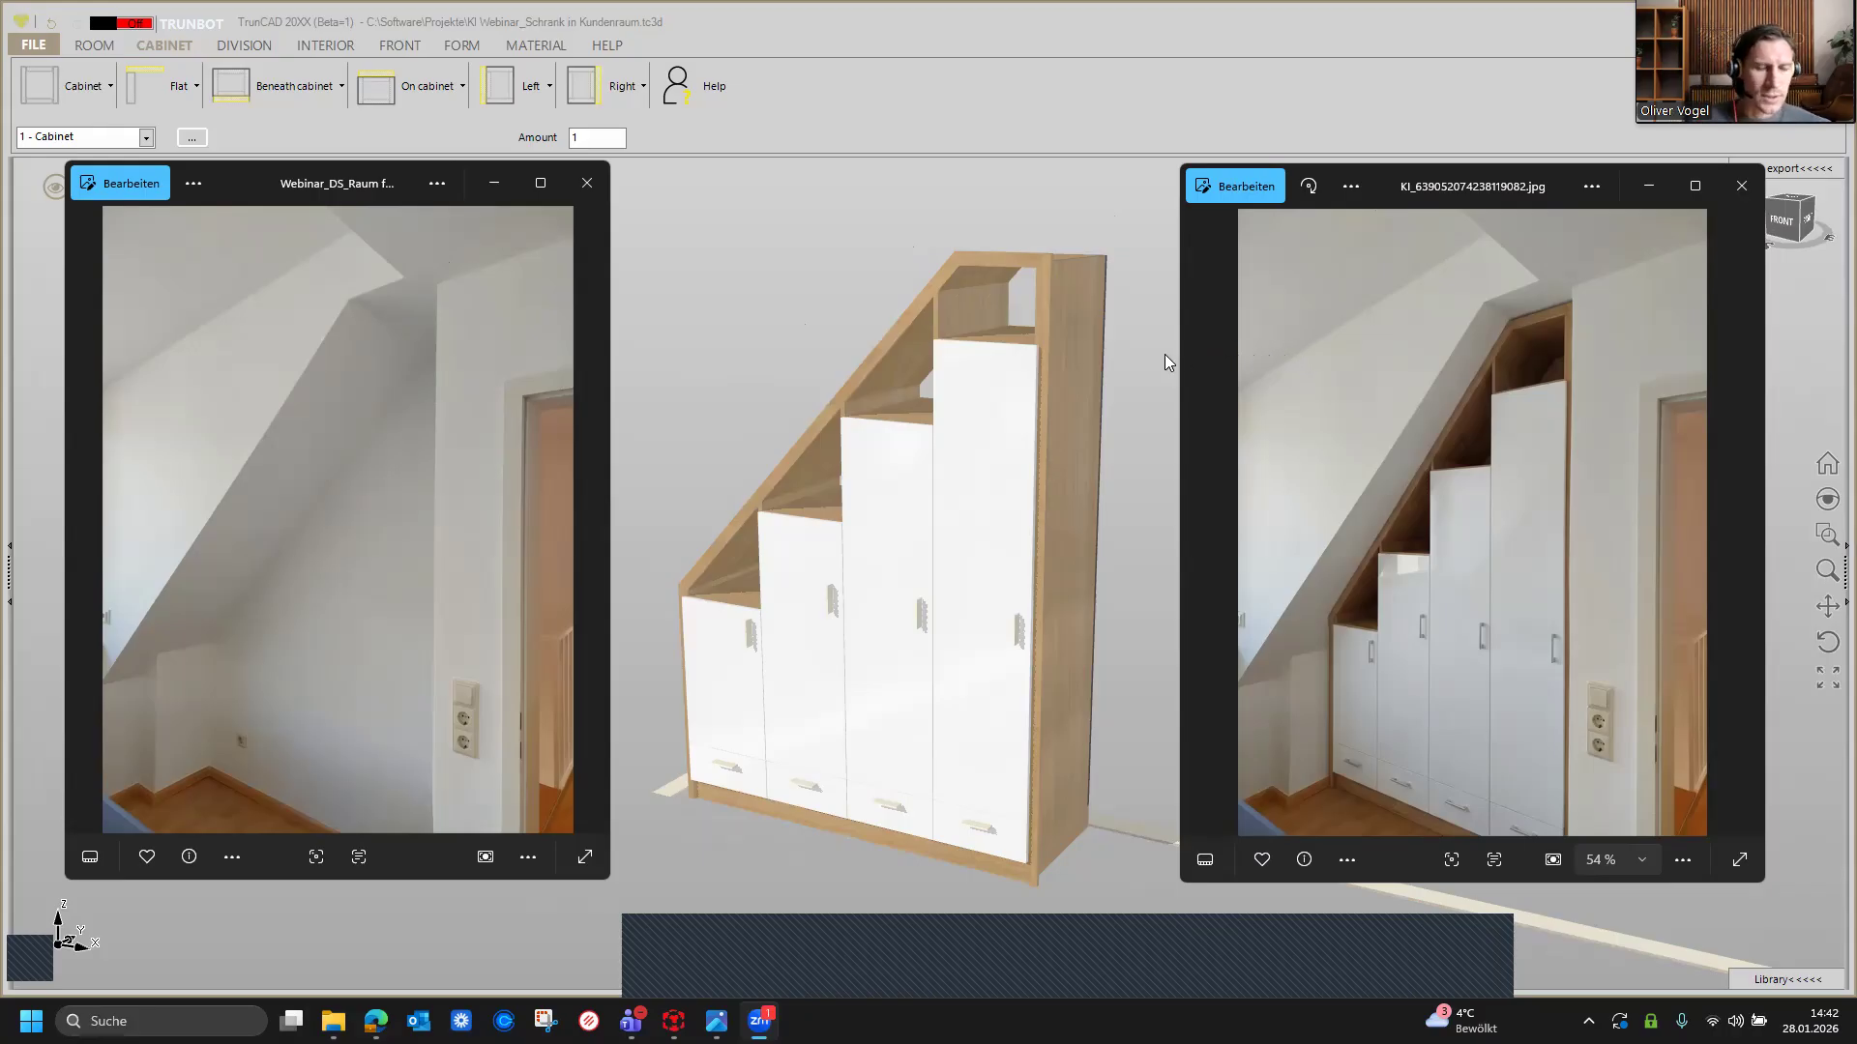
Step: Start a new, empty project
left_click(1063, 330)
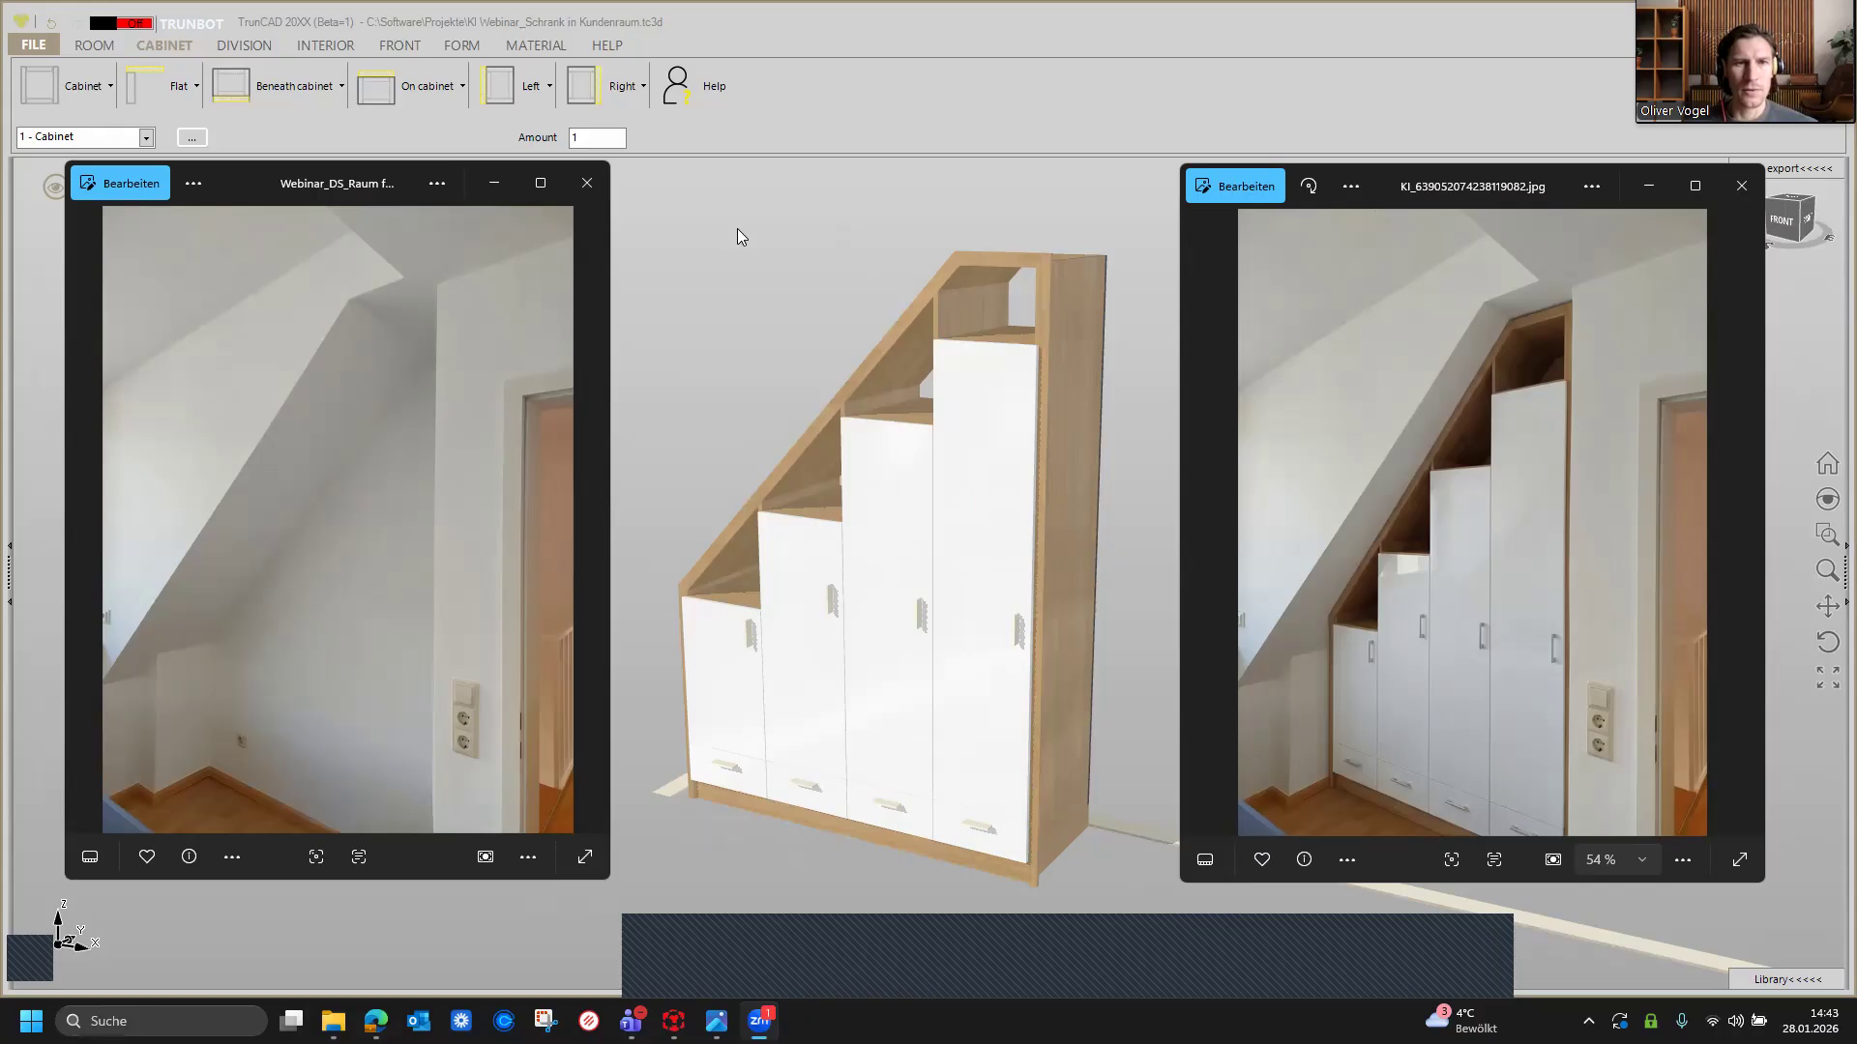
left_click(34, 45)
left_click(60, 72)
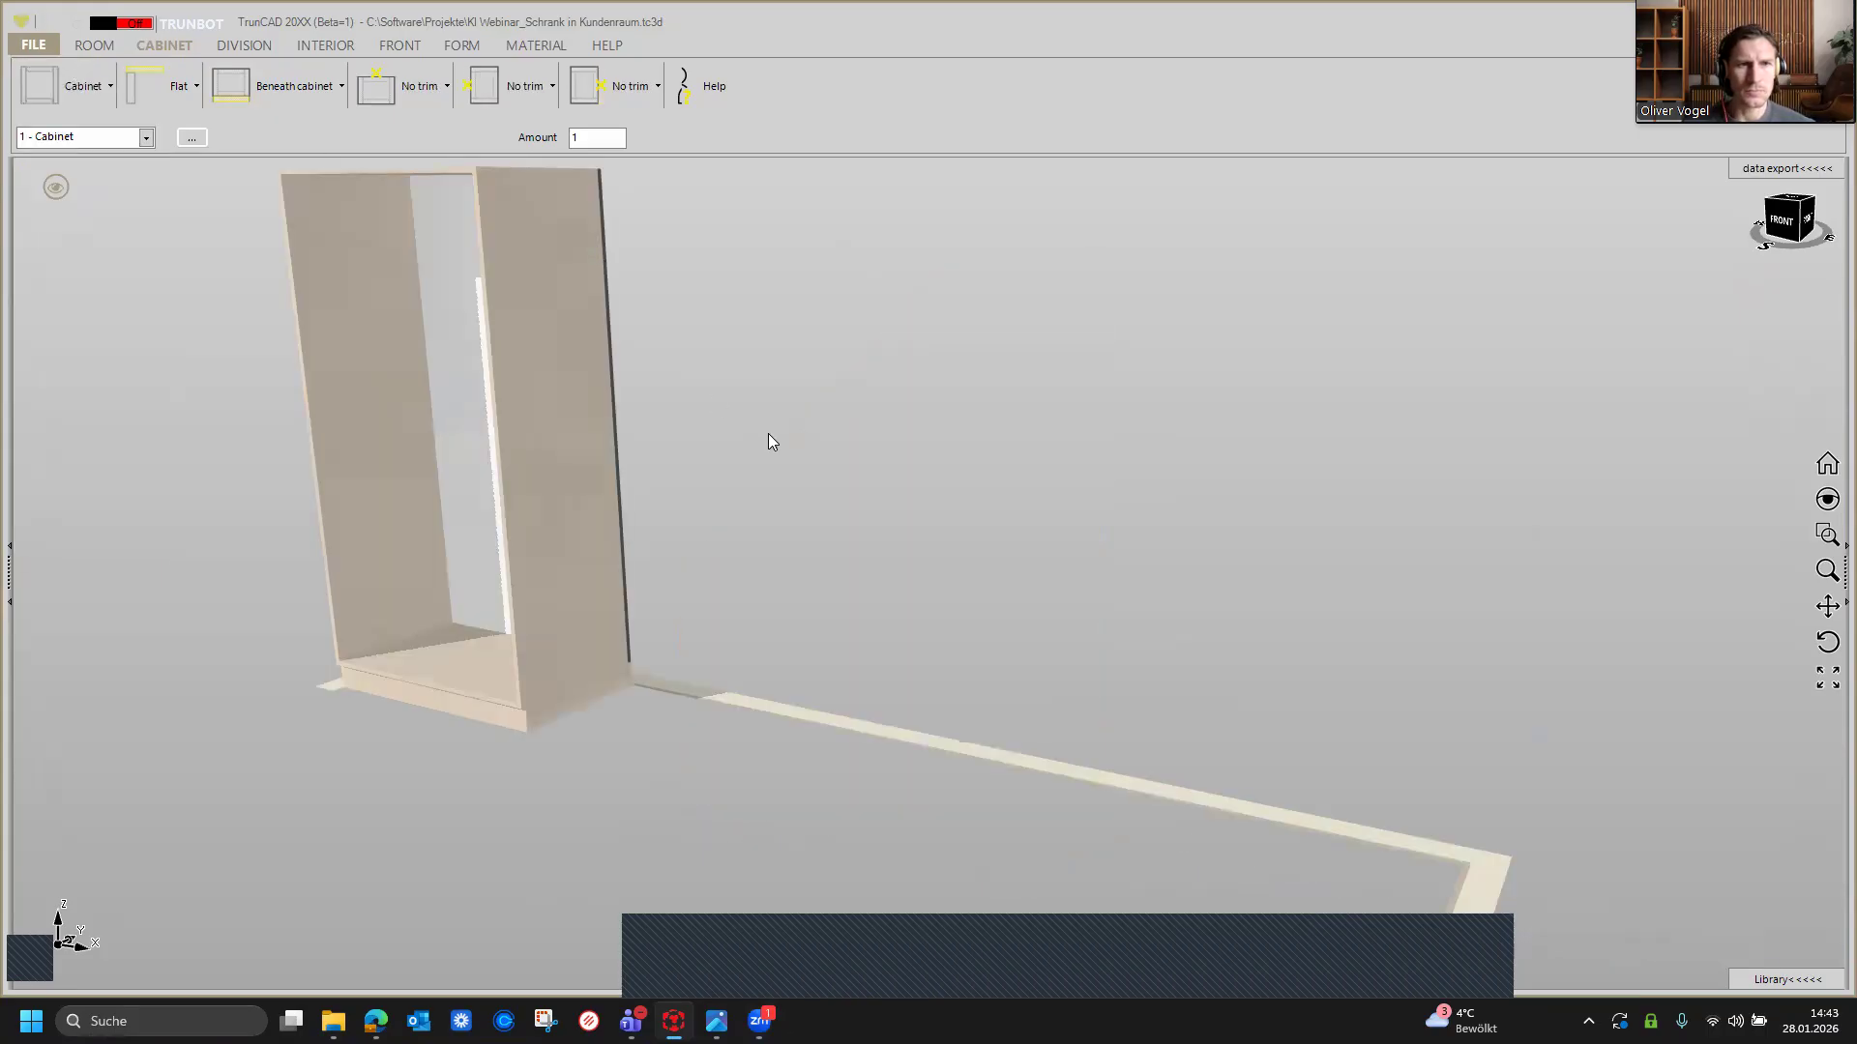
Step: Select the Arbeitsplatte 30mm material in the material catalogue
scroll(767, 435, "down", 3)
middle_click_drag(767, 432, 802, 505)
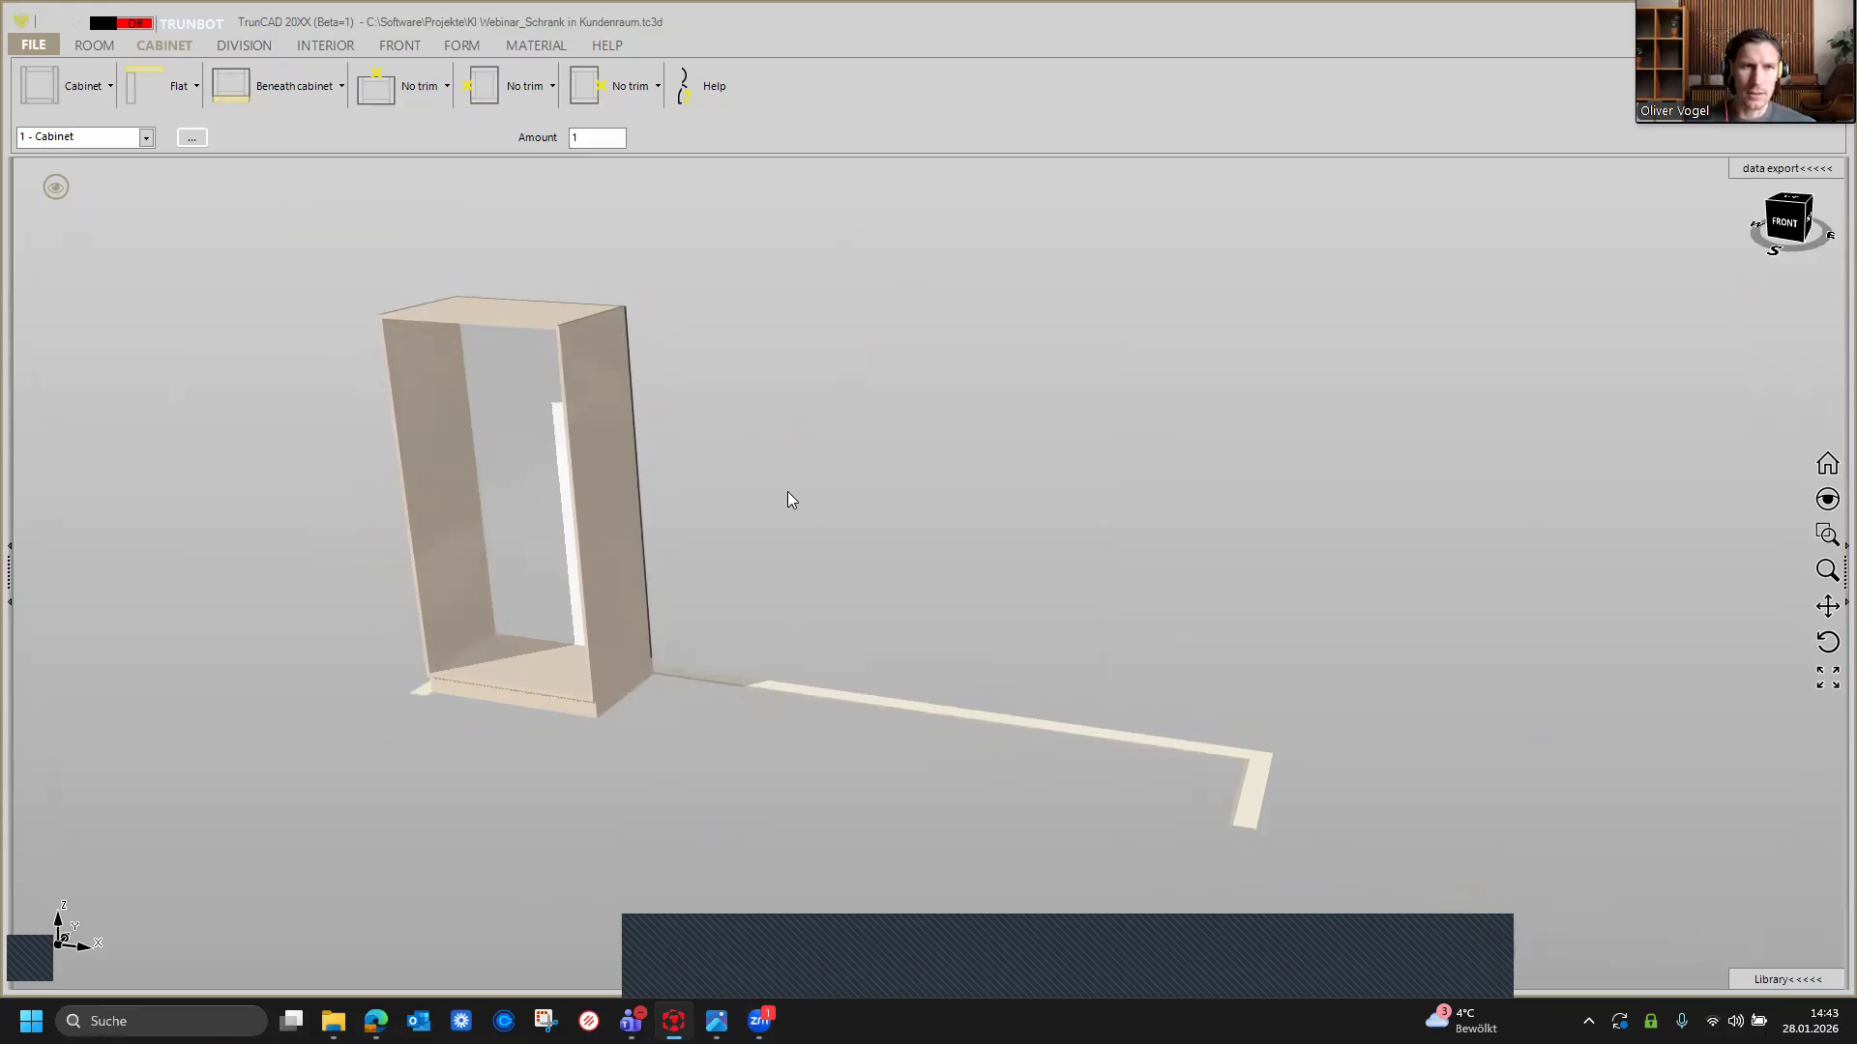
left_click(538, 46)
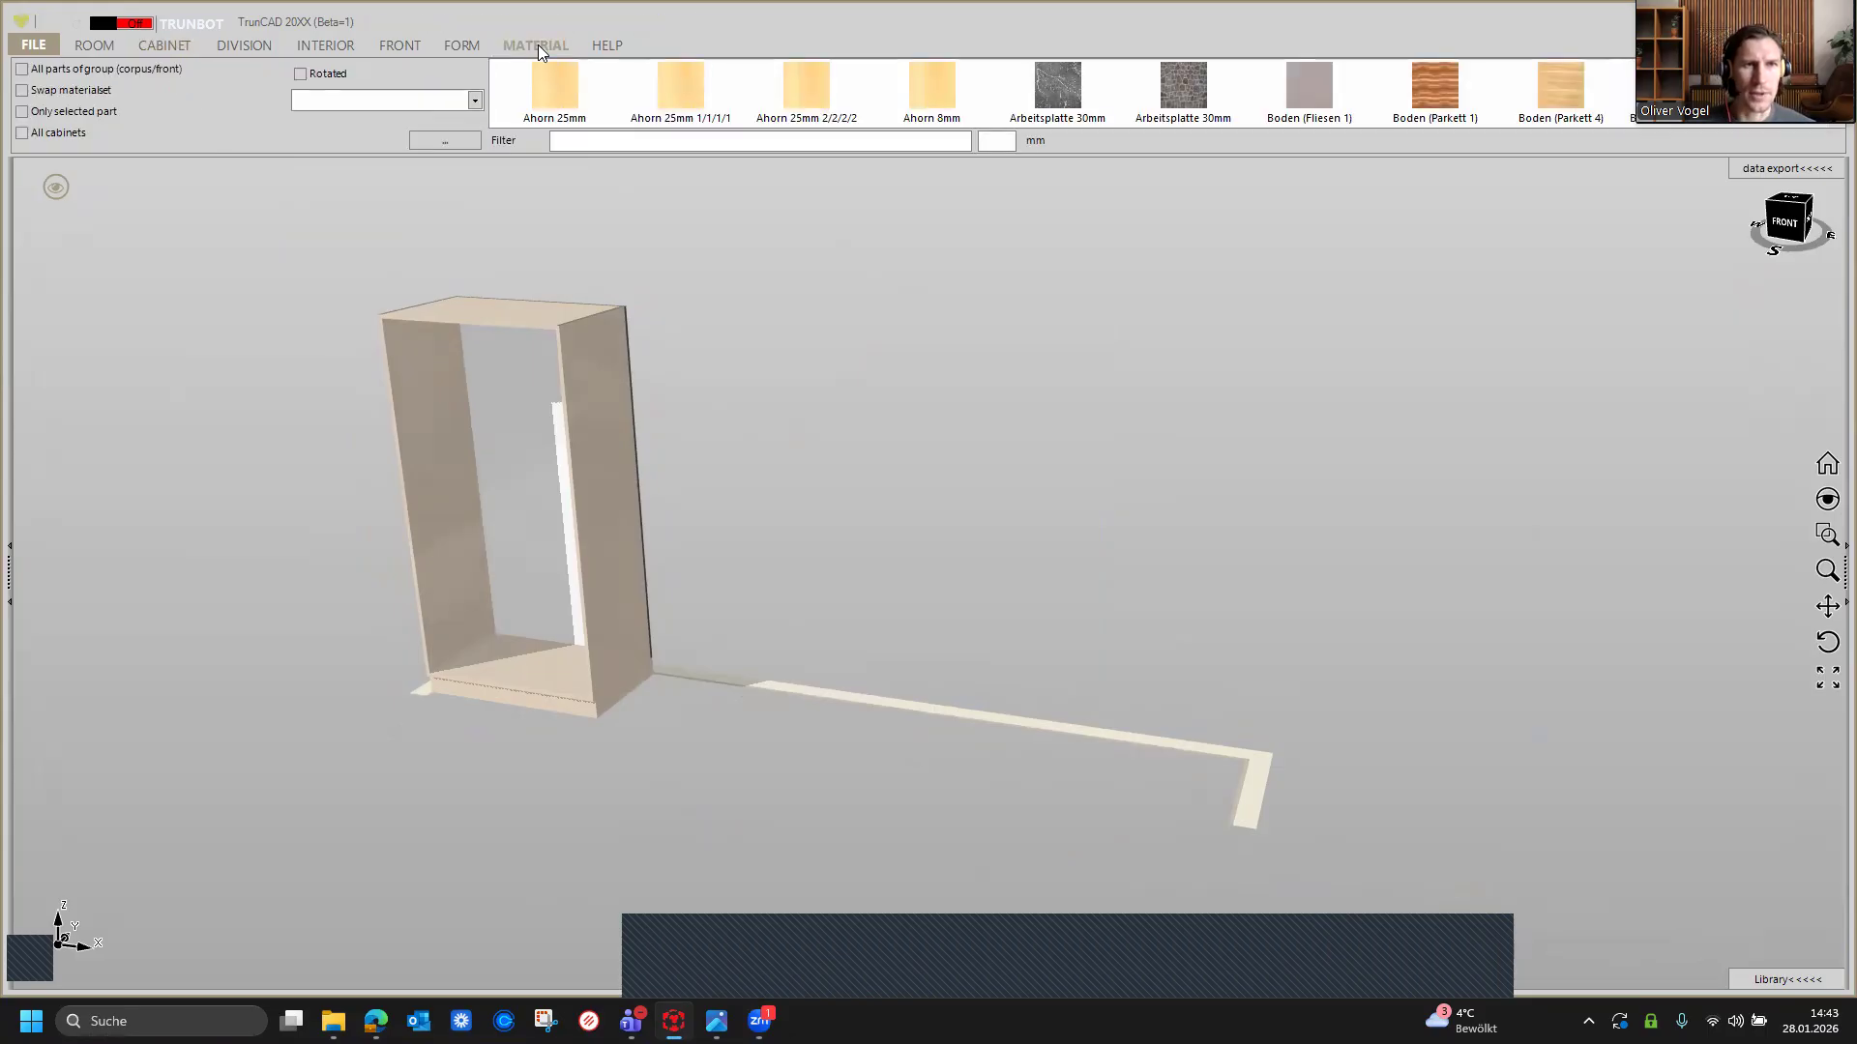
scroll(800, 93, "down", 5)
scroll(800, 93, "up", 5)
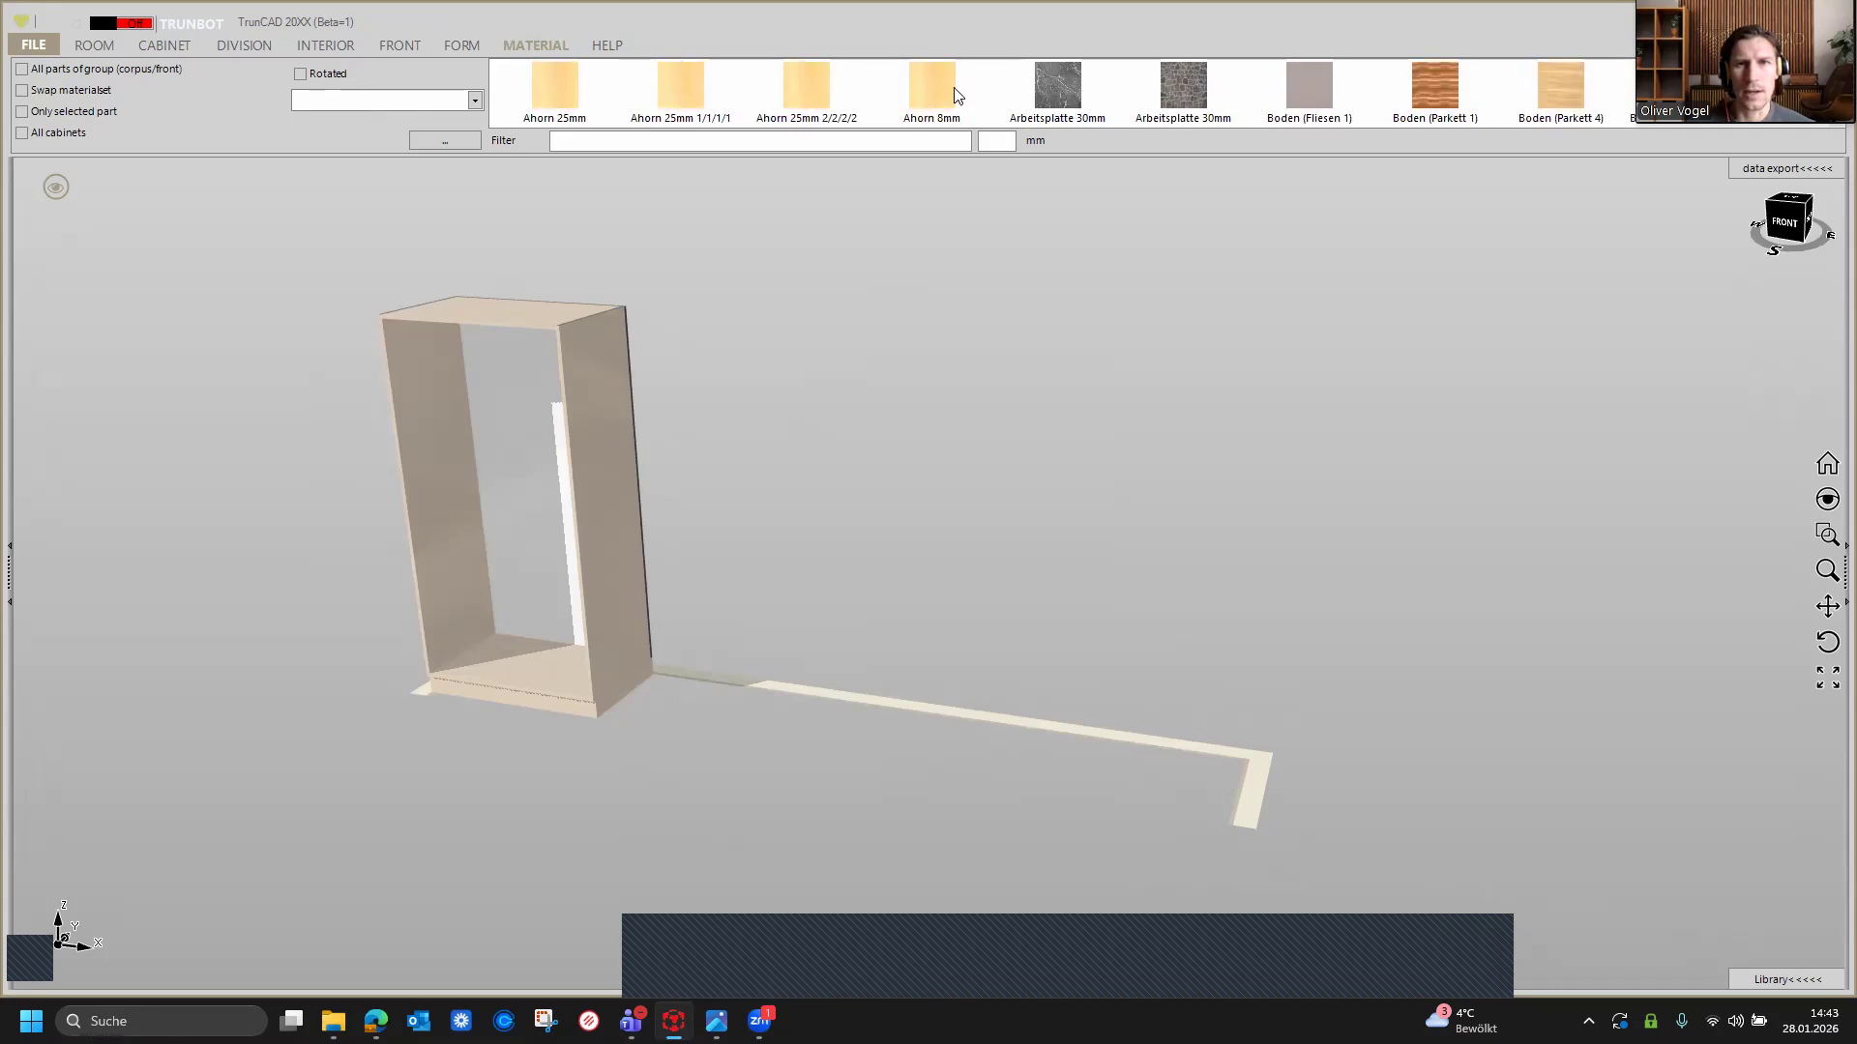
left_click(1059, 89)
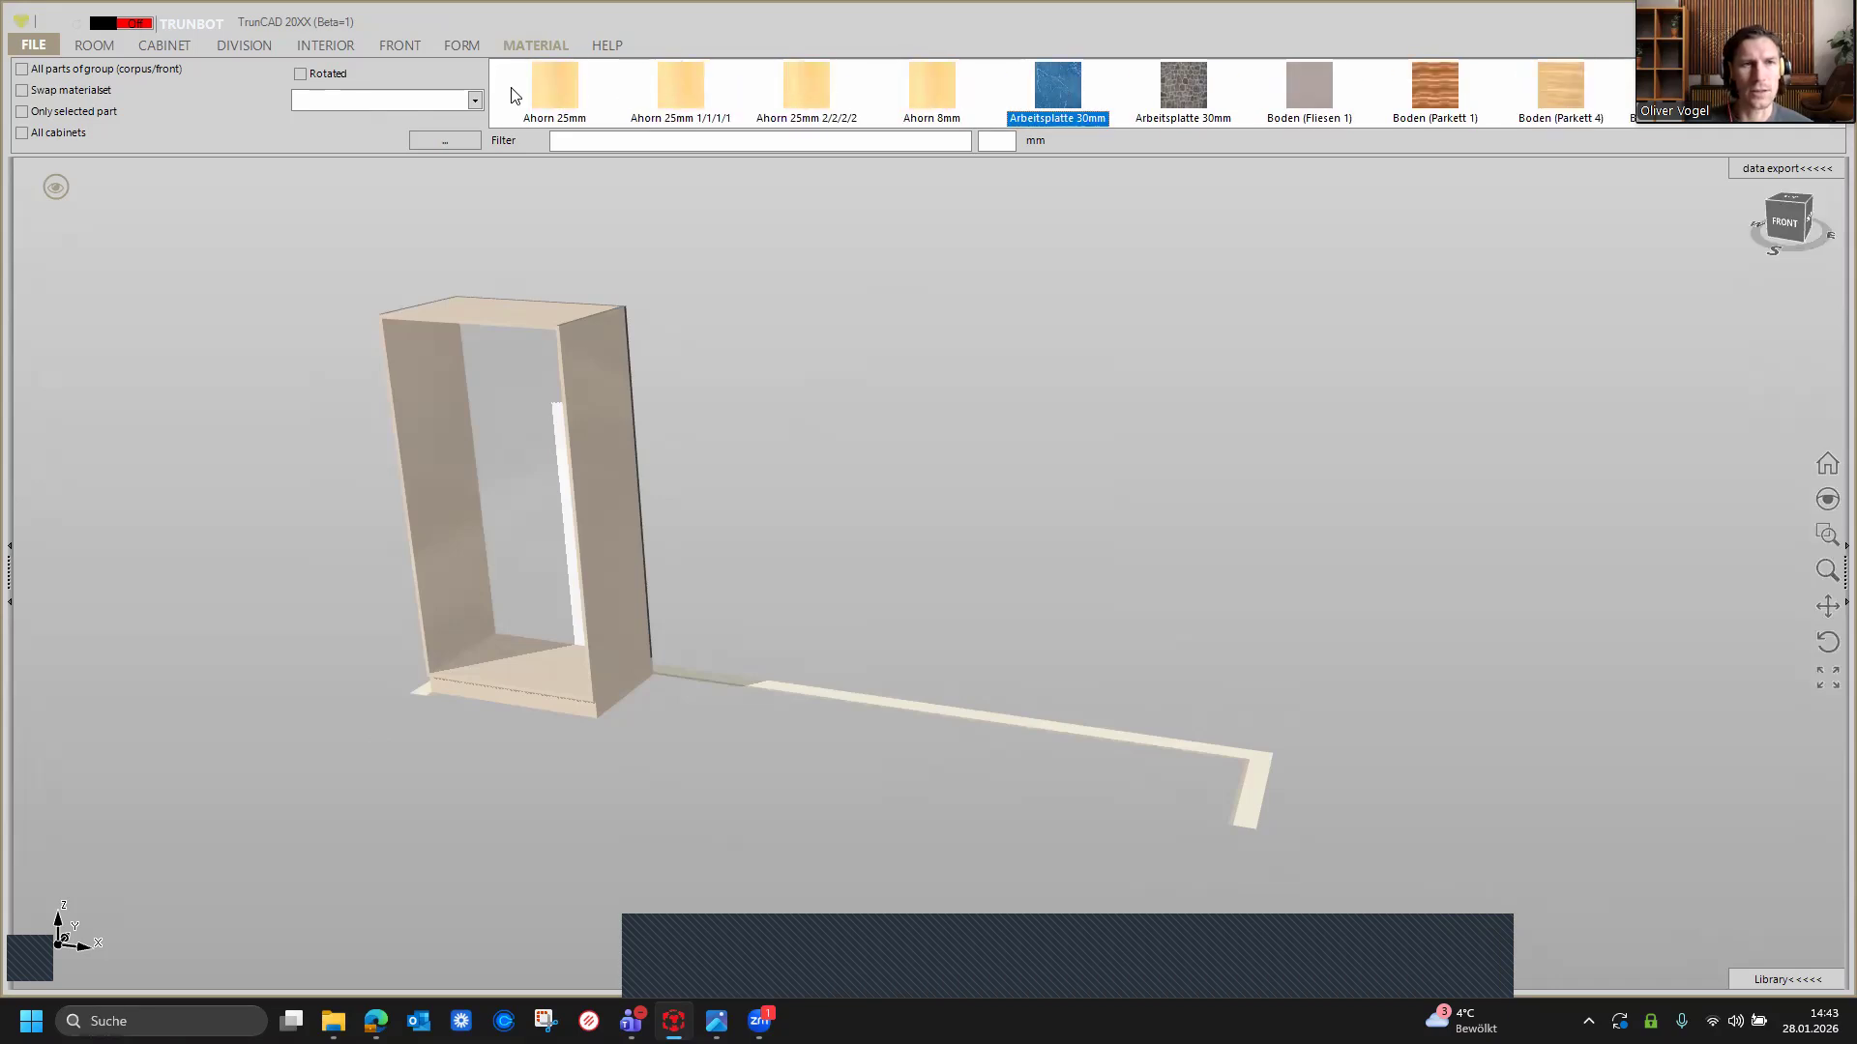
Step: Open the material set and the article details of the Arbeitsplatte 30mm (Mamor grau) material
left_click(440, 143)
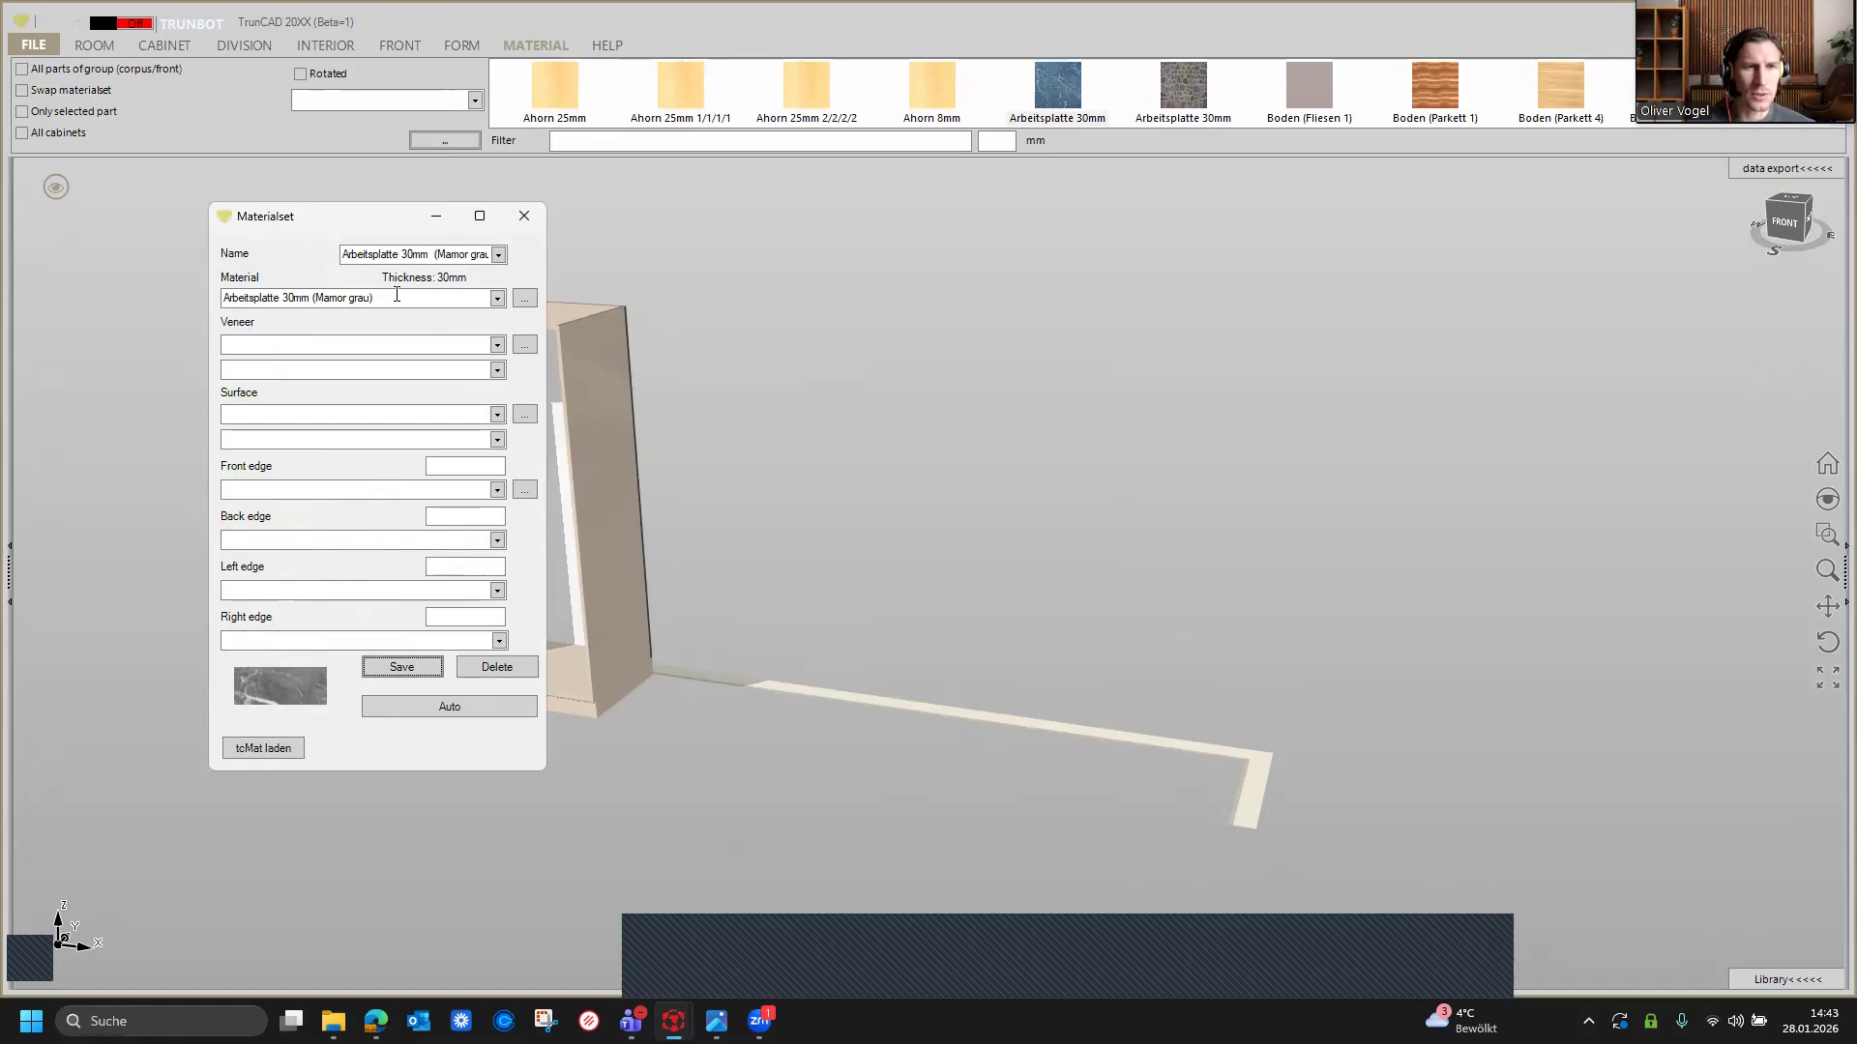
left_click(525, 301)
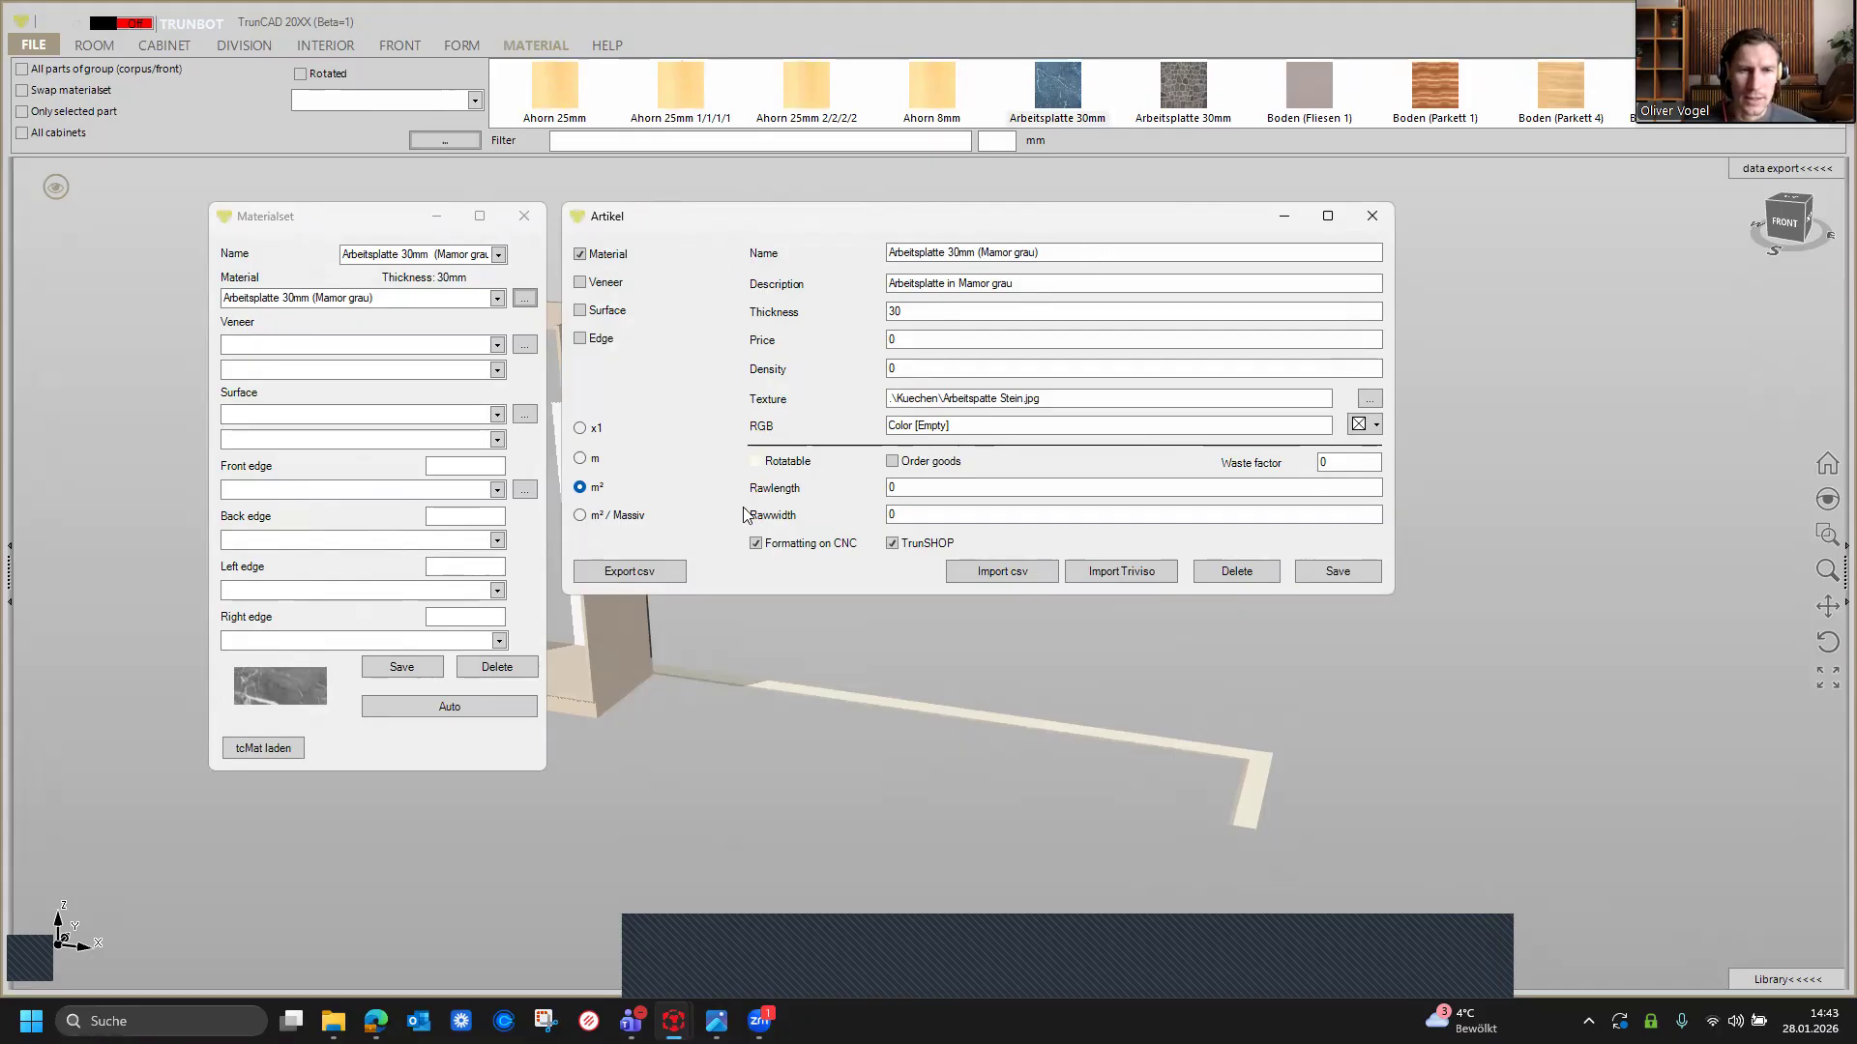
Step: Start a CSV export of the material articles and browse to the C:\Software\Projekte folder
left_click(648, 579)
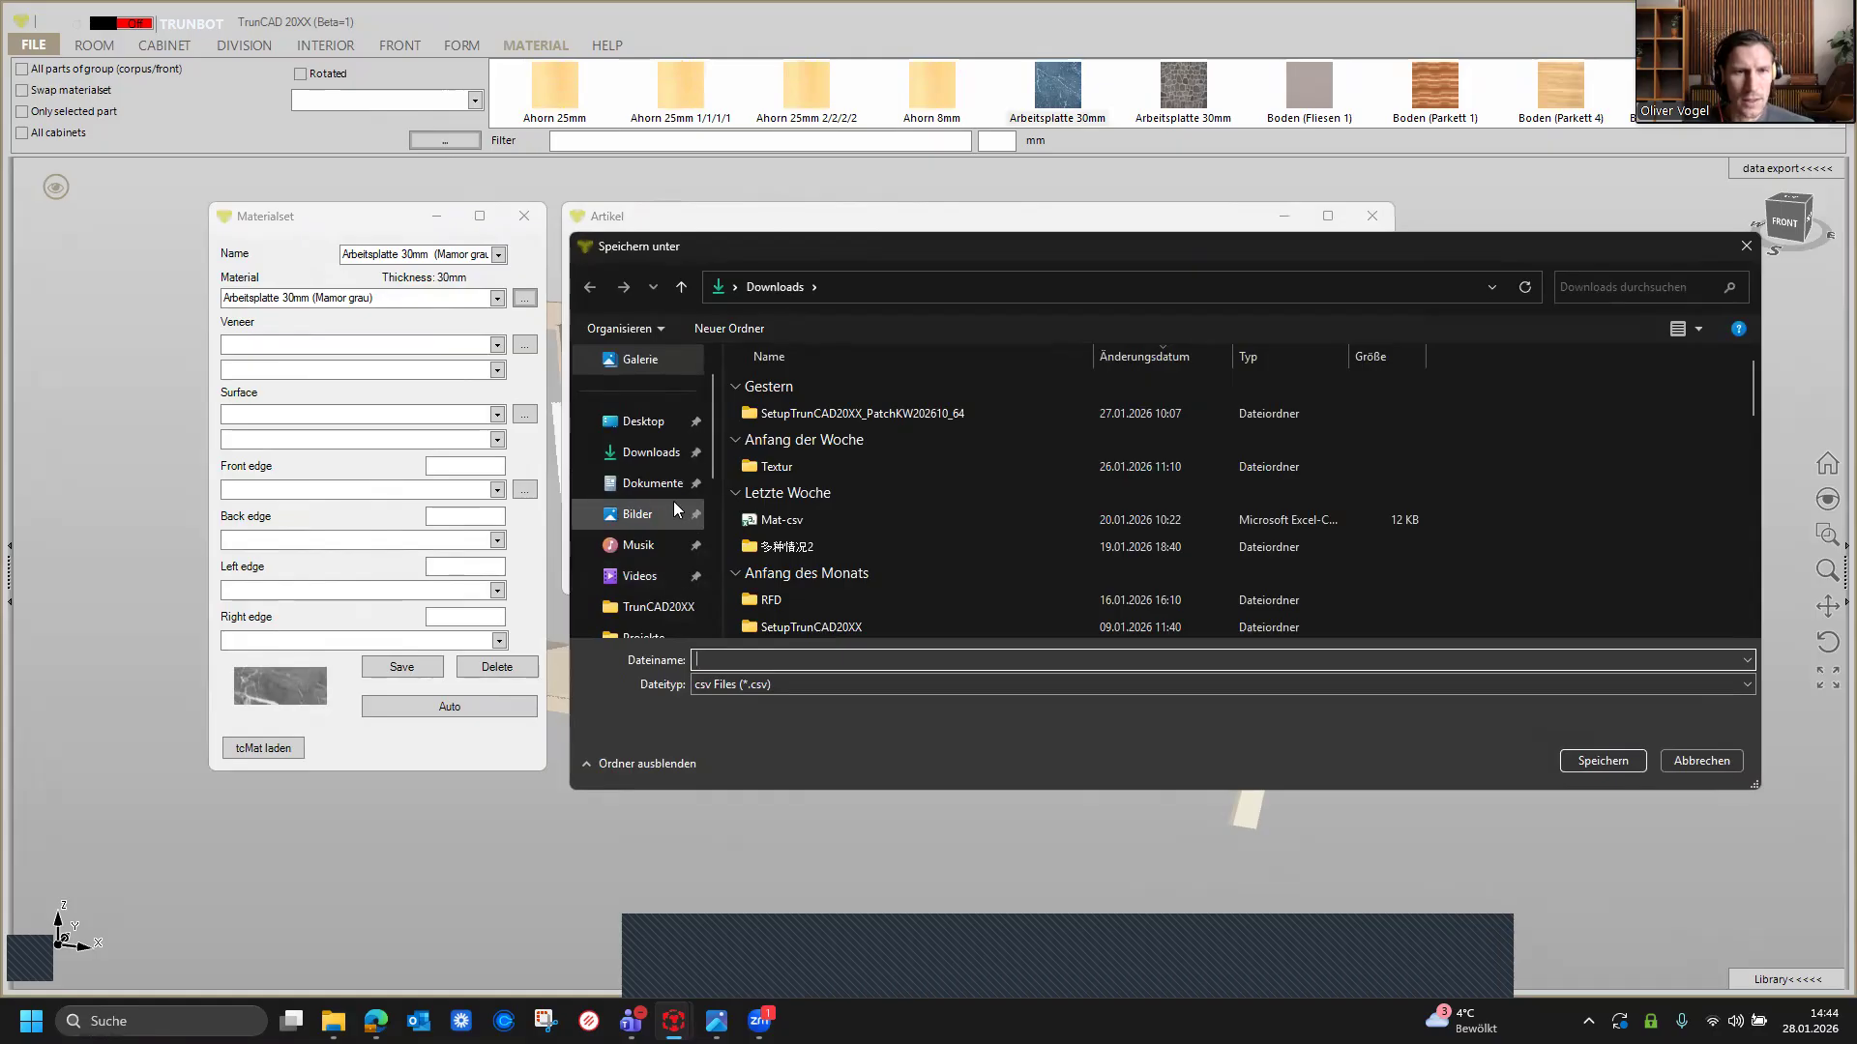
scroll(673, 508, "down", 2)
scroll(665, 517, "down", 1)
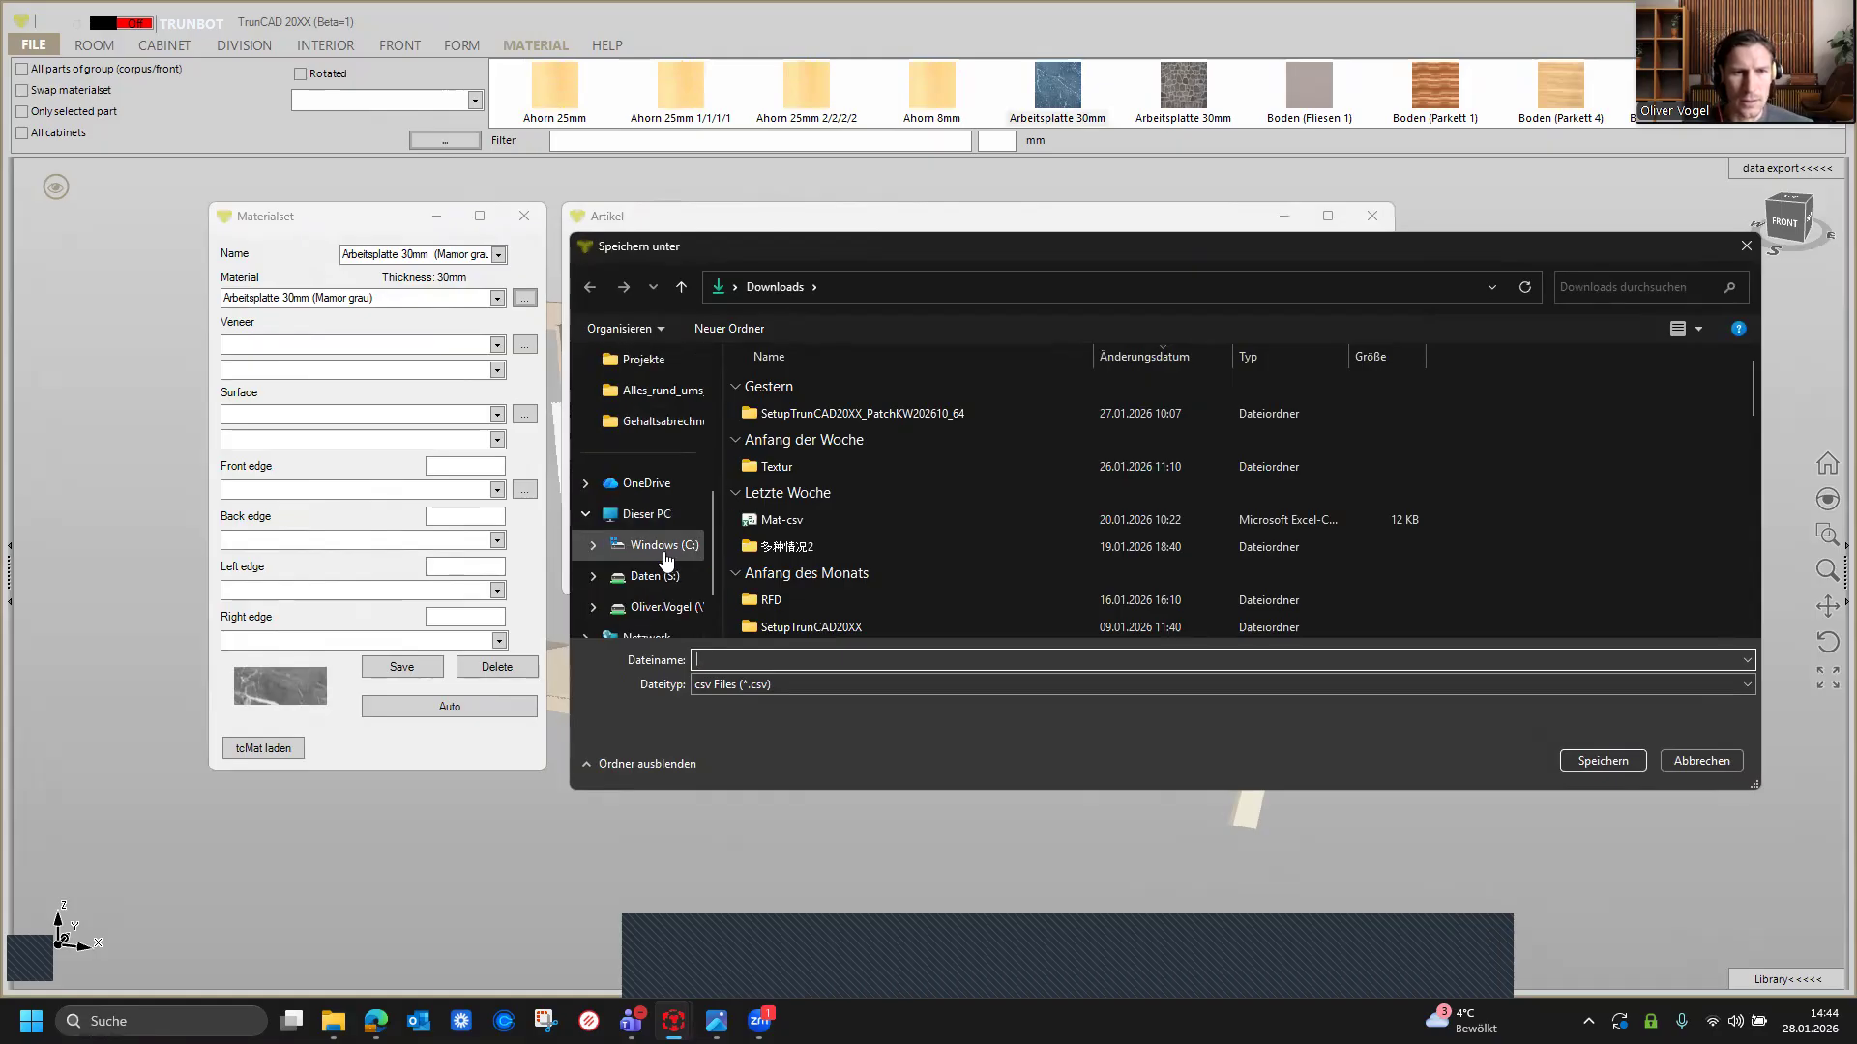
left_click(653, 547)
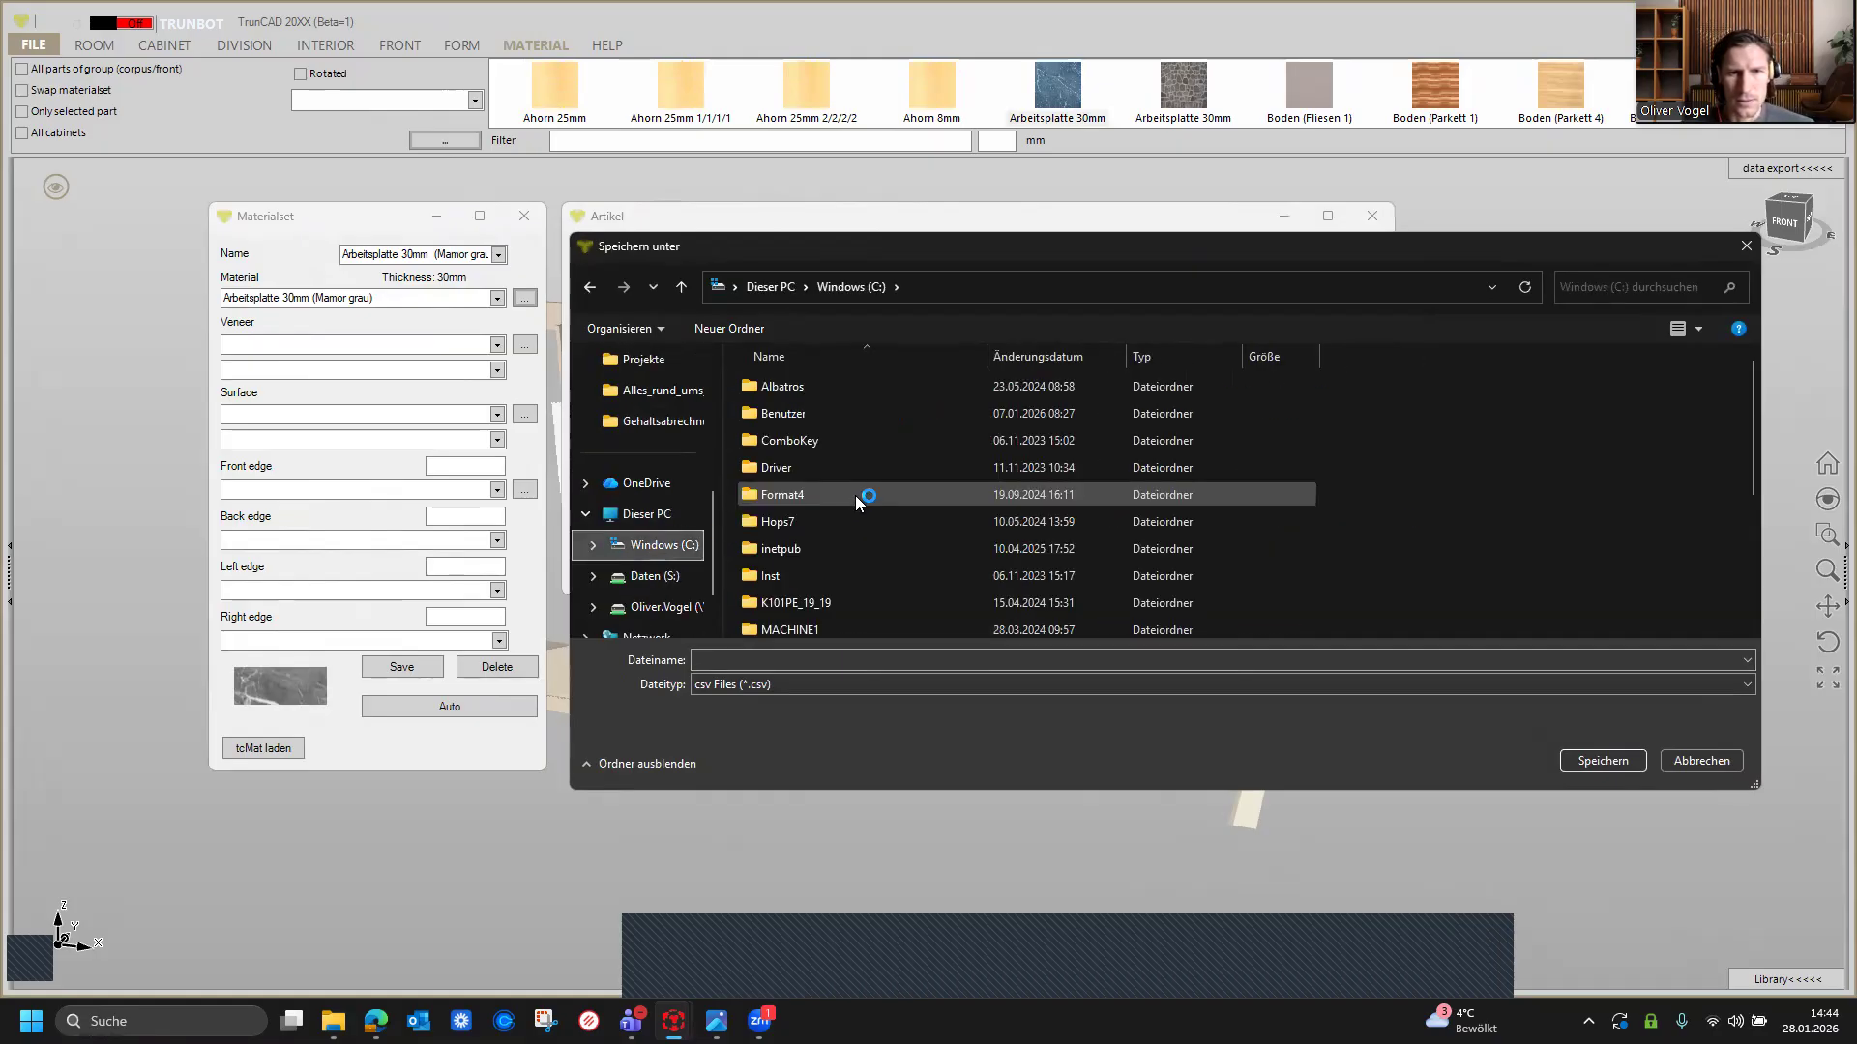
scroll(886, 482, "down", 3)
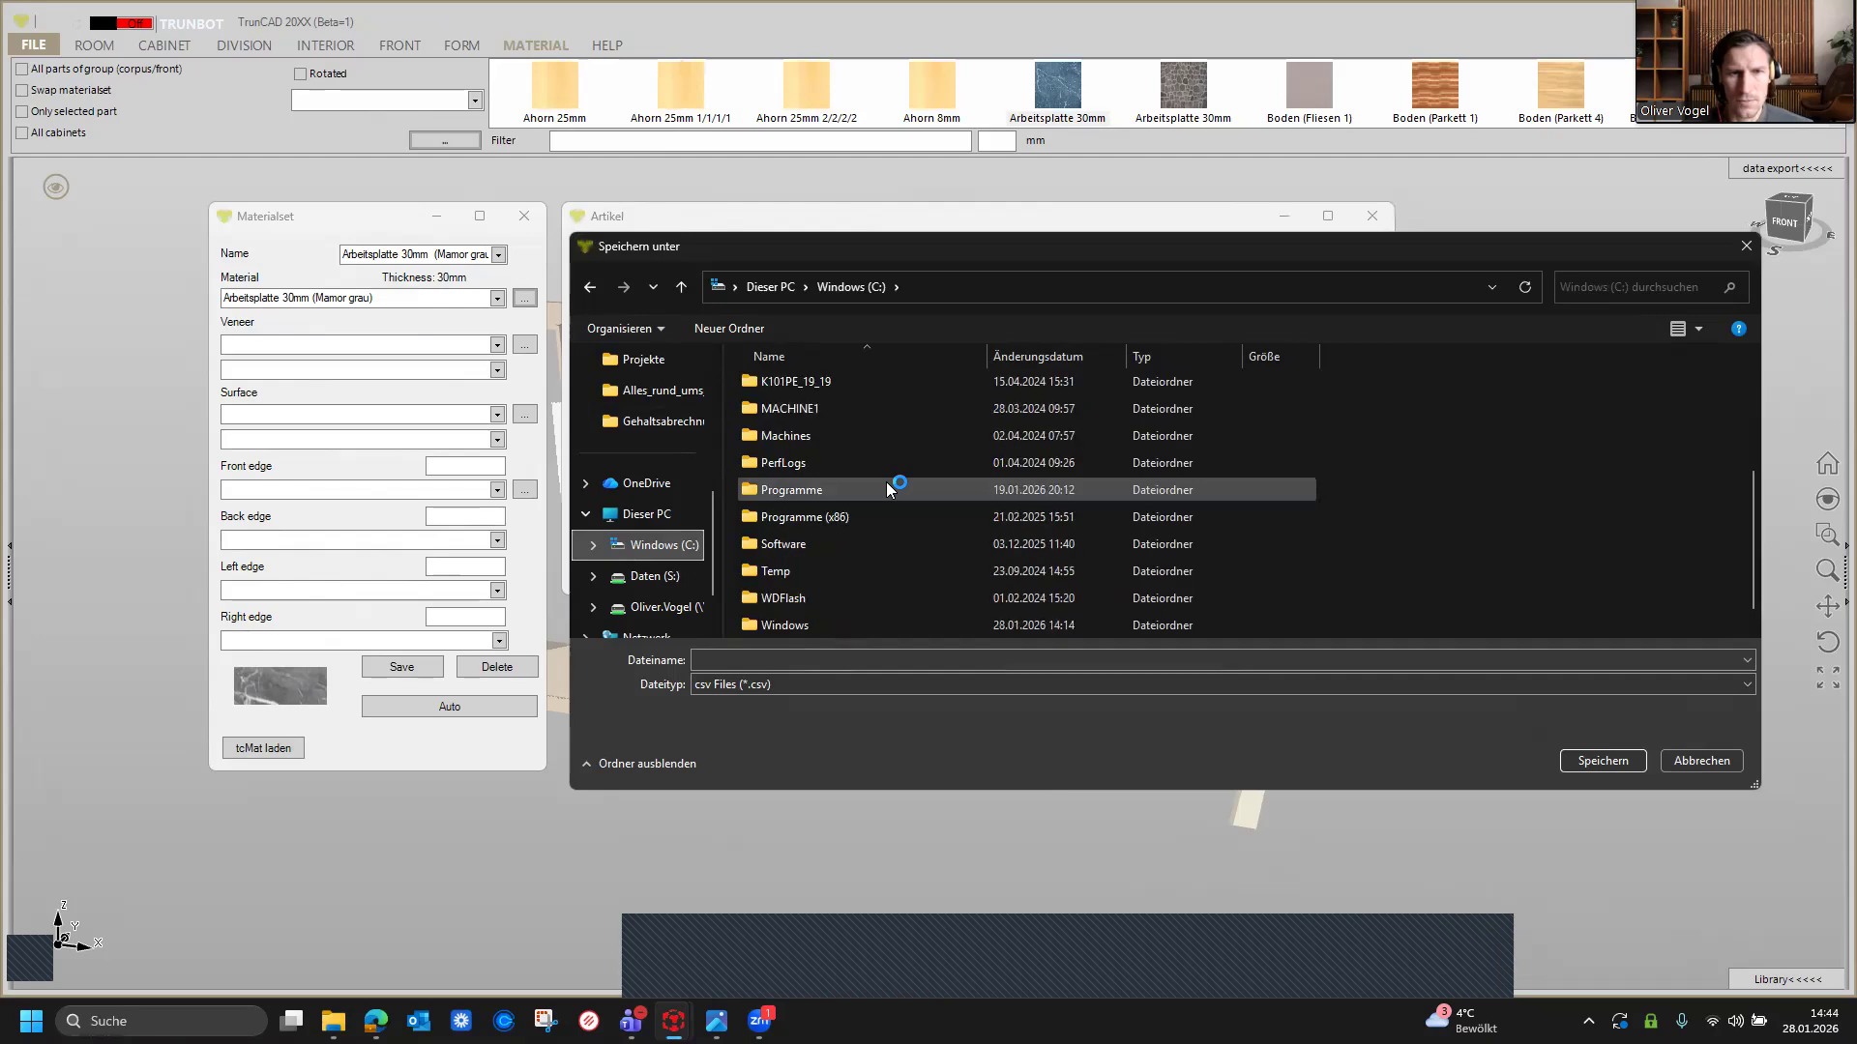
double_click(793, 512)
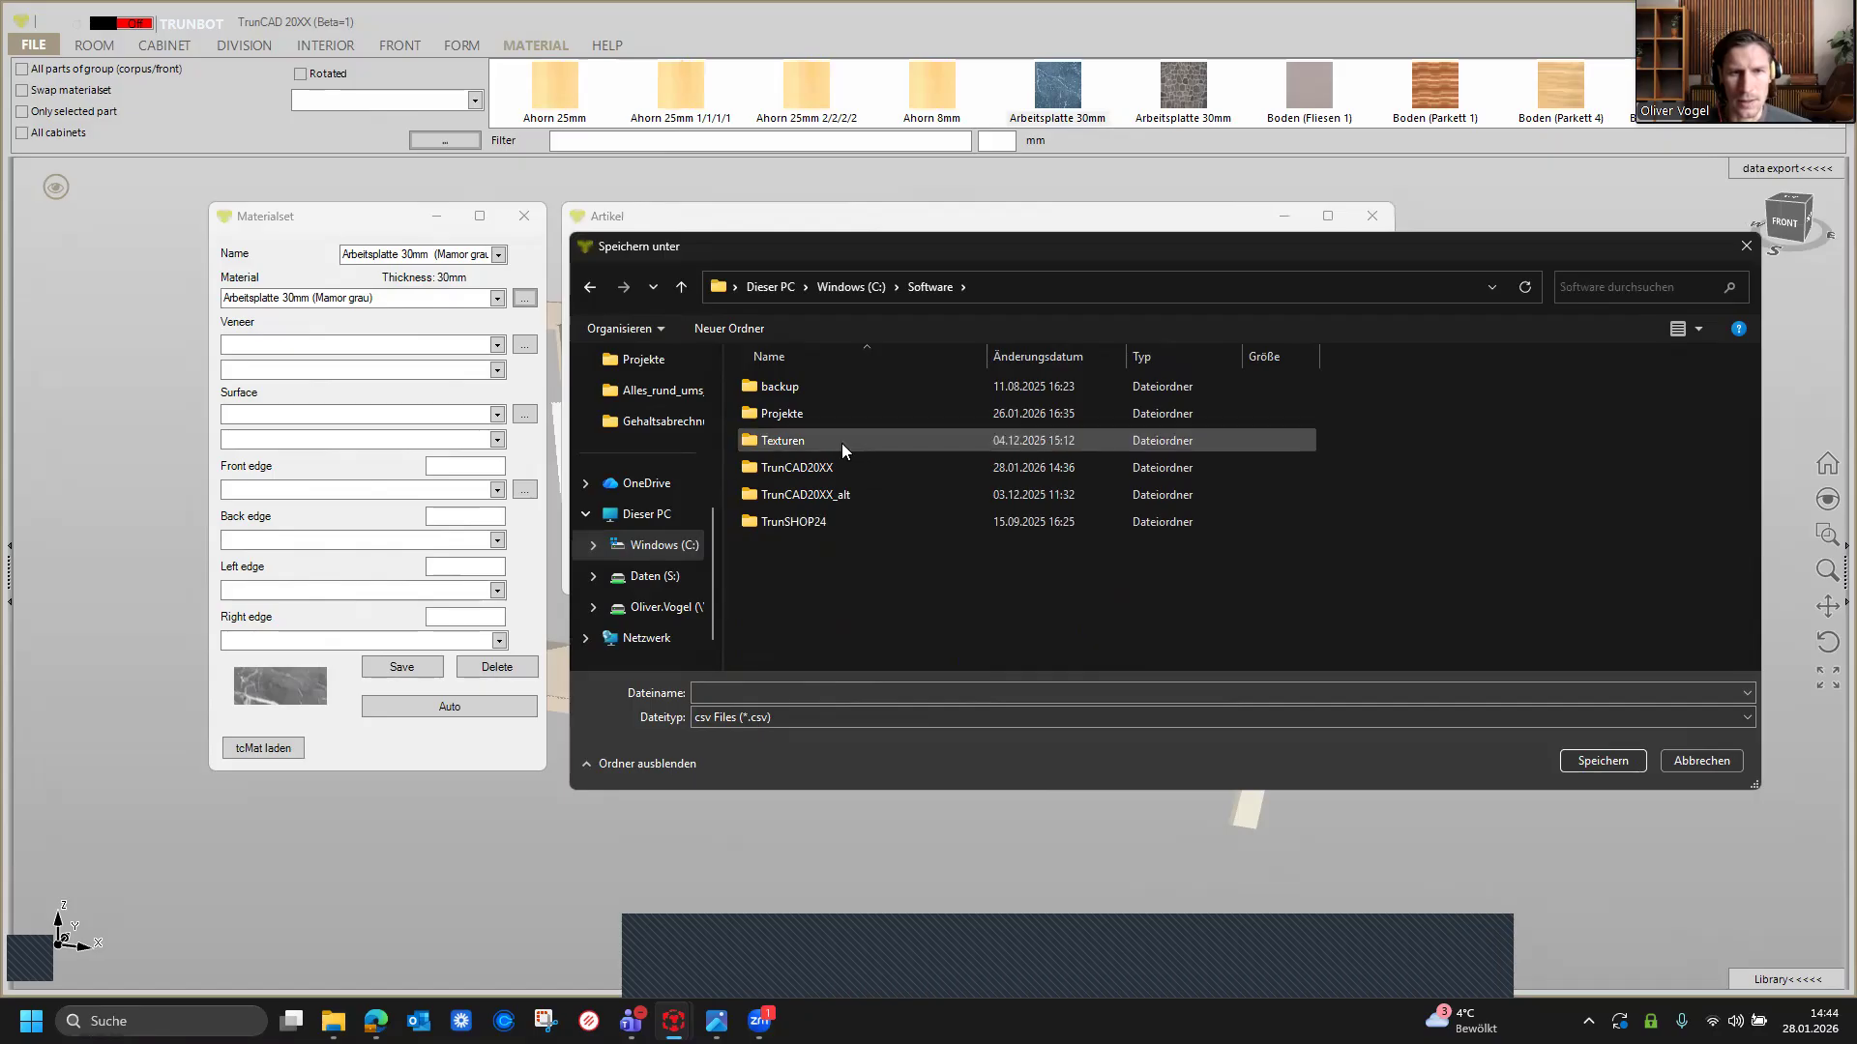
double_click(836, 417)
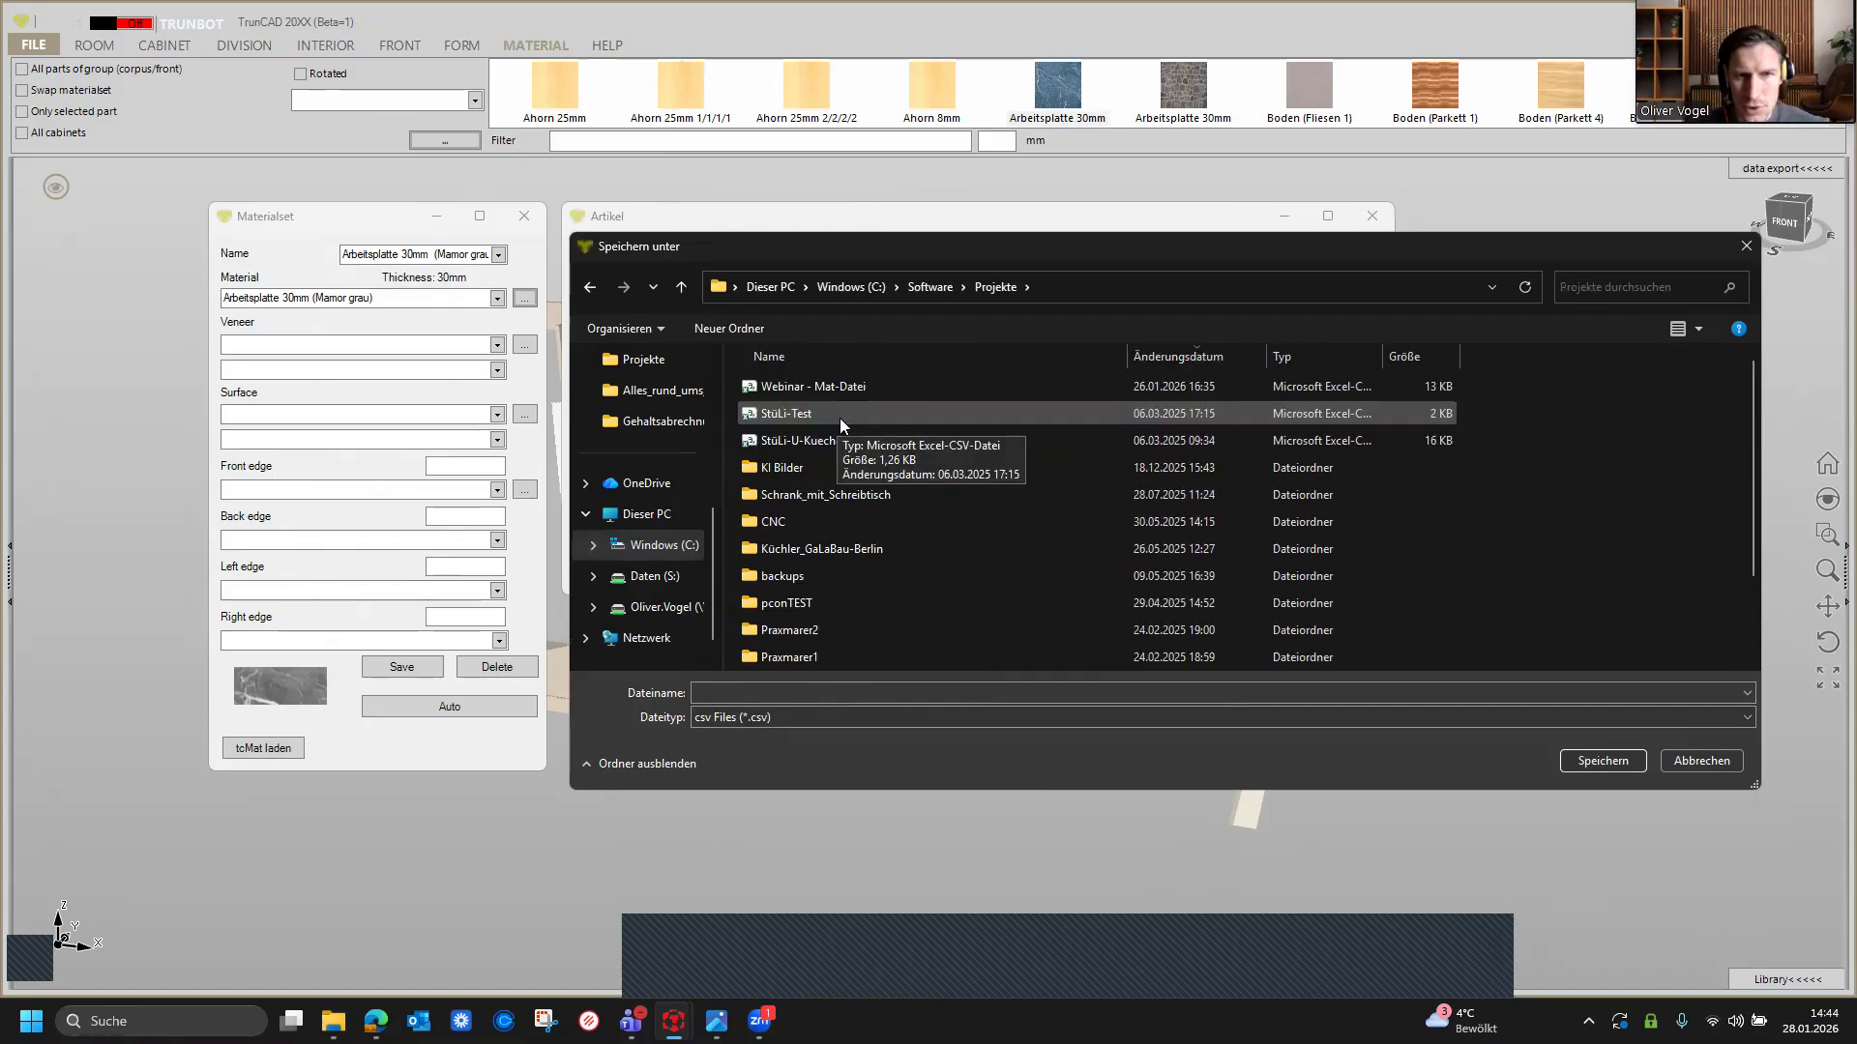
Step: Save the CSV export under the name ENG webinar - Mat-csv
left_click(940, 688)
type("ENG")
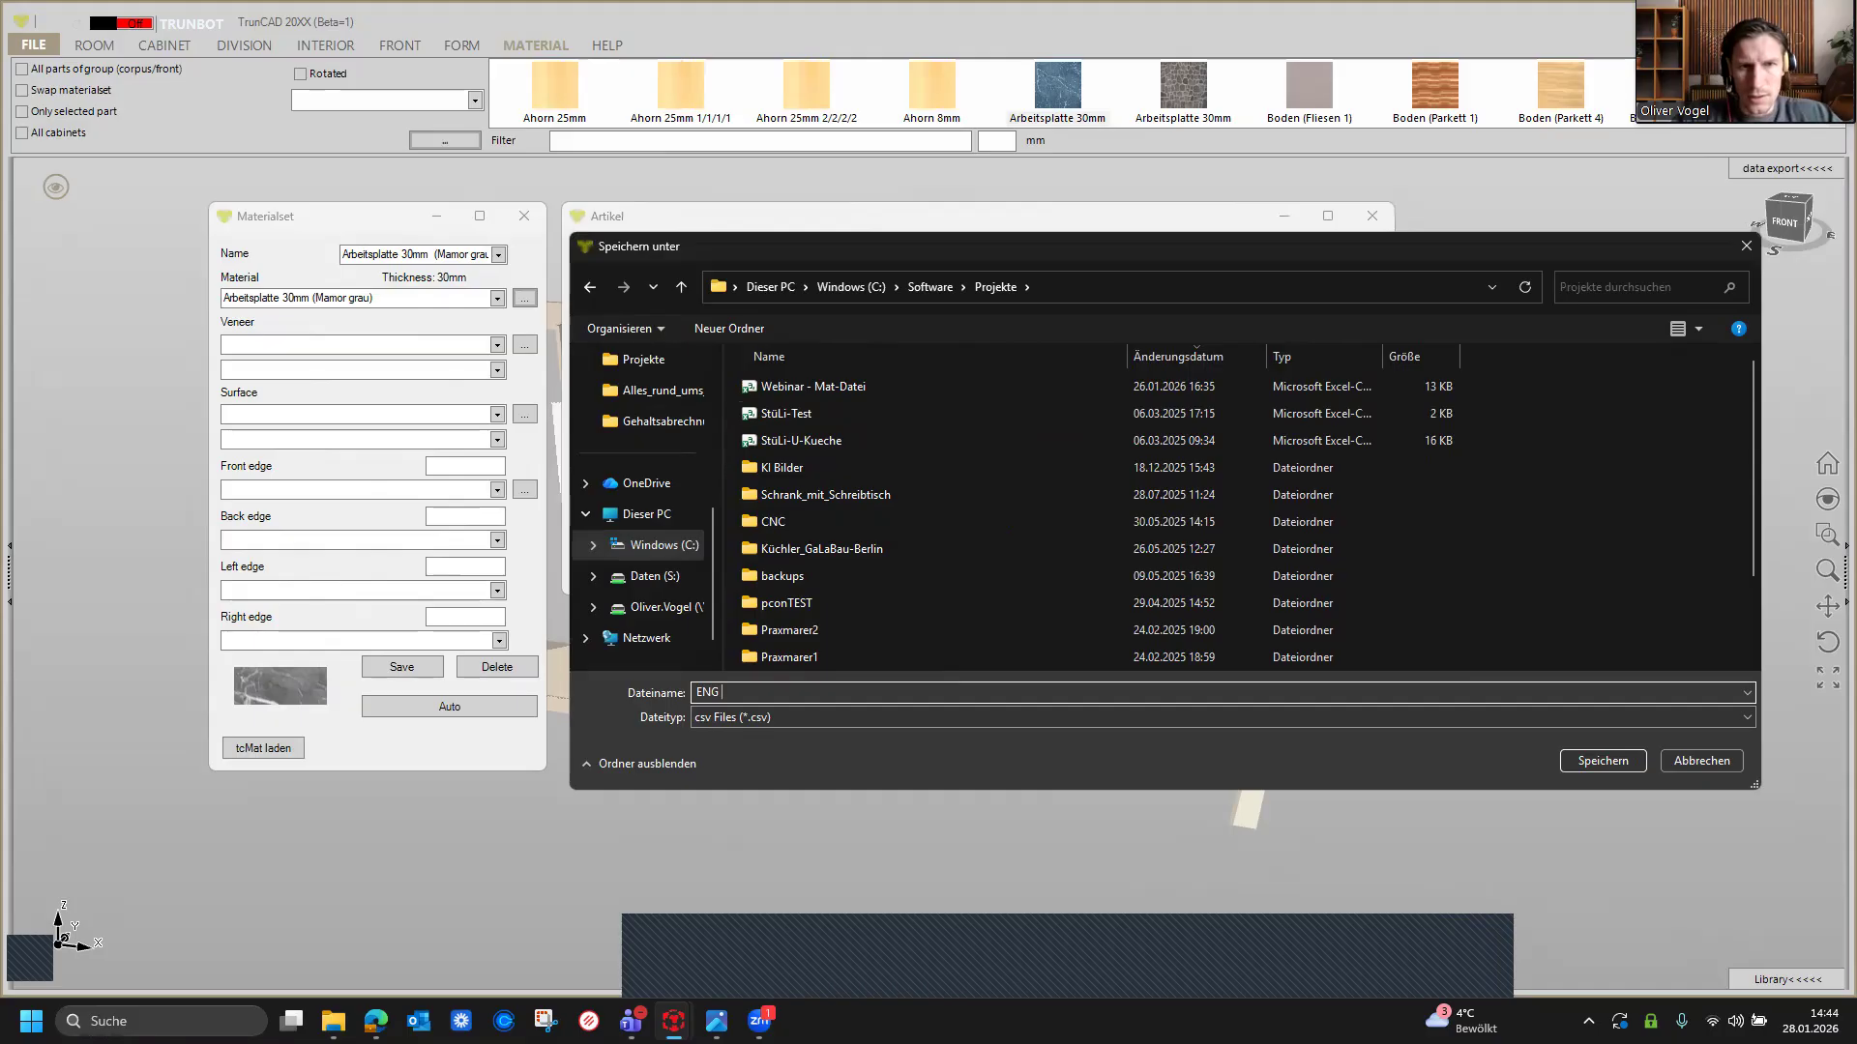
type(" webinar")
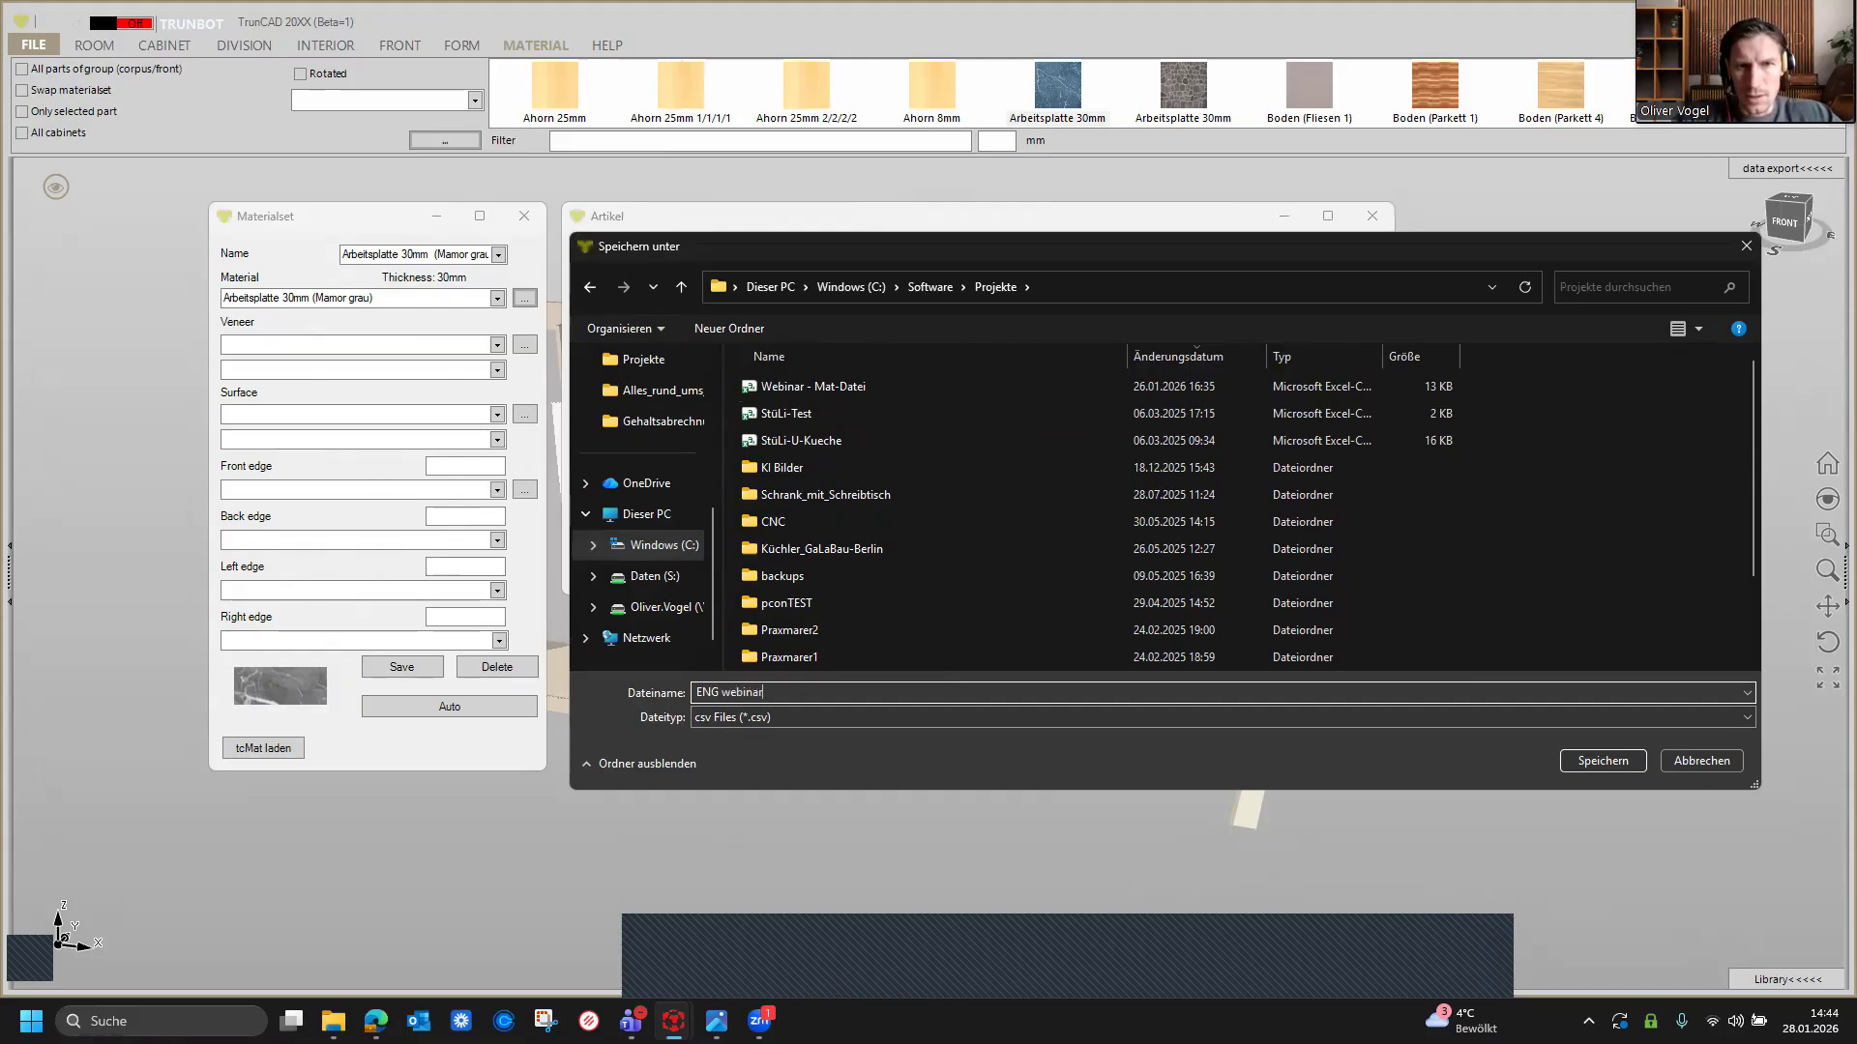
type(" - Ma")
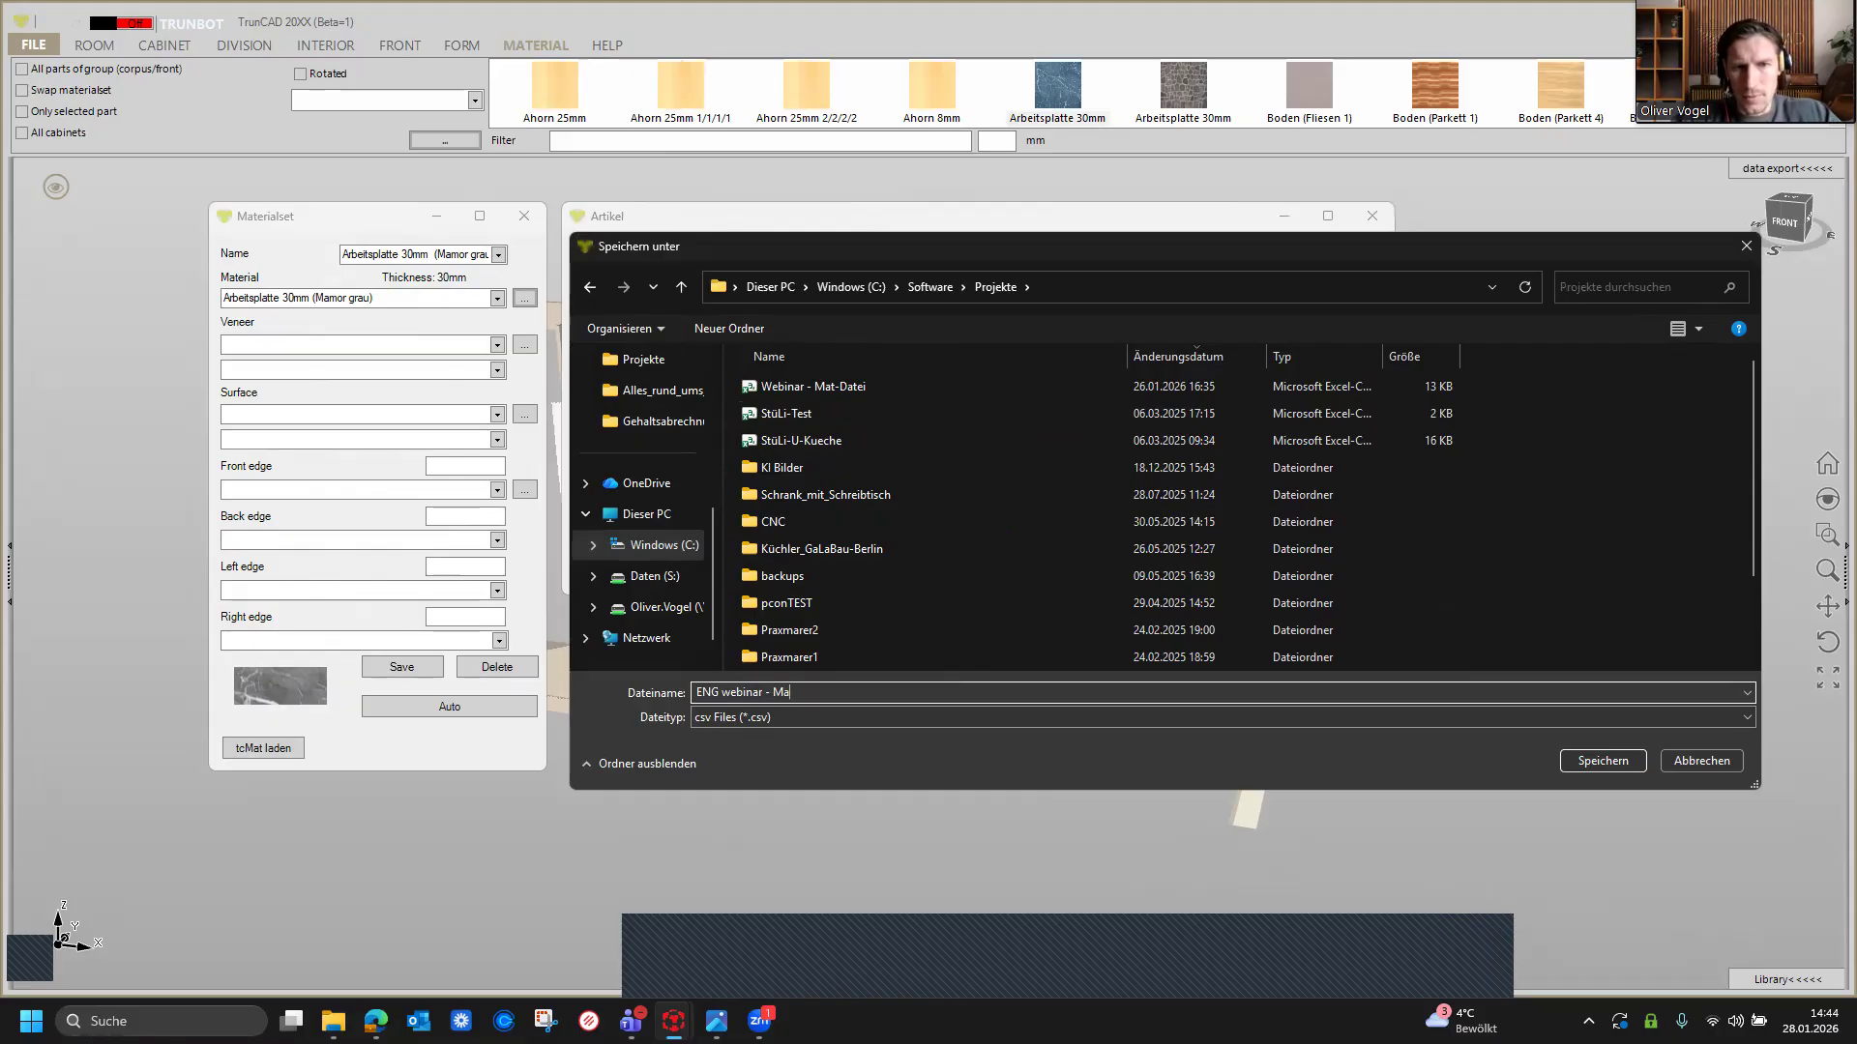
type("t-cs")
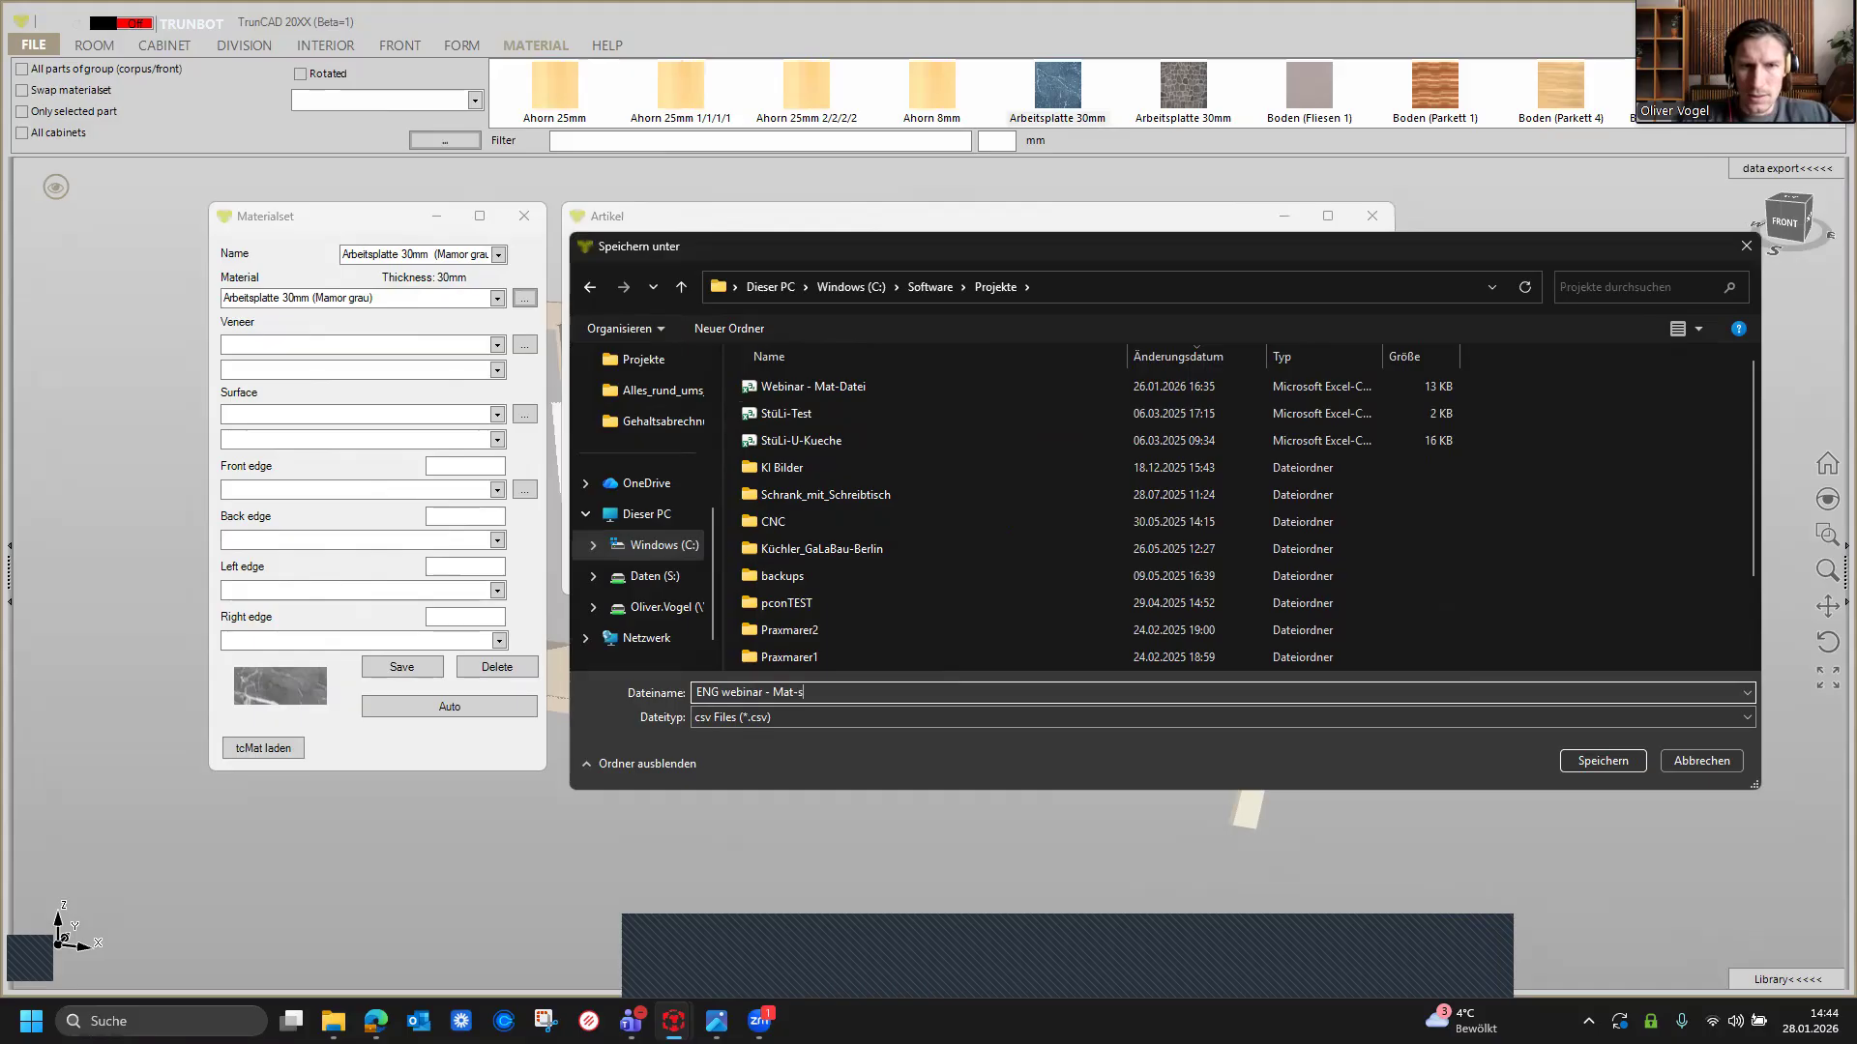
type("v")
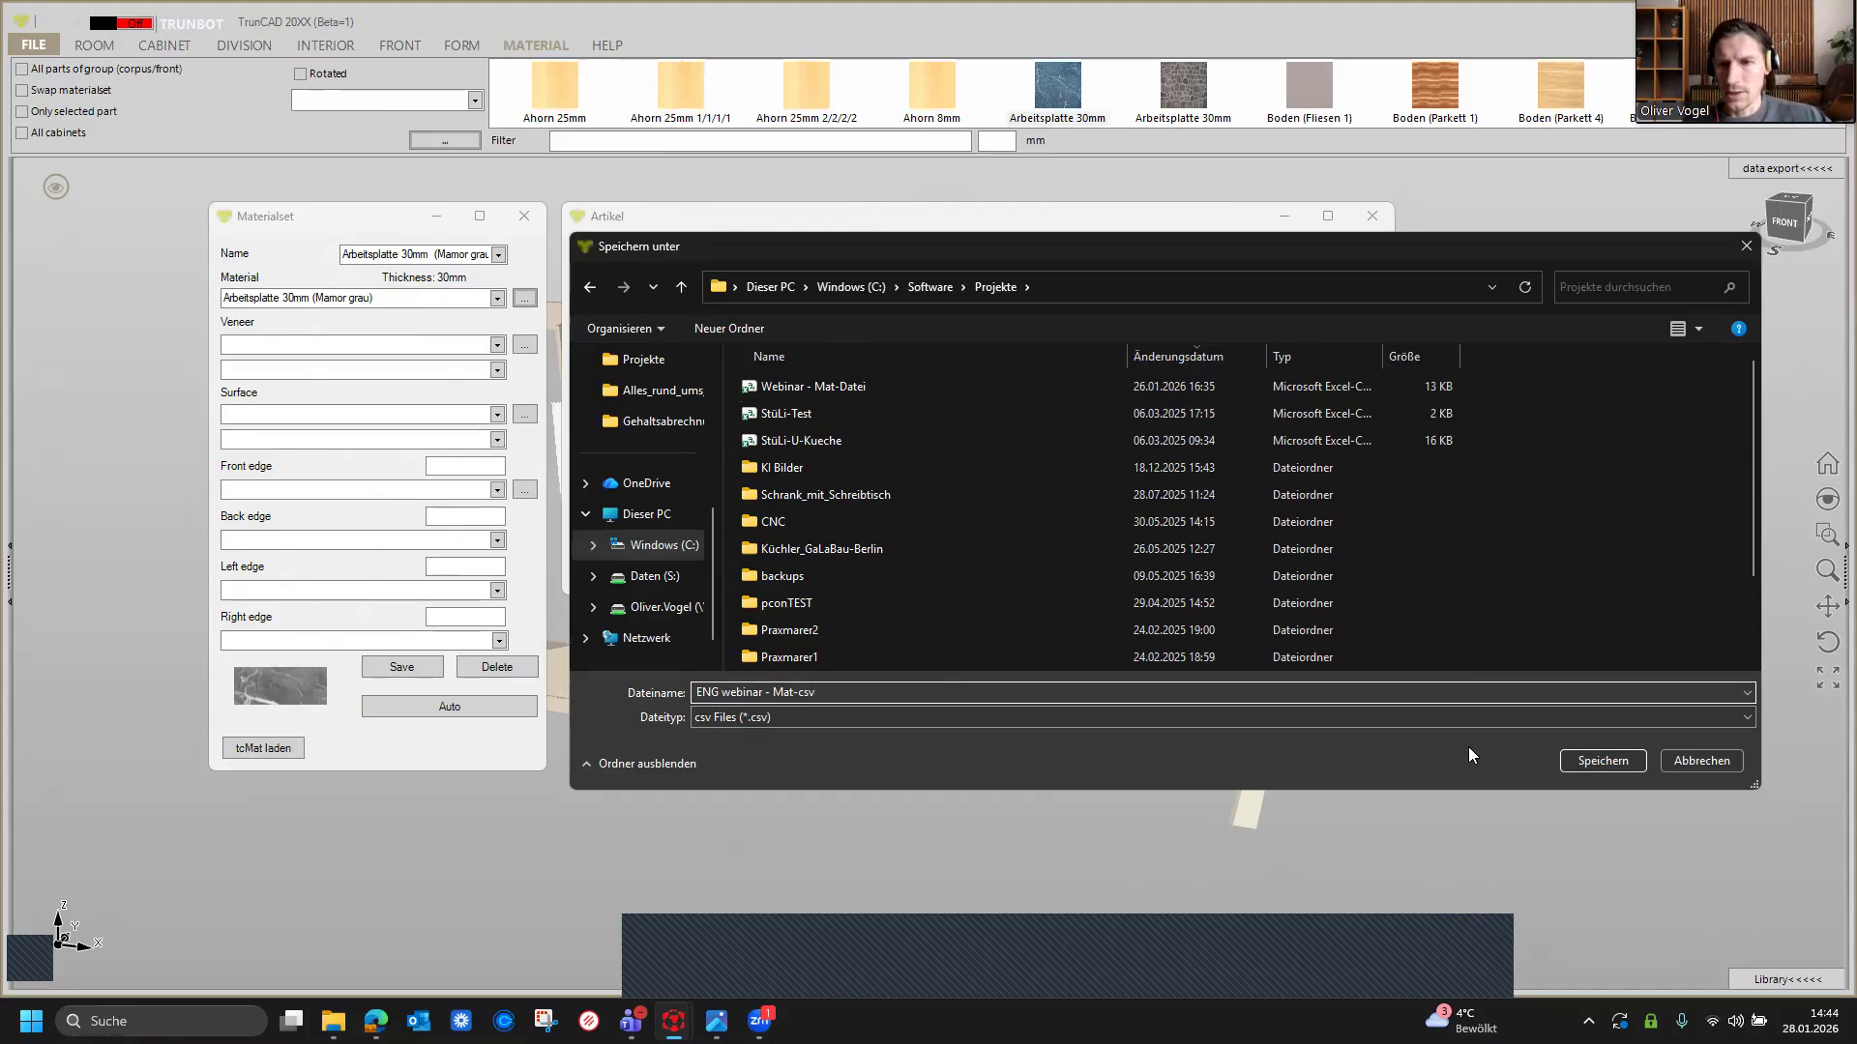
left_click(1606, 760)
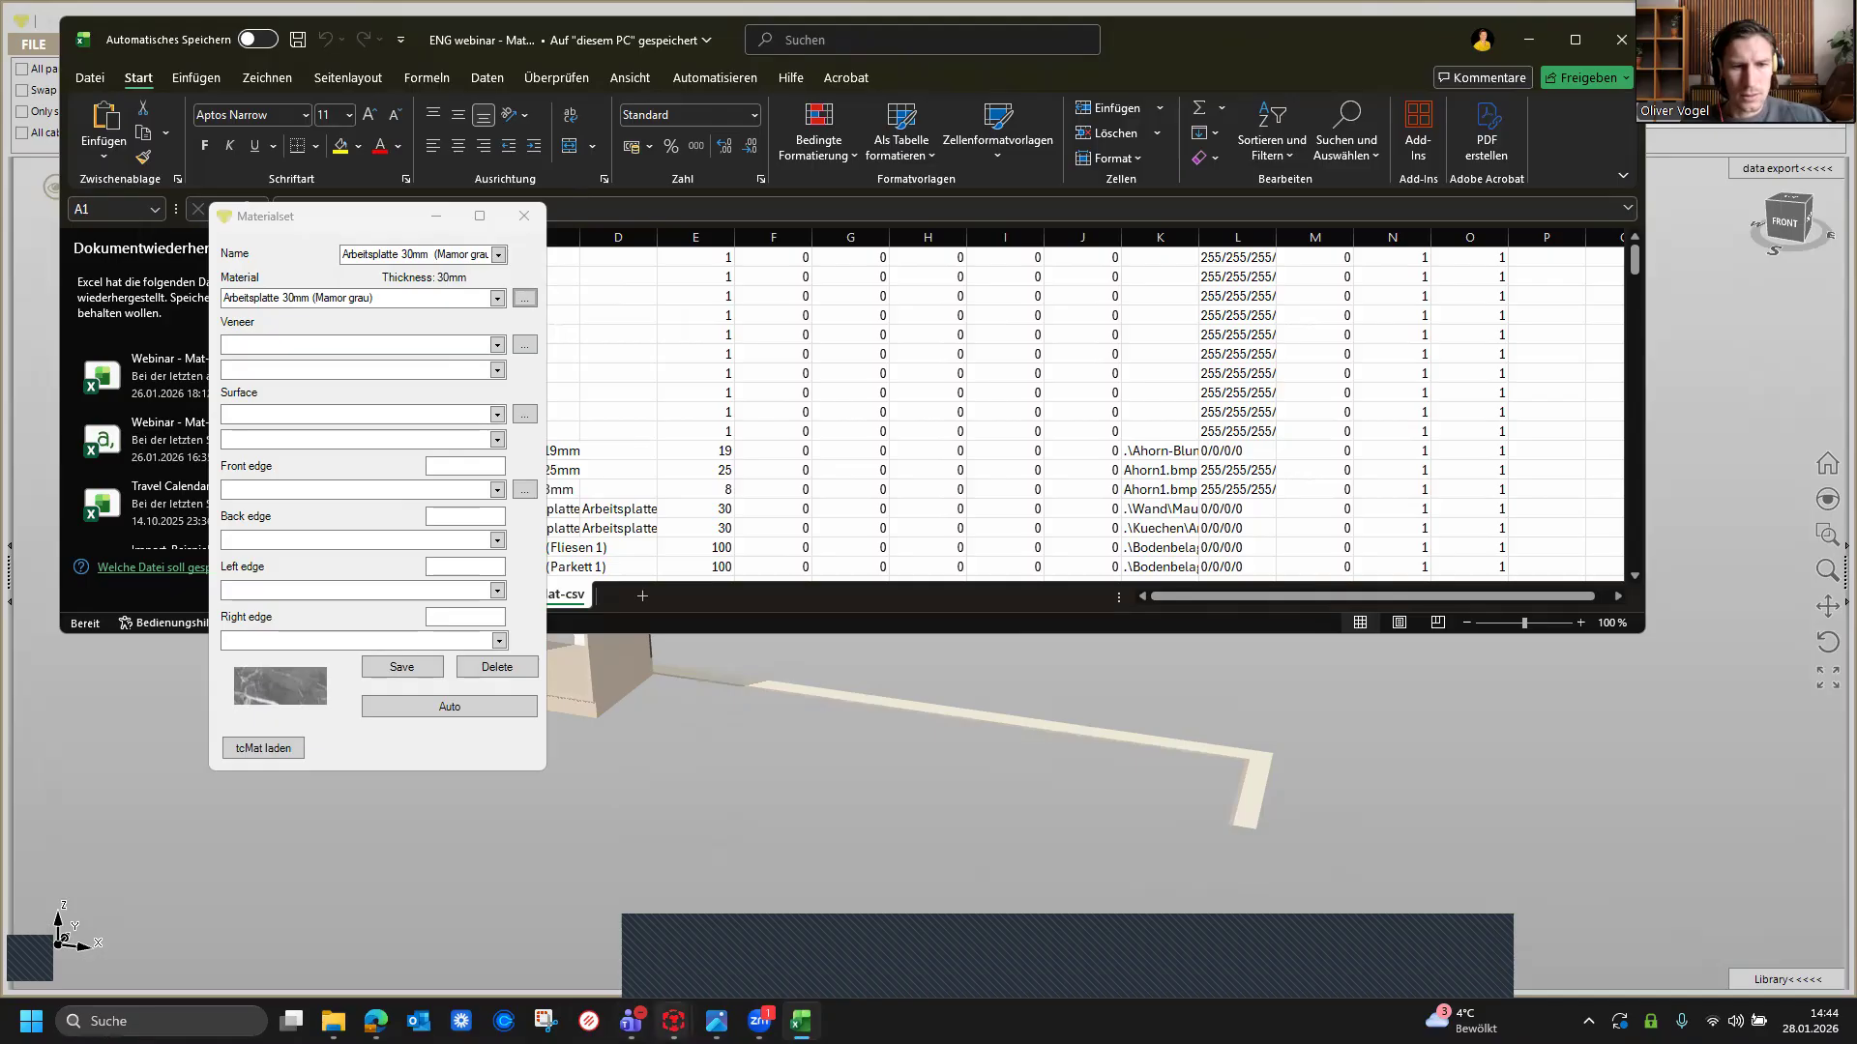
Step: Close the article and material set dialogs
mouse_move(674, 1021)
left_click(851, 910)
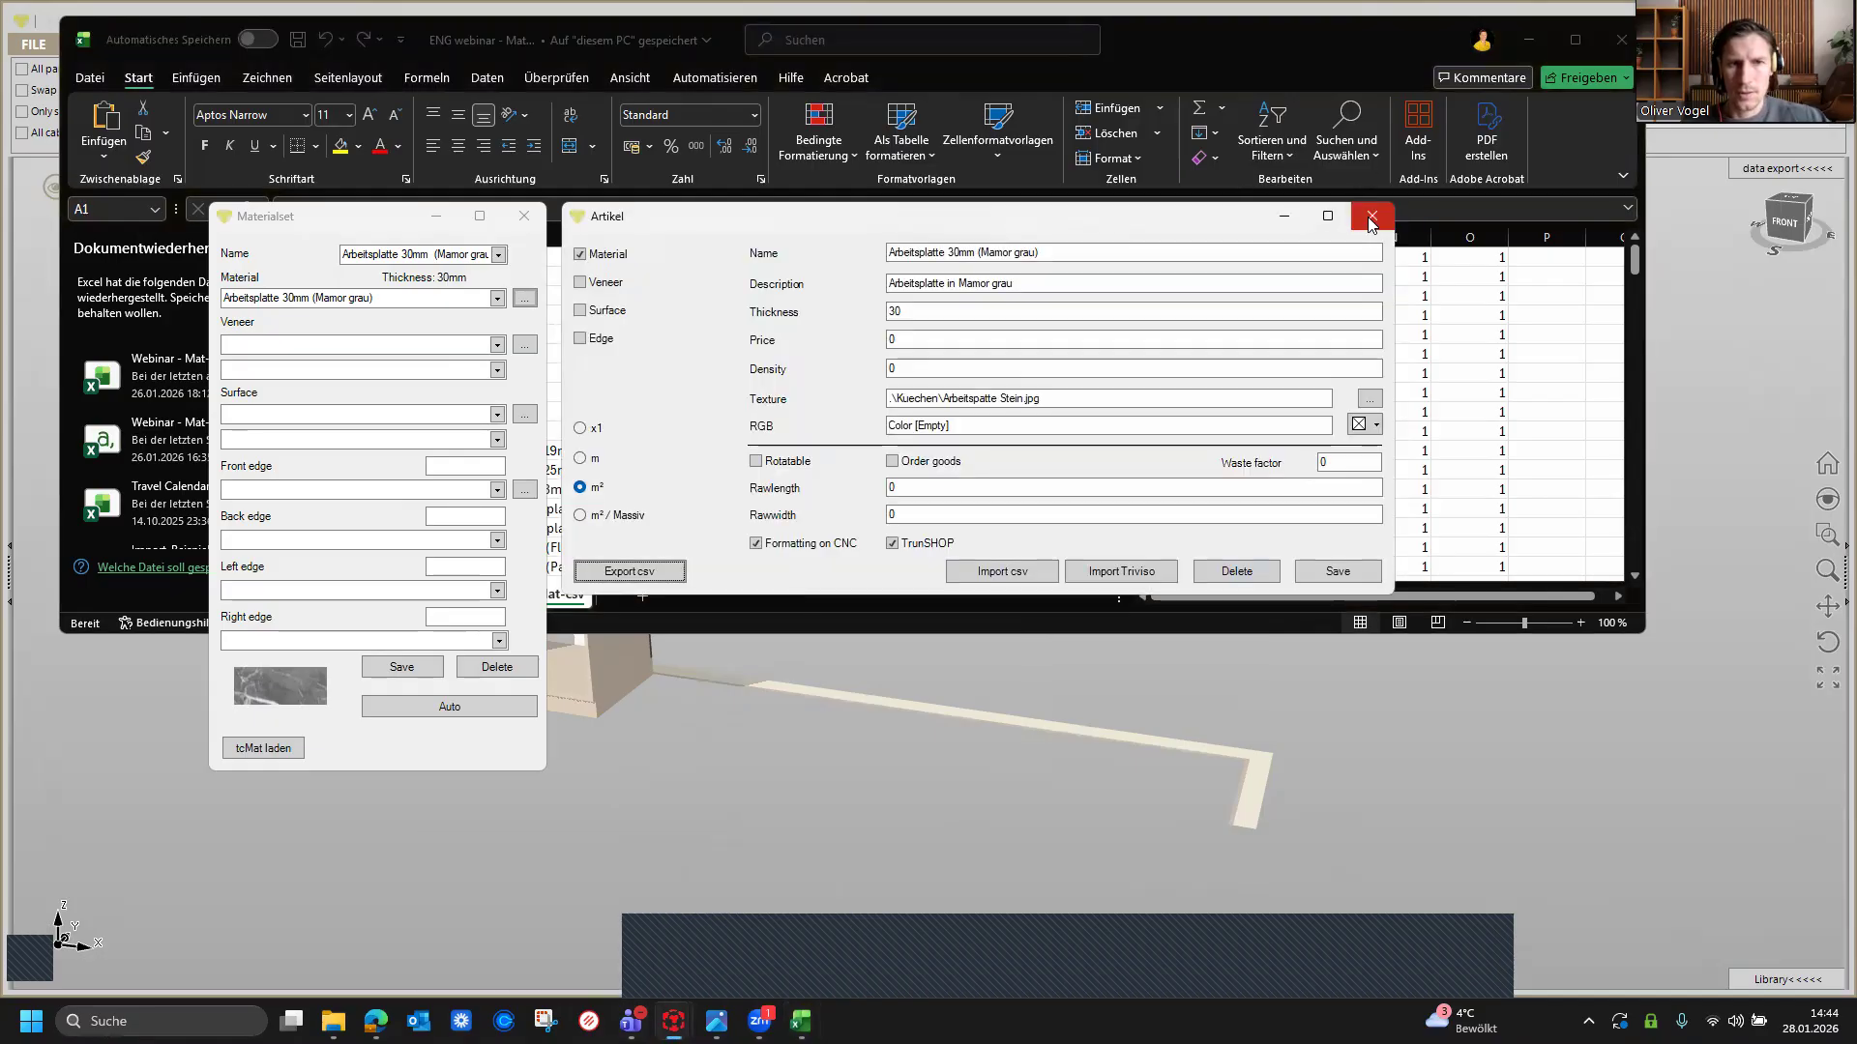
left_click(609, 574)
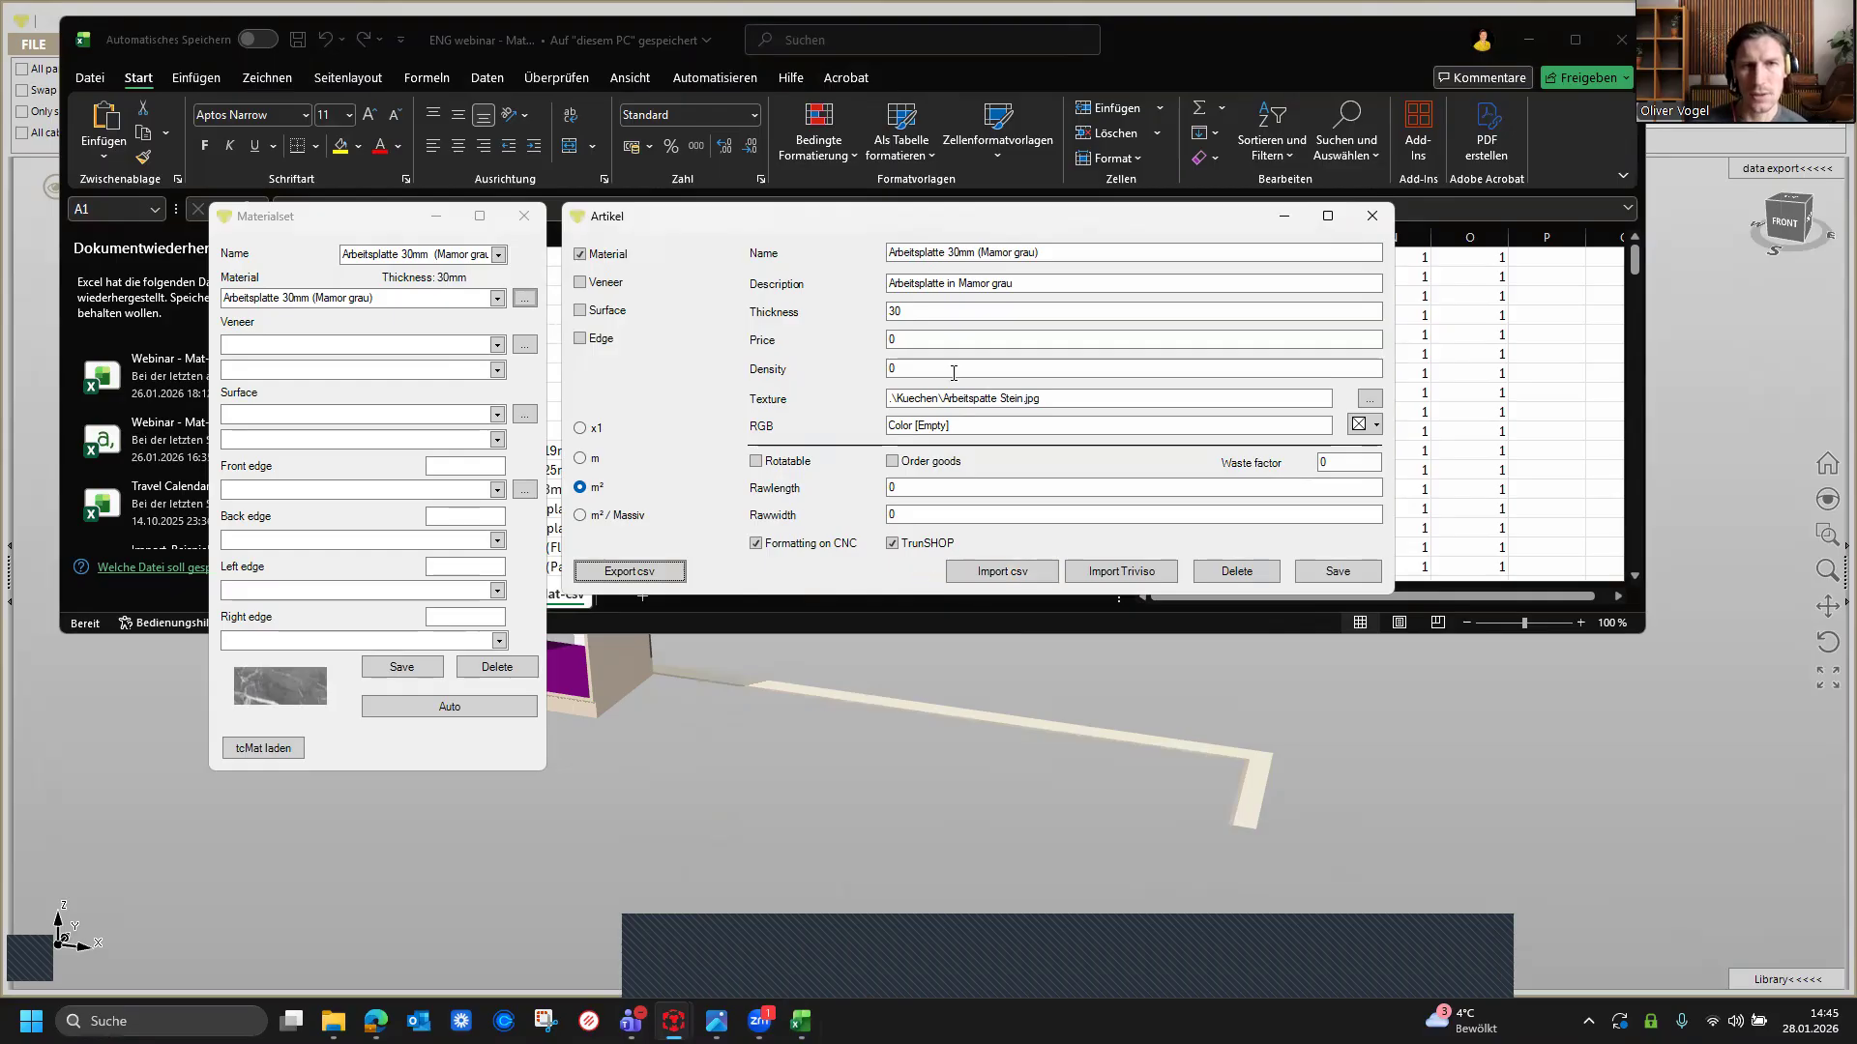
left_click(1371, 215)
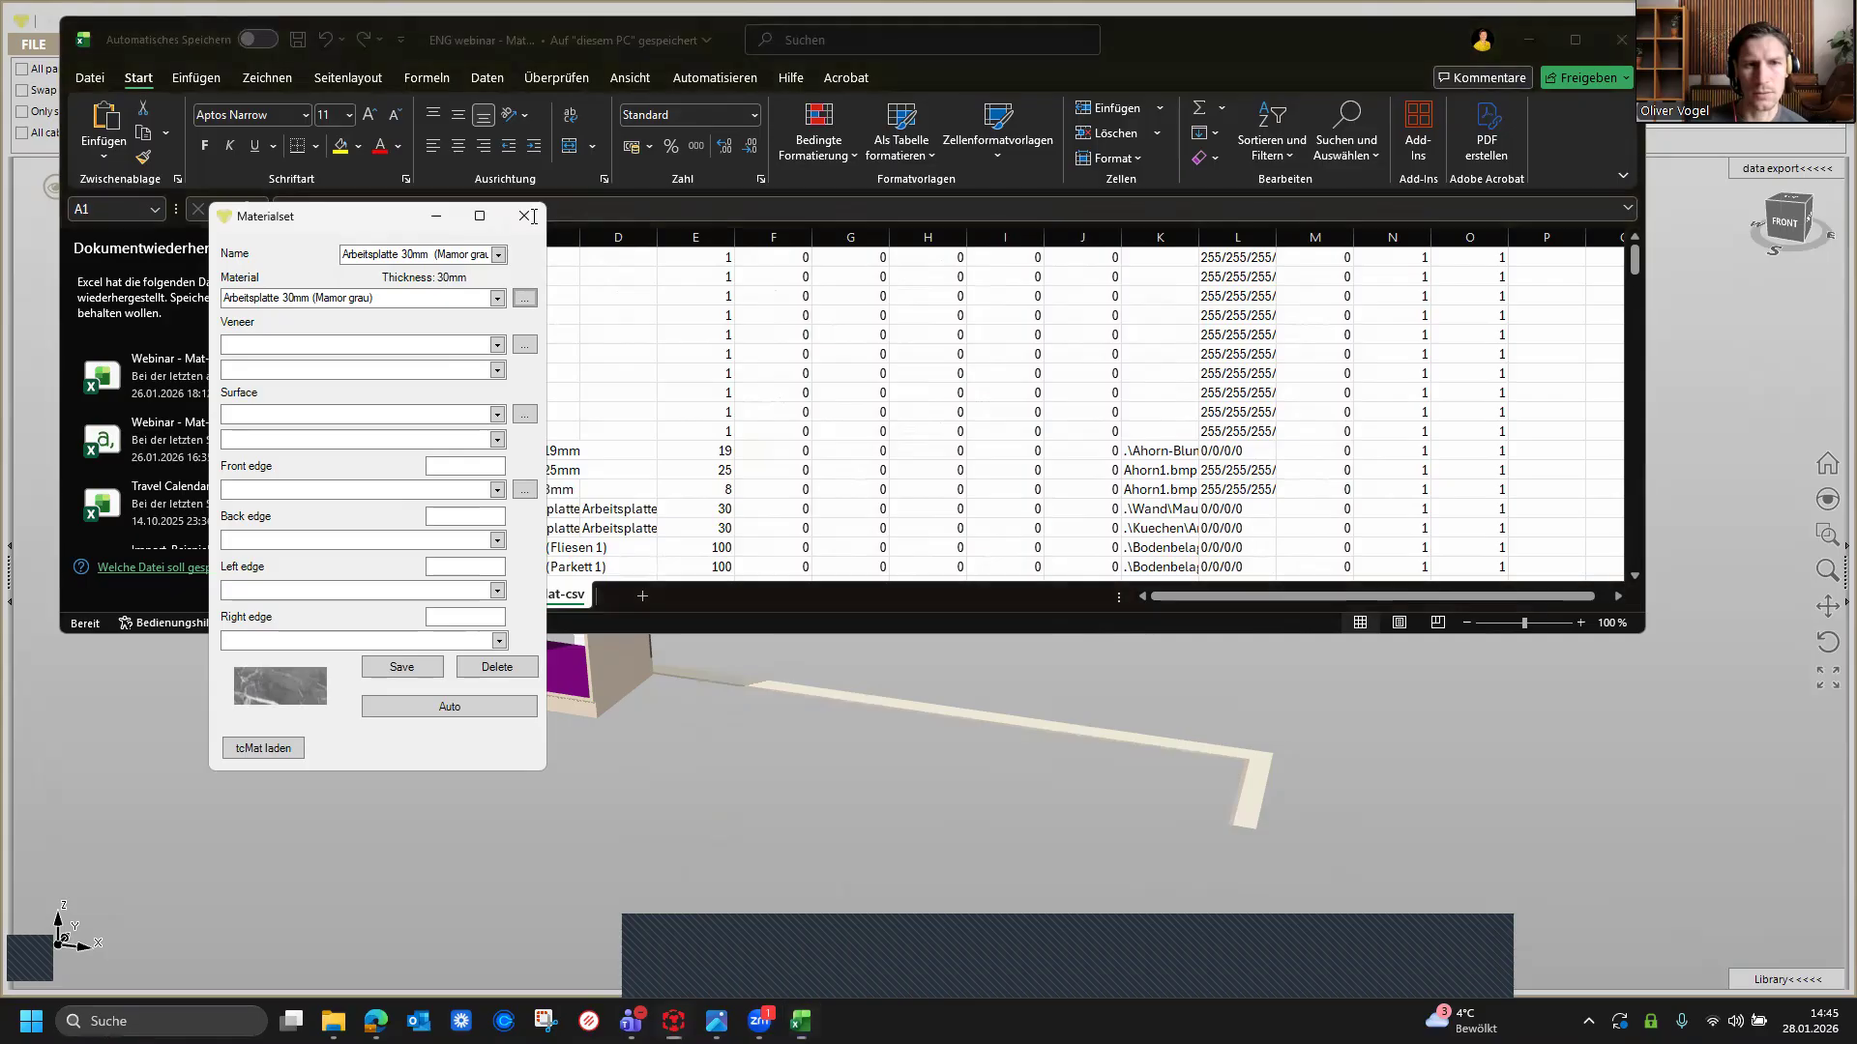
left_click(524, 217)
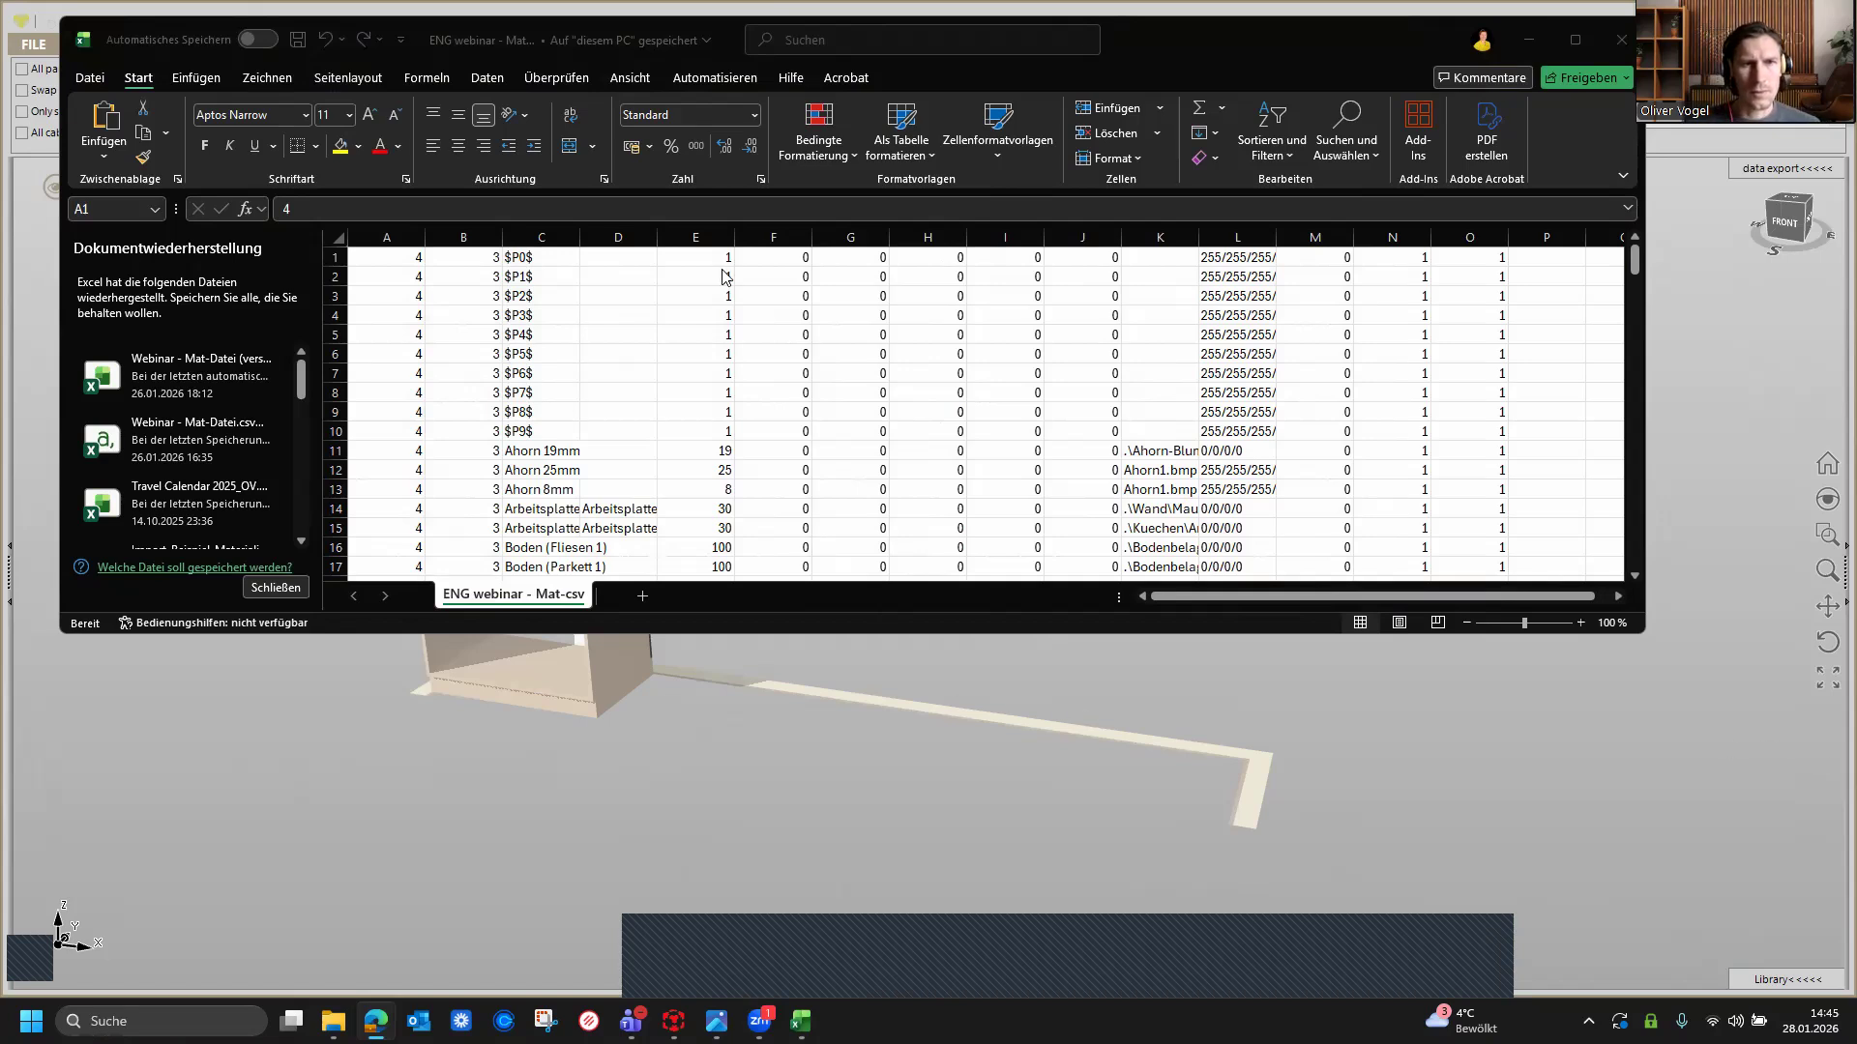
Step: Examine the exported material rows in the spreadsheet, enlarging its window
scroll(930, 437, "down", 5)
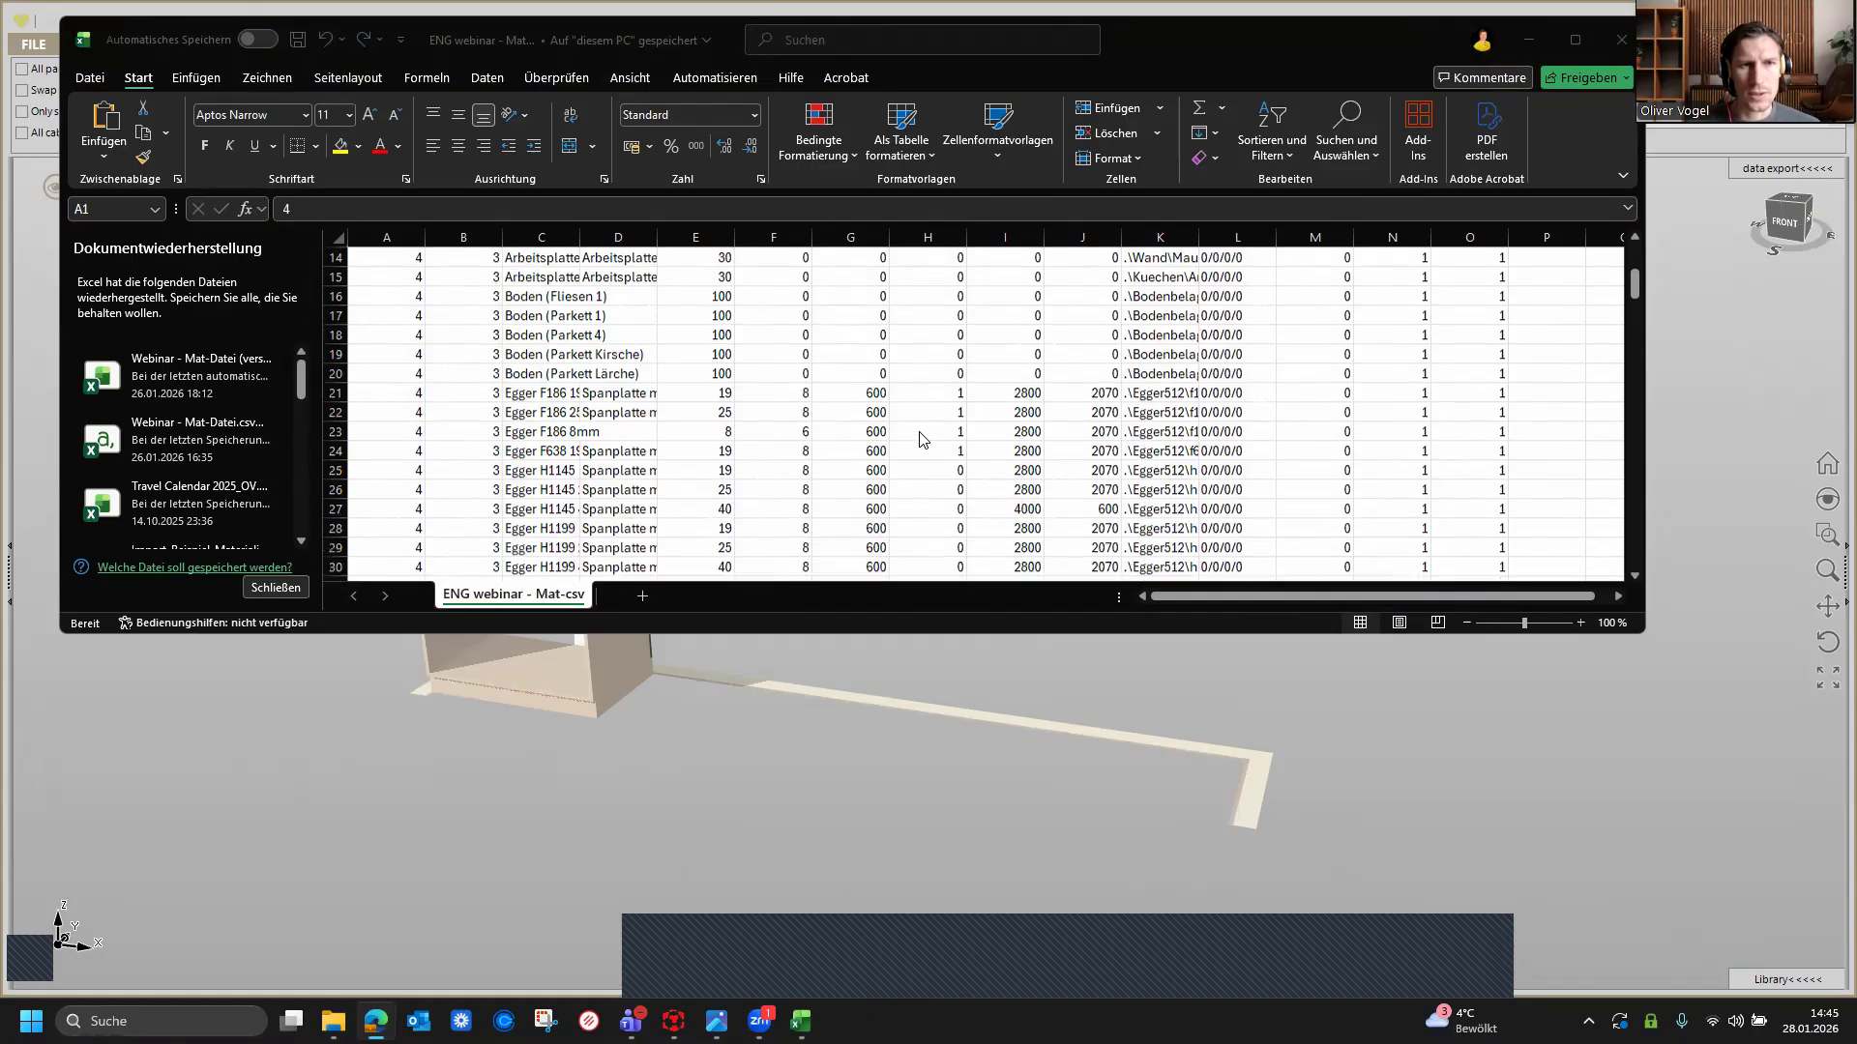
scroll(923, 440, "up", 5)
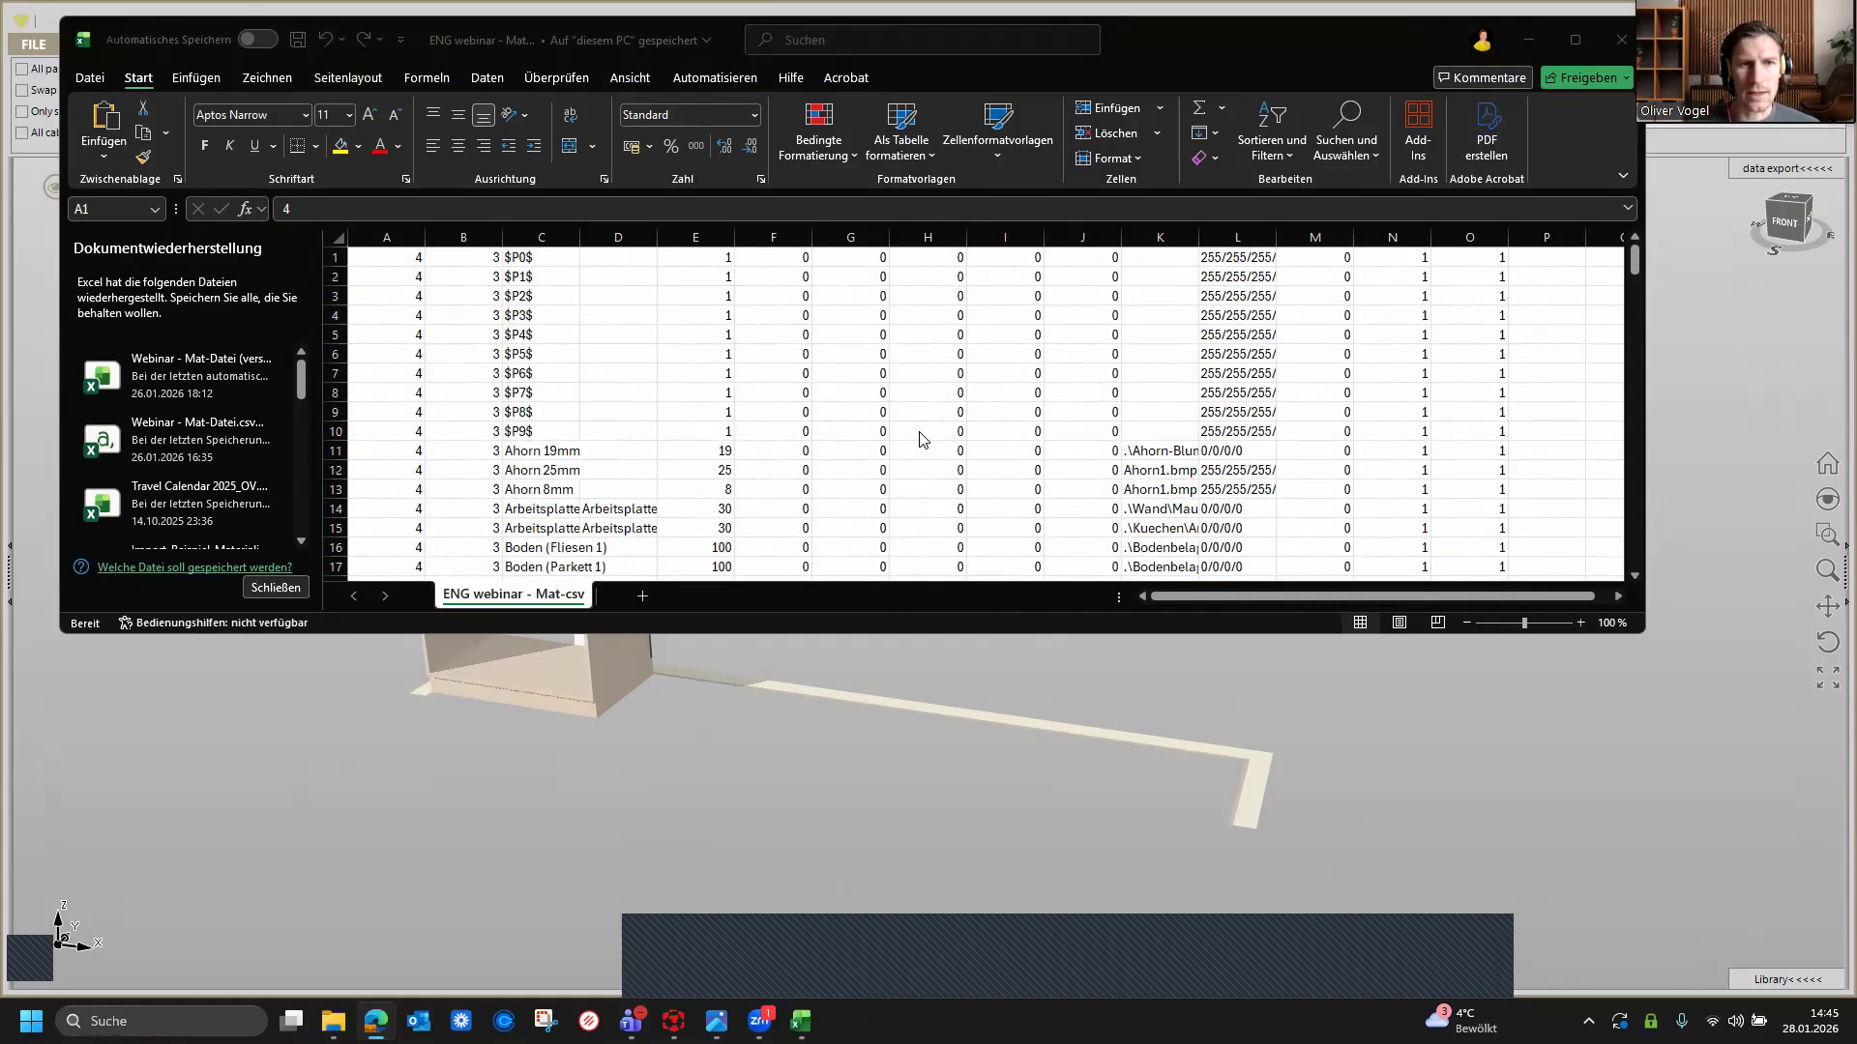
scroll(774, 430, "down", 6)
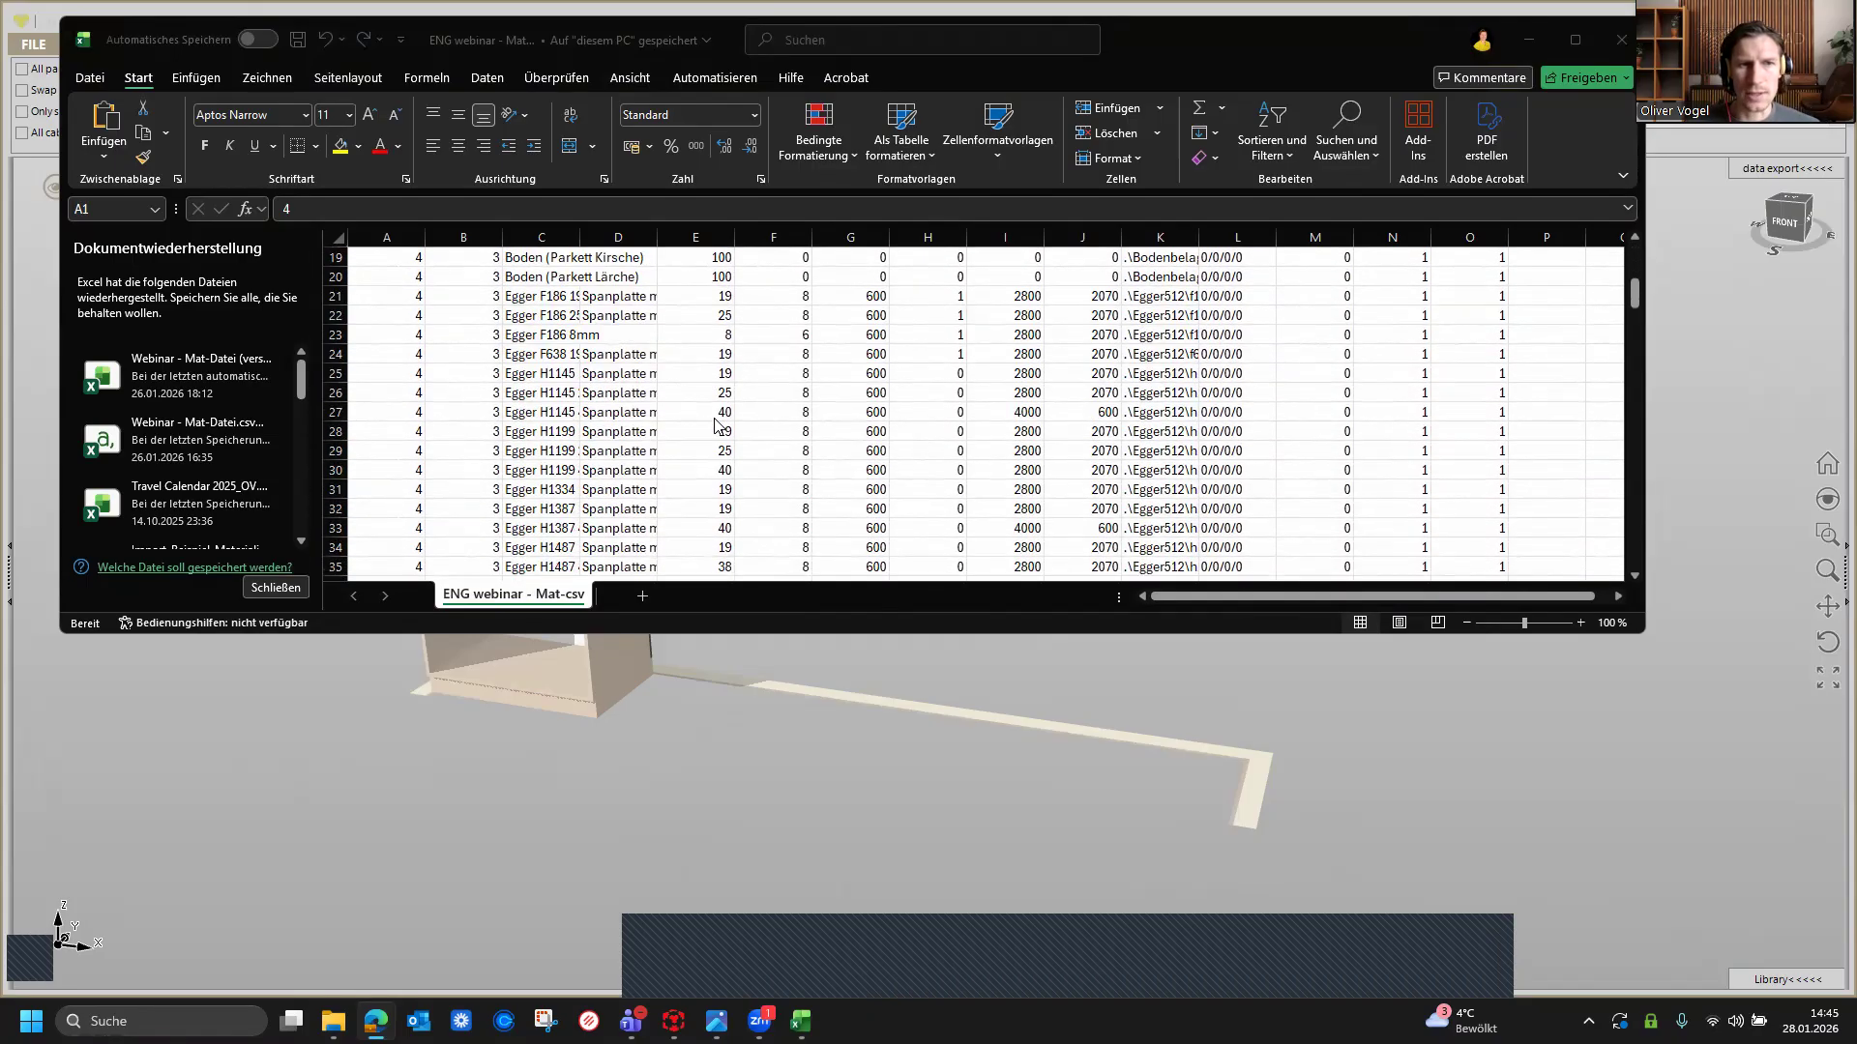
scroll(714, 425, "down", 5)
scroll(773, 457, "up", 1)
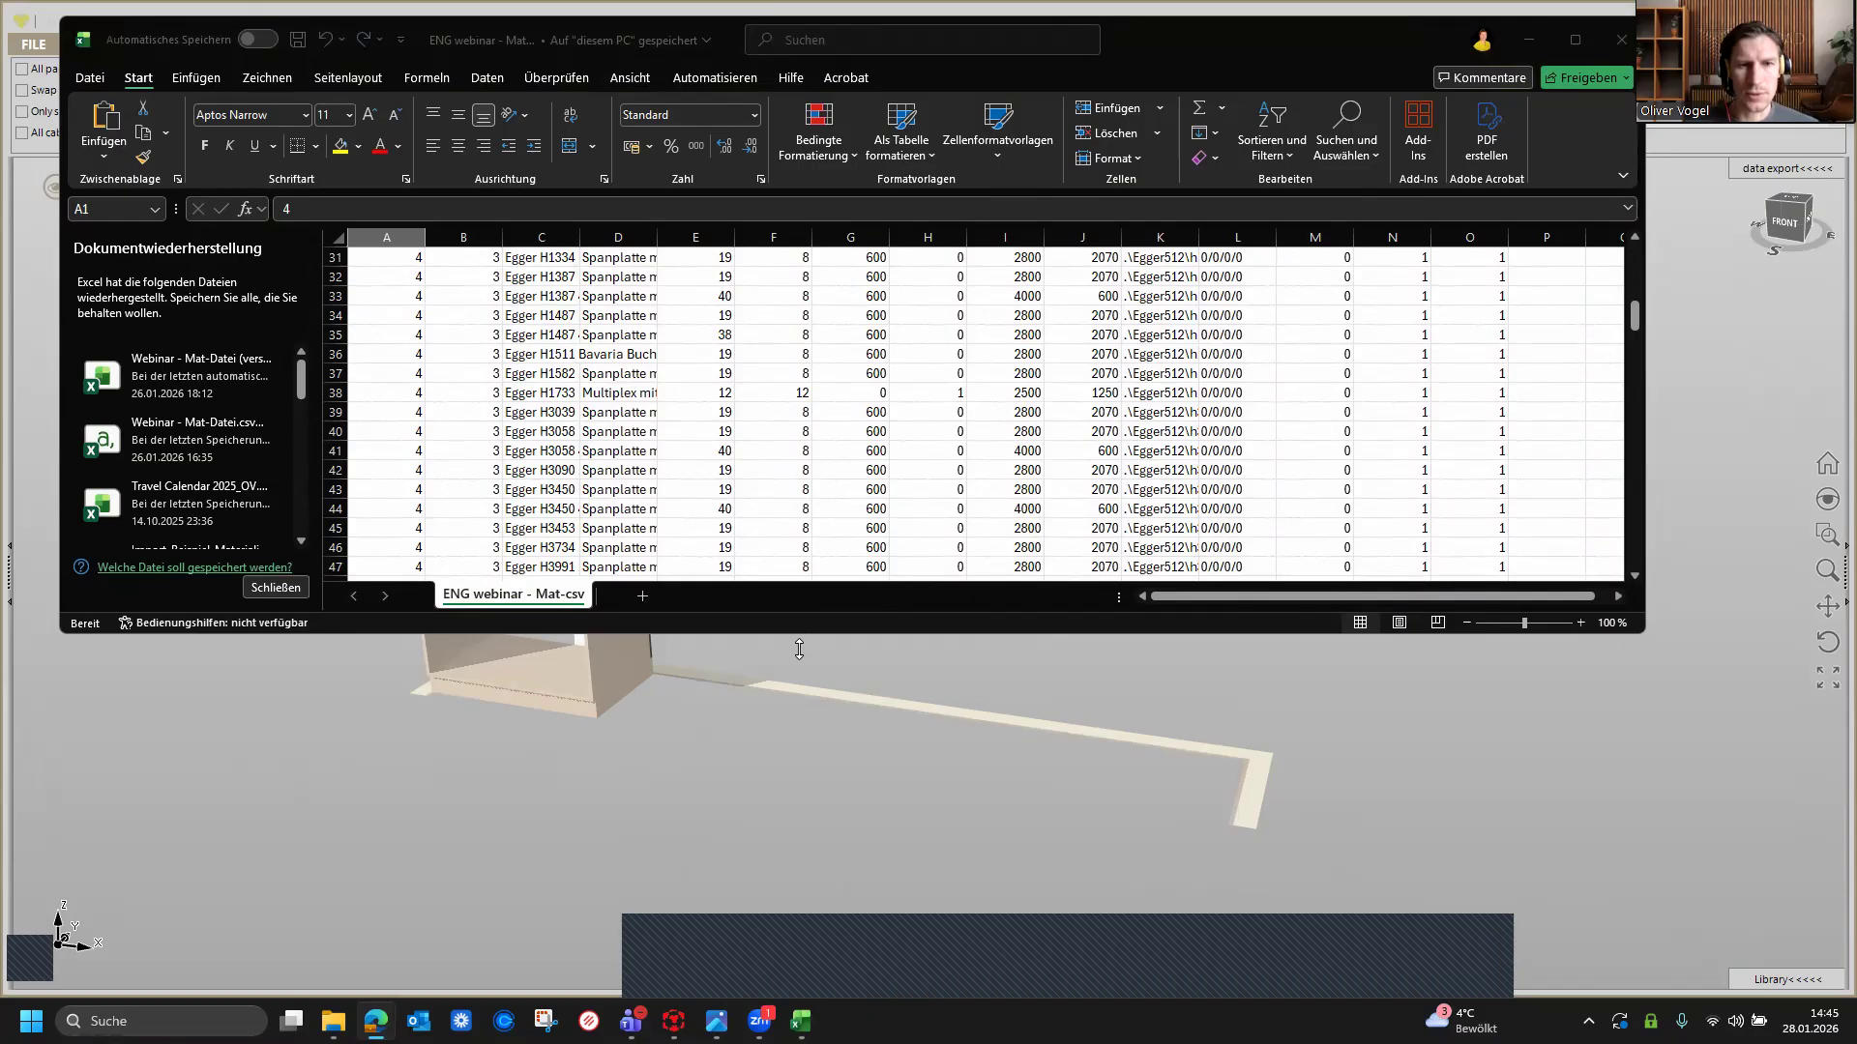
left_click_drag(799, 648, 799, 789)
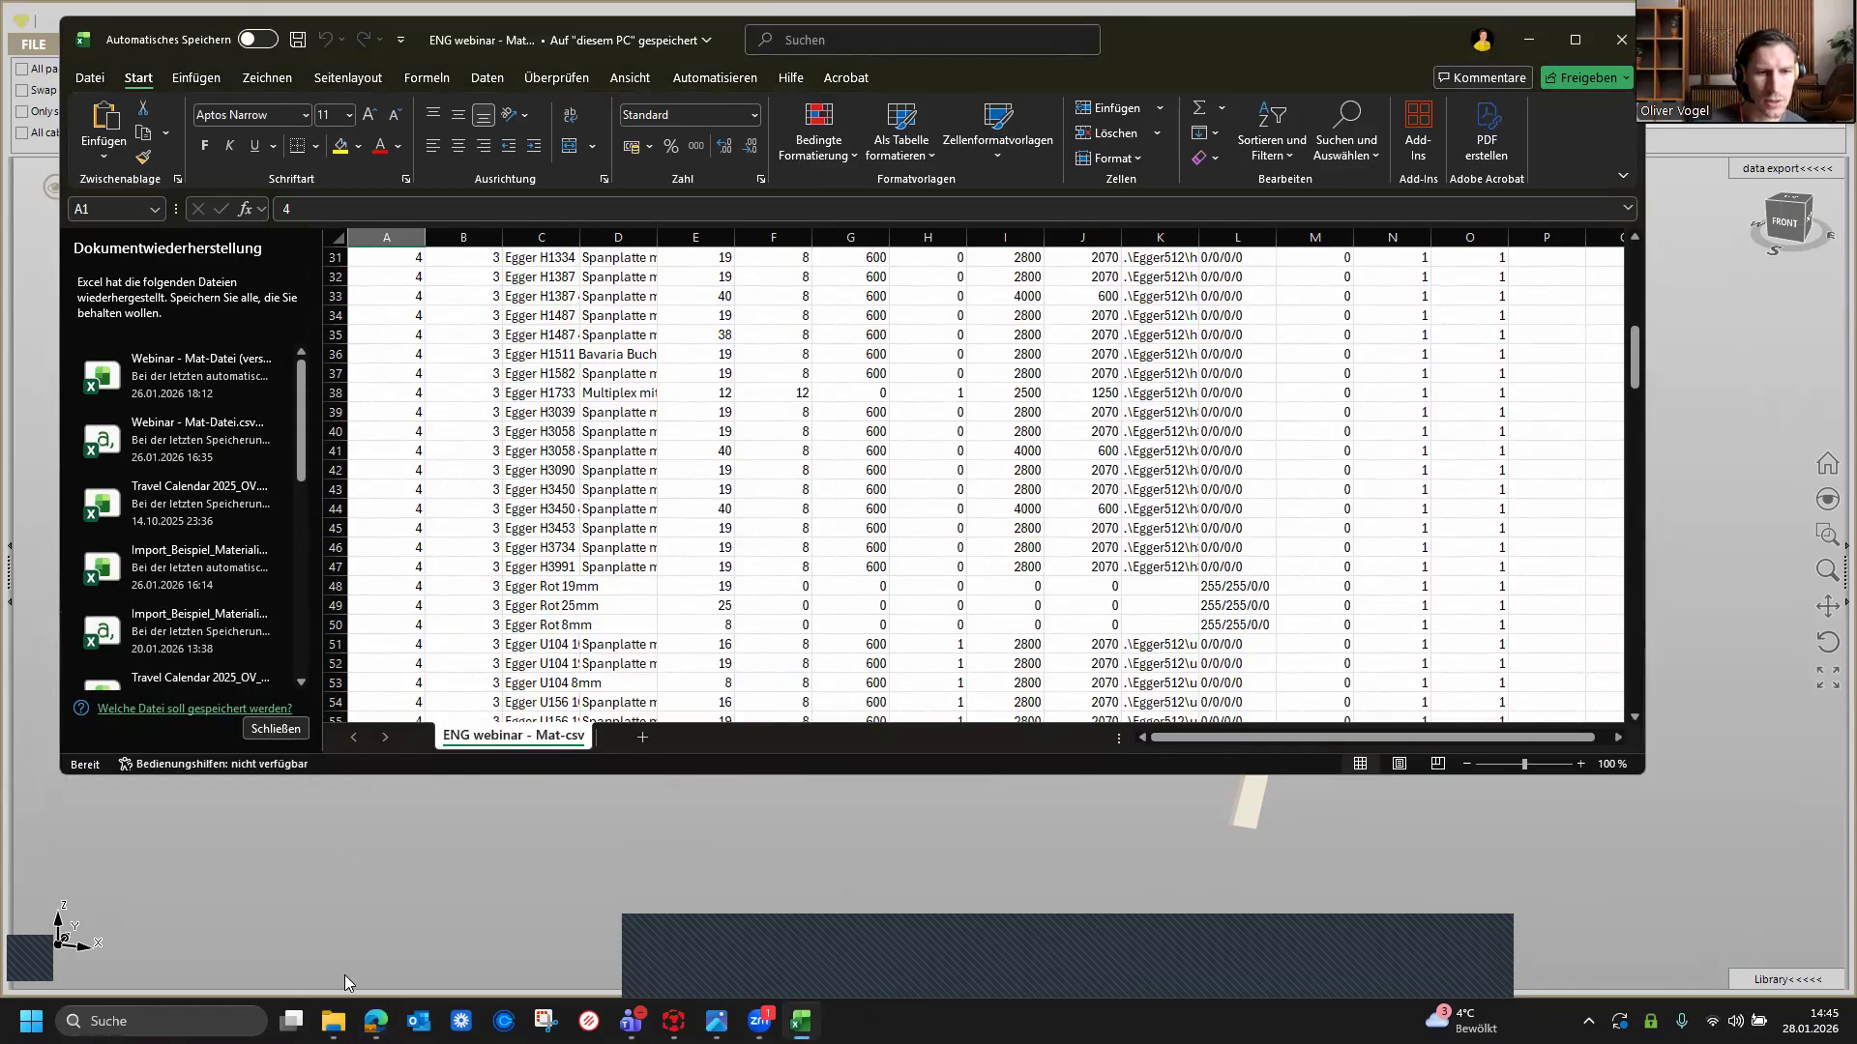
Step: Open File Explorer in C:\Software\TrunCAD20XX and locate the ImportMaterial folder
mouse_move(332, 1023)
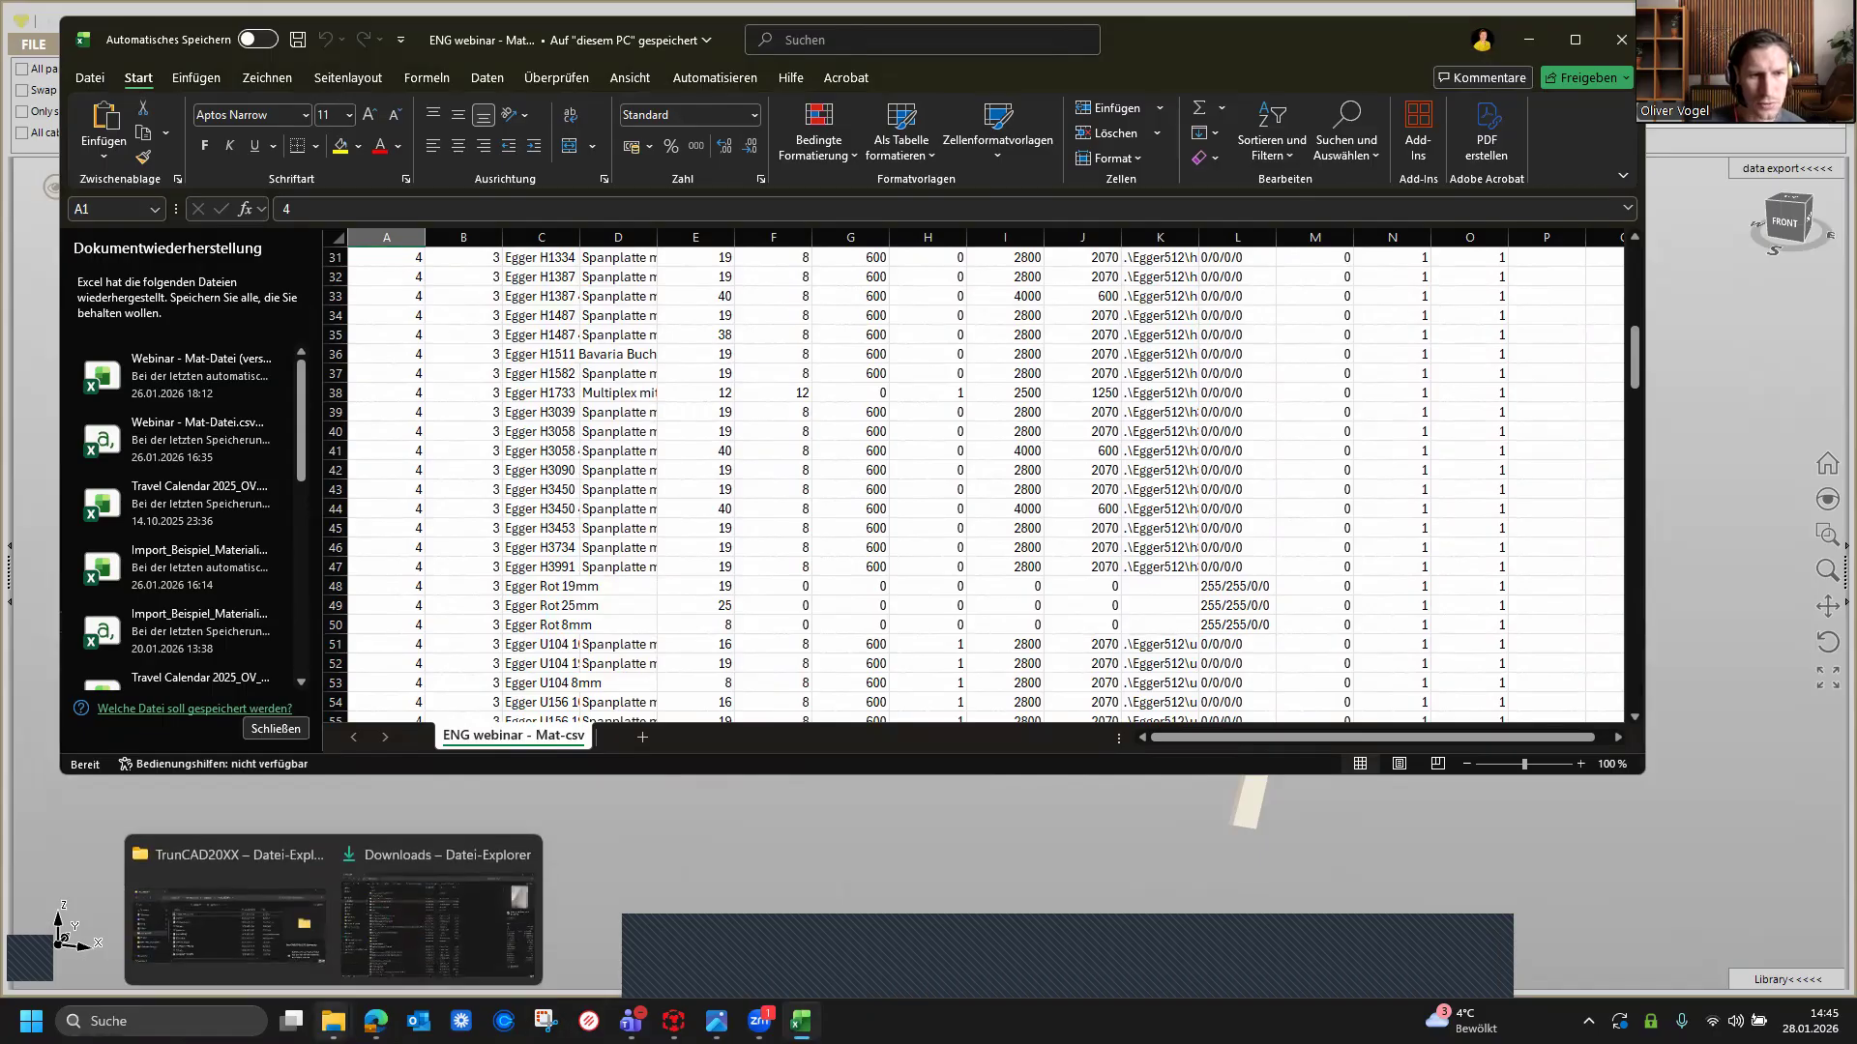
left_click(232, 924)
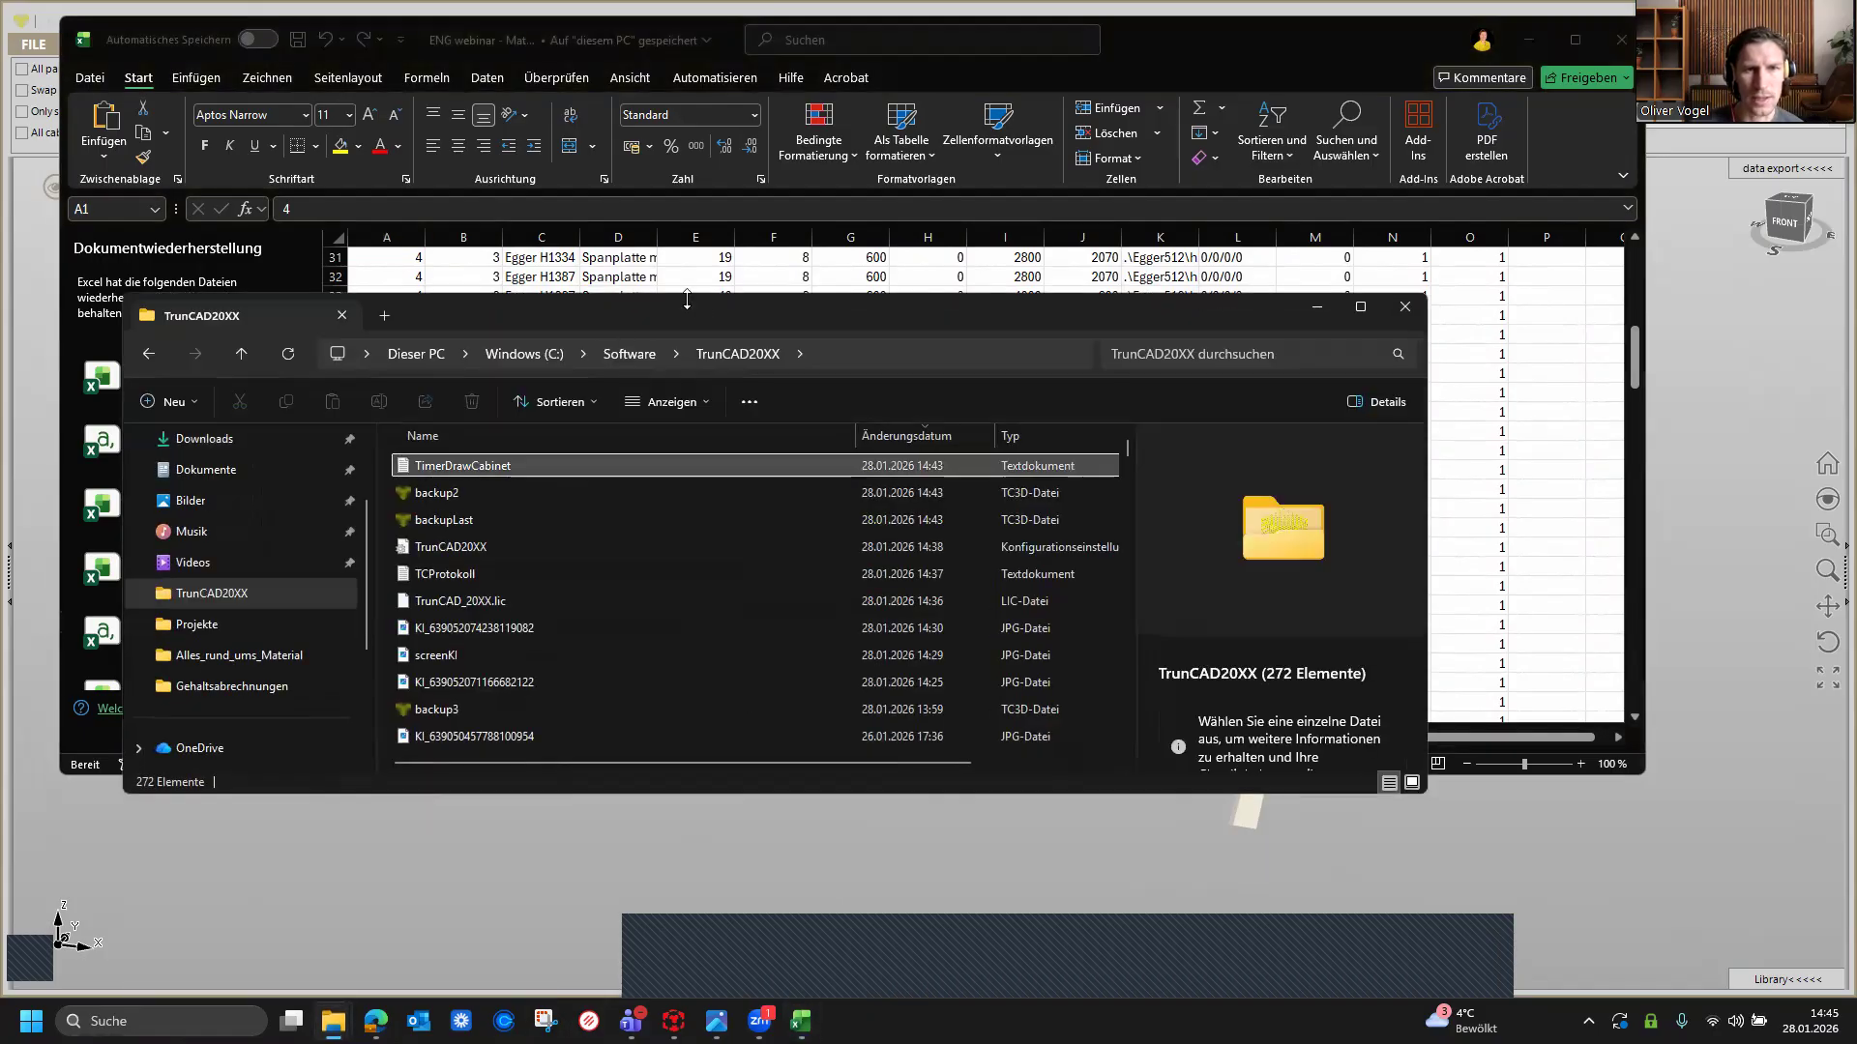
left_click(629, 354)
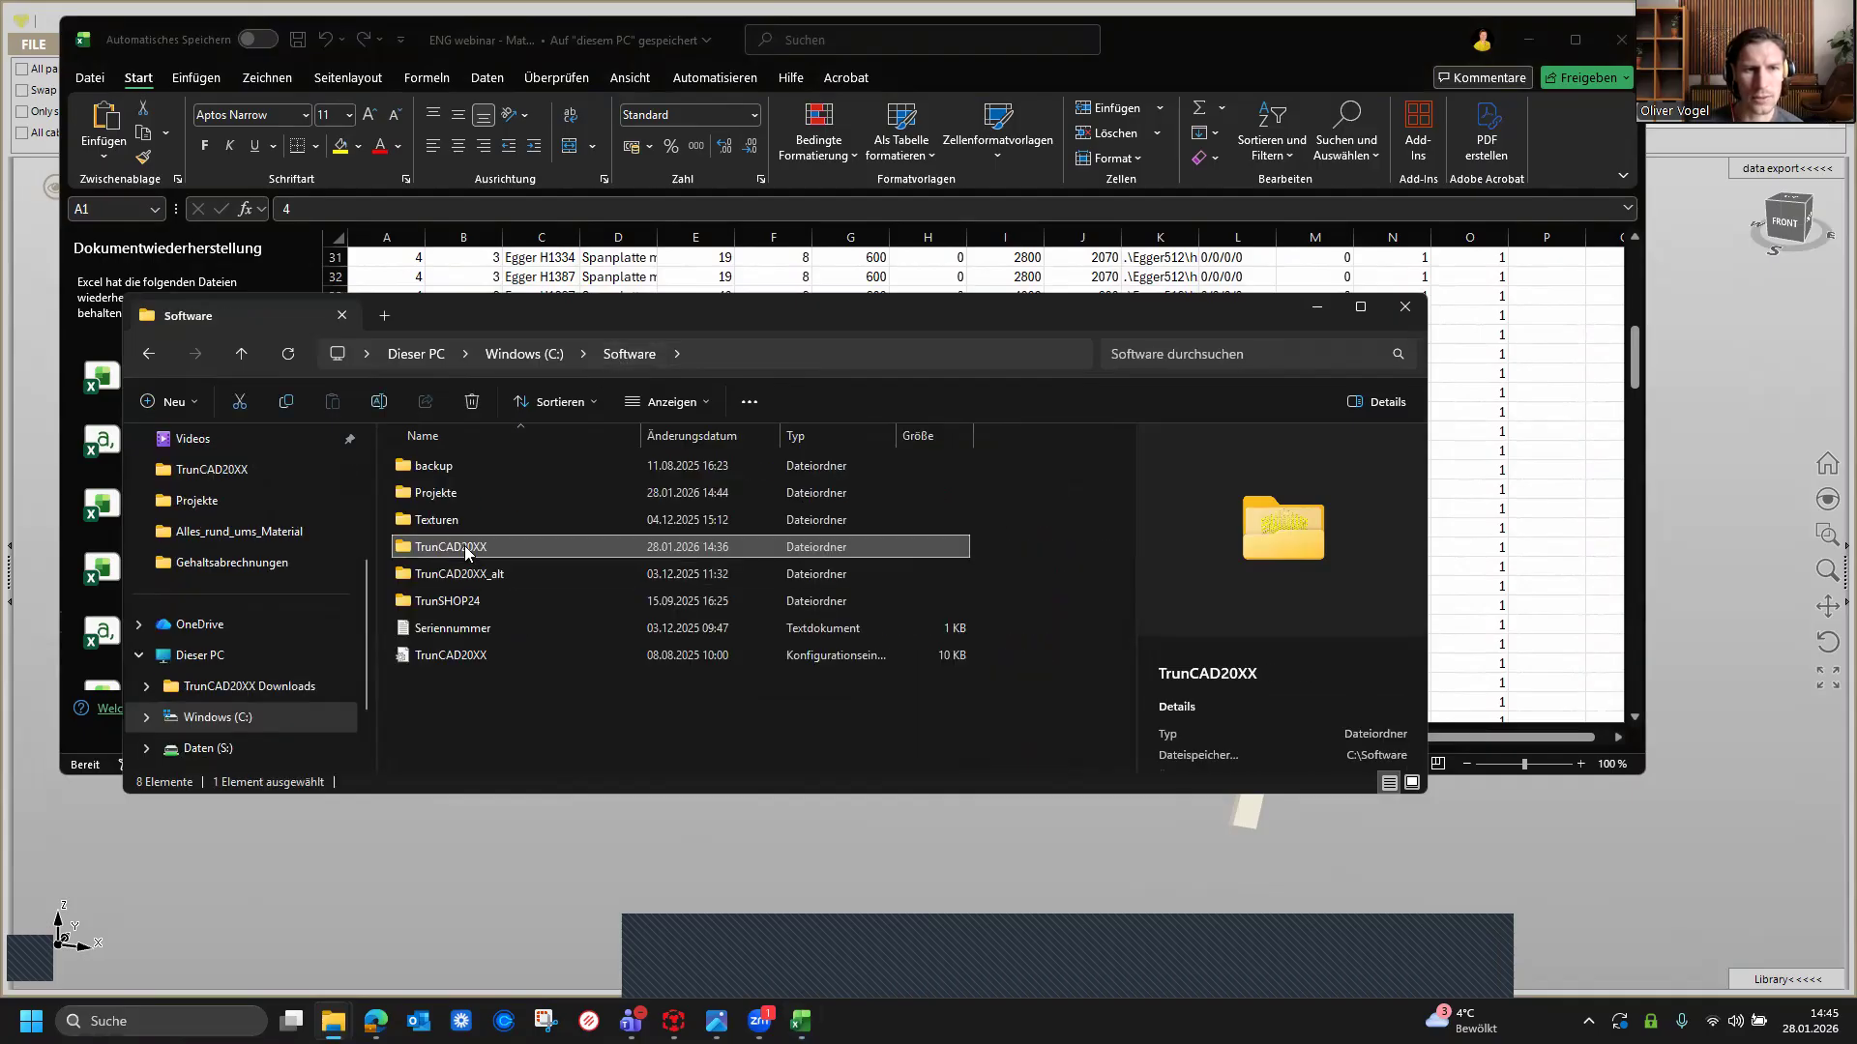
double_click(466, 548)
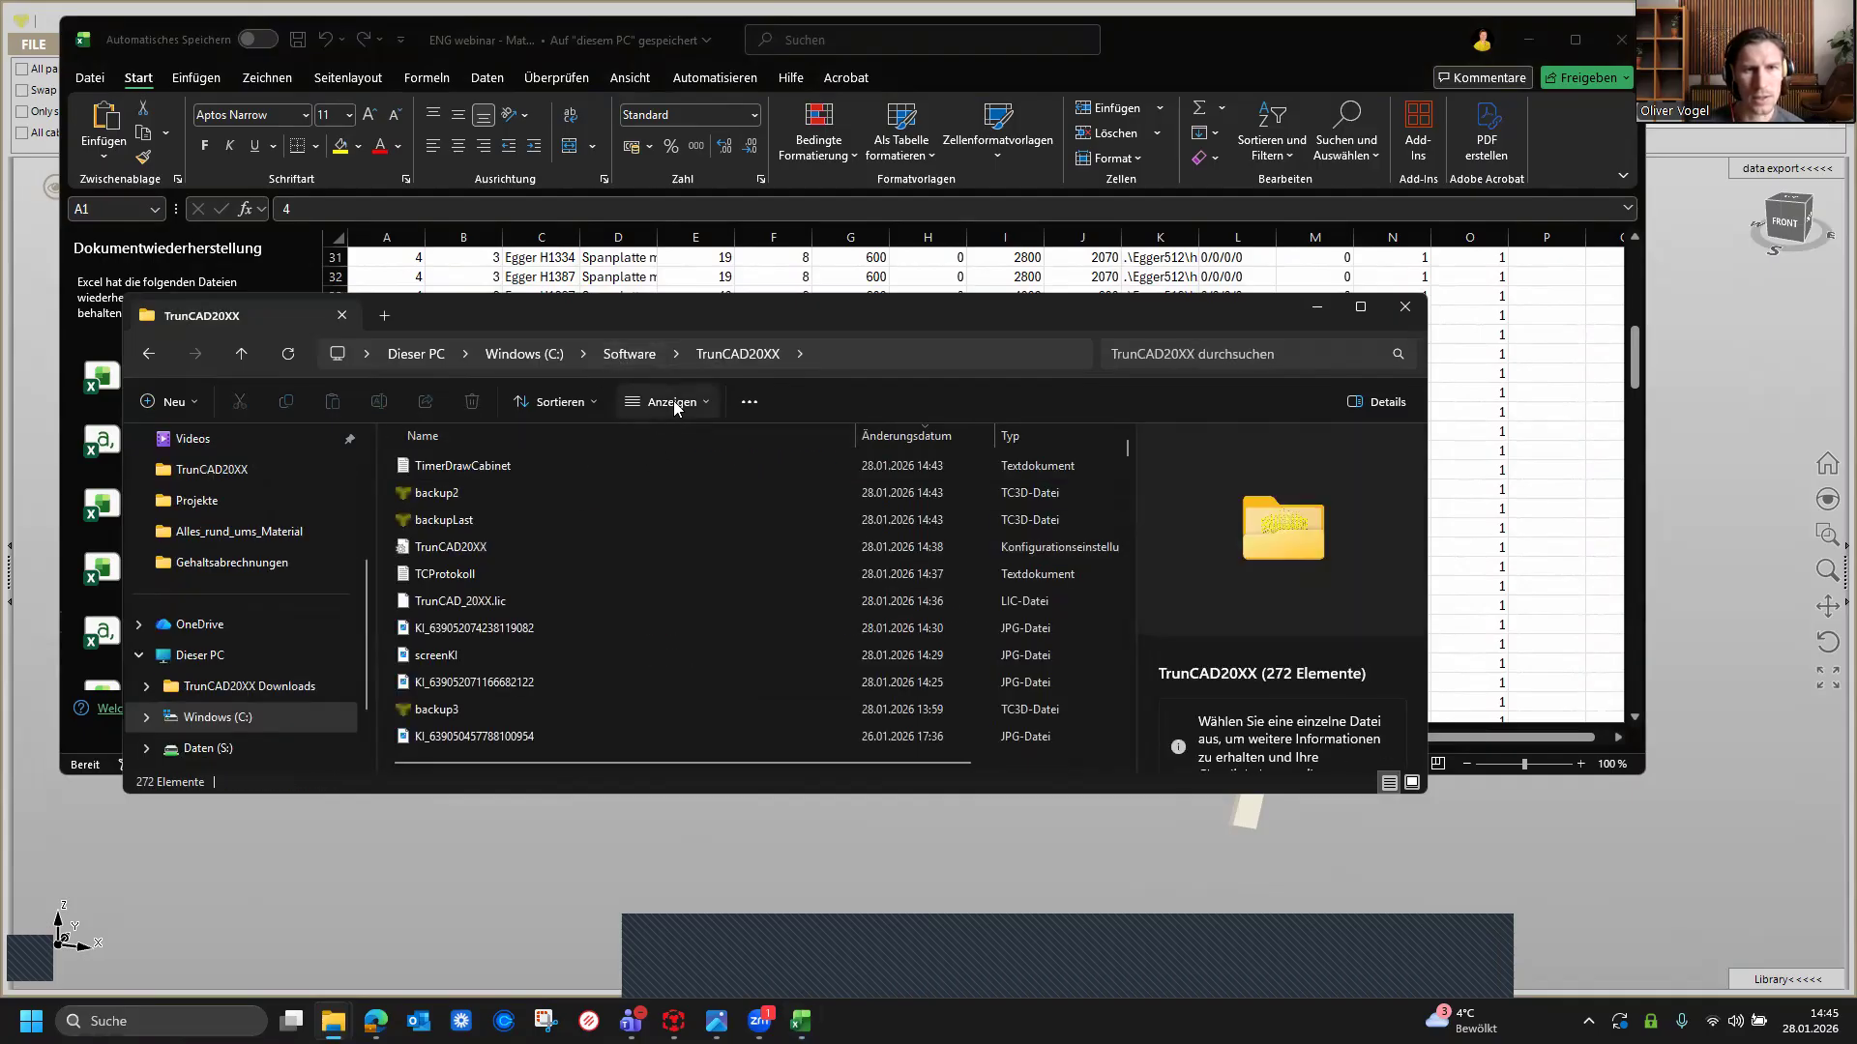
left_click(1019, 439)
scroll(712, 550, "down", 2)
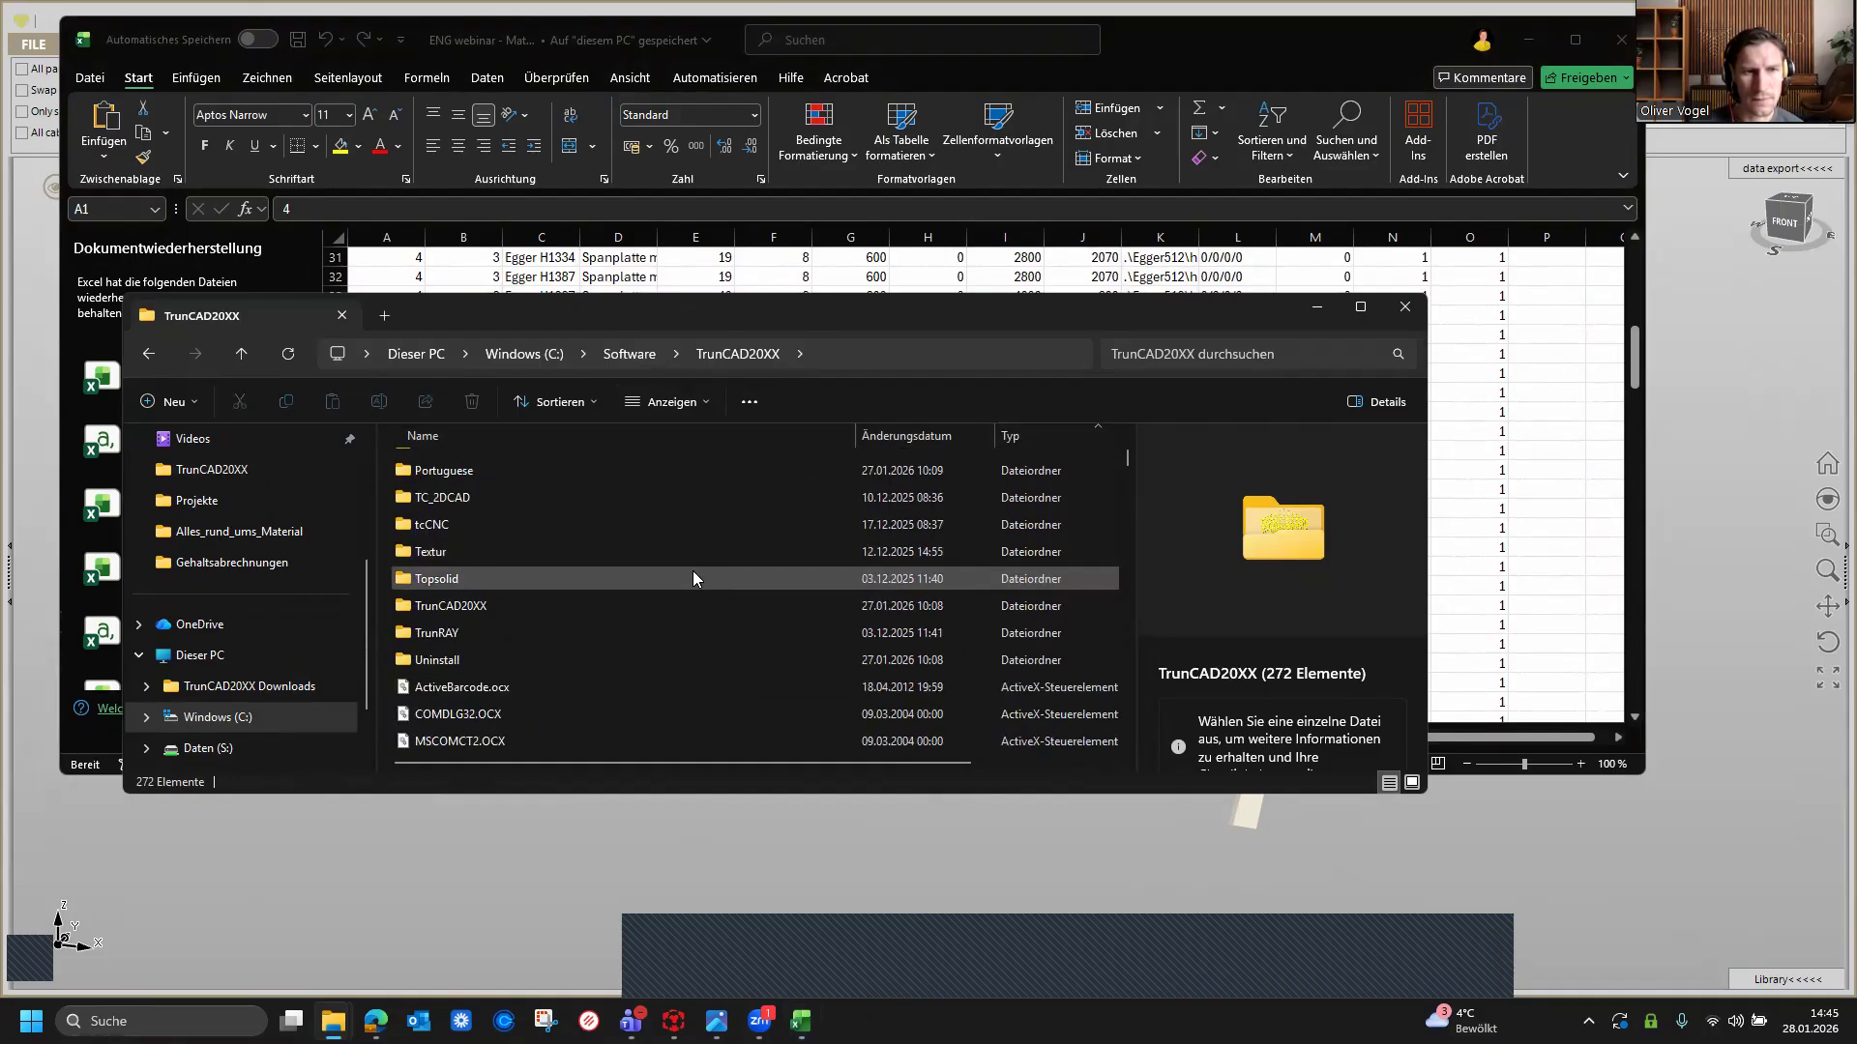
scroll(692, 578, "up", 2)
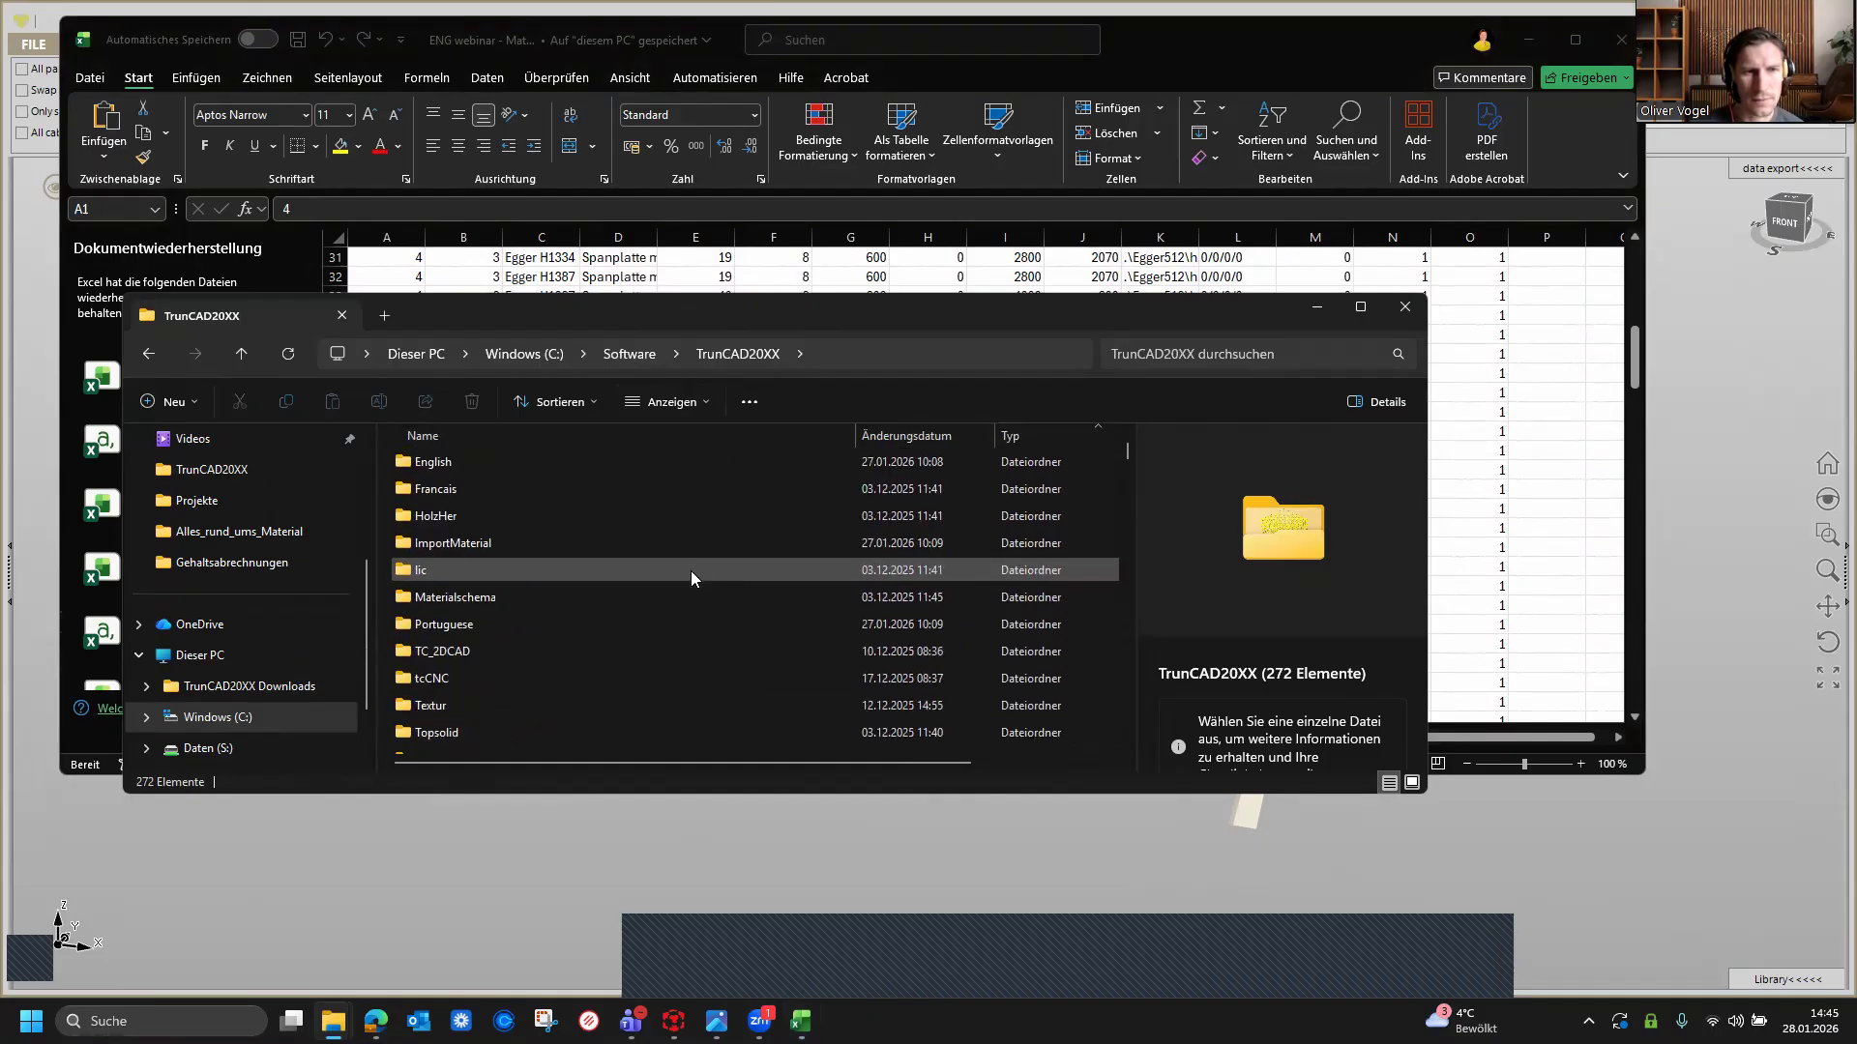
Step: Open the ImportMaterial folder and its PDF 'Guidelines for creating CSV files for material import into TrunCAD20XX_JH'
double_click(467, 544)
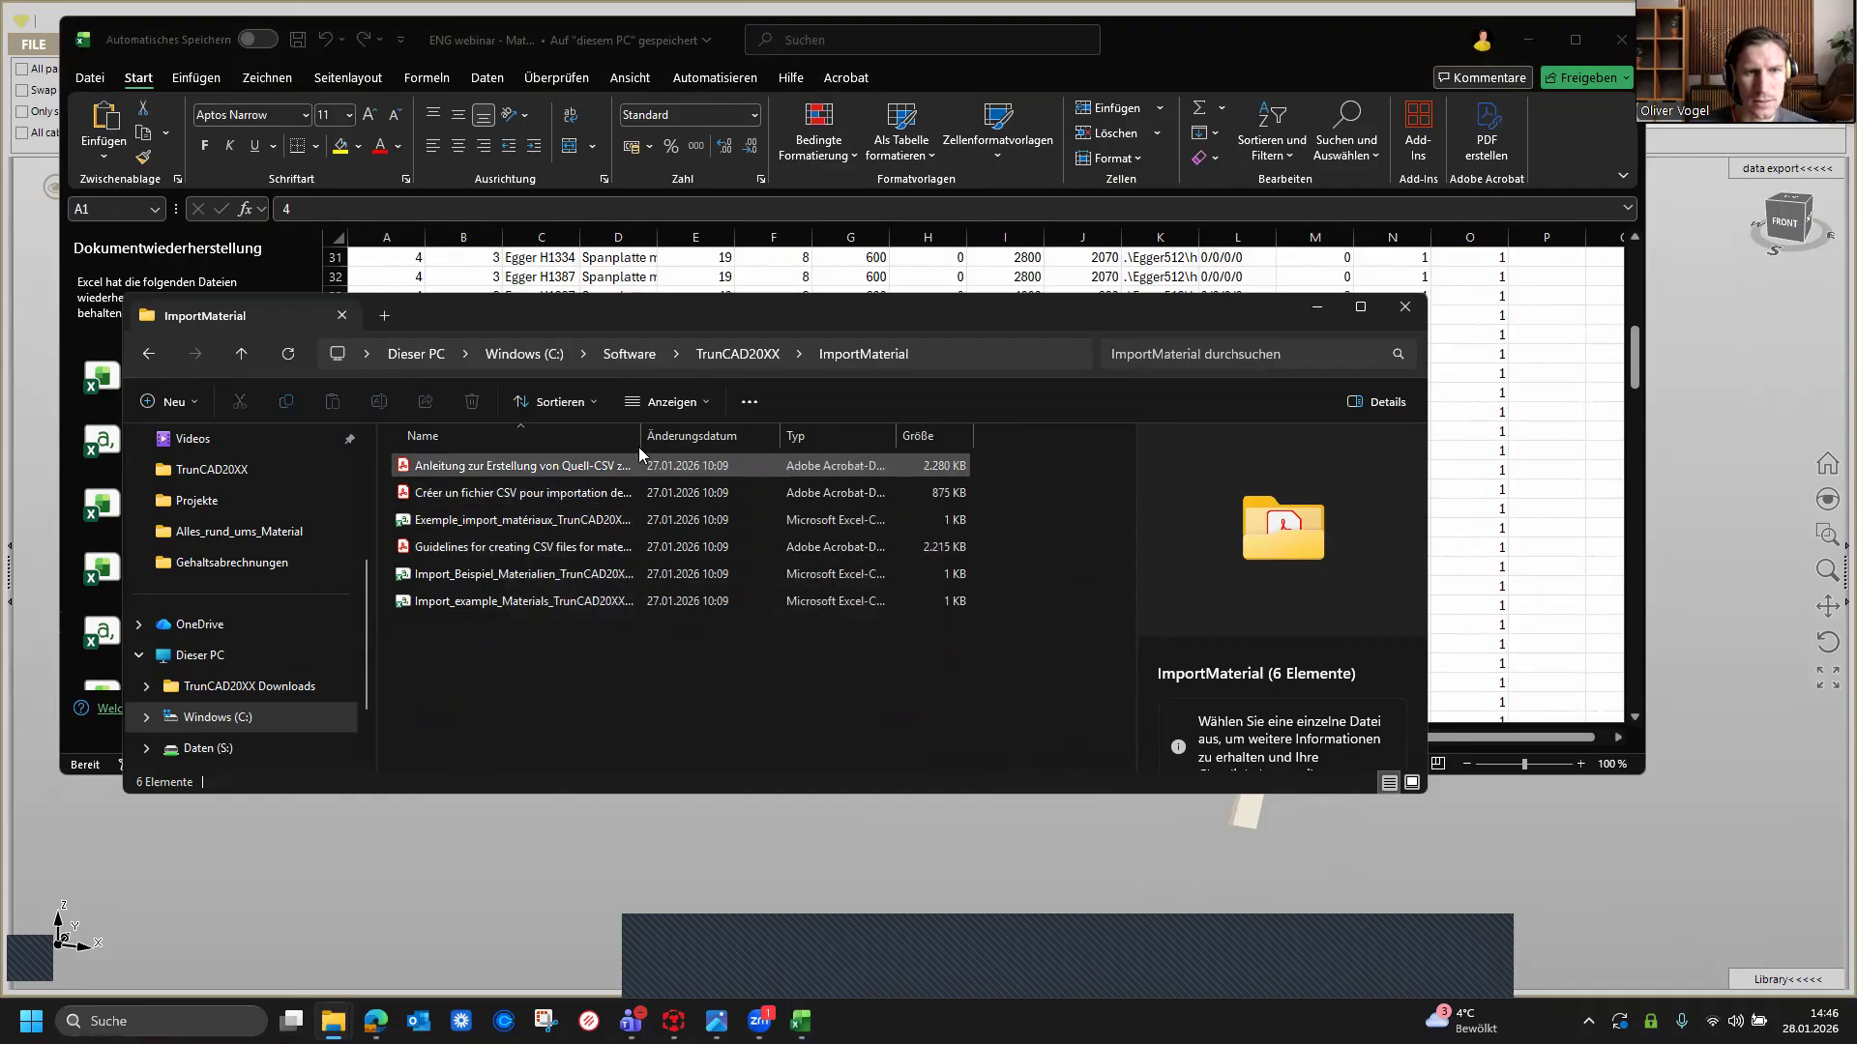
left_click_drag(643, 435, 849, 437)
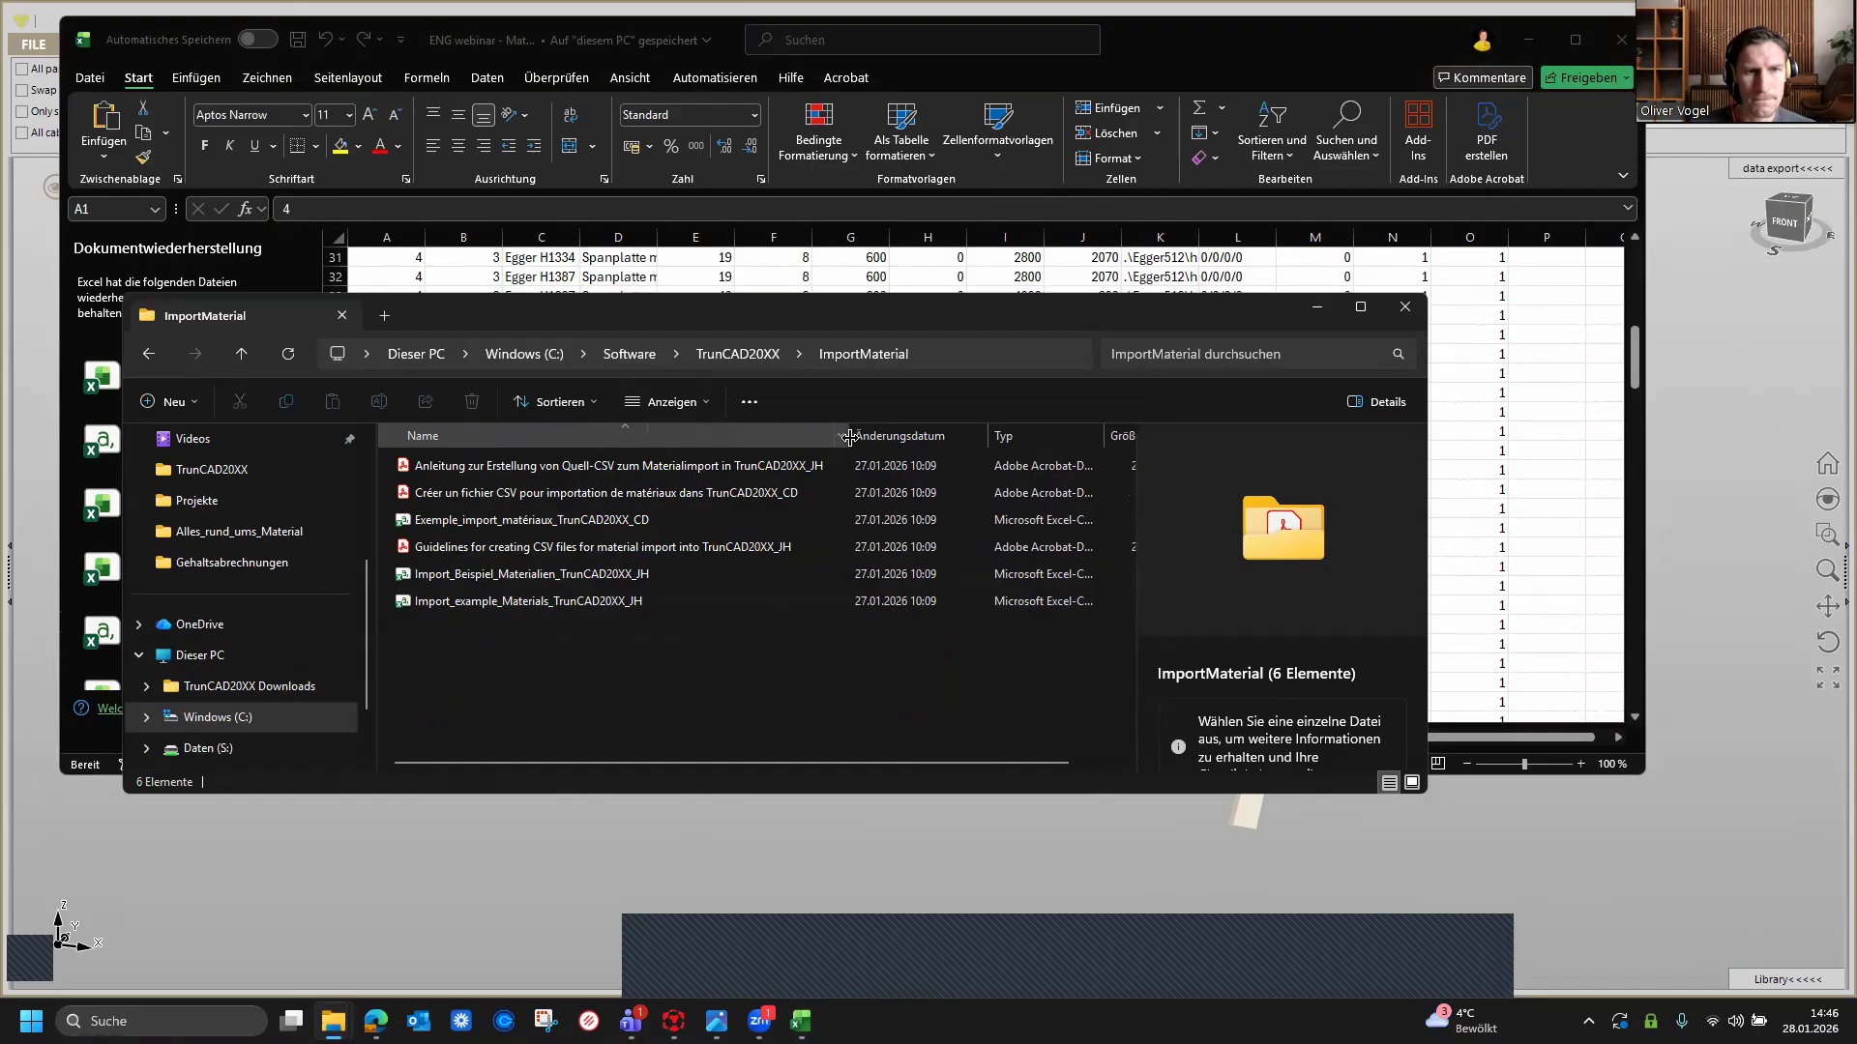
left_click(557, 554)
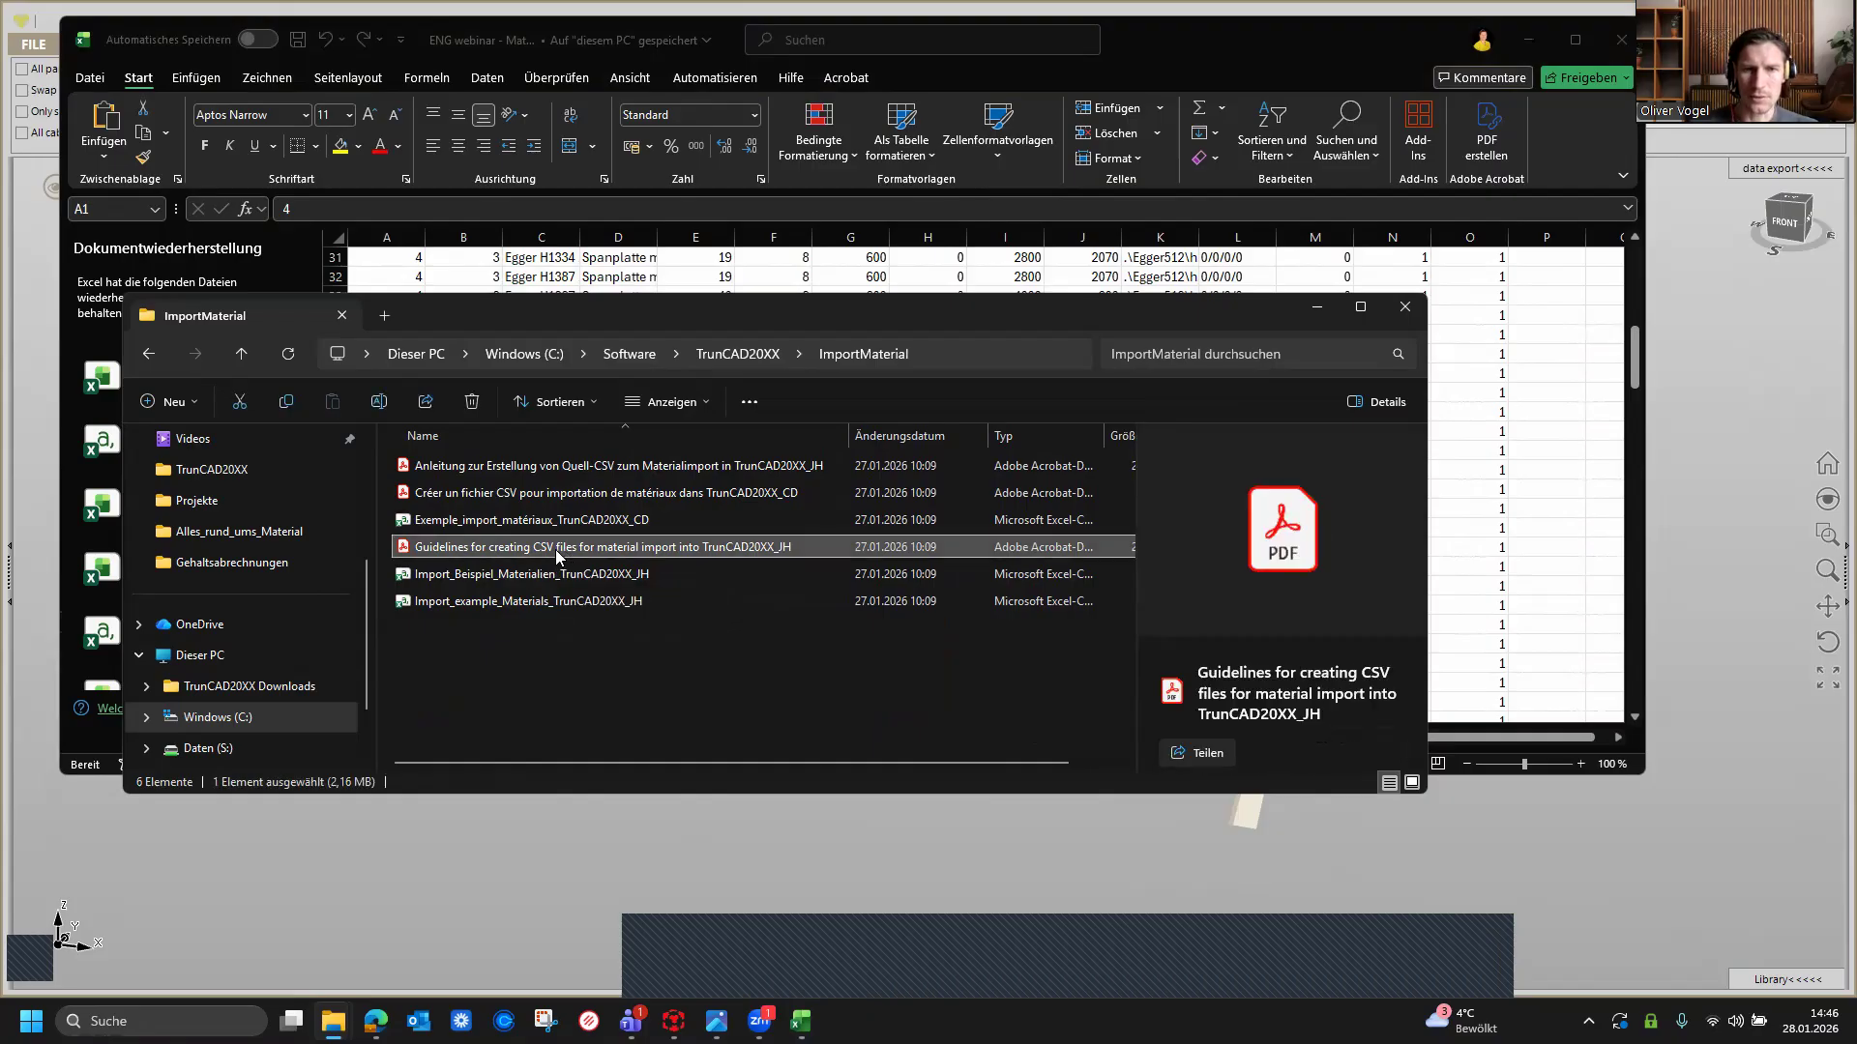
double_click(556, 550)
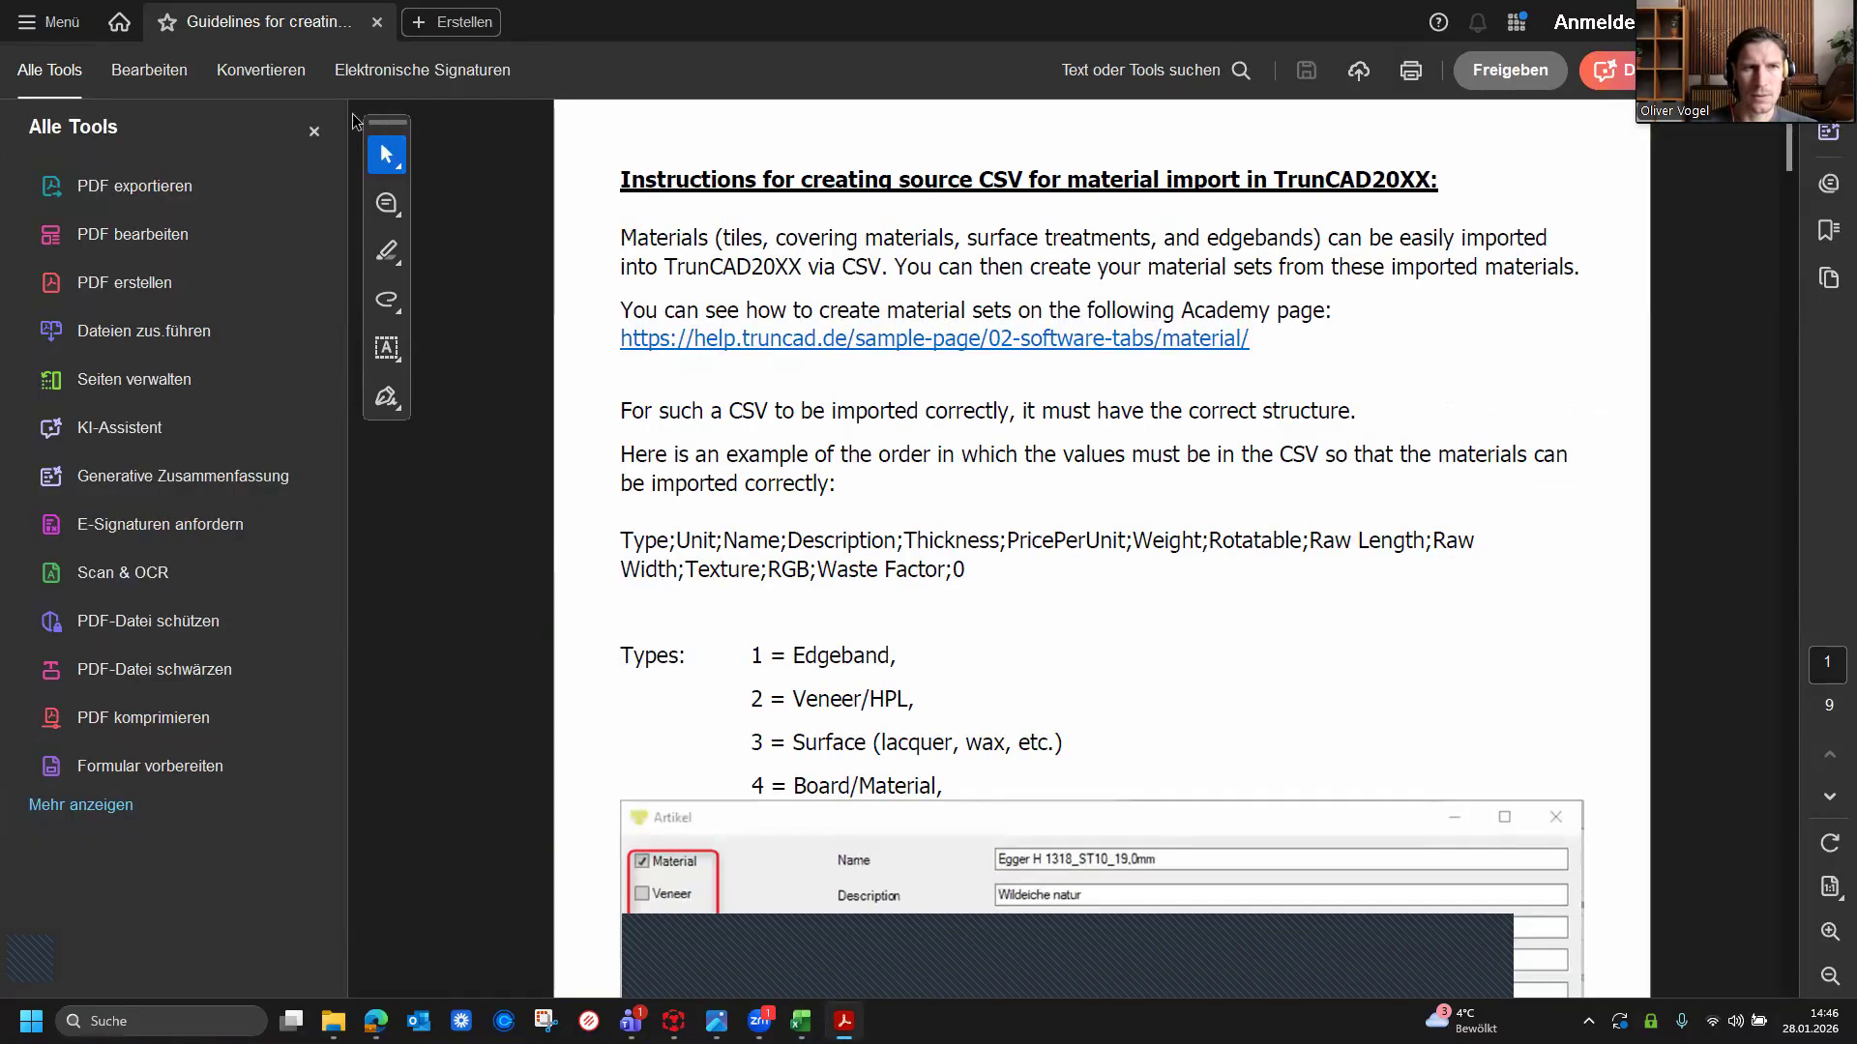
Step: Close the PDF's tools panel and resize and move the PDF window to sit beside the spreadsheet
left_click(309, 135)
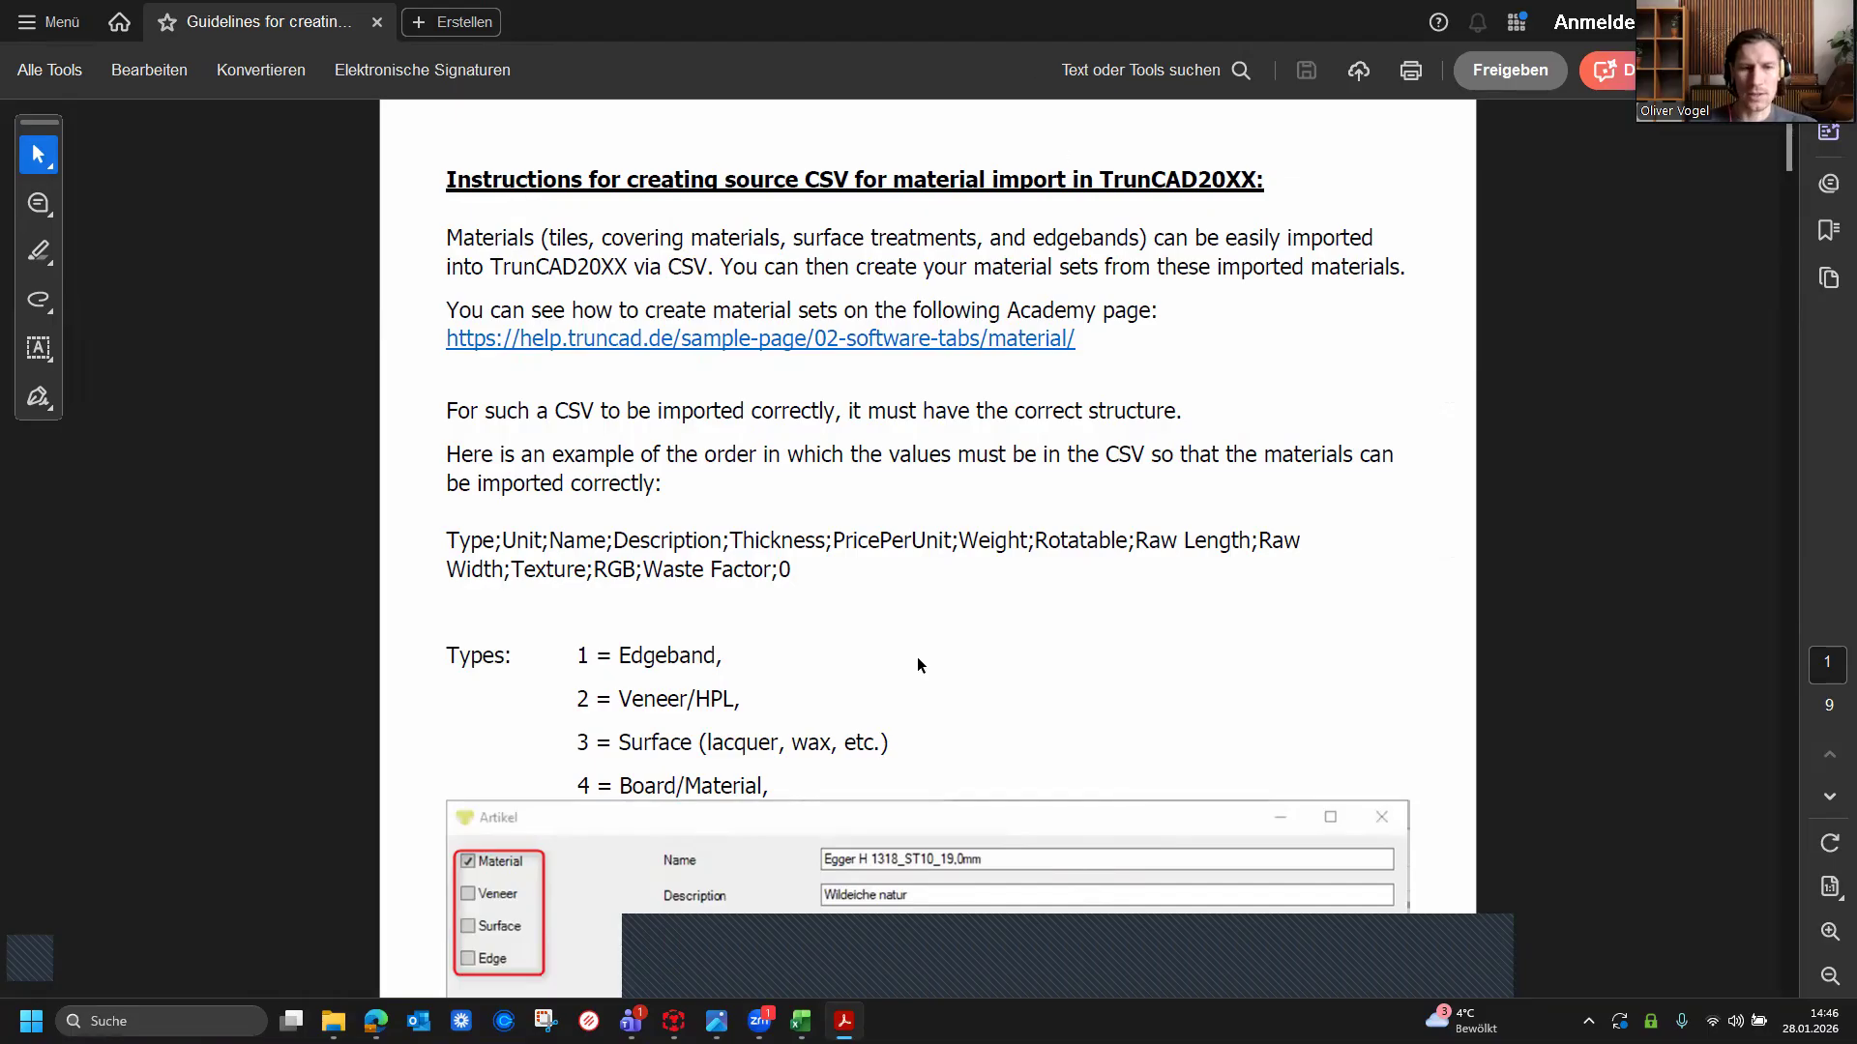
double_click(1056, 31)
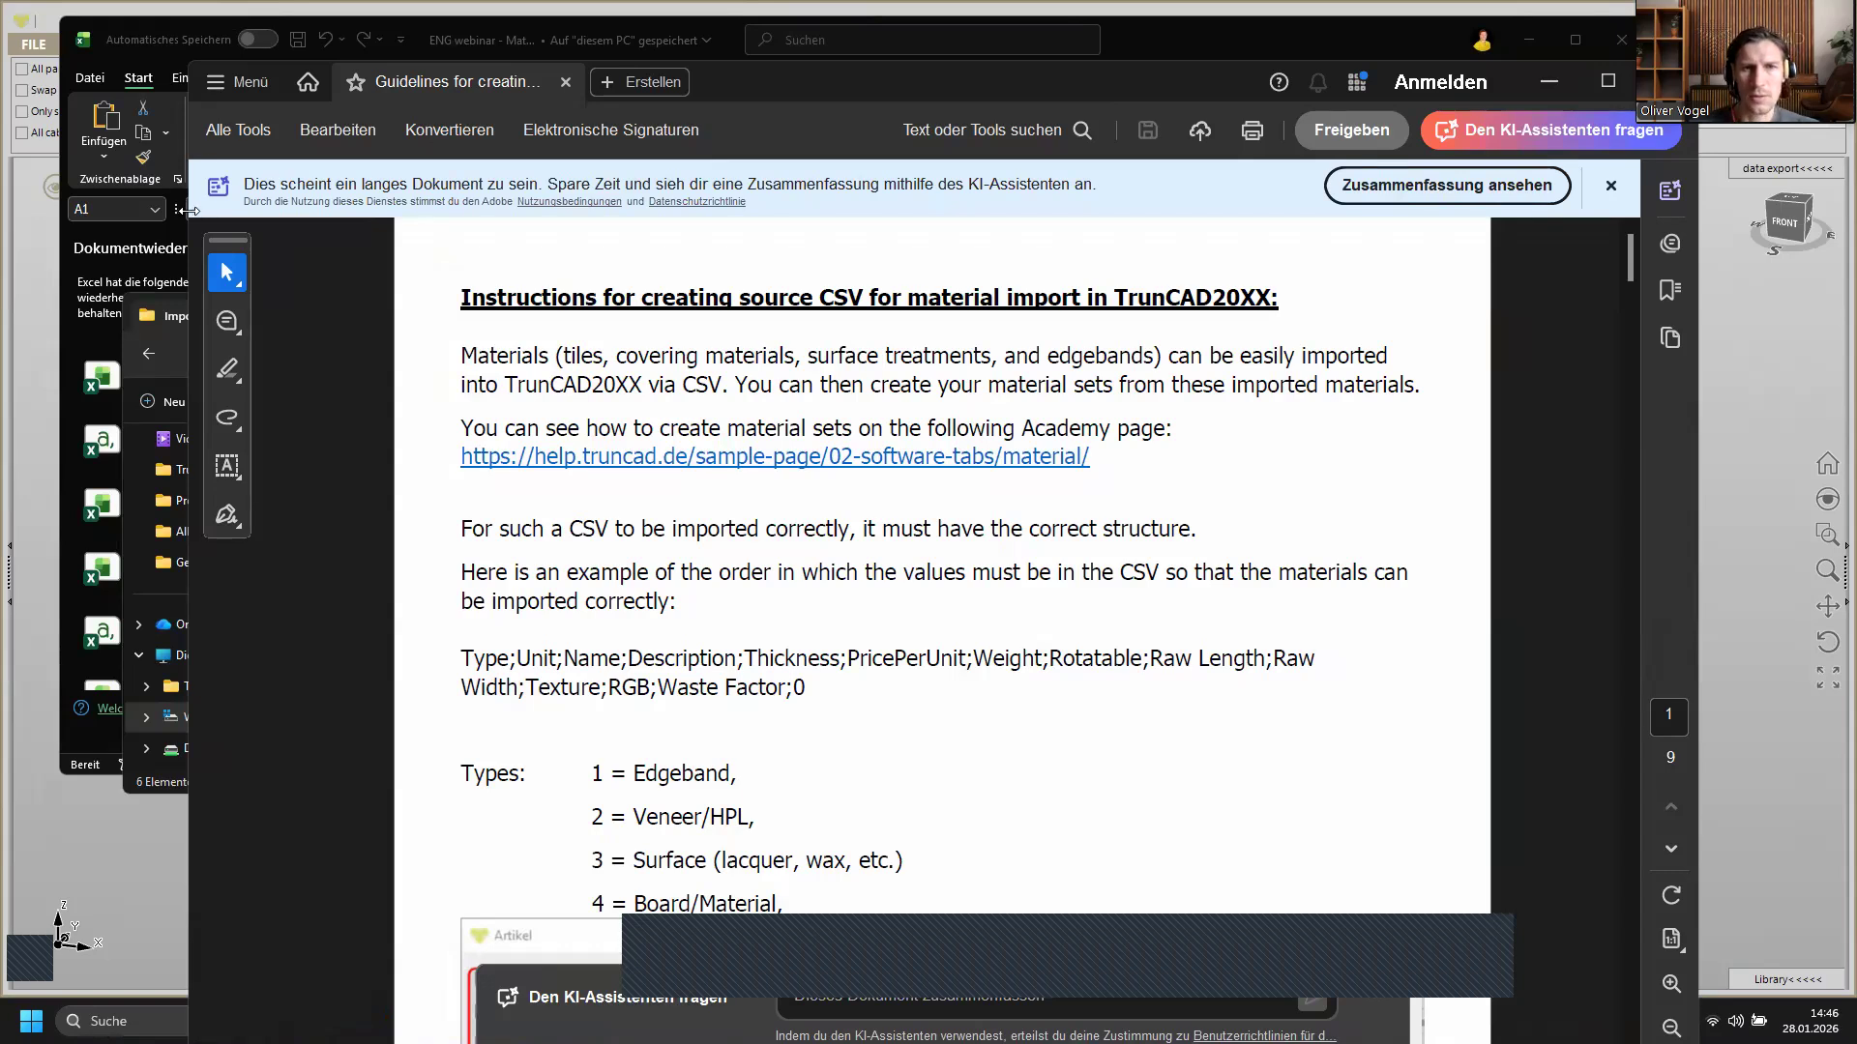
left_click_drag(189, 210, 490, 209)
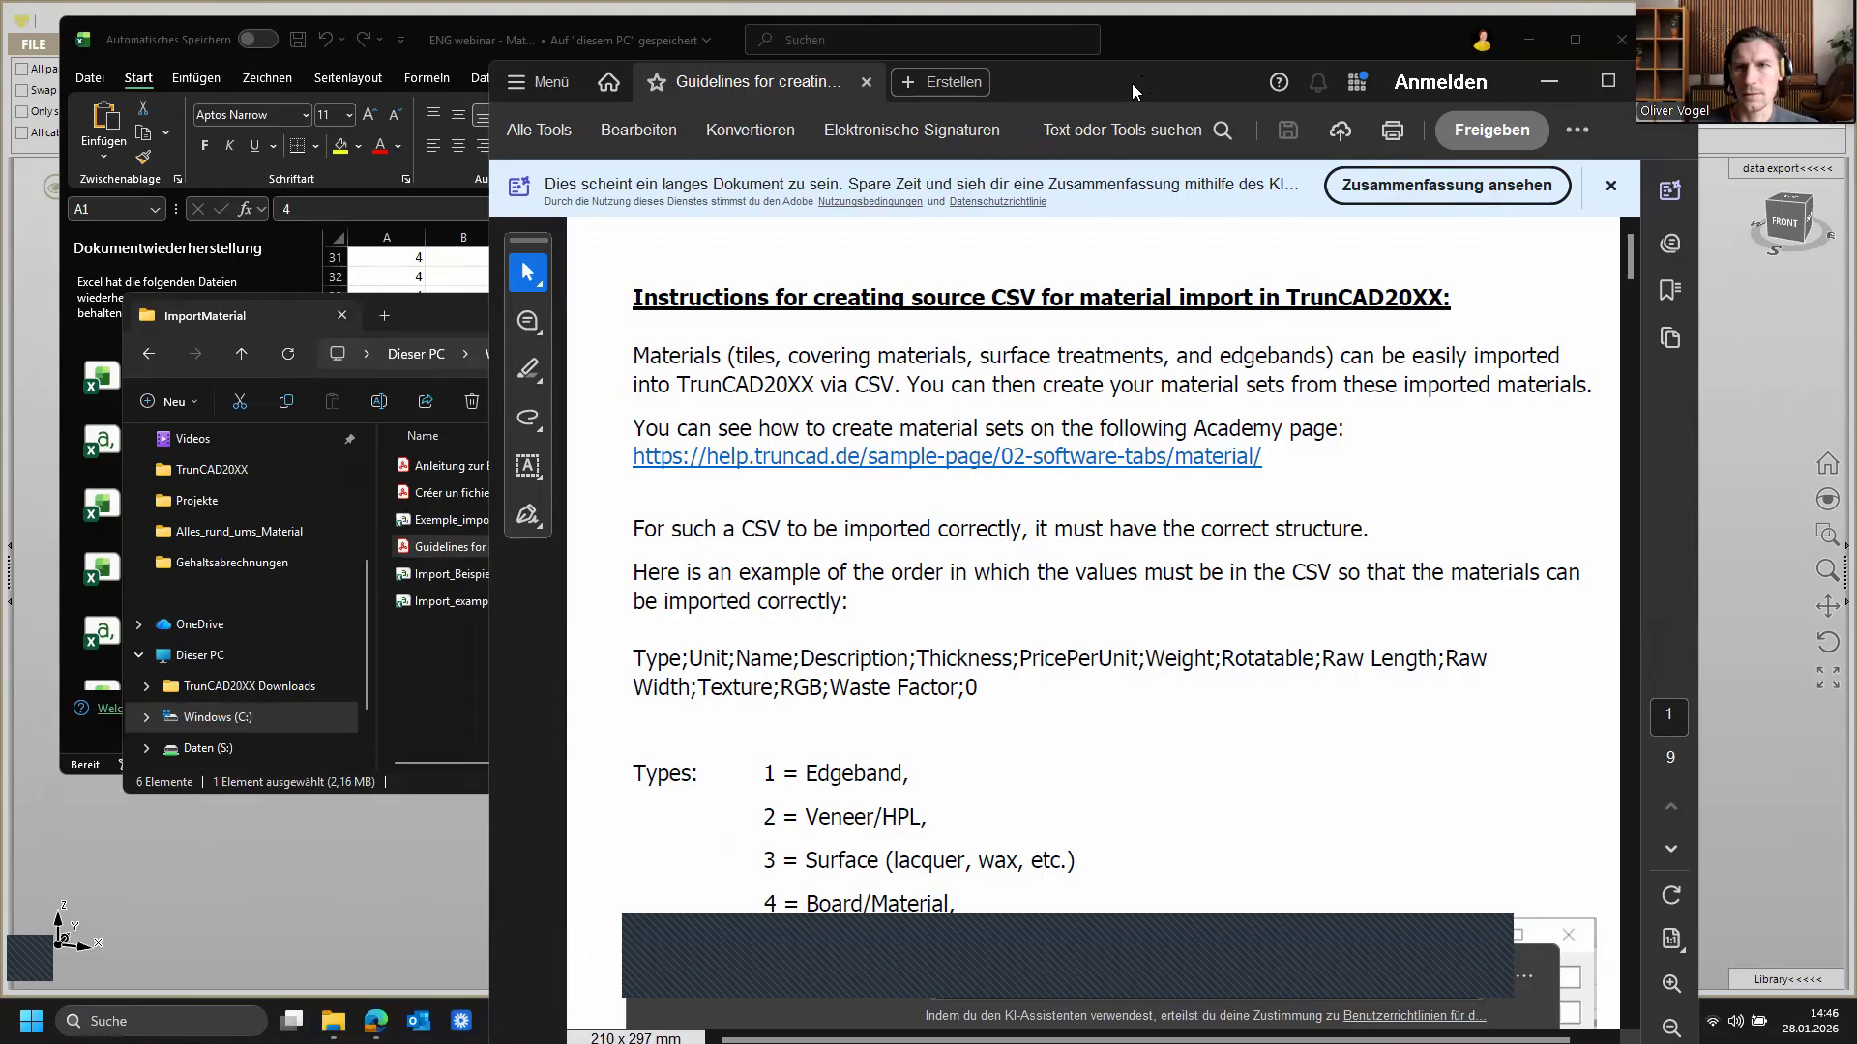
left_click_drag(1131, 83, 1299, 93)
left_click(536, 662)
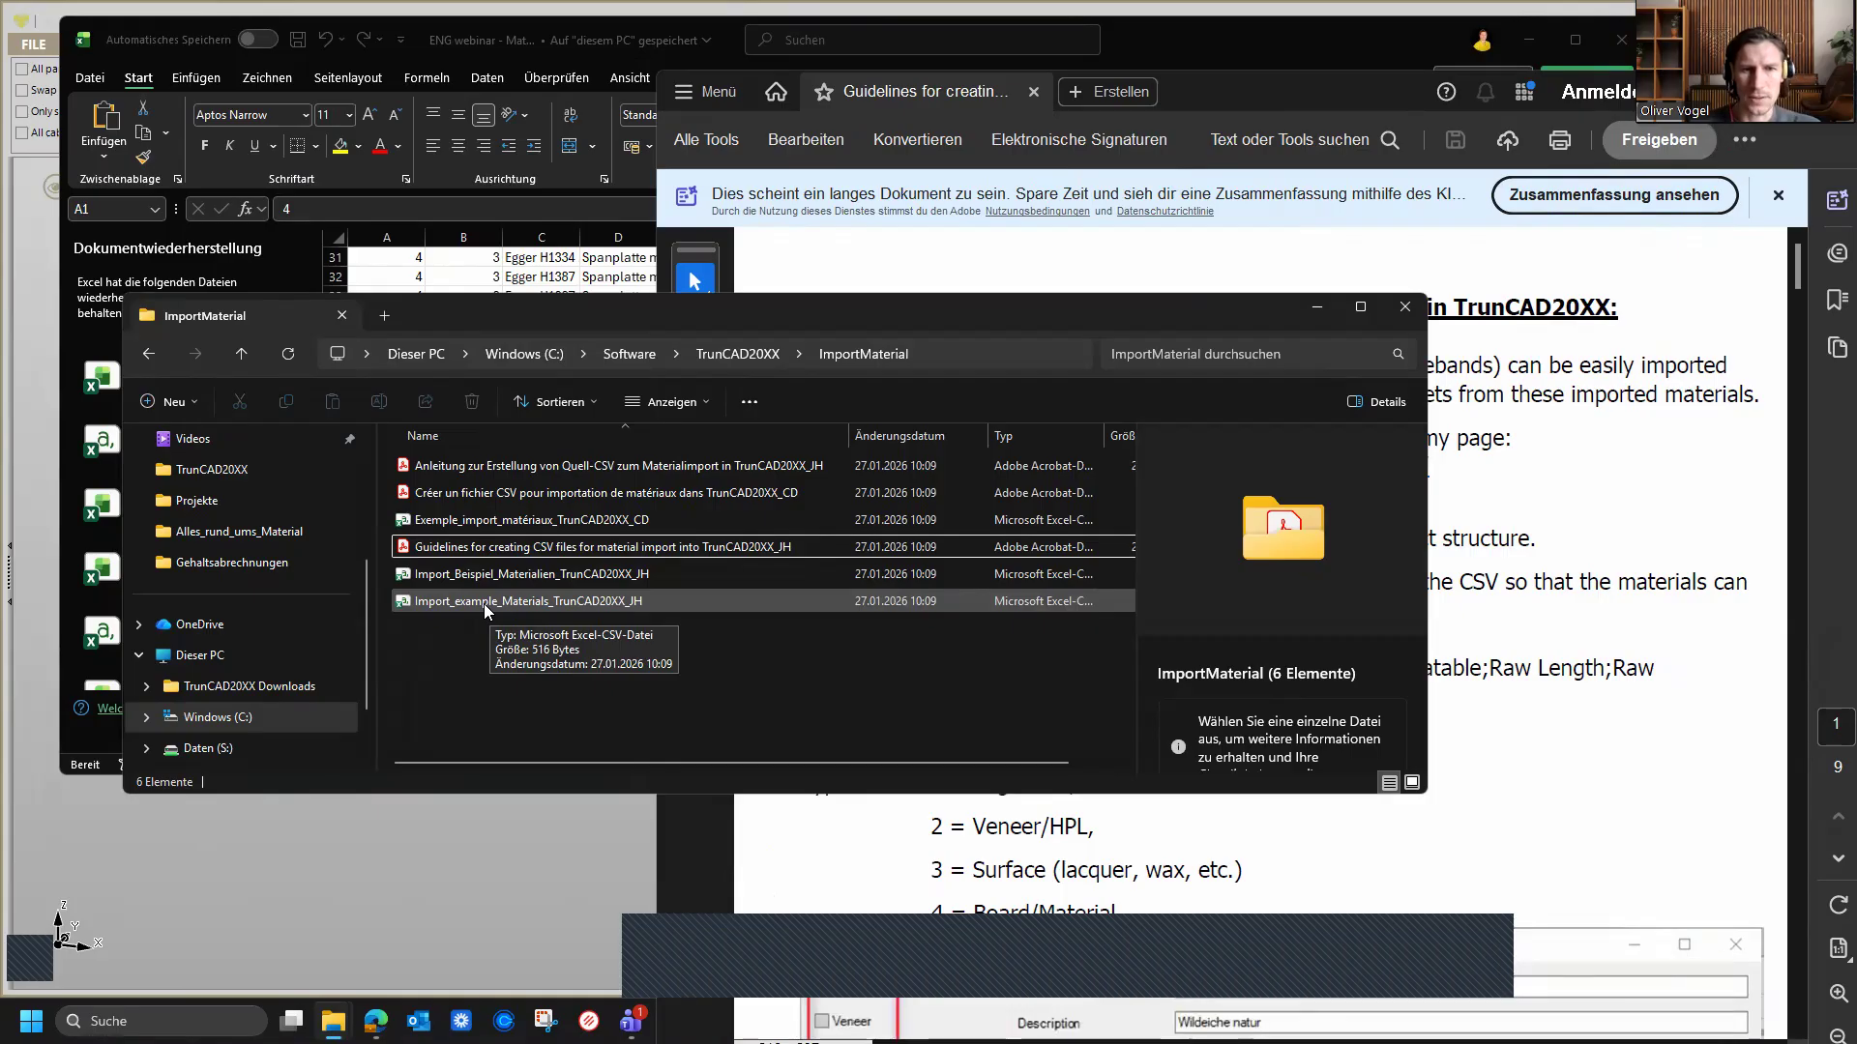
Step: Open the Import_example_Materials_TrunCAD20XX_JH CSV and shrink its window
double_click(483, 604)
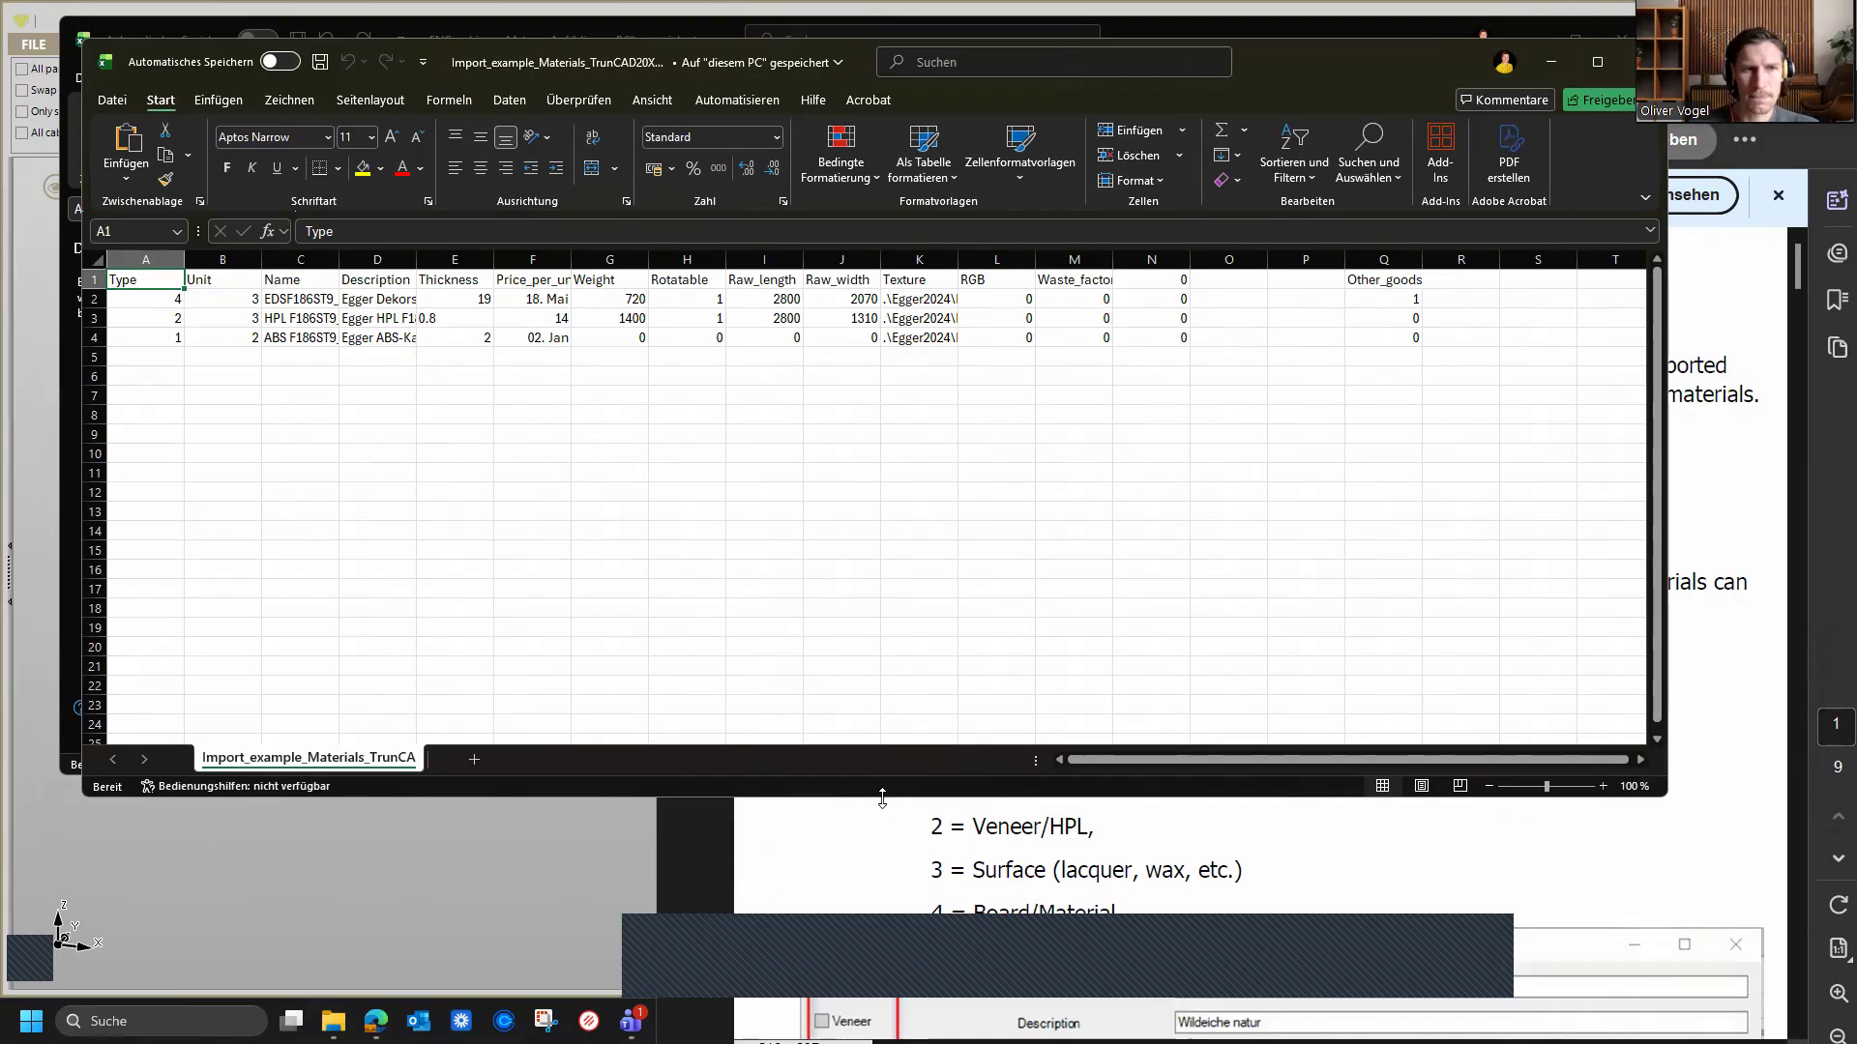
left_click_drag(882, 798, 870, 425)
Step: Close the document recovery pane in the exported spreadsheet, choosing to keep the recovered files for later viewing
left_click(847, 743)
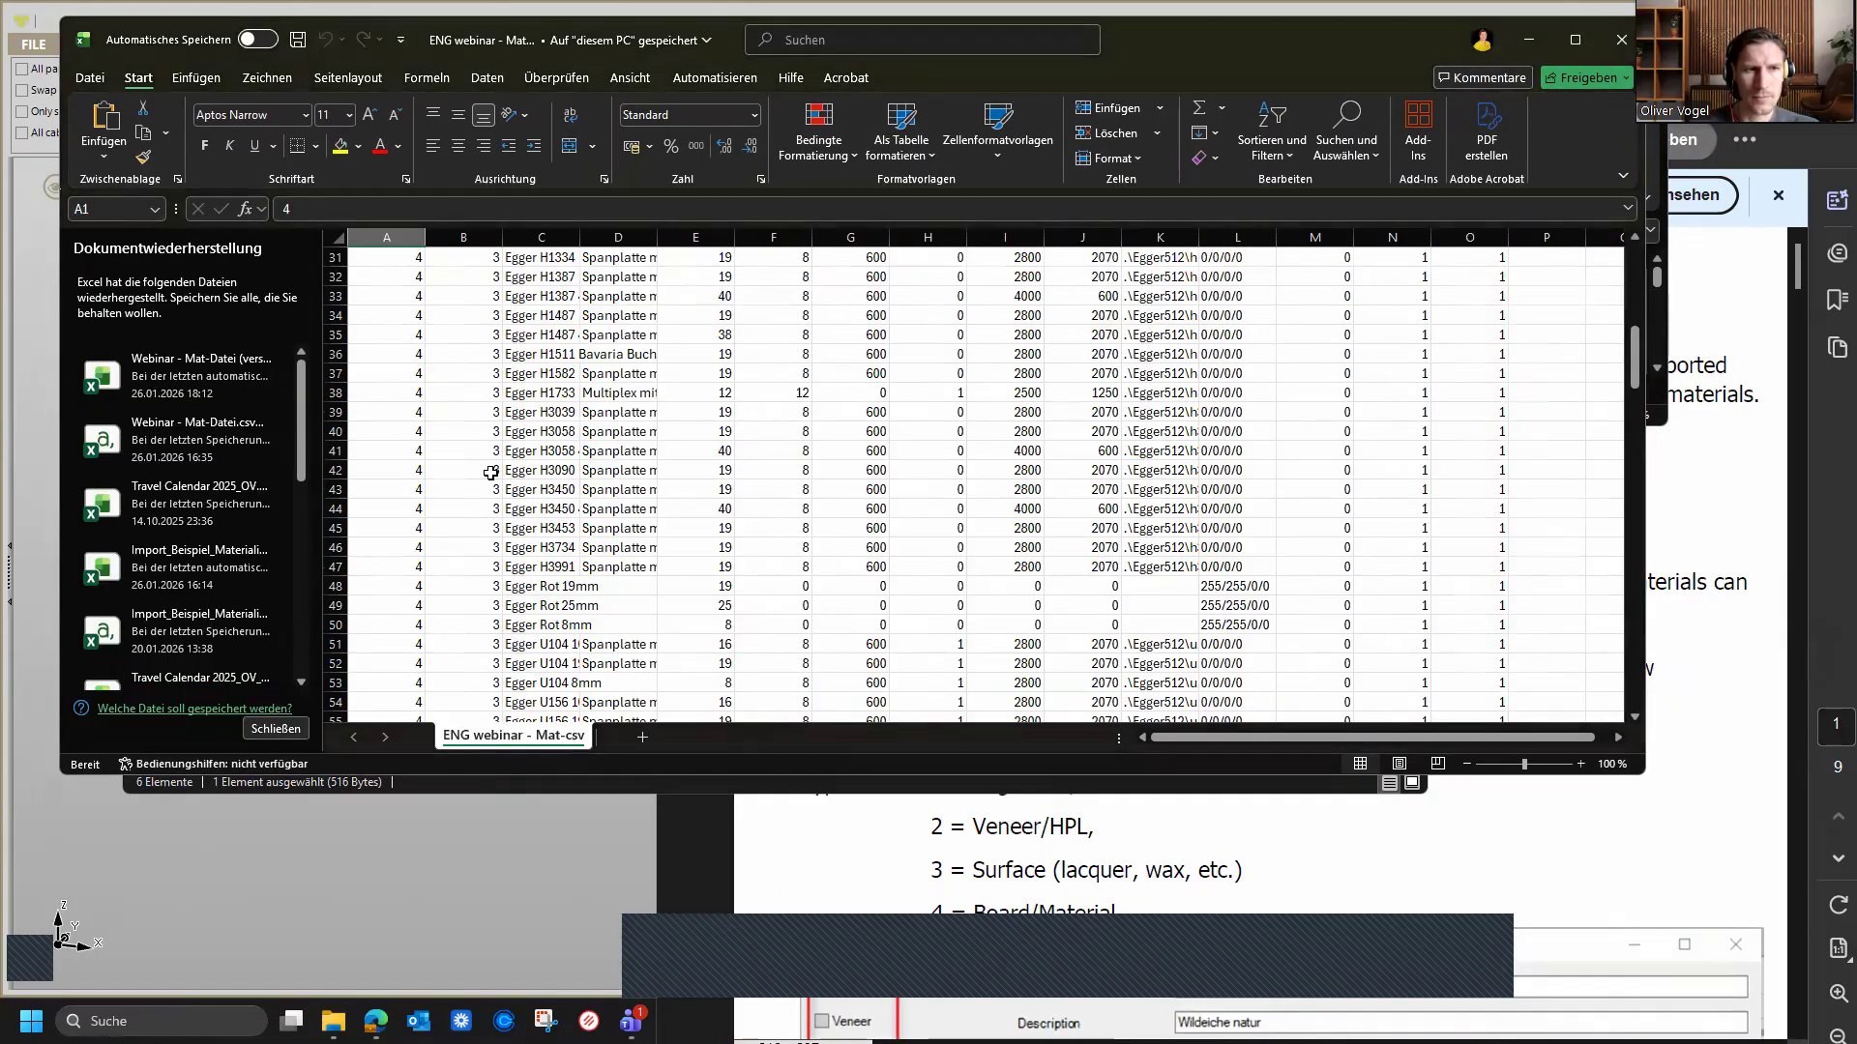
left_click(253, 729)
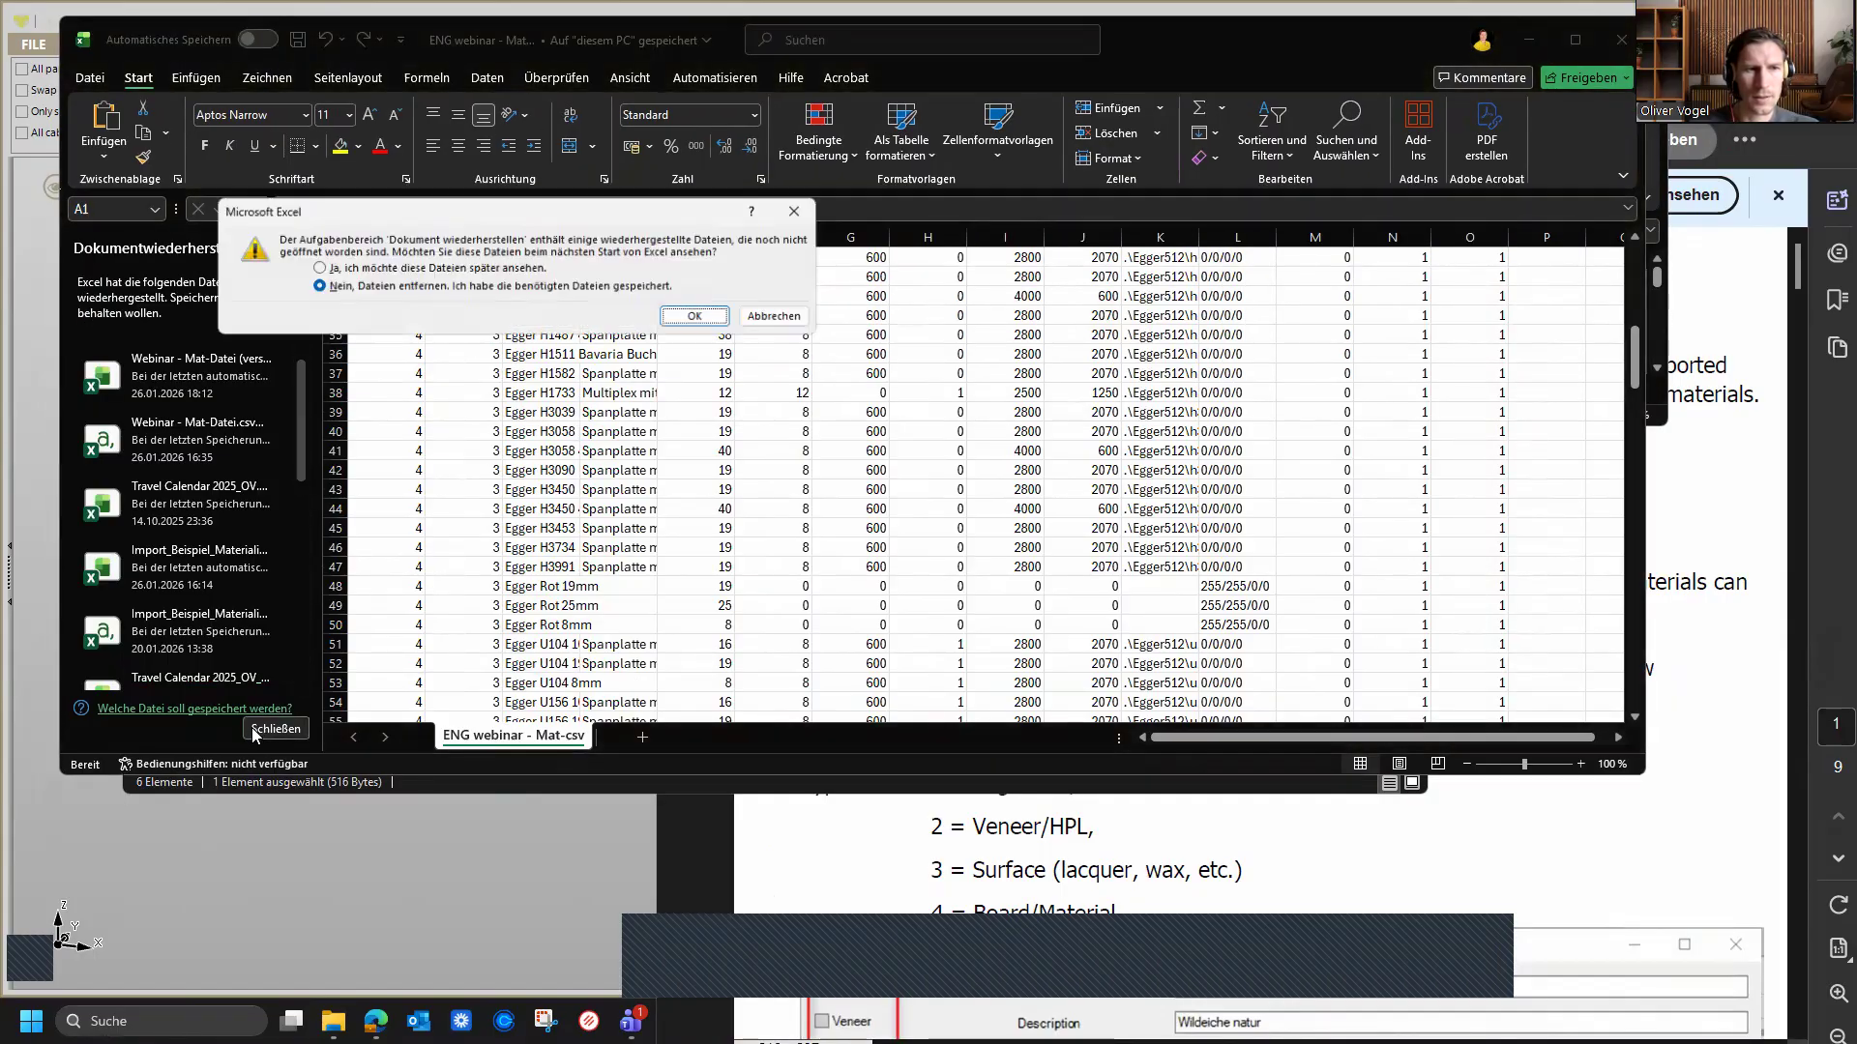
left_click(319, 287)
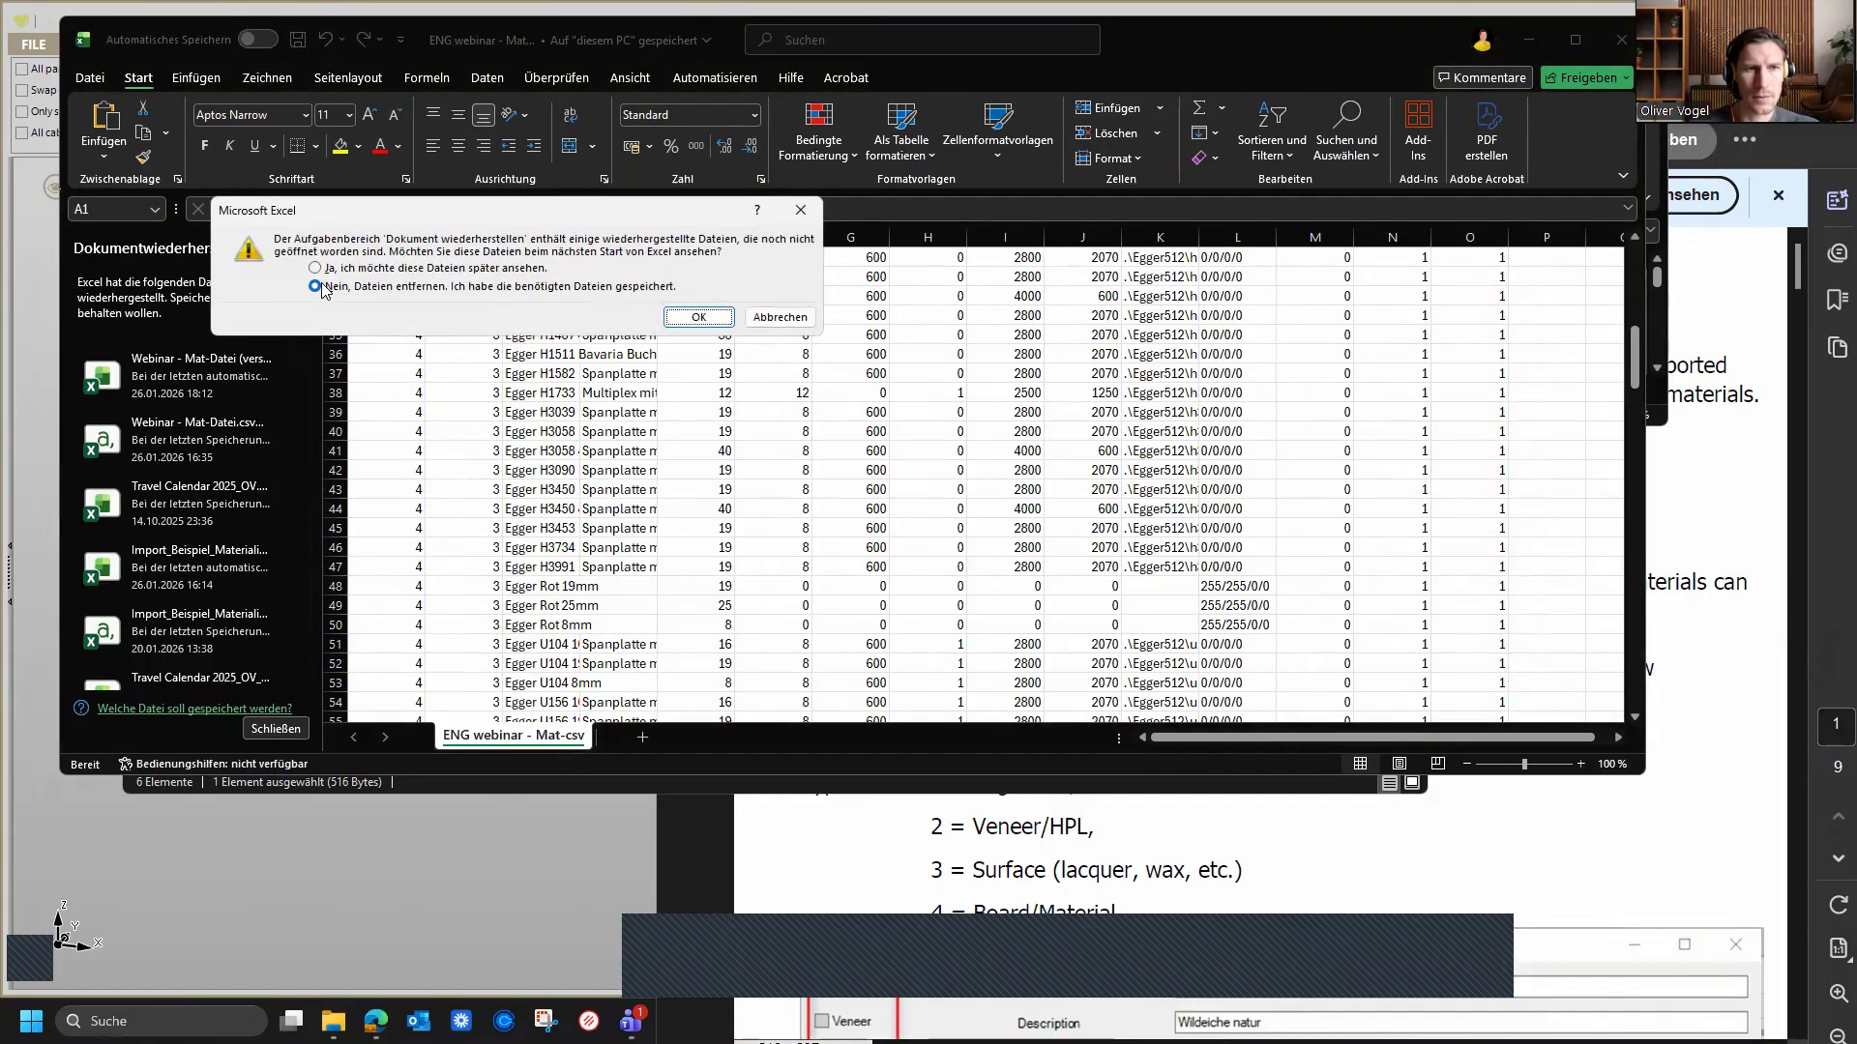
left_click(706, 318)
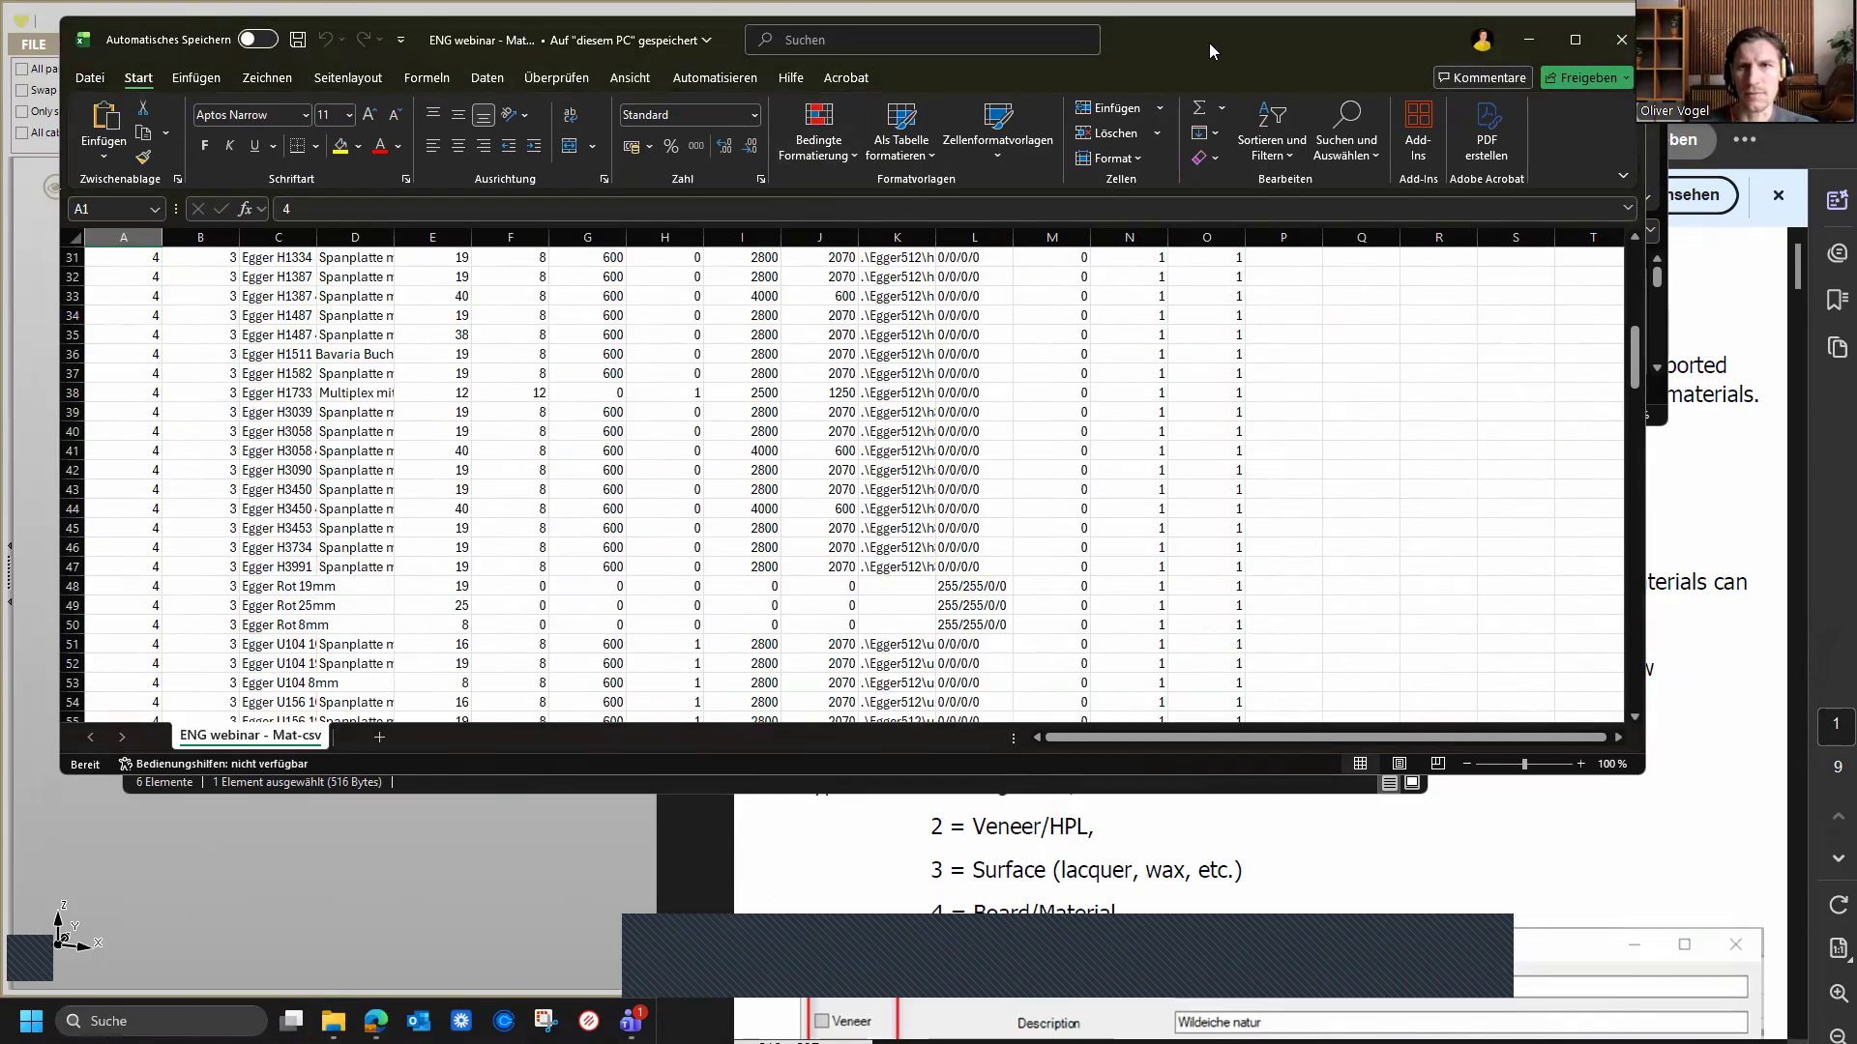
Step: Move the exported spreadsheet window below the example file's window
left_click_drag(1209, 43, 1226, 258)
left_click(718, 228)
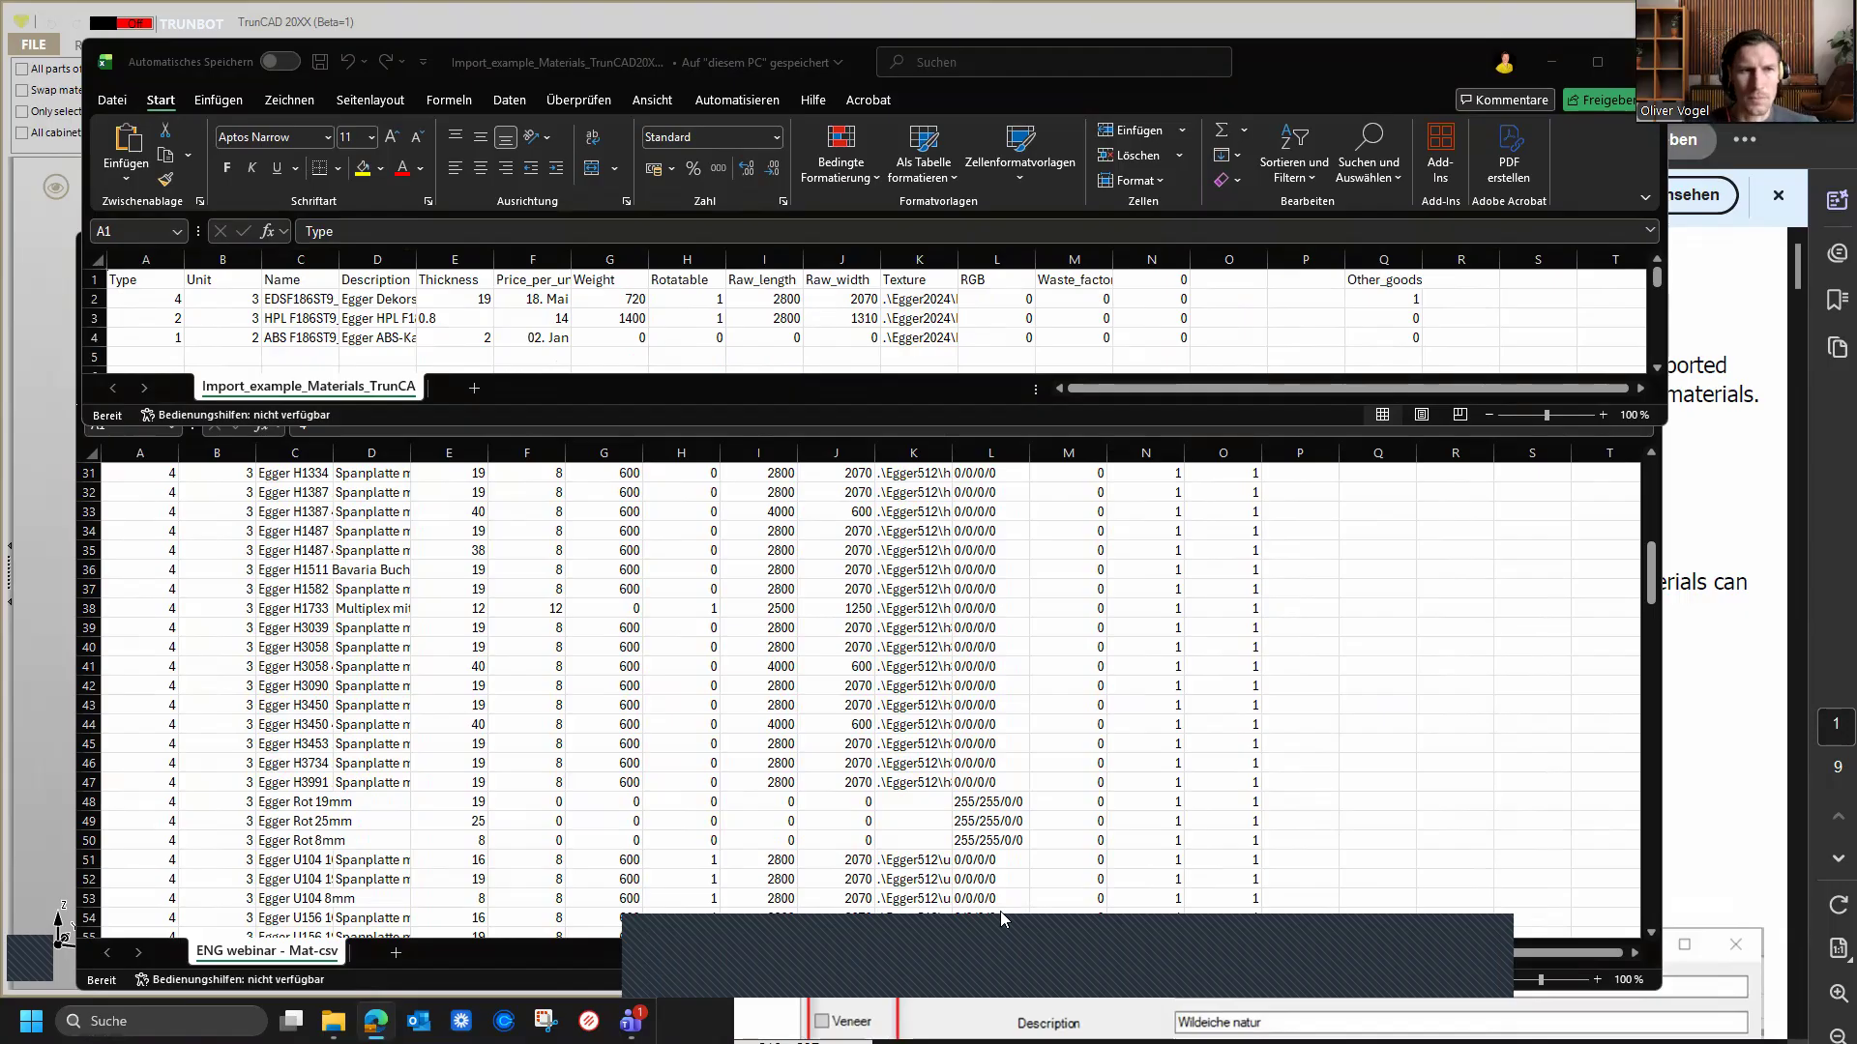
left_click(1711, 613)
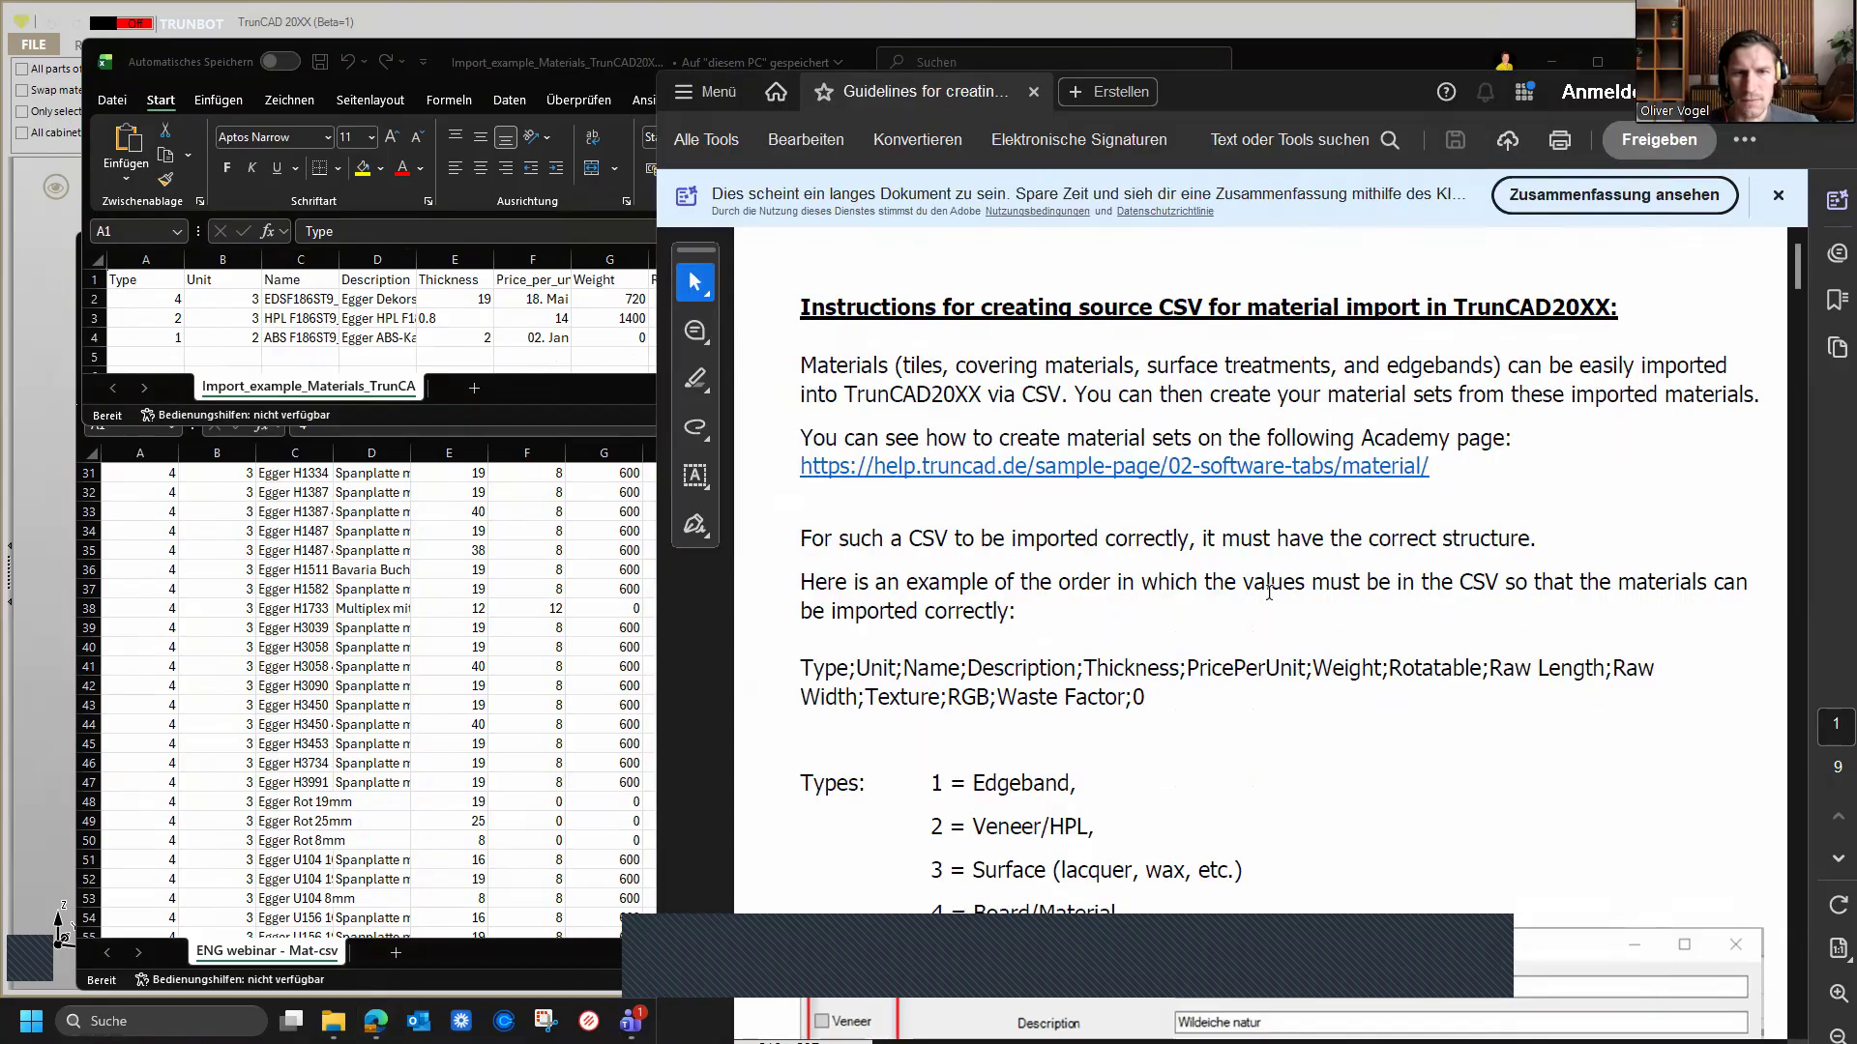
Step: Read the guideline PDF's required CSV column order and material type codes
scroll(1111, 628, "down", 2)
scroll(1111, 628, "up", 2)
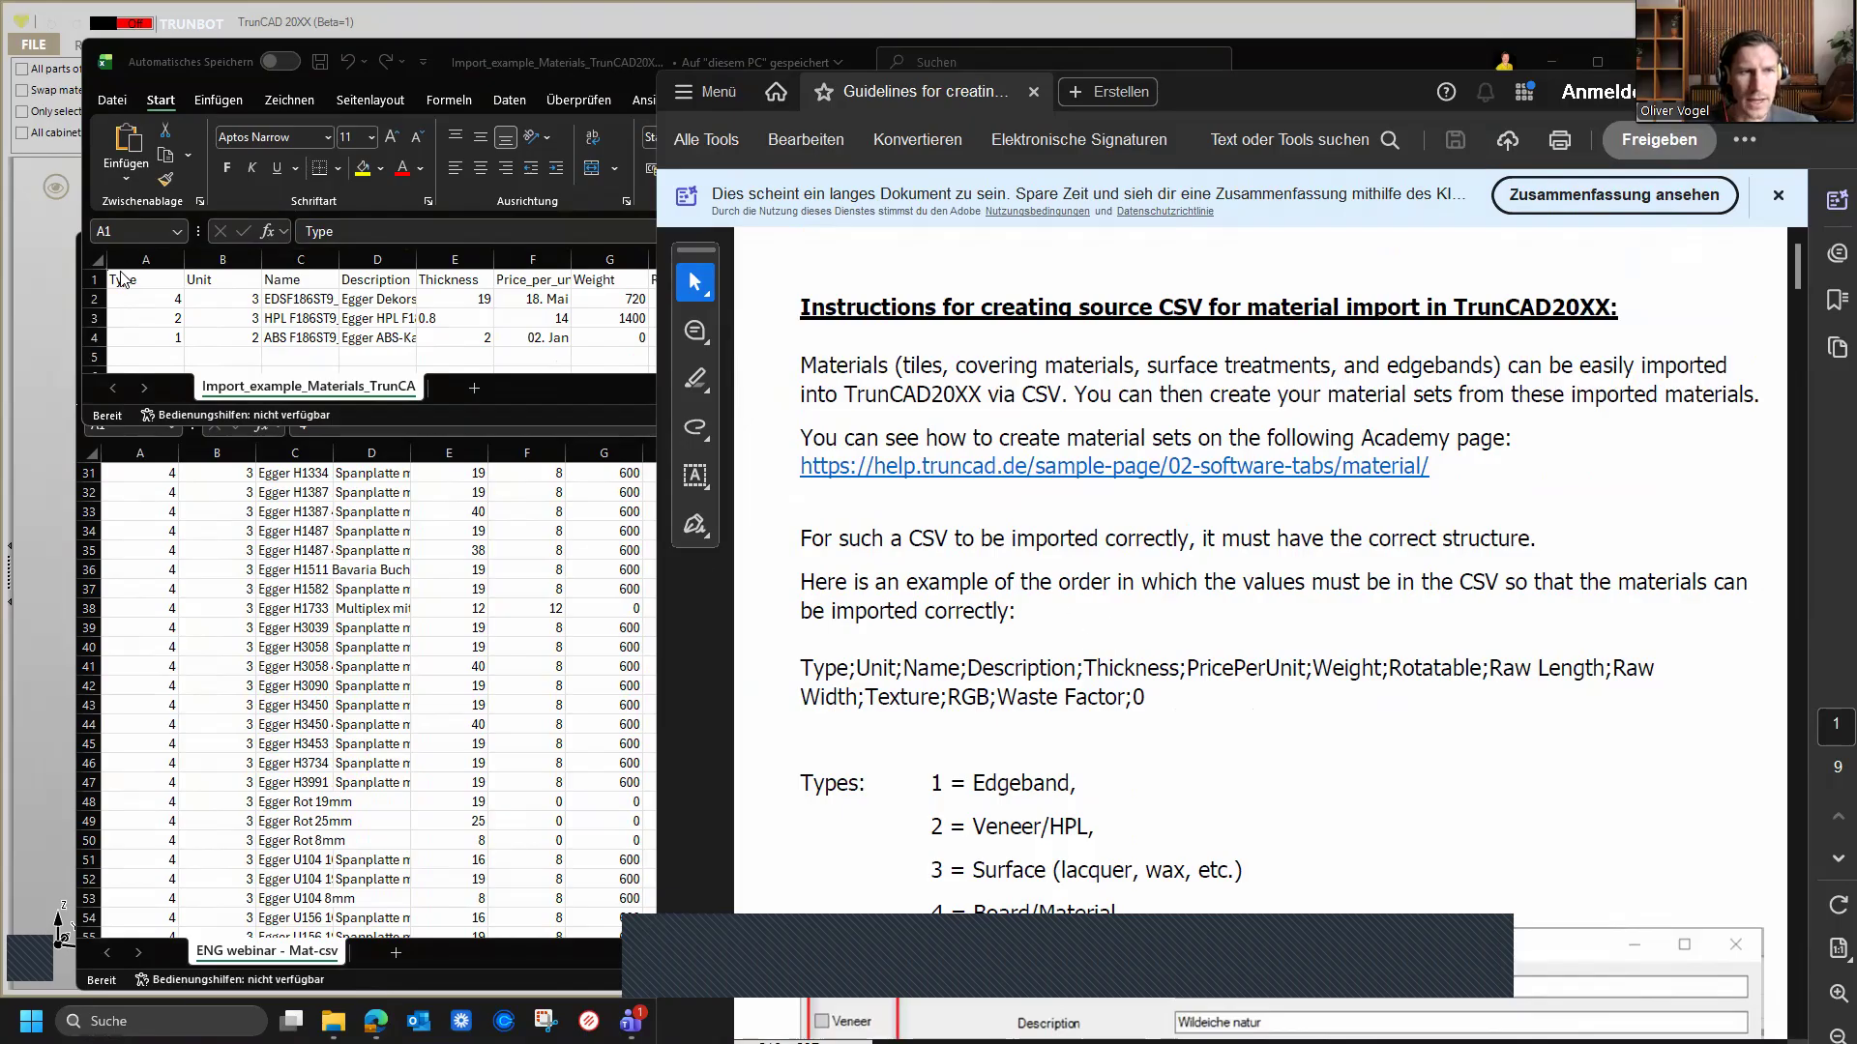
scroll(1244, 694, "down", 2)
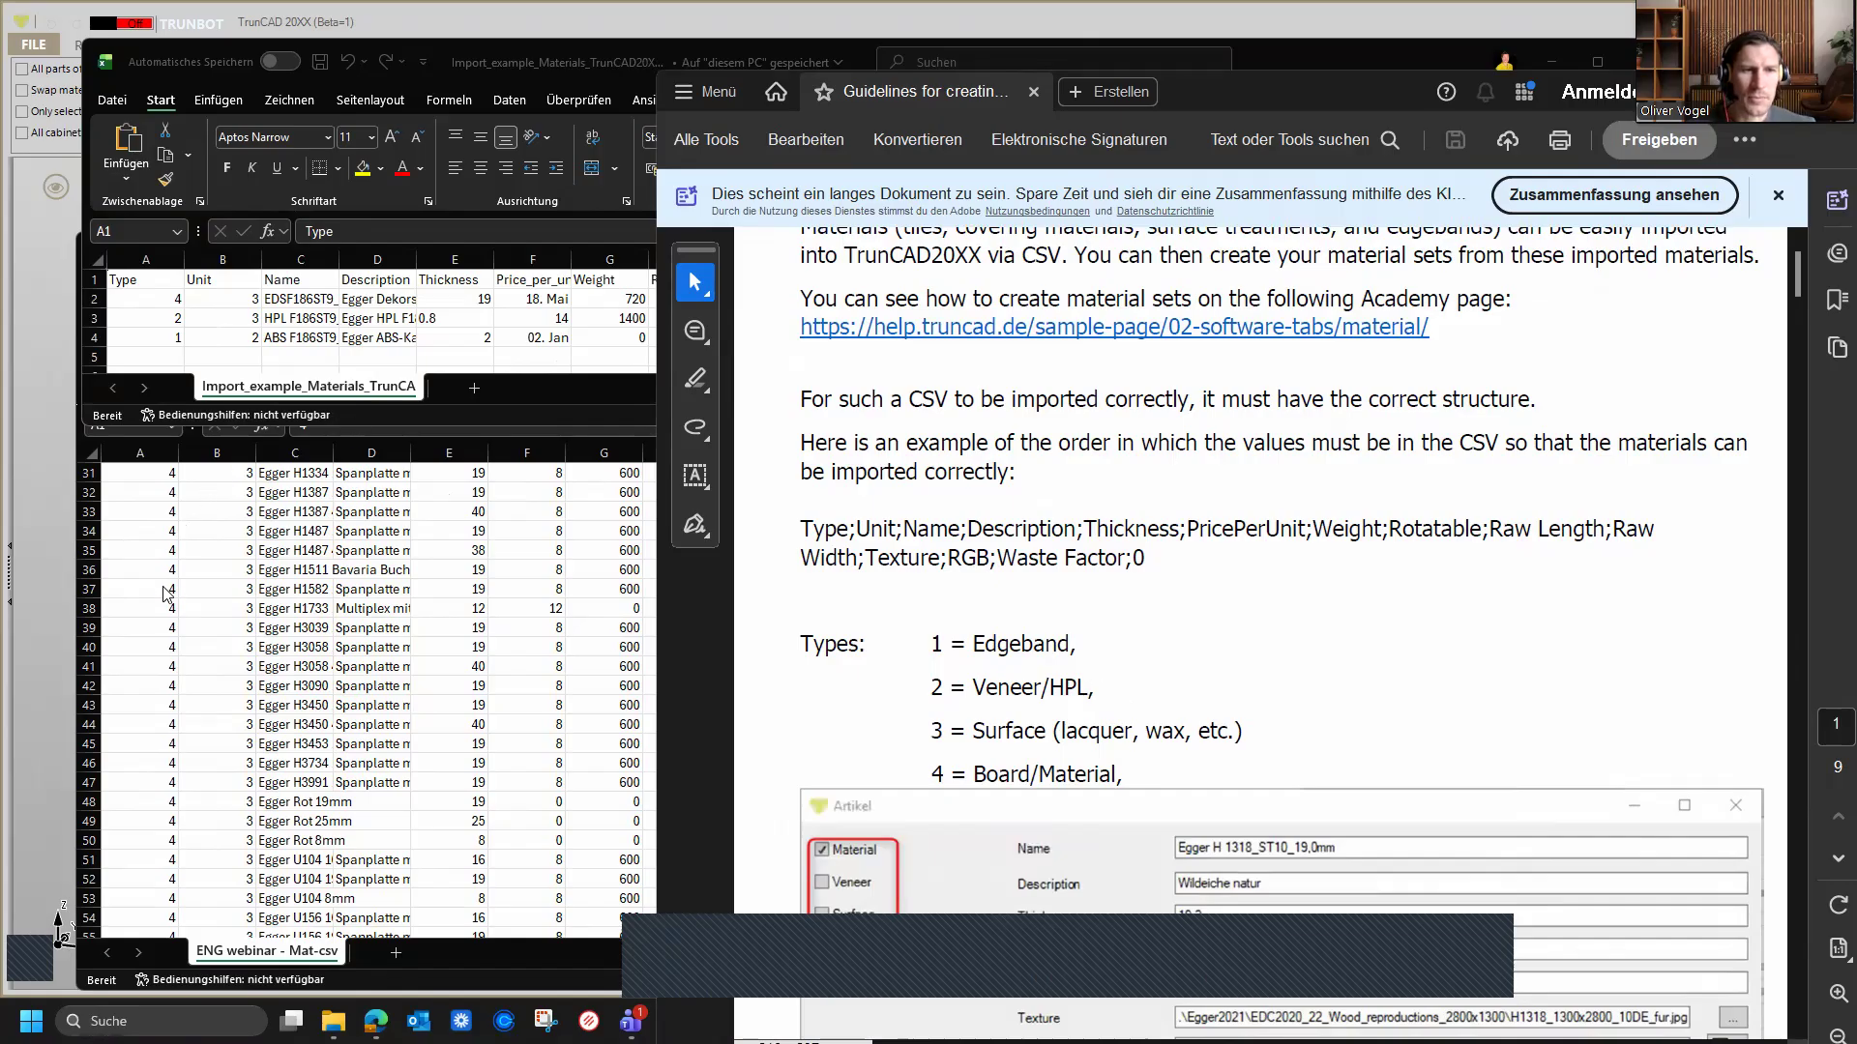
scroll(1112, 655, "down", 1)
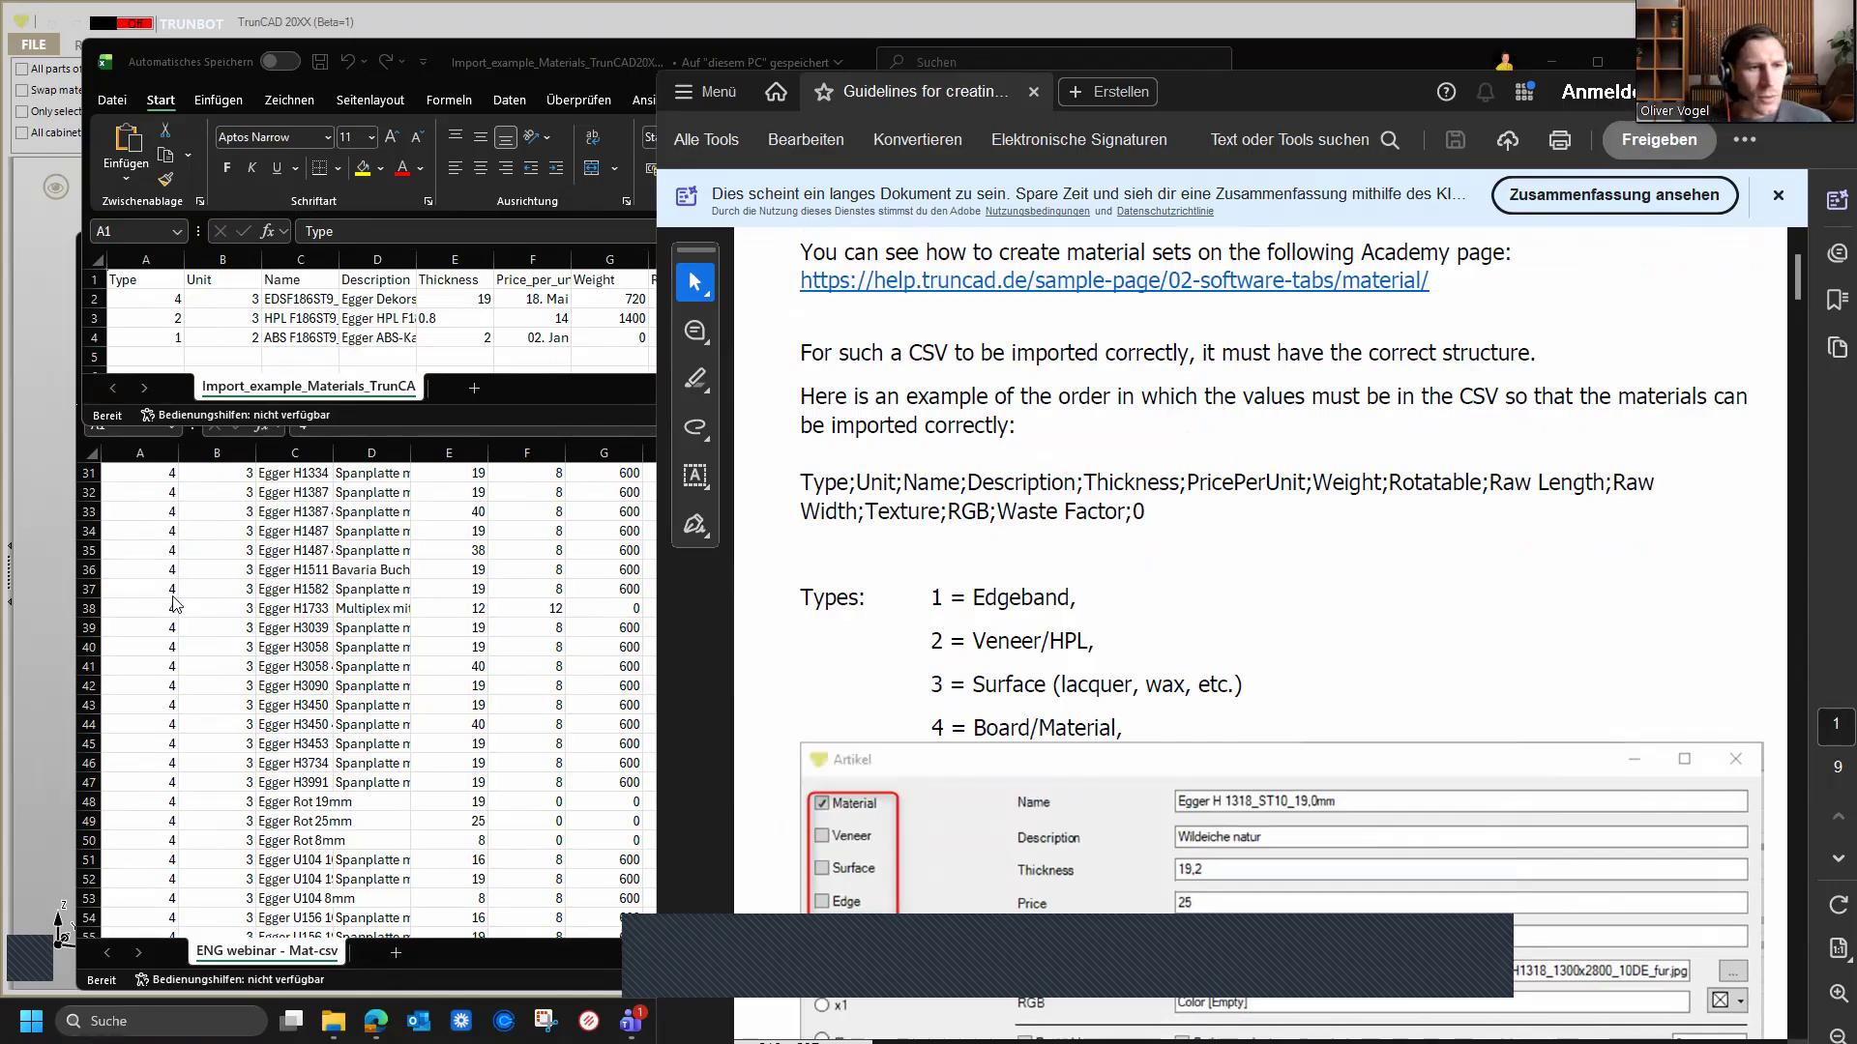
scroll(172, 600, "down", 5)
scroll(171, 644, "up", 5)
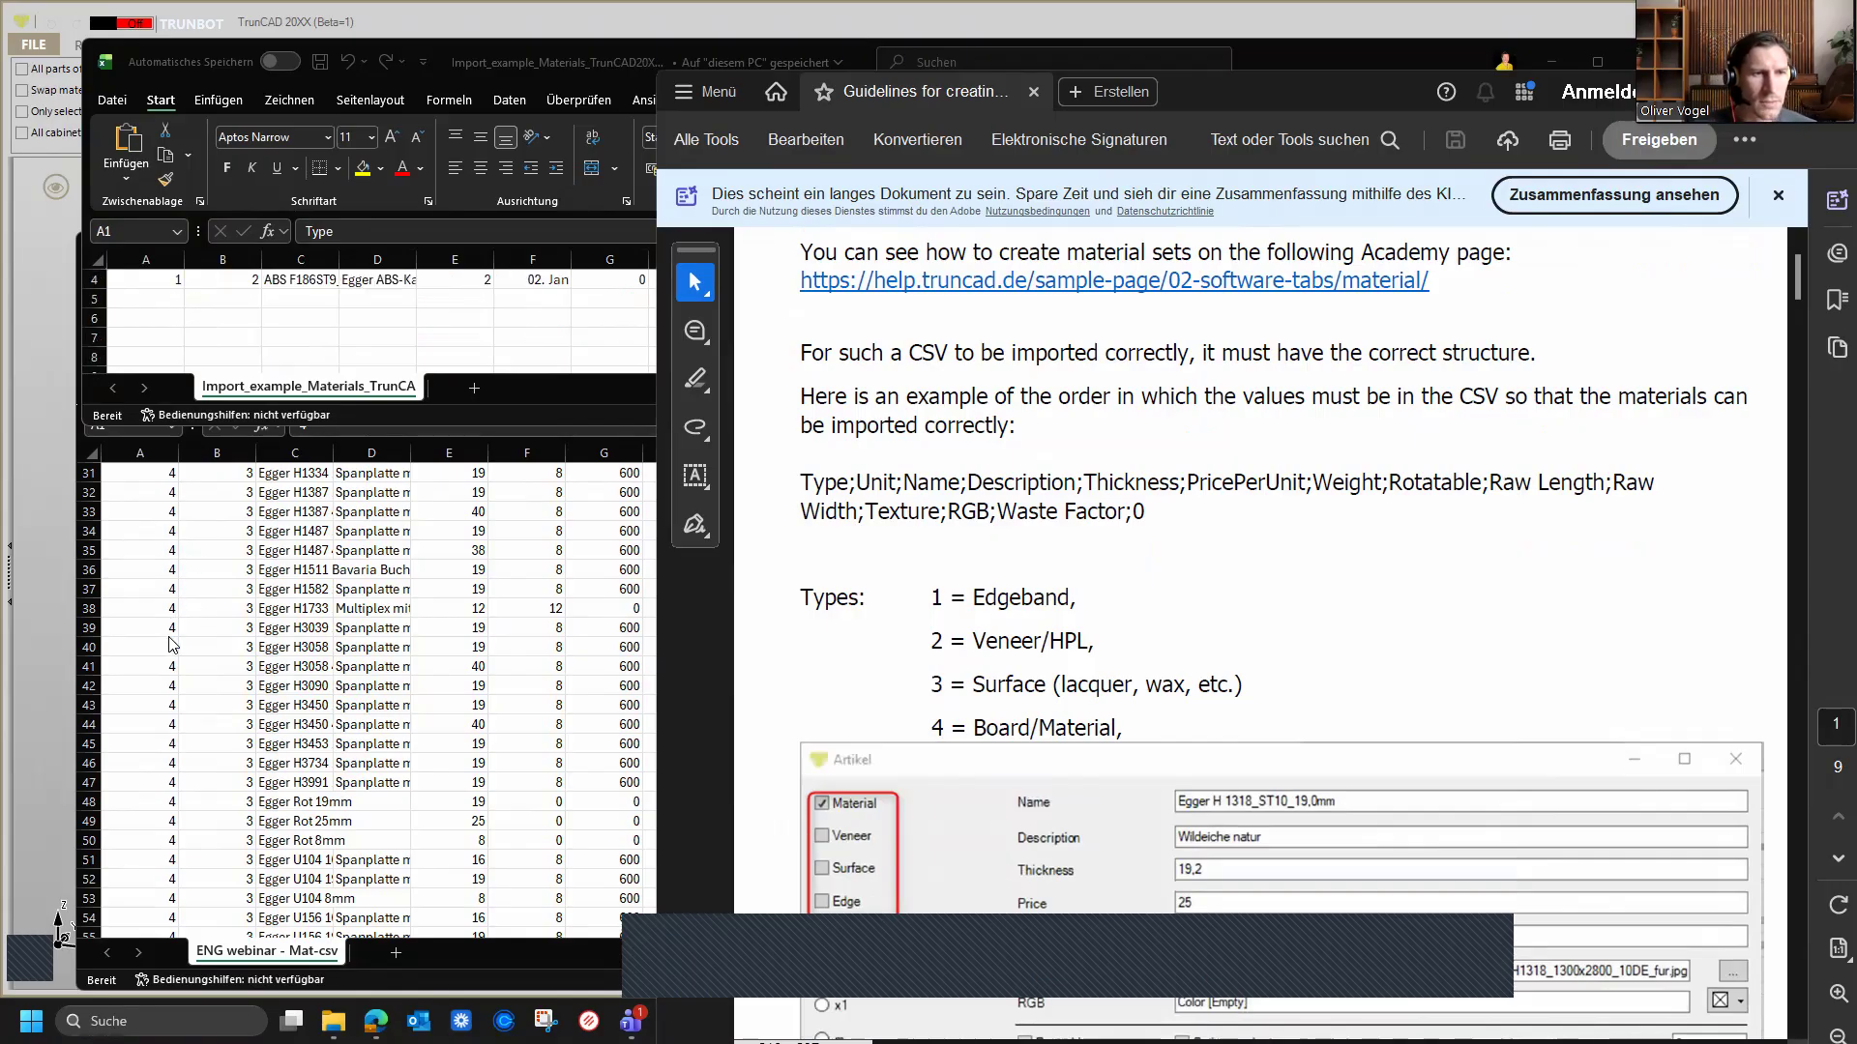
Step: Scroll through the exported spreadsheet's material rows, comparing the type and unit columns
left_click(203, 650)
scroll(194, 668, "down", 11)
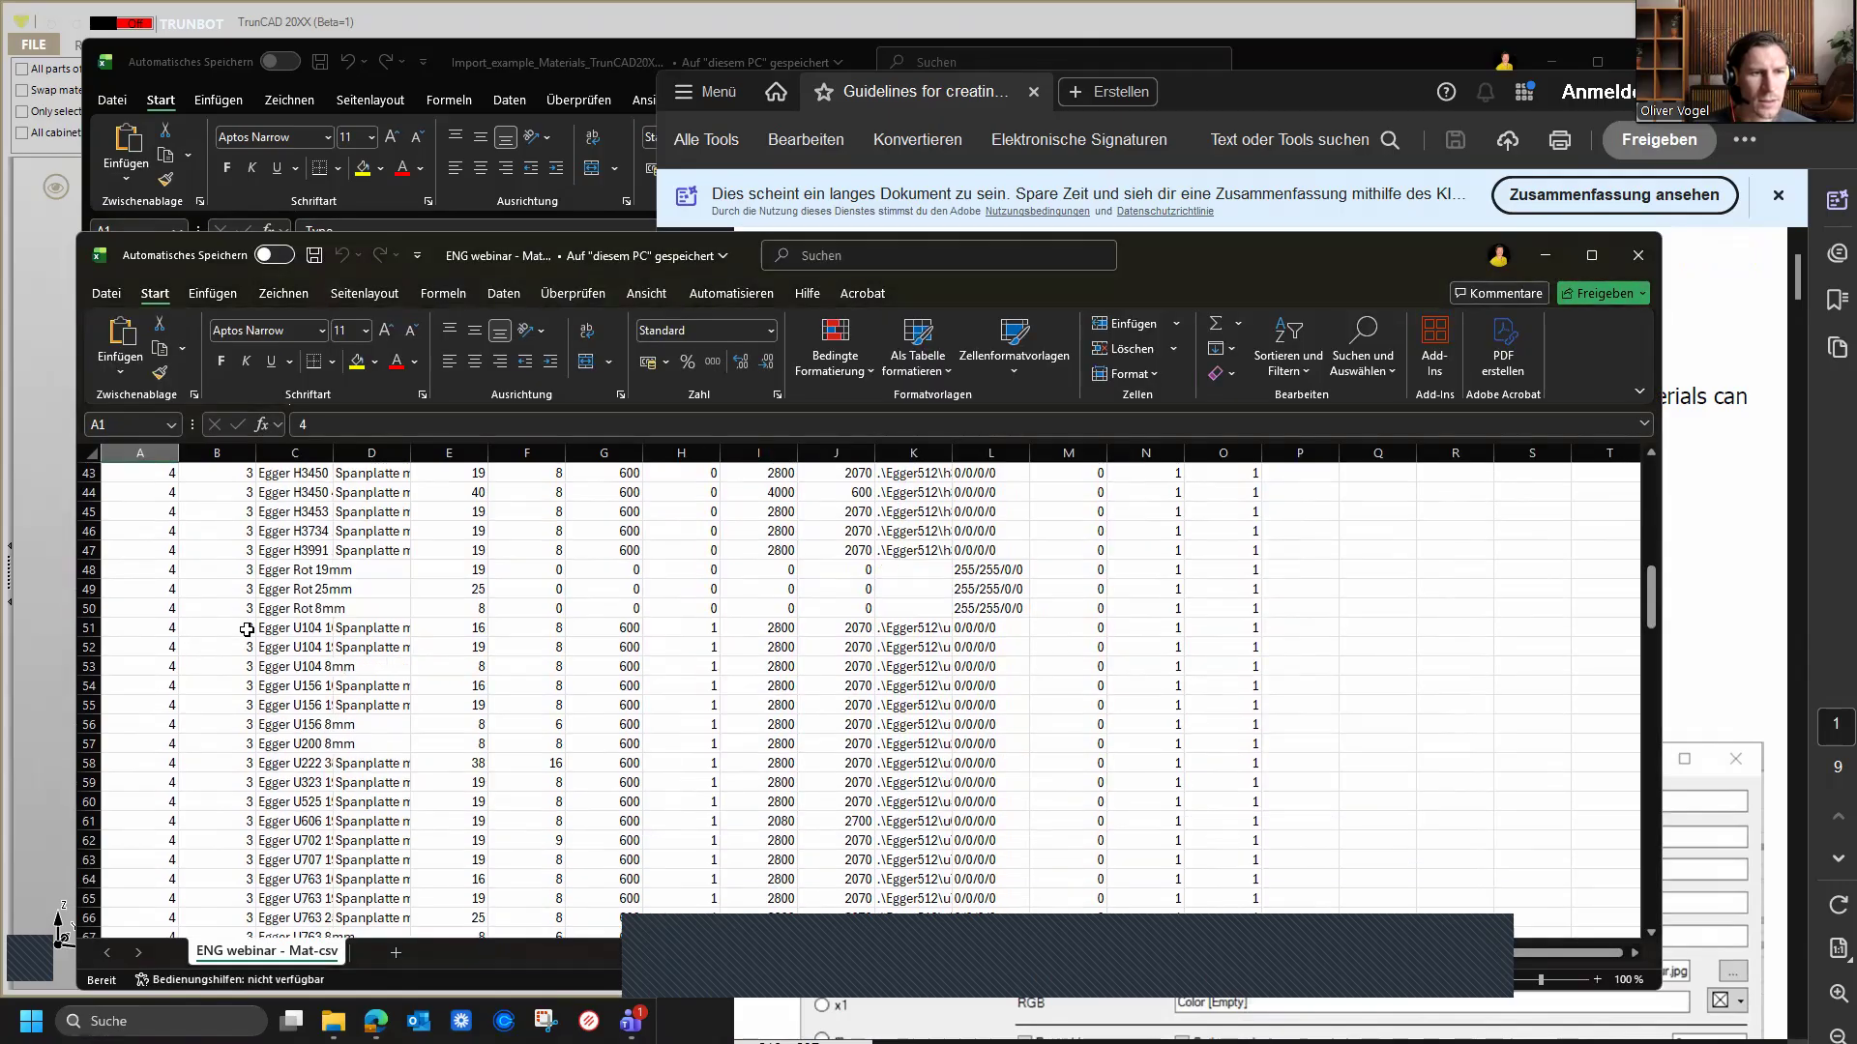
scroll(174, 685, "down", 11)
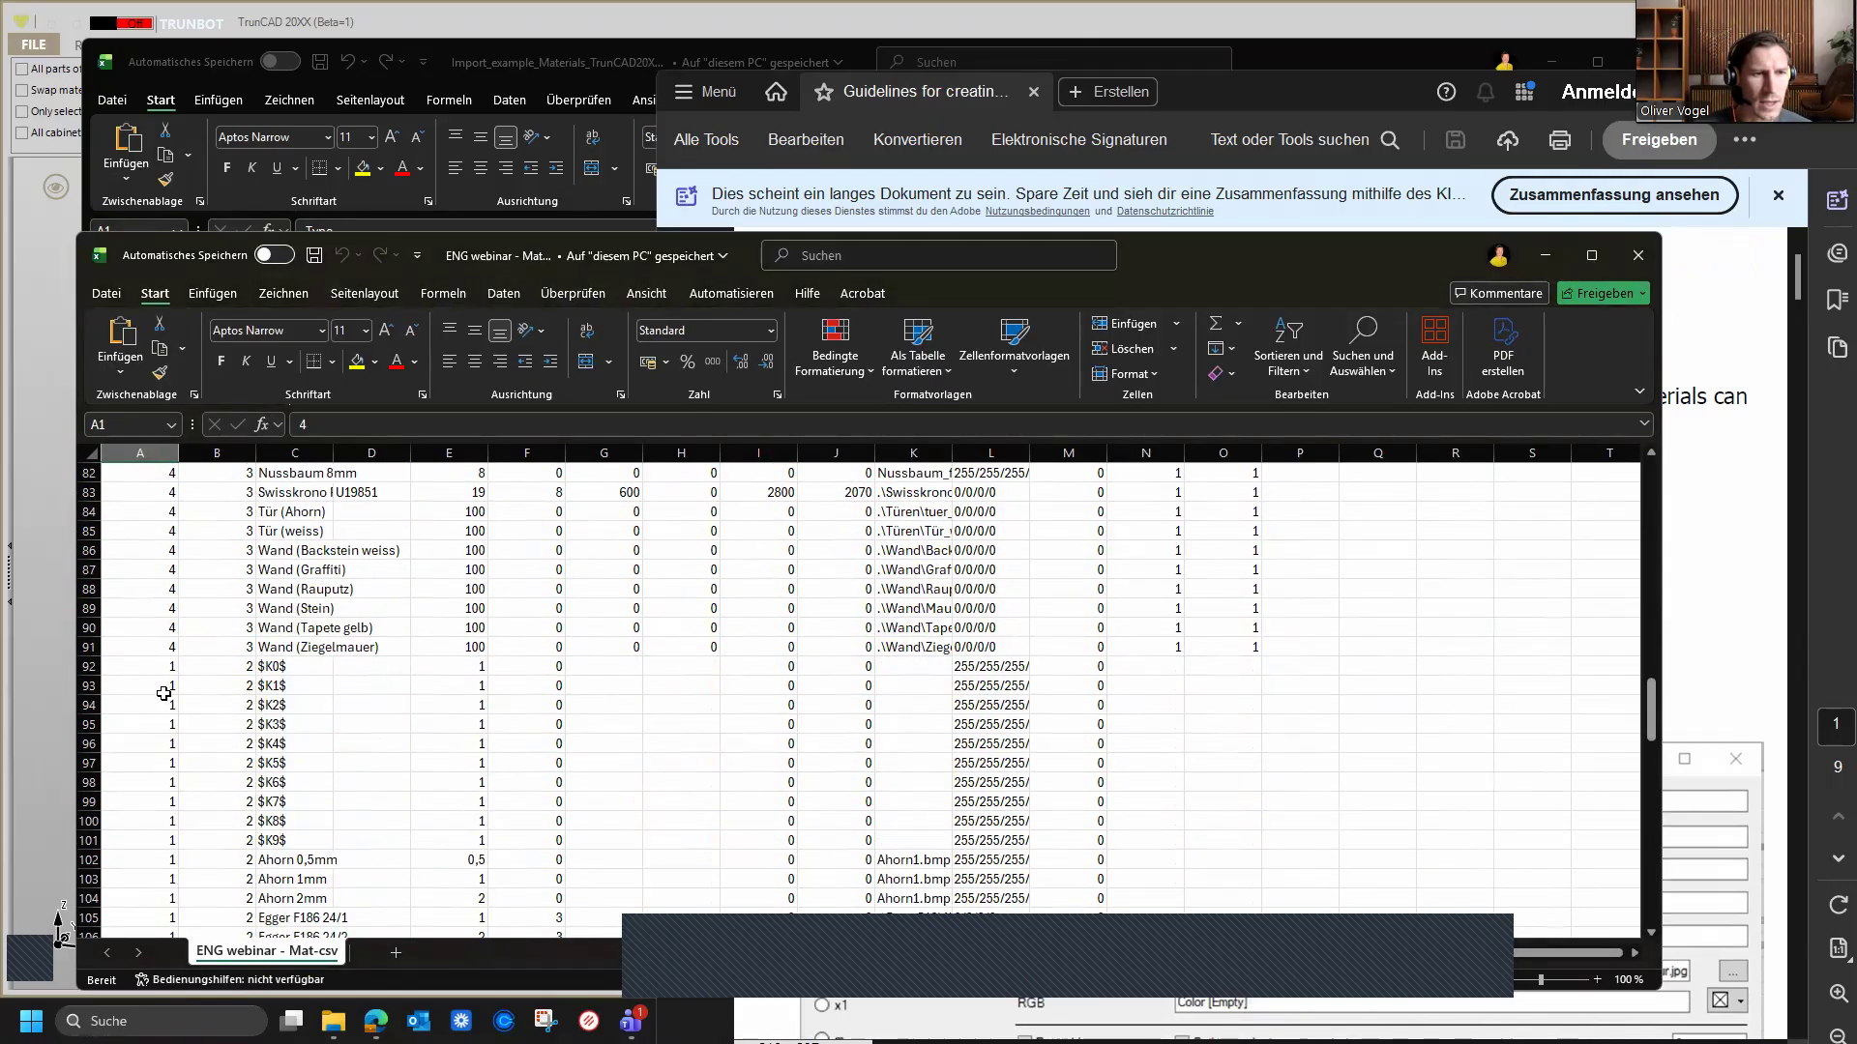
scroll(164, 694, "down", 20)
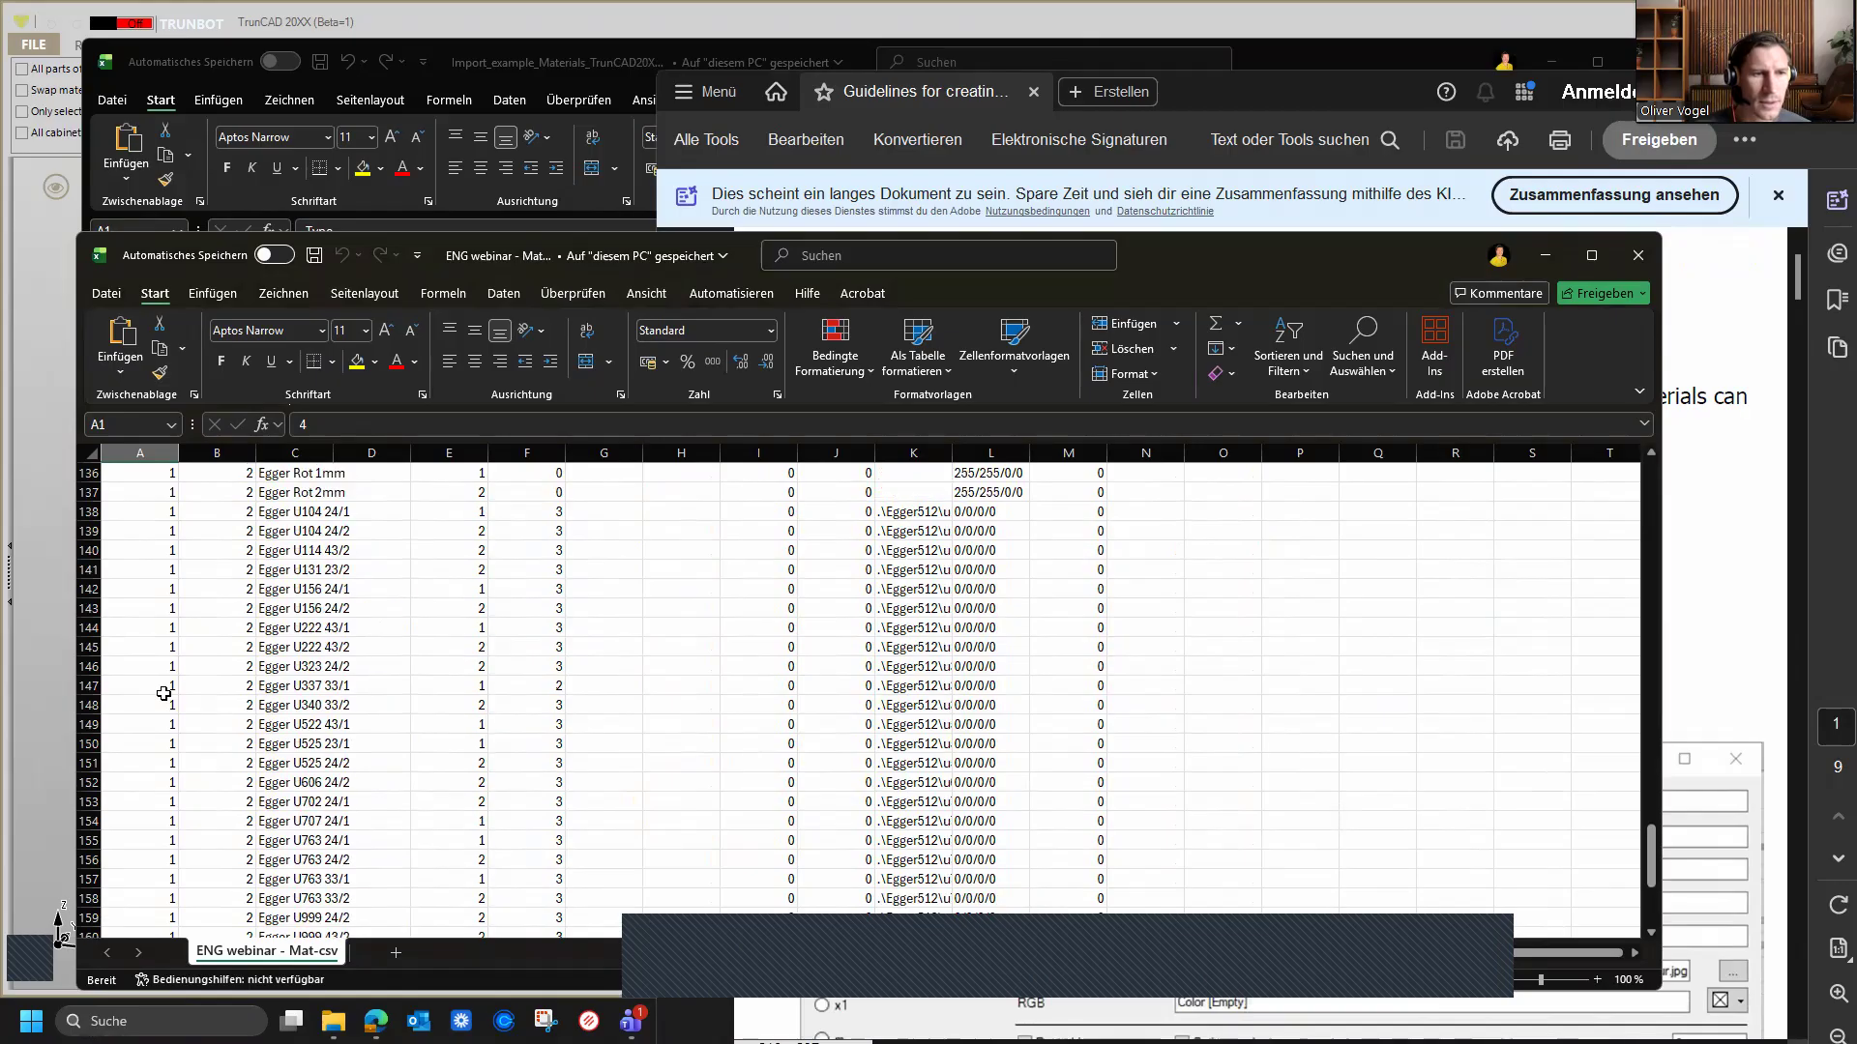
scroll(159, 701, "up", 8)
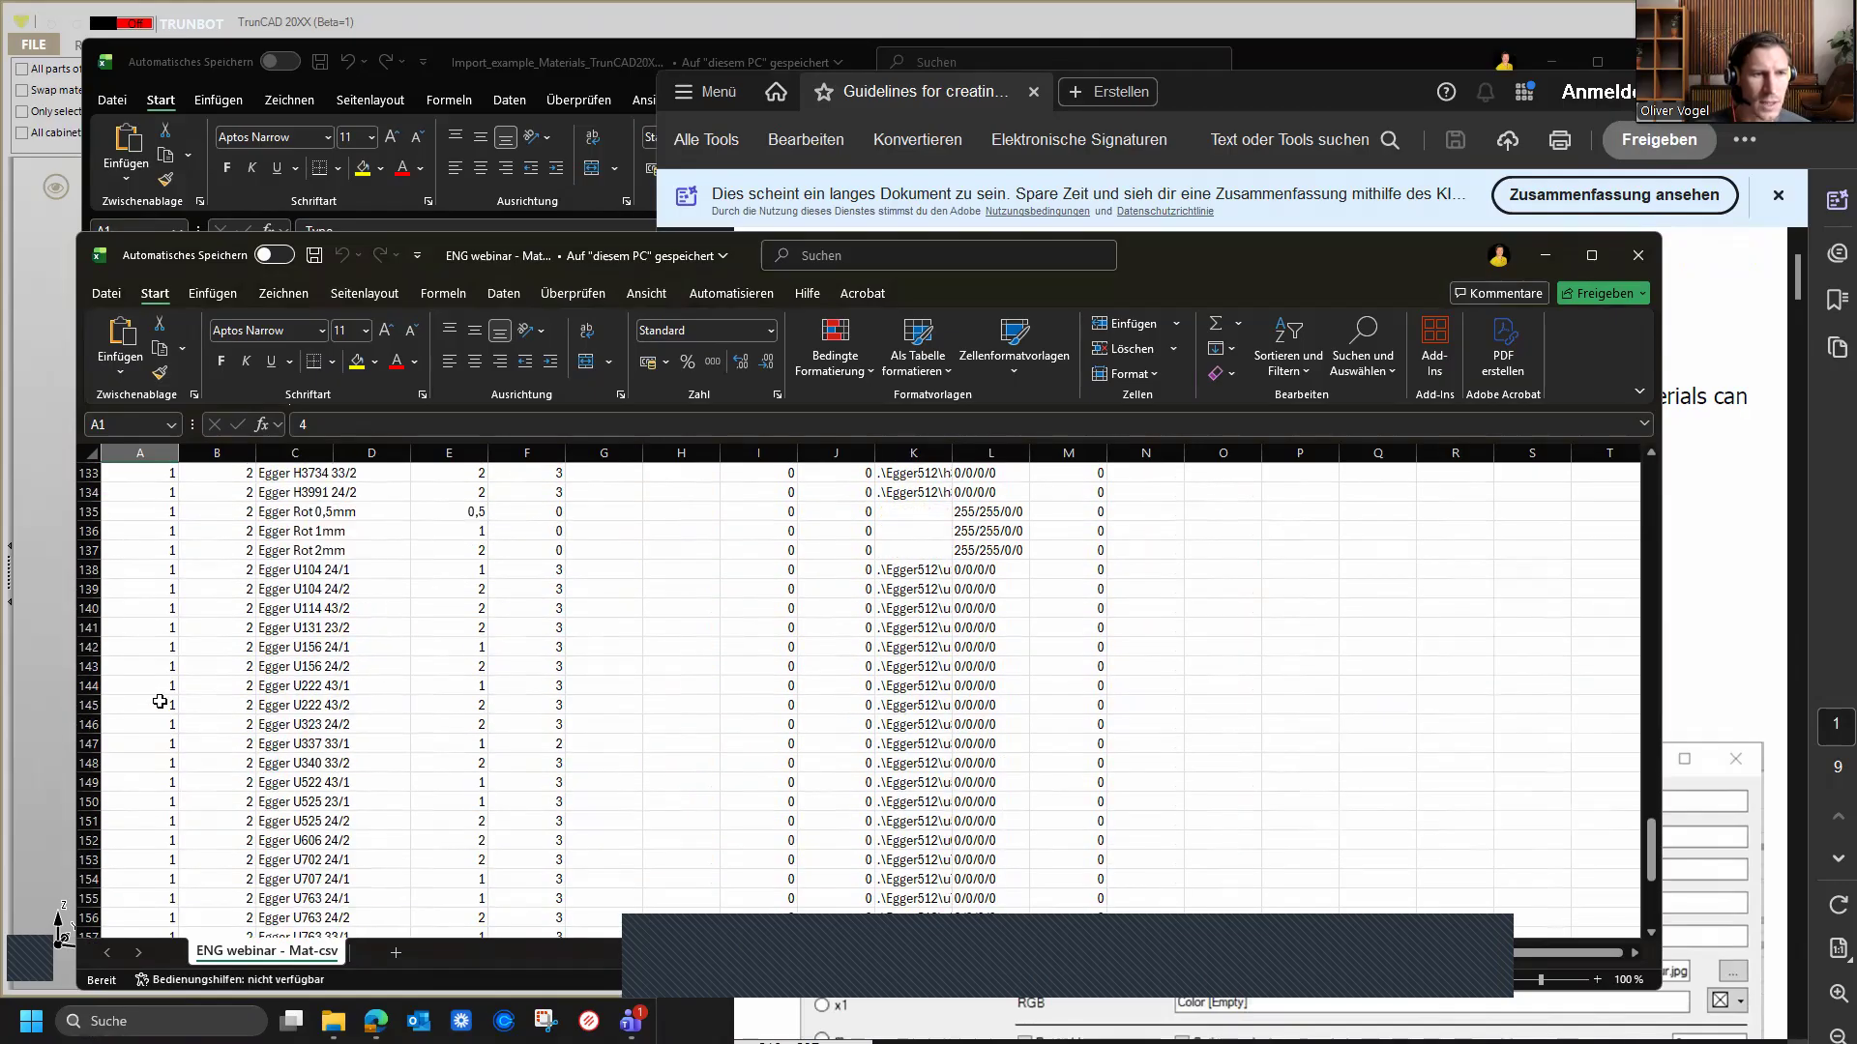
scroll(159, 701, "up", 12)
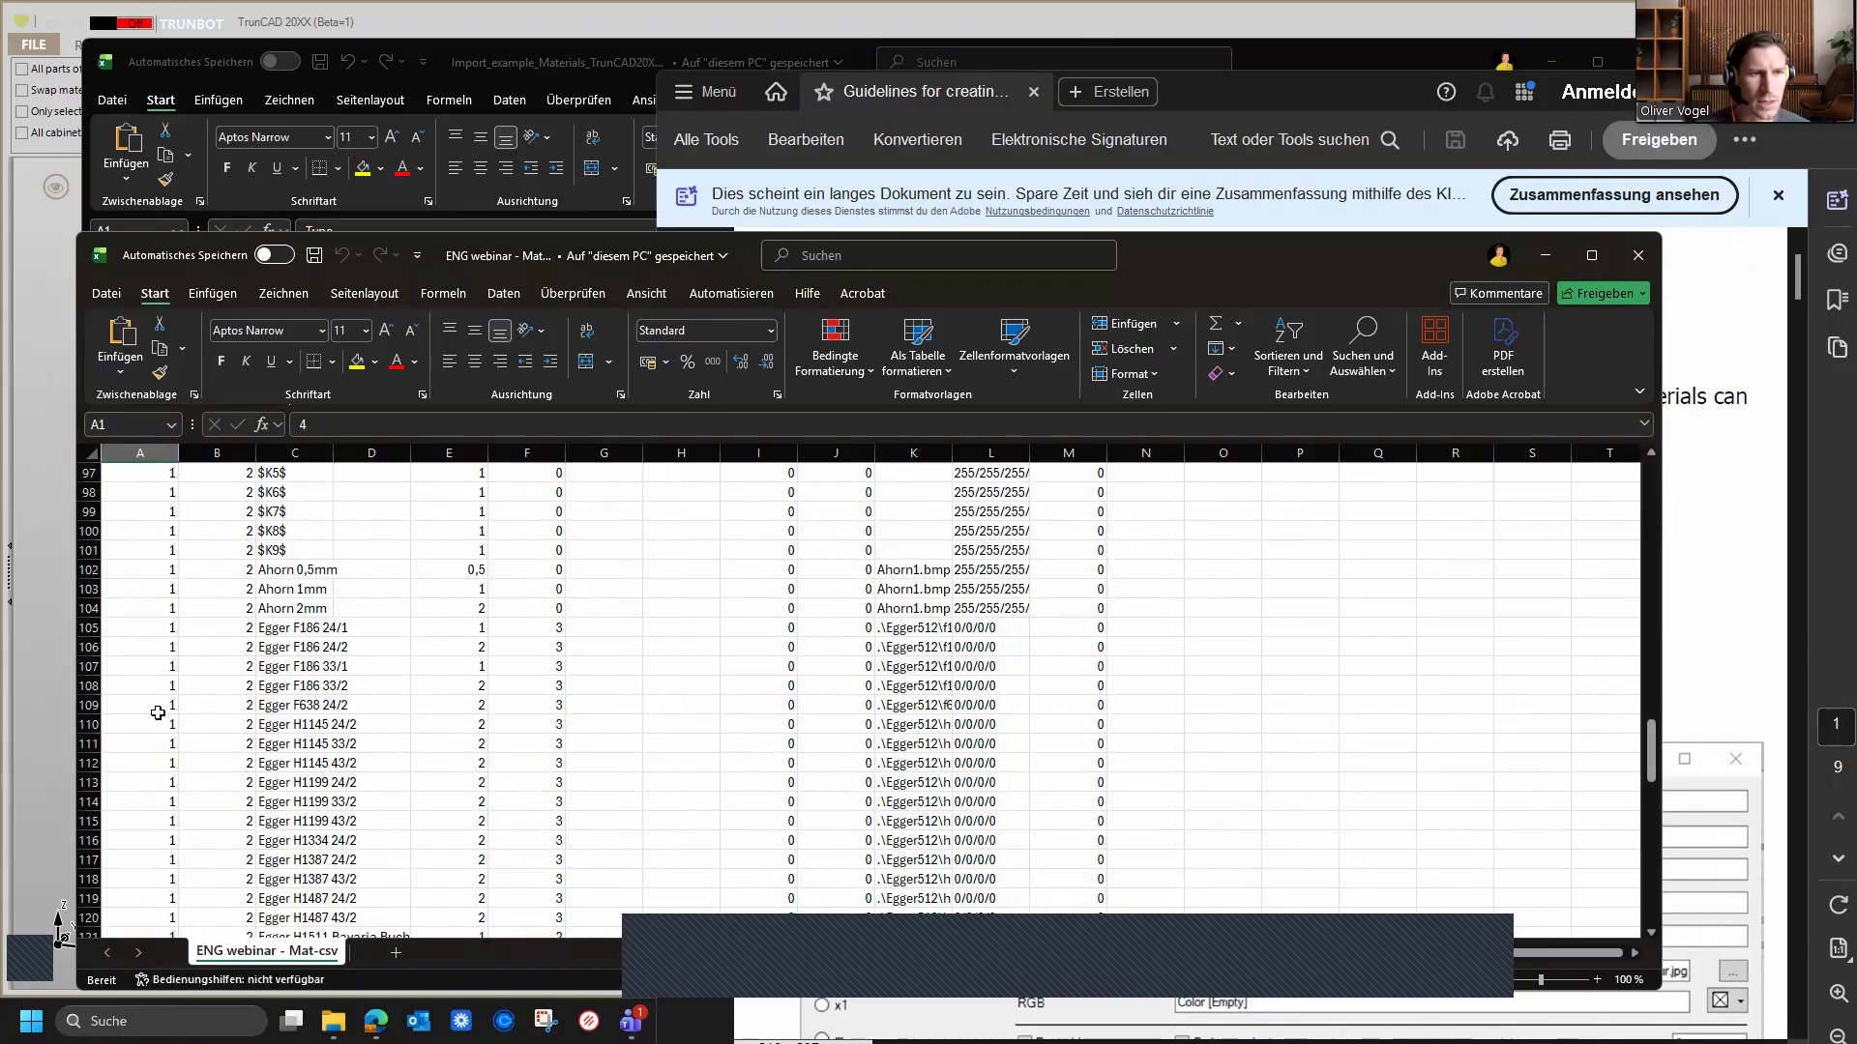
scroll(158, 713, "up", 7)
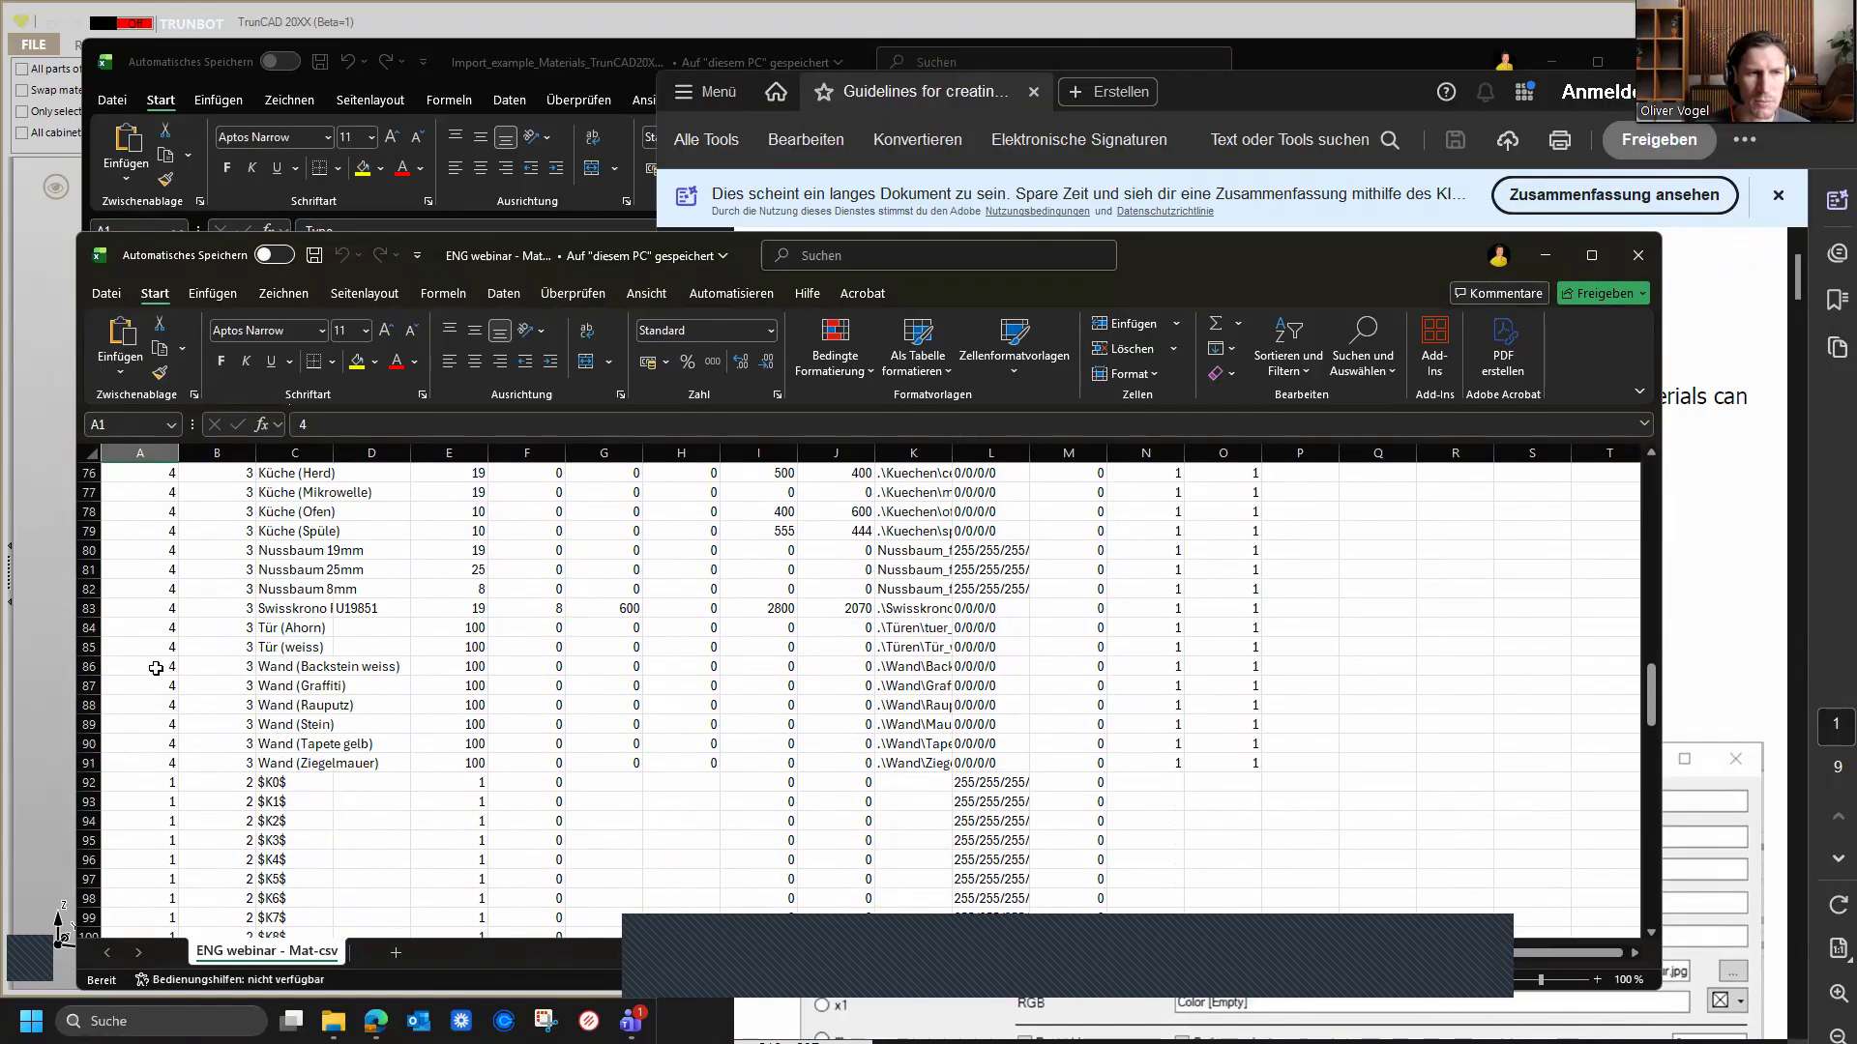
scroll(156, 669, "up", 4)
scroll(155, 668, "up", 6)
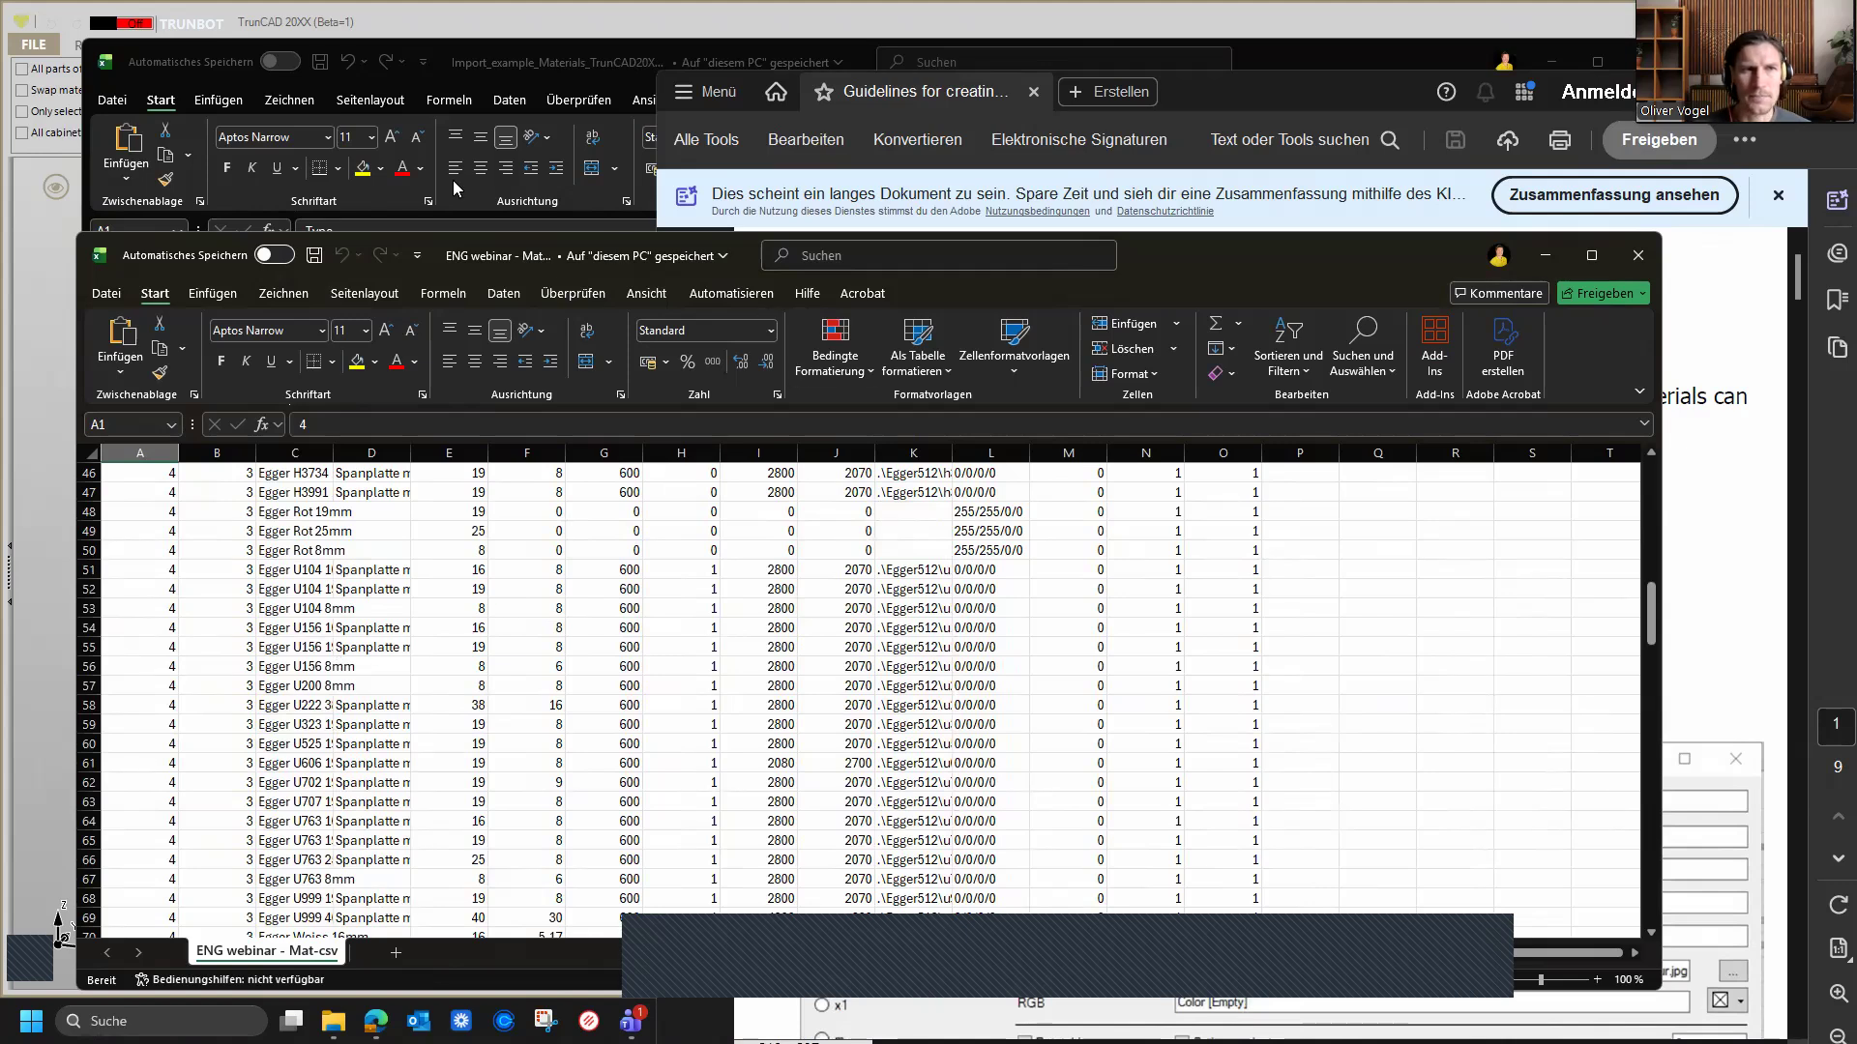
Step: Read the guideline PDF's unit codes and the explanations of the Name and Description fields
left_click(450, 69)
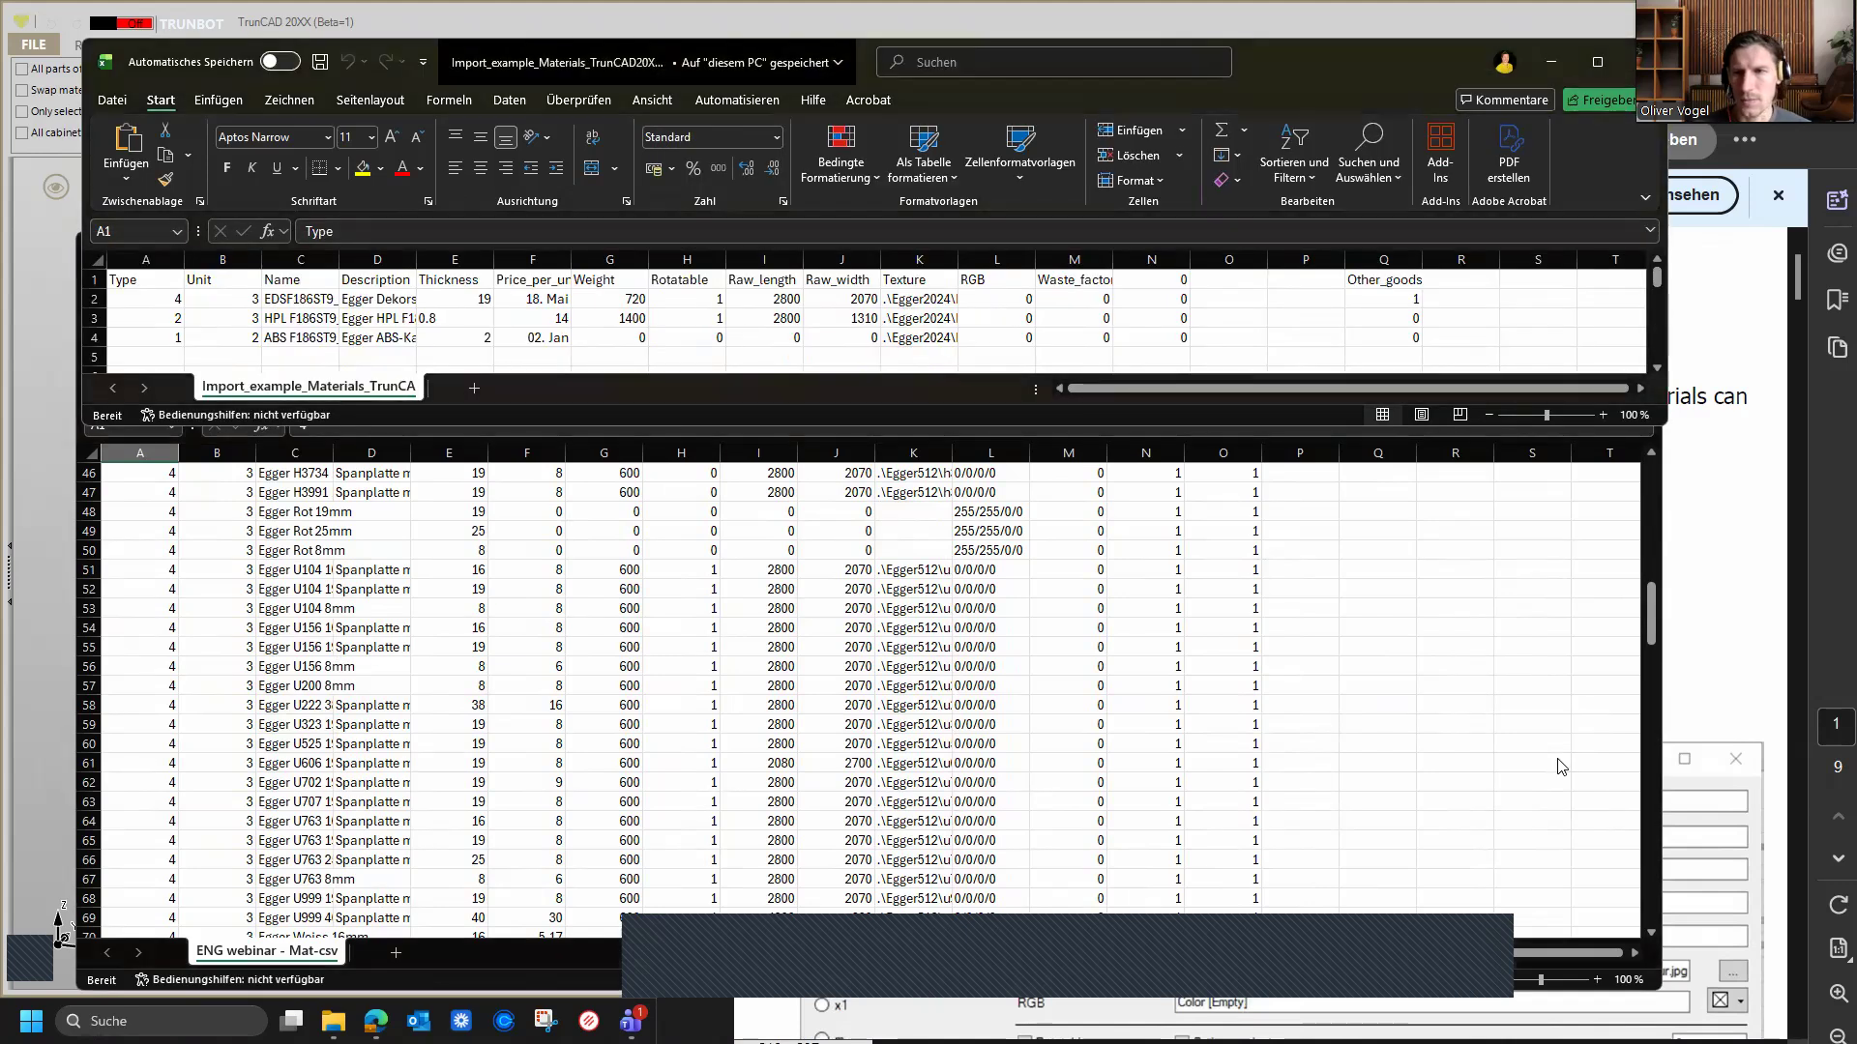
left_click(1705, 595)
scroll(1261, 635, "down", 3)
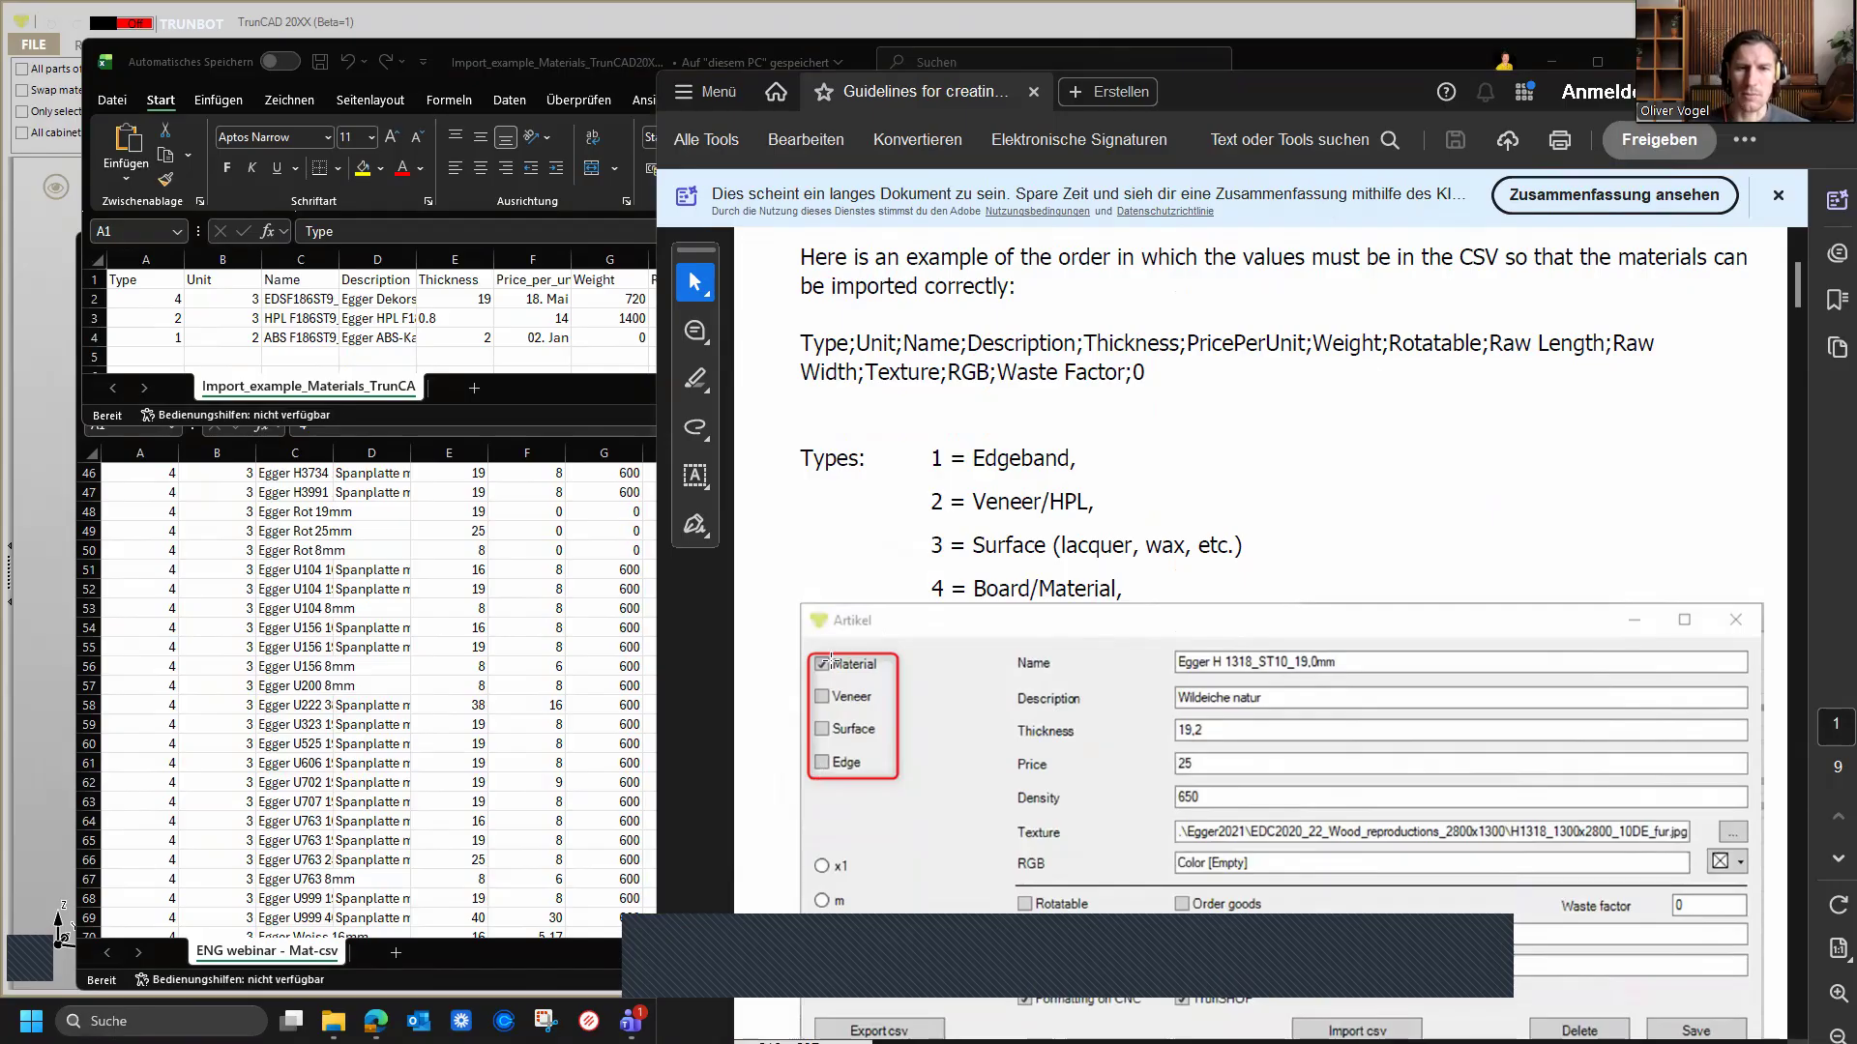
scroll(1230, 472, "down", 4)
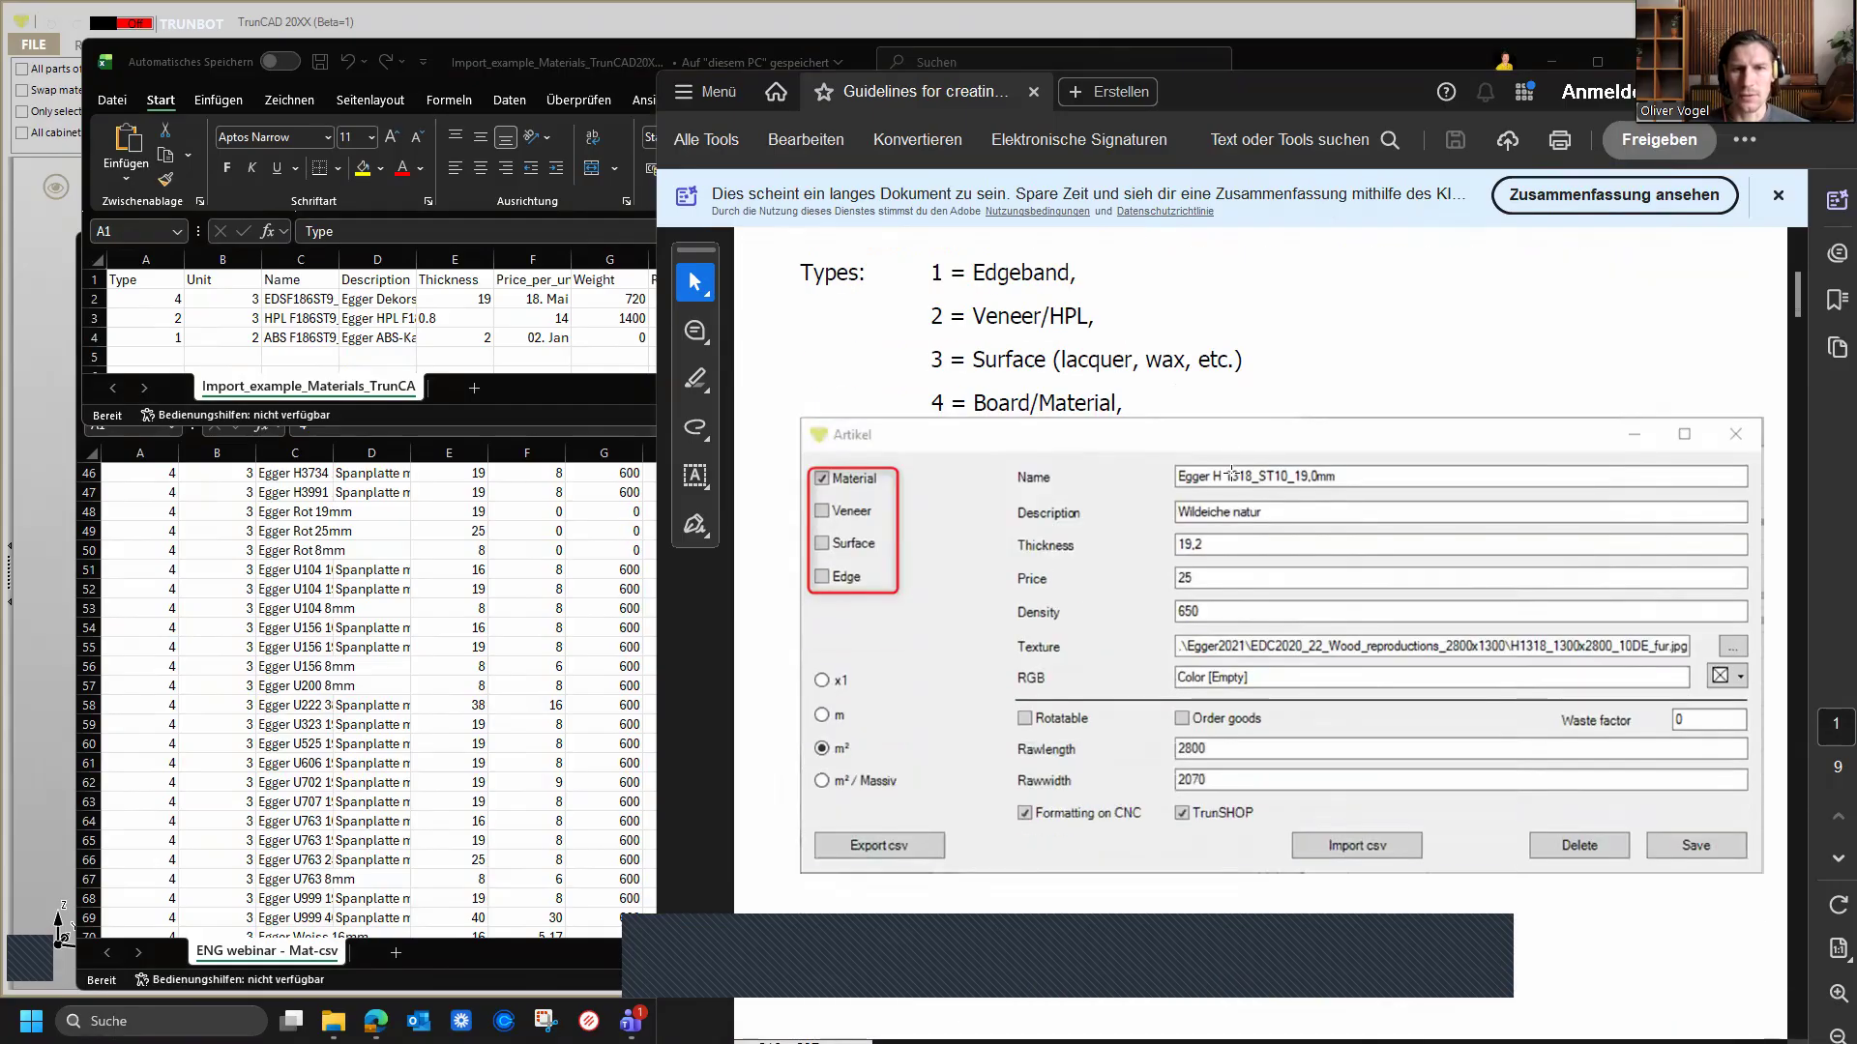
scroll(1226, 473, "down", 3)
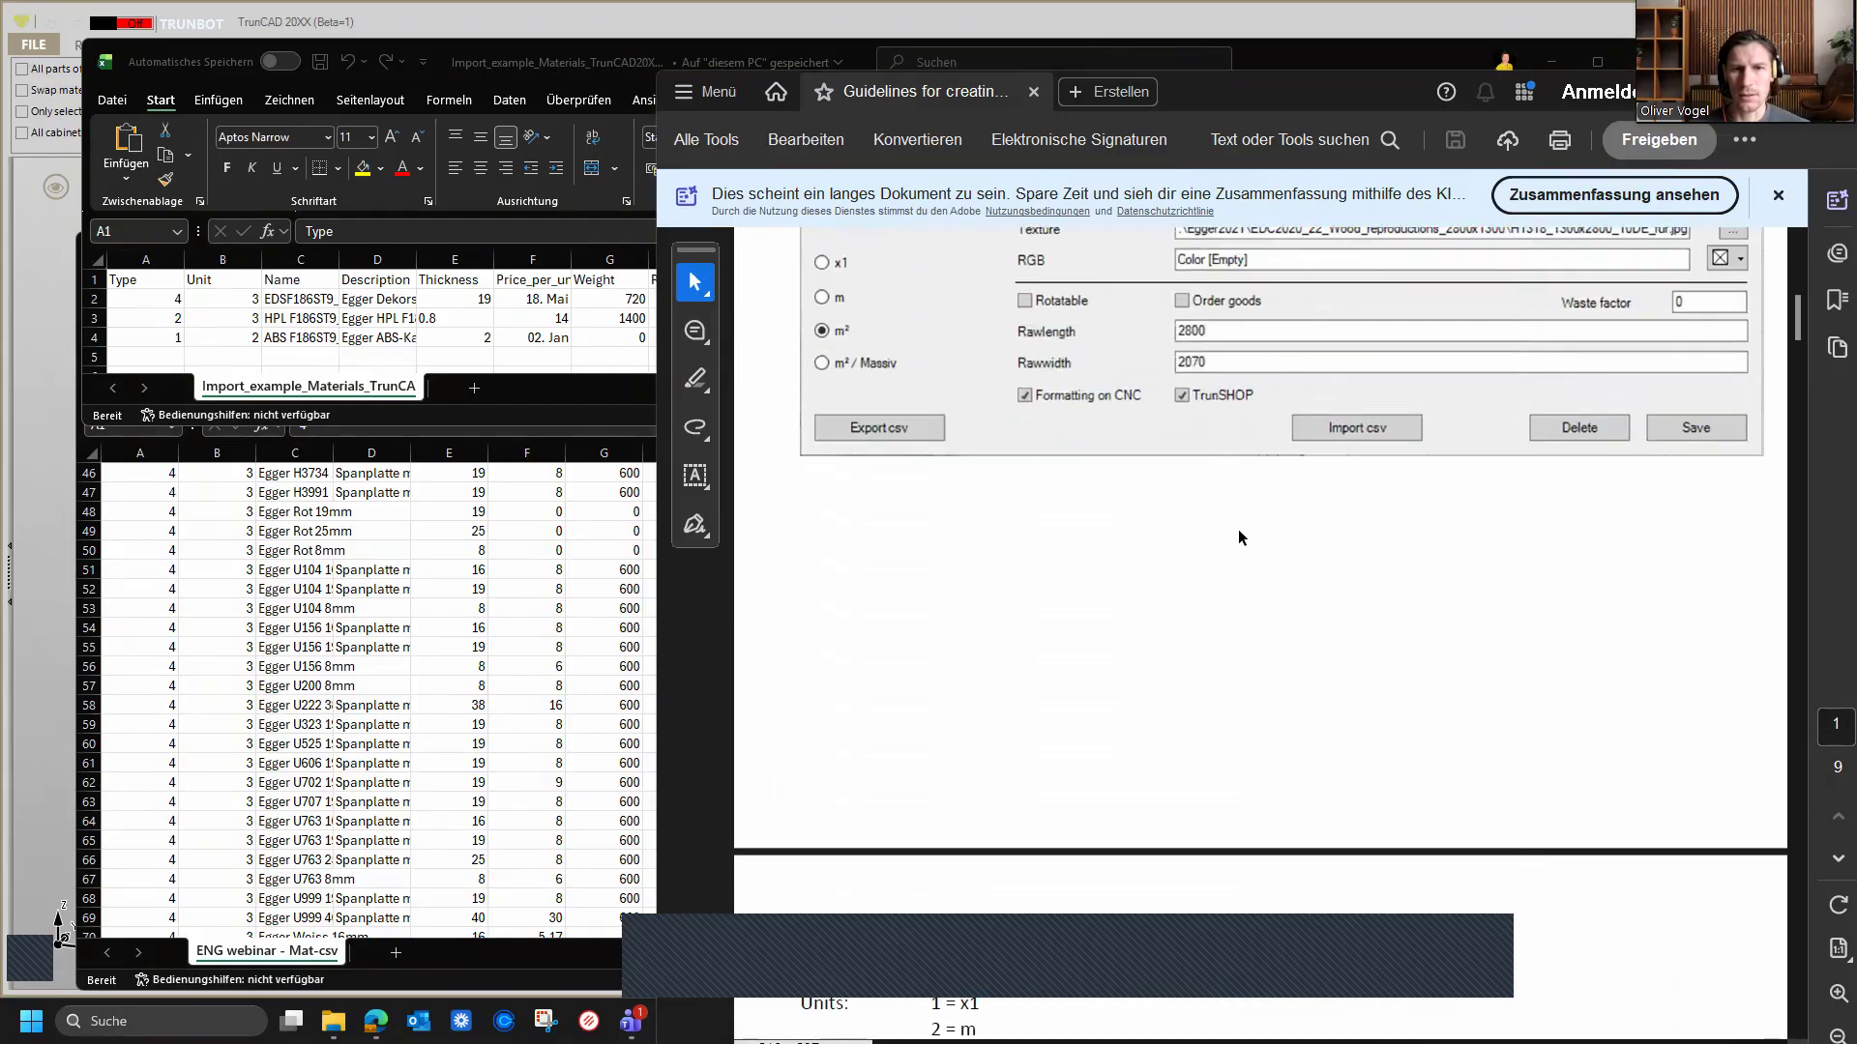
scroll(1238, 530, "down", 3)
scroll(1238, 537, "down", 1)
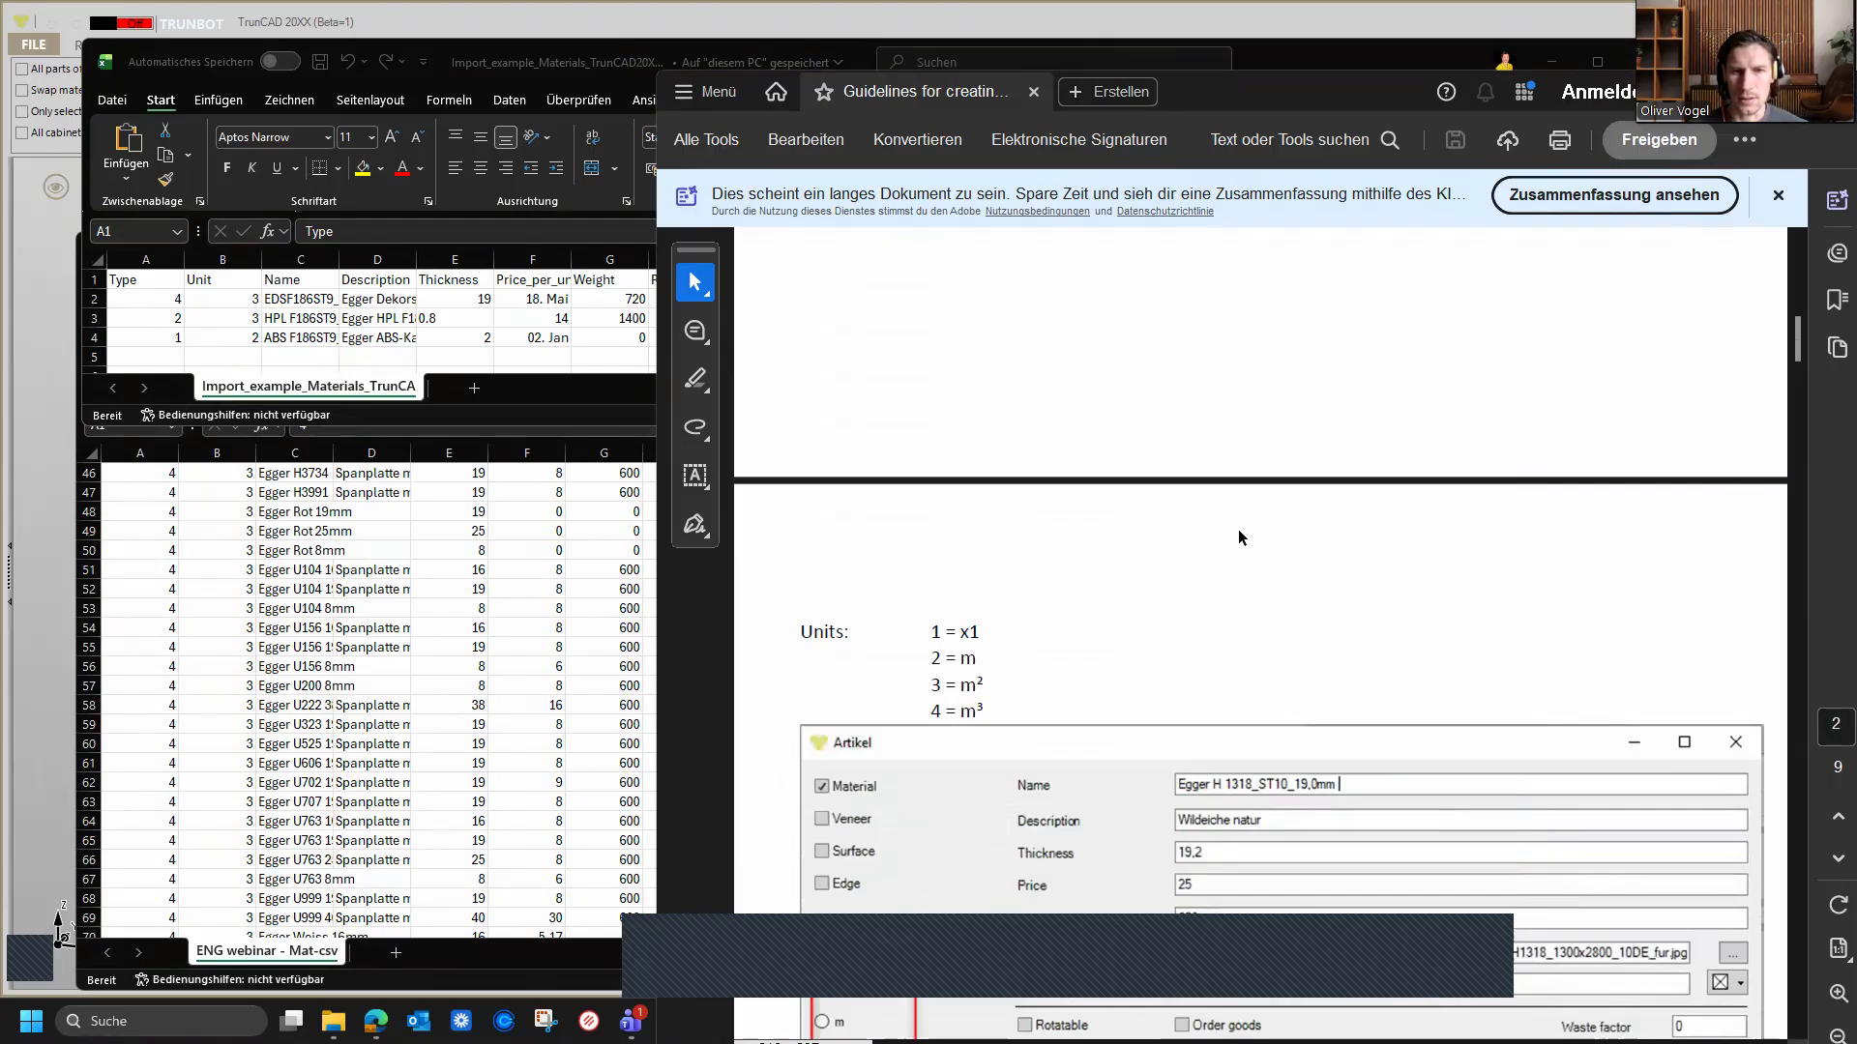
scroll(1238, 529, "down", 2)
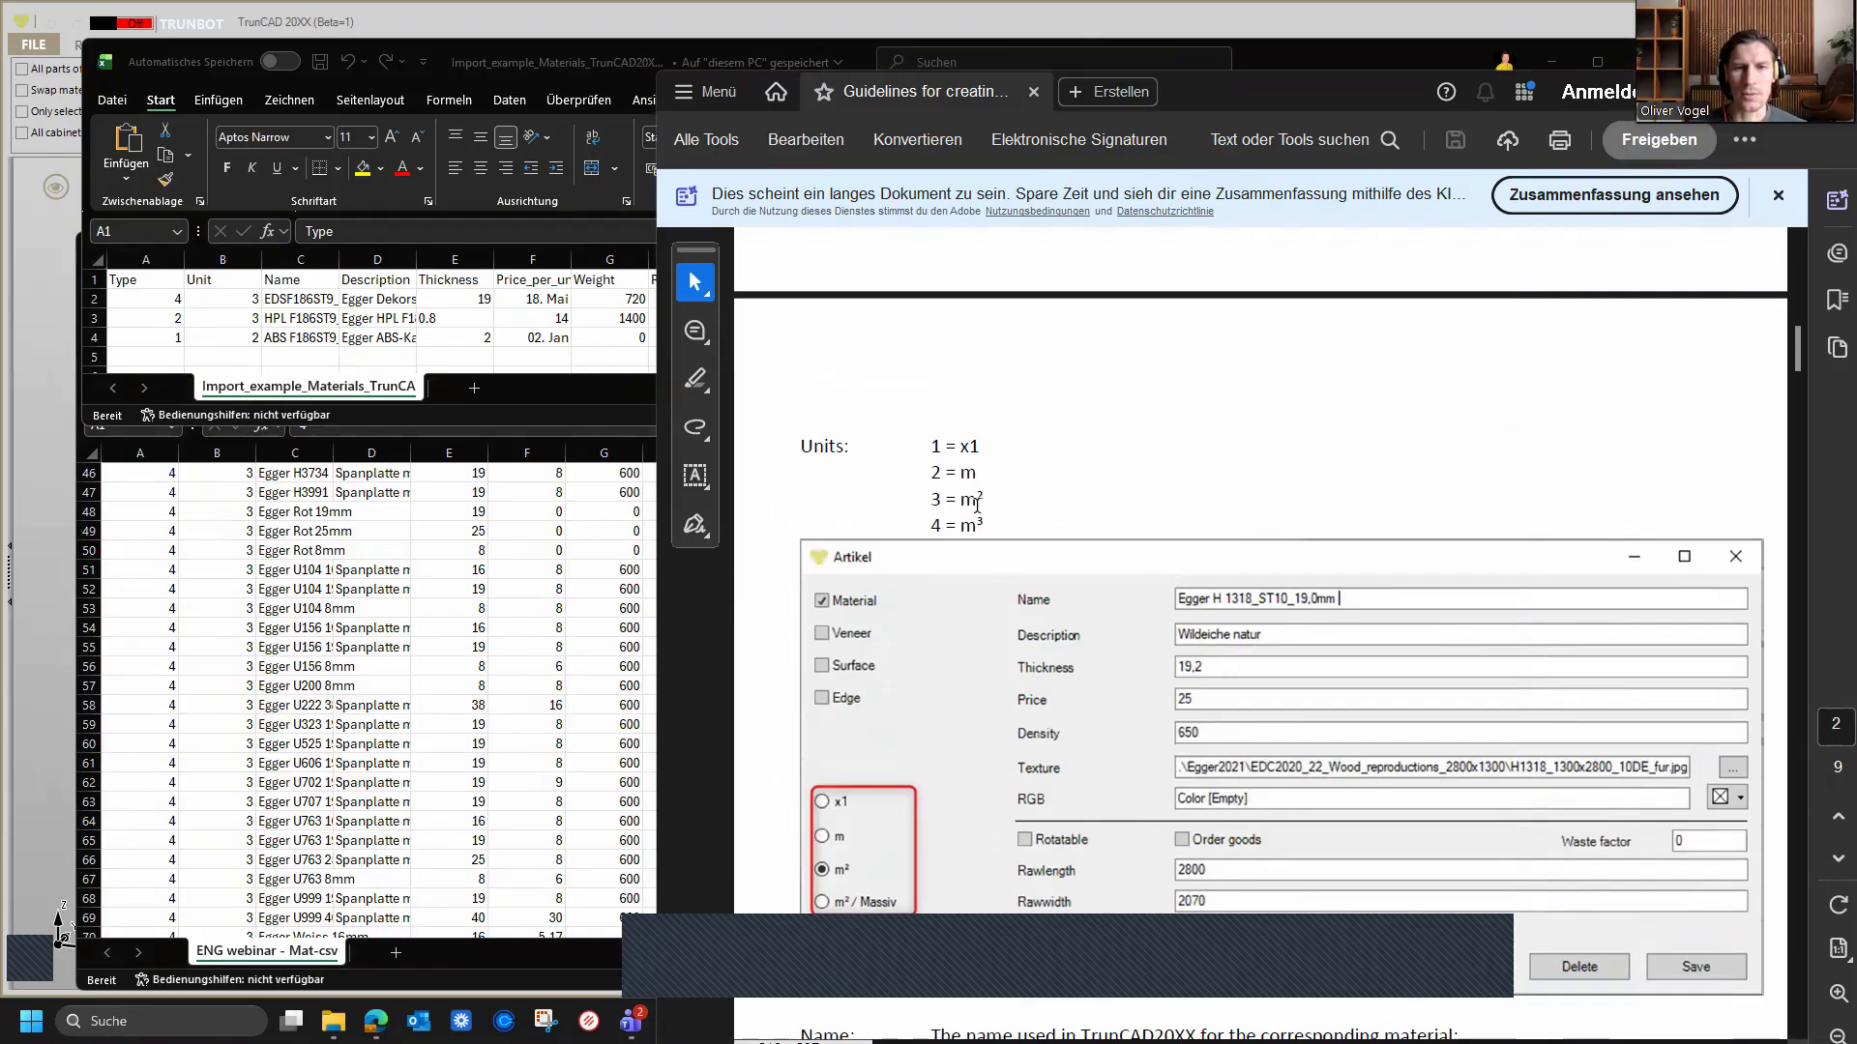
scroll(254, 582, "down", 2)
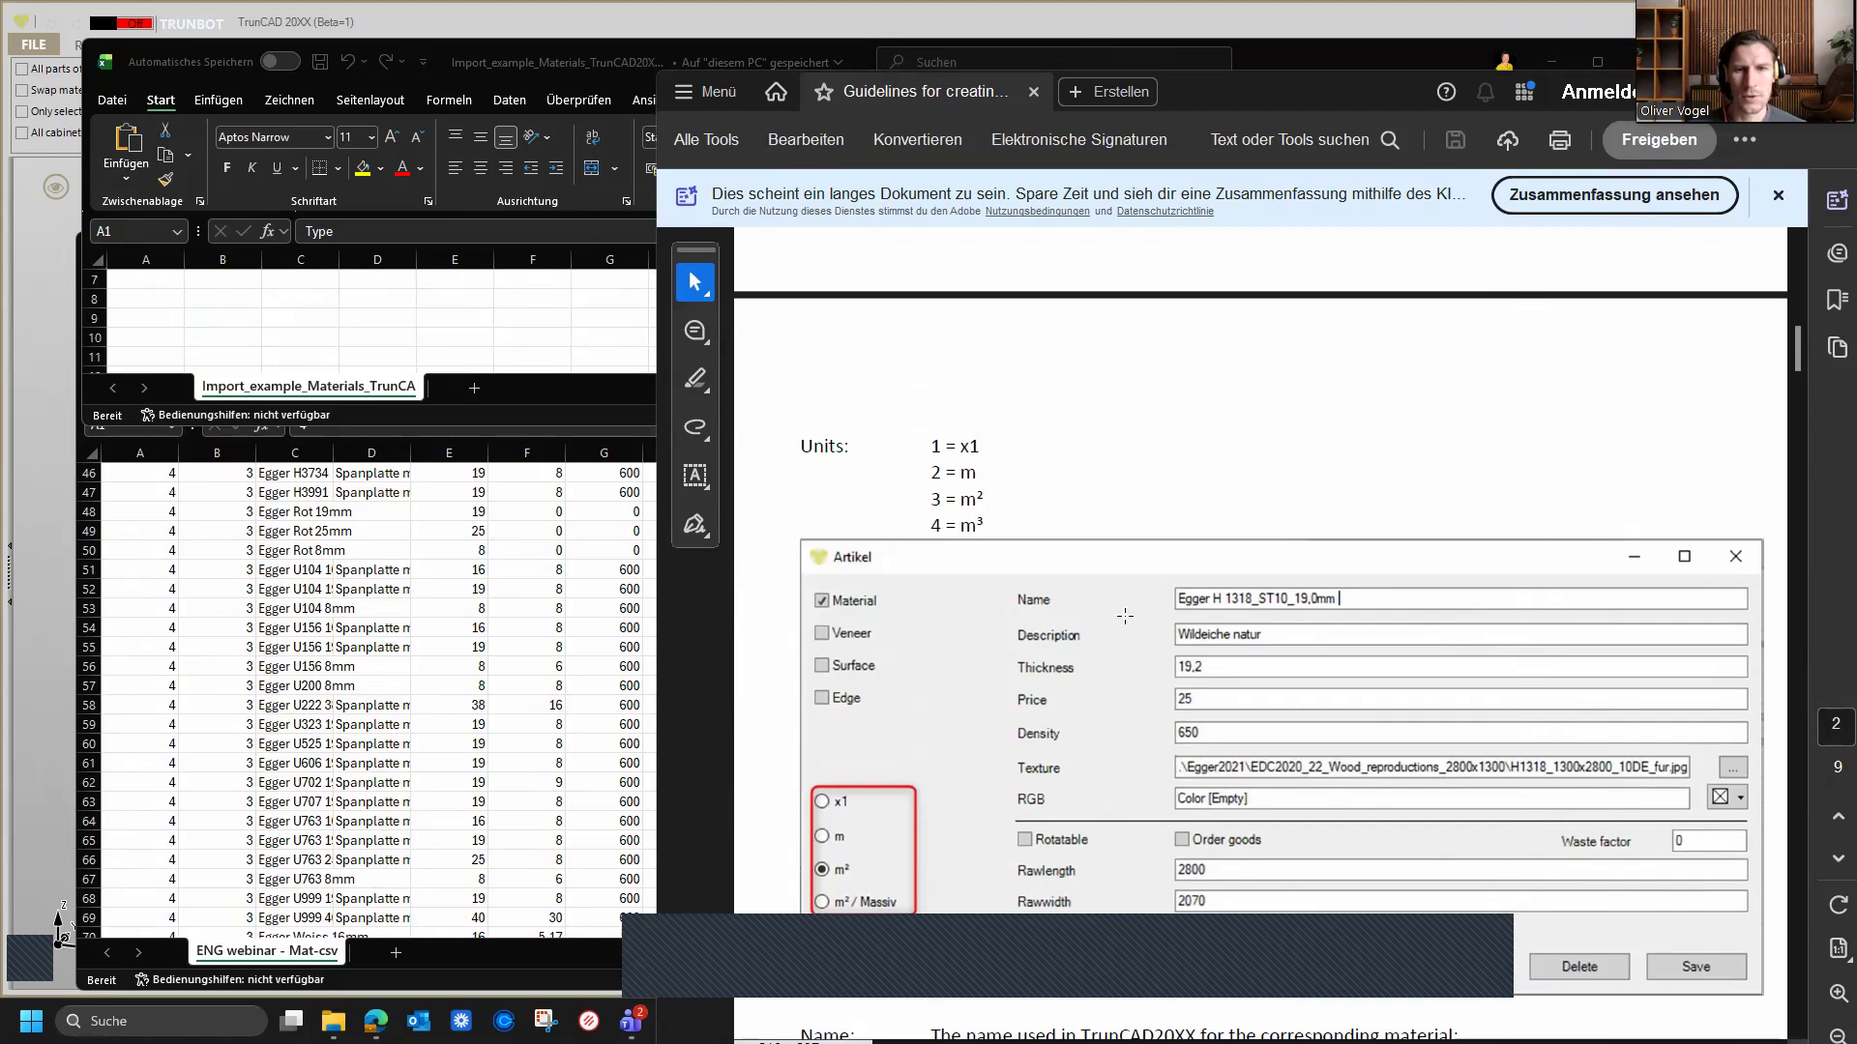
scroll(1124, 616, "down", 5)
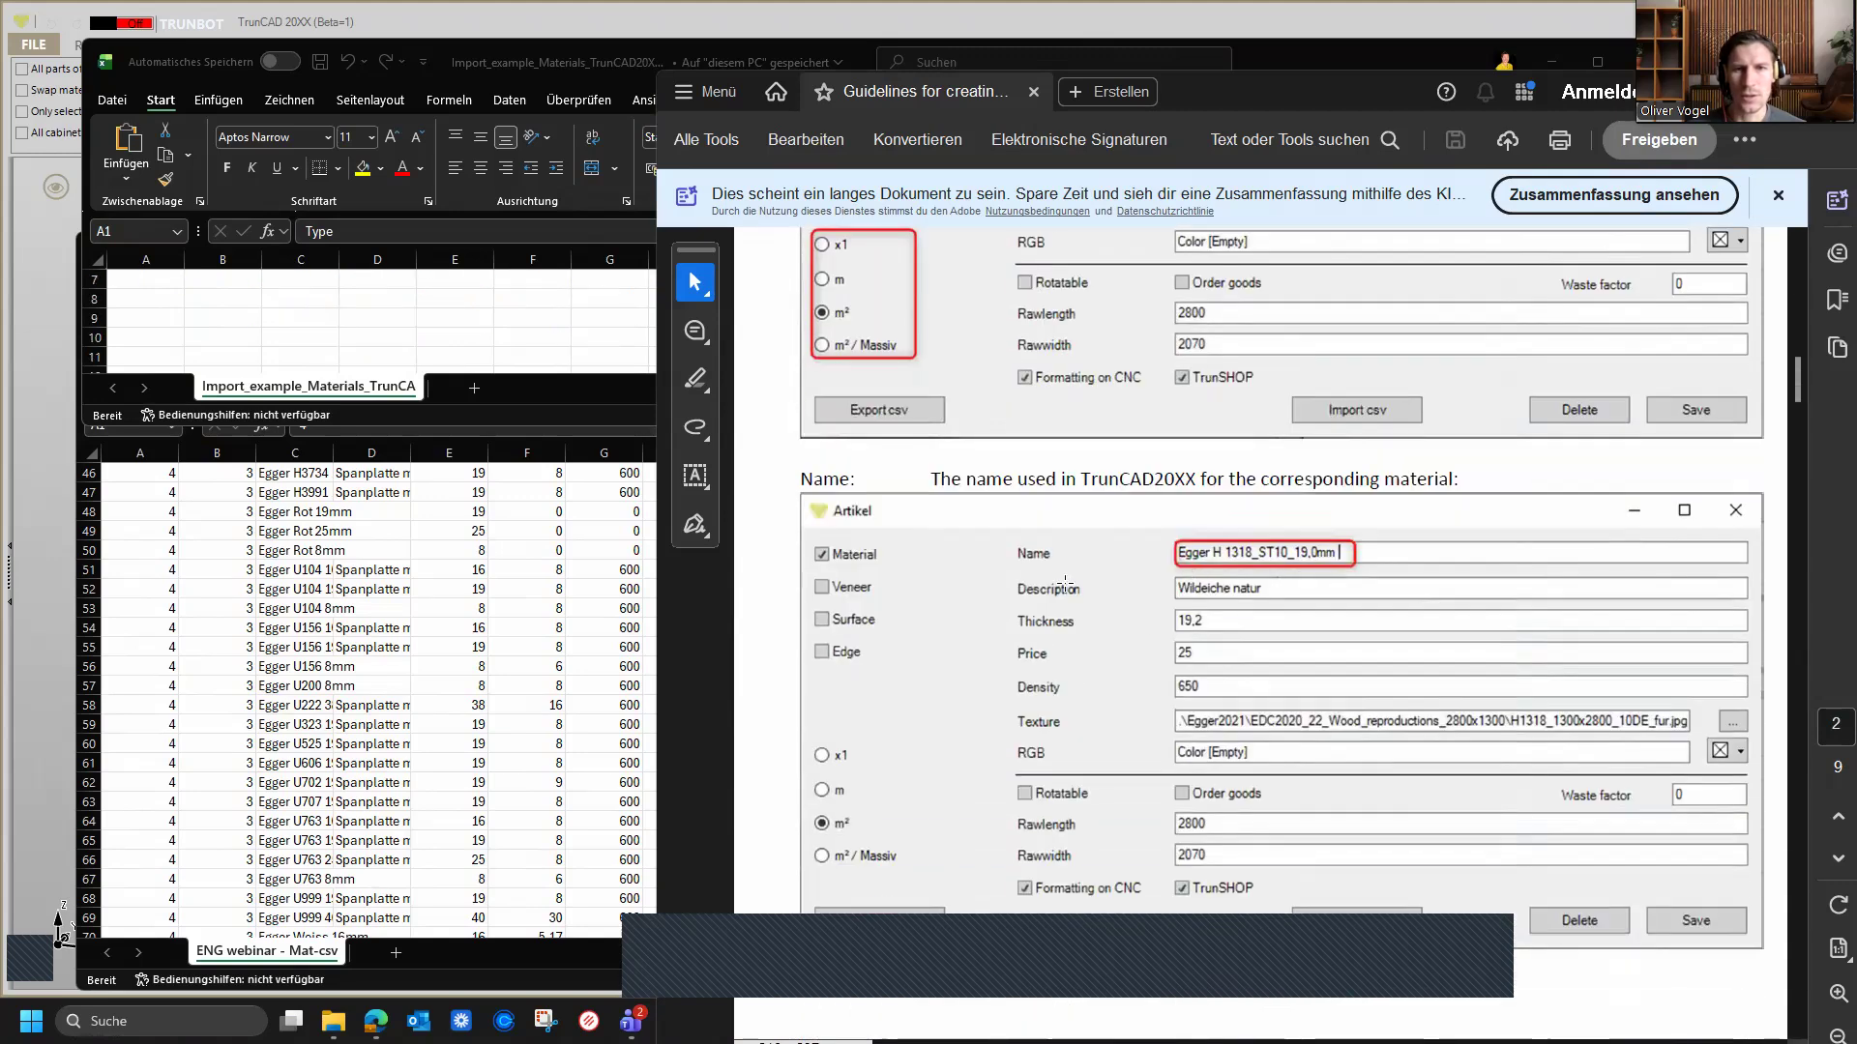
scroll(330, 307, "up", 2)
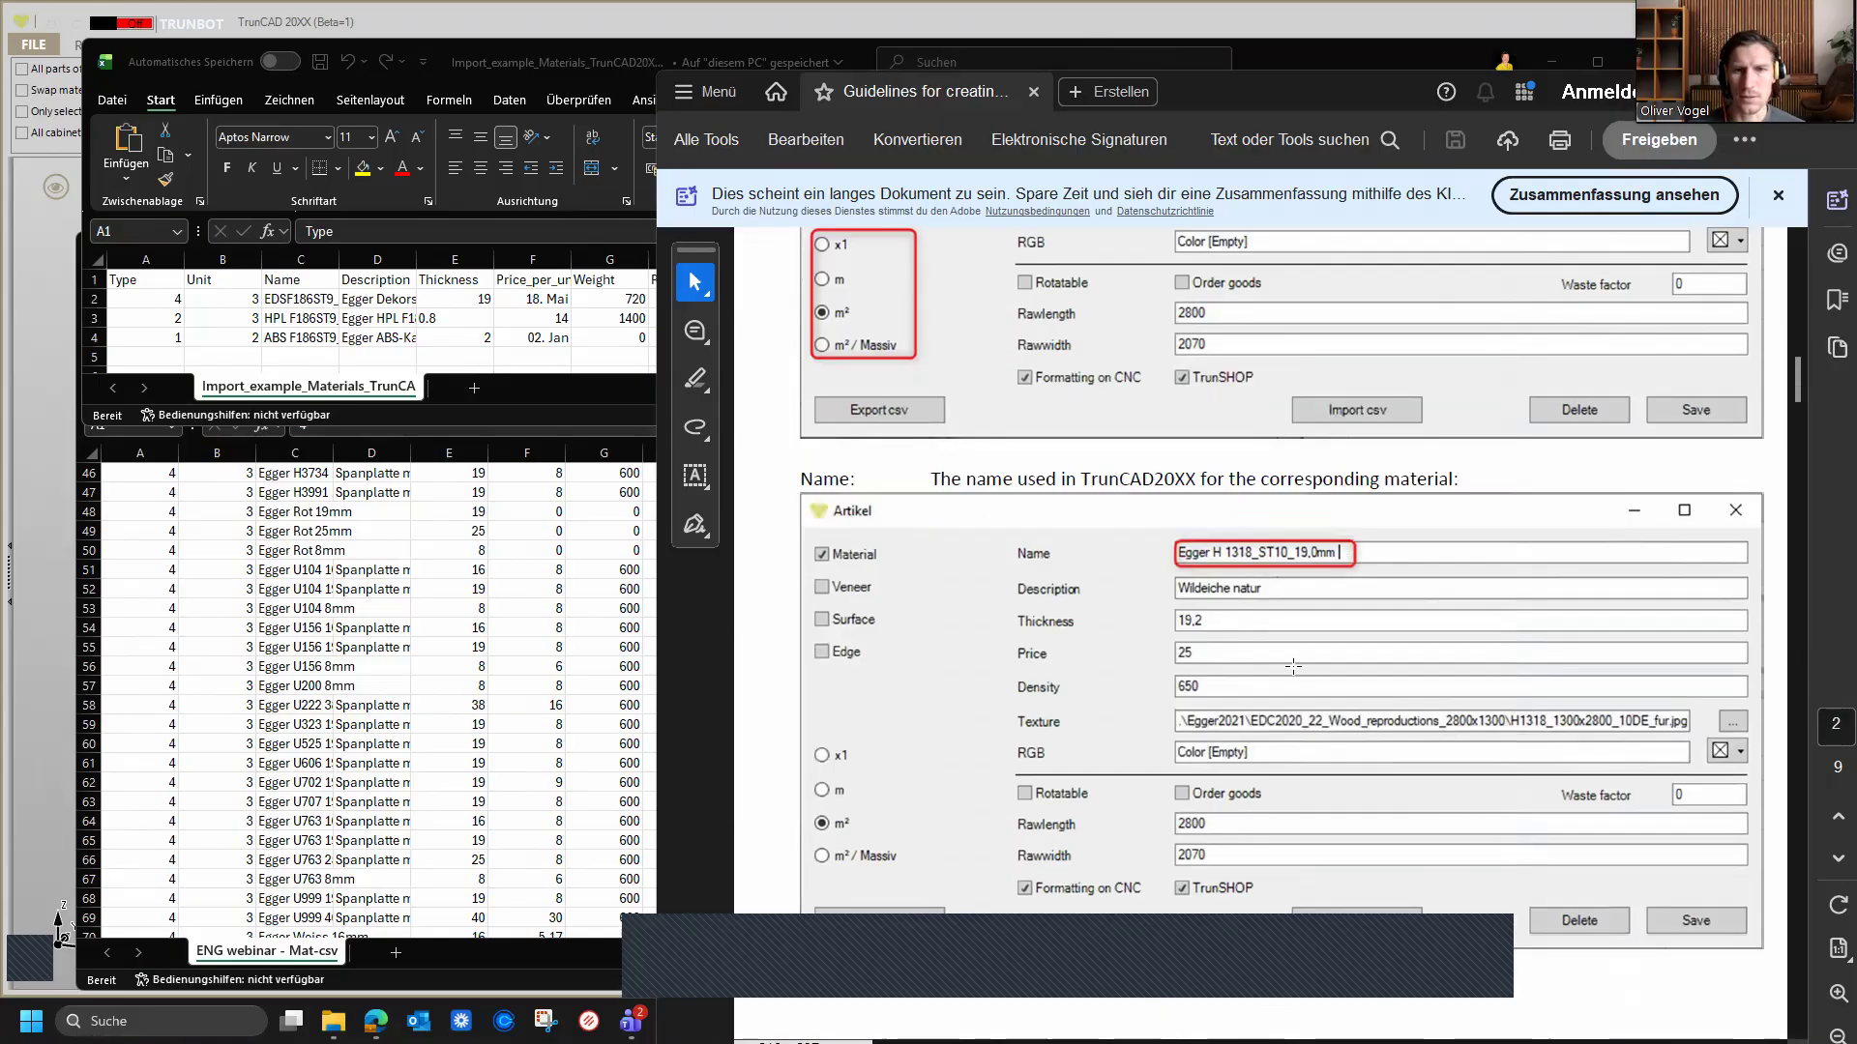
scroll(1367, 685, "down", 6)
scroll(1367, 685, "down", 3)
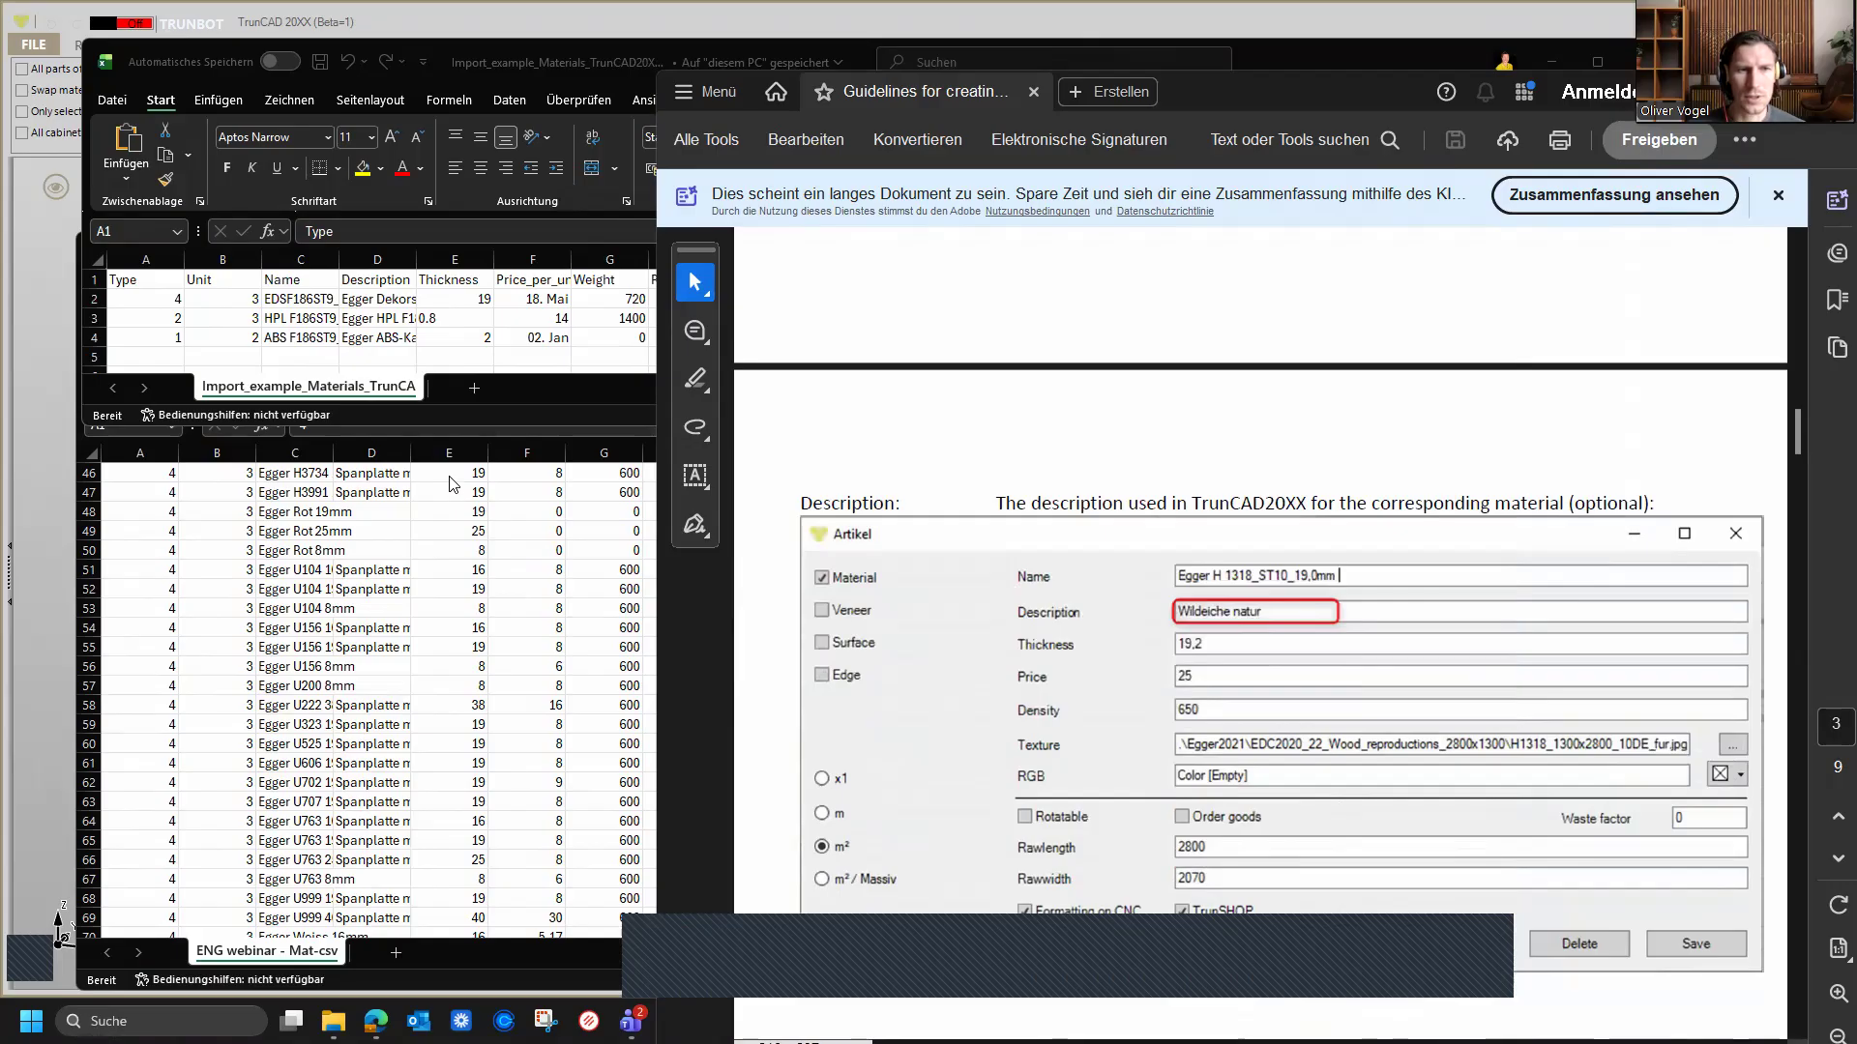
Step: Compare the example file's column headers from Thickness to Raw_width with the guideline's price-per-unit explanation
left_click(453, 285)
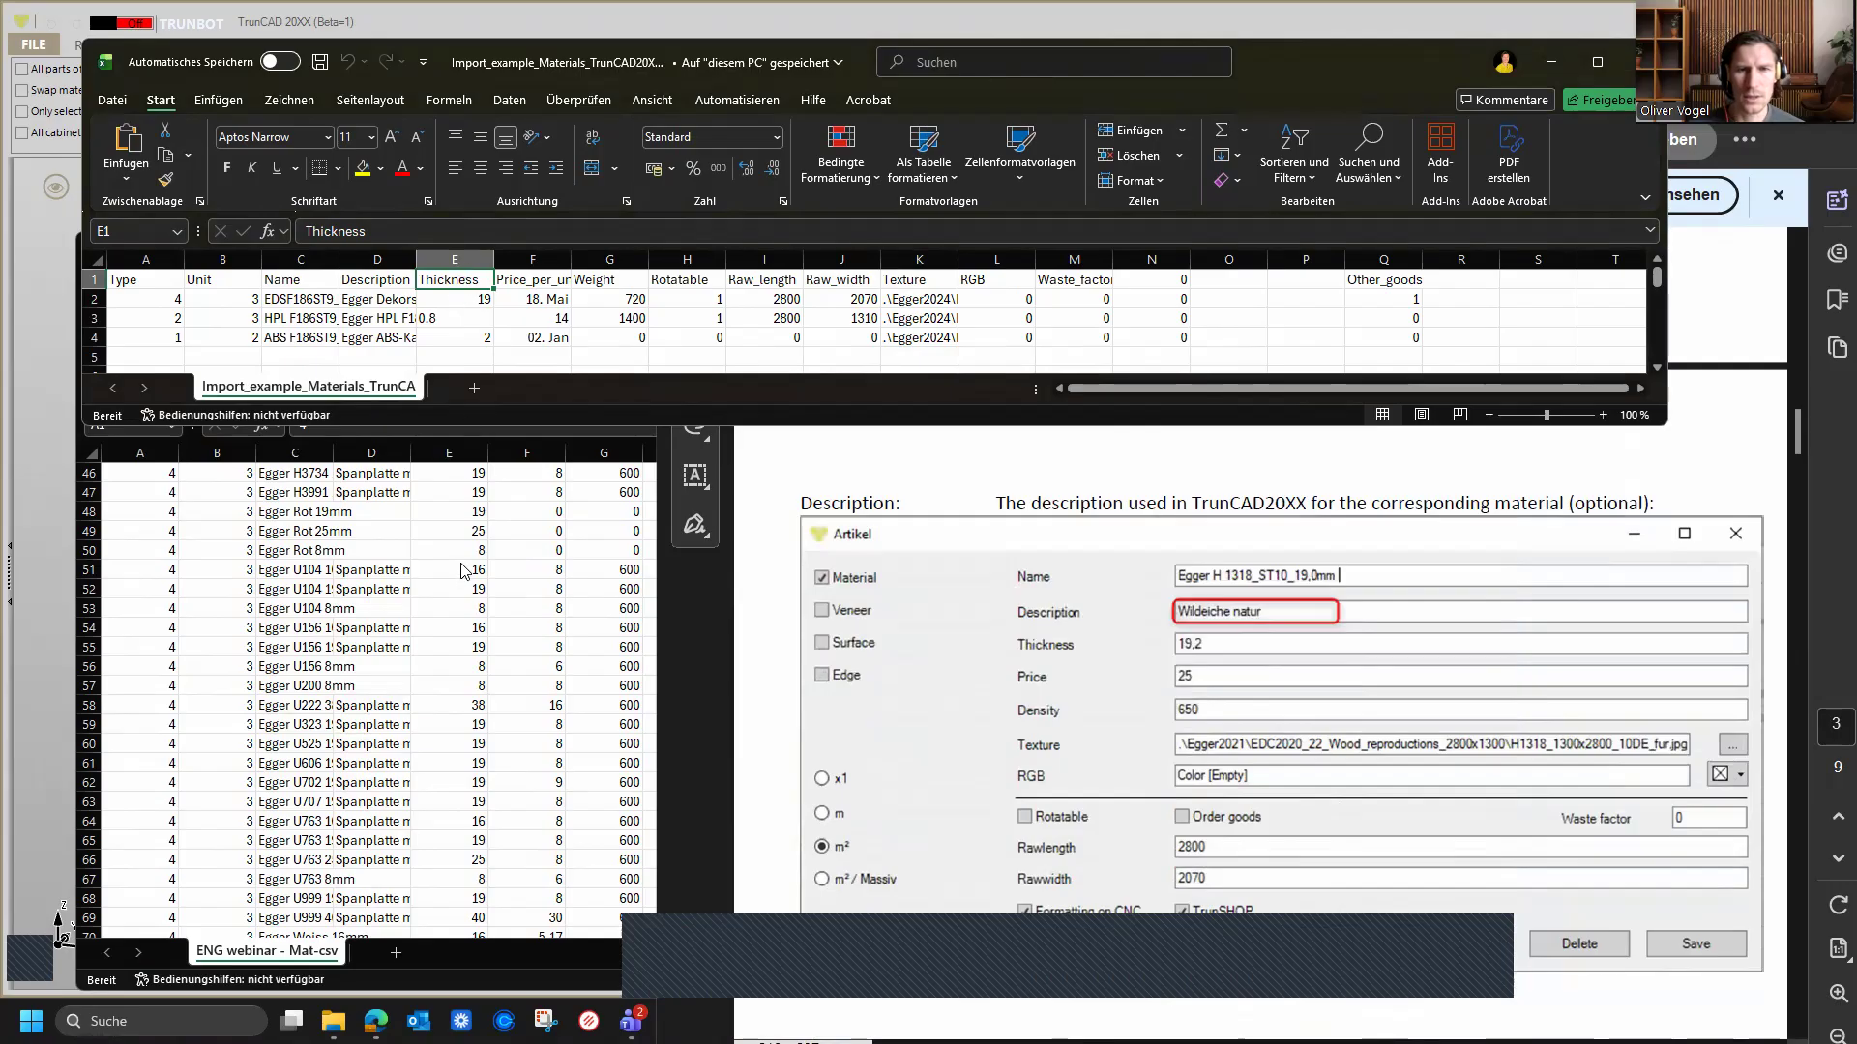
scroll(1311, 617, "down", 6)
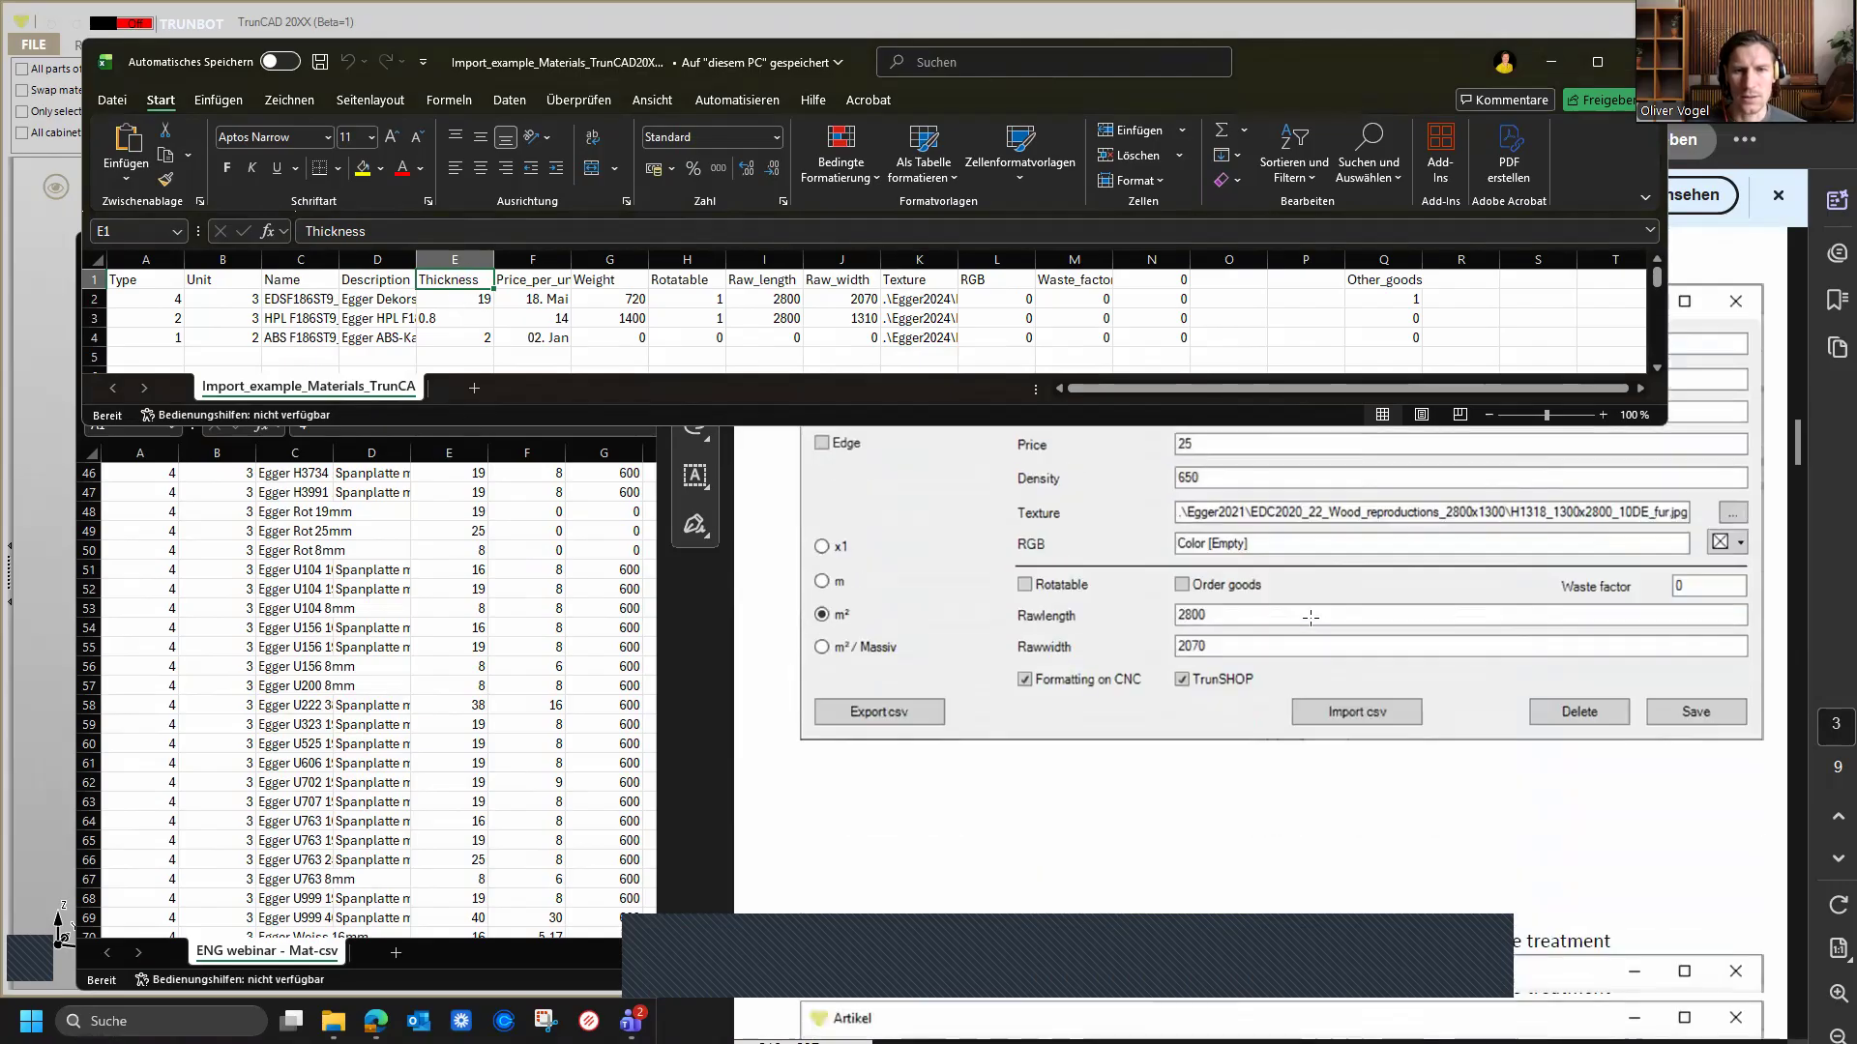
scroll(1309, 618, "down", 6)
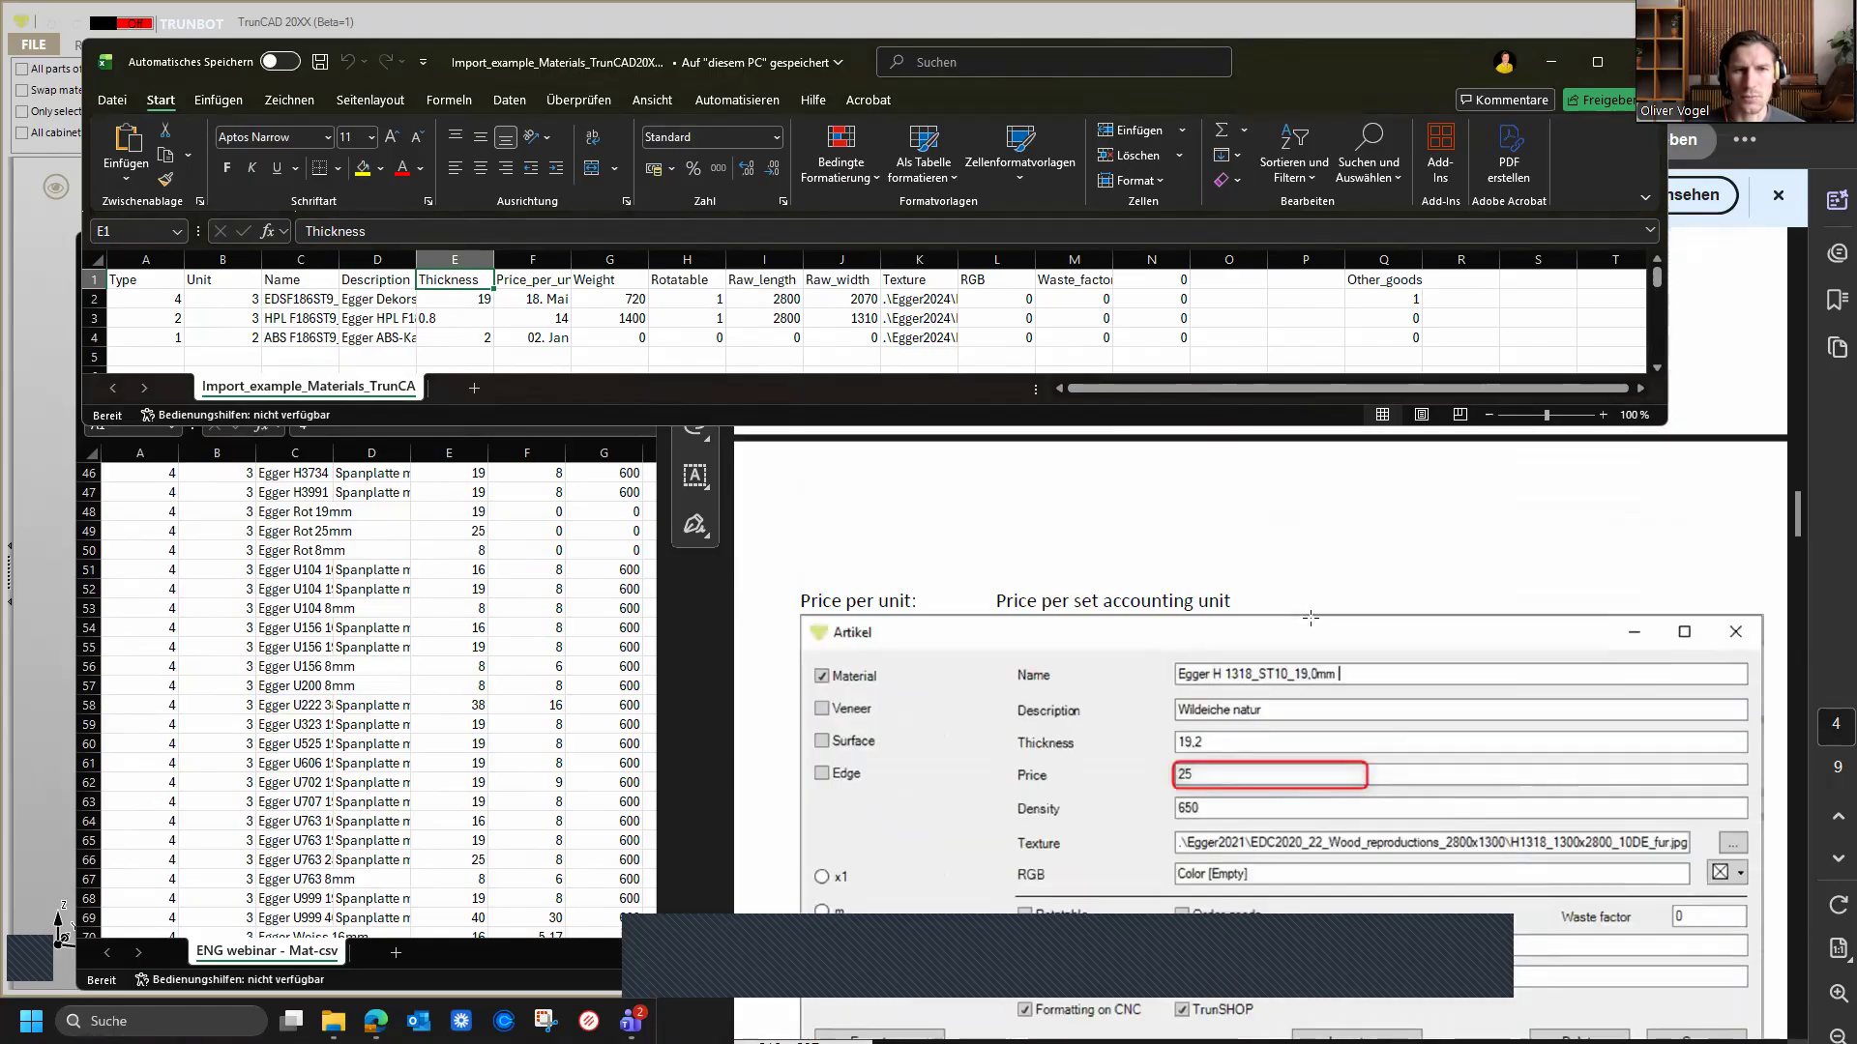
left_click(546, 582)
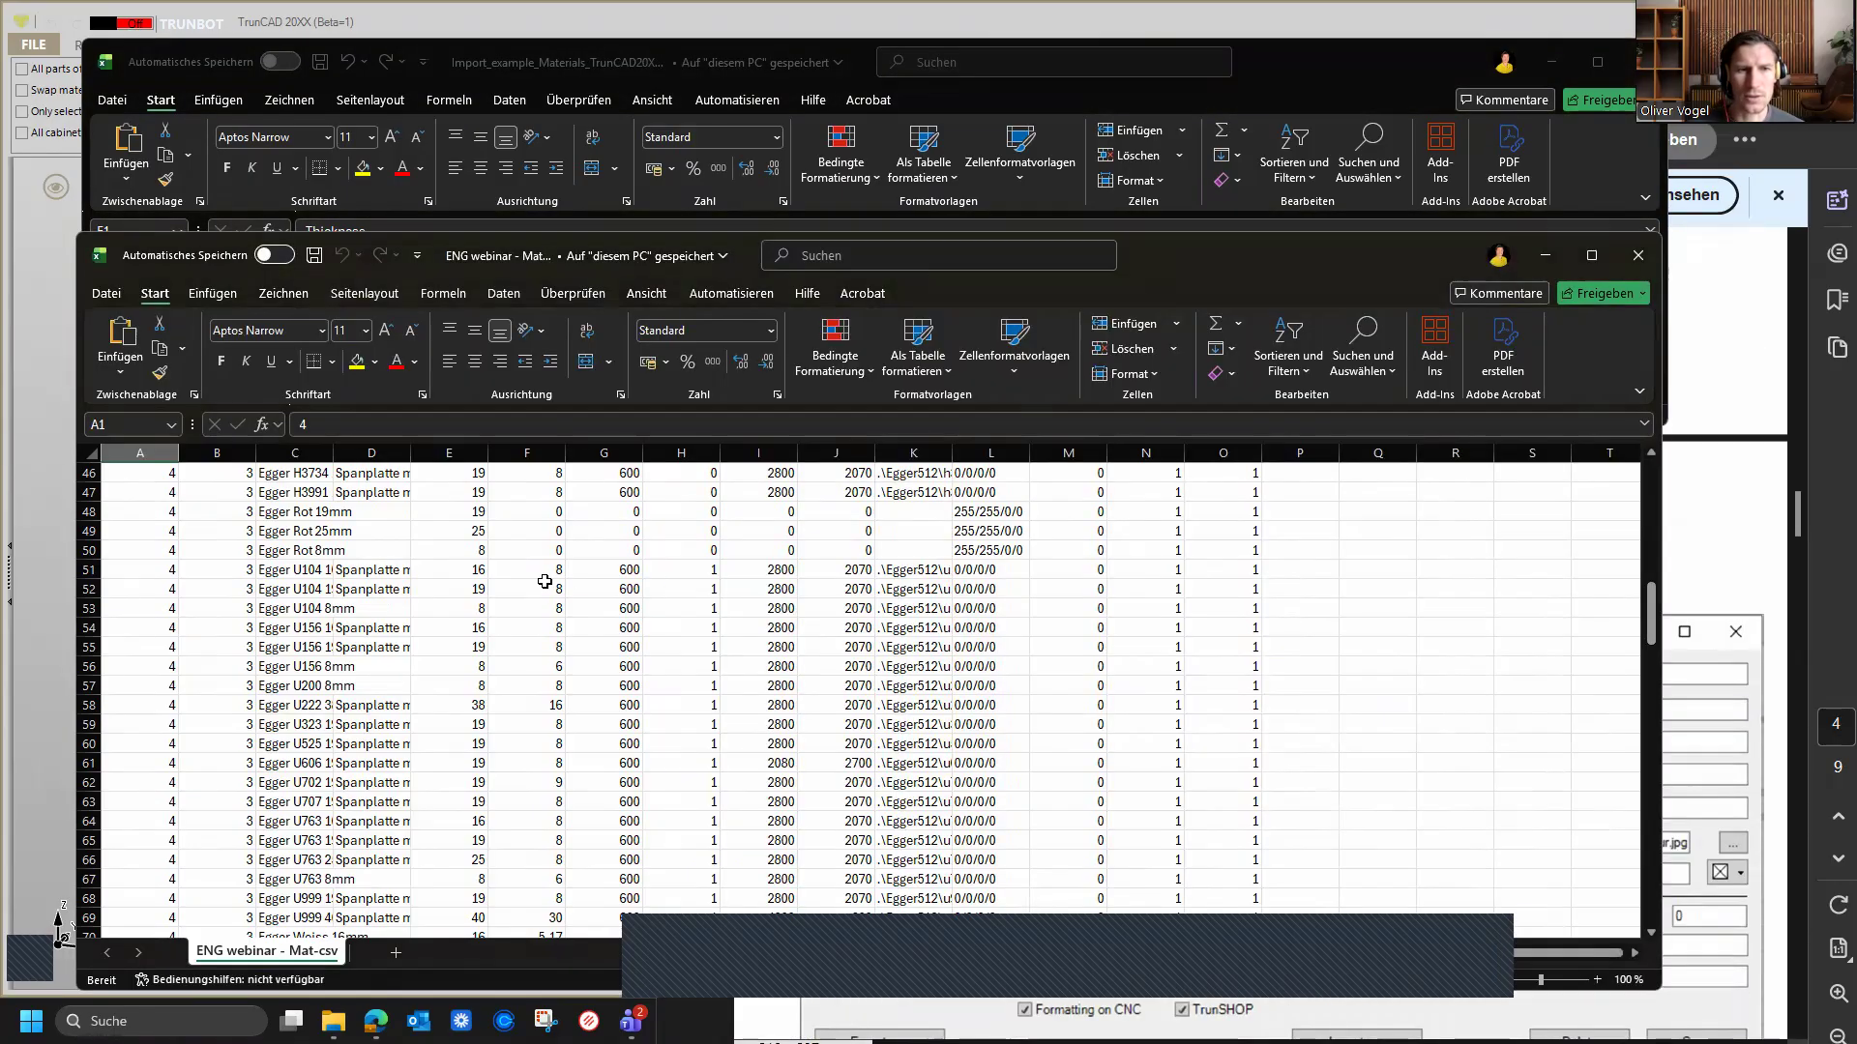
left_click(546, 588)
left_click(707, 66)
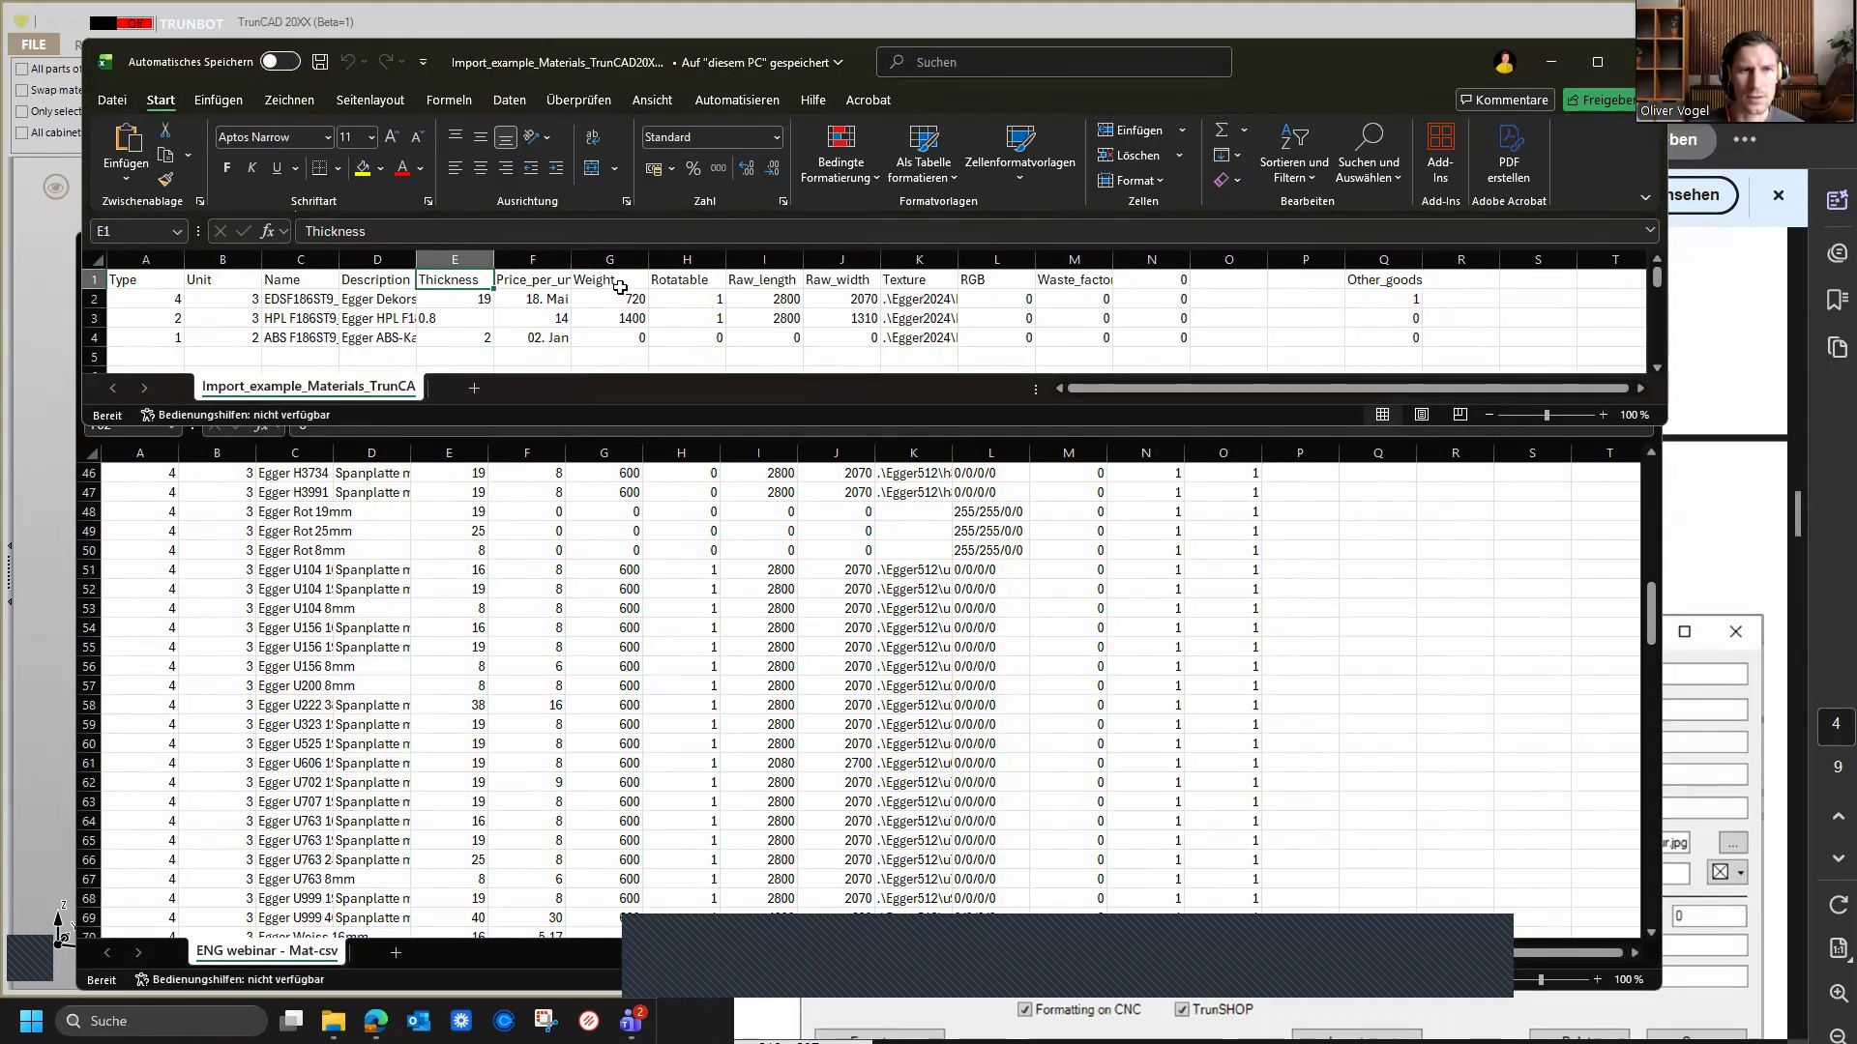
left_click(620, 287)
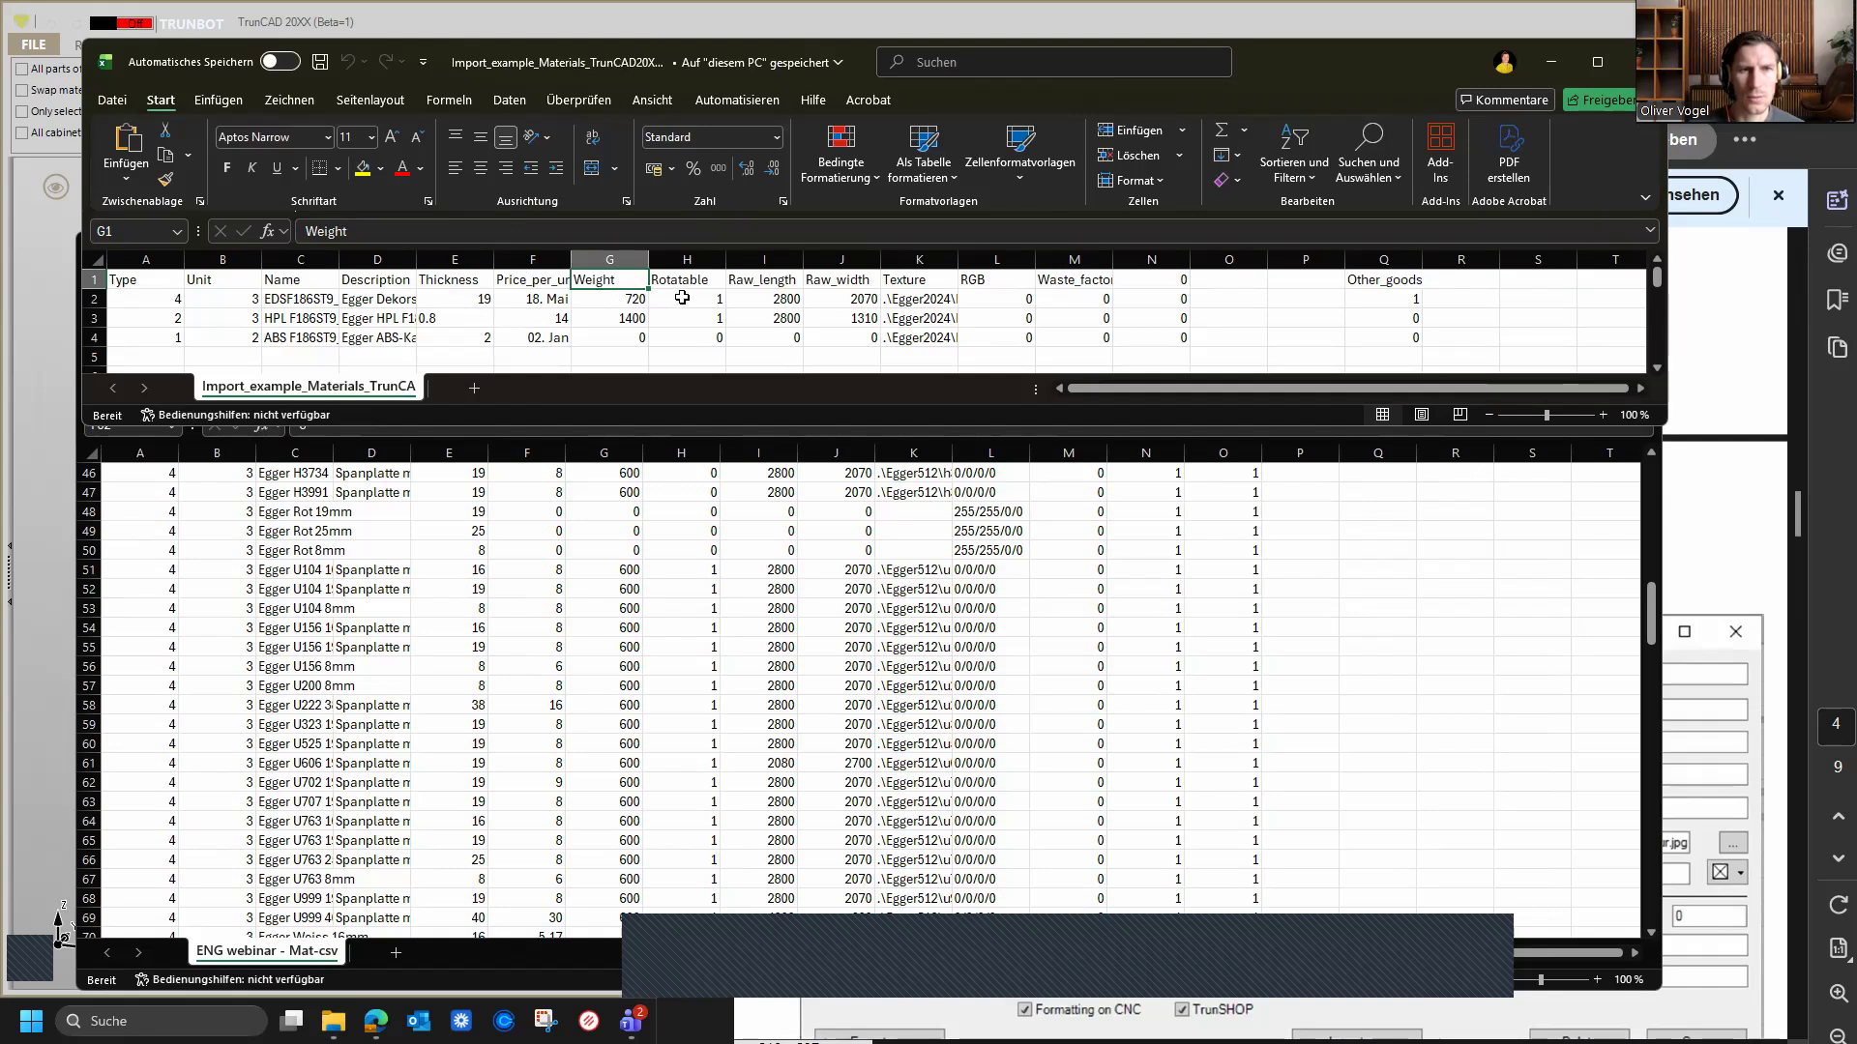
left_click(681, 280)
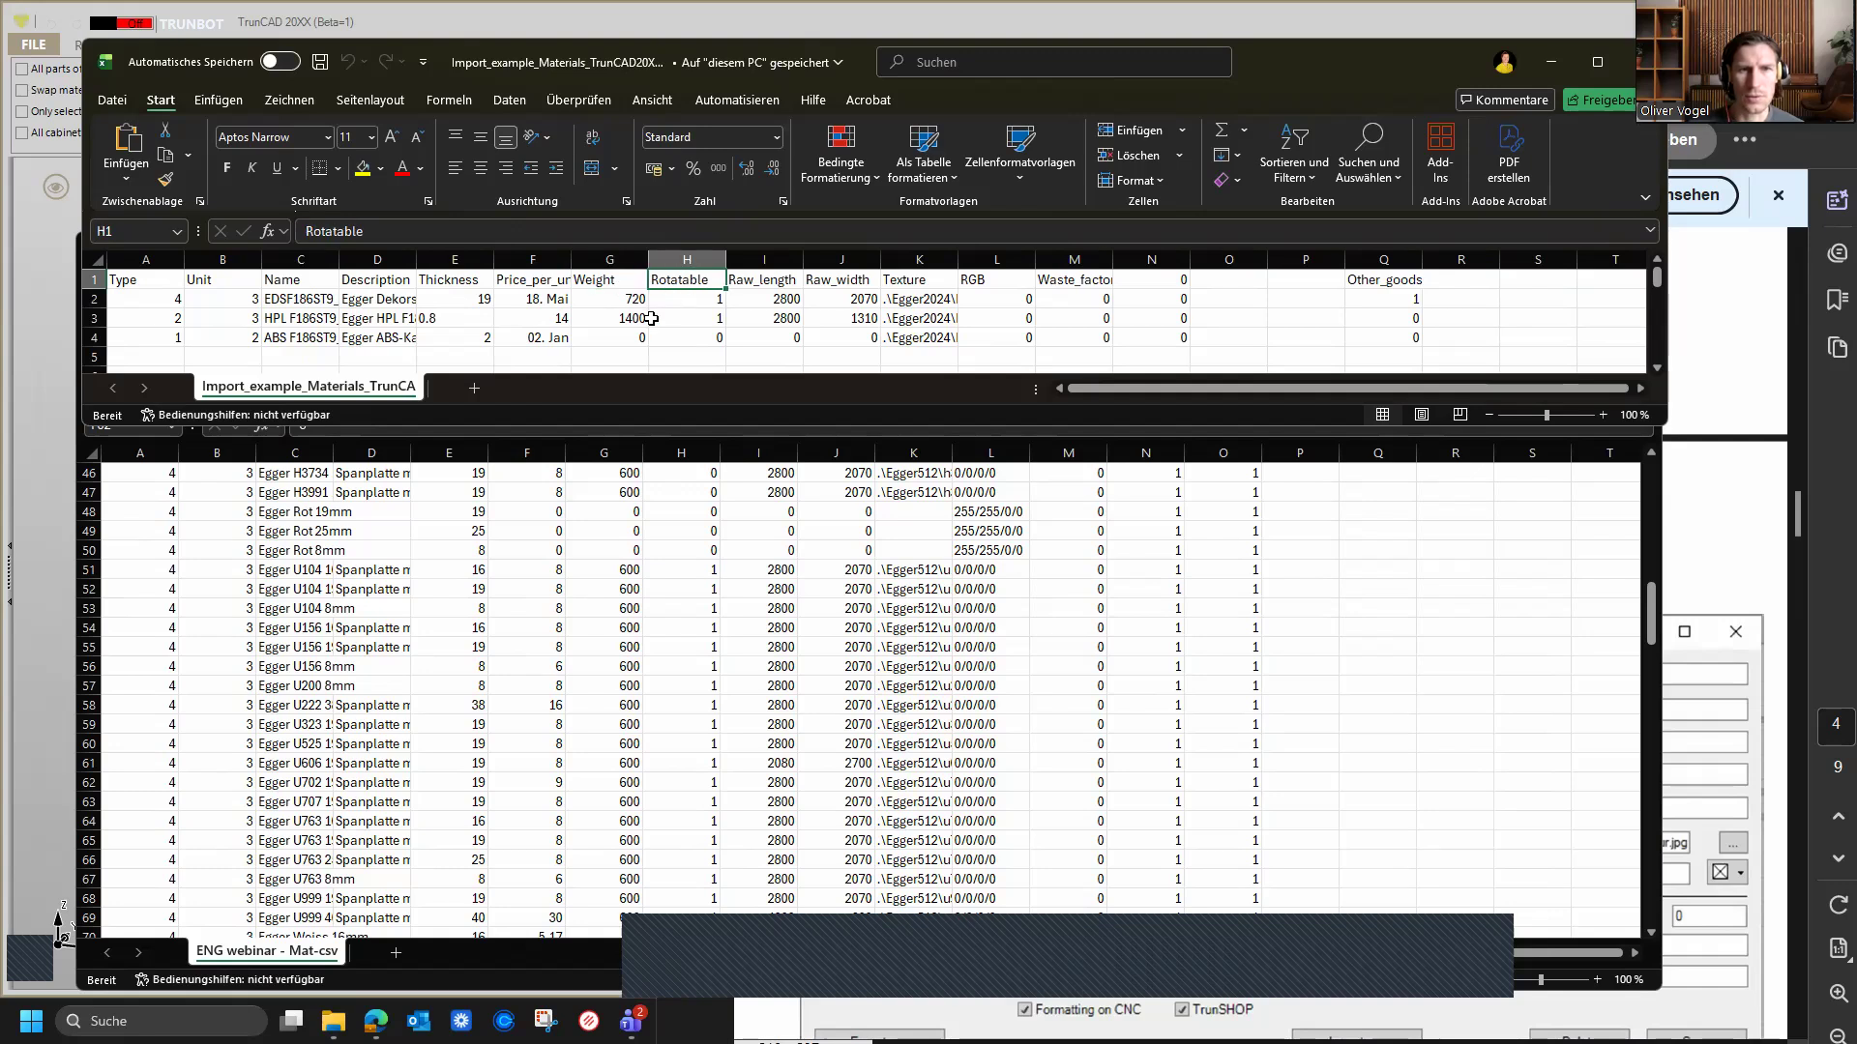
left_click(752, 280)
left_click(823, 283)
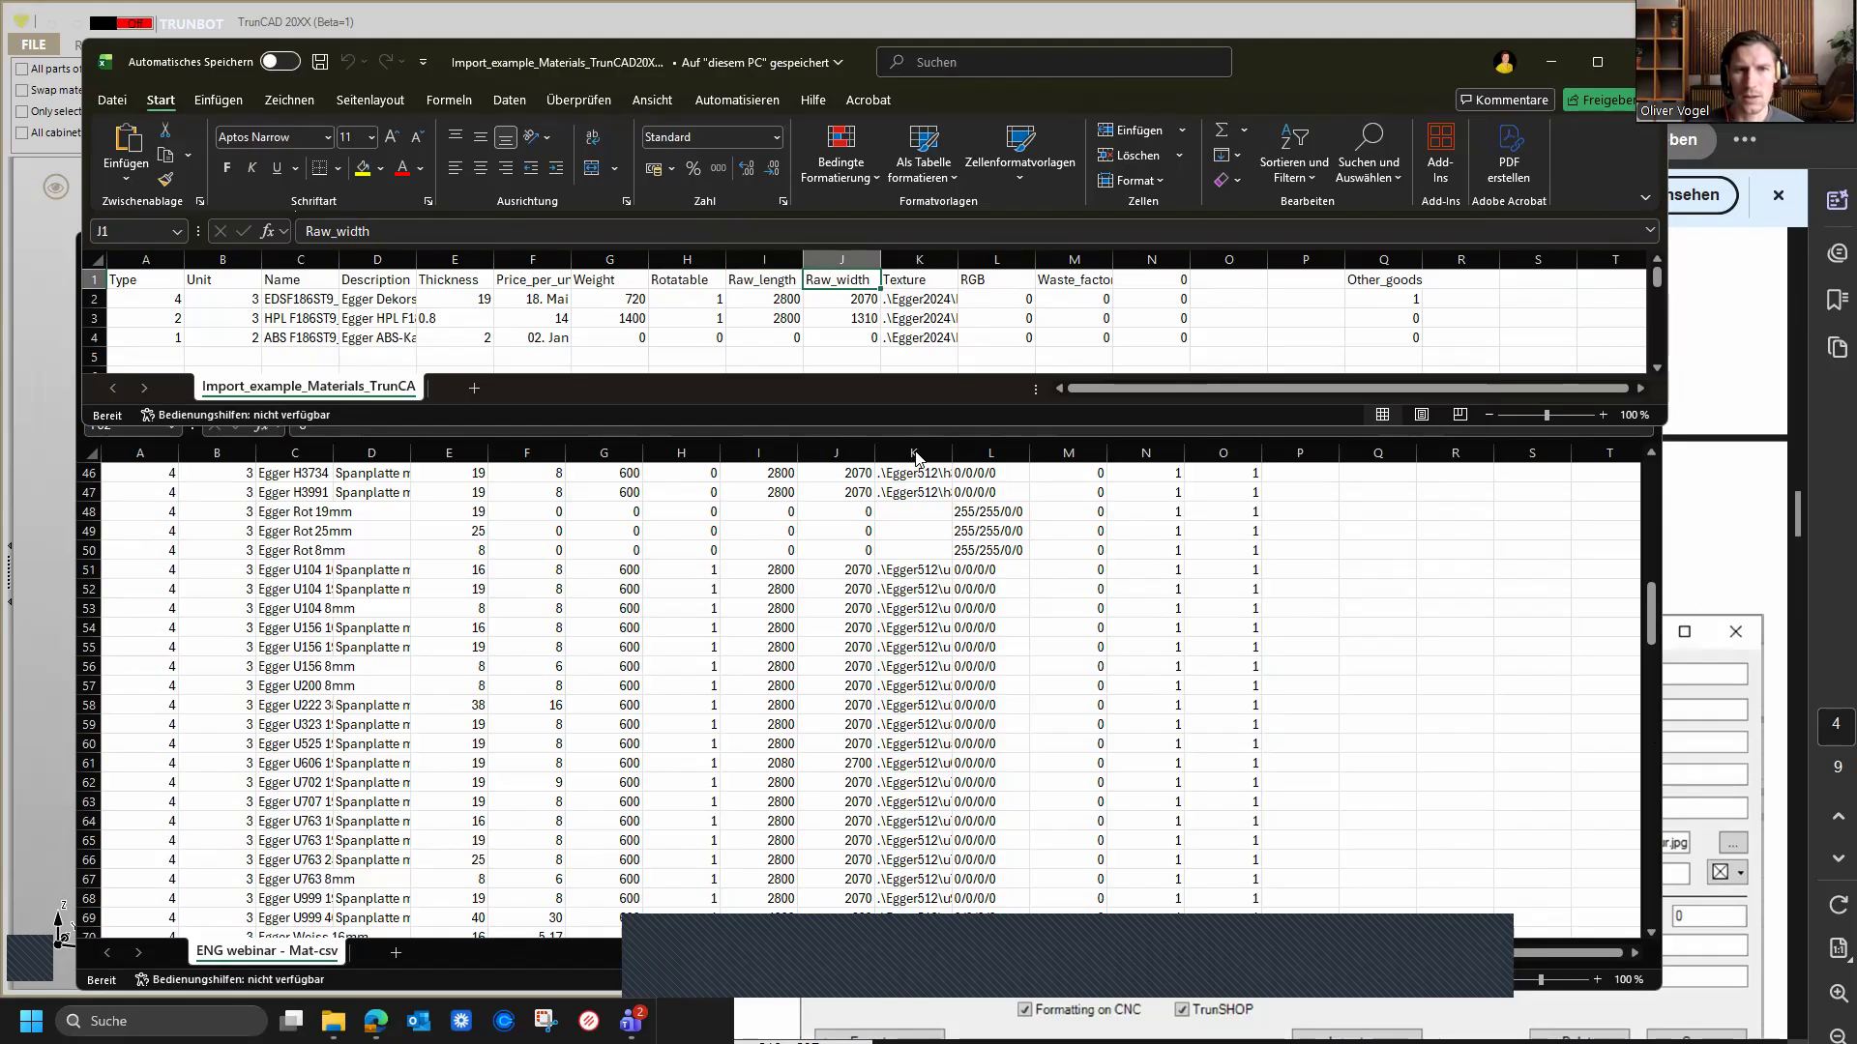
Step: Widen the texture column K in the exported spreadsheet so the full texture paths show
left_click(954, 455)
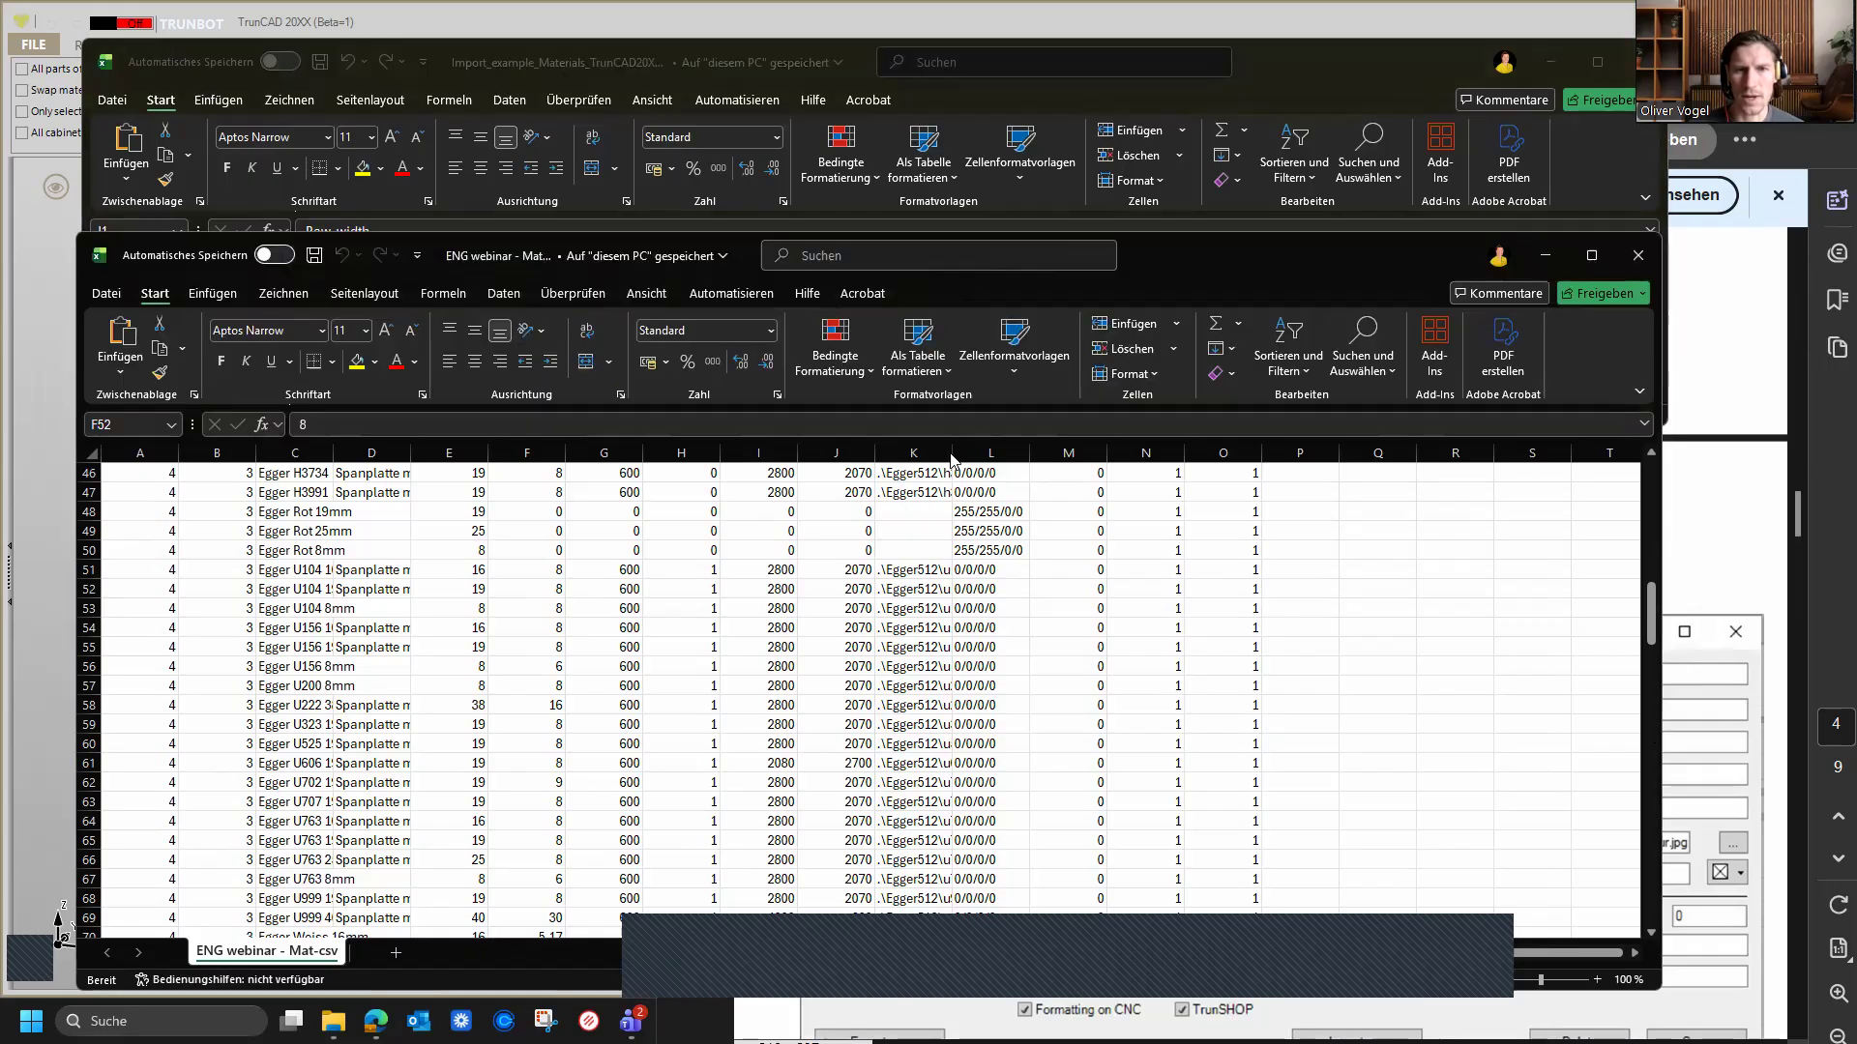
left_click_drag(954, 454, 1289, 455)
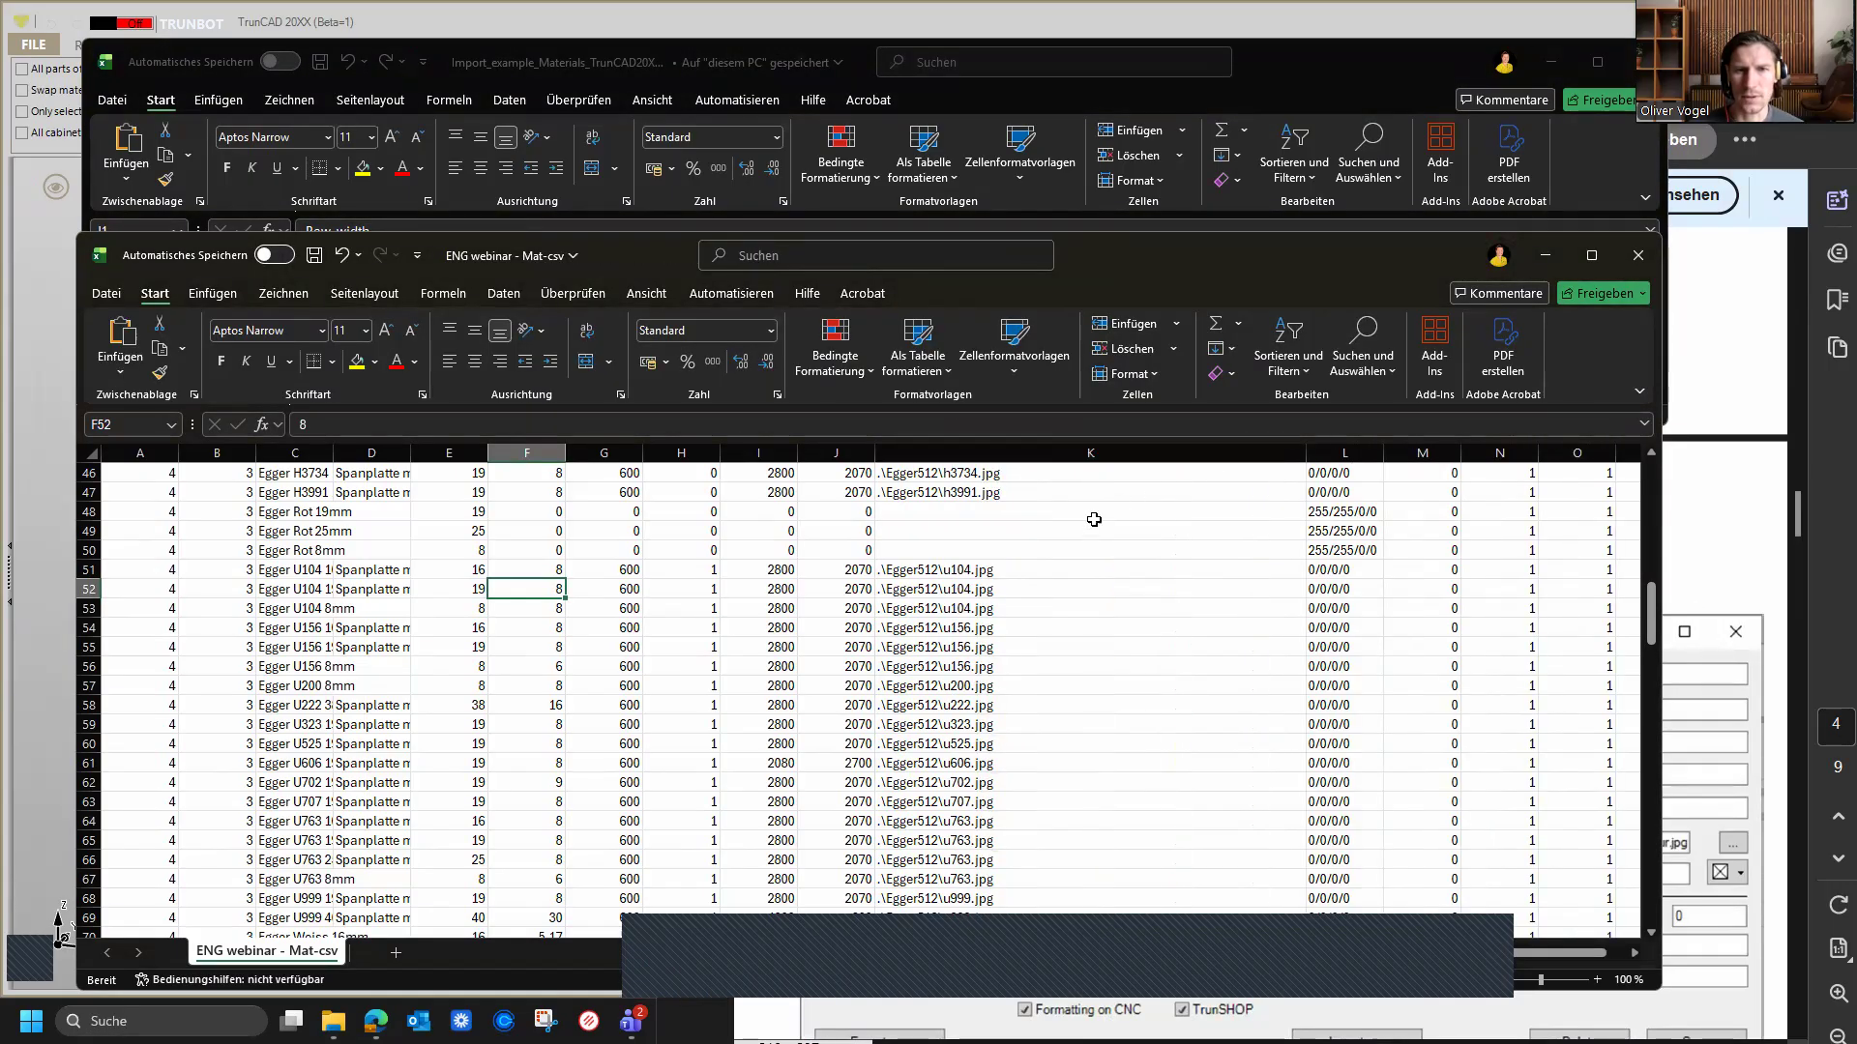
Step: Scroll through the exported spreadsheet's rows, reviewing texture paths, units and values of each material type
scroll(1065, 614, "down", 4)
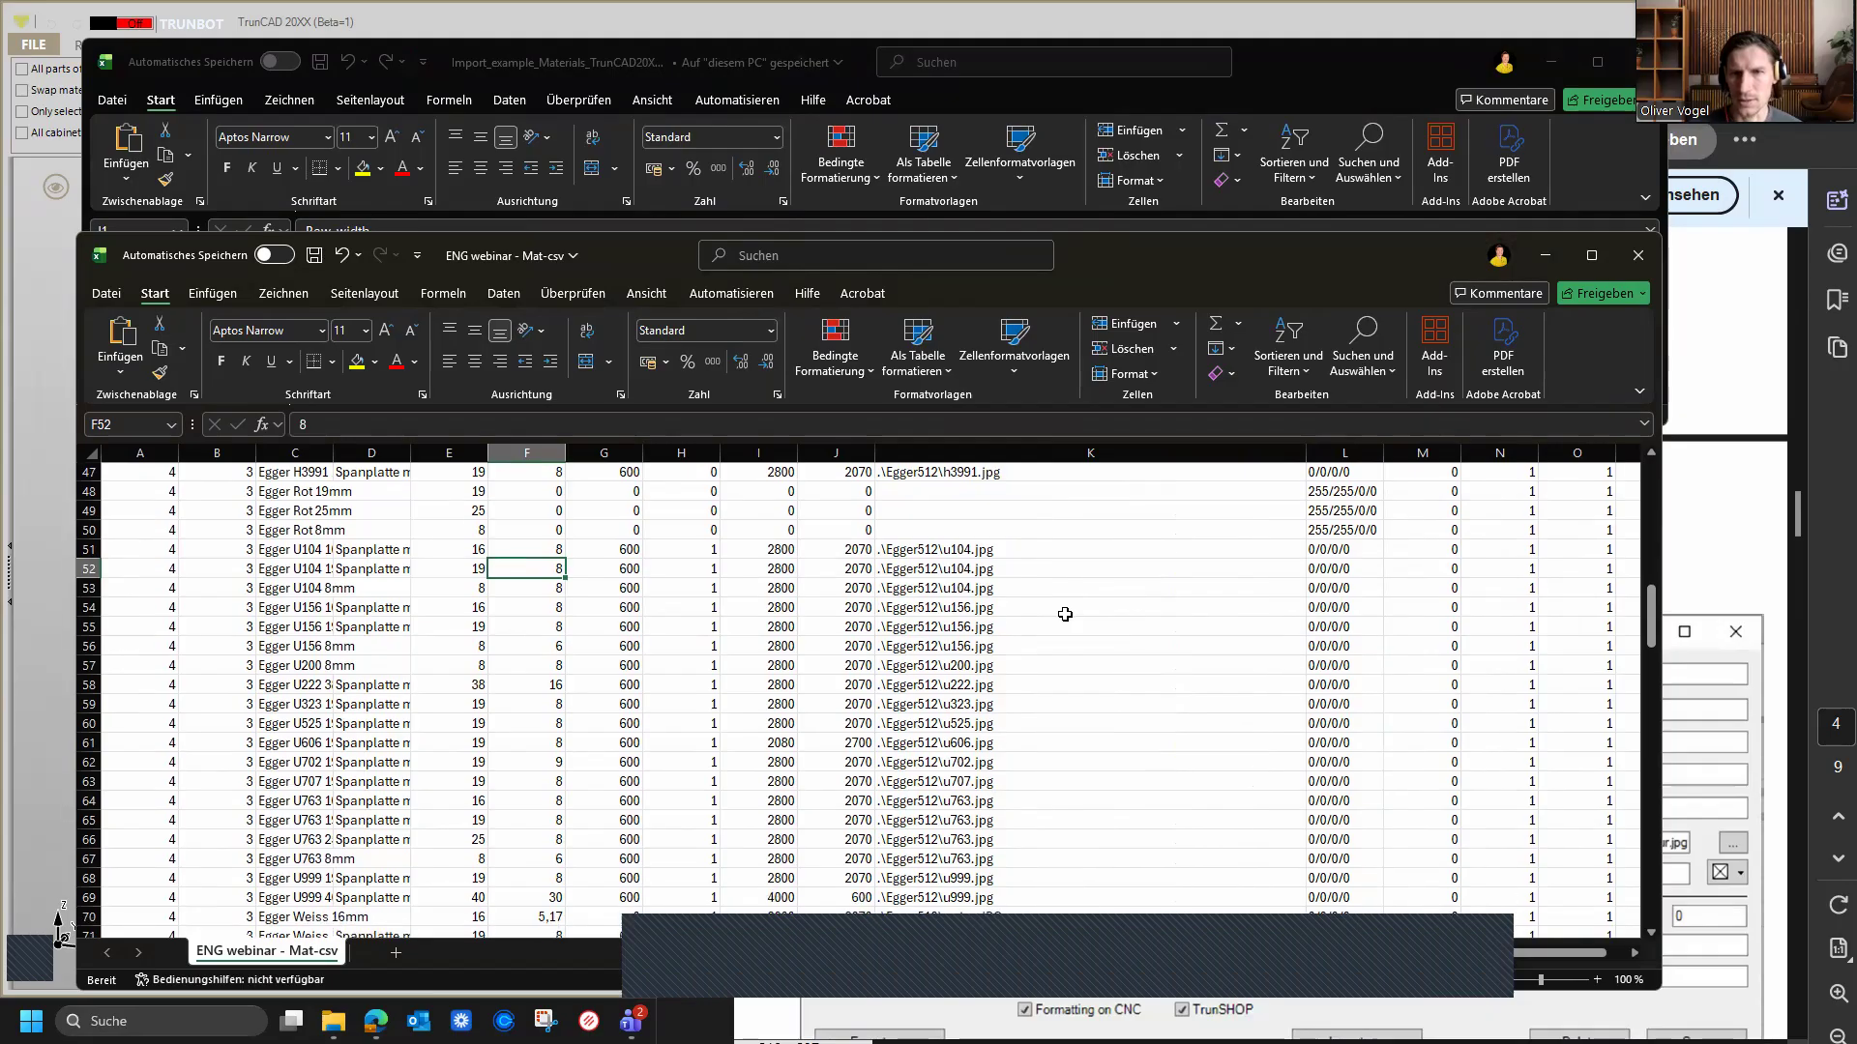
scroll(1067, 611, "up", 6)
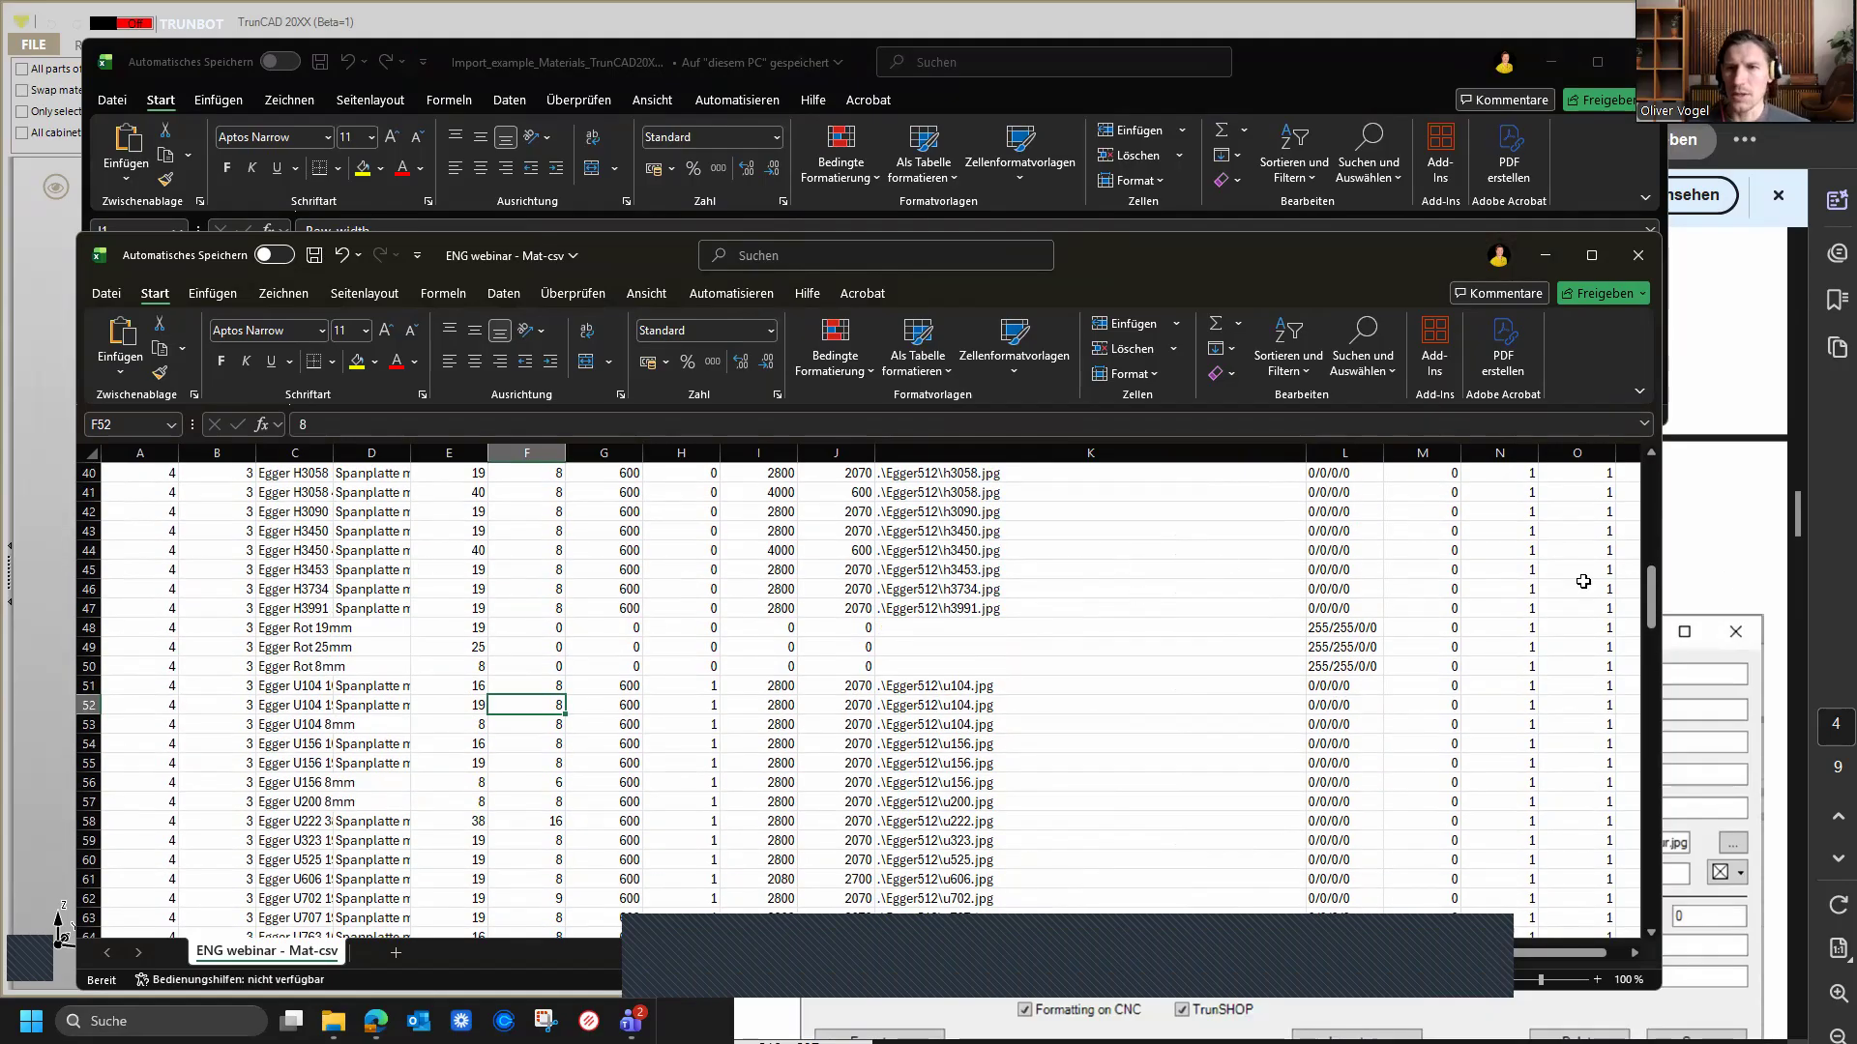
scroll(651, 614, "up", 13)
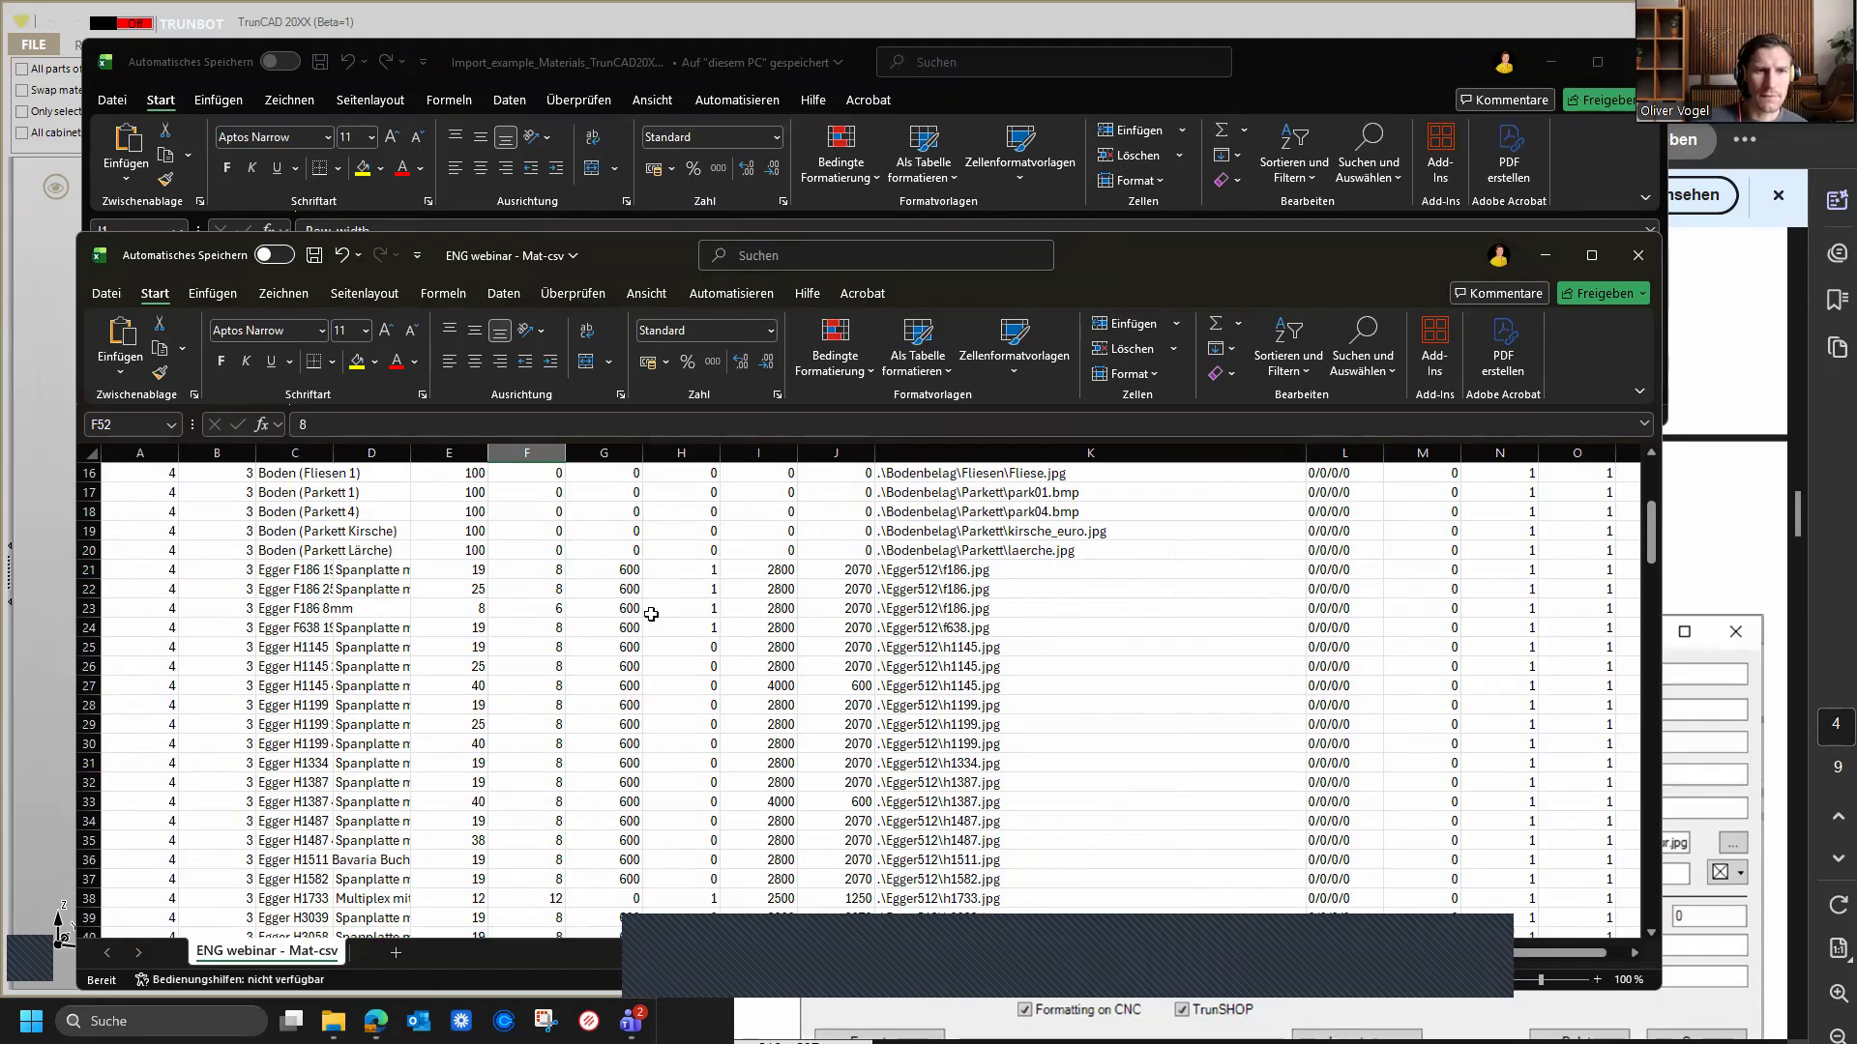
scroll(570, 589, "down", 3)
scroll(569, 589, "down", 5)
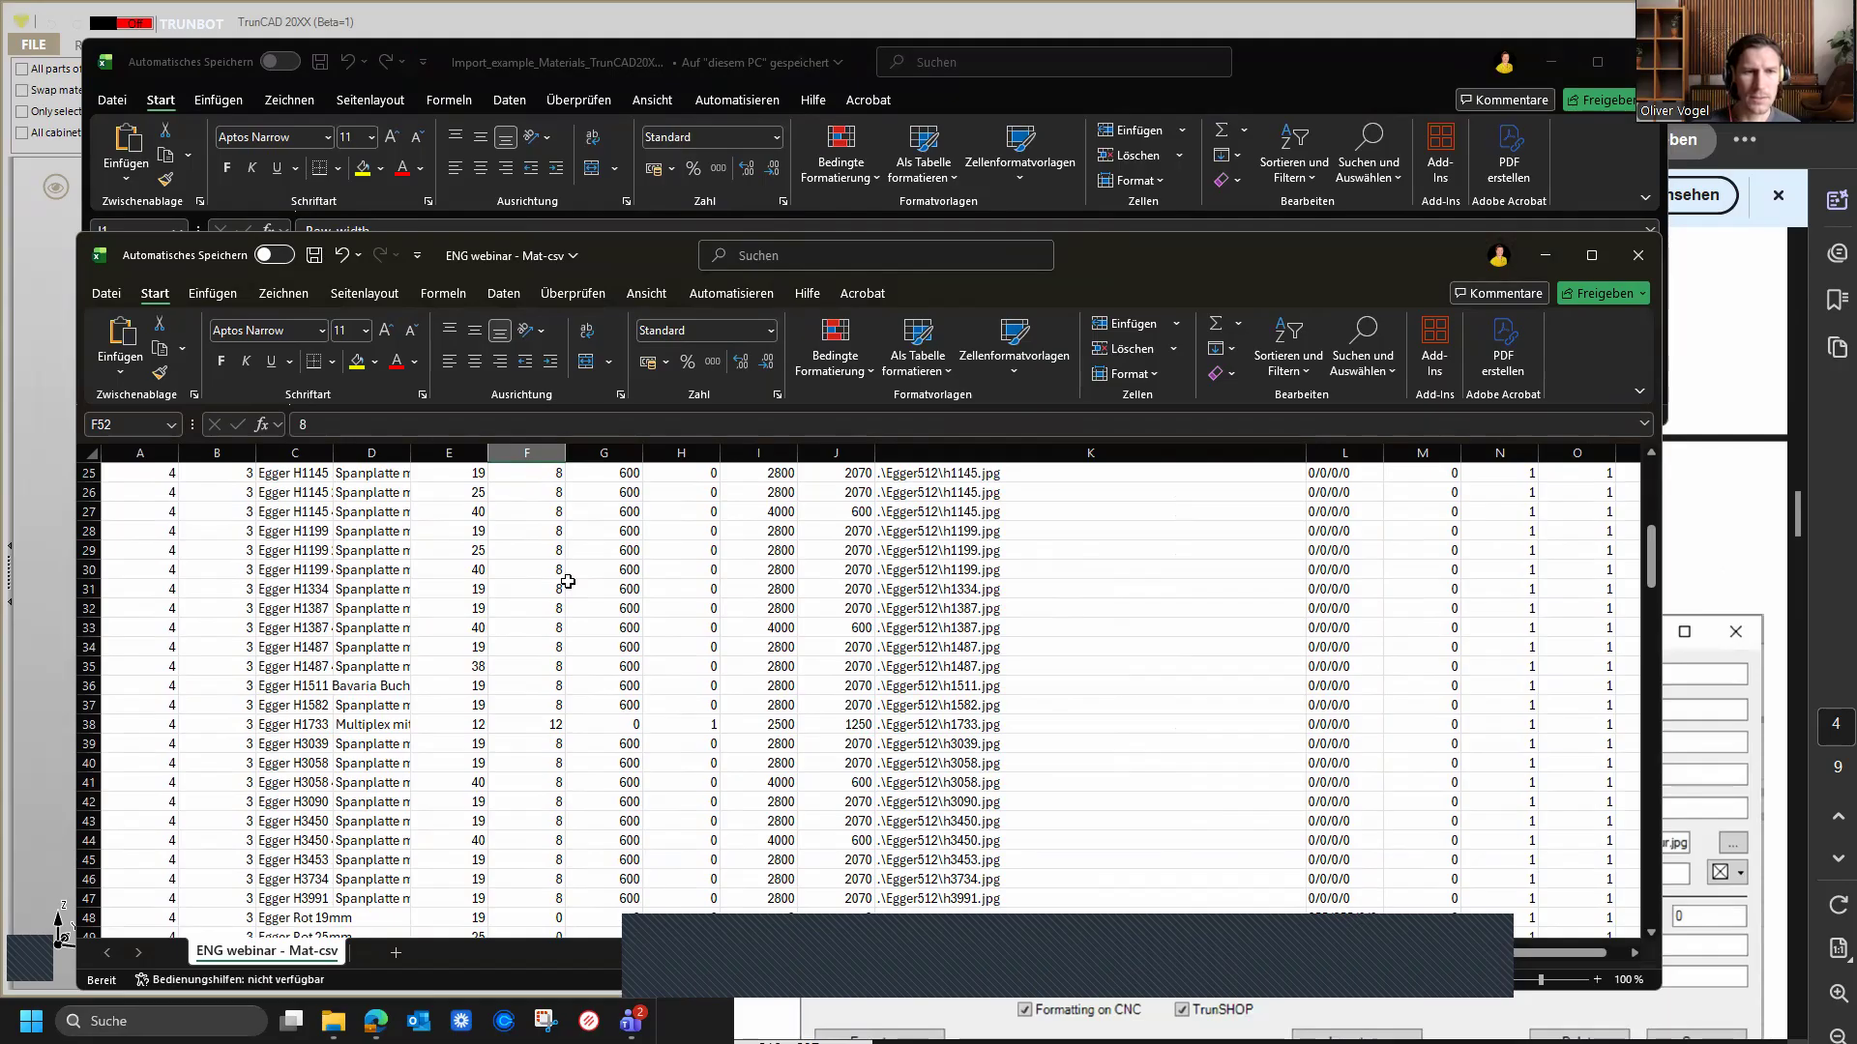
scroll(567, 581, "down", 2)
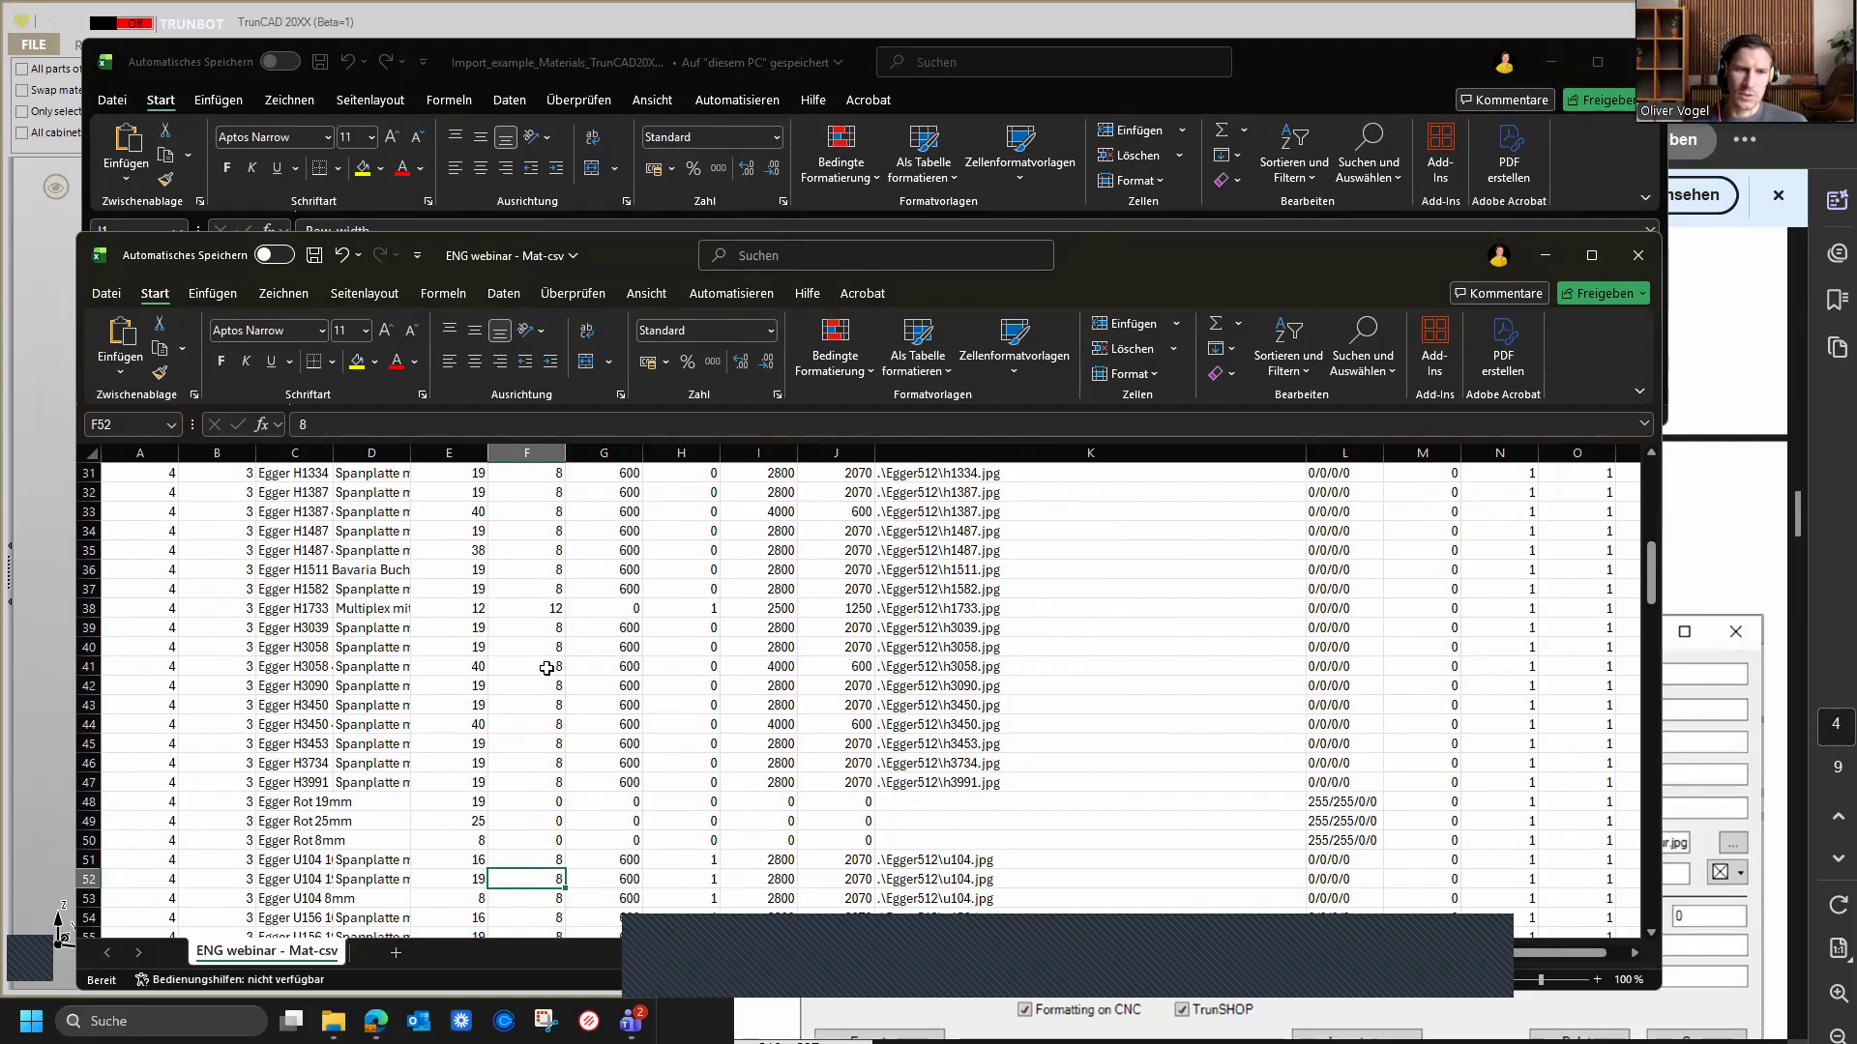
scroll(547, 668, "down", 4)
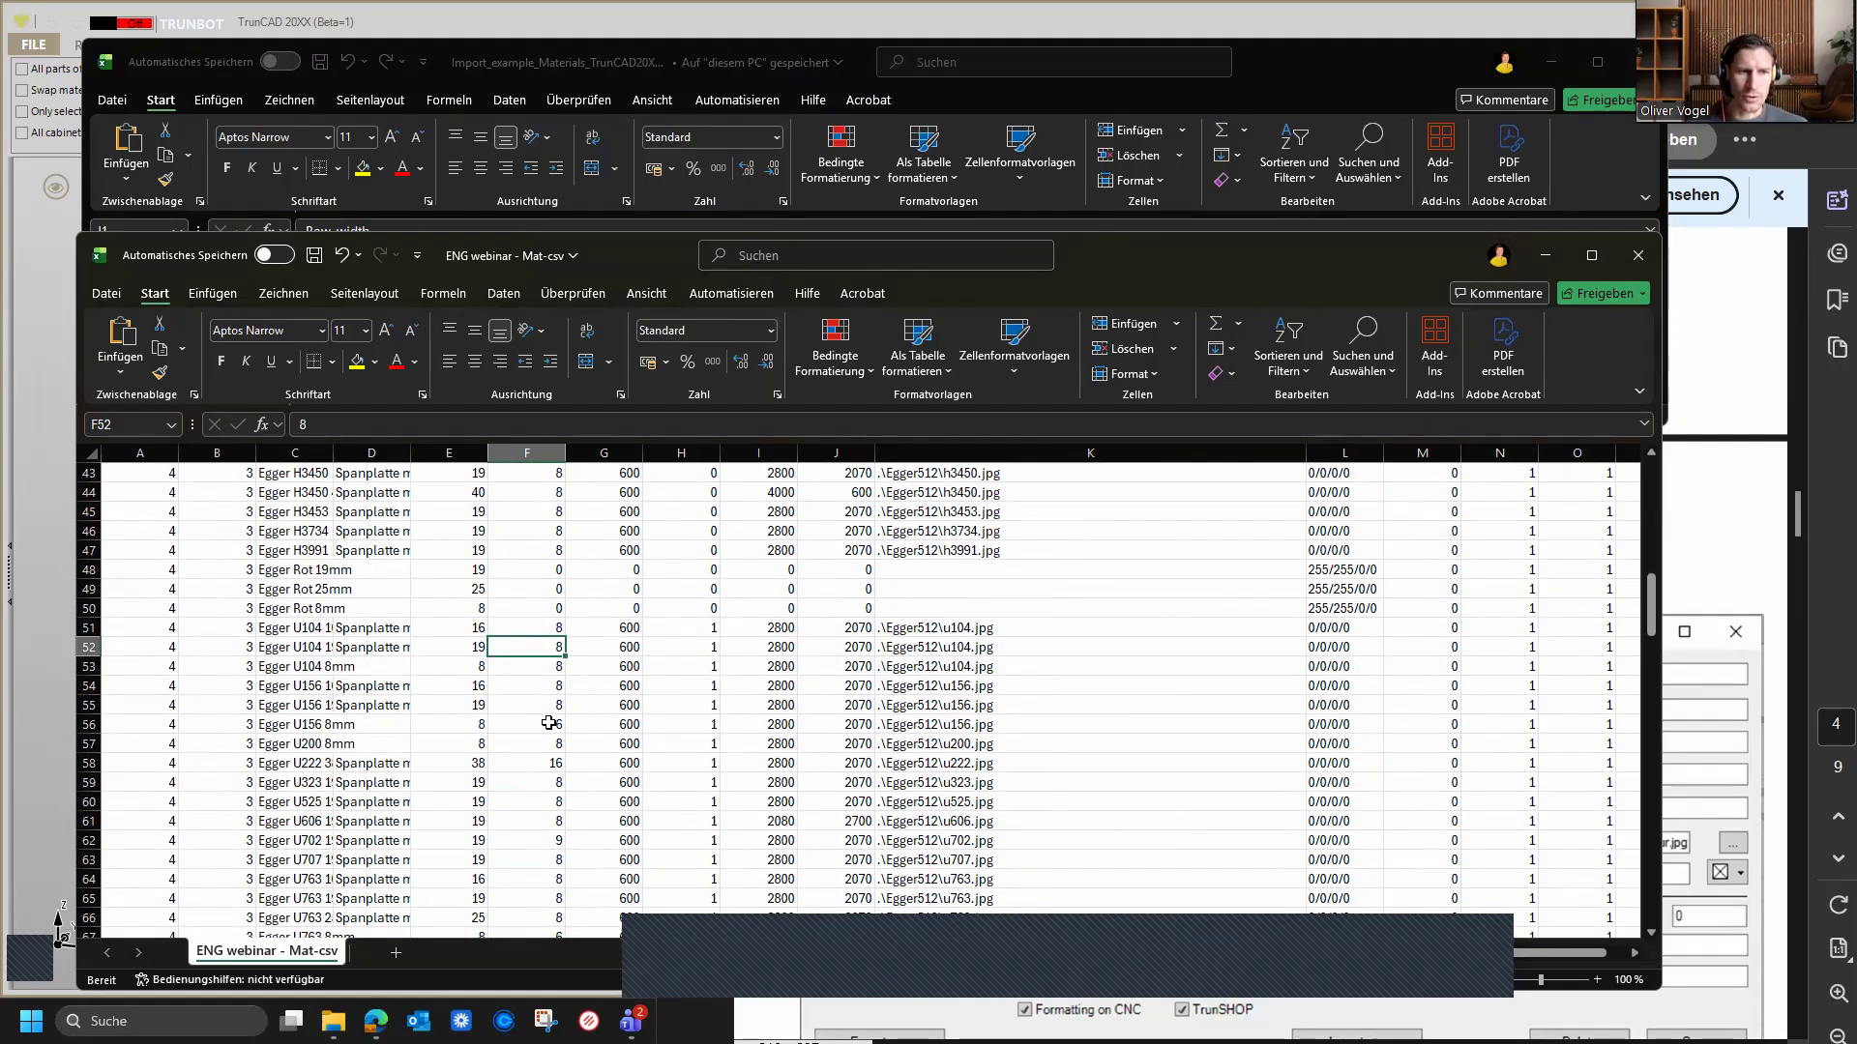
scroll(549, 715, "down", 1)
scroll(548, 723, "down", 13)
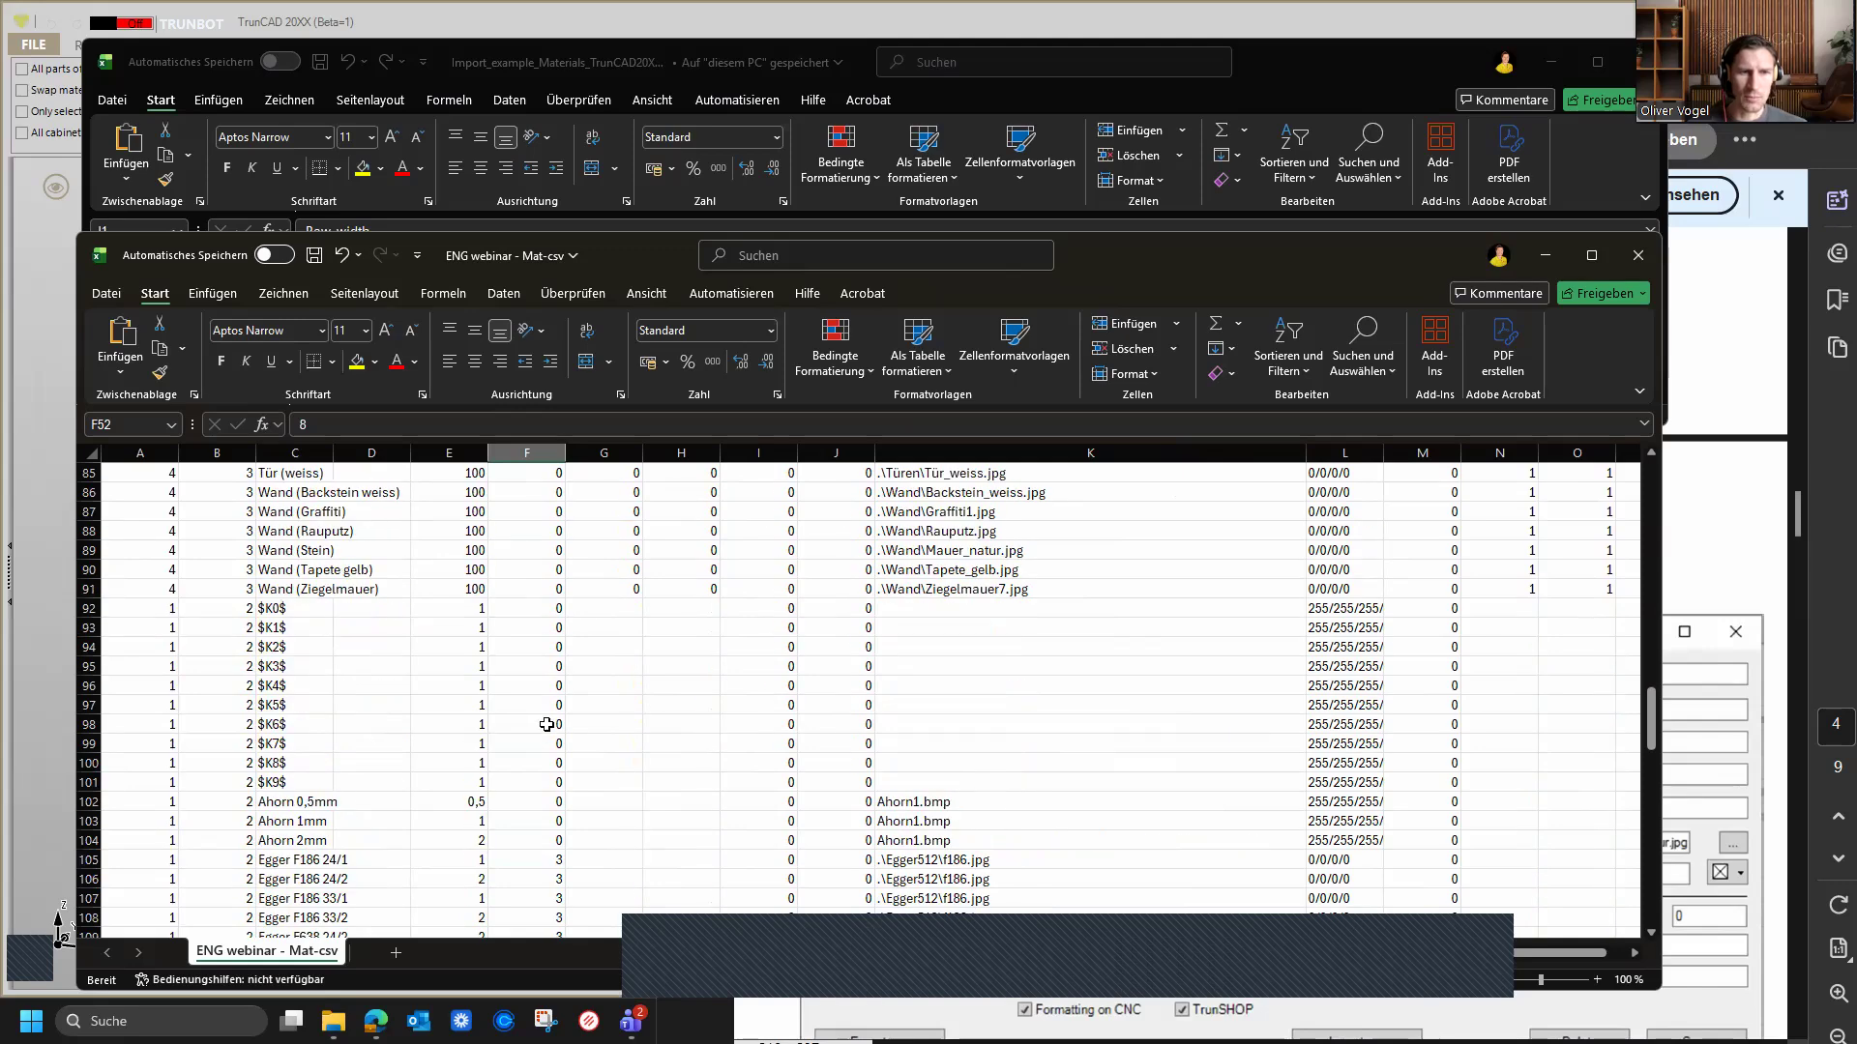
scroll(547, 725, "down", 2)
scroll(548, 710, "up", 16)
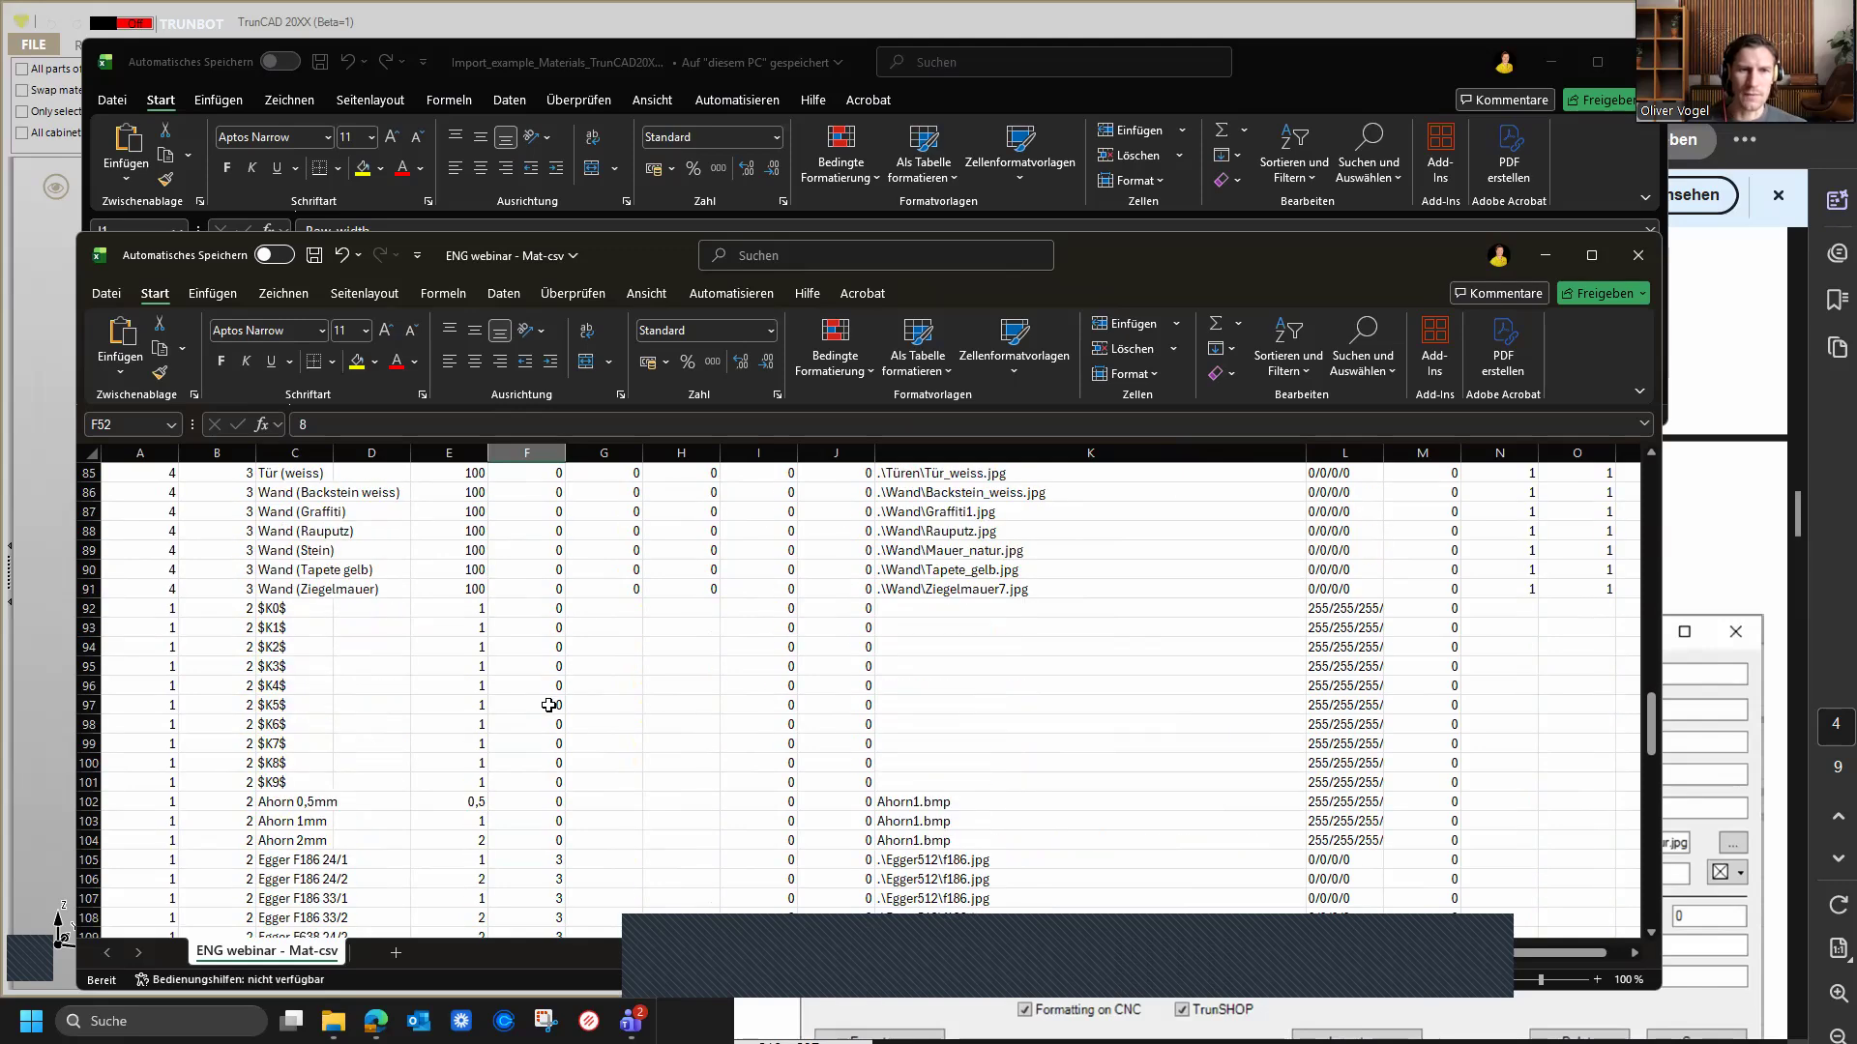
scroll(548, 705, "up", 14)
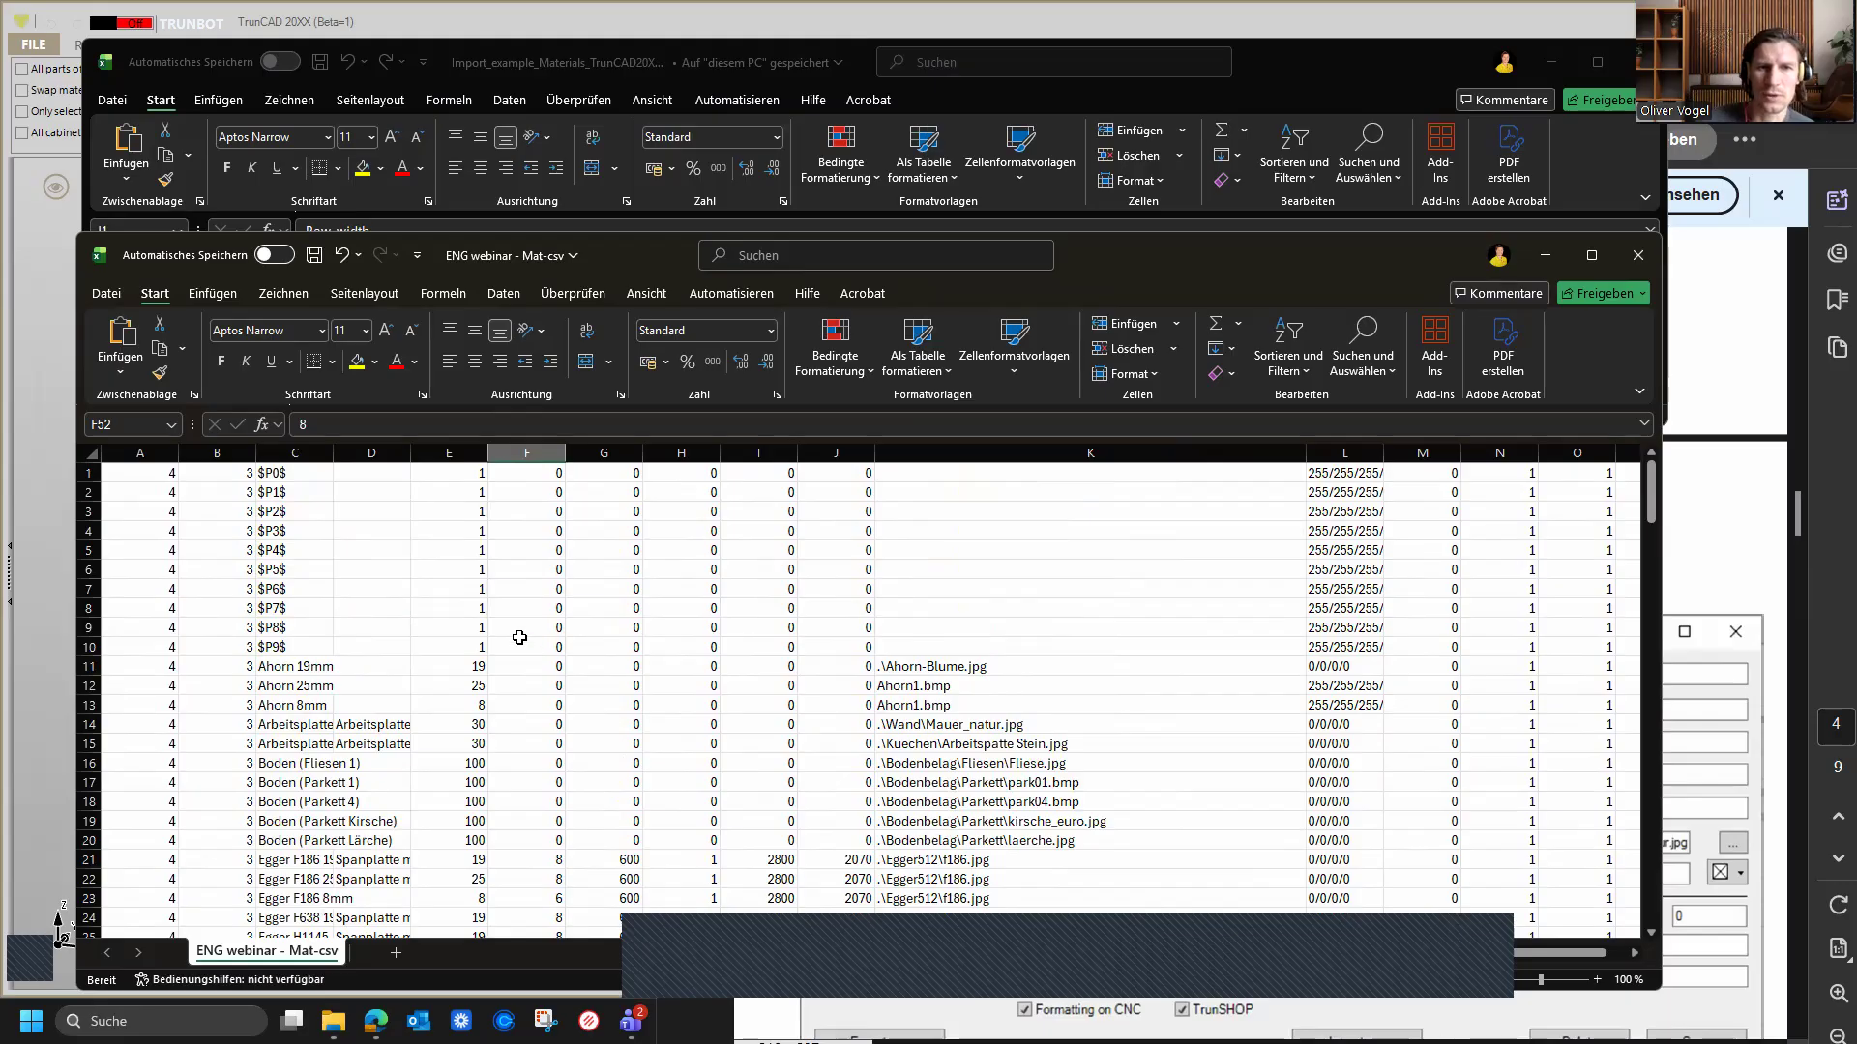
scroll(744, 609, "down", 1)
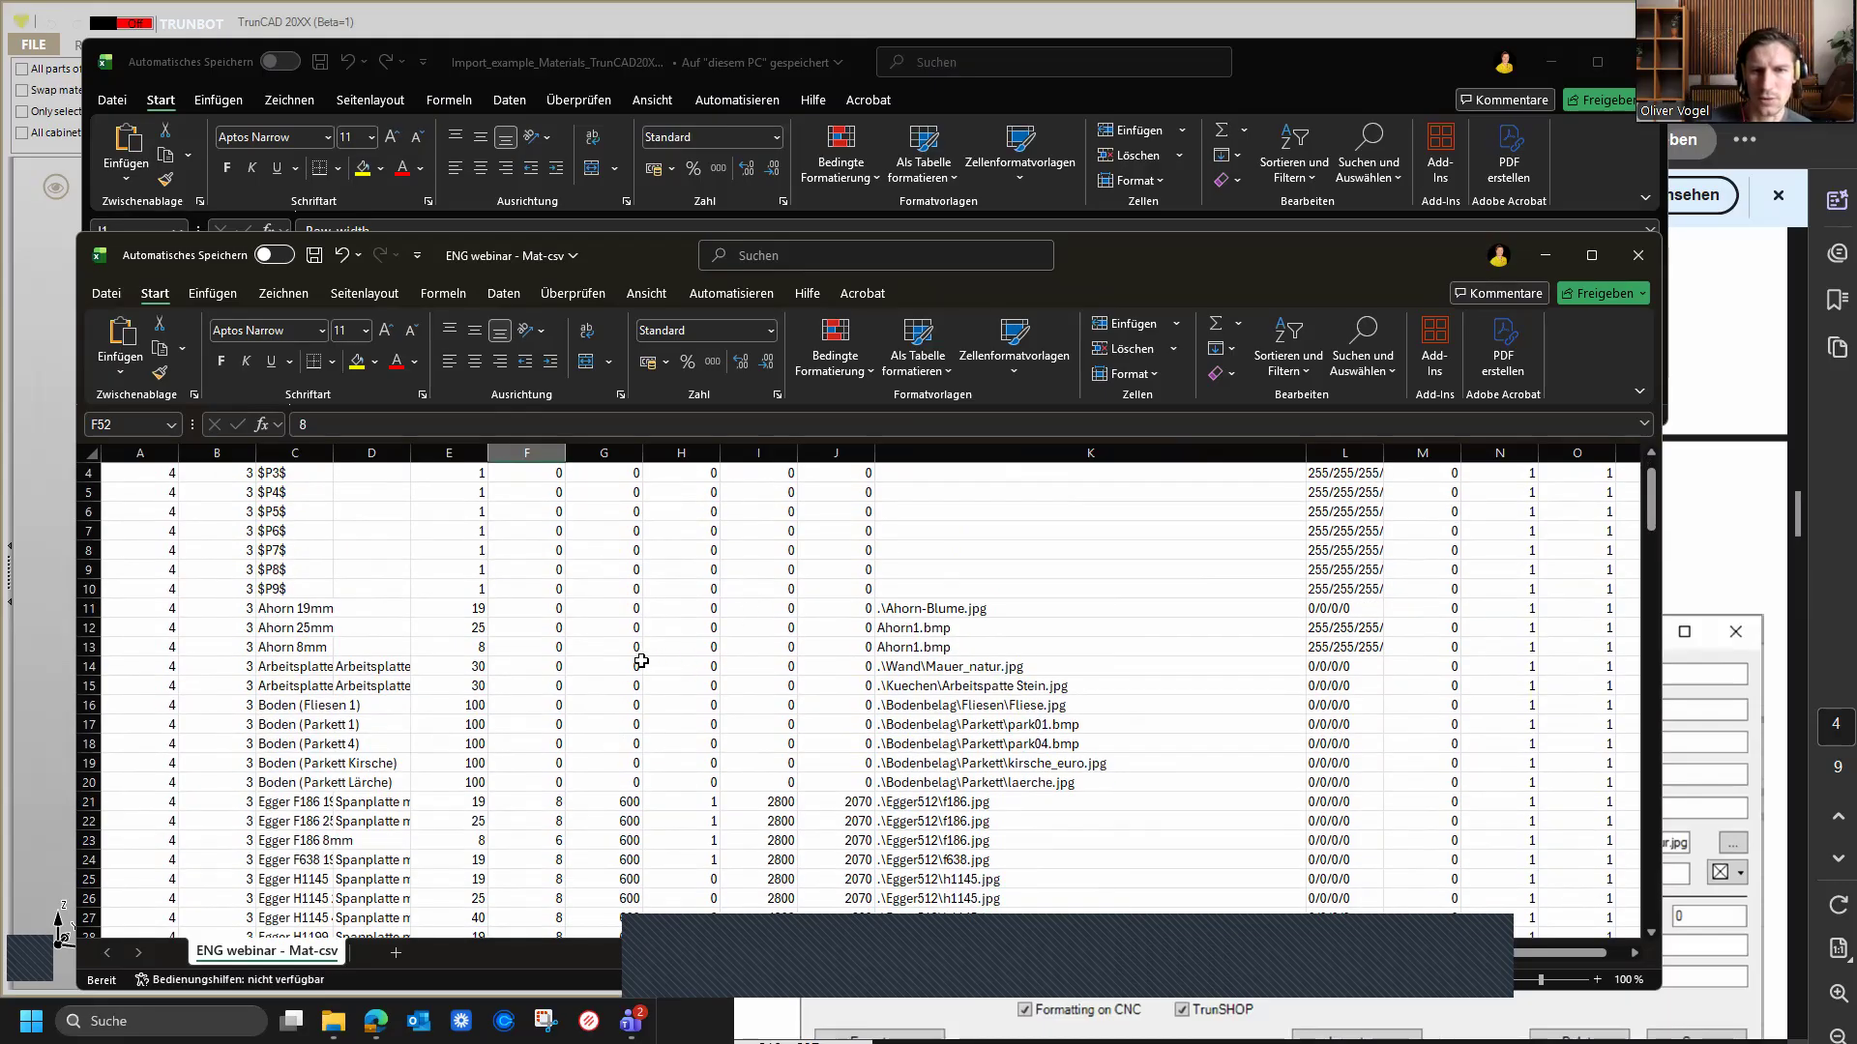
scroll(641, 661, "down", 2)
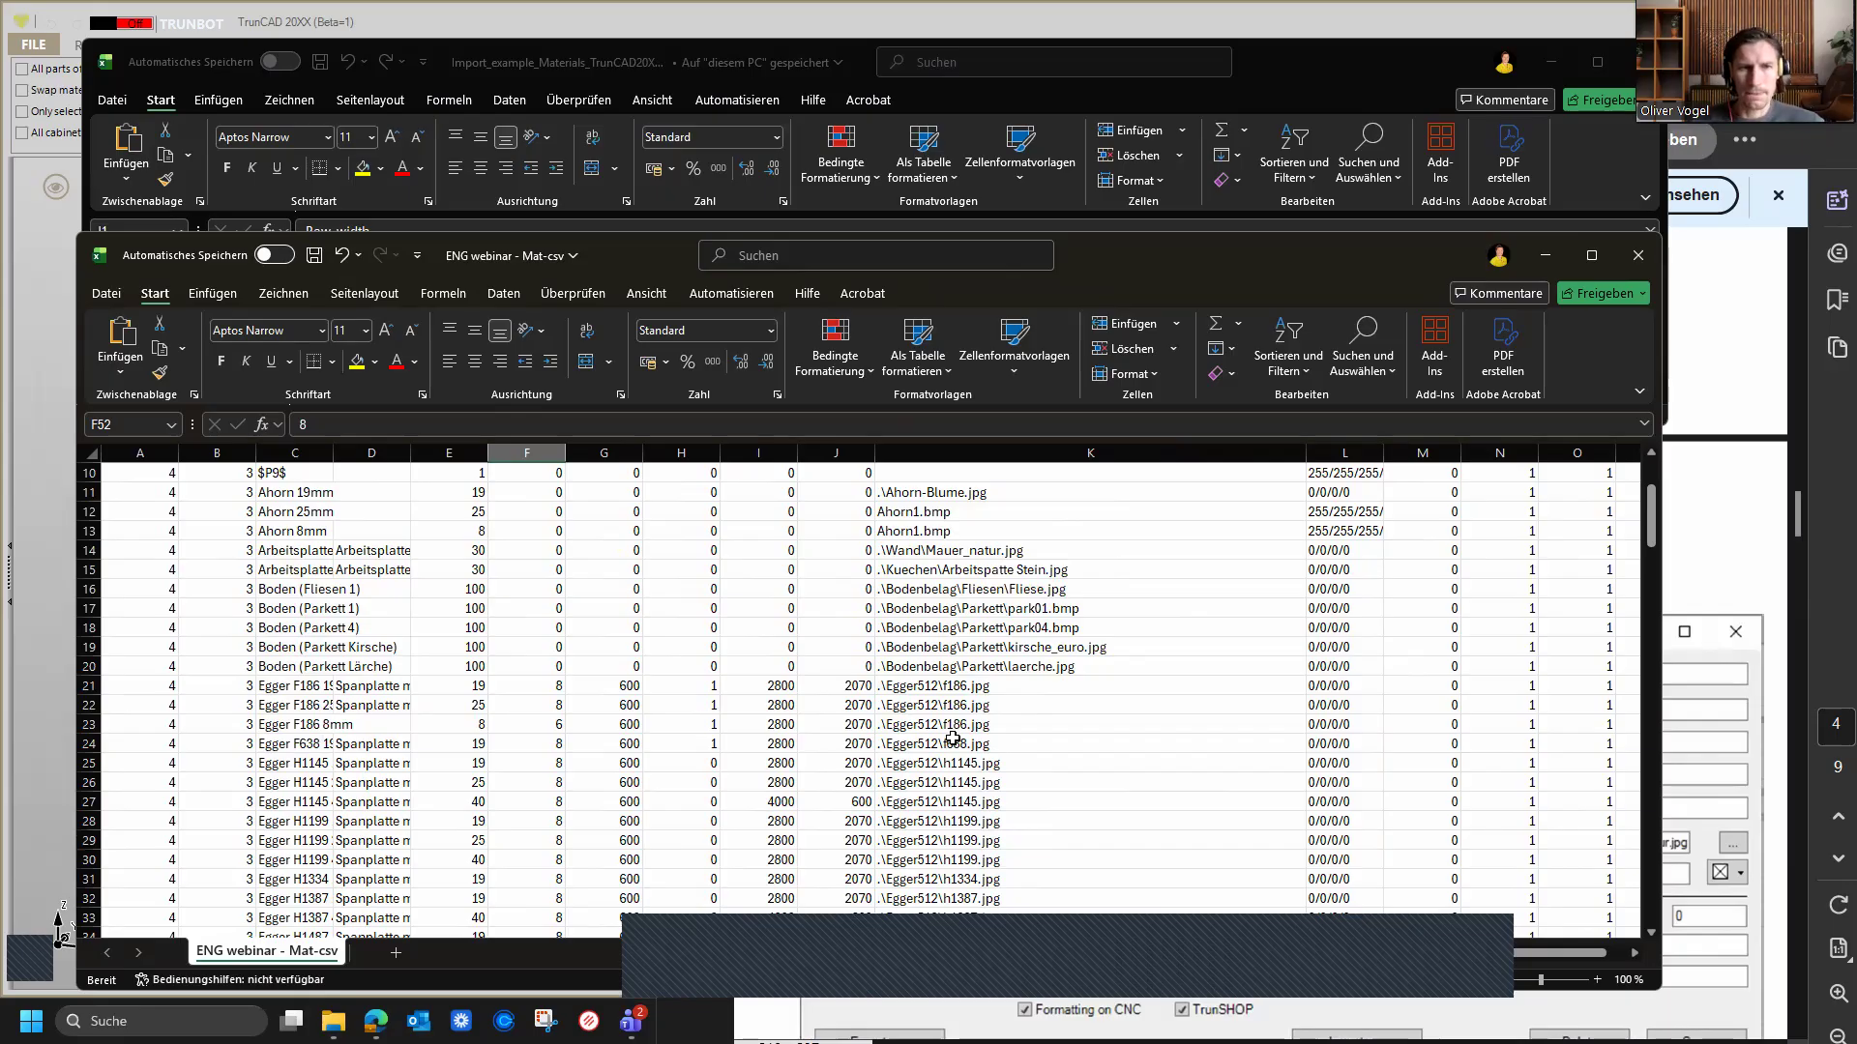
scroll(952, 739, "down", 7)
scroll(953, 739, "up", 3)
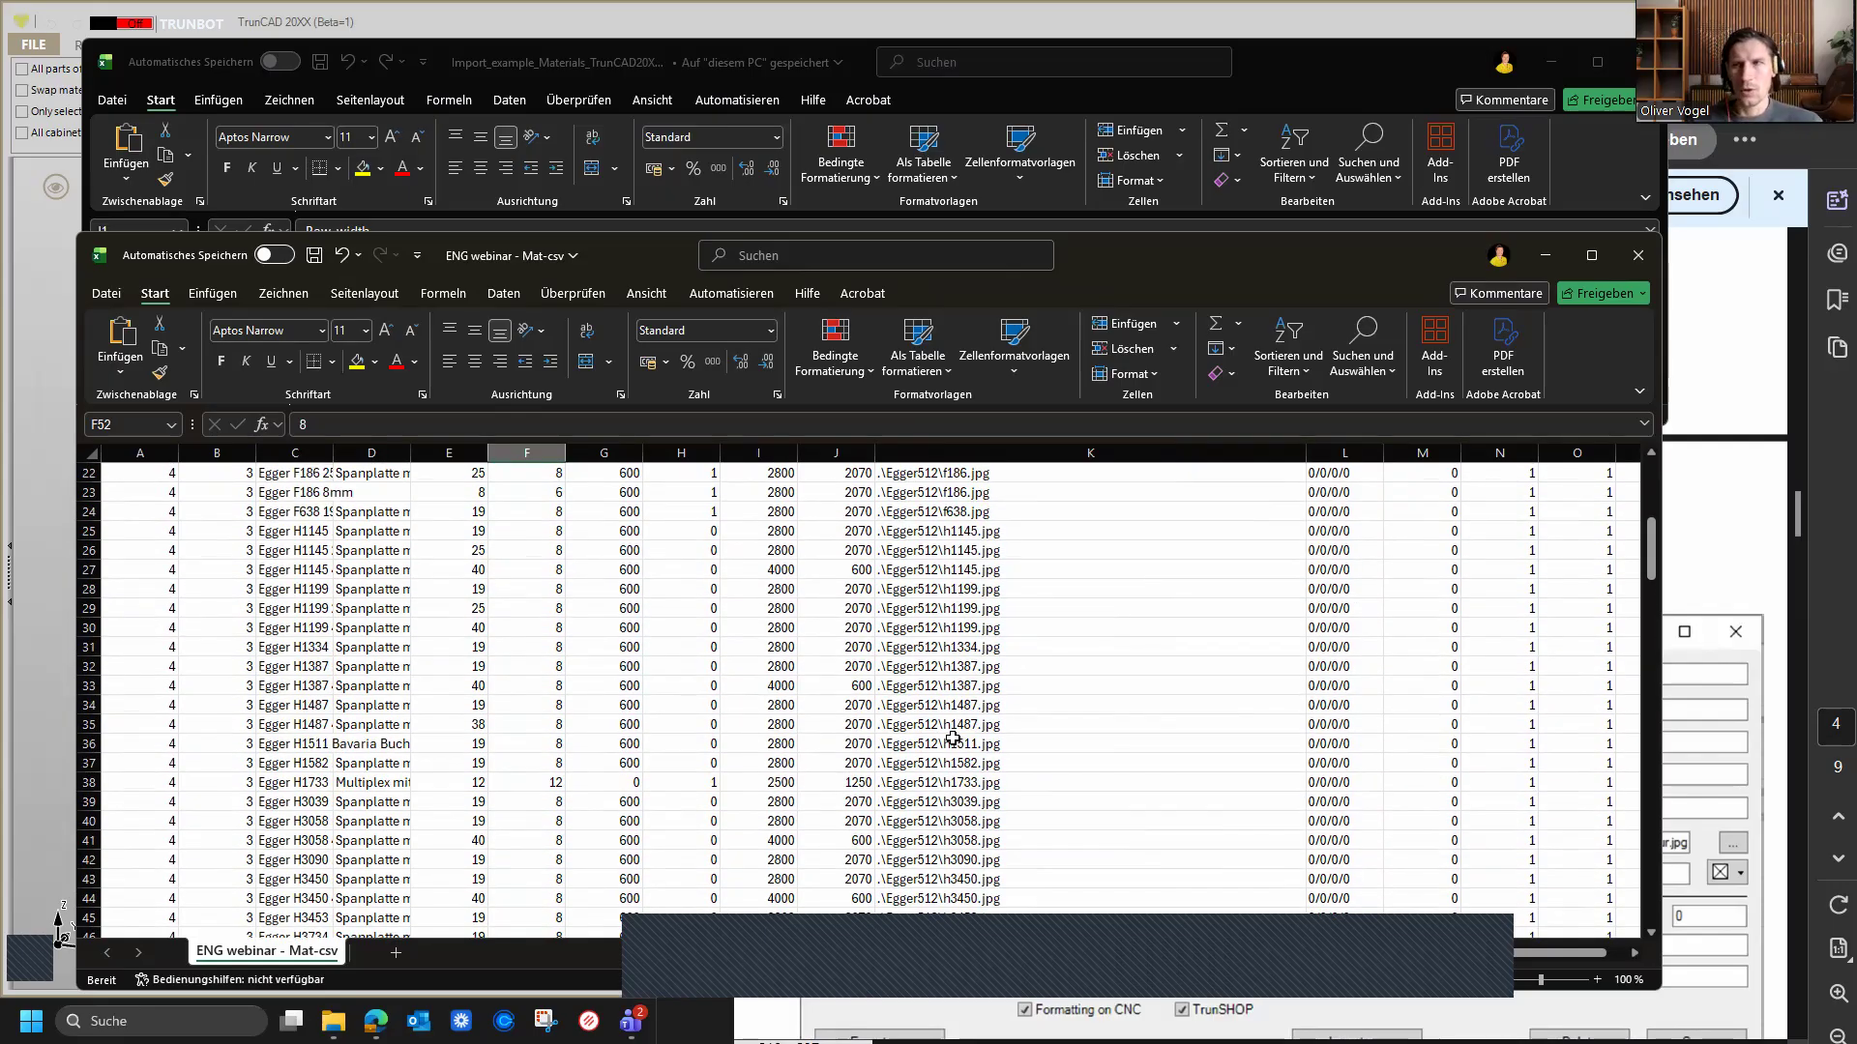
scroll(953, 738, "down", 4)
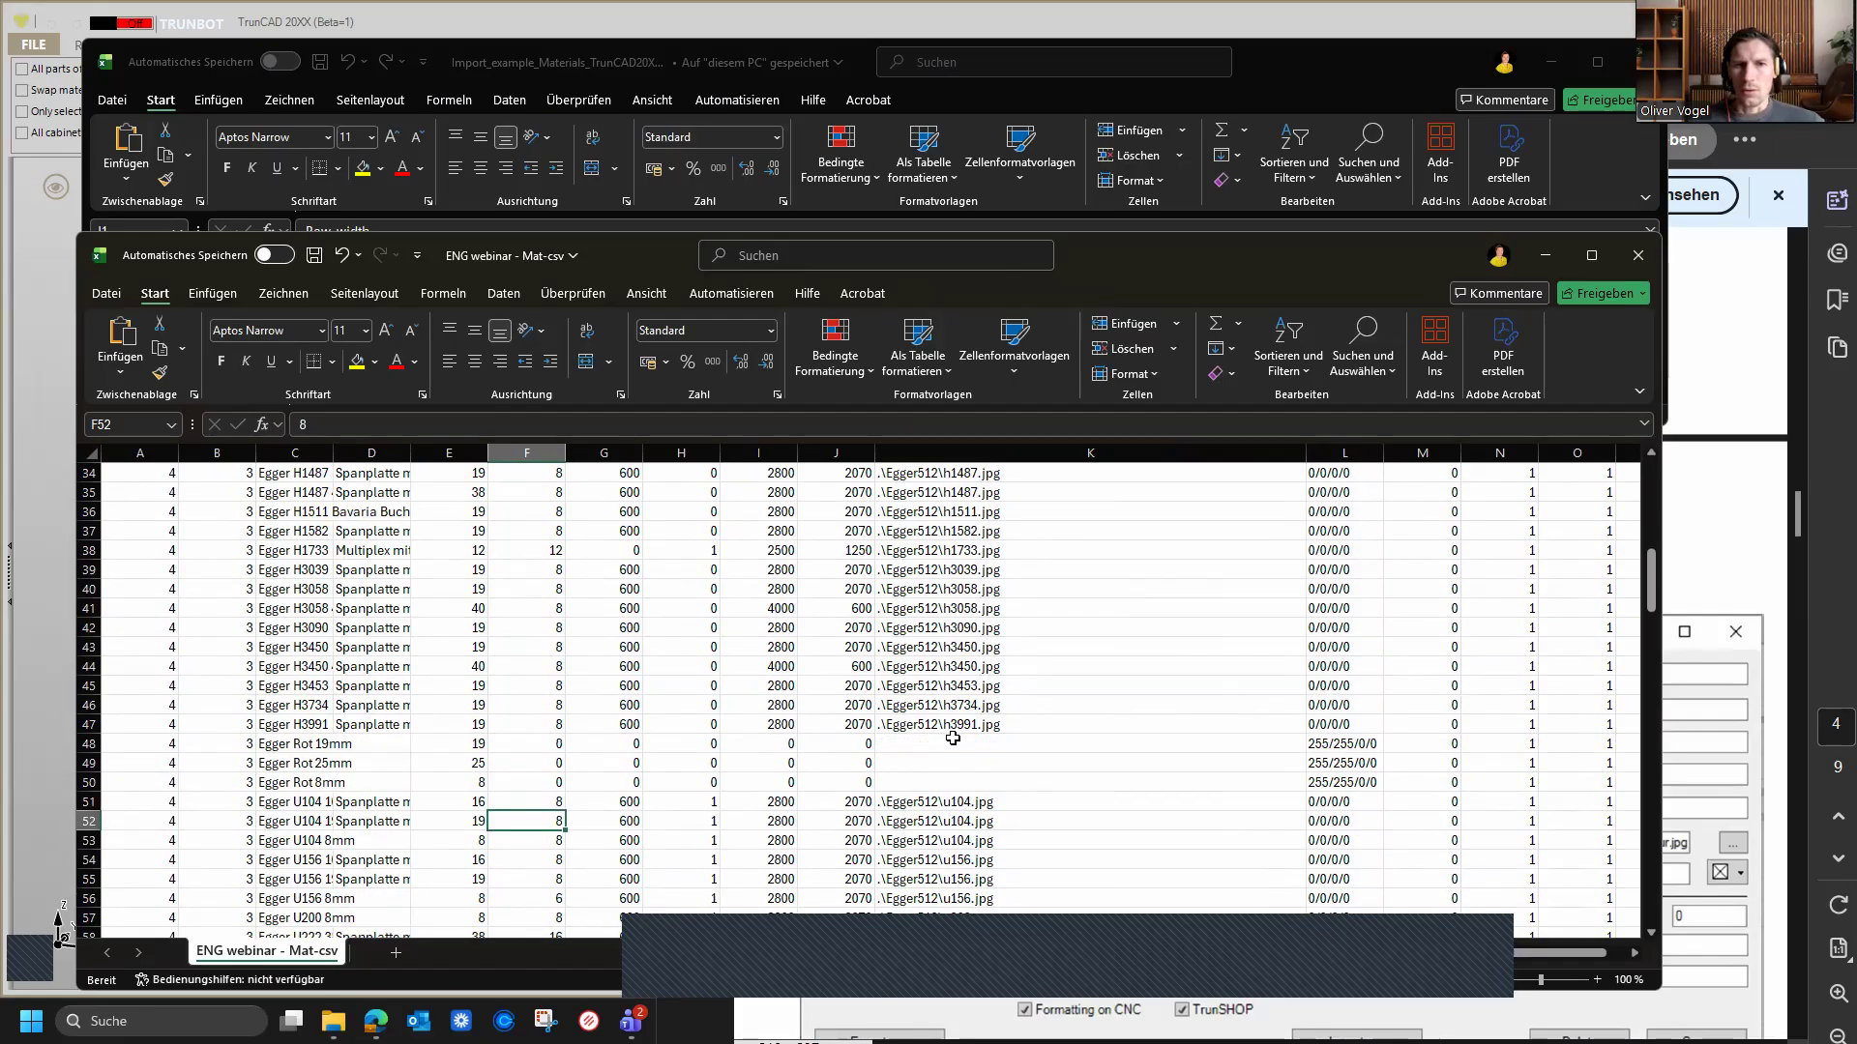
scroll(953, 738, "down", 4)
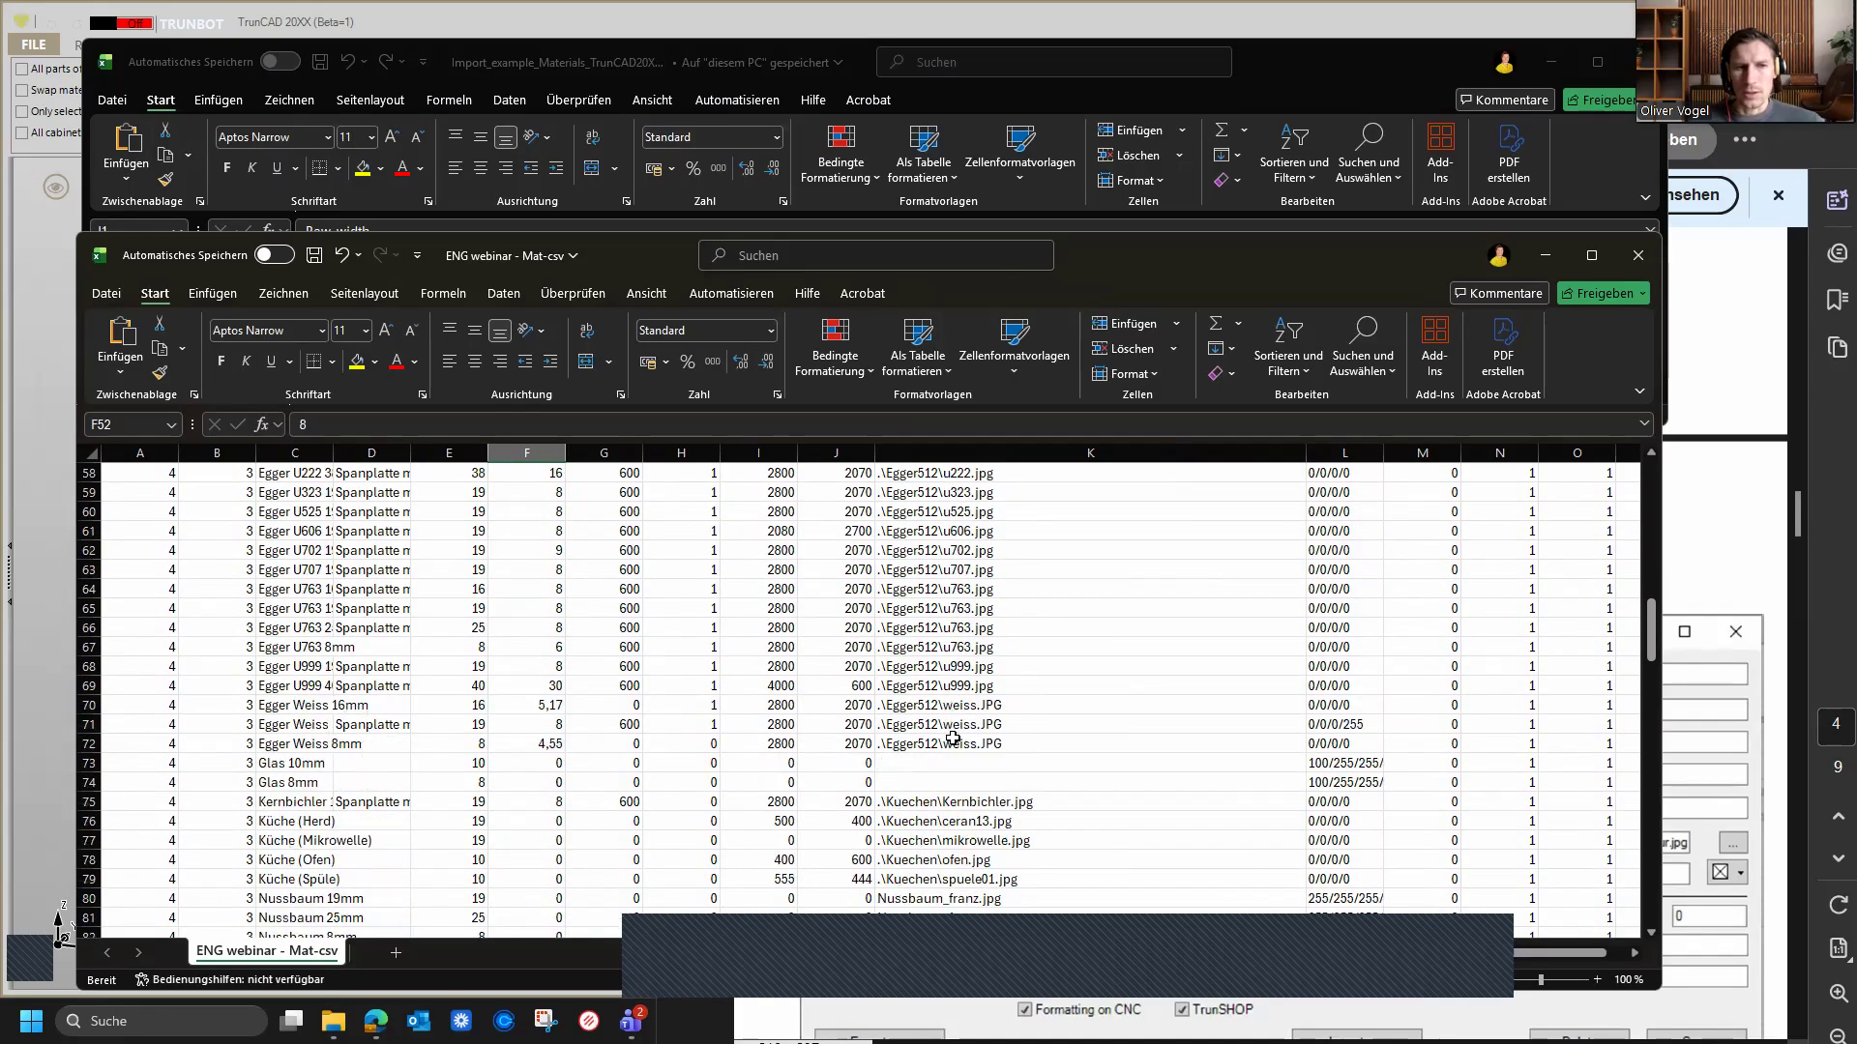
scroll(953, 739, "down", 5)
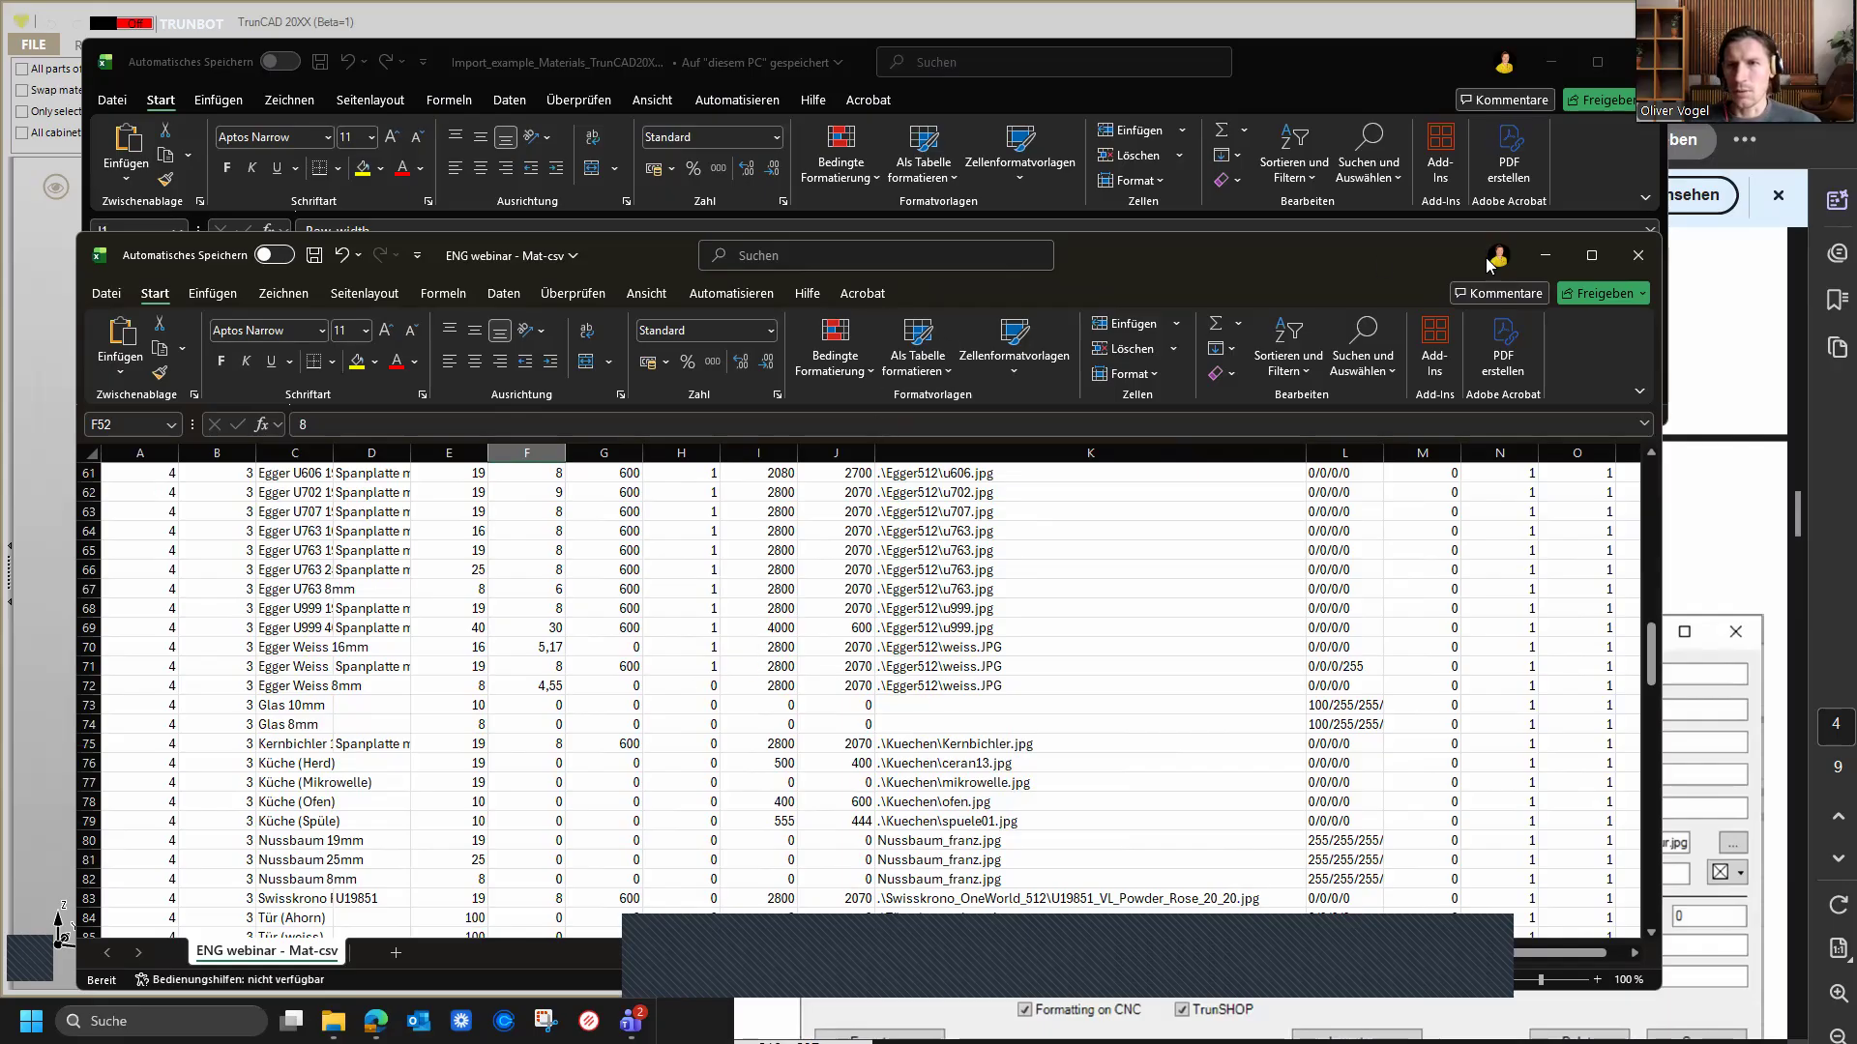
Step: Close the exported material spreadsheet without saving, then close the example import spreadsheet as well
left_click(1634, 257)
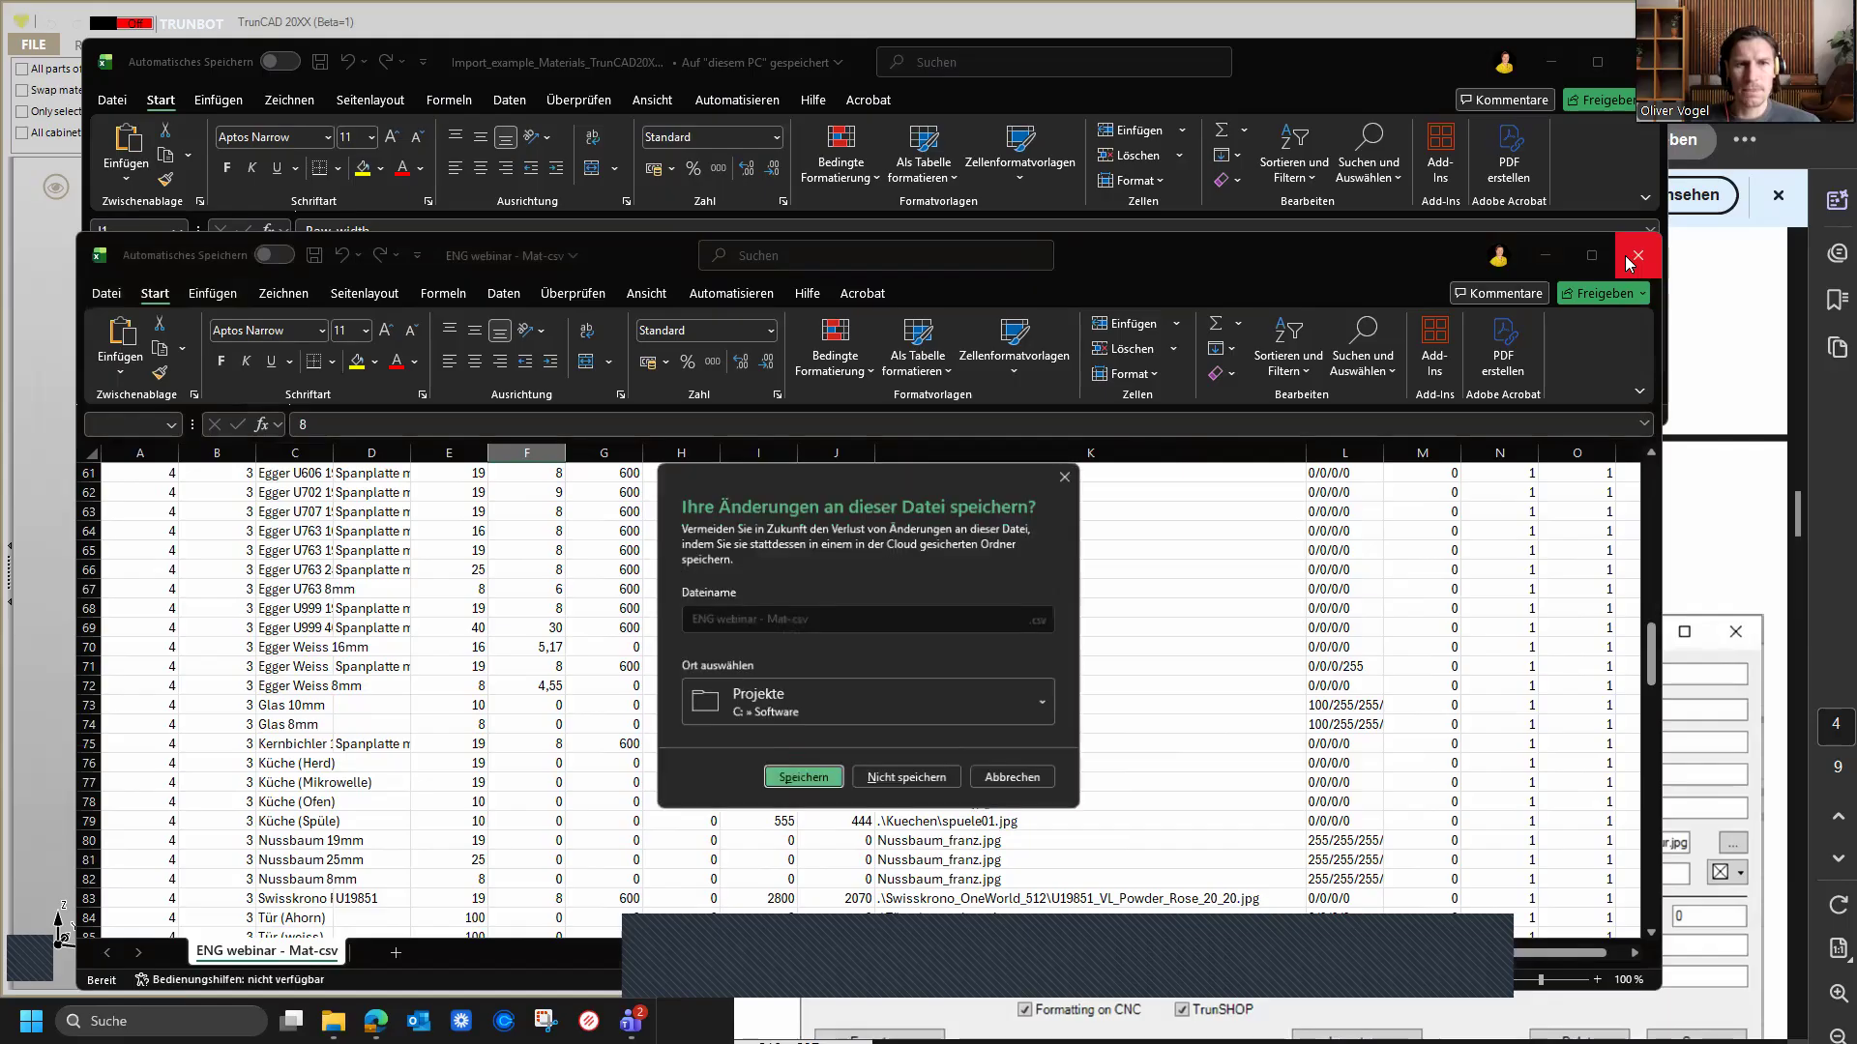
left_click(936, 781)
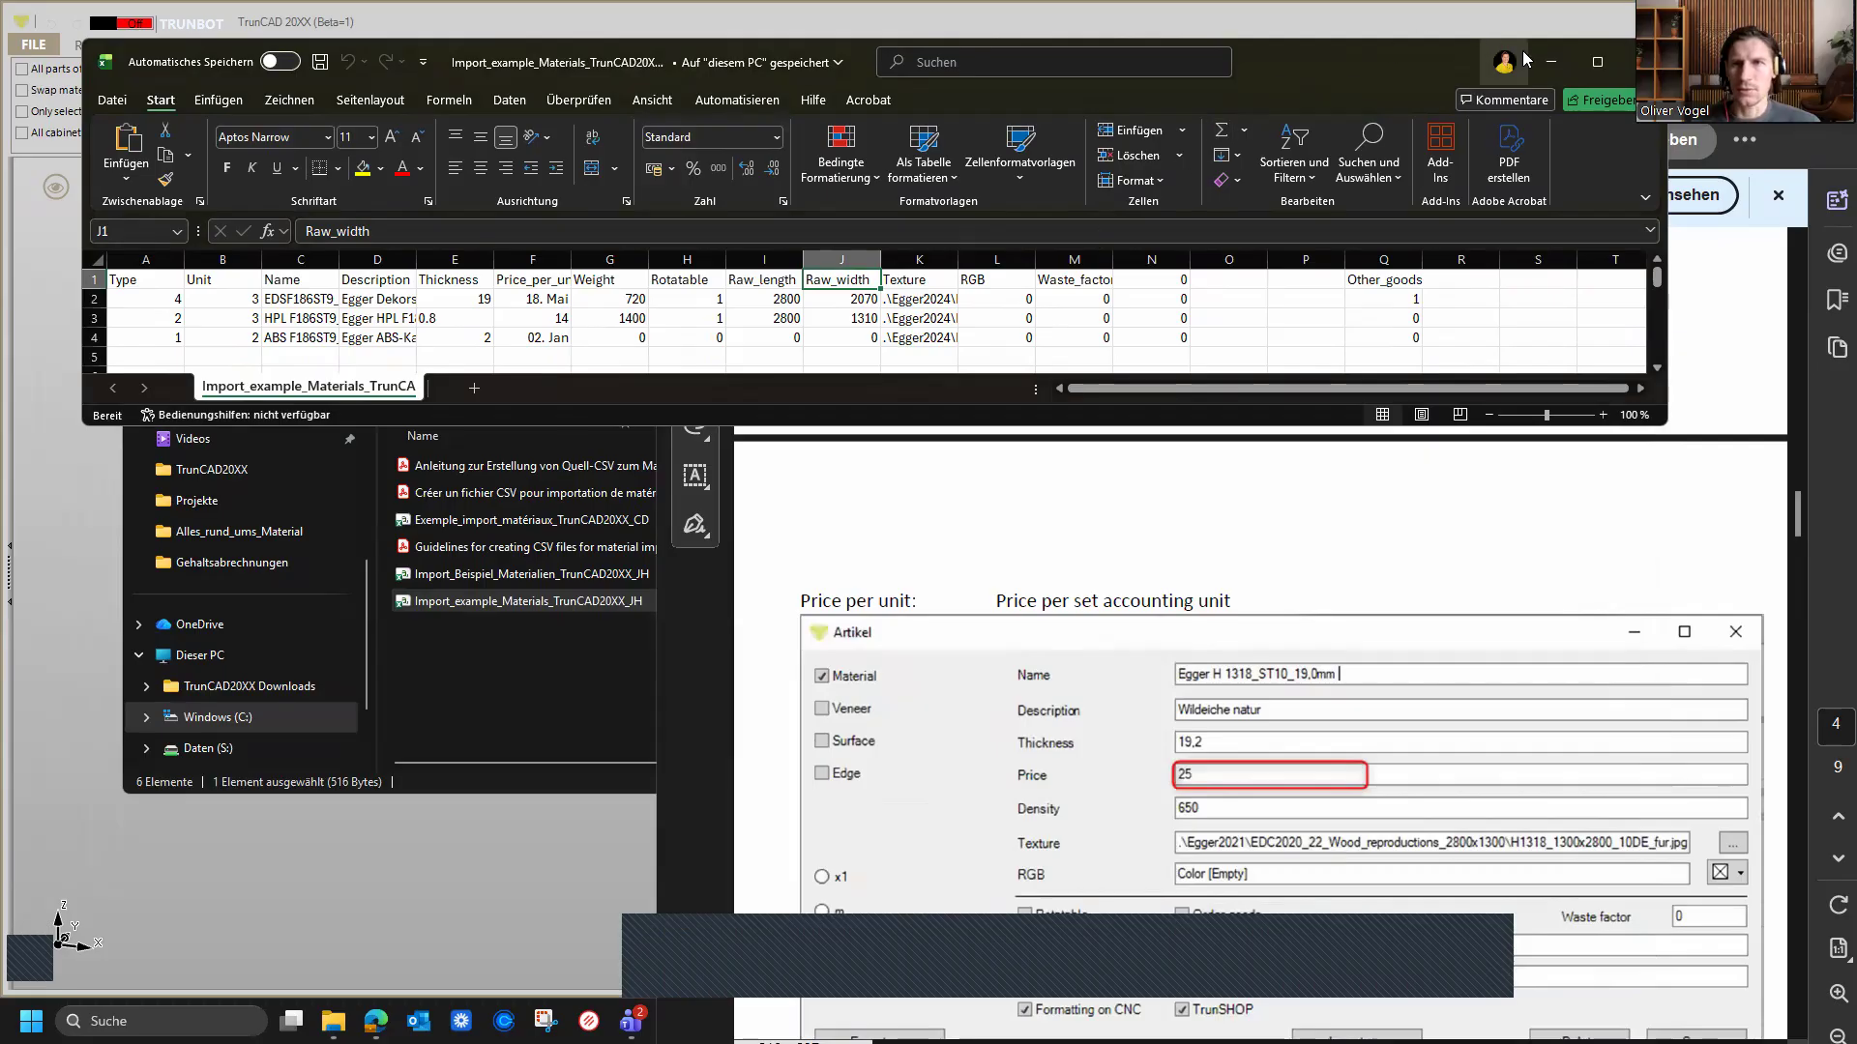
left_click_drag(1425, 56, 1374, 62)
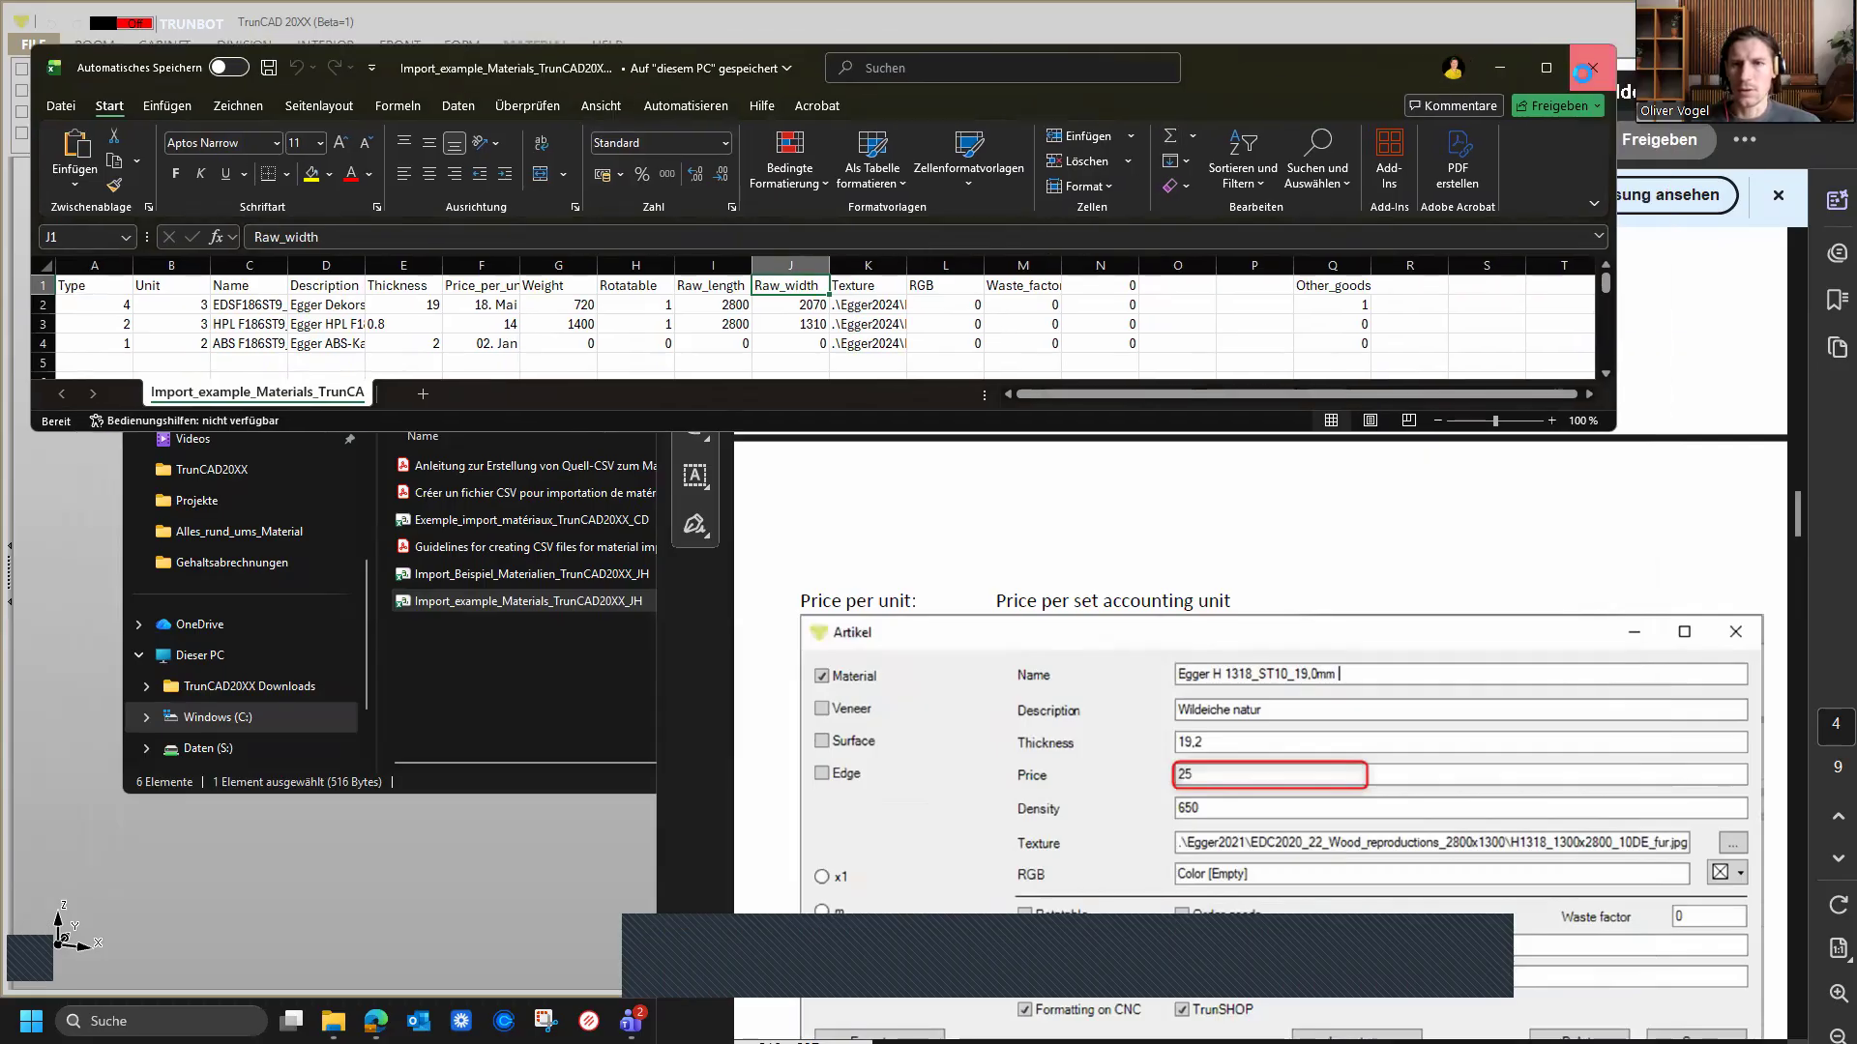
left_click(1592, 64)
Step: Scroll through the guideline PDF's explanations of Rotatable, Raw length, Raw width, Texture, Waste factor and the import procedure
scroll(1184, 678, "down", 5)
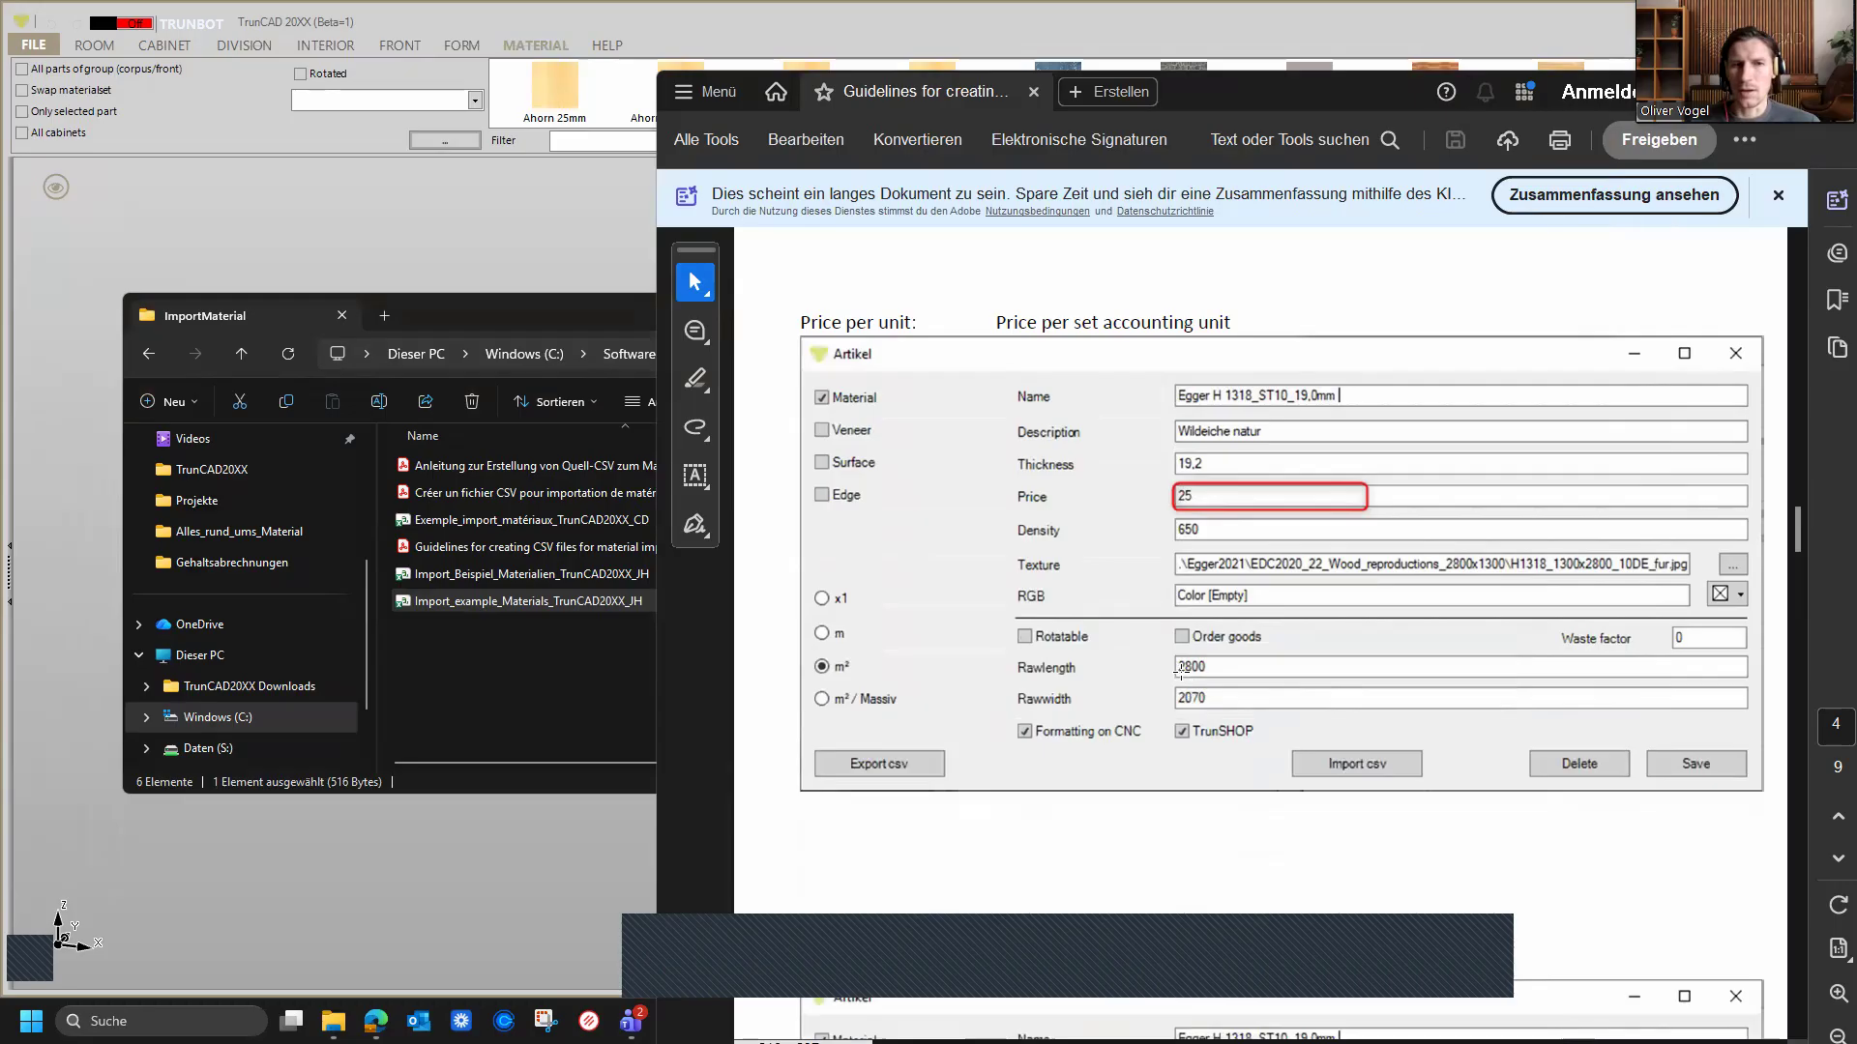
scroll(1181, 671, "down", 5)
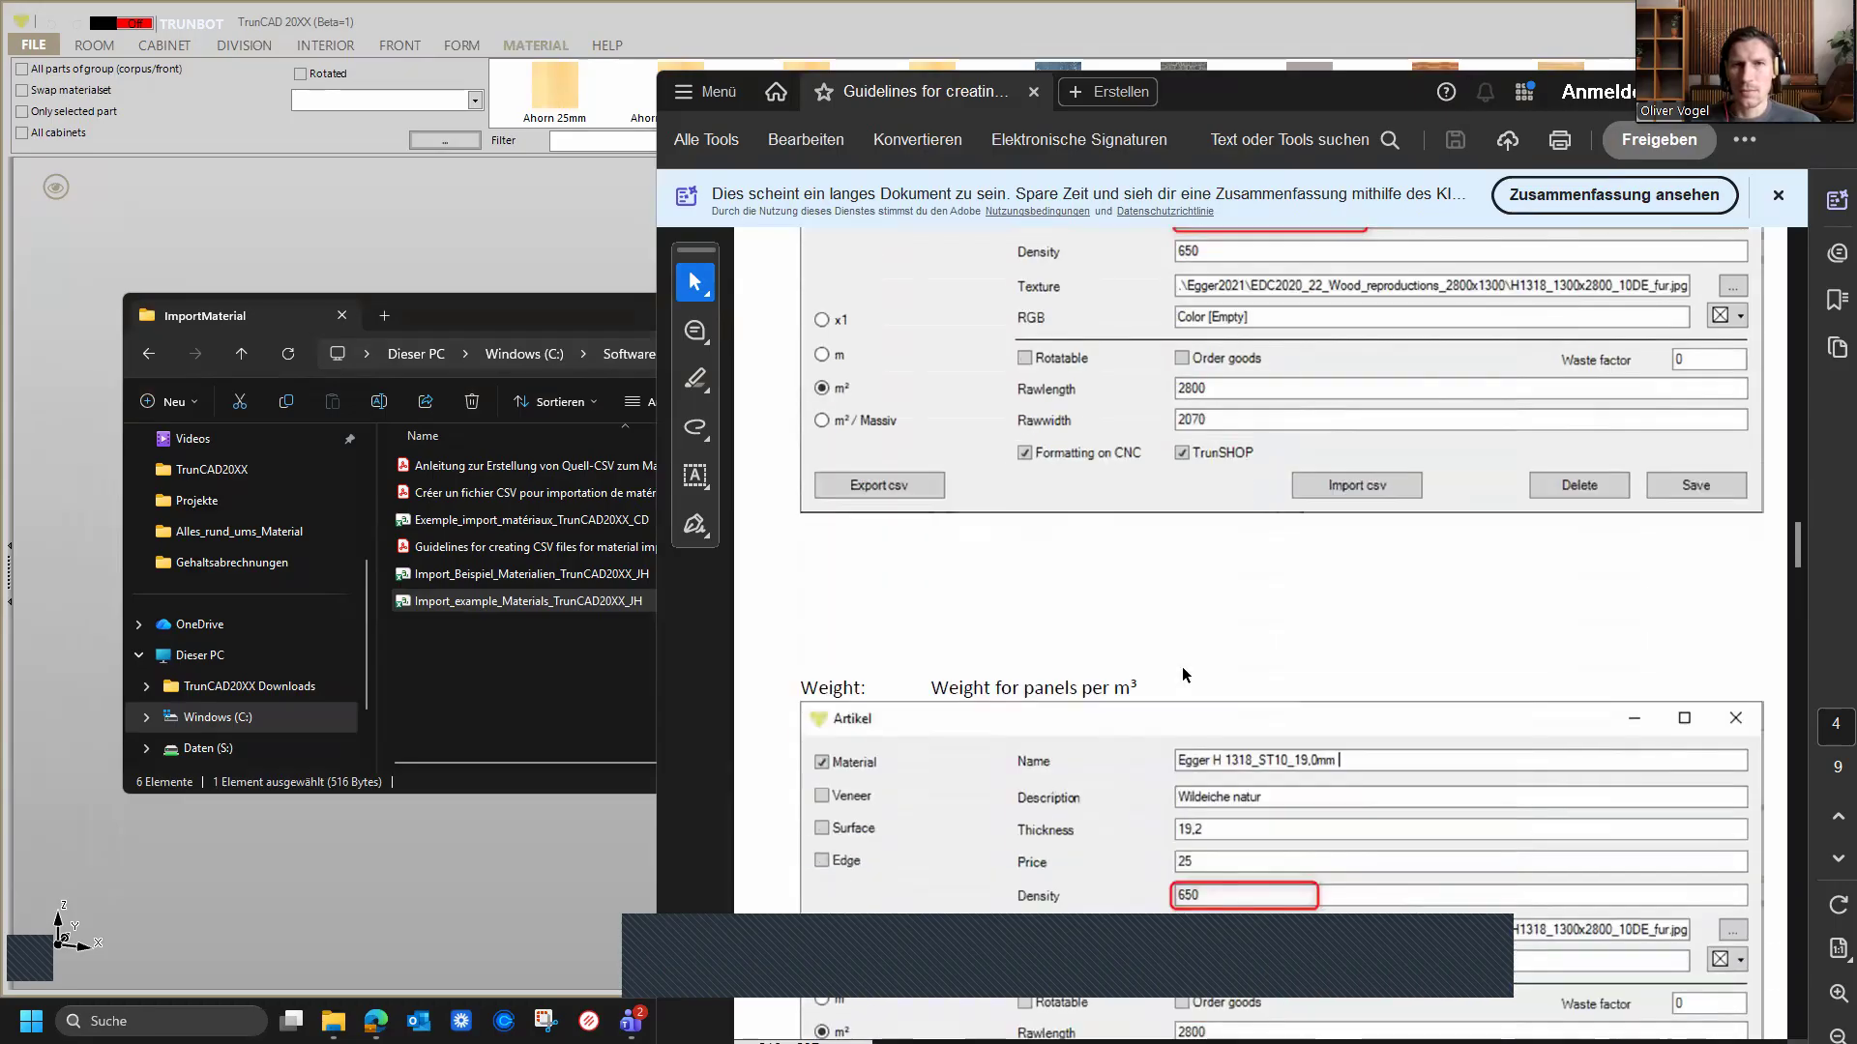
scroll(1184, 674, "down", 15)
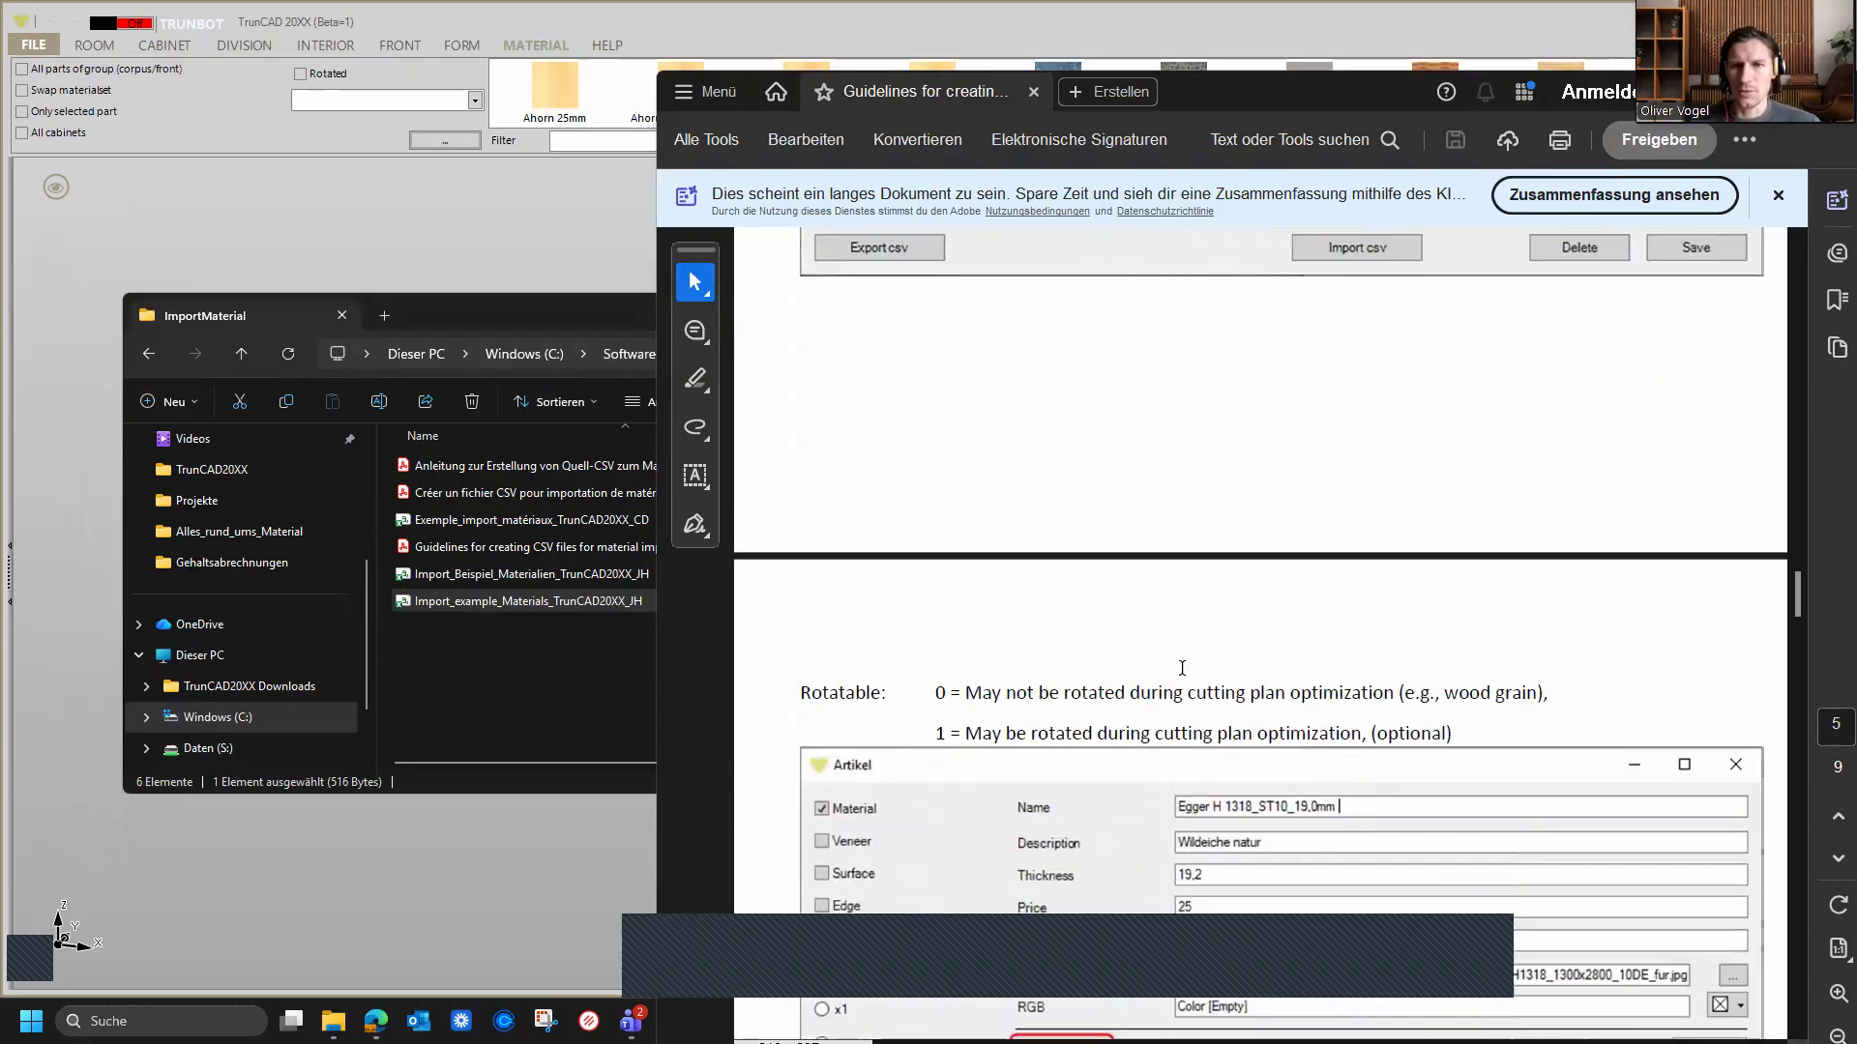
scroll(1181, 667, "down", 6)
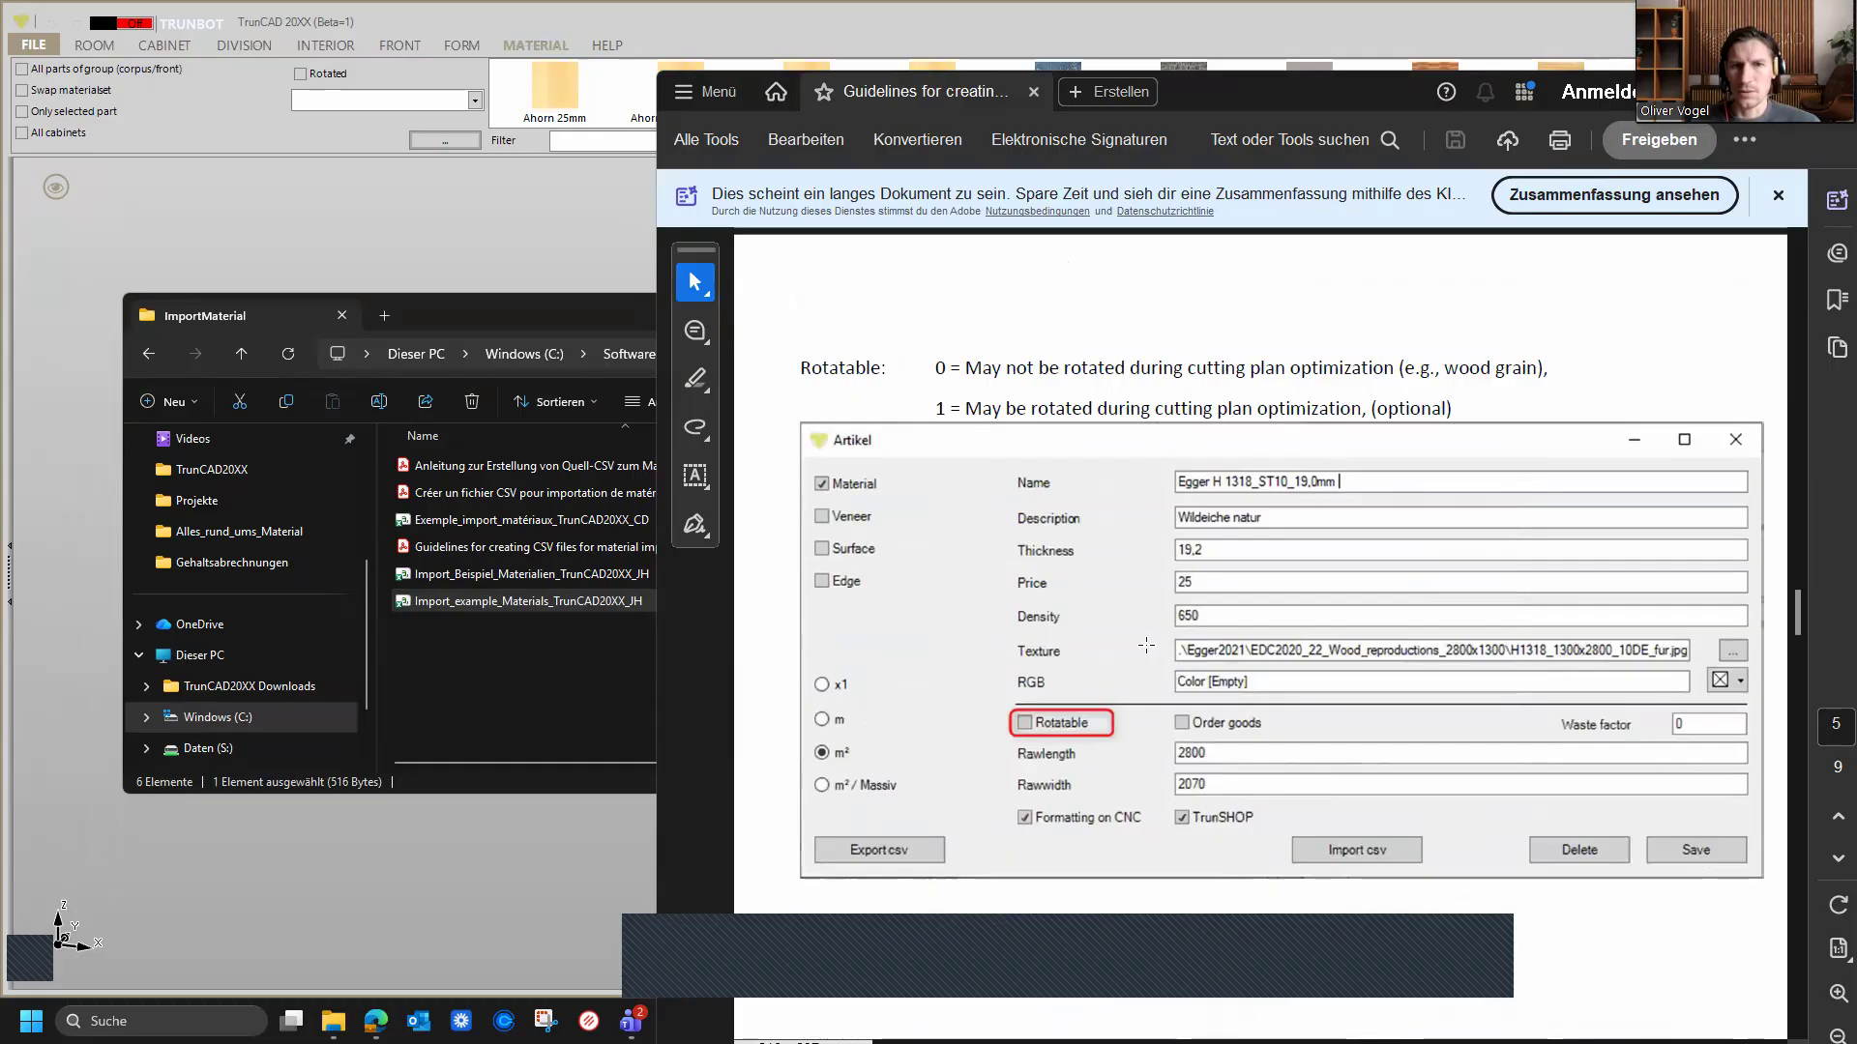
scroll(1206, 633, "down", 20)
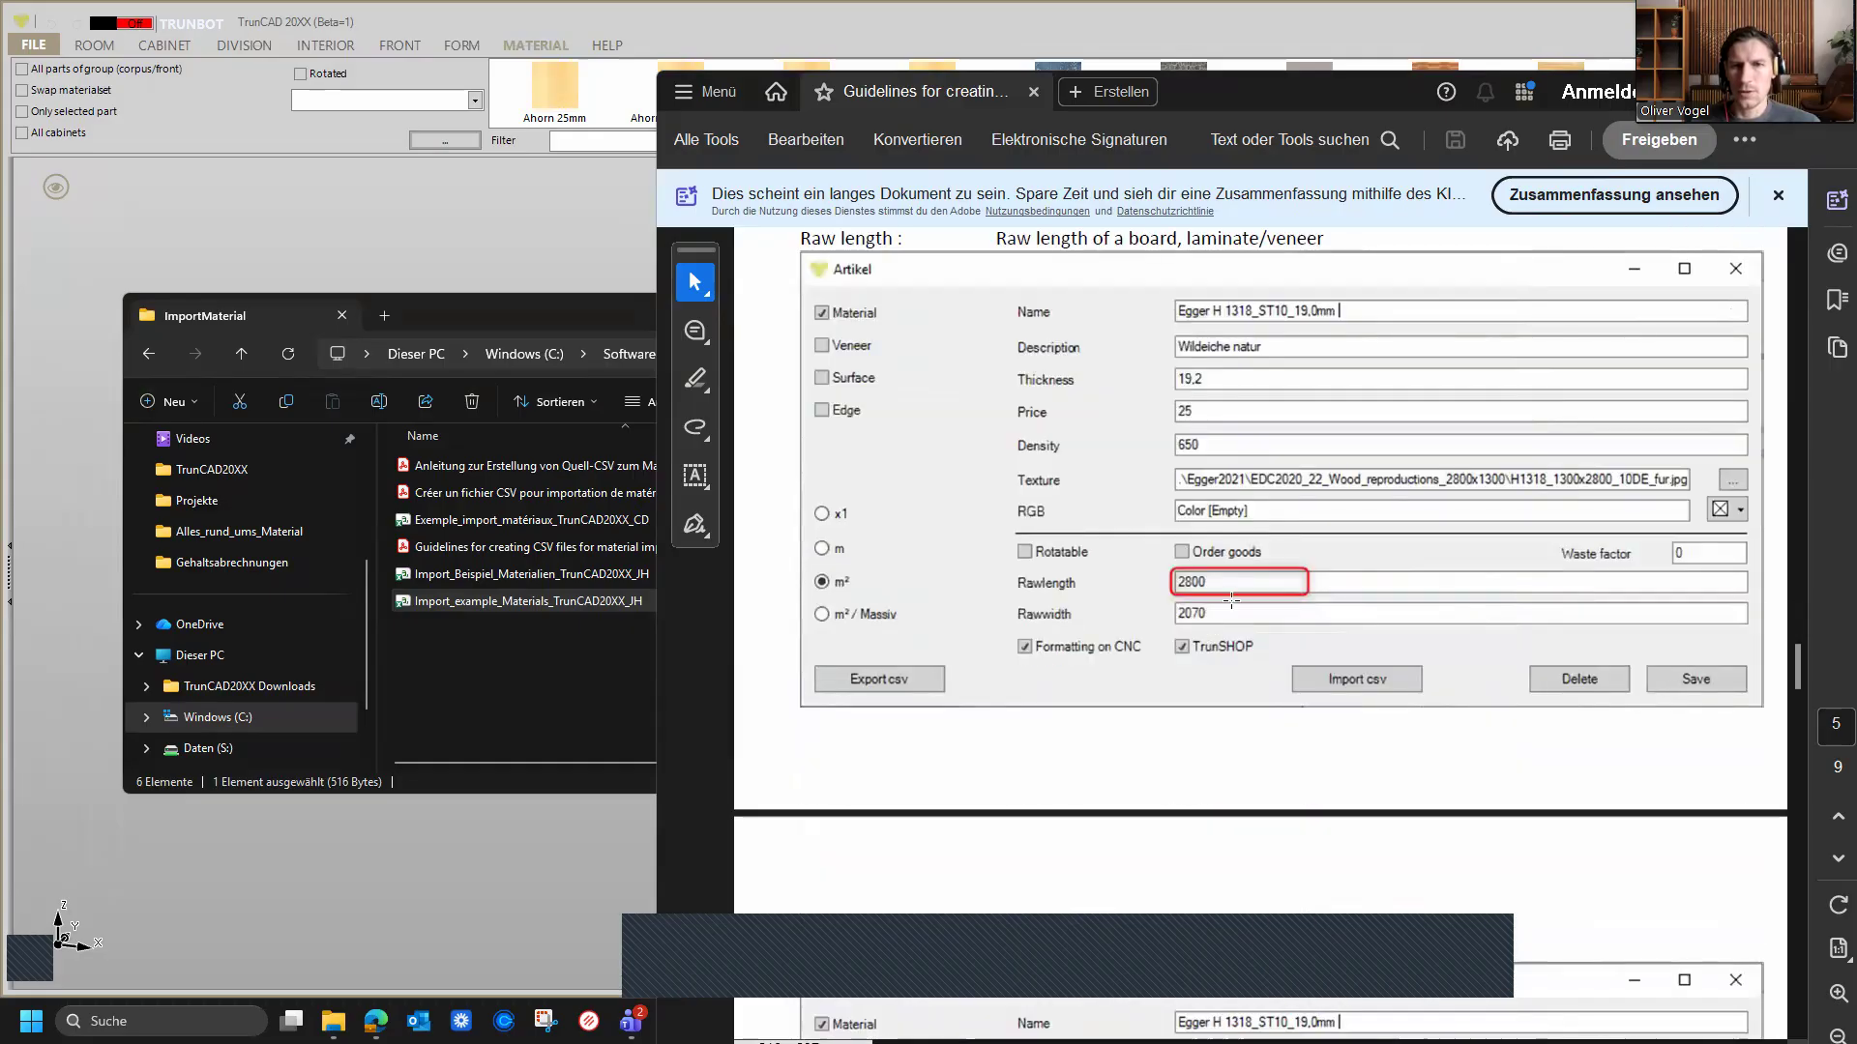
scroll(1230, 601, "down", 11)
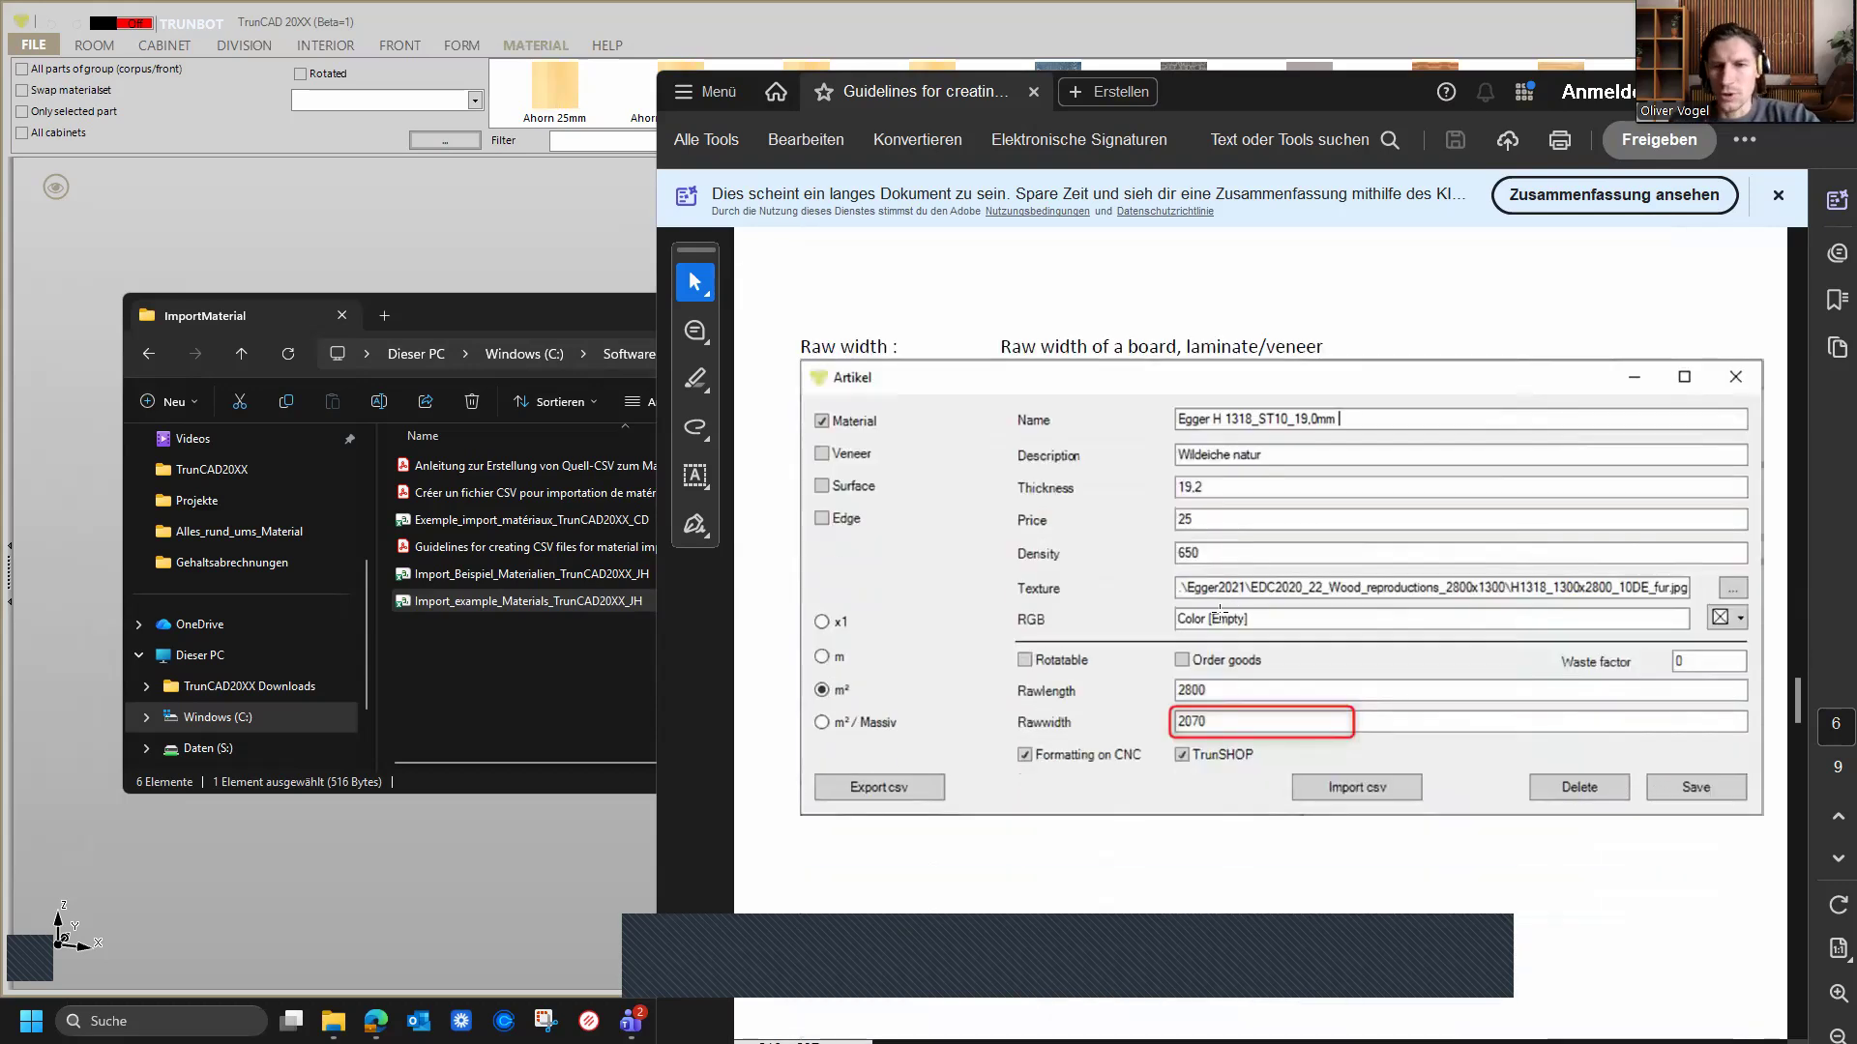
scroll(1219, 611, "down", 1)
scroll(1204, 654, "down", 10)
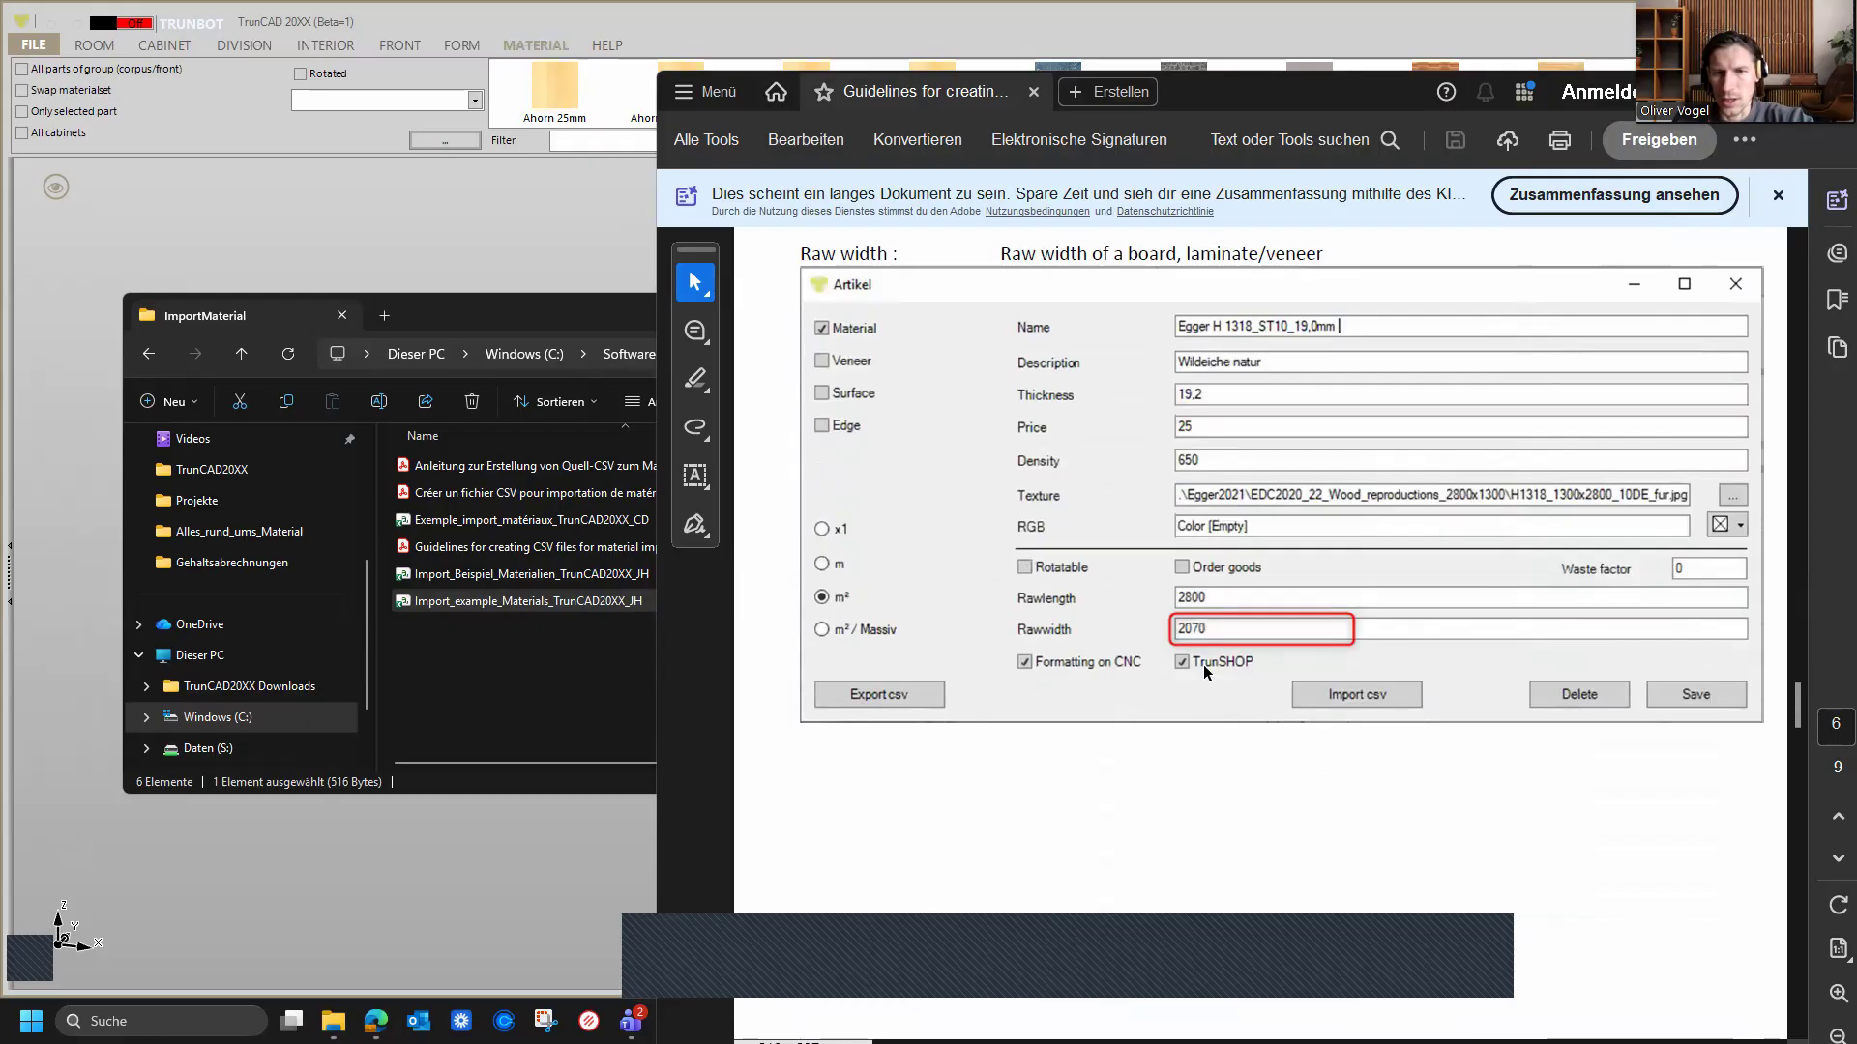
scroll(1200, 675, "down", 10)
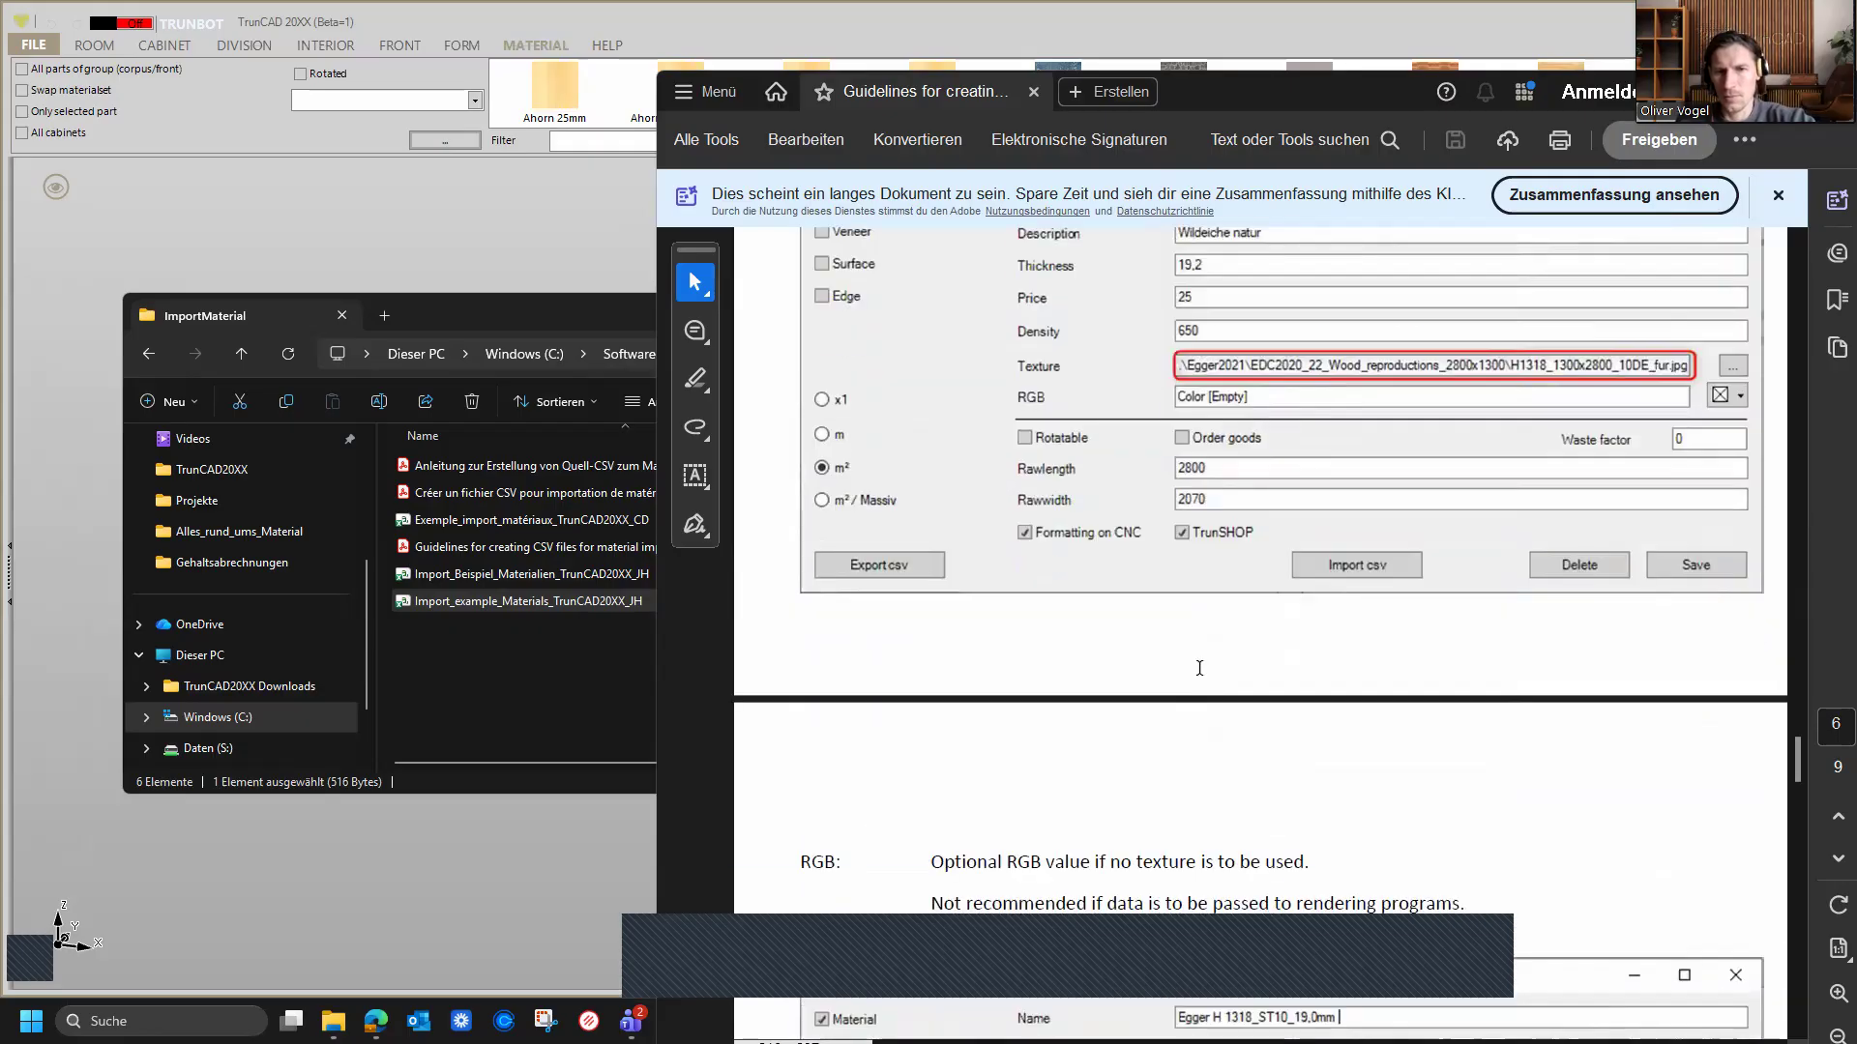
scroll(1200, 672, "down", 5)
scroll(1199, 670, "down", 20)
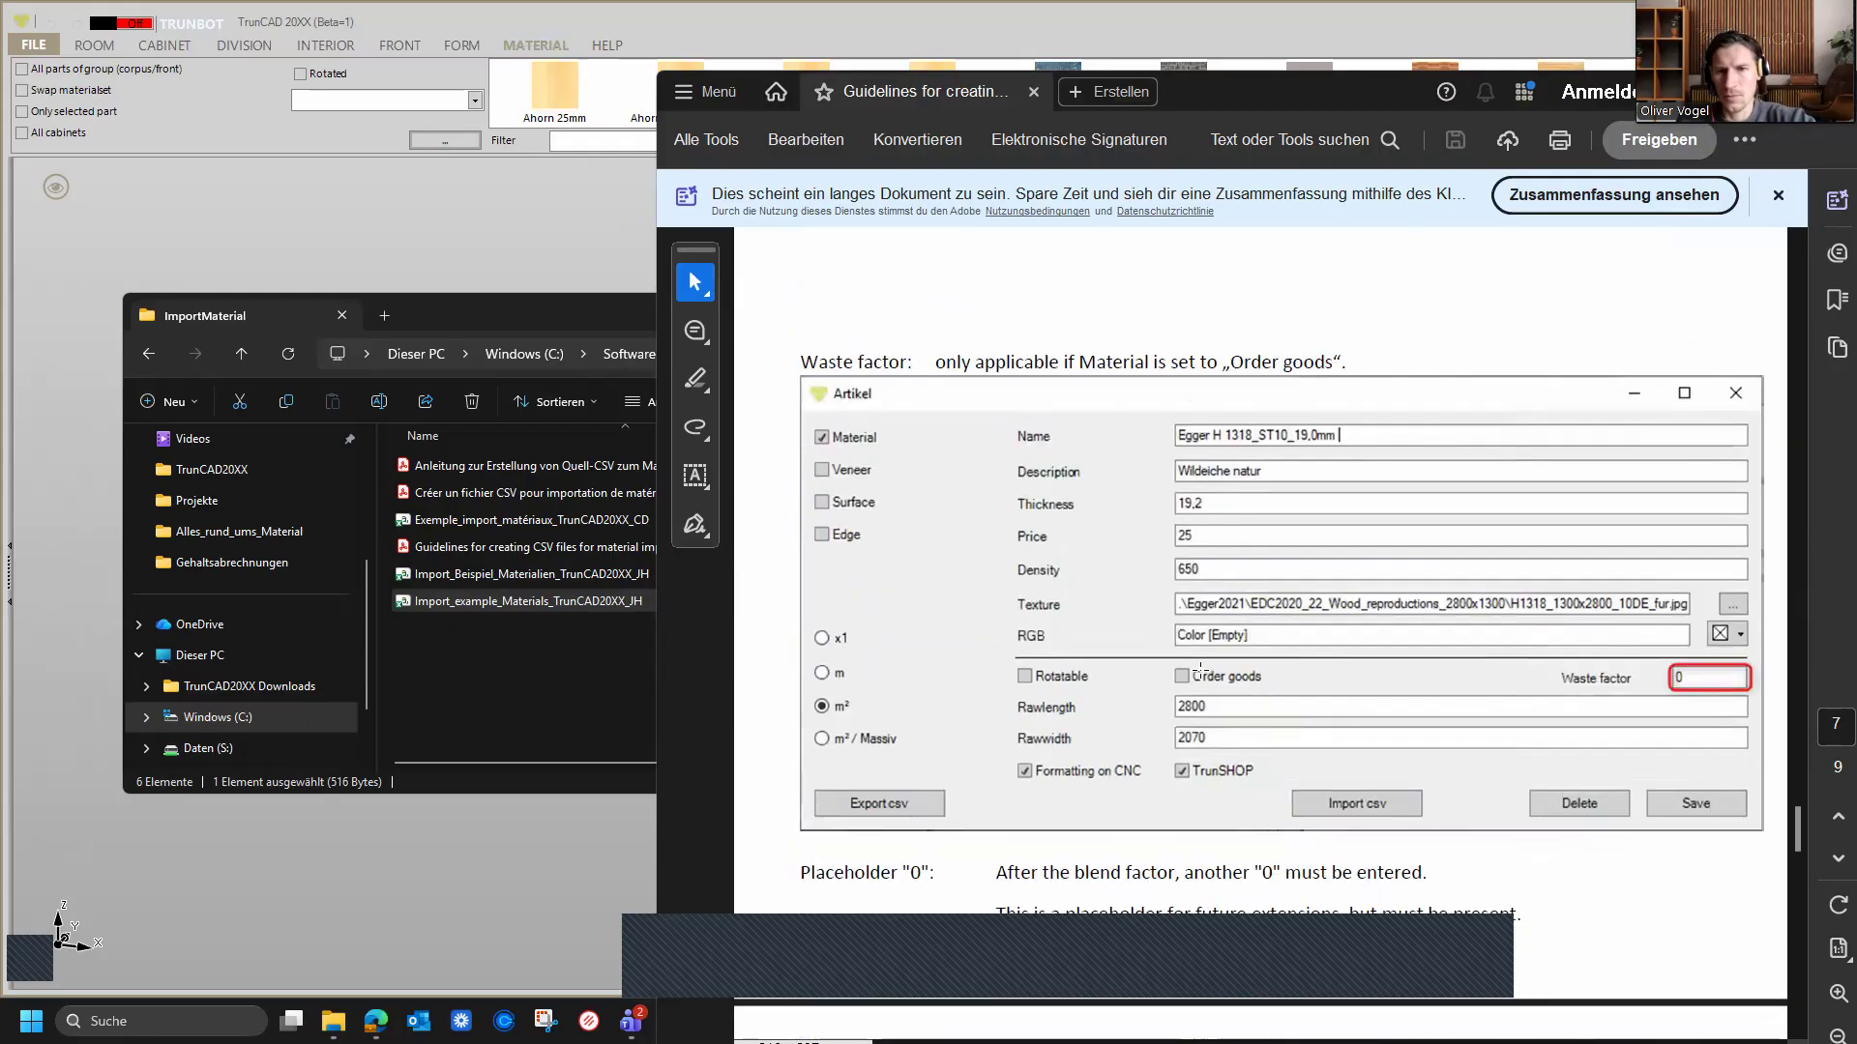
scroll(1199, 670, "down", 15)
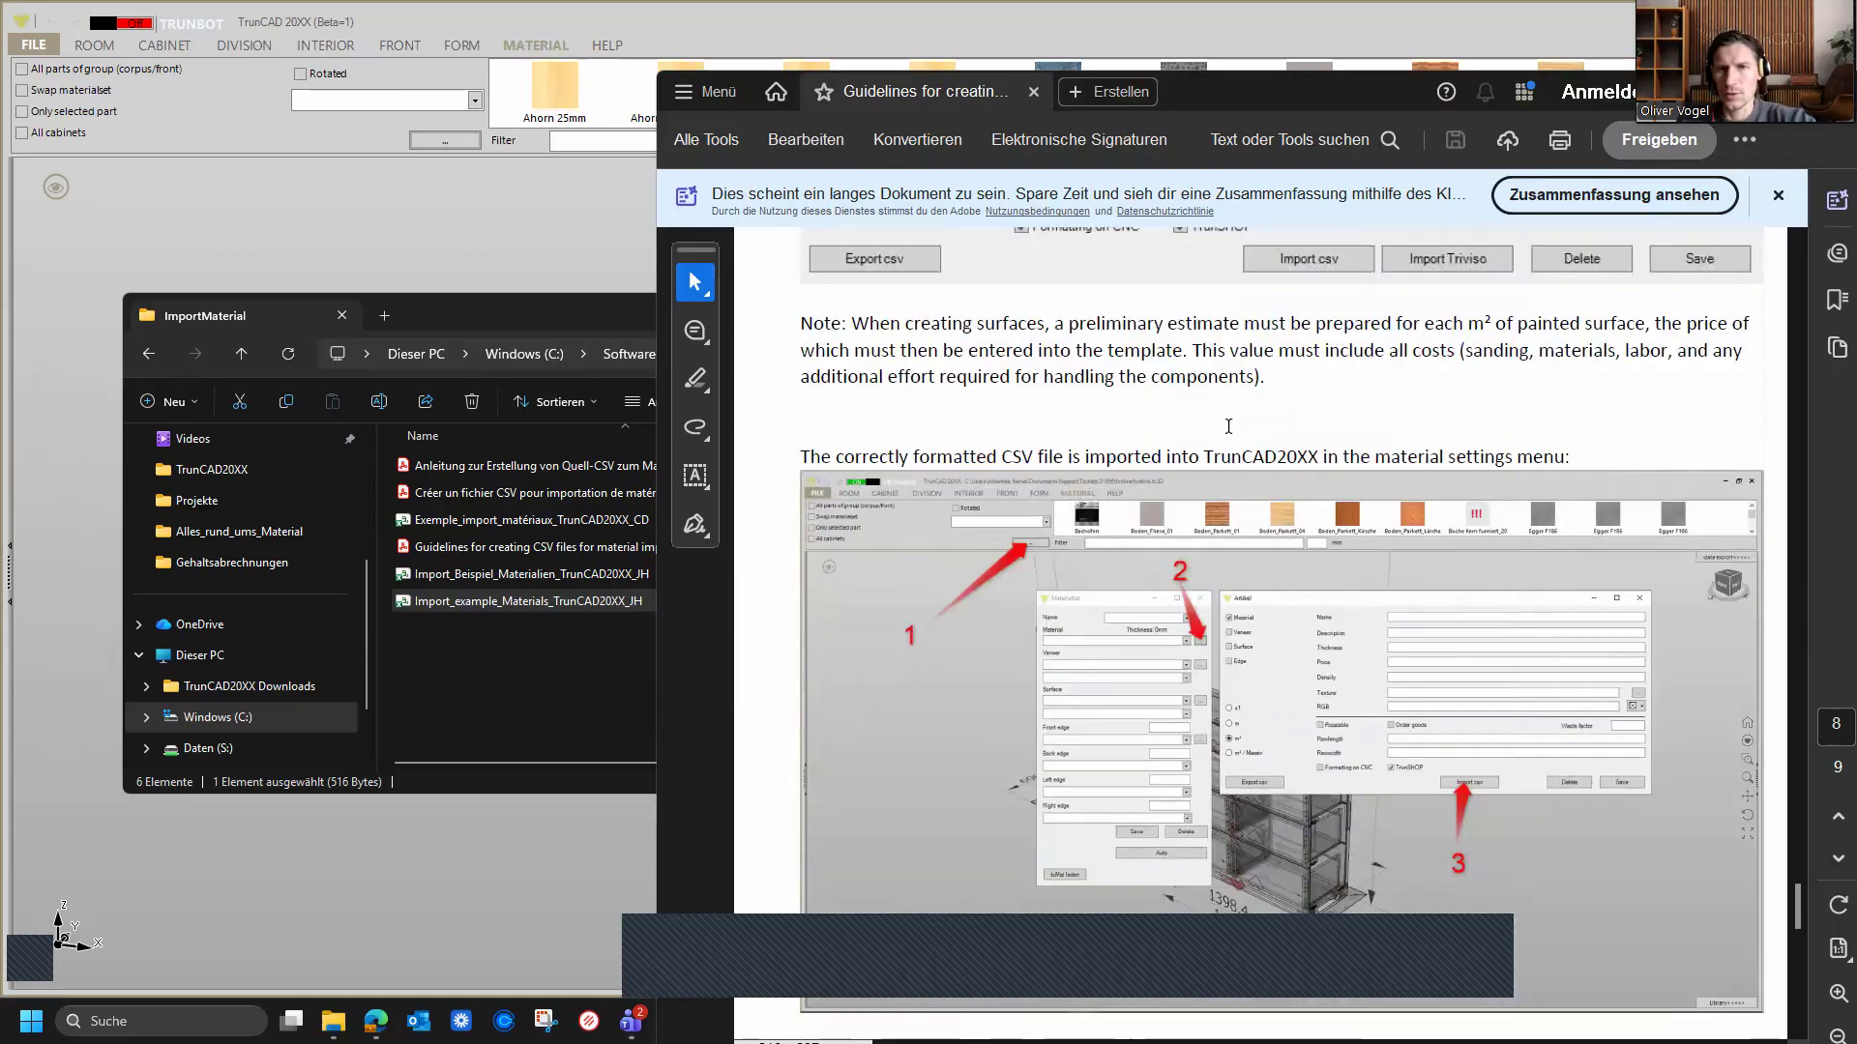
scroll(1238, 484, "down", 5)
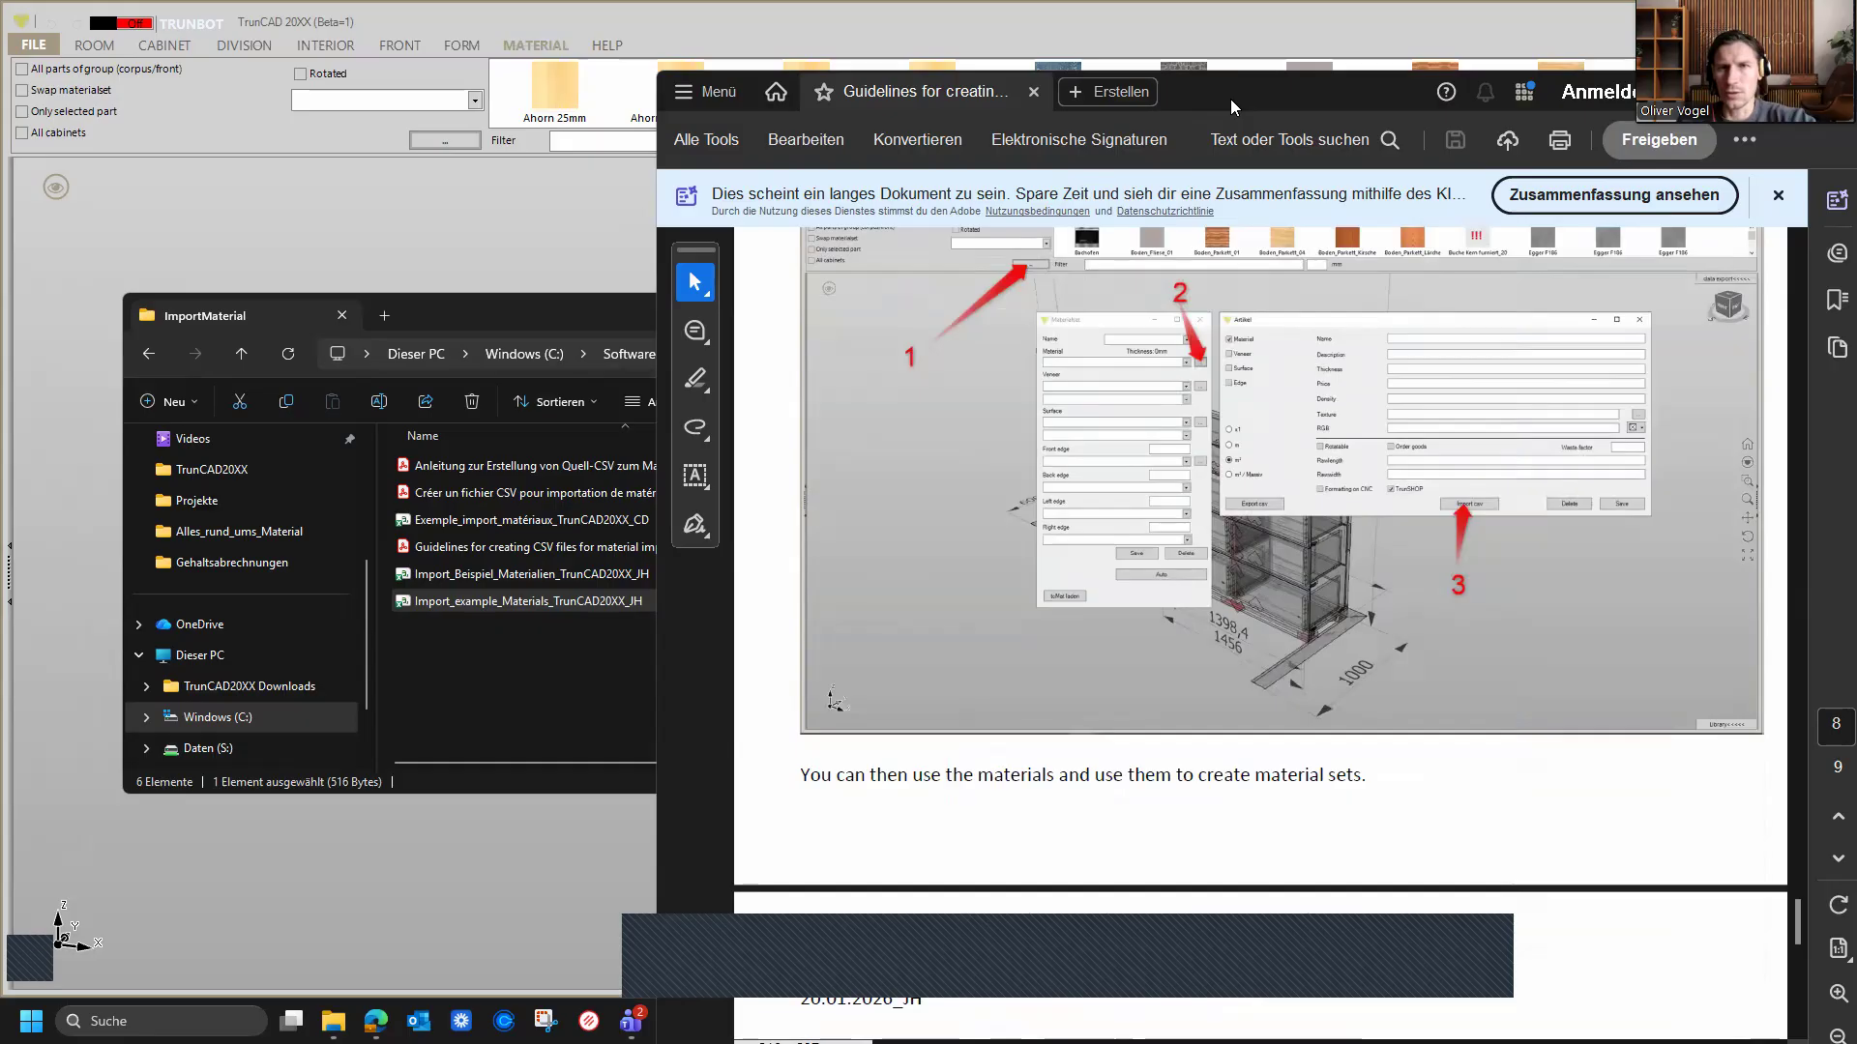
Step: Close the guideline PDF and the ImportMaterial folder window
left_click_drag(1231, 99, 990, 126)
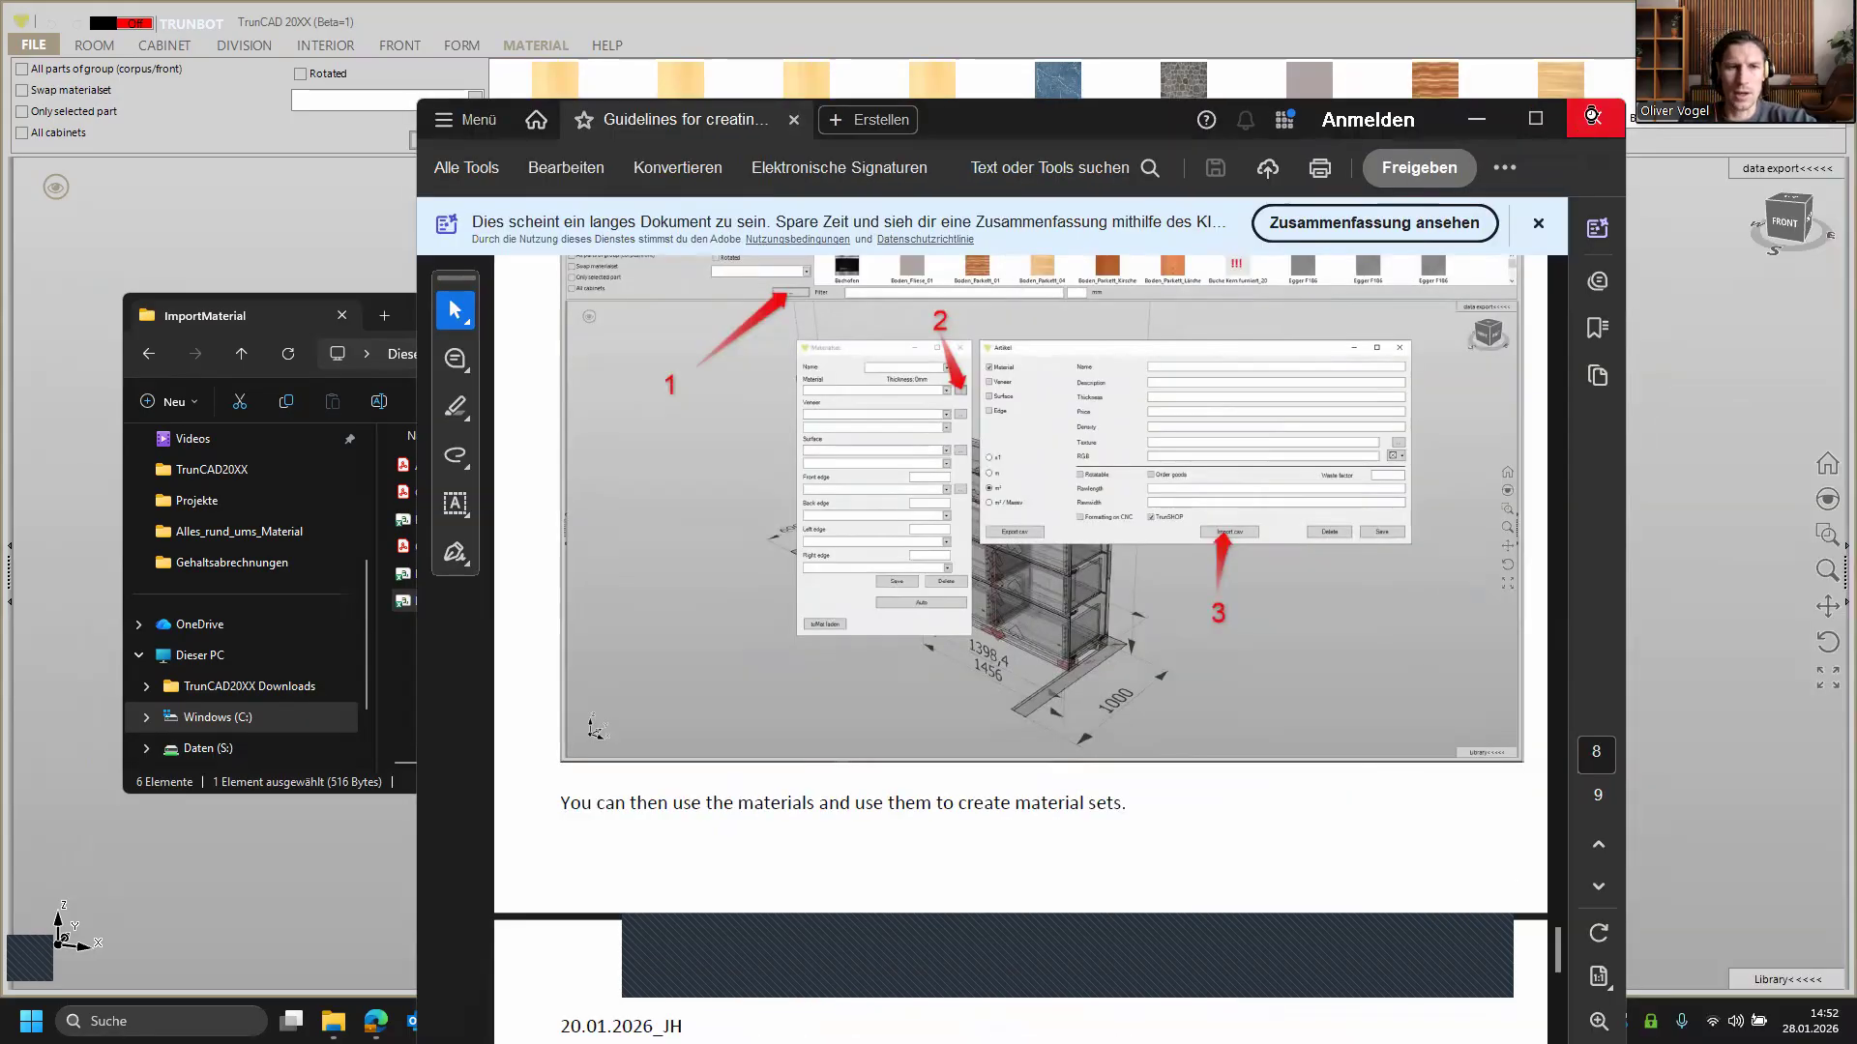
left_click(1591, 116)
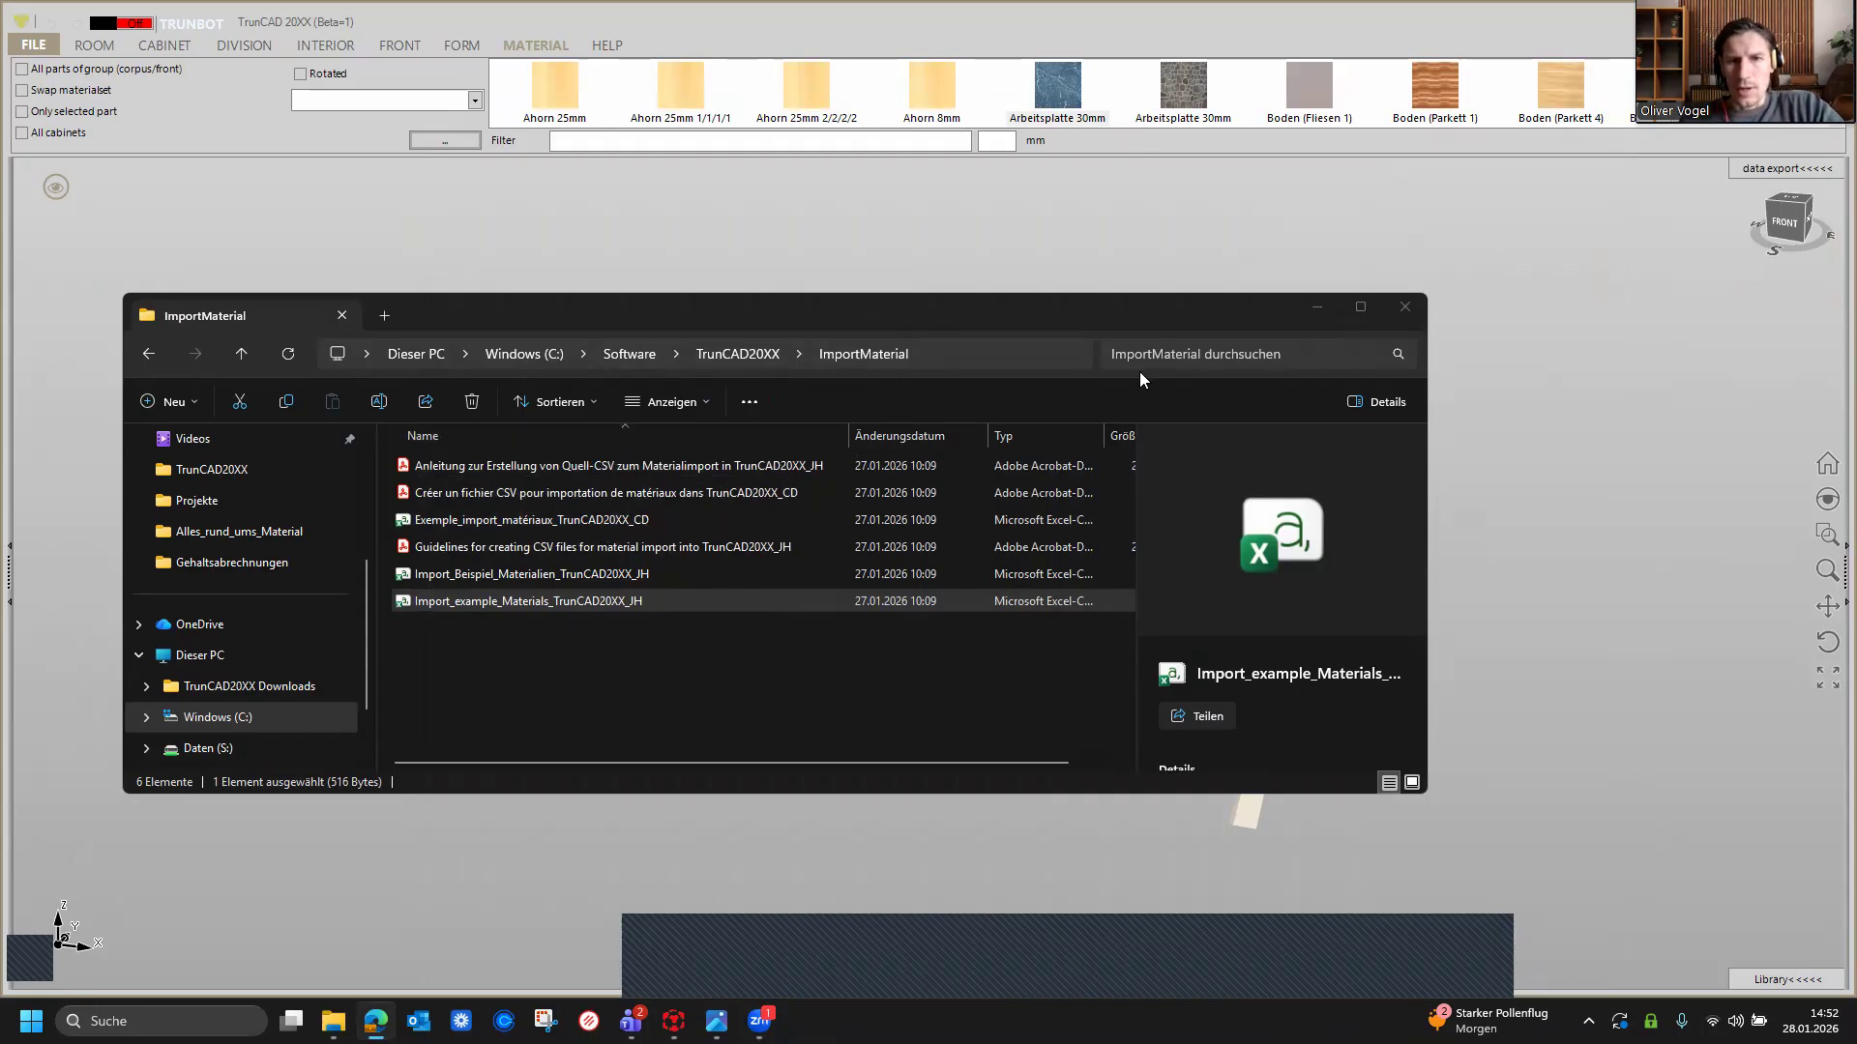
left_click(1305, 311)
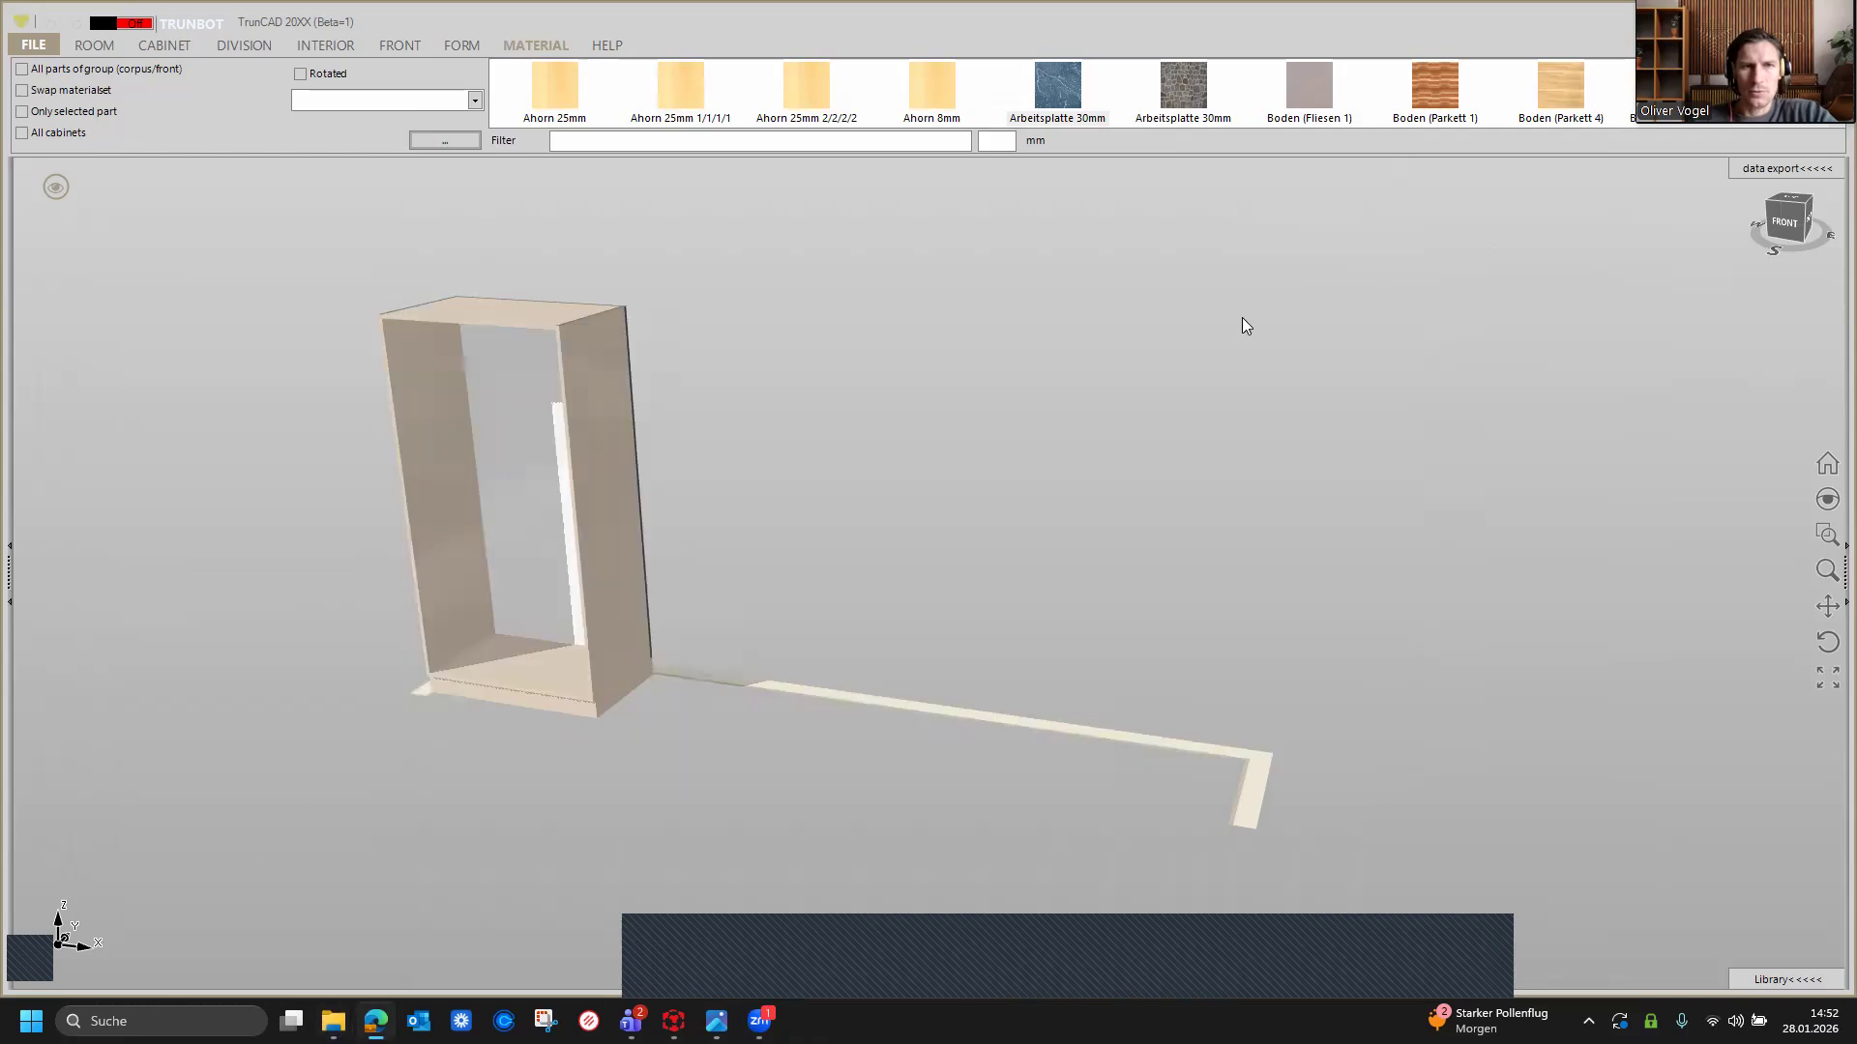
Step: Filter the material library for Egger and browse through the matching materials
middle_click_drag(918, 437, 928, 437)
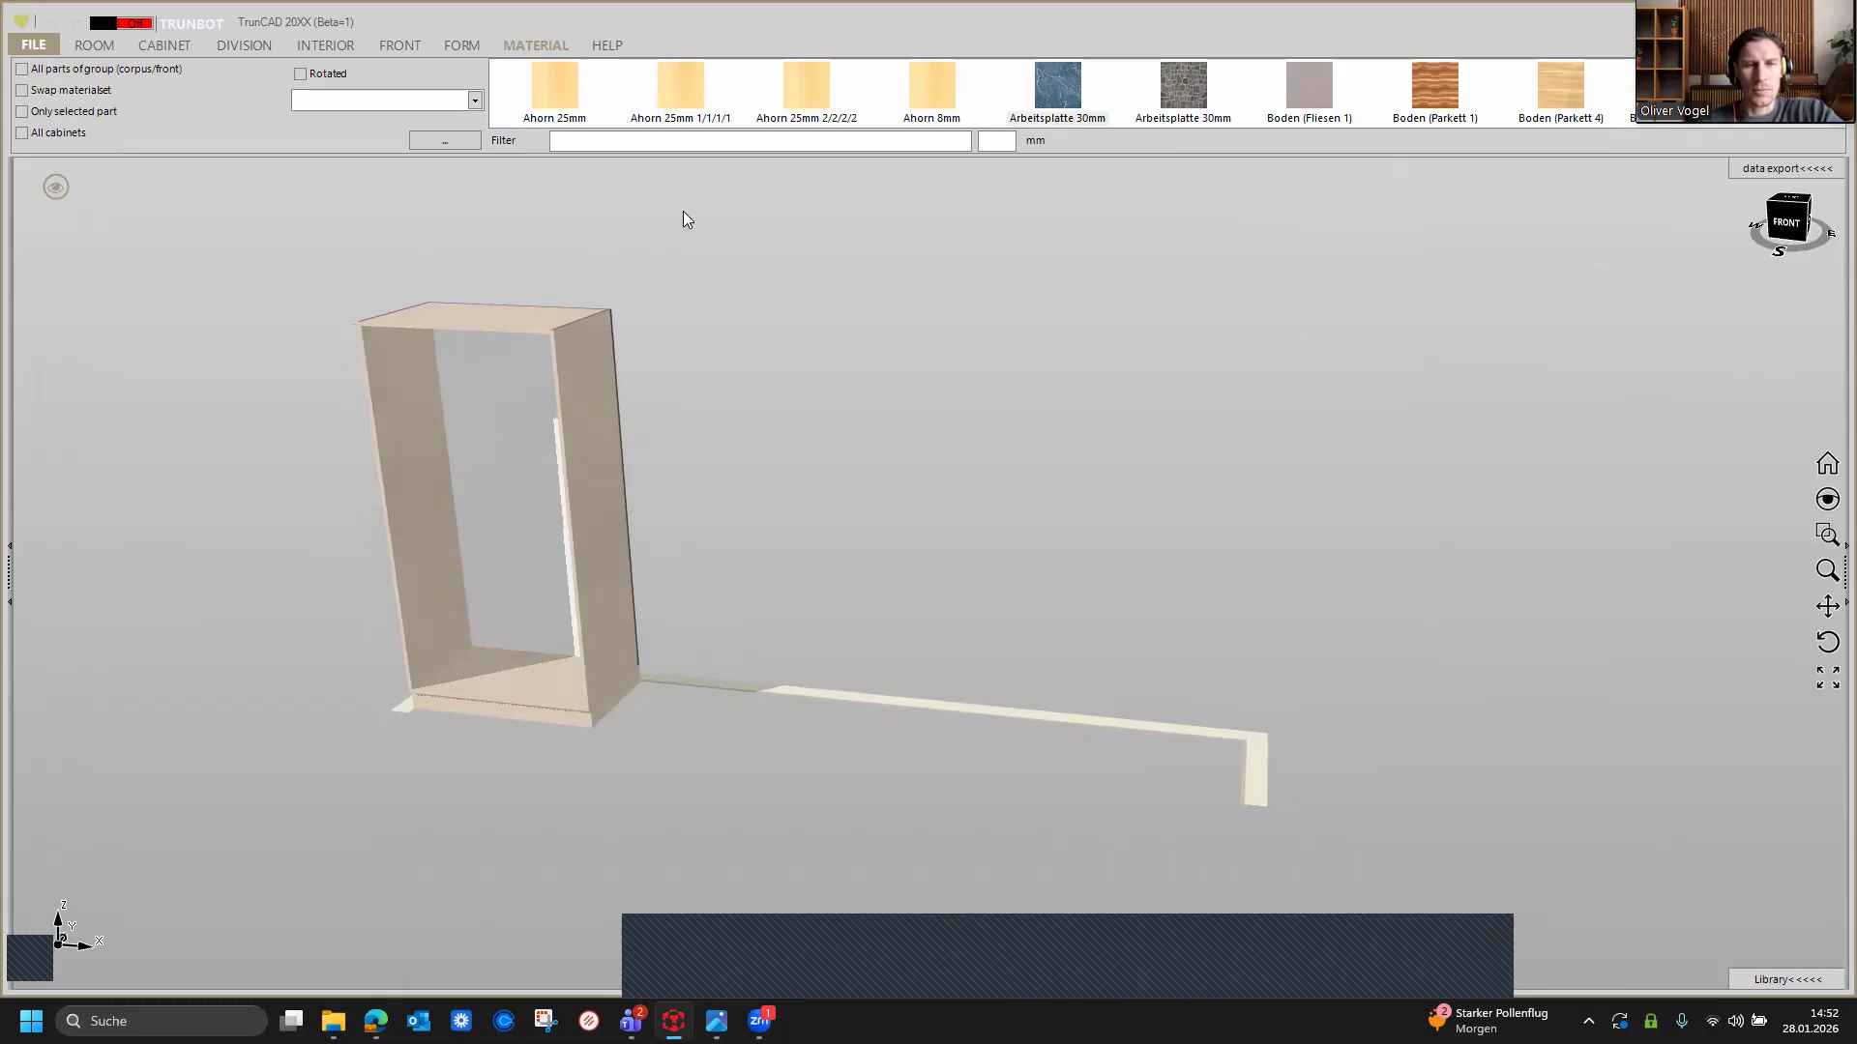
left_click(683, 146)
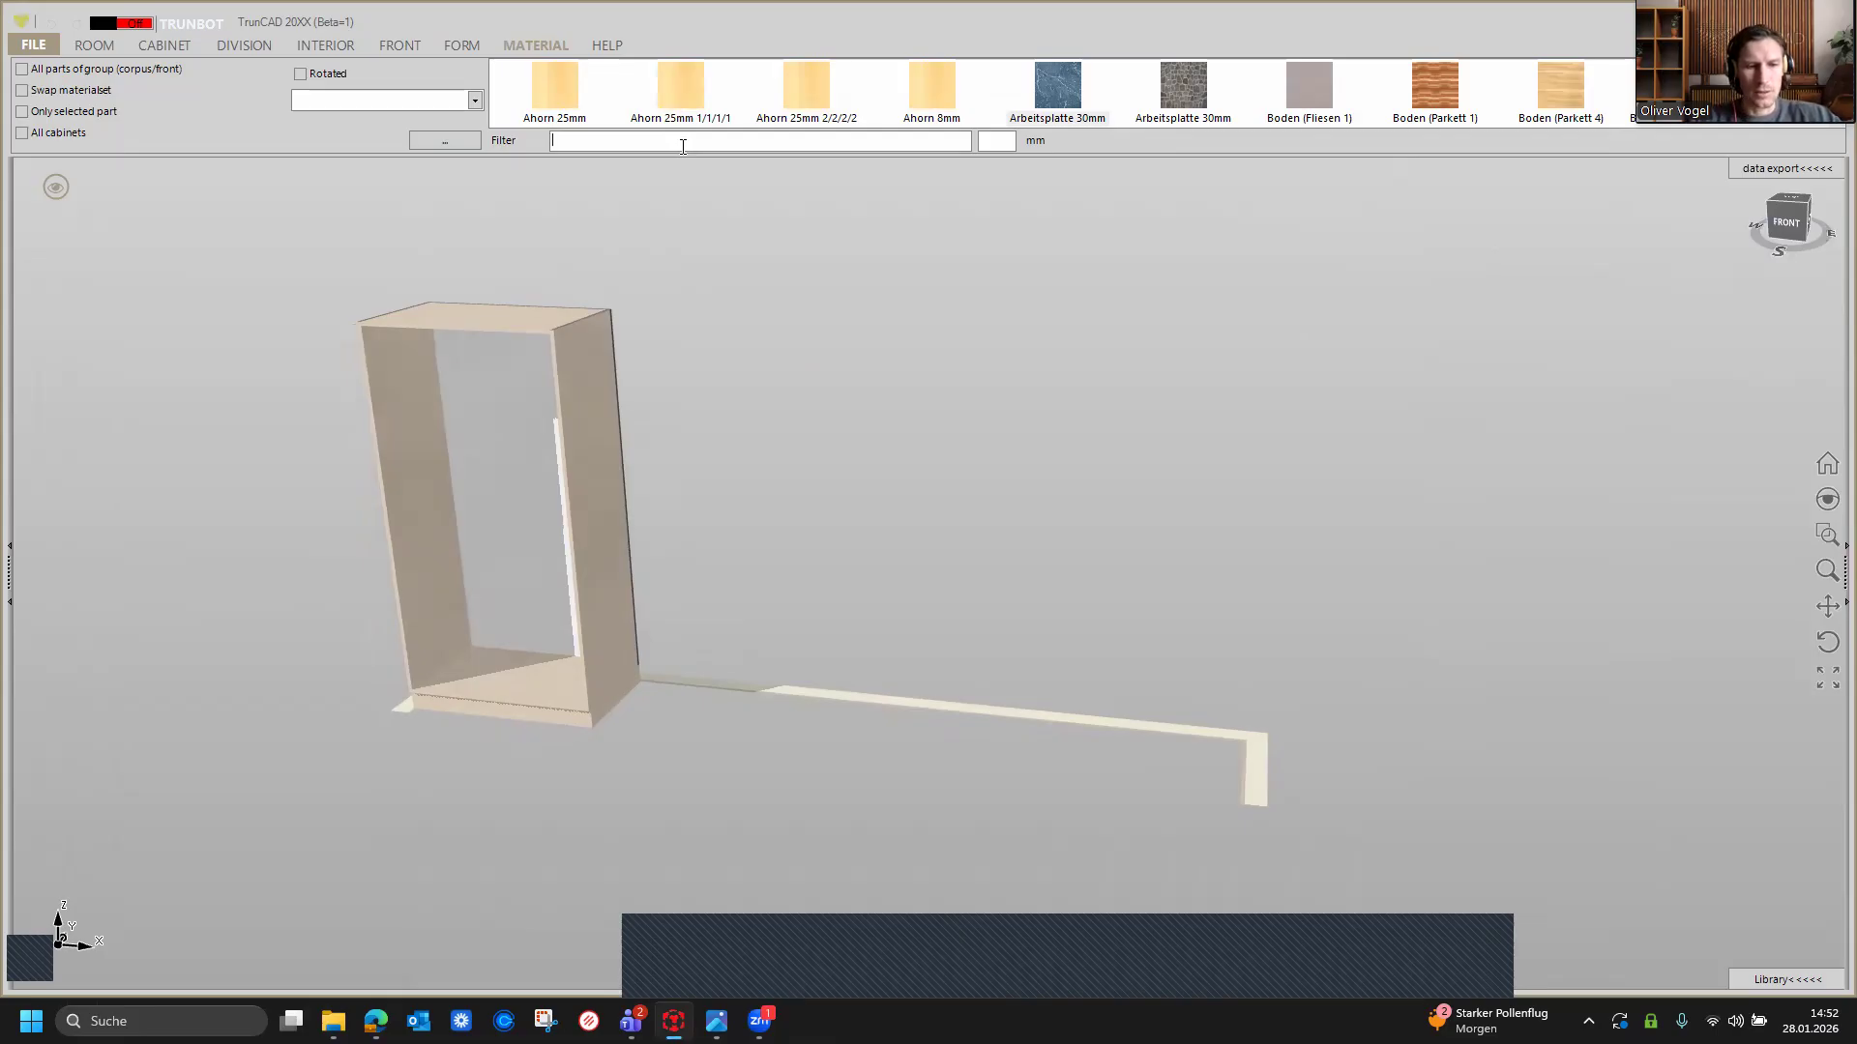
type("Egger")
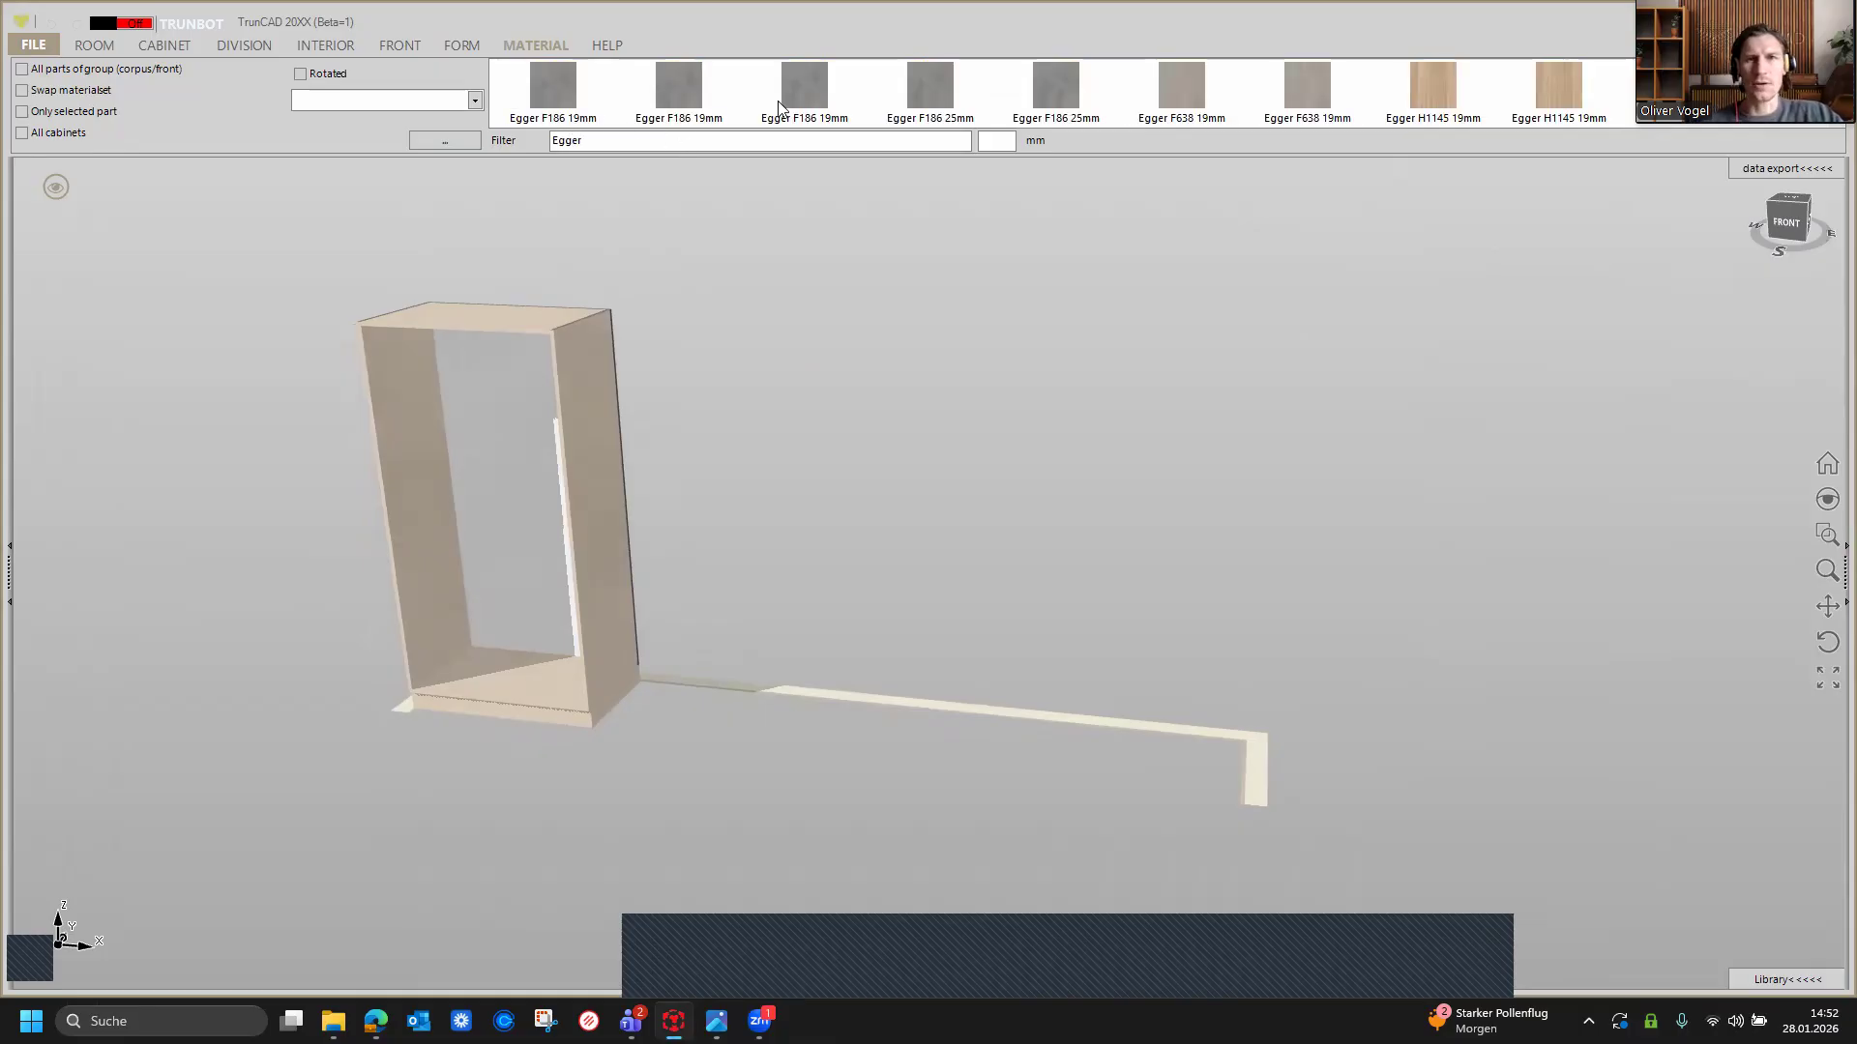
scroll(841, 107, "down", 1)
scroll(840, 107, "down", 4)
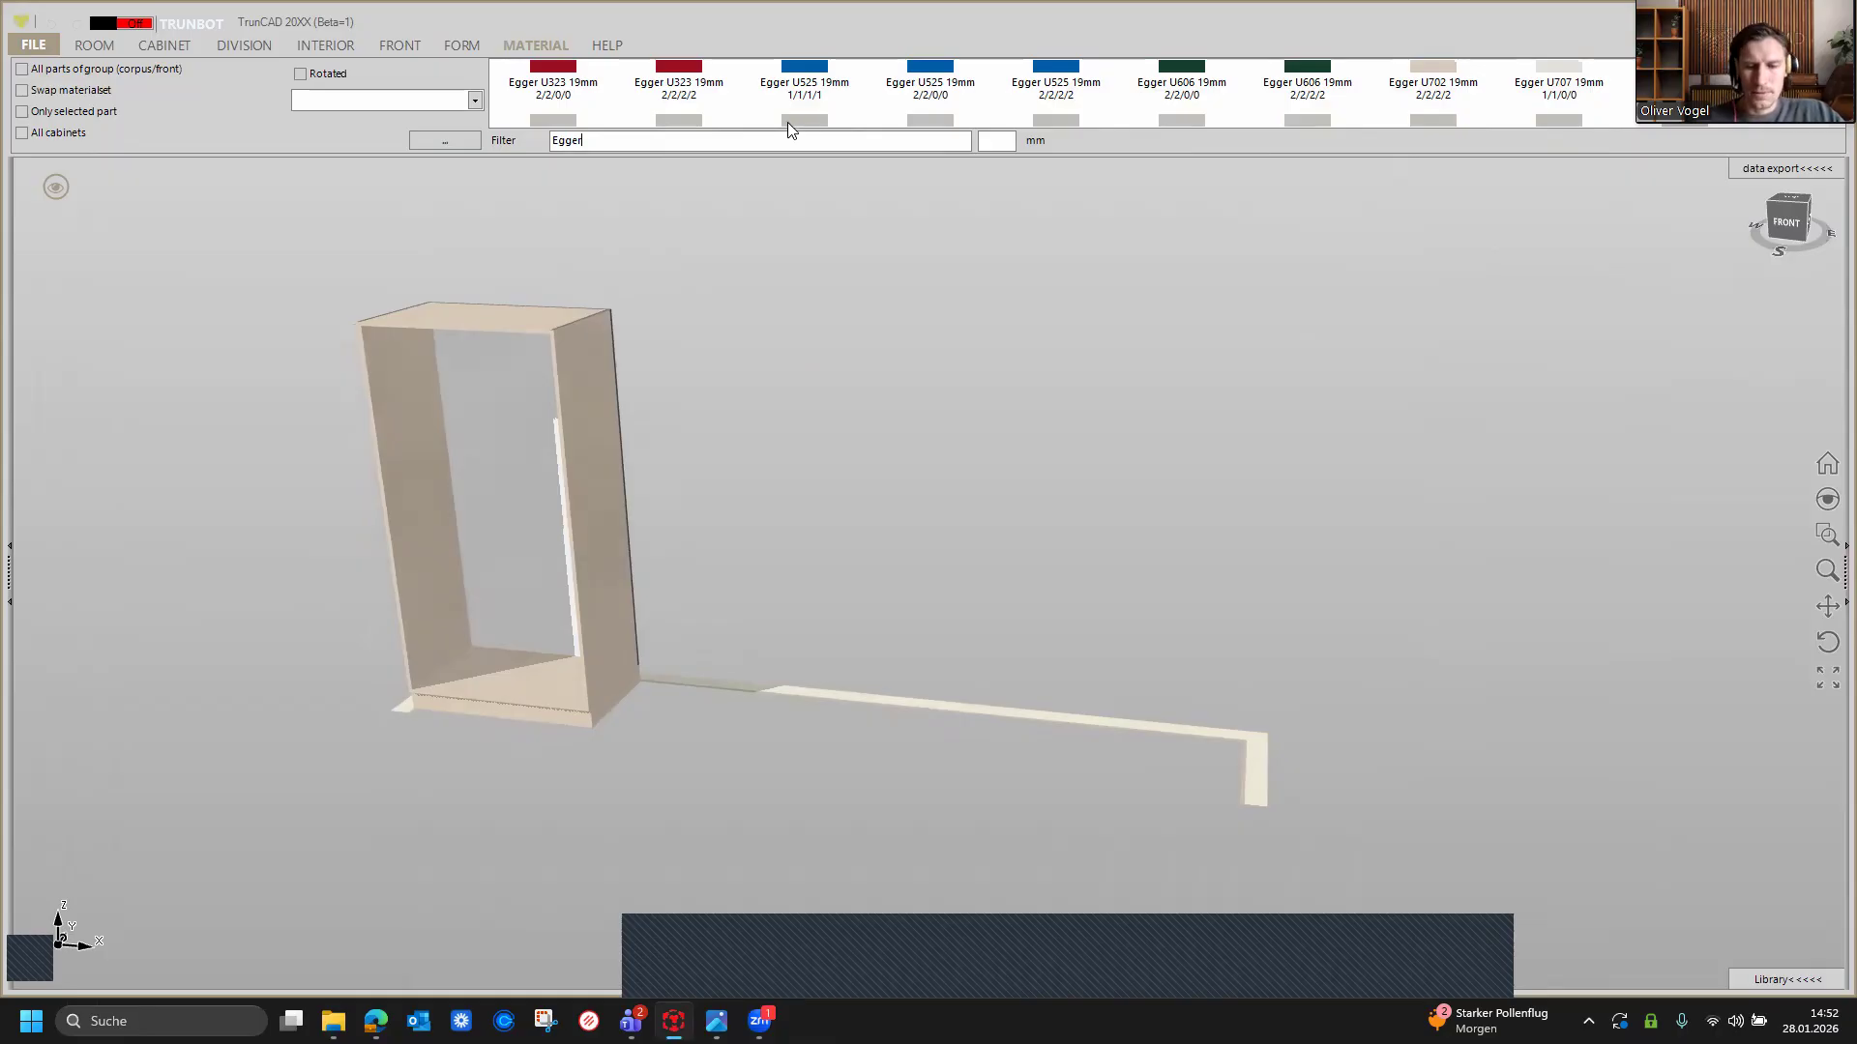
scroll(785, 122, "up", 1)
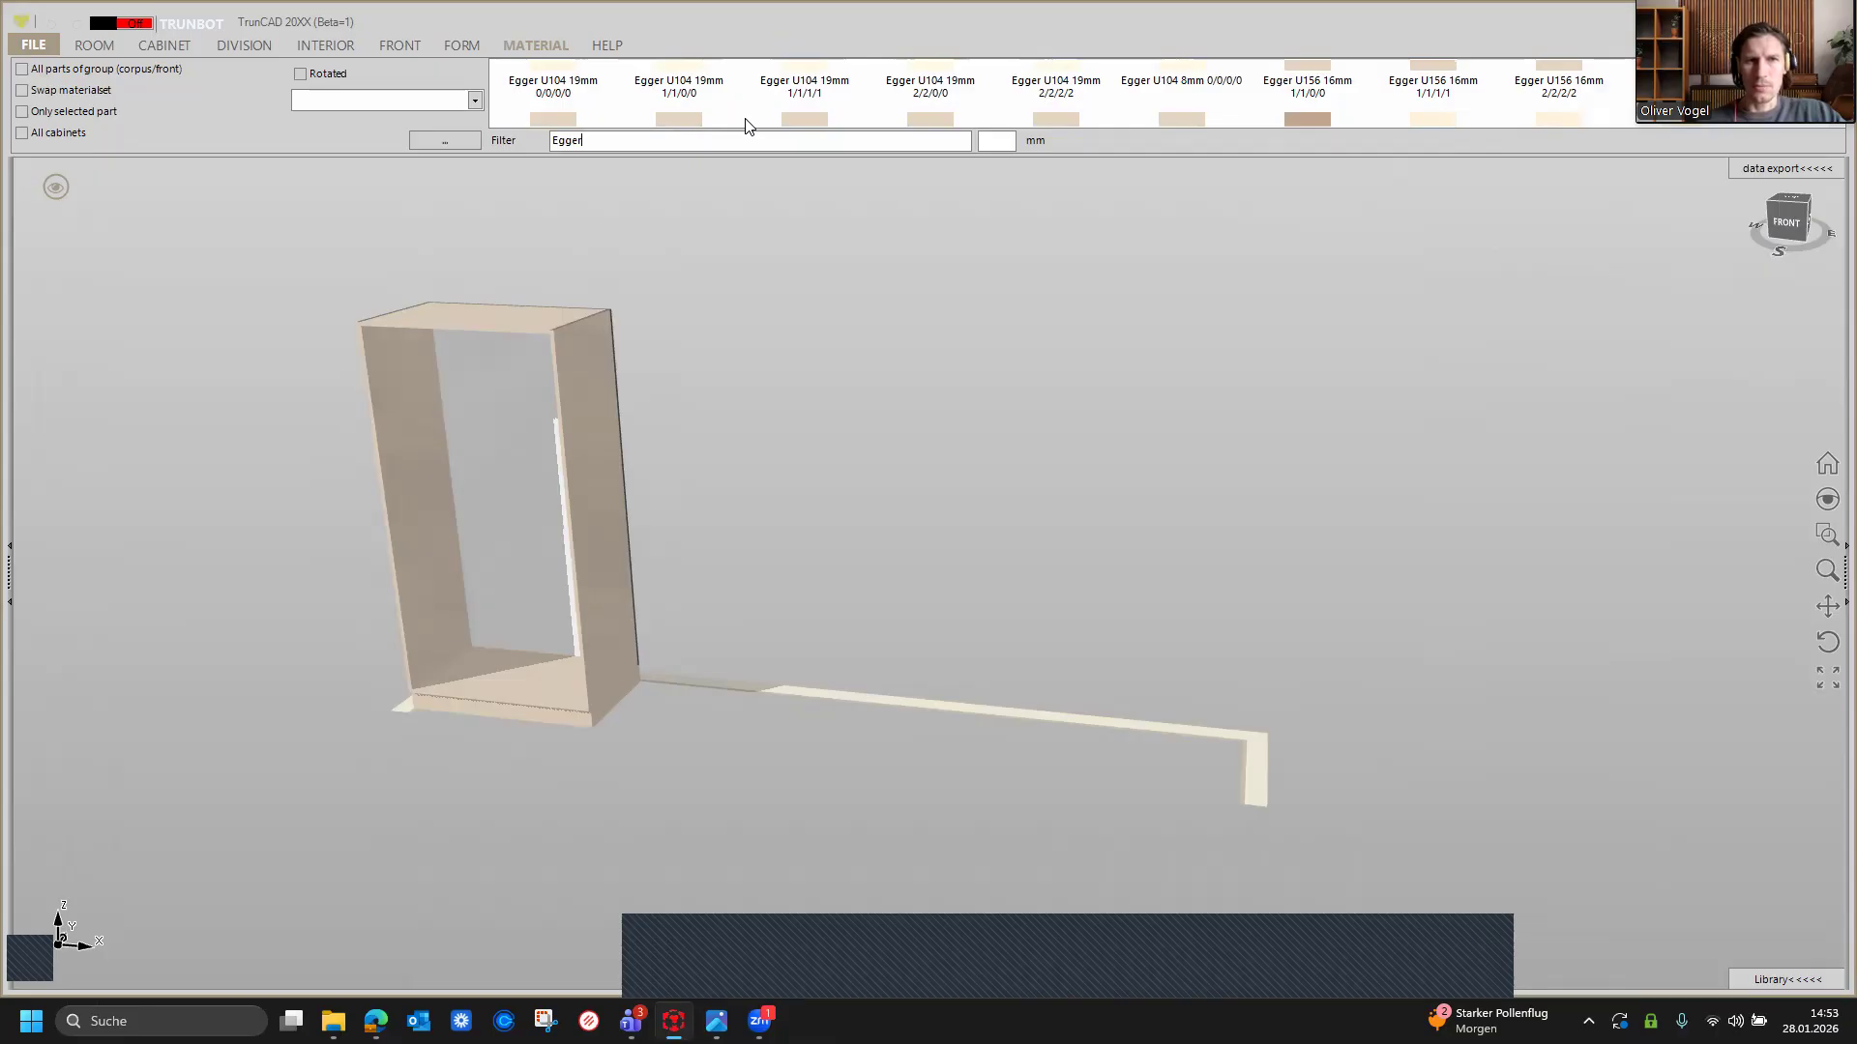
scroll(731, 112, "up", 3)
scroll(732, 112, "up", 3)
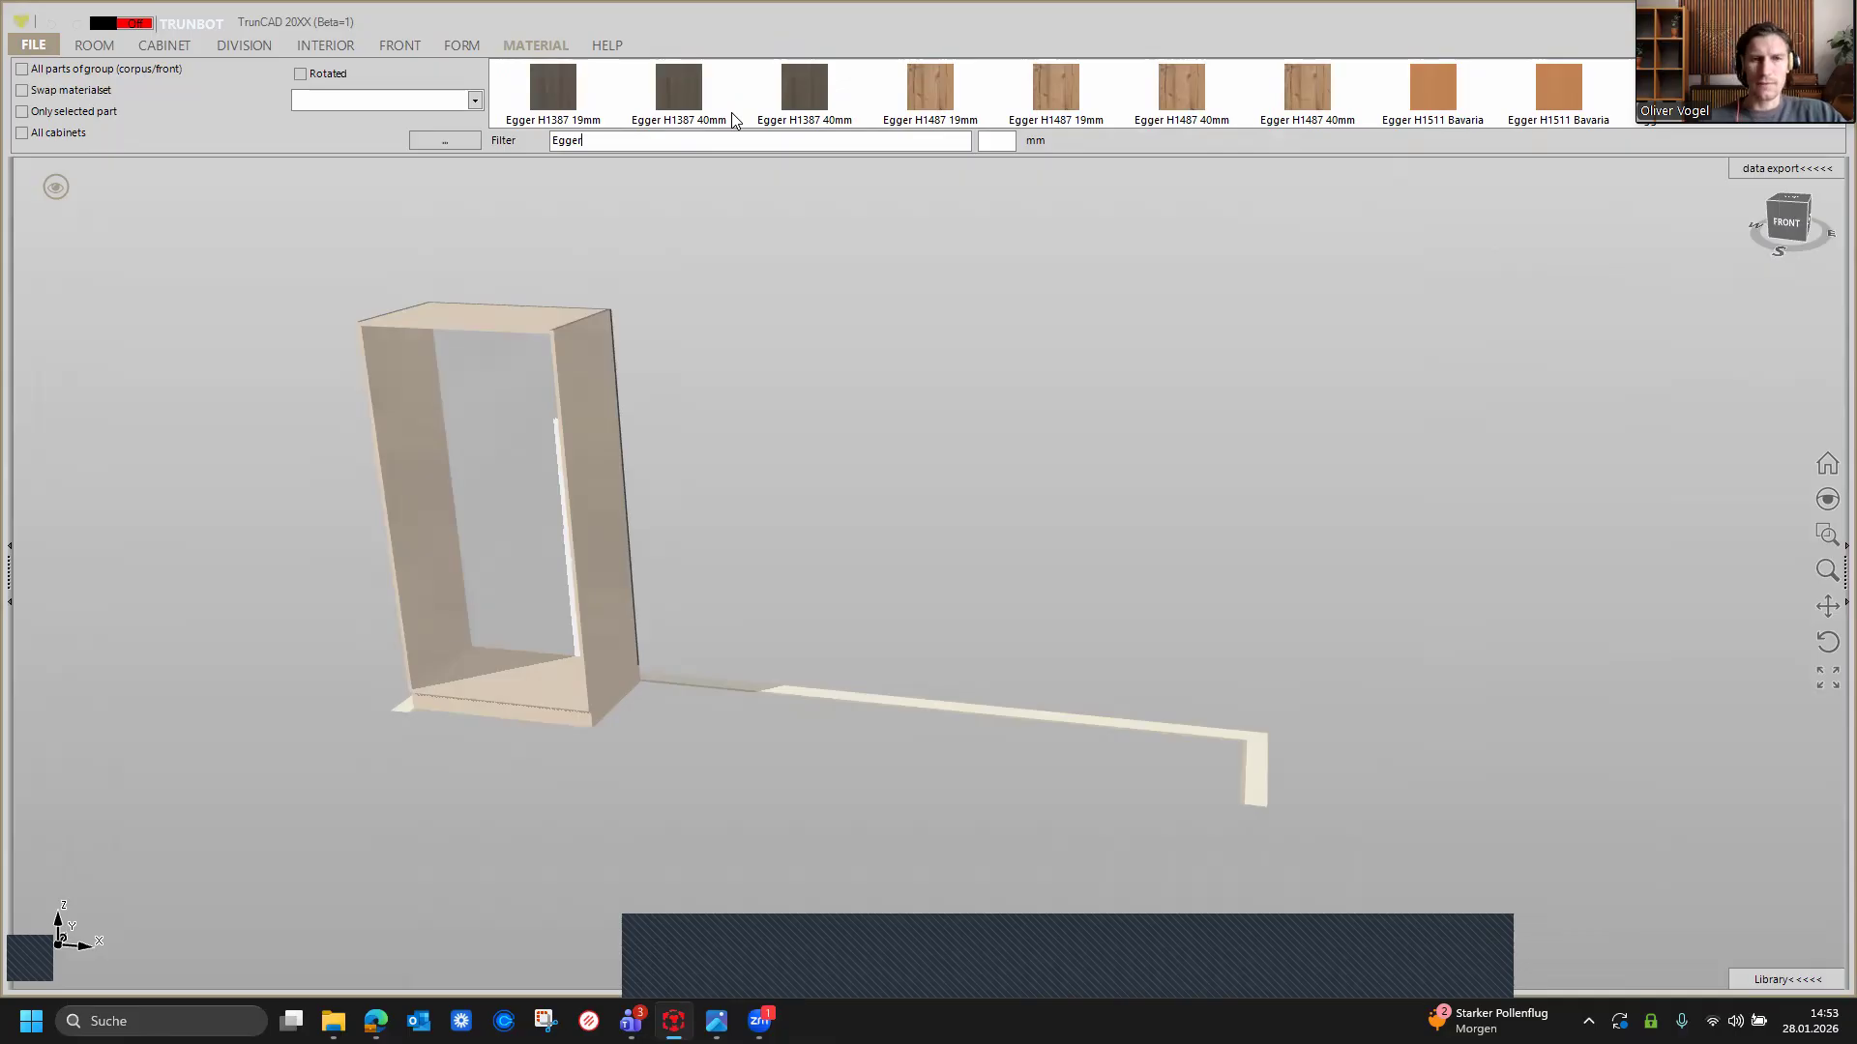
type("1/1")
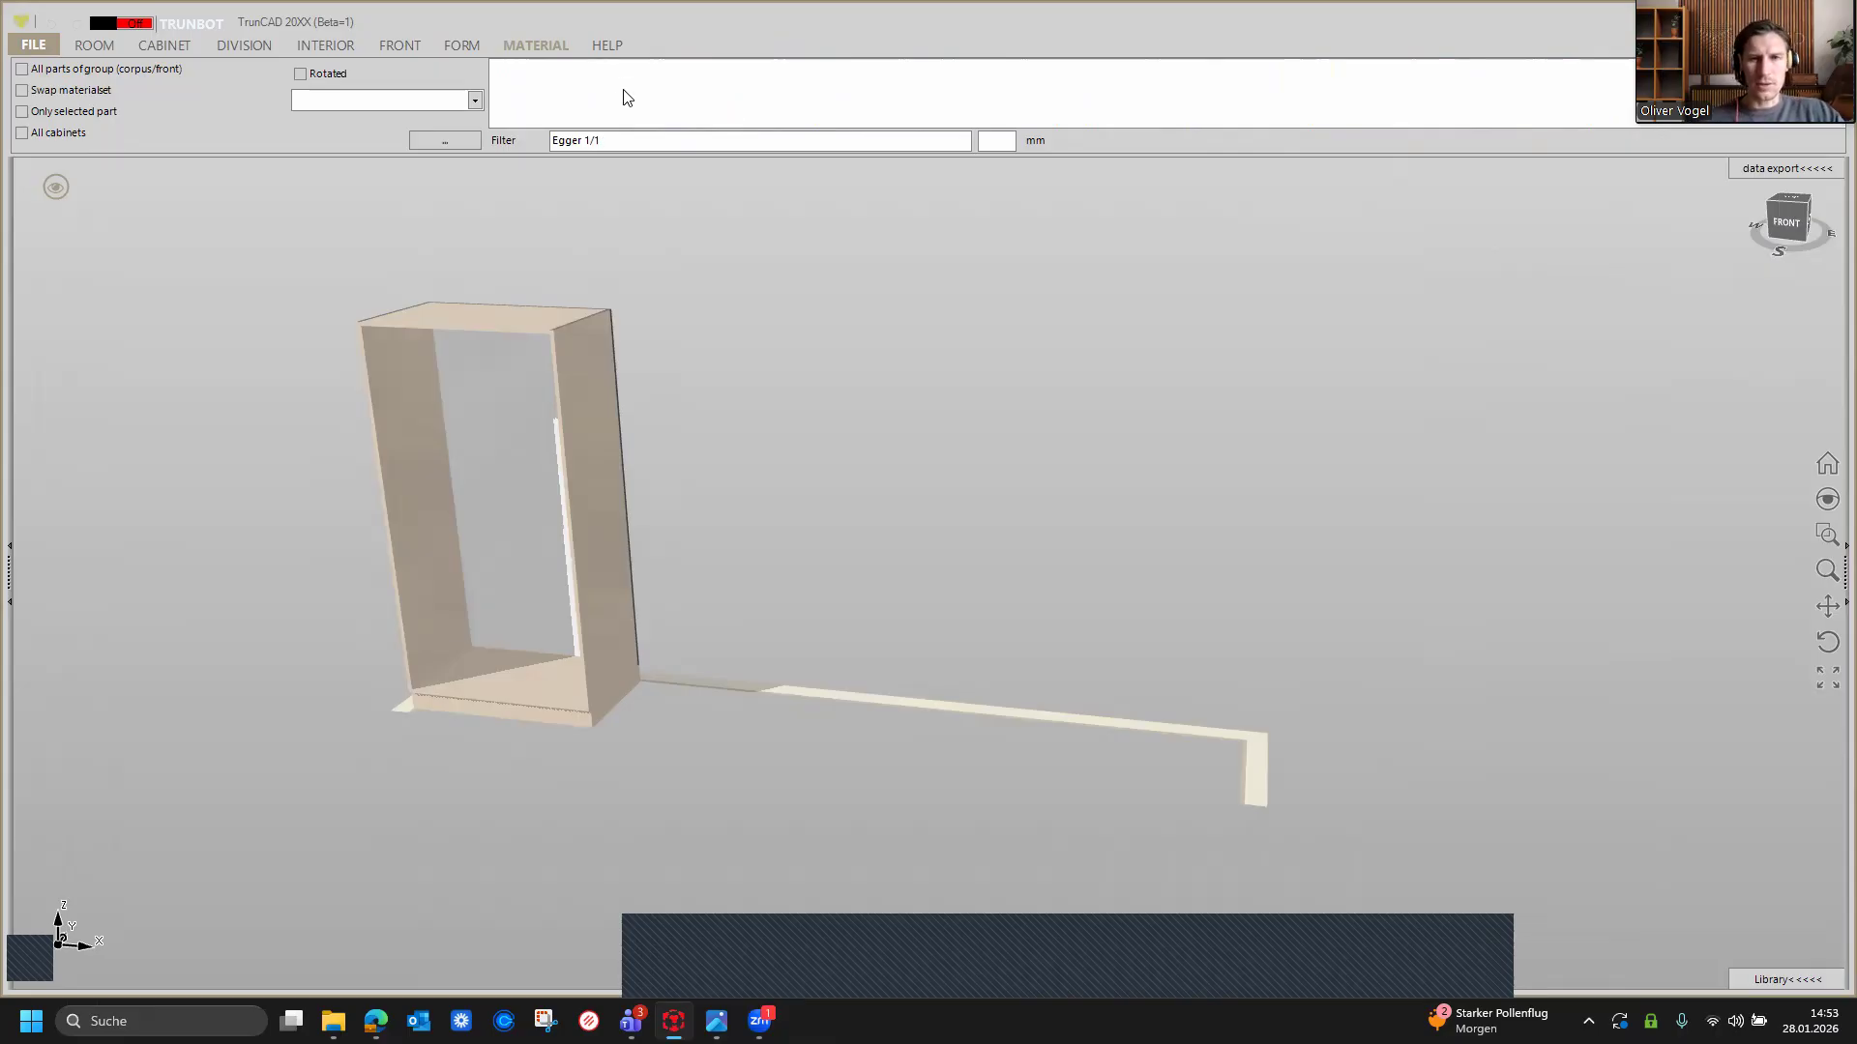
key("BackSpace")
key("BackSpace")
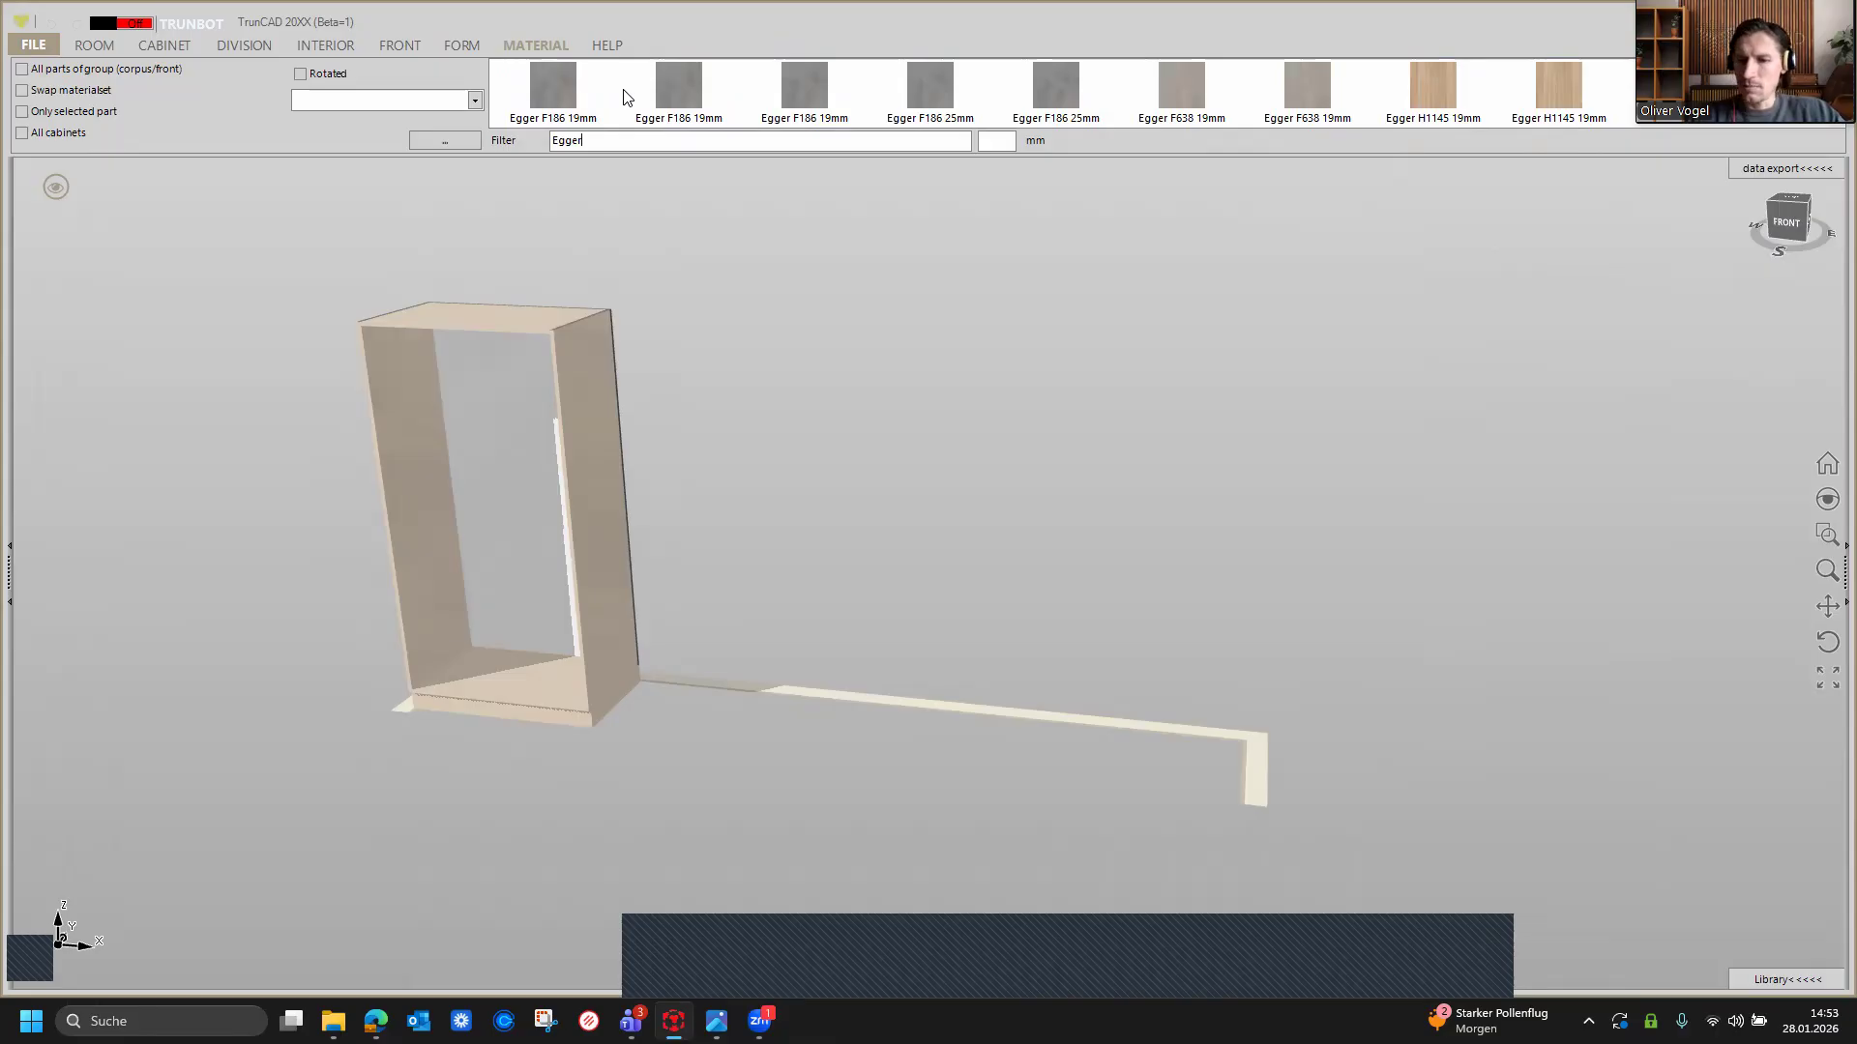
Step: Extend the material filter to Egger*1/1/1/1 and browse the matching materials
type("*")
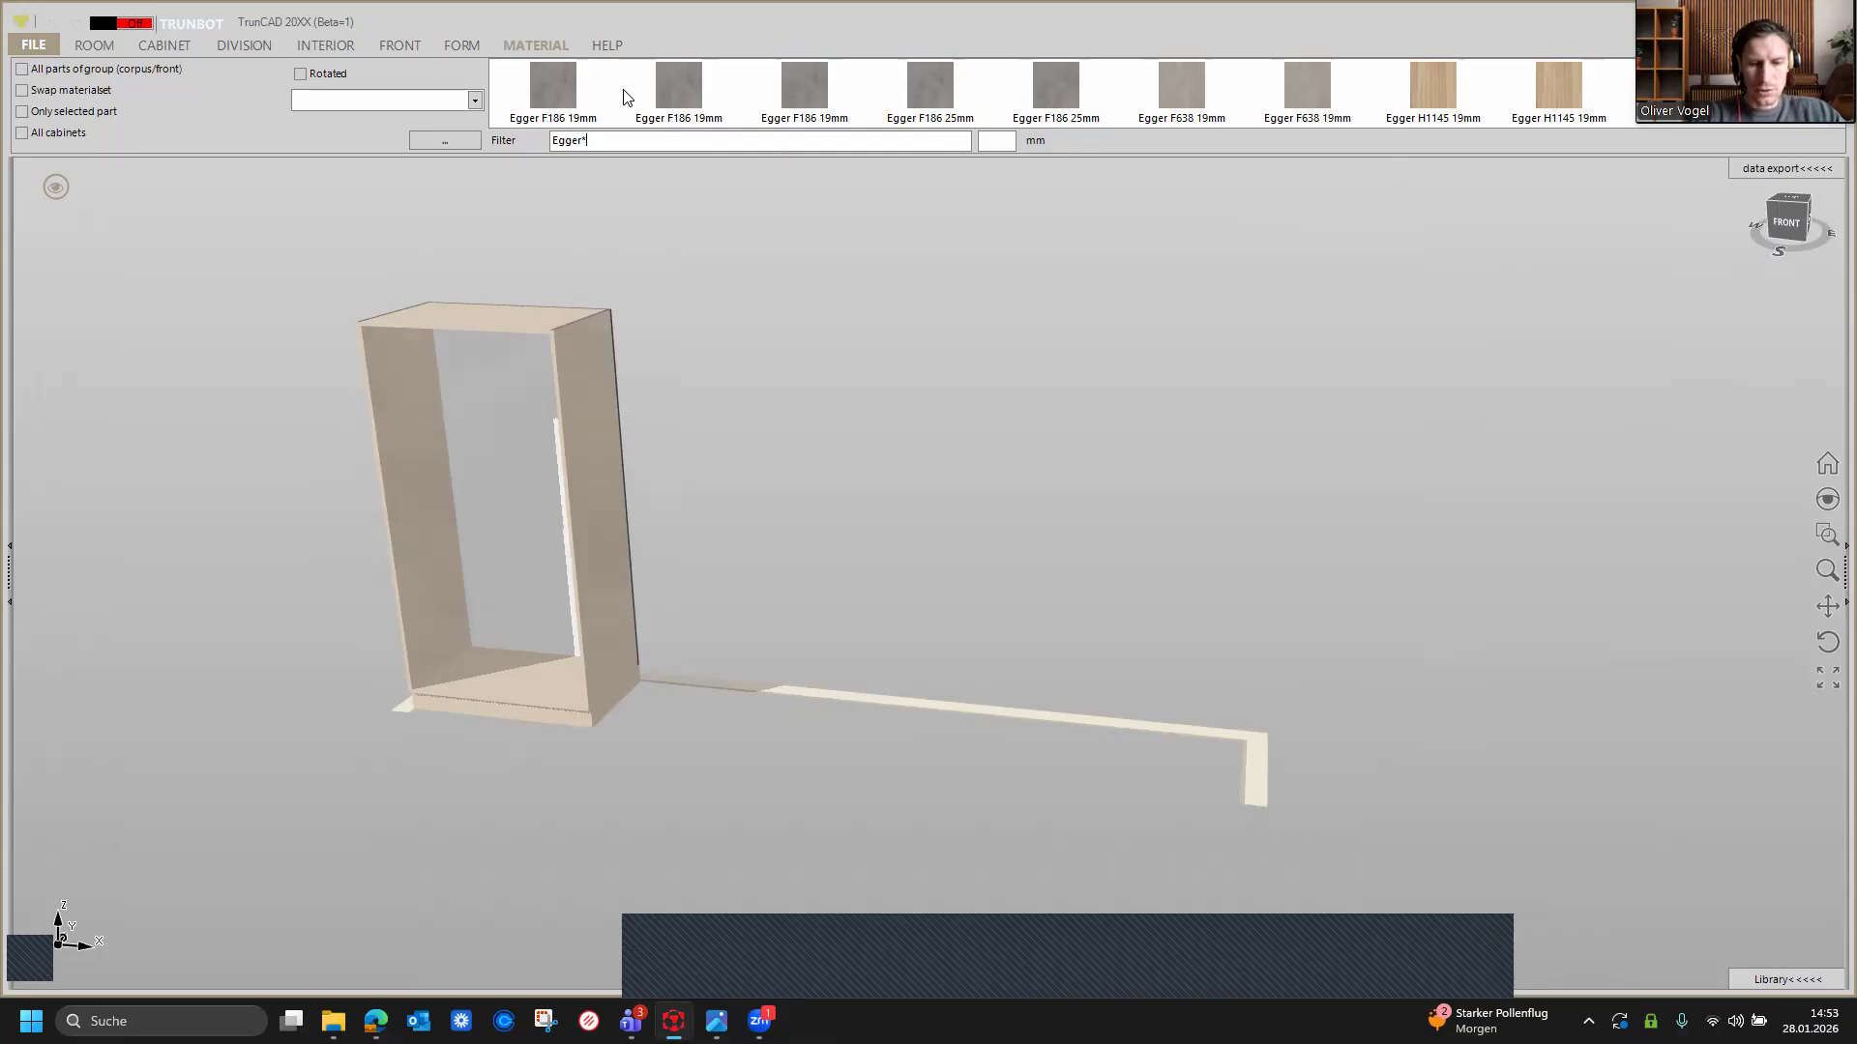
type("1/")
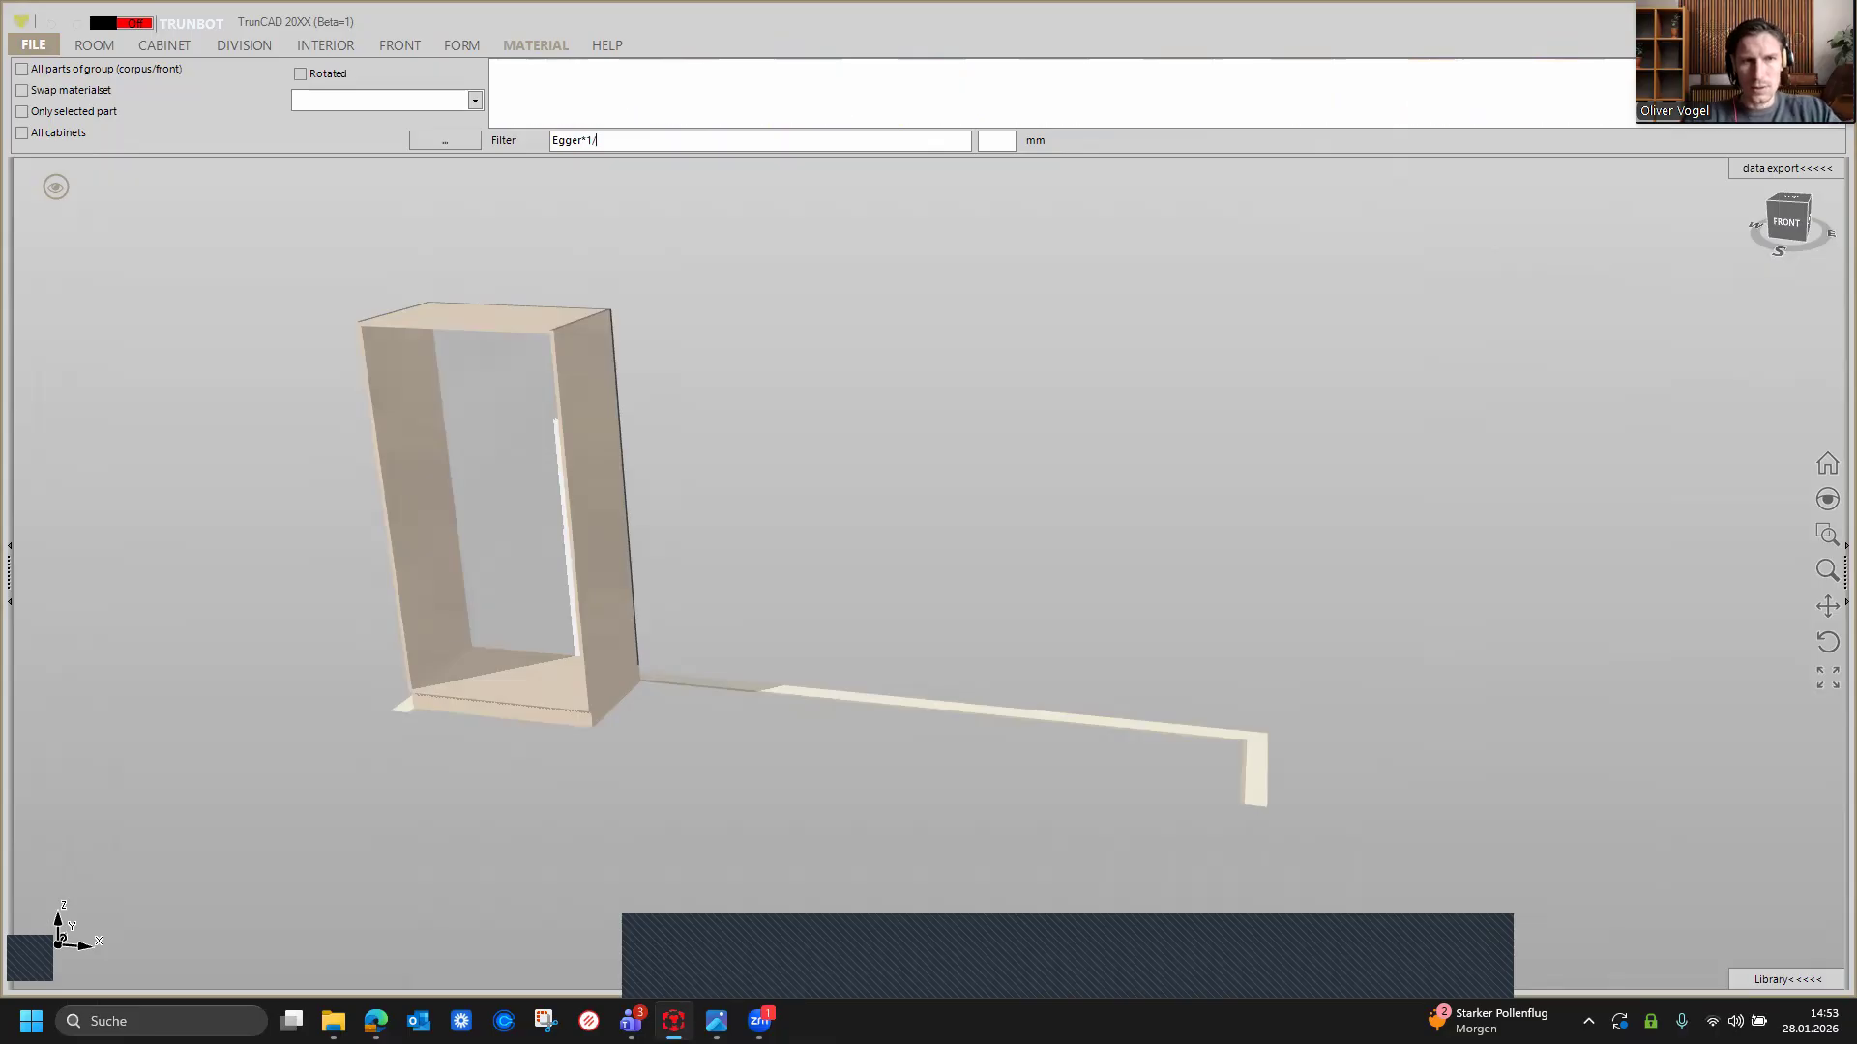
type("1")
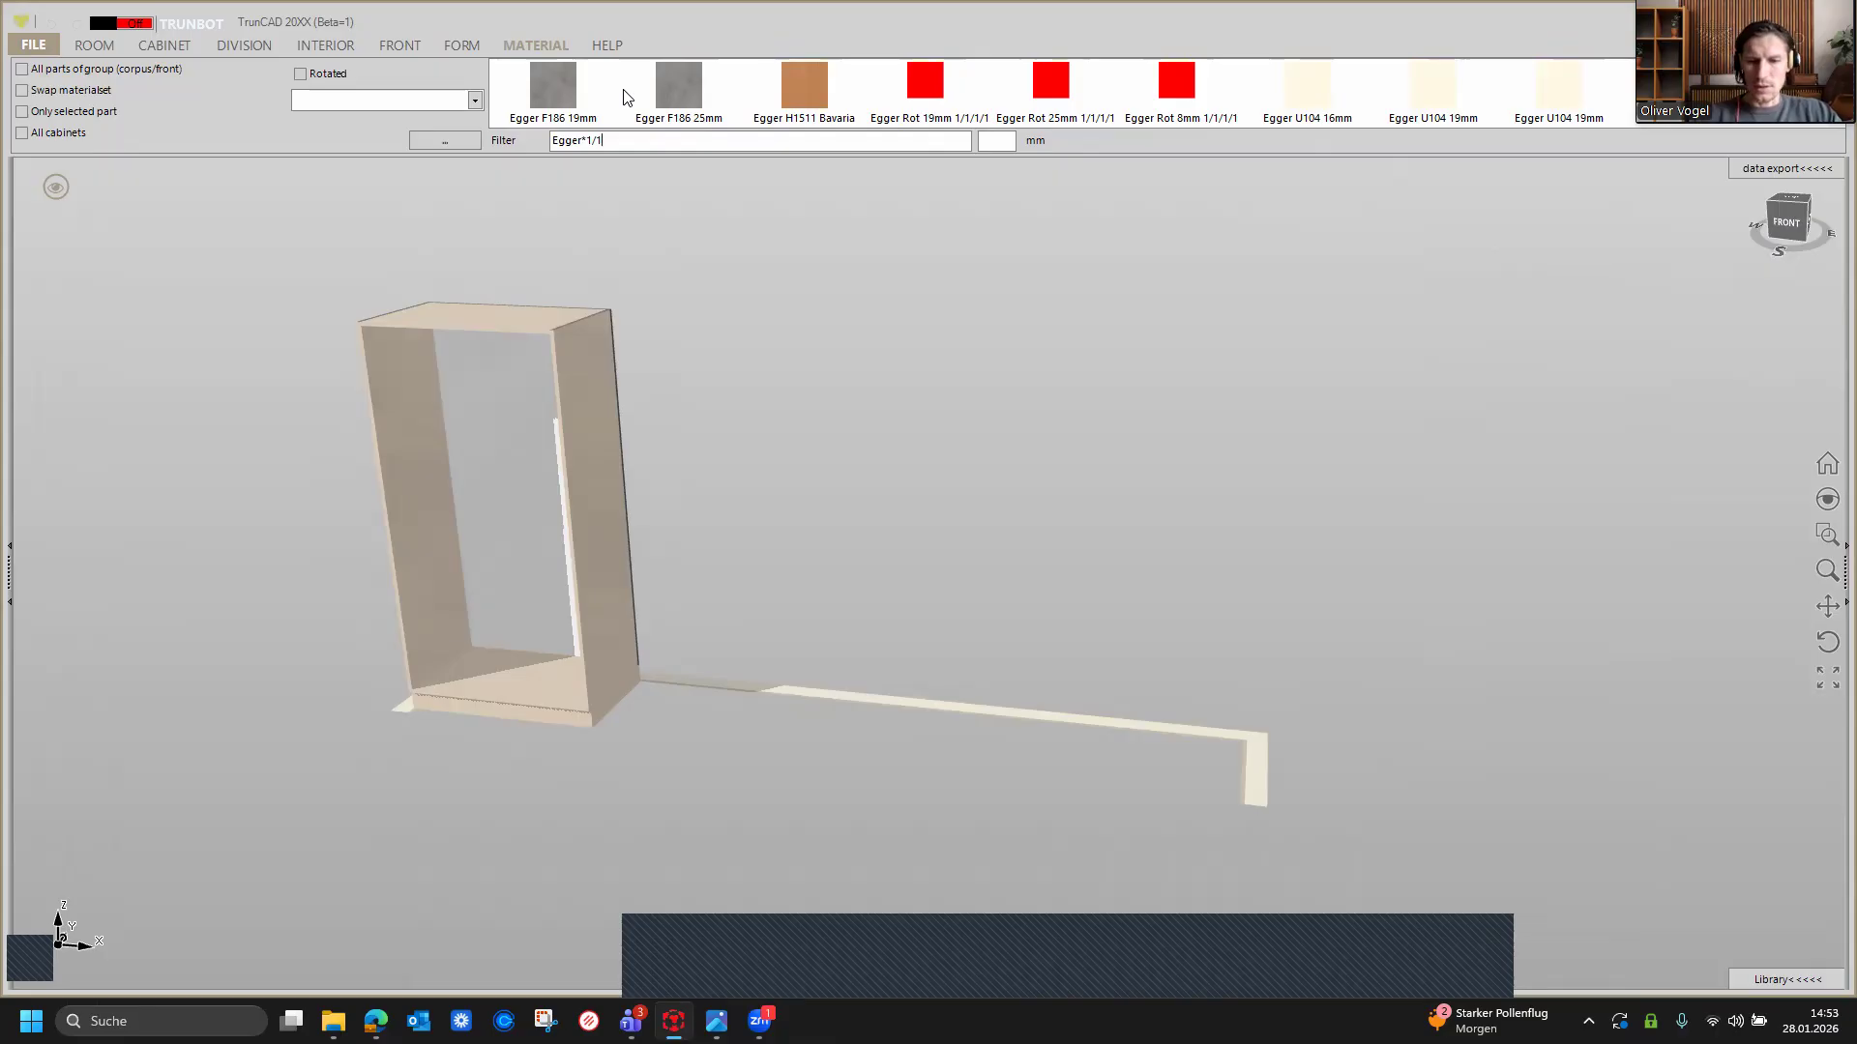
type("/")
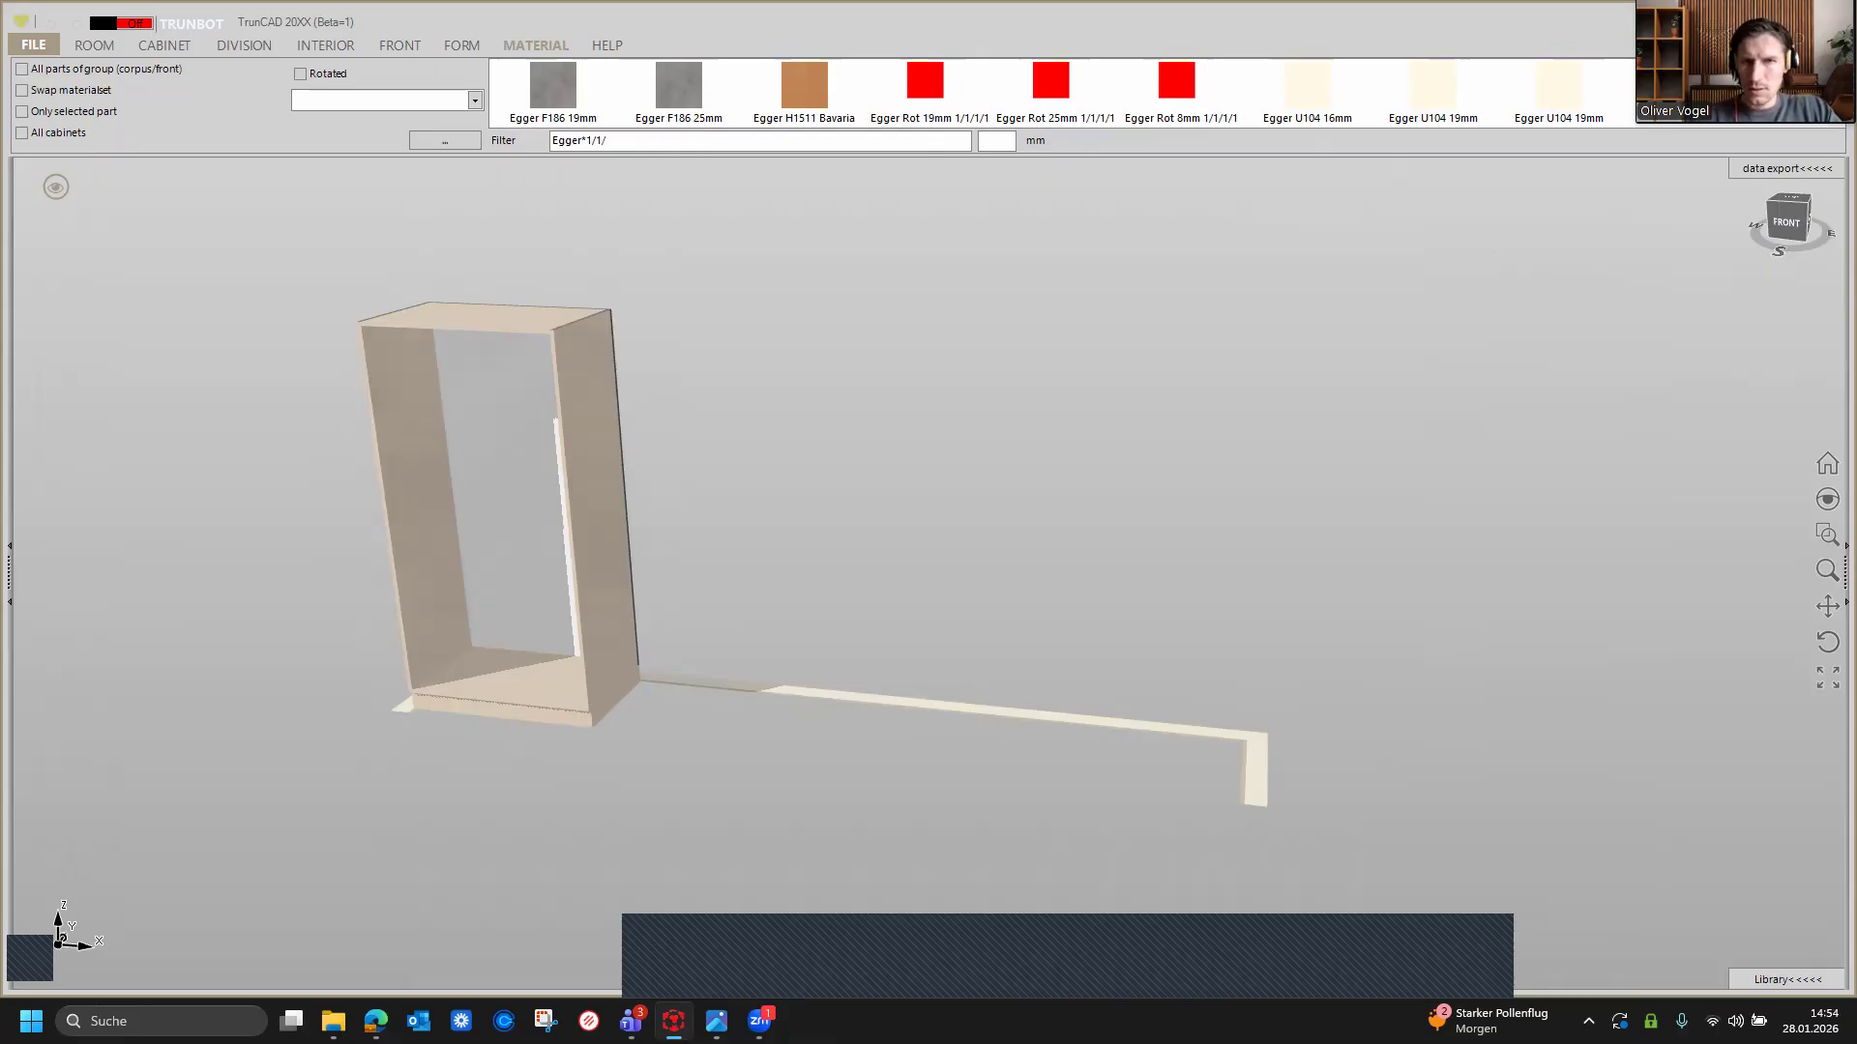
type("1/1")
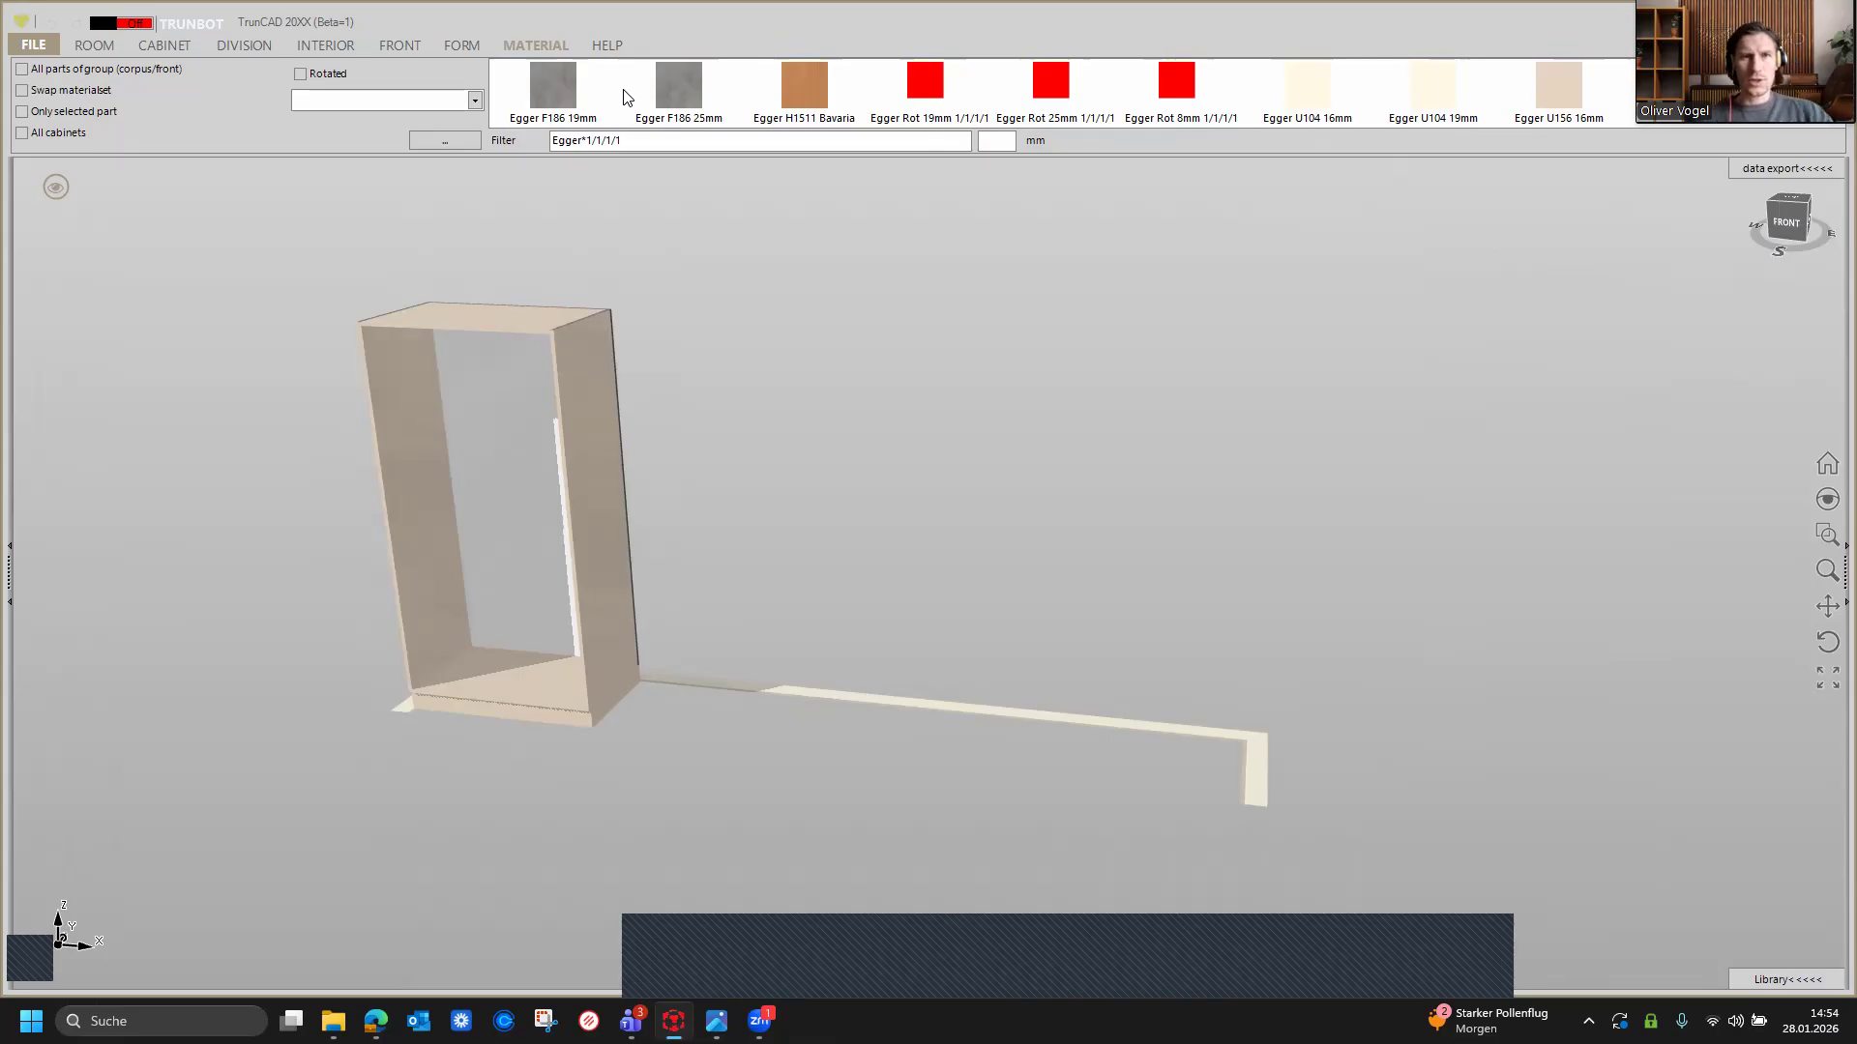
scroll(802, 93, "down", 3)
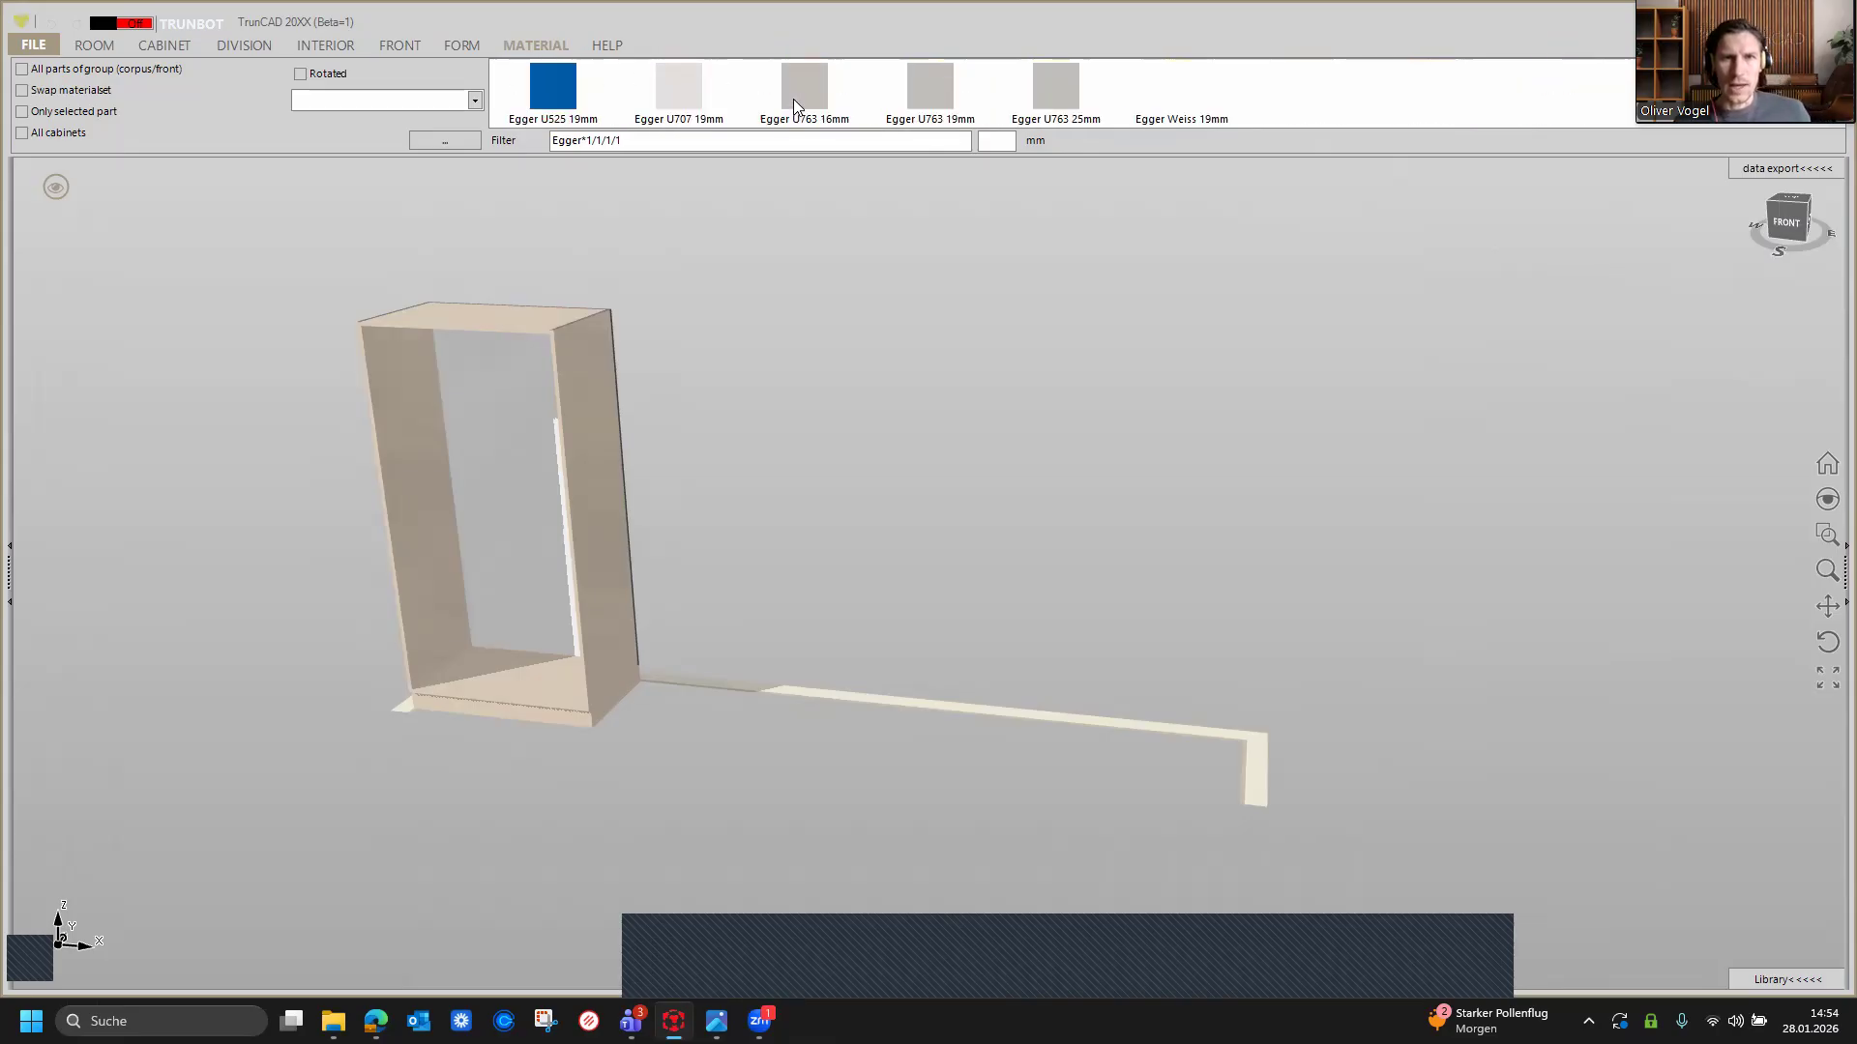
scroll(792, 102, "up", 3)
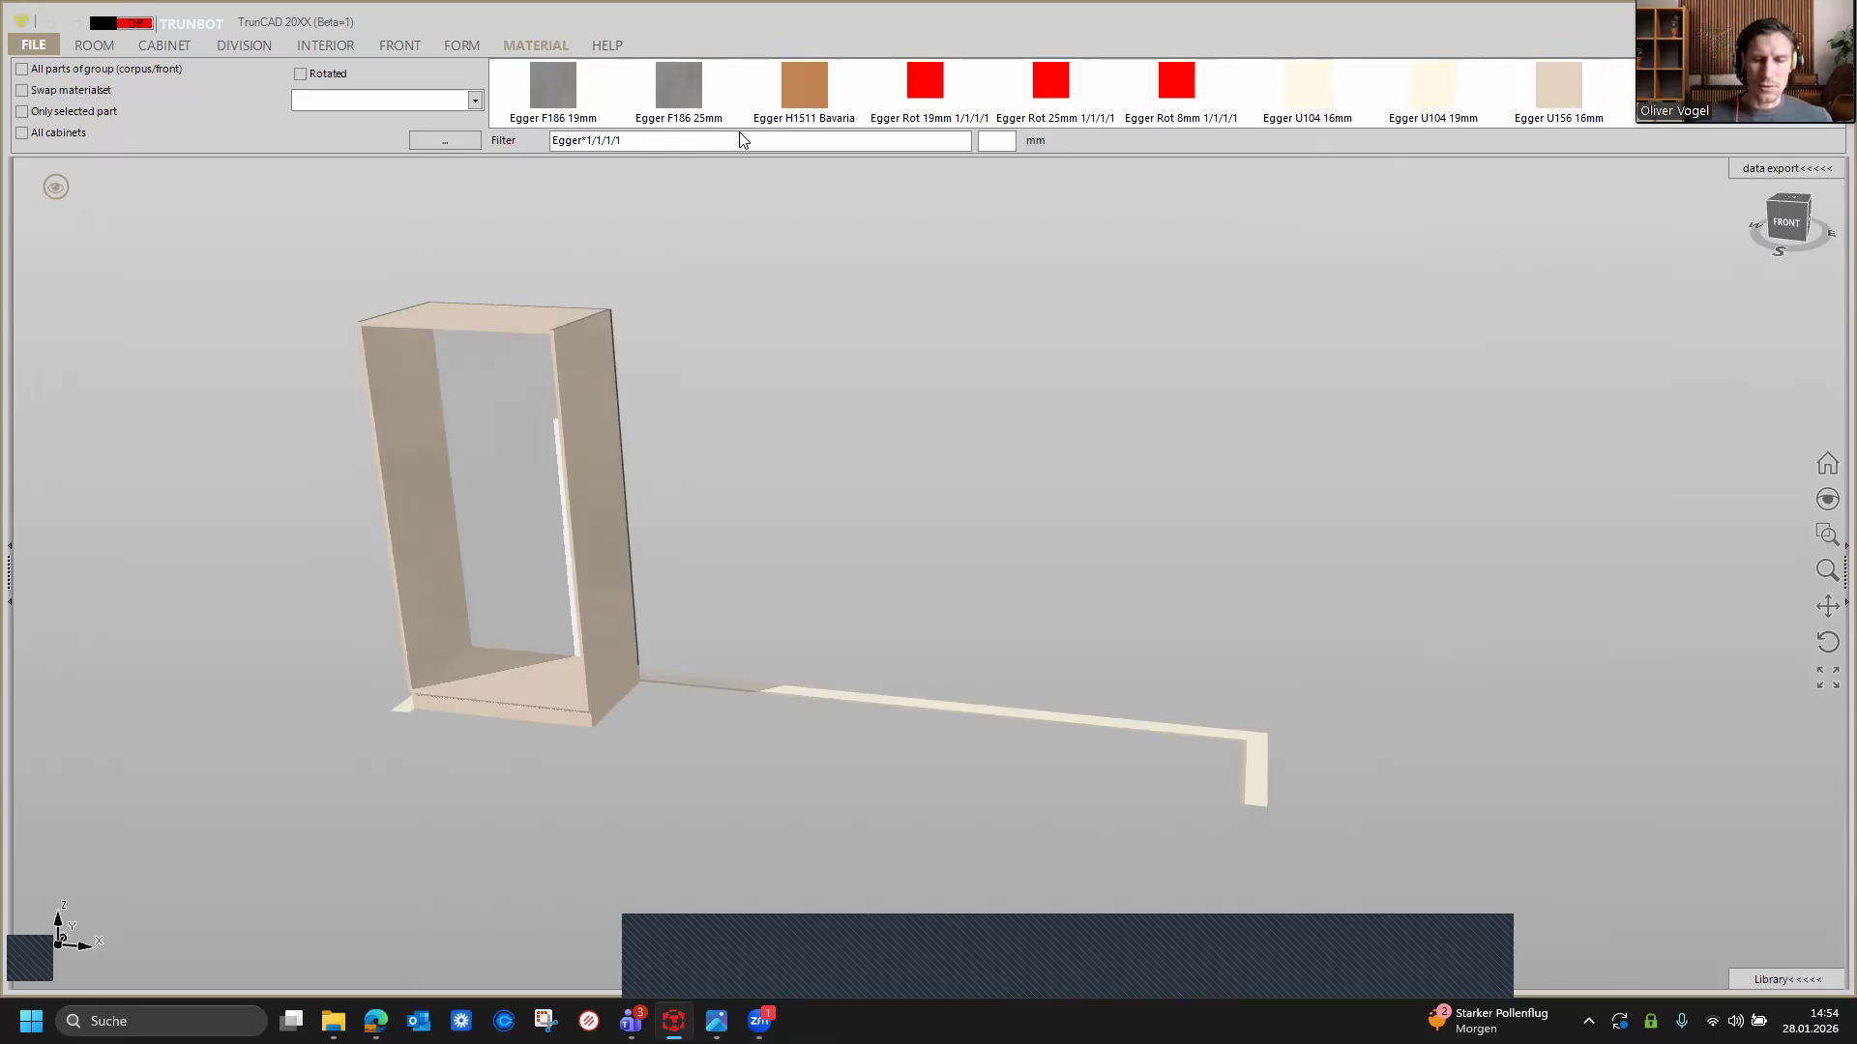
Step: Change the material filter to Egger*1/1/0/0 to list materials with that code pattern
key("BackSpace")
key("BackSpace")
key("BackSpace")
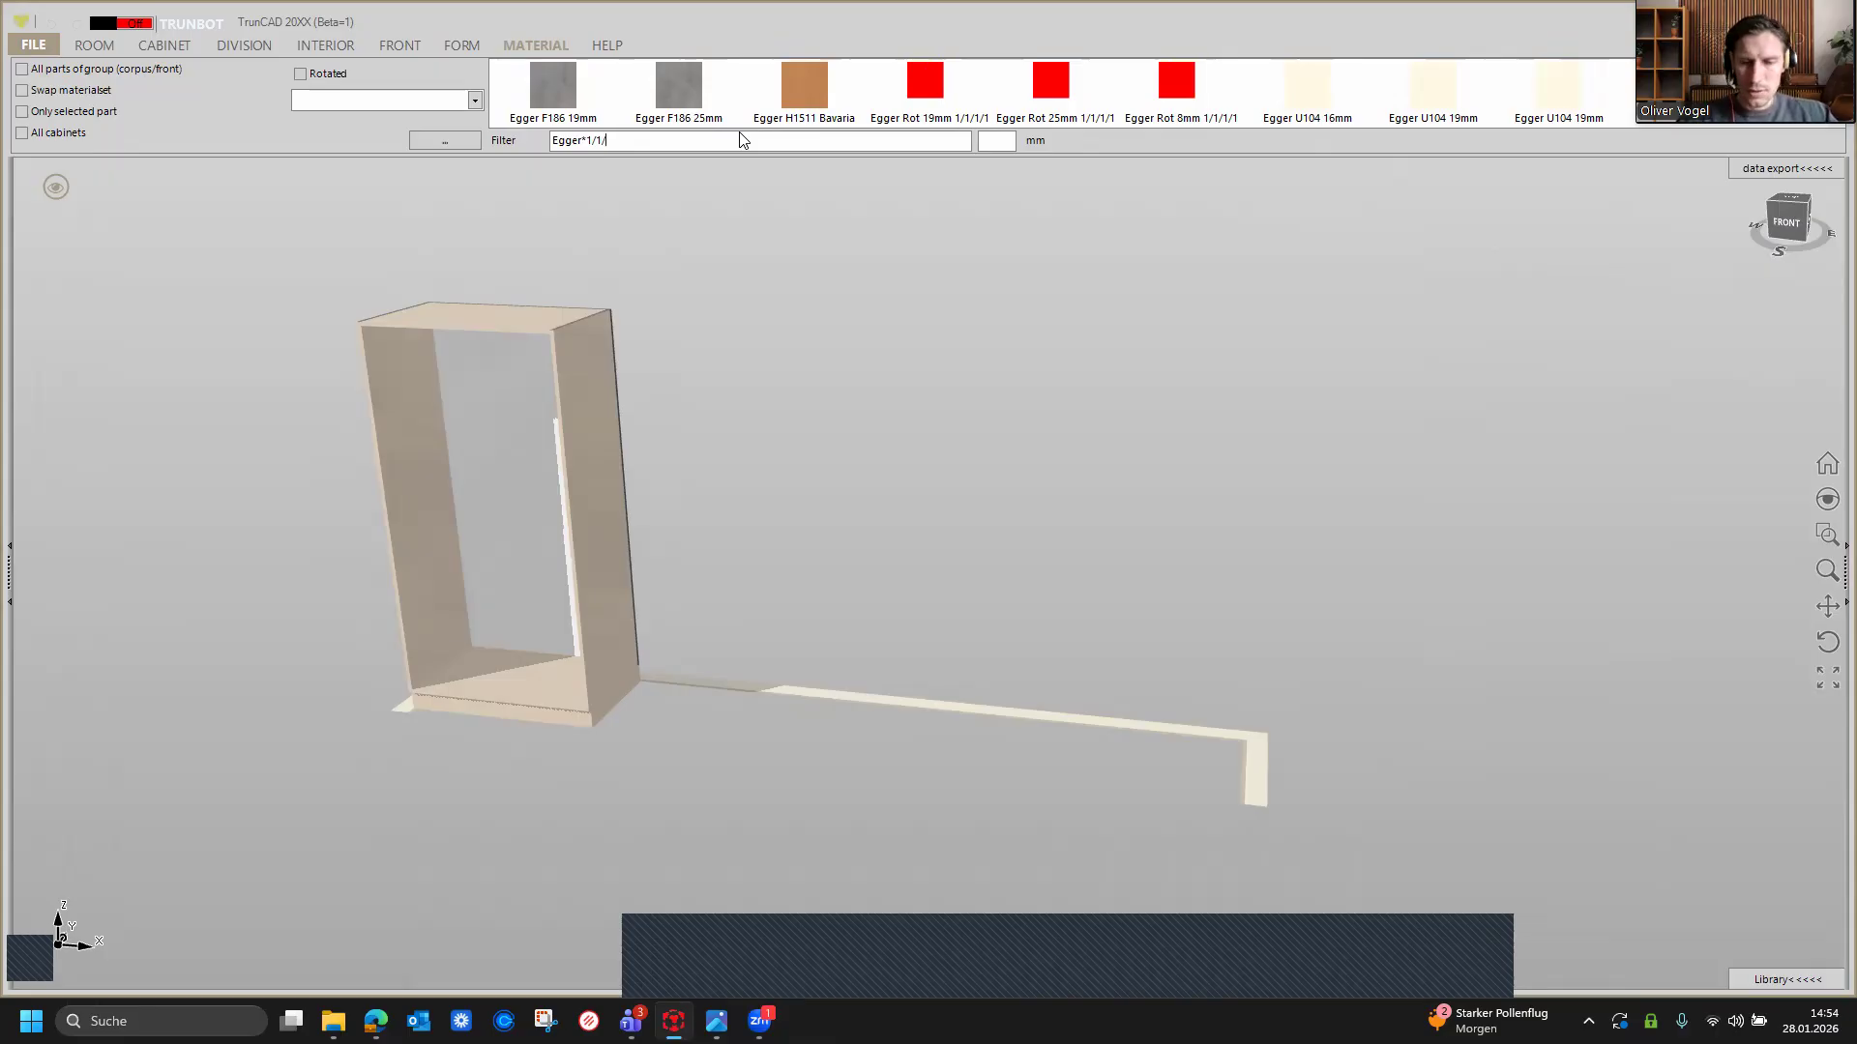
type("0/0")
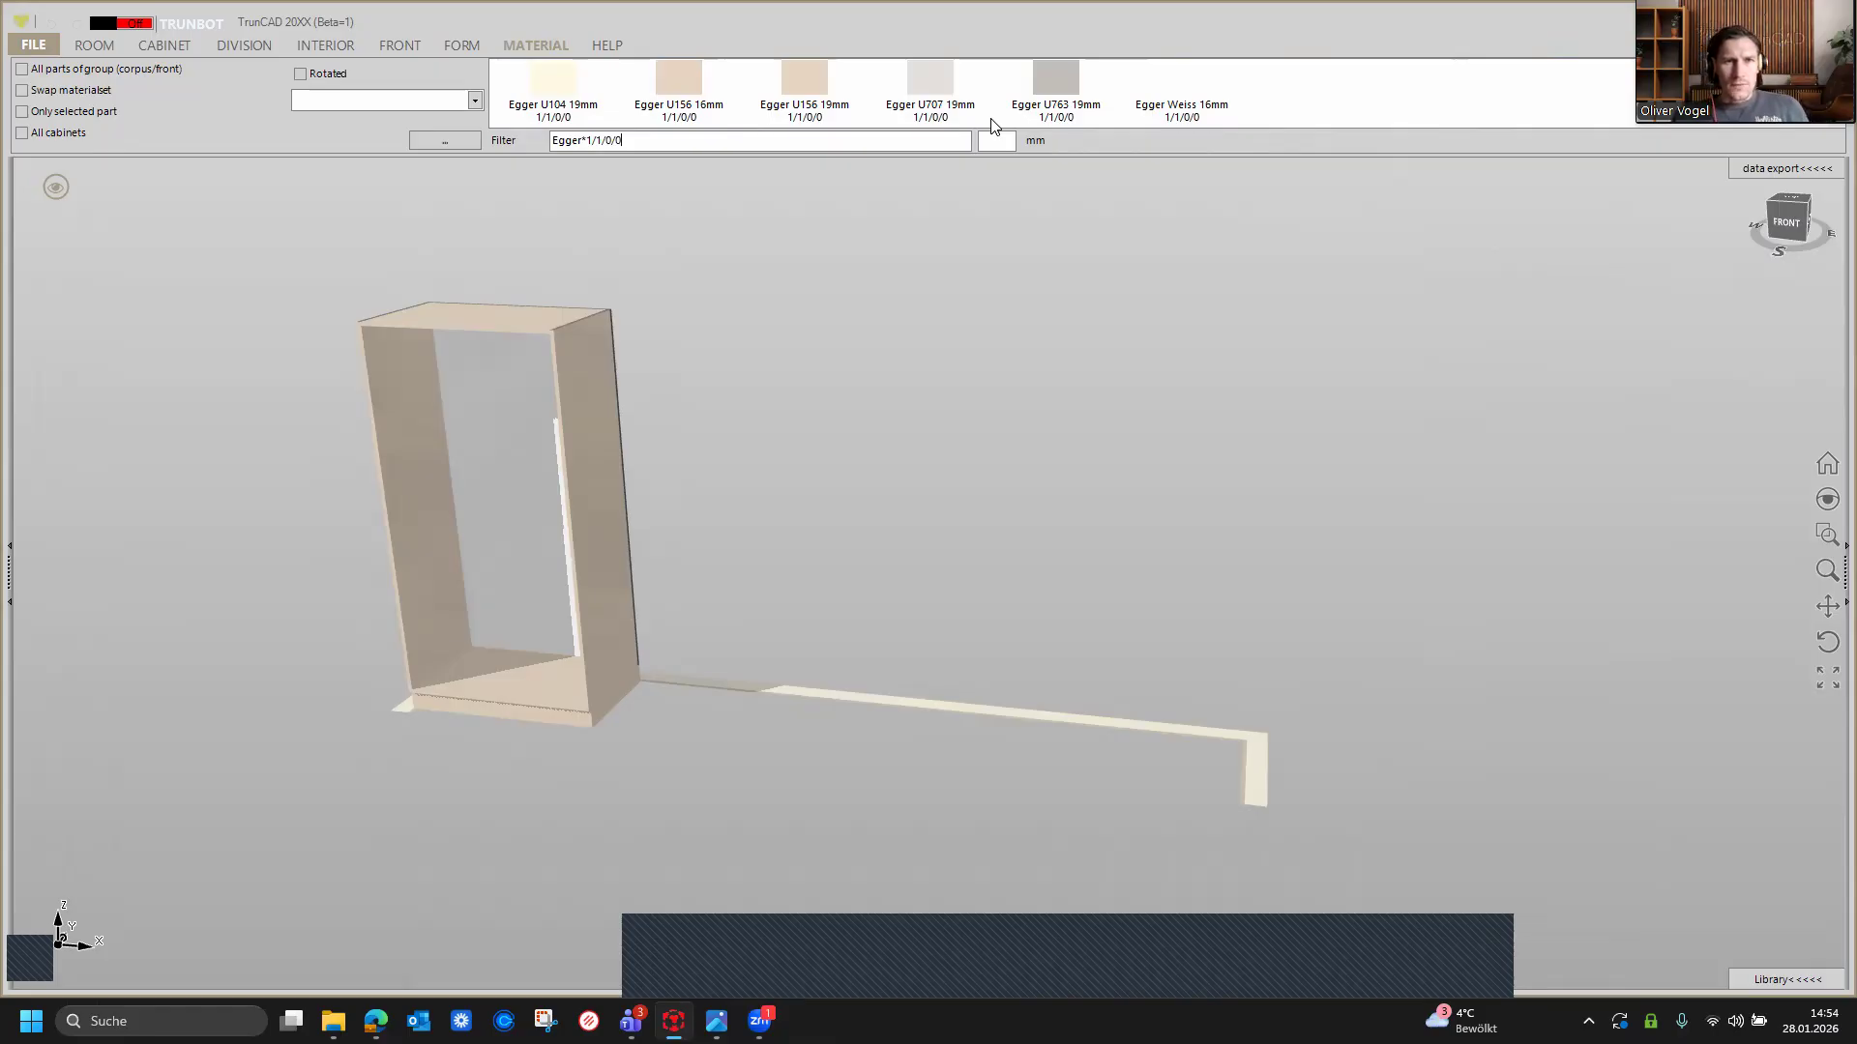
scroll(985, 101, "up", 1)
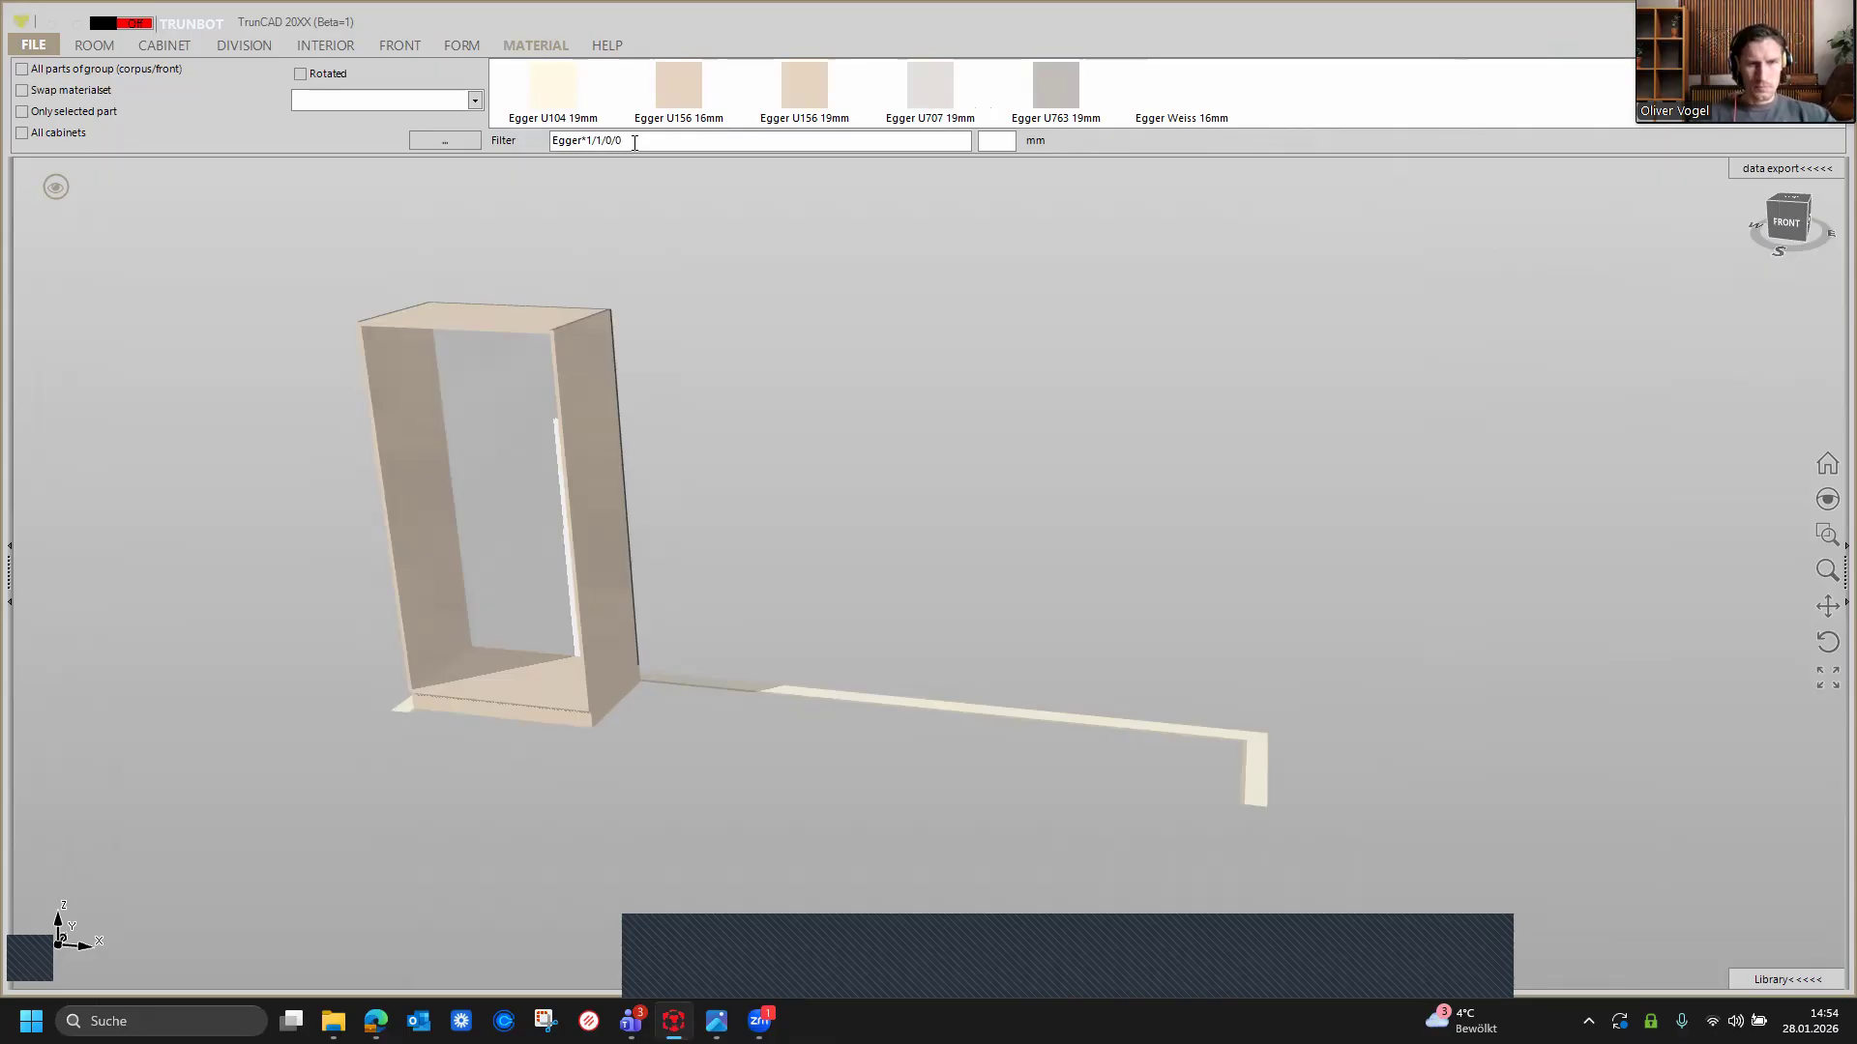
Step: Change the material filter to Egger*2/2/0/0 and browse through the matching materials
key("BackSpace")
key("BackSpace")
key("BackSpace")
key("BackSpace")
key("BackSpace")
key("BackSpace")
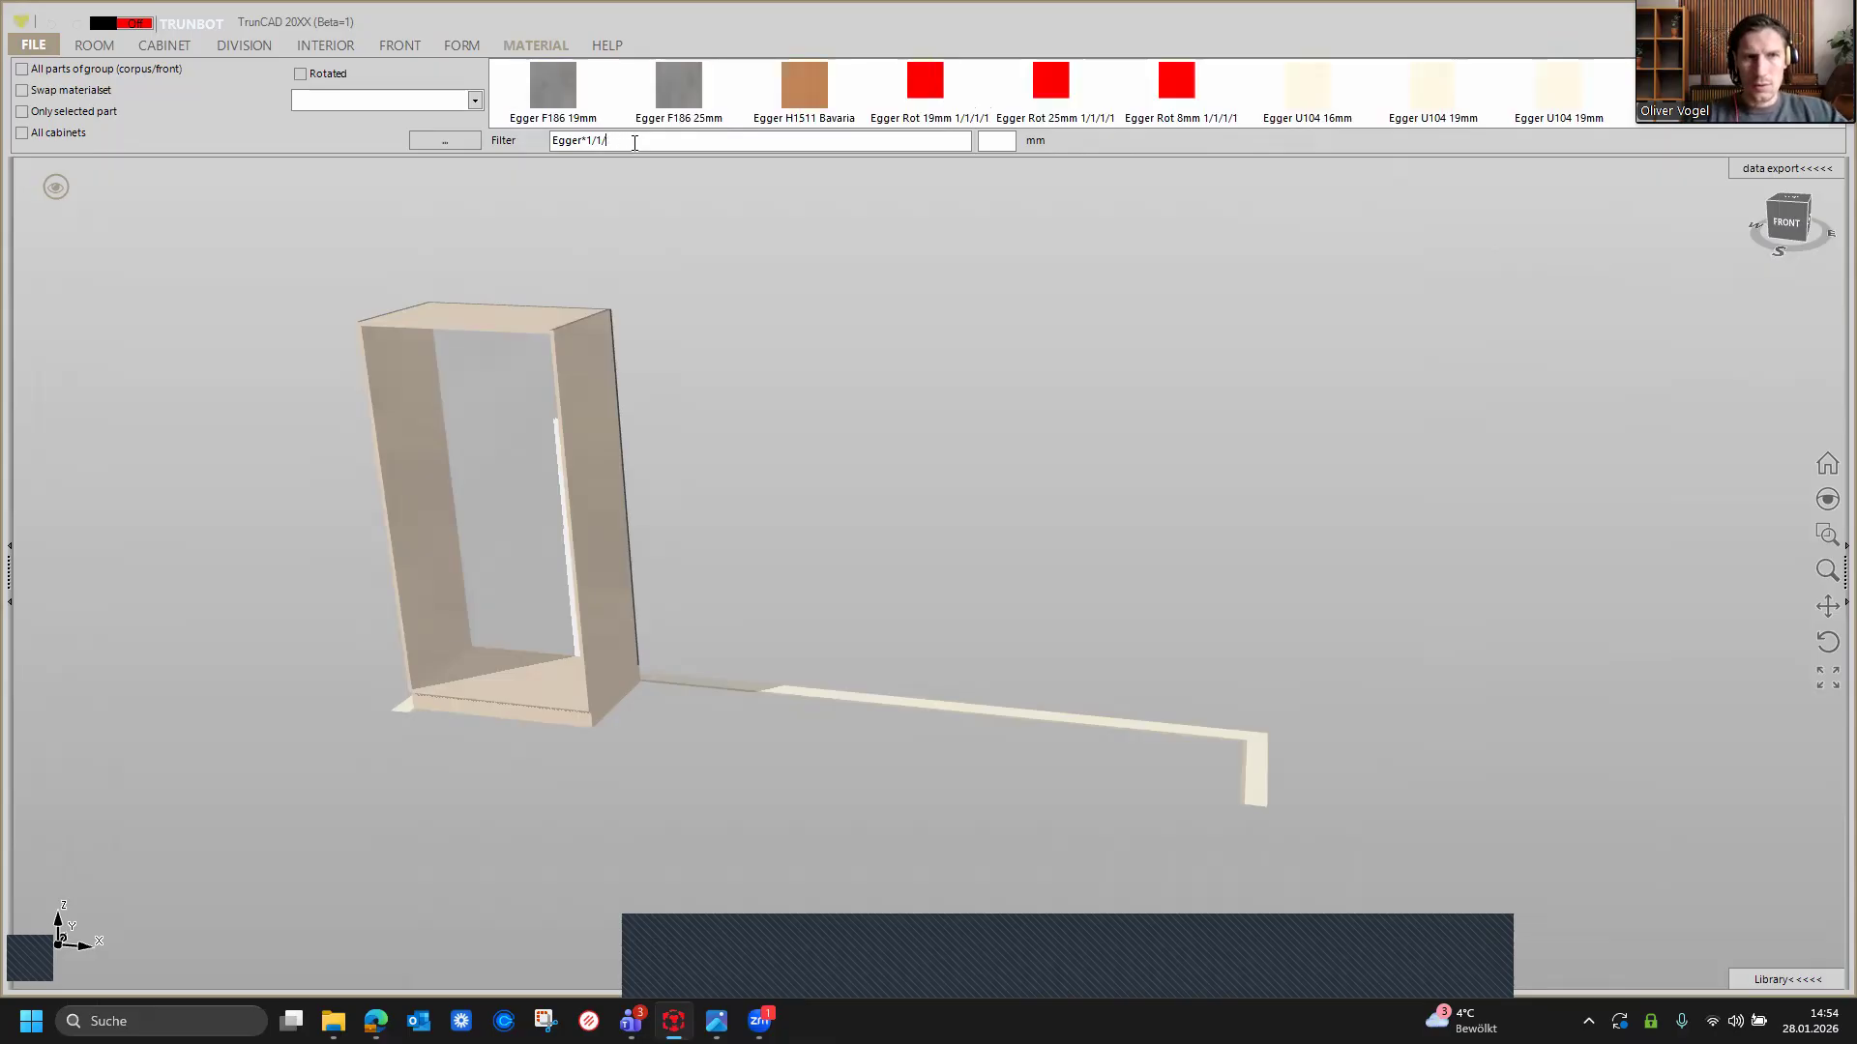
type("2")
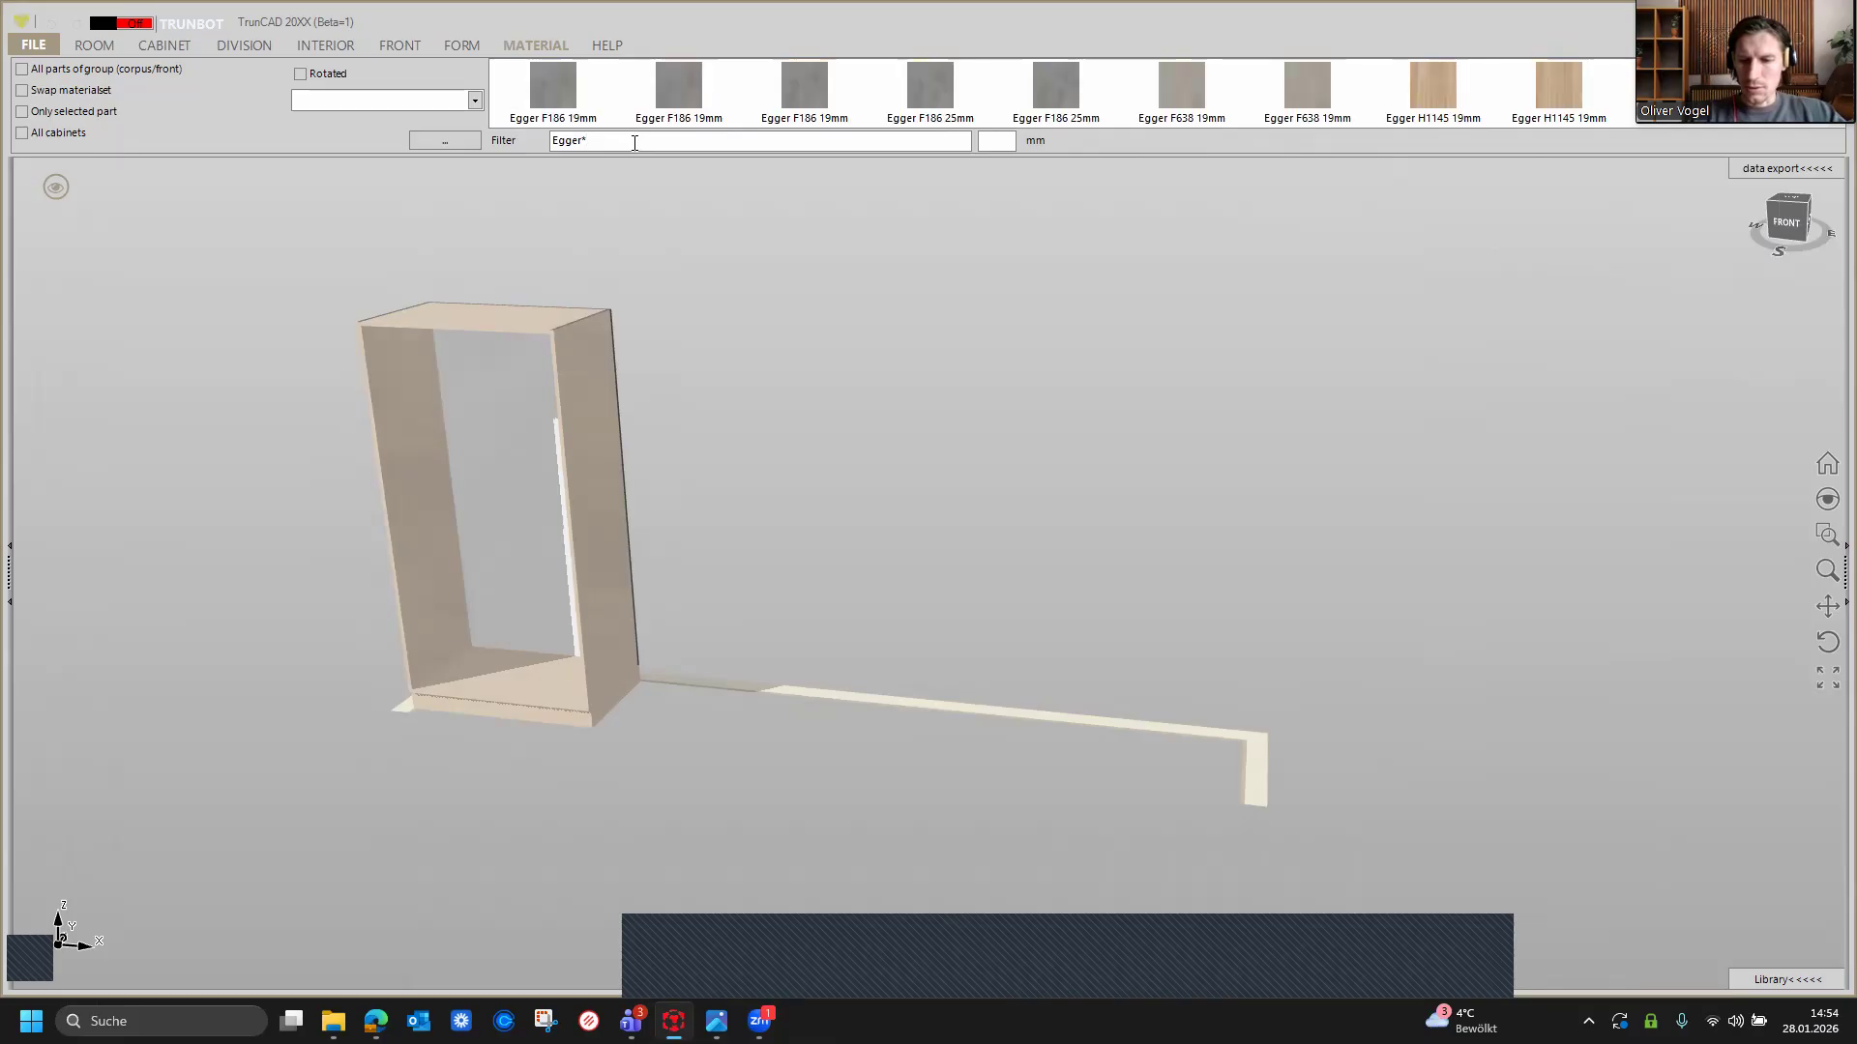
type("/2/")
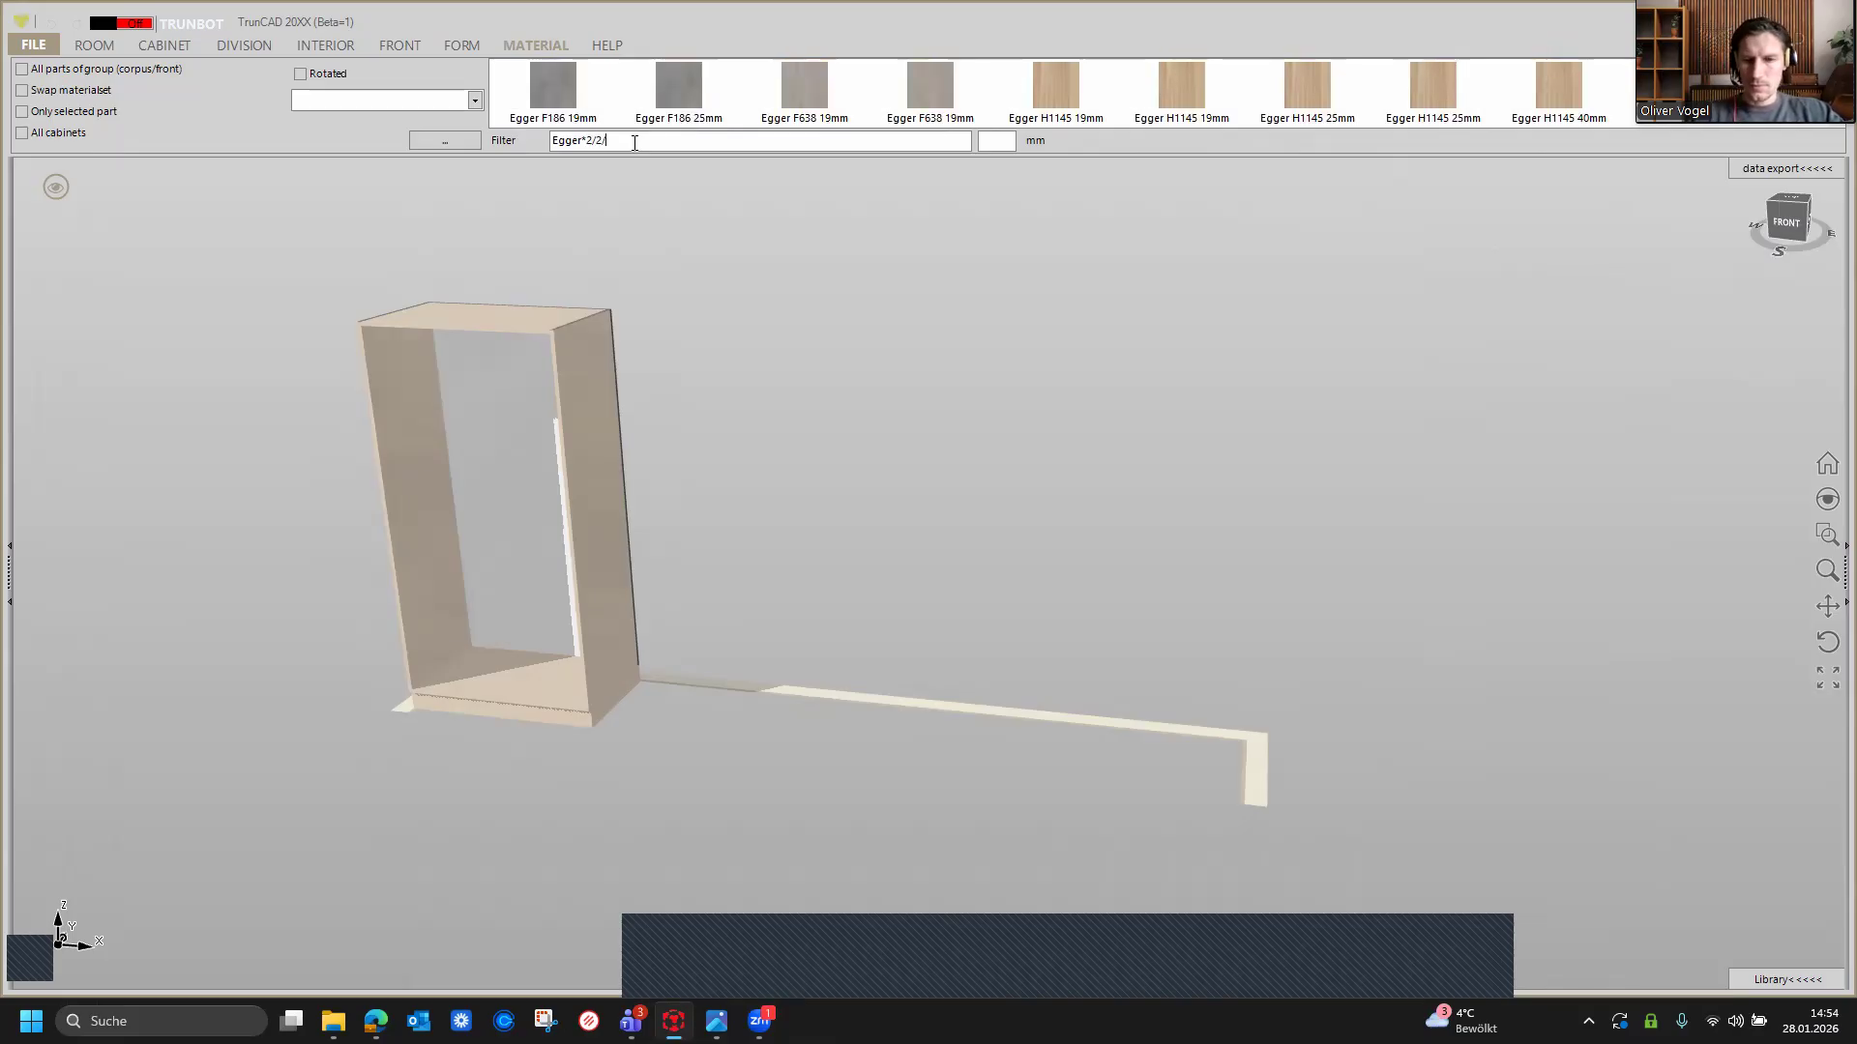
type("0")
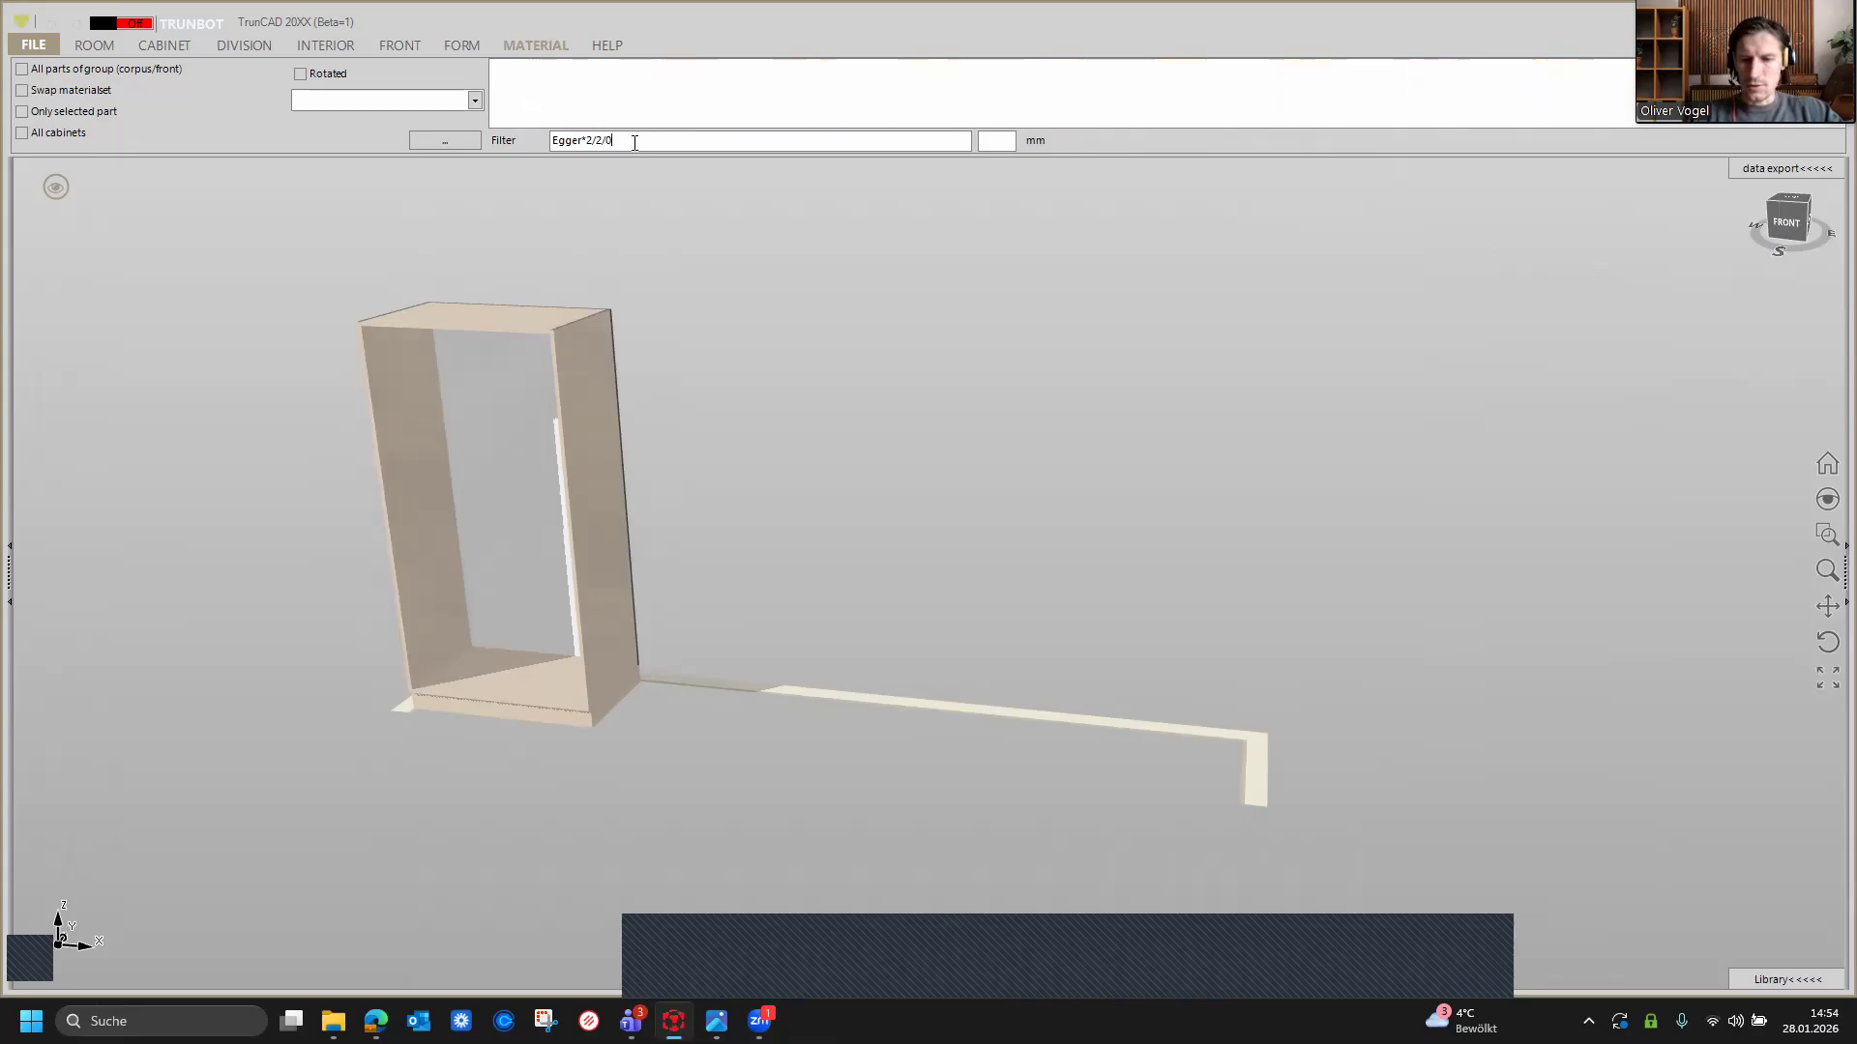
type("/0")
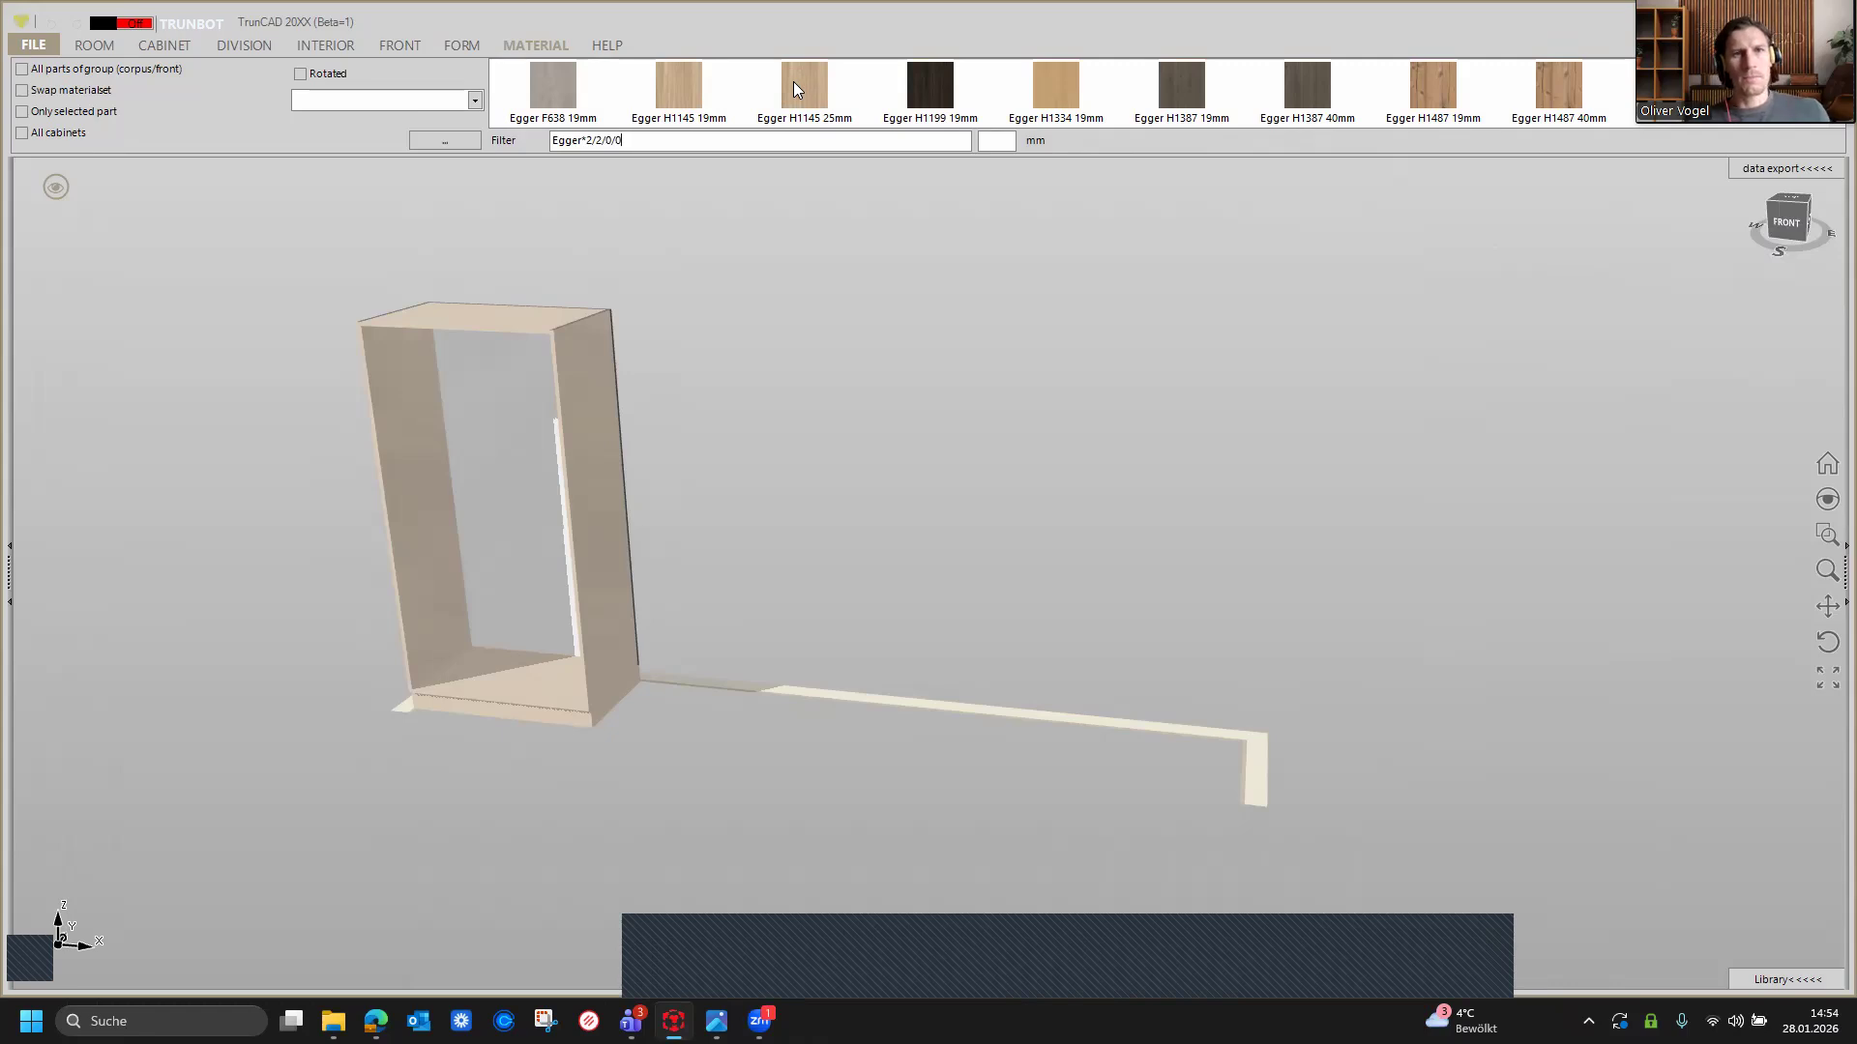
scroll(814, 87, "down", 1)
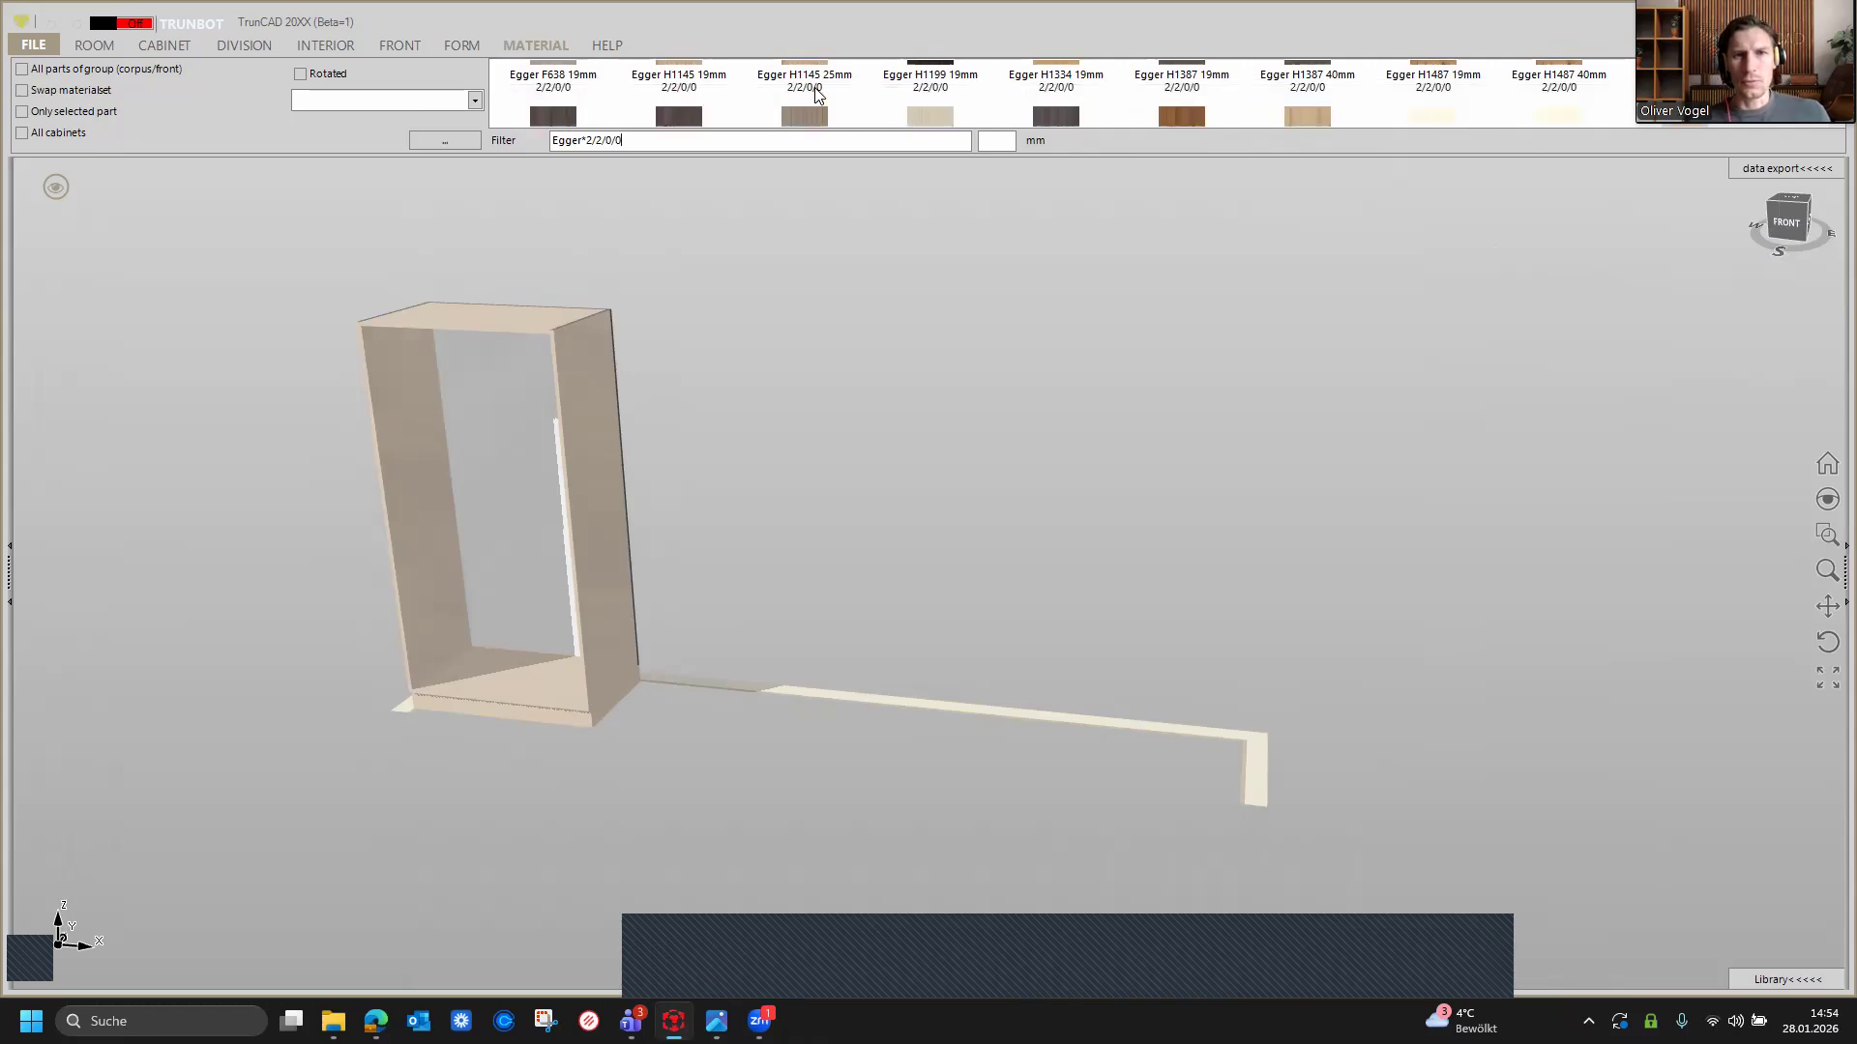
scroll(817, 94, "down", 2)
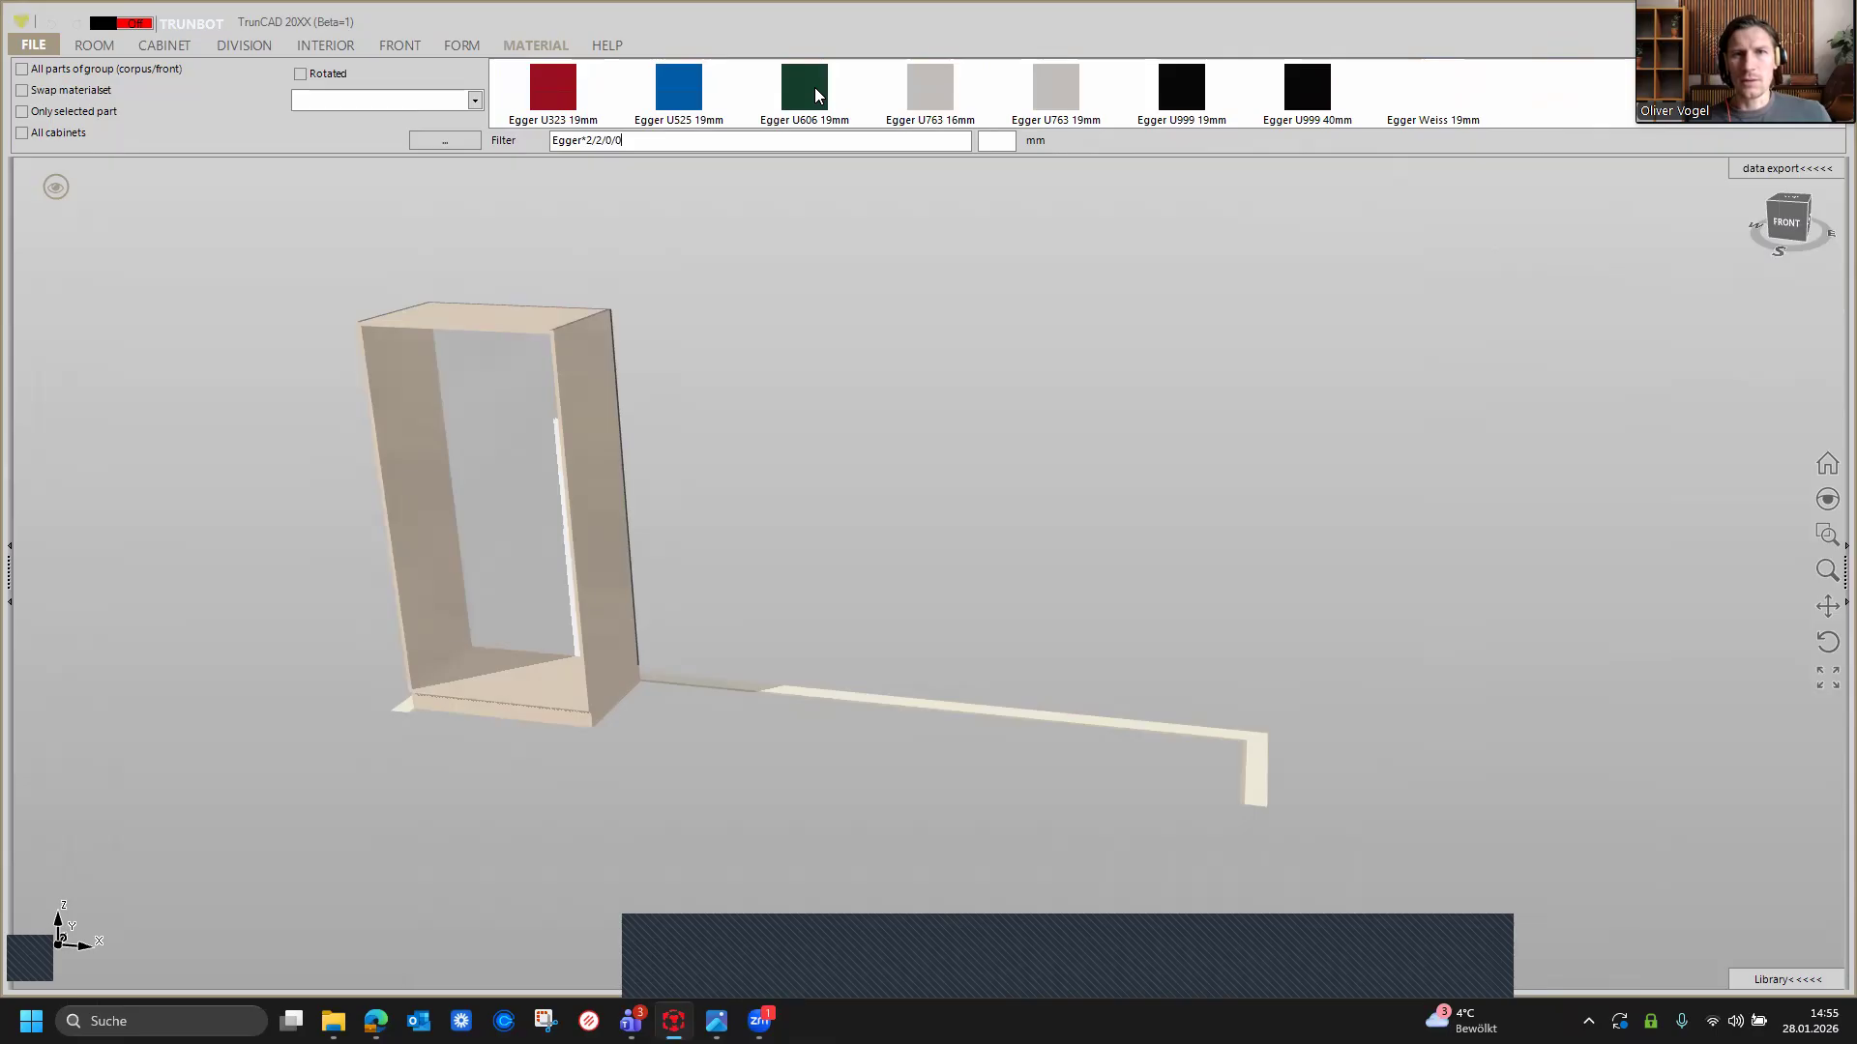
scroll(817, 94, "up", 2)
scroll(816, 85, "up", 1)
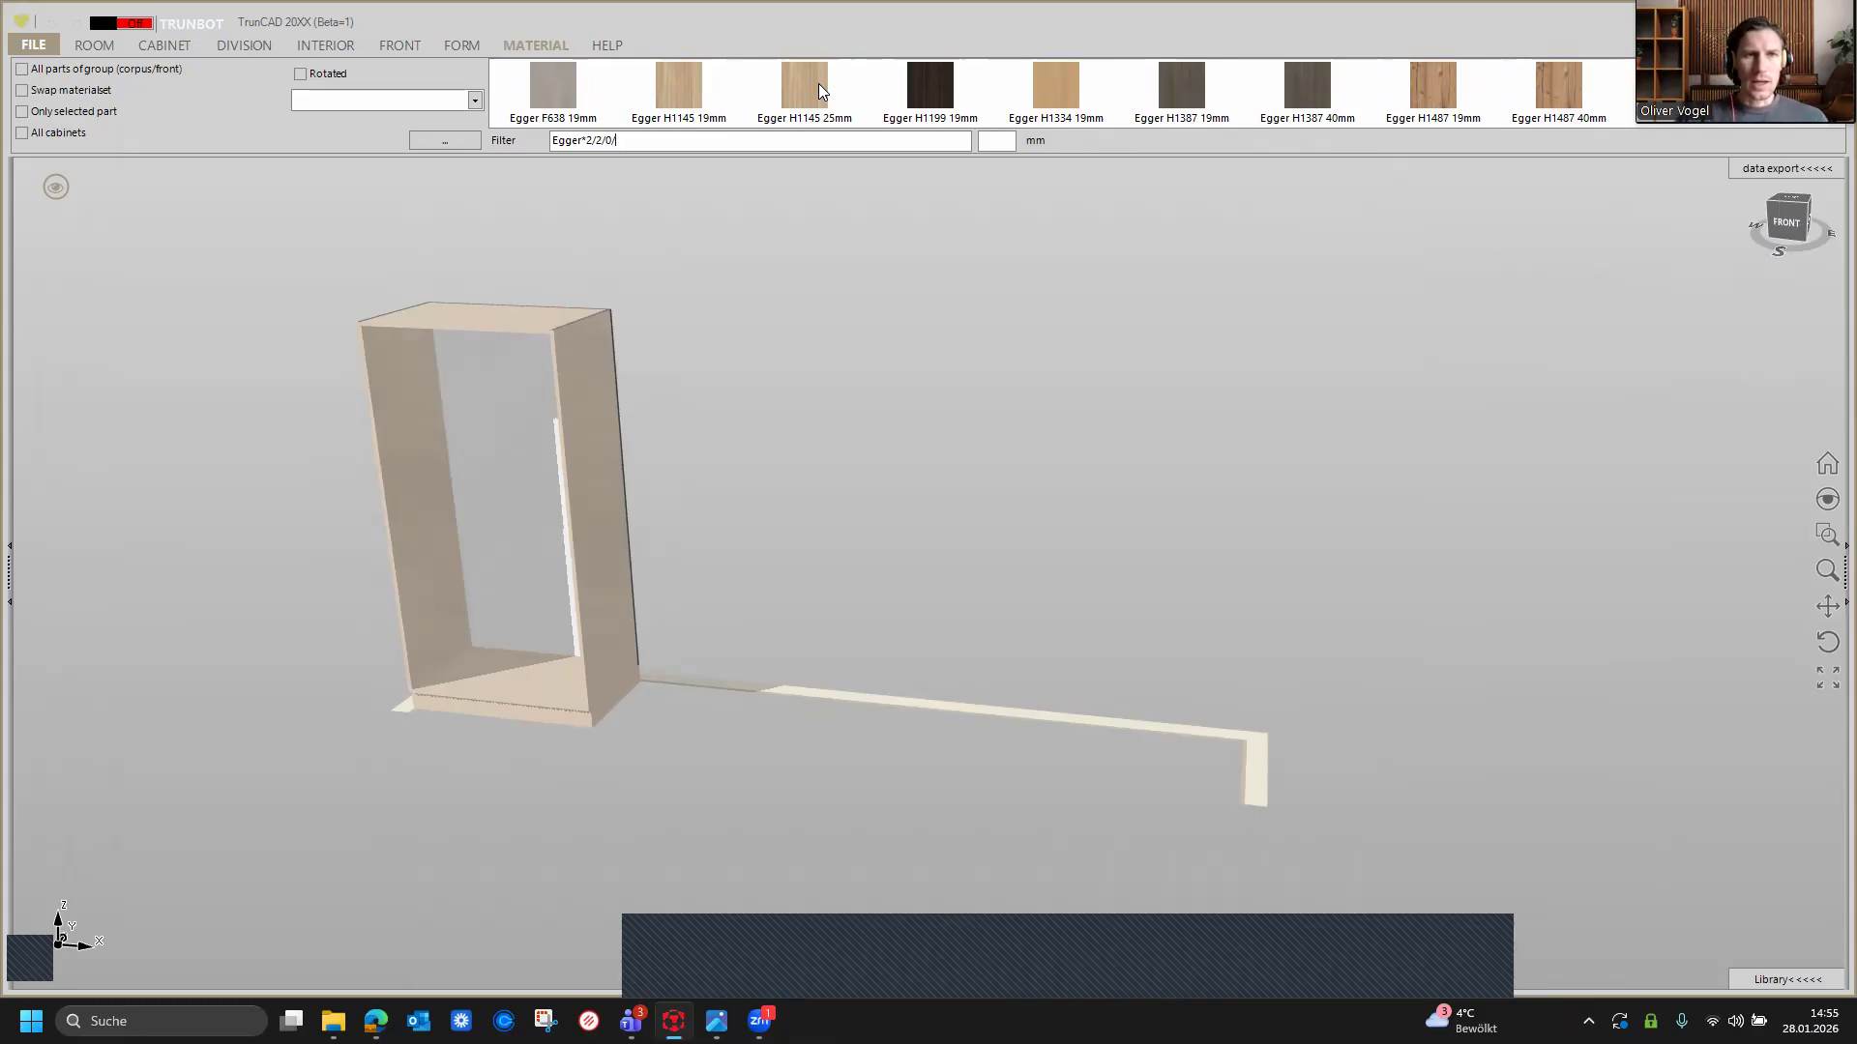
Step: Clear the material filter
key("BackSpace")
key("BackSpace")
key("BackSpace")
key("BackSpace")
key("BackSpace")
key("BackSpace")
key("BackSpace")
key("BackSpace")
key("BackSpace")
key("BackSpace")
key("BackSpace")
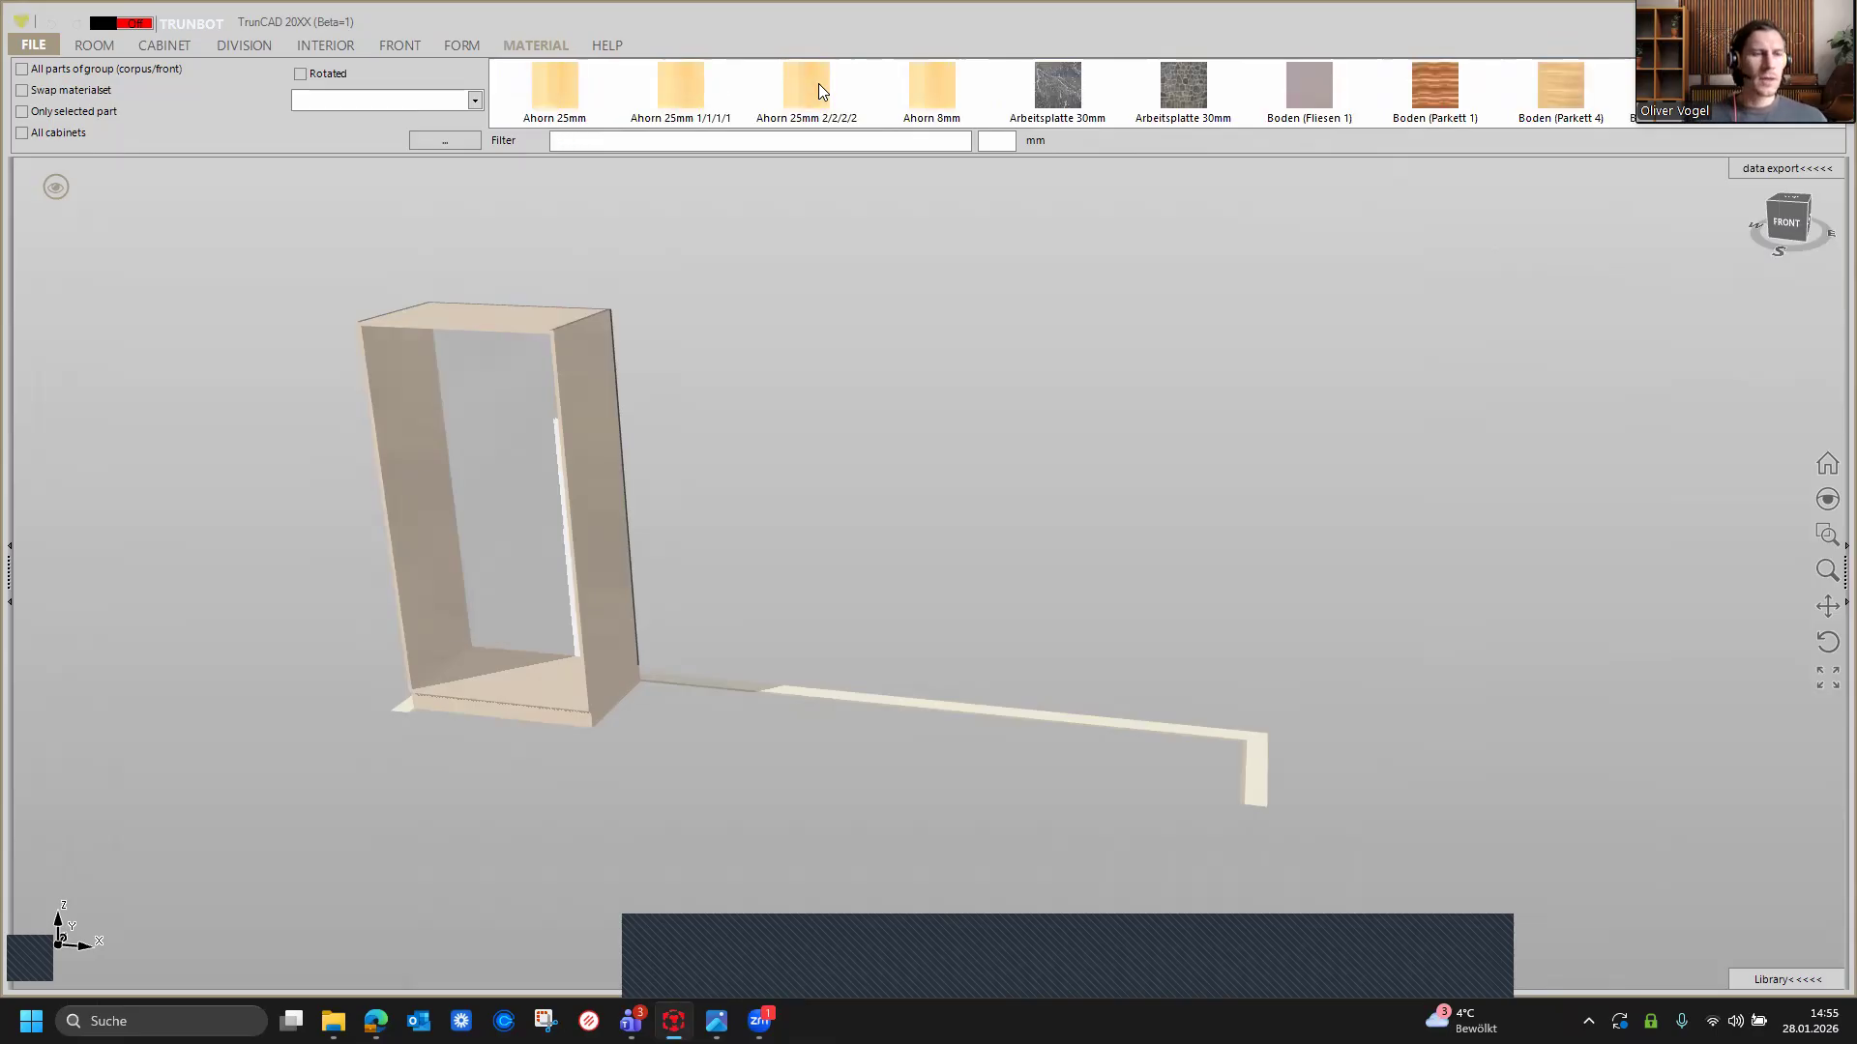
Step: Switch the view mode to display the cabinet and room dimensions
left_click(52, 189)
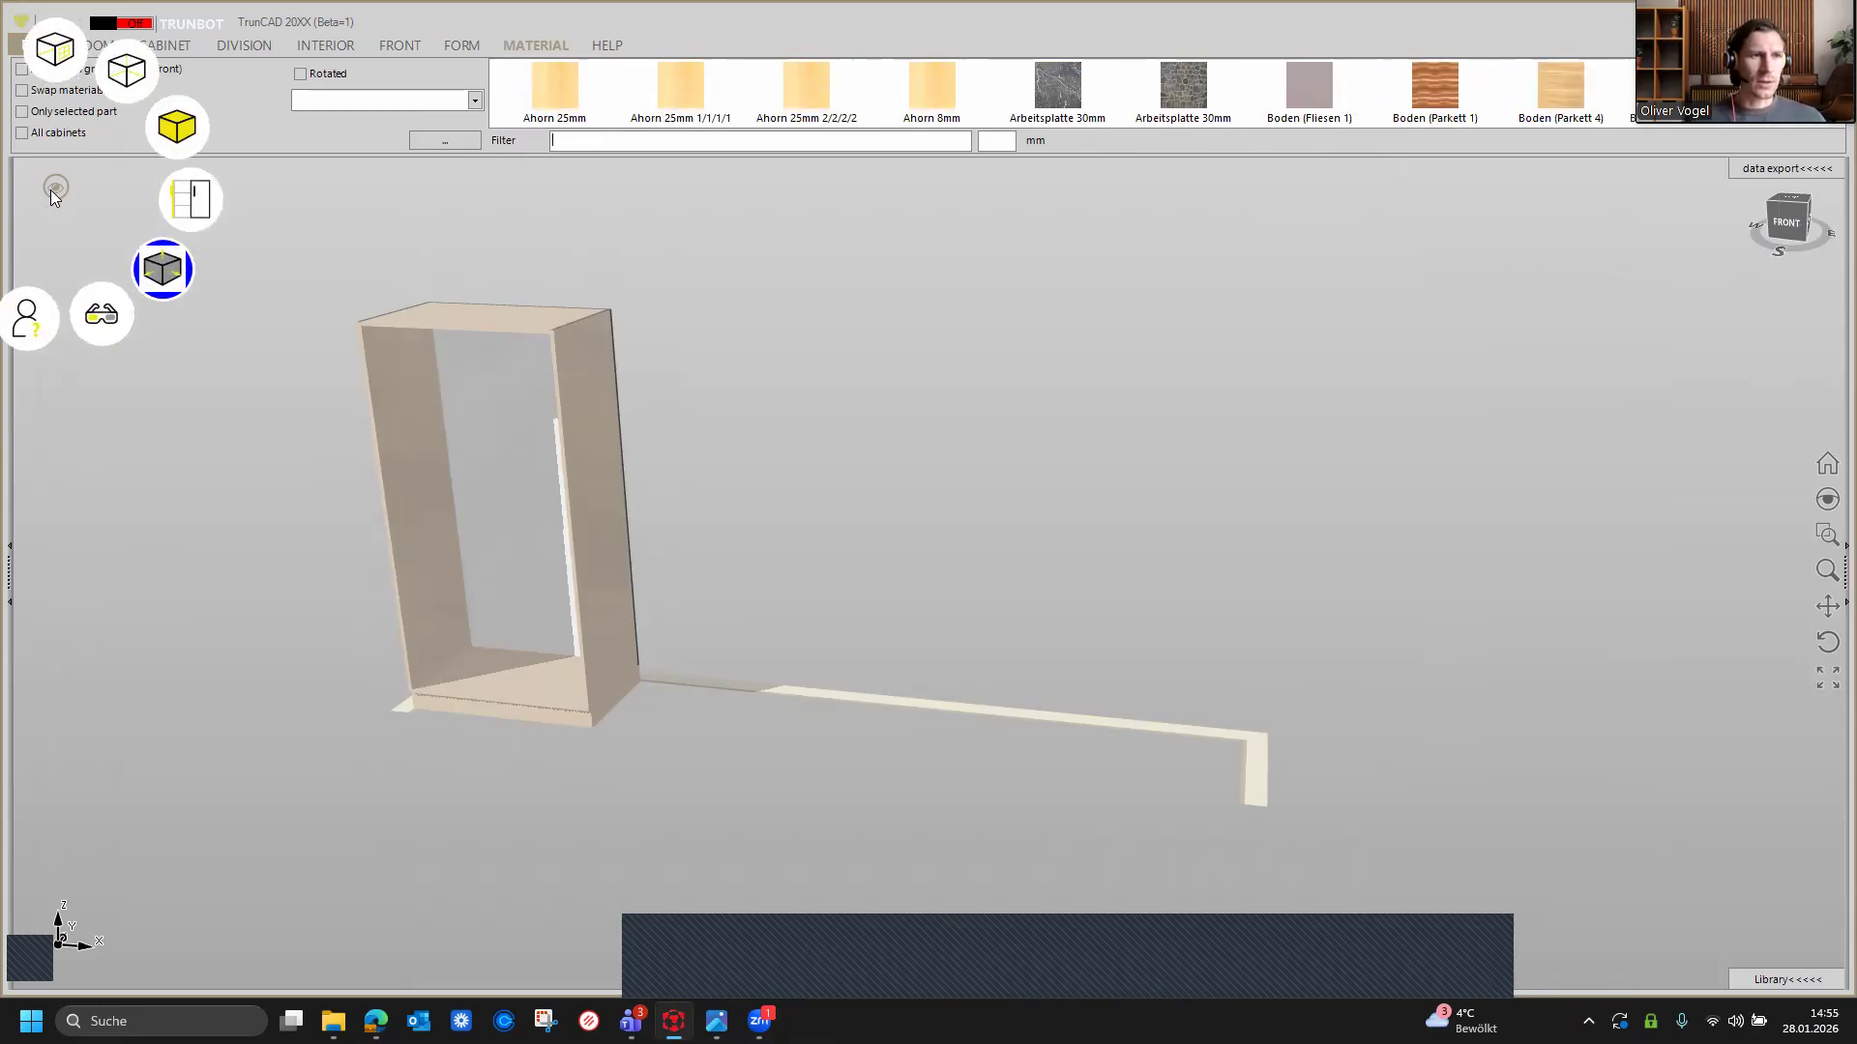
left_click(163, 271)
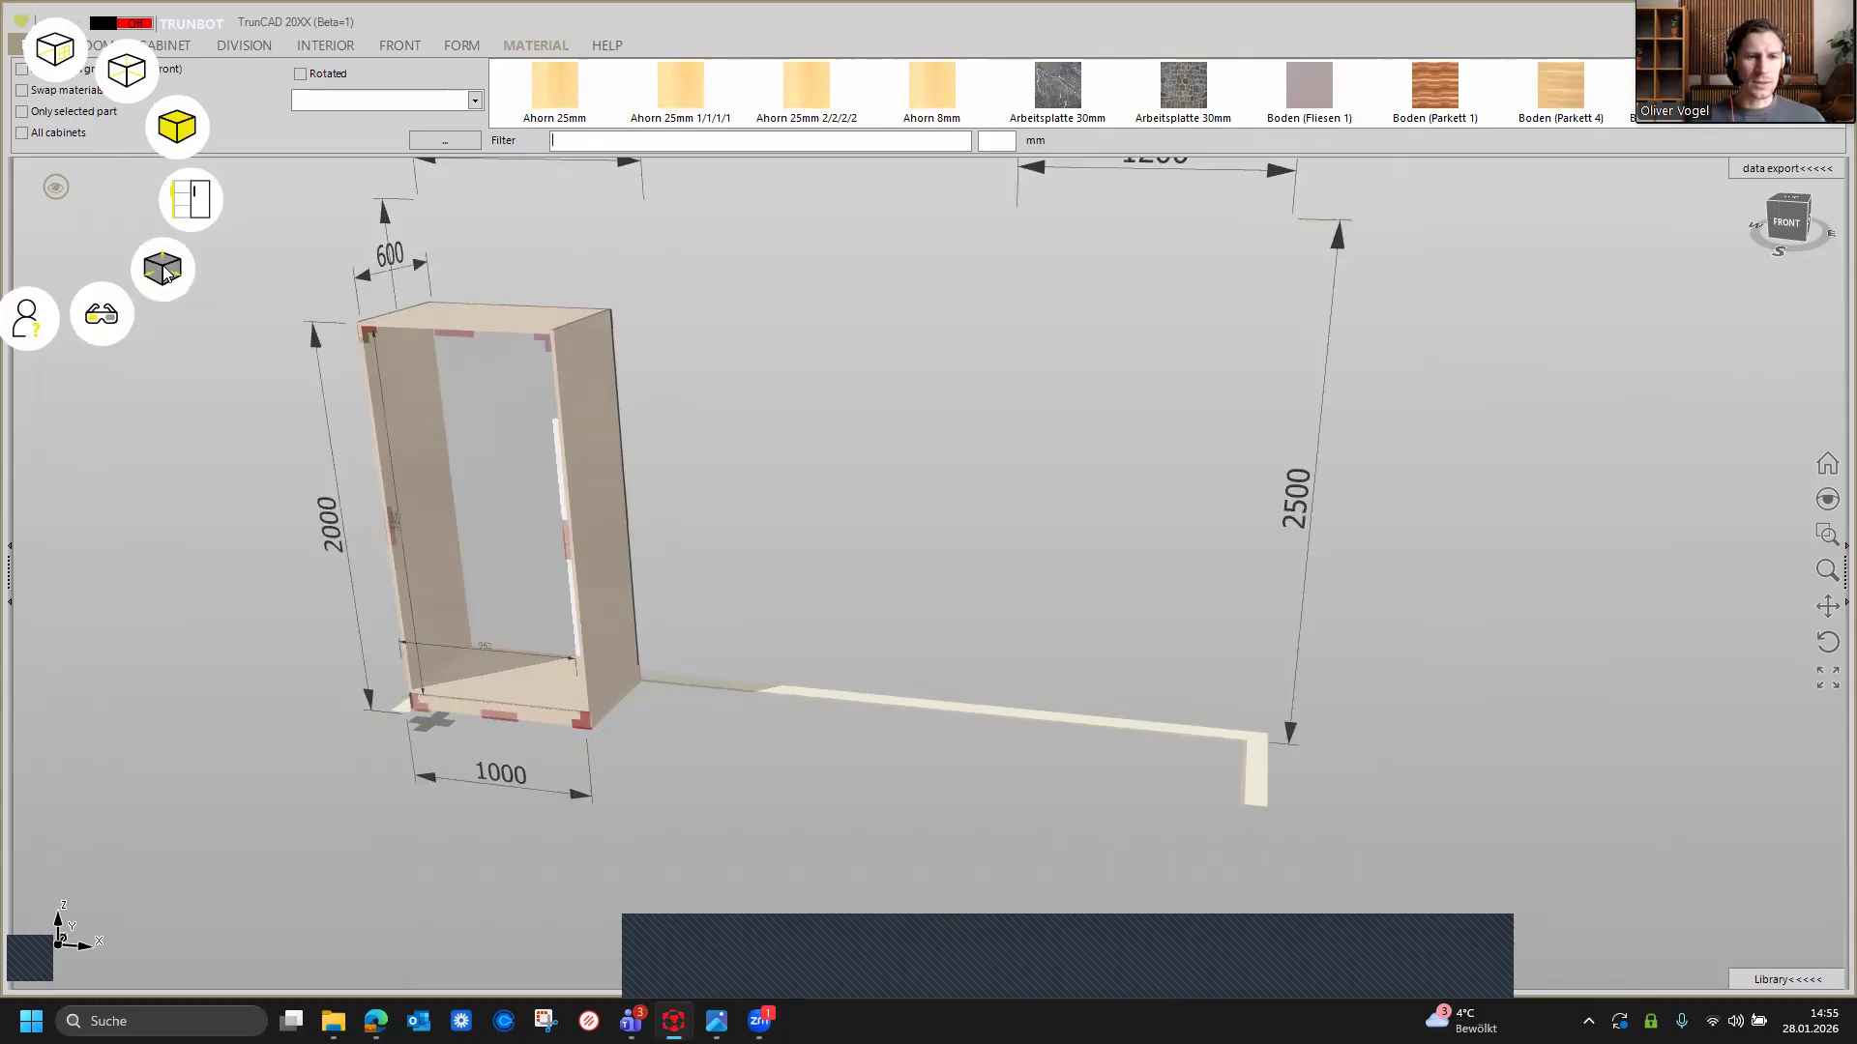
middle_click_drag(906, 545, 912, 546)
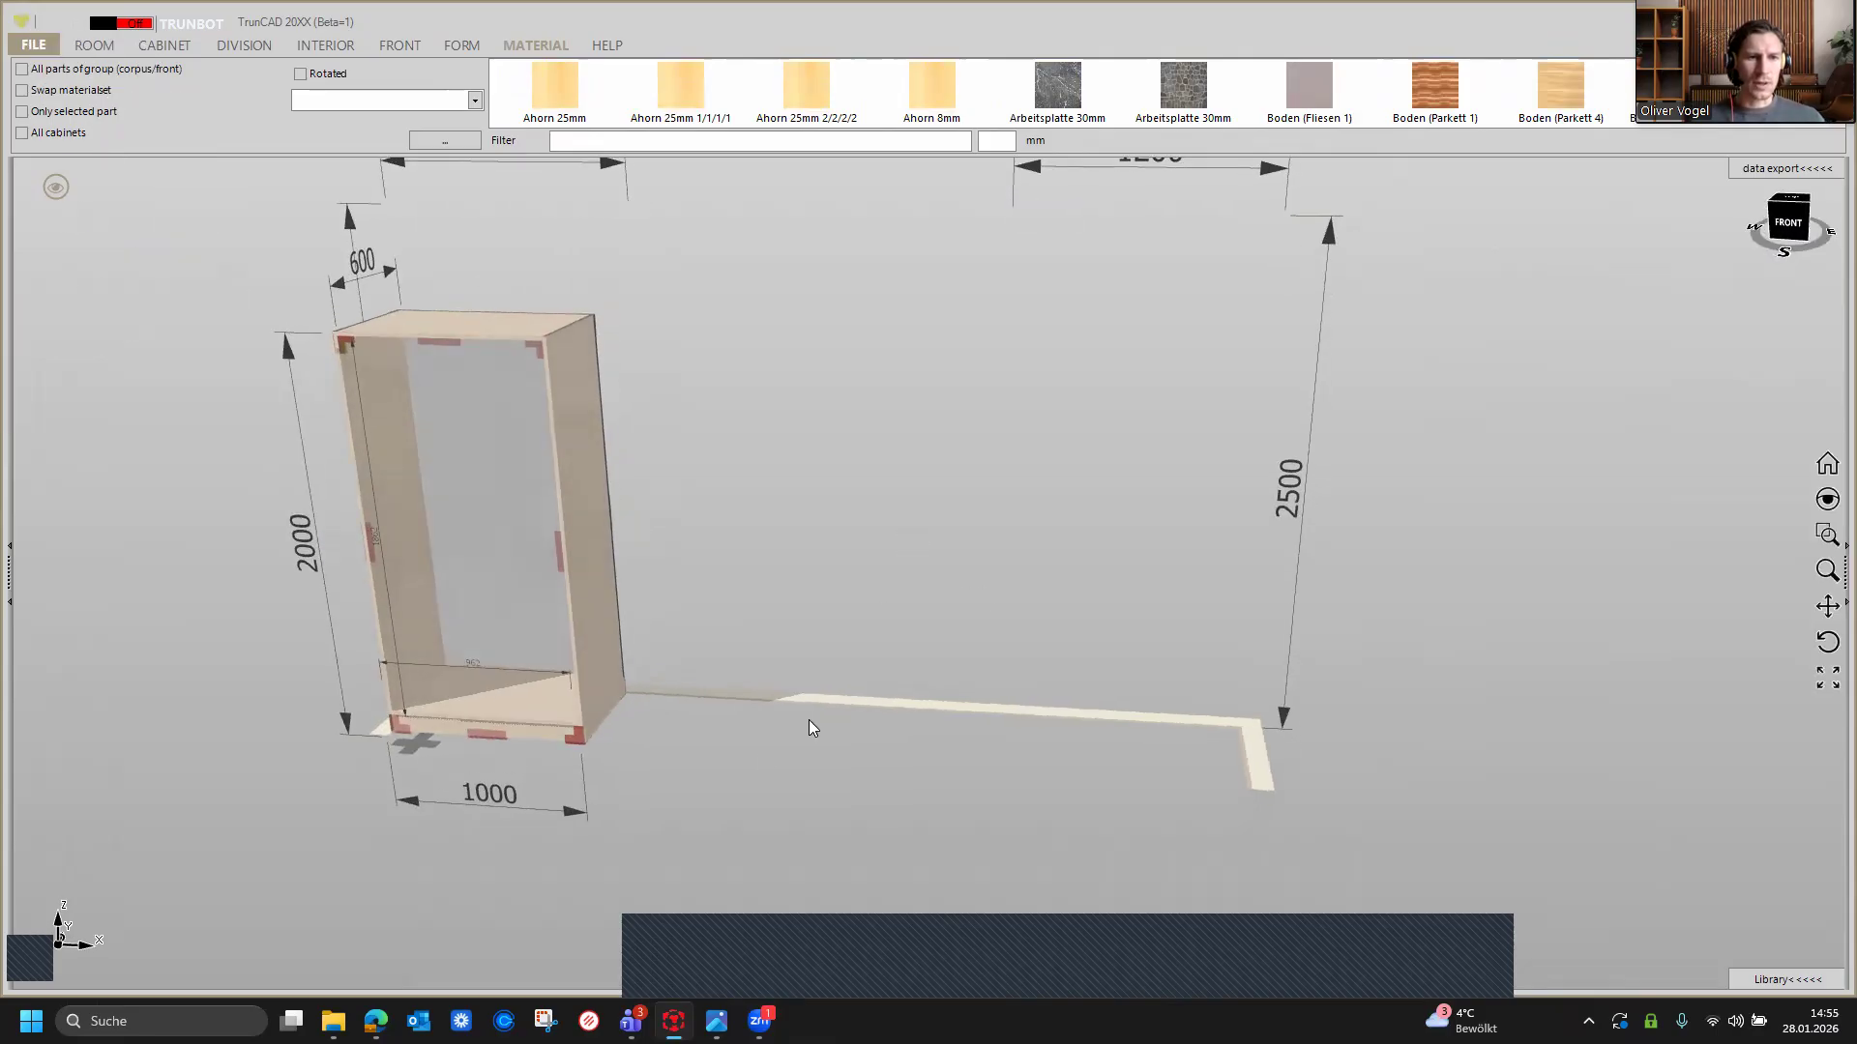
Step: Set the cabinet's width to 3000 mm
left_click(593, 804)
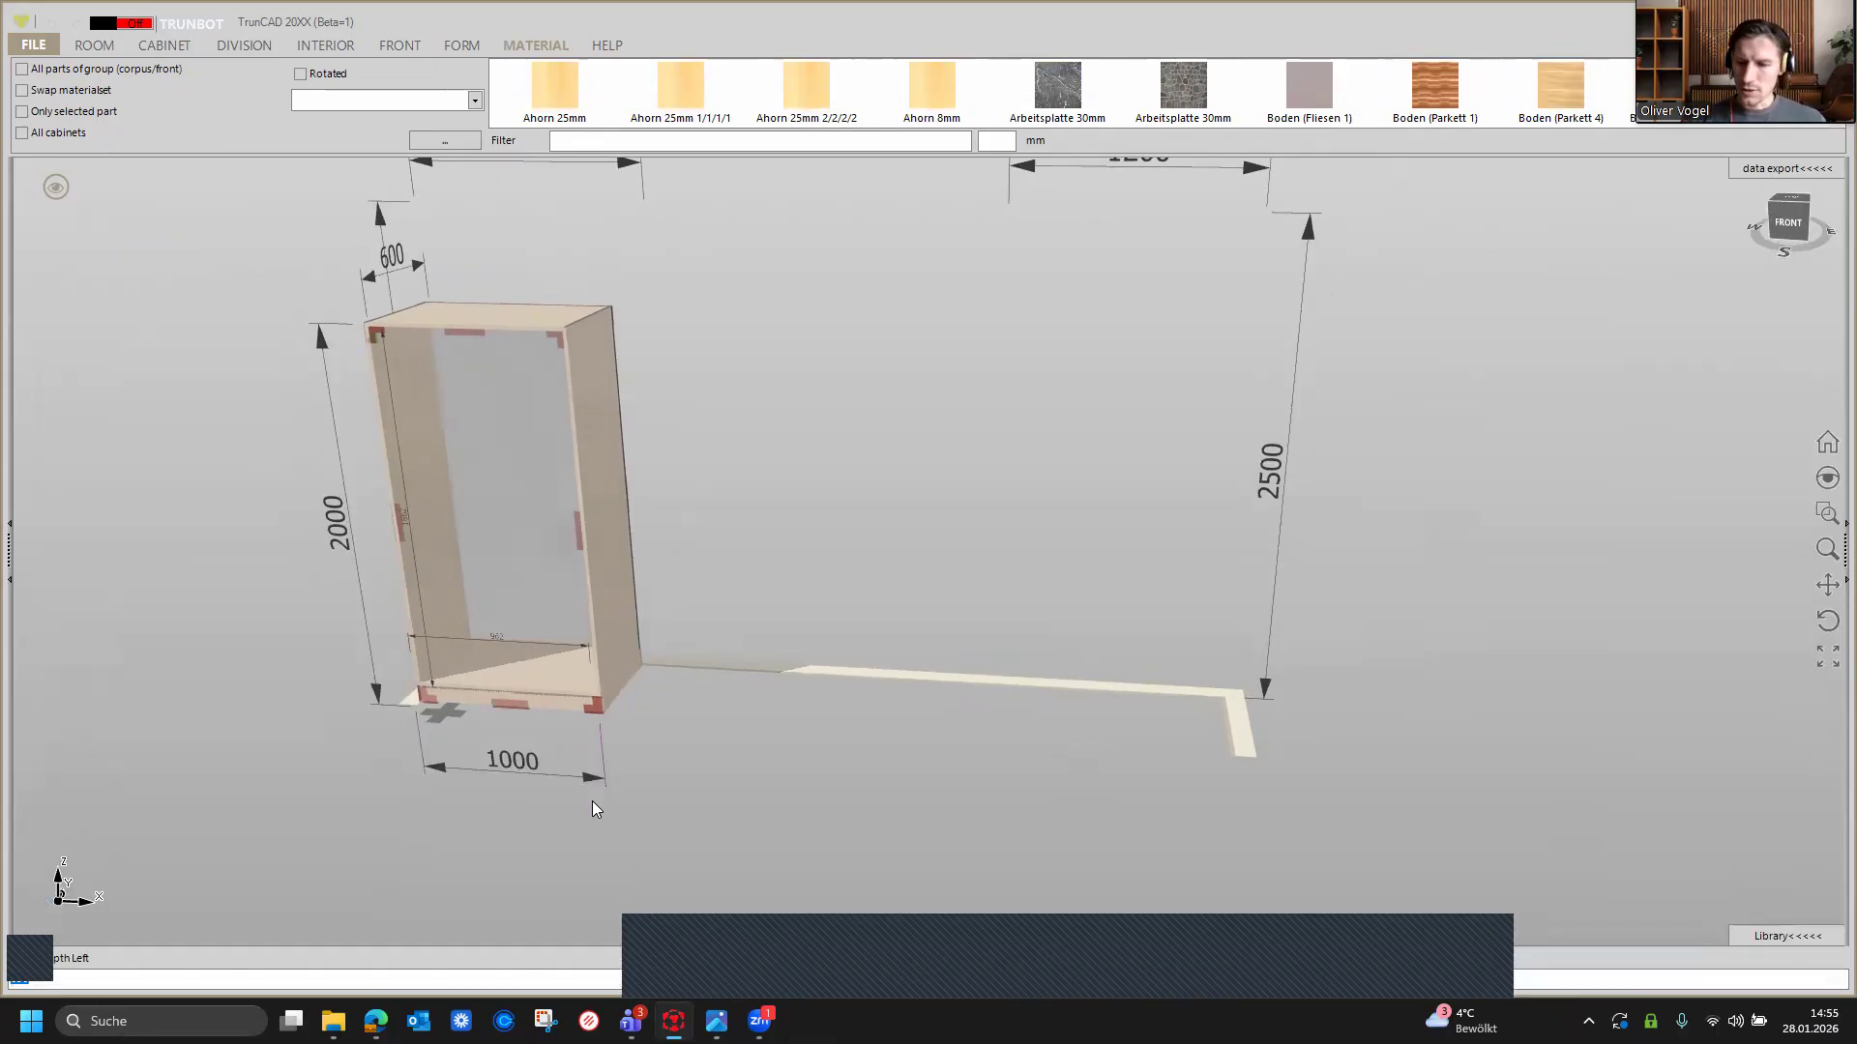
type("5")
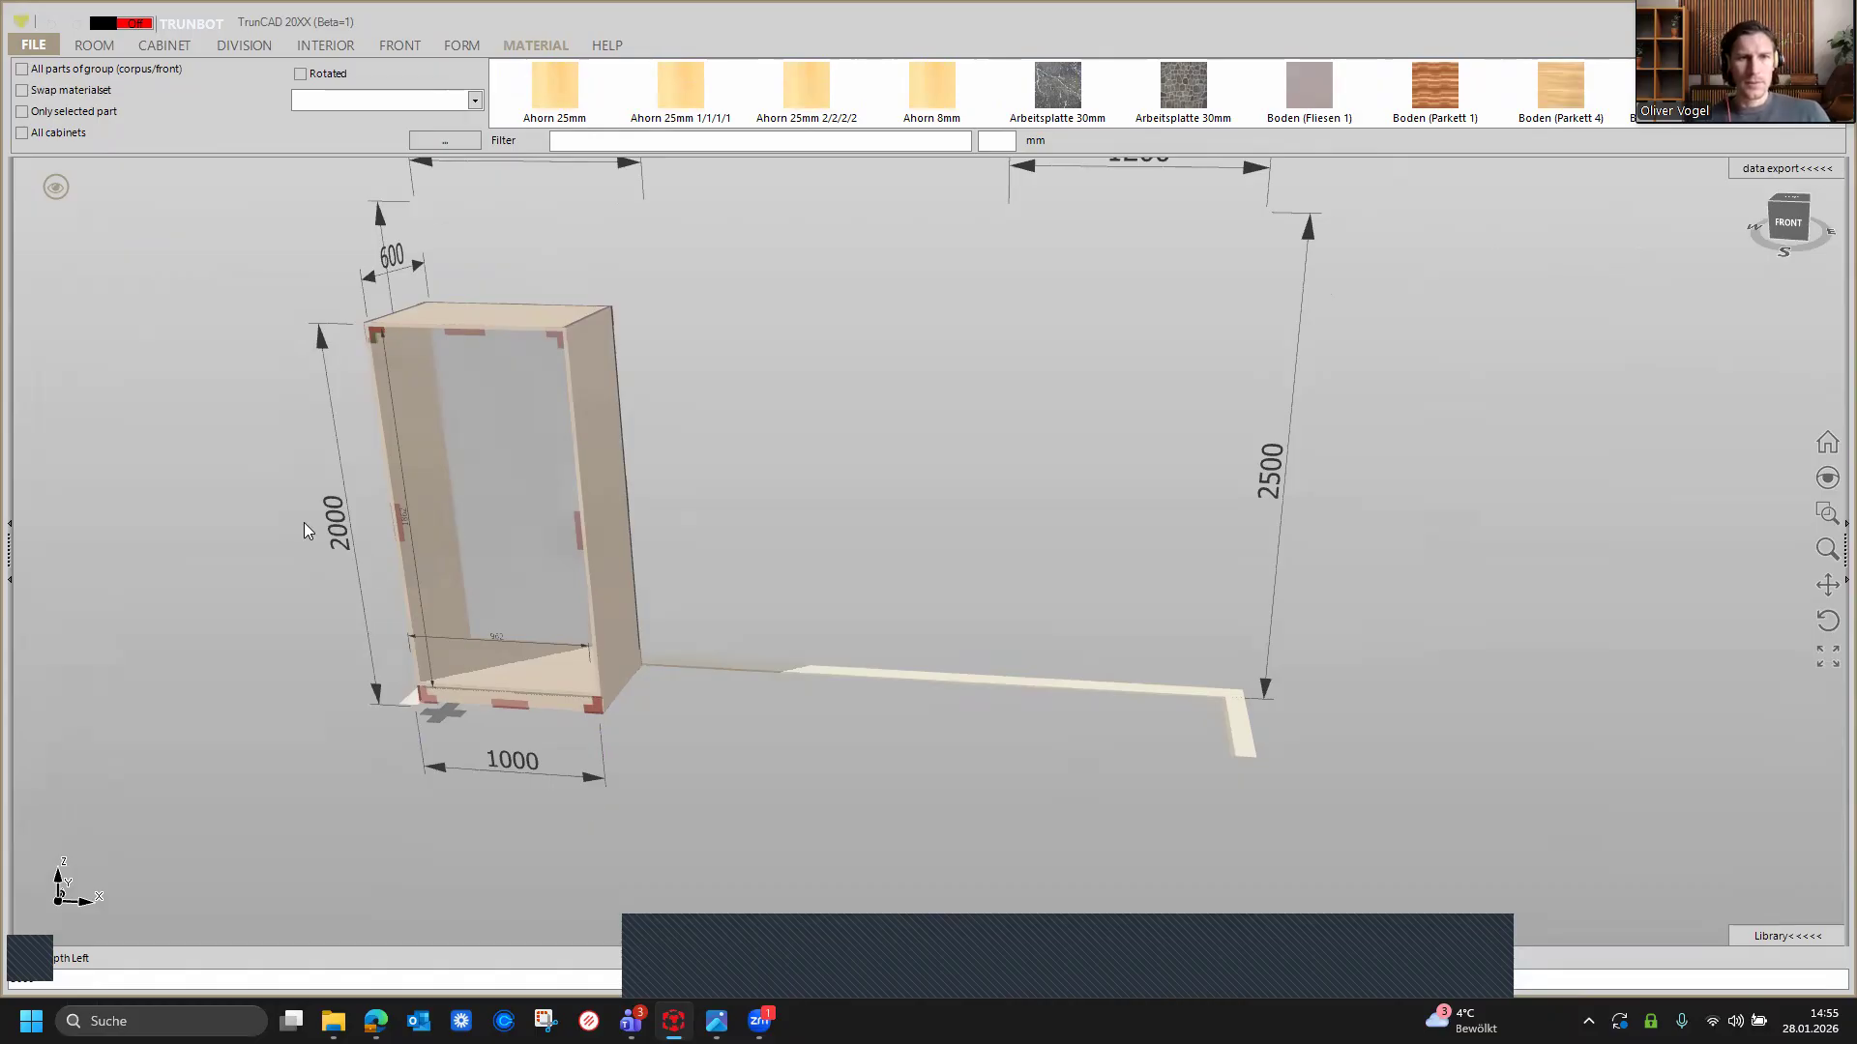
key("Return")
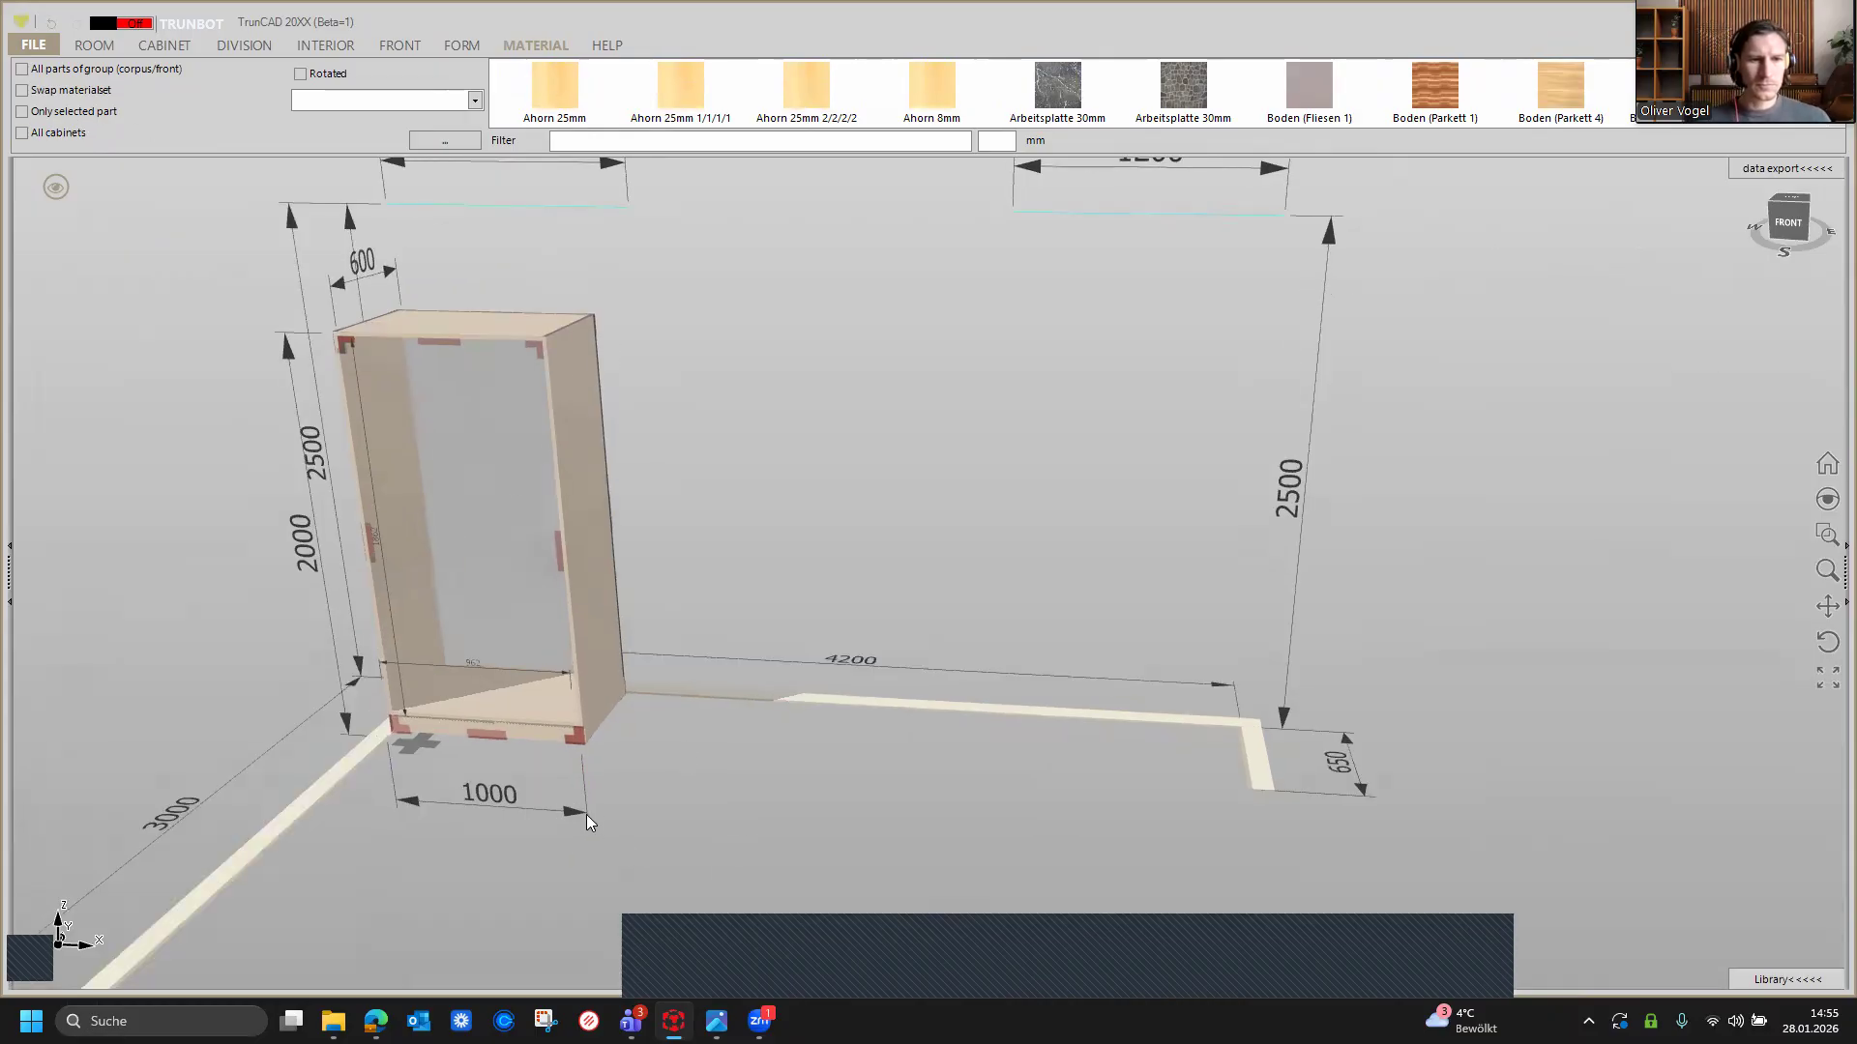
left_click(566, 812)
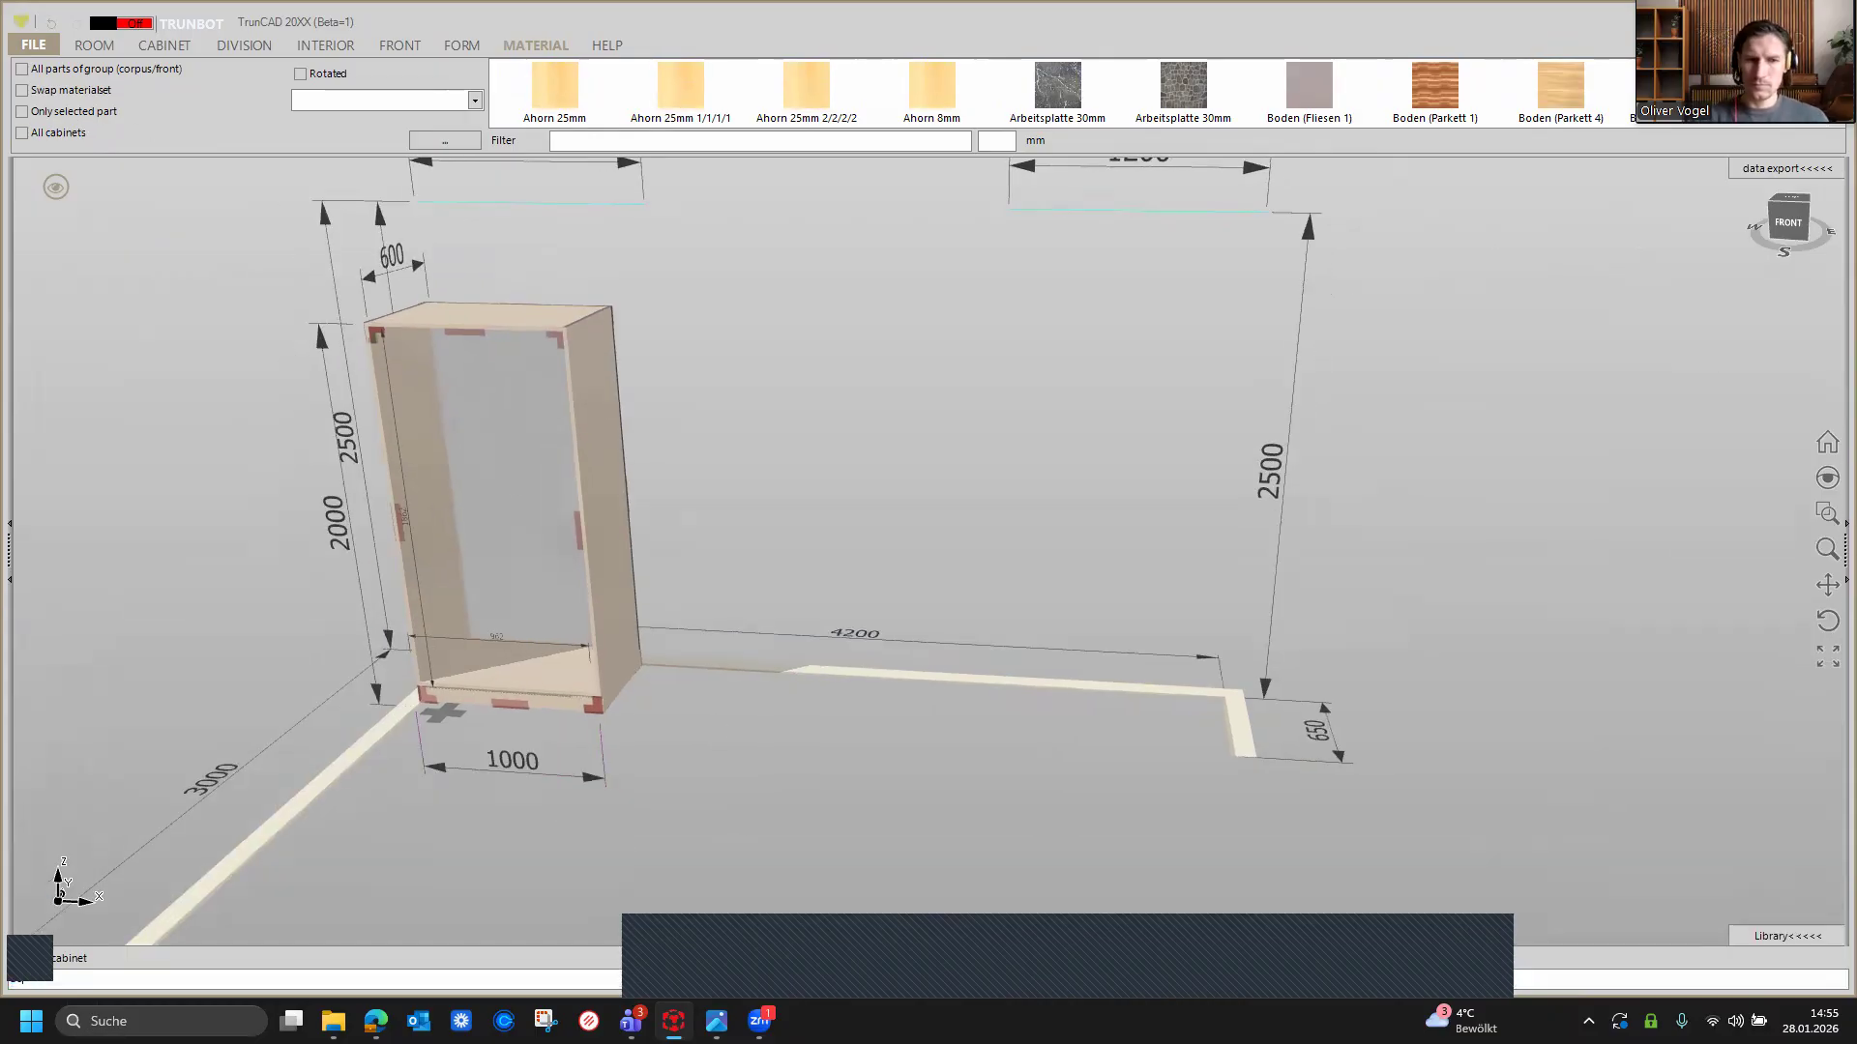
type("3000")
key("Return")
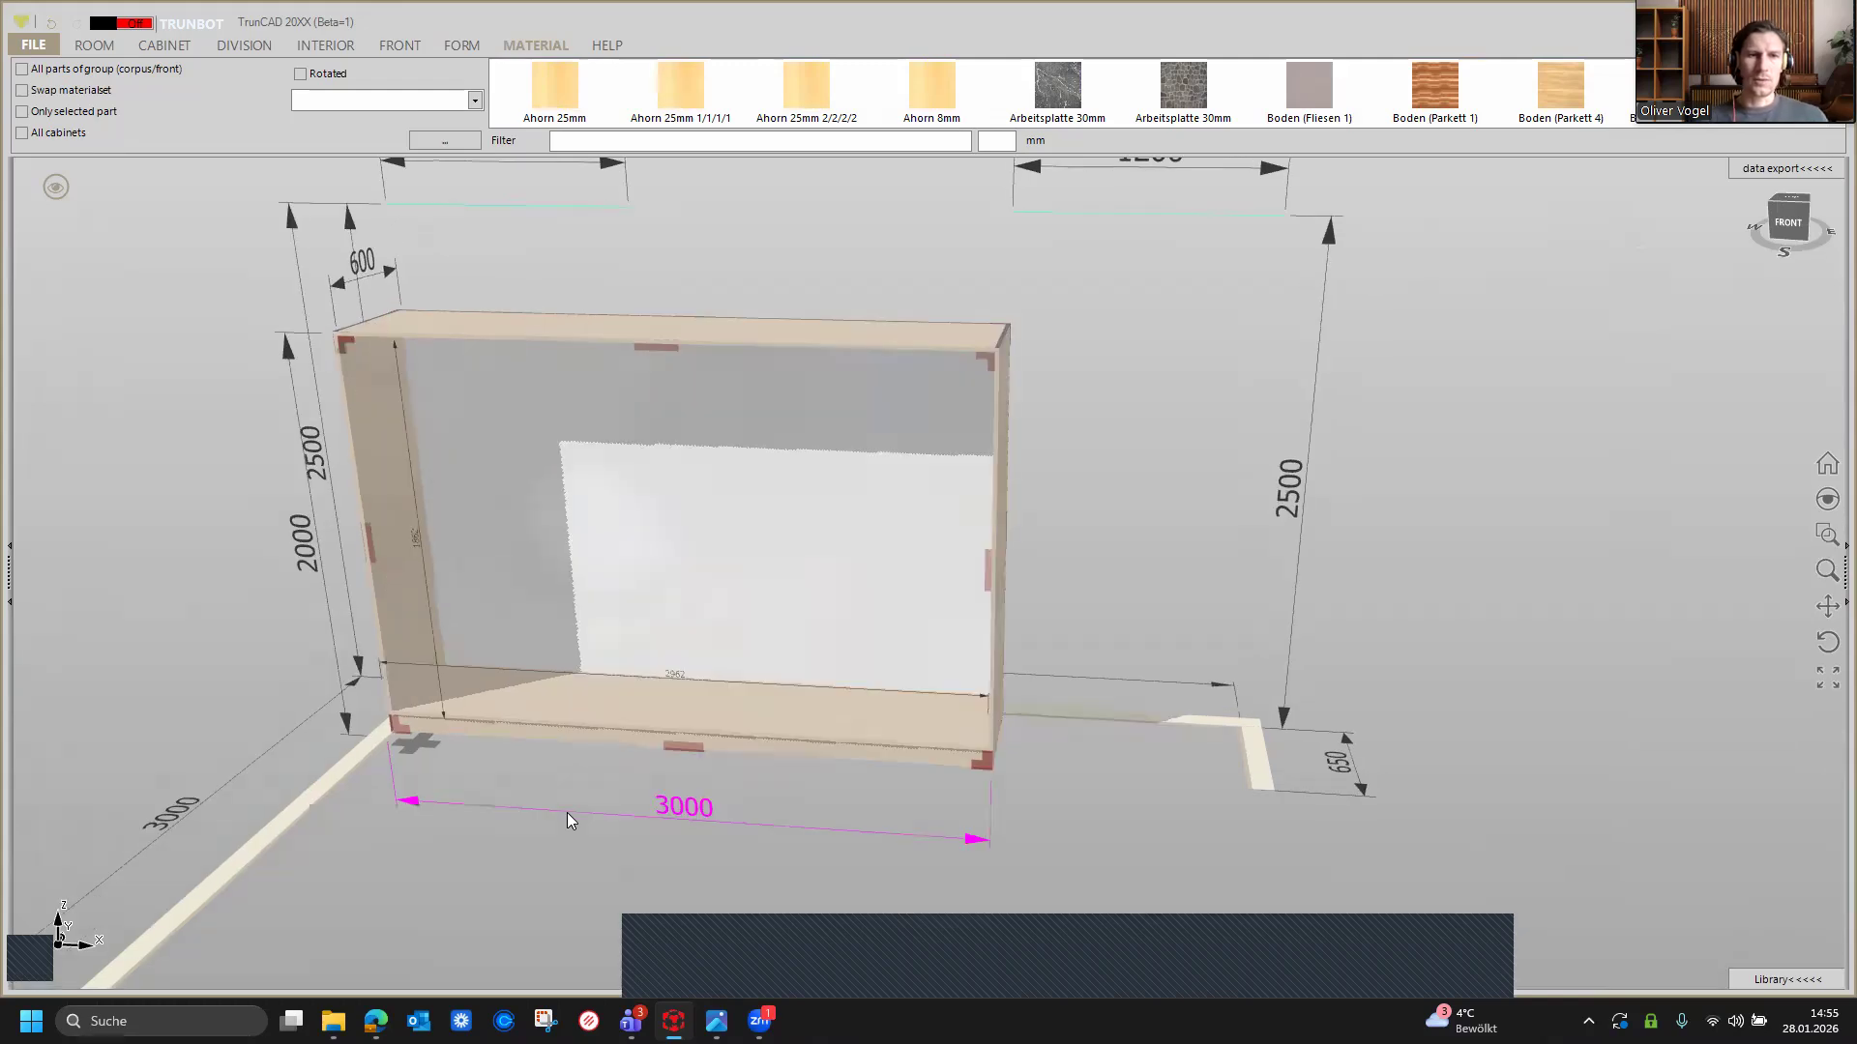
Step: Divide the cabinet vertically into four equal compartments
left_click(232, 42)
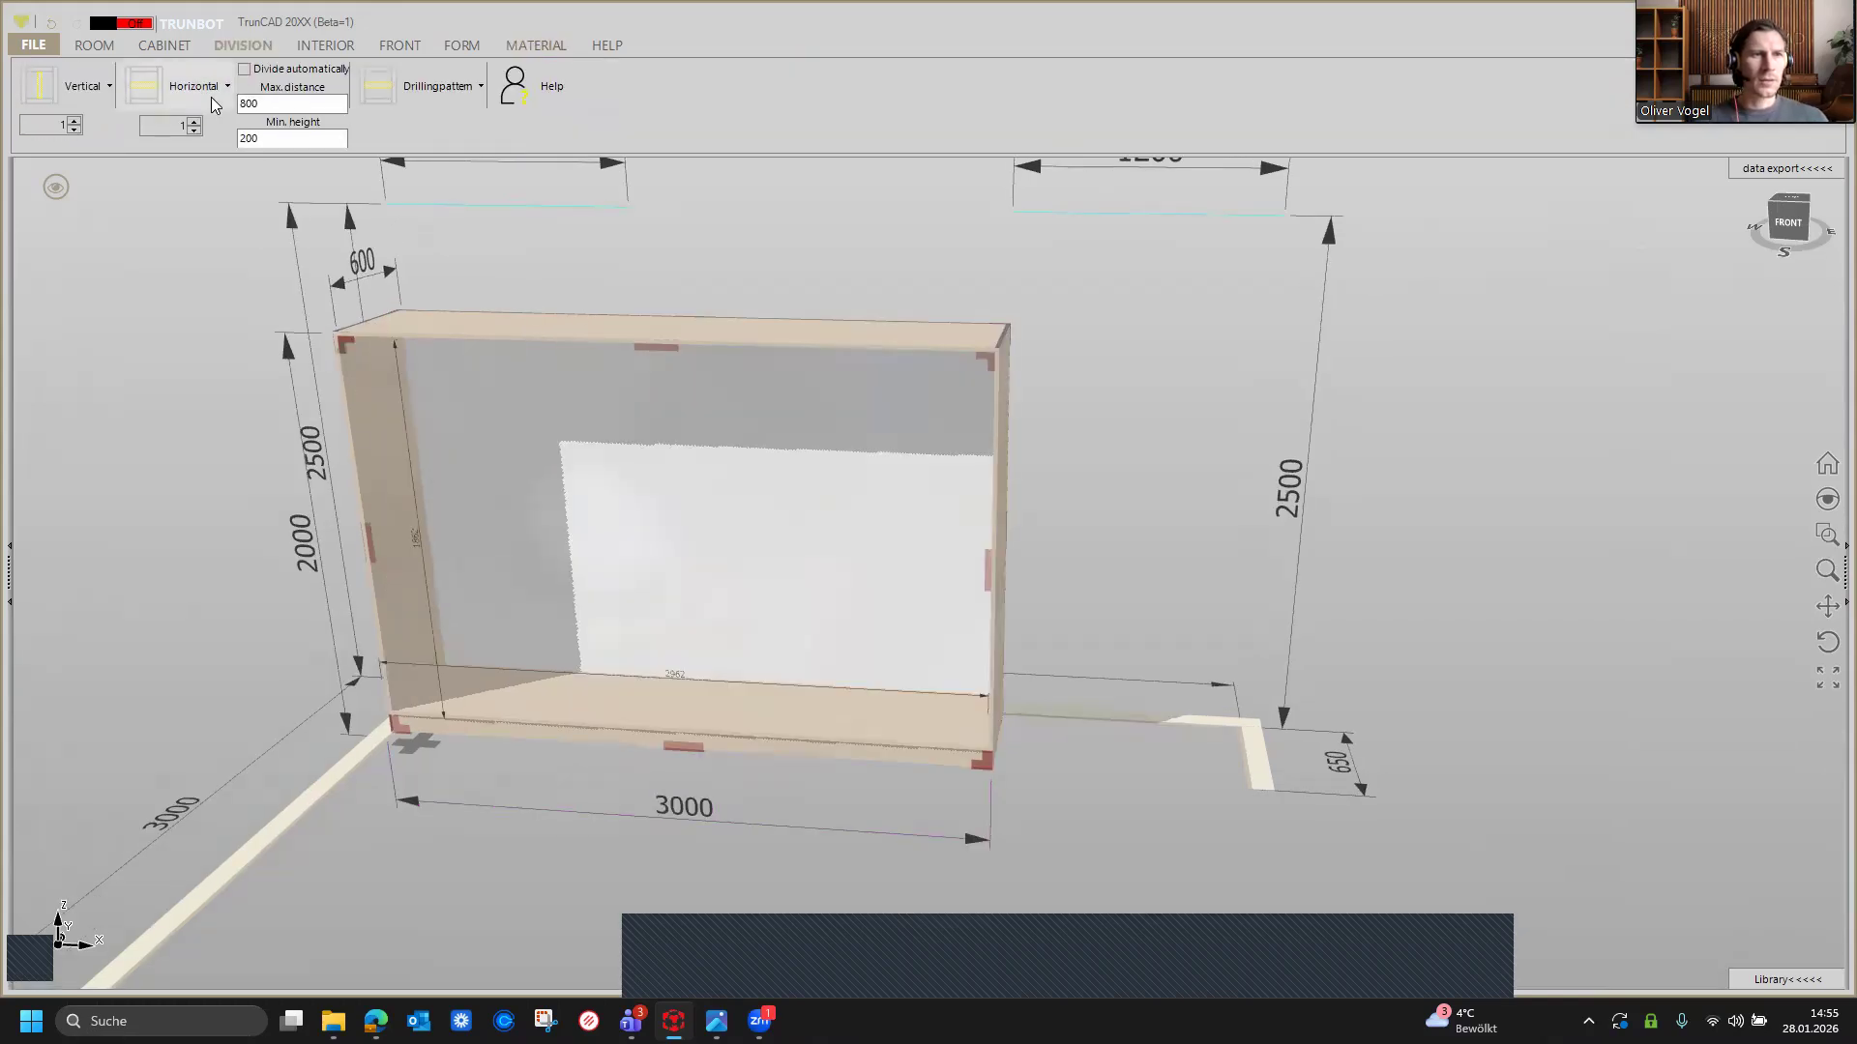
double_click(76, 122)
left_click(54, 89)
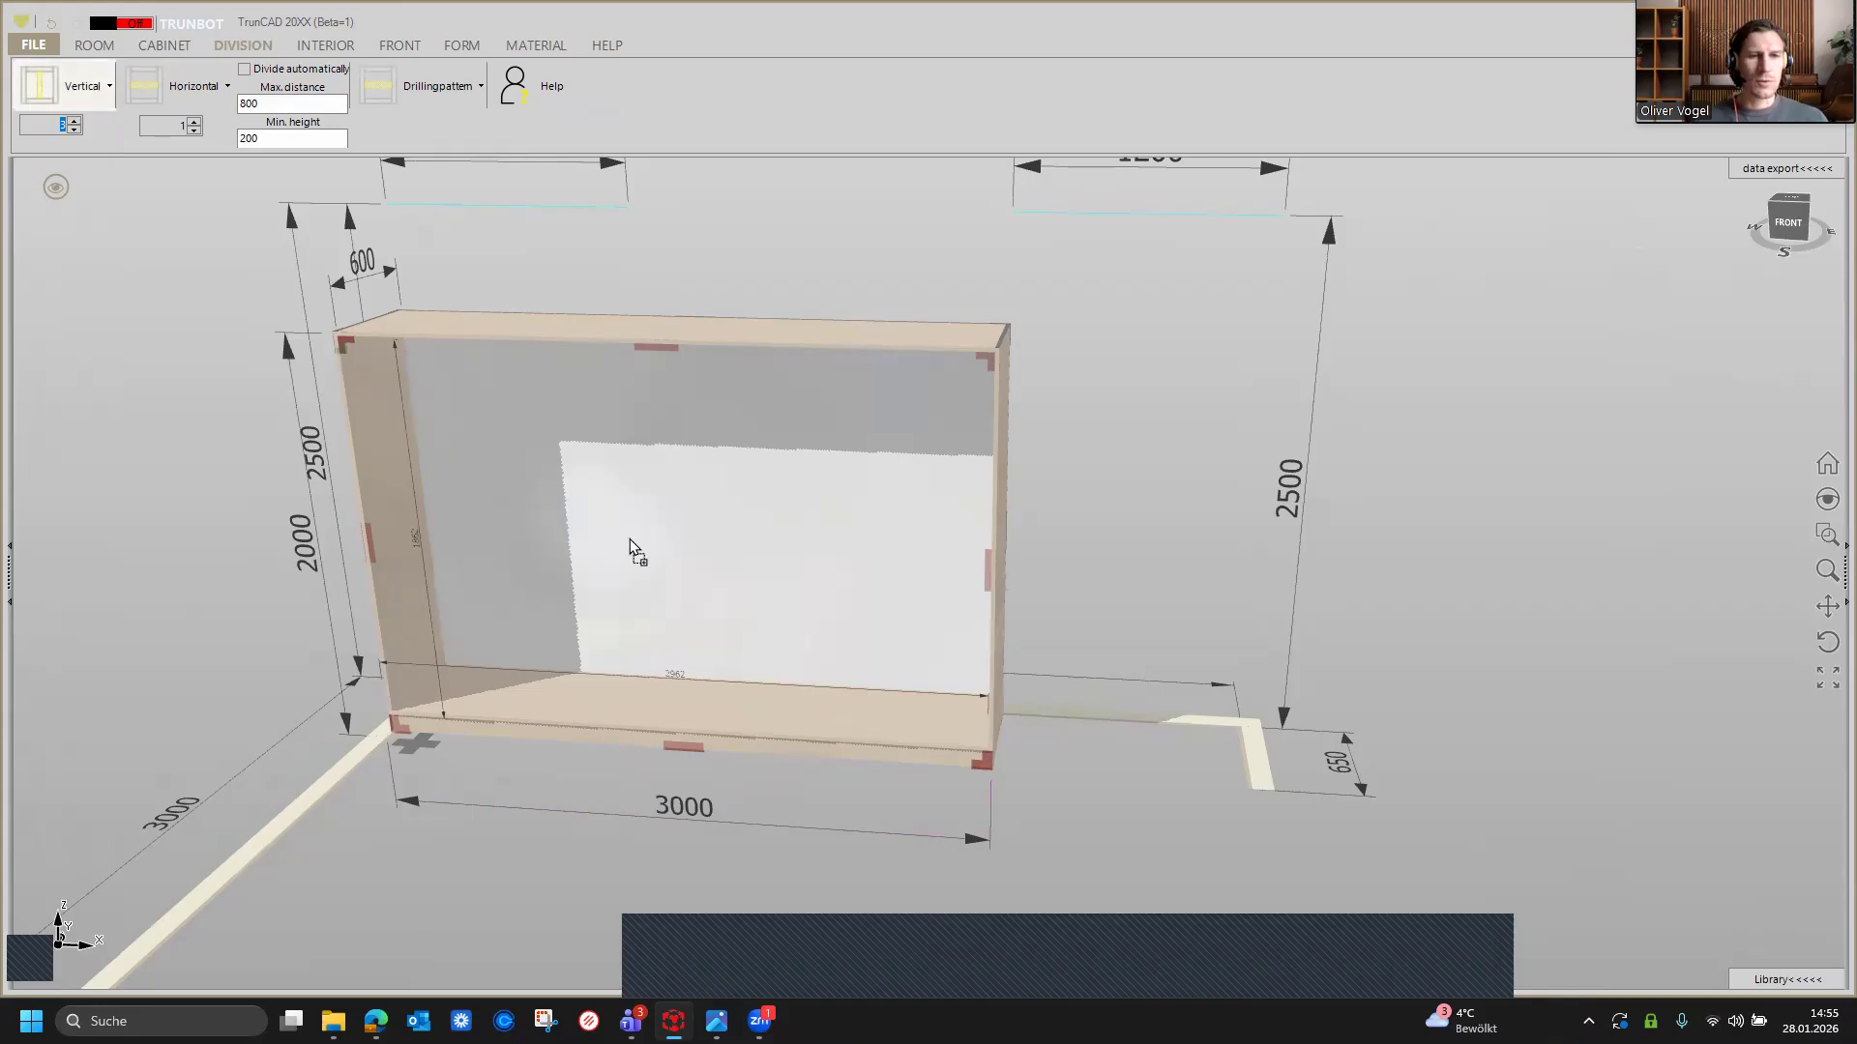
left_click(724, 535)
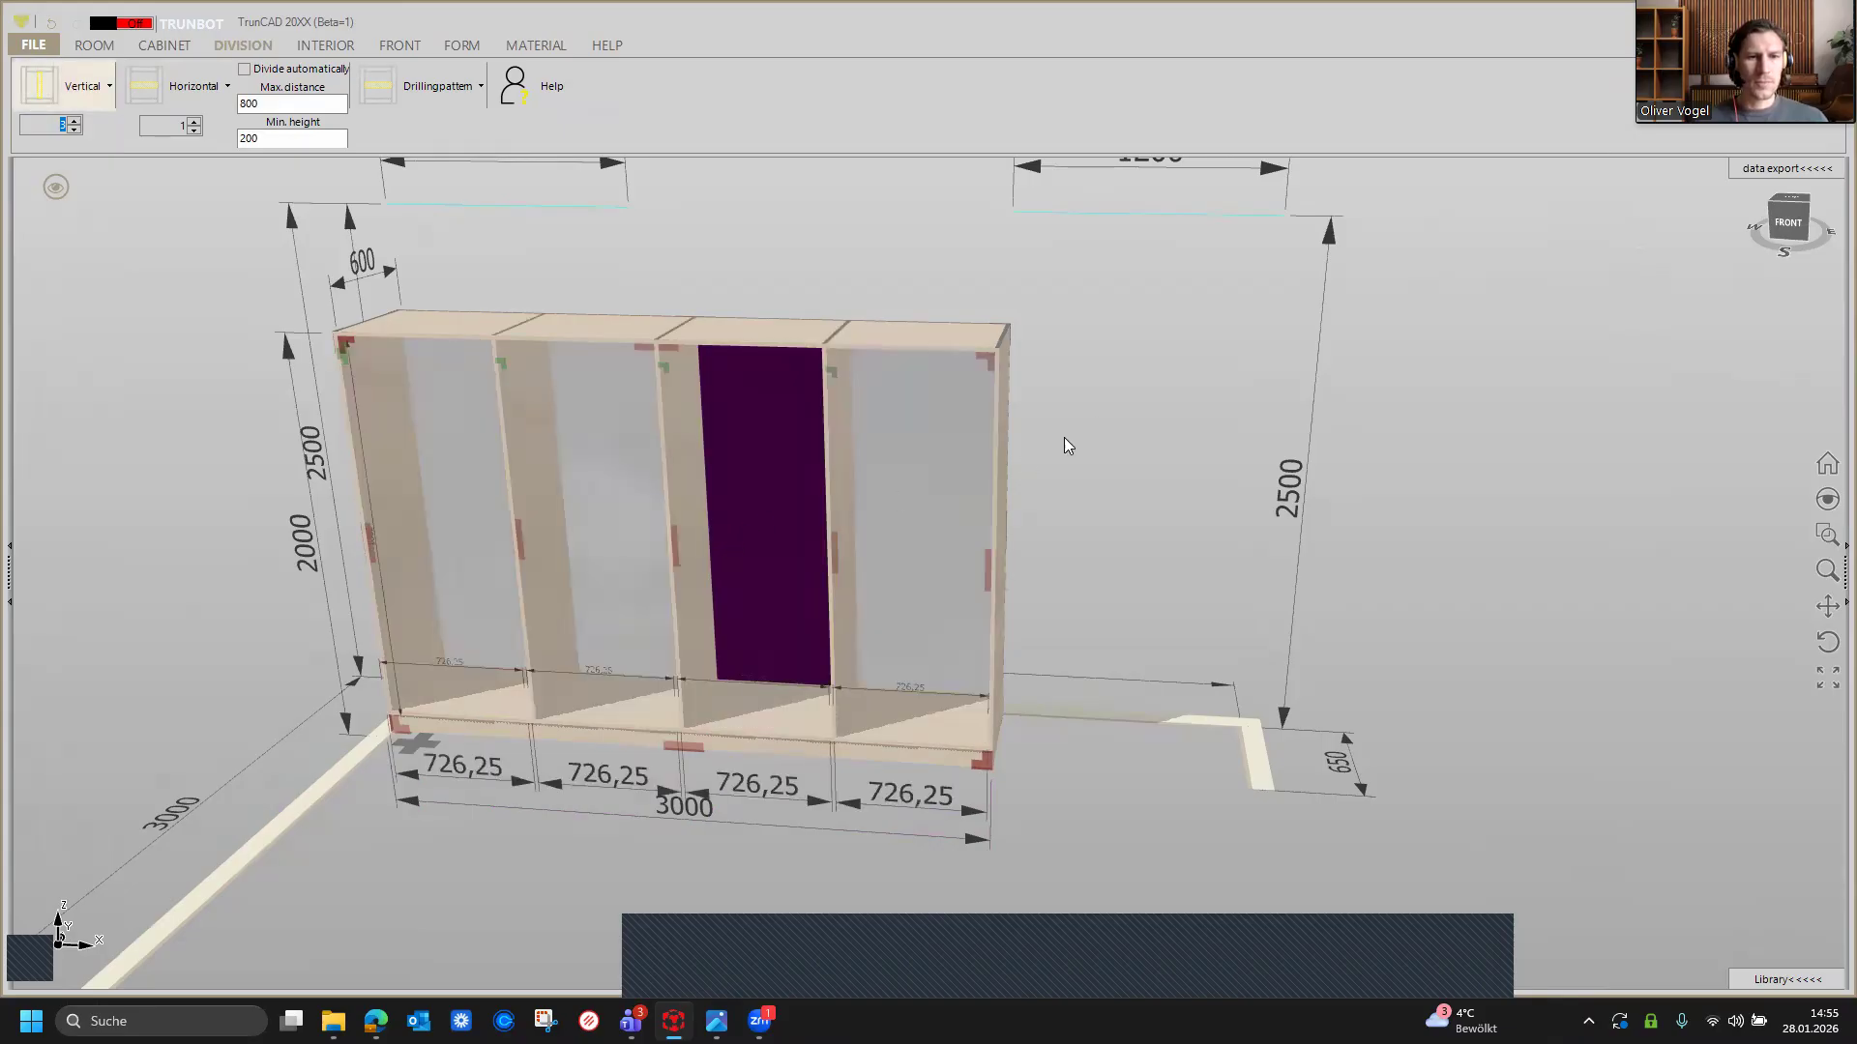
scroll(812, 261, "down", 1)
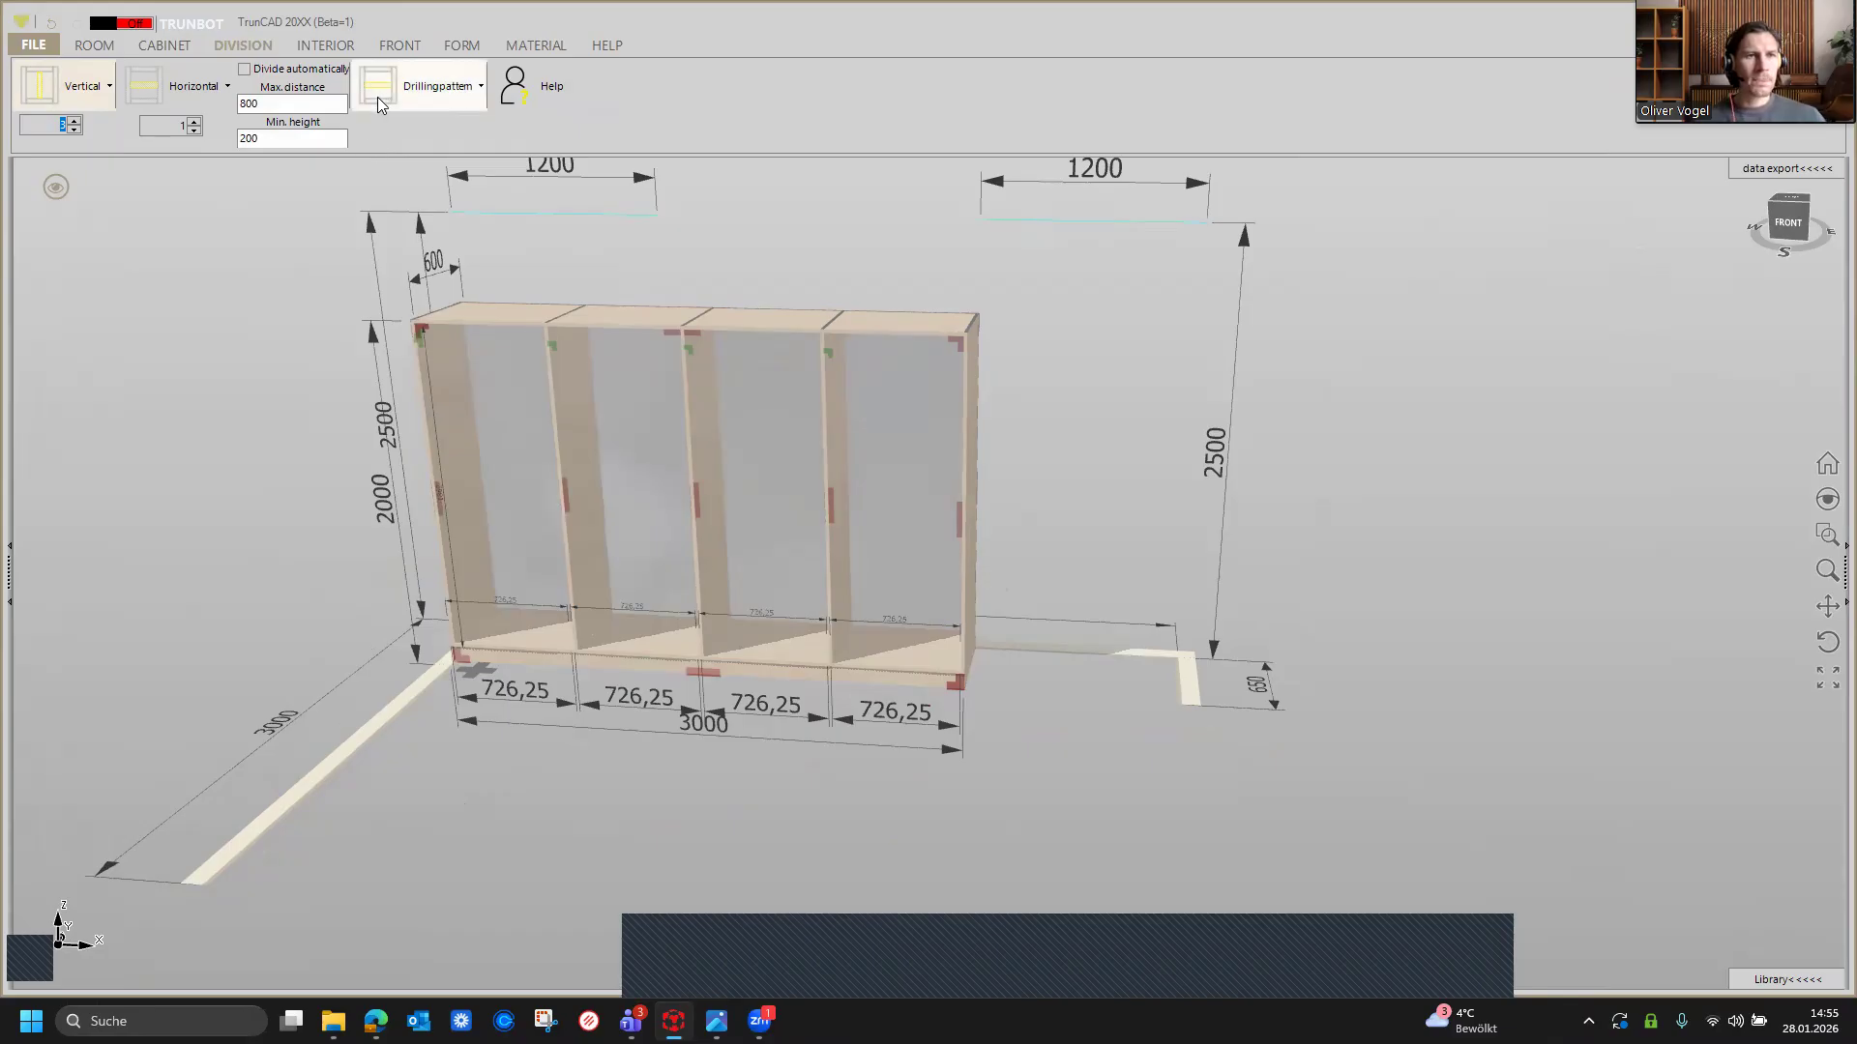
Step: Add sliding doors with Hettich TopLine XL 2T links hinten hardware to the cabinet
left_click(399, 45)
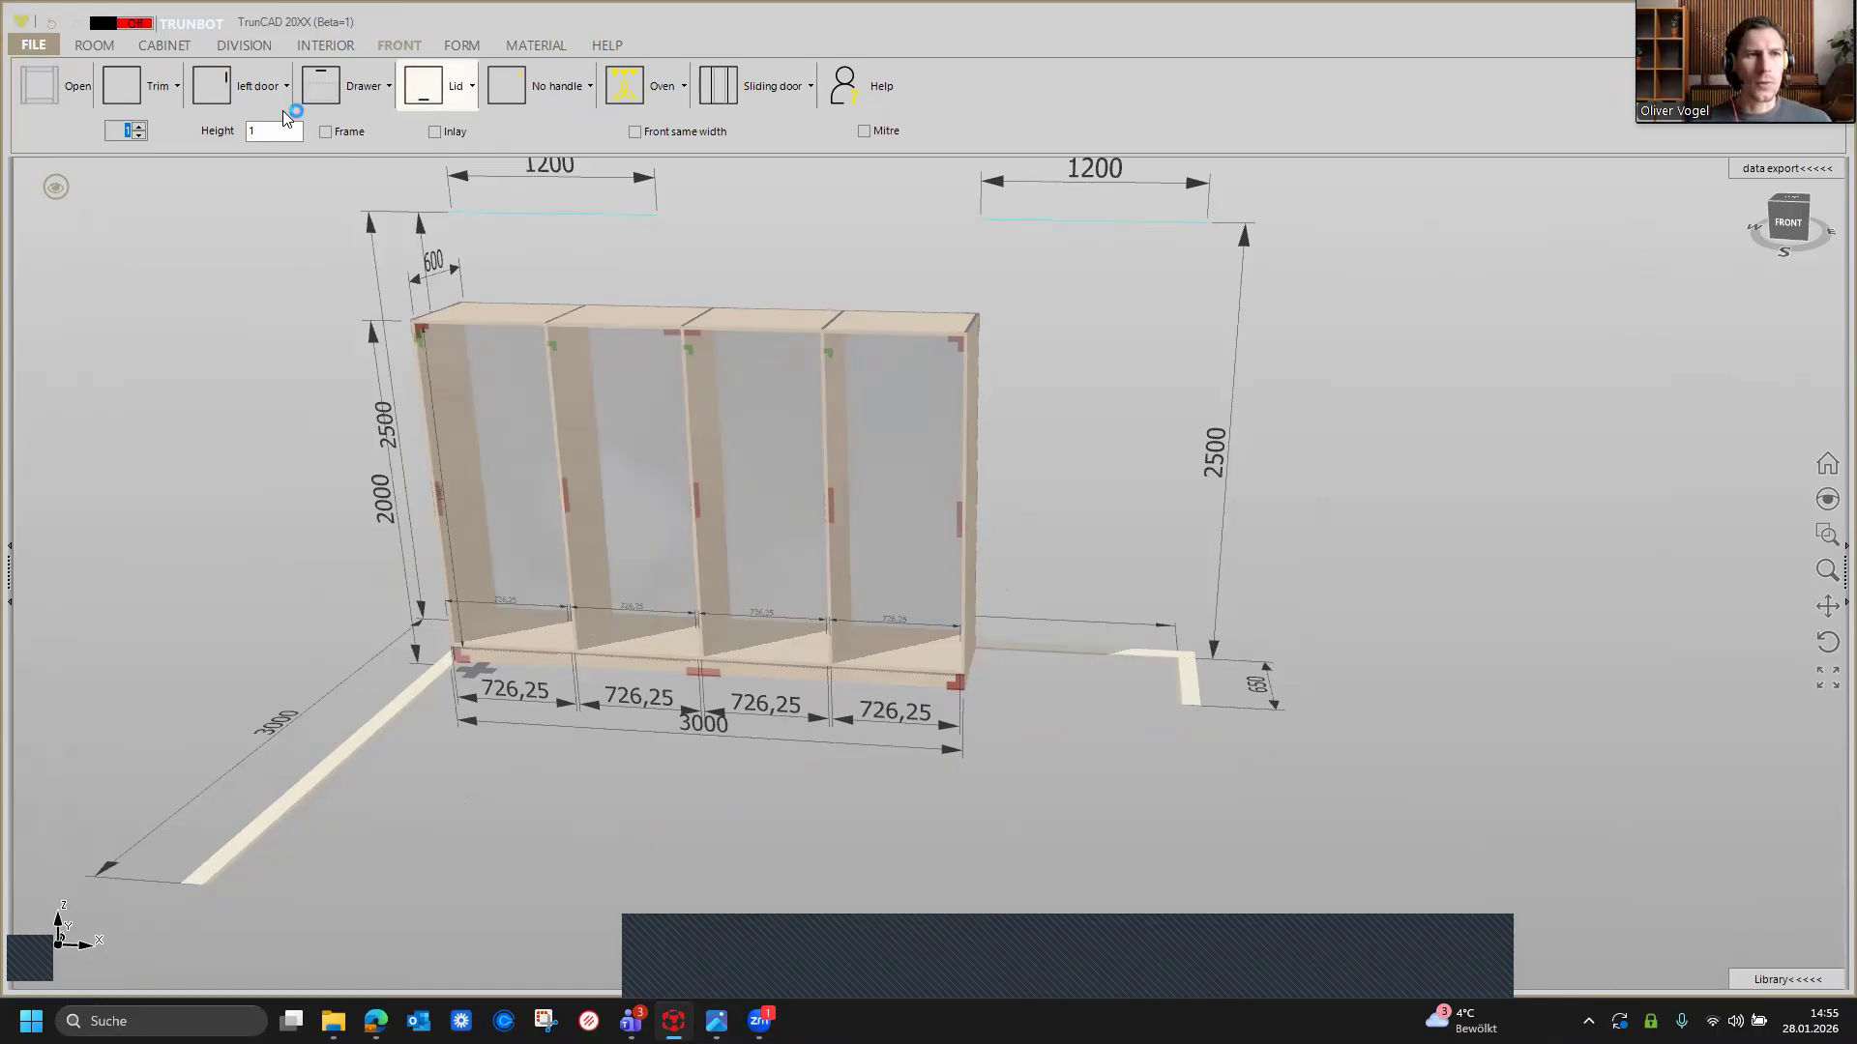
left_click(139, 127)
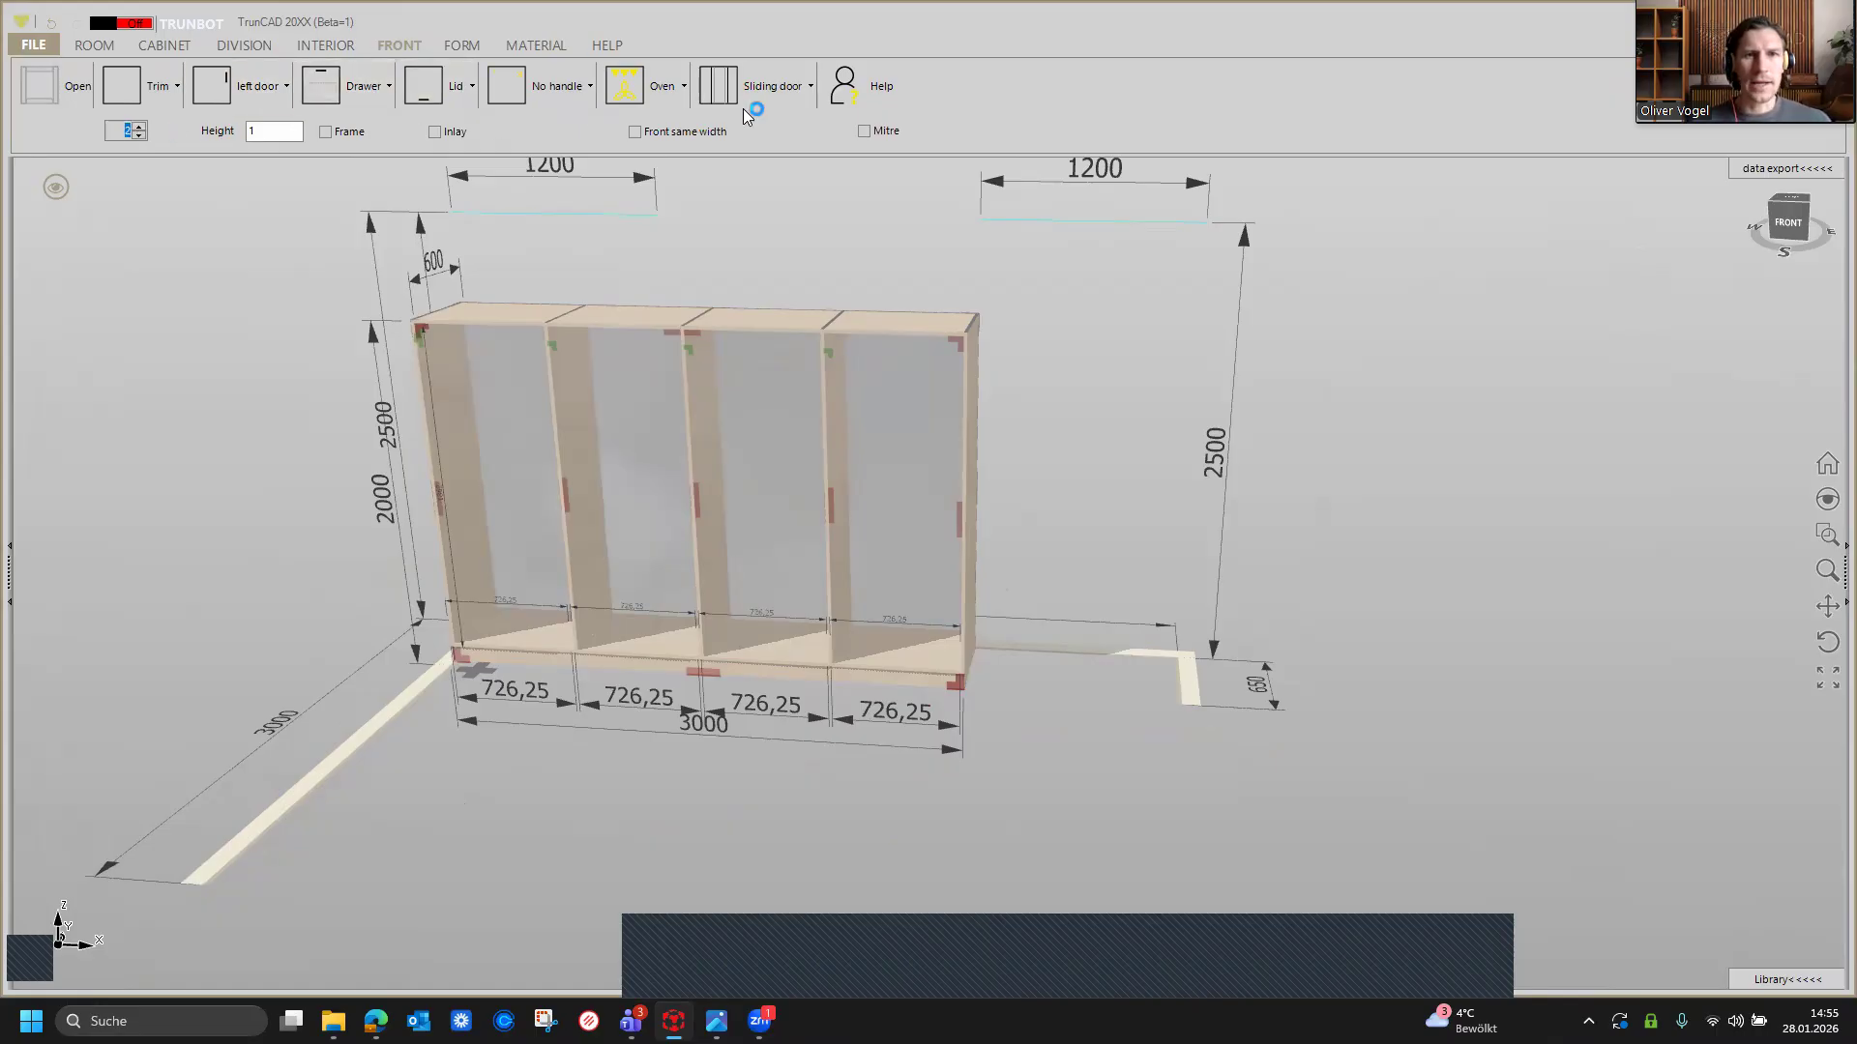
left_click(760, 99)
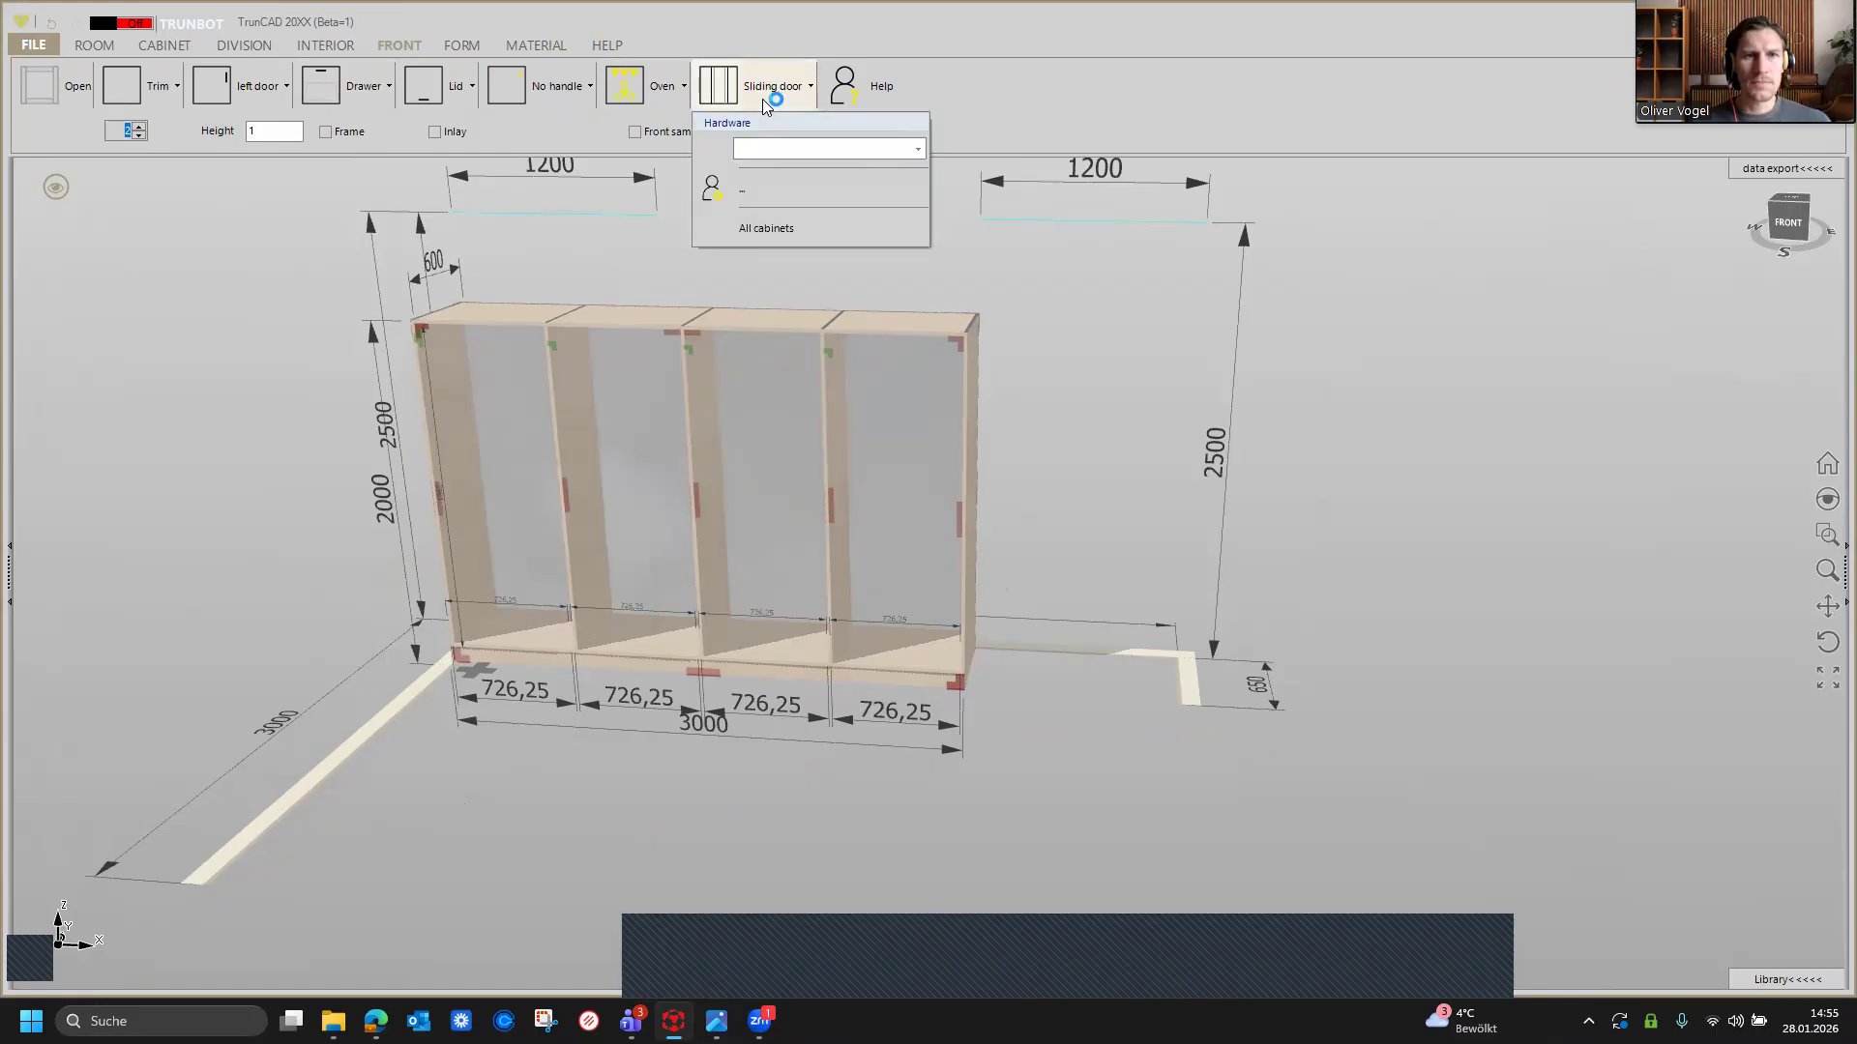
left_click(916, 150)
scroll(952, 205, "down", 1)
scroll(953, 205, "down", 1)
scroll(952, 208, "down", 5)
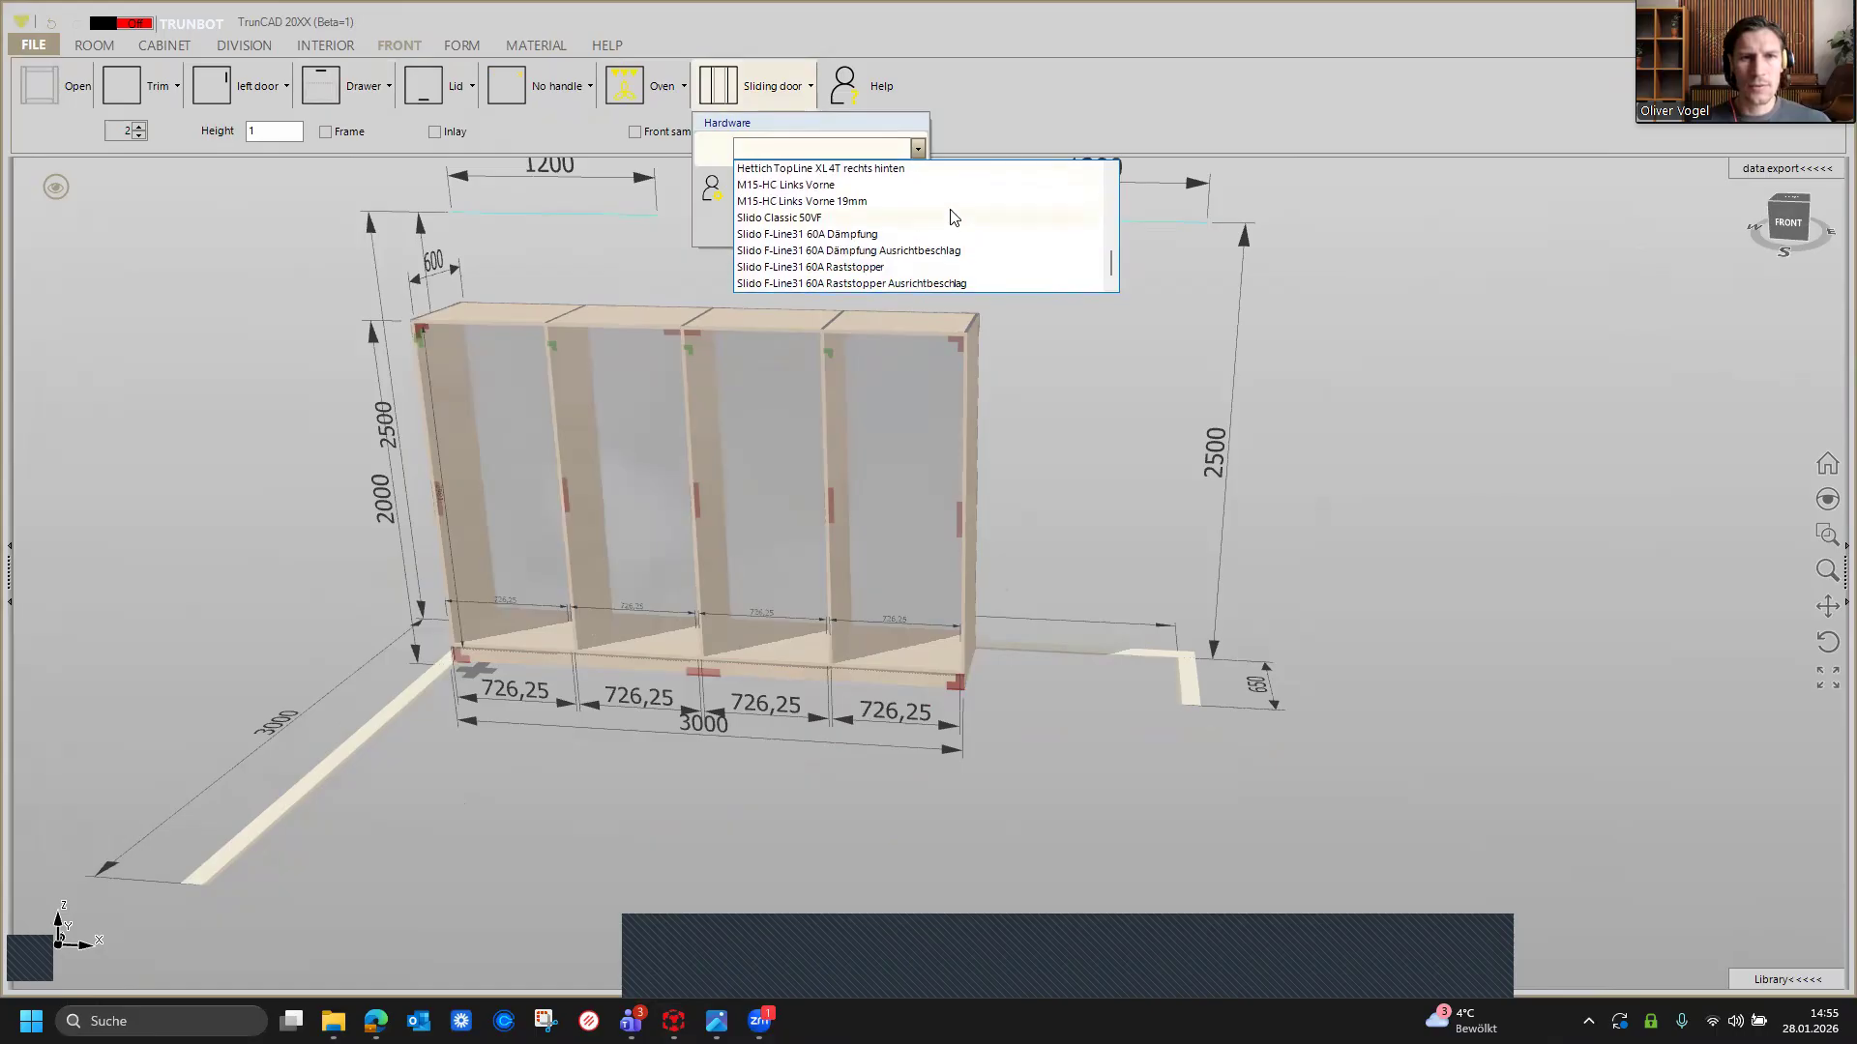
scroll(947, 229, "up", 3)
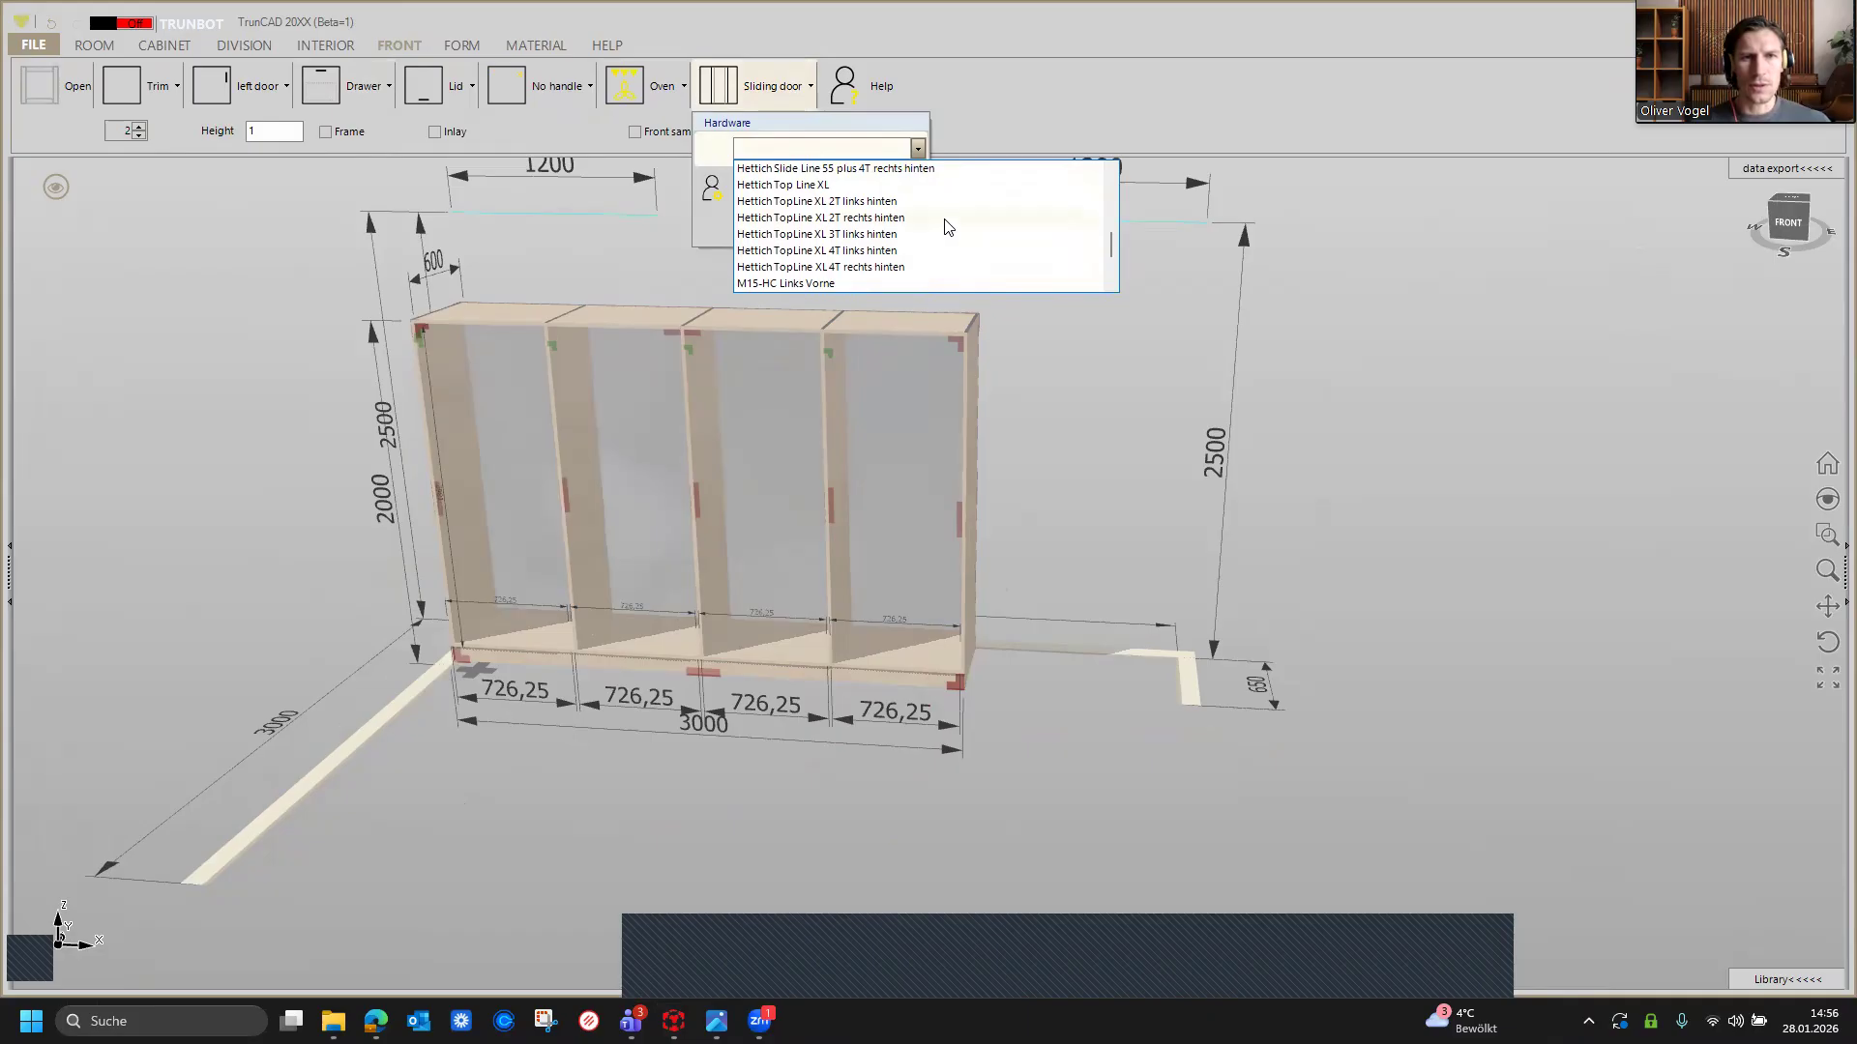
left_click(862, 202)
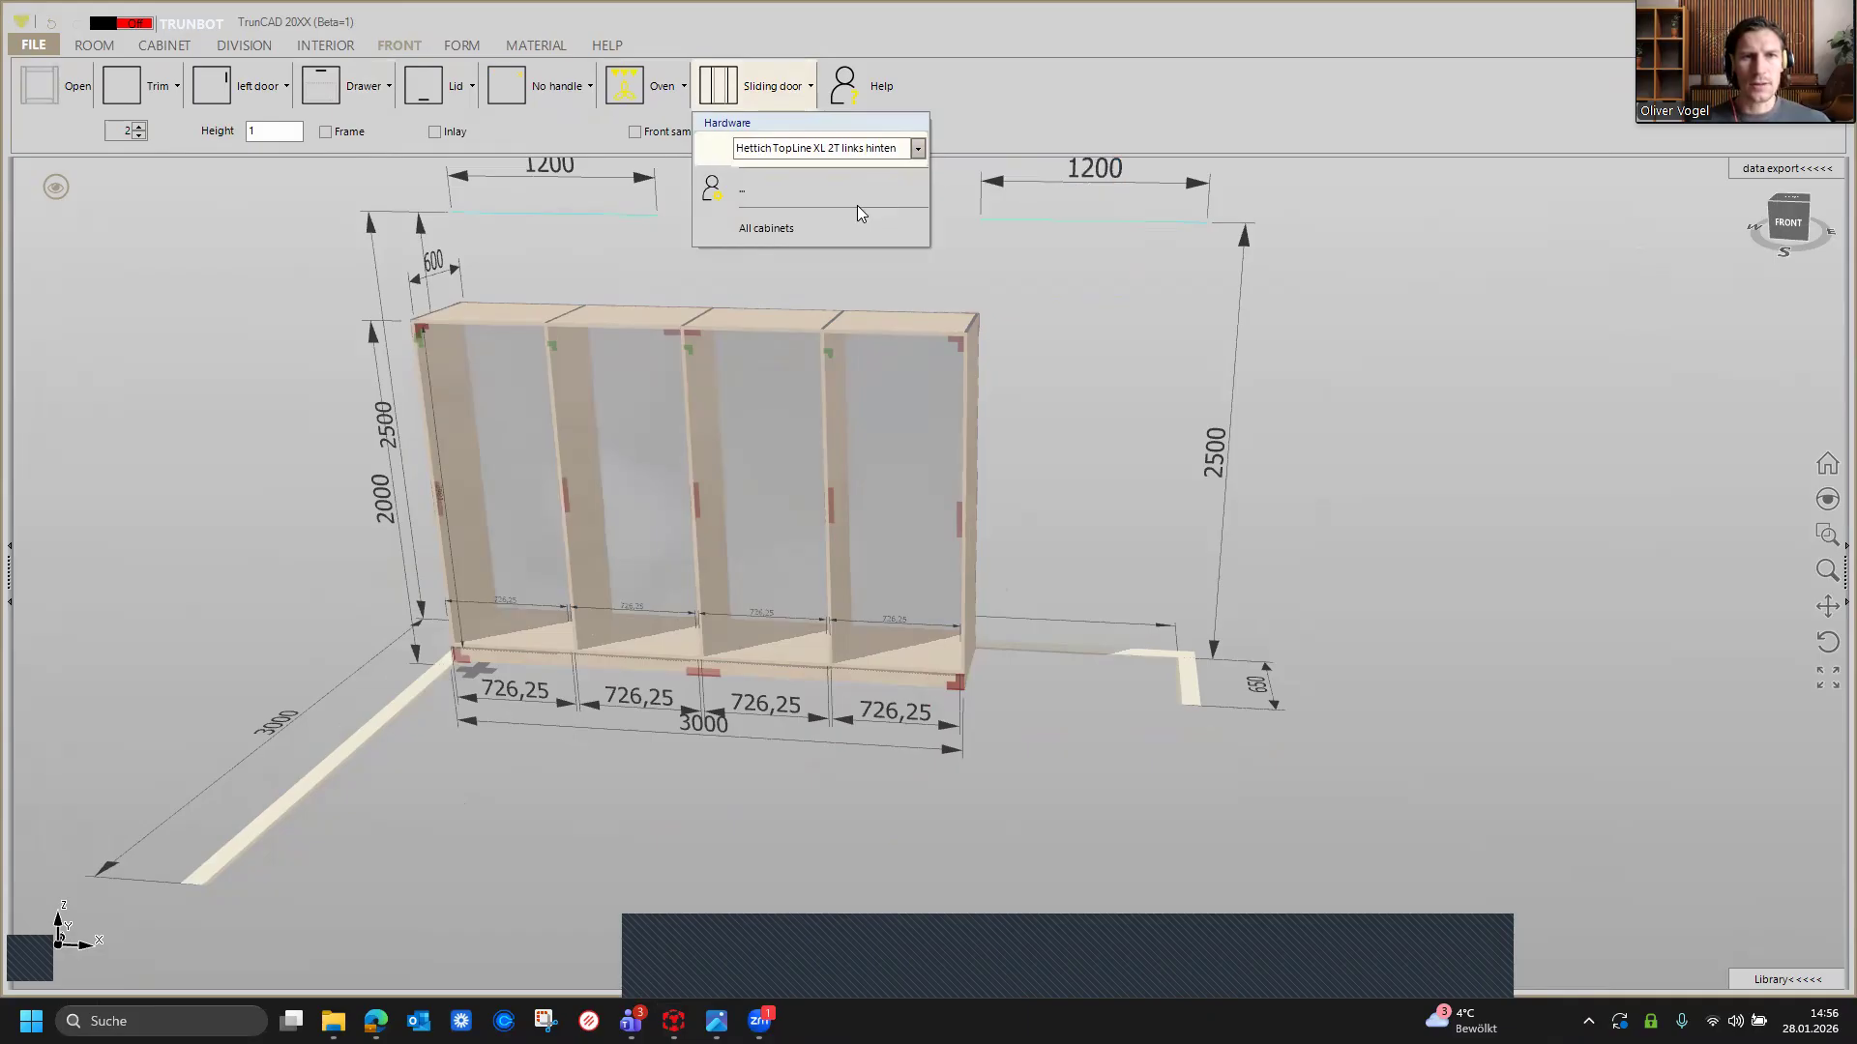
left_click(675, 409)
left_click(882, 408)
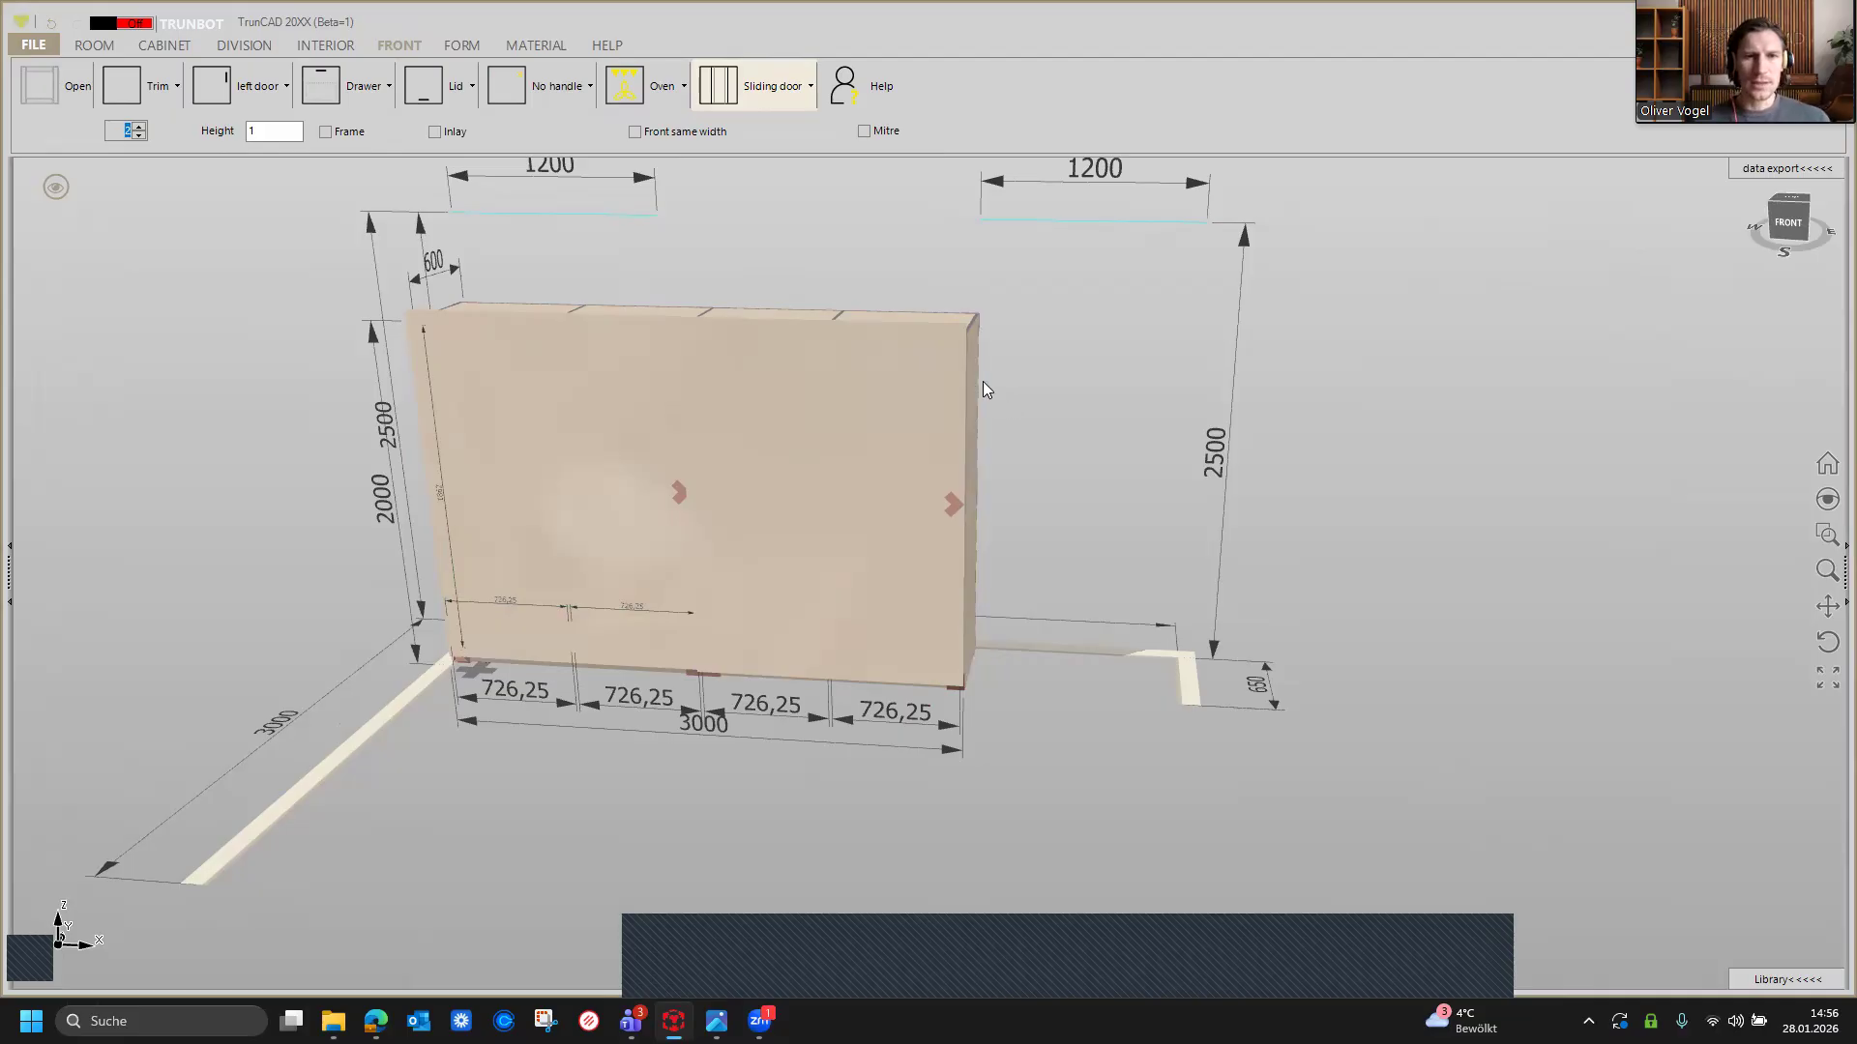
middle_click_drag(1003, 402, 988, 392)
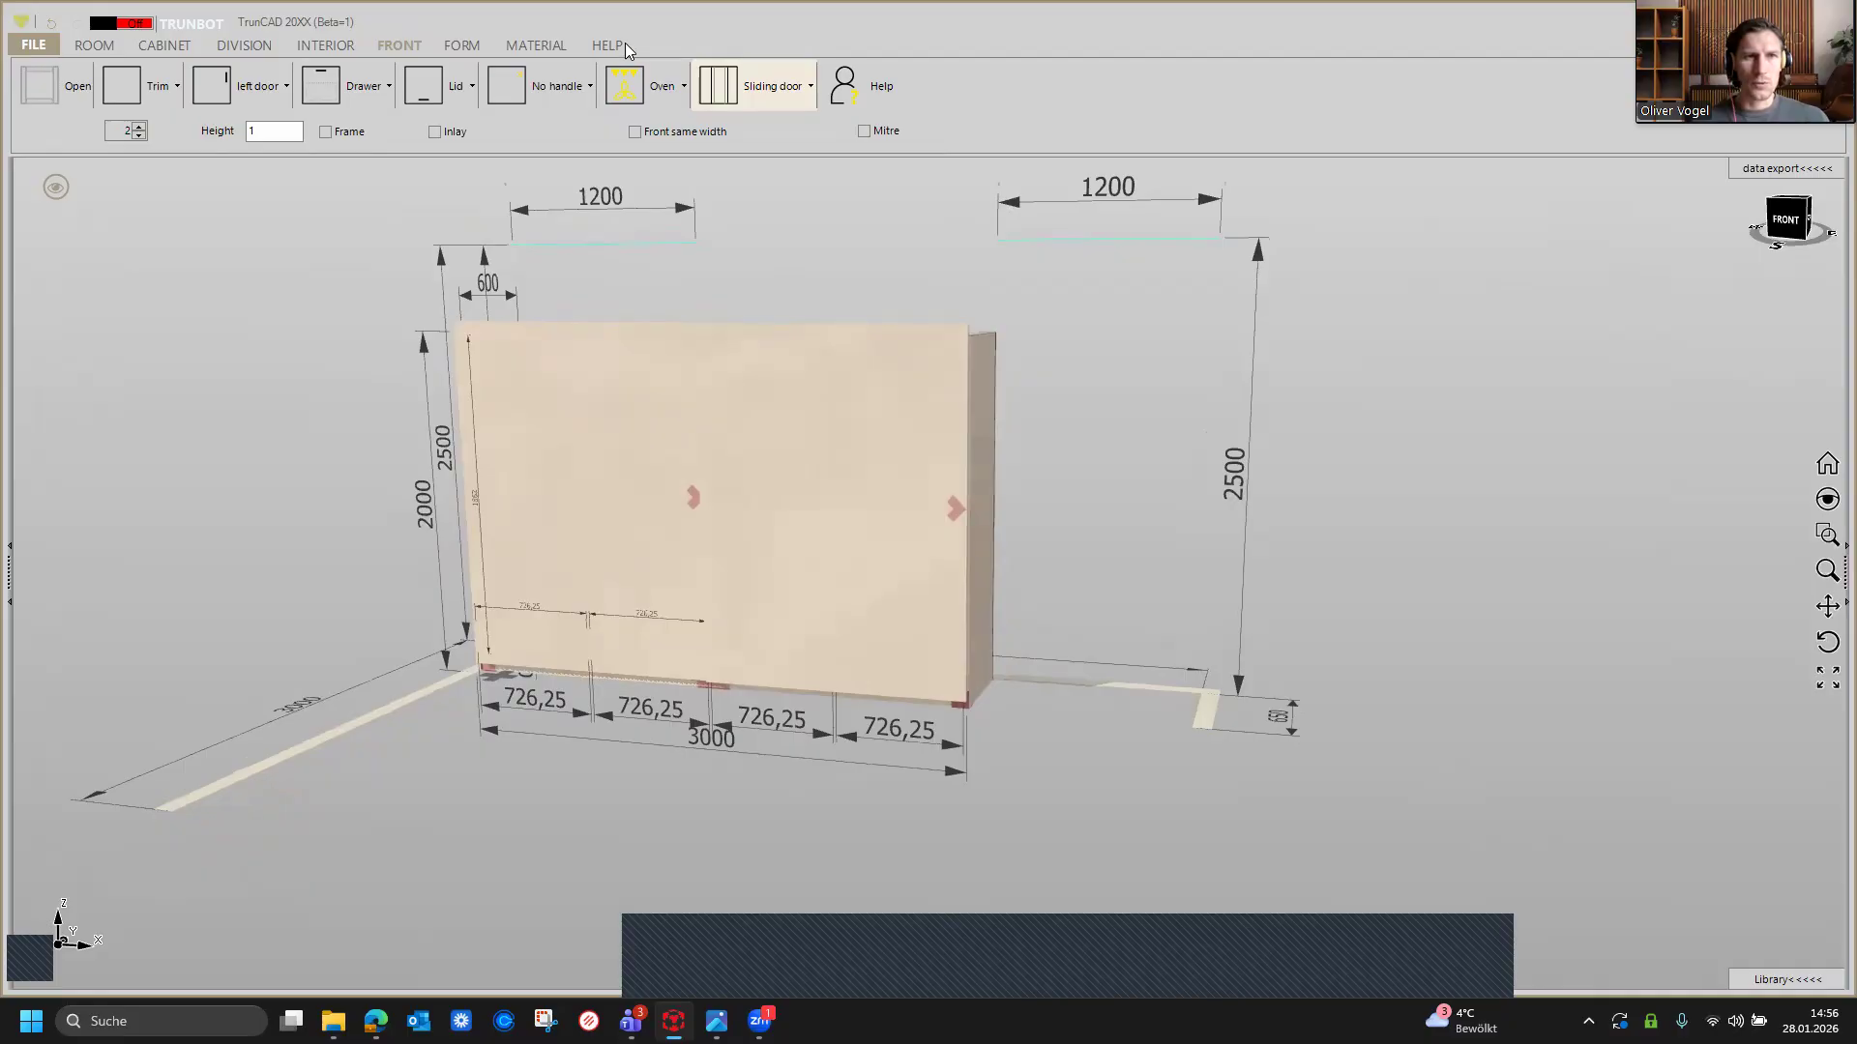
Step: Choose a pocket handle for the fronts and set its diameter to 30/80
left_click(565, 88)
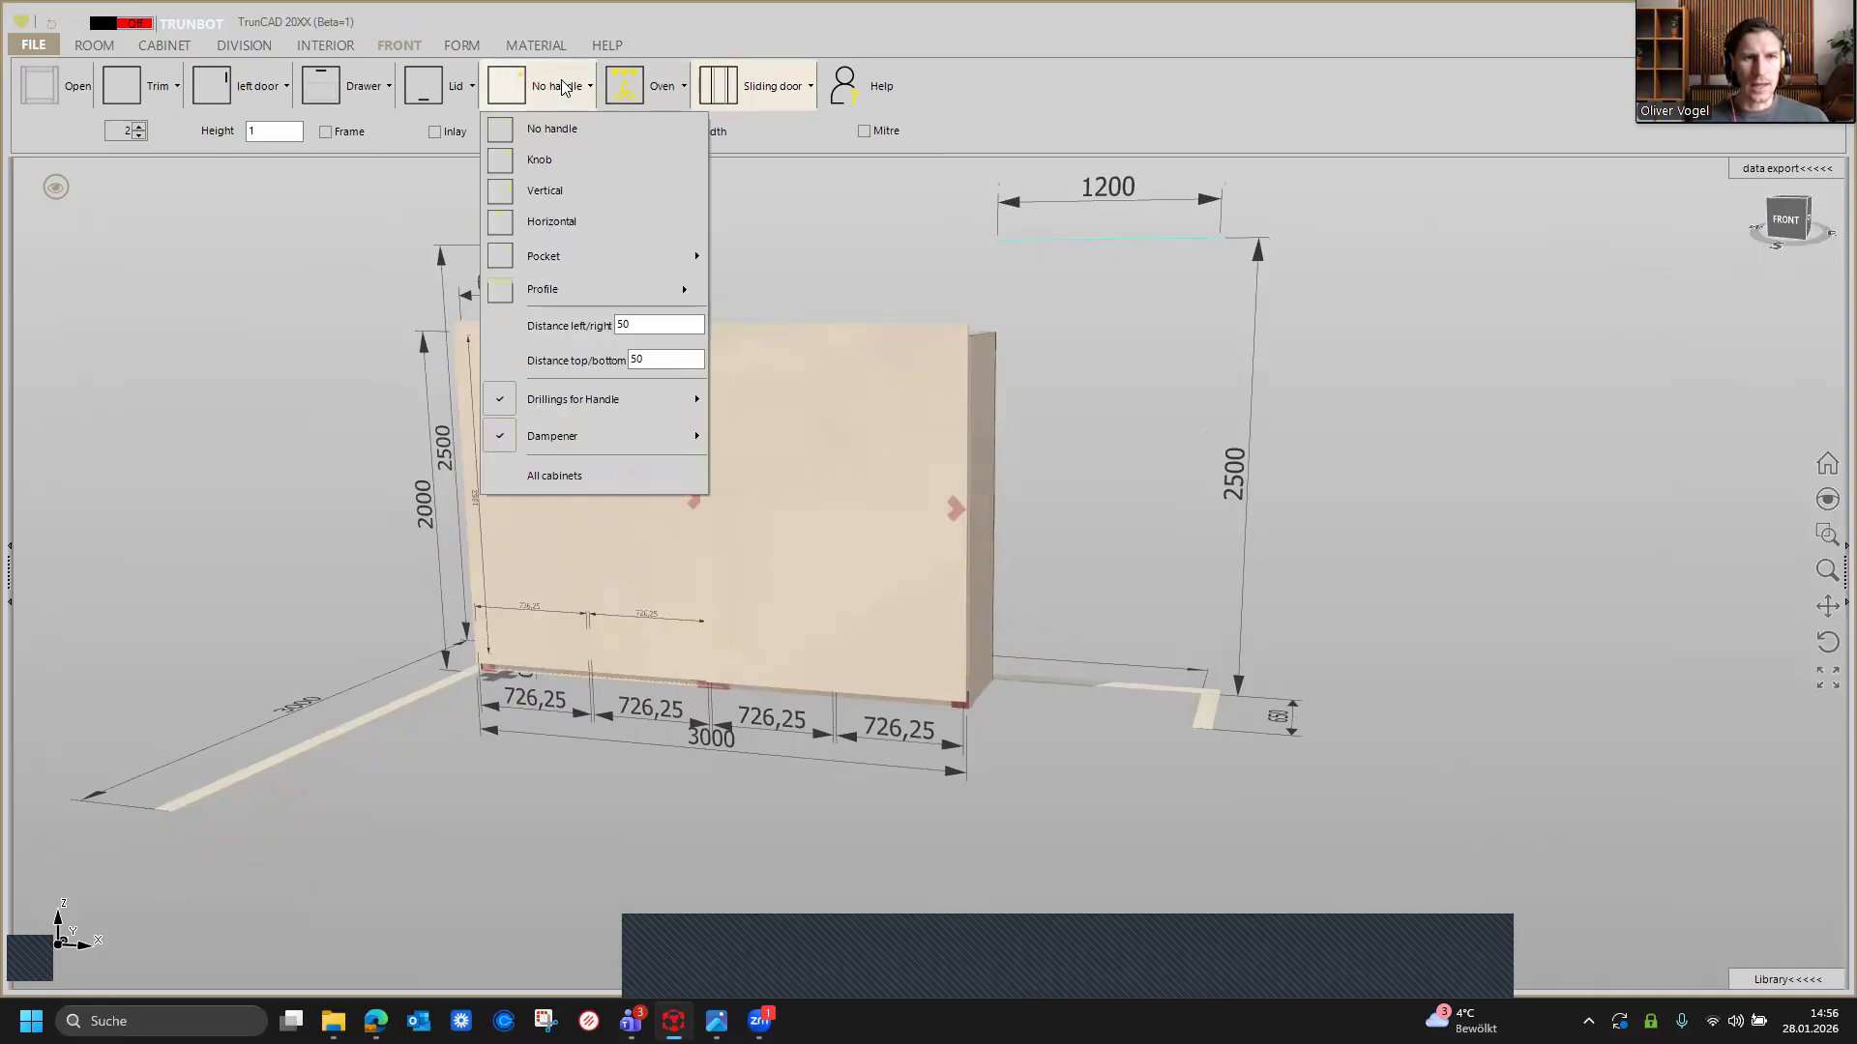
mouse_move(568, 244)
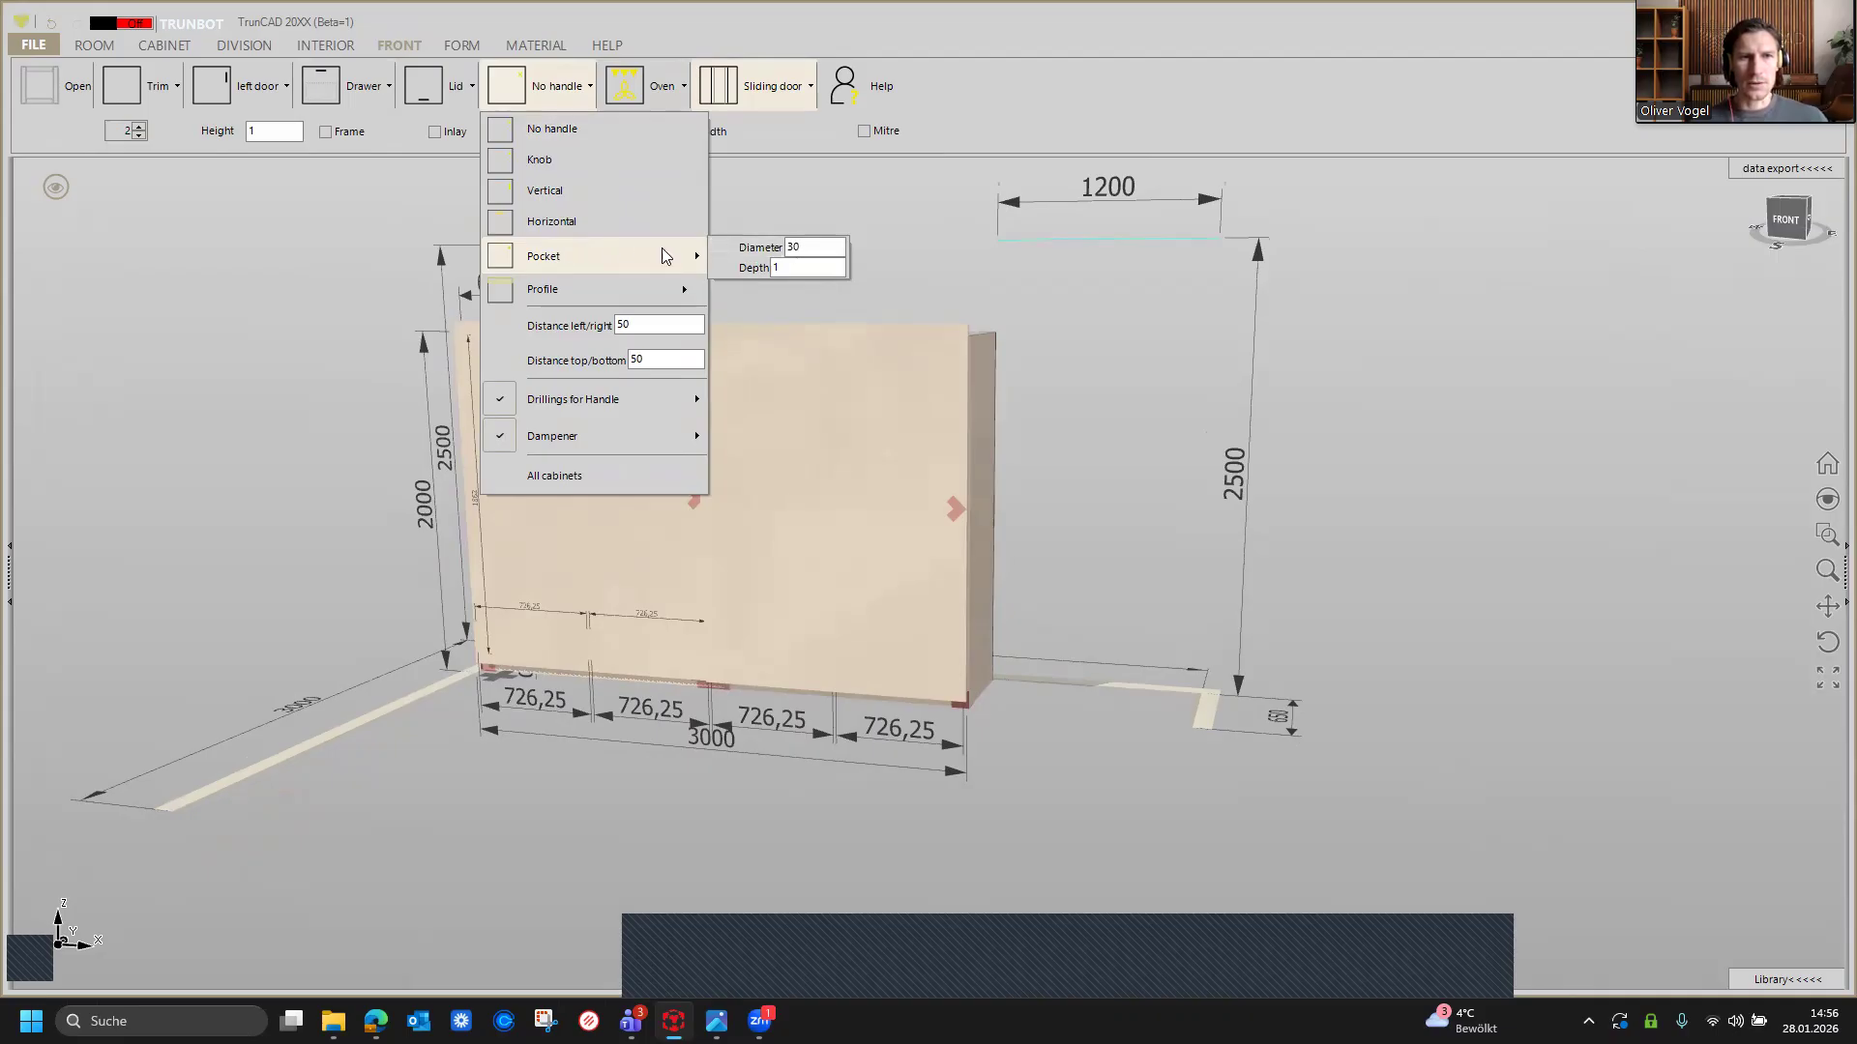
left_click(546, 257)
double_click(813, 248)
type("30/")
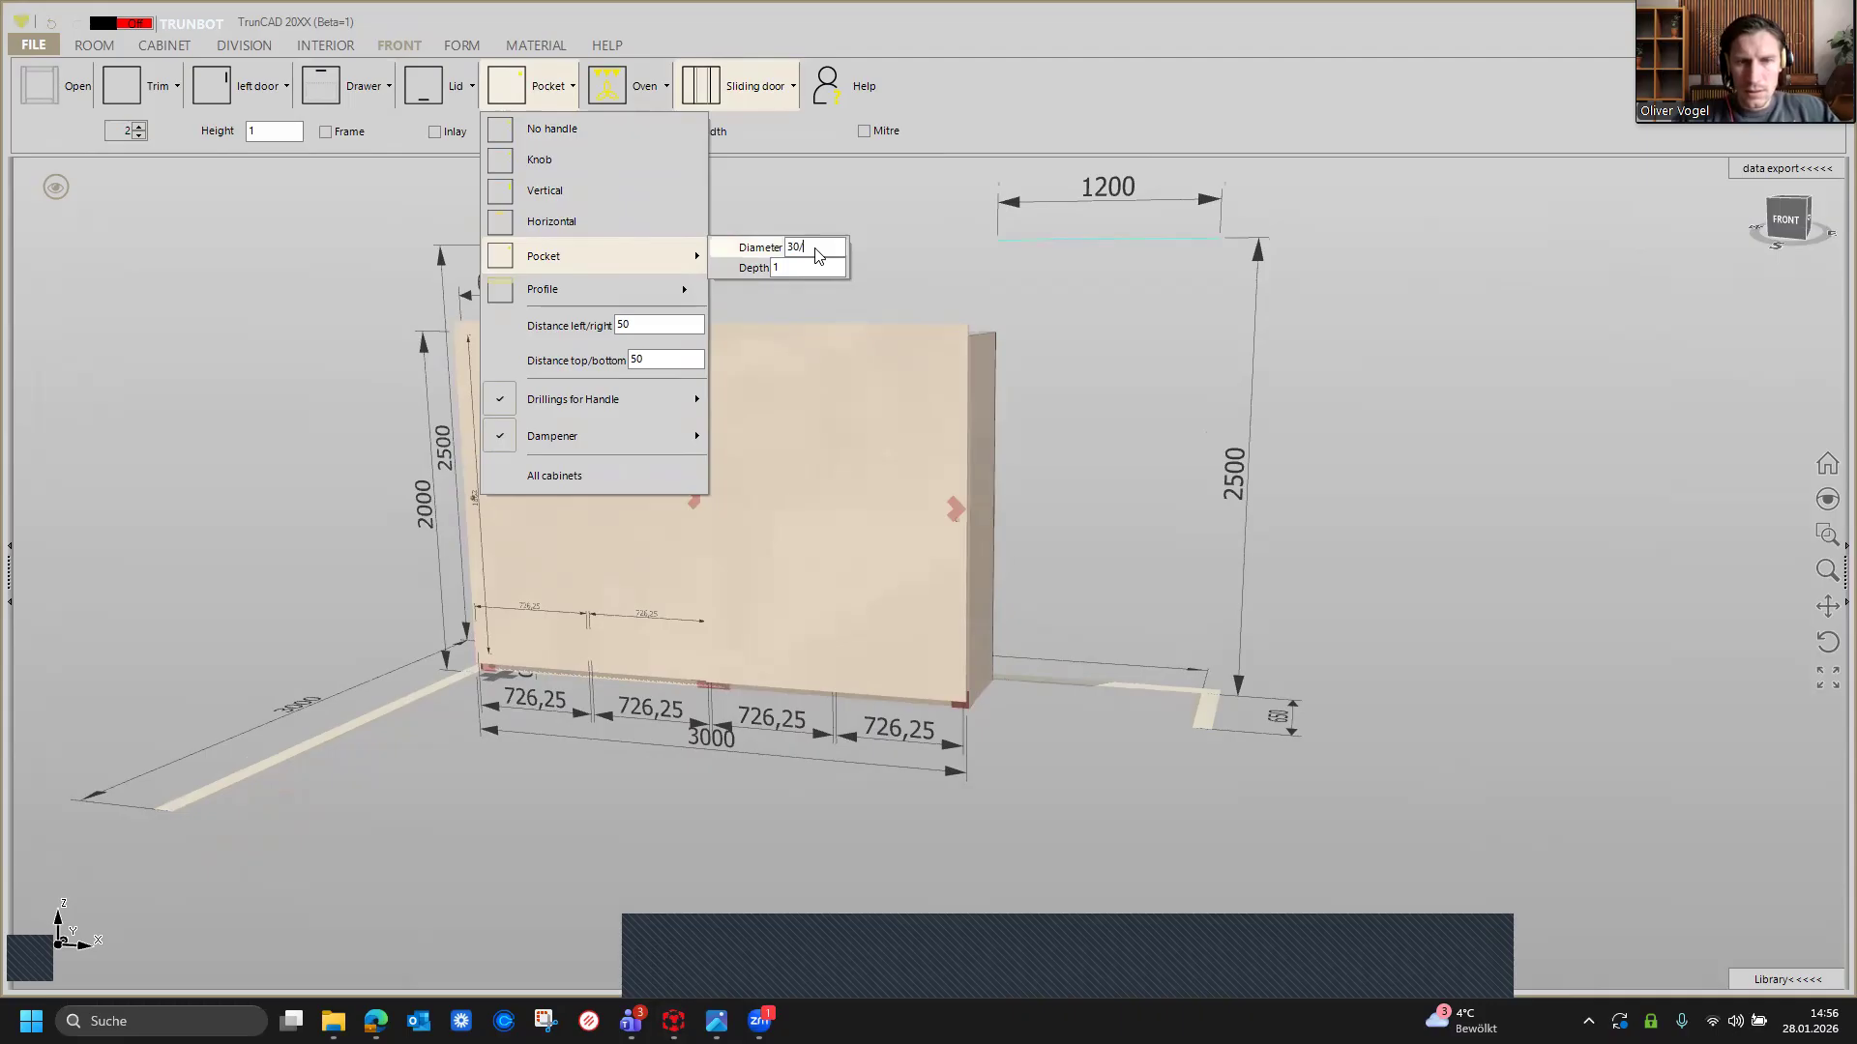
type("80")
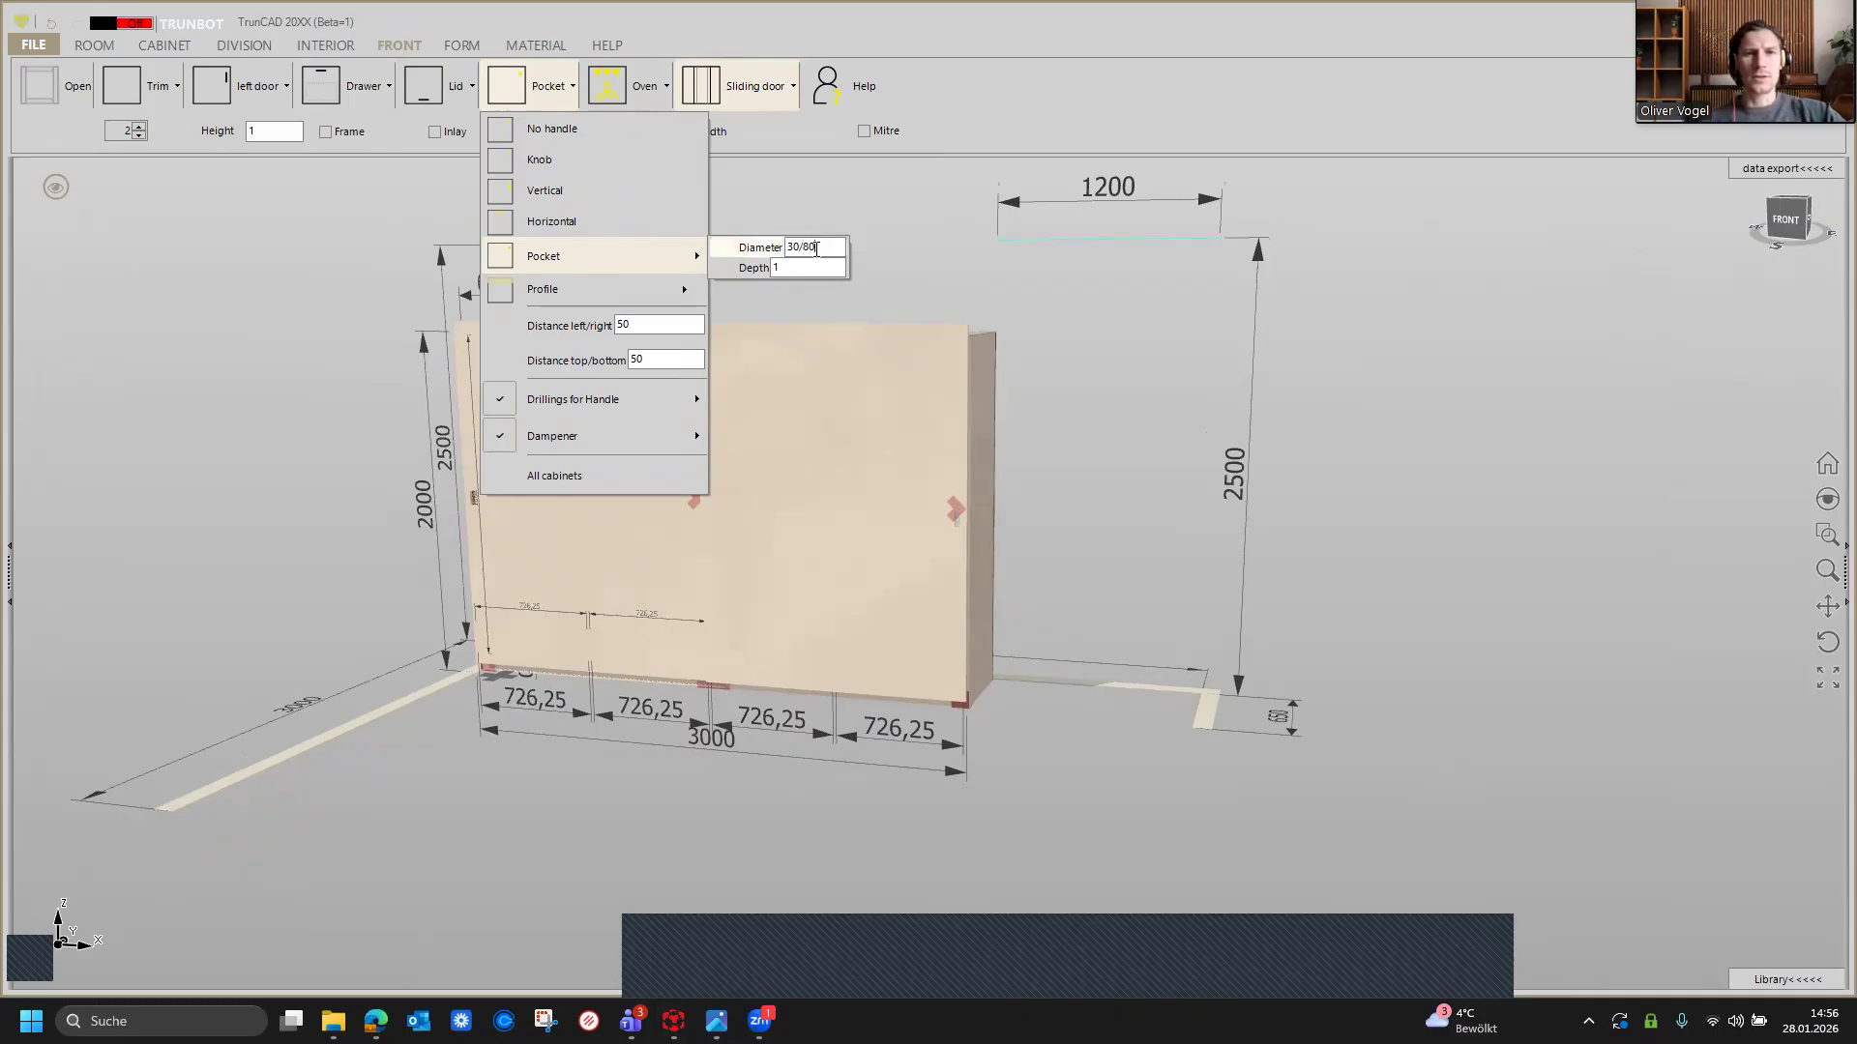
scroll(956, 522, "up", 3)
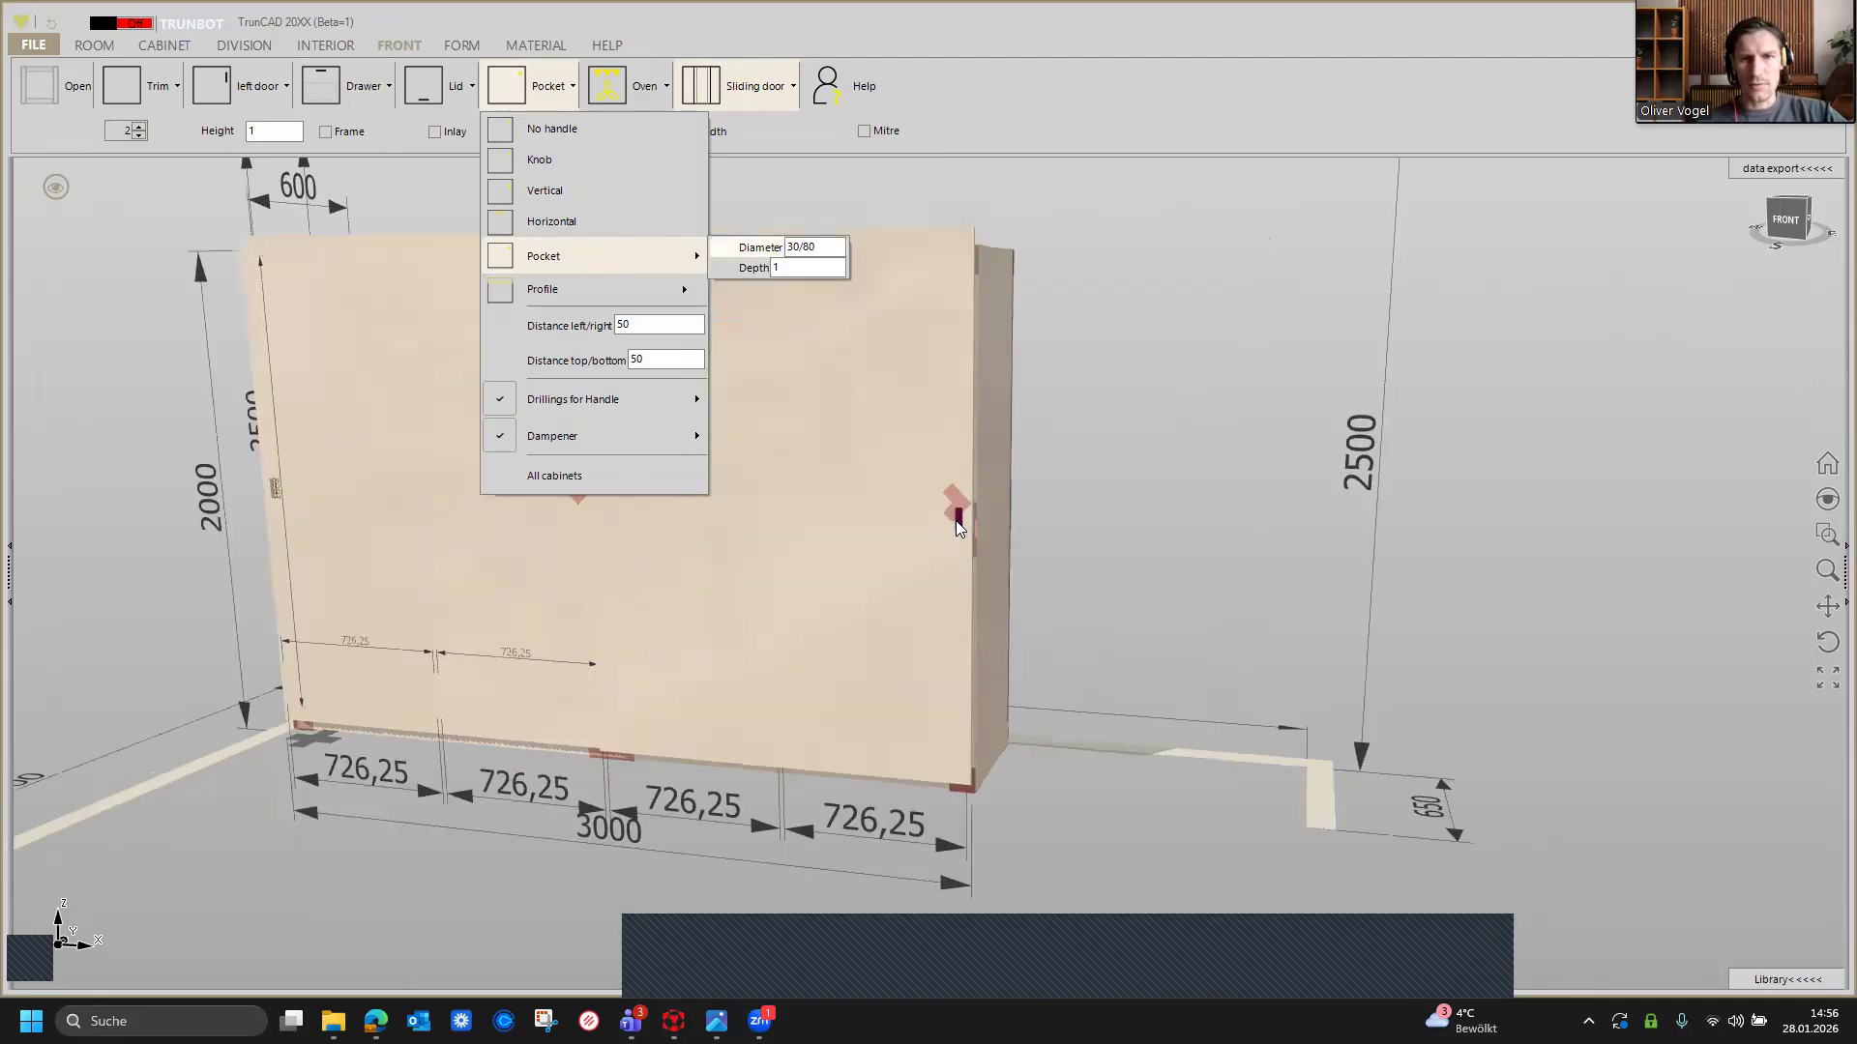
scroll(955, 520, "up", 3)
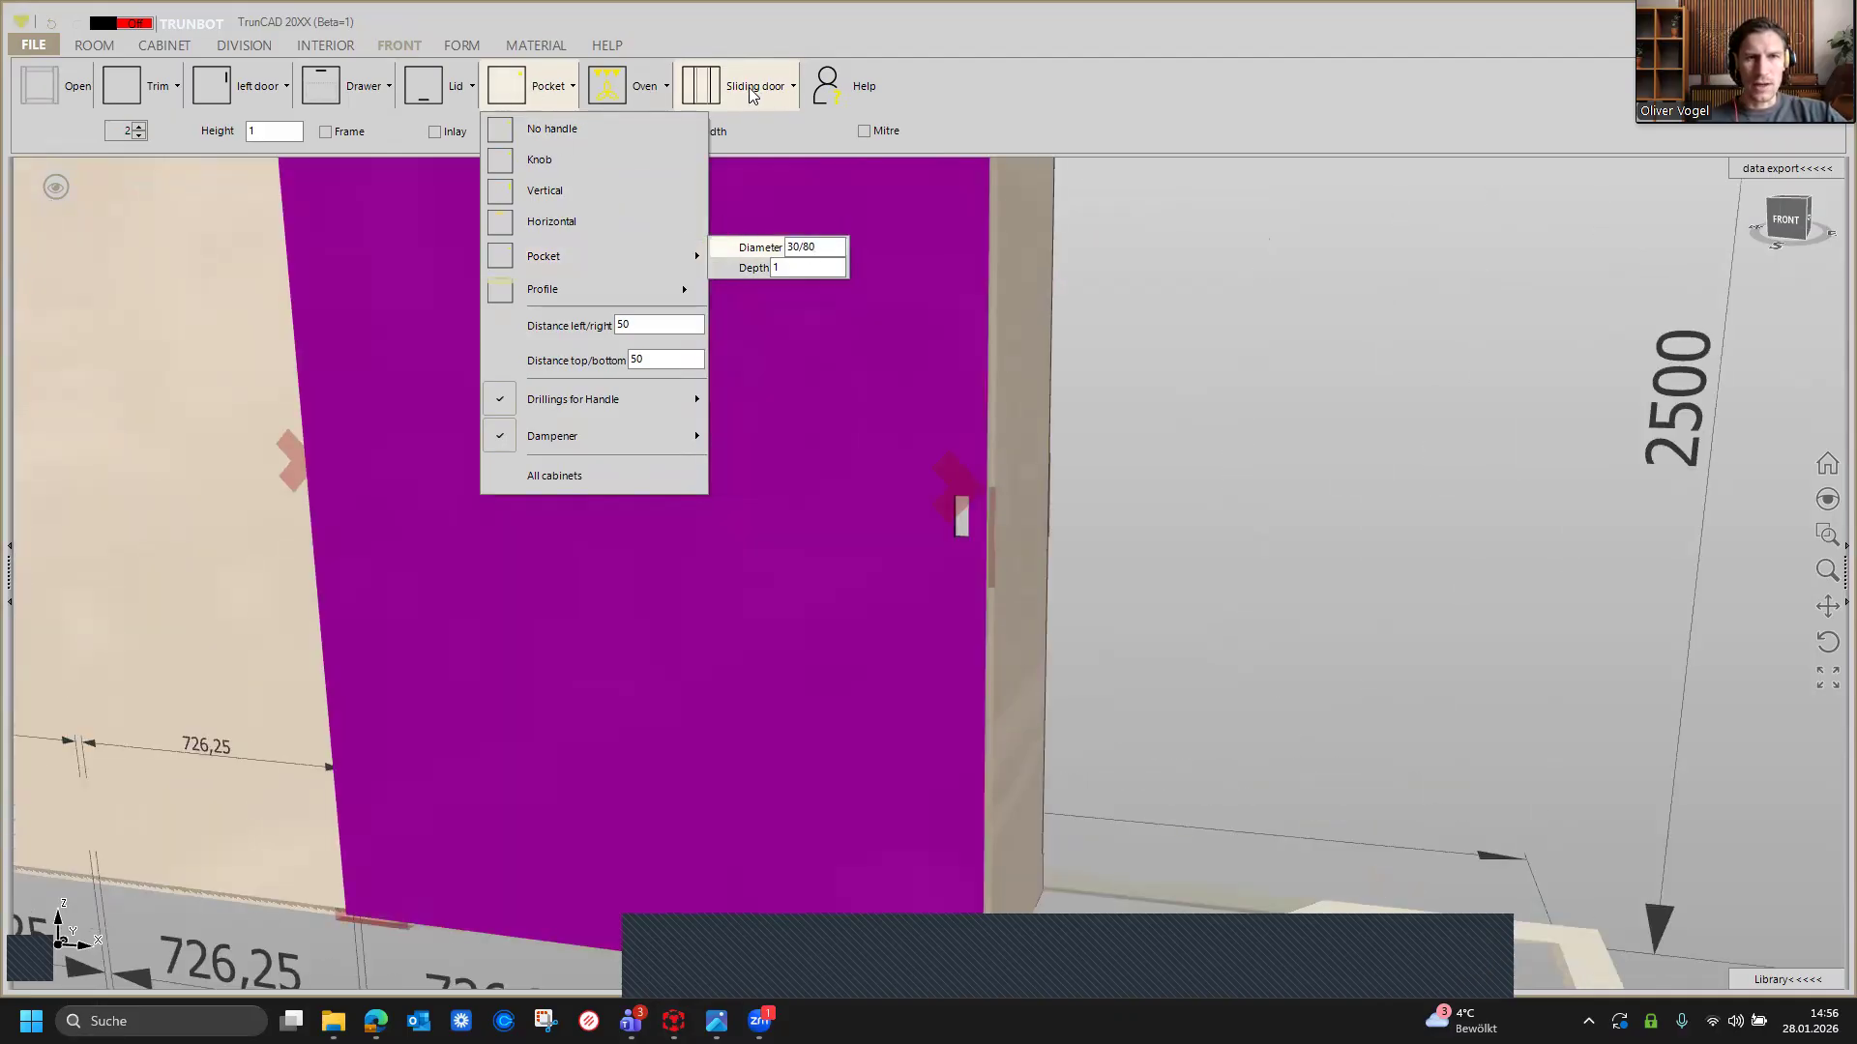
Step: Set the pocket handle's diameter to 30/180
double_click(807, 246)
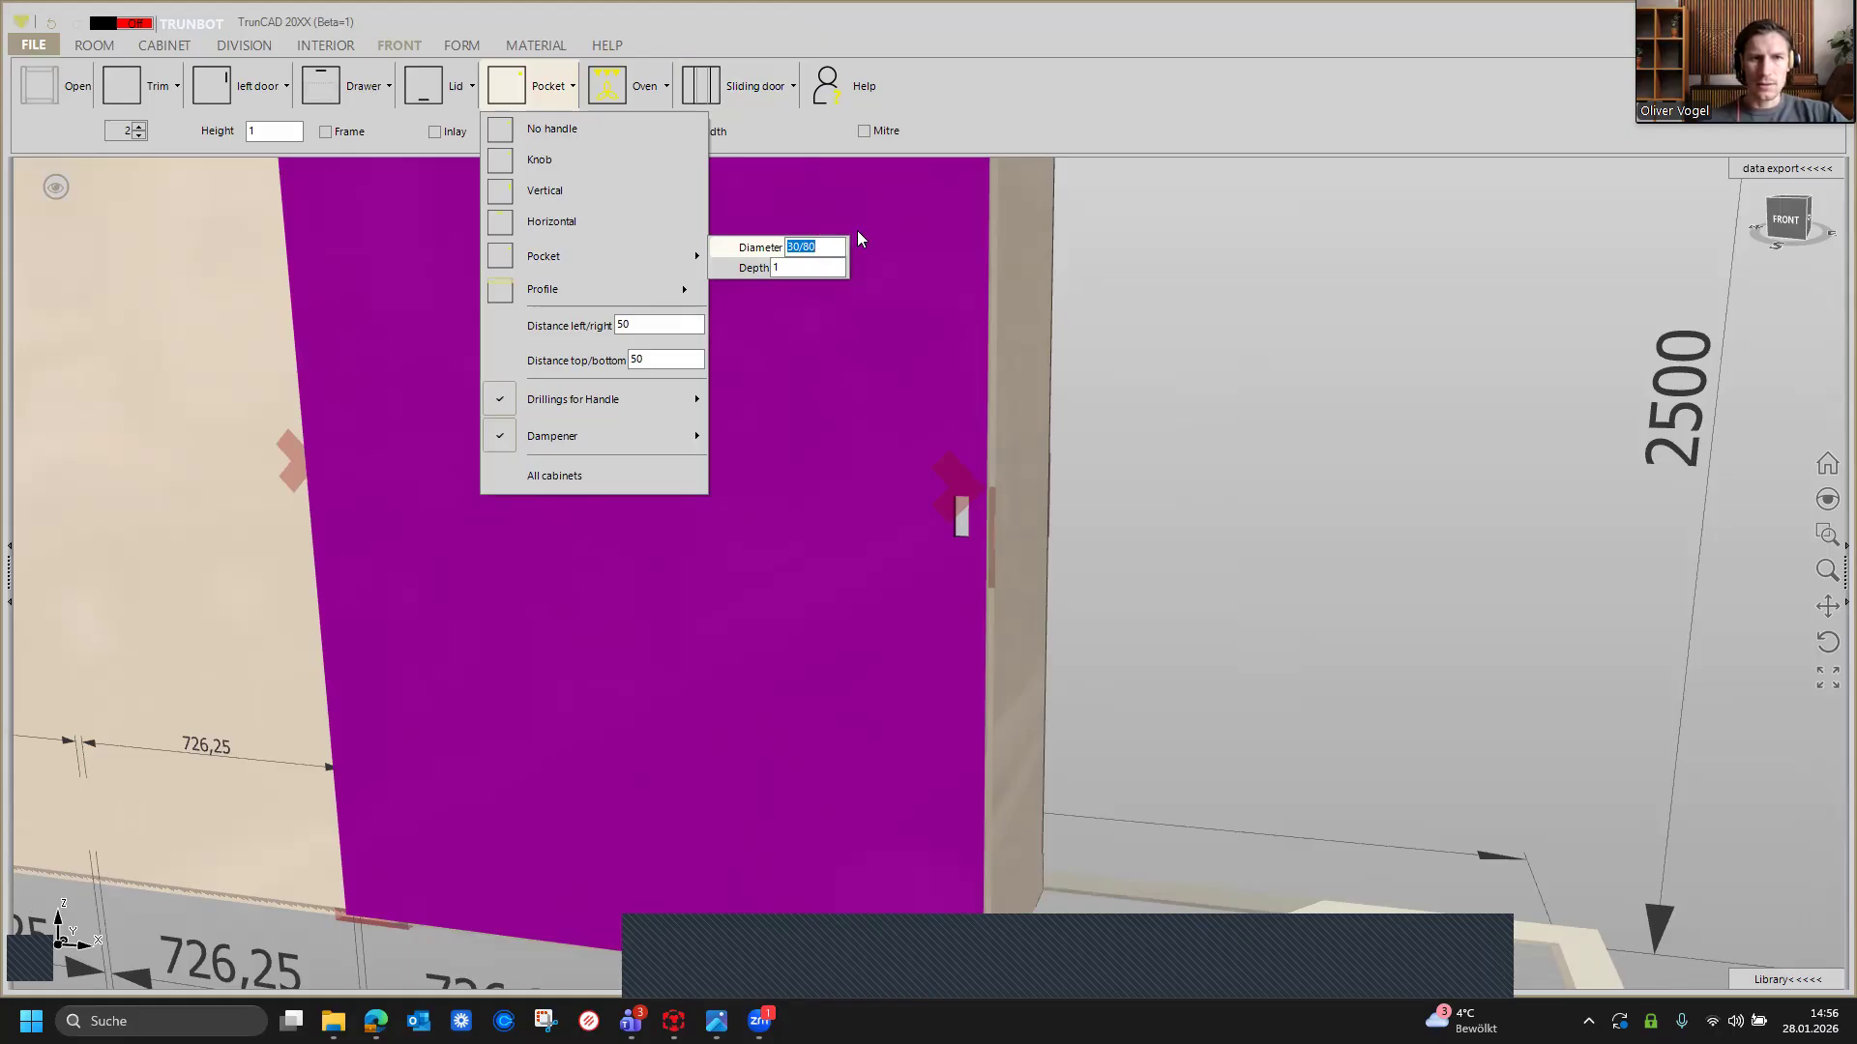
key("Left")
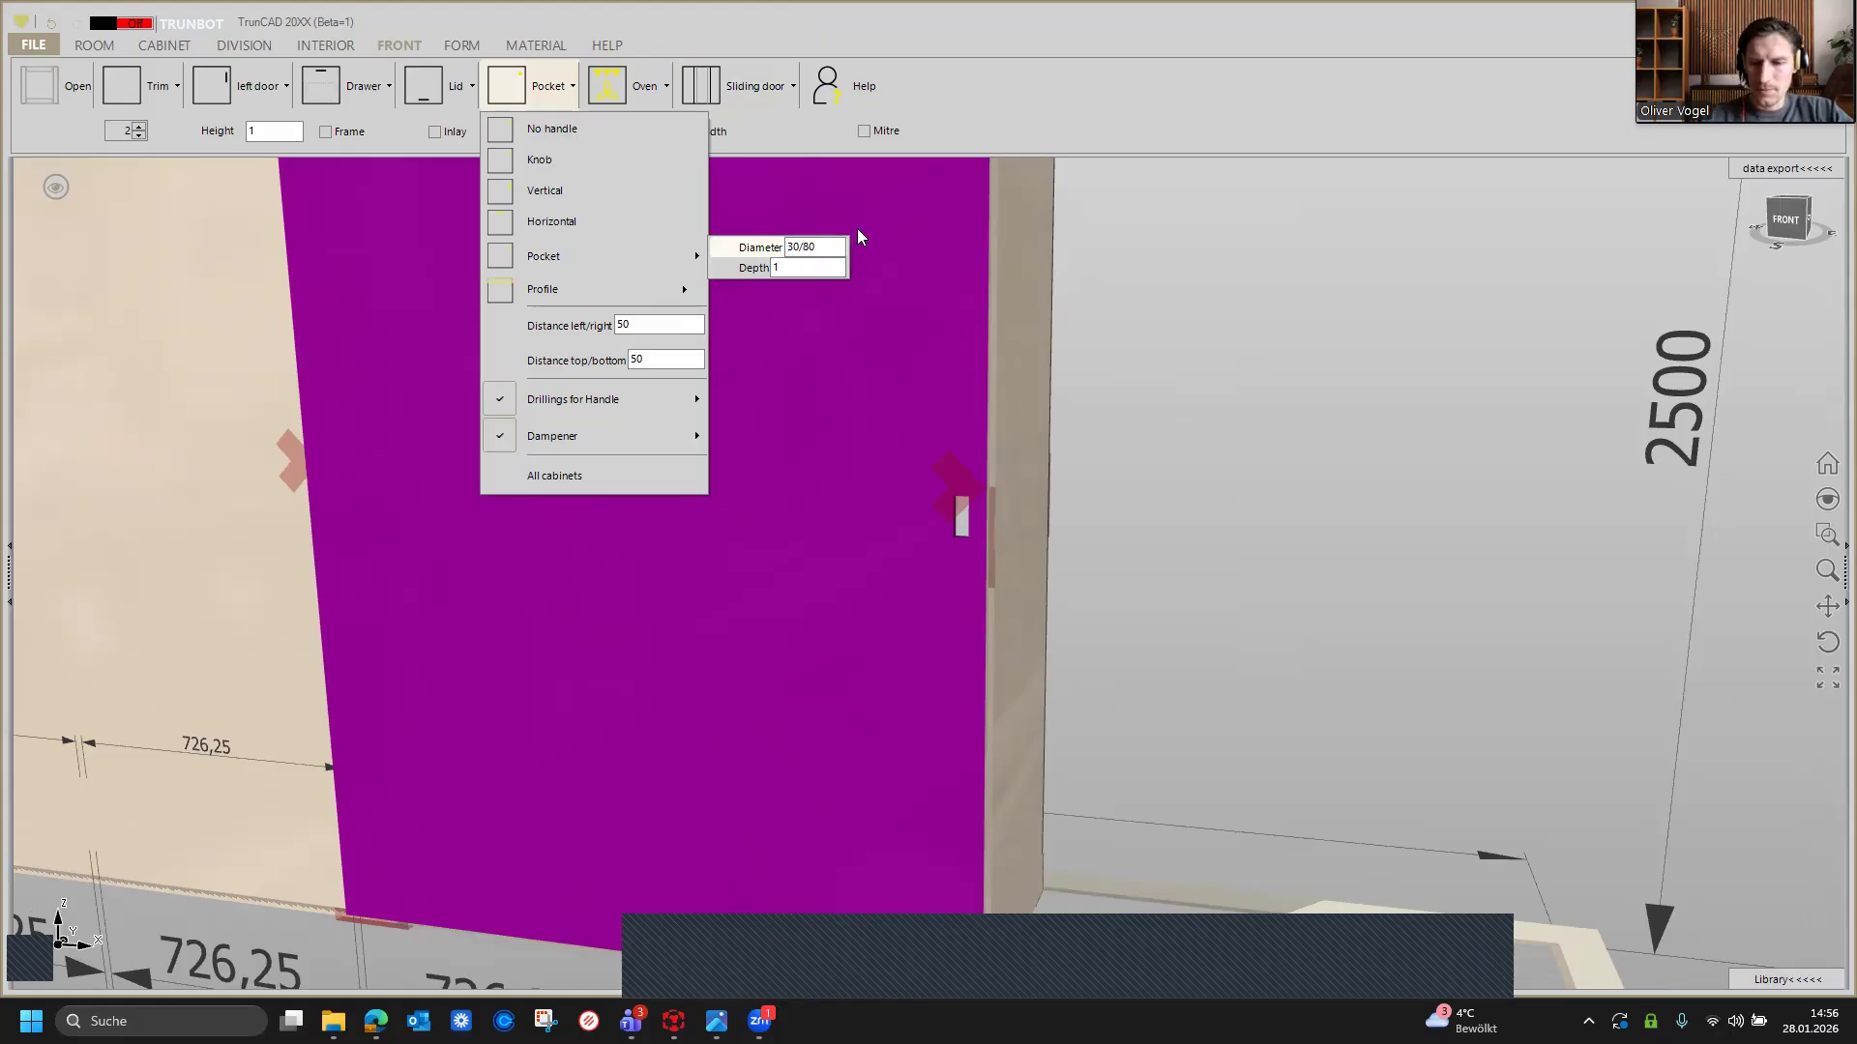
type("1")
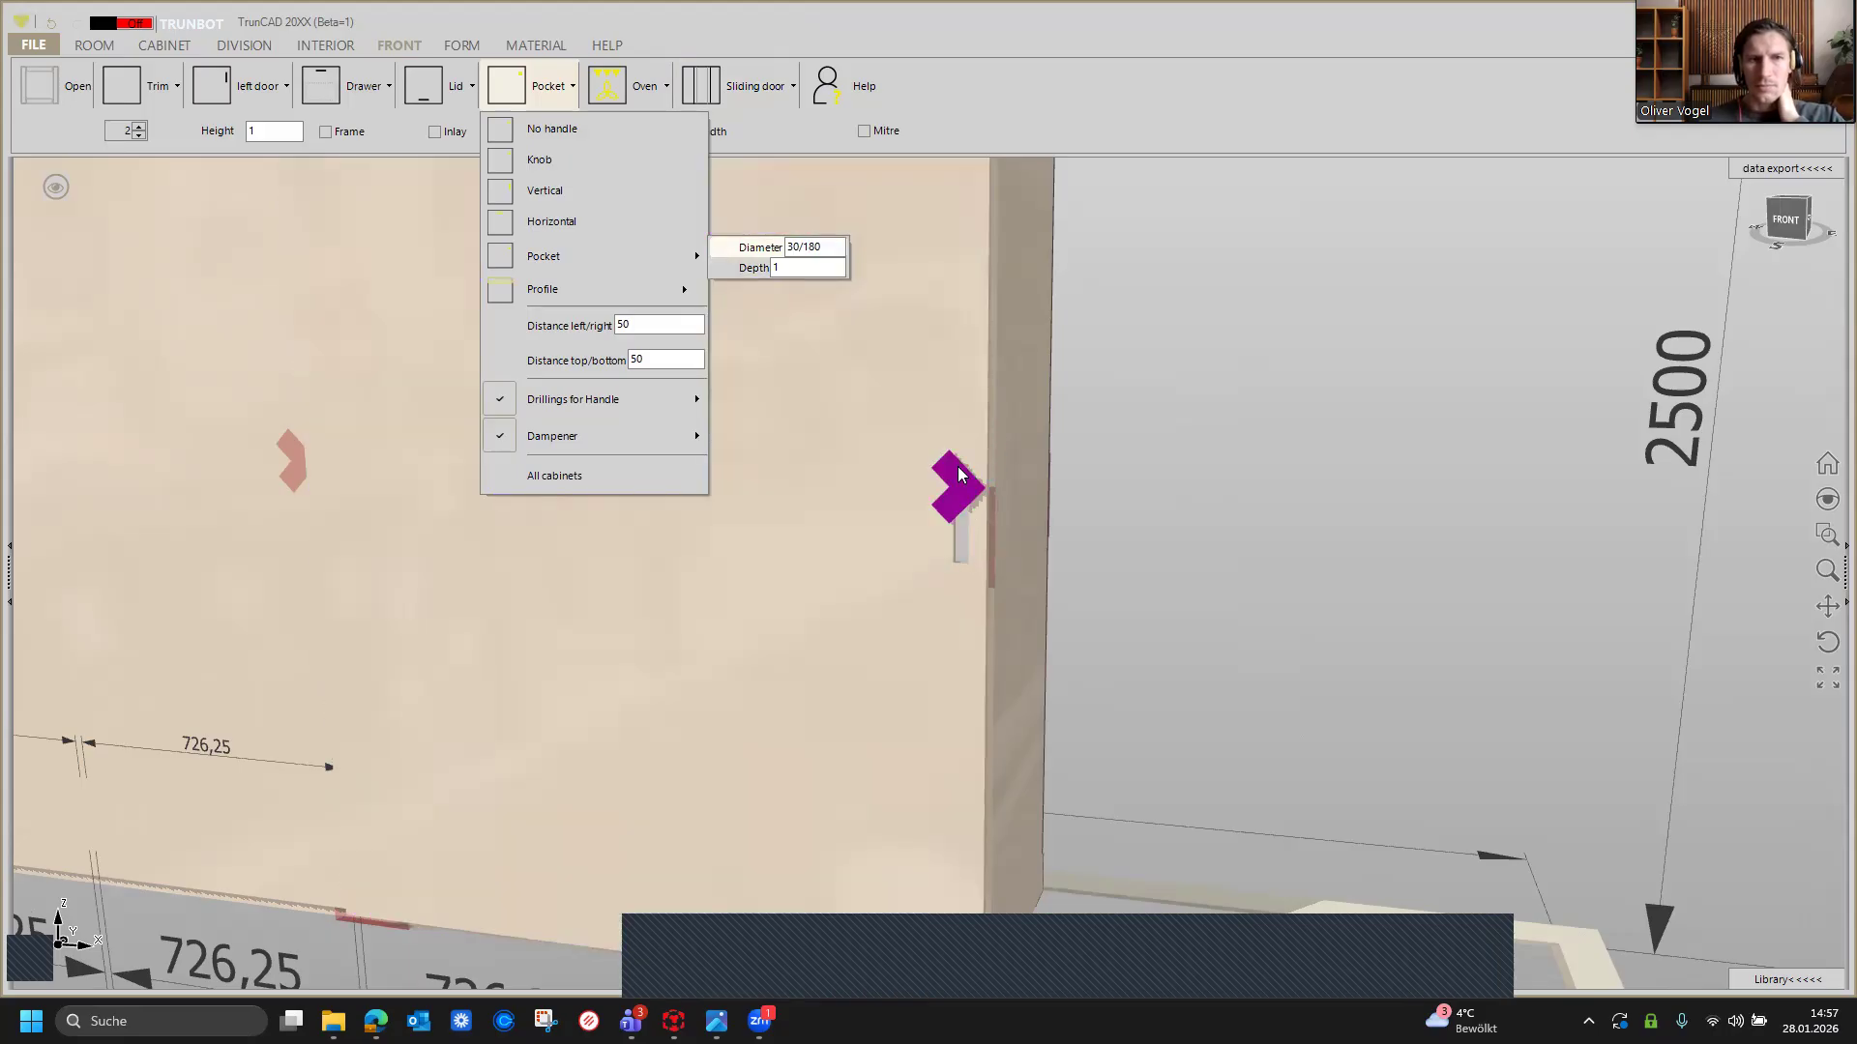
scroll(907, 434, "down", 1)
scroll(908, 434, "down", 3)
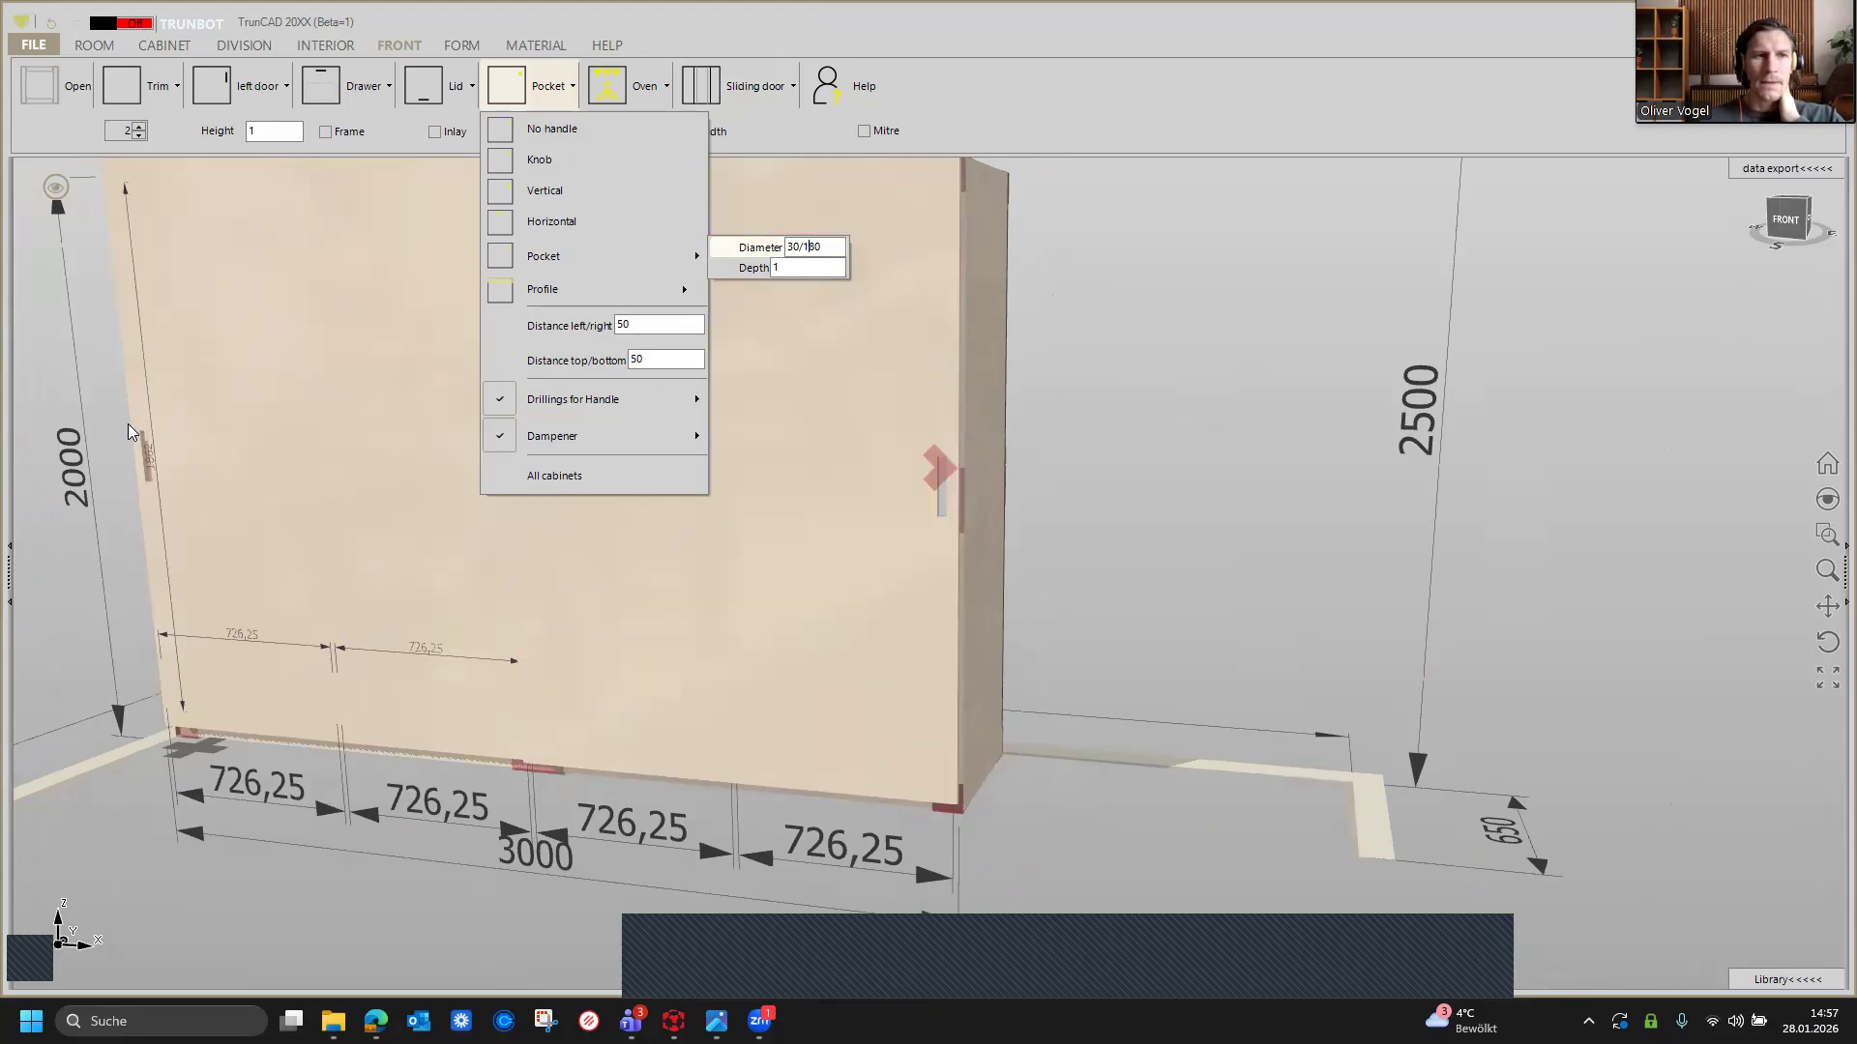
scroll(940, 485, "up", 5)
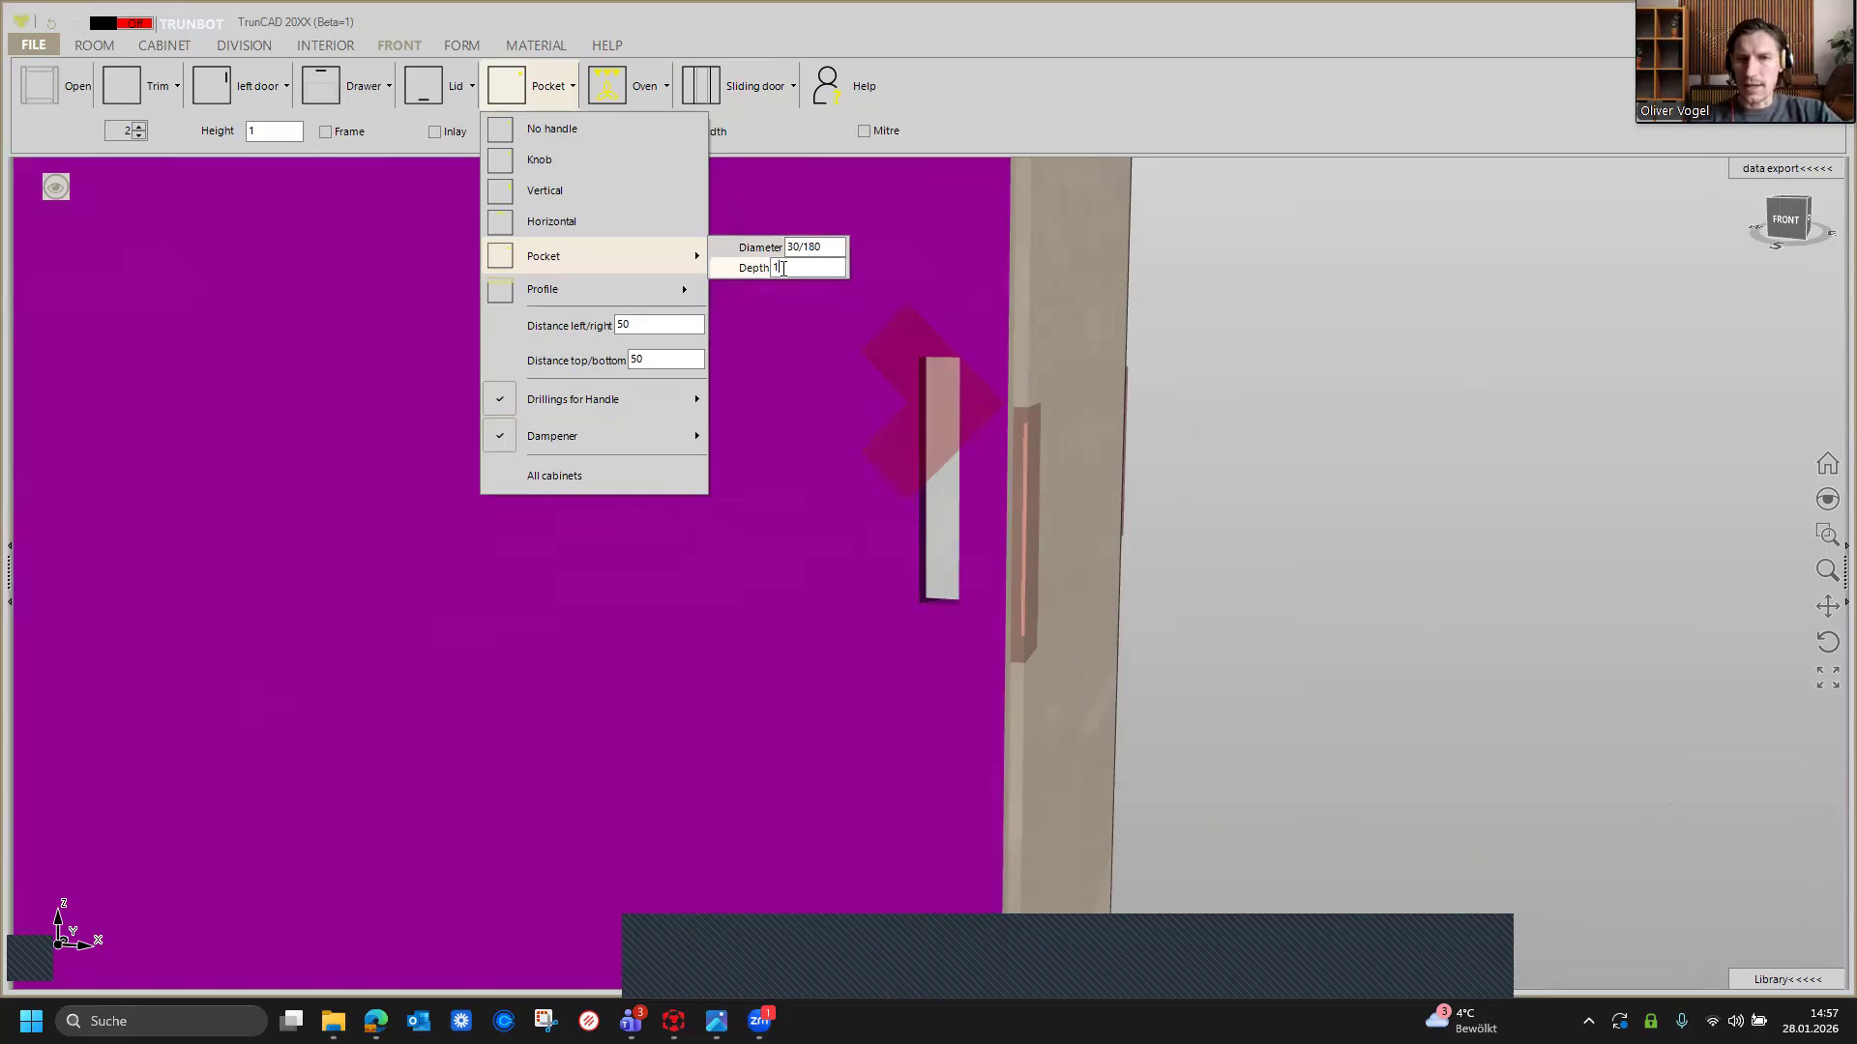
Step: Set the pocket handle's depth to 12 and close the handle options
type("2")
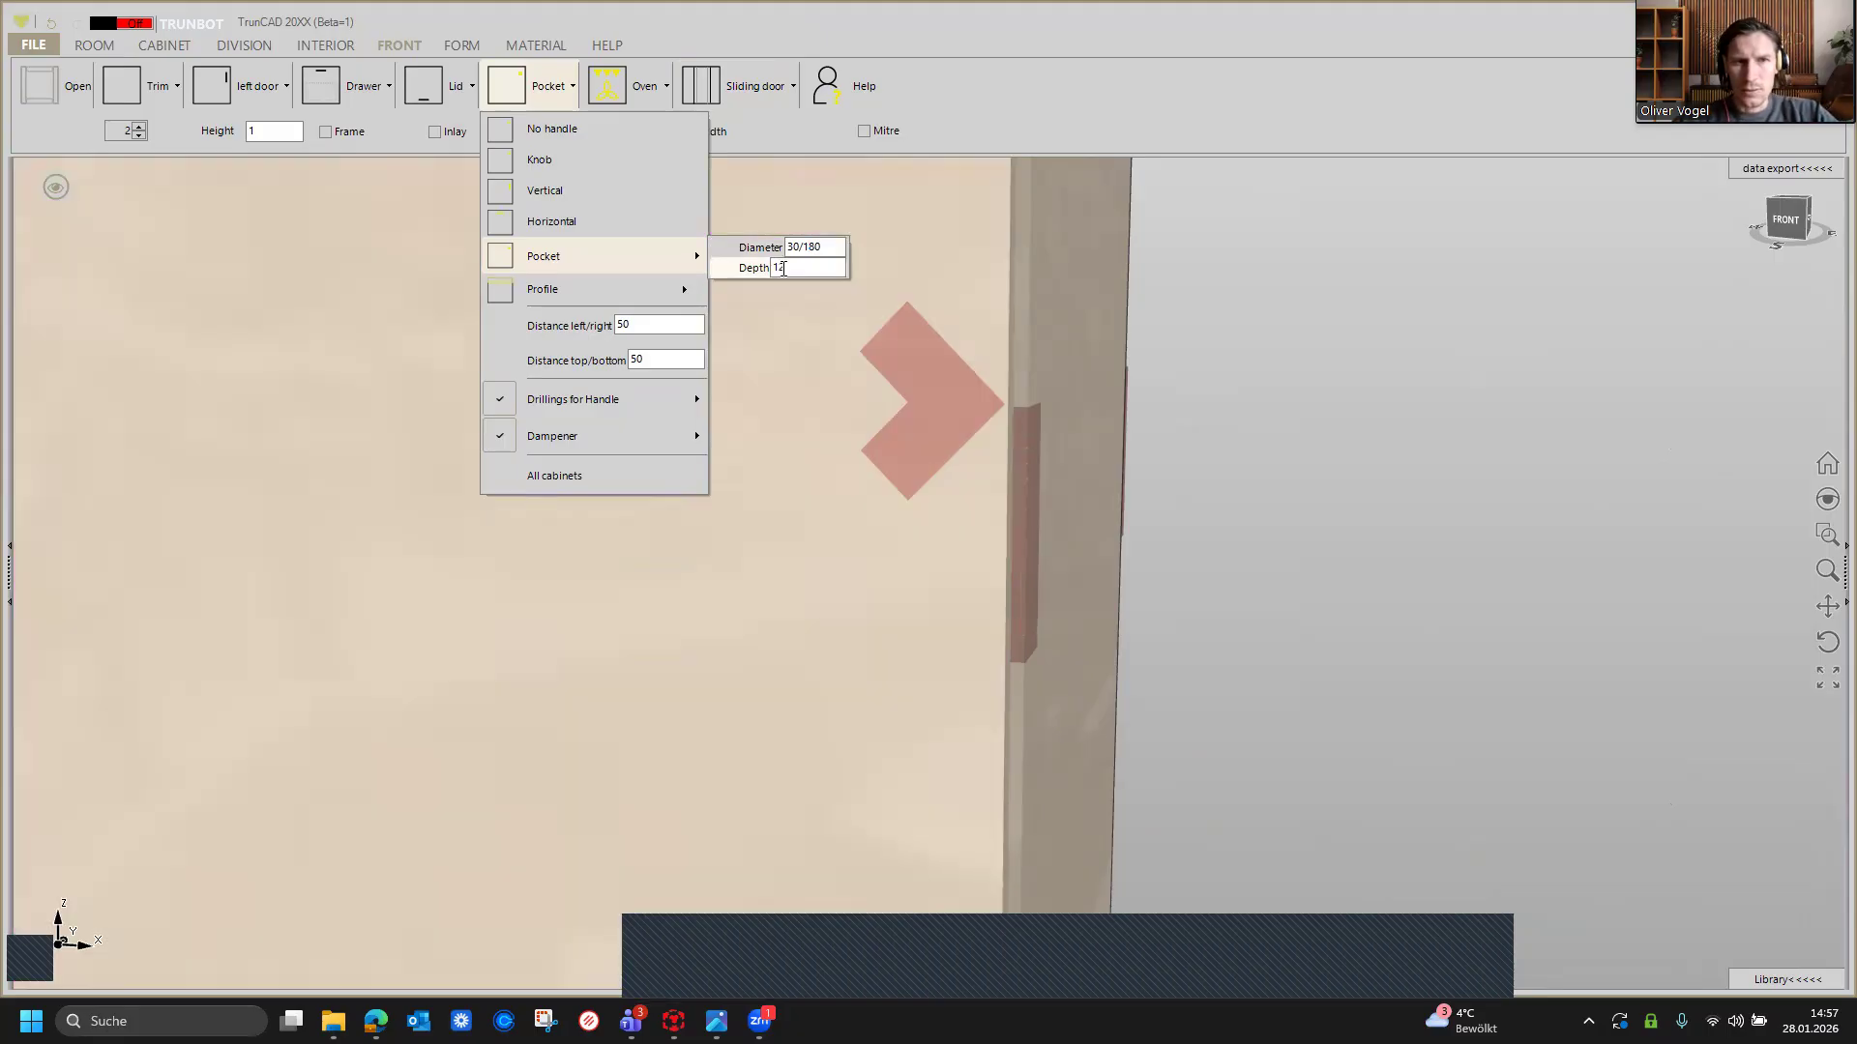
key("BackSpace")
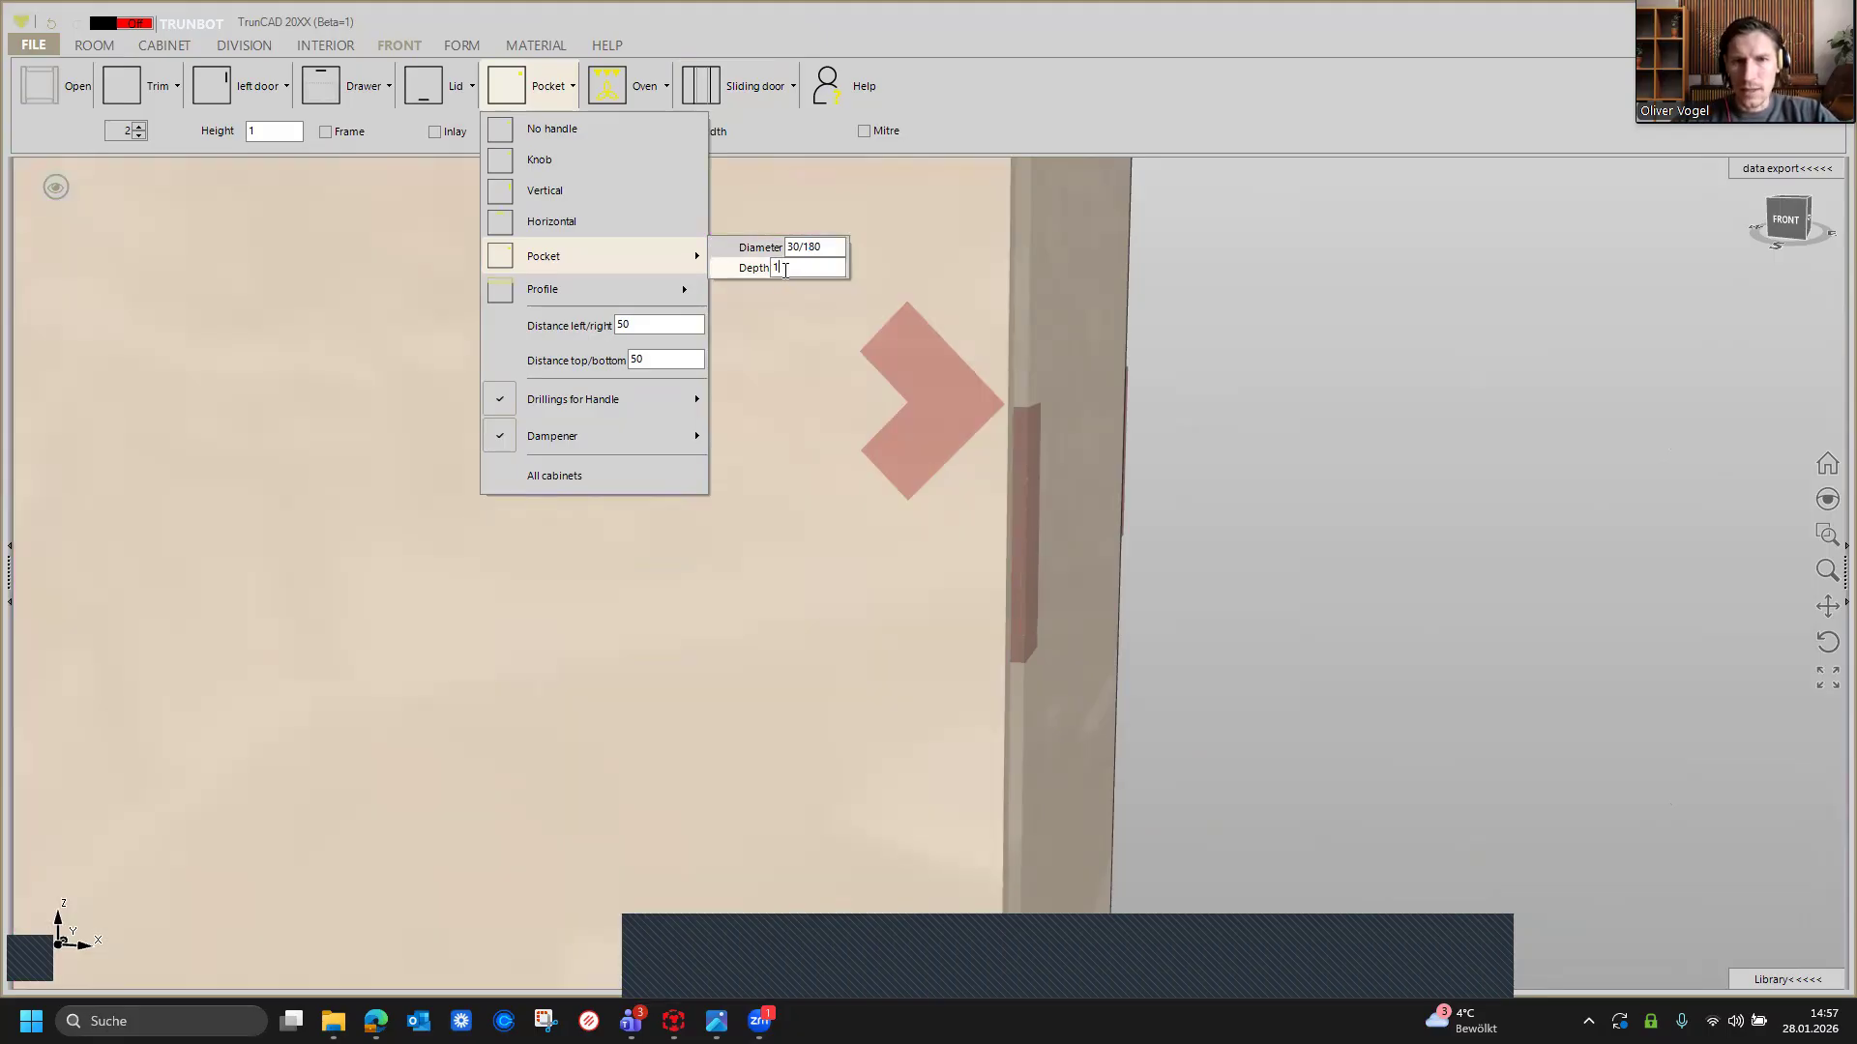
type("2")
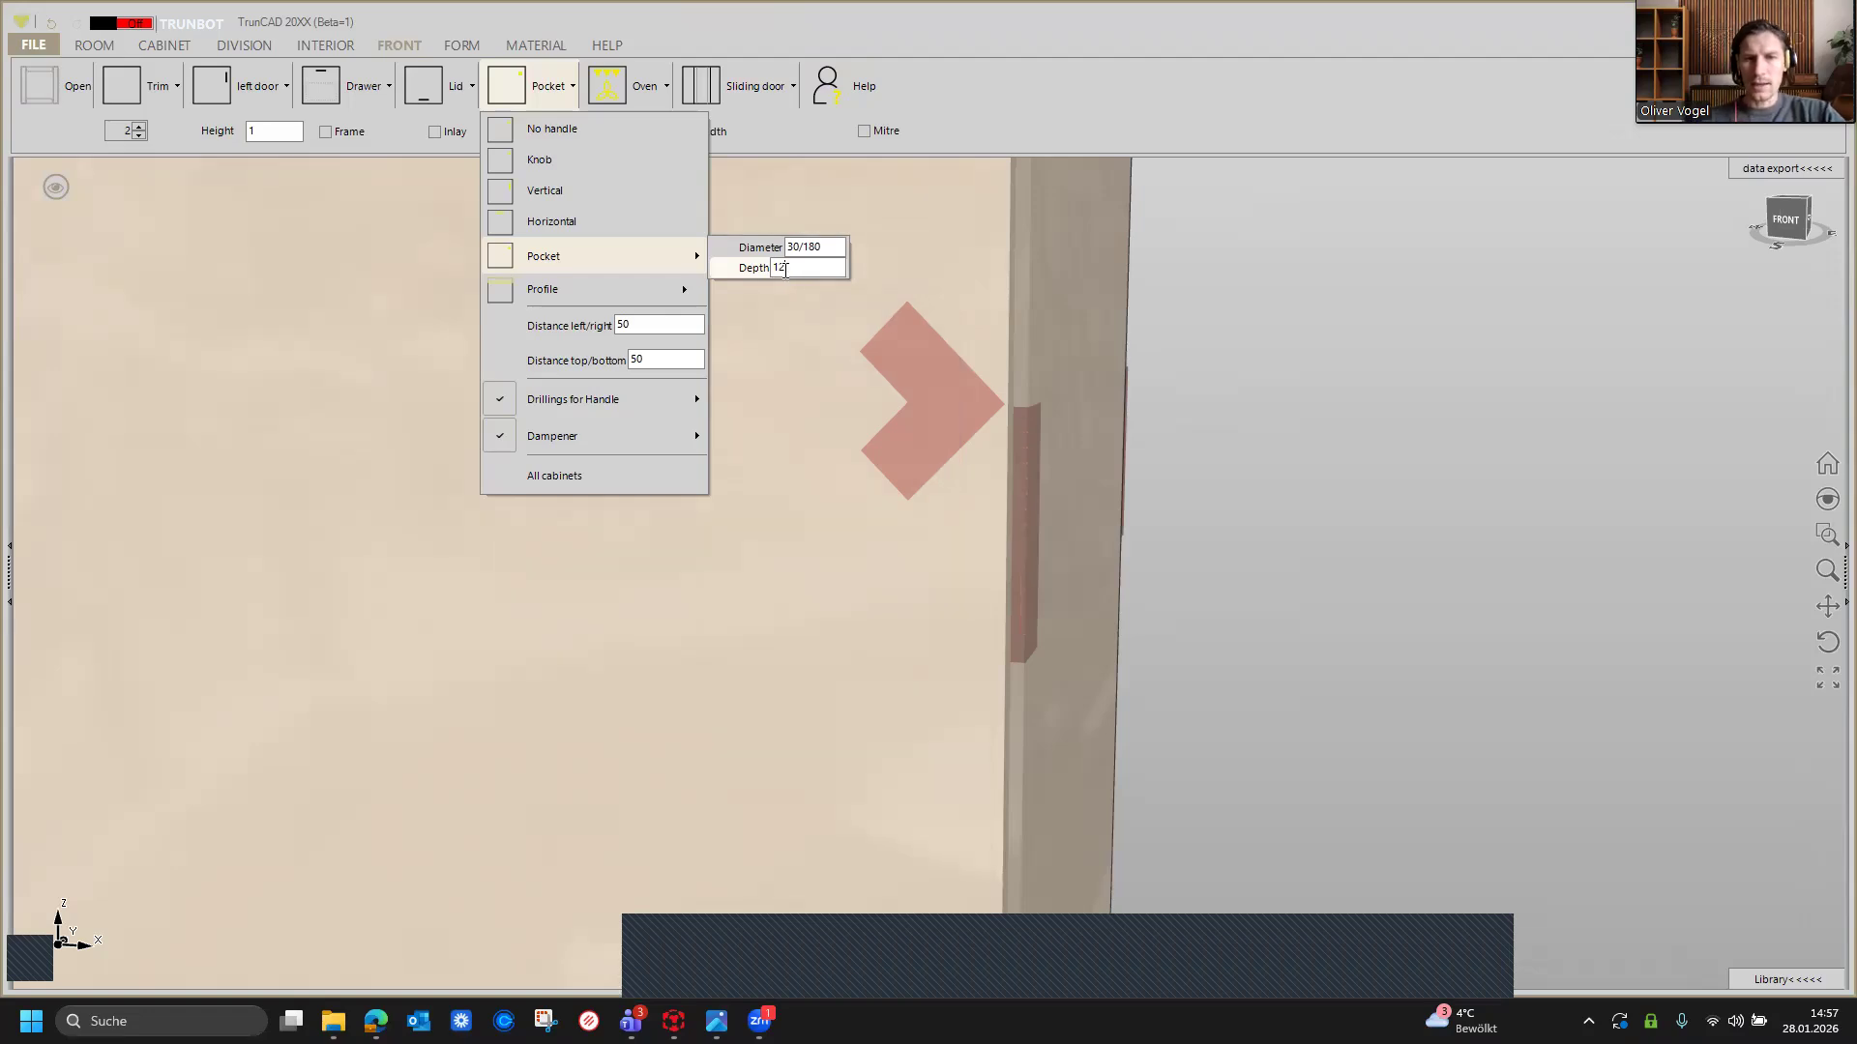
type("-")
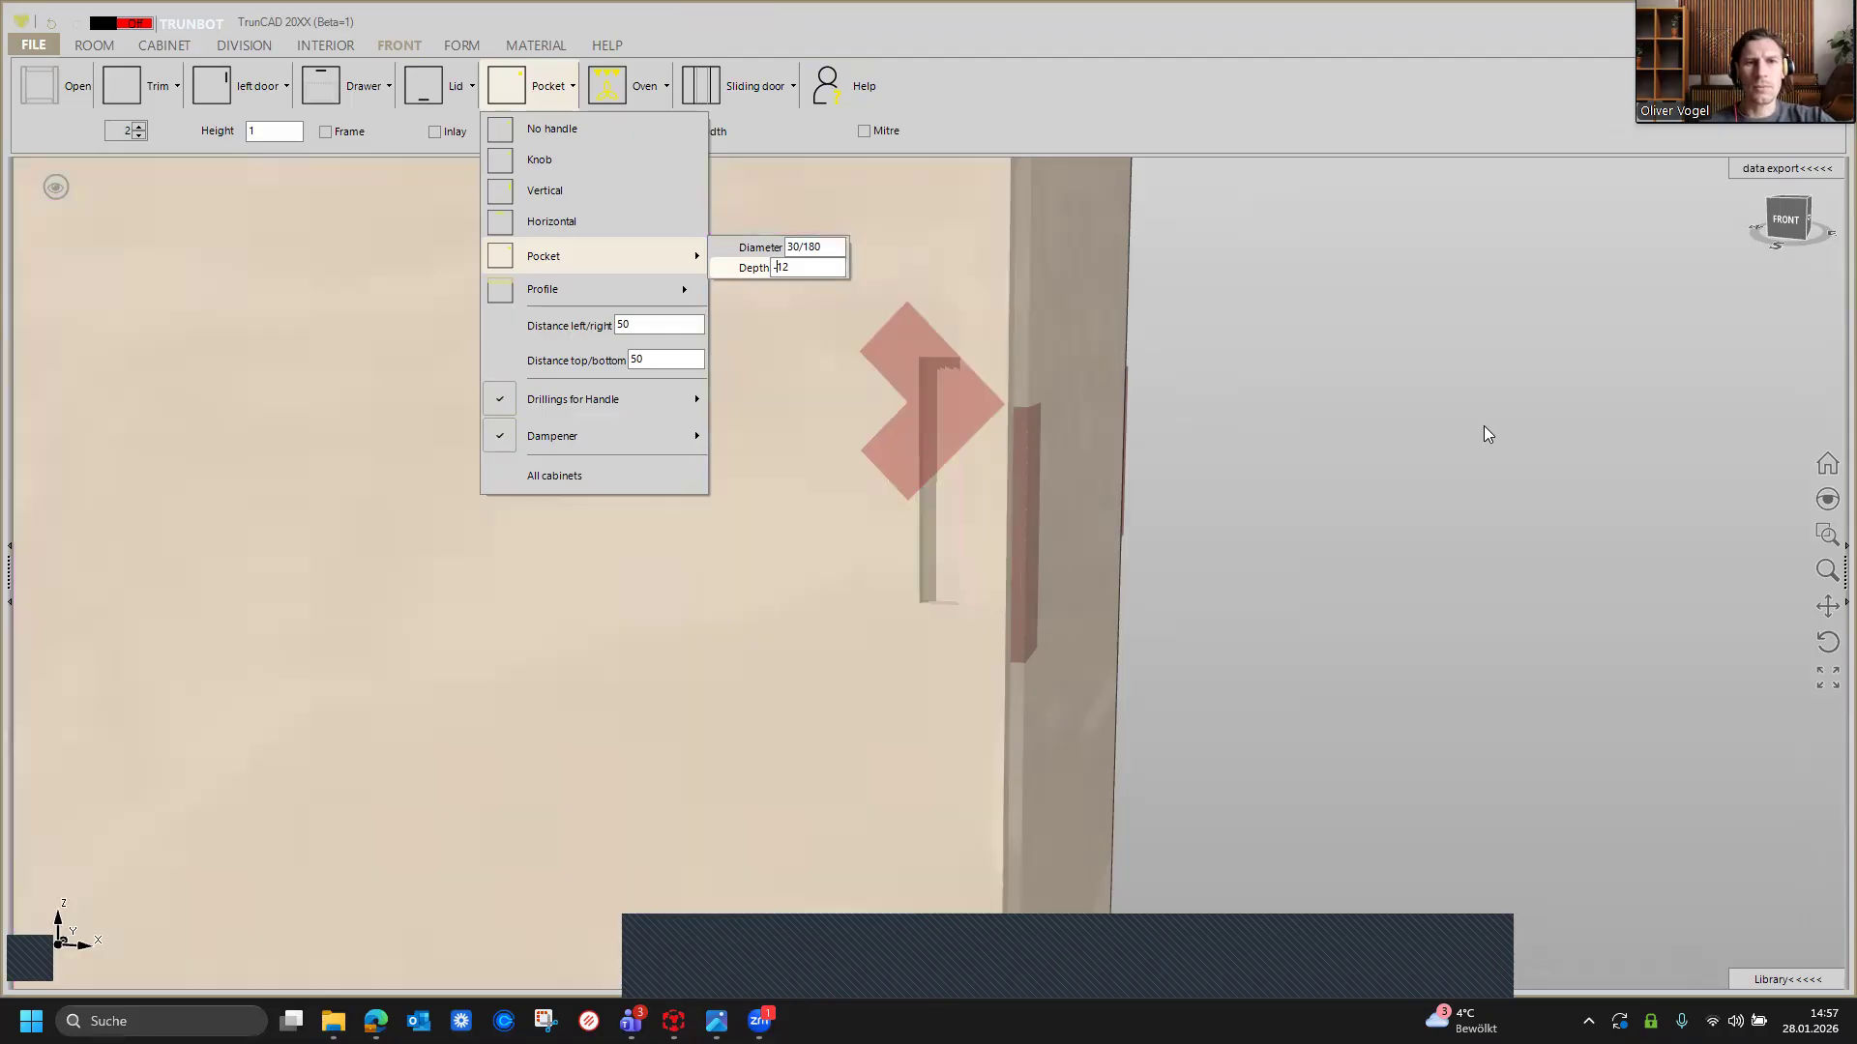
left_click(1484, 428)
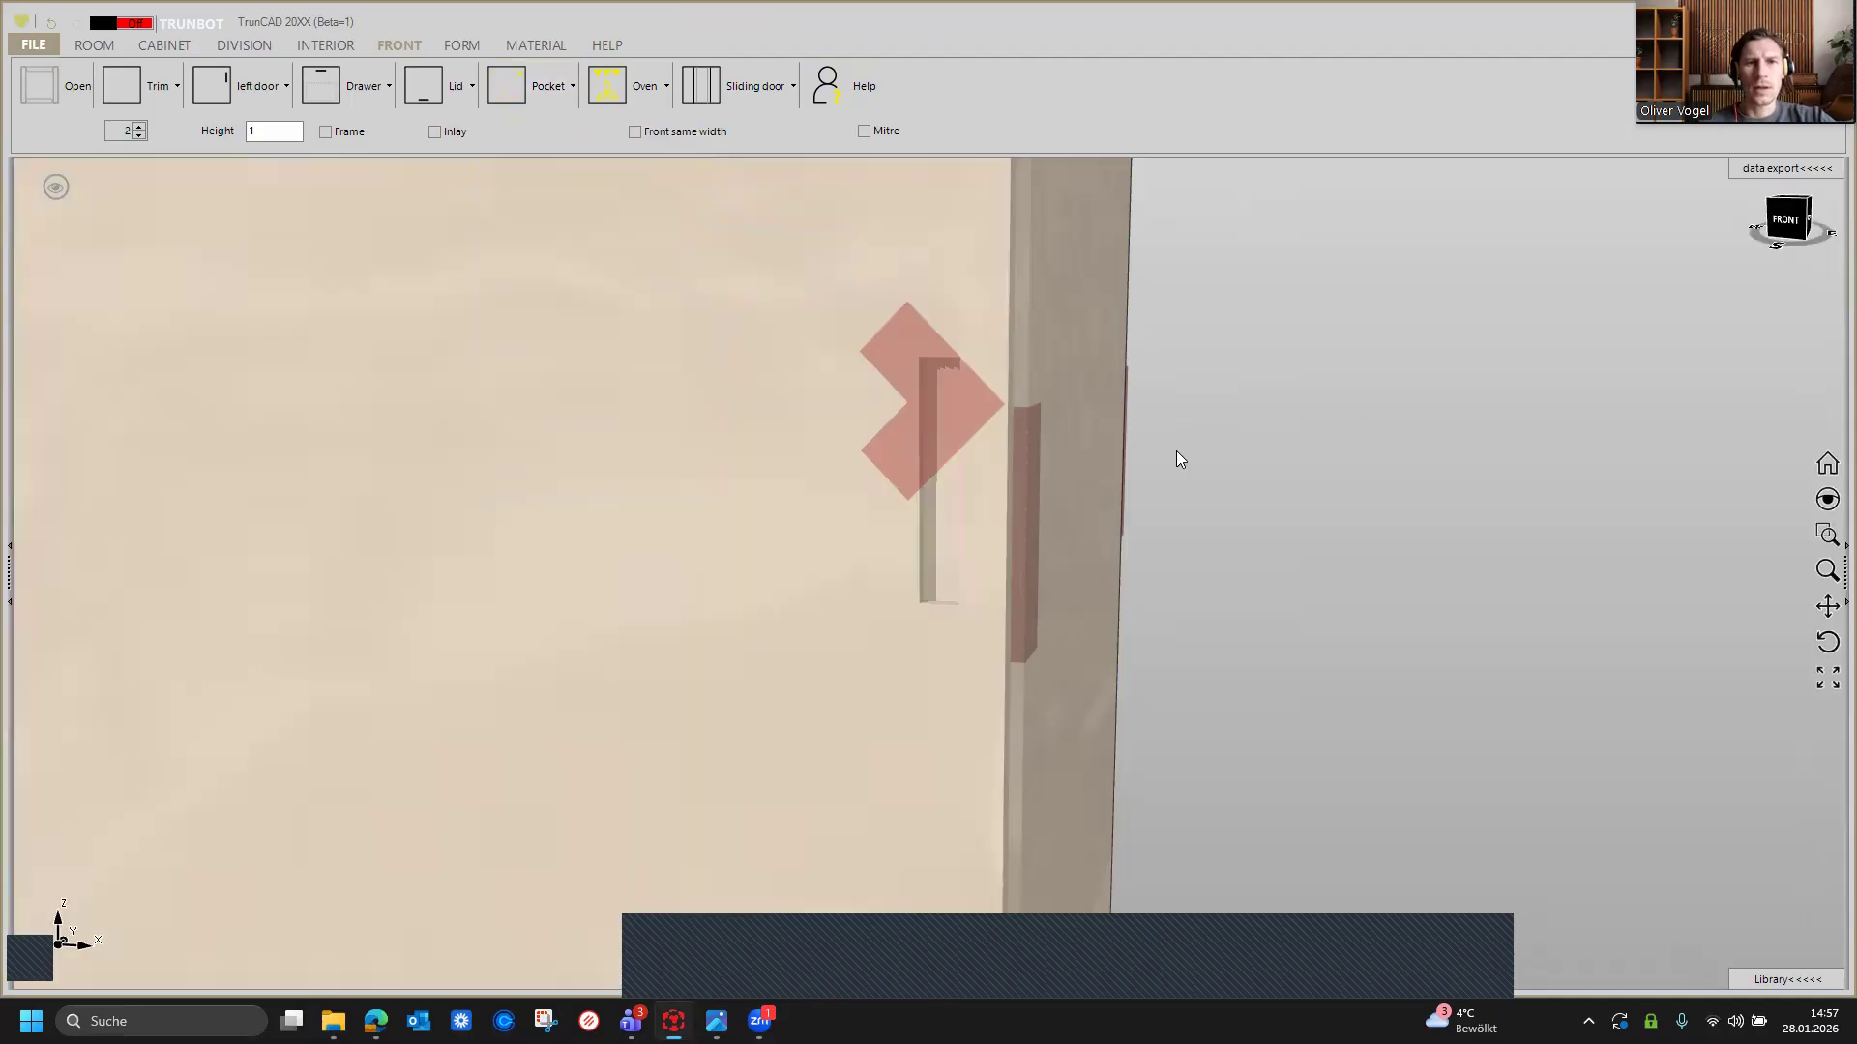
Step: Open the CNC preview of one sliding door and examine the panel drawing and its drillings
scroll(1166, 454, "down", 5)
left_click(784, 452)
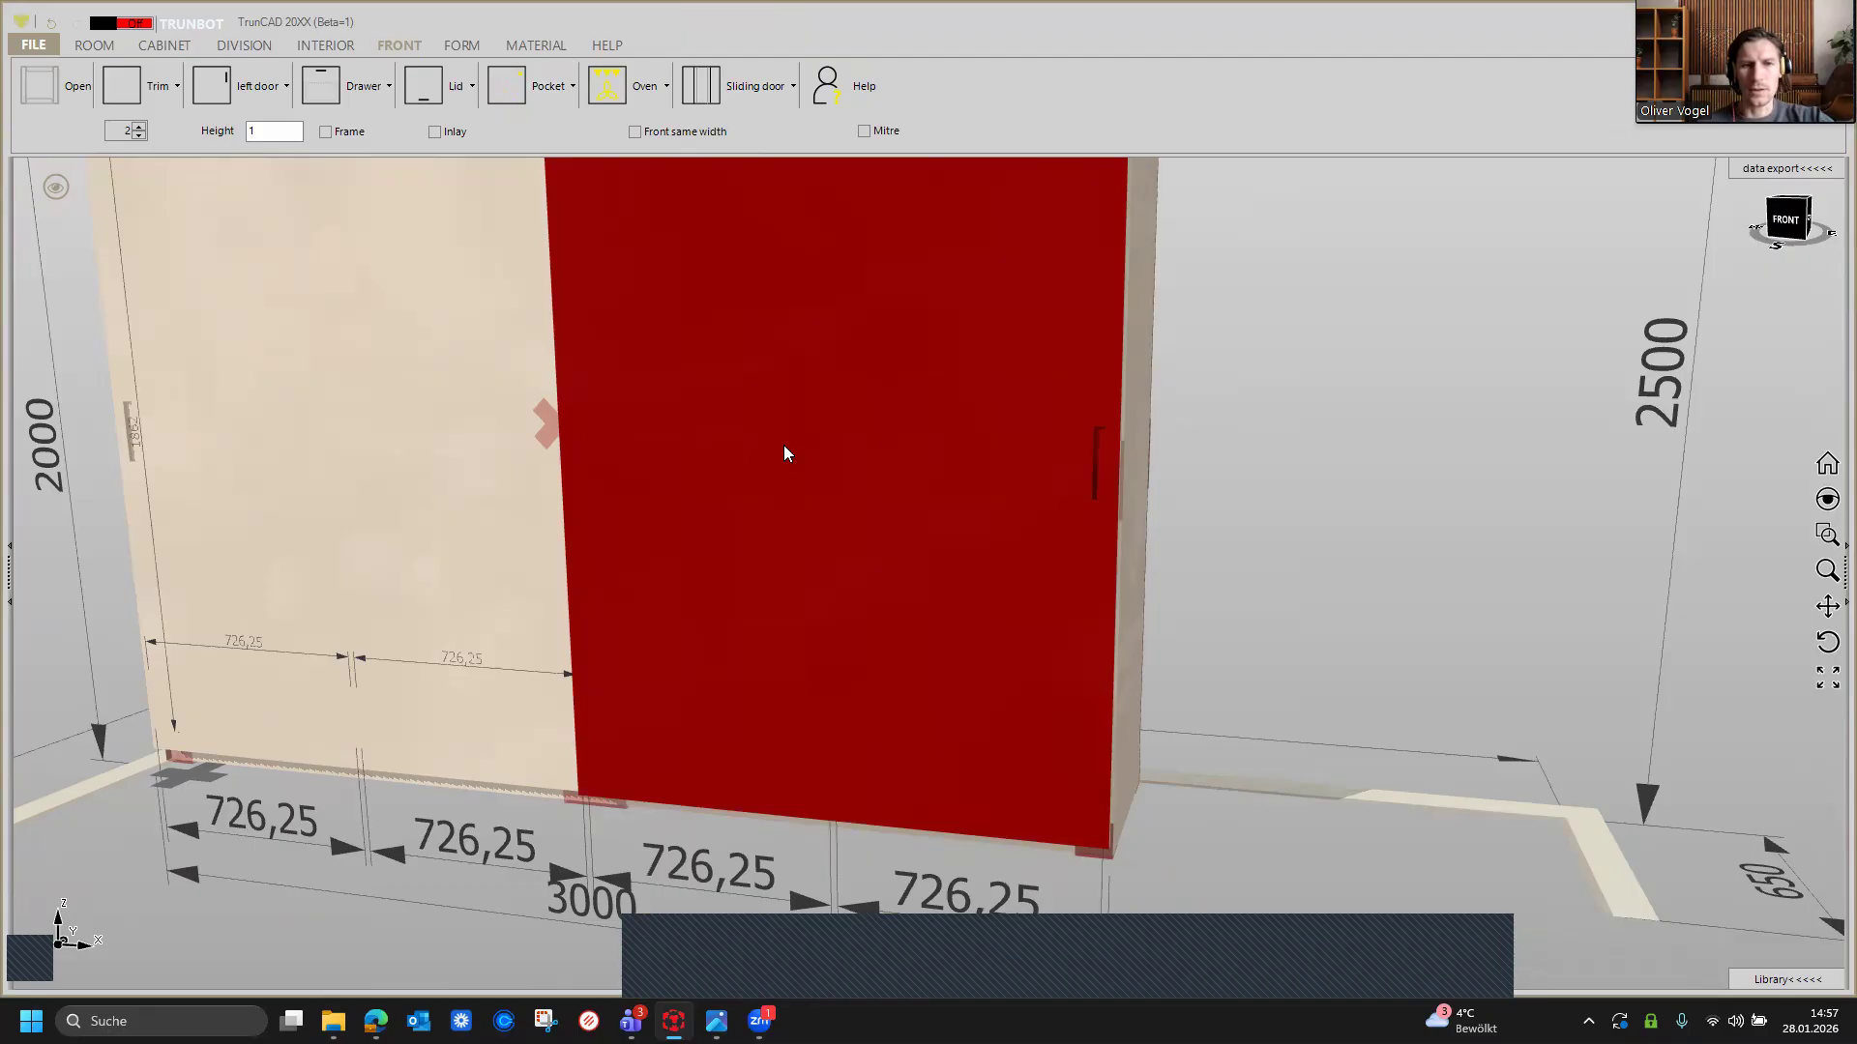
double_click(784, 452)
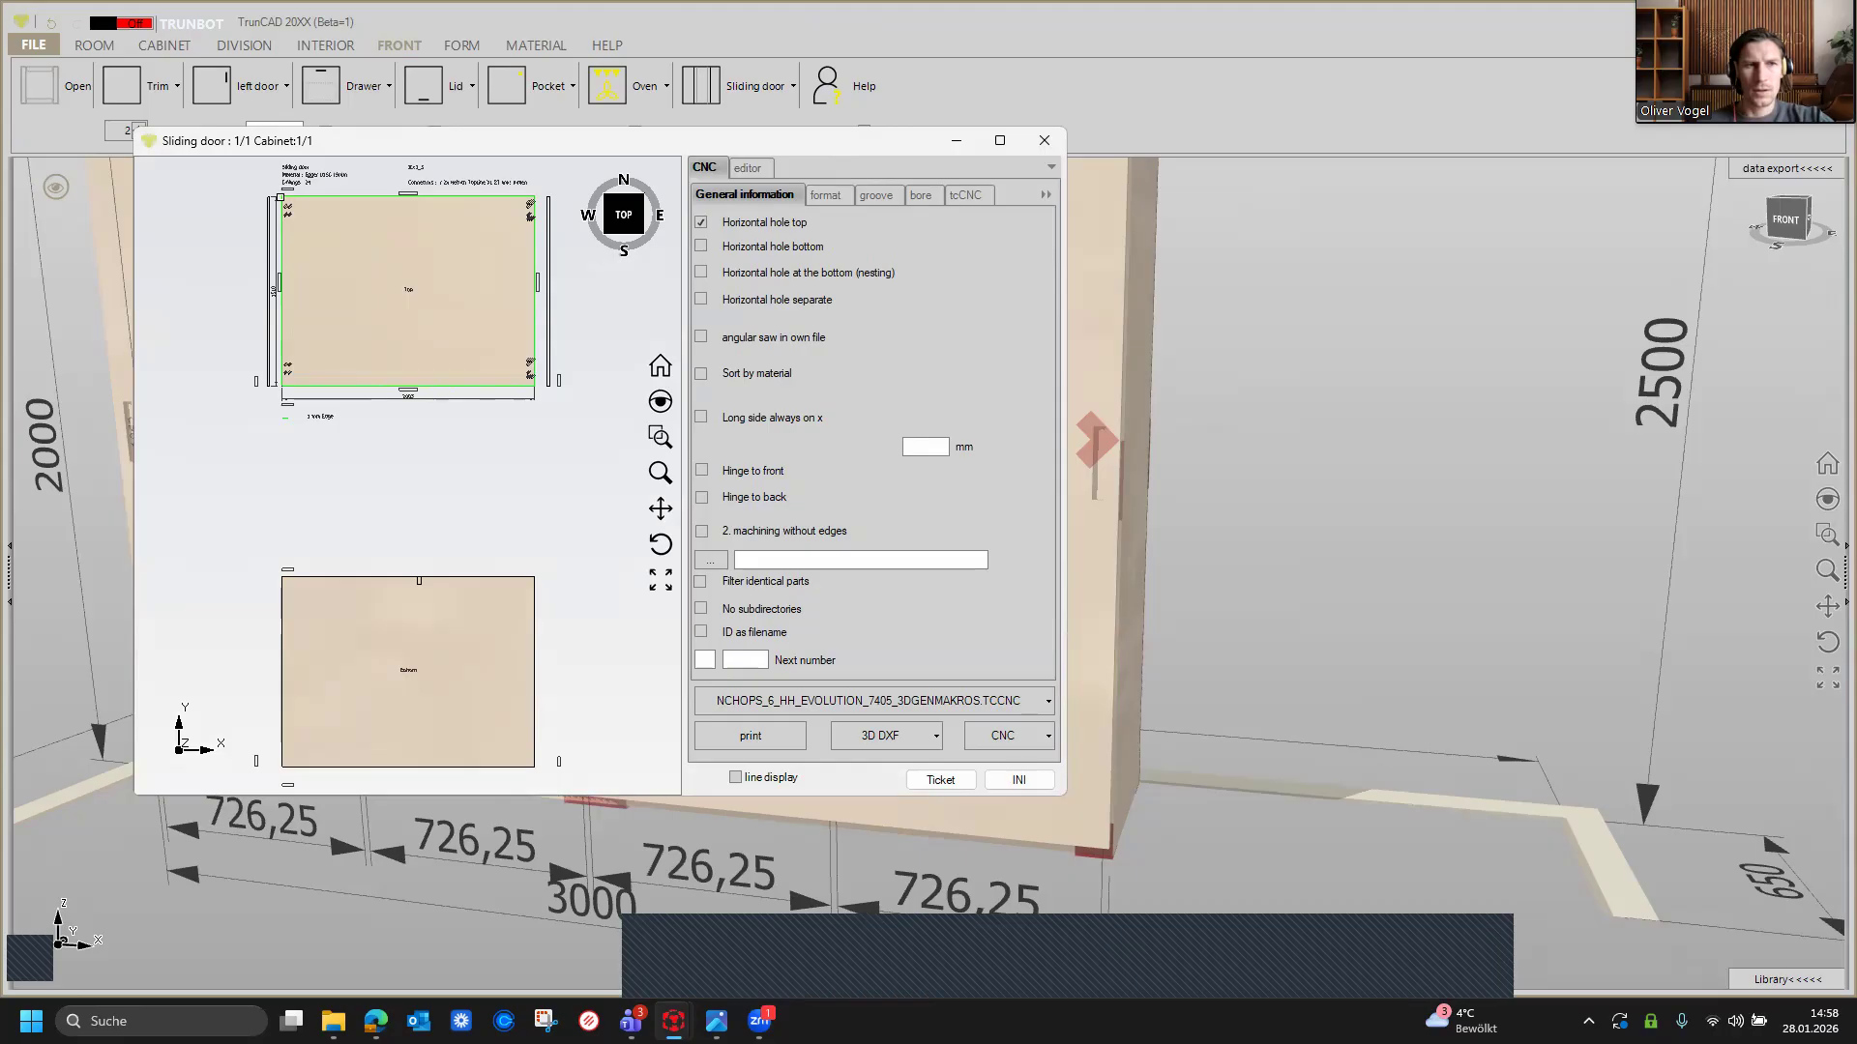
scroll(429, 205, "up", 2)
scroll(406, 209, "down", 4)
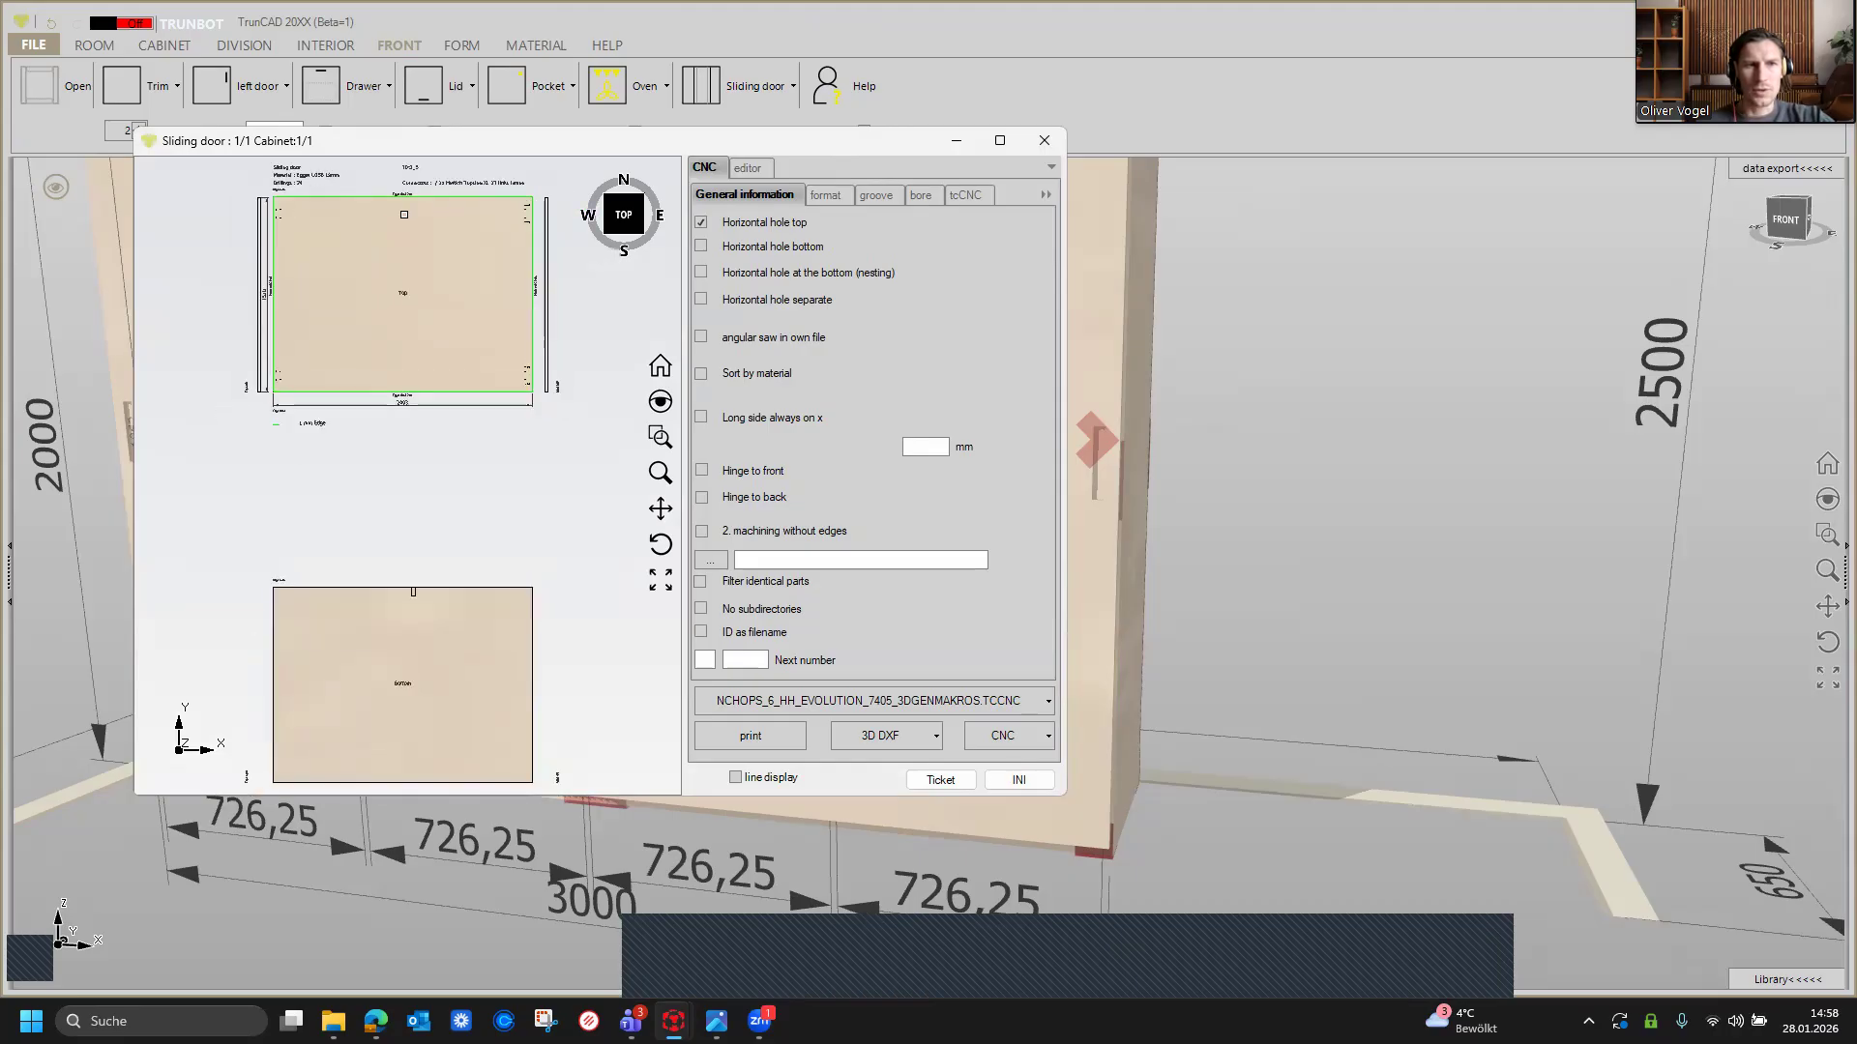
scroll(496, 199, "up", 2)
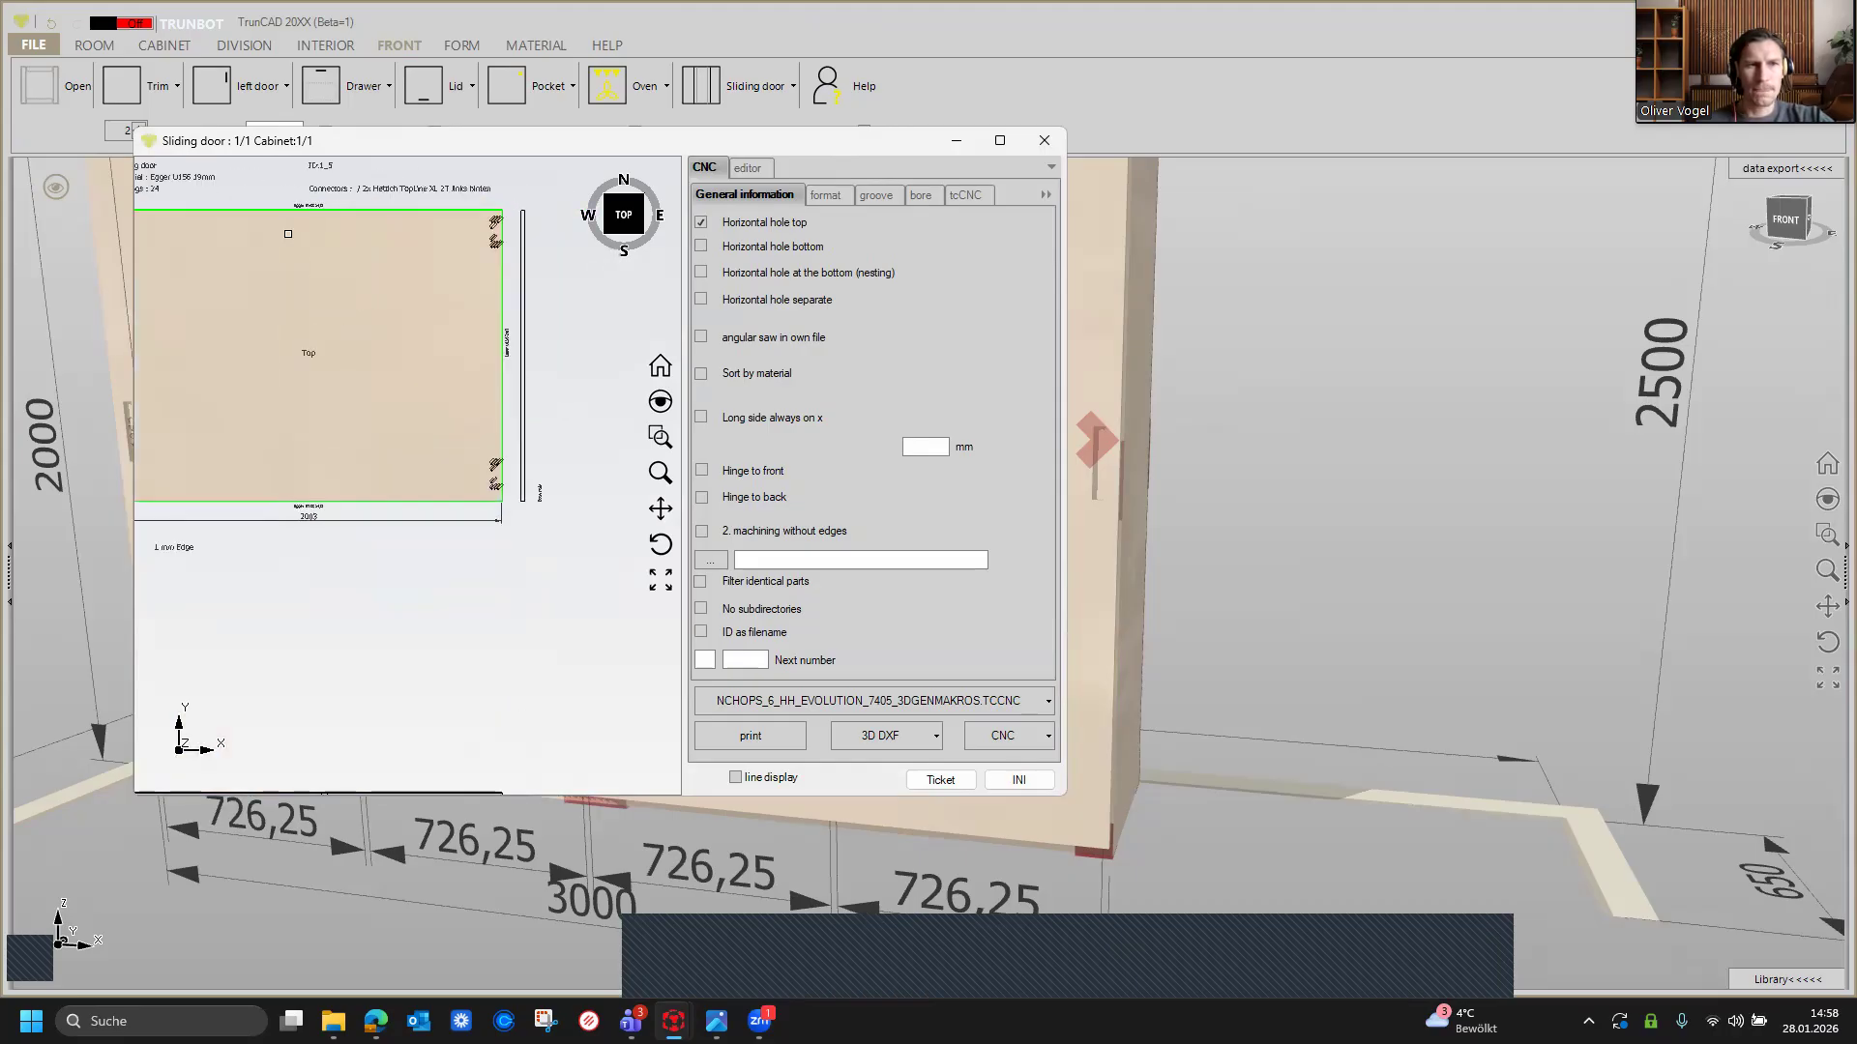
scroll(288, 234, "down", 2)
scroll(350, 262, "up", 4)
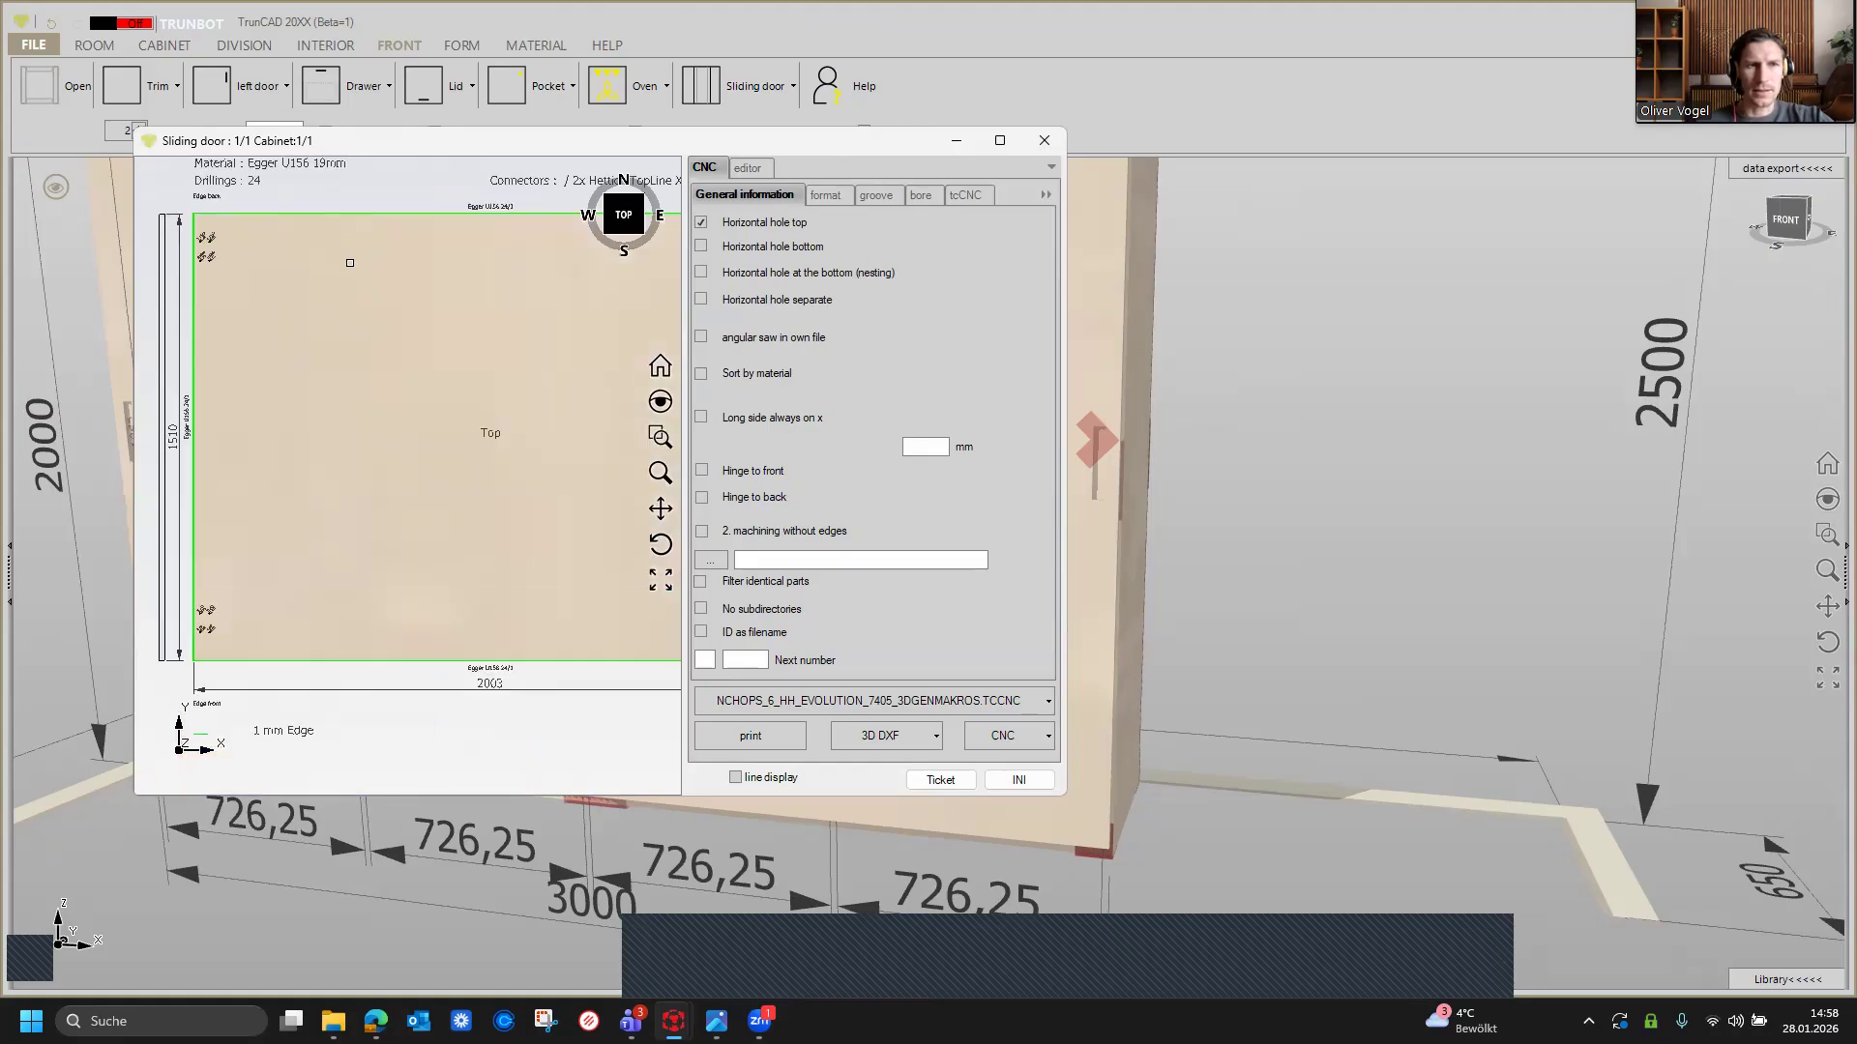
scroll(350, 262, "down", 2)
scroll(350, 262, "down", 2)
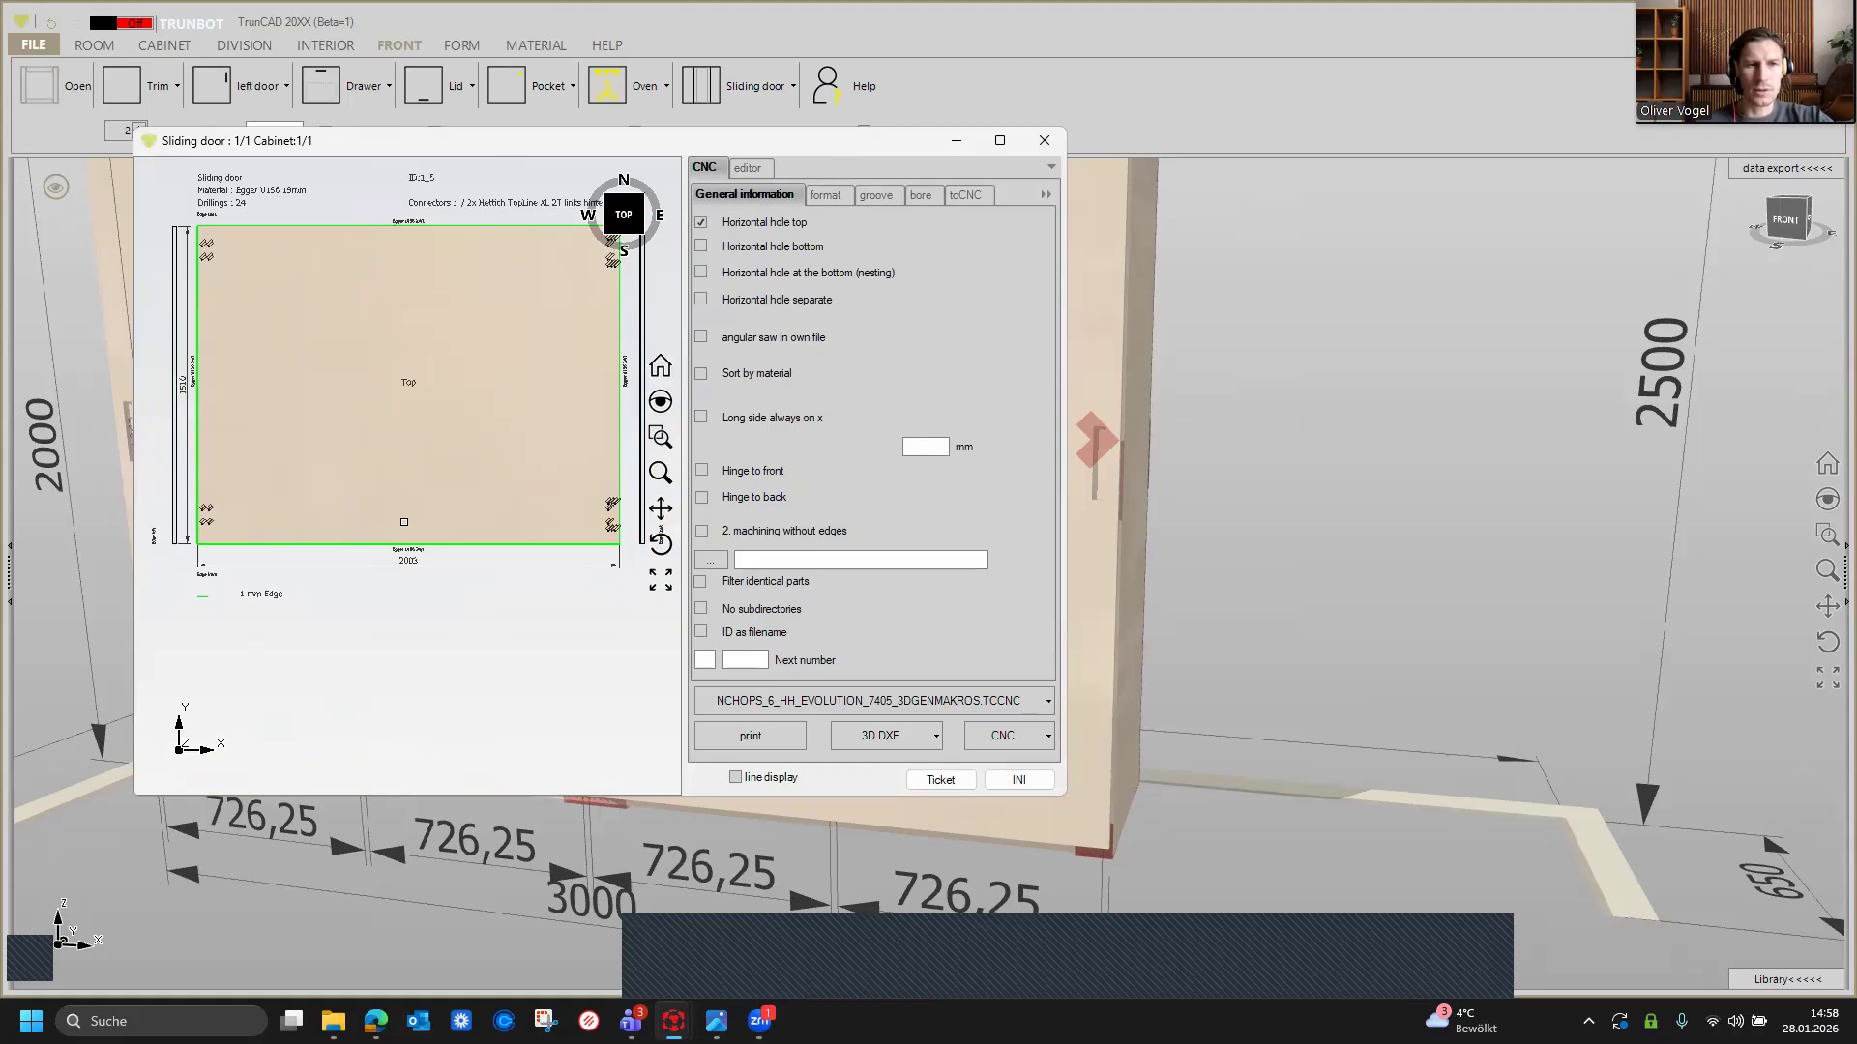
scroll(402, 528, "up", 4)
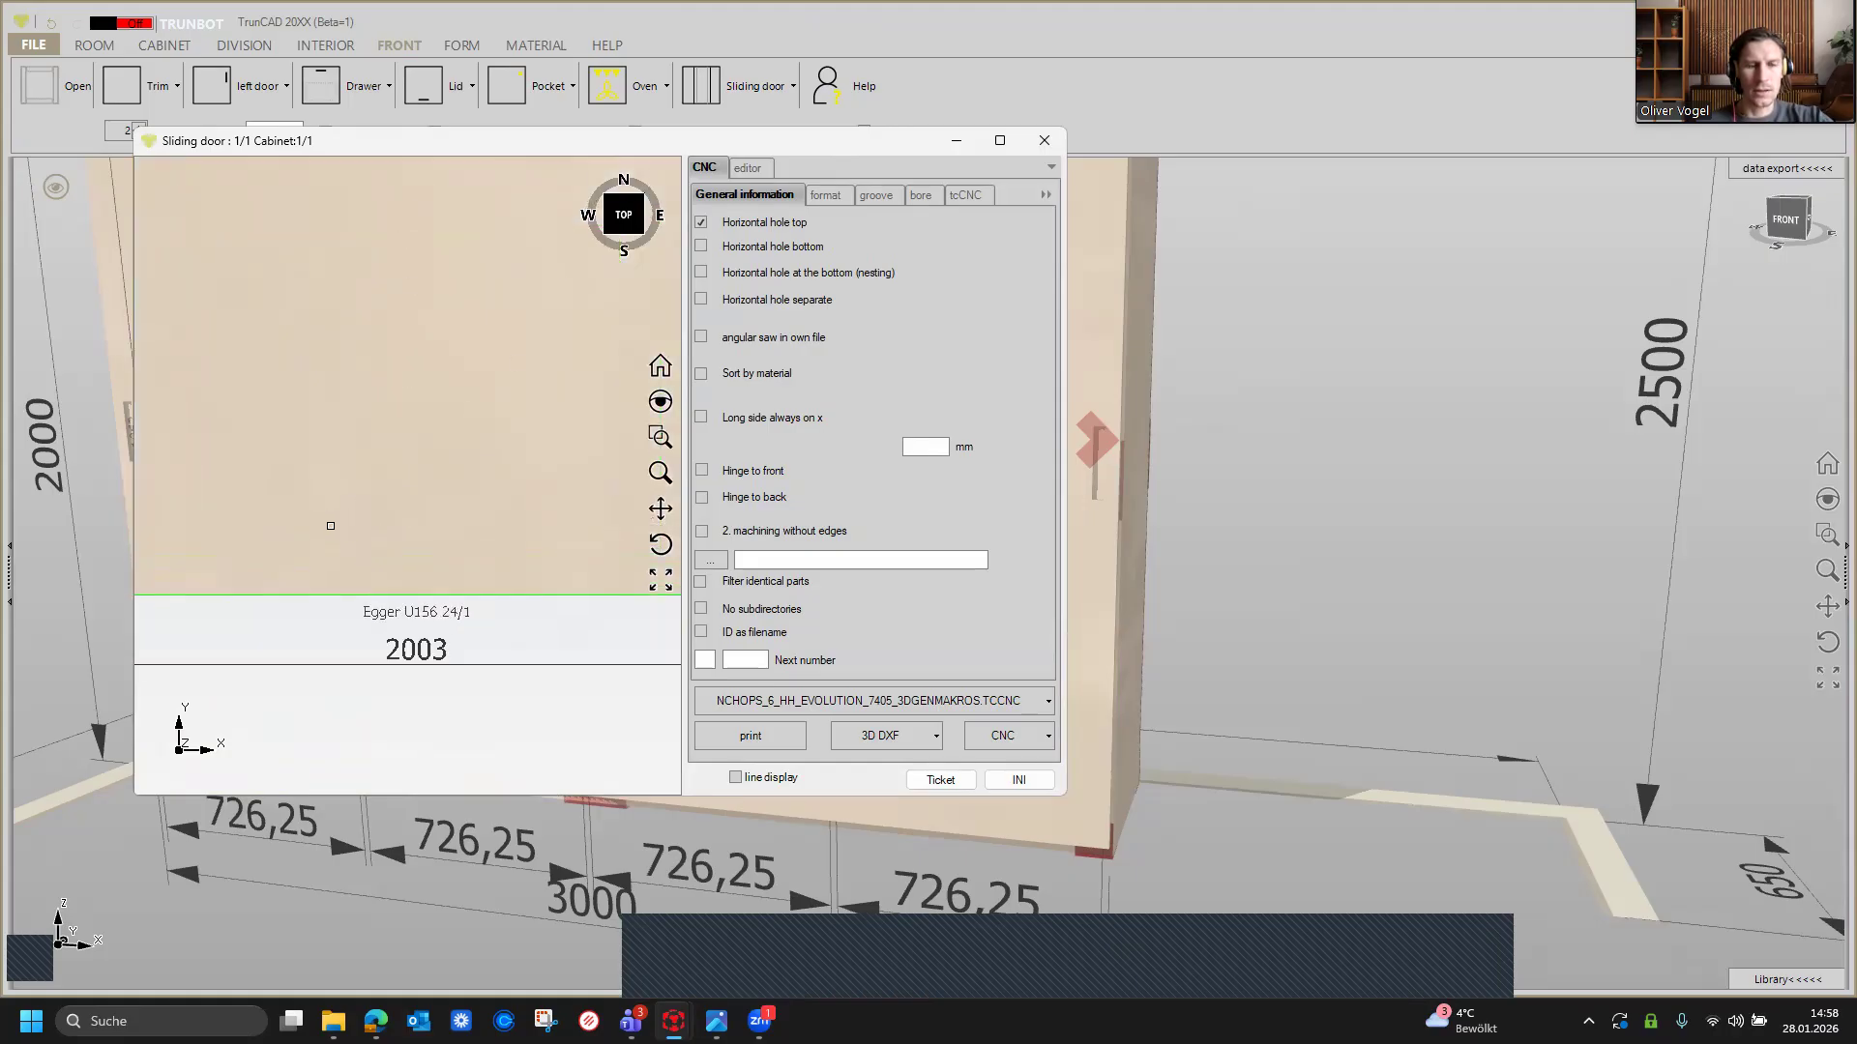
scroll(532, 528, "down", 3)
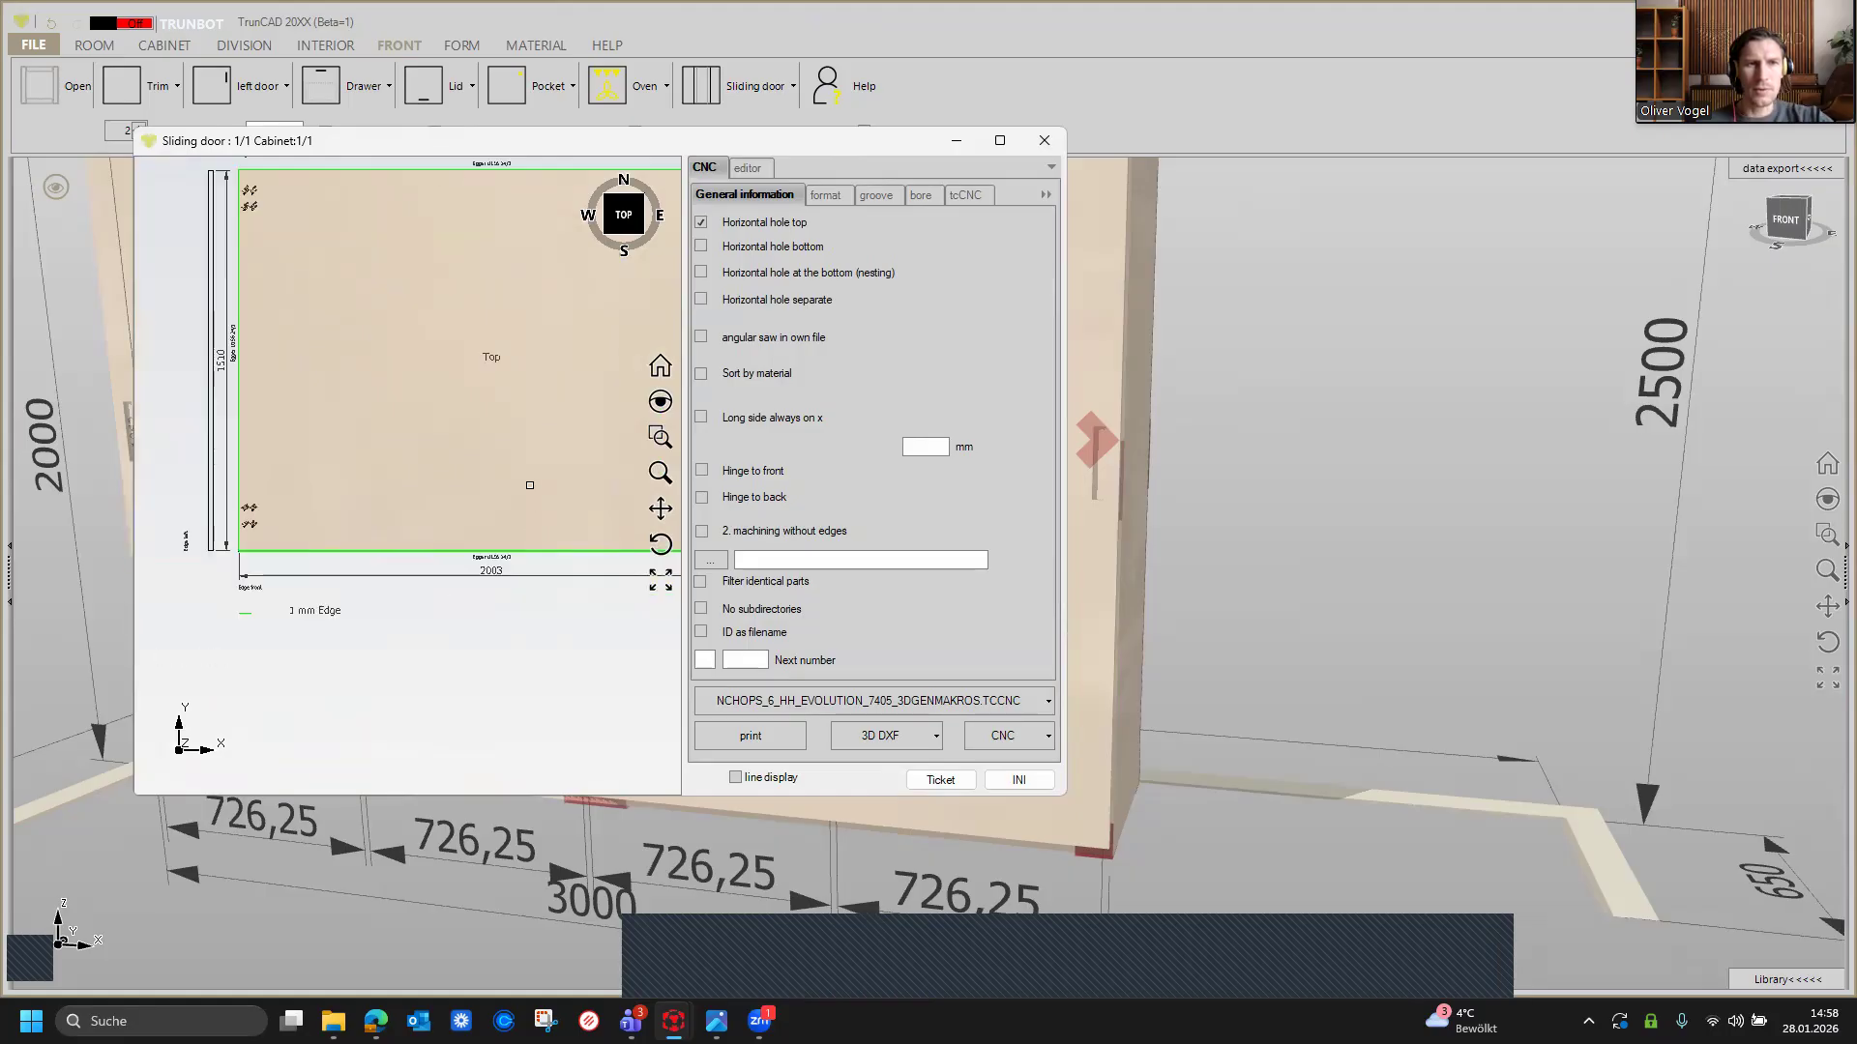
scroll(538, 561, "down", 3)
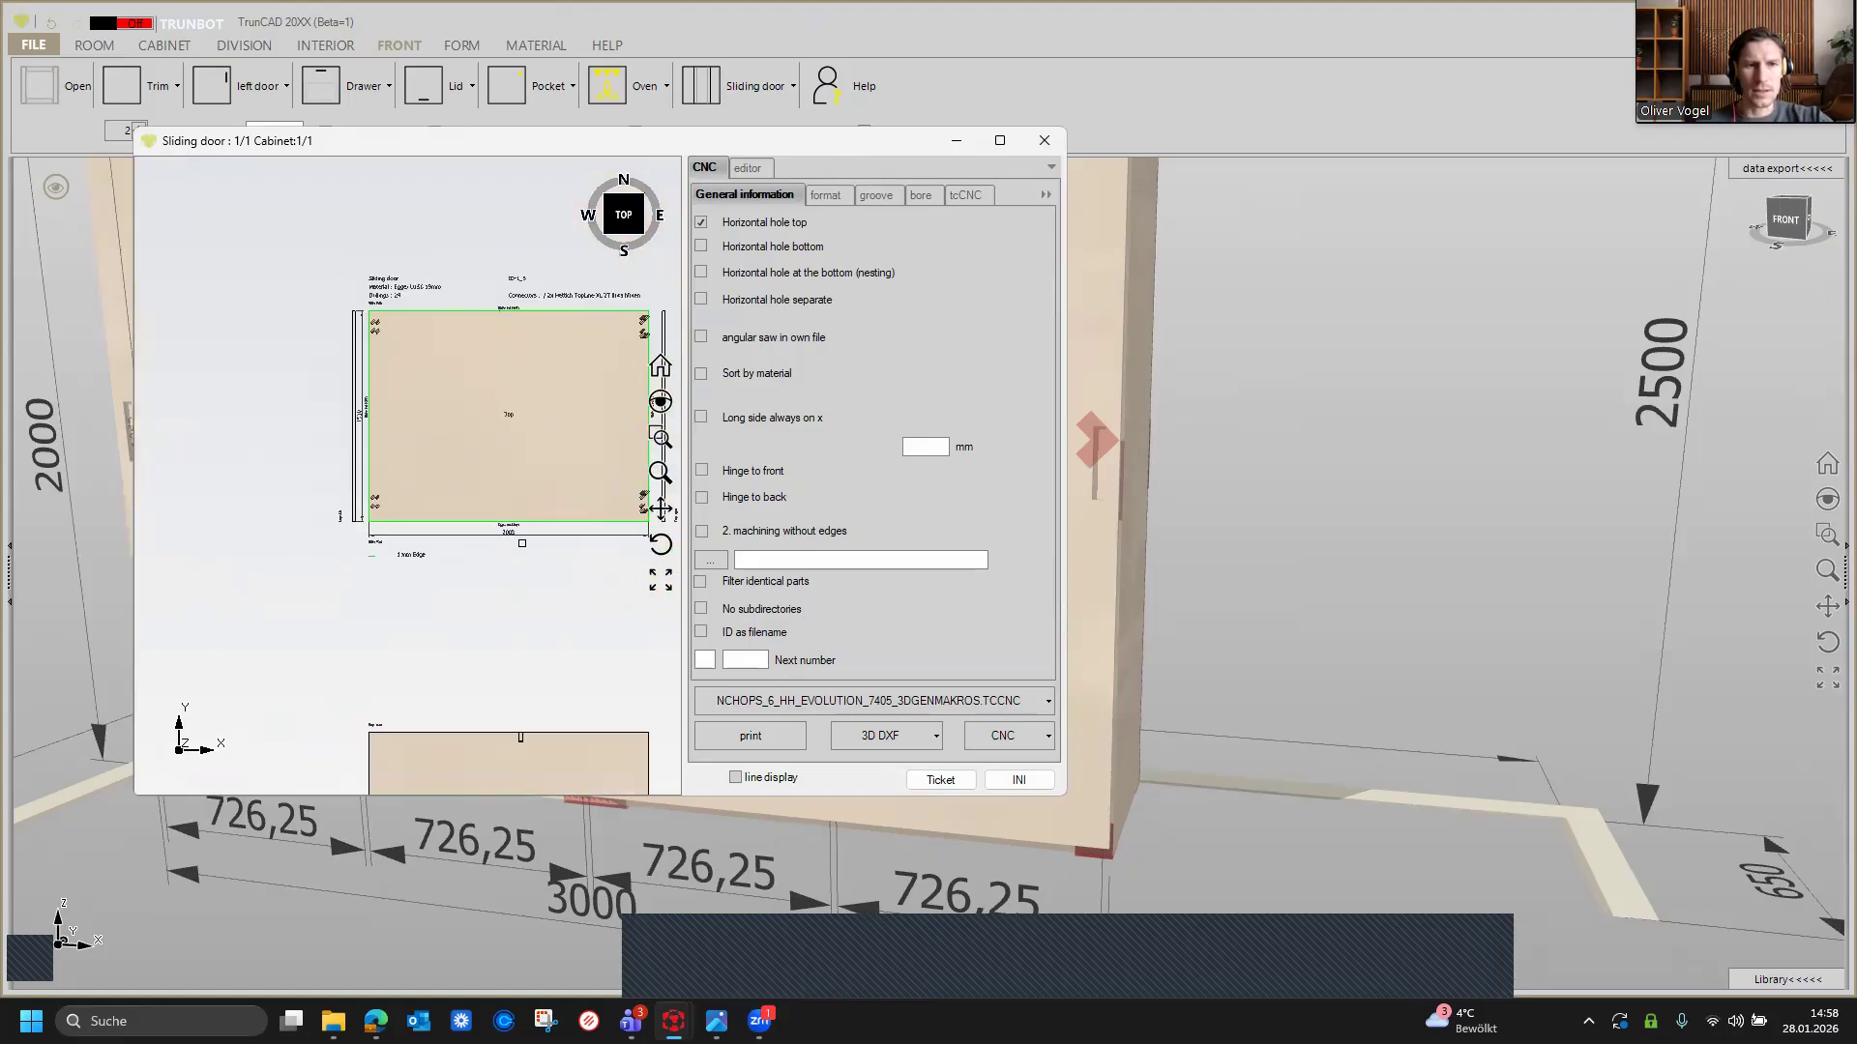
left_click(660, 581)
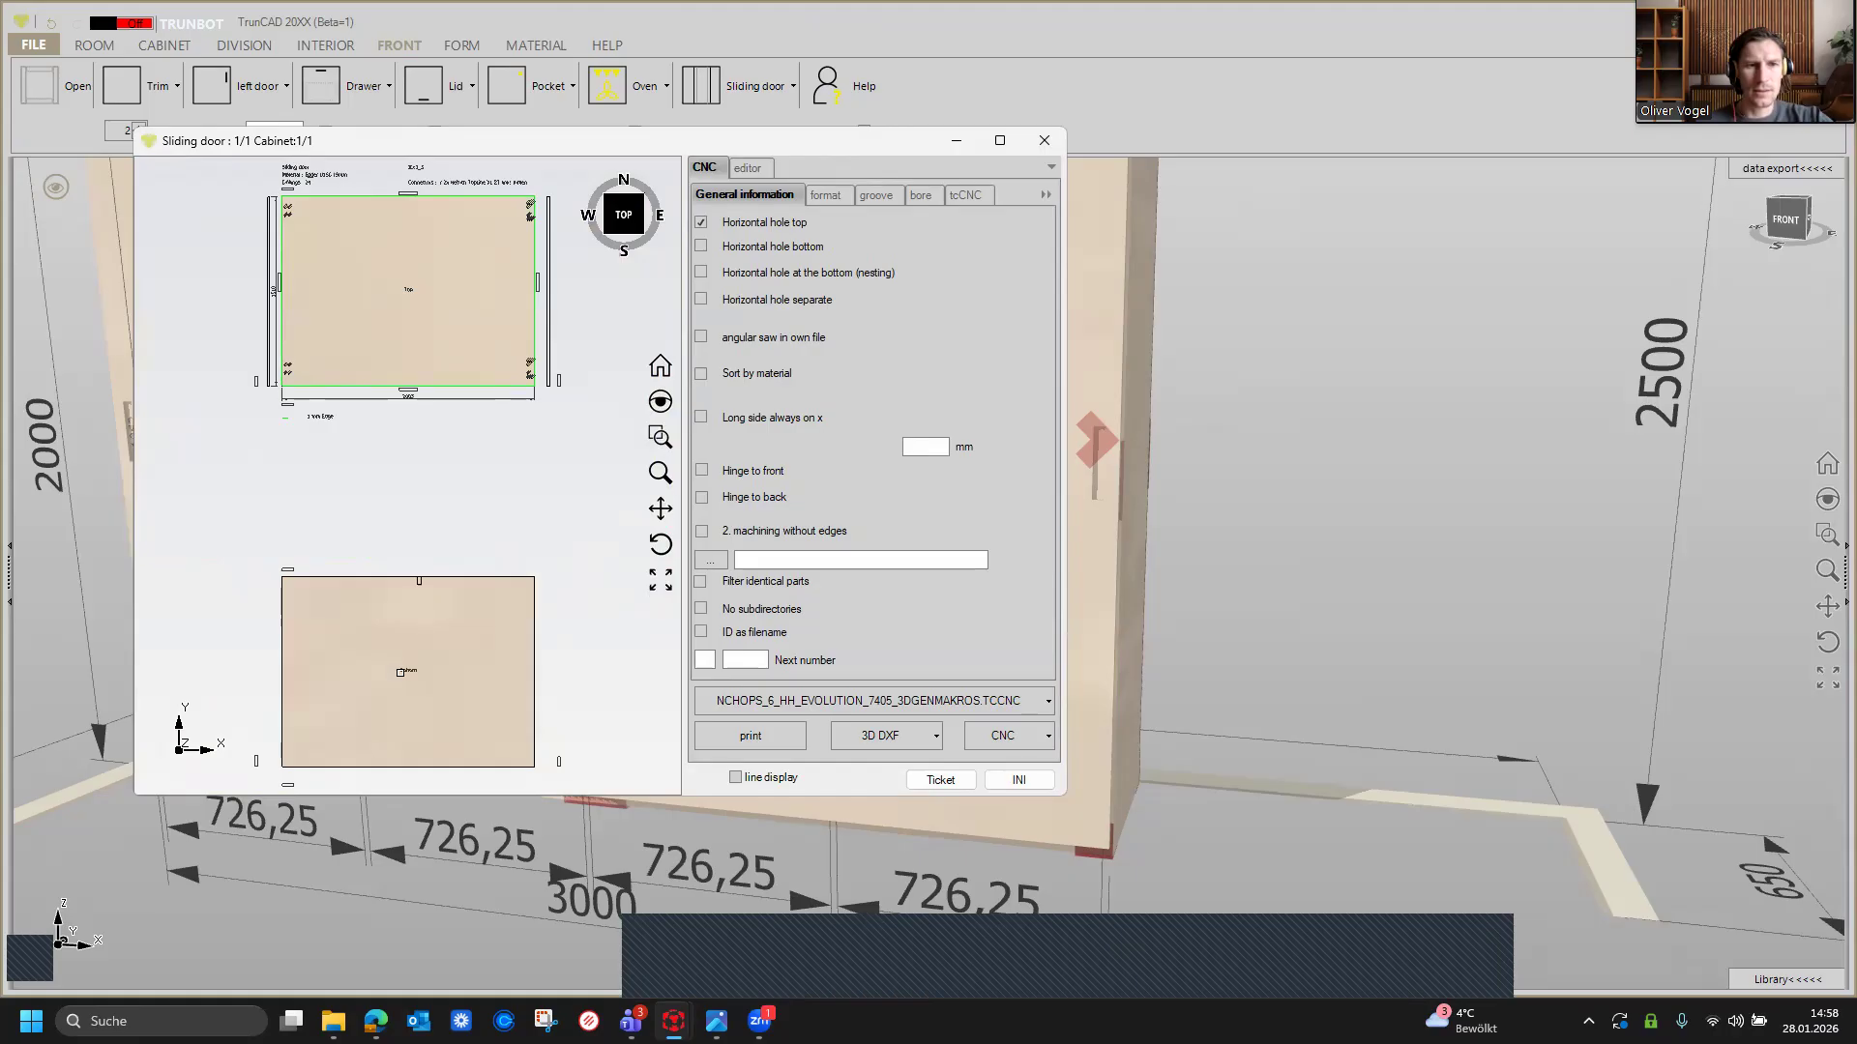
scroll(400, 676, "up", 3)
scroll(401, 676, "down", 3)
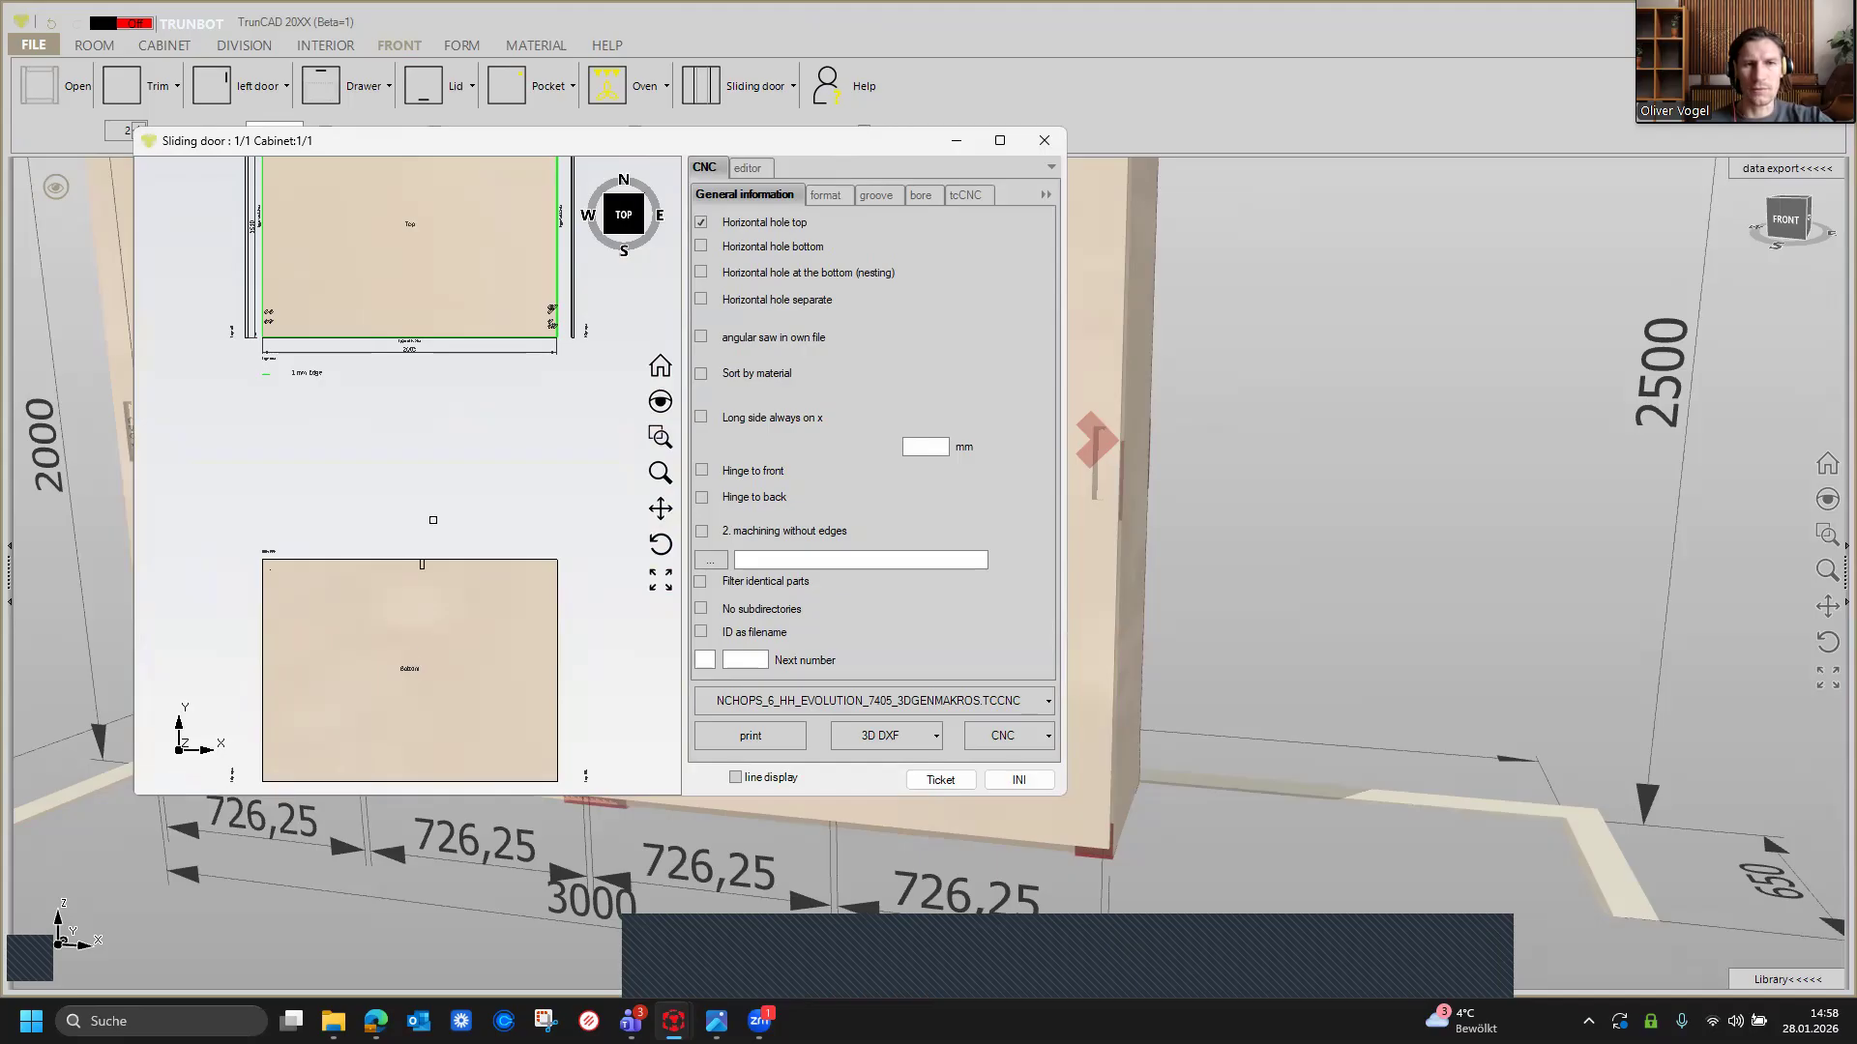
scroll(481, 367, "down", 3)
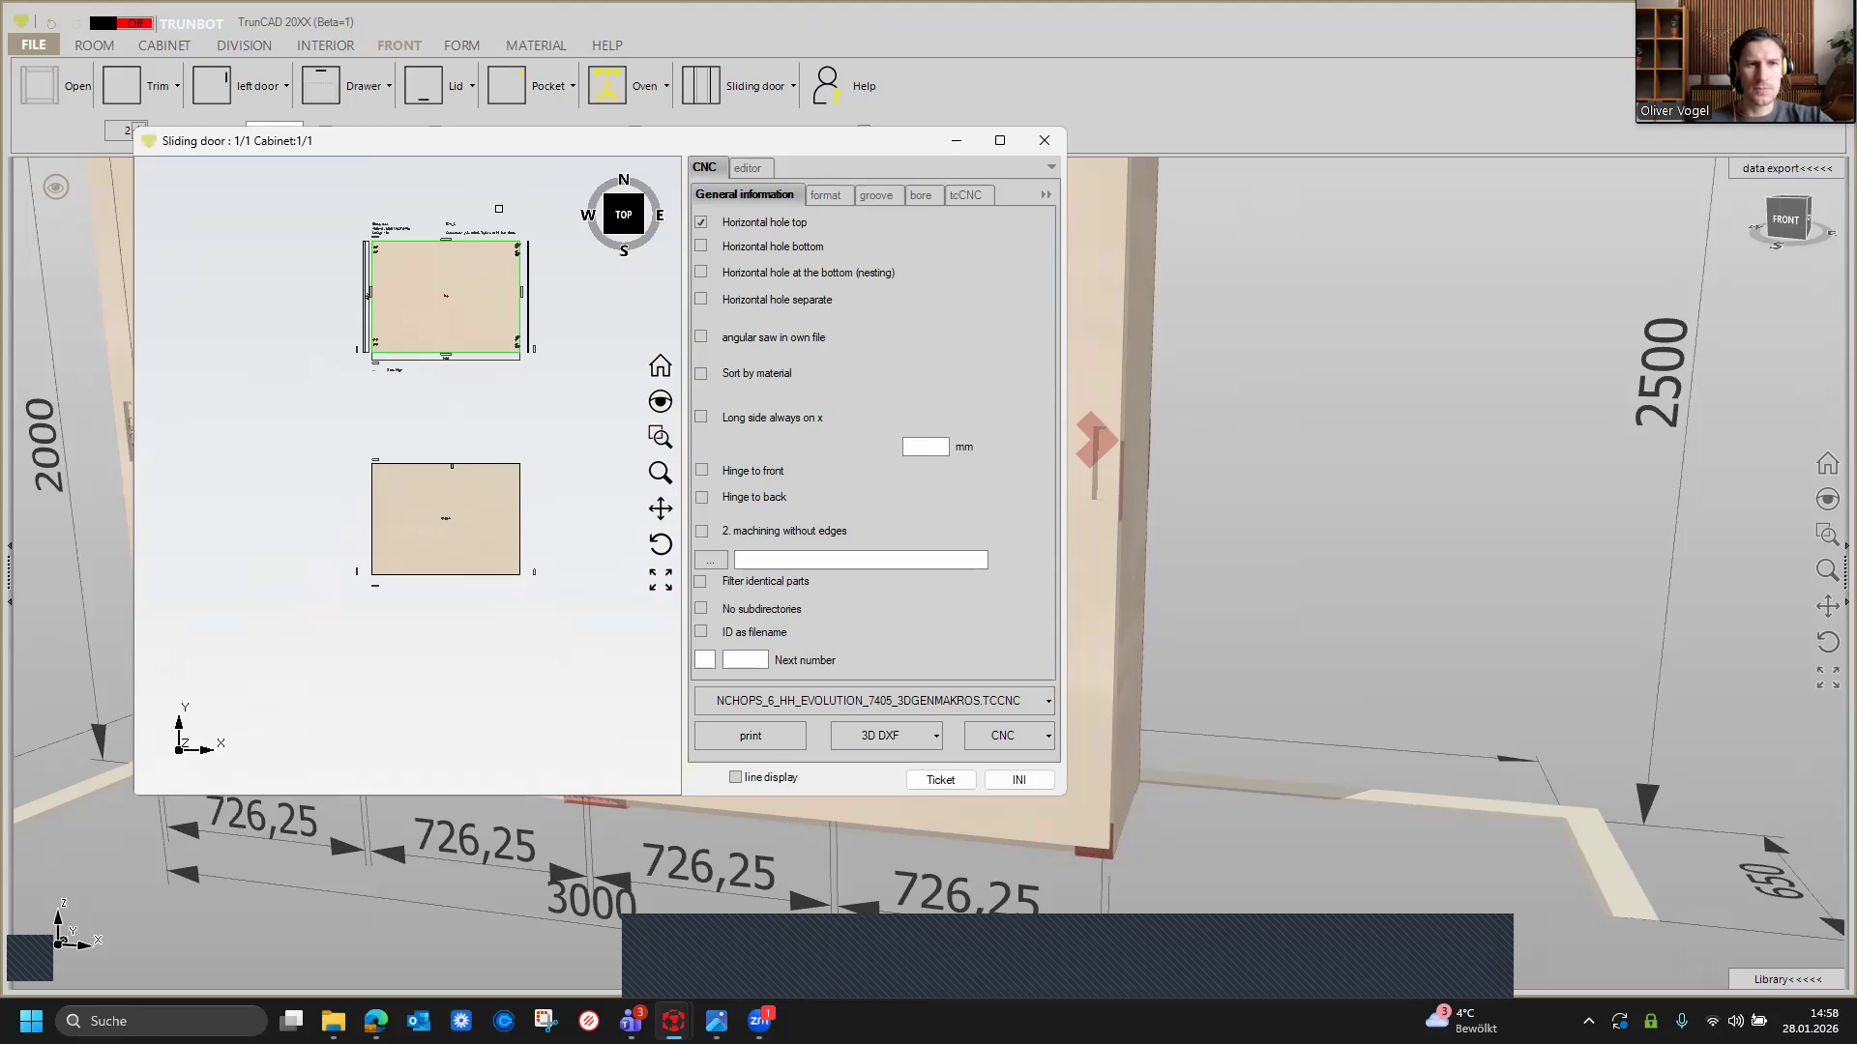
scroll(501, 211, "up", 3)
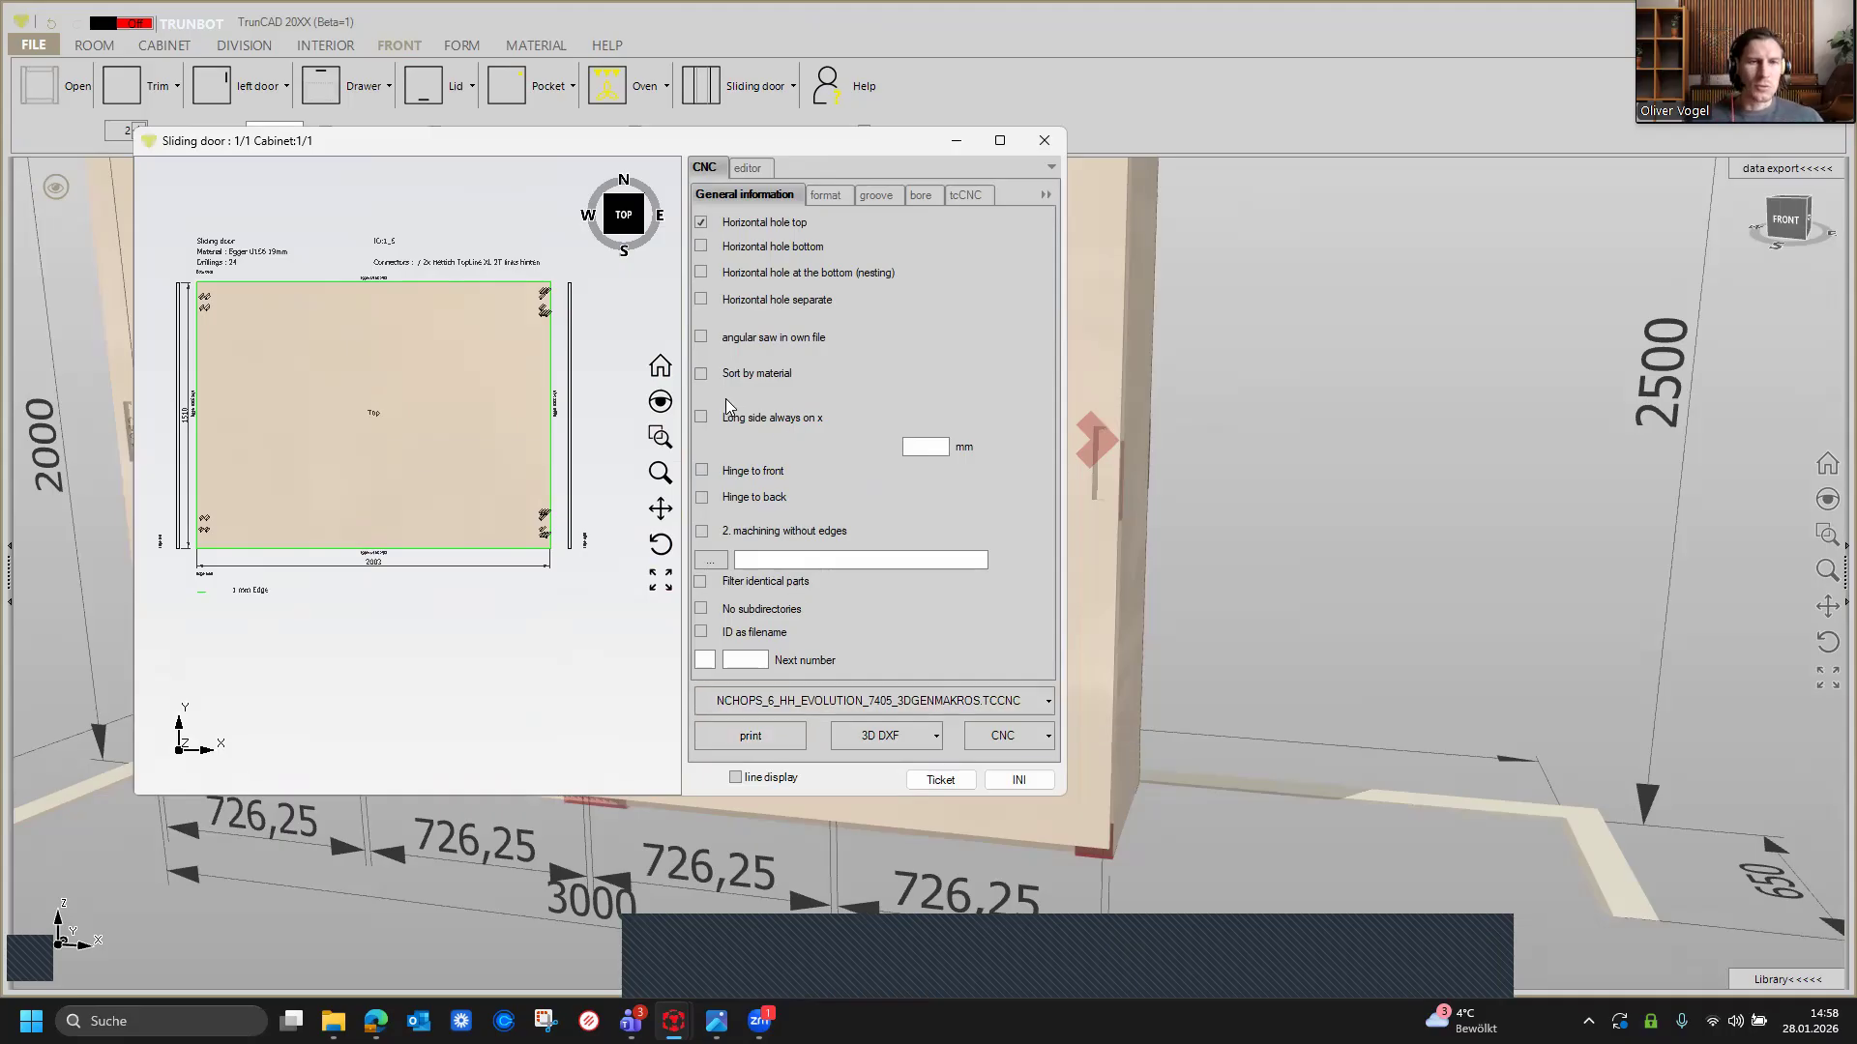
Step: Browse the CNC dialog's general, format, groove and bore settings and the machine macro list
left_click(823, 195)
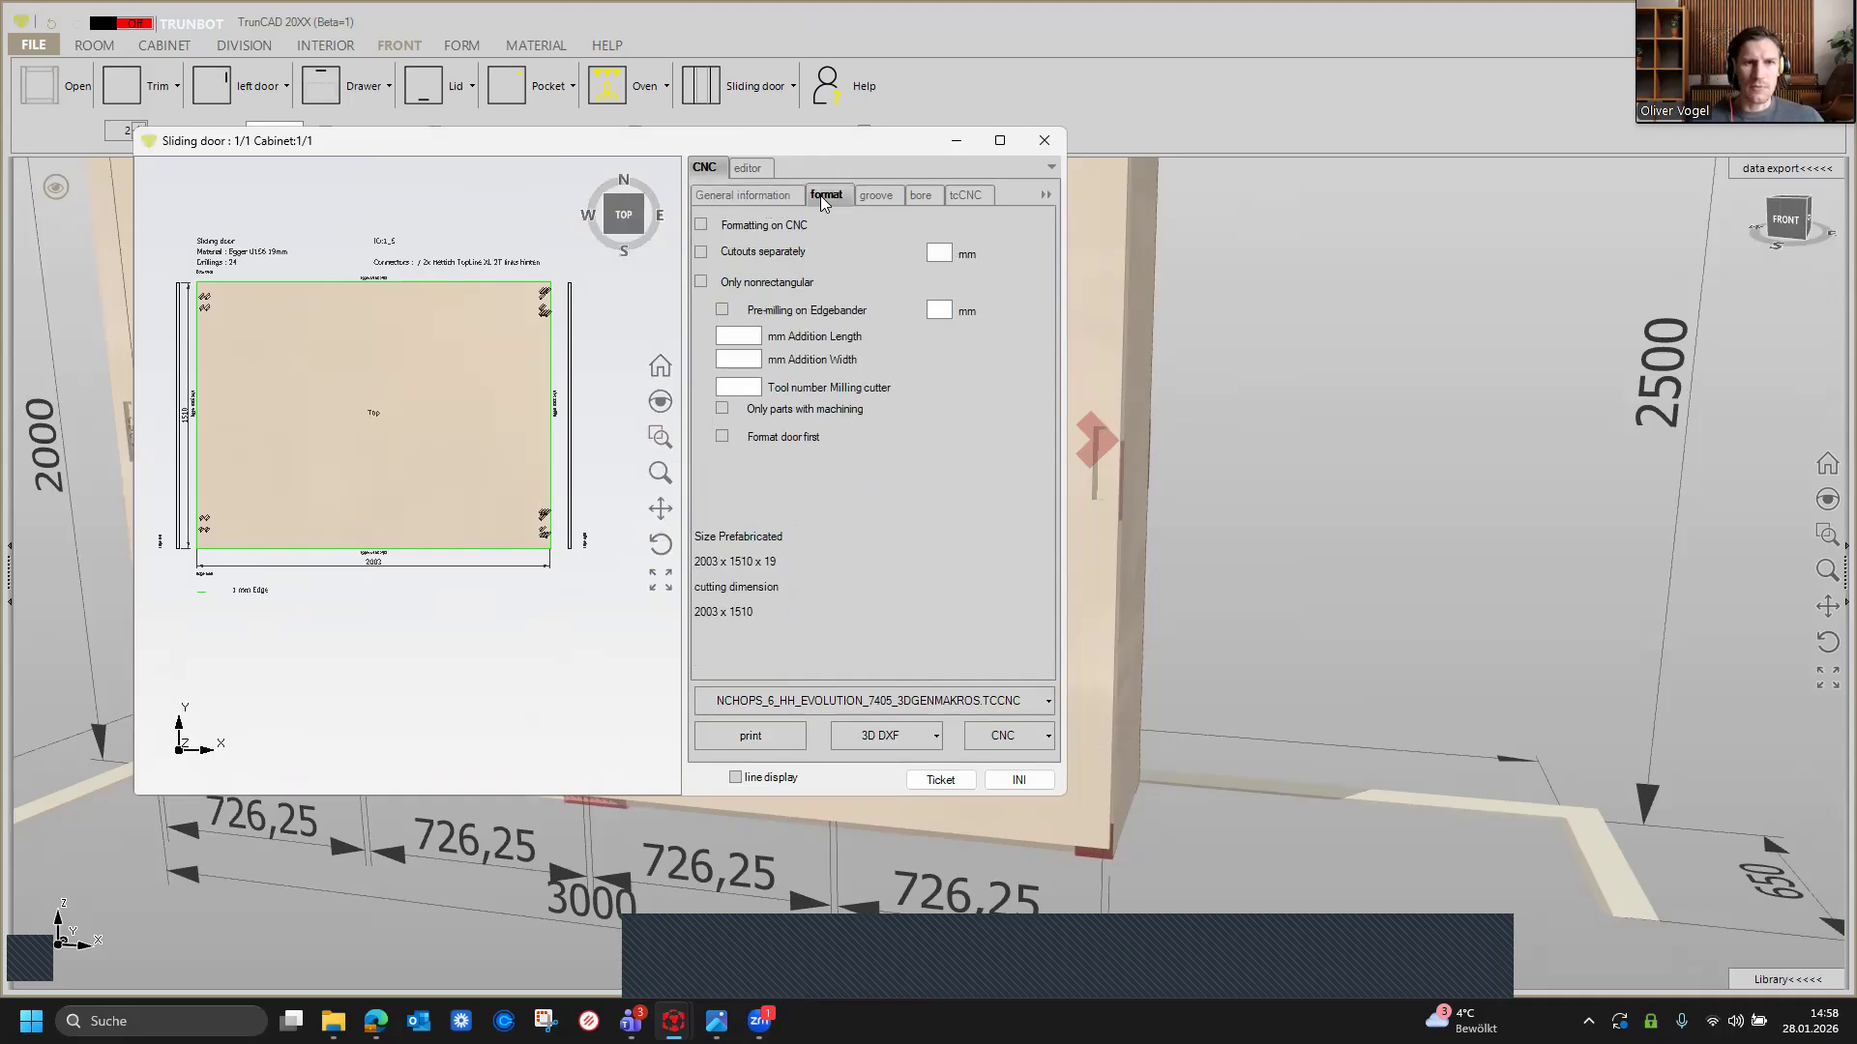
left_click(703, 196)
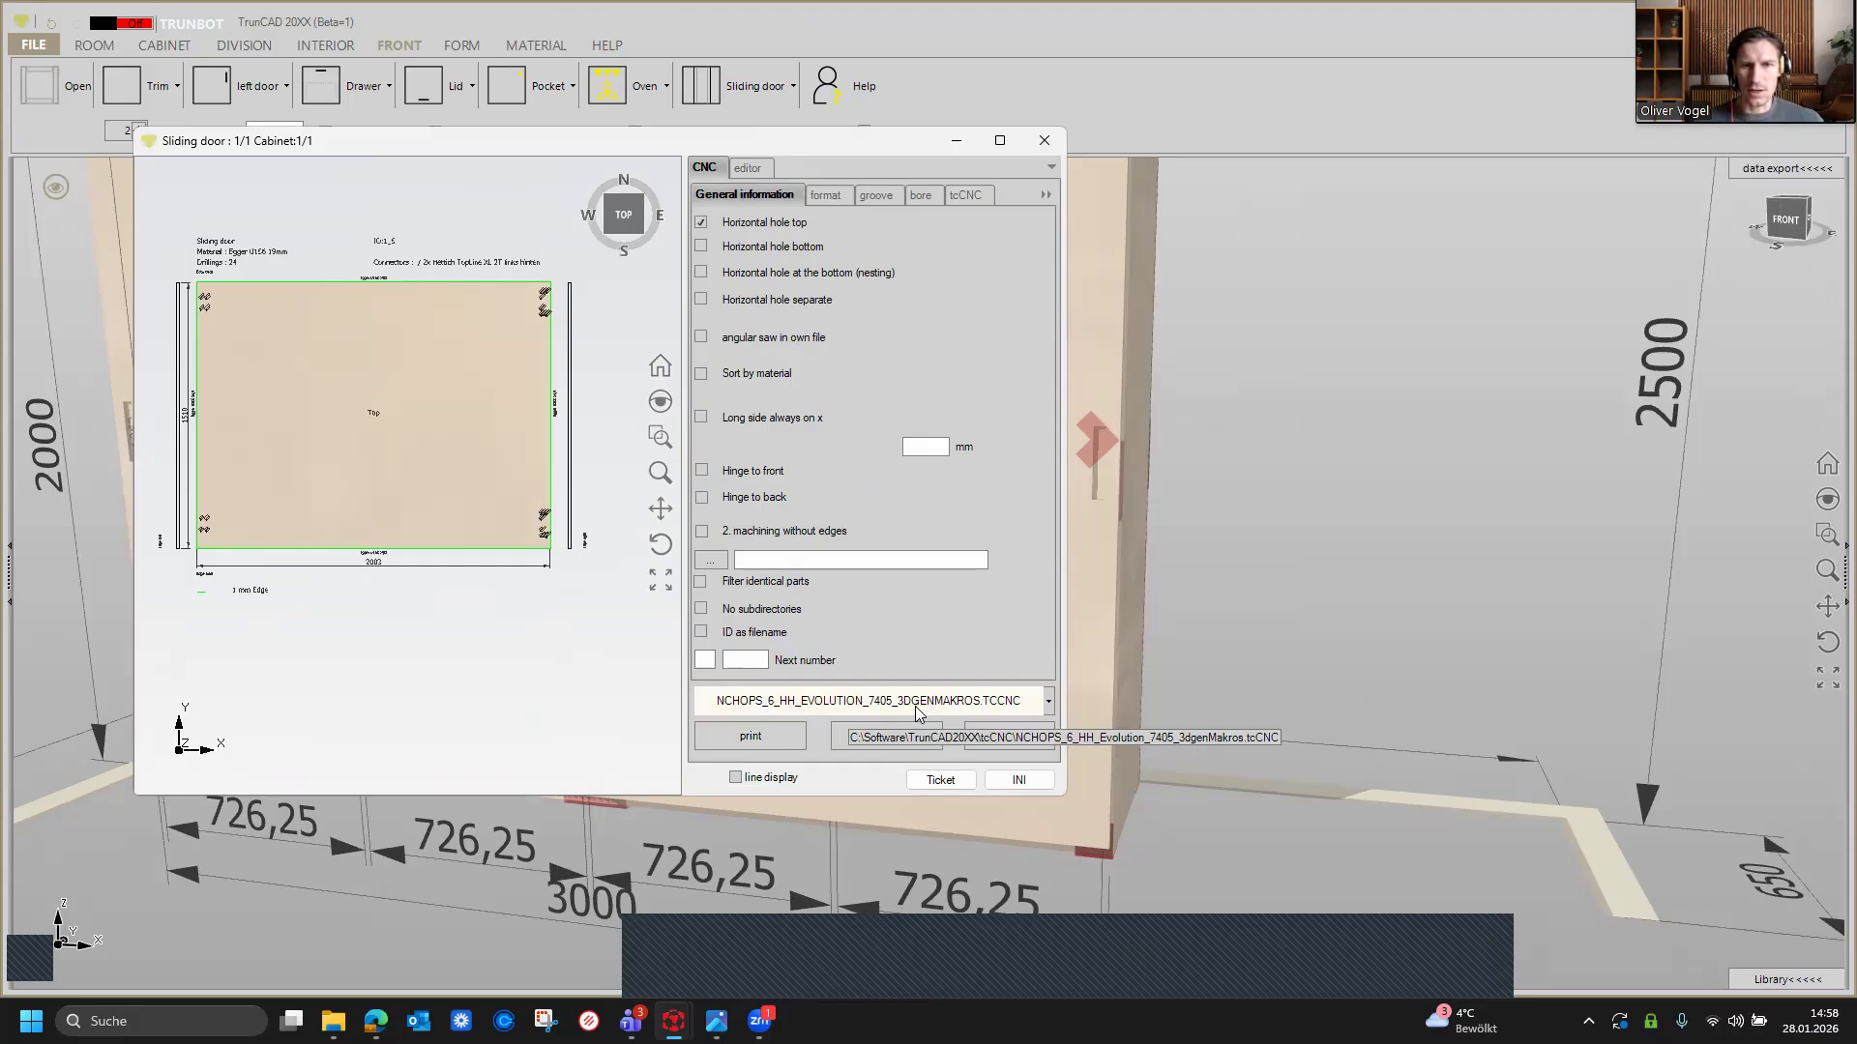
left_click(1049, 709)
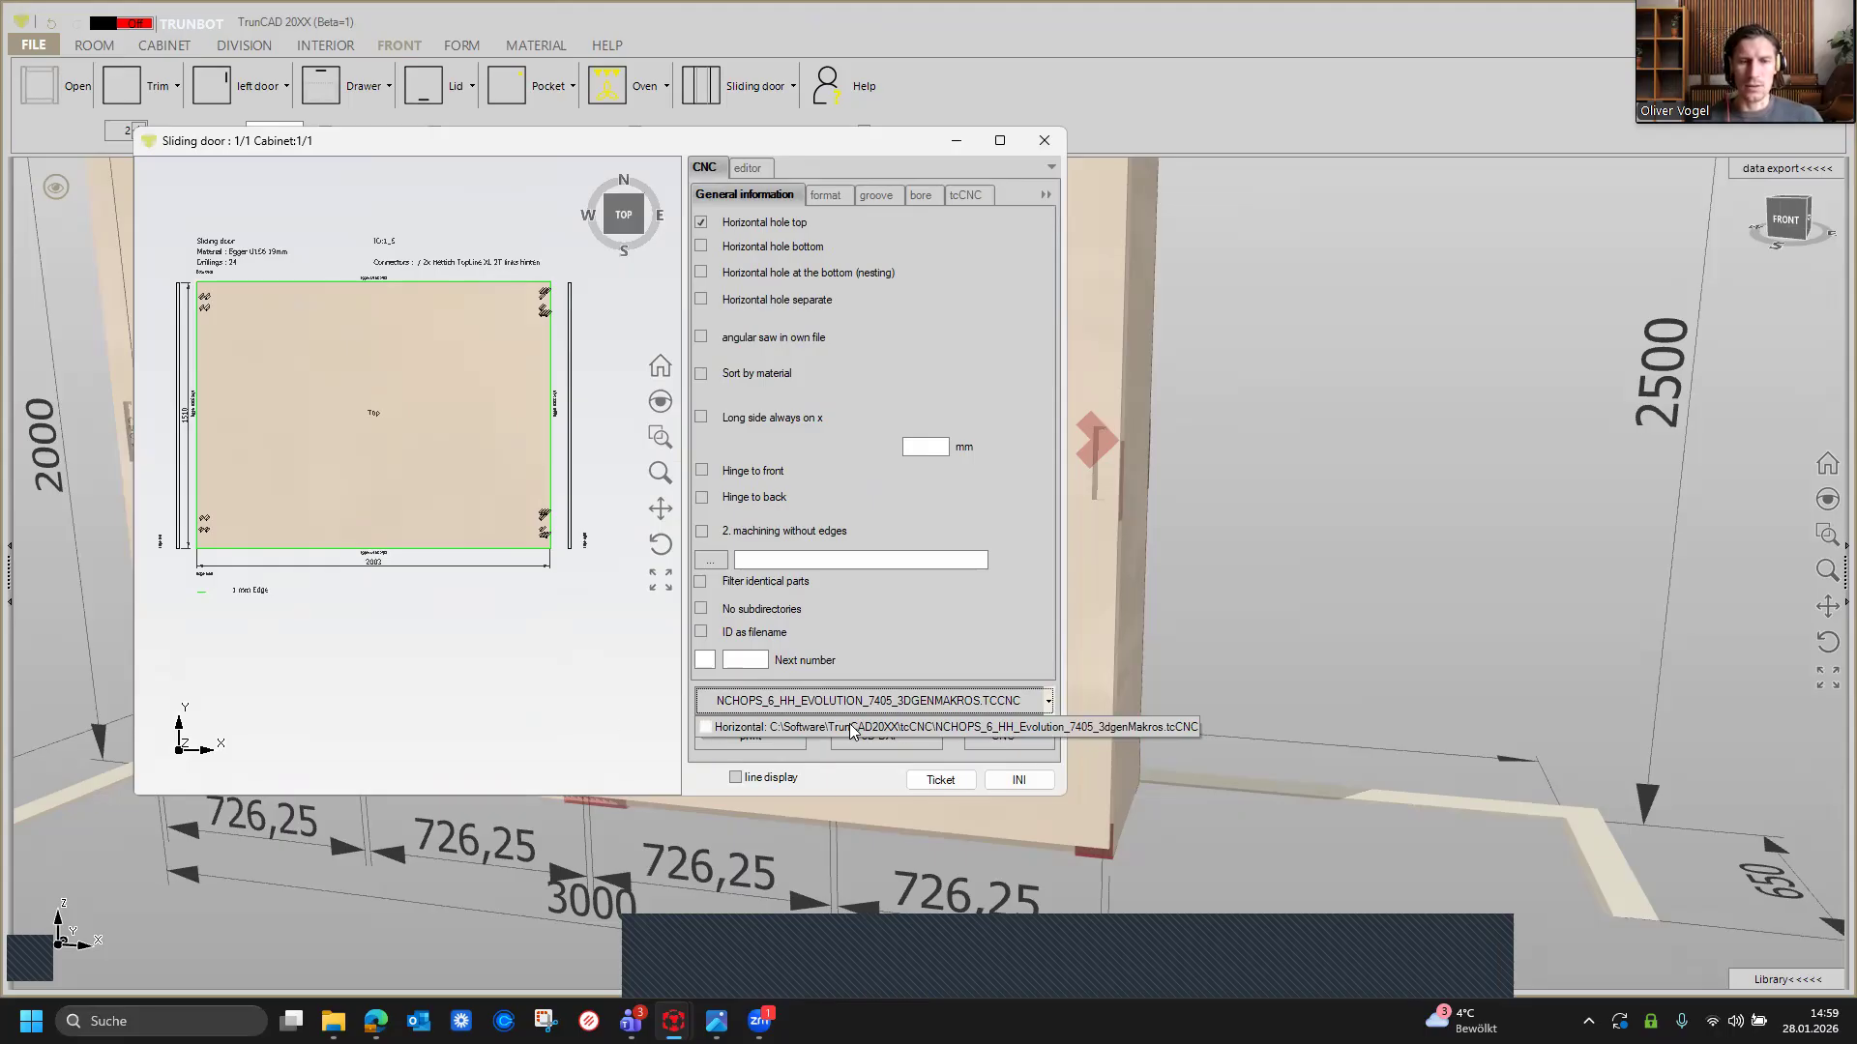
left_click(944, 677)
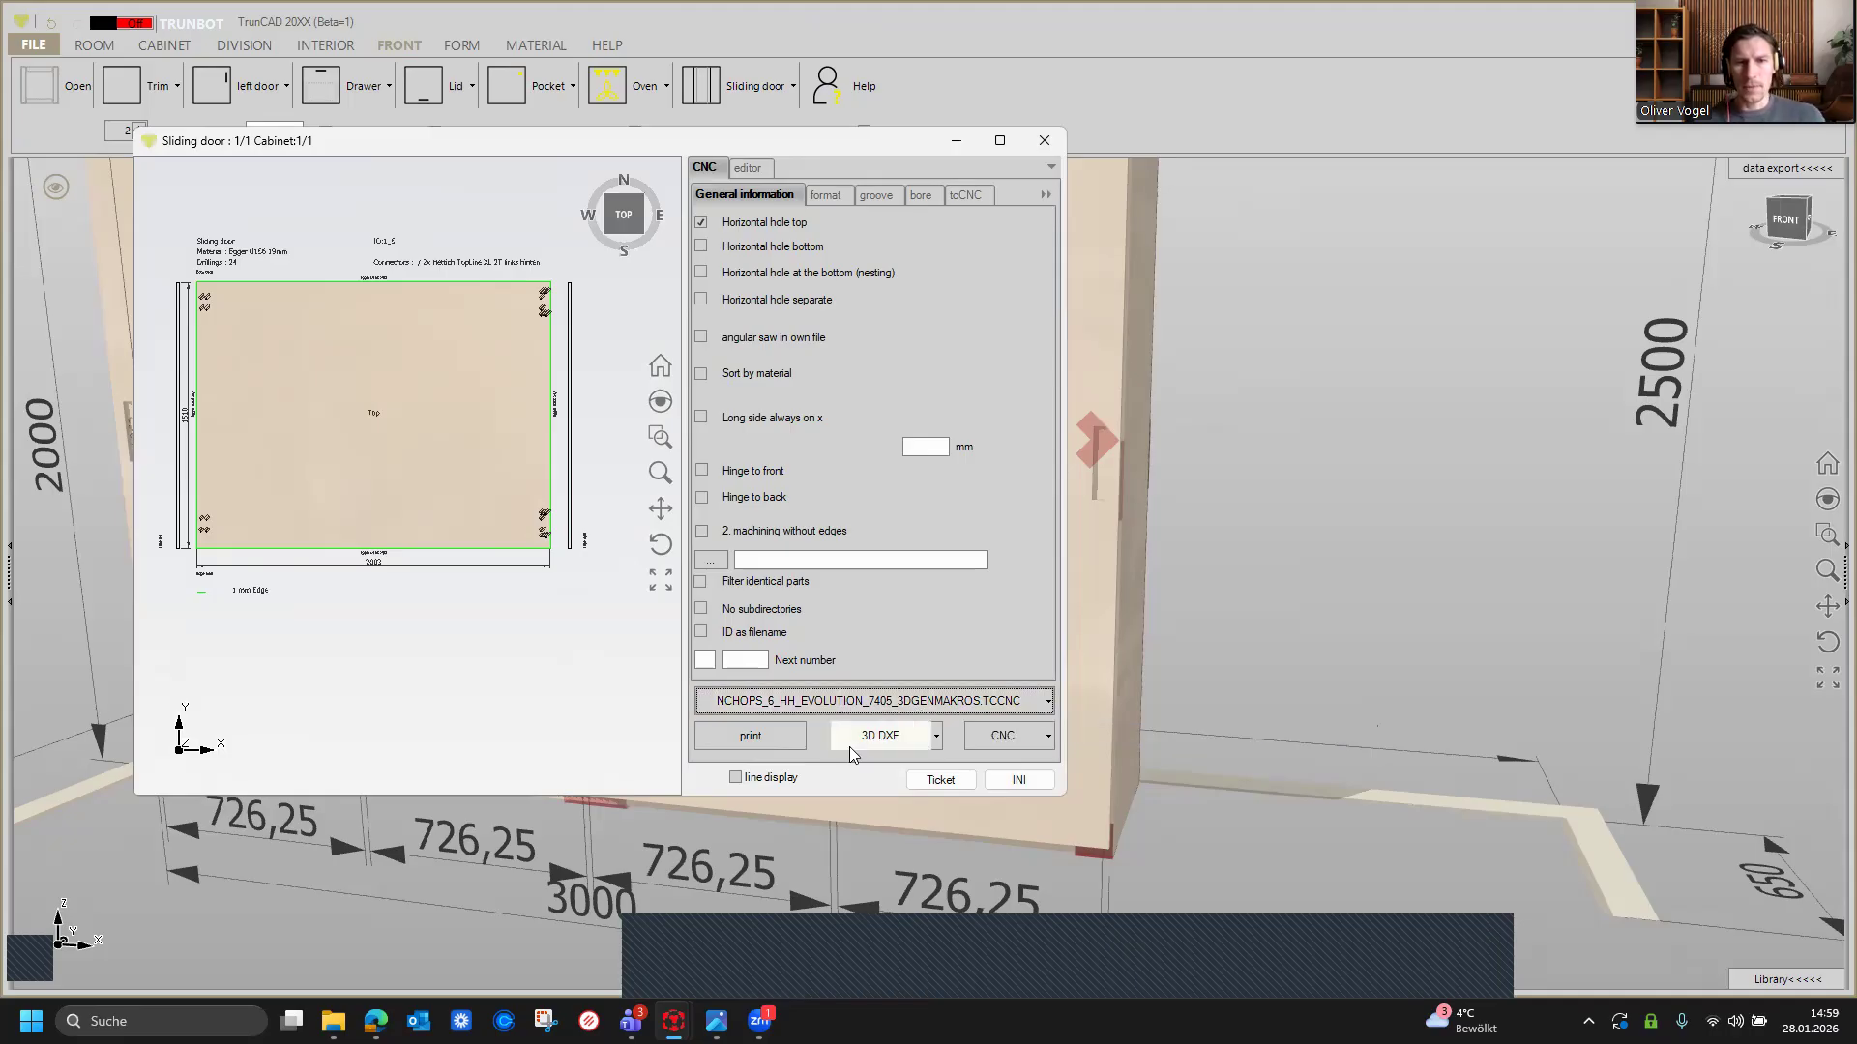
left_click(822, 199)
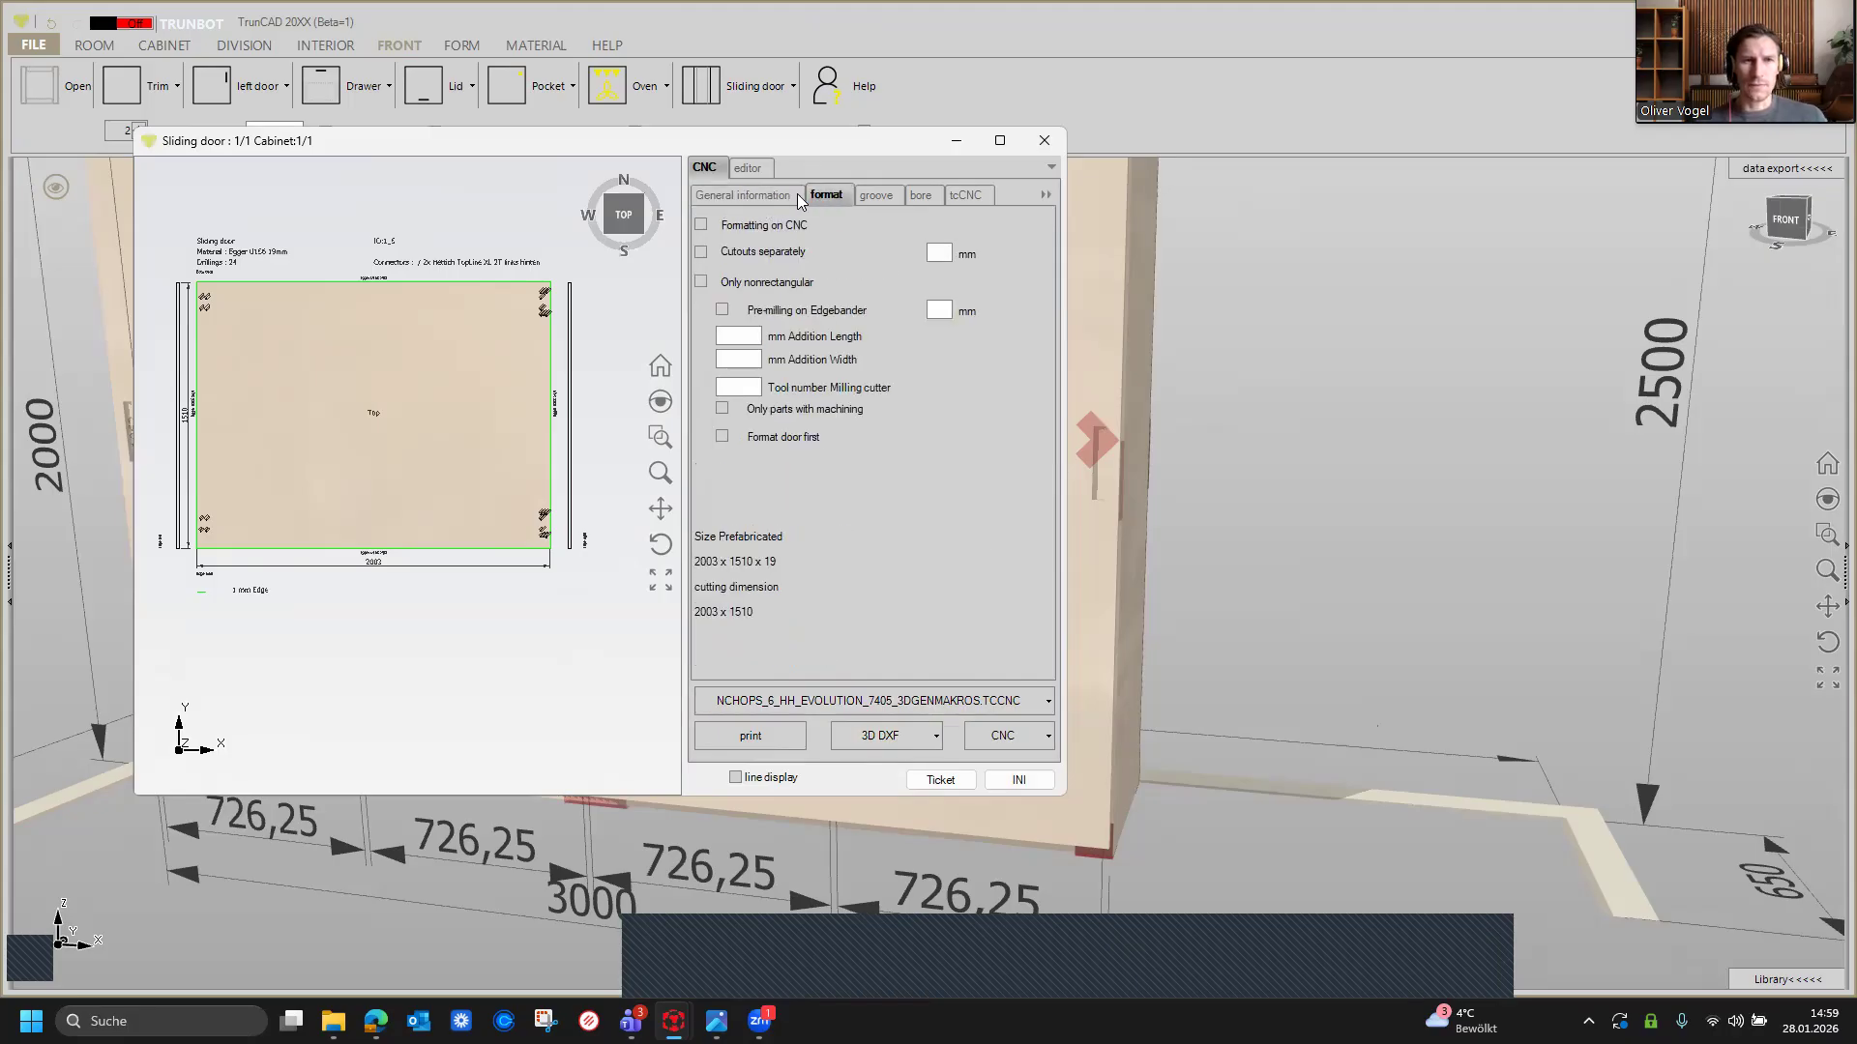
left_click(767, 196)
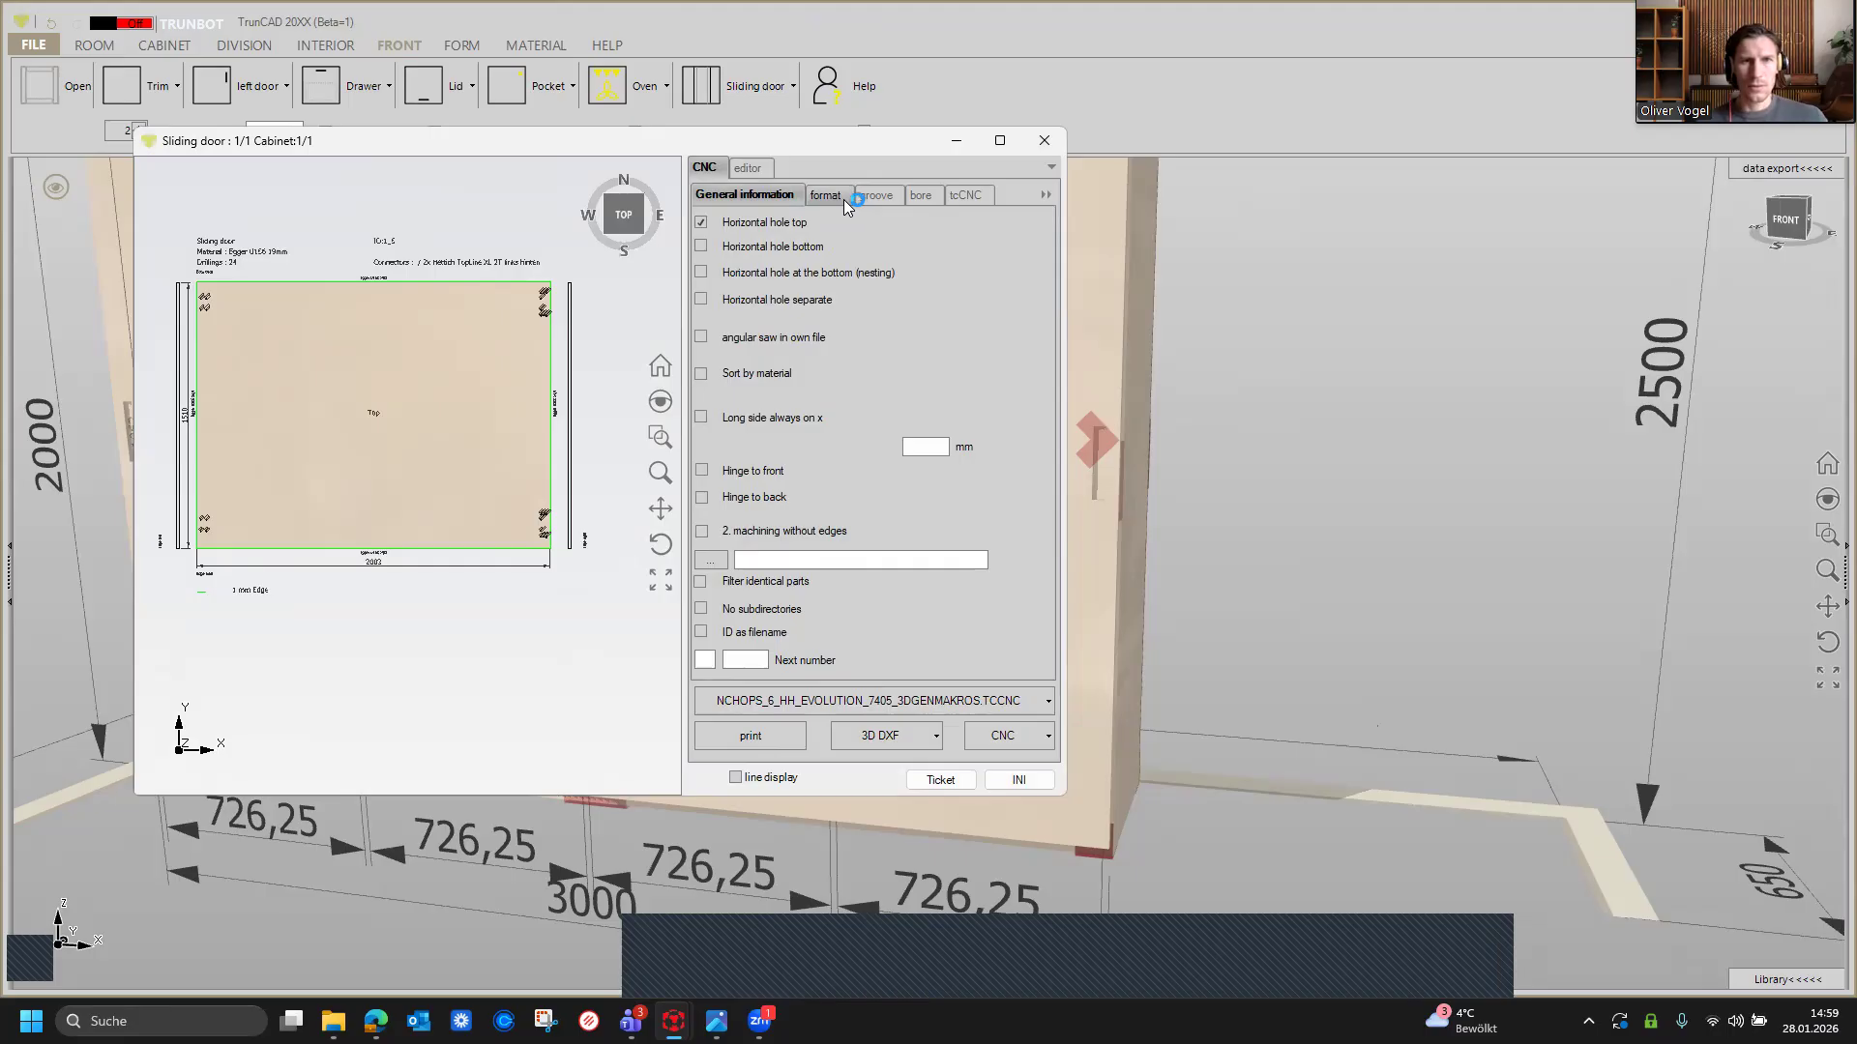
left_click(869, 200)
left_click(919, 200)
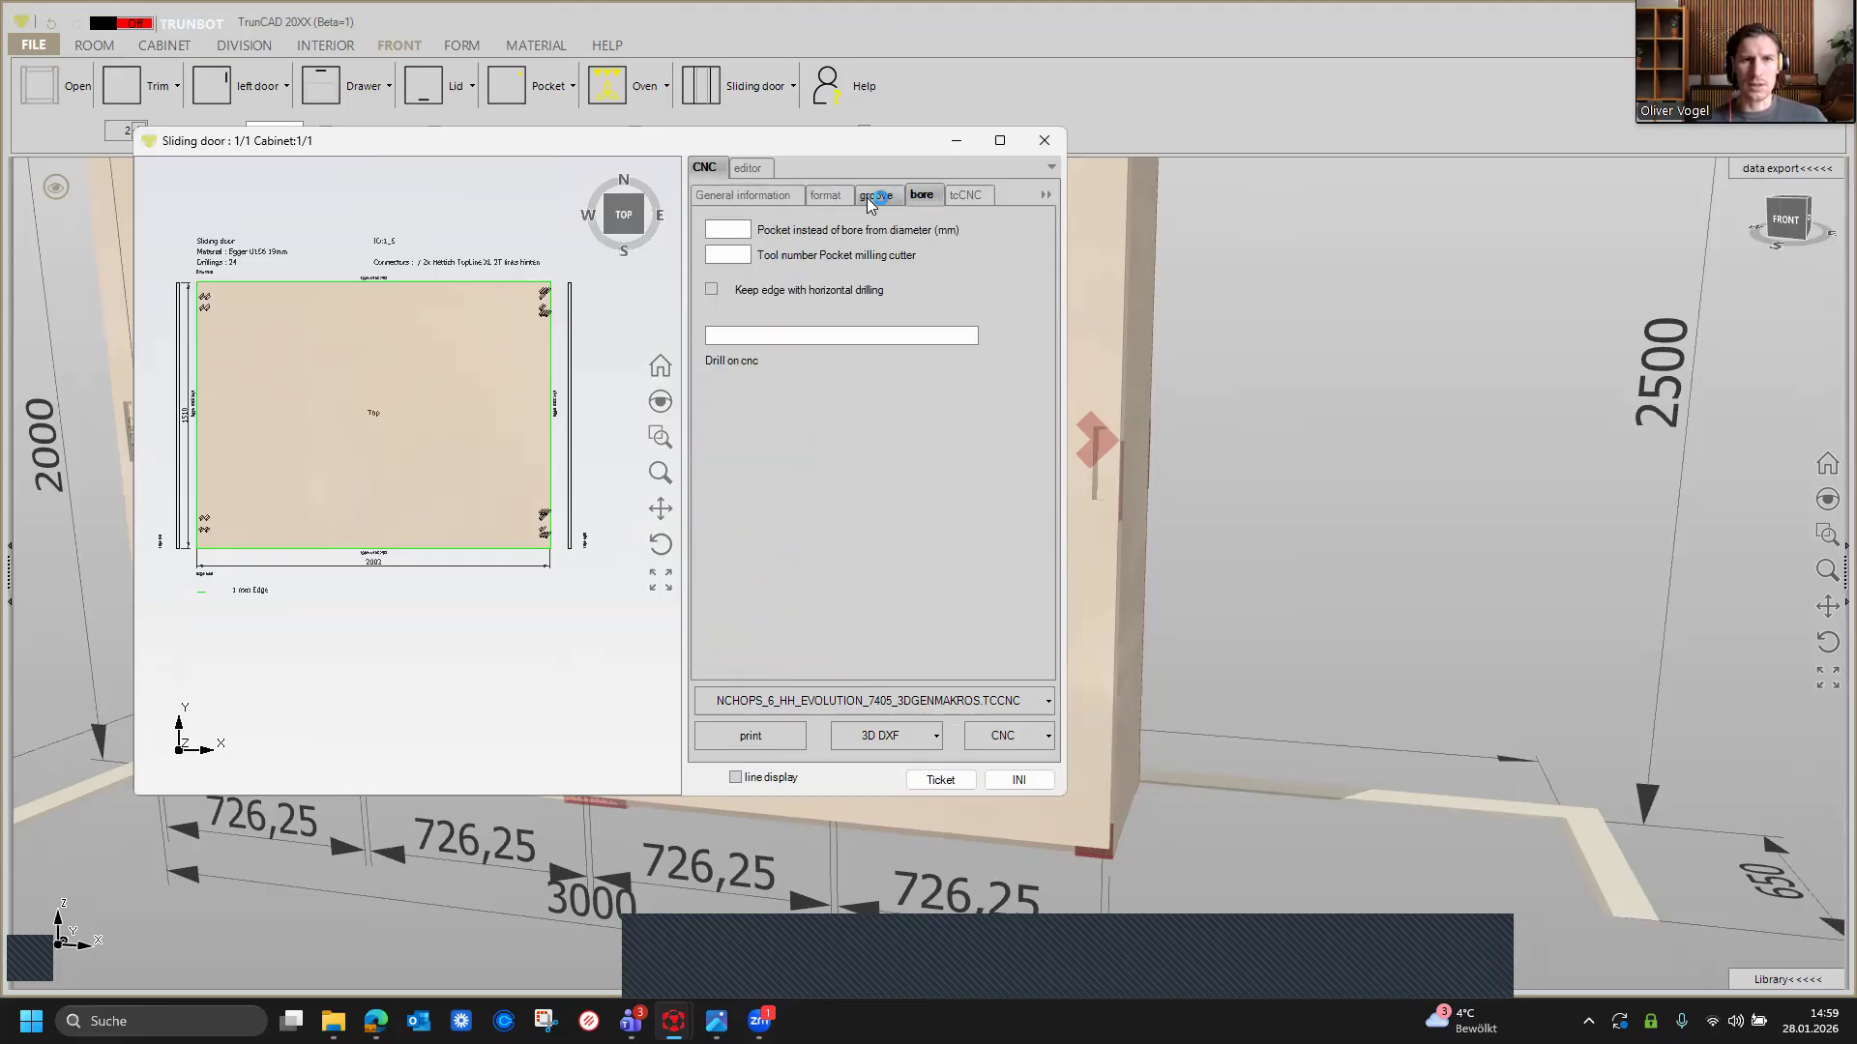
left_click(822, 197)
left_click(746, 195)
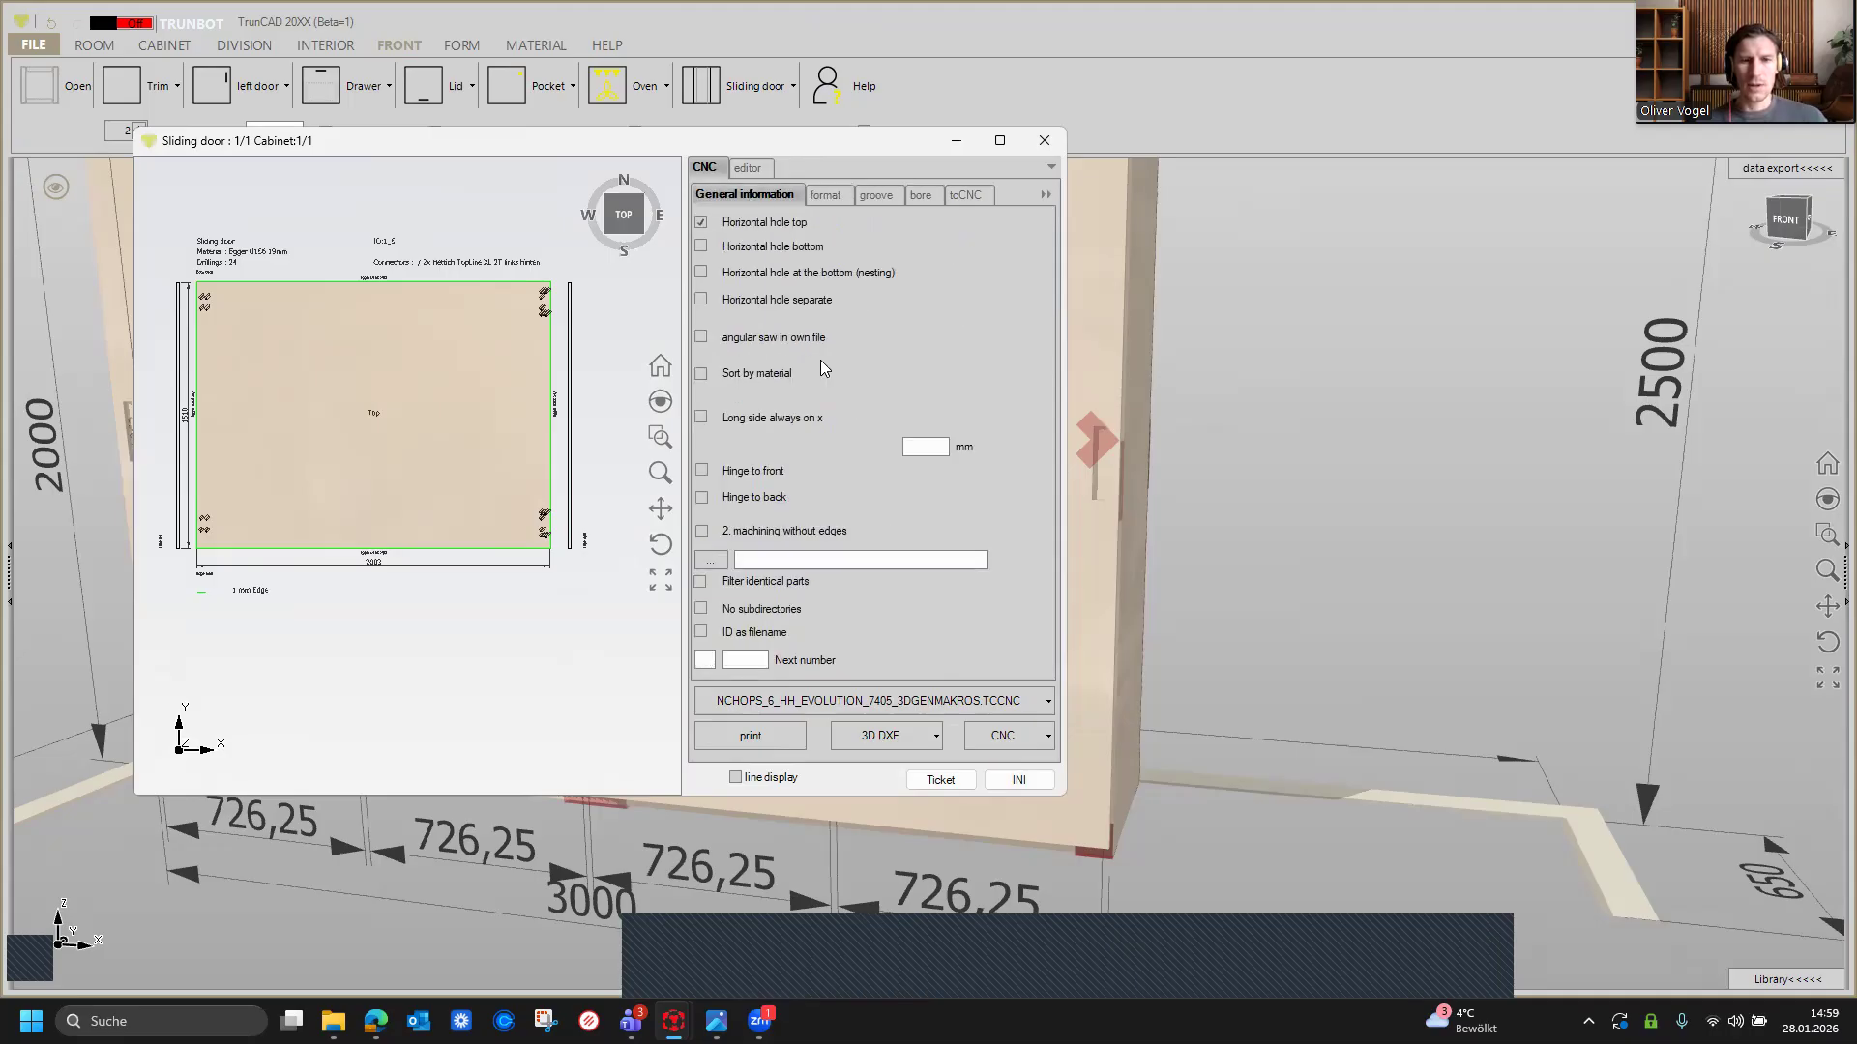
Step: Open the CNC dialog's INI file picker and browse to the TrunCAD20XX program folder in details view
left_click(1016, 782)
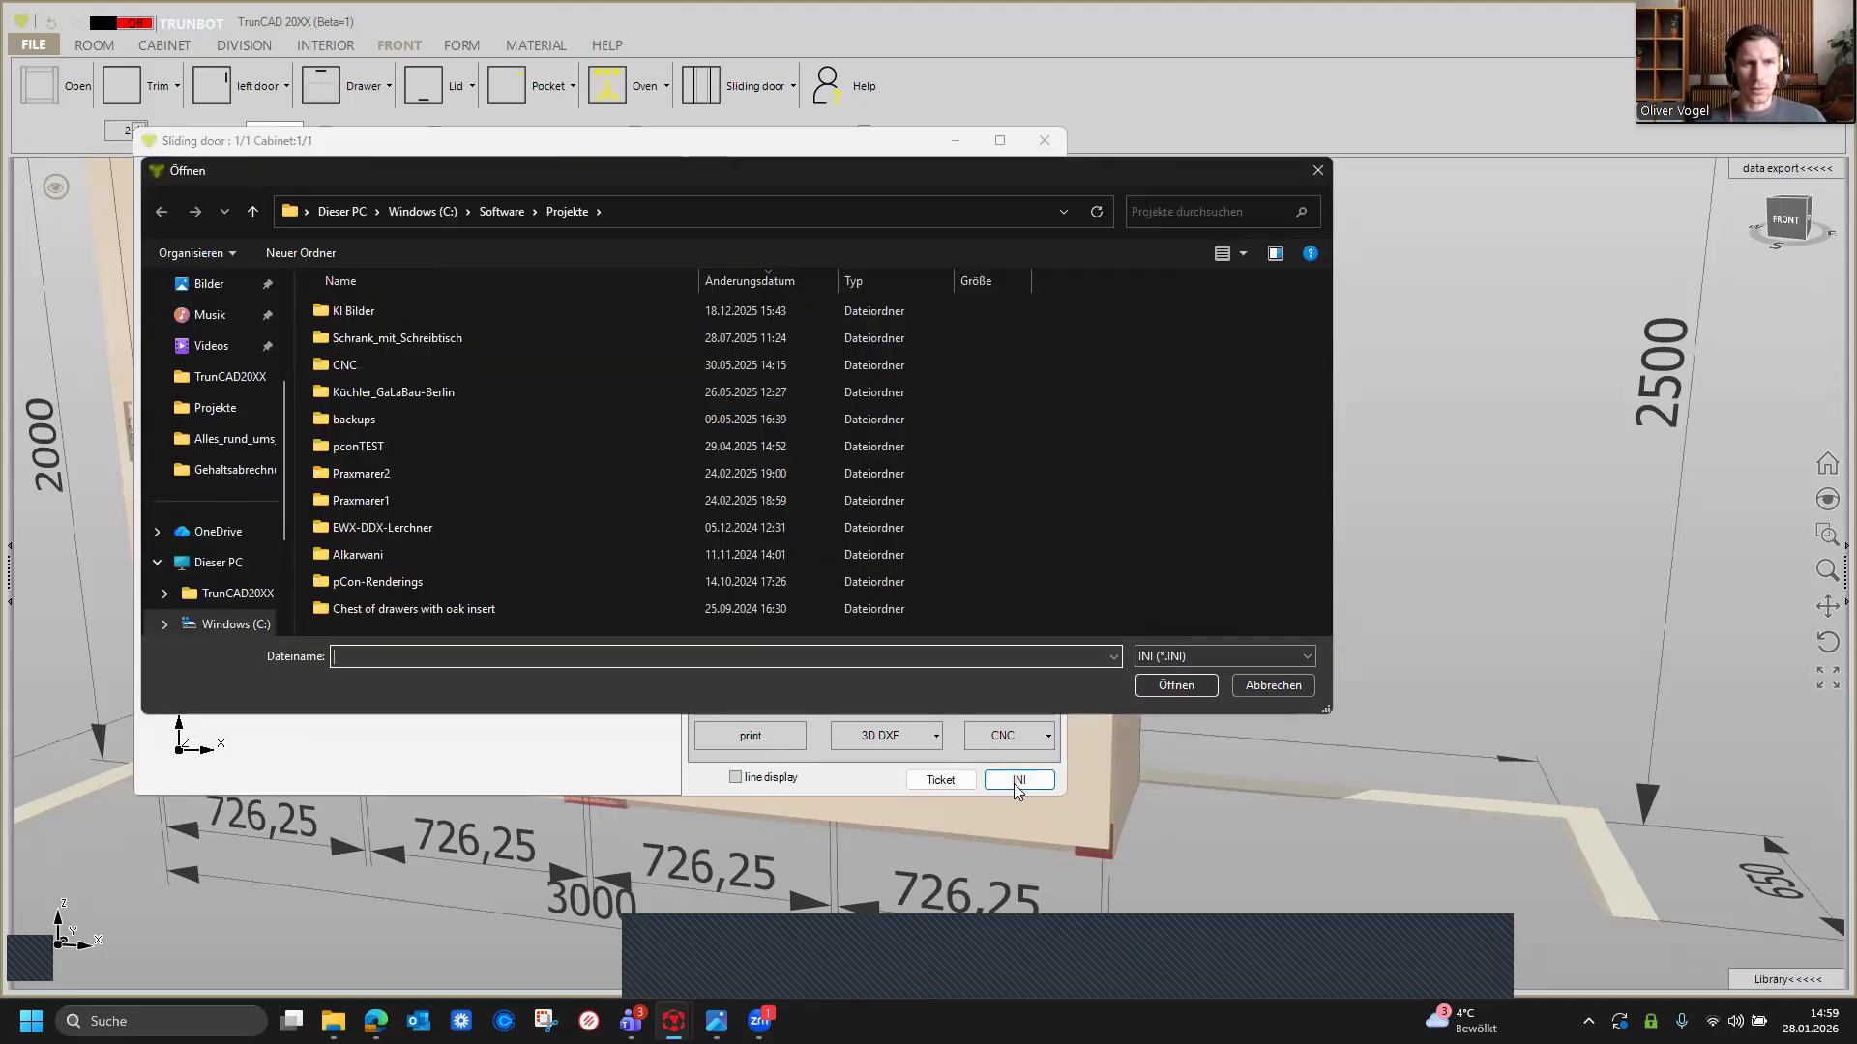
left_click(497, 212)
left_click(408, 392)
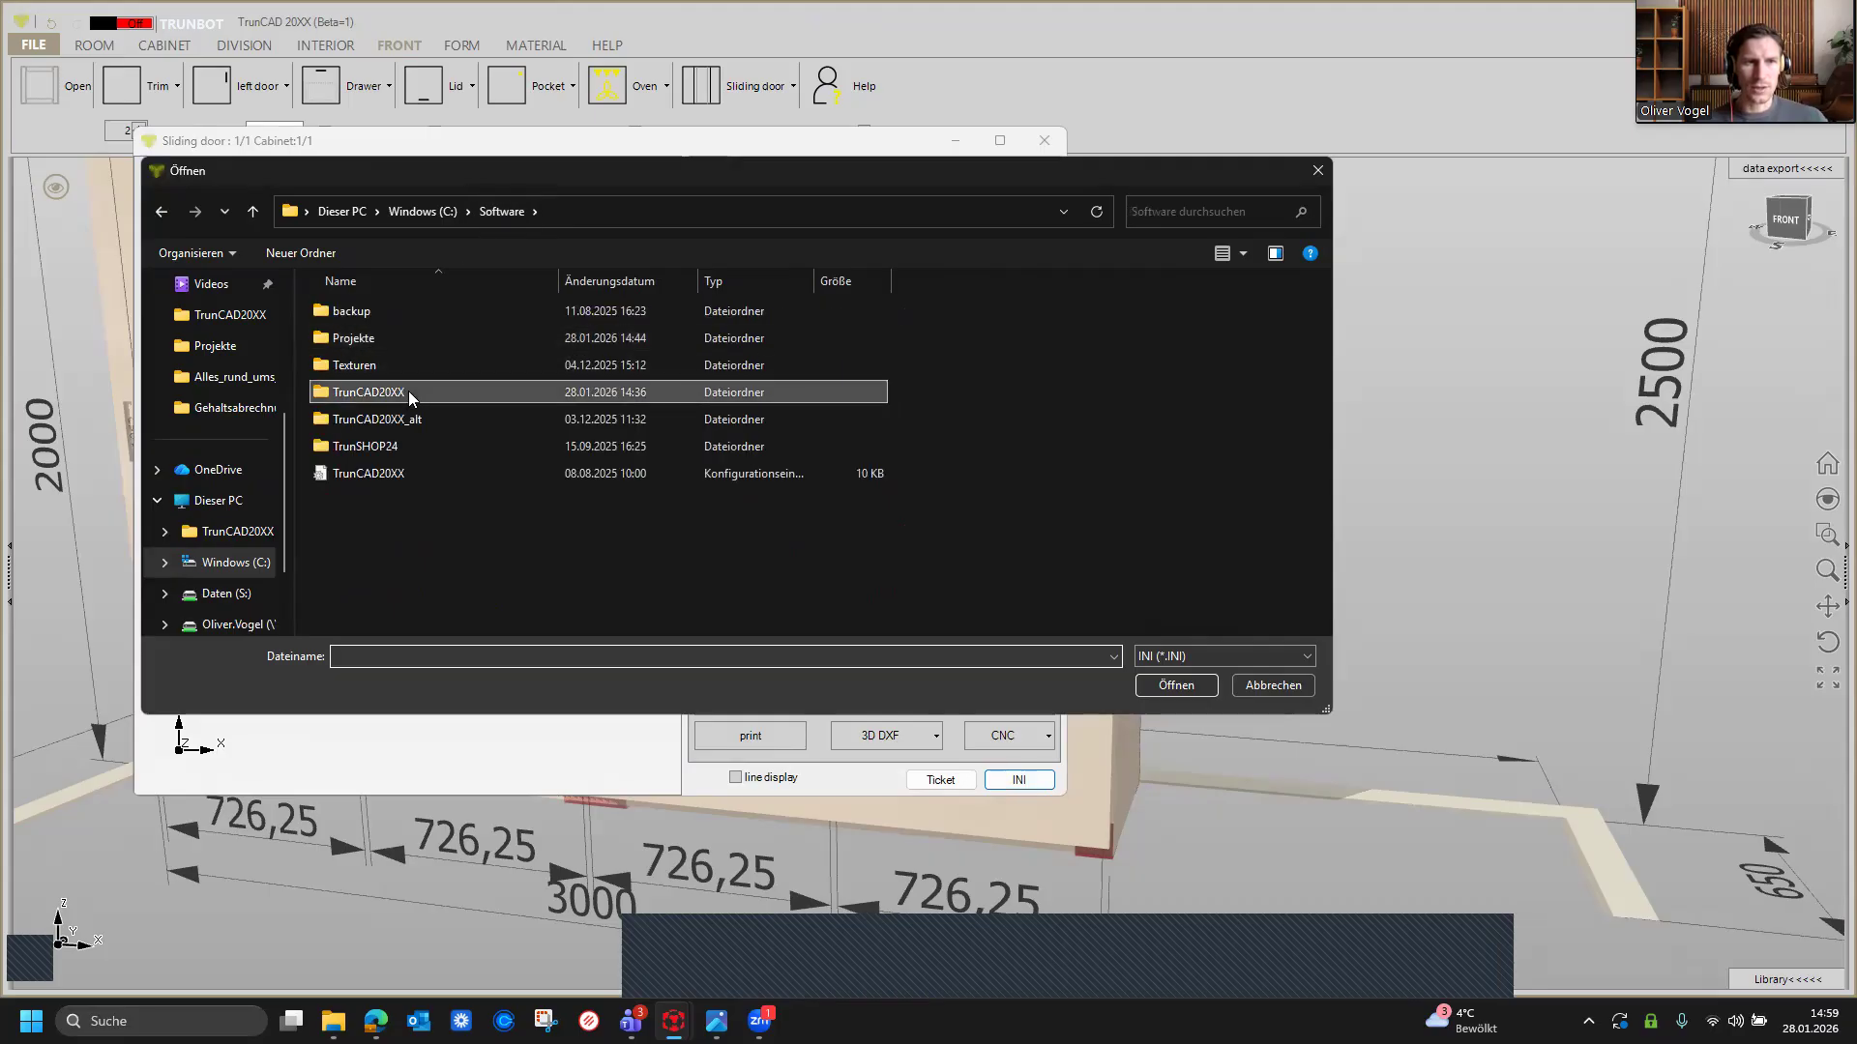
double_click(408, 390)
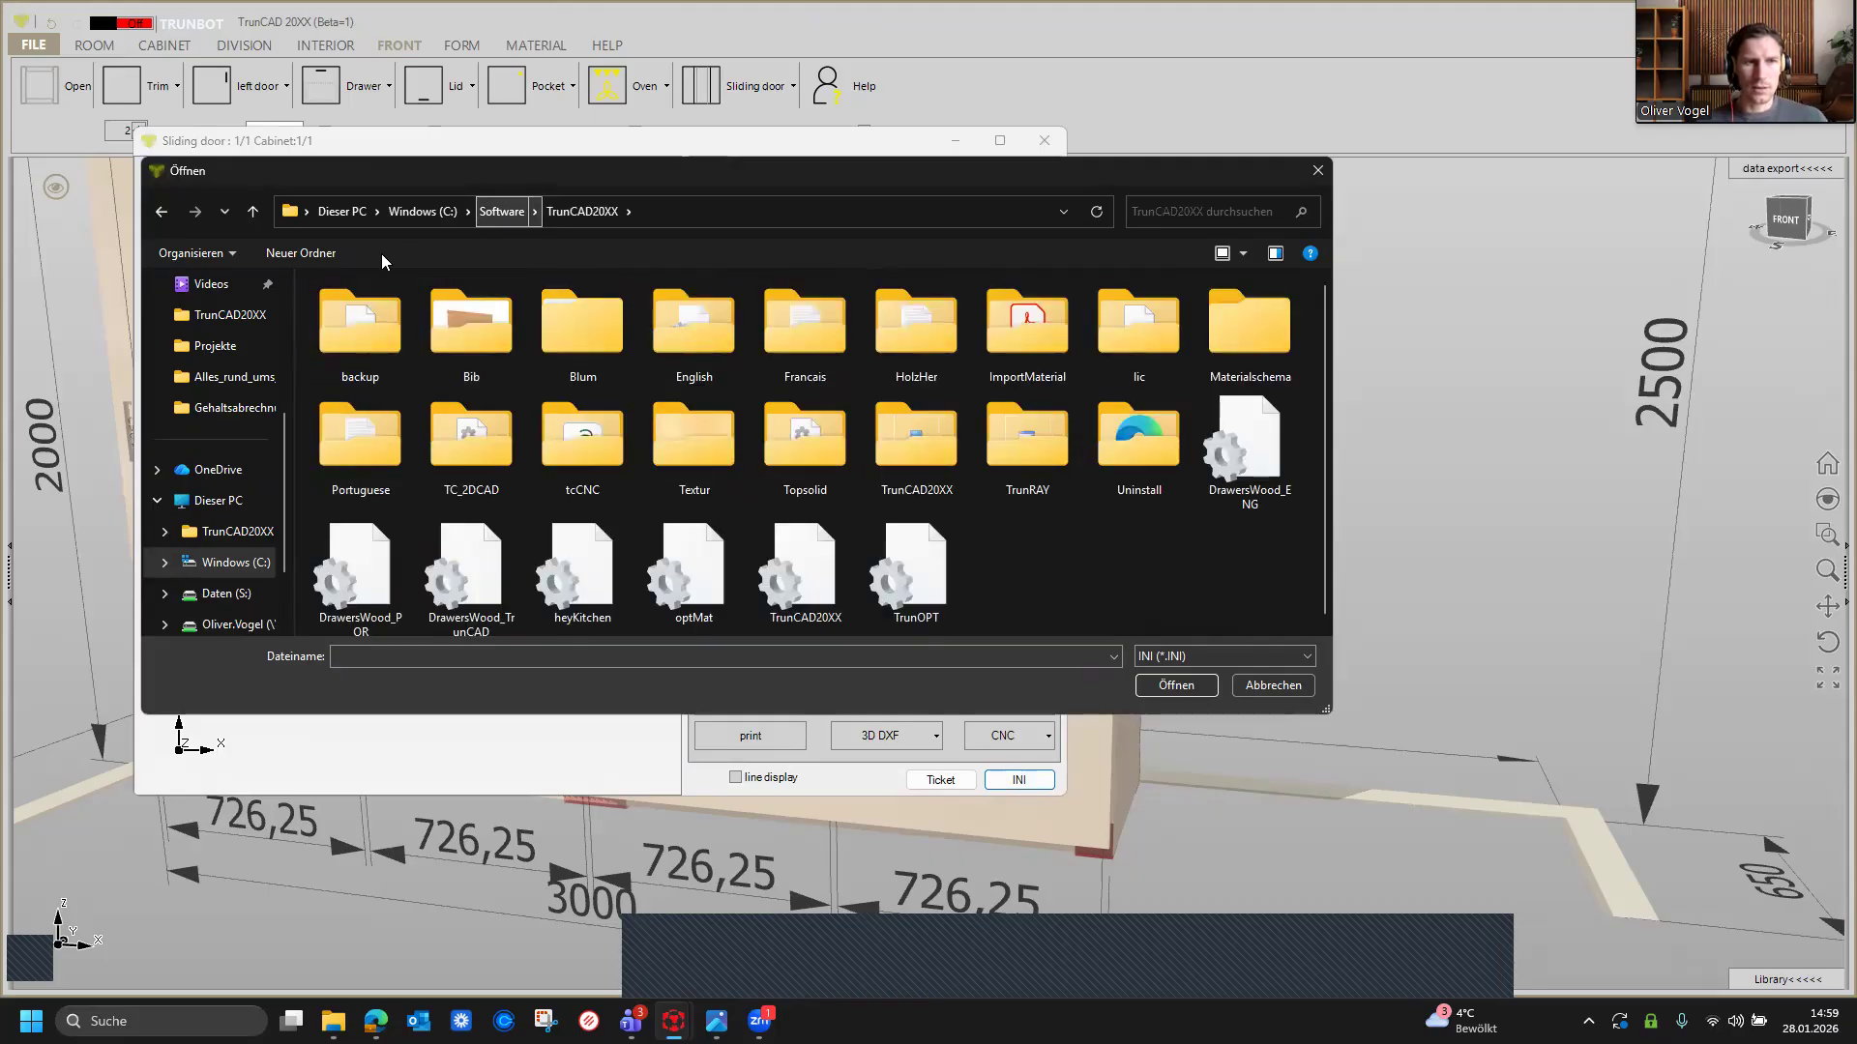
left_click(1245, 254)
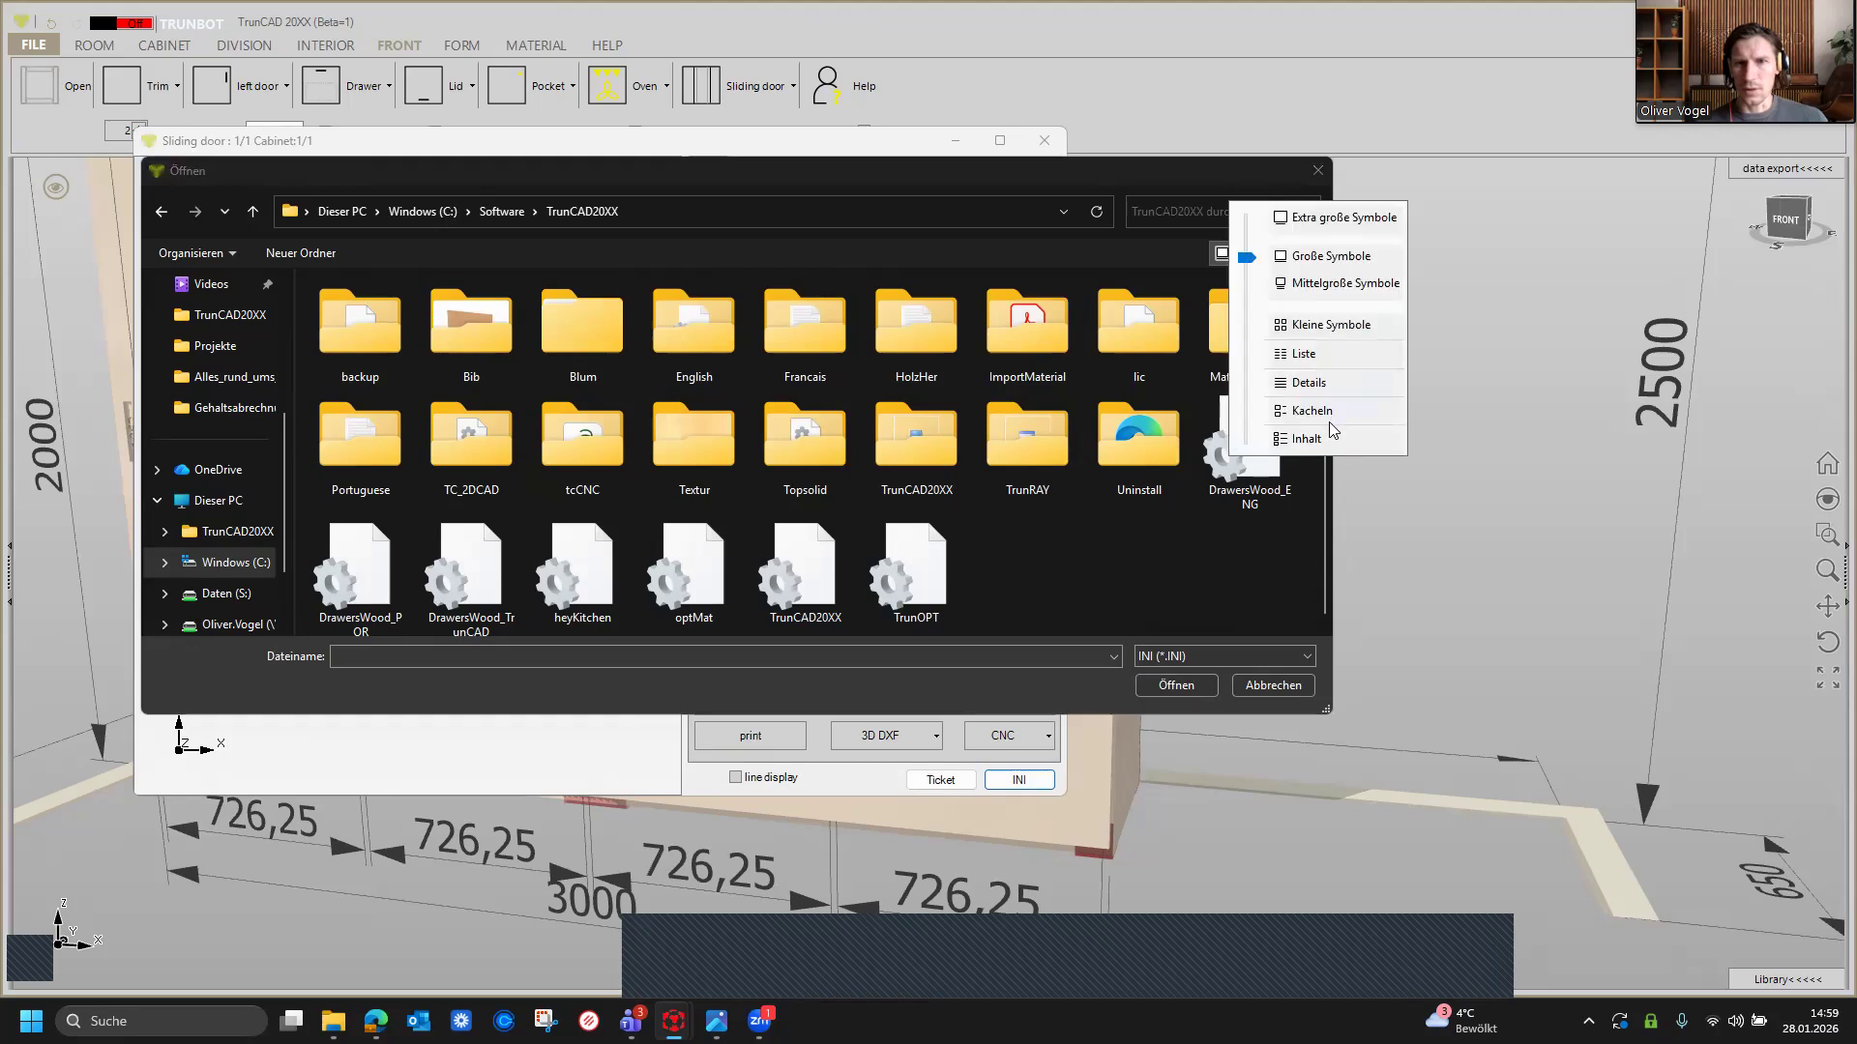
left_click(1314, 384)
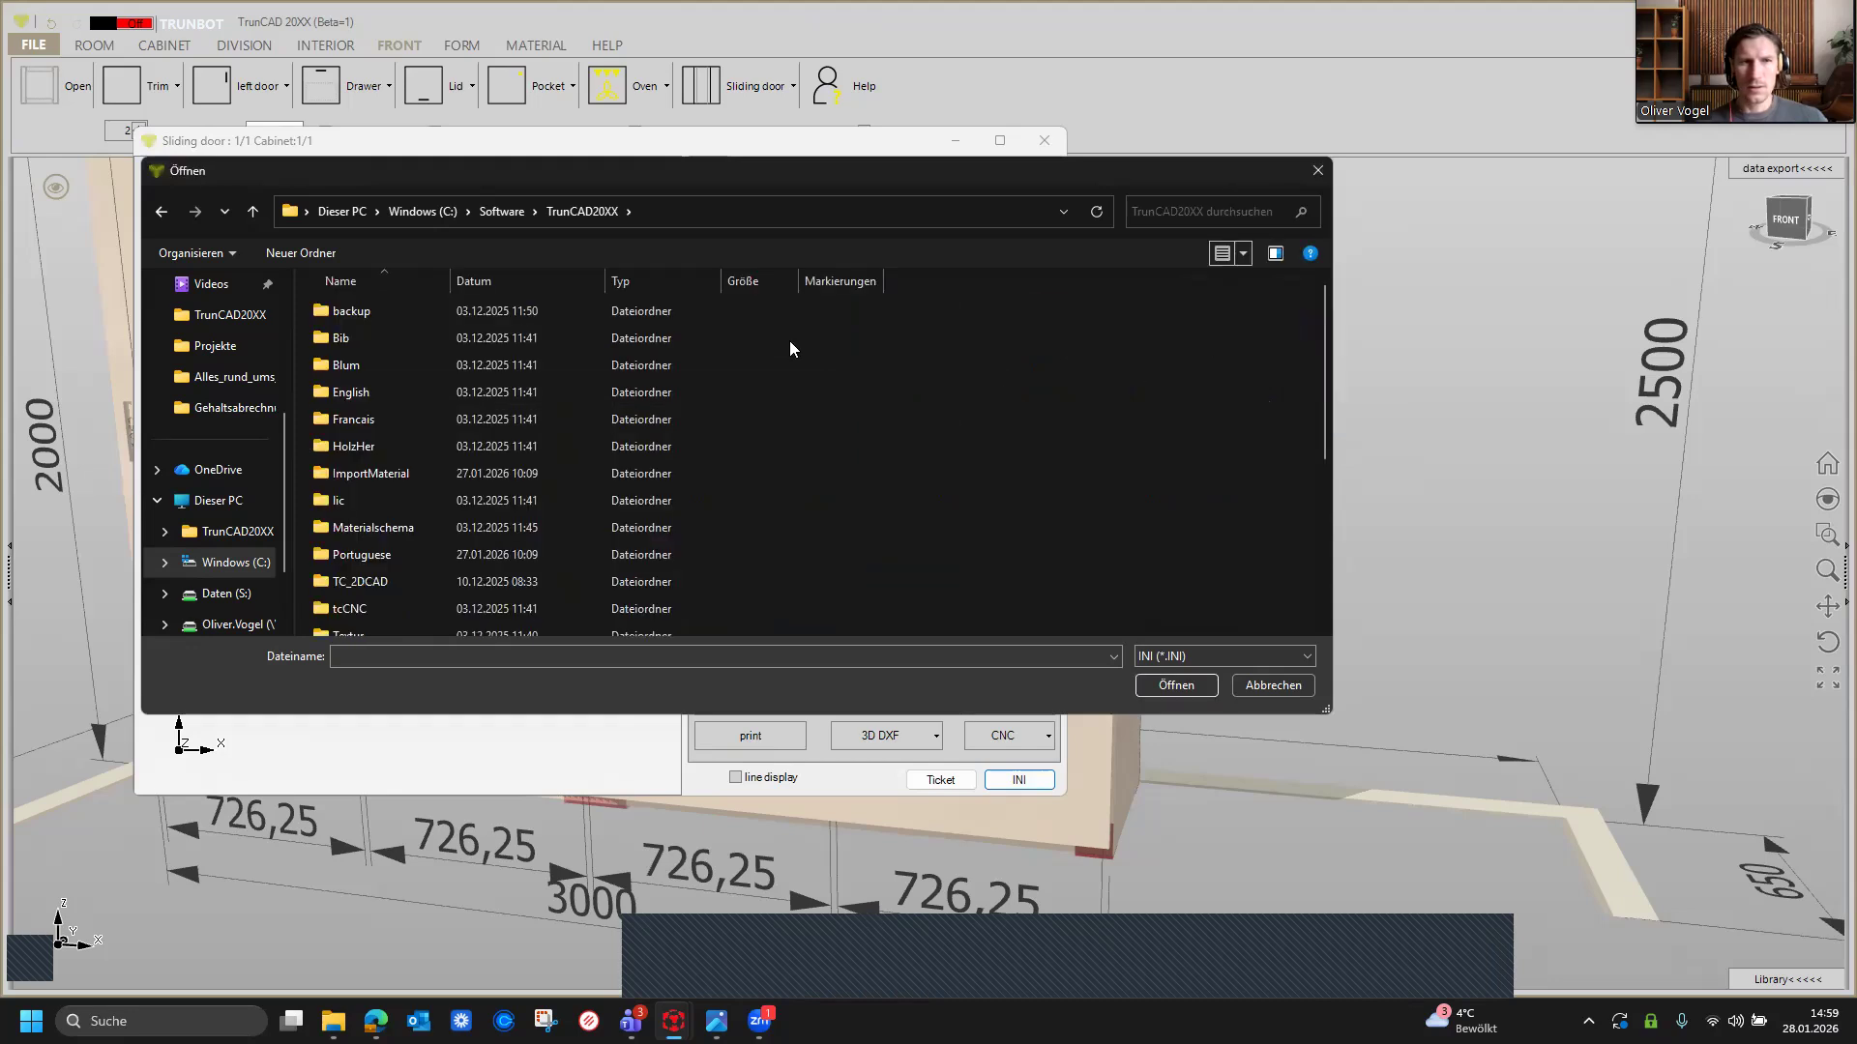
scroll(768, 366, "down", 1)
scroll(764, 382, "down", 3)
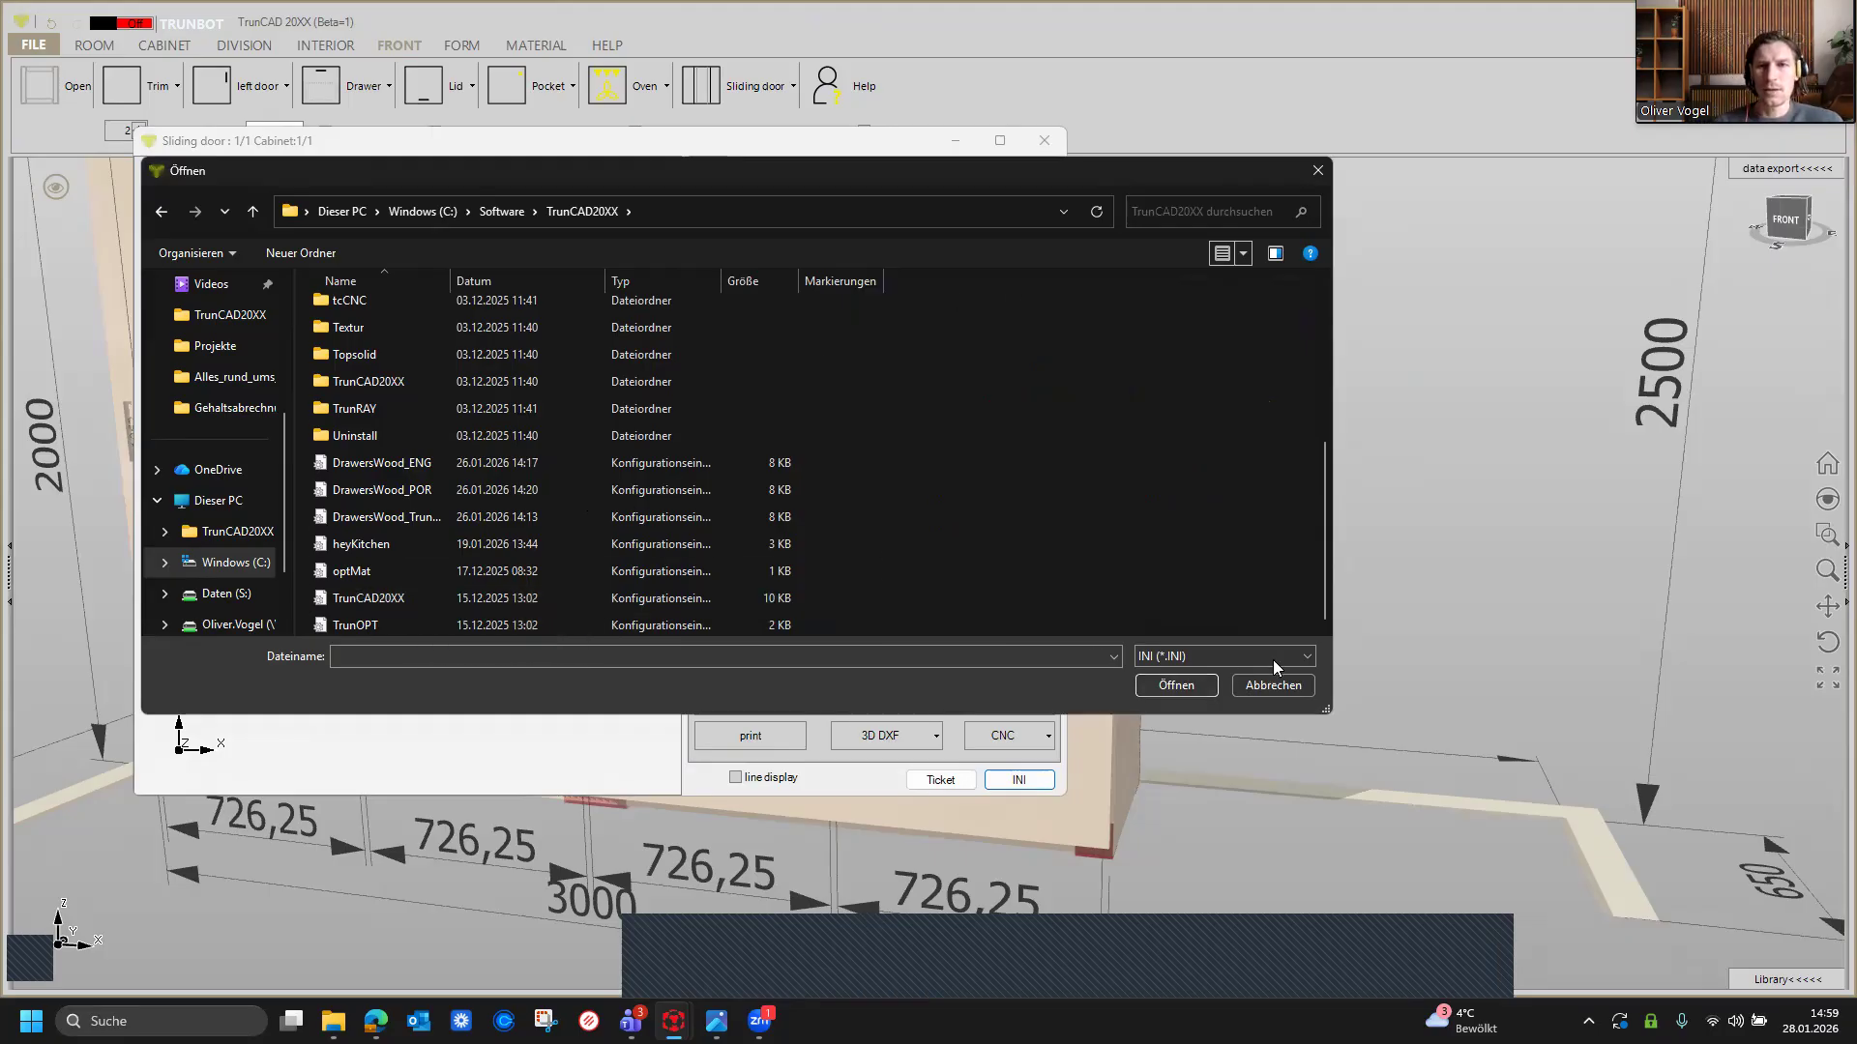
Step: Review the INI configuration files listed in the TrunCAD20XX folder and cancel the file picker
left_click_drag(1300, 187, 1707, 288)
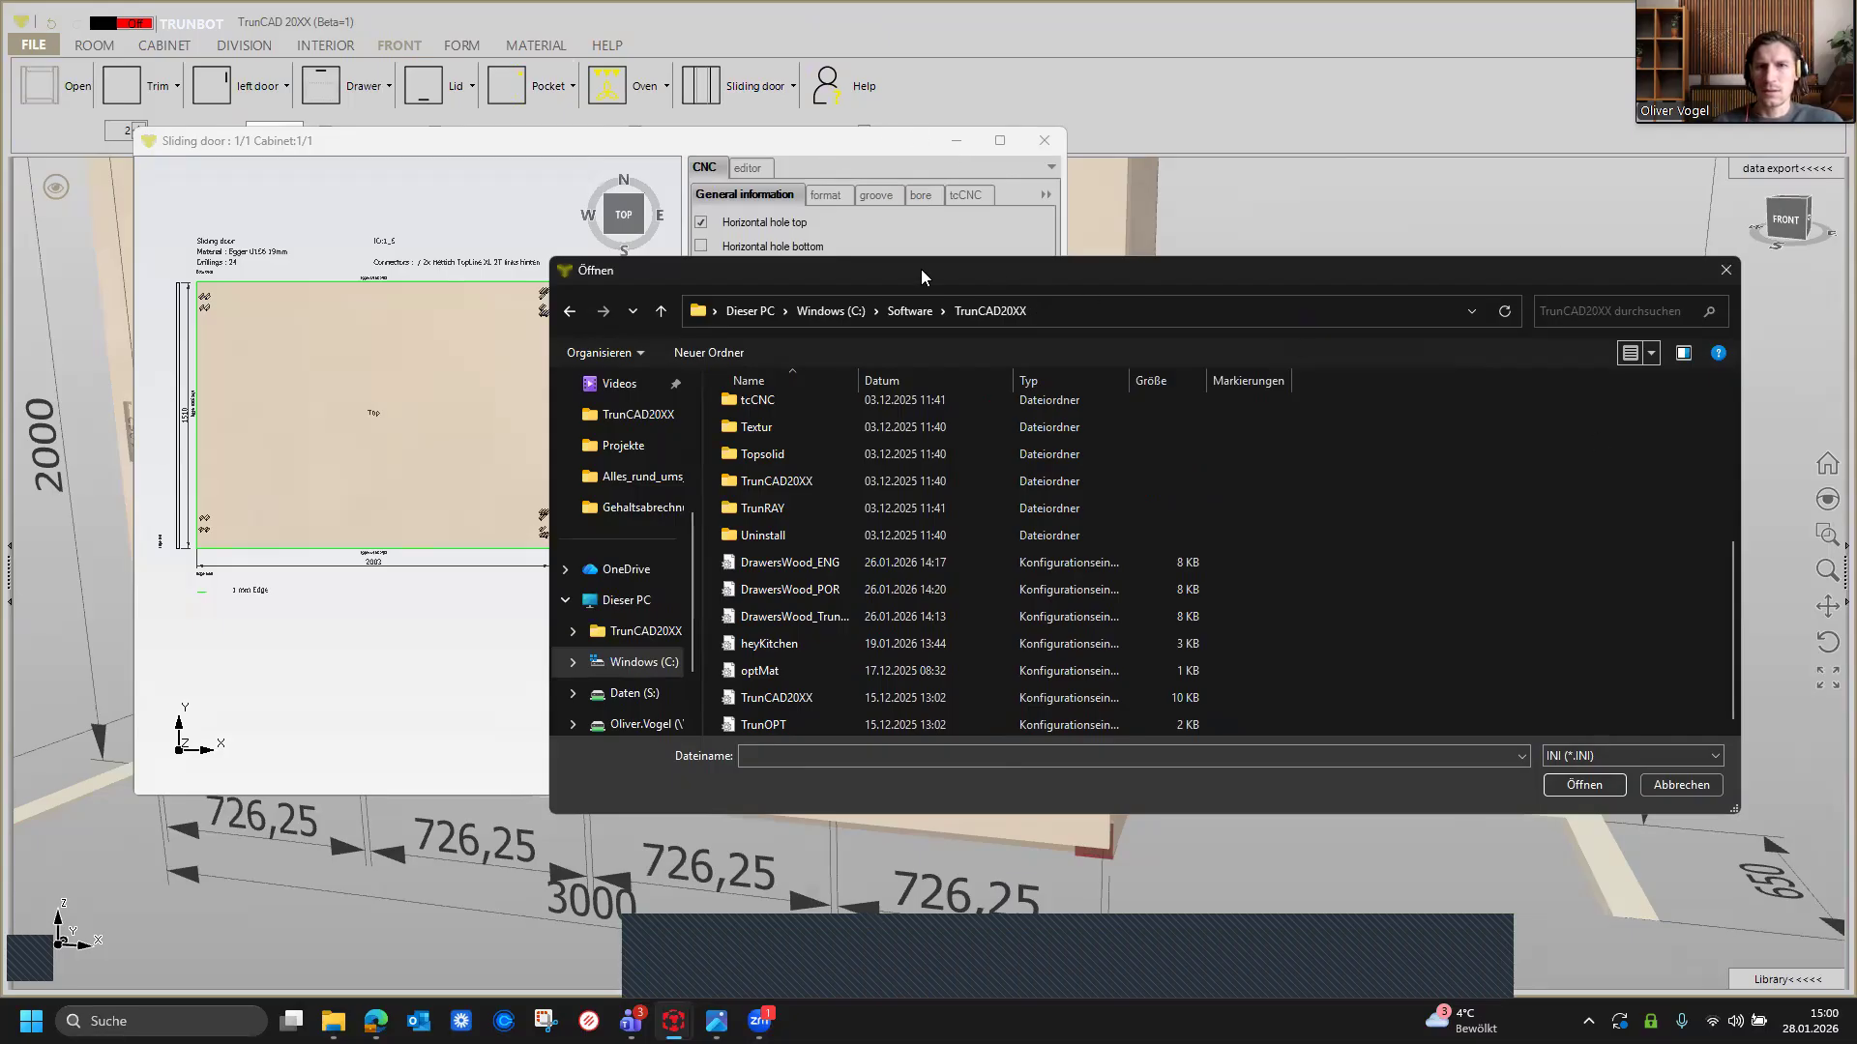
left_click_drag(920, 269, 1615, 281)
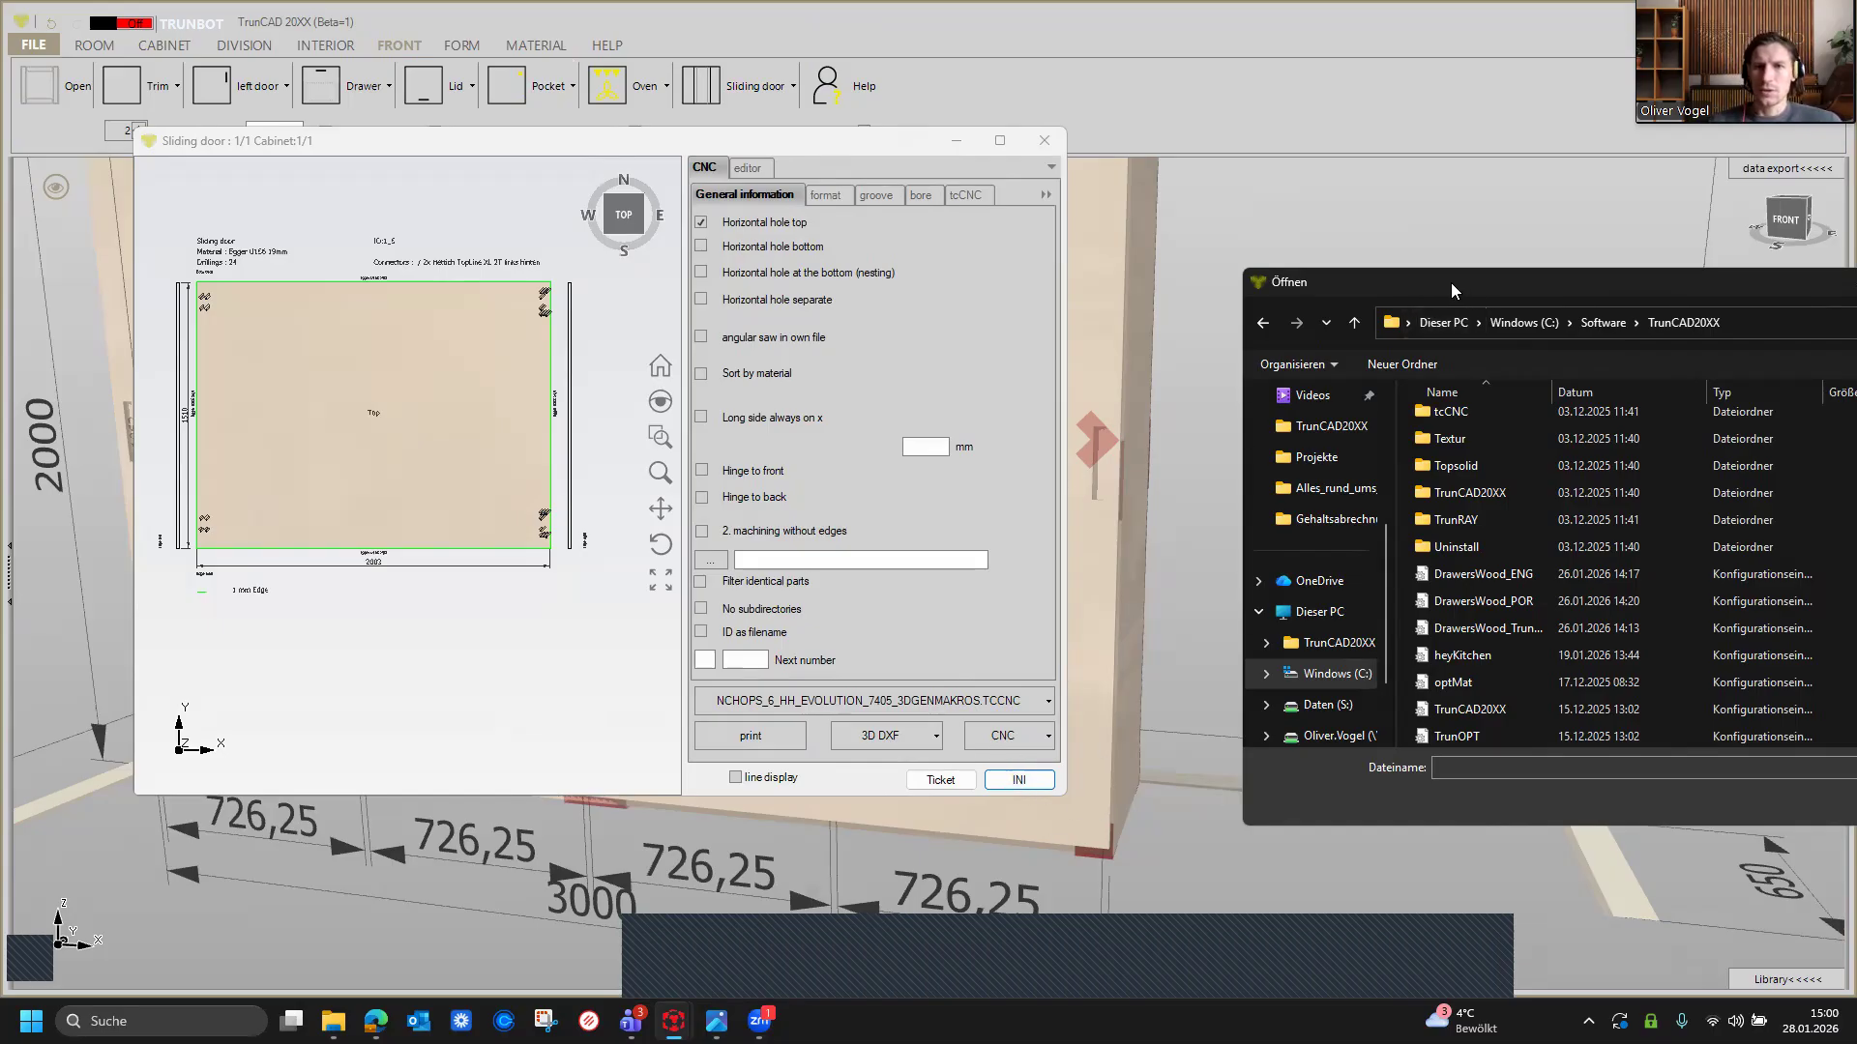
left_click_drag(1450, 292, 831, 228)
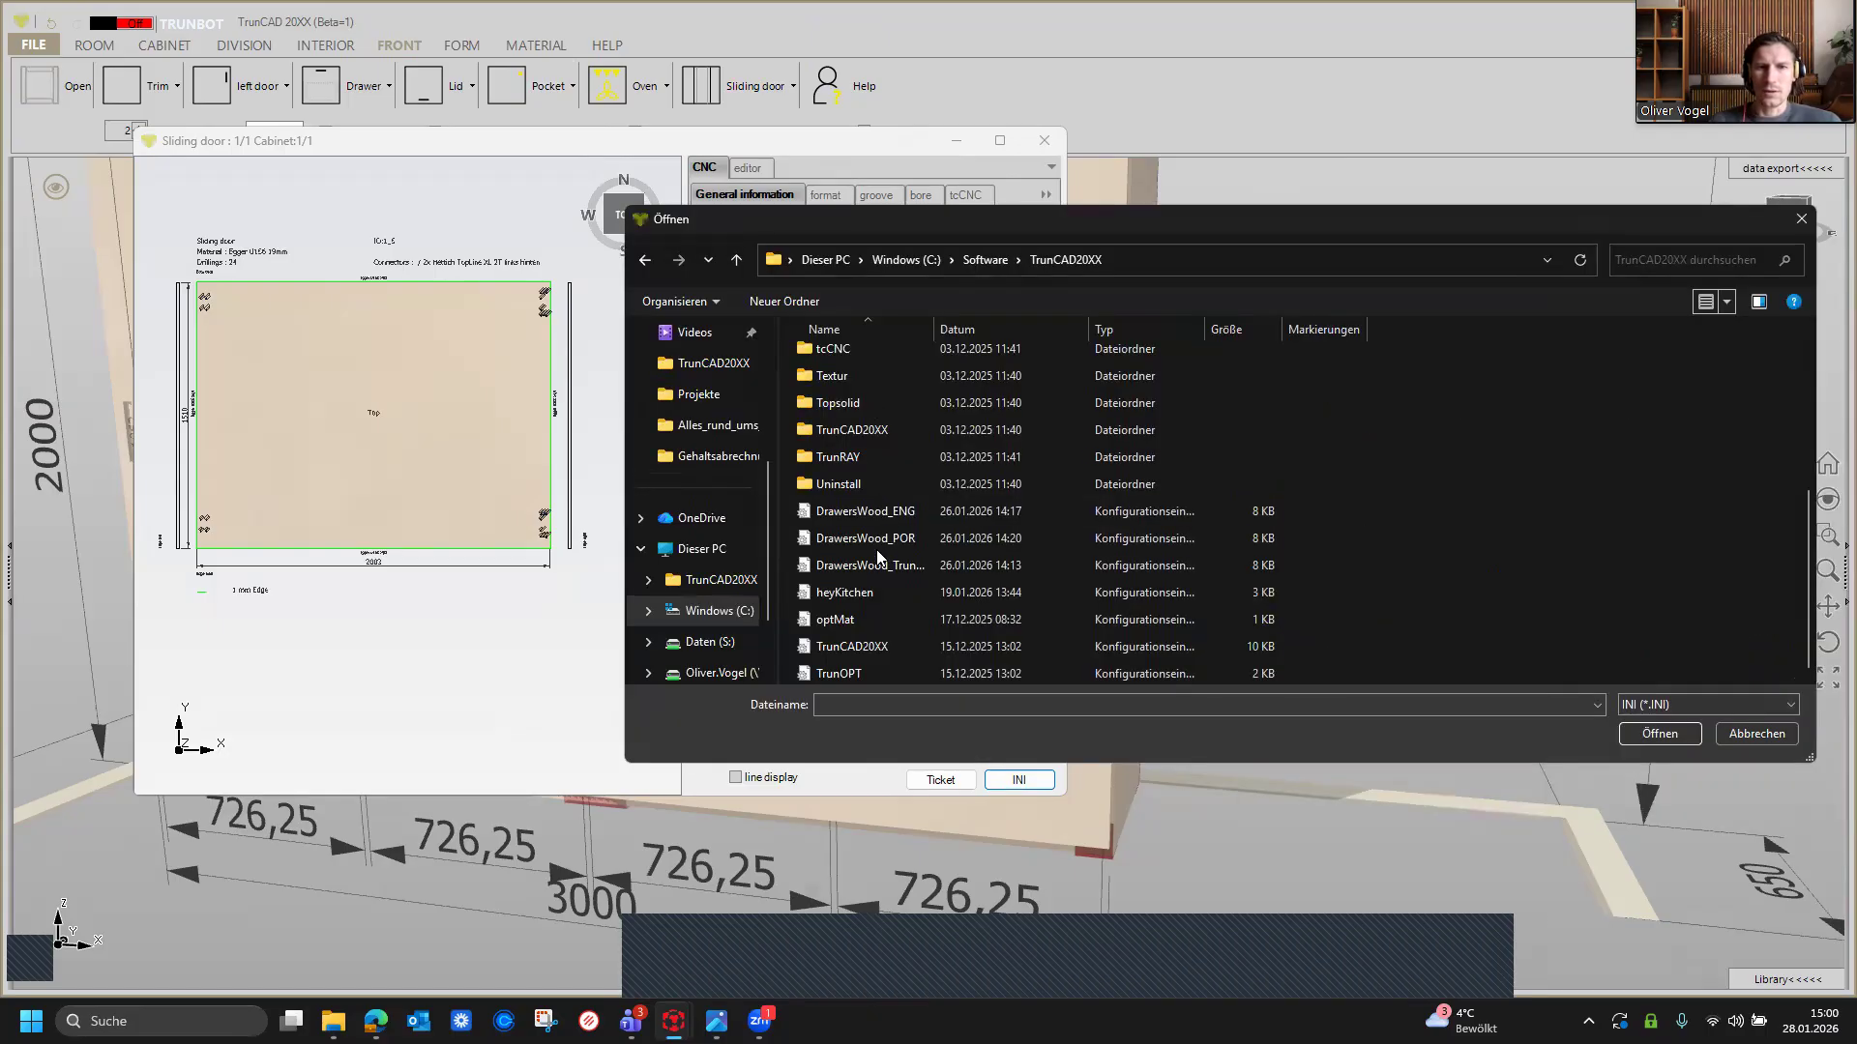
scroll(876, 557, "up", 3)
scroll(876, 557, "down", 3)
left_click_drag(912, 228, 789, 228)
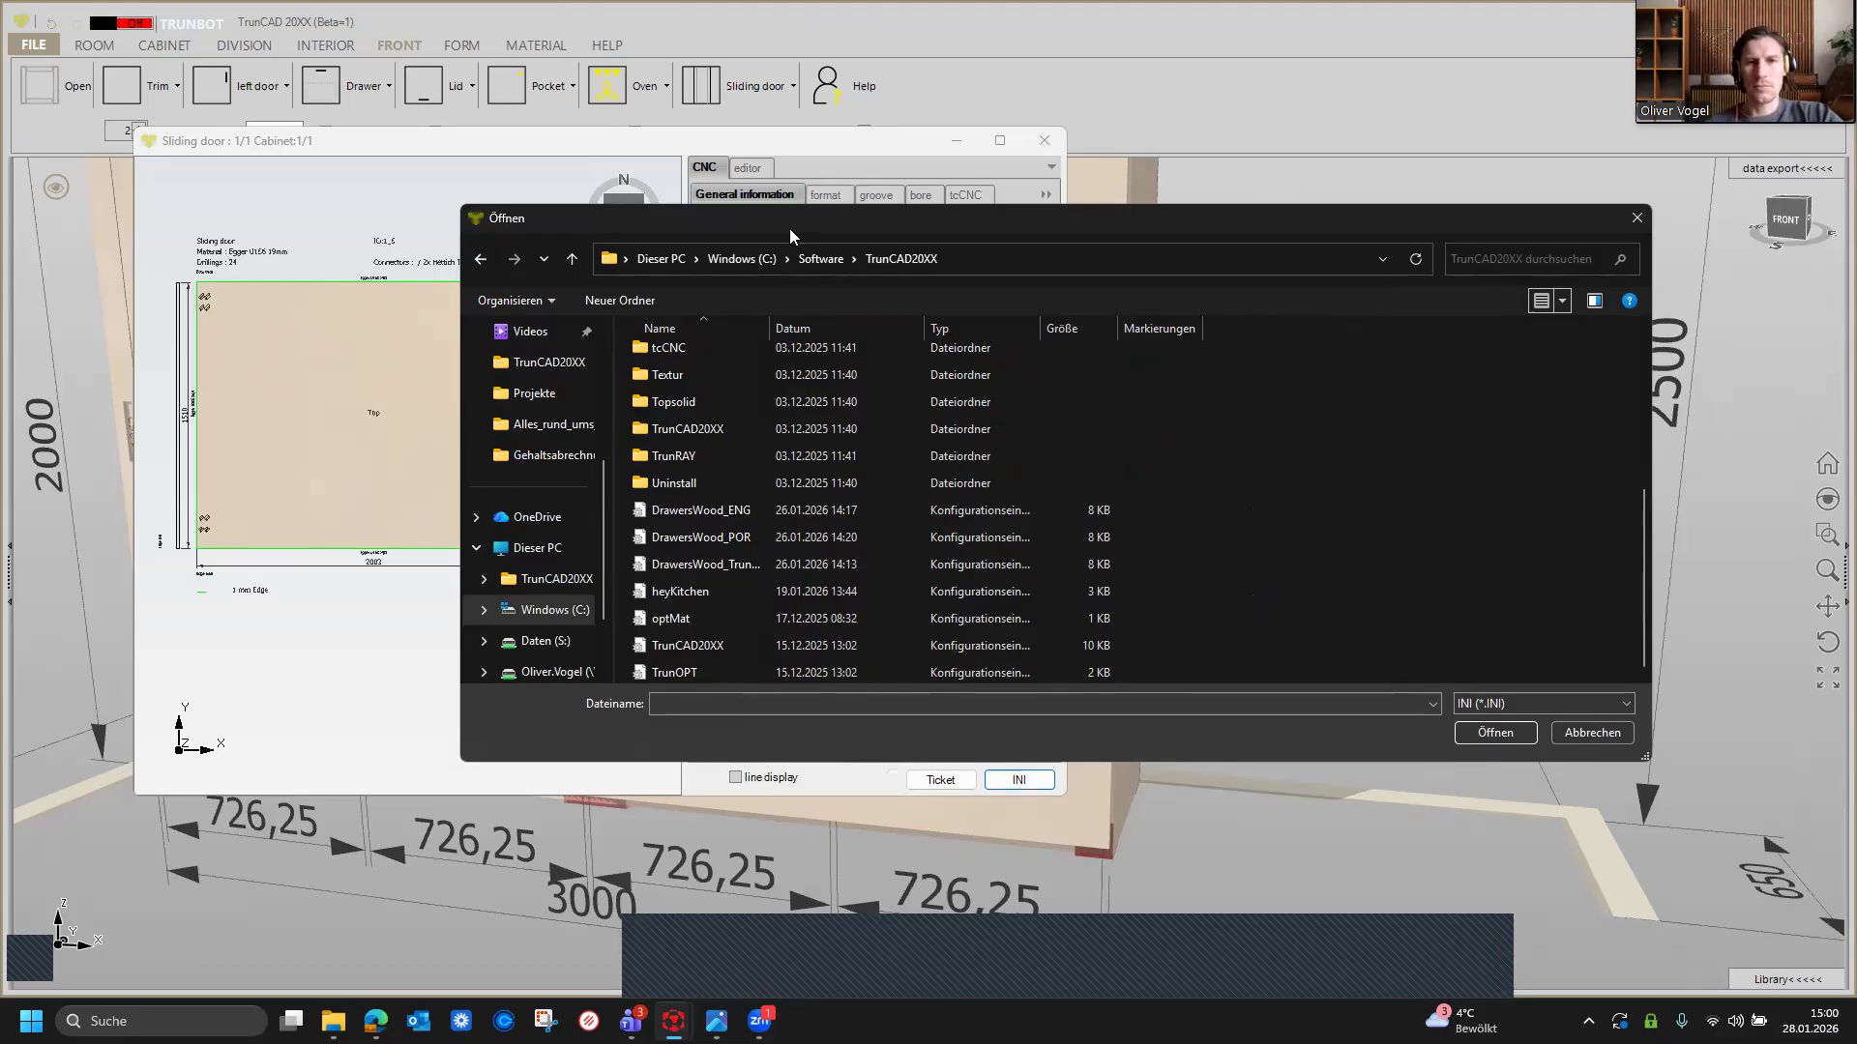
left_click(1587, 732)
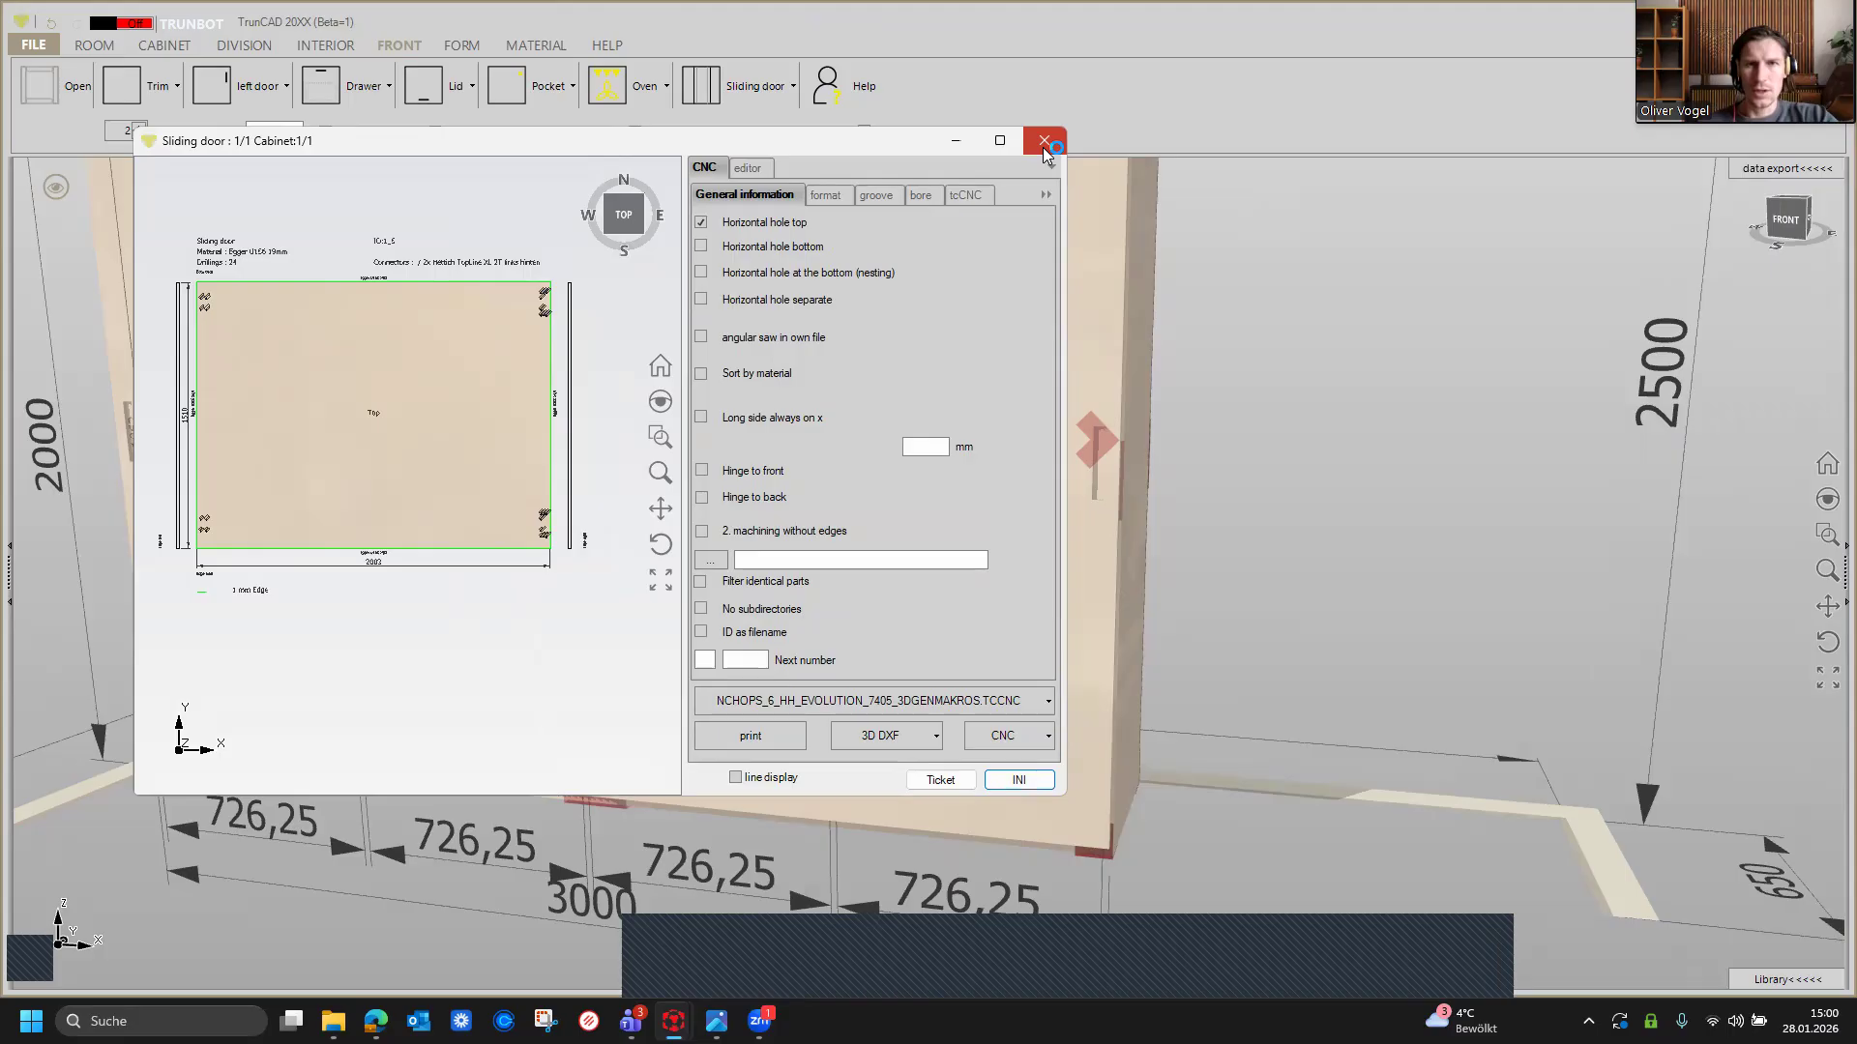
Step: Close the sliding door's CNC preview dialog
left_click(1045, 142)
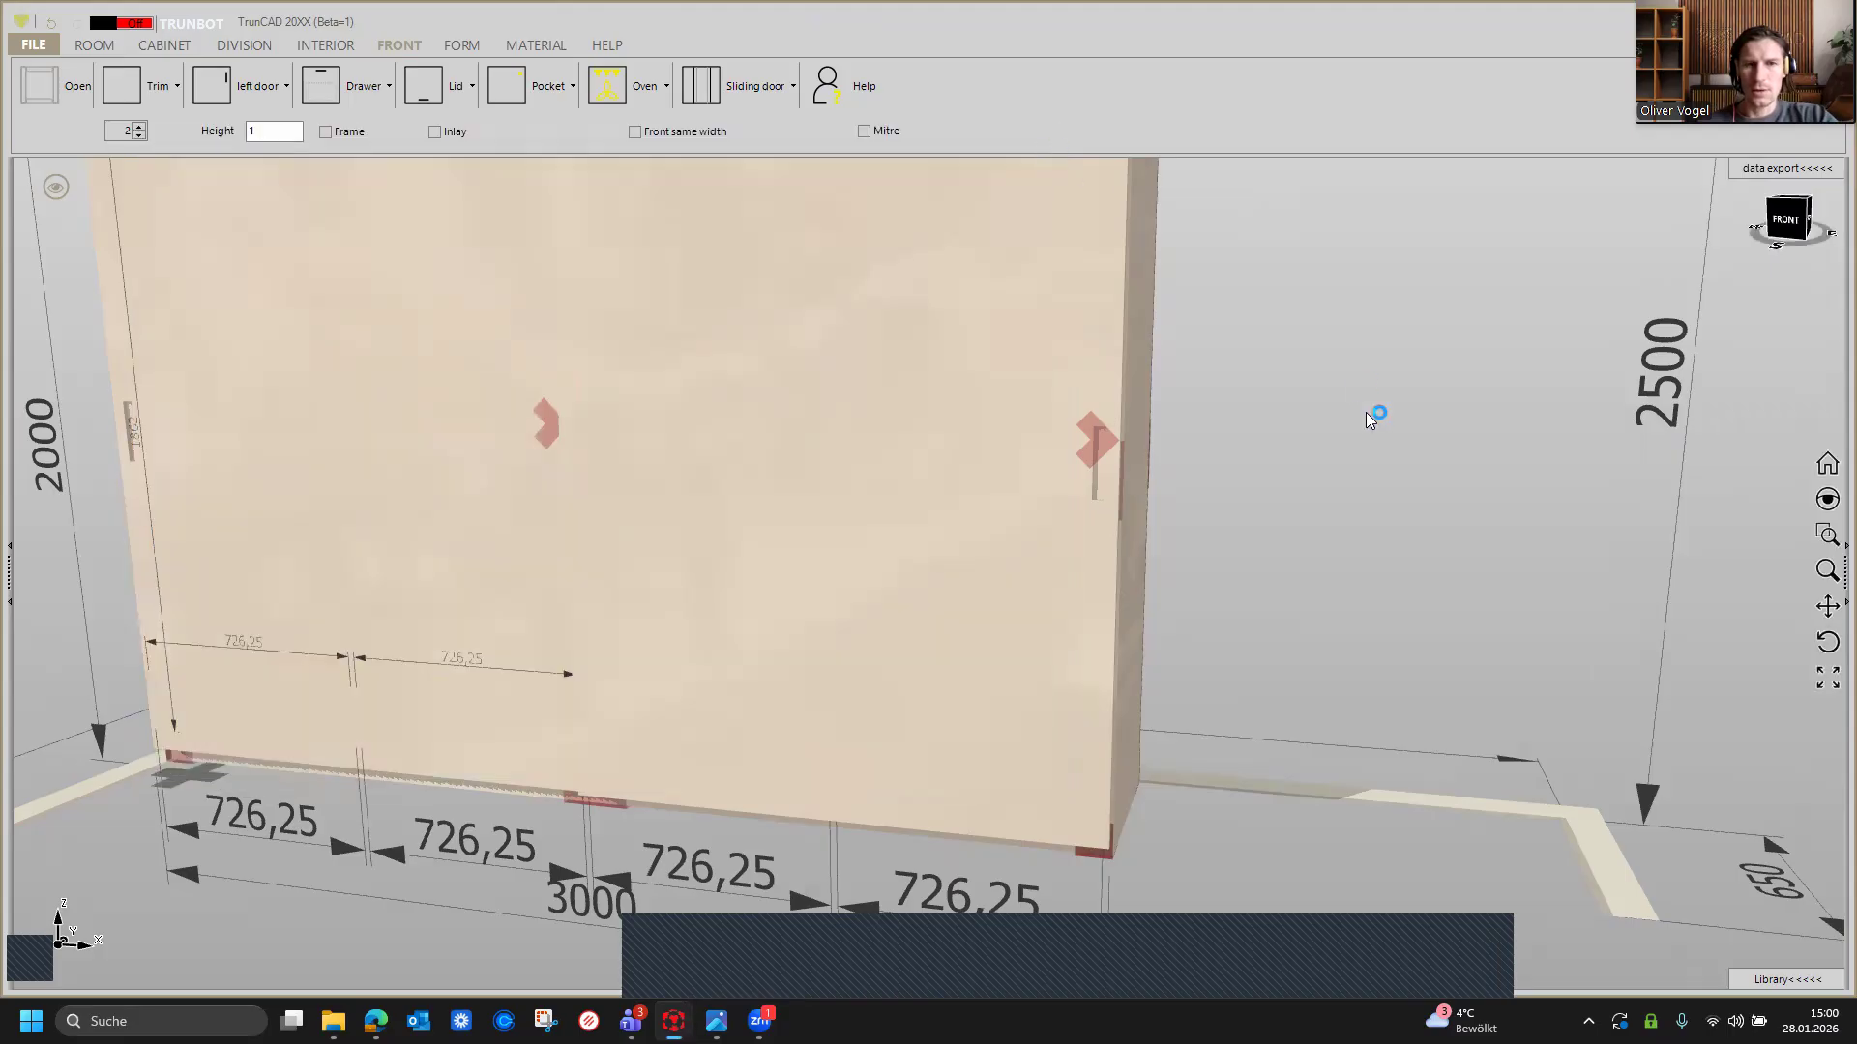
scroll(1023, 437, "down", 5)
mouse_move(1023, 438)
middle_mouse_down()
mouse_move(1019, 480)
mouse_move(1028, 415)
mouse_move(991, 440)
mouse_move(1020, 432)
middle_mouse_up()
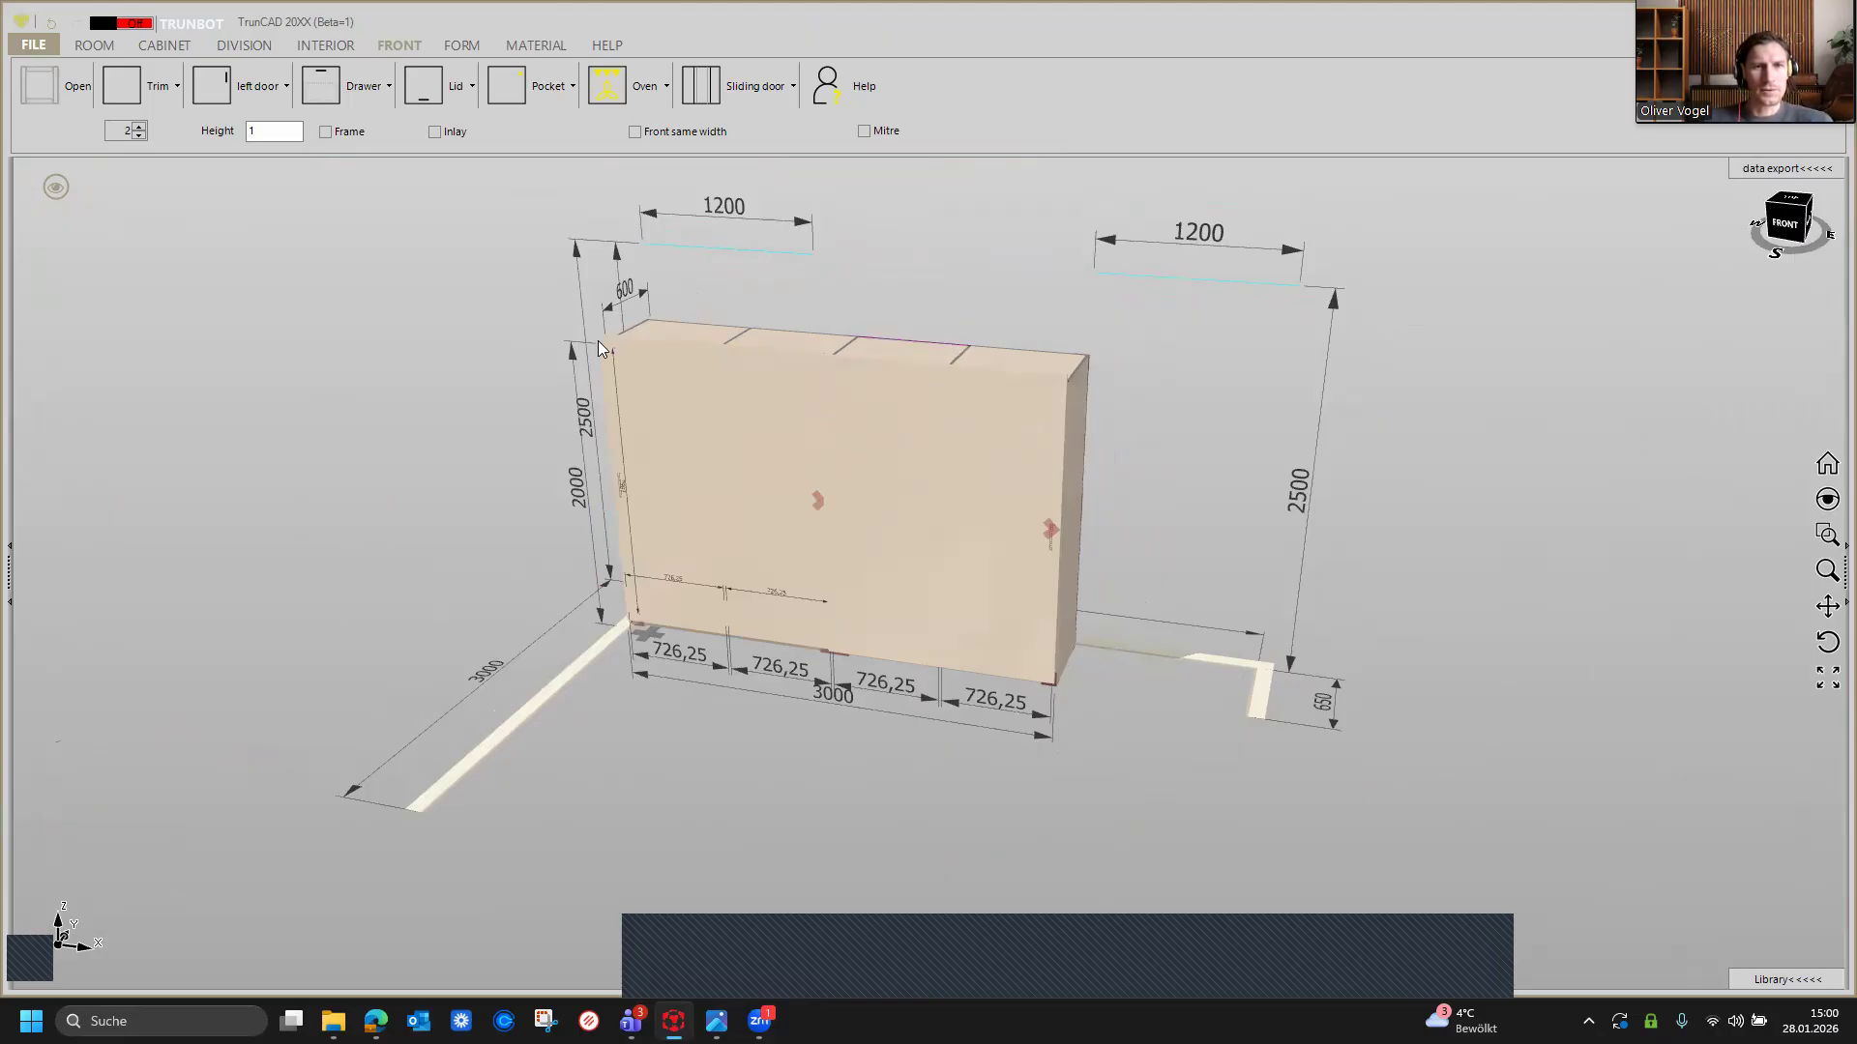
Step: Load the recent project 'Projekt_das TEAM TRUNCAD wünscht euch fröhliche Weihnachten' without saving the current one
left_click(34, 45)
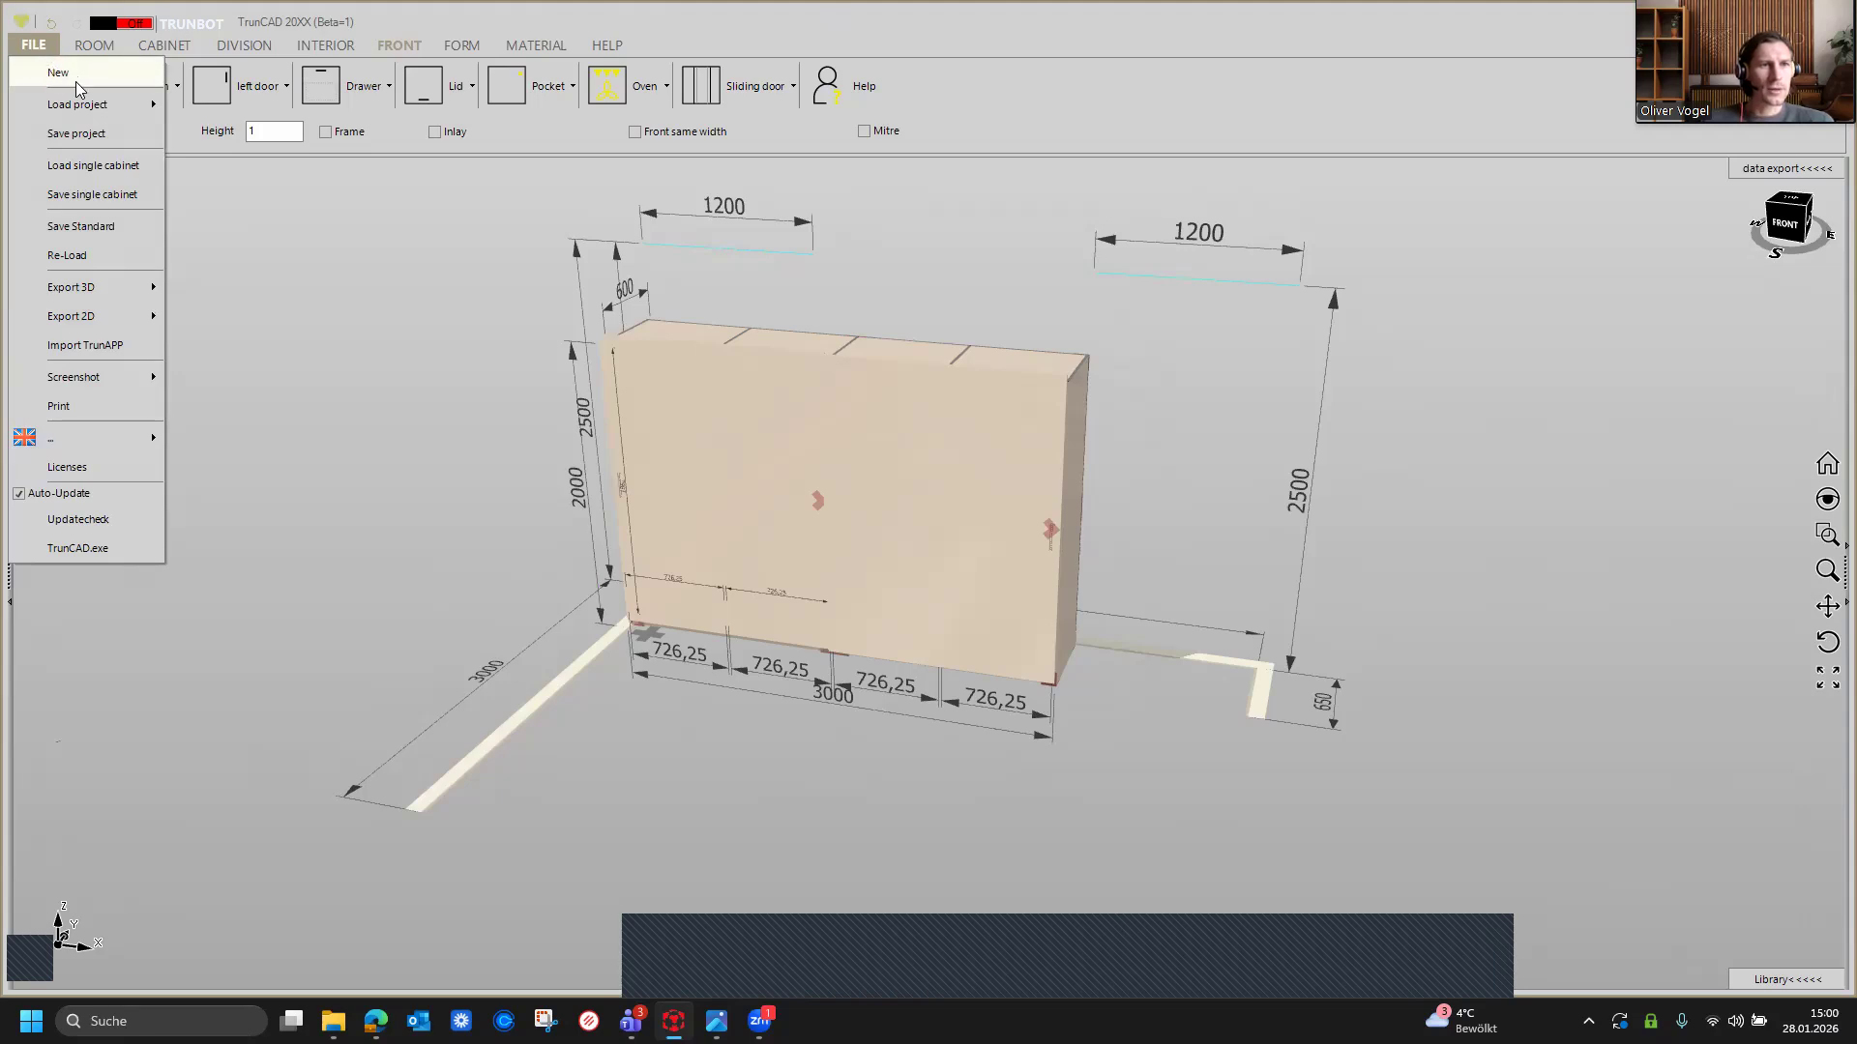
mouse_move(77, 108)
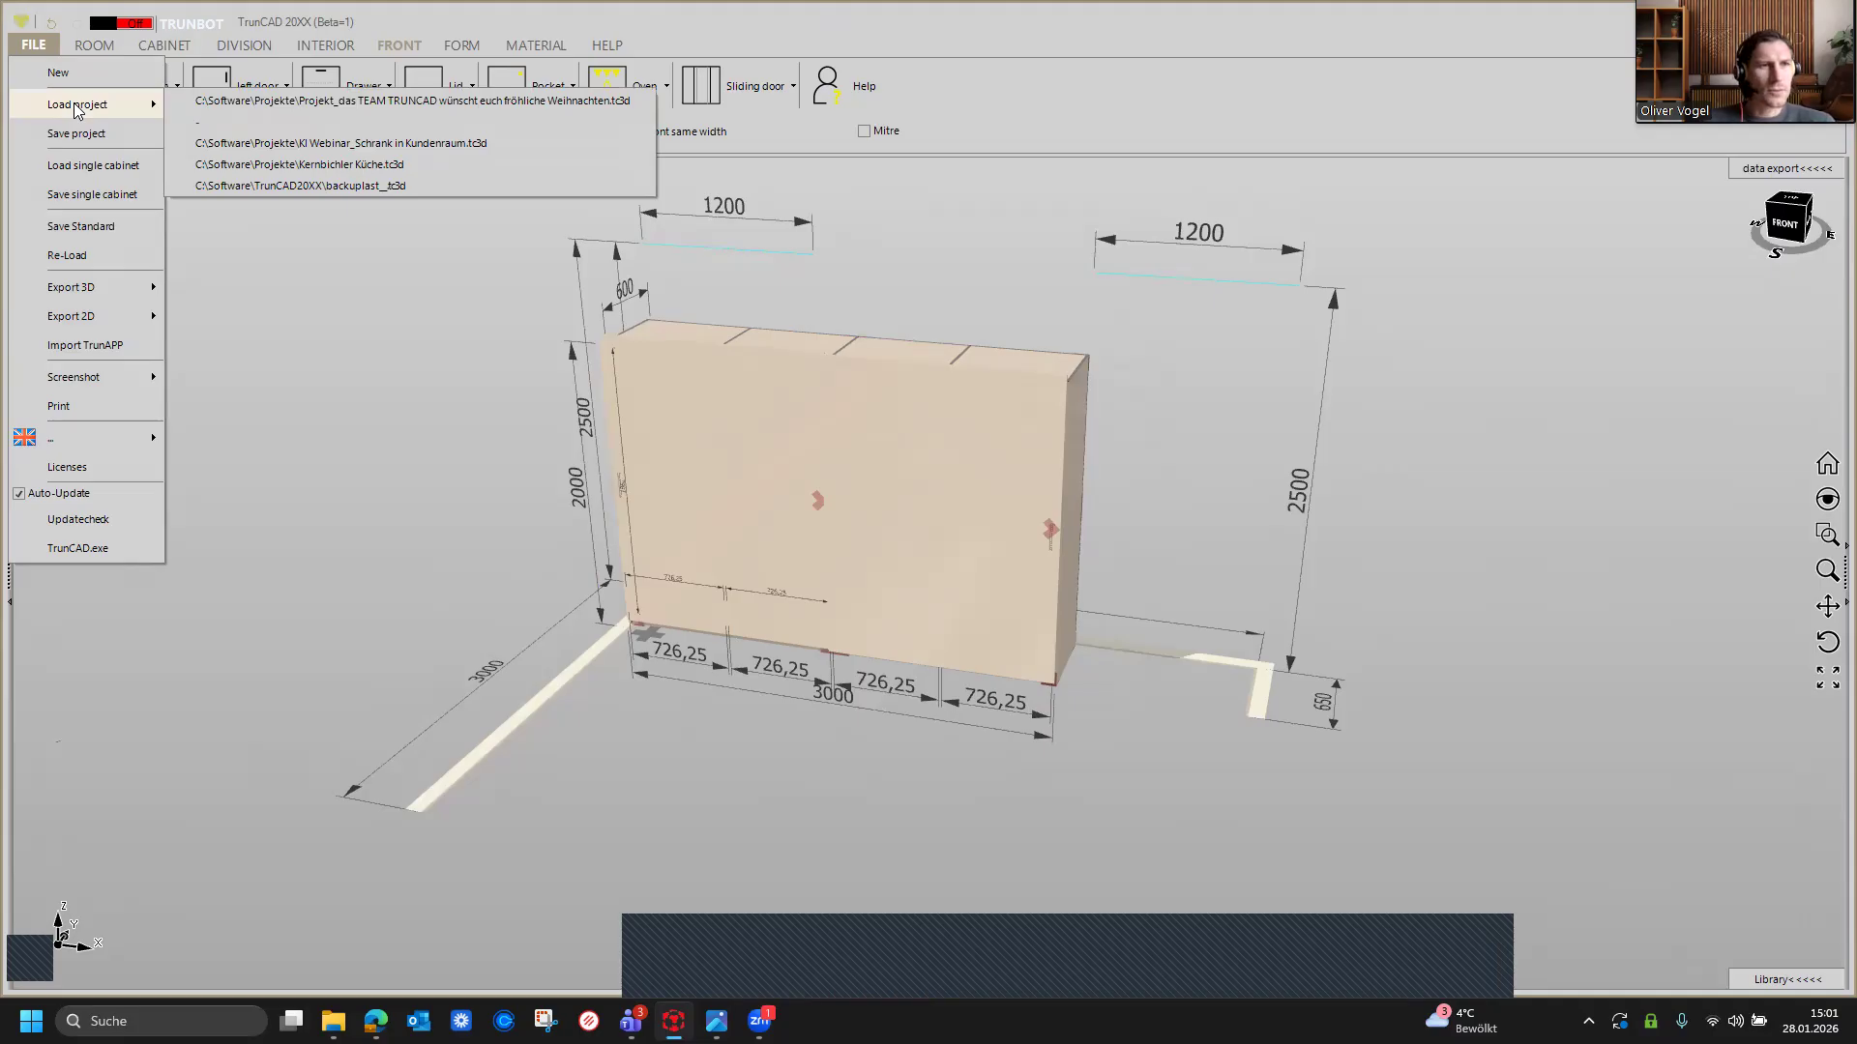
left_click(256, 107)
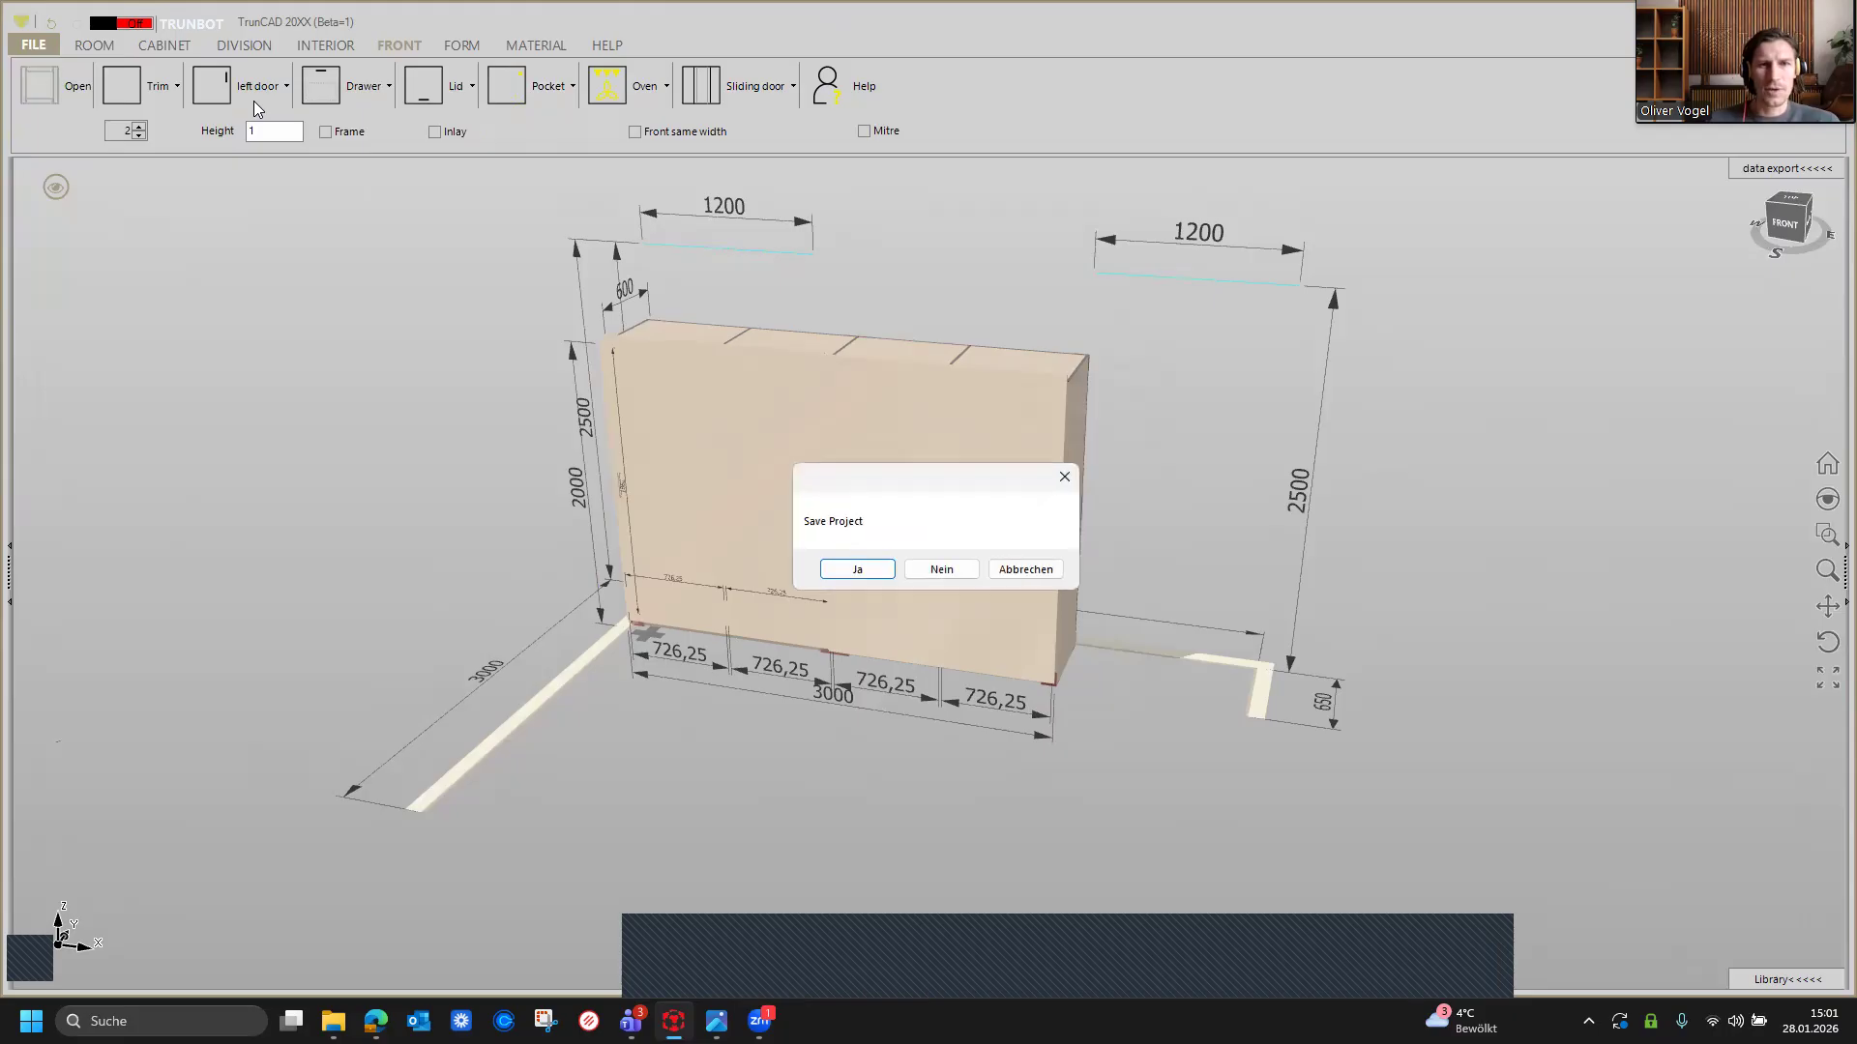
left_click(923, 571)
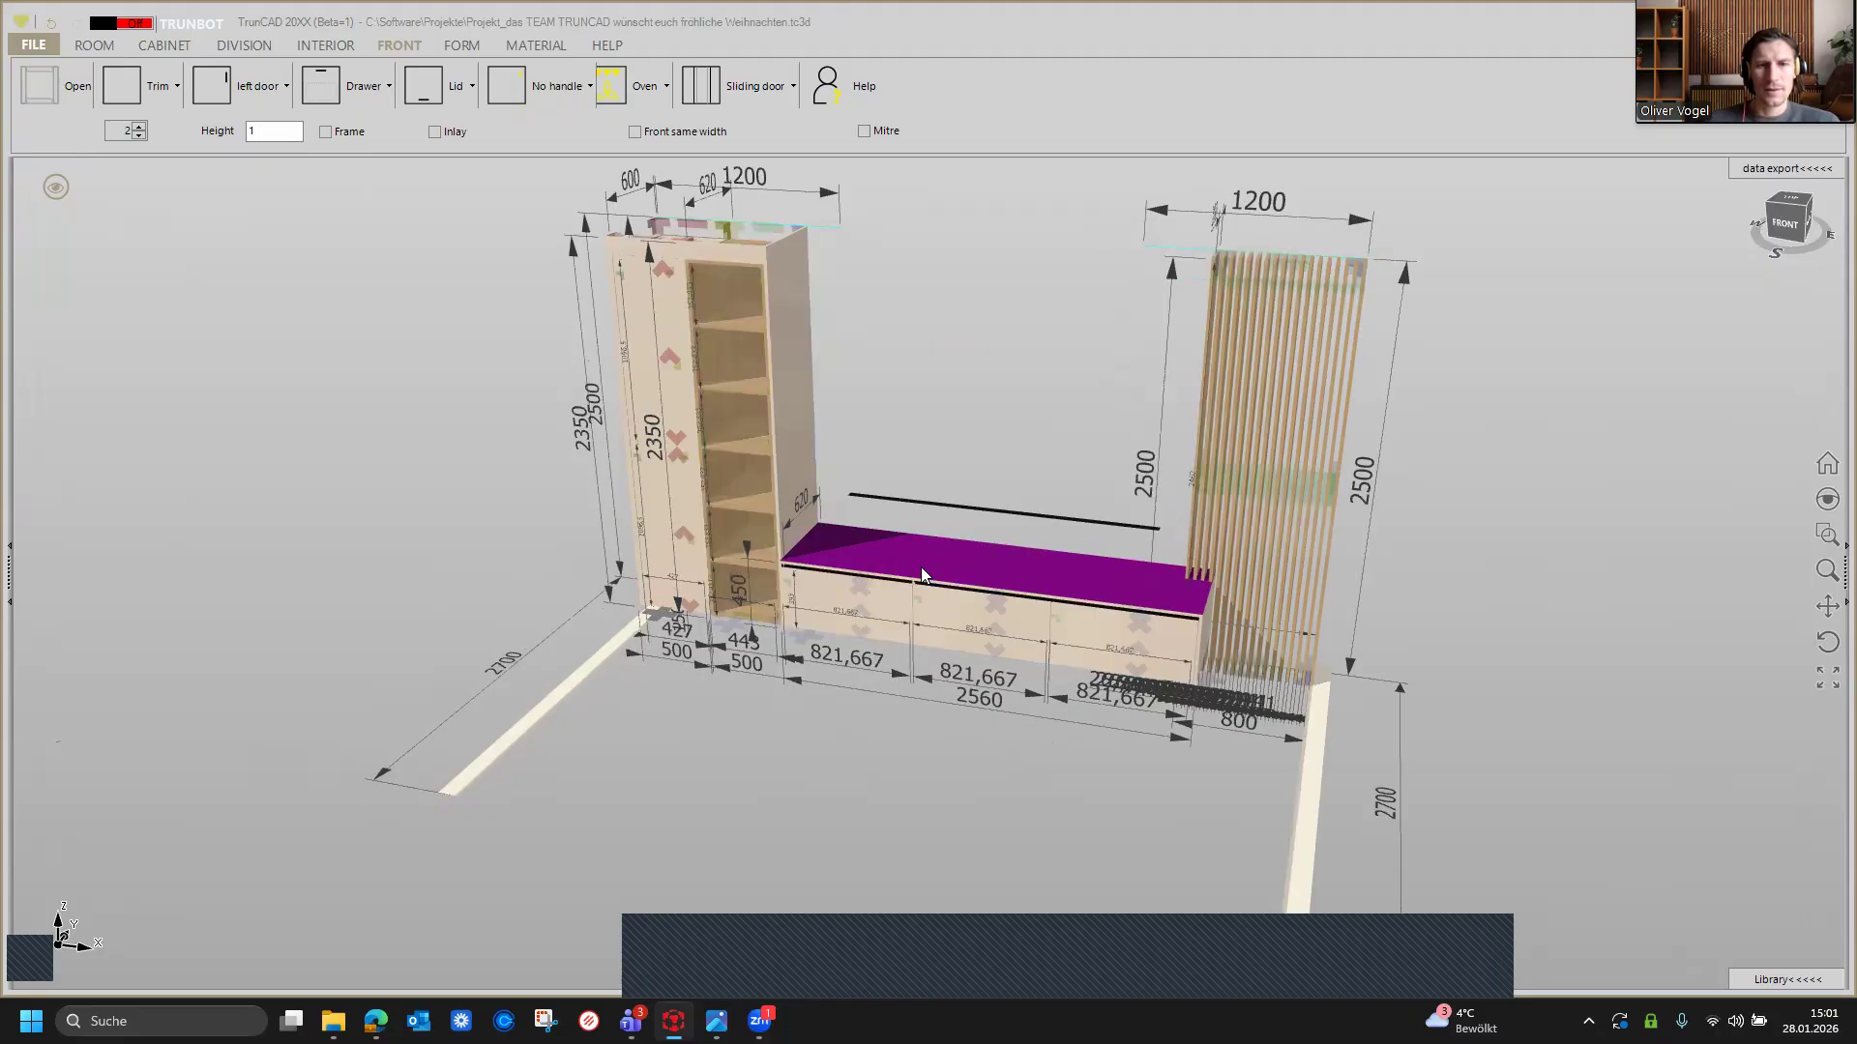
Step: Hide the dimensions and show the room walls around the TV wall project
middle_click_drag(1029, 440, 1009, 390)
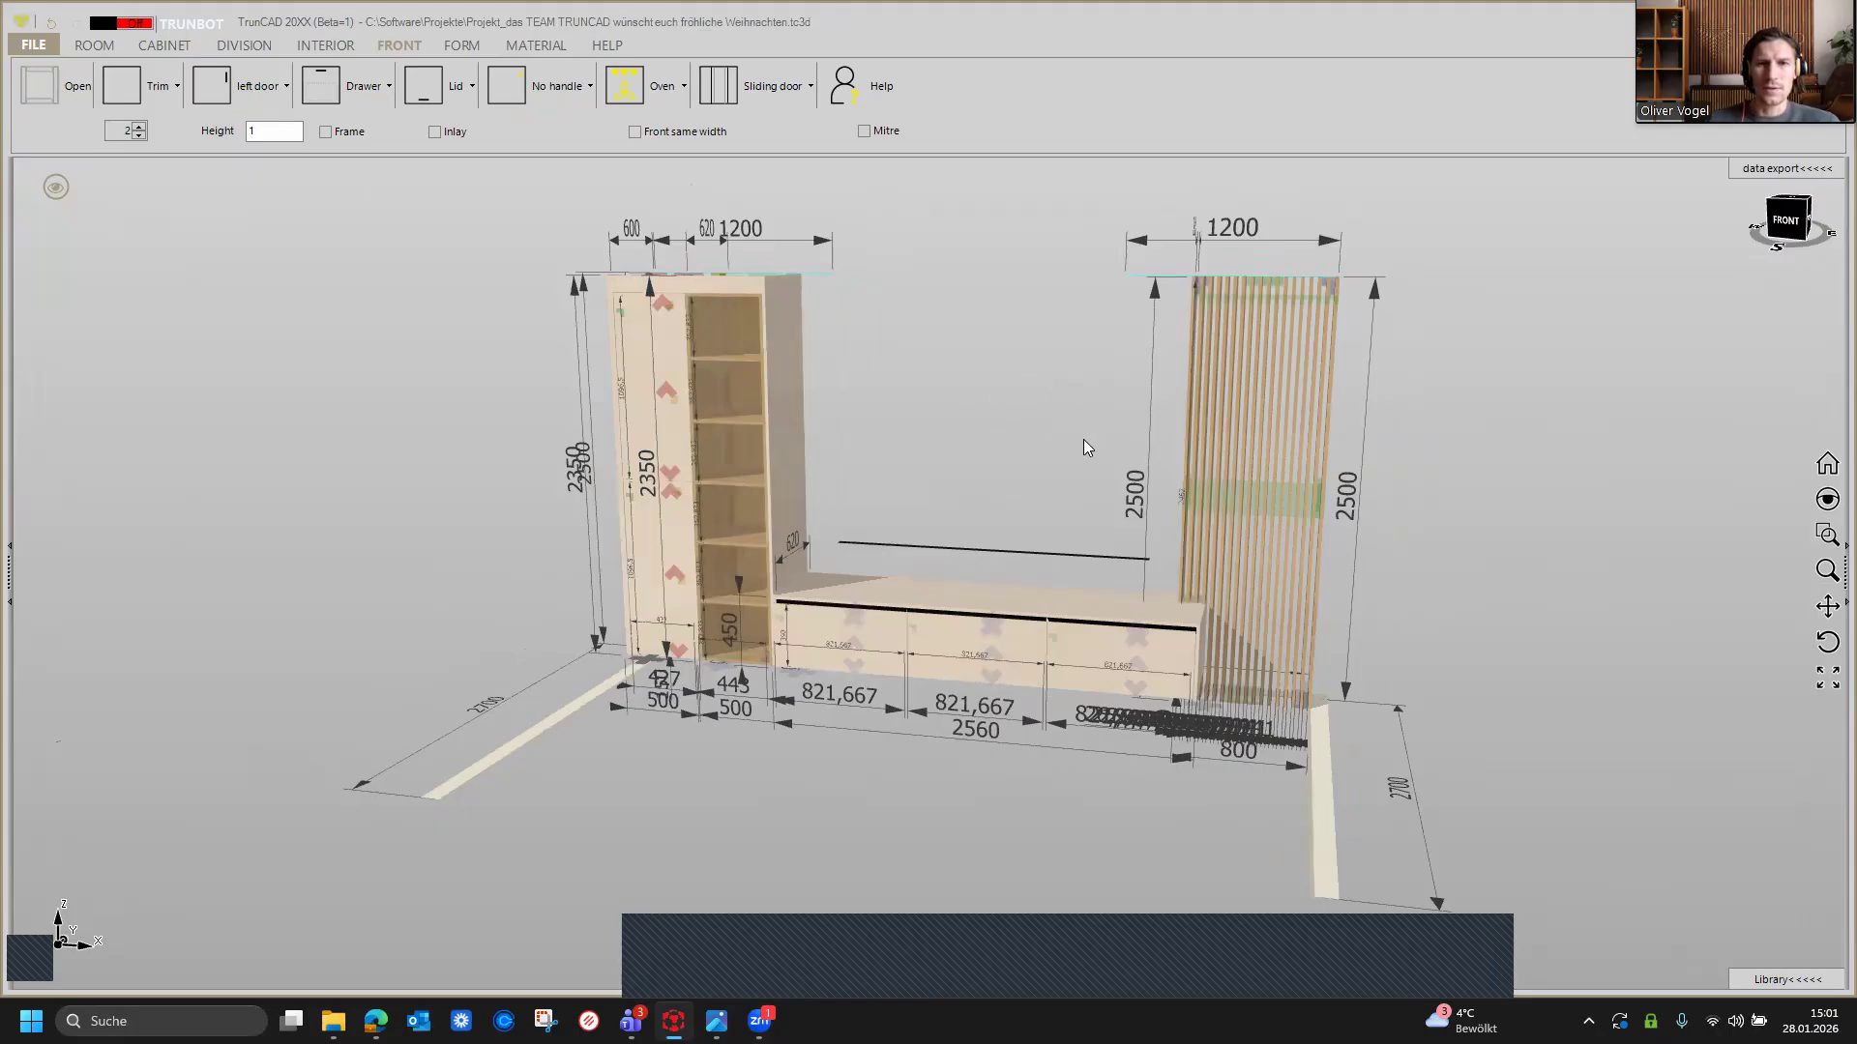
left_click(57, 187)
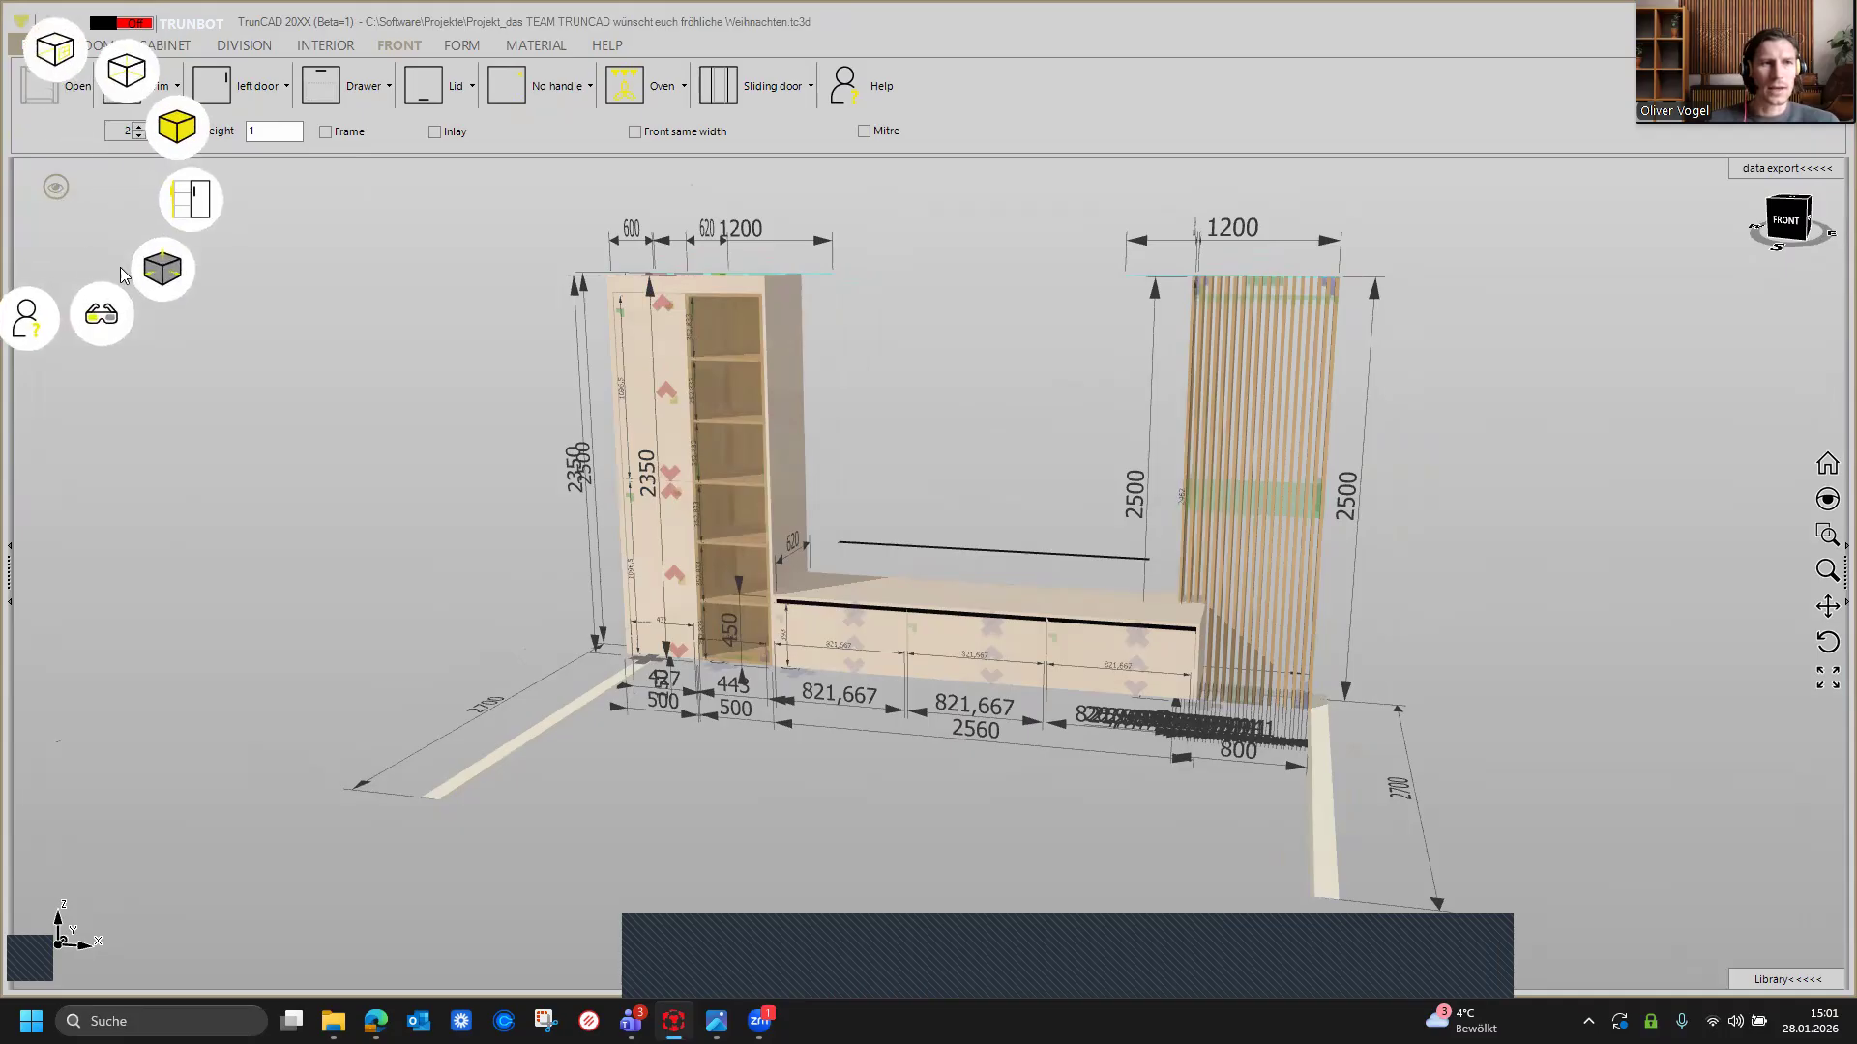
left_click(166, 274)
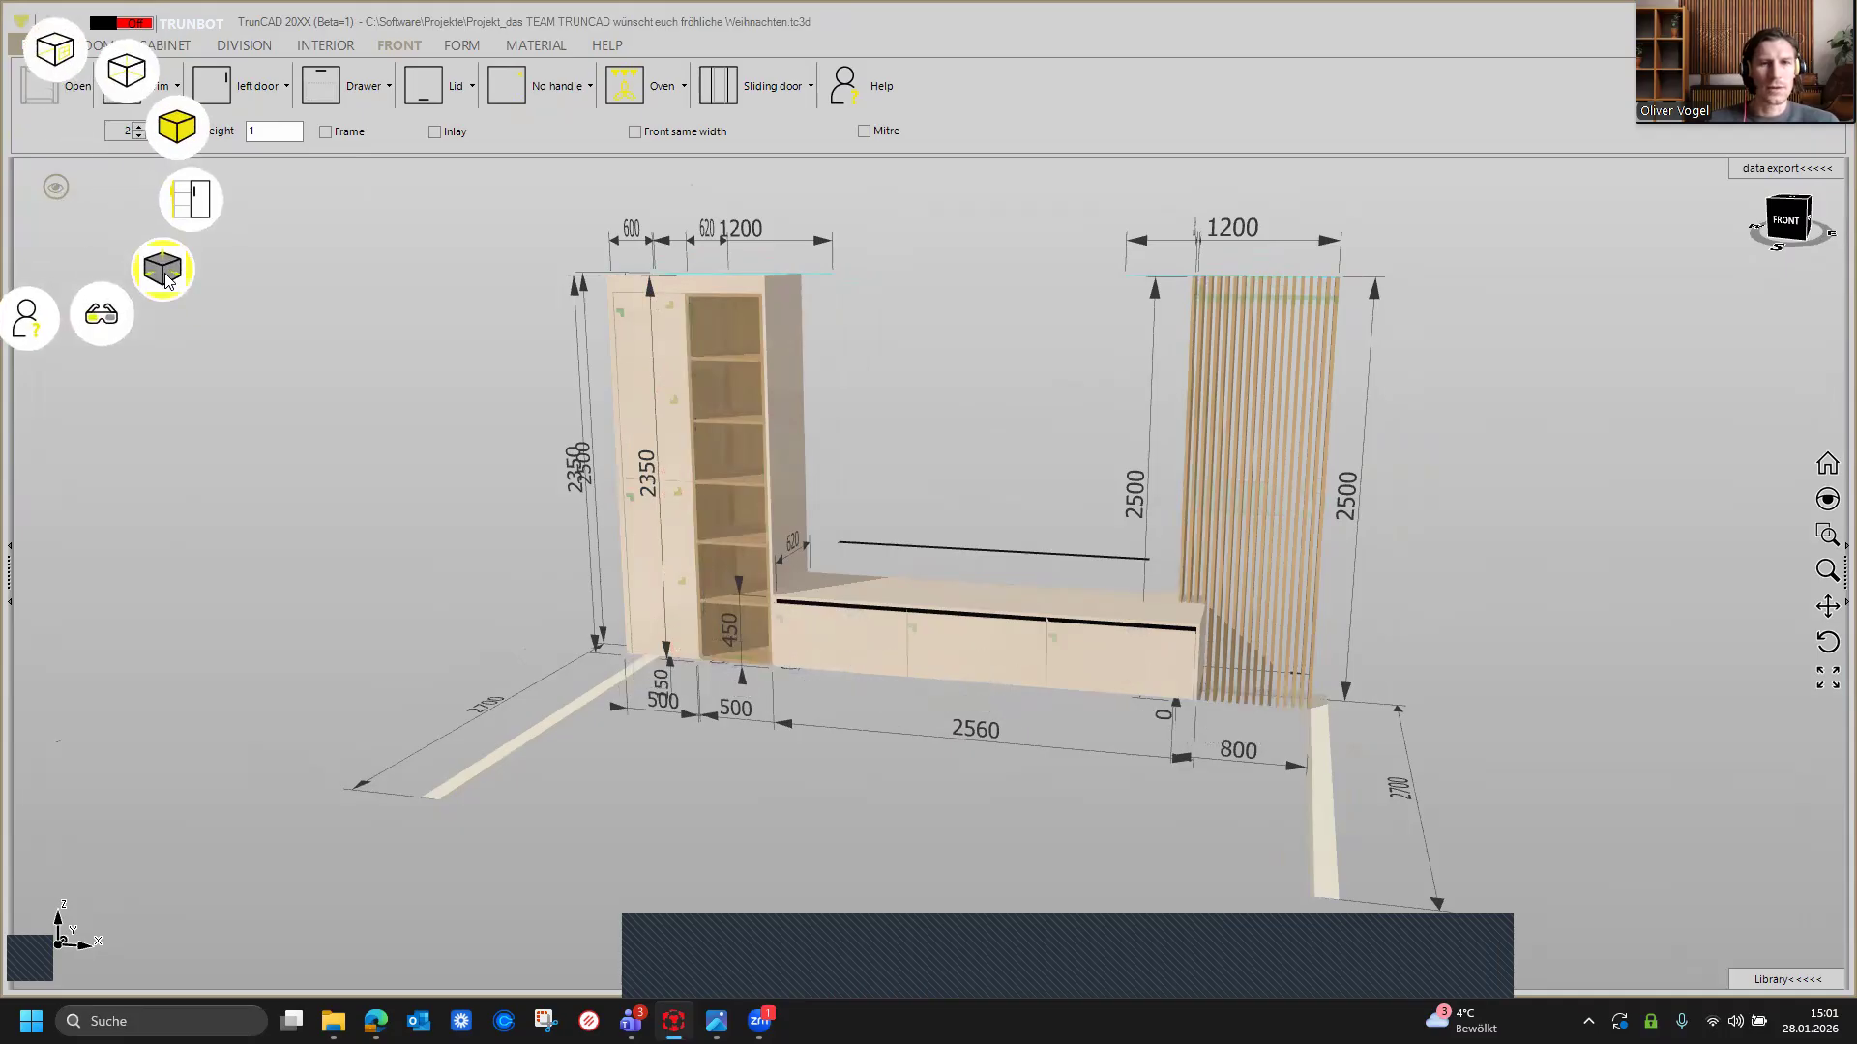
left_click(164, 274)
left_click(165, 273)
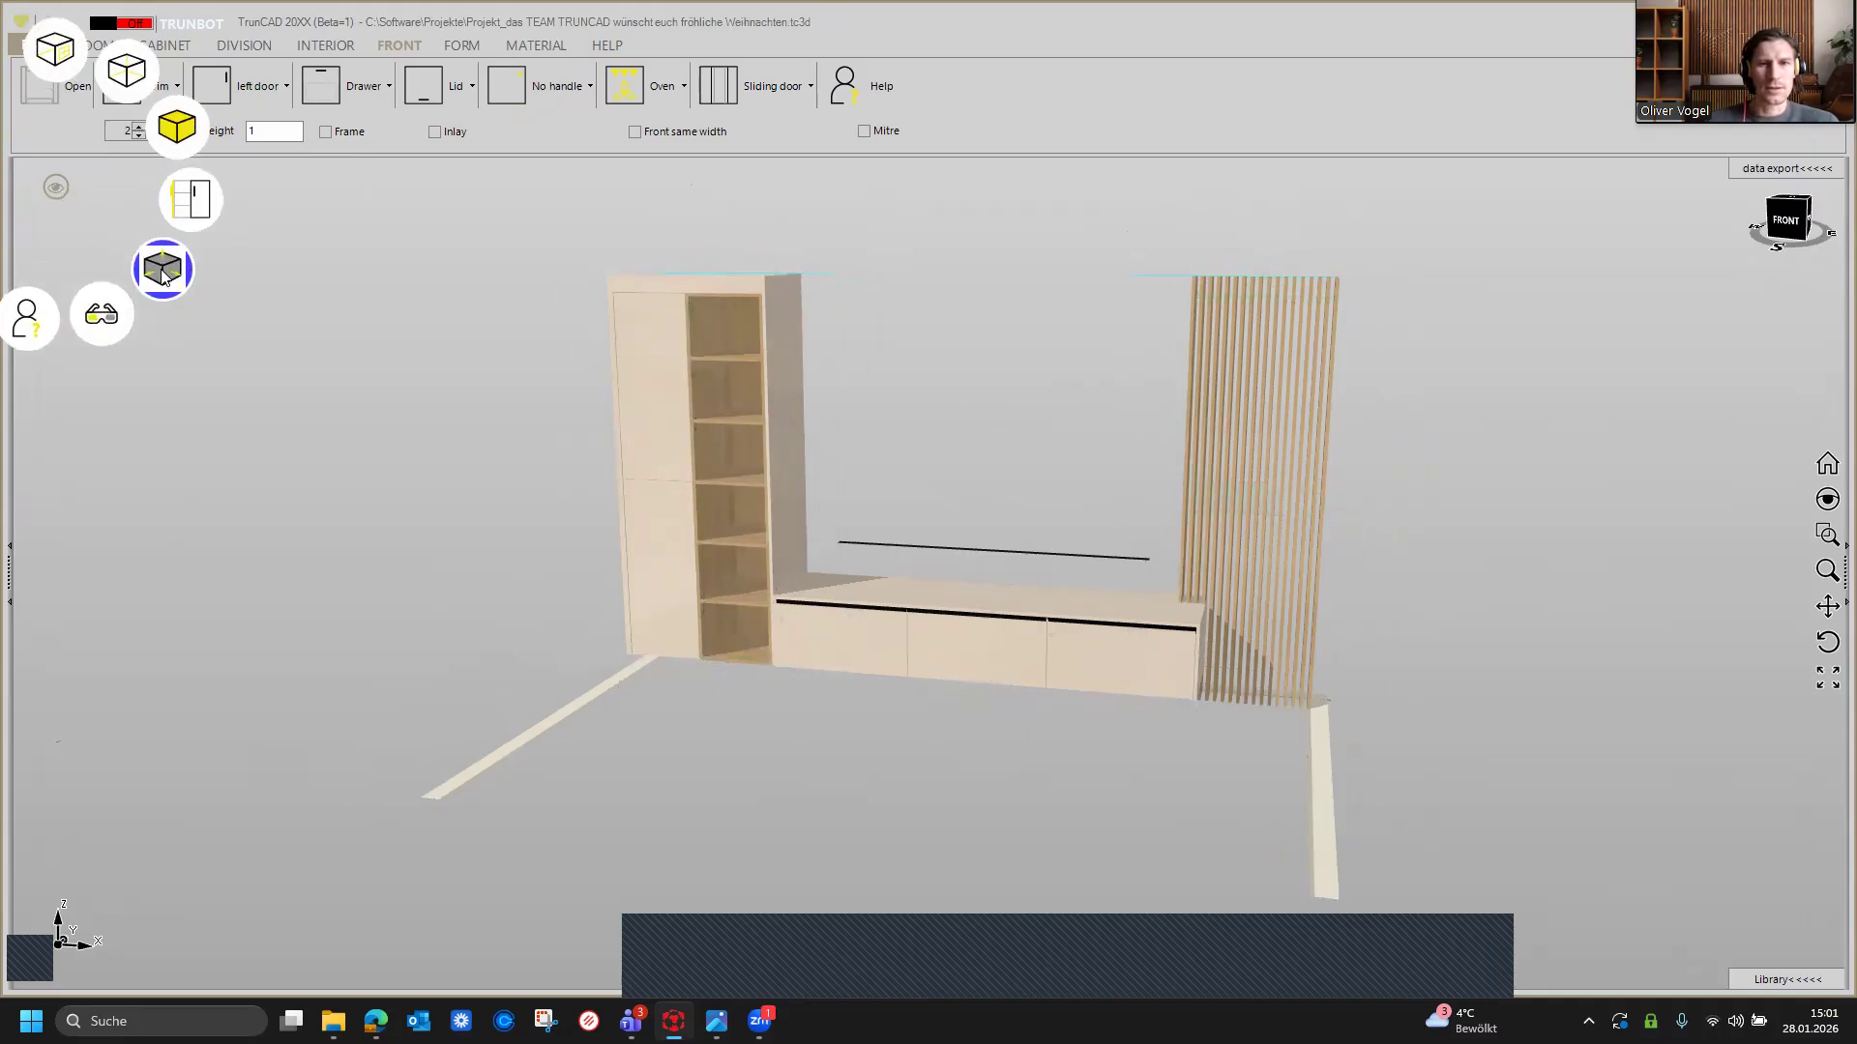
left_click(53, 75)
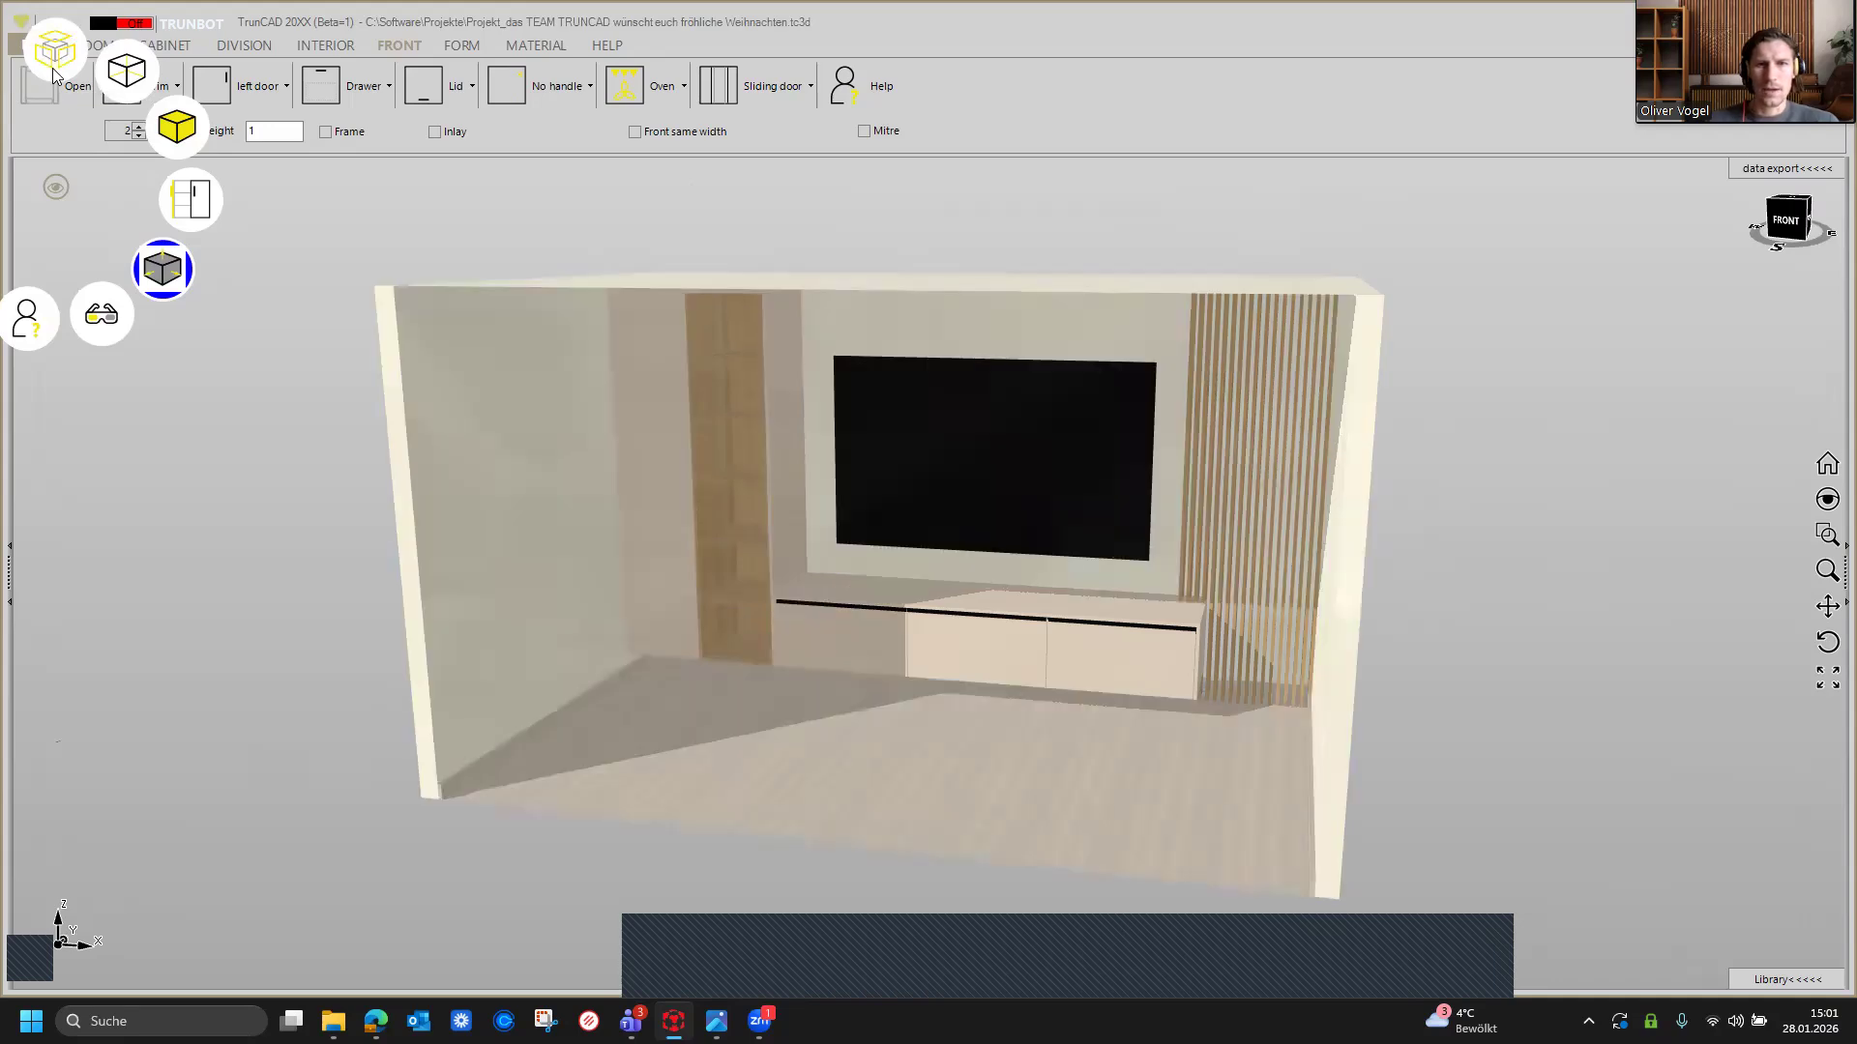
middle_click_drag(732, 558, 800, 543)
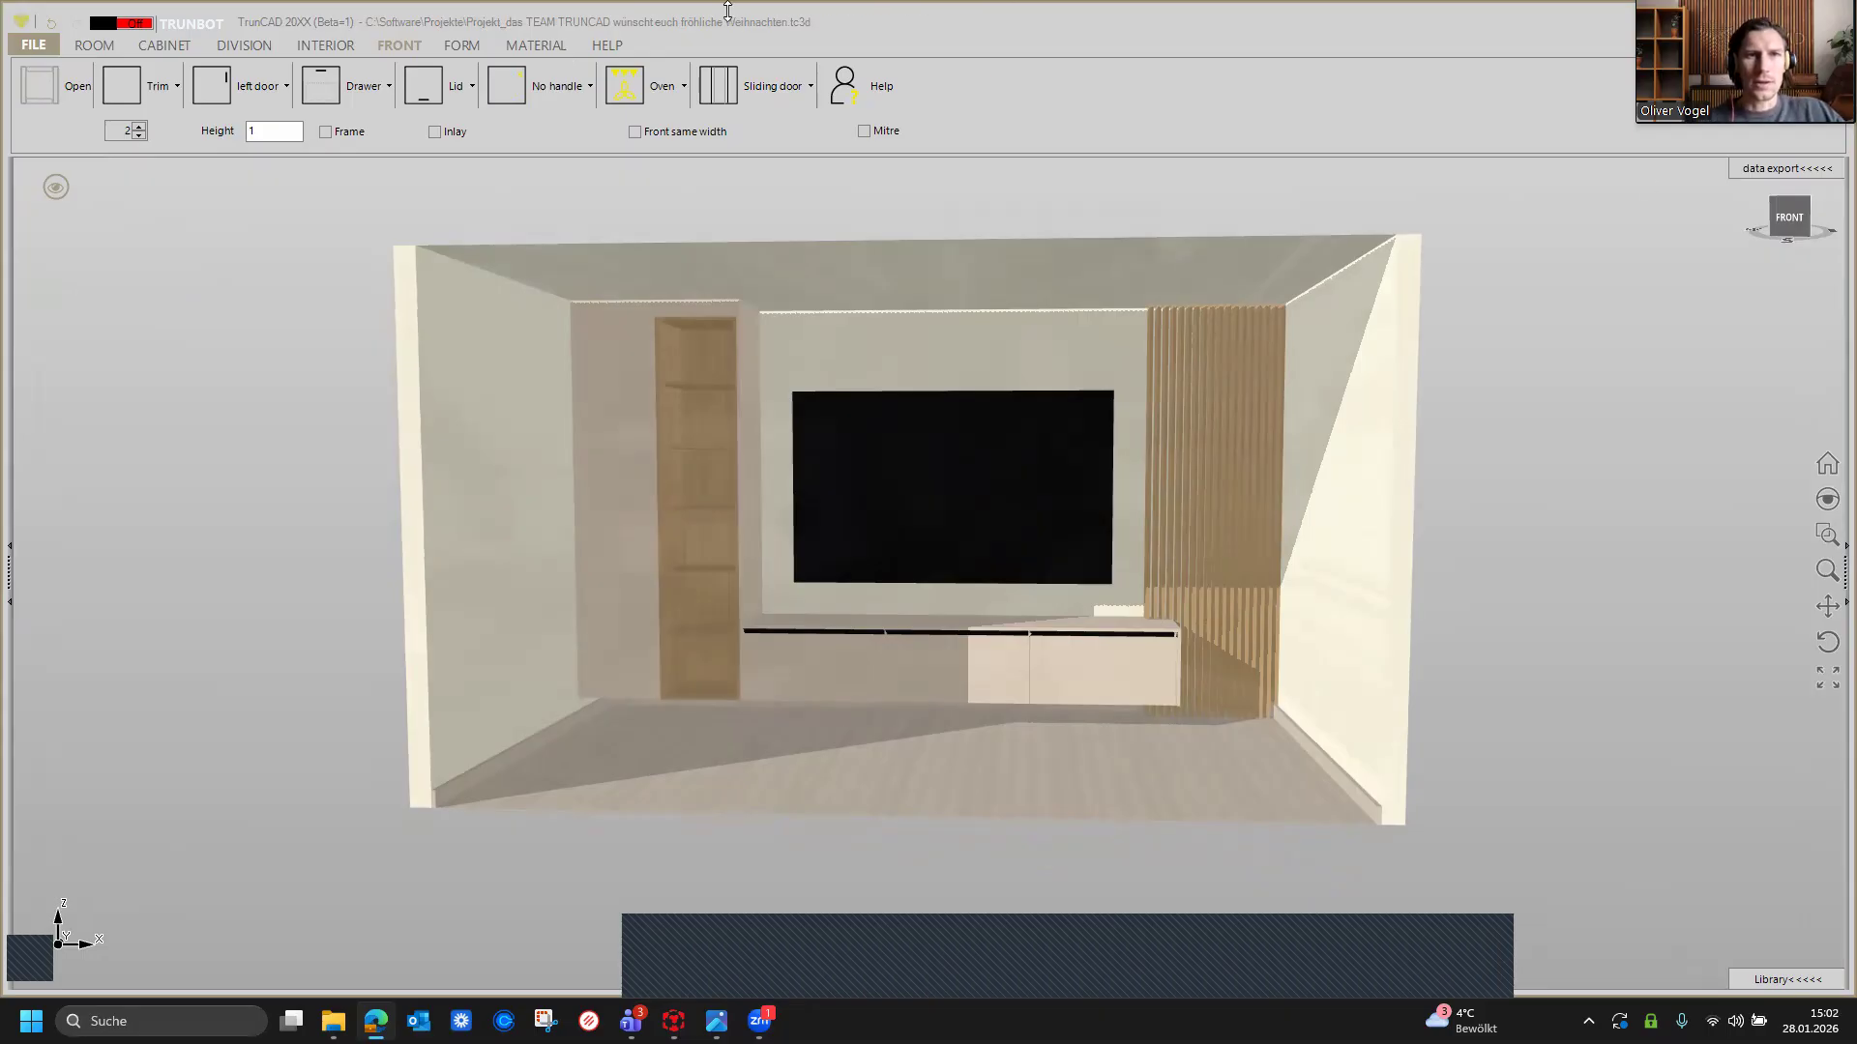
Step: Open the free tutorial website from help and go to its Starter Webinars page
left_click(607, 45)
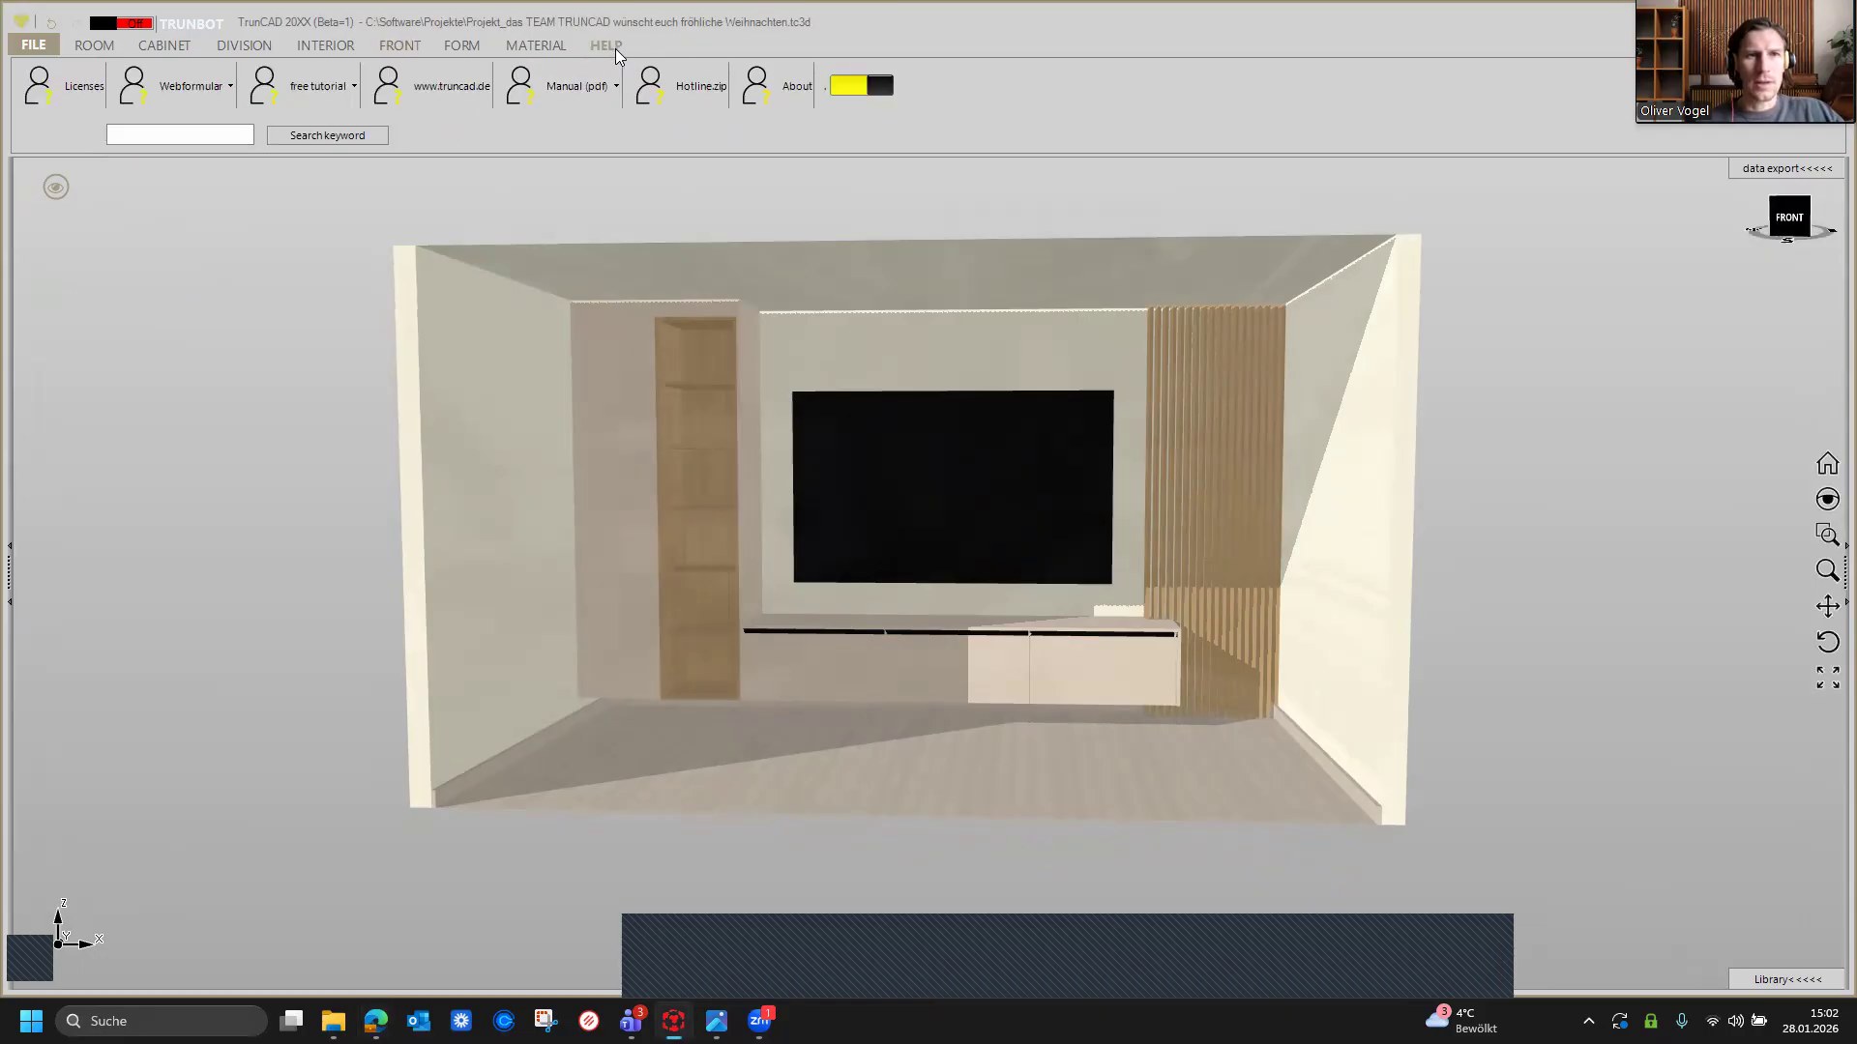
left_click(317, 92)
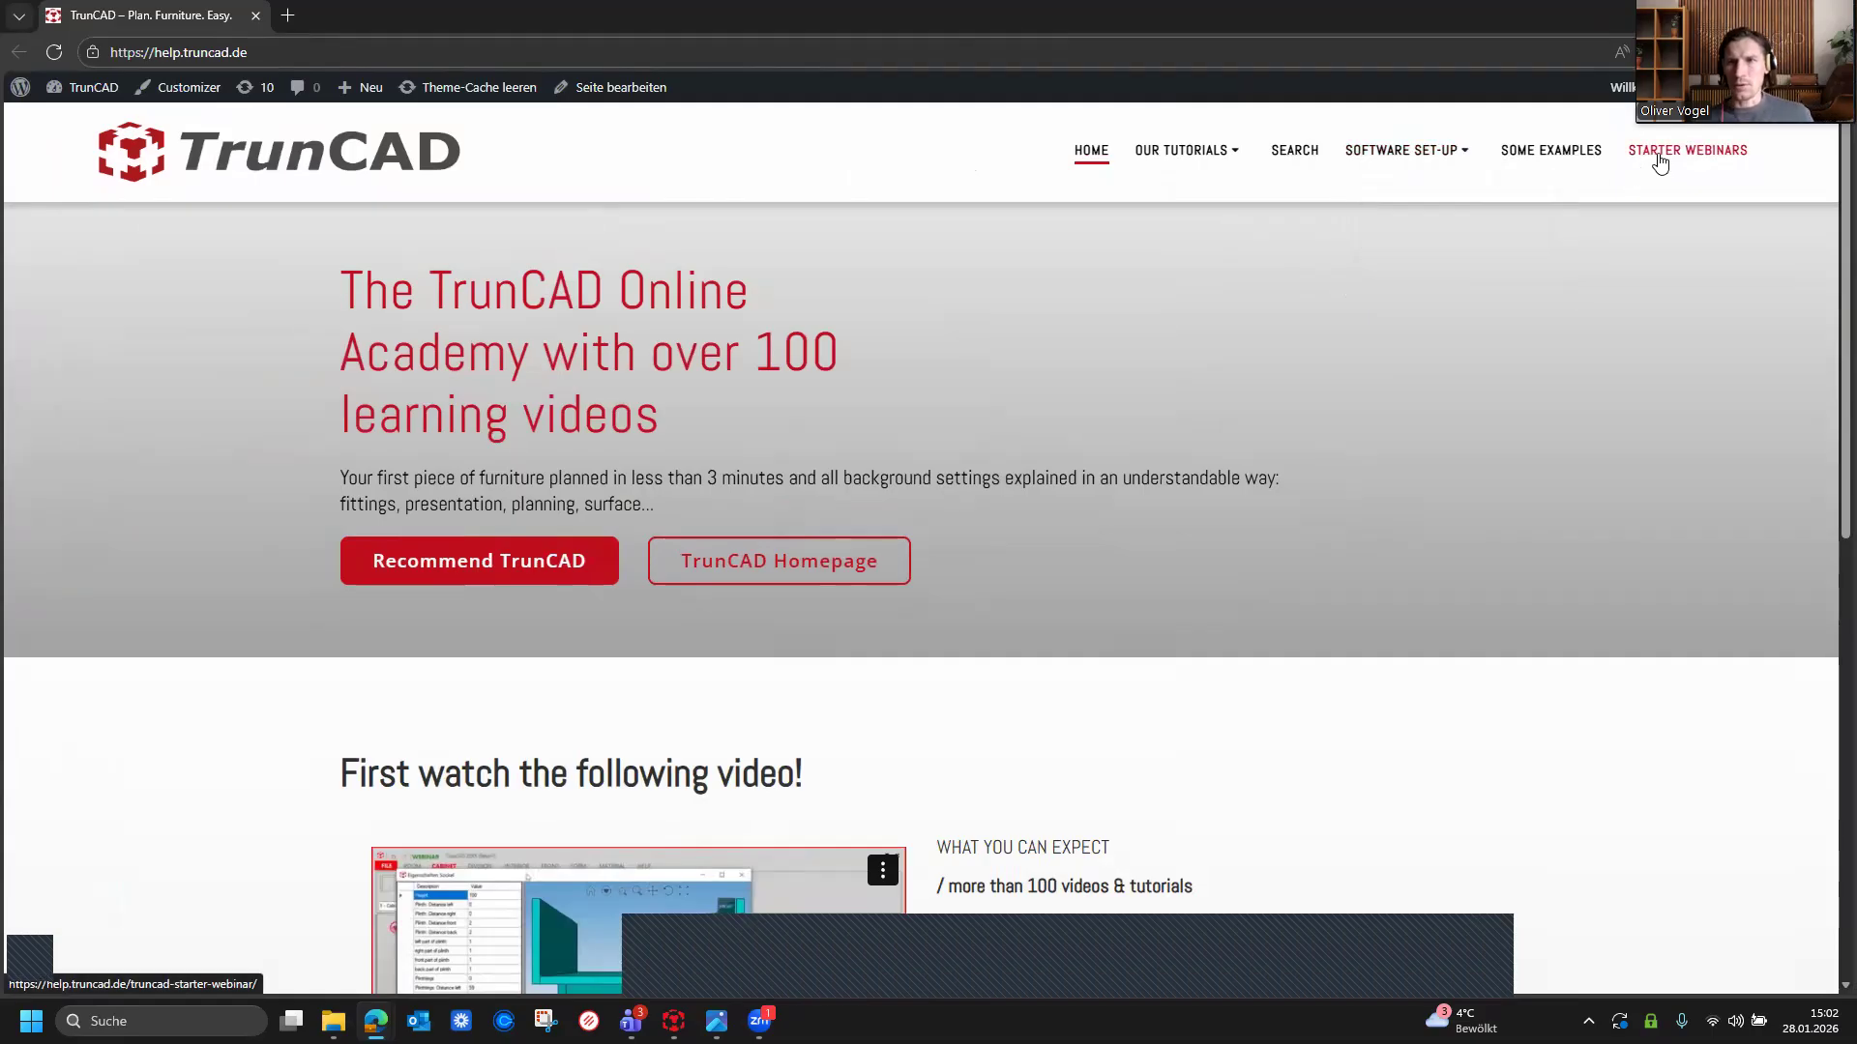
left_click(1659, 154)
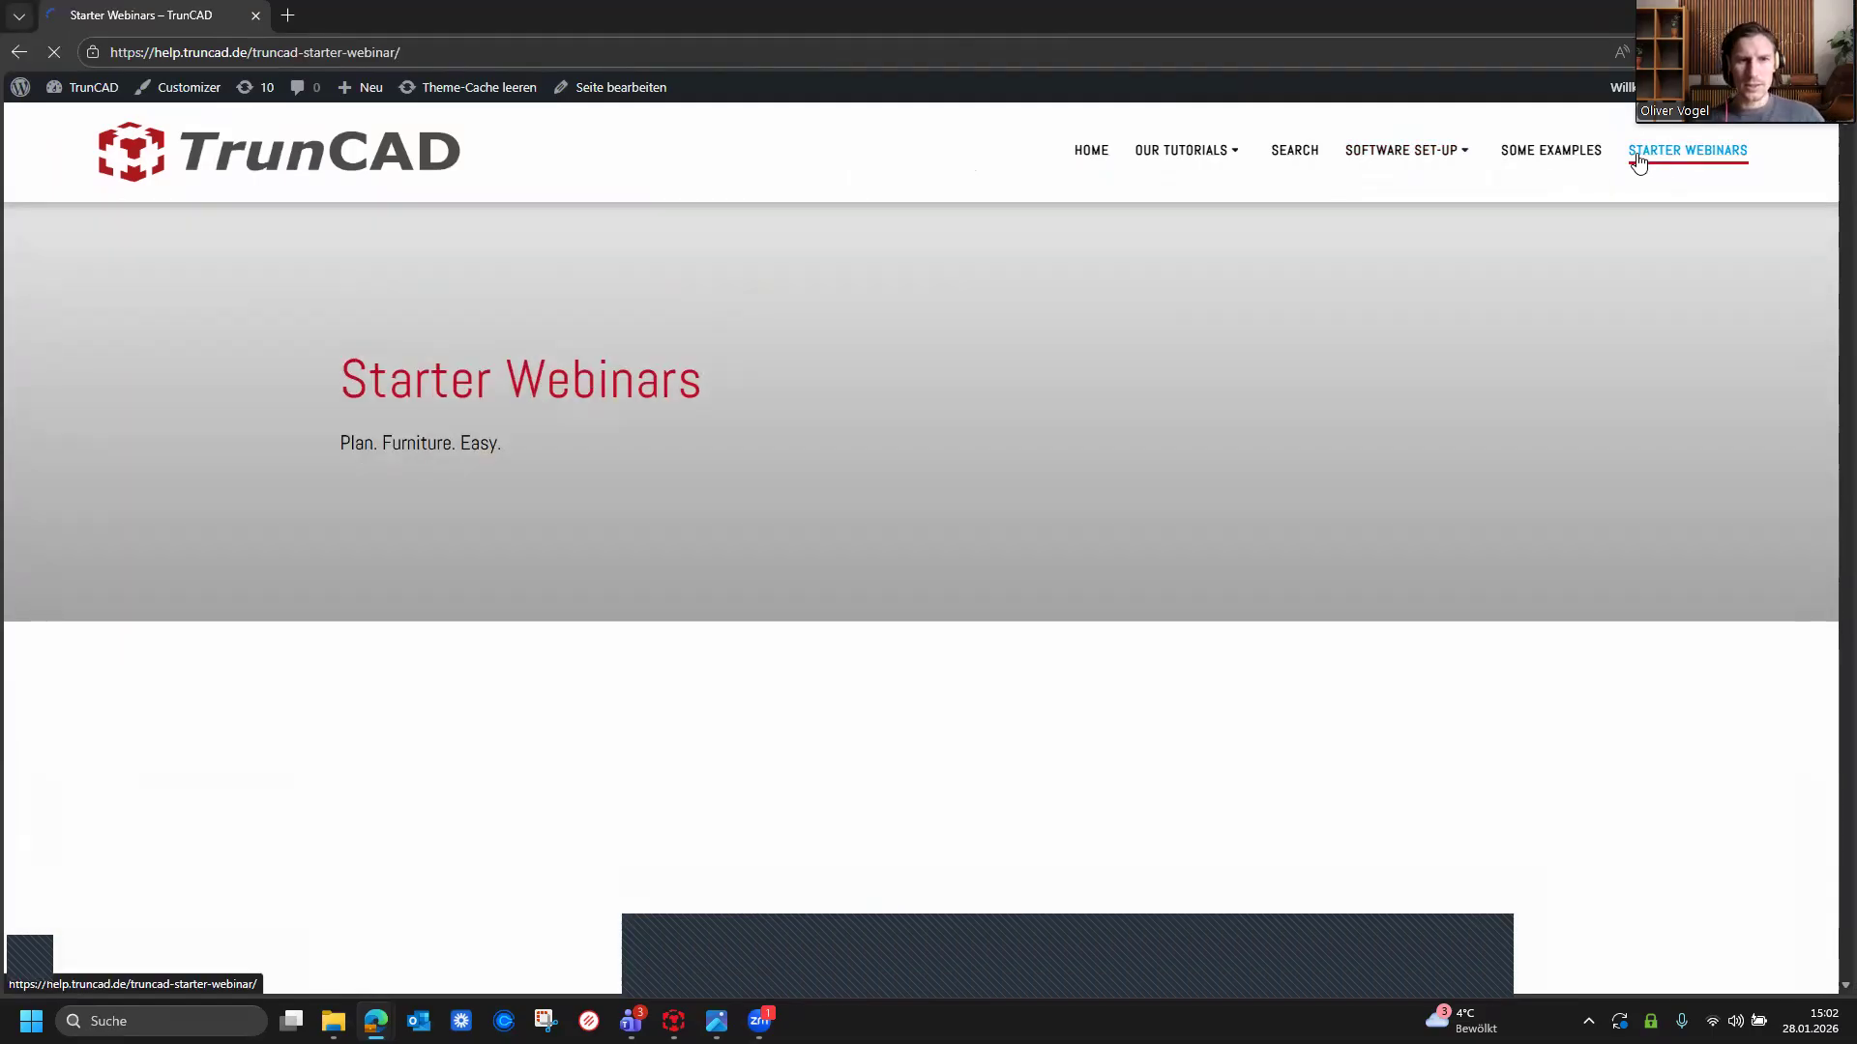
scroll(1141, 455, "down", 2)
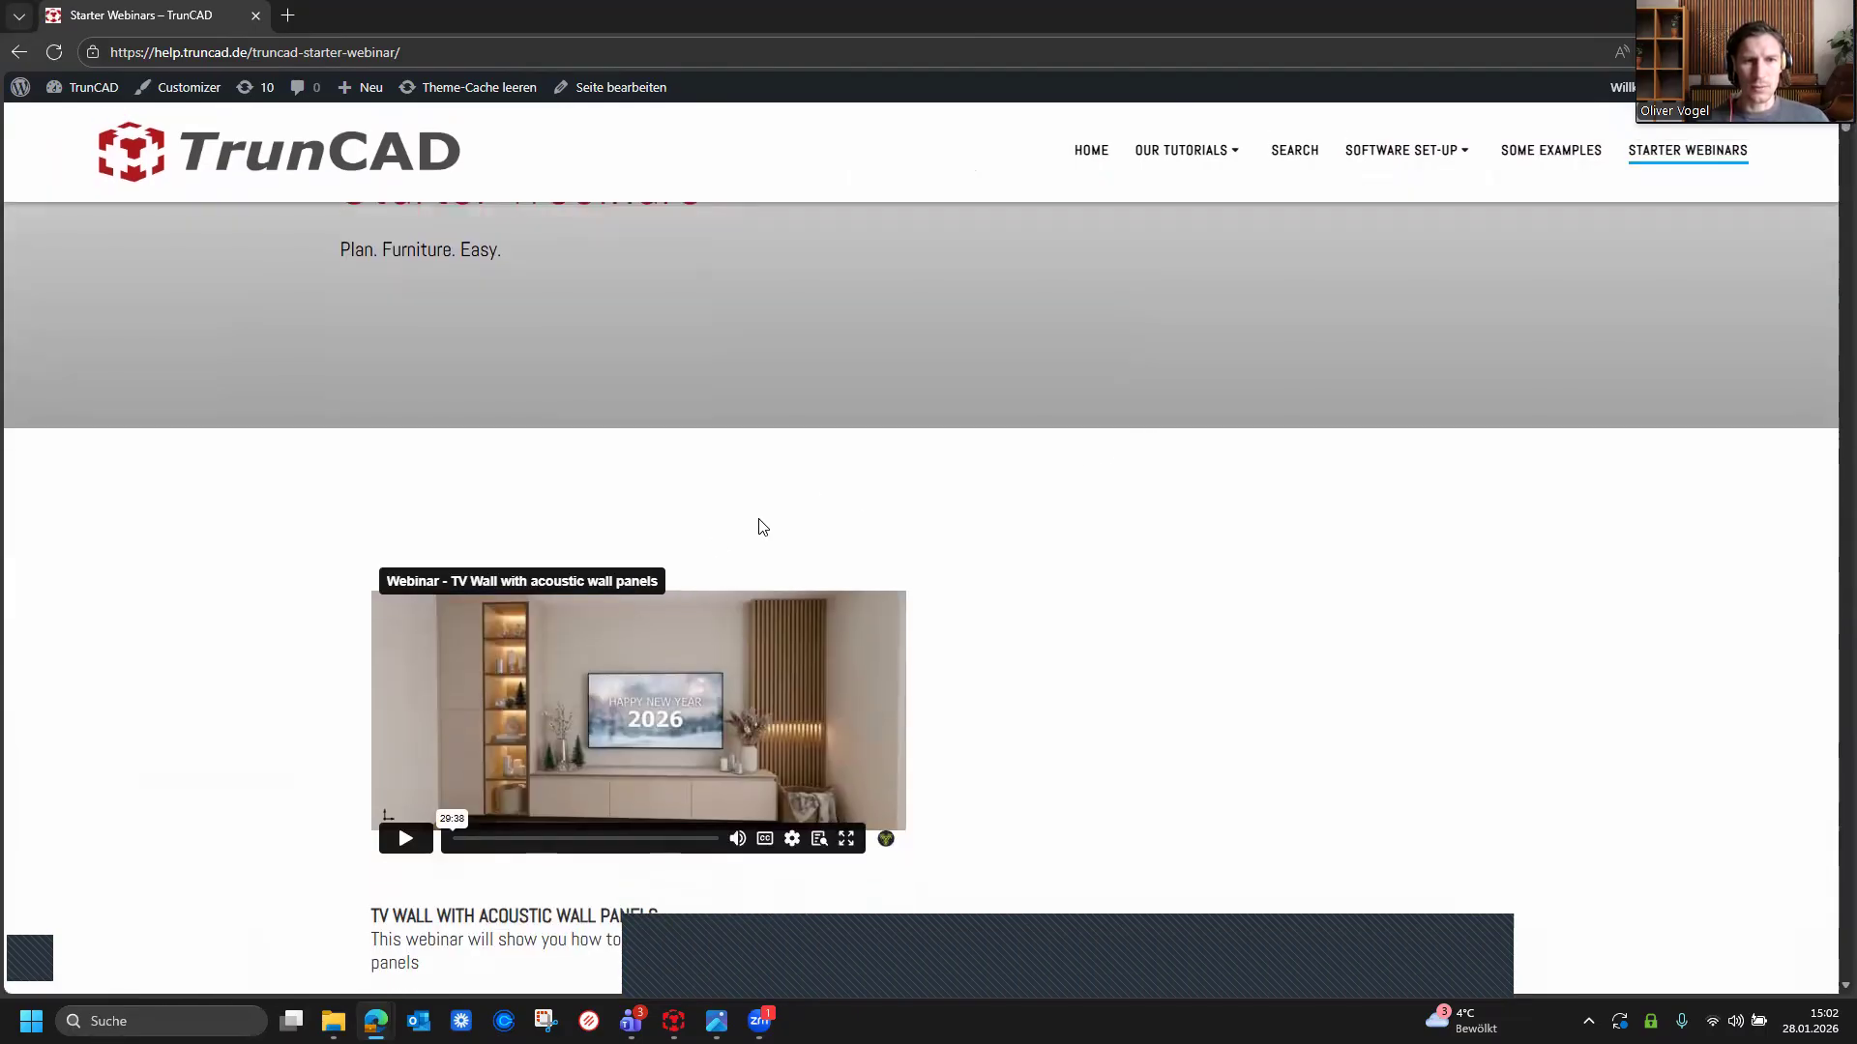
scroll(878, 535, "down", 2)
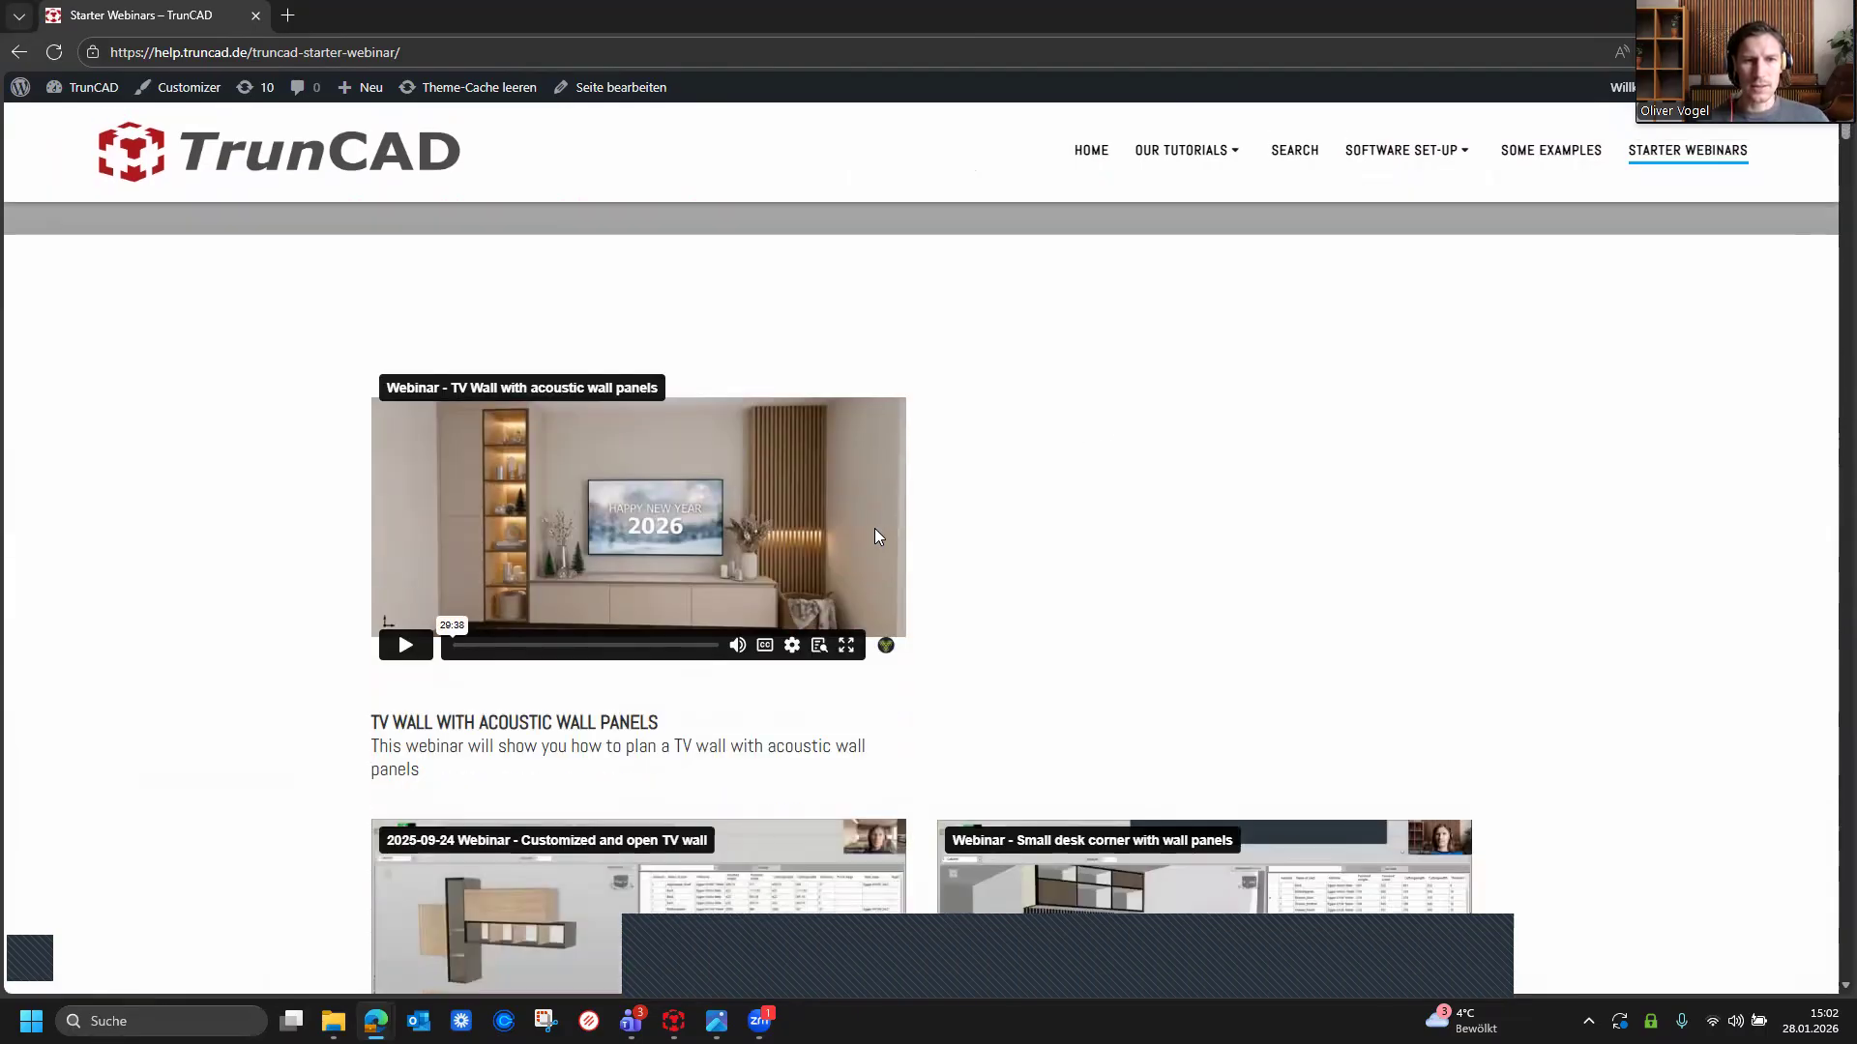
Step: Minimize the browser window to return to the room view of the project
double_click(1499, 17)
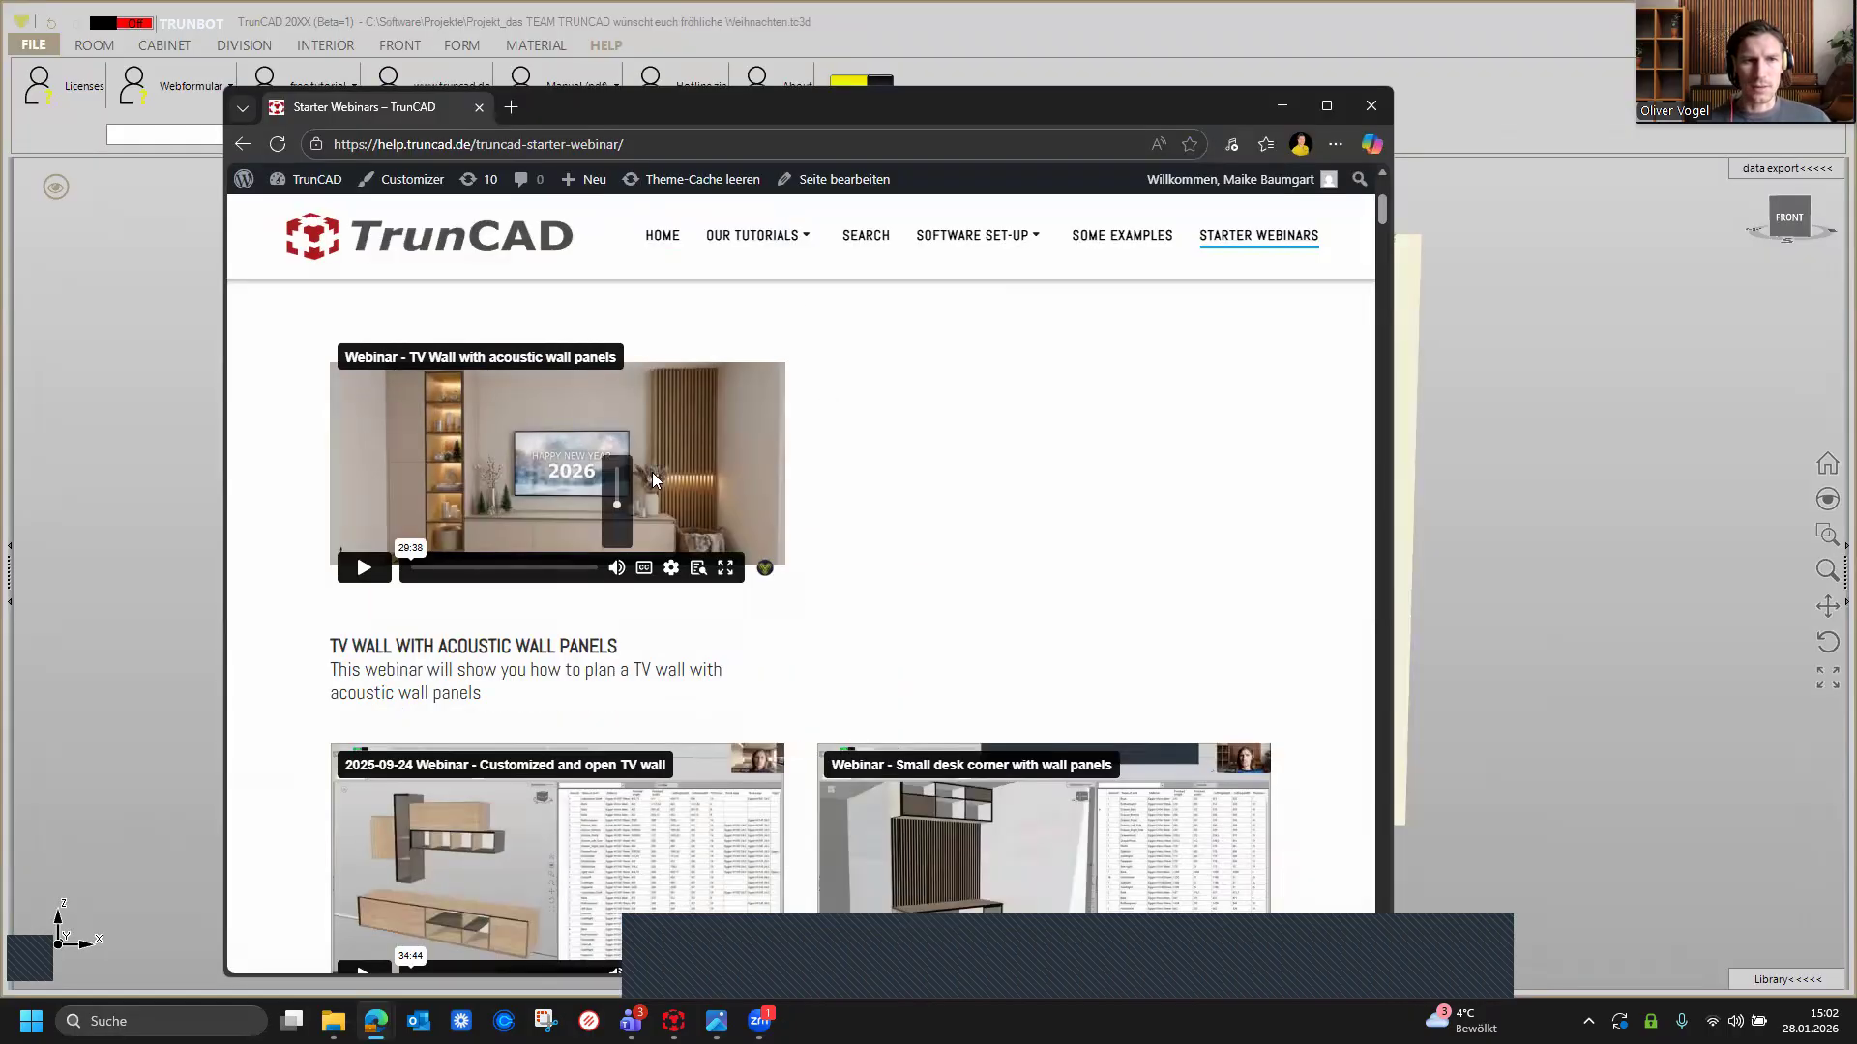
left_click(1324, 118)
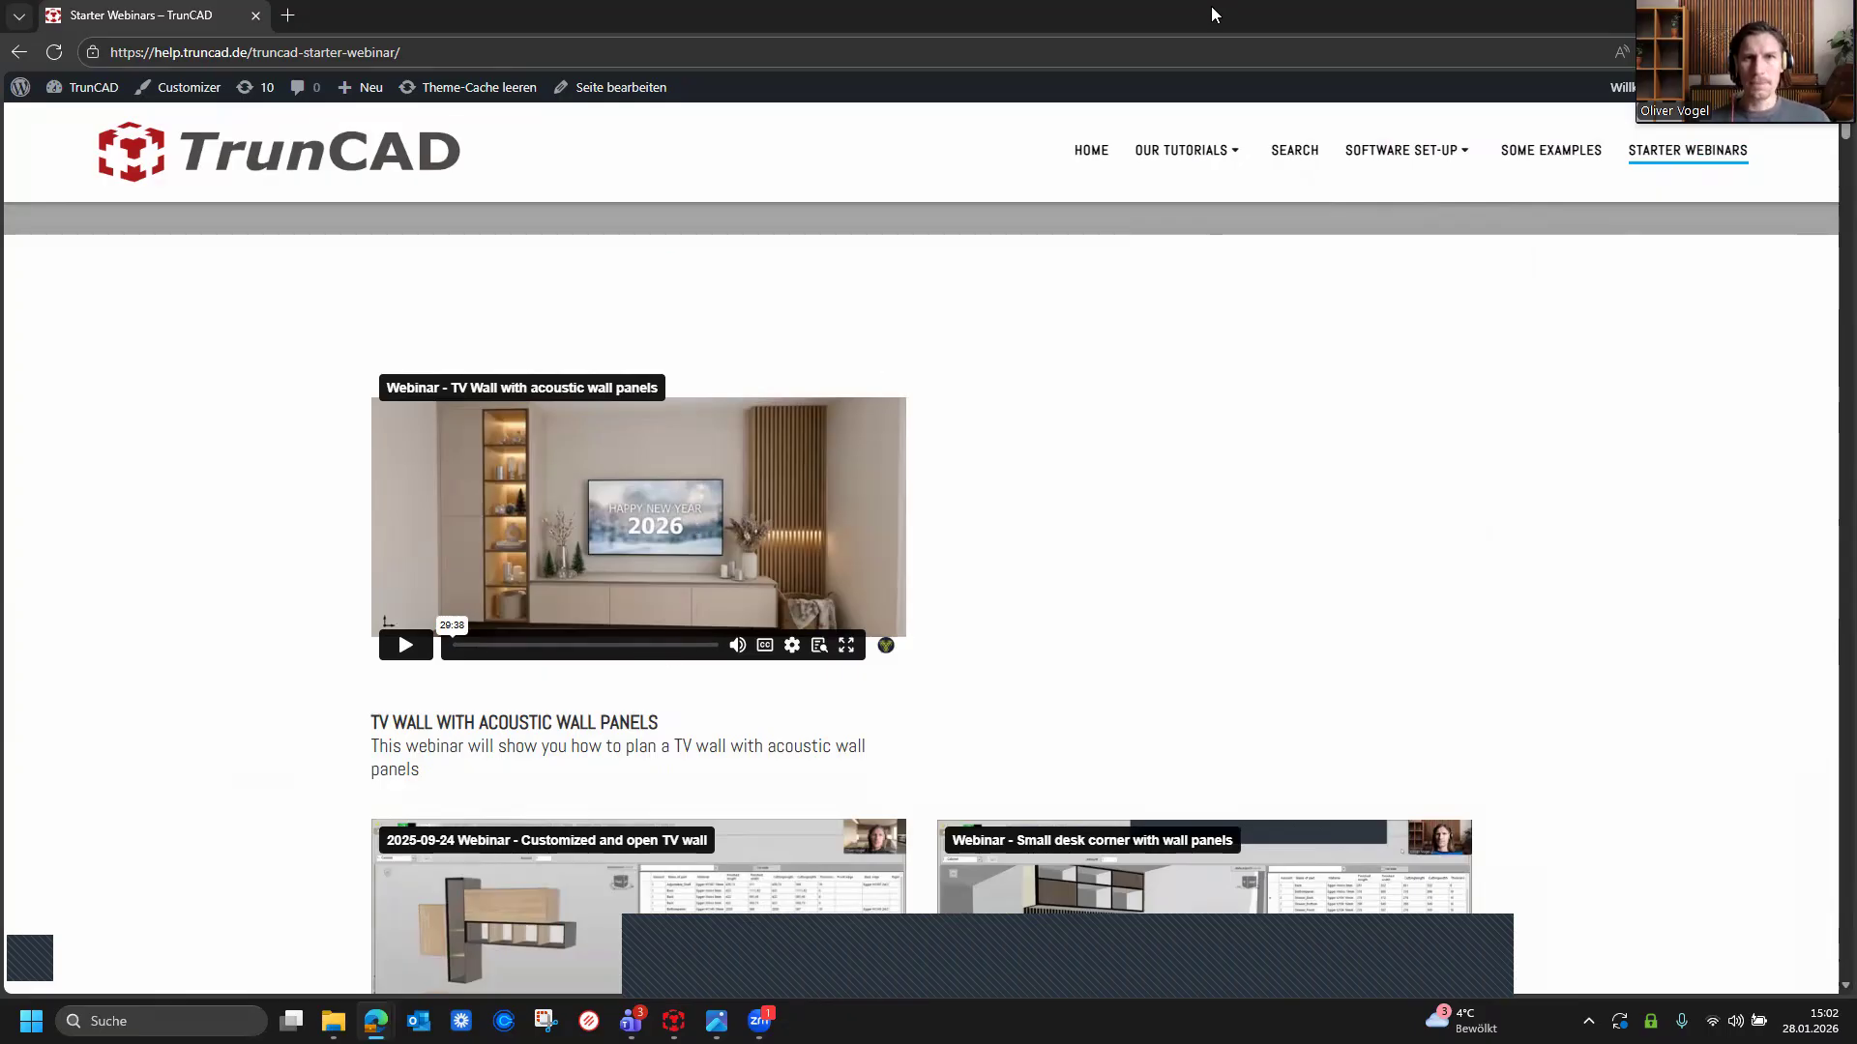
double_click(1175, 23)
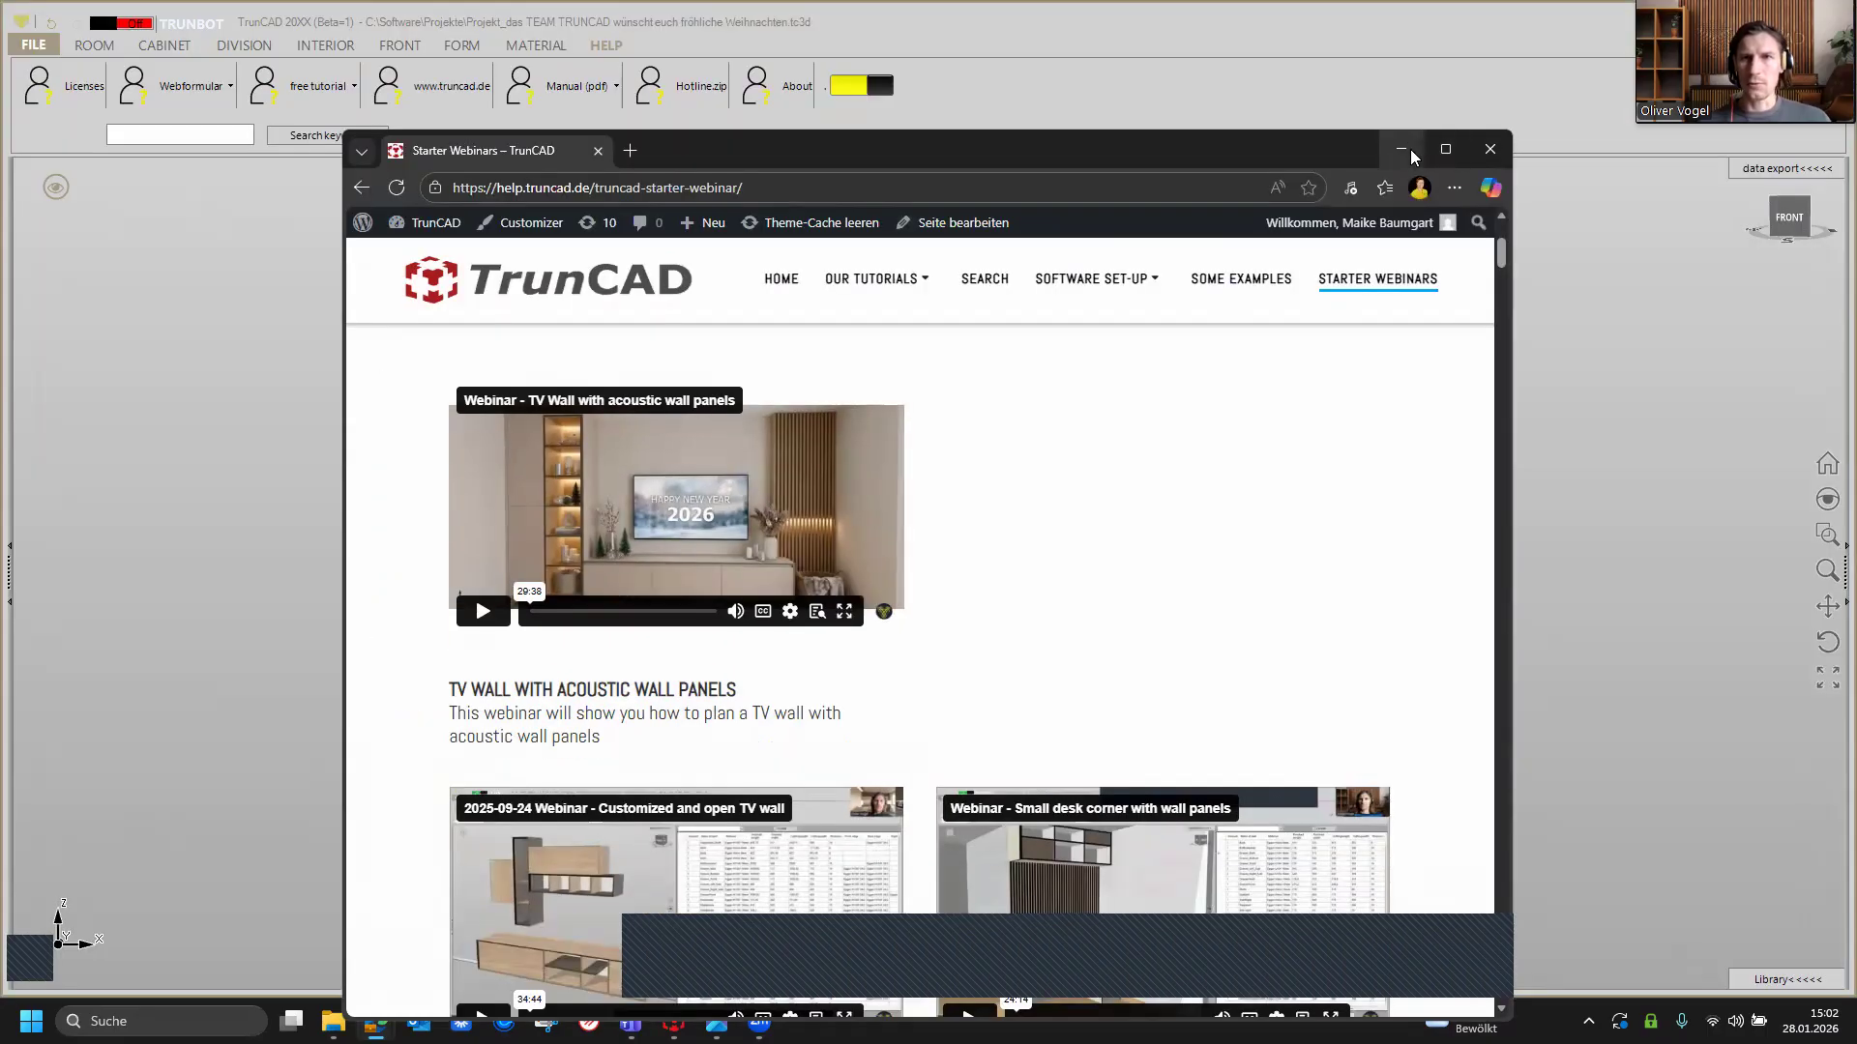
left_click(1401, 150)
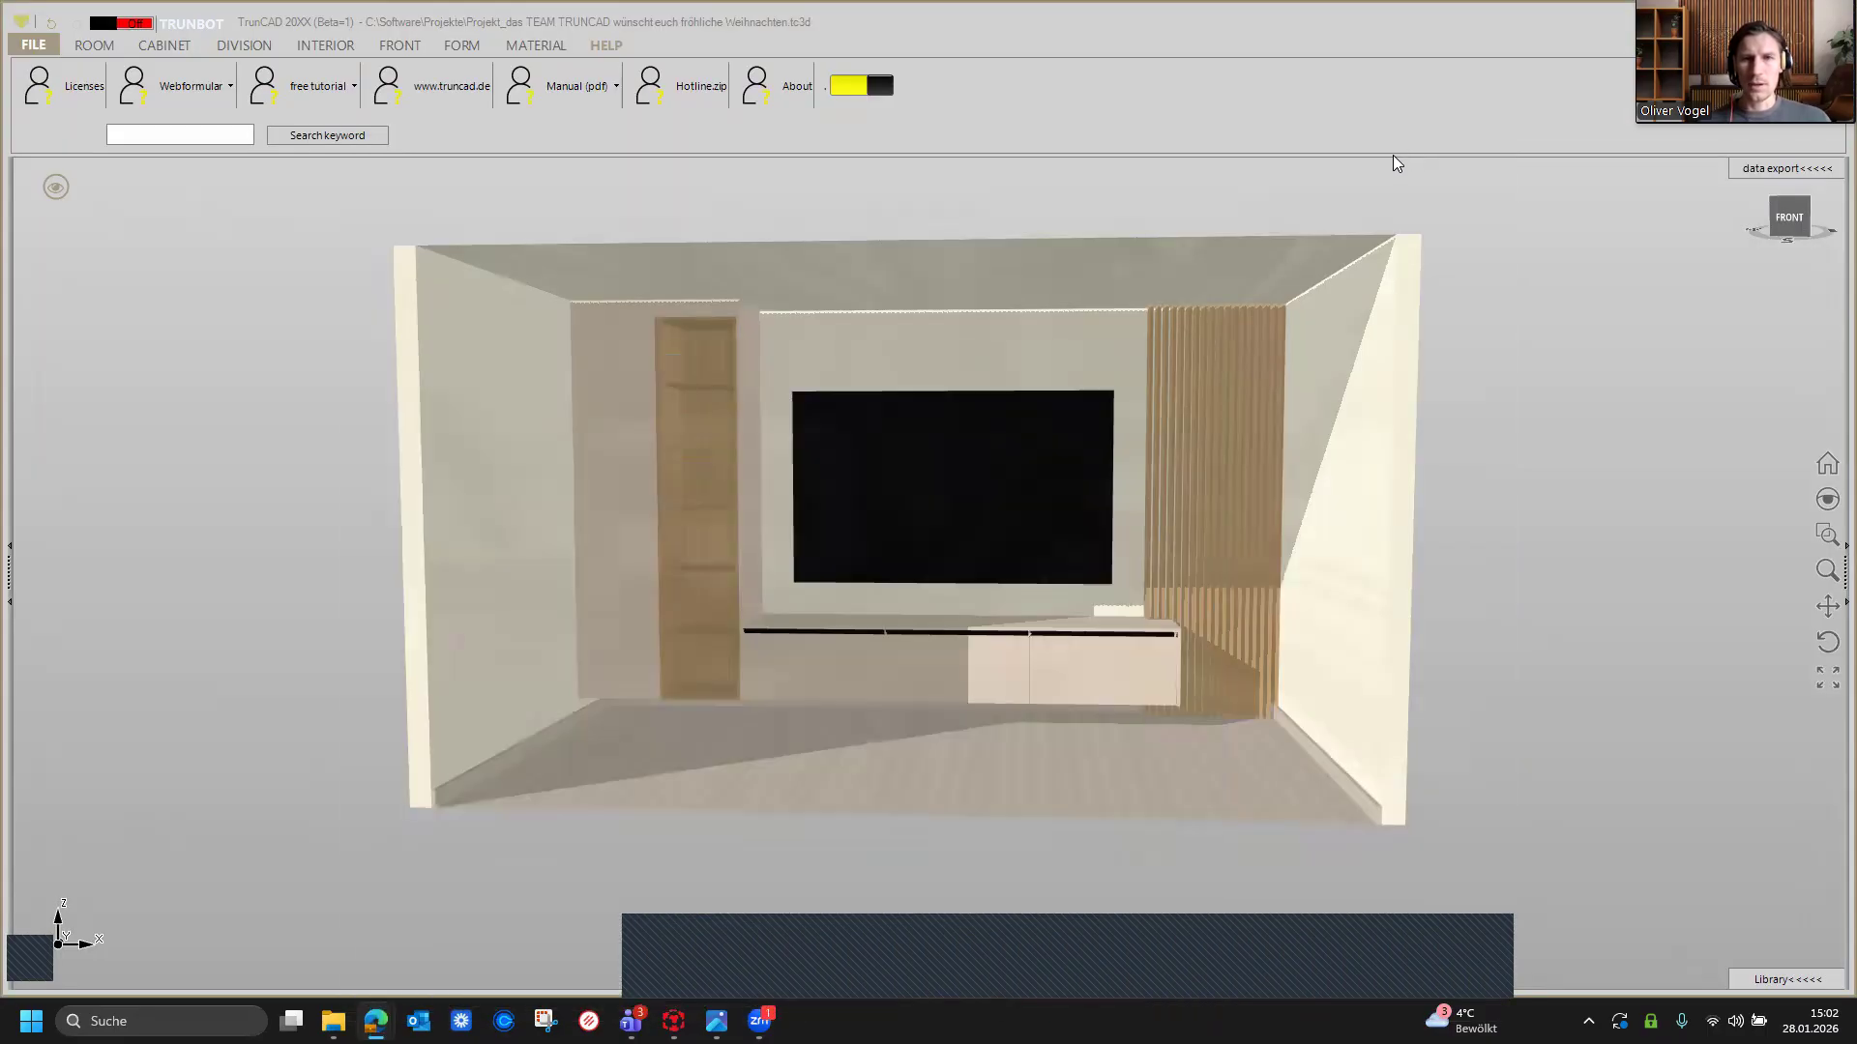
scroll(993, 219, "up", 2)
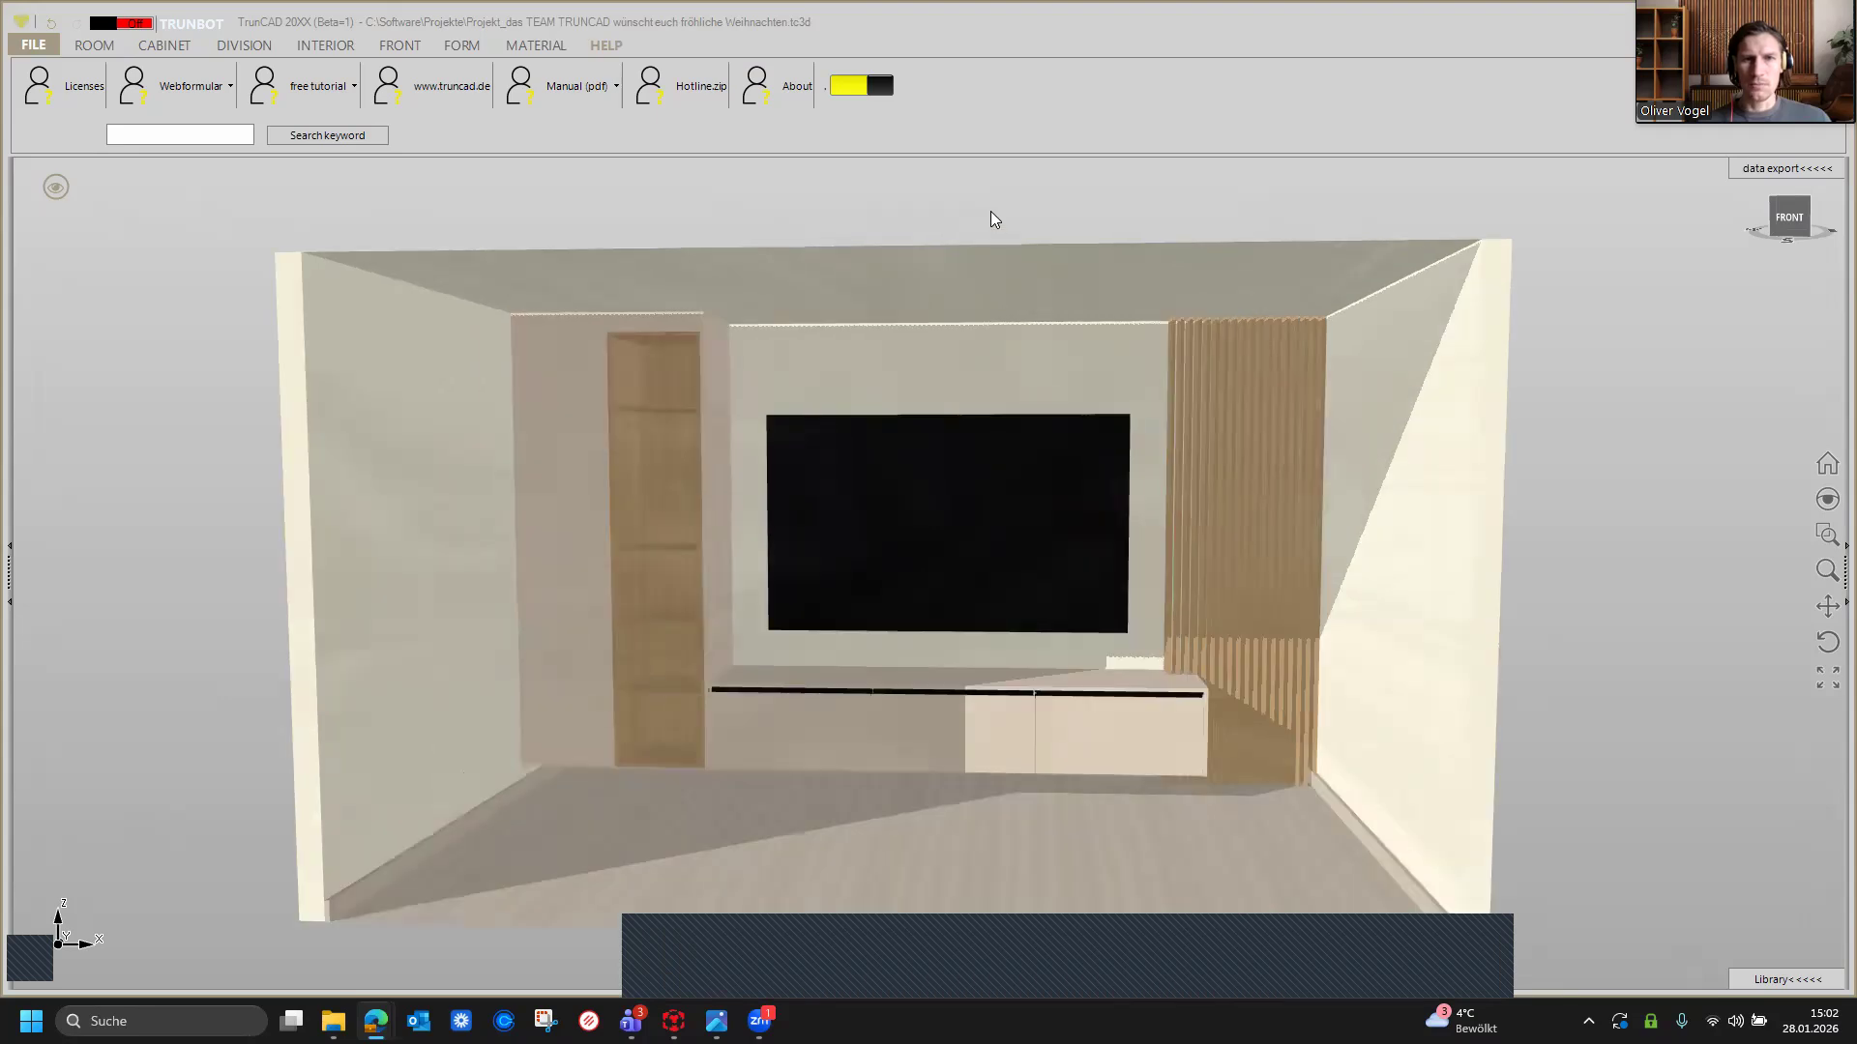
middle_click_drag(987, 212, 945, 181)
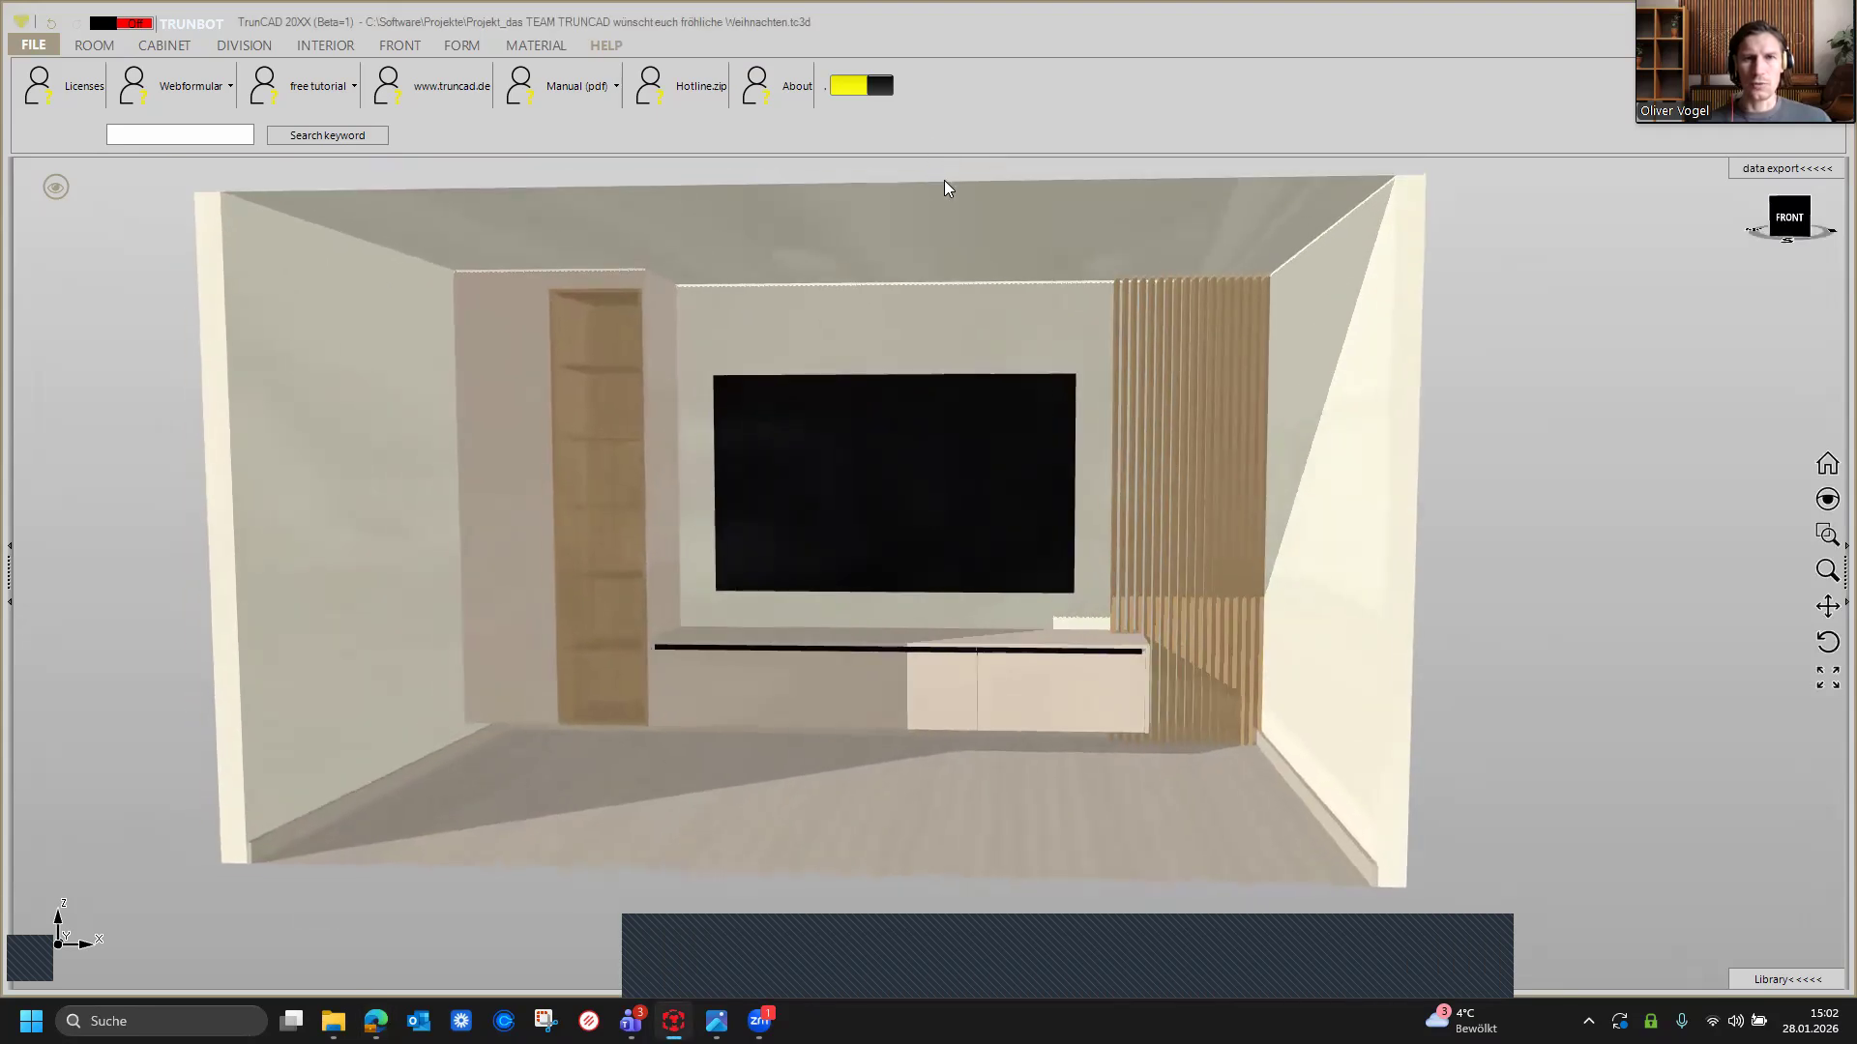
scroll(1484, 357, "up", 1)
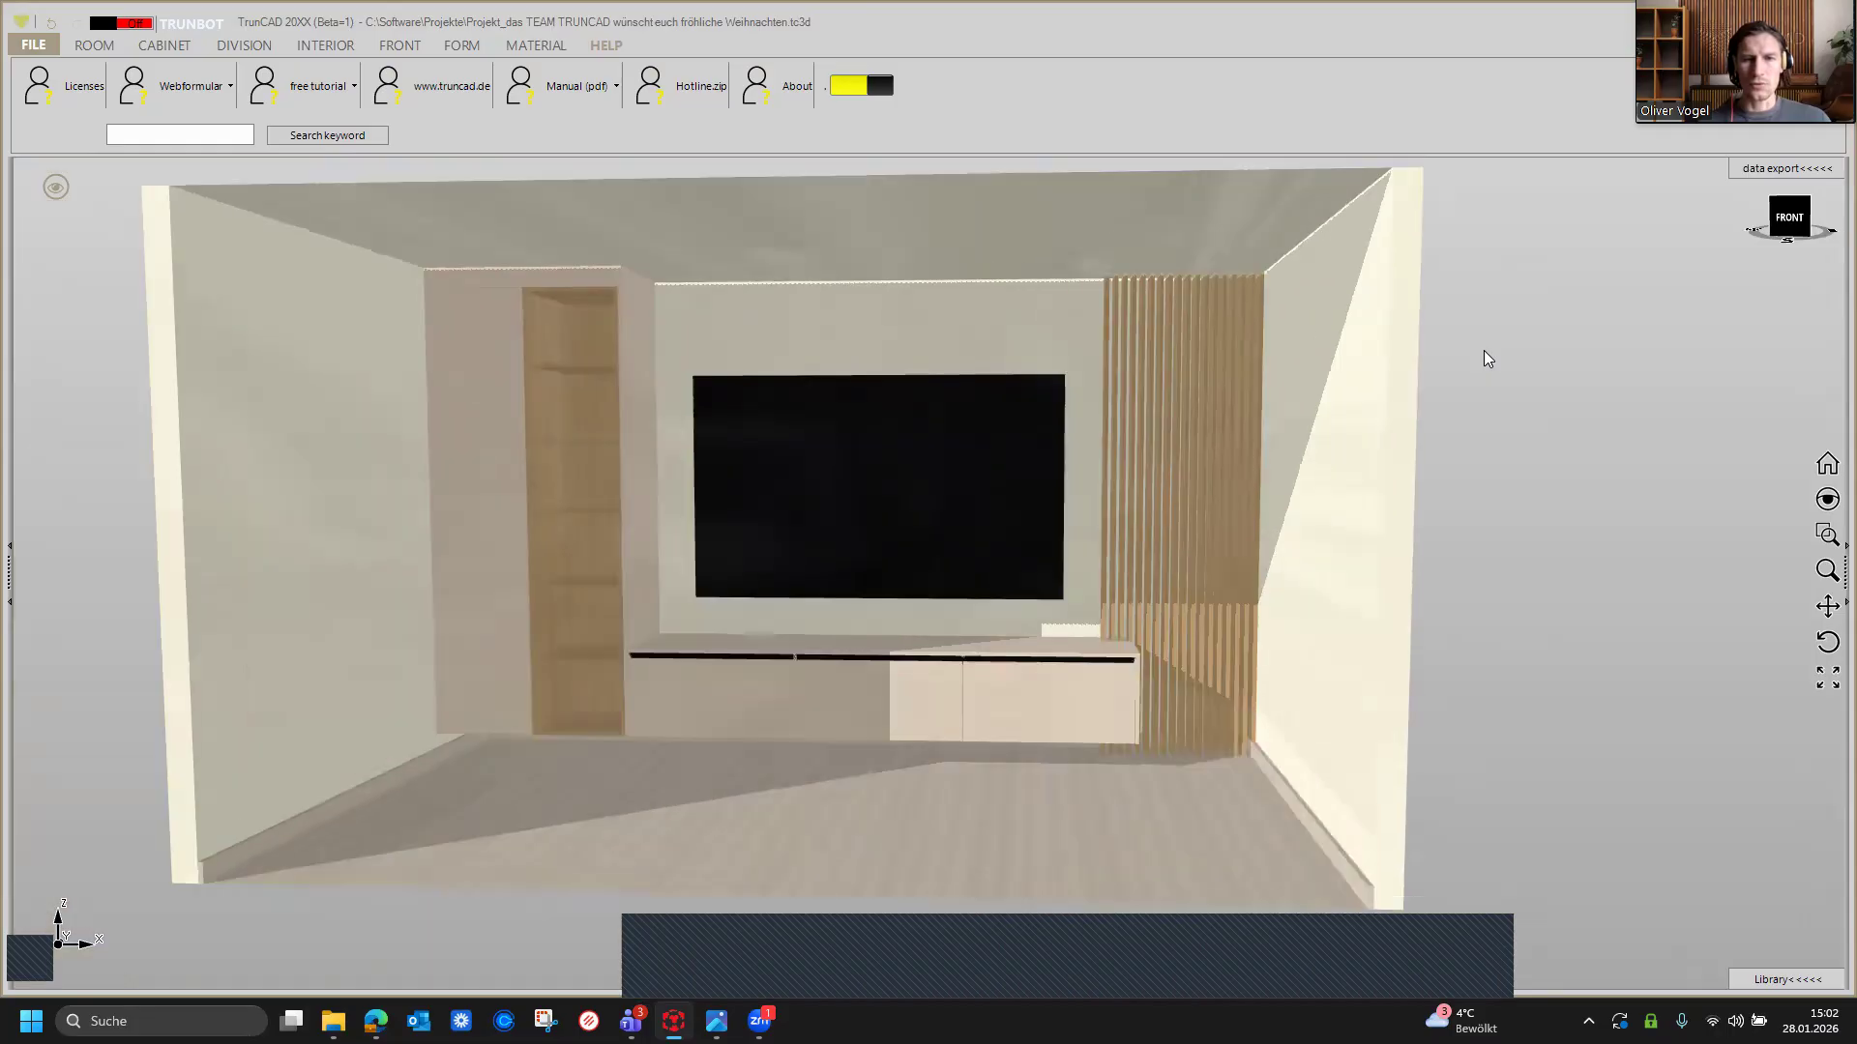
Step: Orbit, zoom and pan around the TV wall room to examine the project from different angles
middle_click_drag(1489, 358, 1563, 358)
scroll(1518, 363, "up", 2)
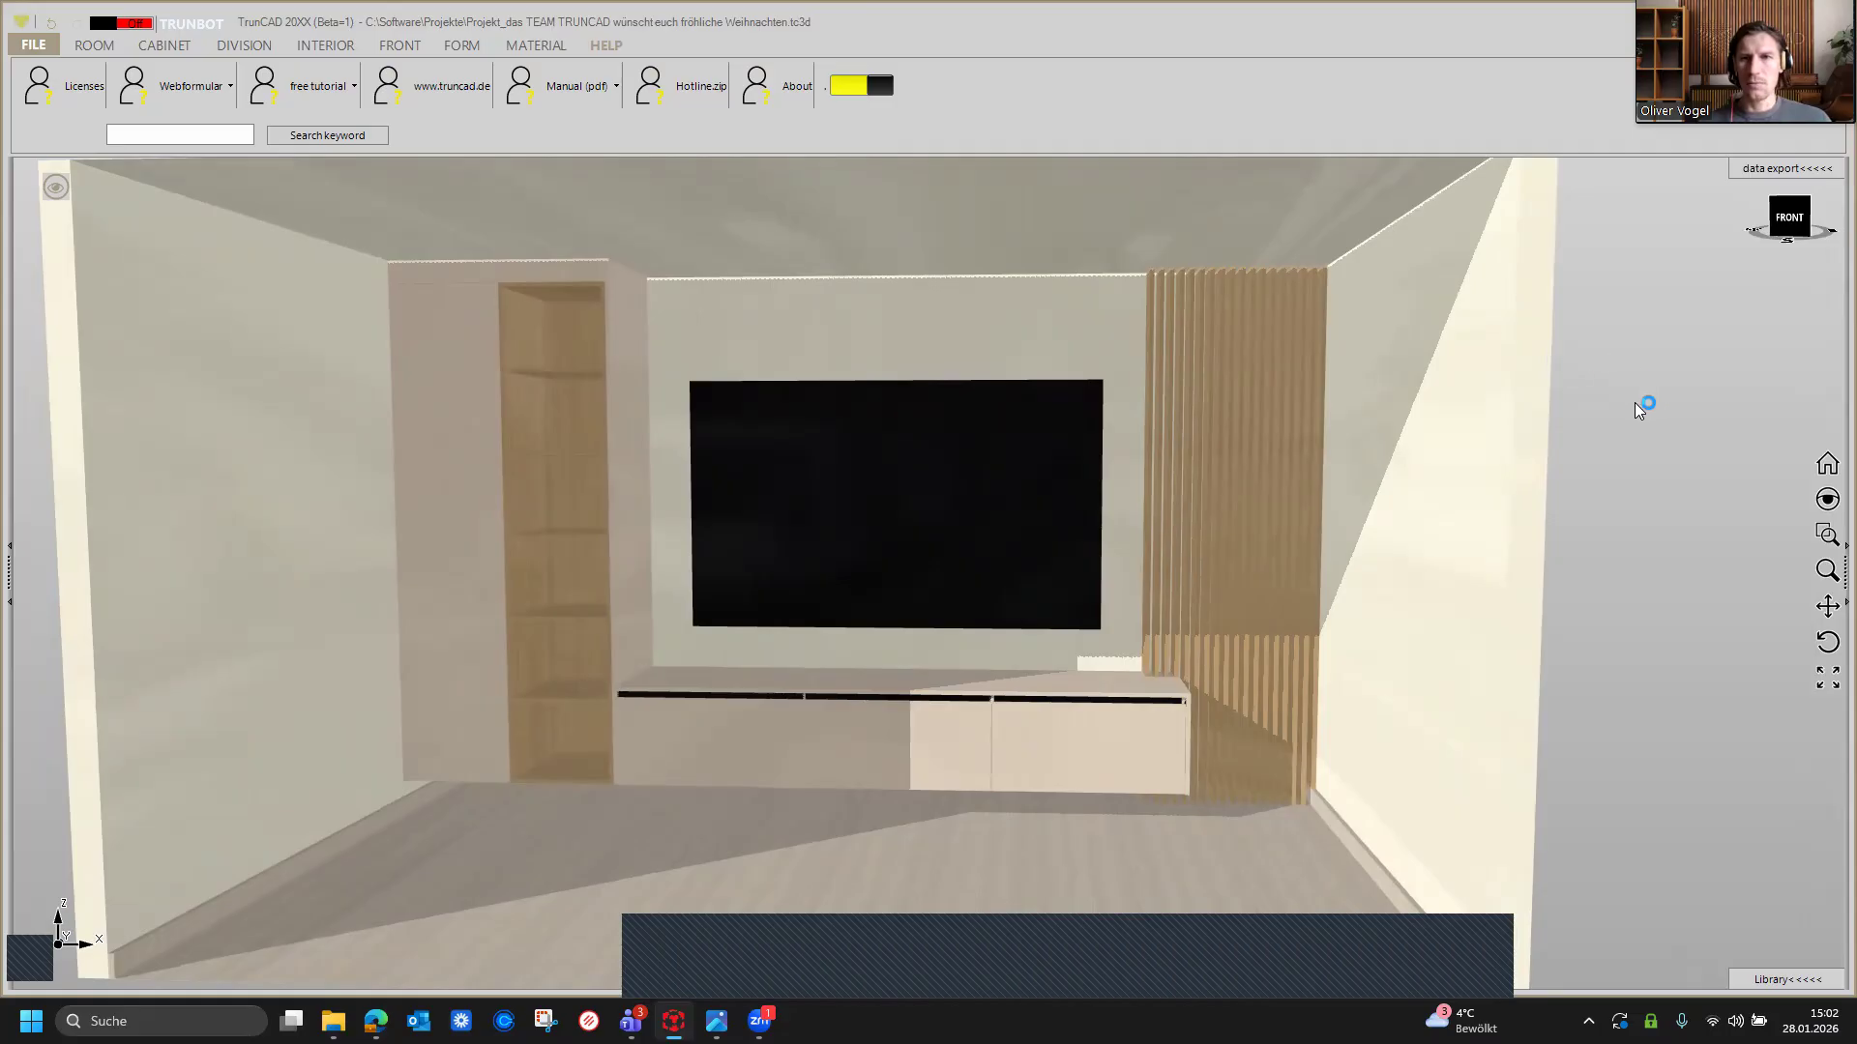
scroll(1639, 406, "up", 2)
middle_click_drag(1637, 404, 1787, 394)
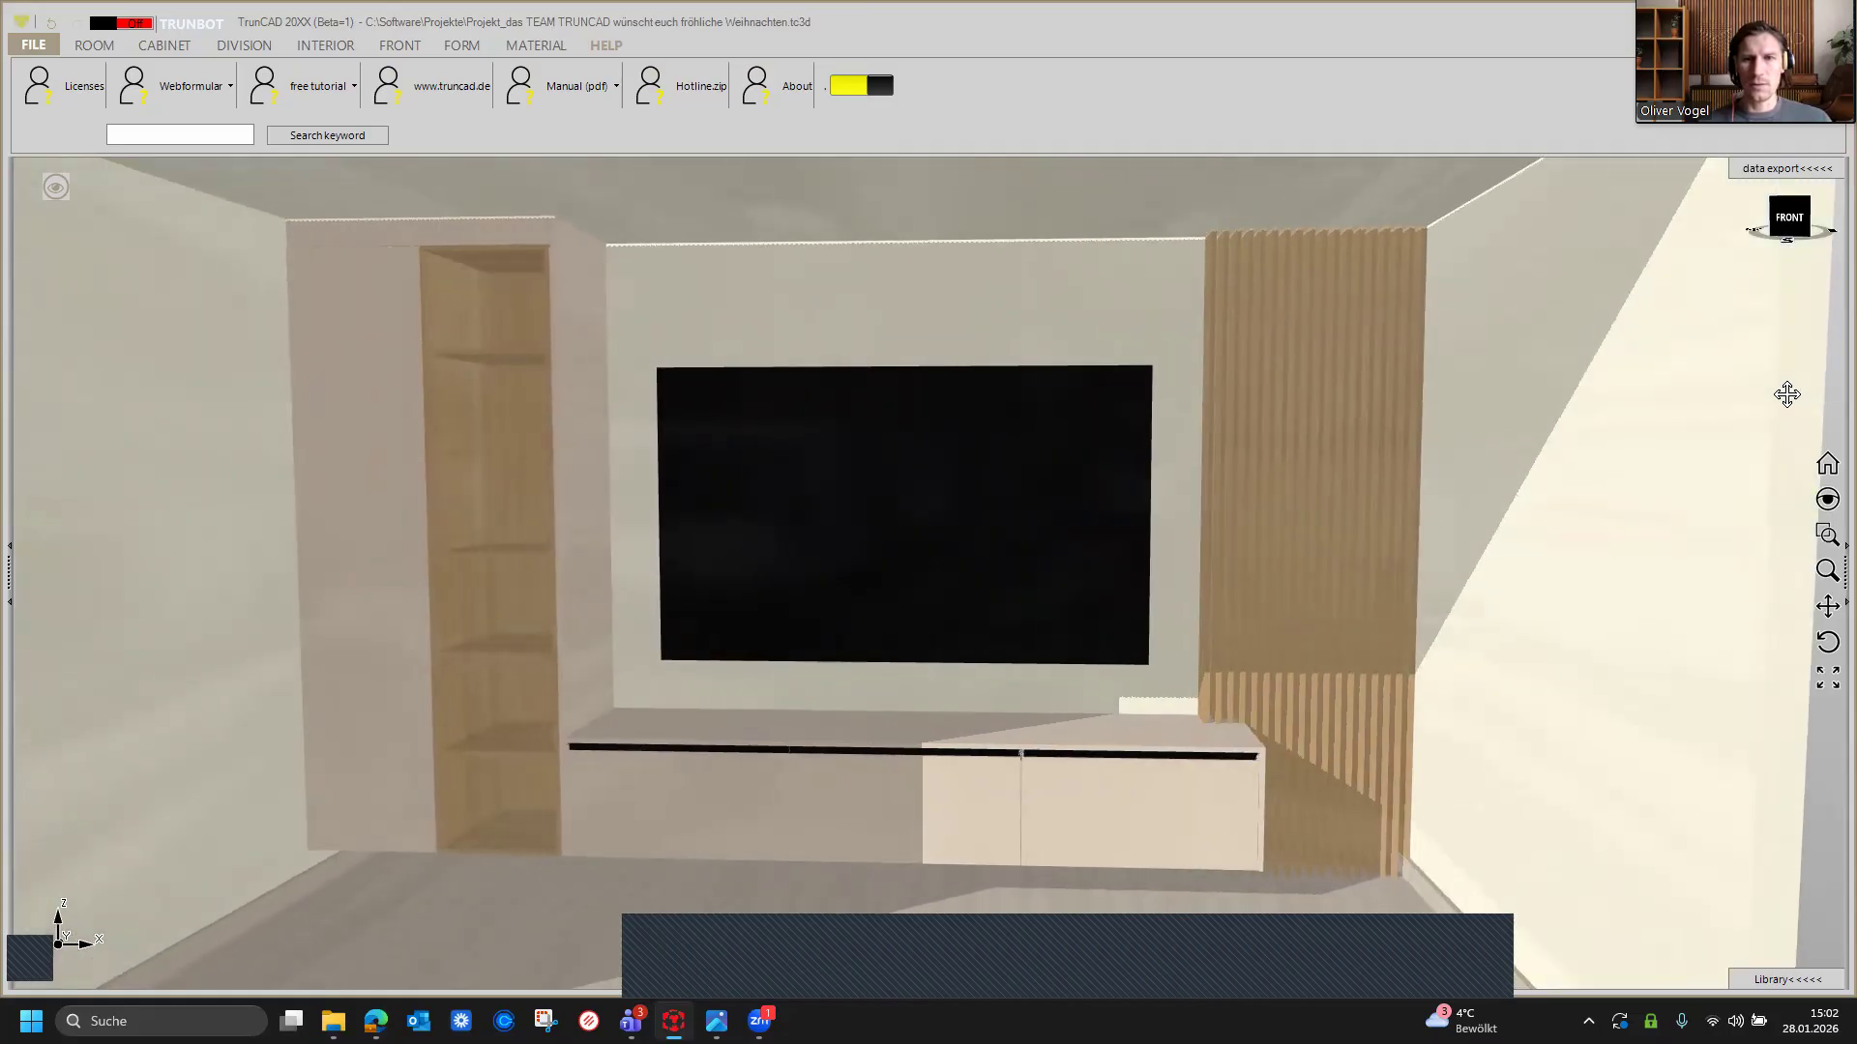
left_click(1484, 386)
scroll(1479, 387, "down", 2)
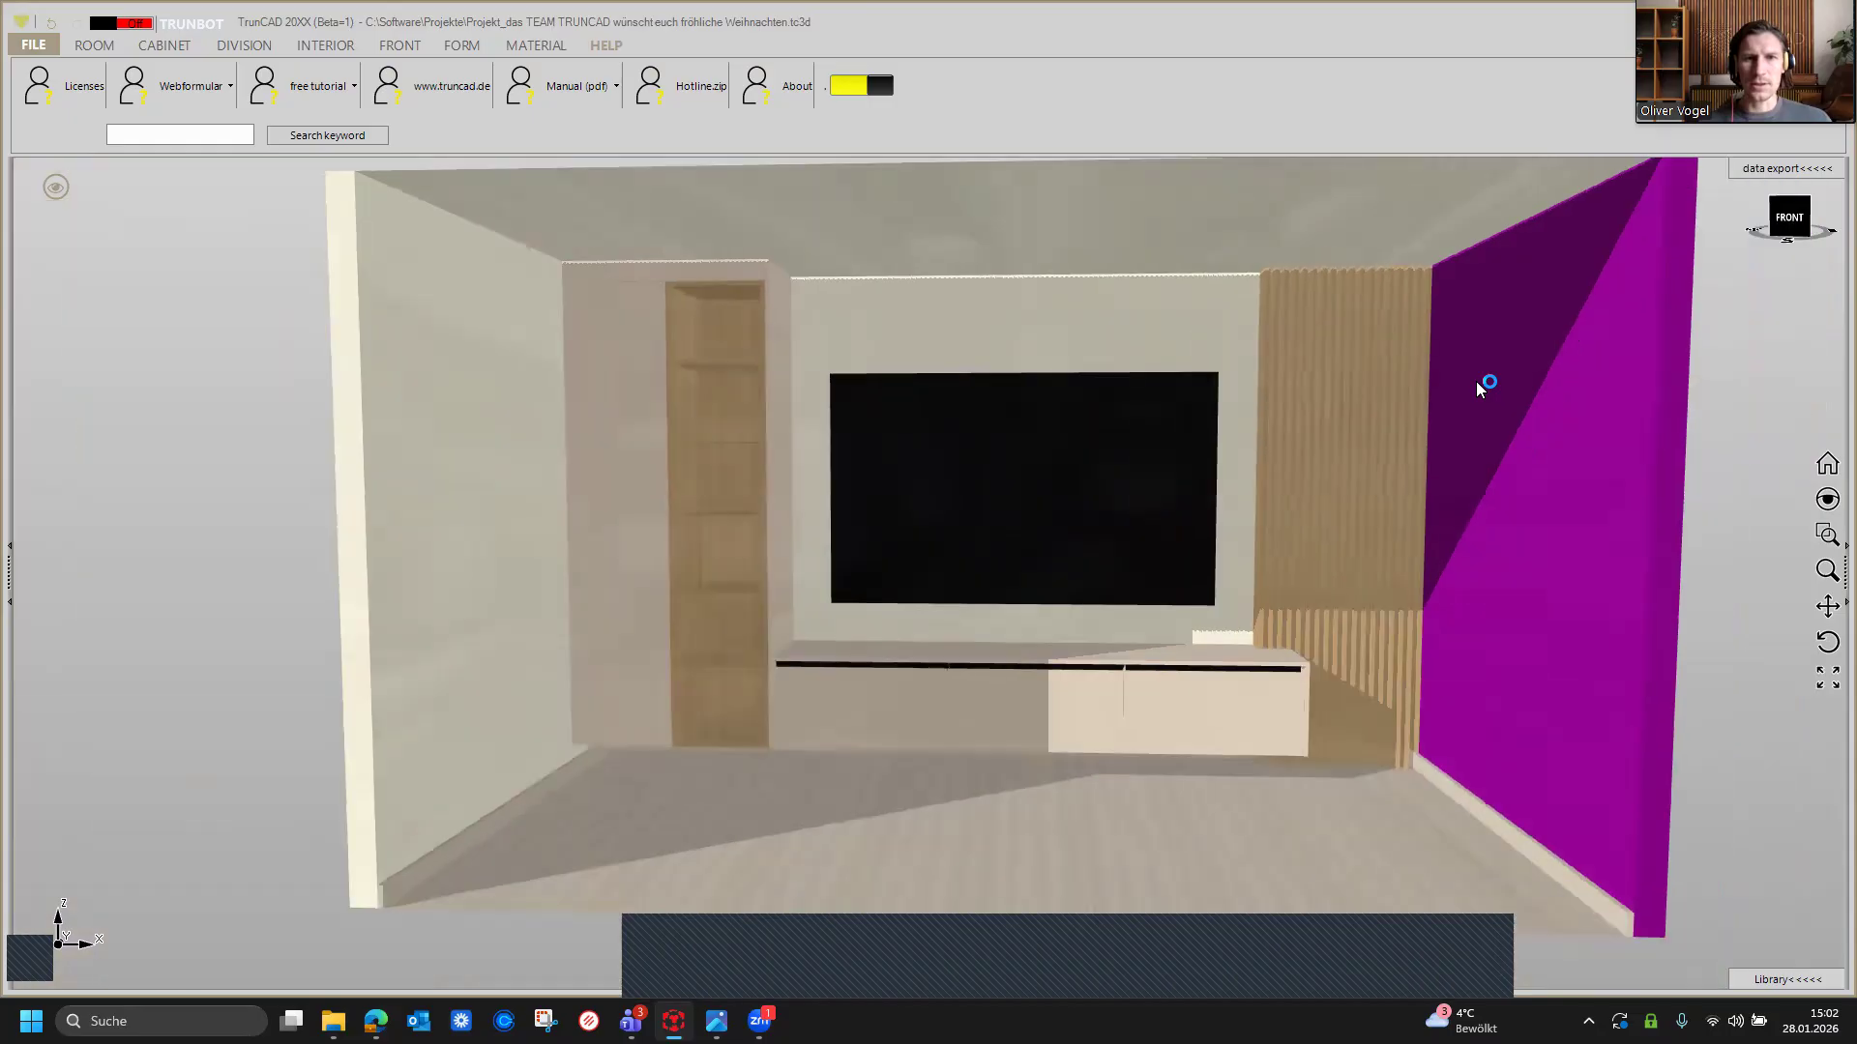
scroll(1479, 386, "up", 3)
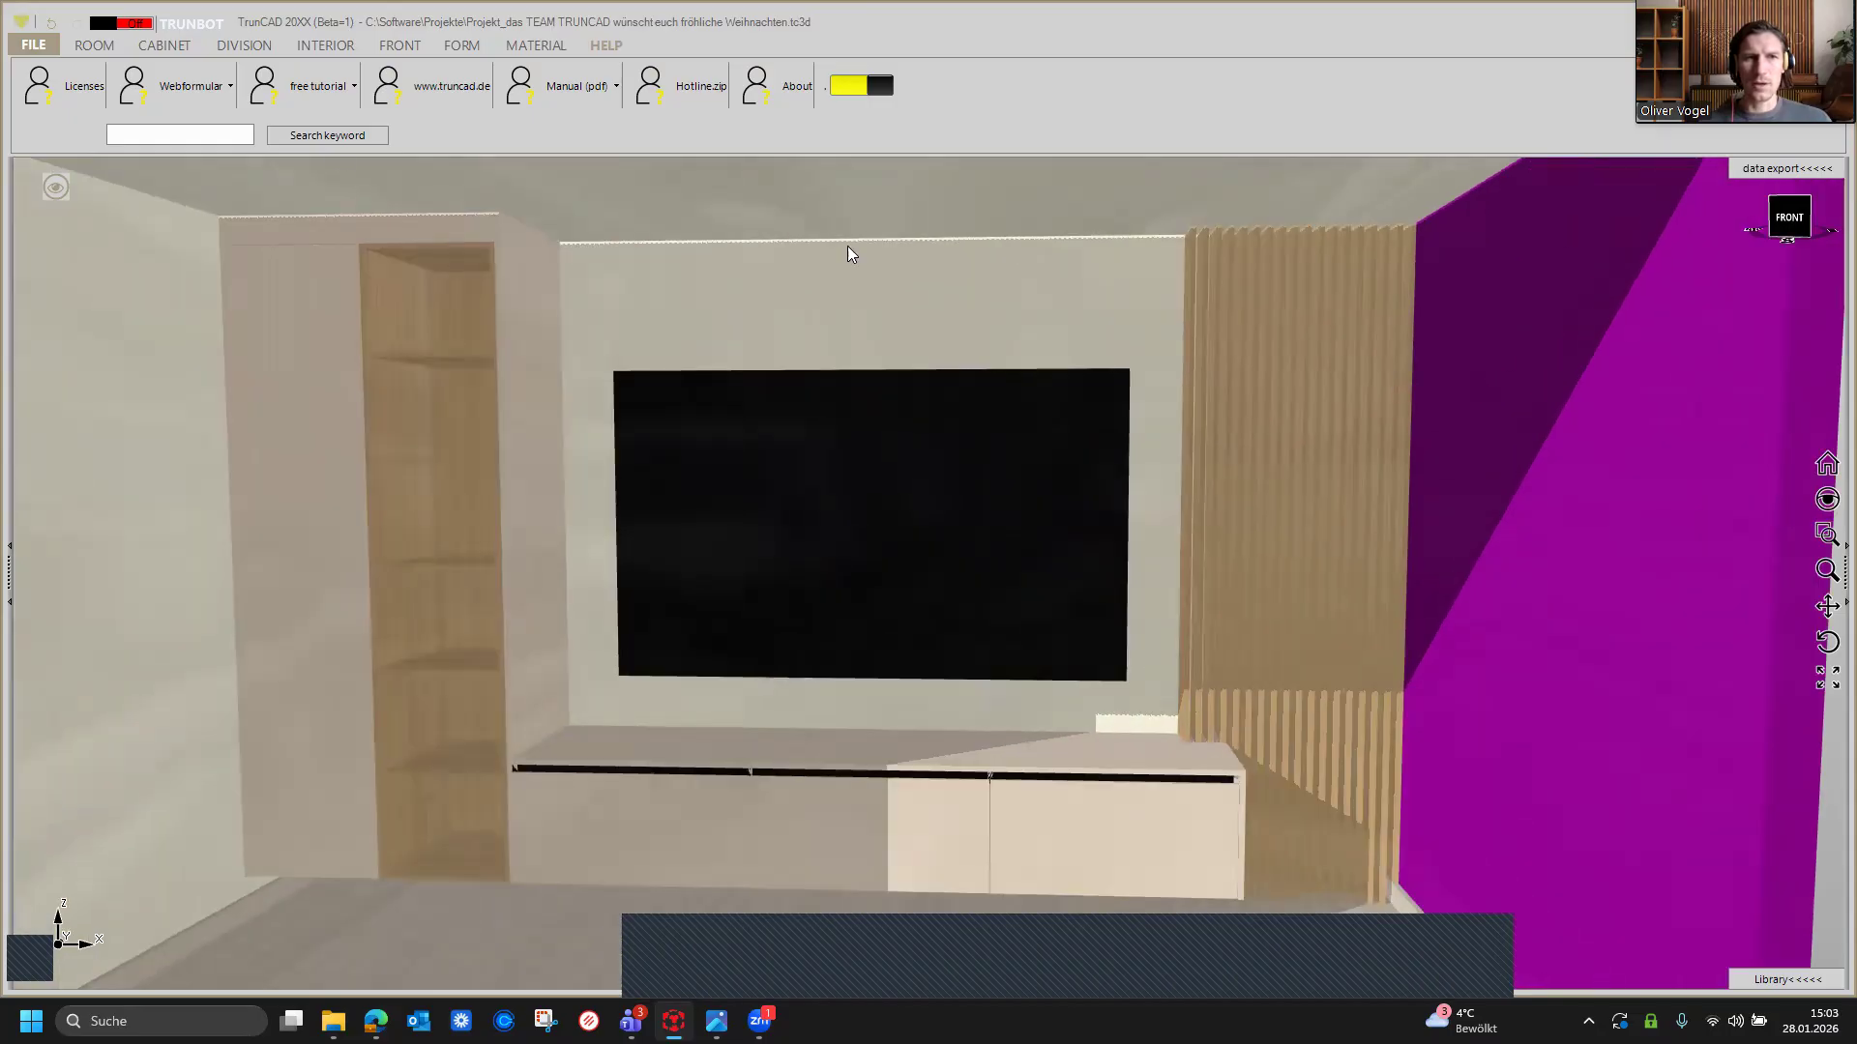
left_click(850, 251)
scroll(849, 254, "down", 3)
left_click(1299, 488)
left_click(1045, 486)
scroll(1047, 485, "down", 2)
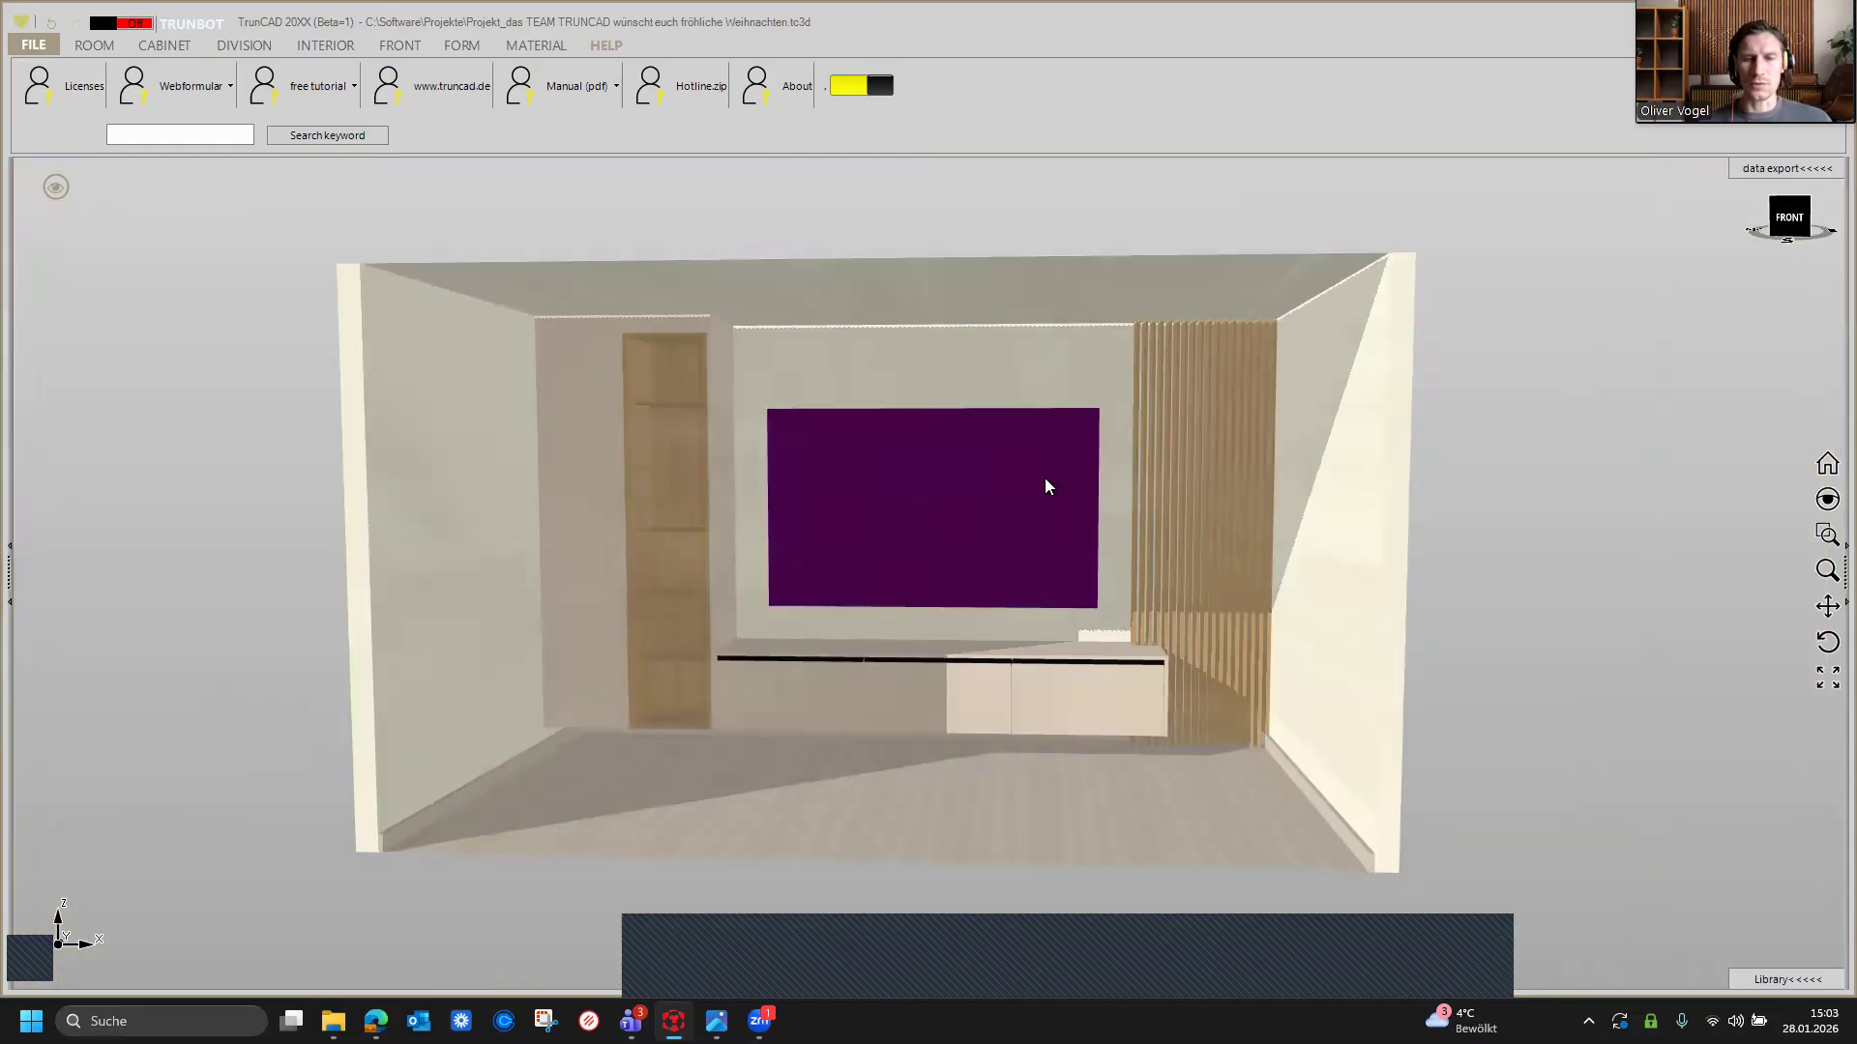
scroll(1045, 485, "down", 2)
scroll(887, 502, "up", 3)
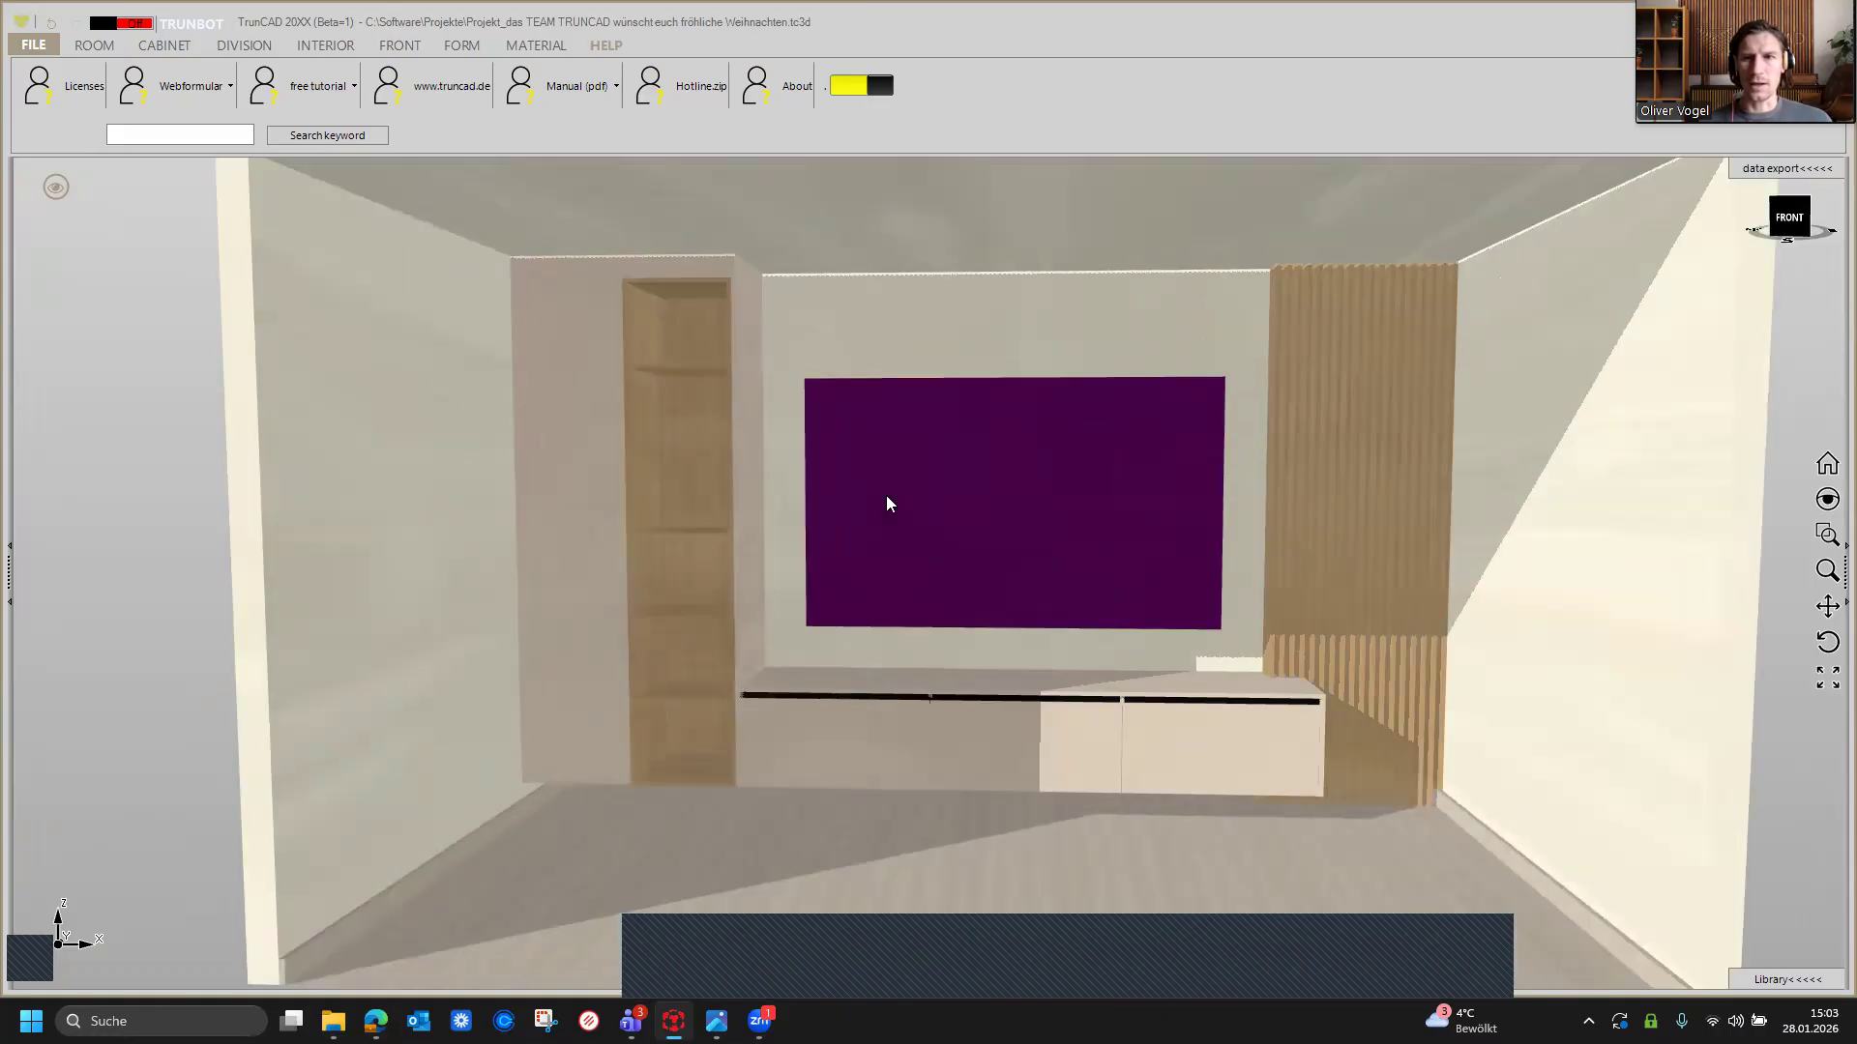
scroll(886, 503, "down", 2)
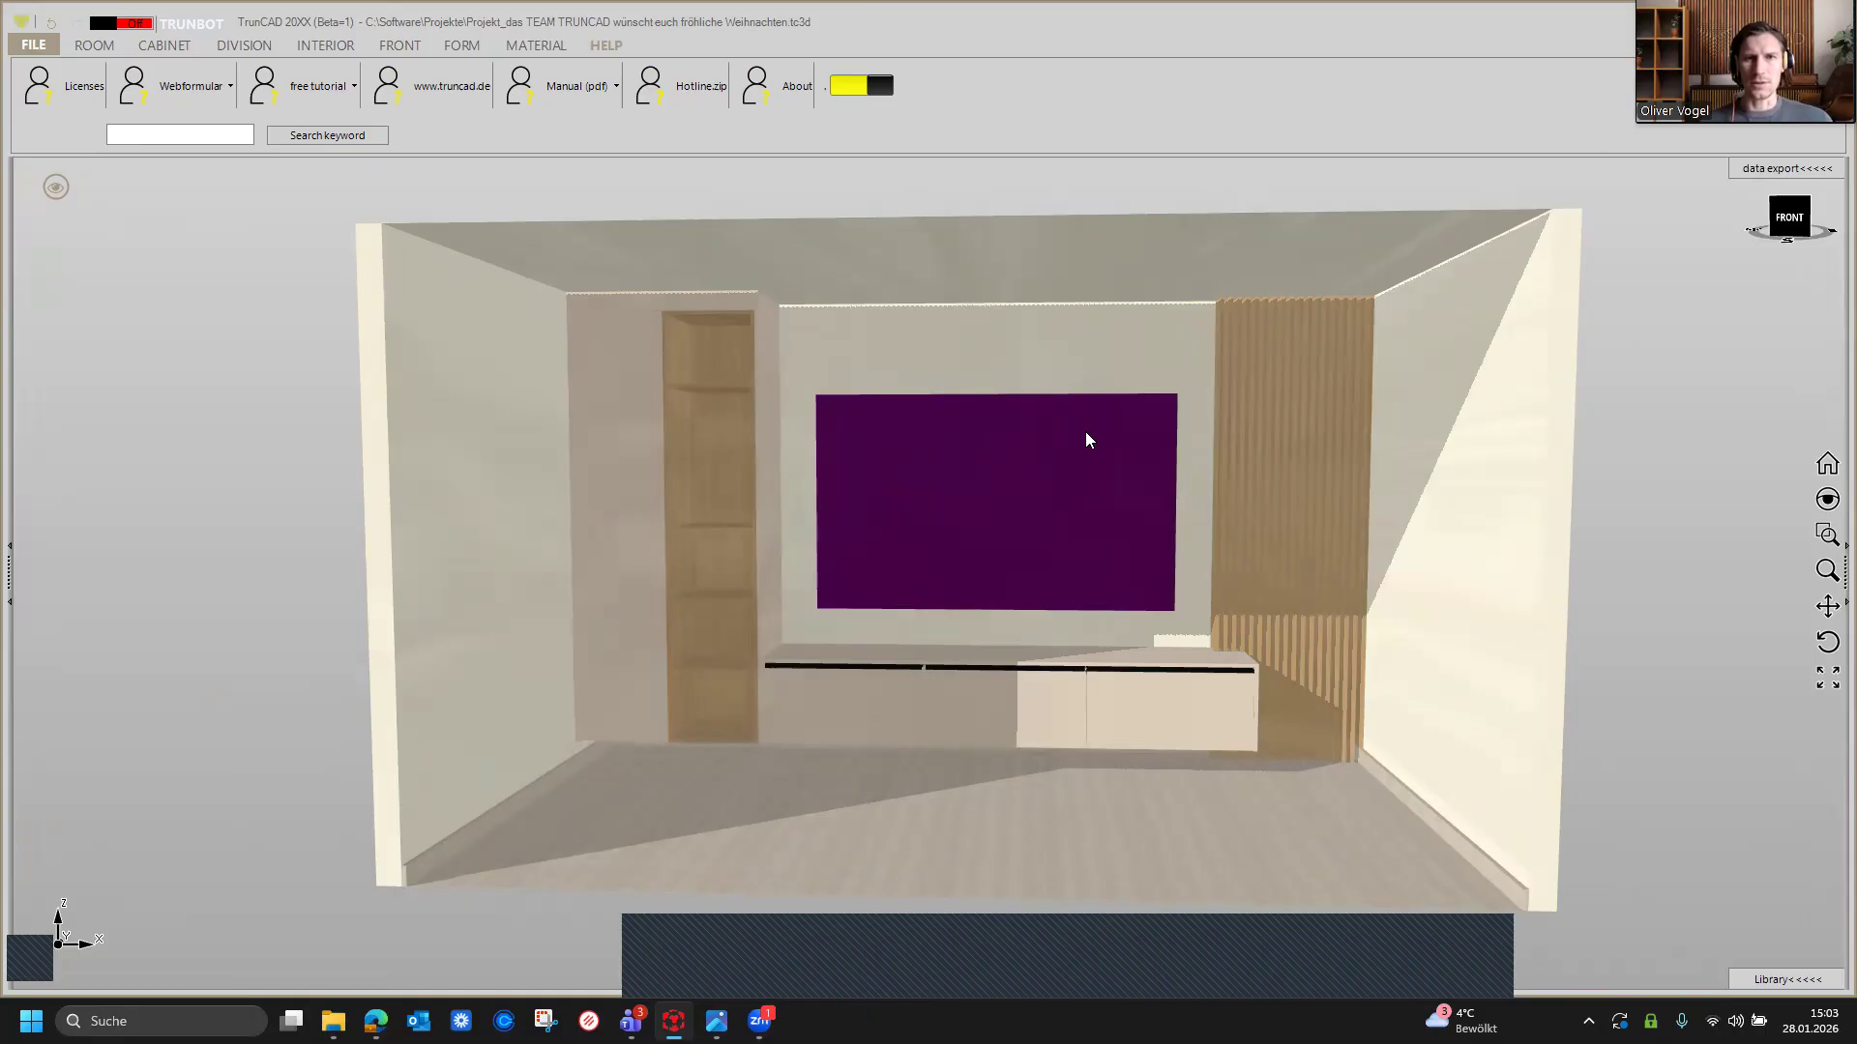
scroll(1117, 186, "up", 2)
scroll(1117, 185, "down", 1)
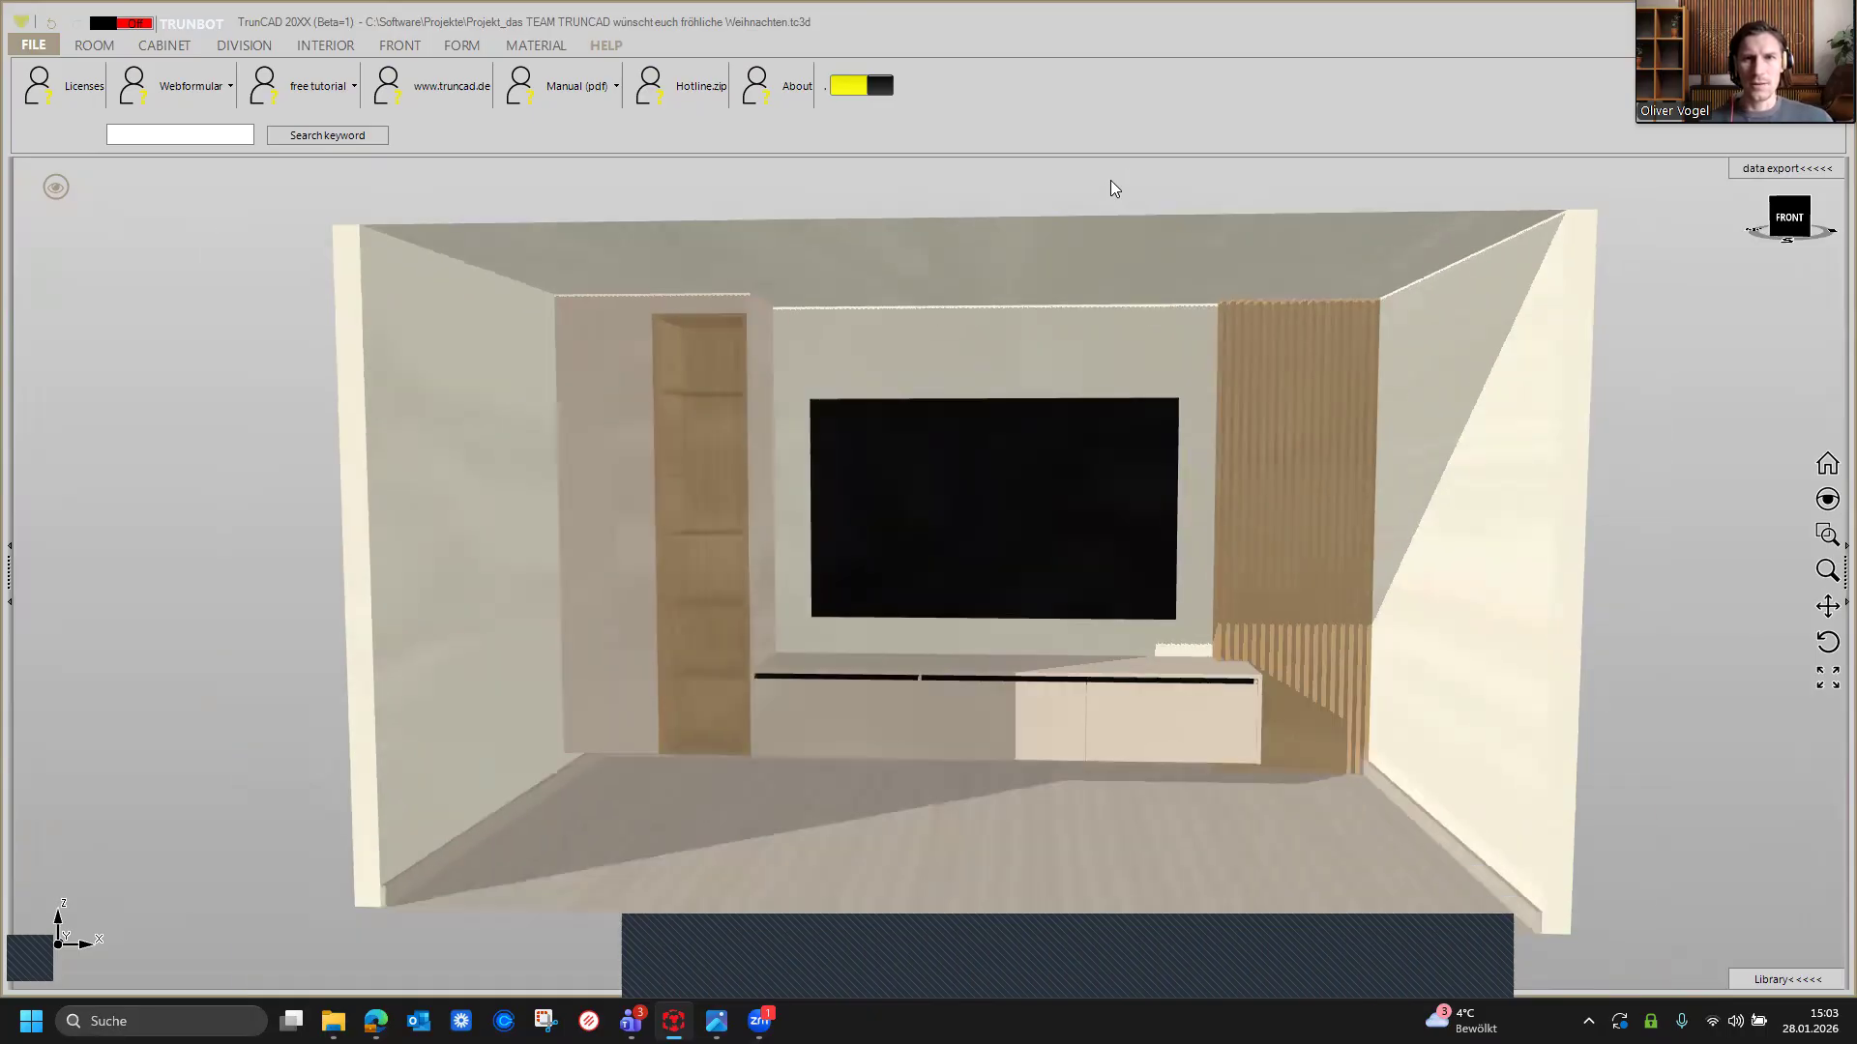
middle_click_drag(1112, 185, 1069, 158)
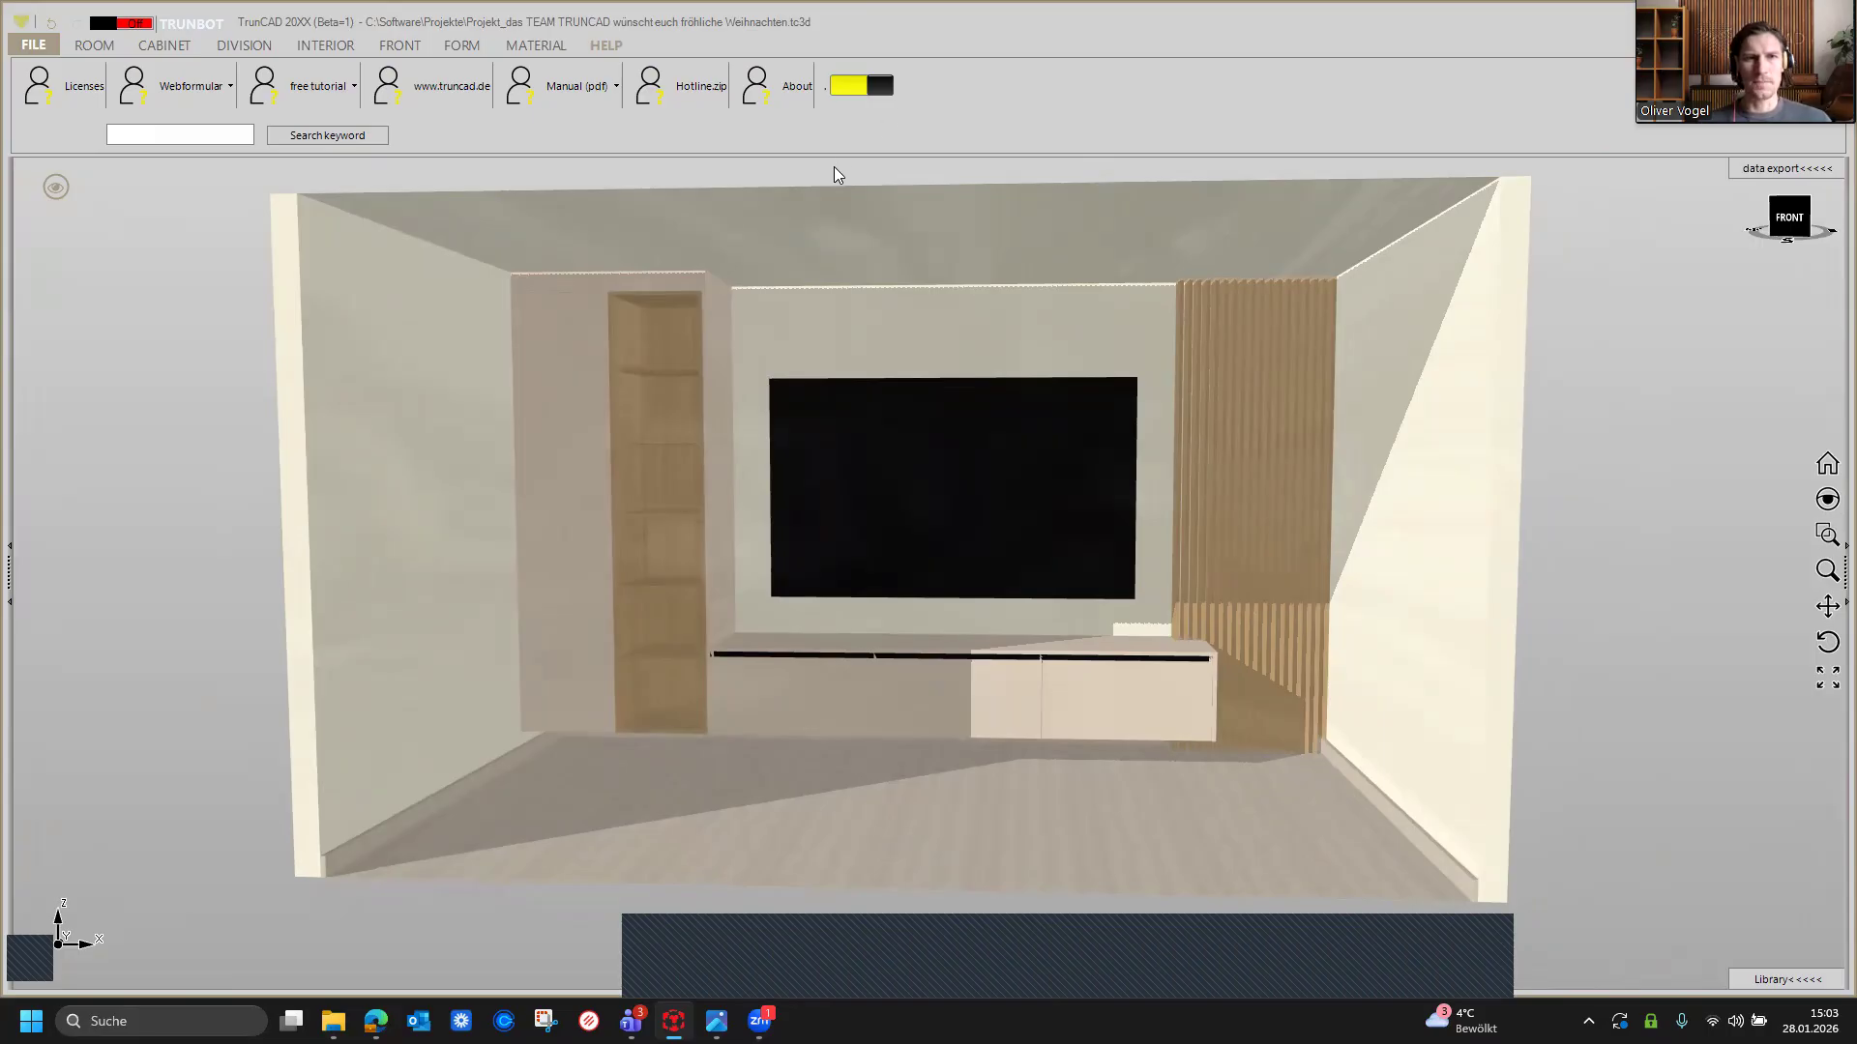
scroll(835, 168, "up", 1)
middle_click_drag(812, 166, 787, 165)
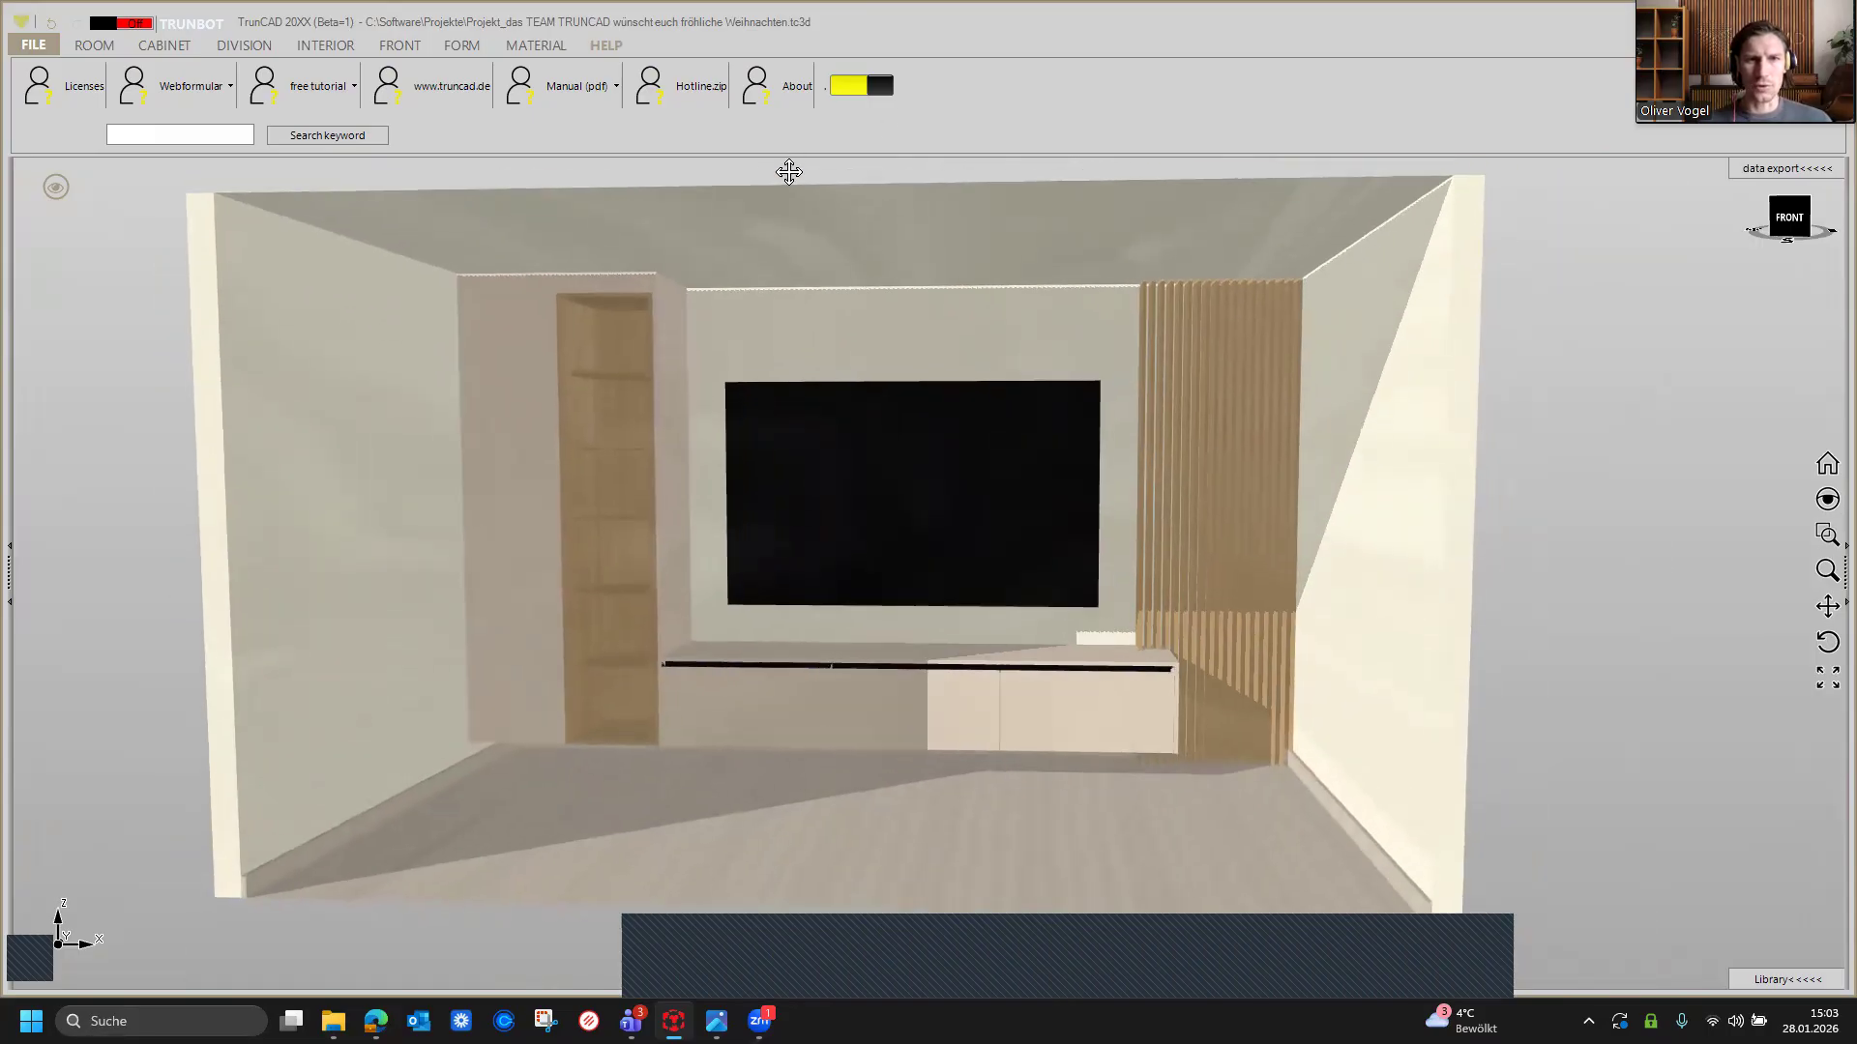
Step: Set the room's ceiling invisible in the room settings and move closer to the TV wall
left_click(85, 48)
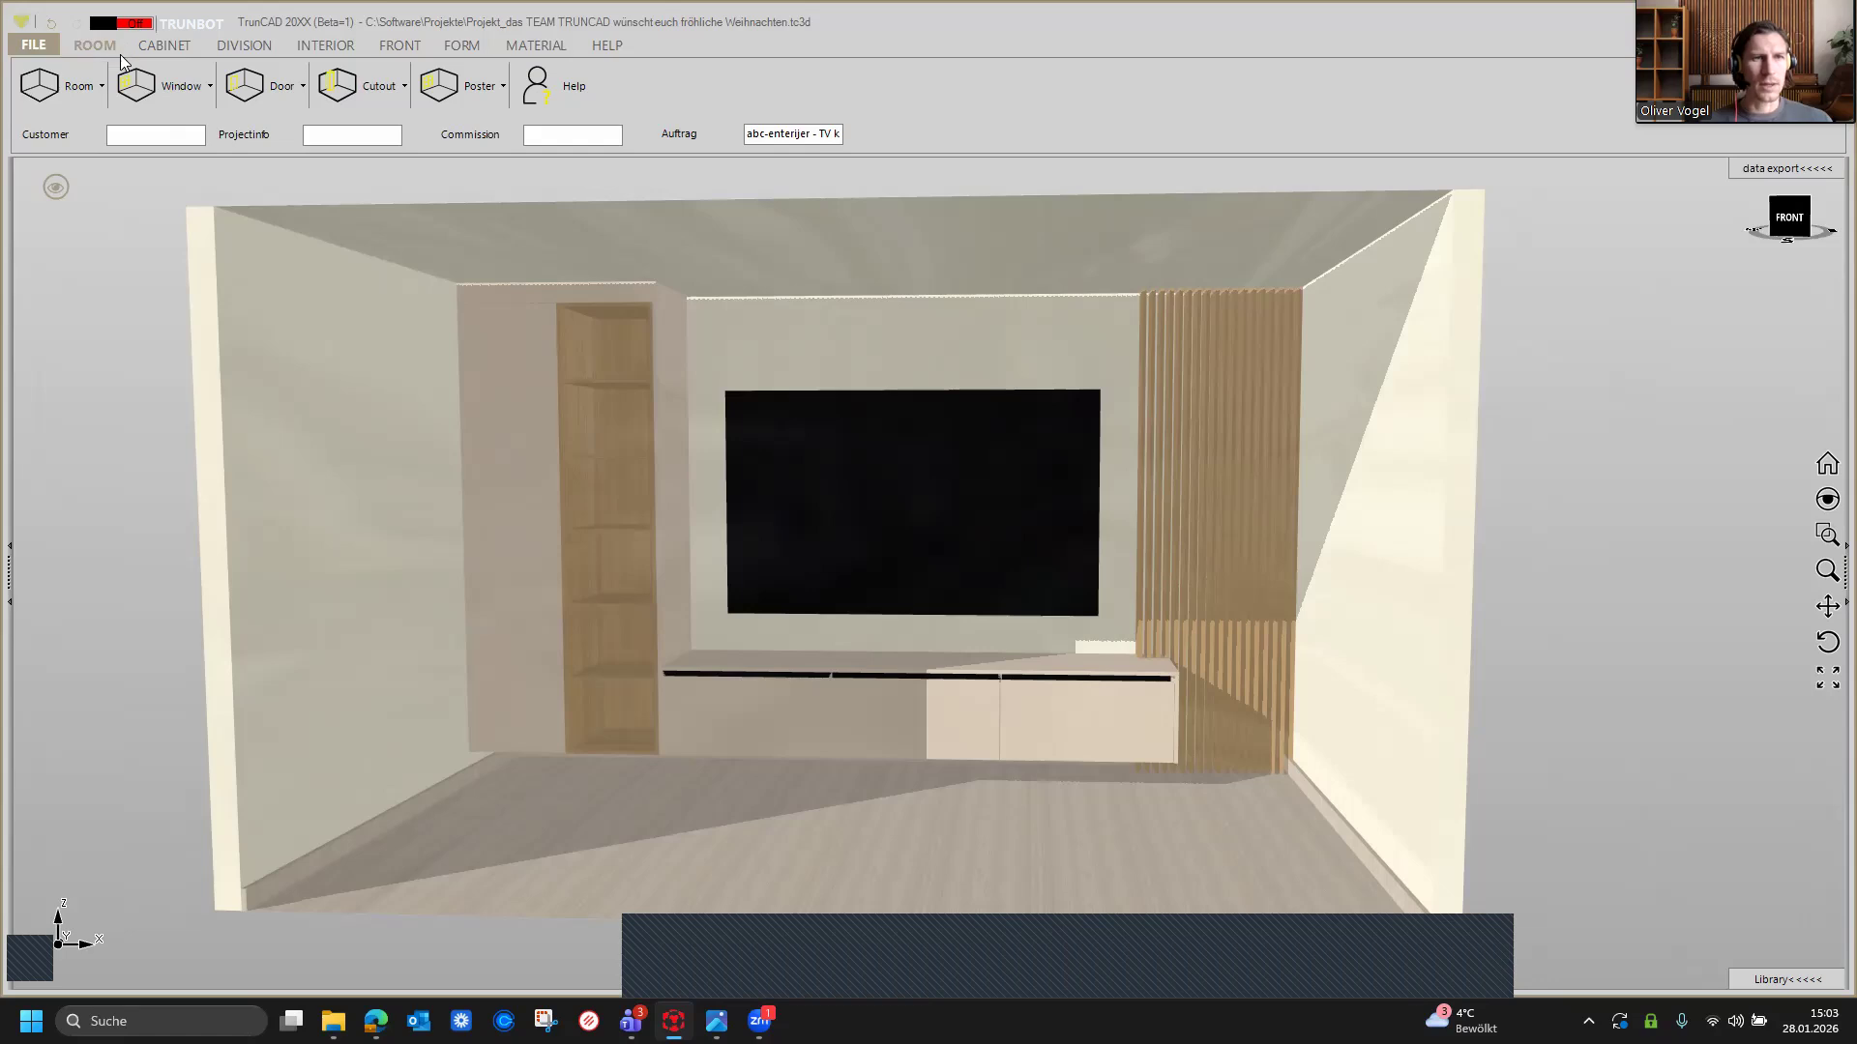
left_click(68, 97)
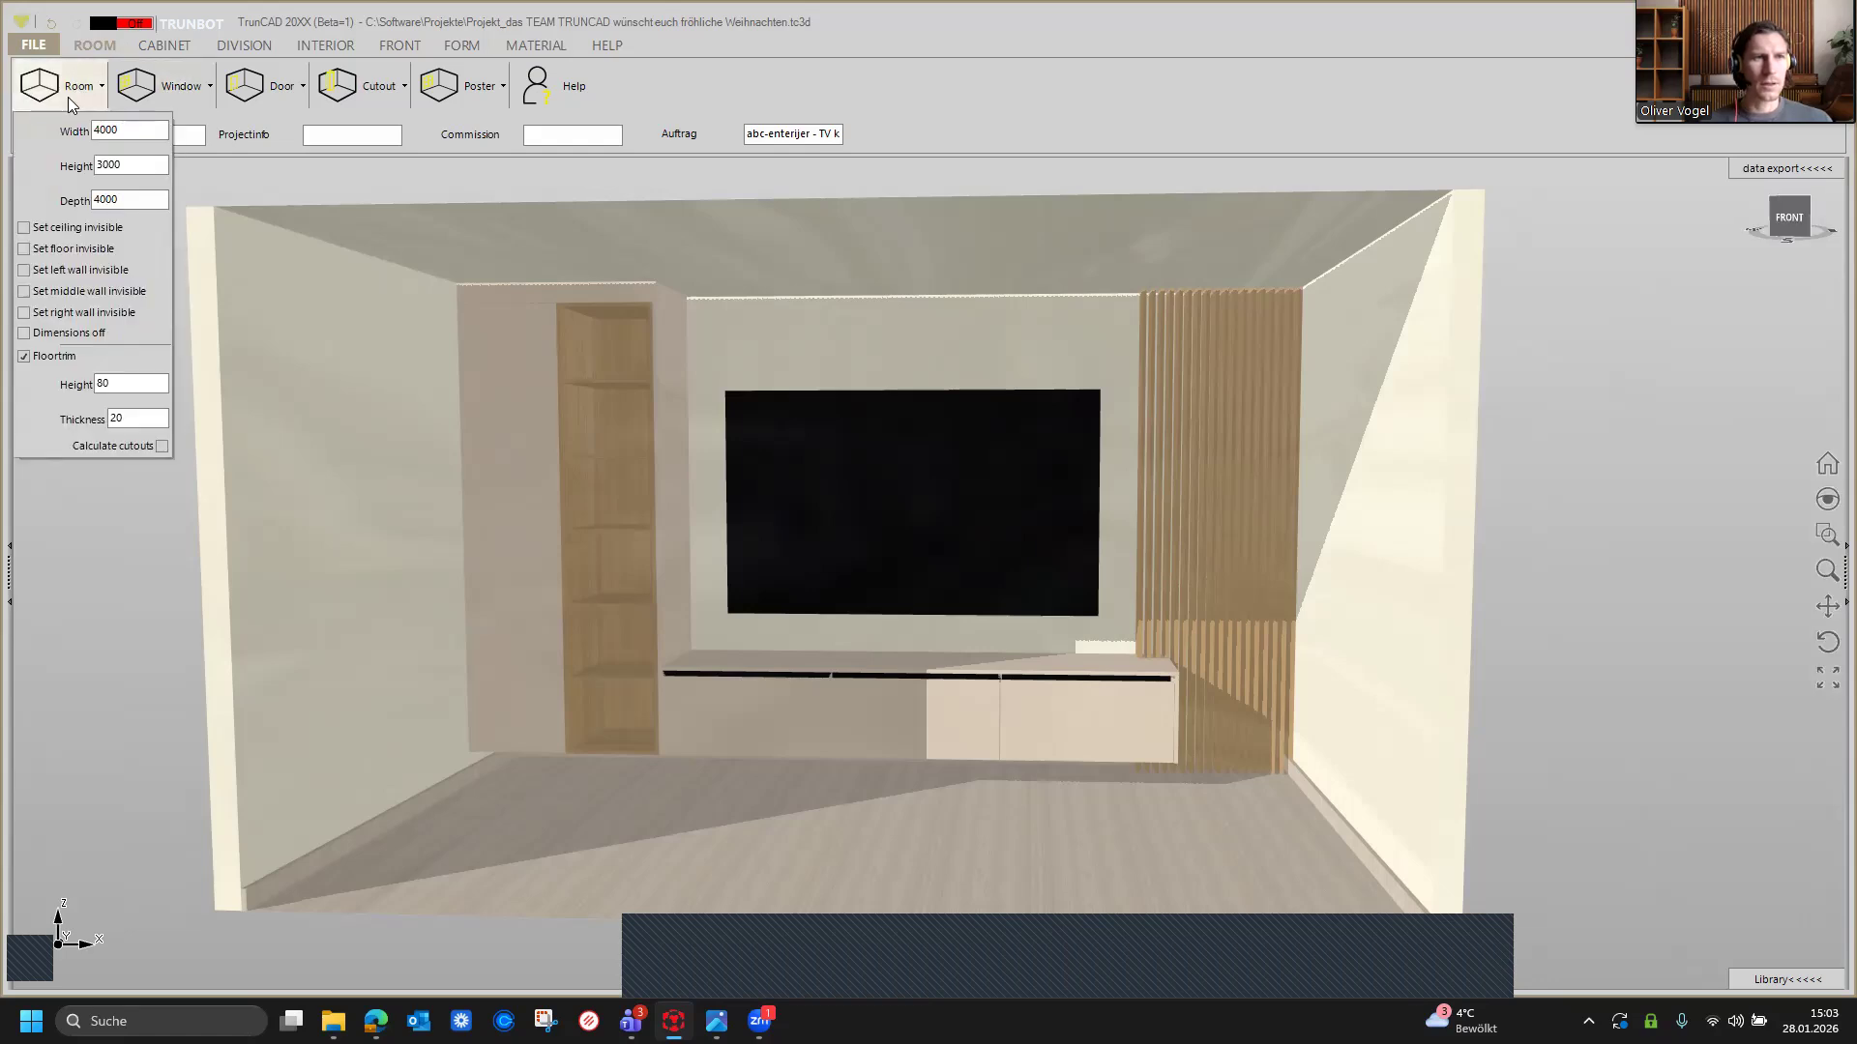
left_click(27, 230)
scroll(1027, 279, "up", 3)
middle_click_drag(1028, 282, 1073, 174)
scroll(1095, 207, "up", 3)
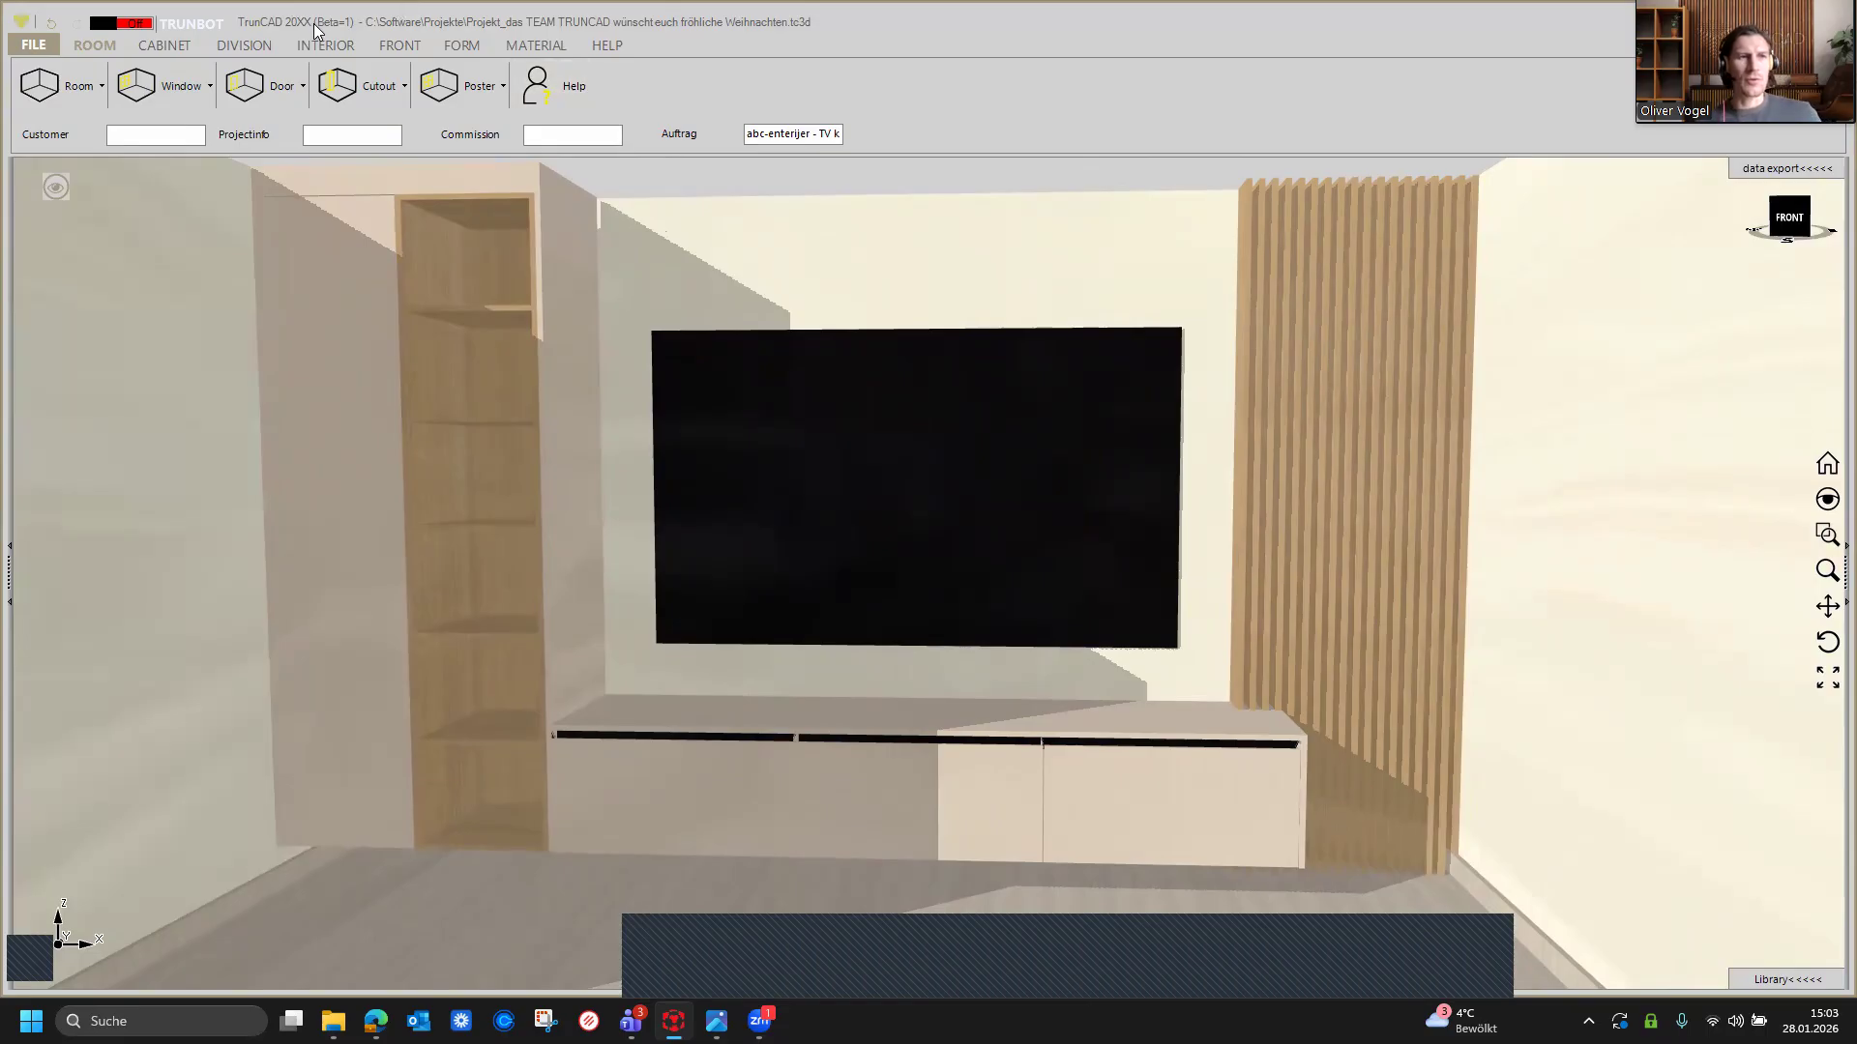
Step: Open the KI Rendering screenshot dialog and delete its default prompt text
left_click(29, 44)
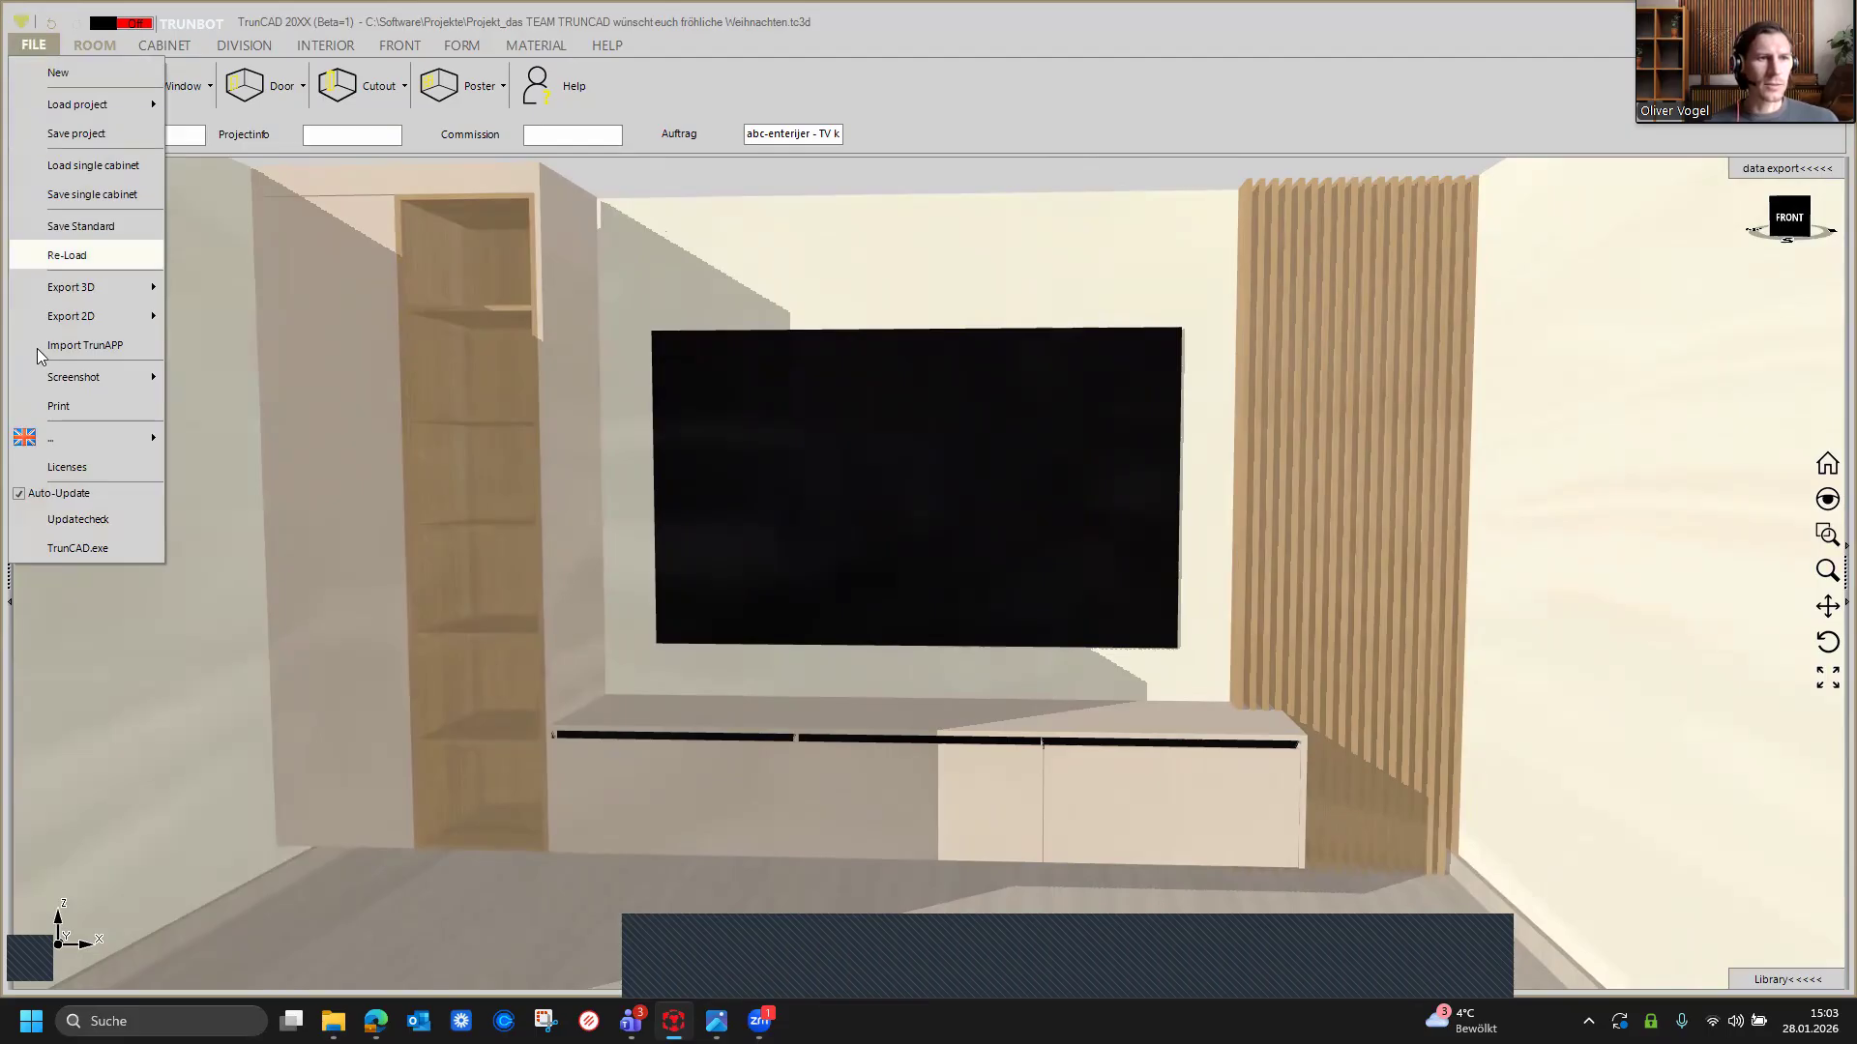
mouse_move(58, 377)
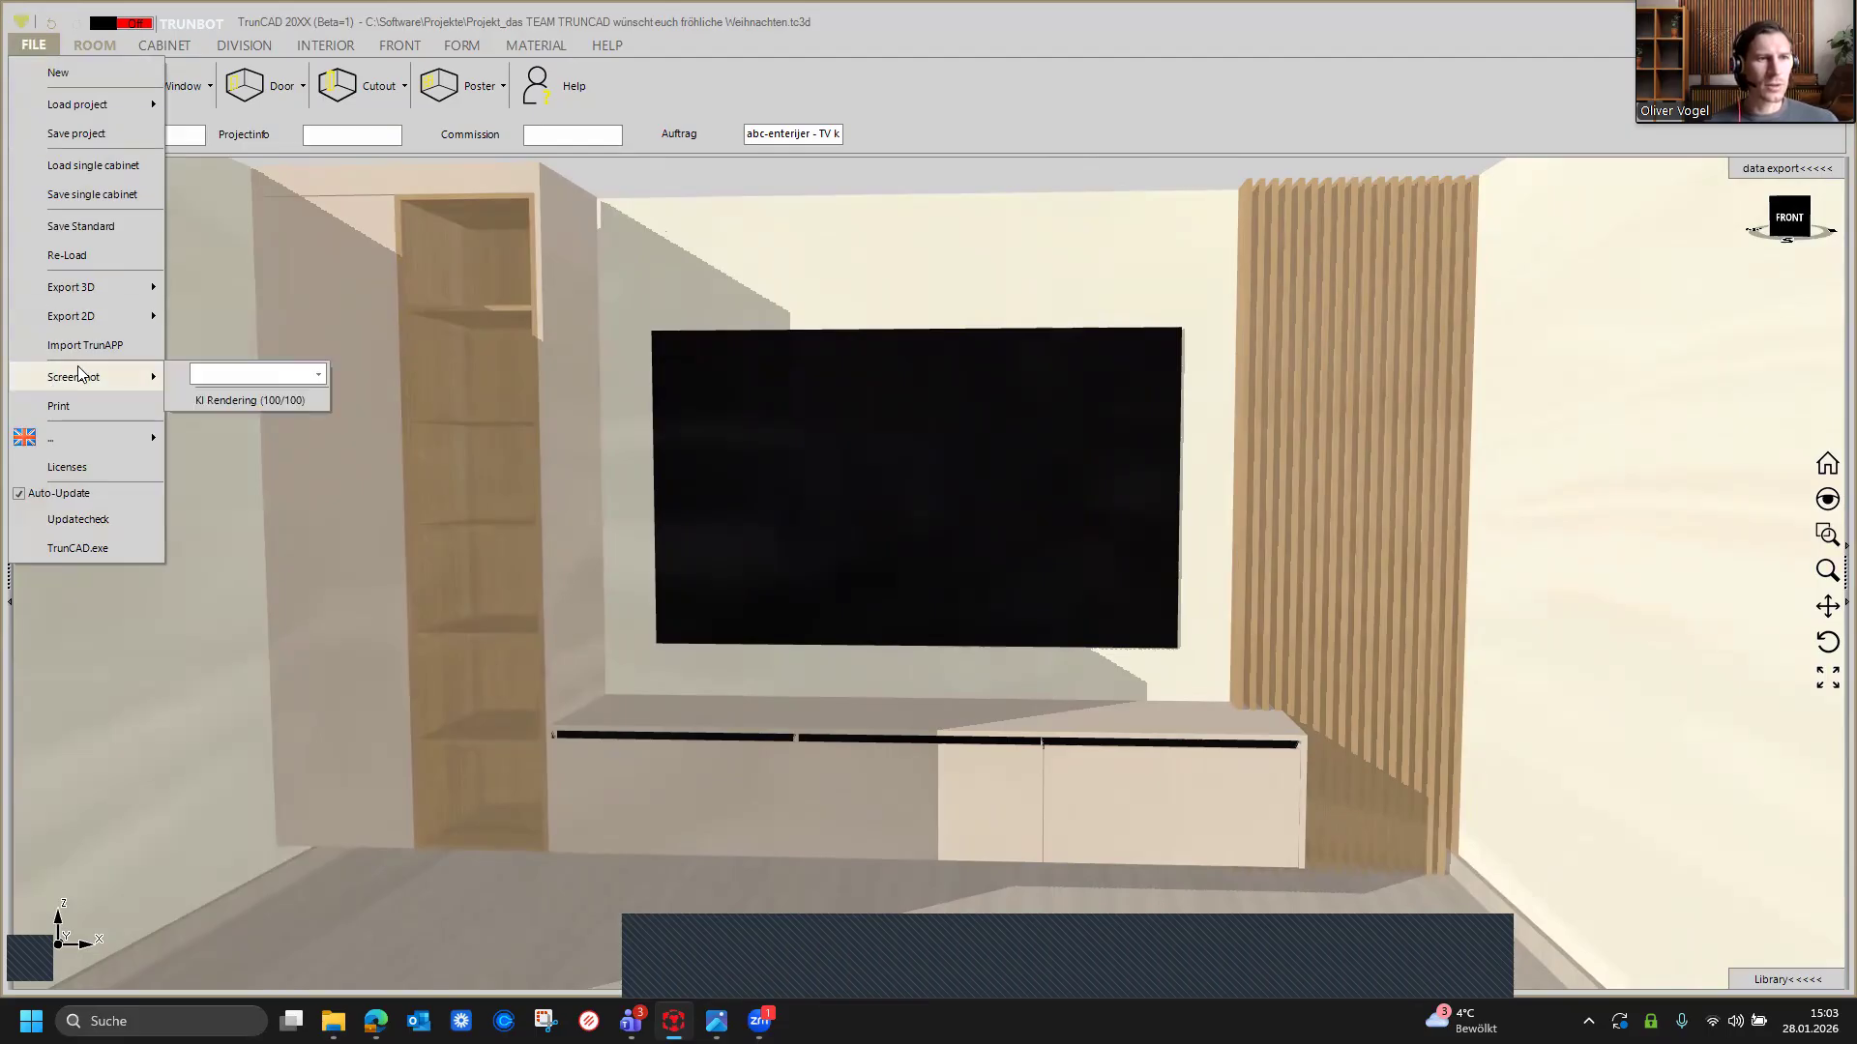
left_click(215, 403)
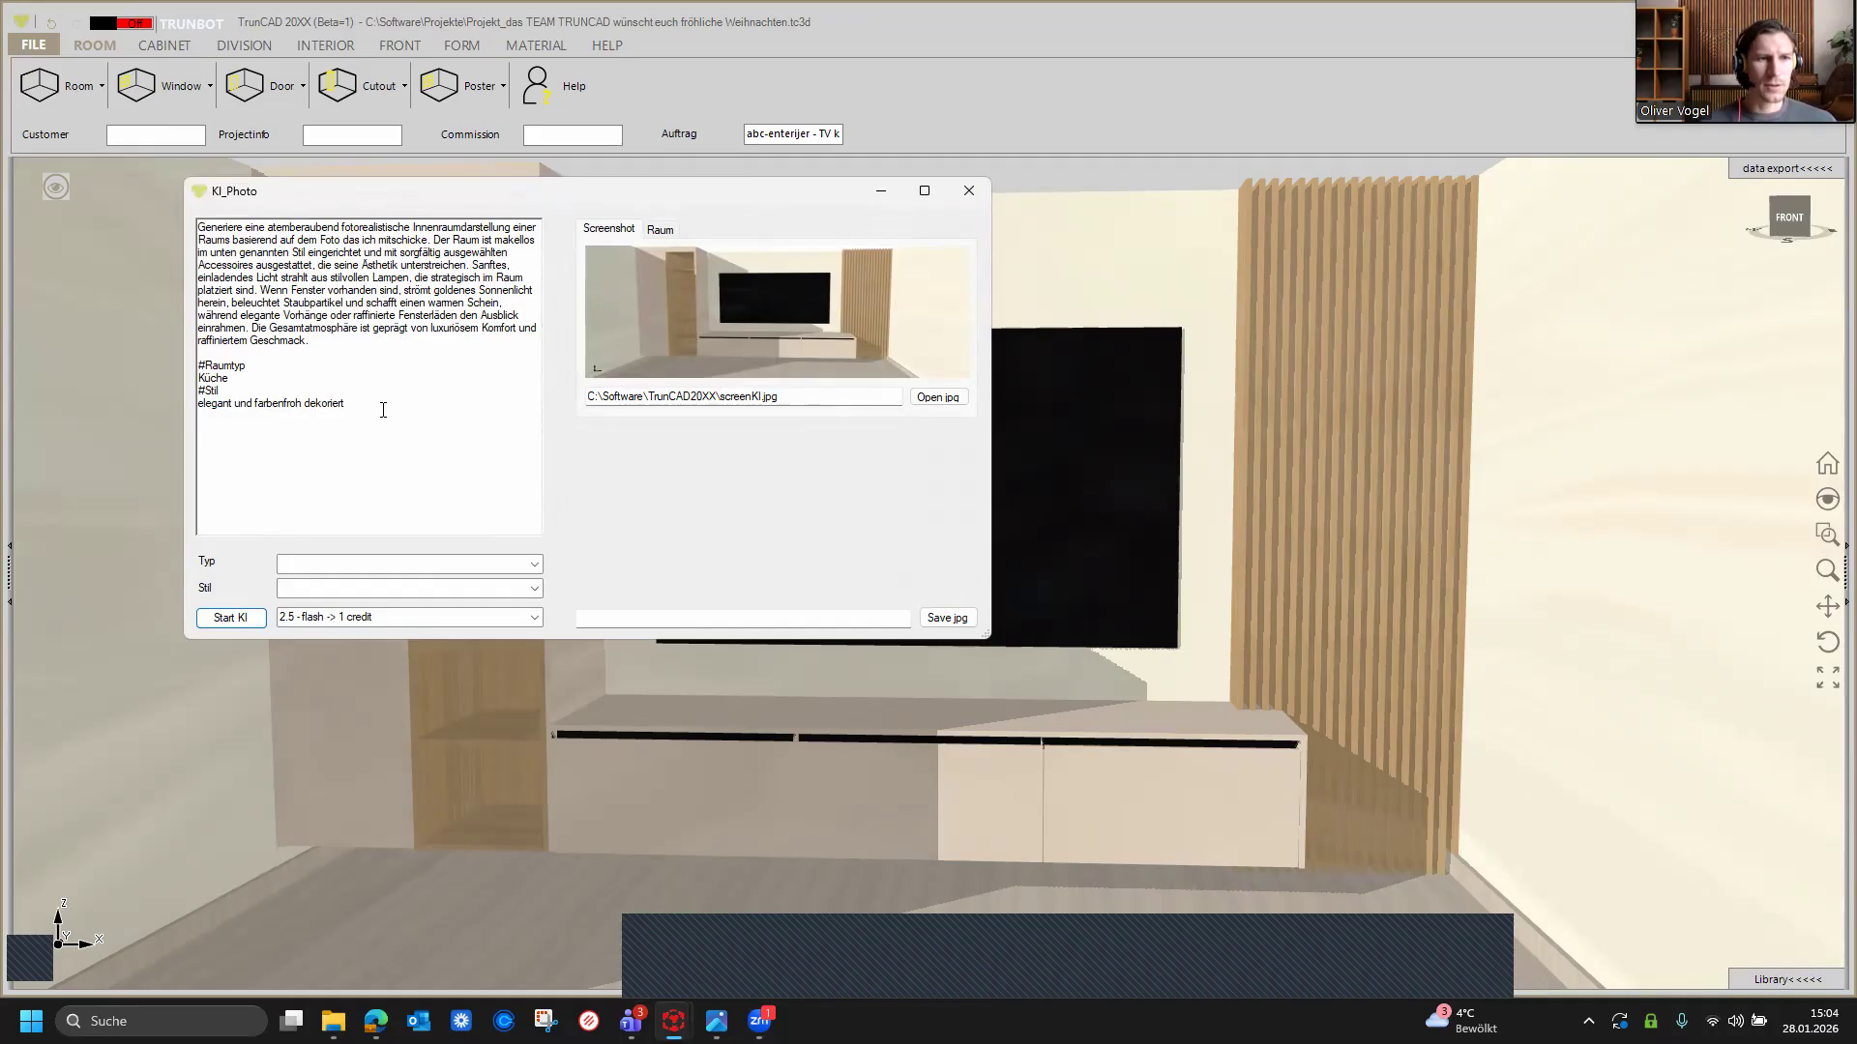
left_click_drag(345, 403, 160, 220)
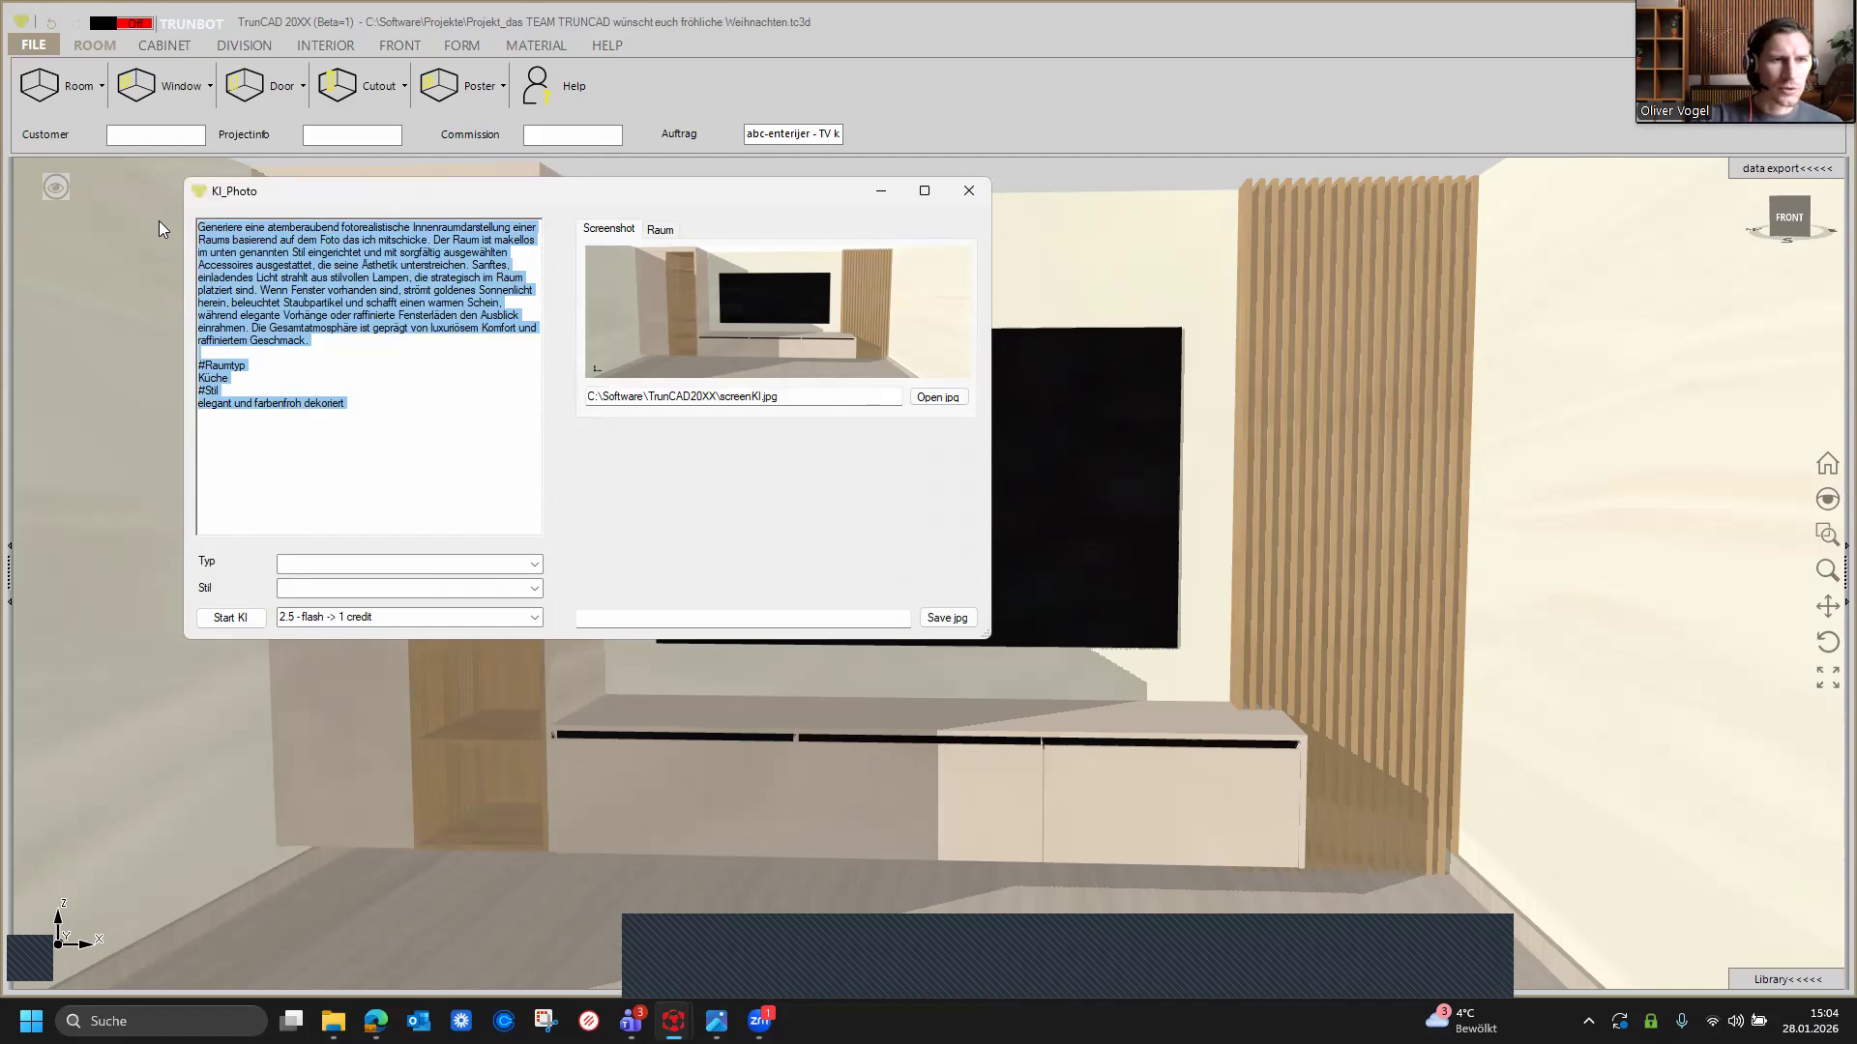
key("Delete")
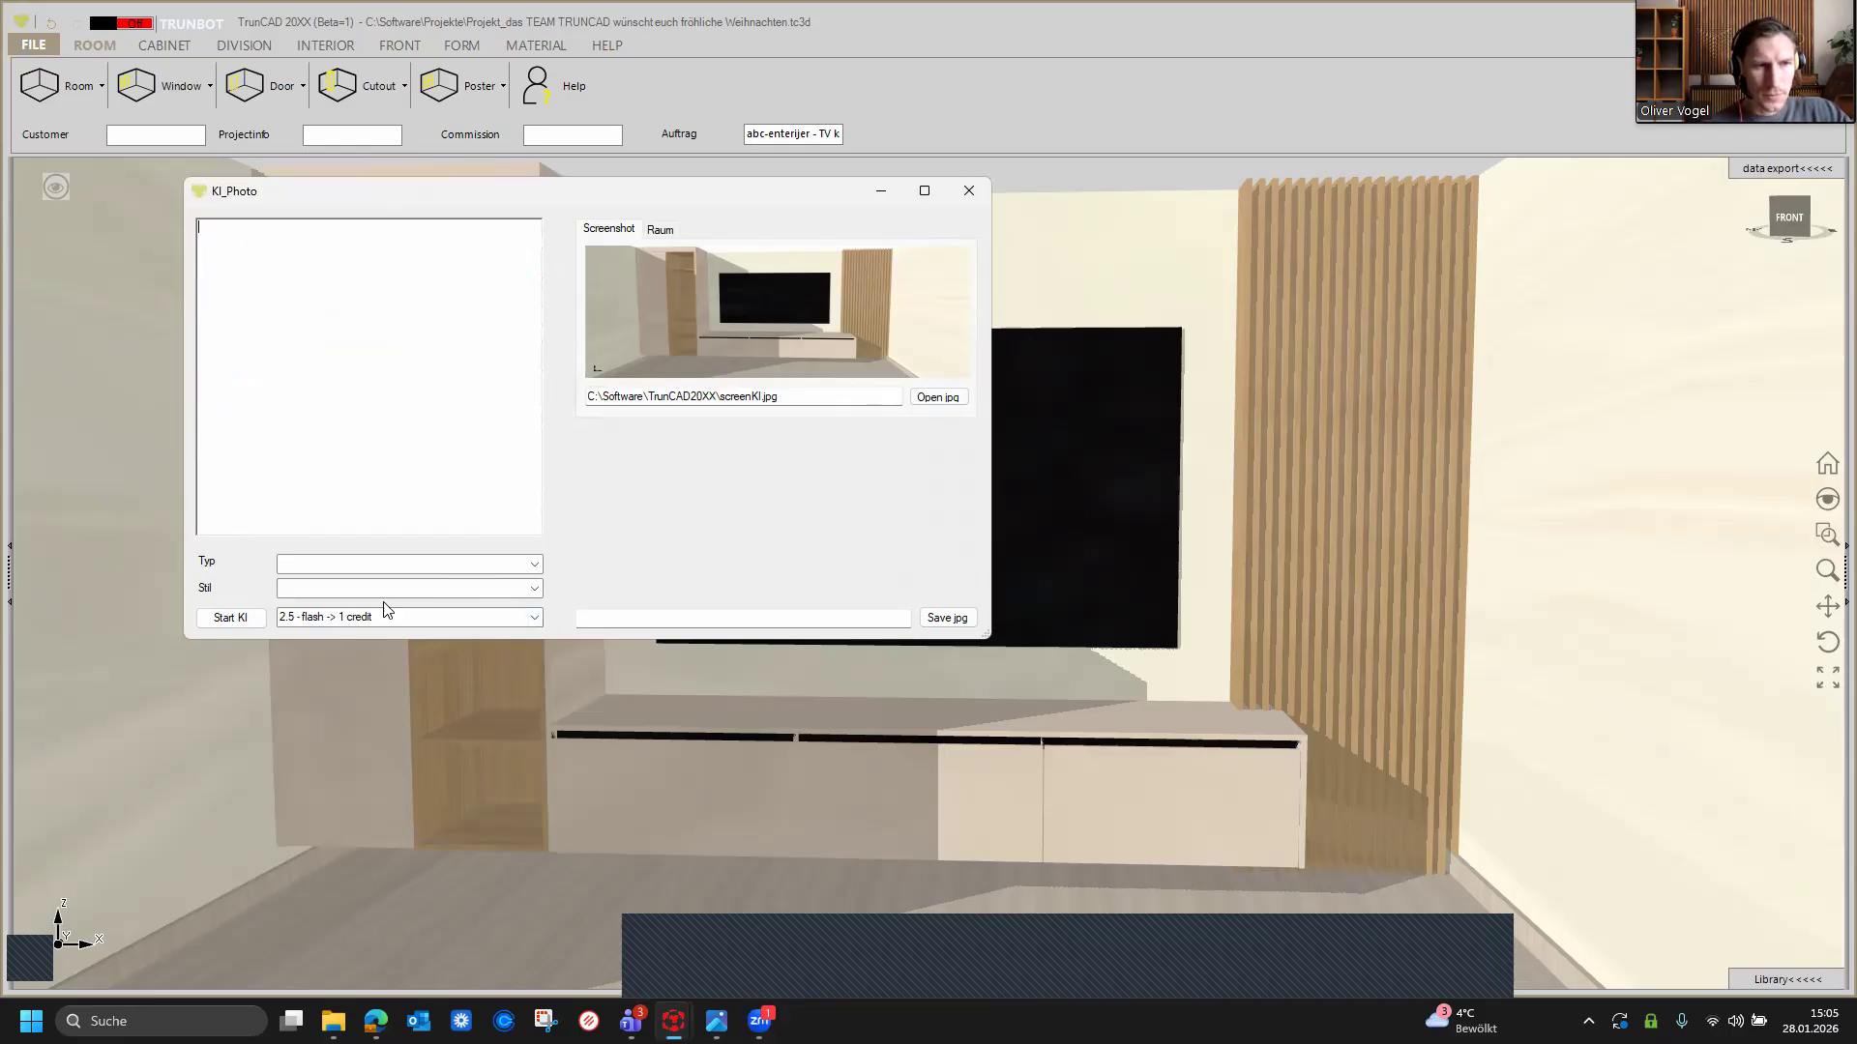
Step: Choose the '3-pro -> 2 credits' AI model for the rendering
left_click(534, 619)
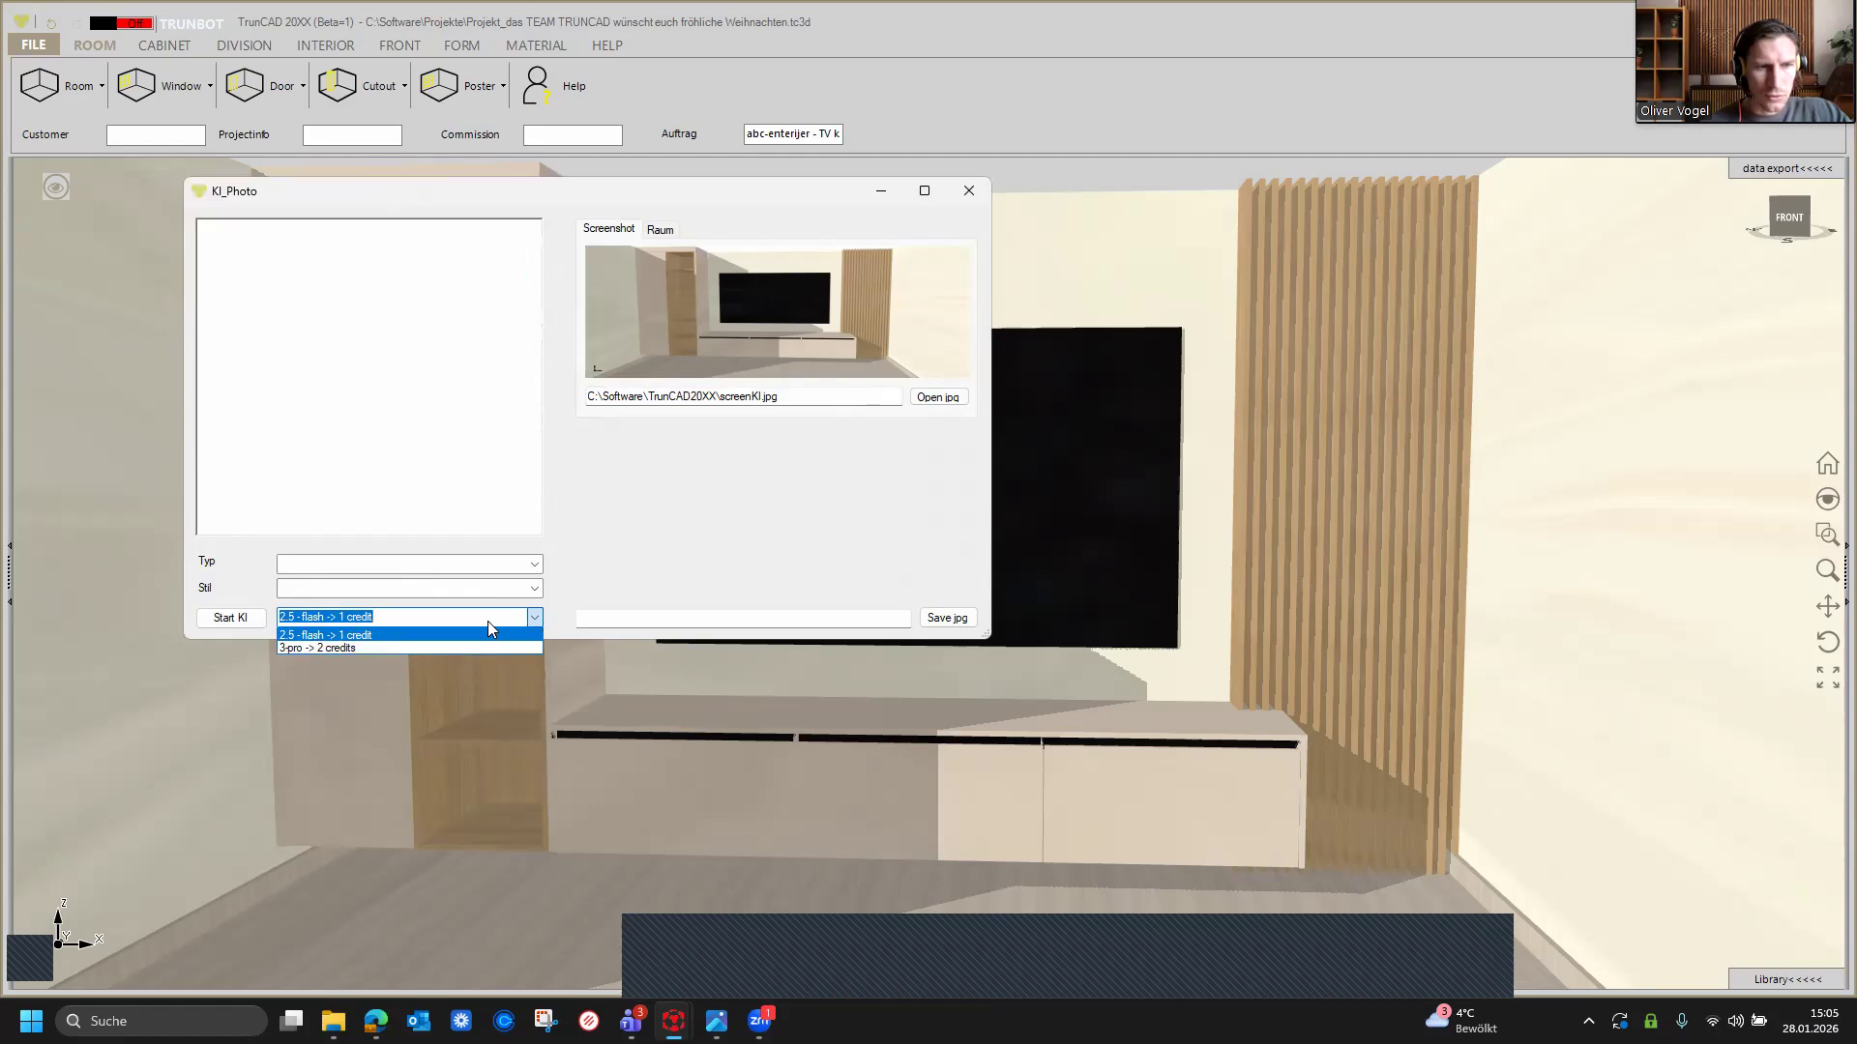
left_click(321, 648)
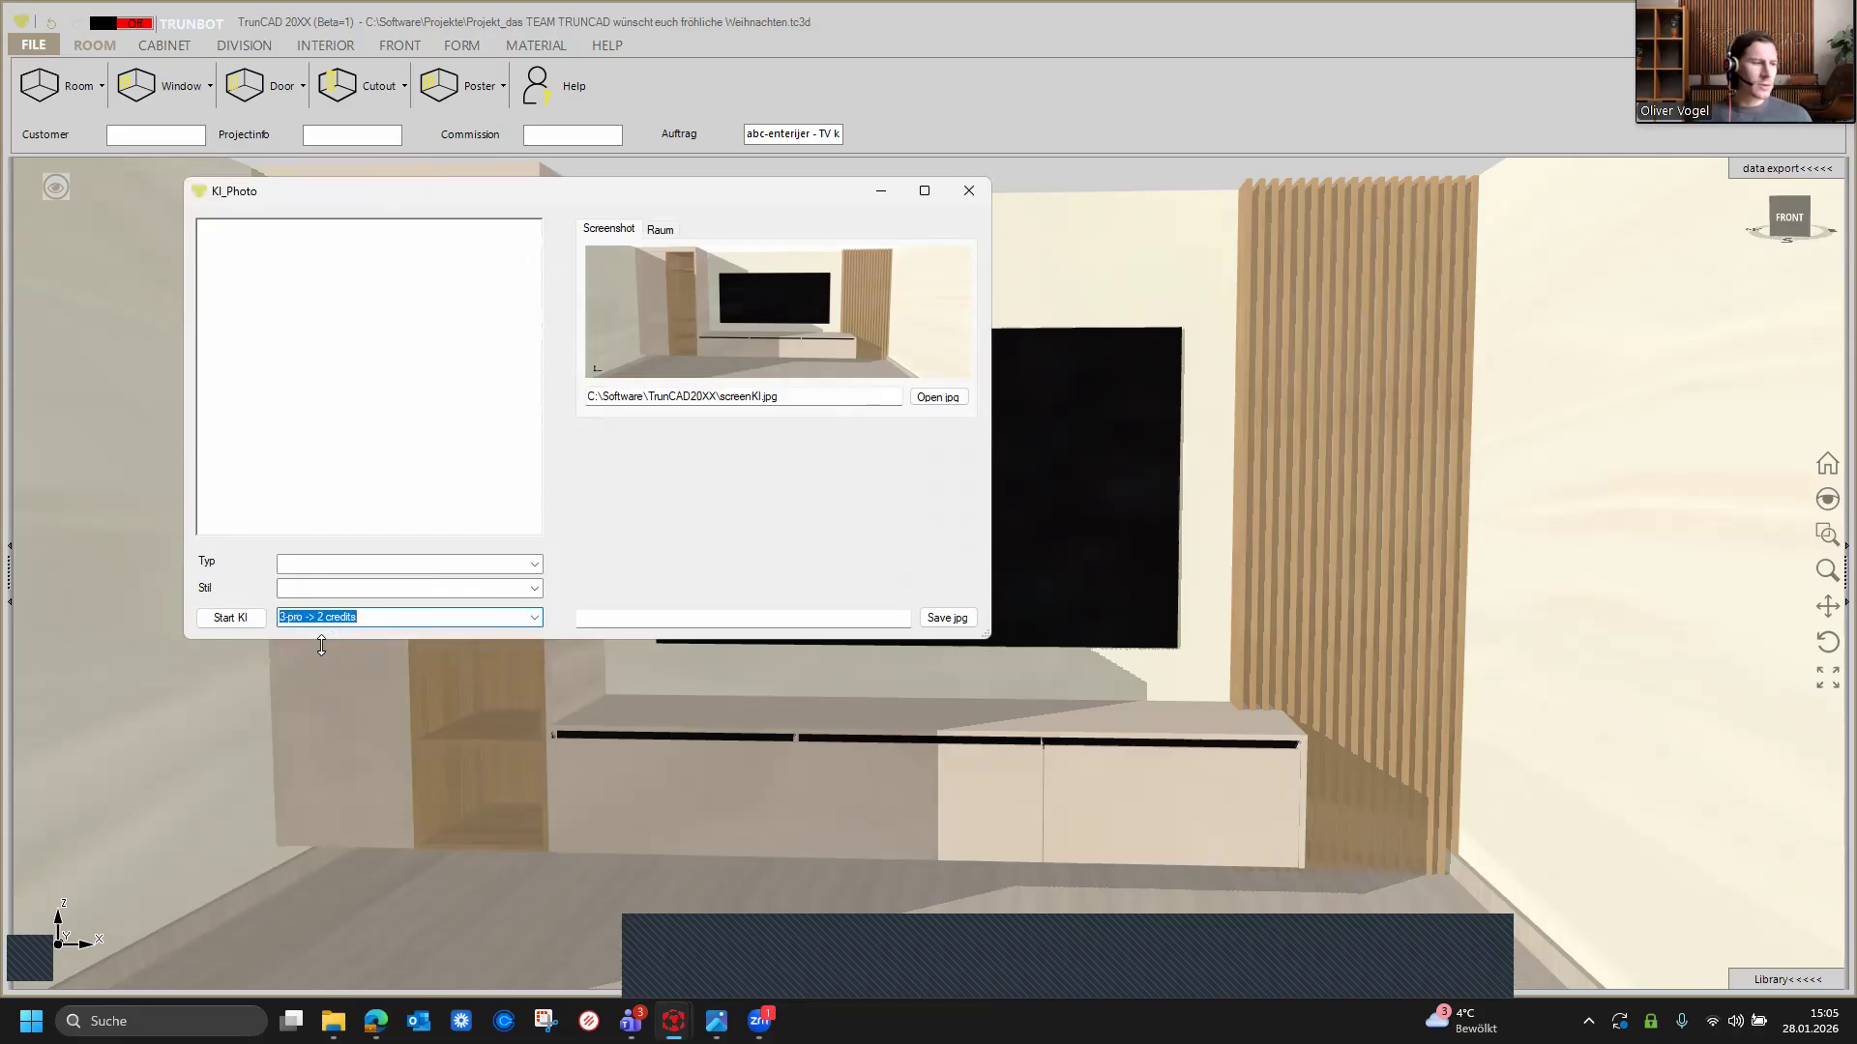
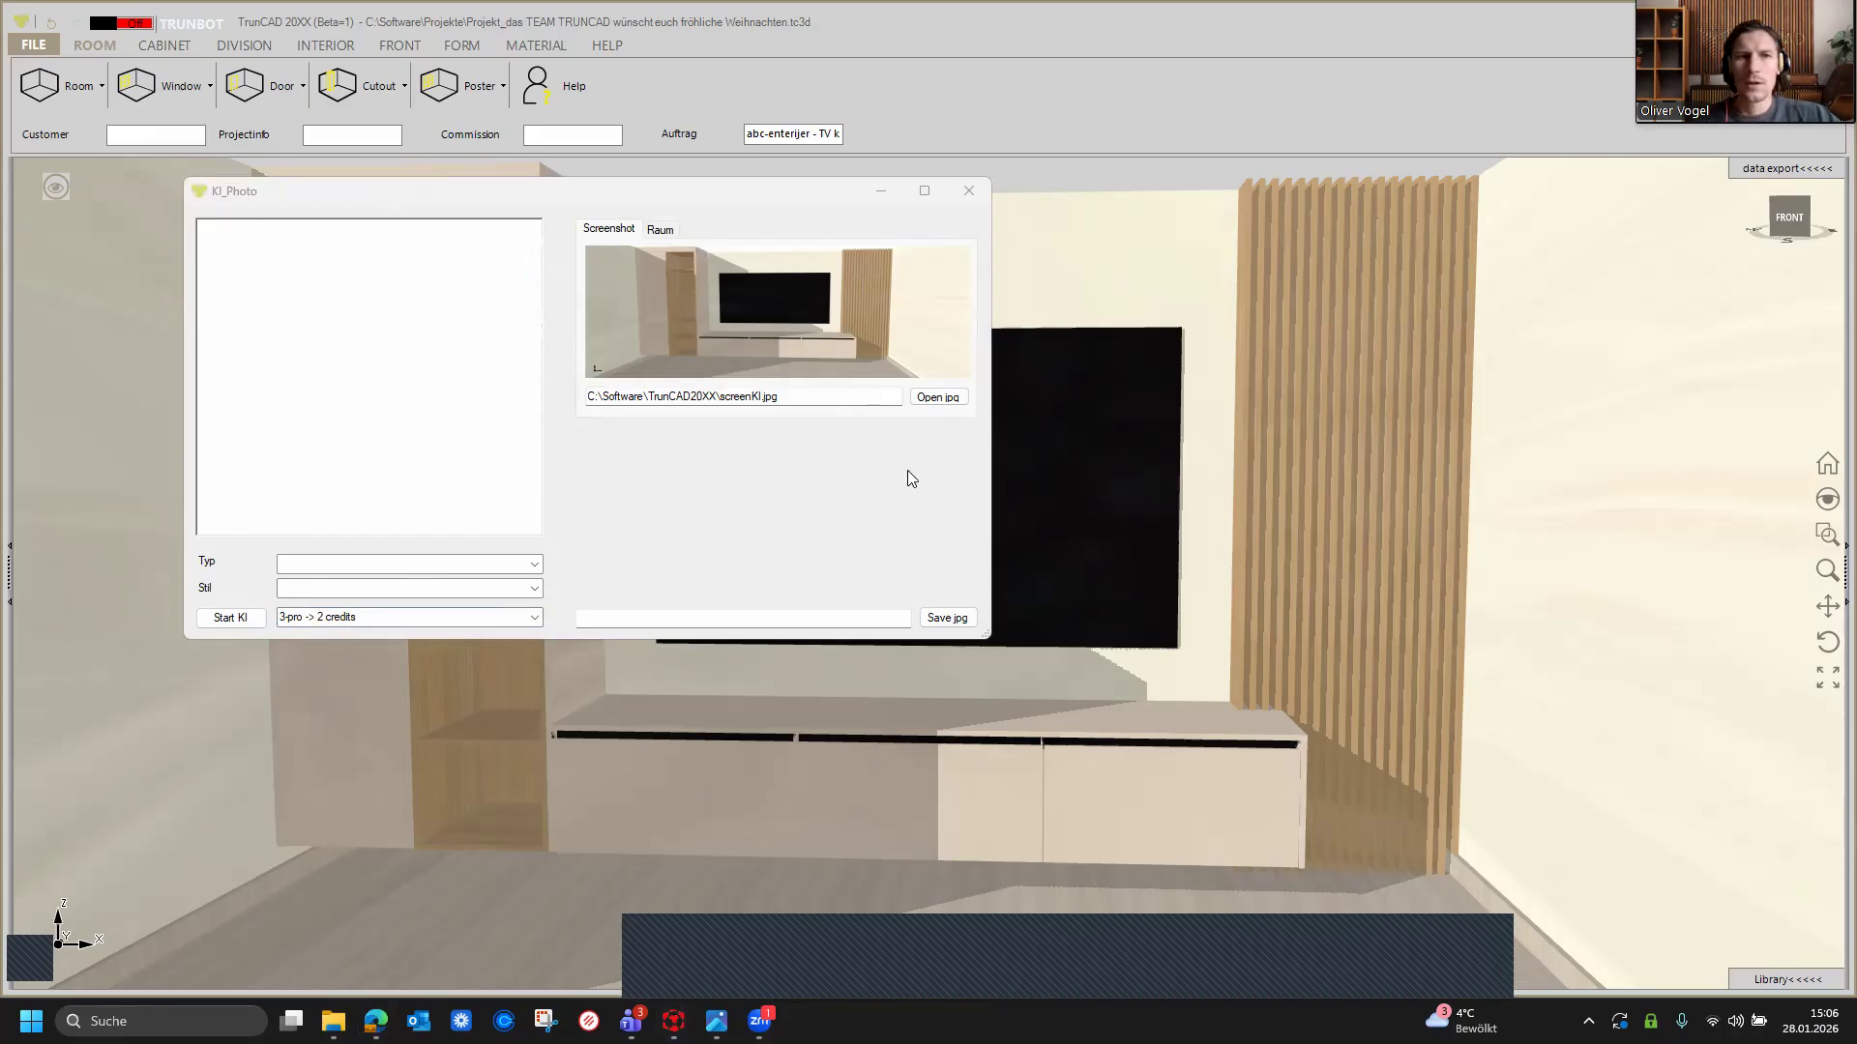
Step: Write the prompt 'Generate a stunningly photorealistic interior representation of the room based on the screenschot I am sending'
left_click(346, 283)
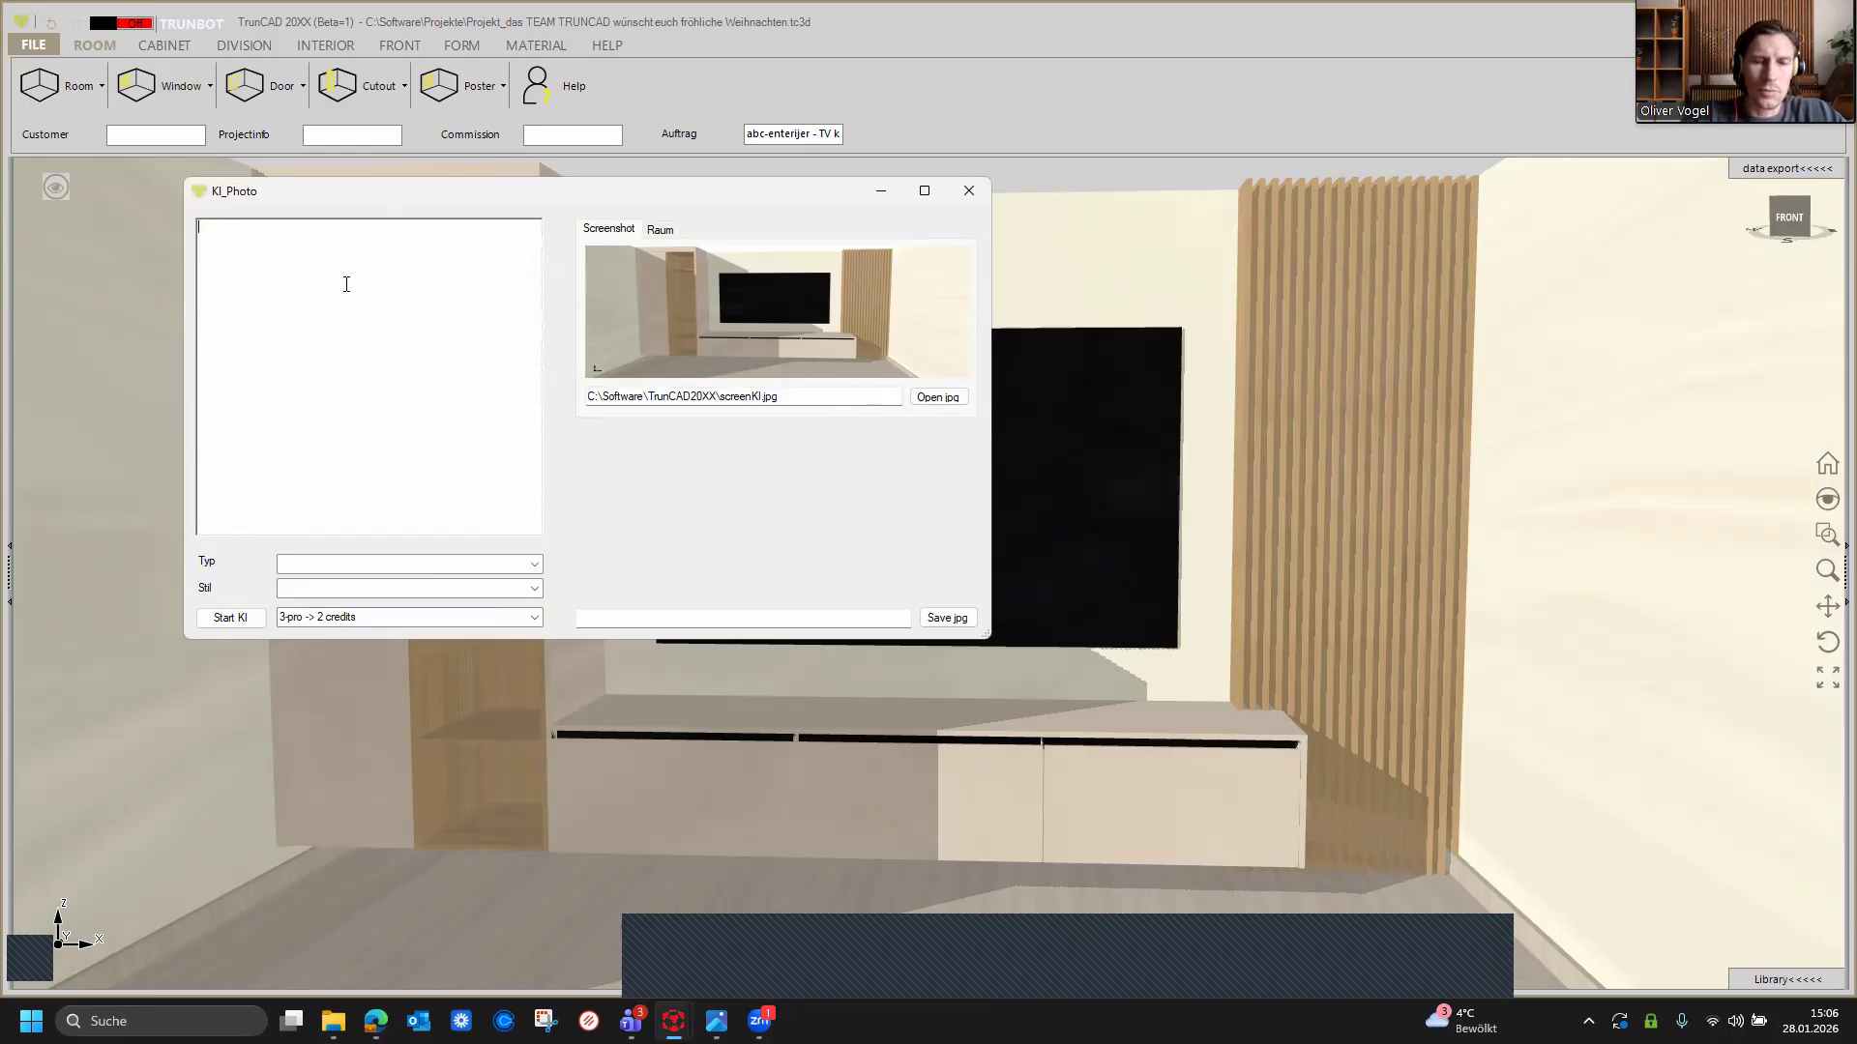
type("G")
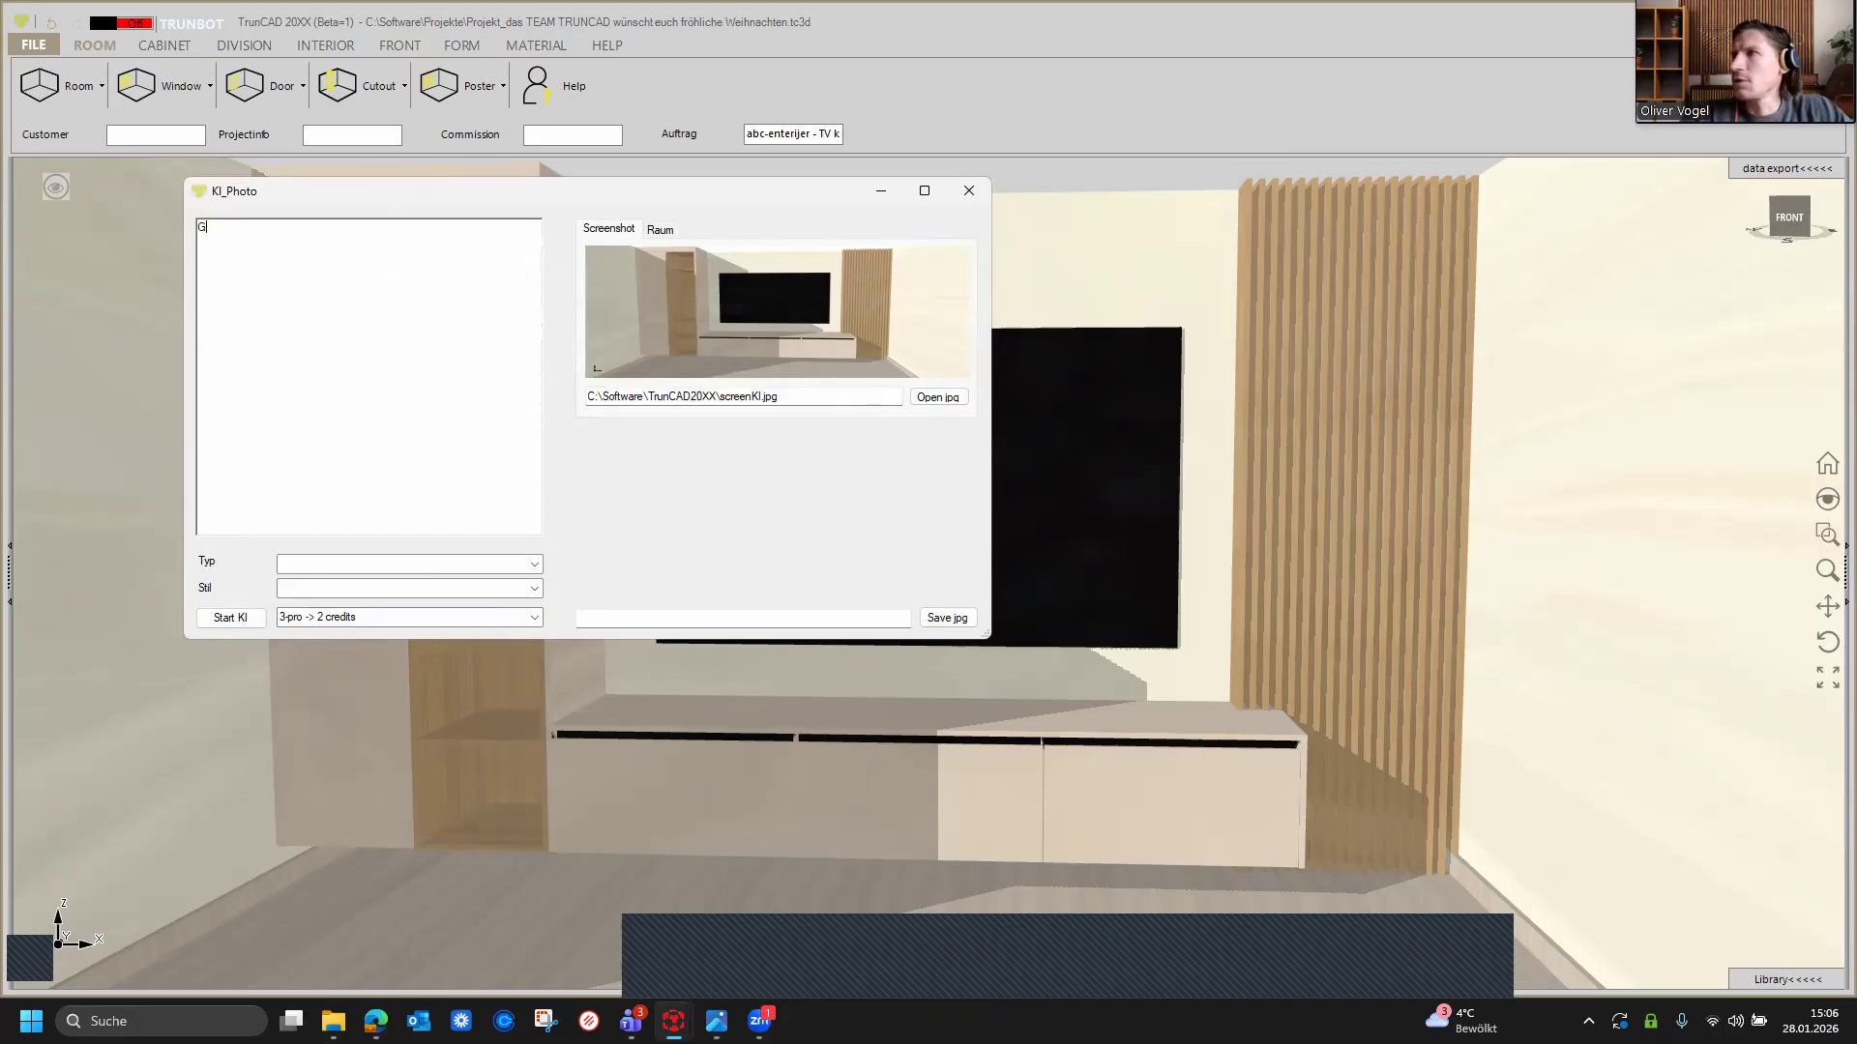
type("enerate a stunni")
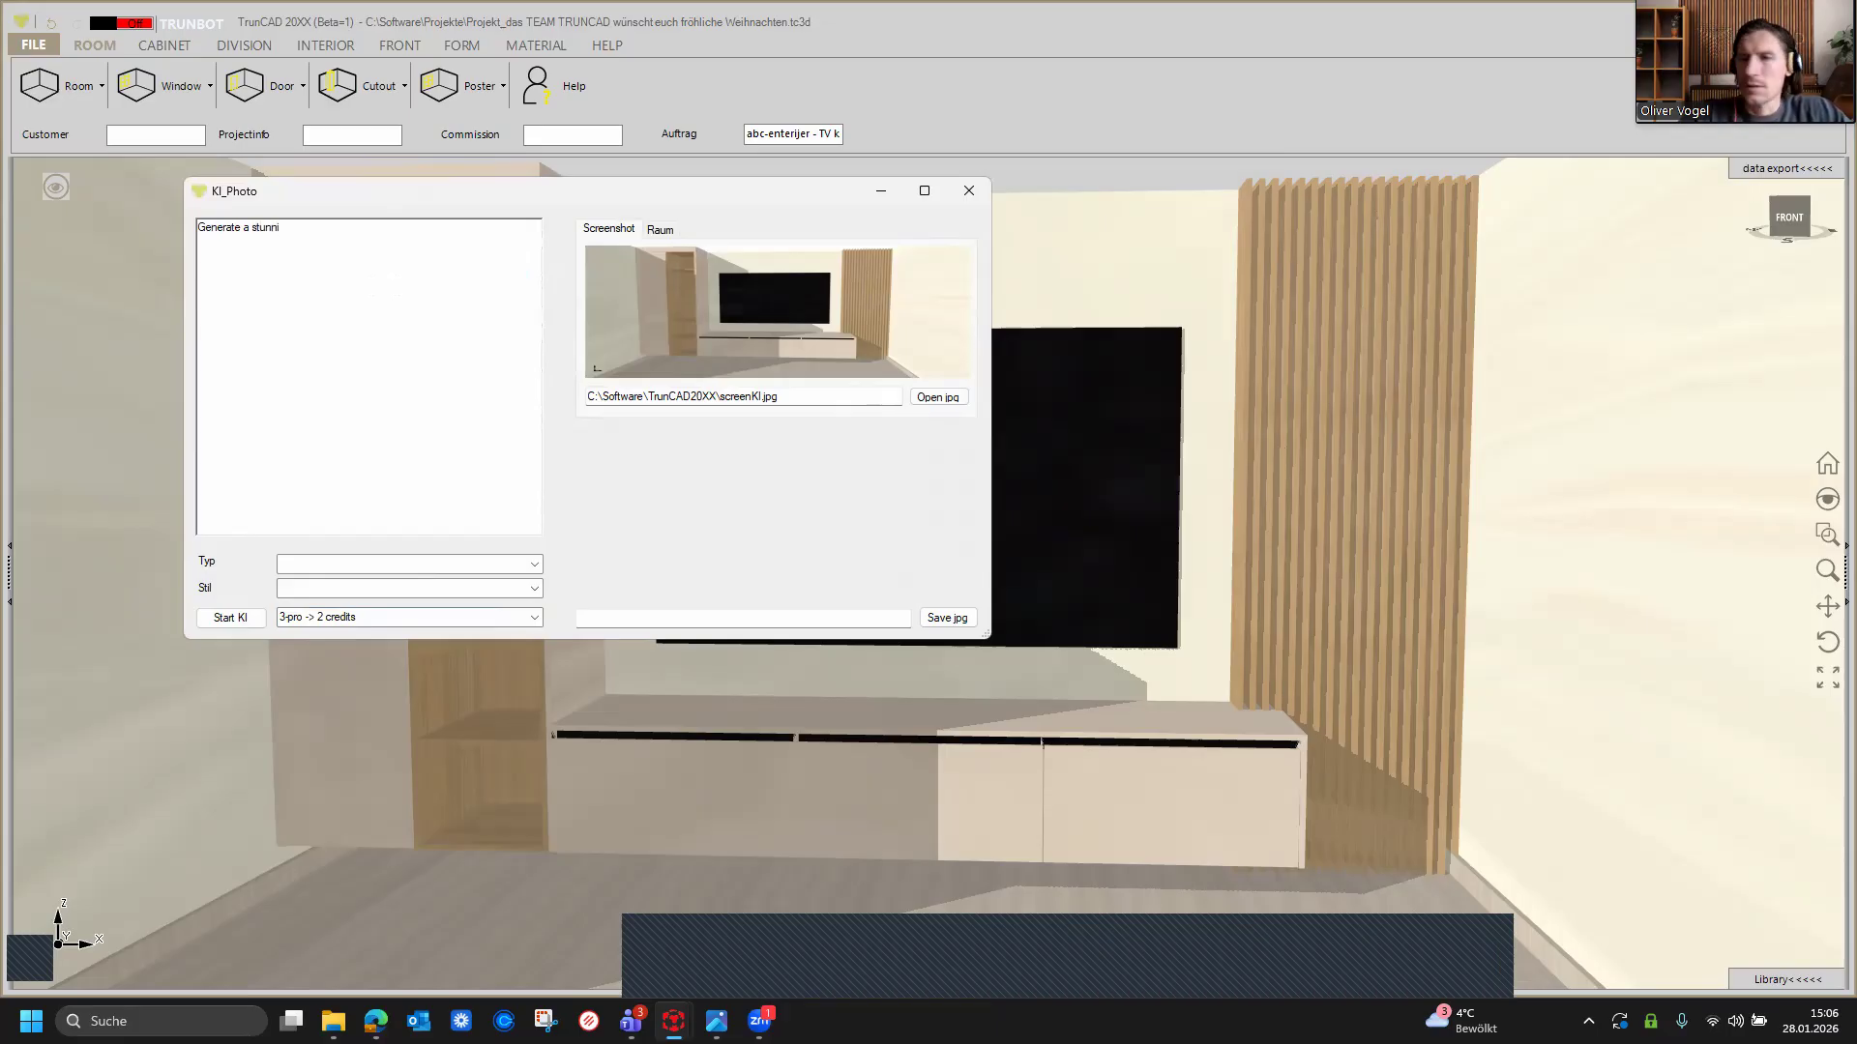
type("ngly ph")
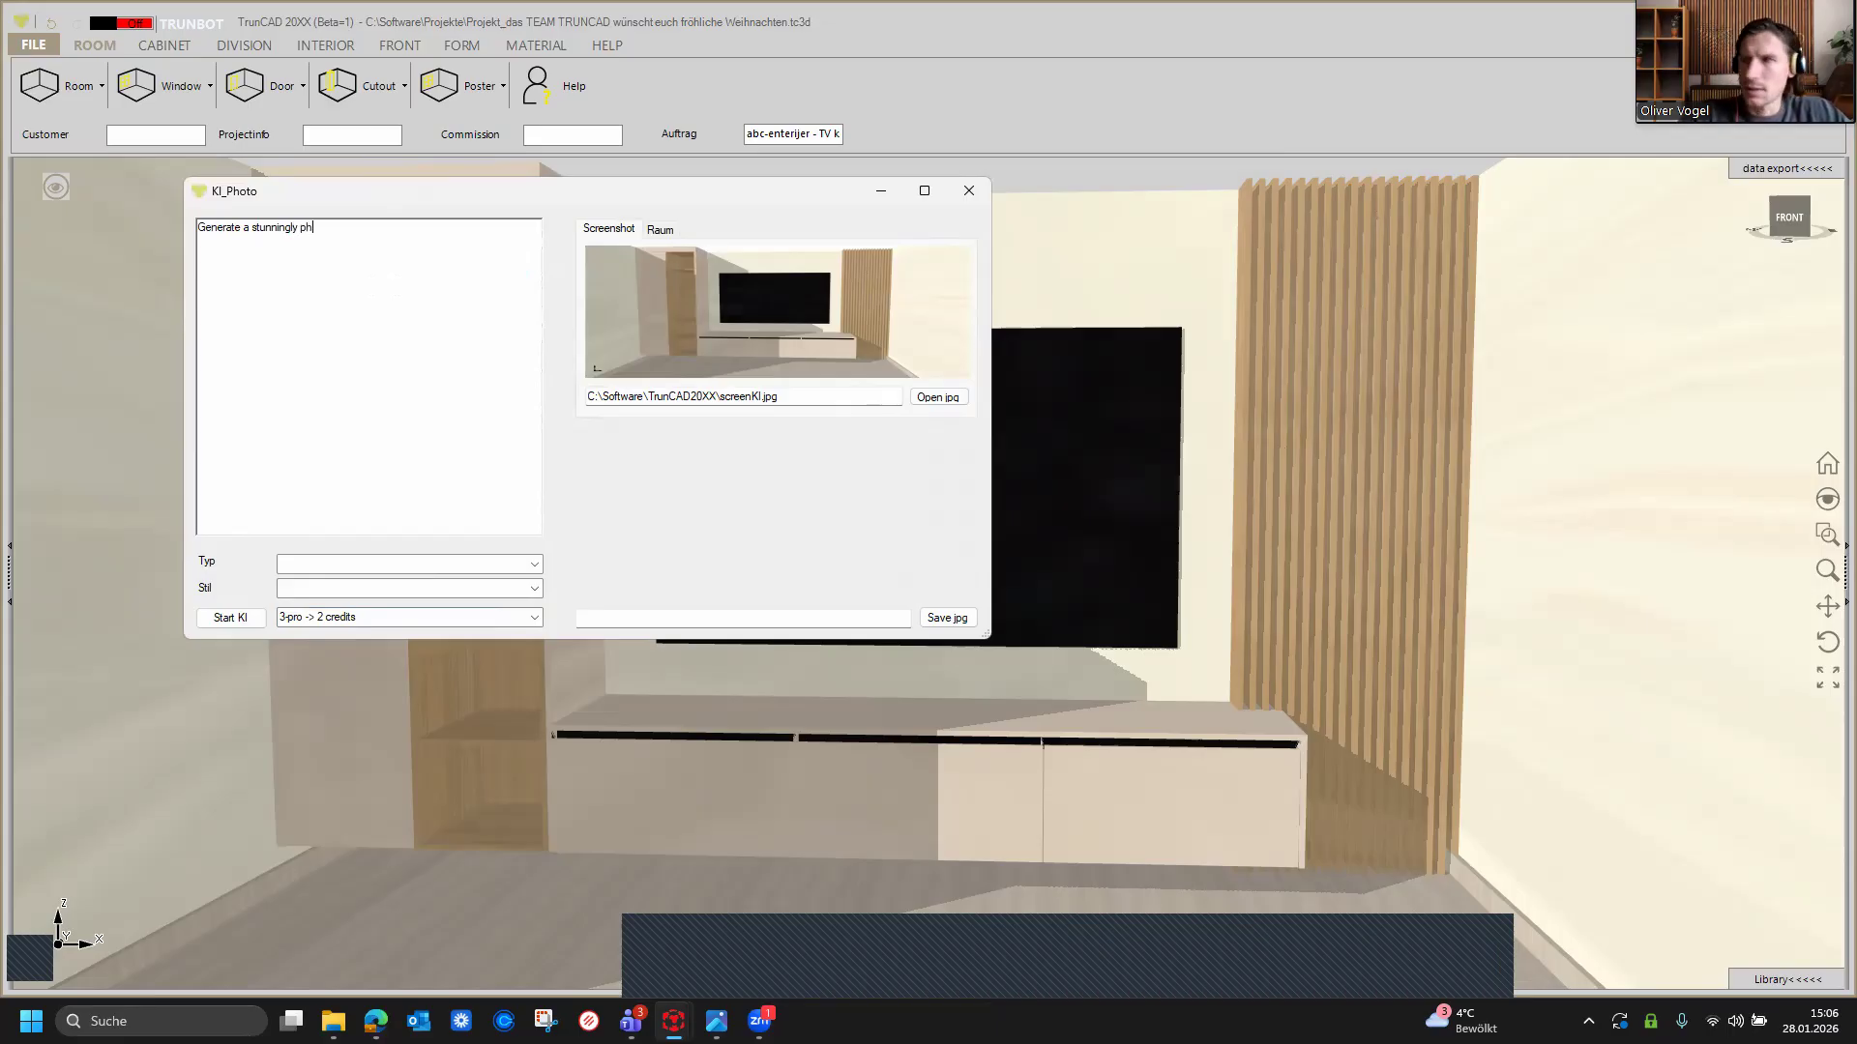
type("otore")
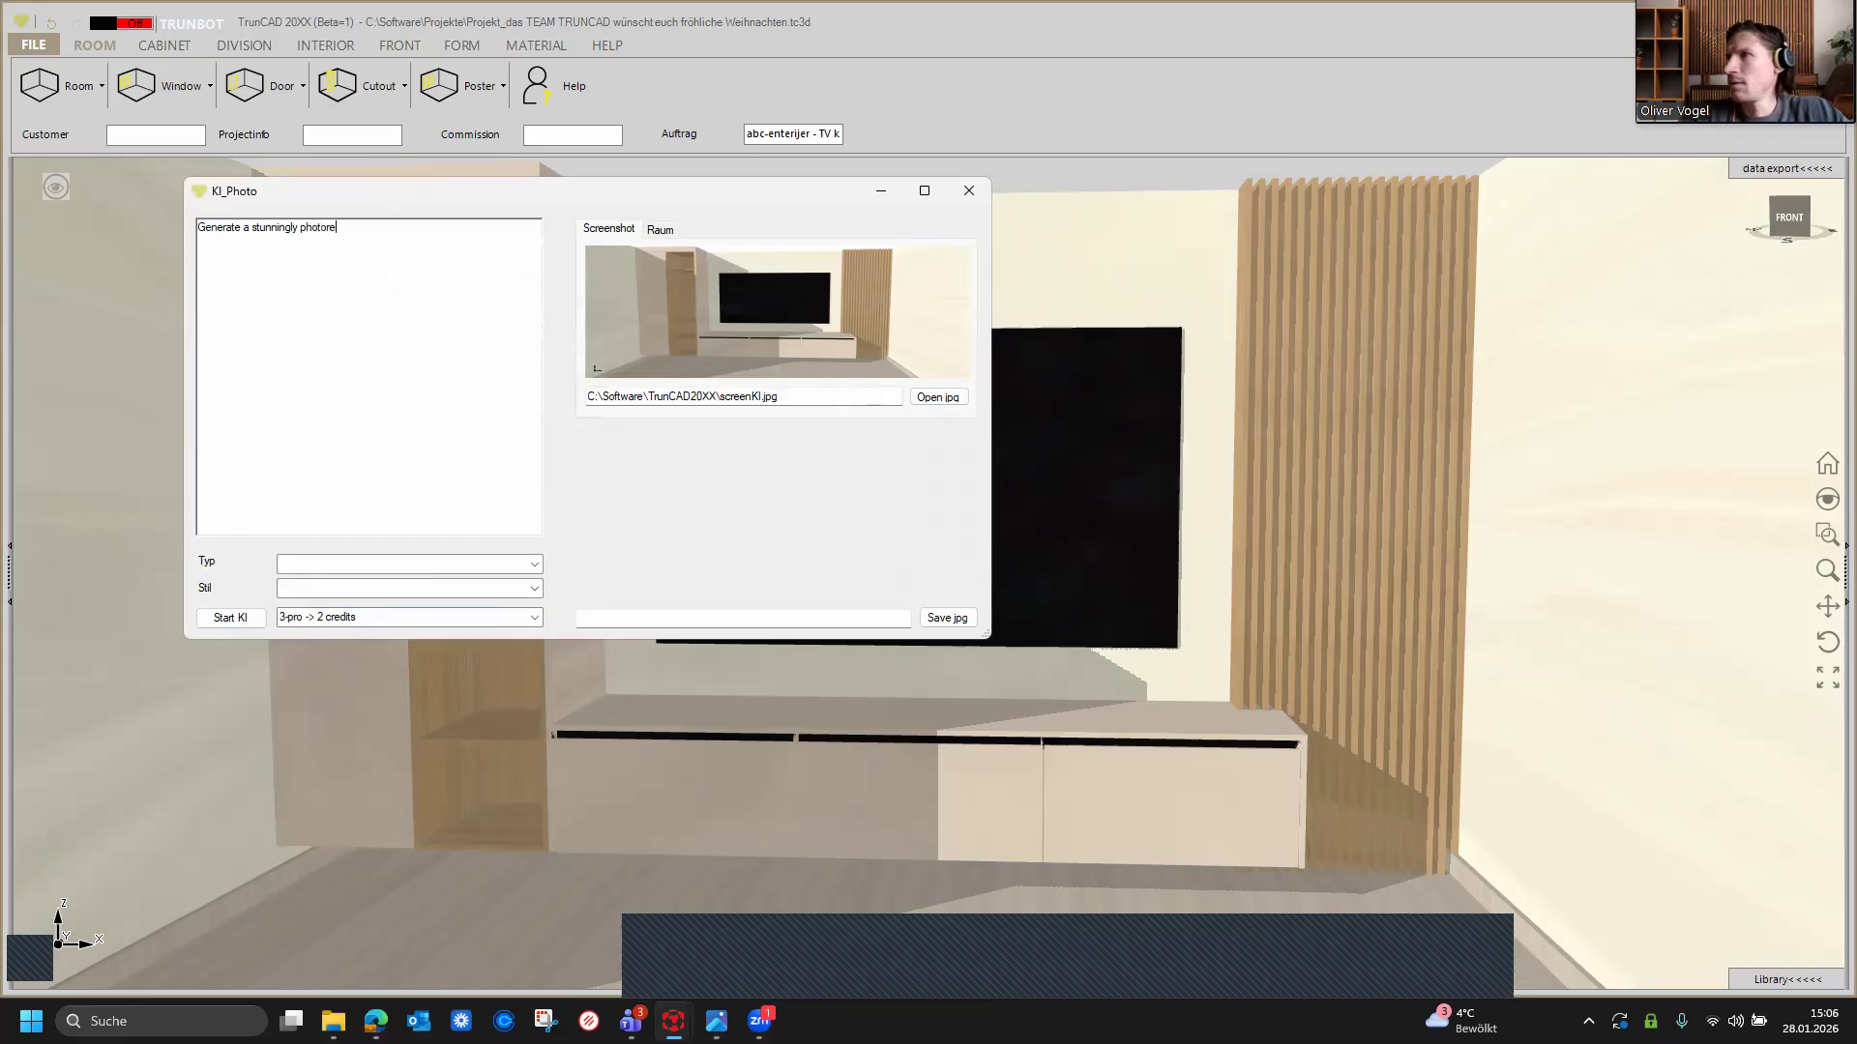
type("alistic interior representatio")
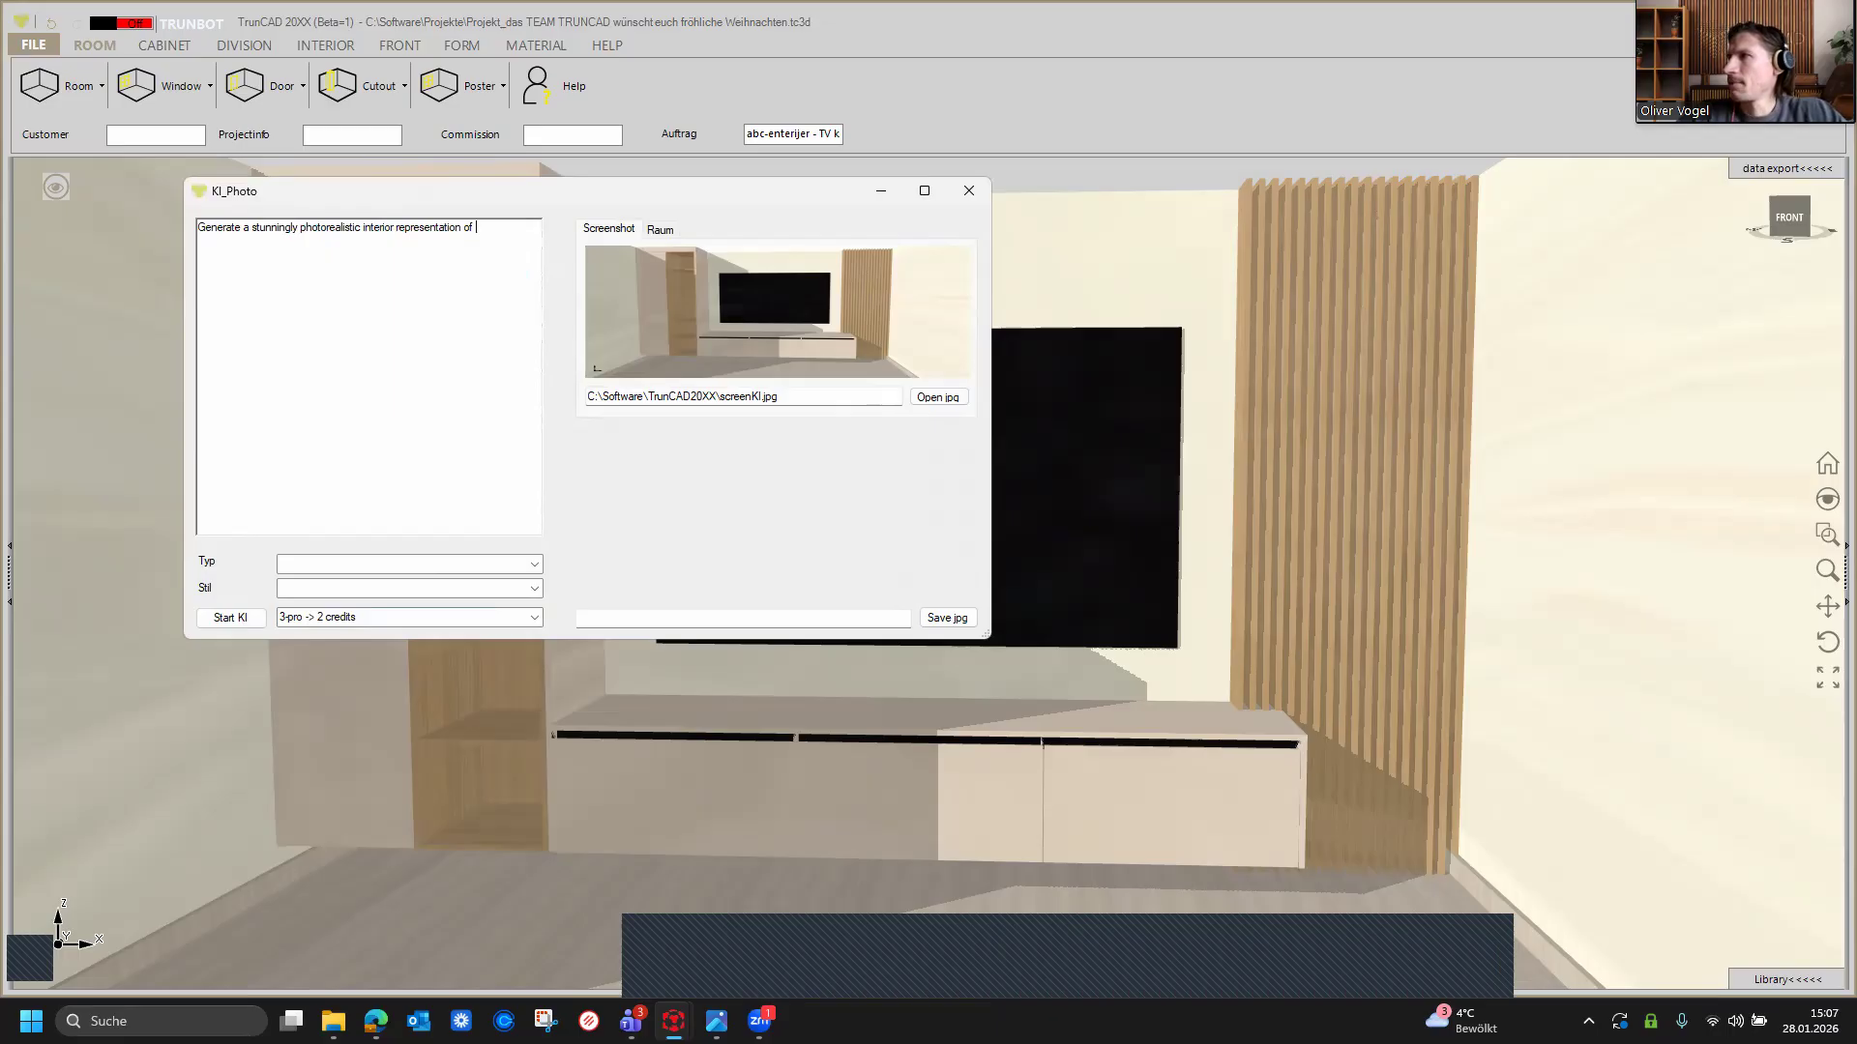
type("n of the")
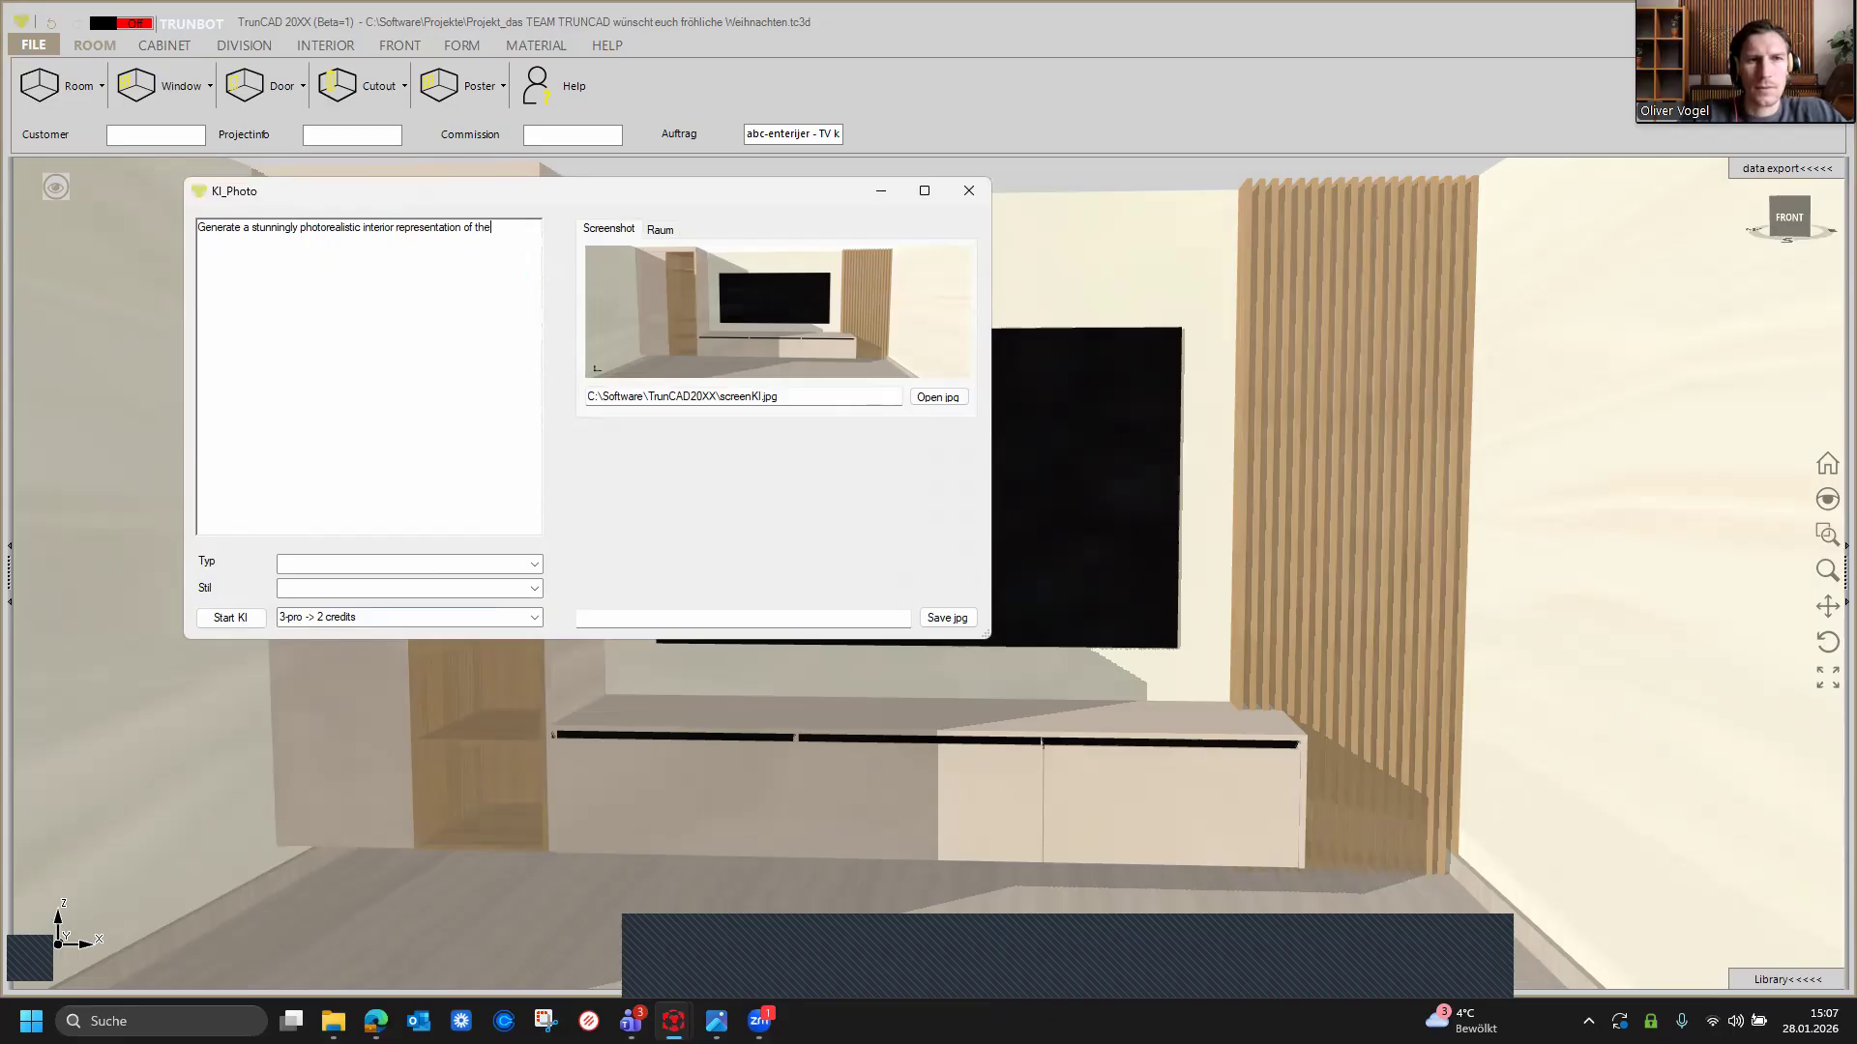
type(" room")
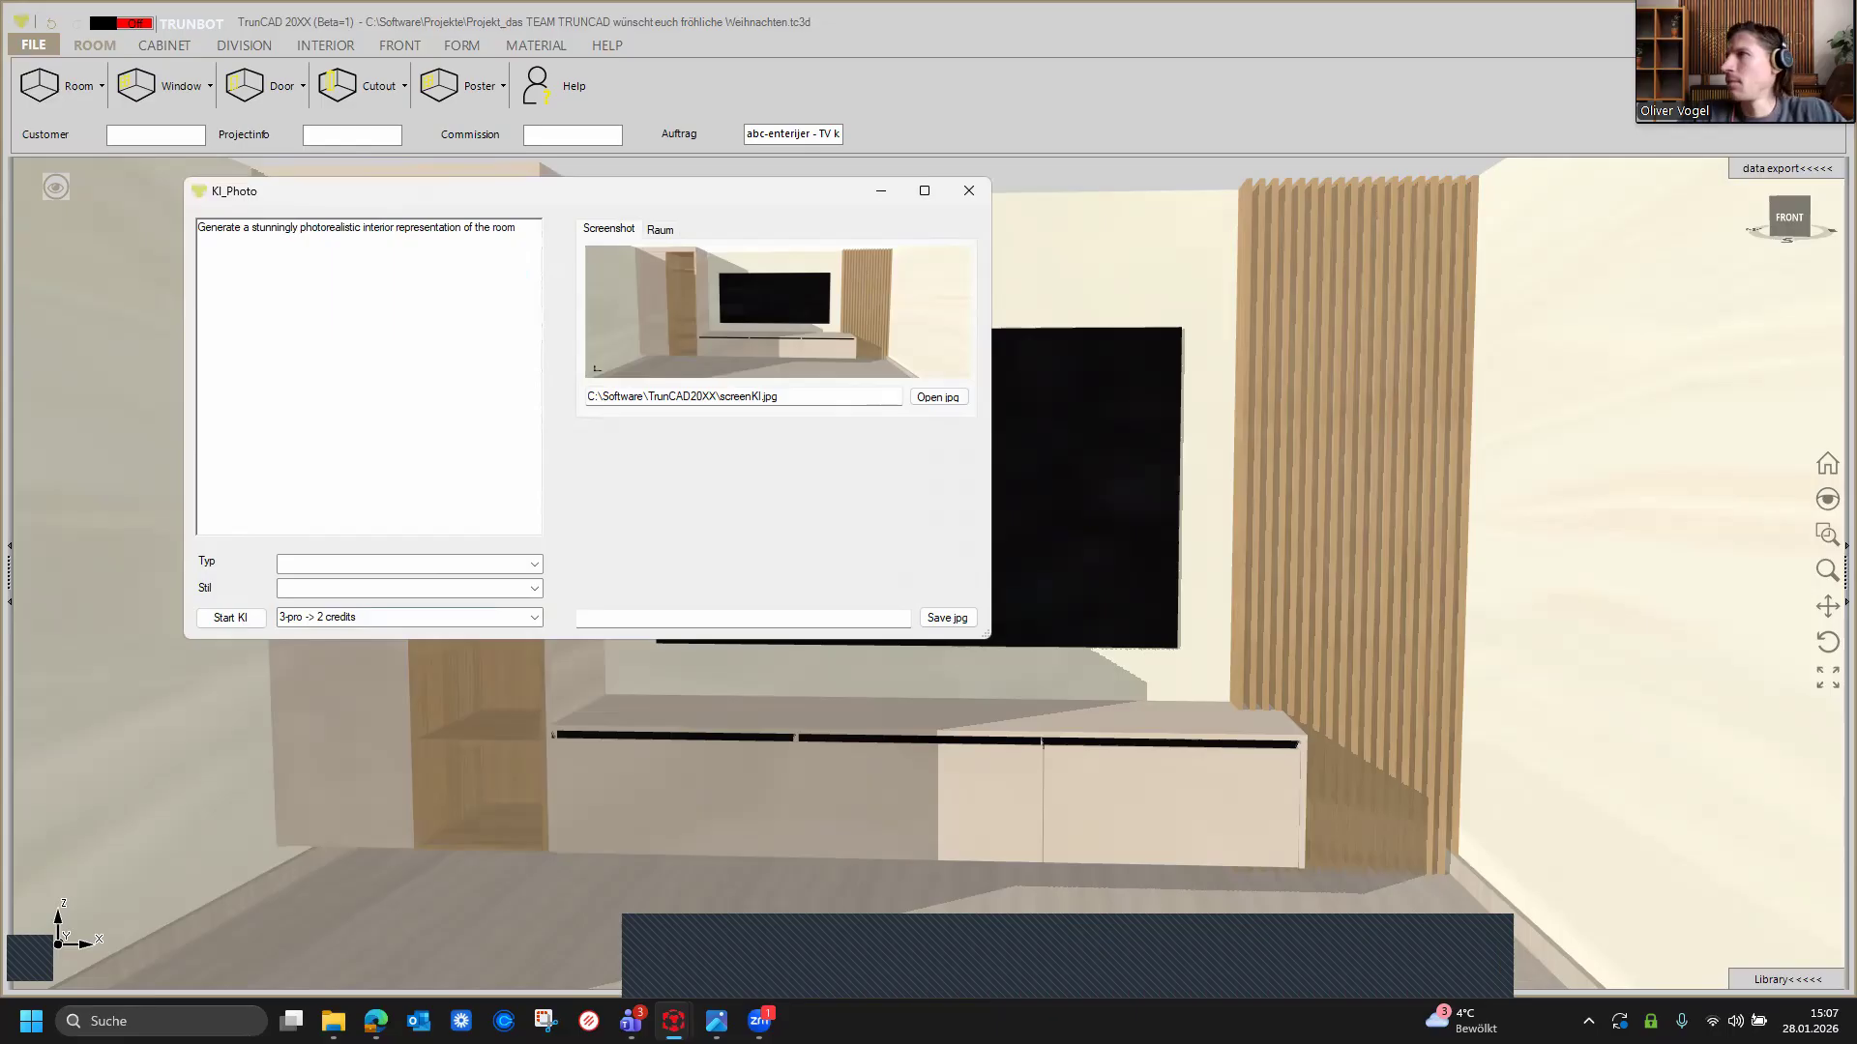
type(" based on the ")
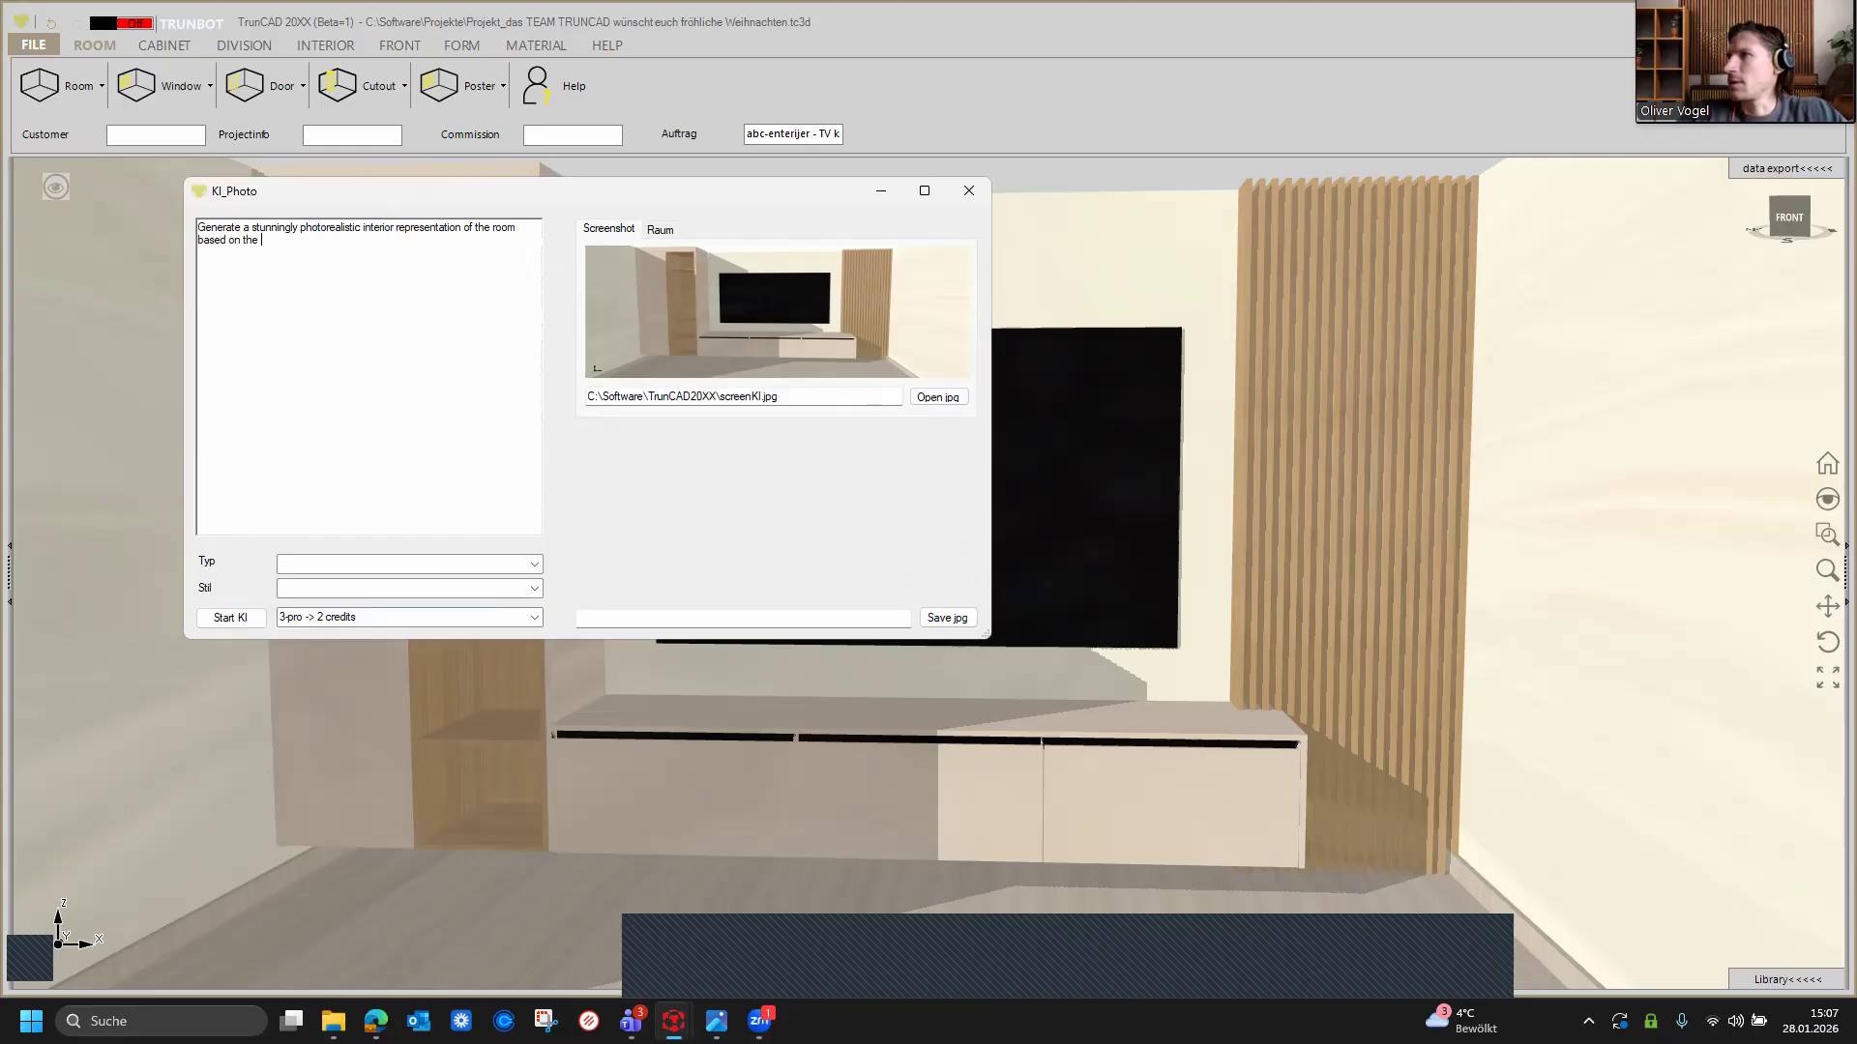
type("screensch")
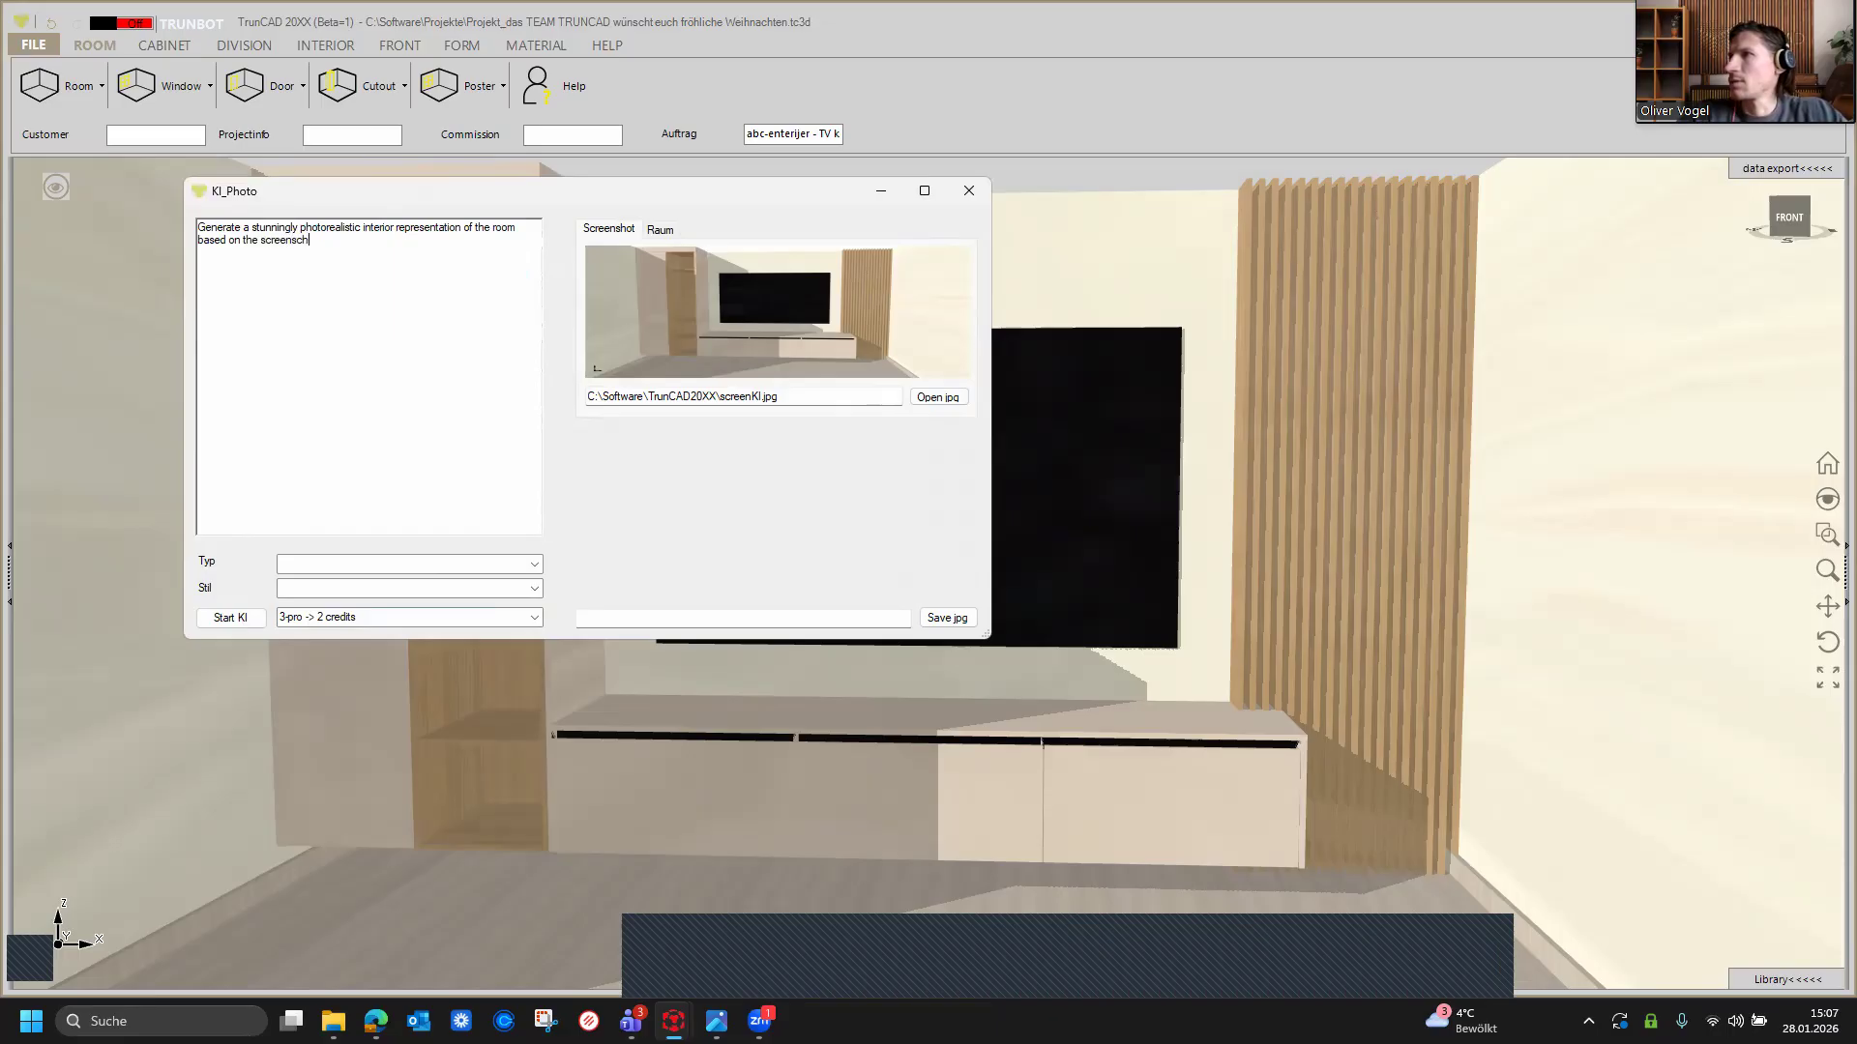
type("ot I am sending")
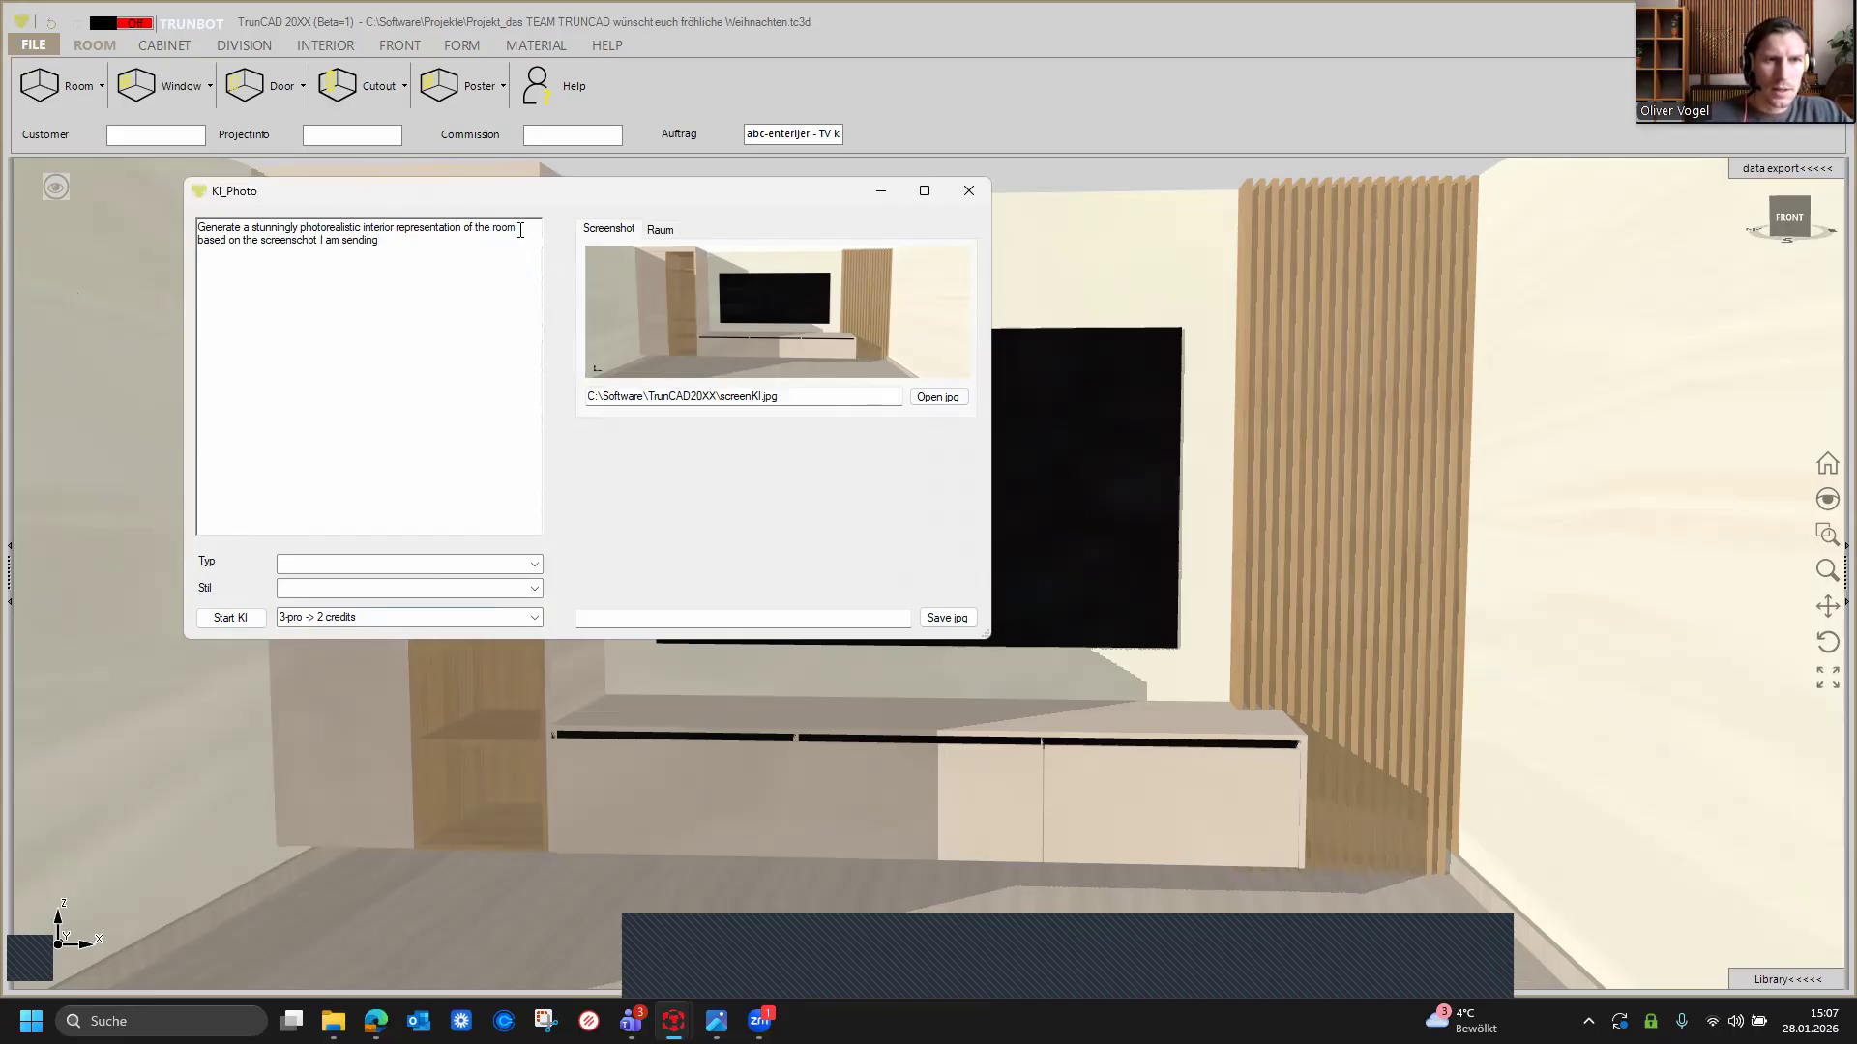
Step: Insert 'an the TV wall' into the prompt right after 'of the room'
left_click(519, 230)
type("an the ")
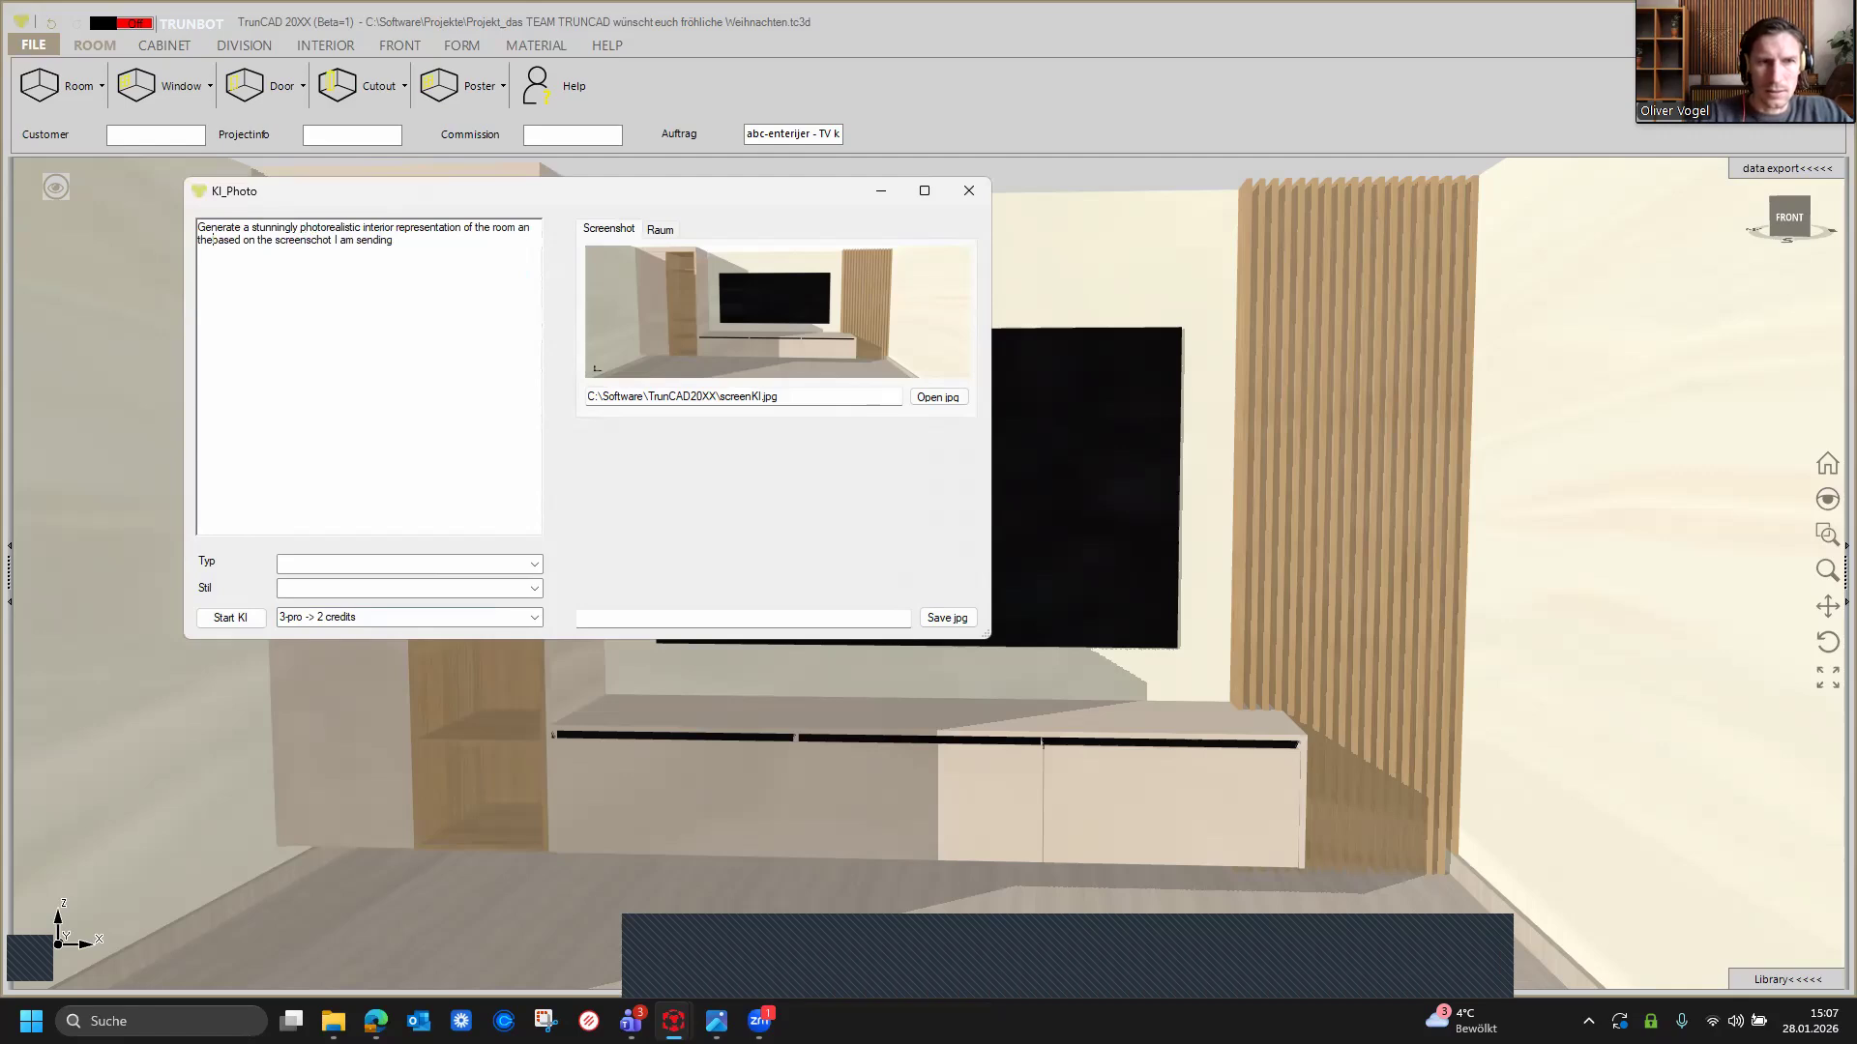
type("TV W")
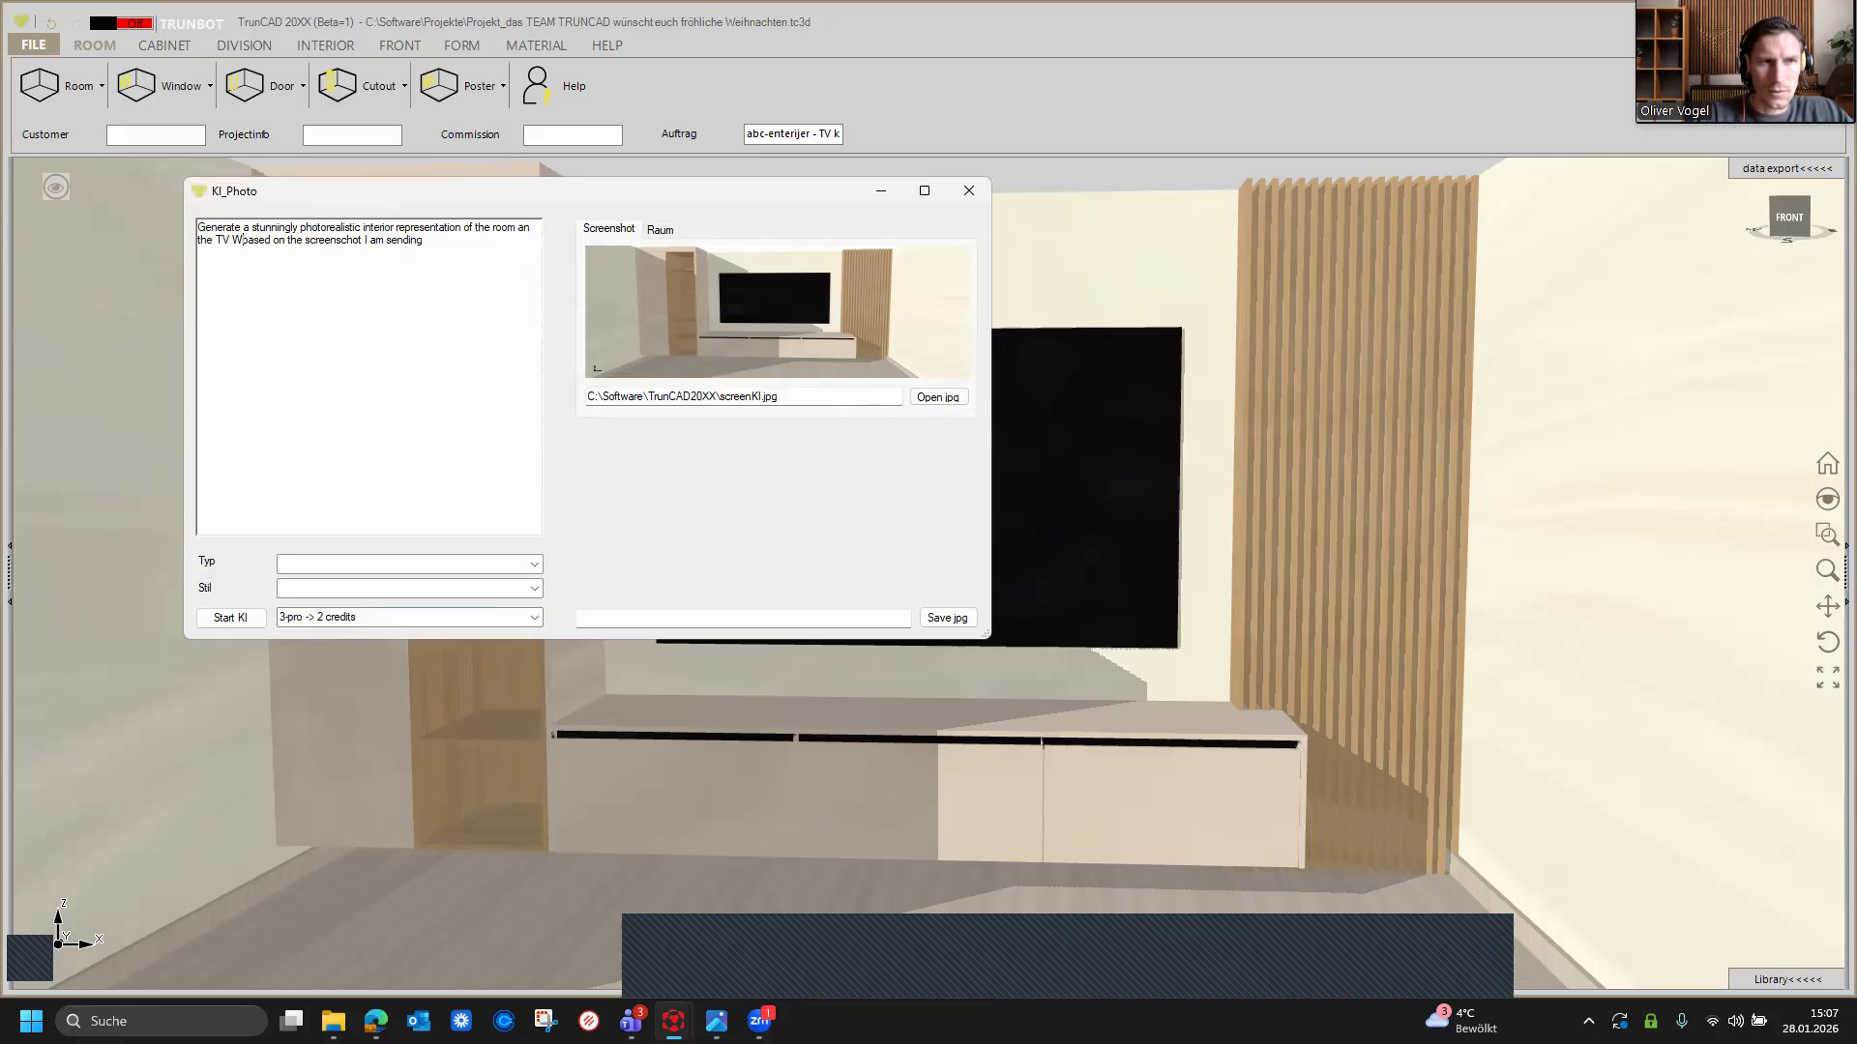
type("all")
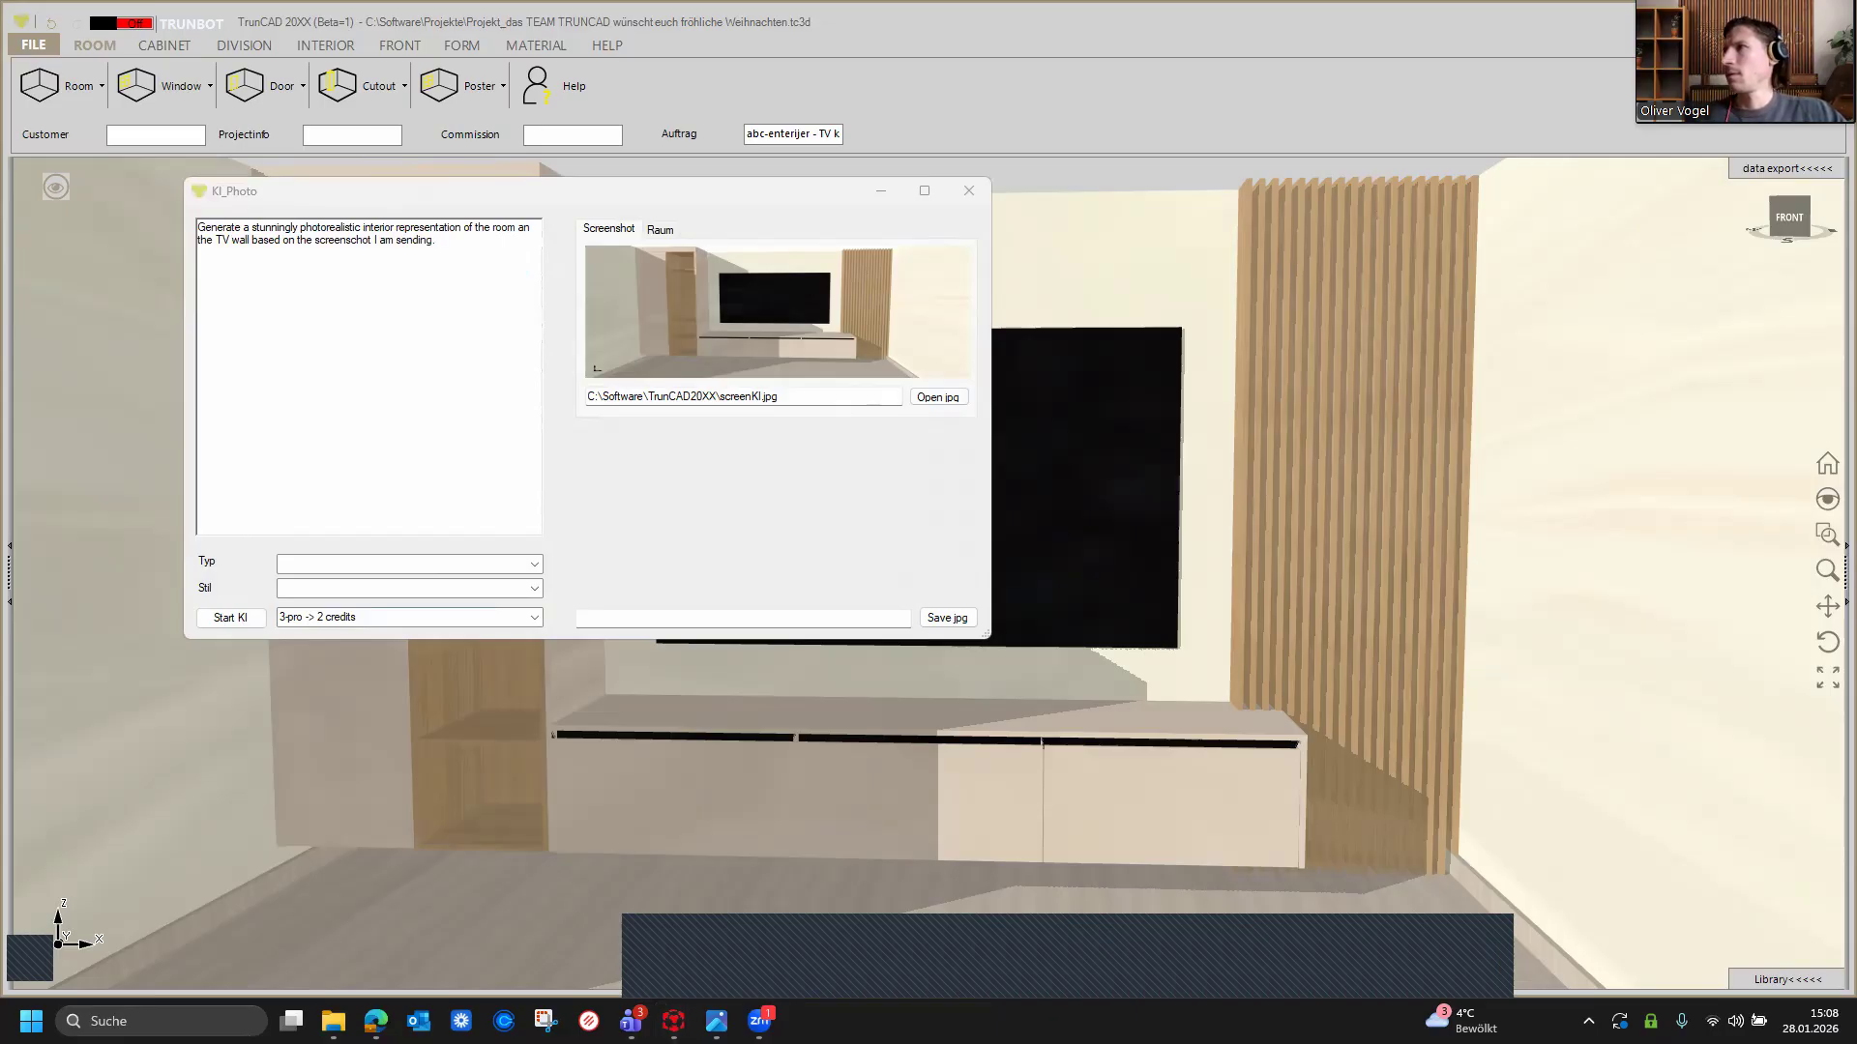
Step: Append 'The room is furnished in the style desribed below and' to the end of the prompt
left_click(458, 246)
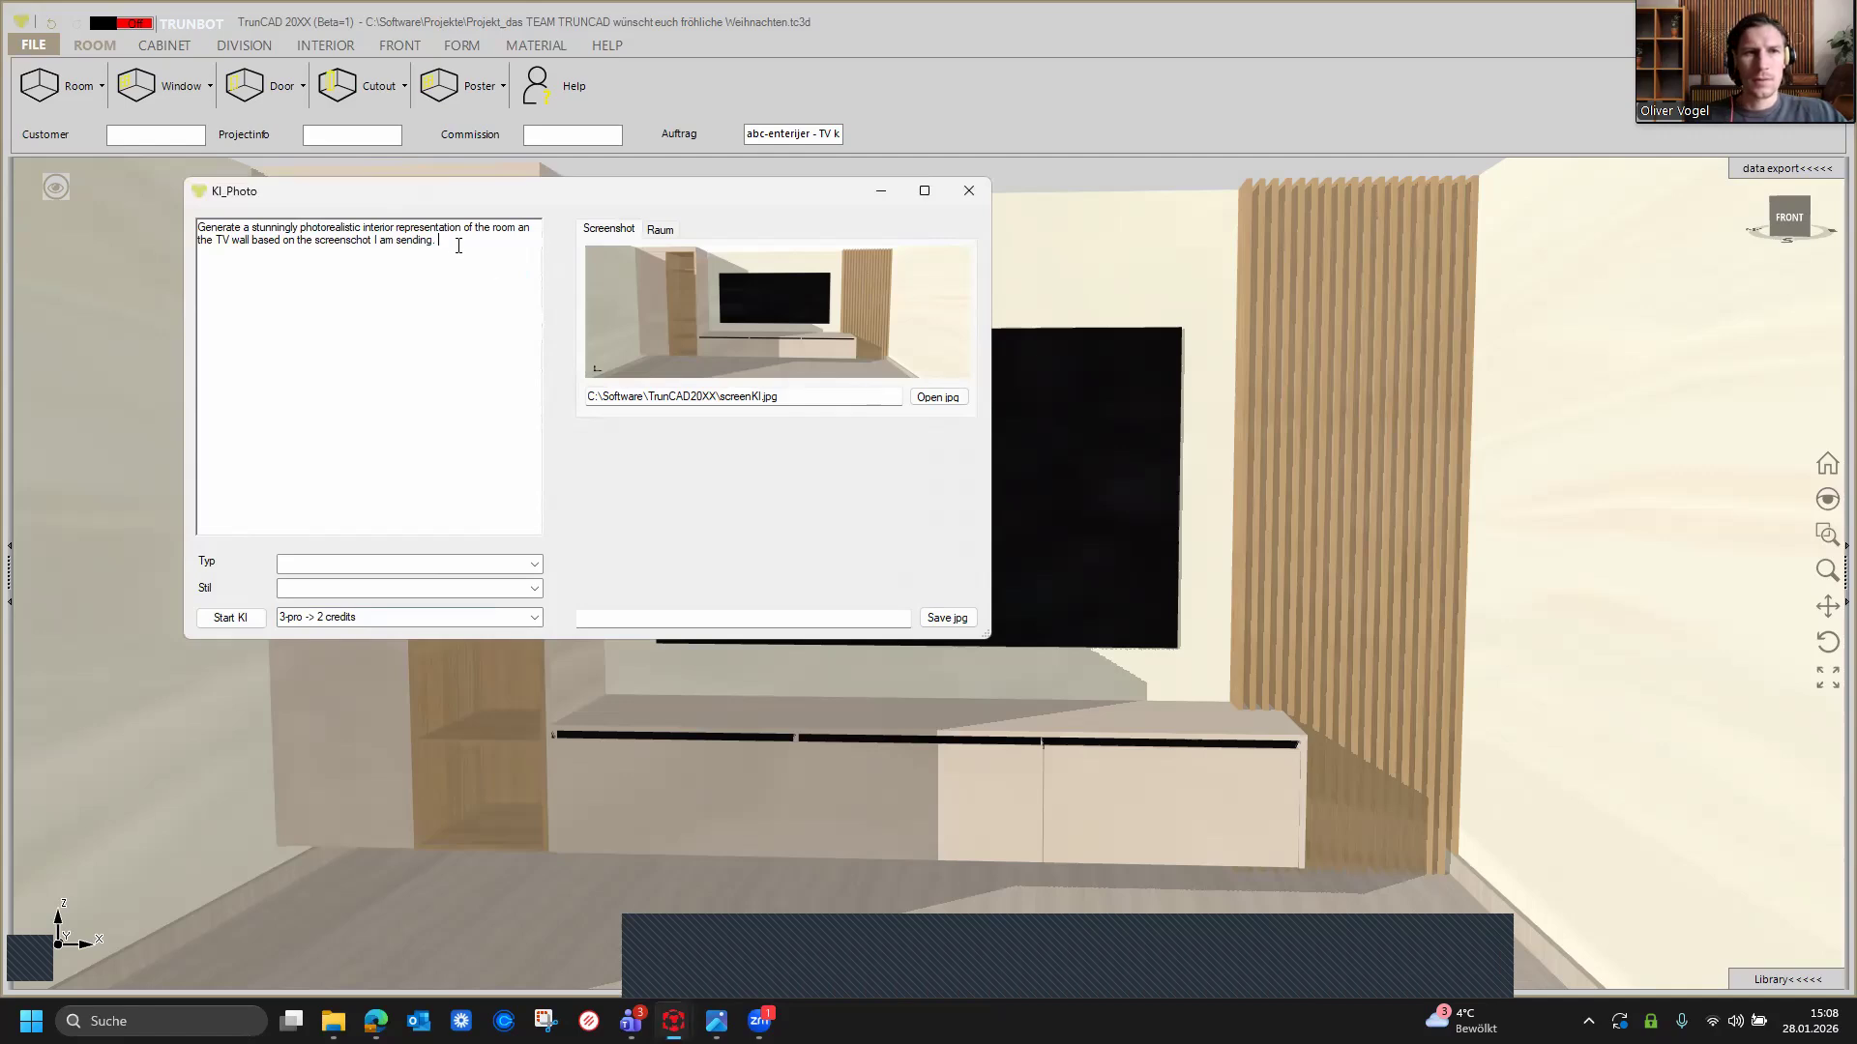
type("The")
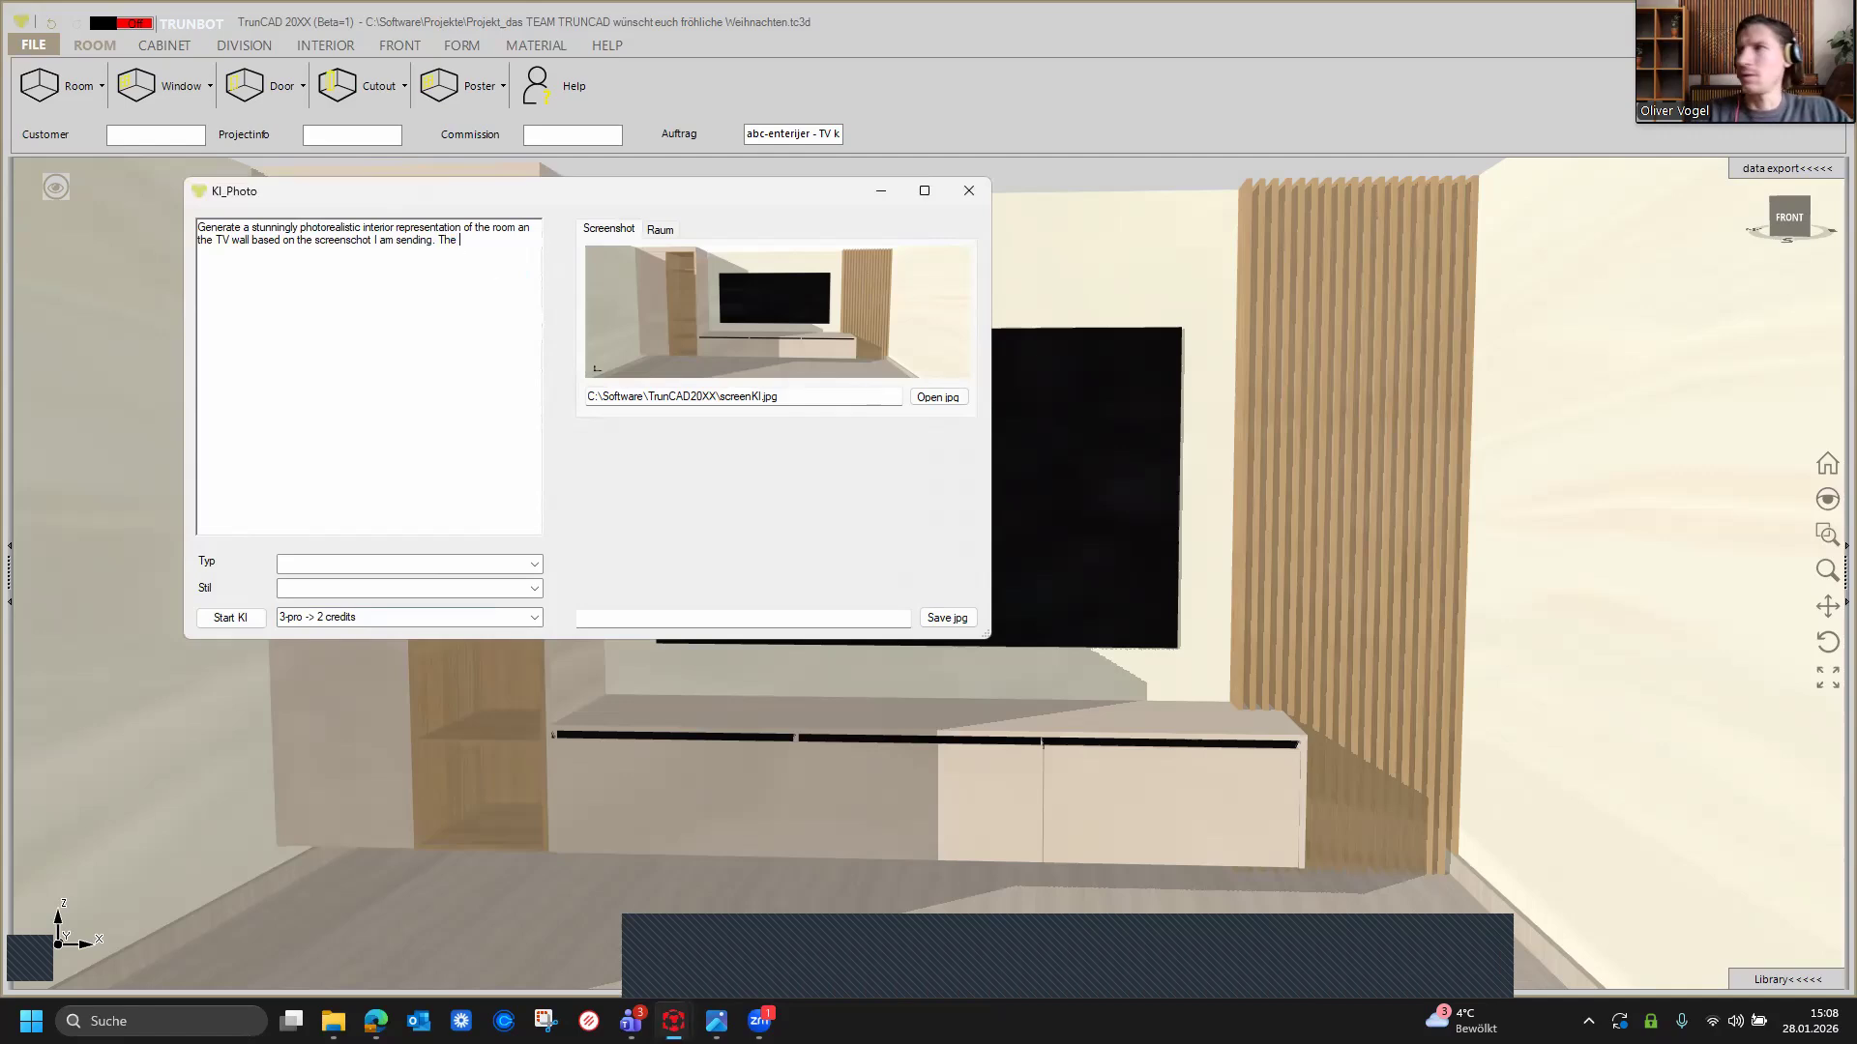
type(" ro")
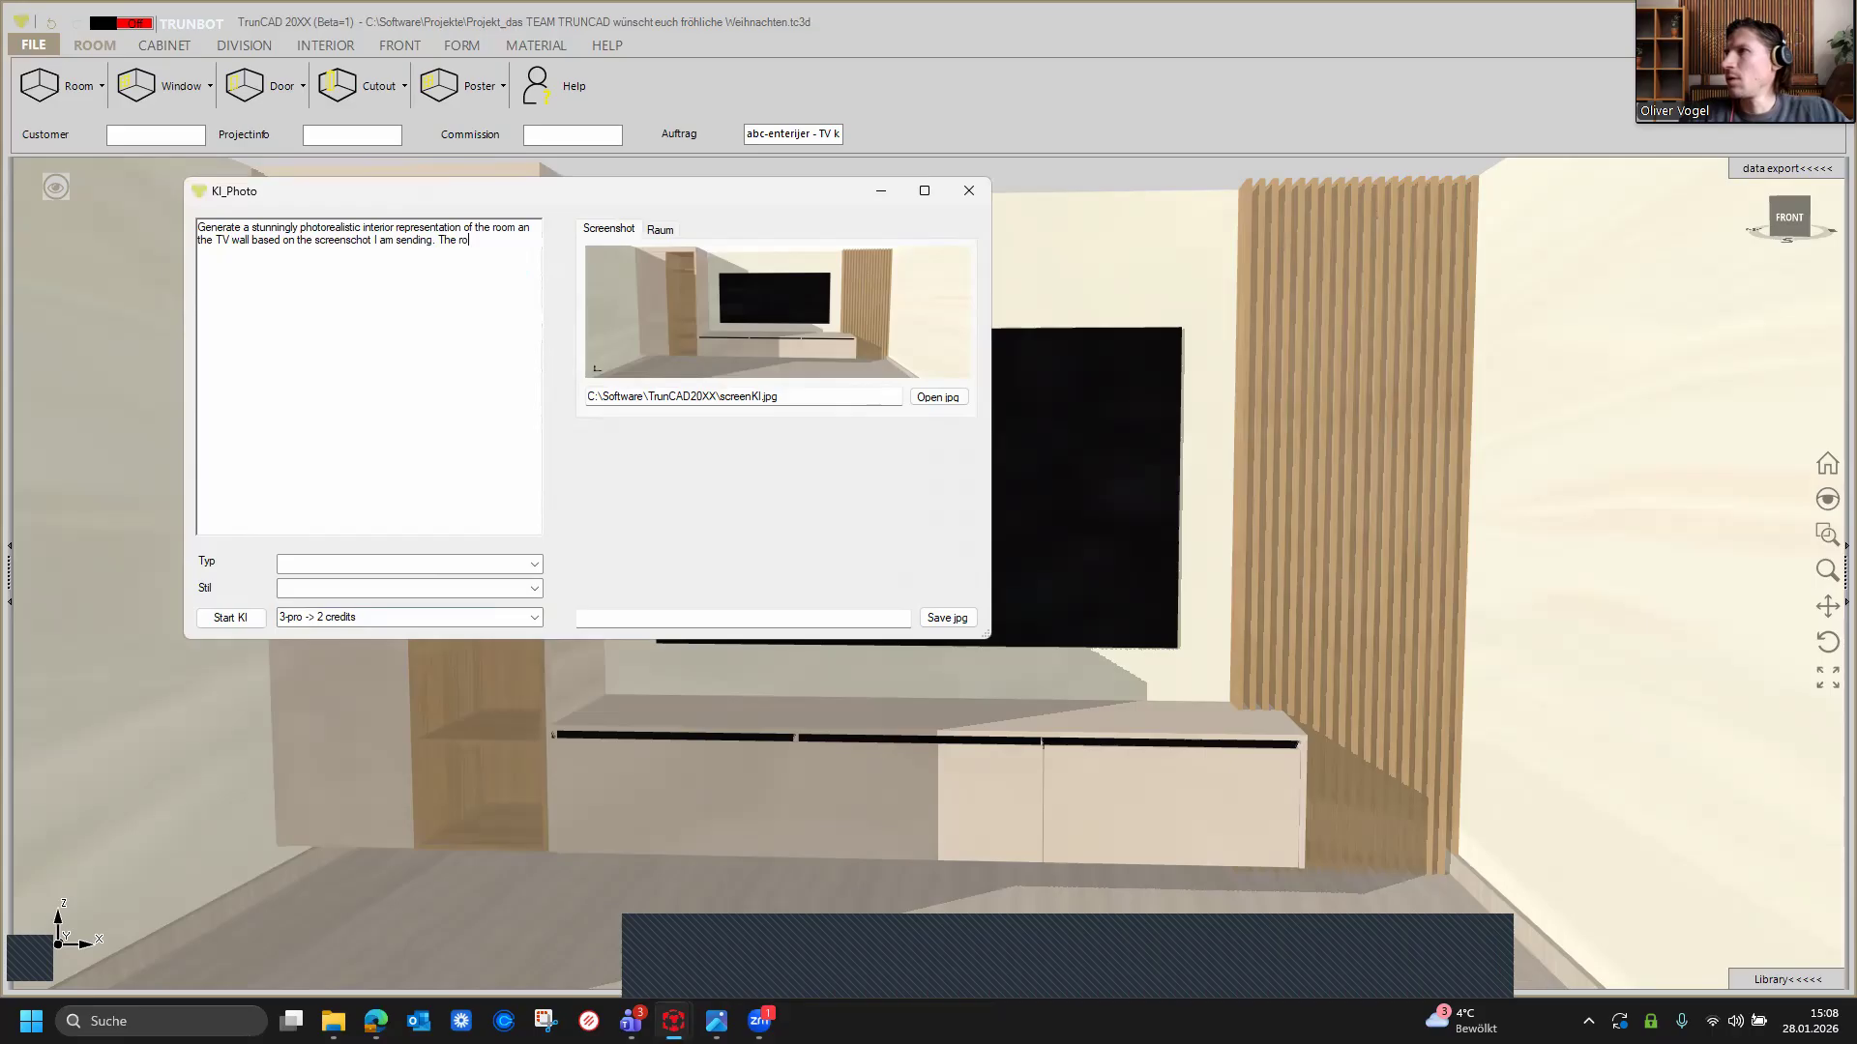
type("om")
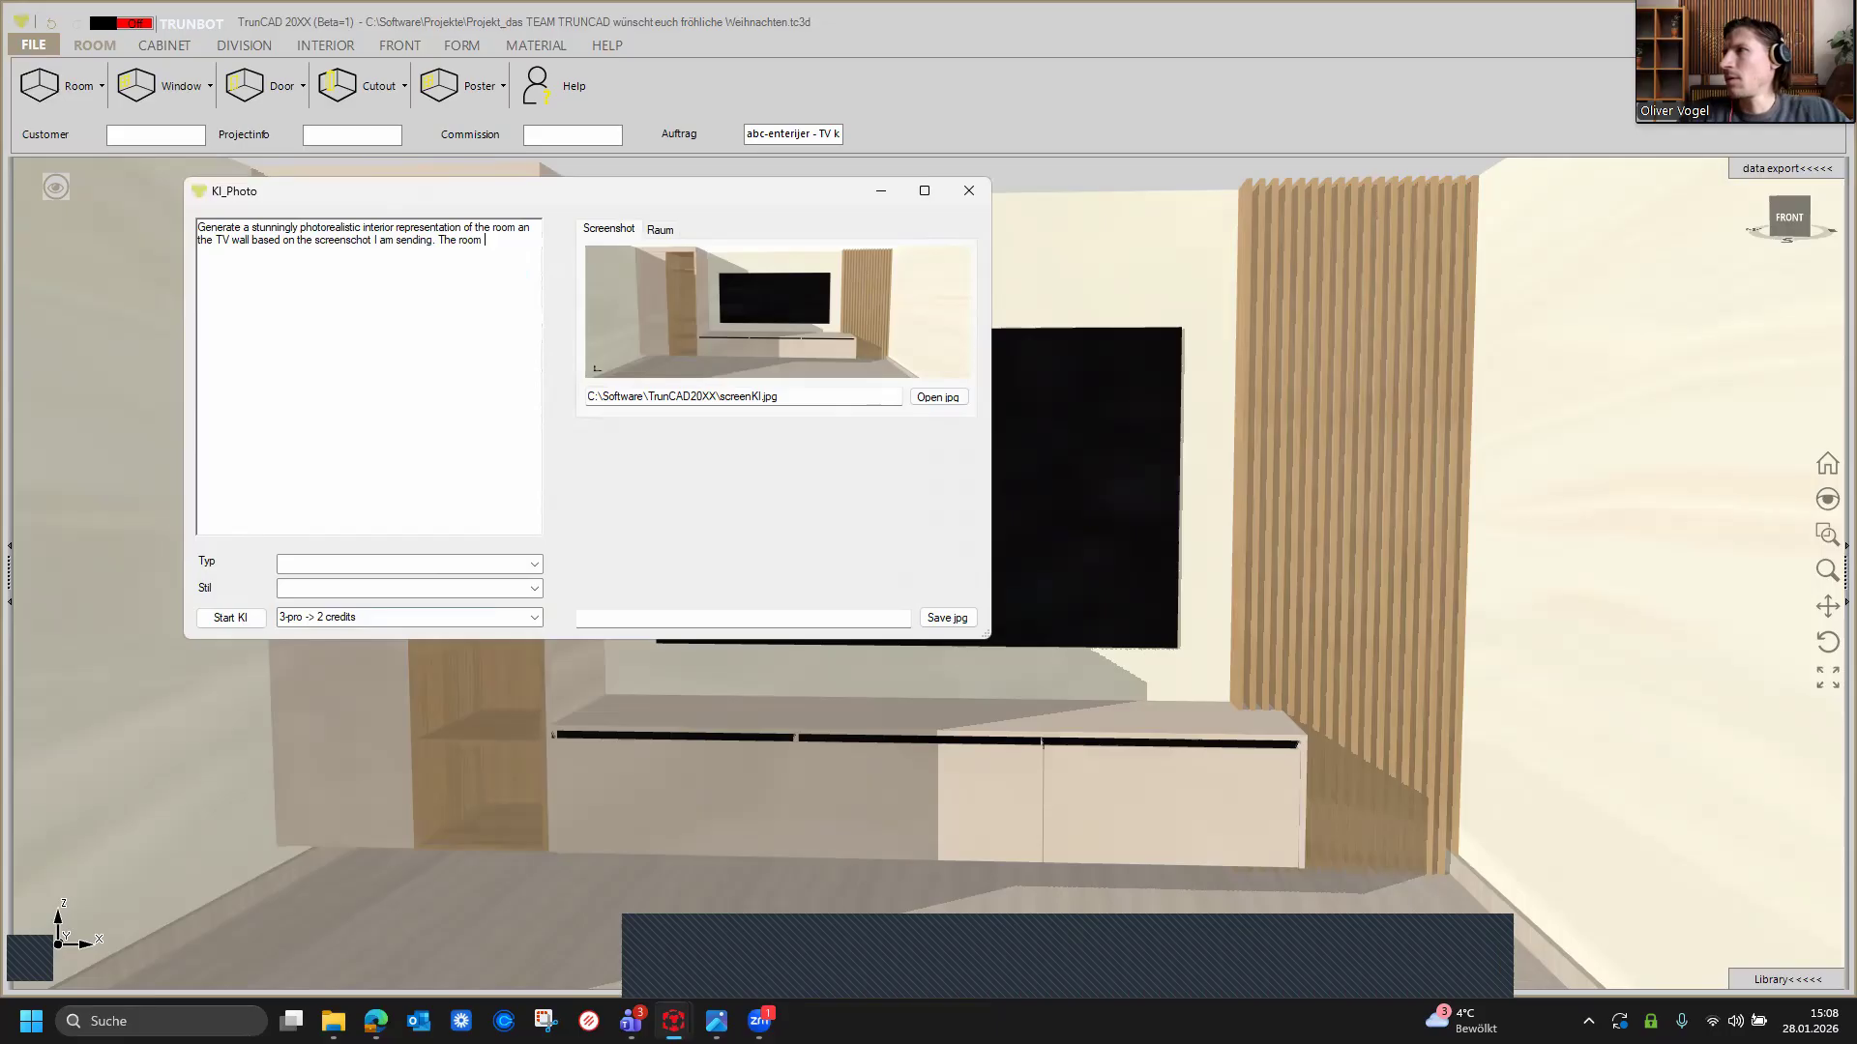
type("is fumis")
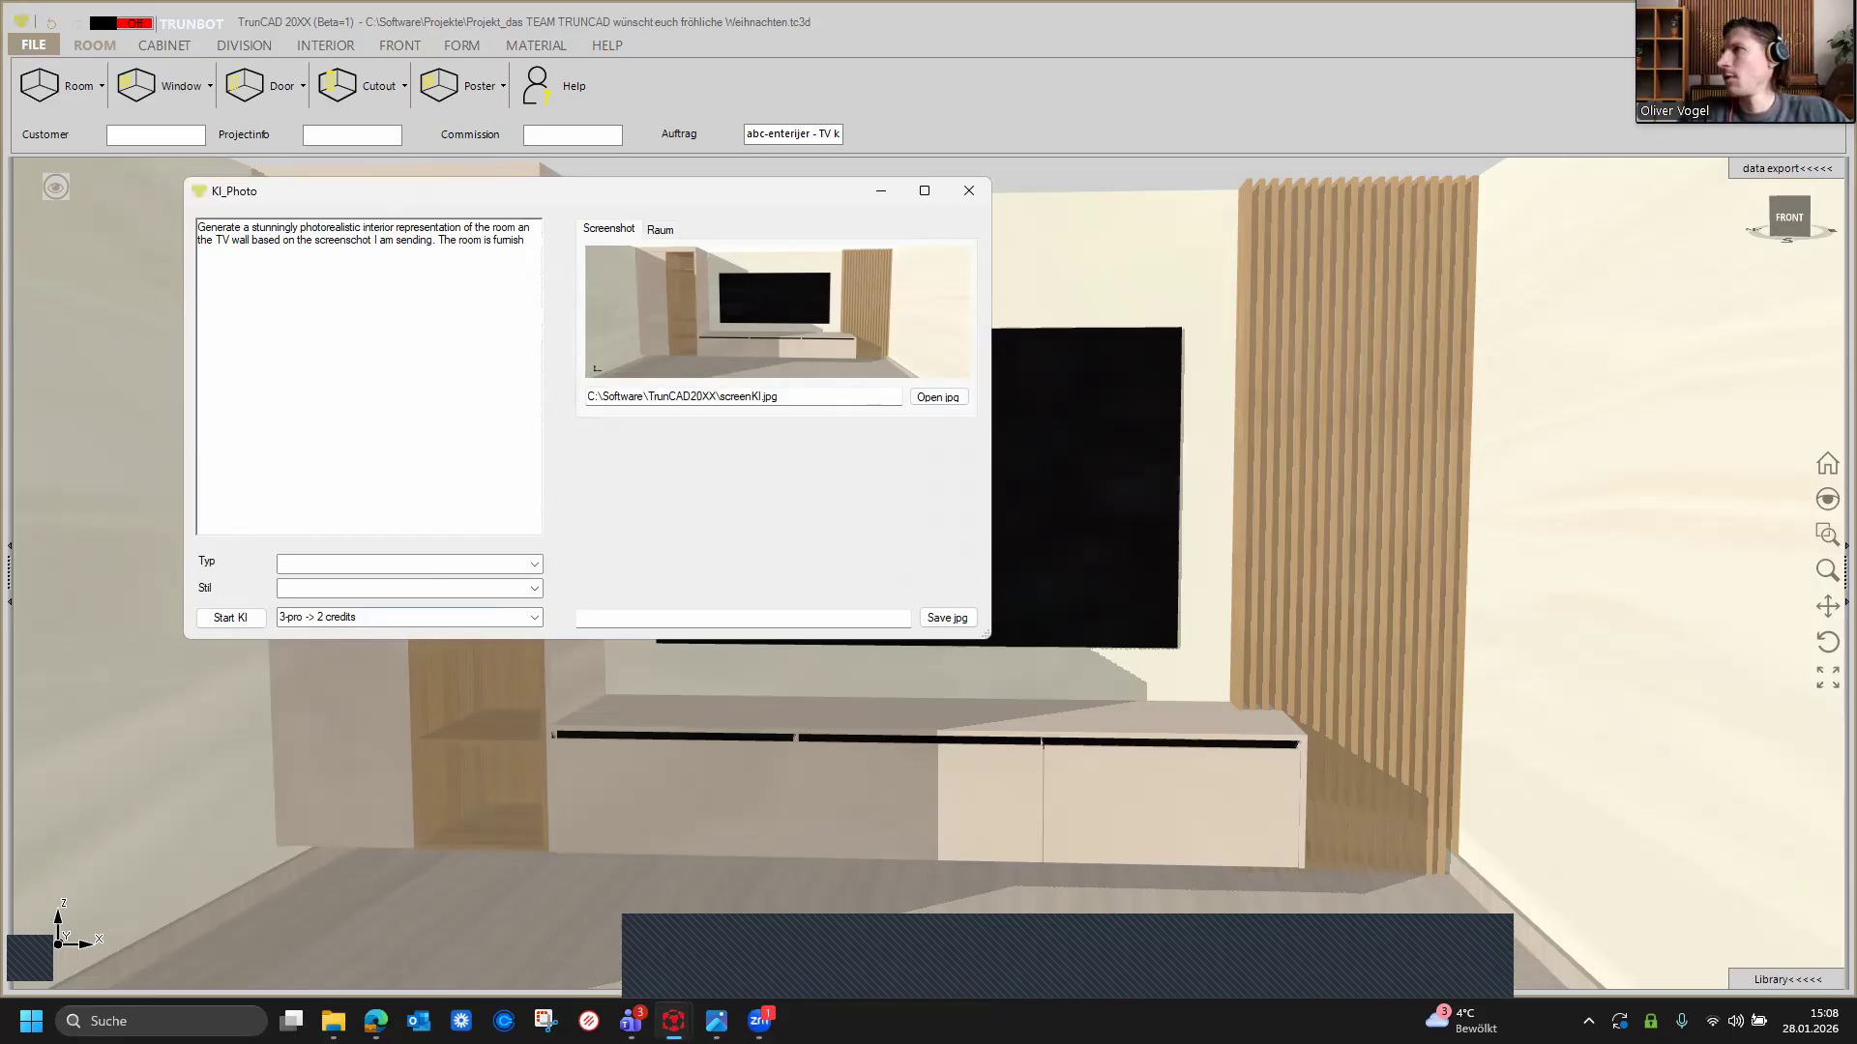
type("hed in the sty")
type("le ")
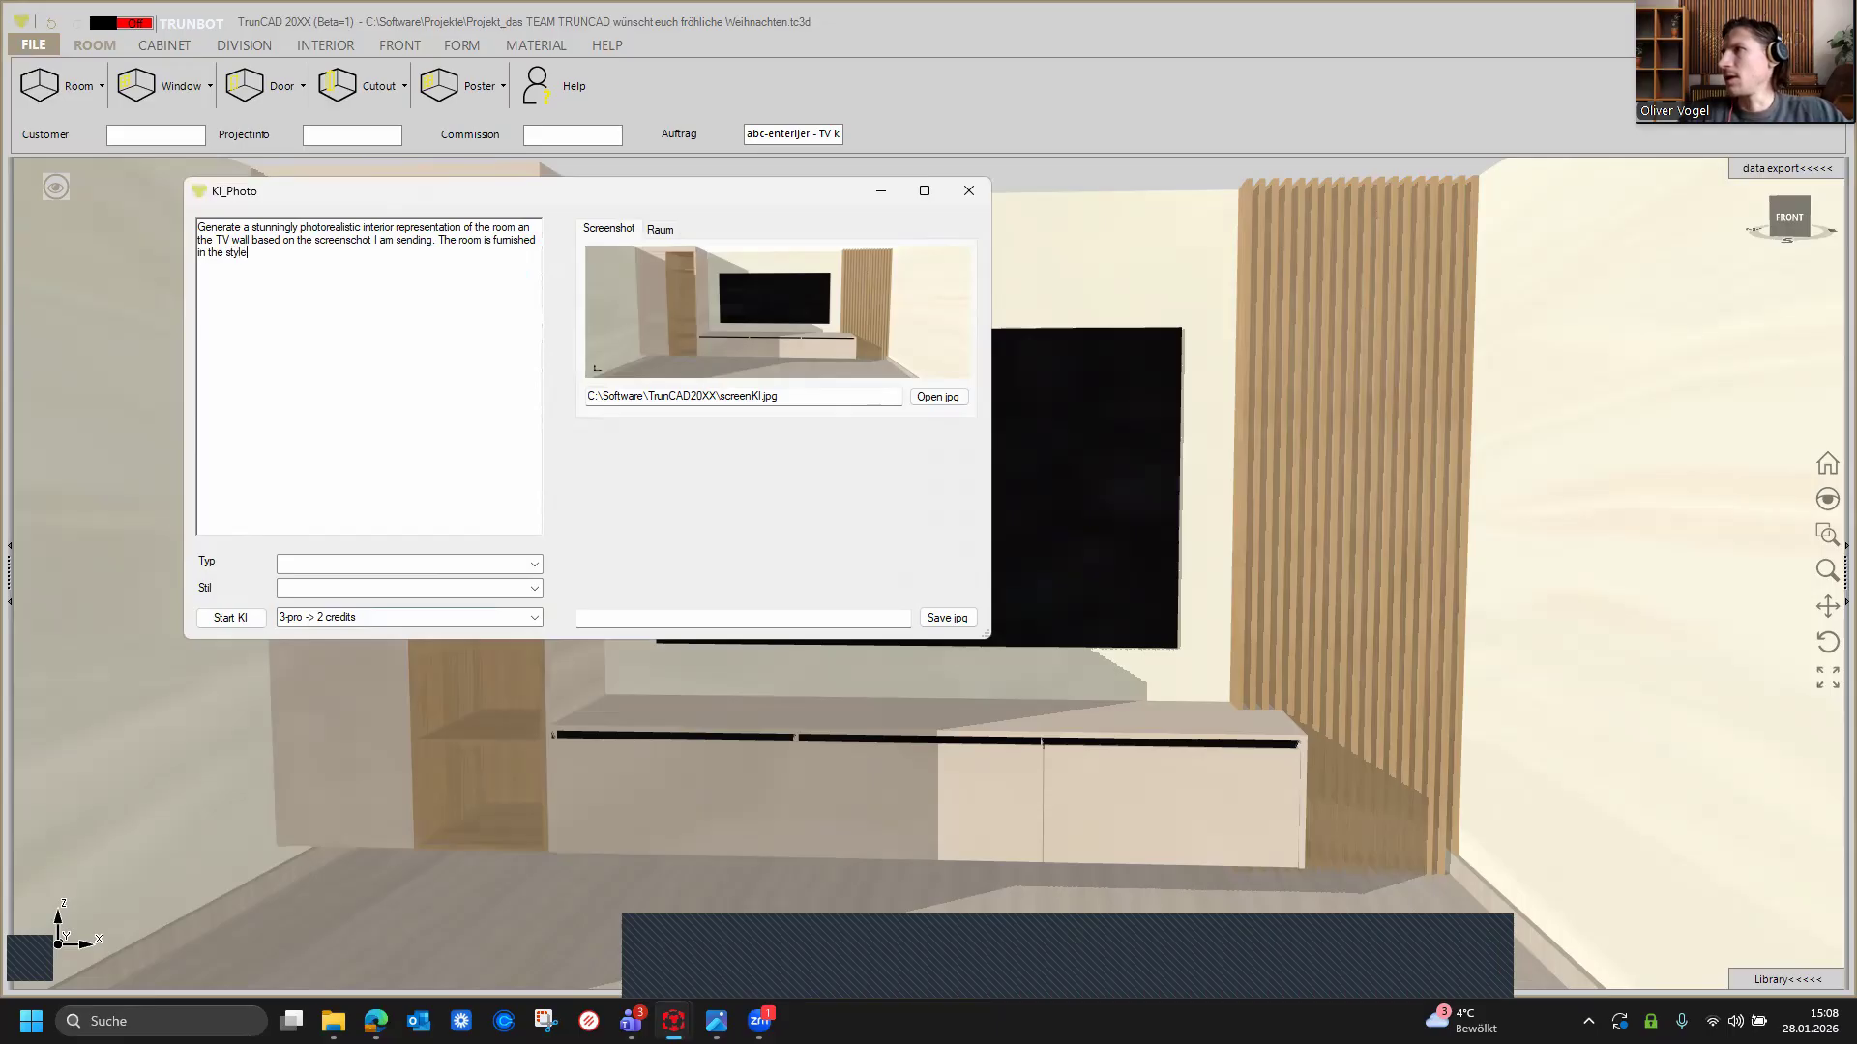
type("desribed below and")
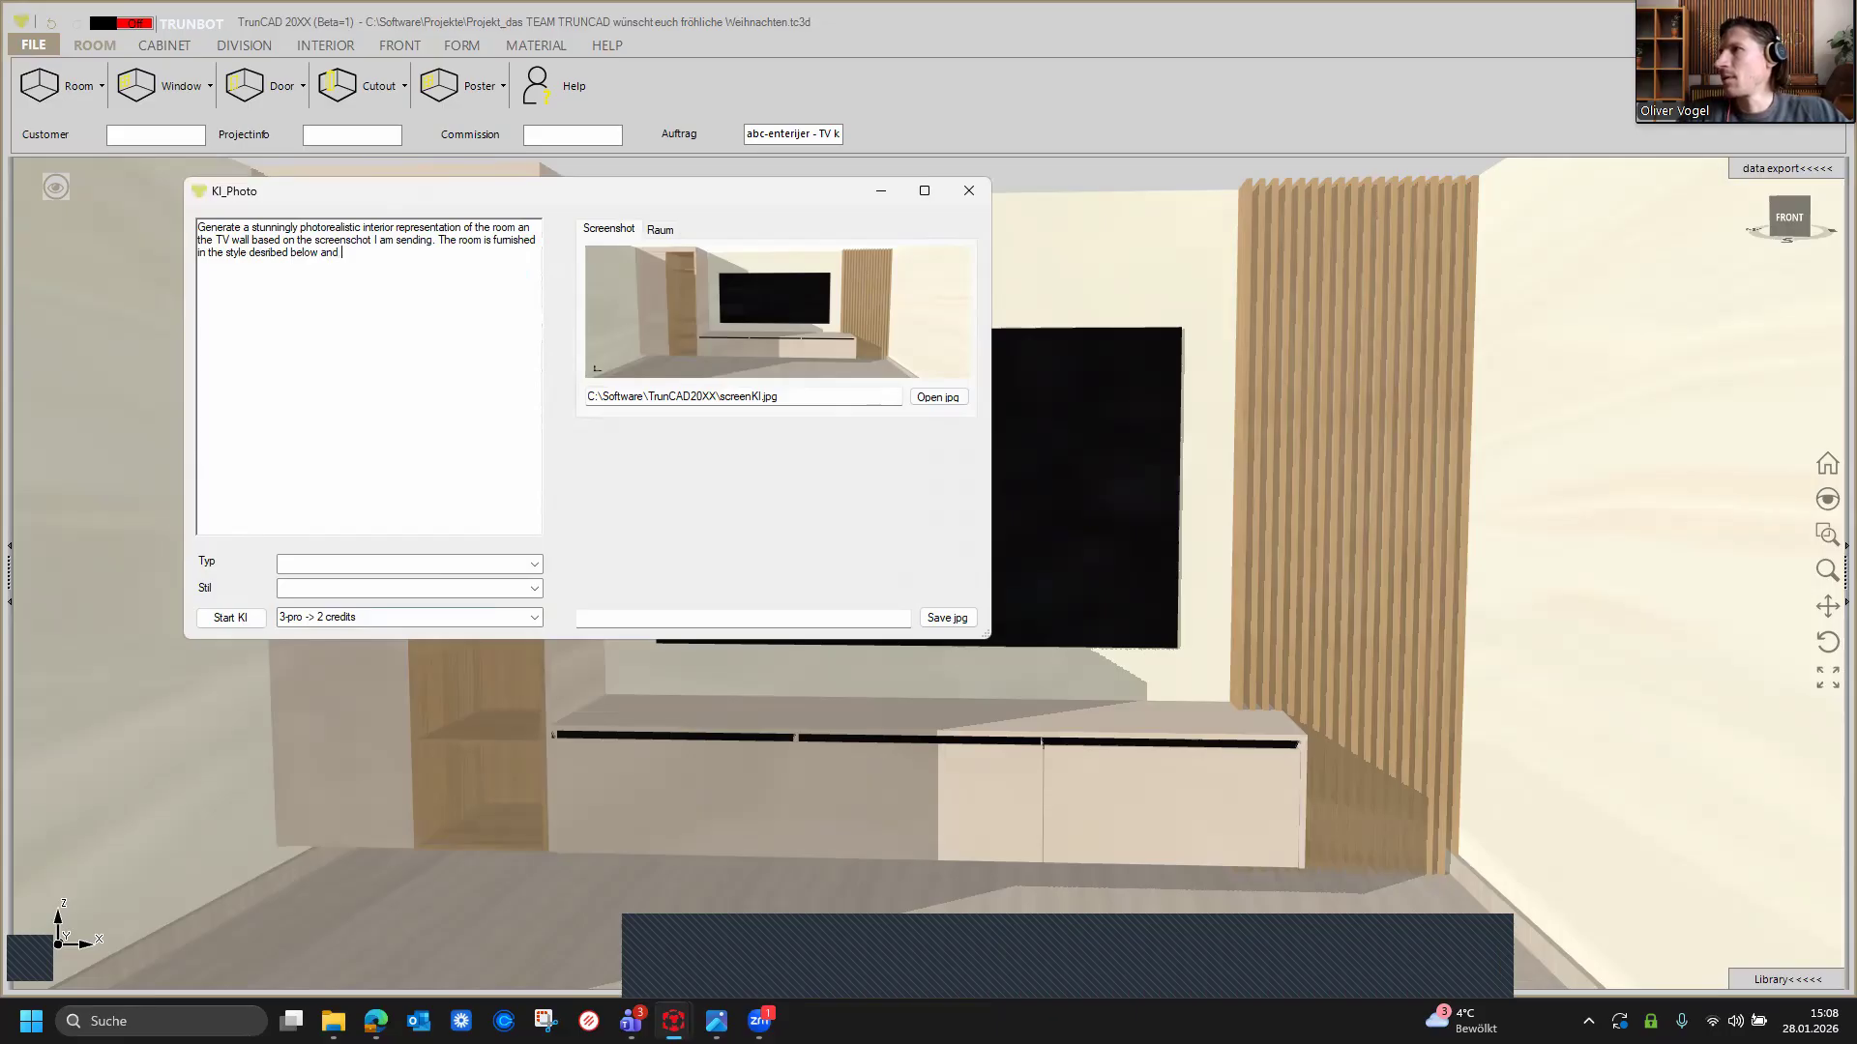
Step: Continue the prompt with 'equipped with carefully selected accessories that underline its aestehetics.'
type("q")
type("uiped with ")
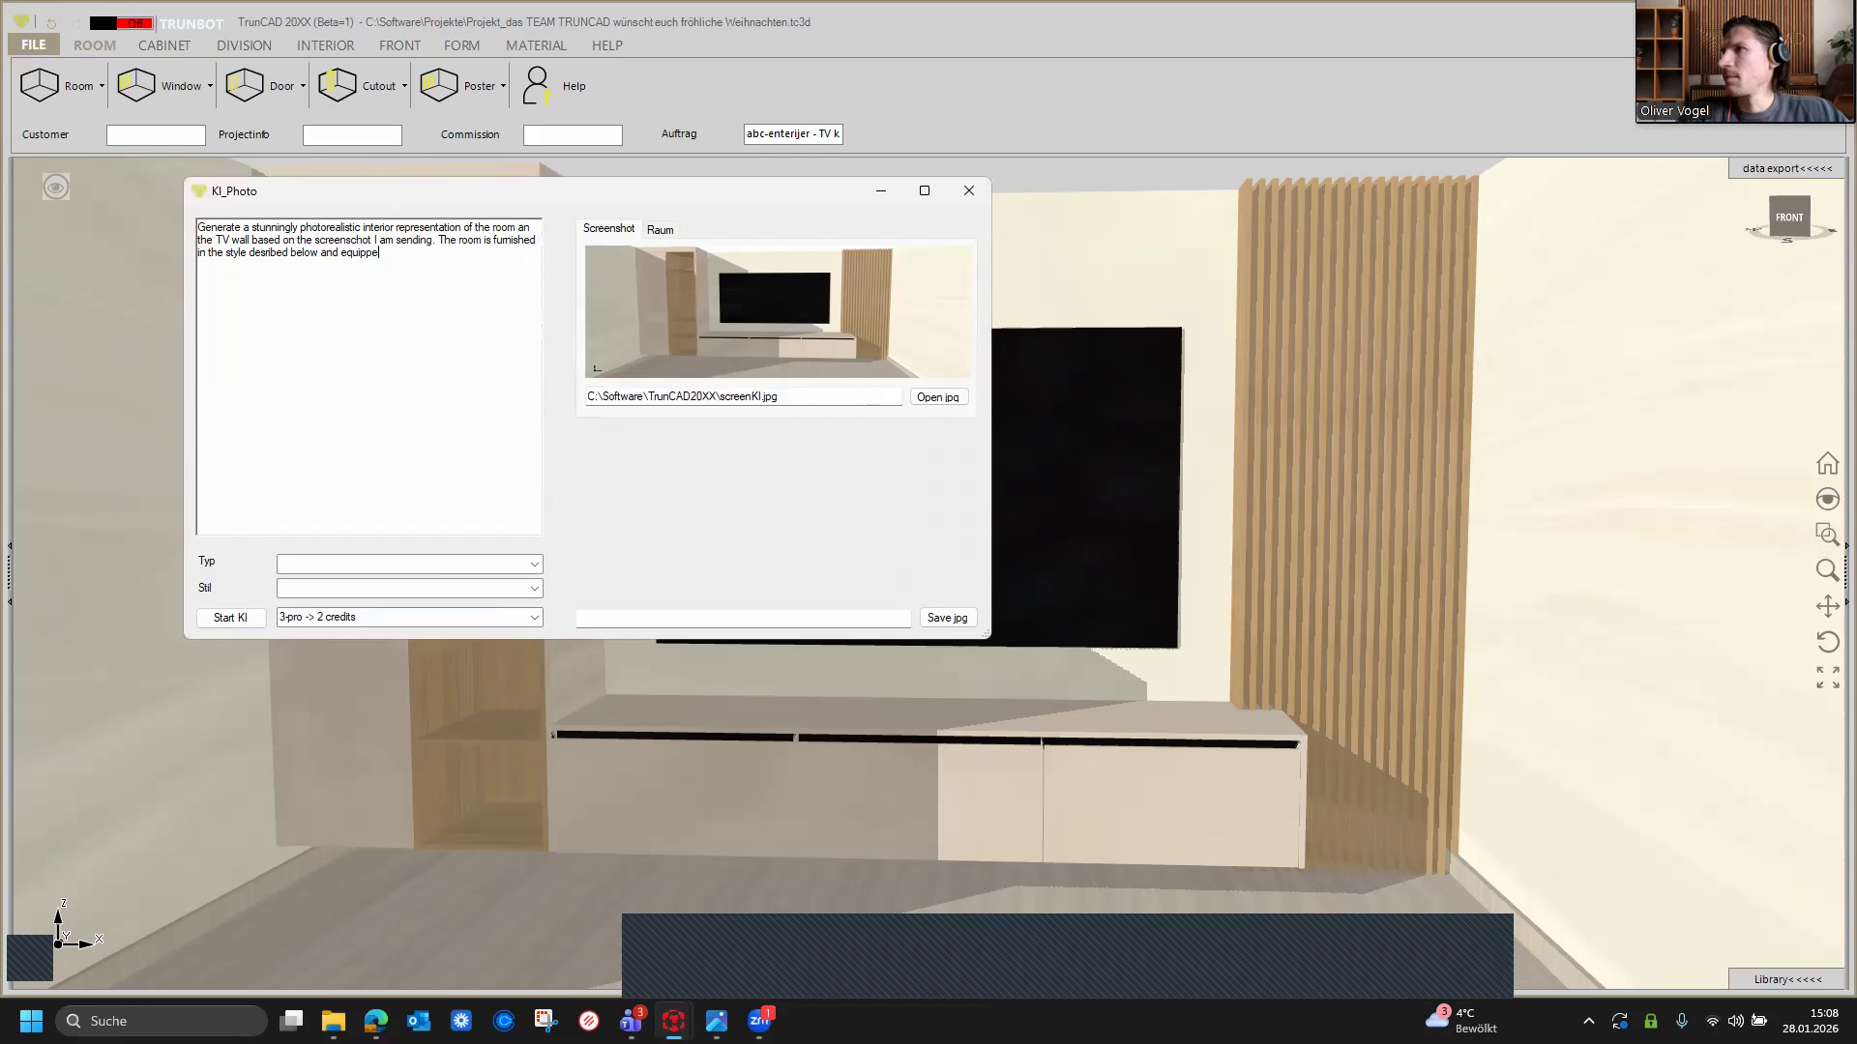
type("carefully slelec")
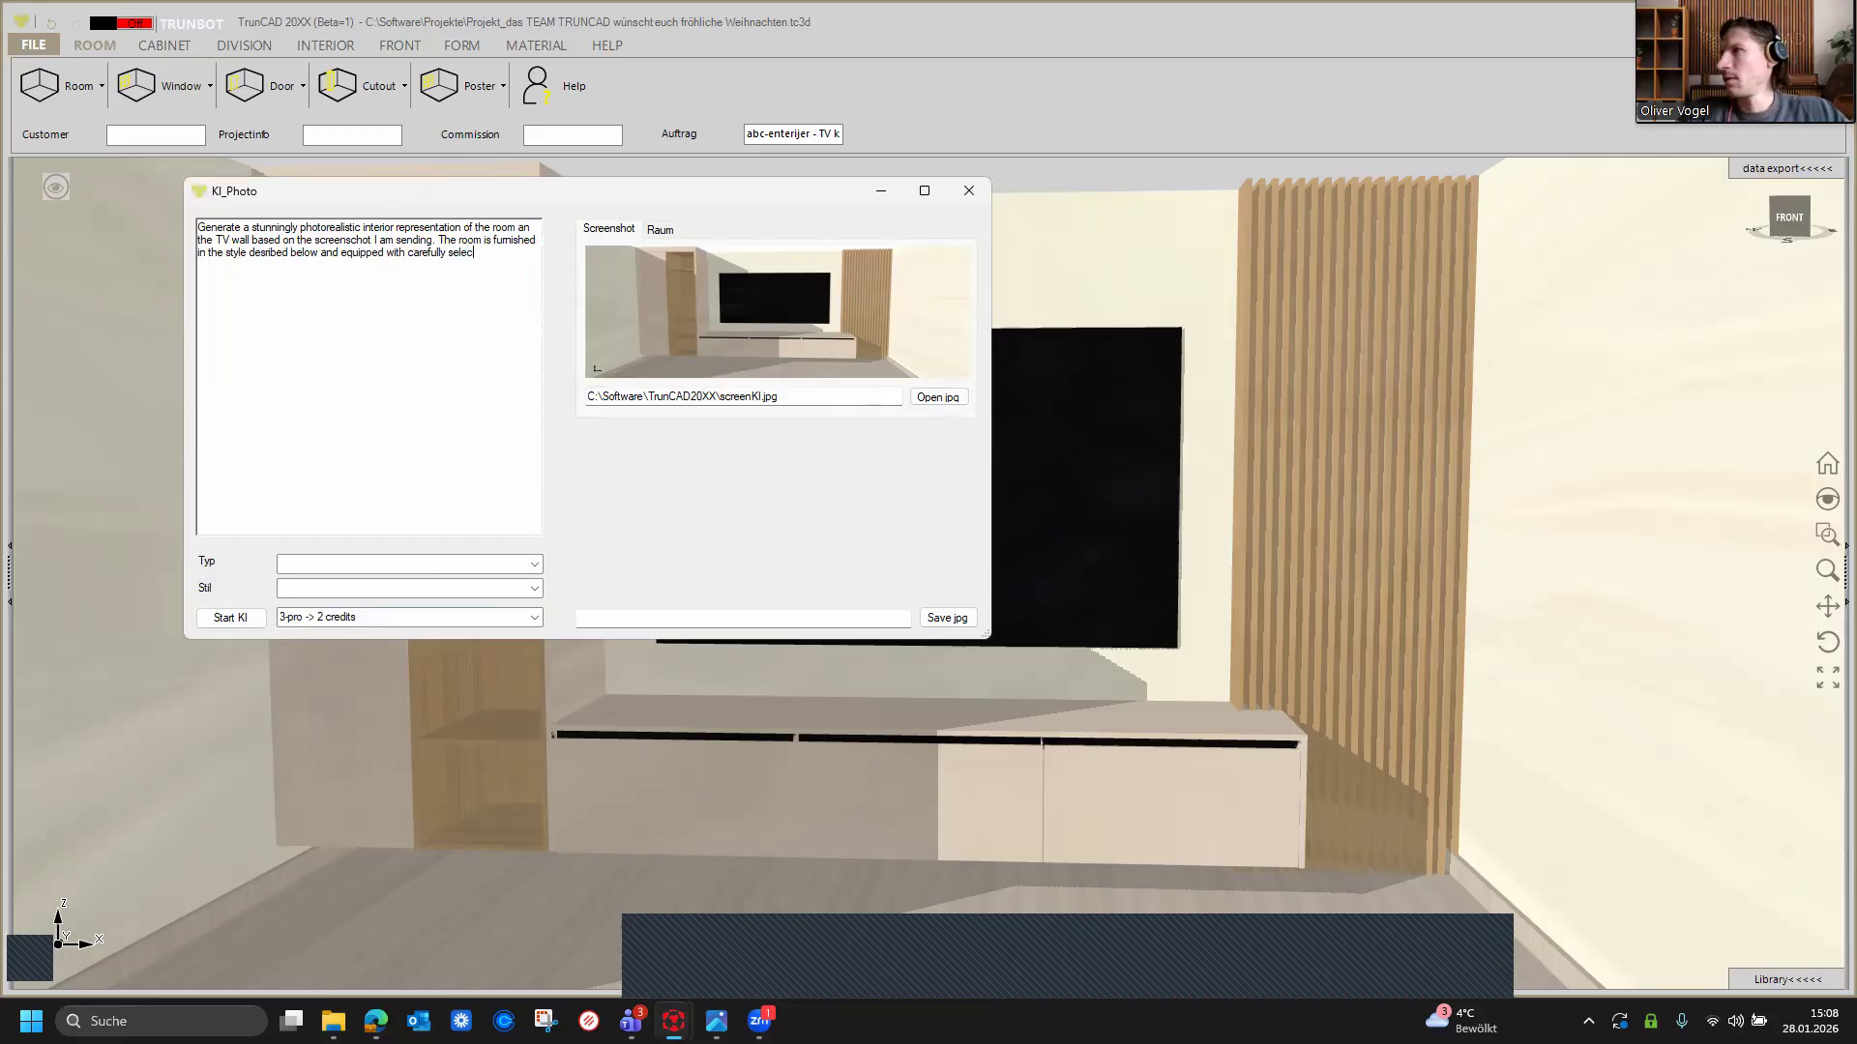
type("ted accesso")
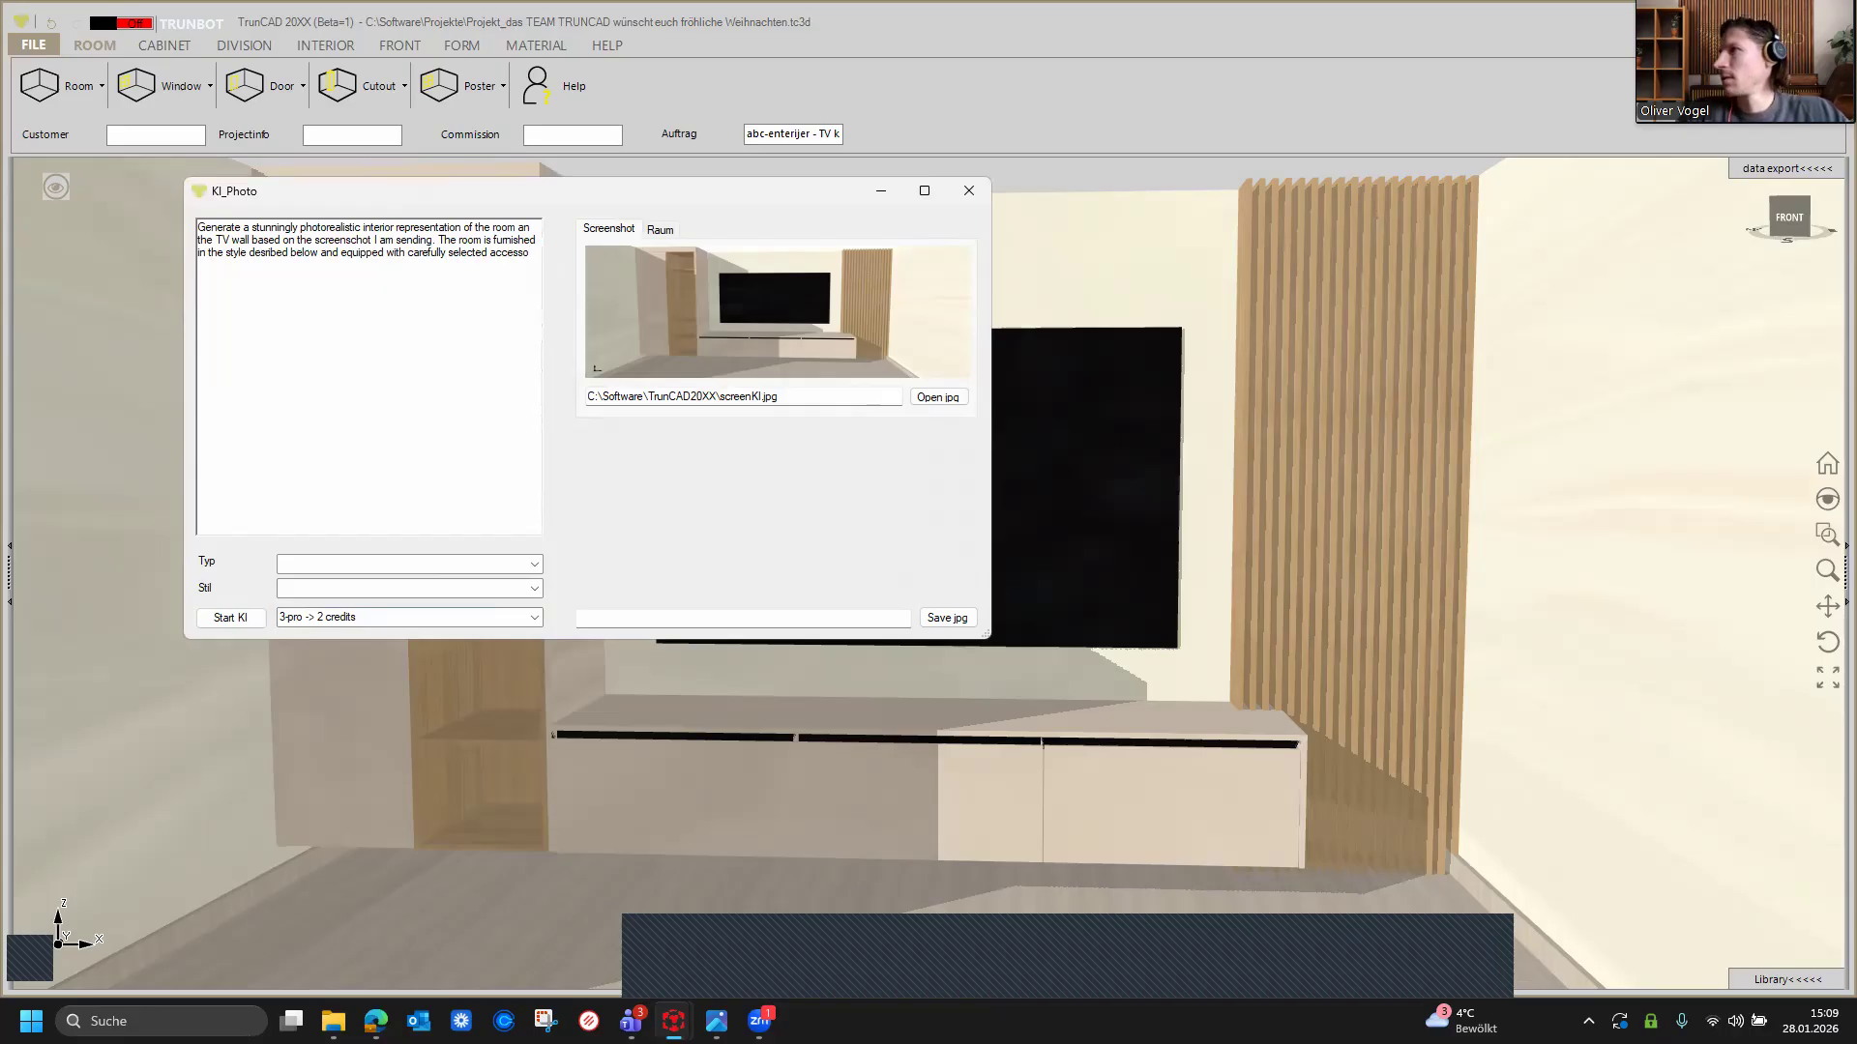
type("ries that und")
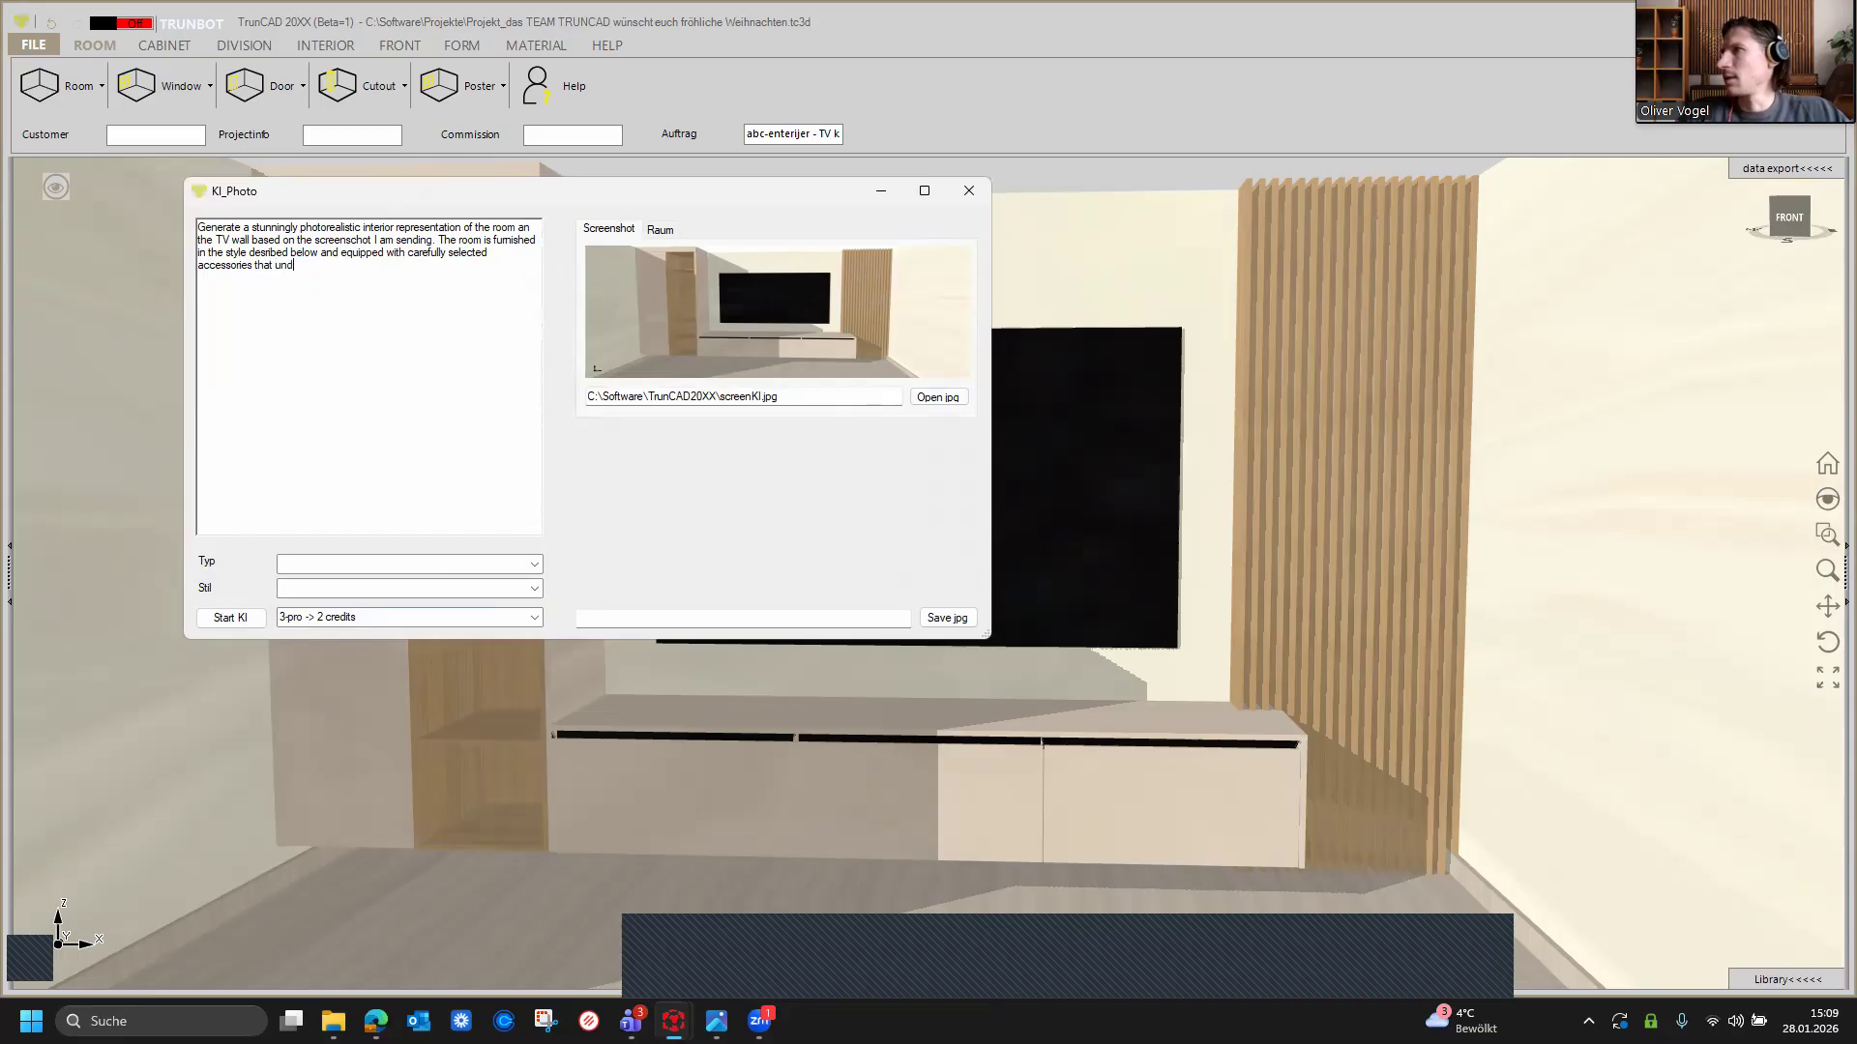
type("erline its aestehetics")
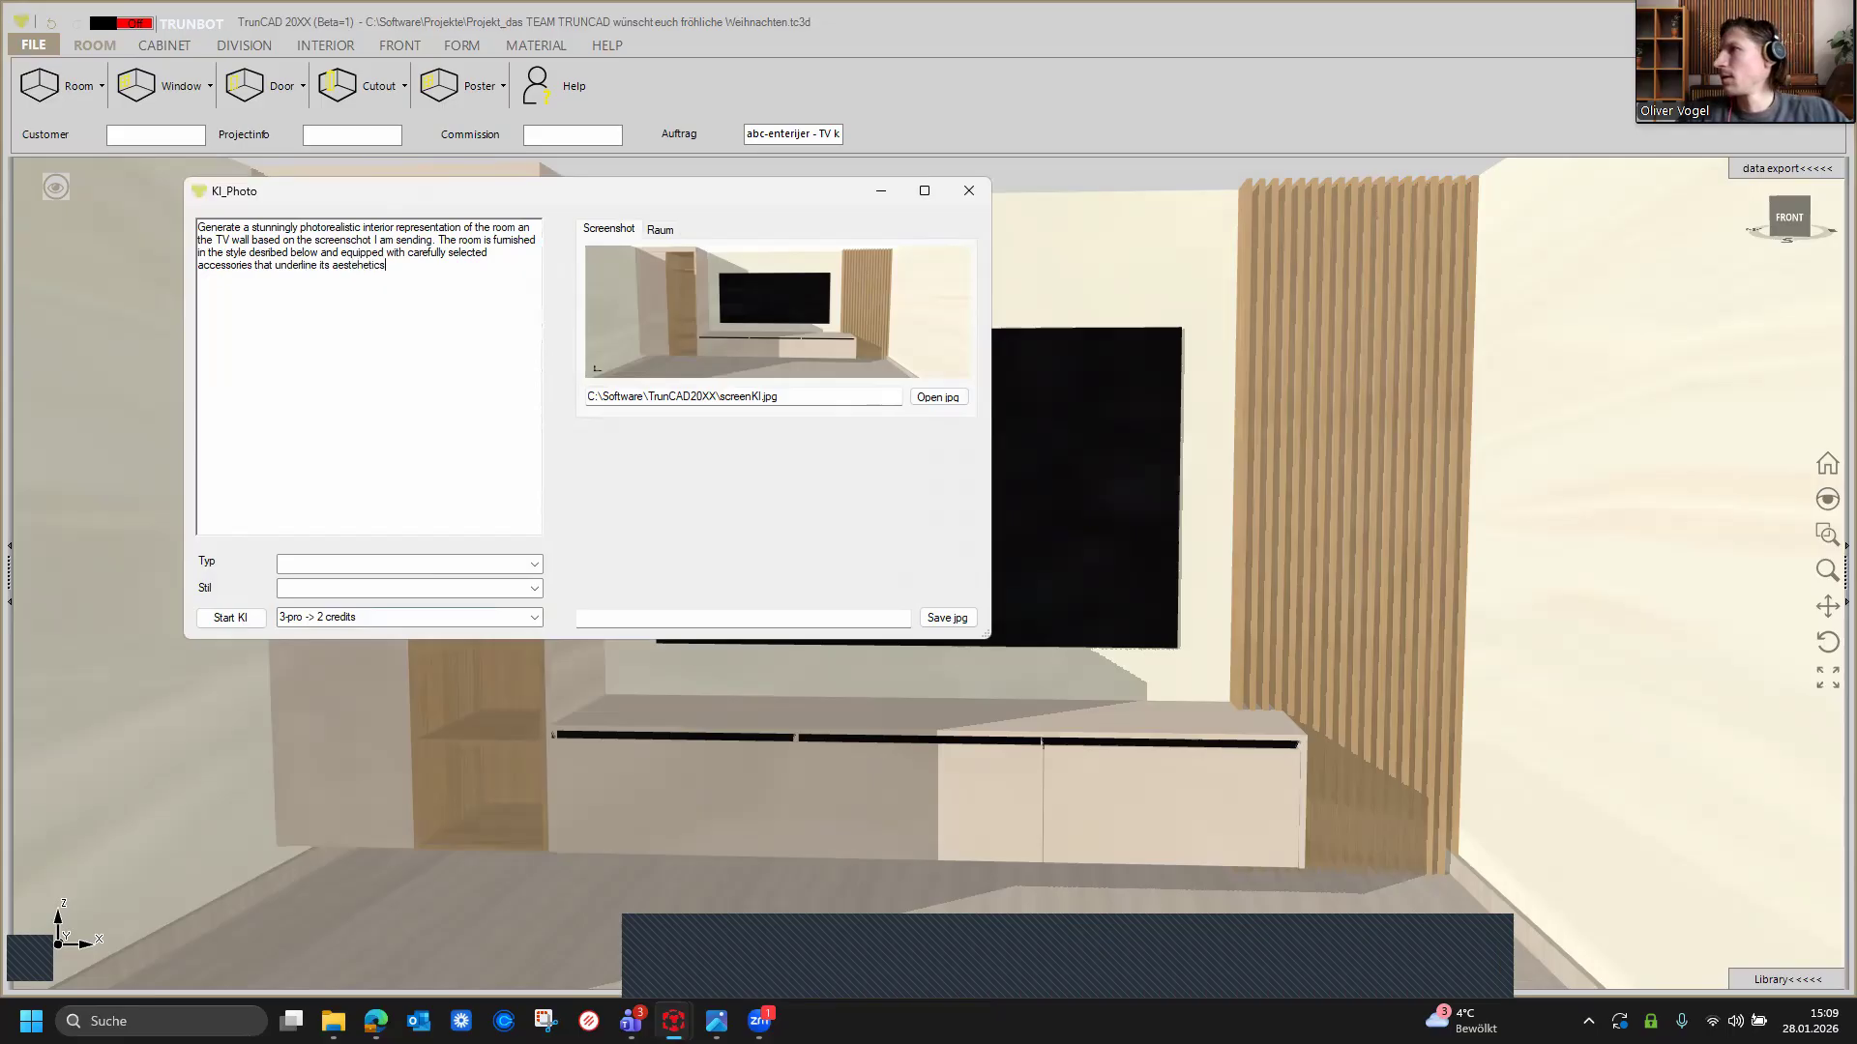
type(". ")
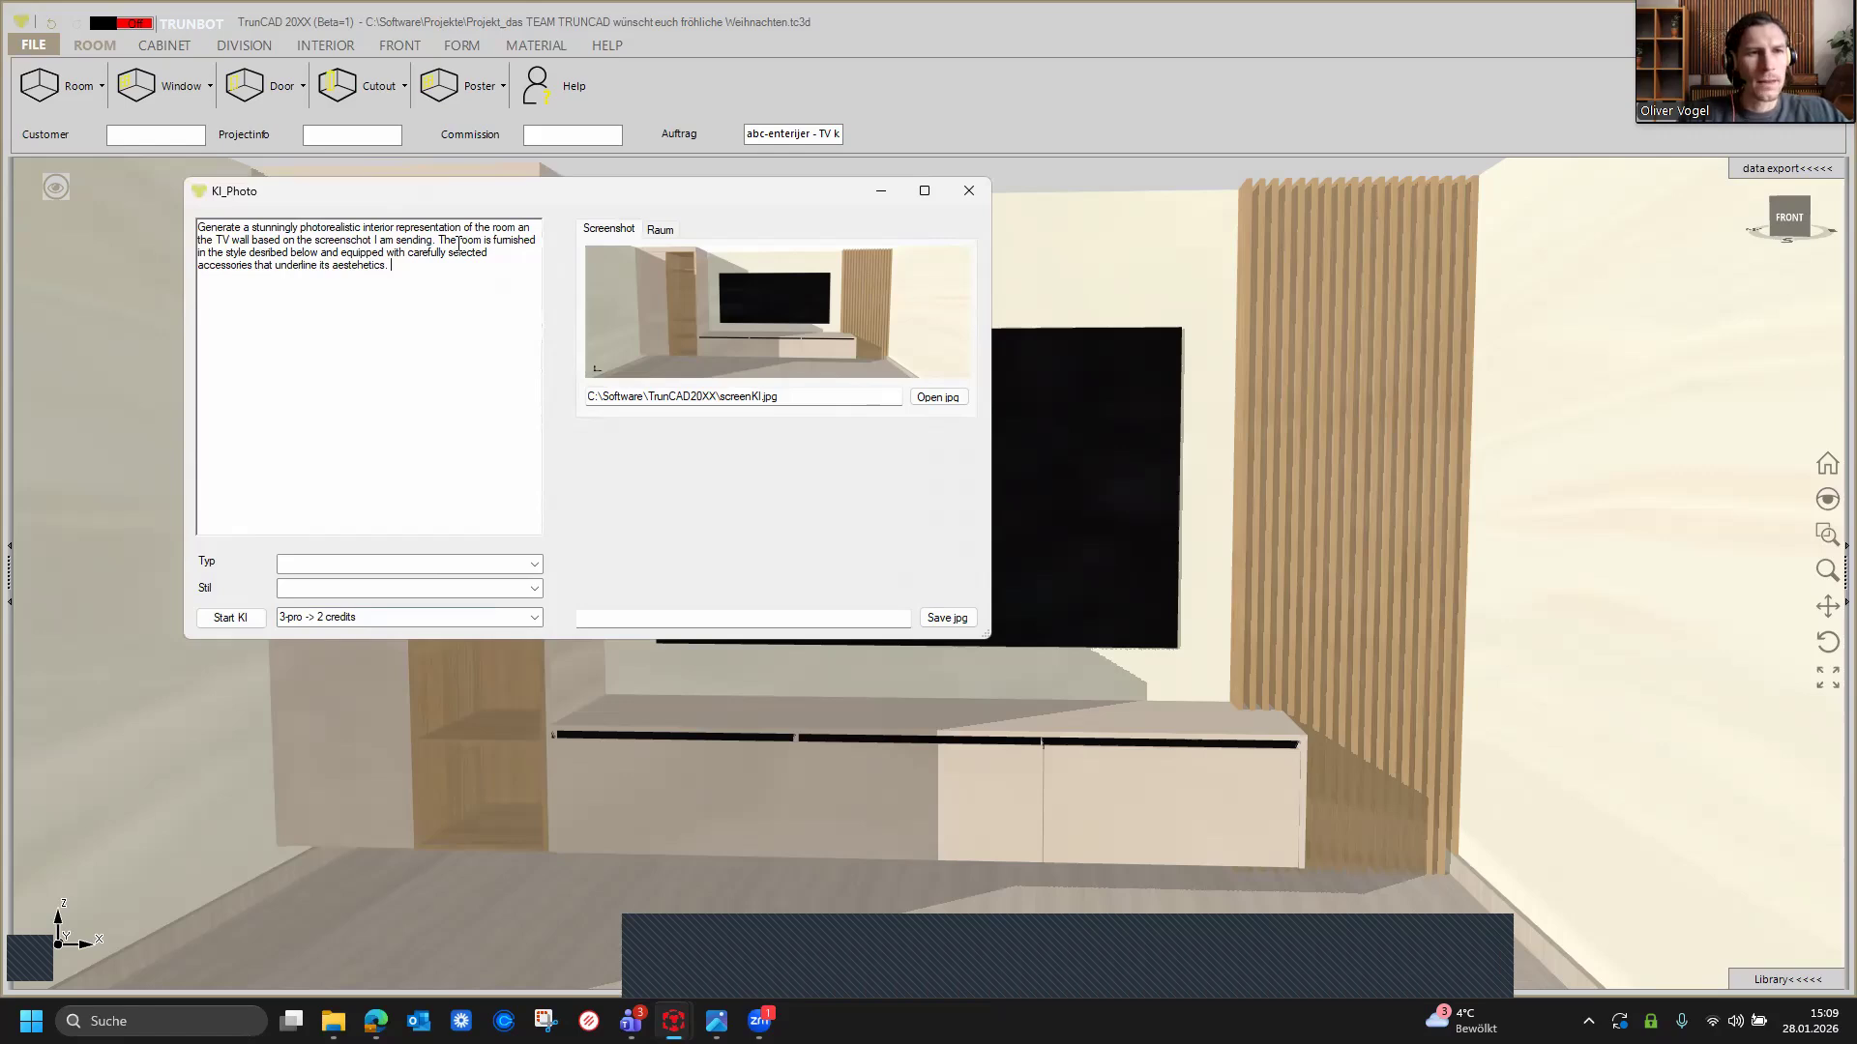
type("The")
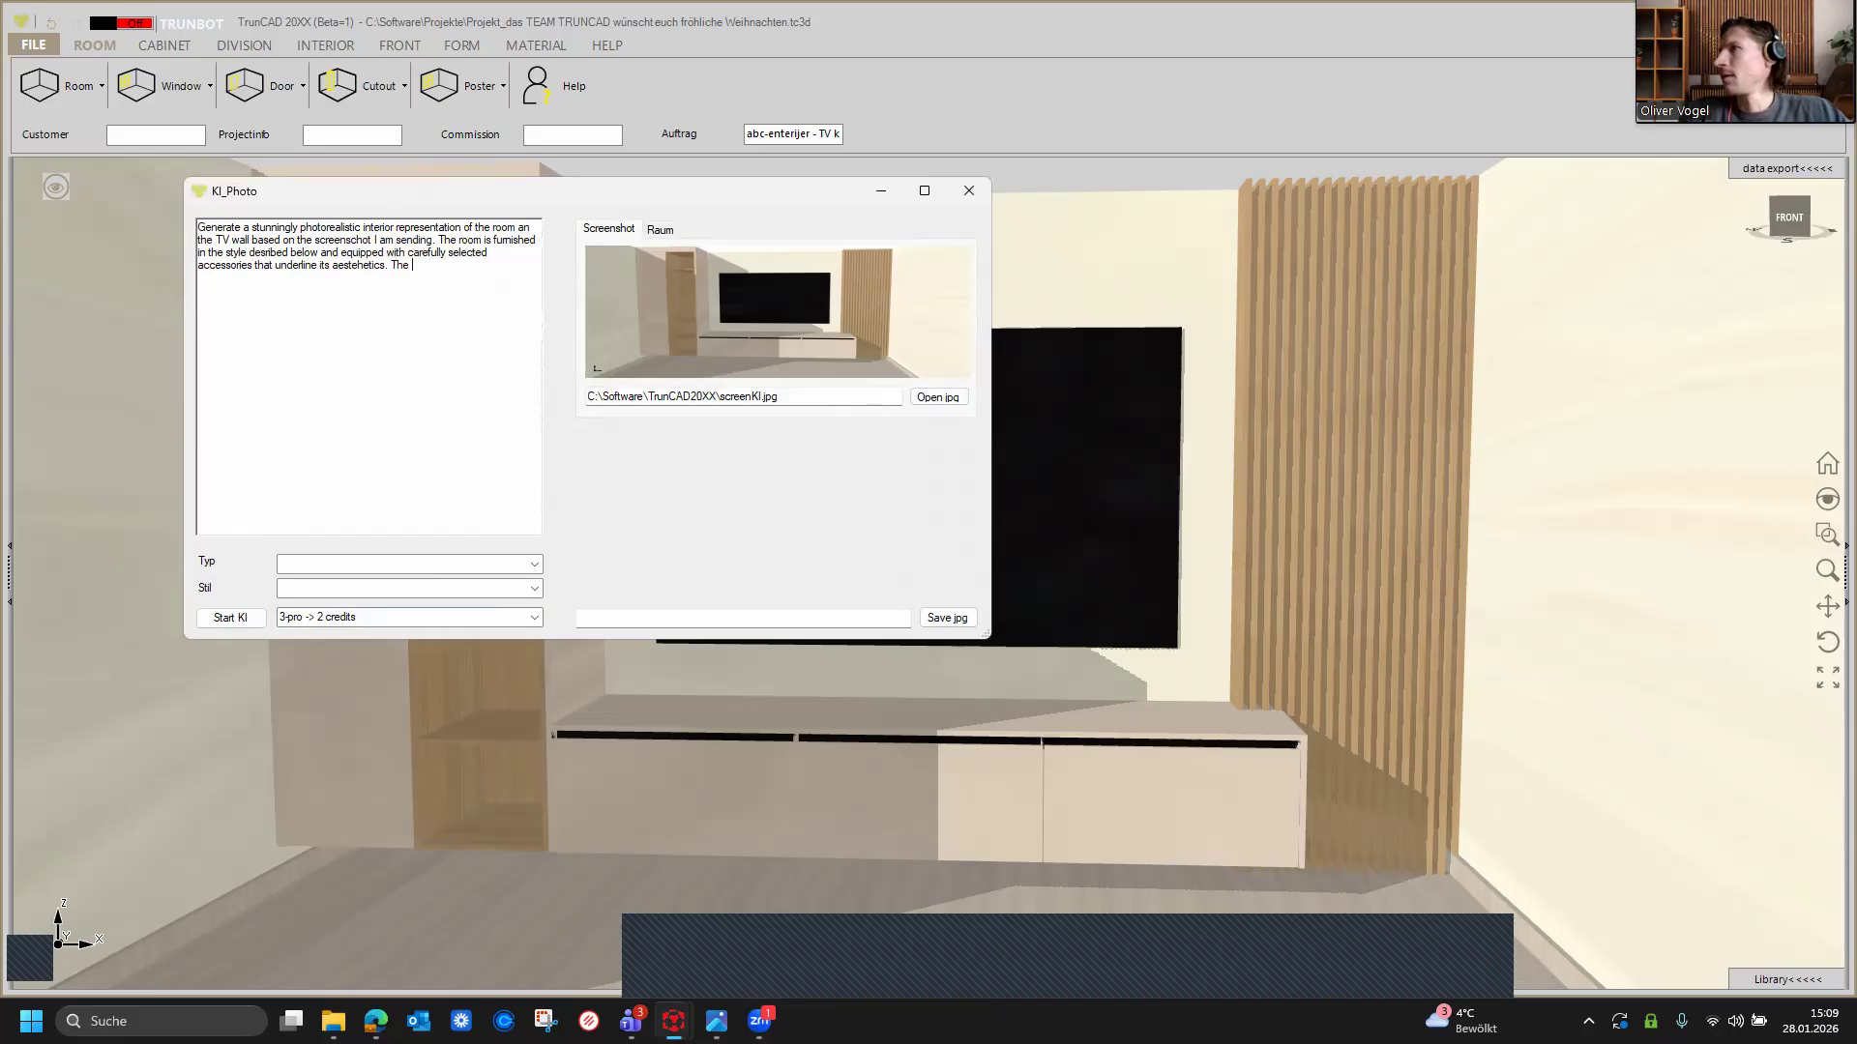
type(" black rectangle ")
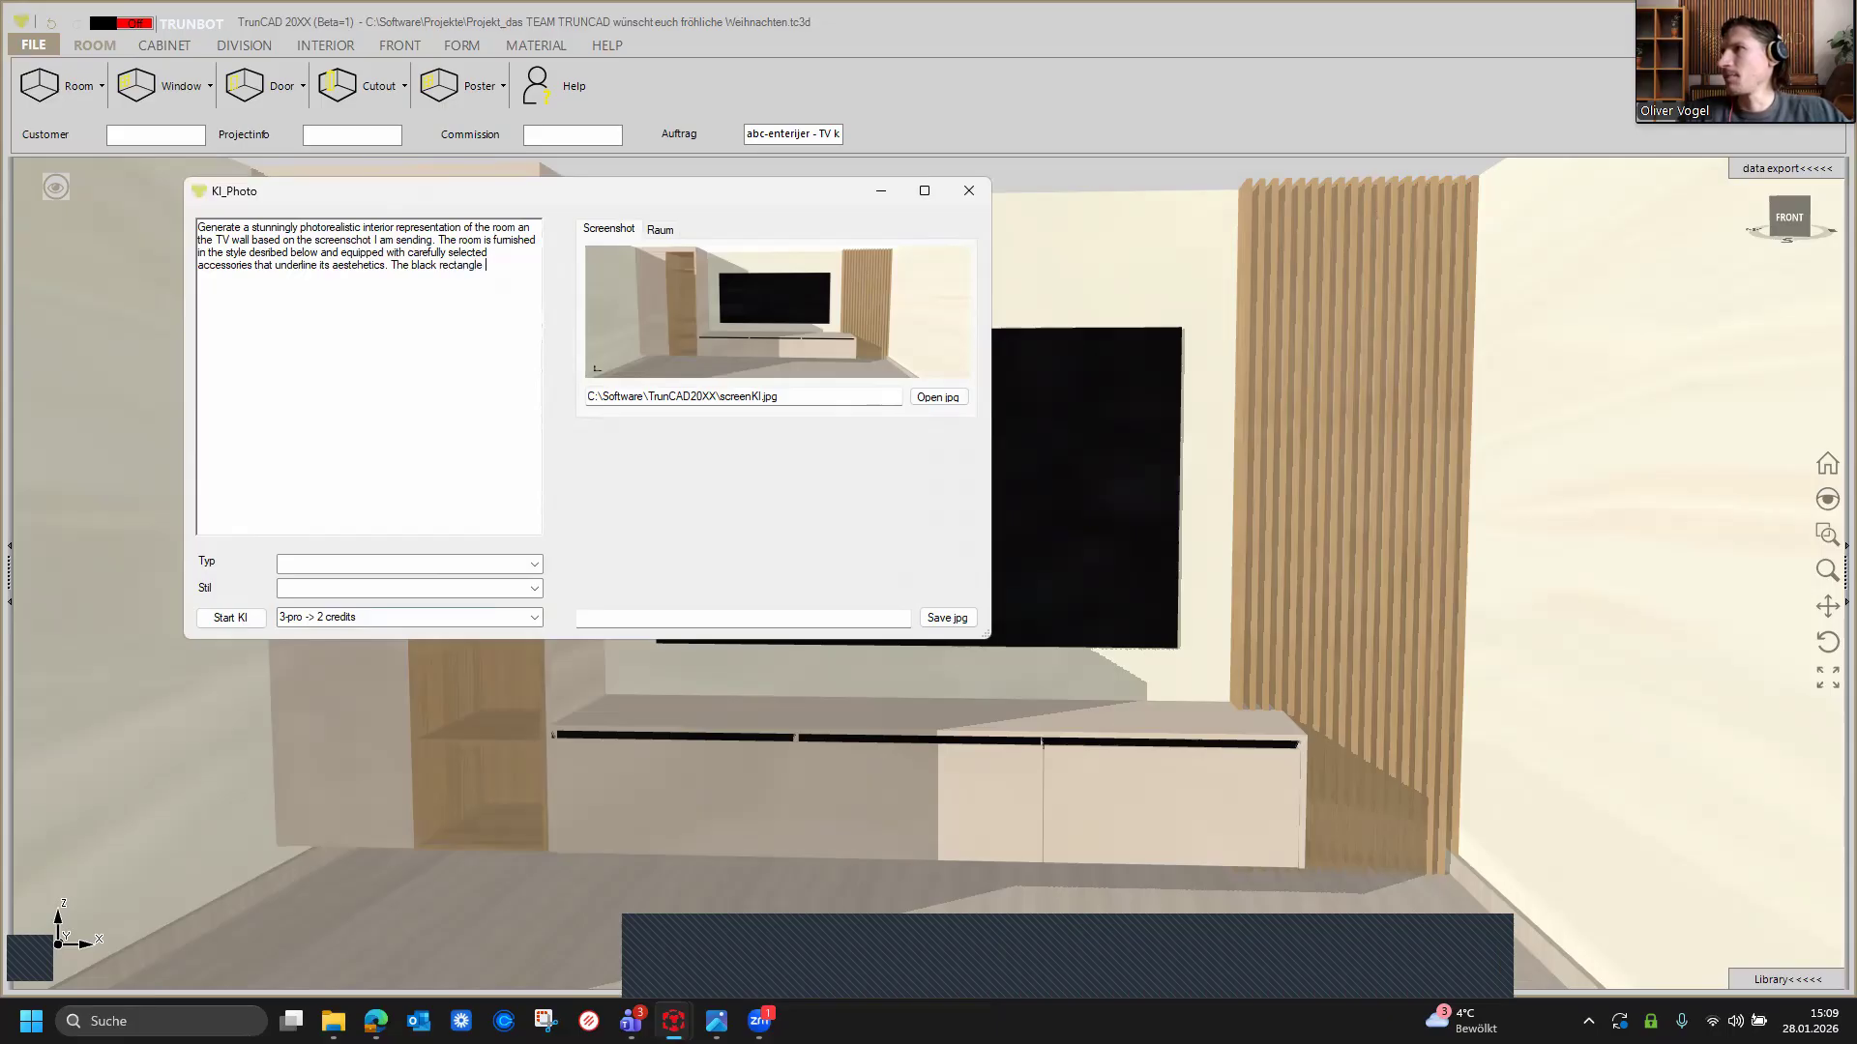
type("in the mi")
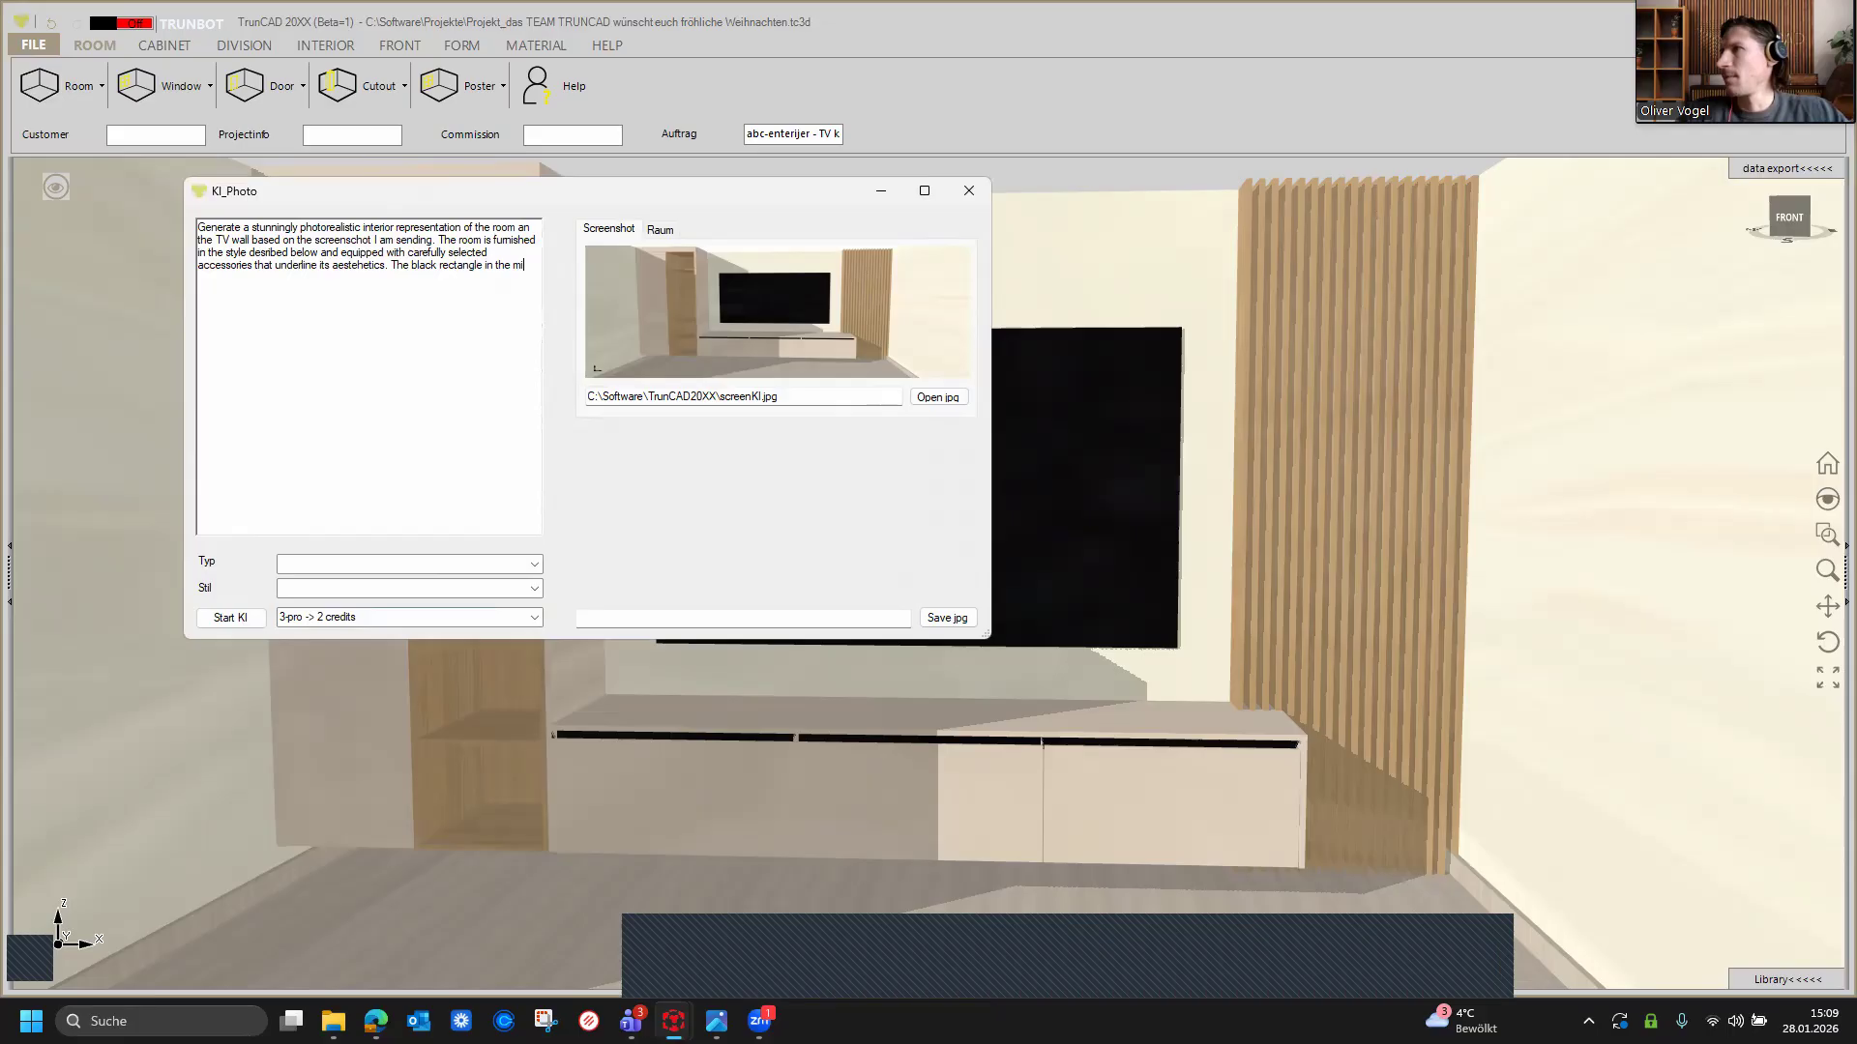
type("ddle should be a flat-s")
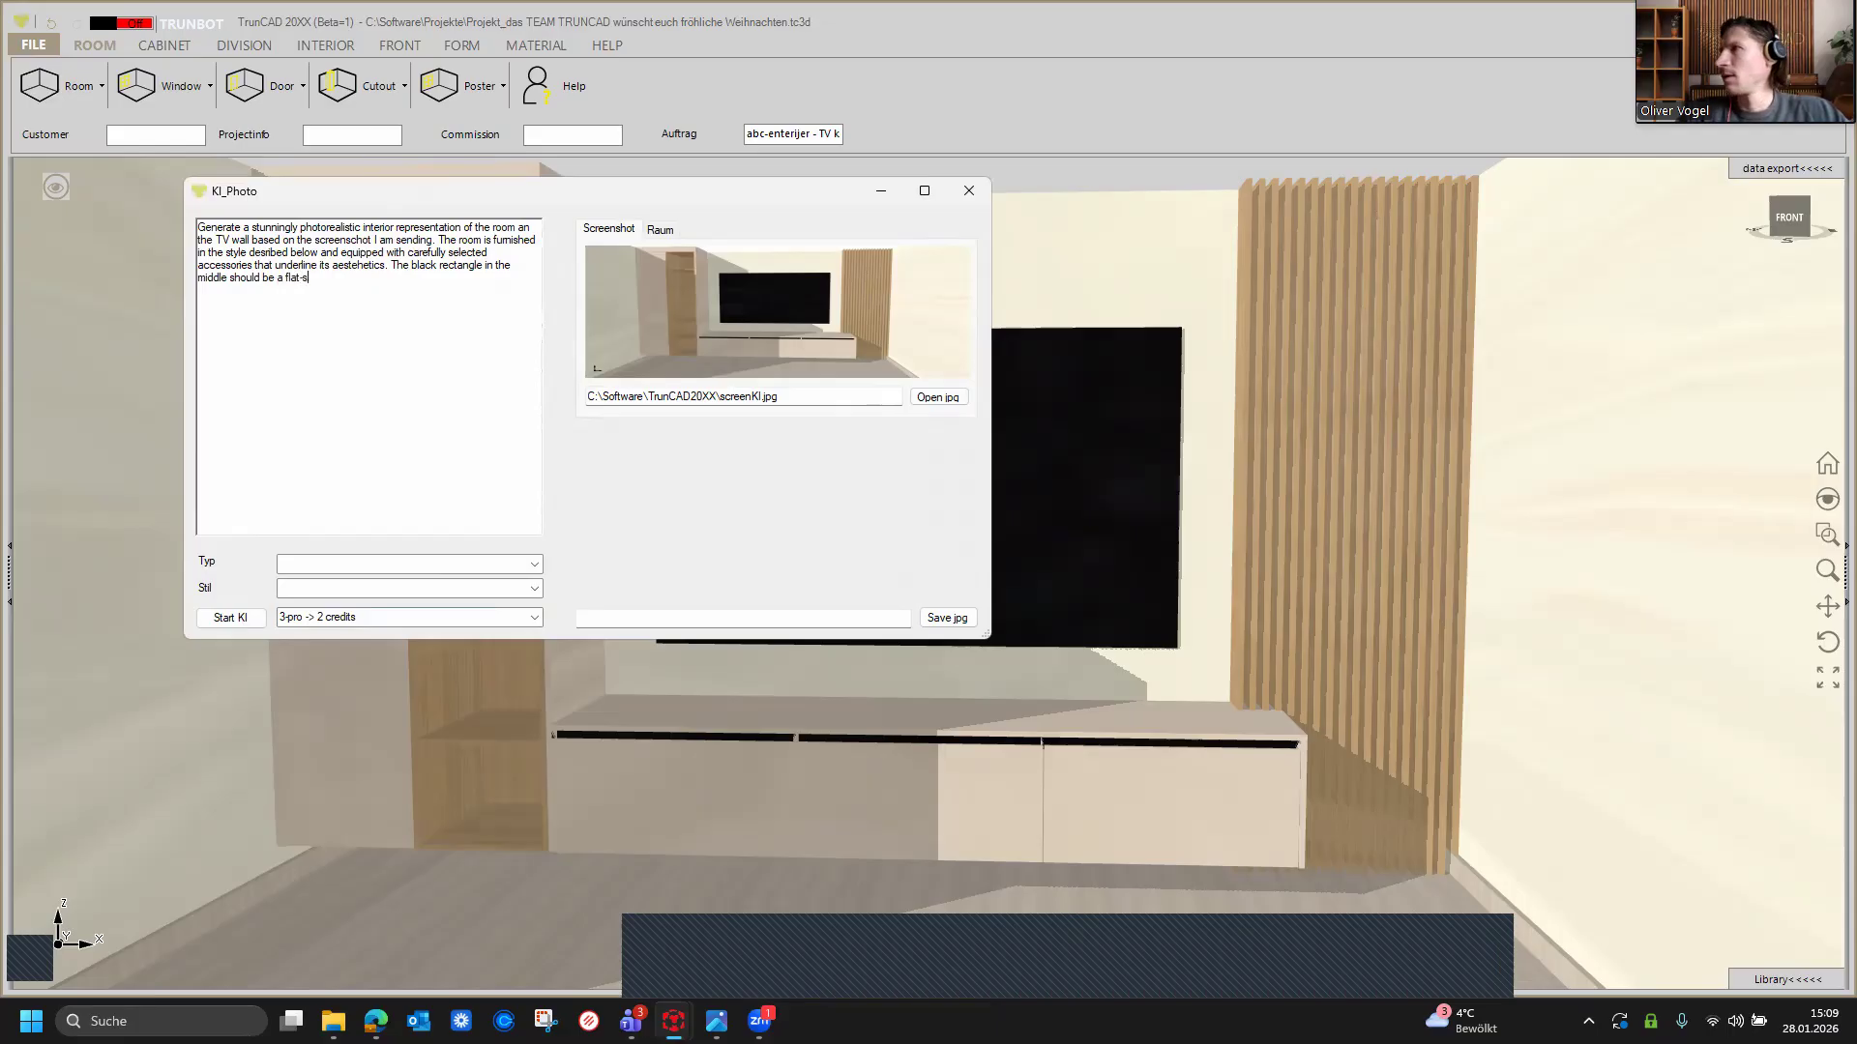
type("creen TV ")
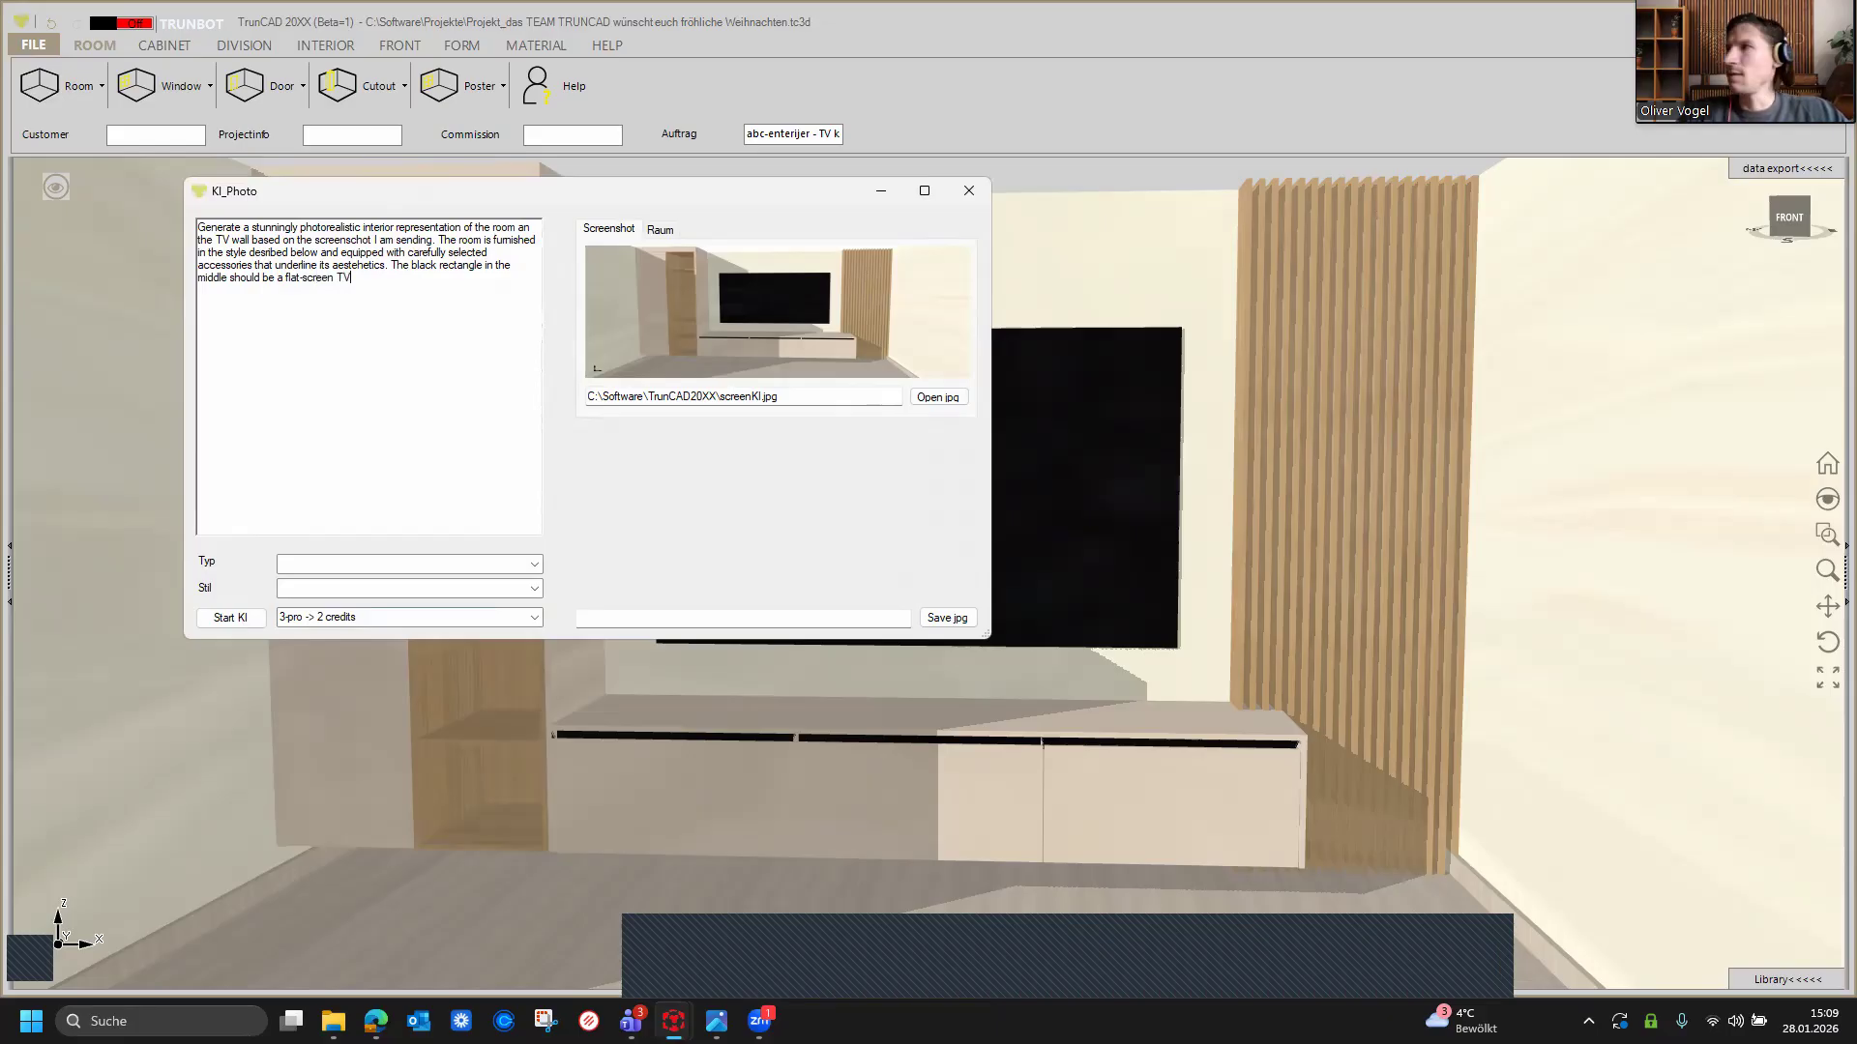
type("with the w")
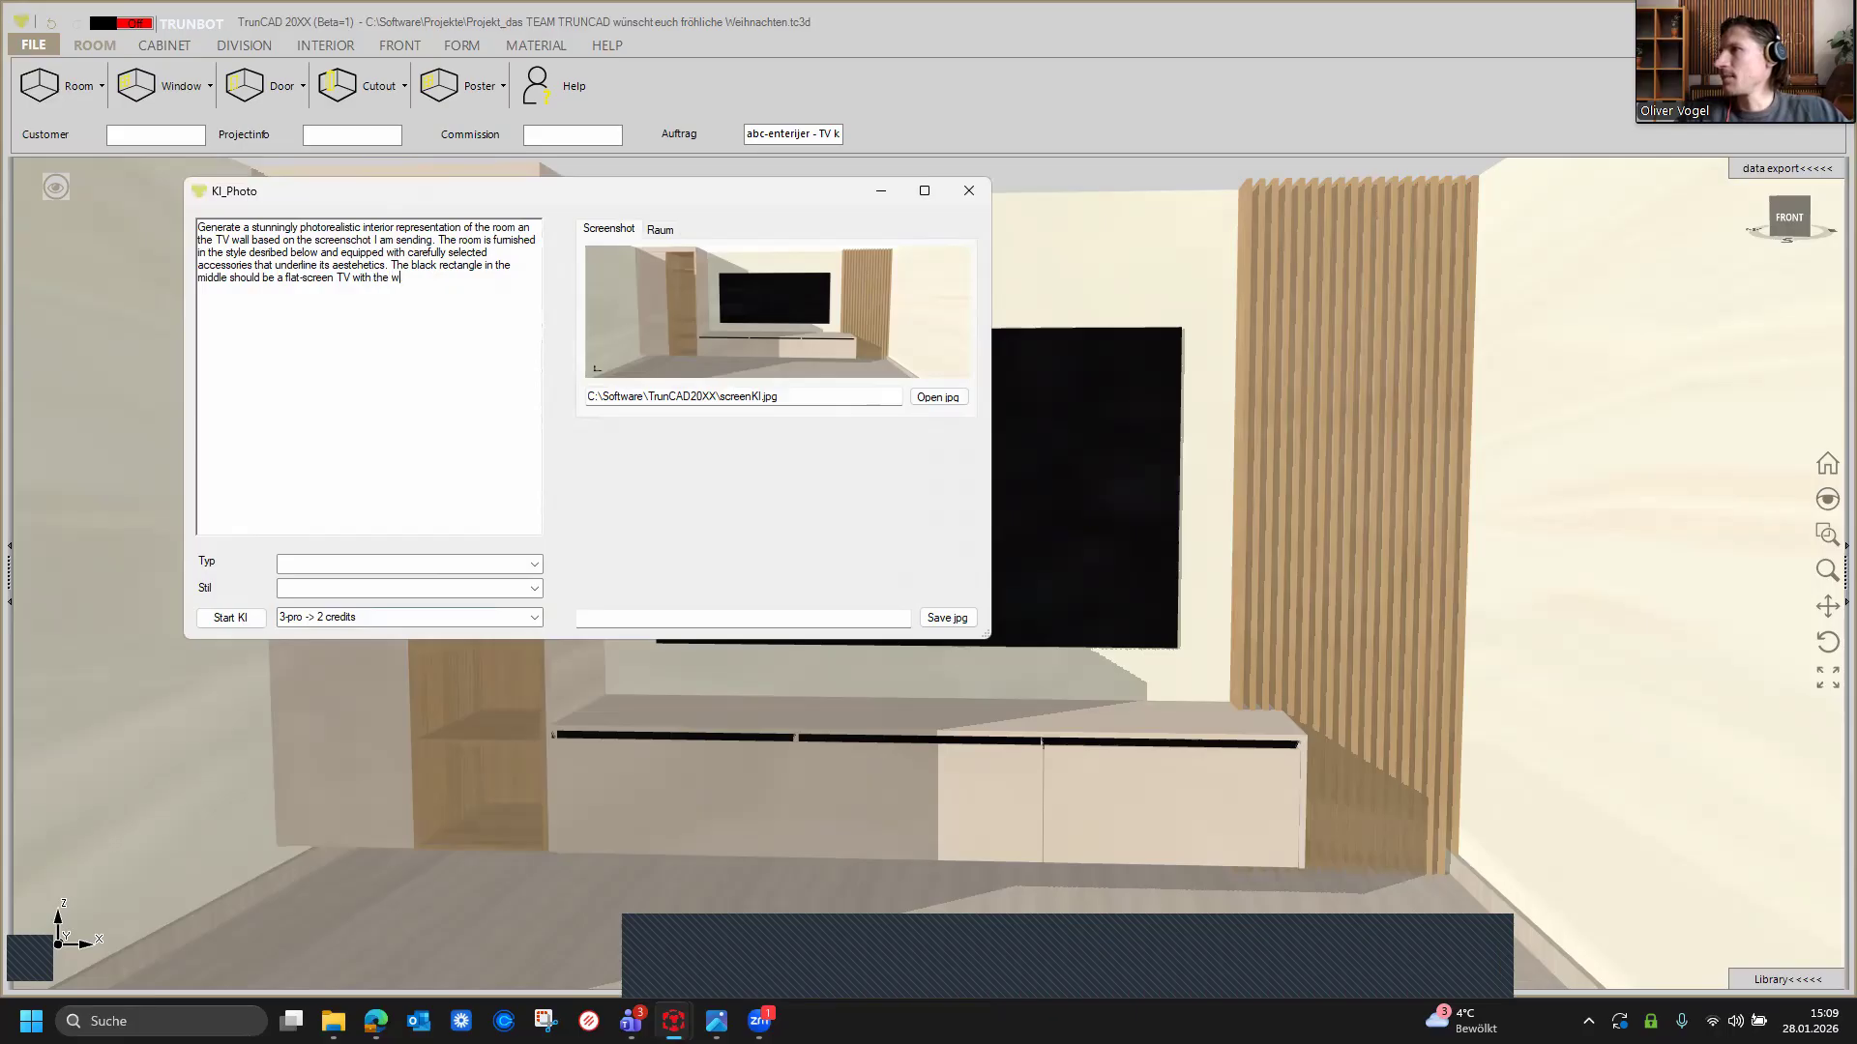
type("ords \"TrunCAD wi")
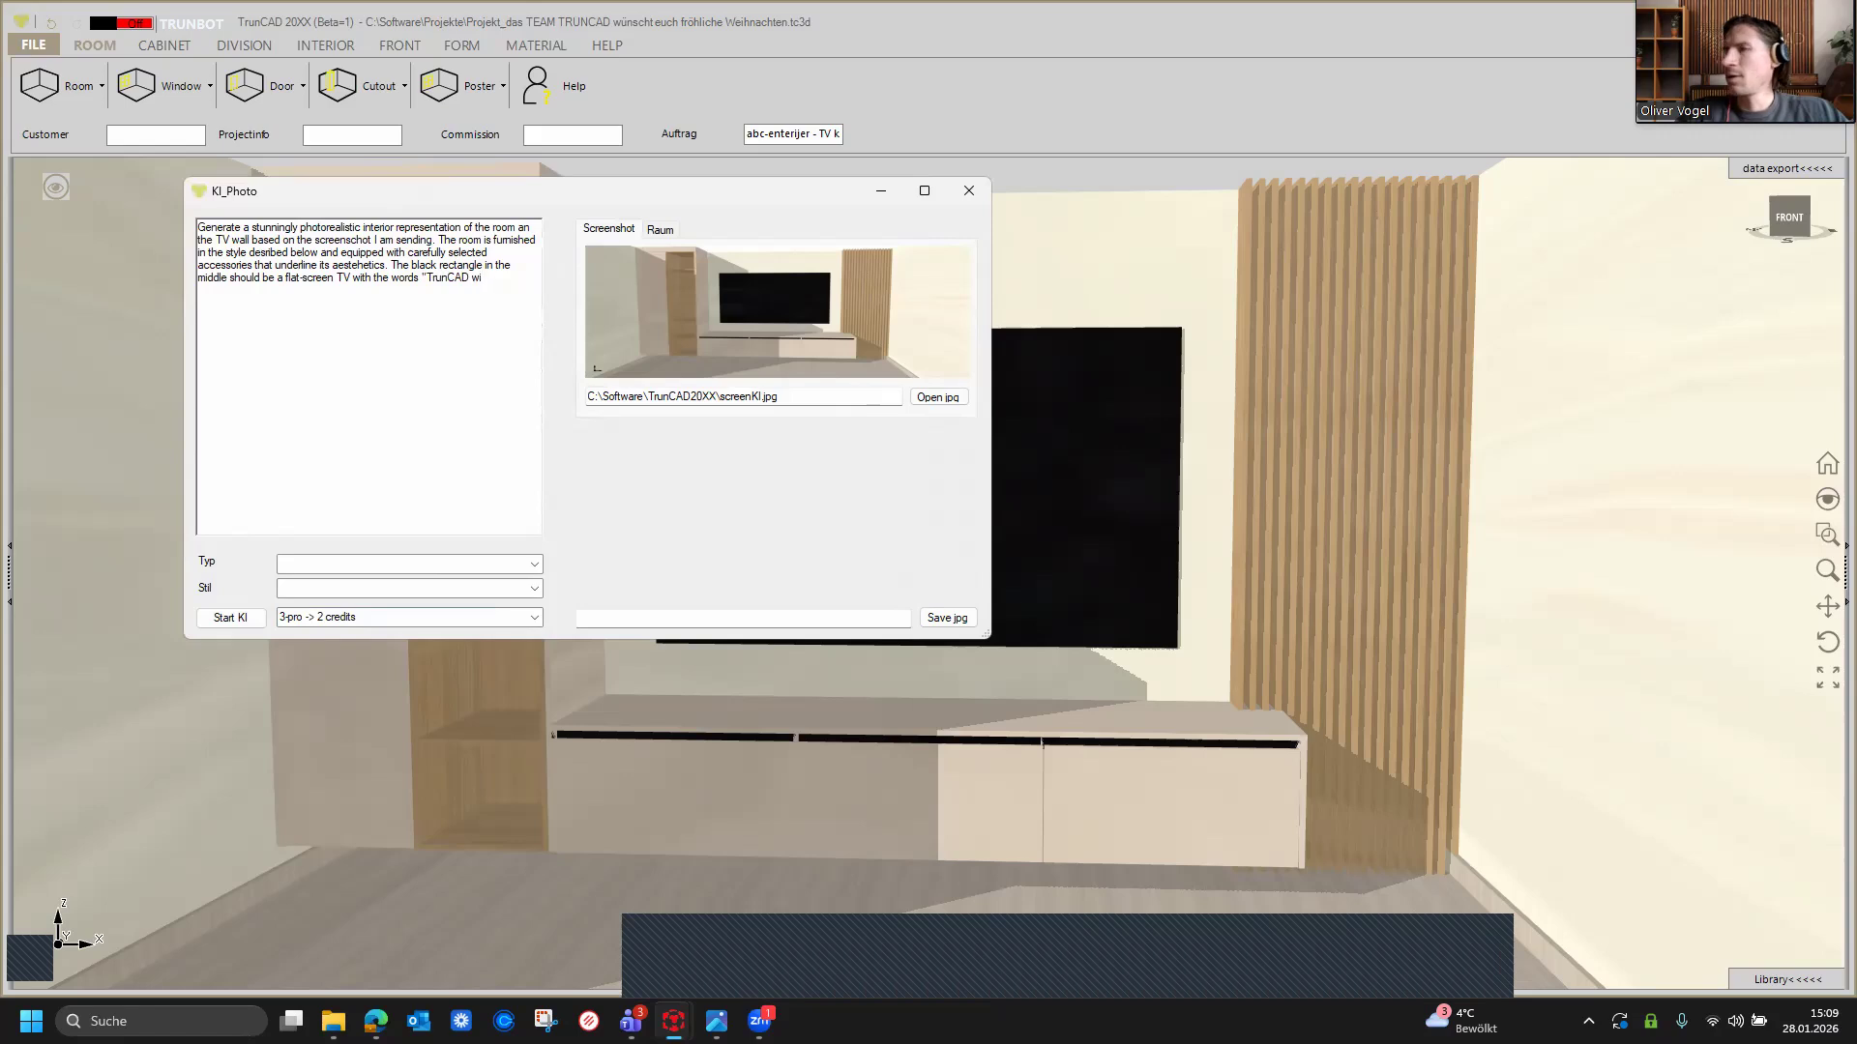
type("shes you")
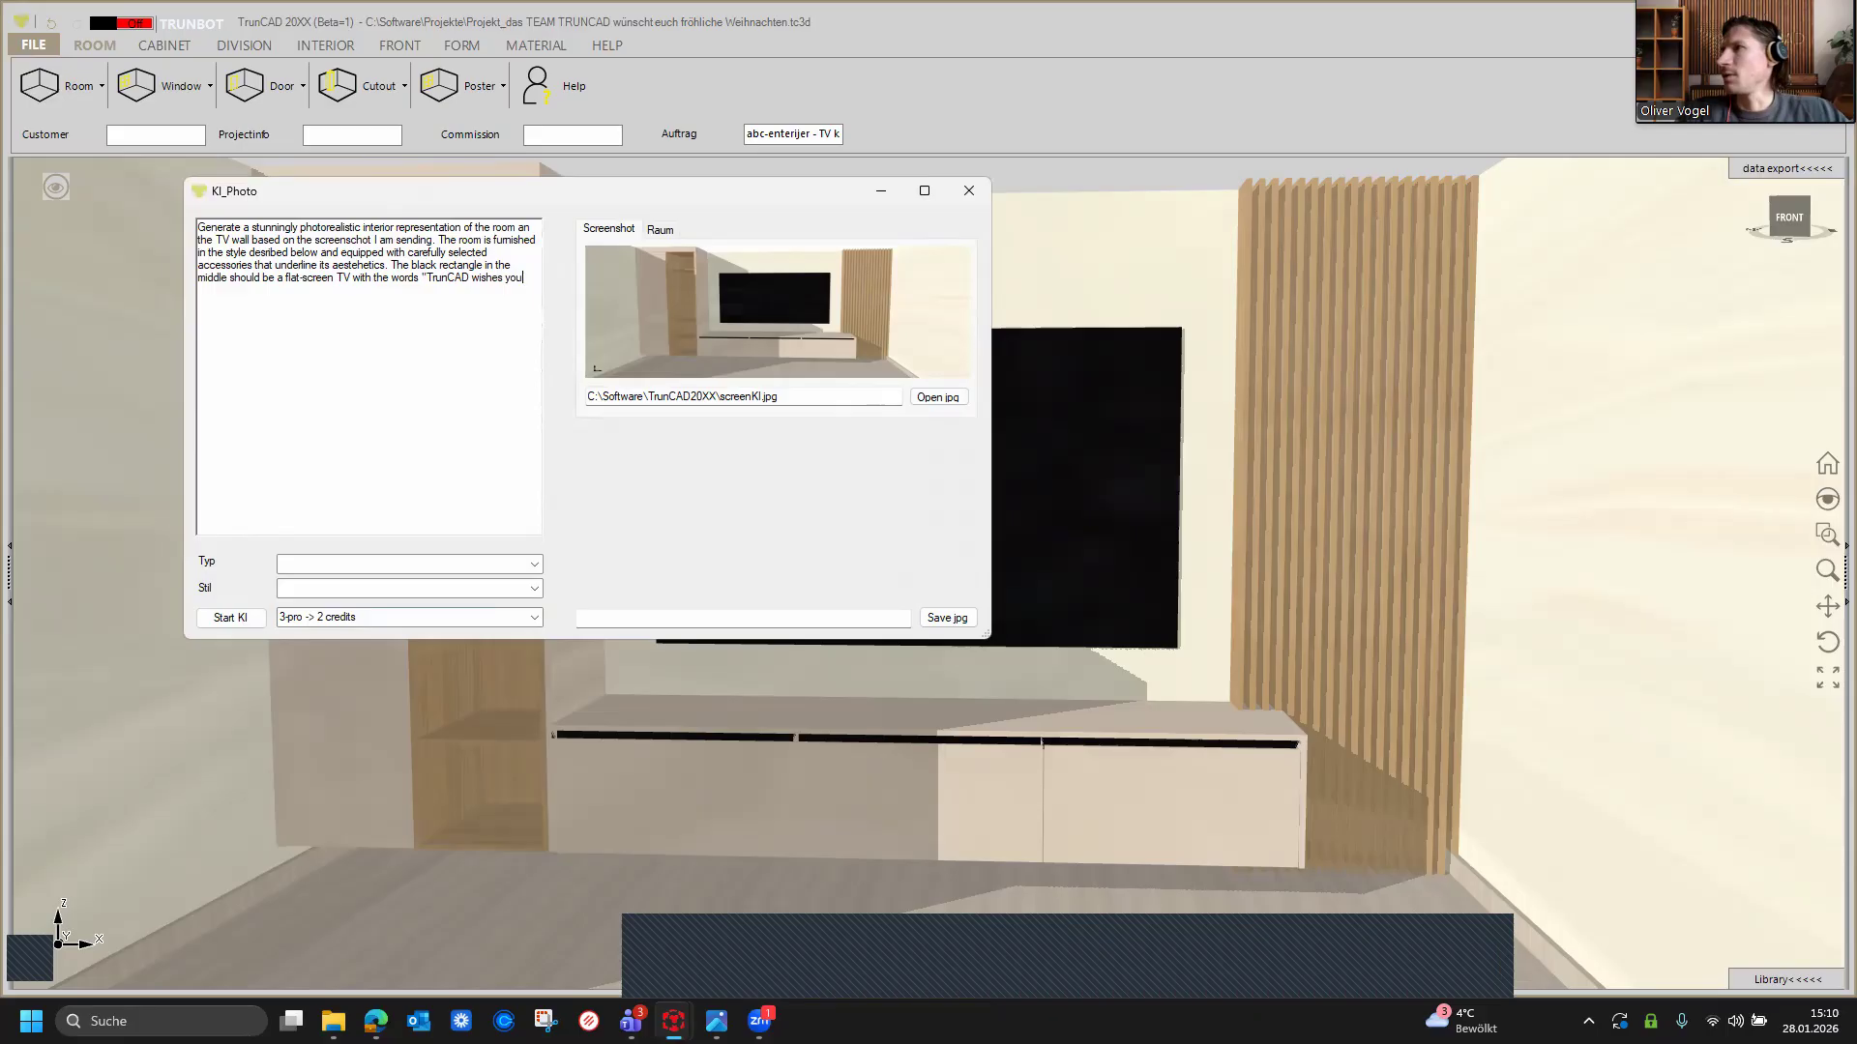
type(" much enjoyment in planning and")
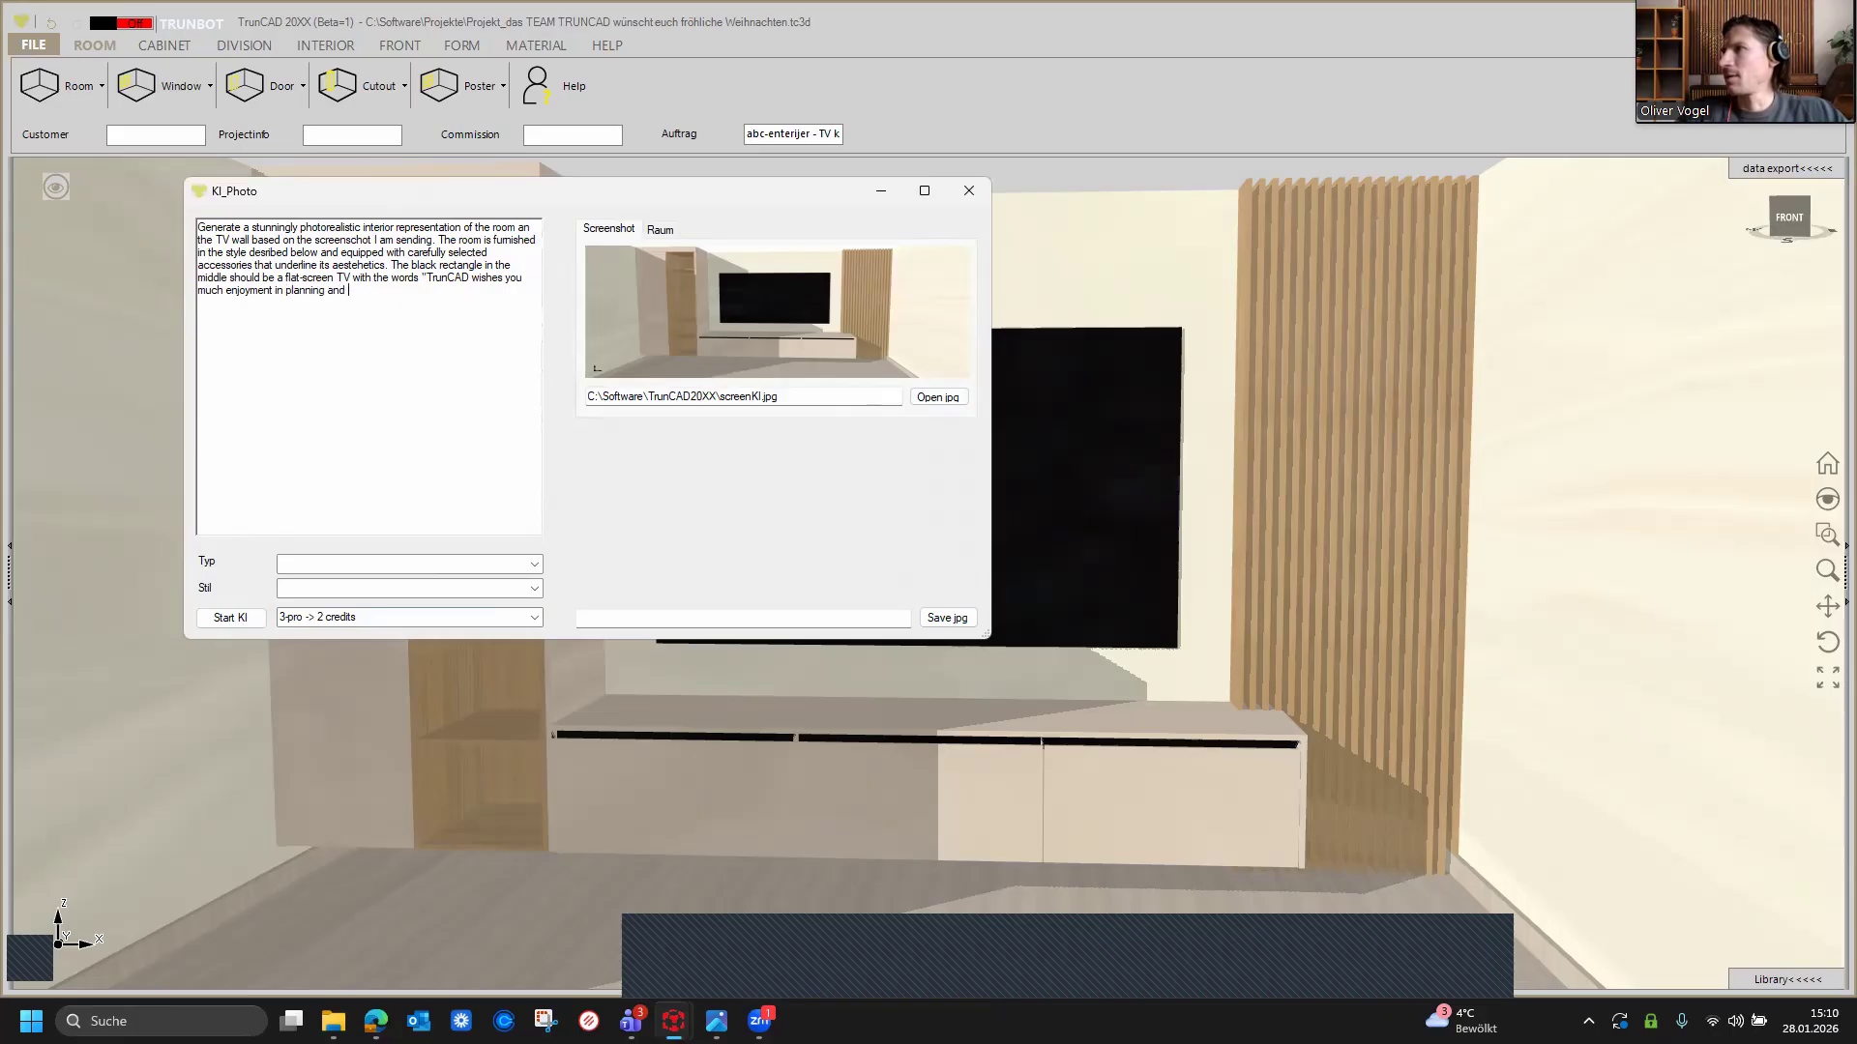
type(" presenting\"")
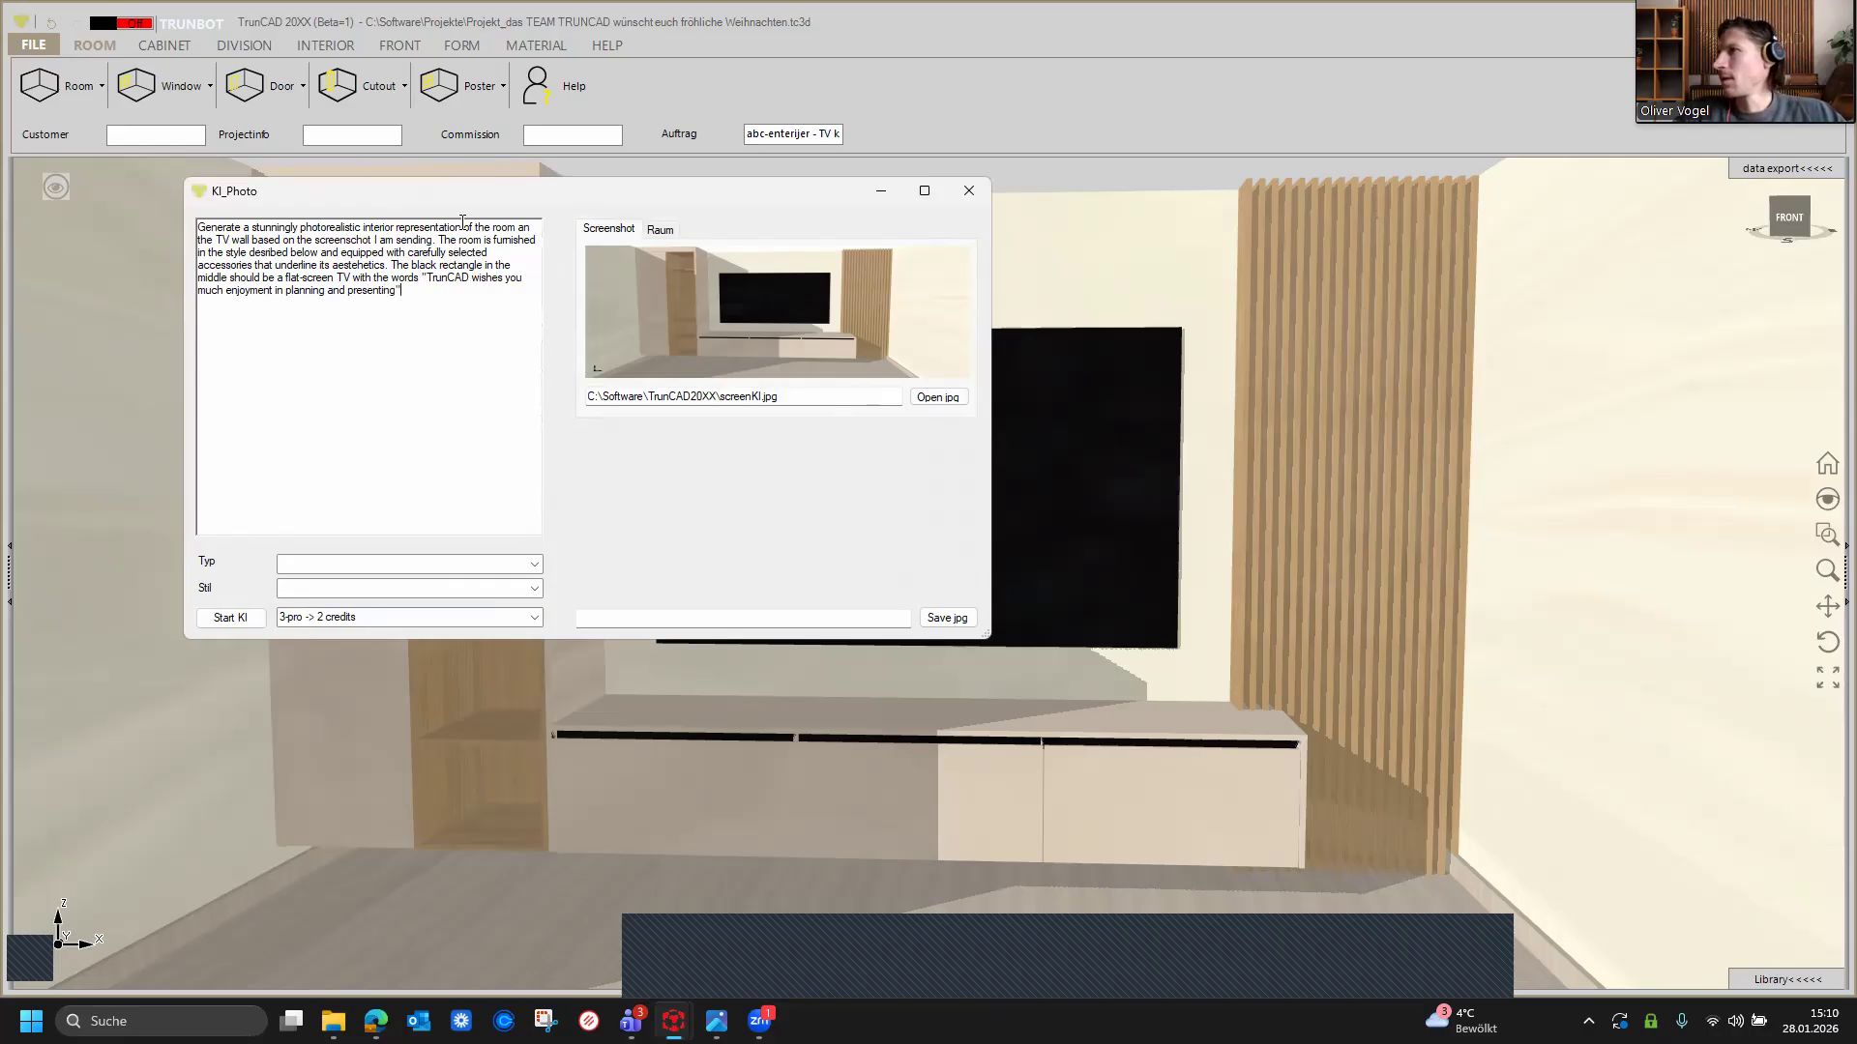
type(" written in Arial.")
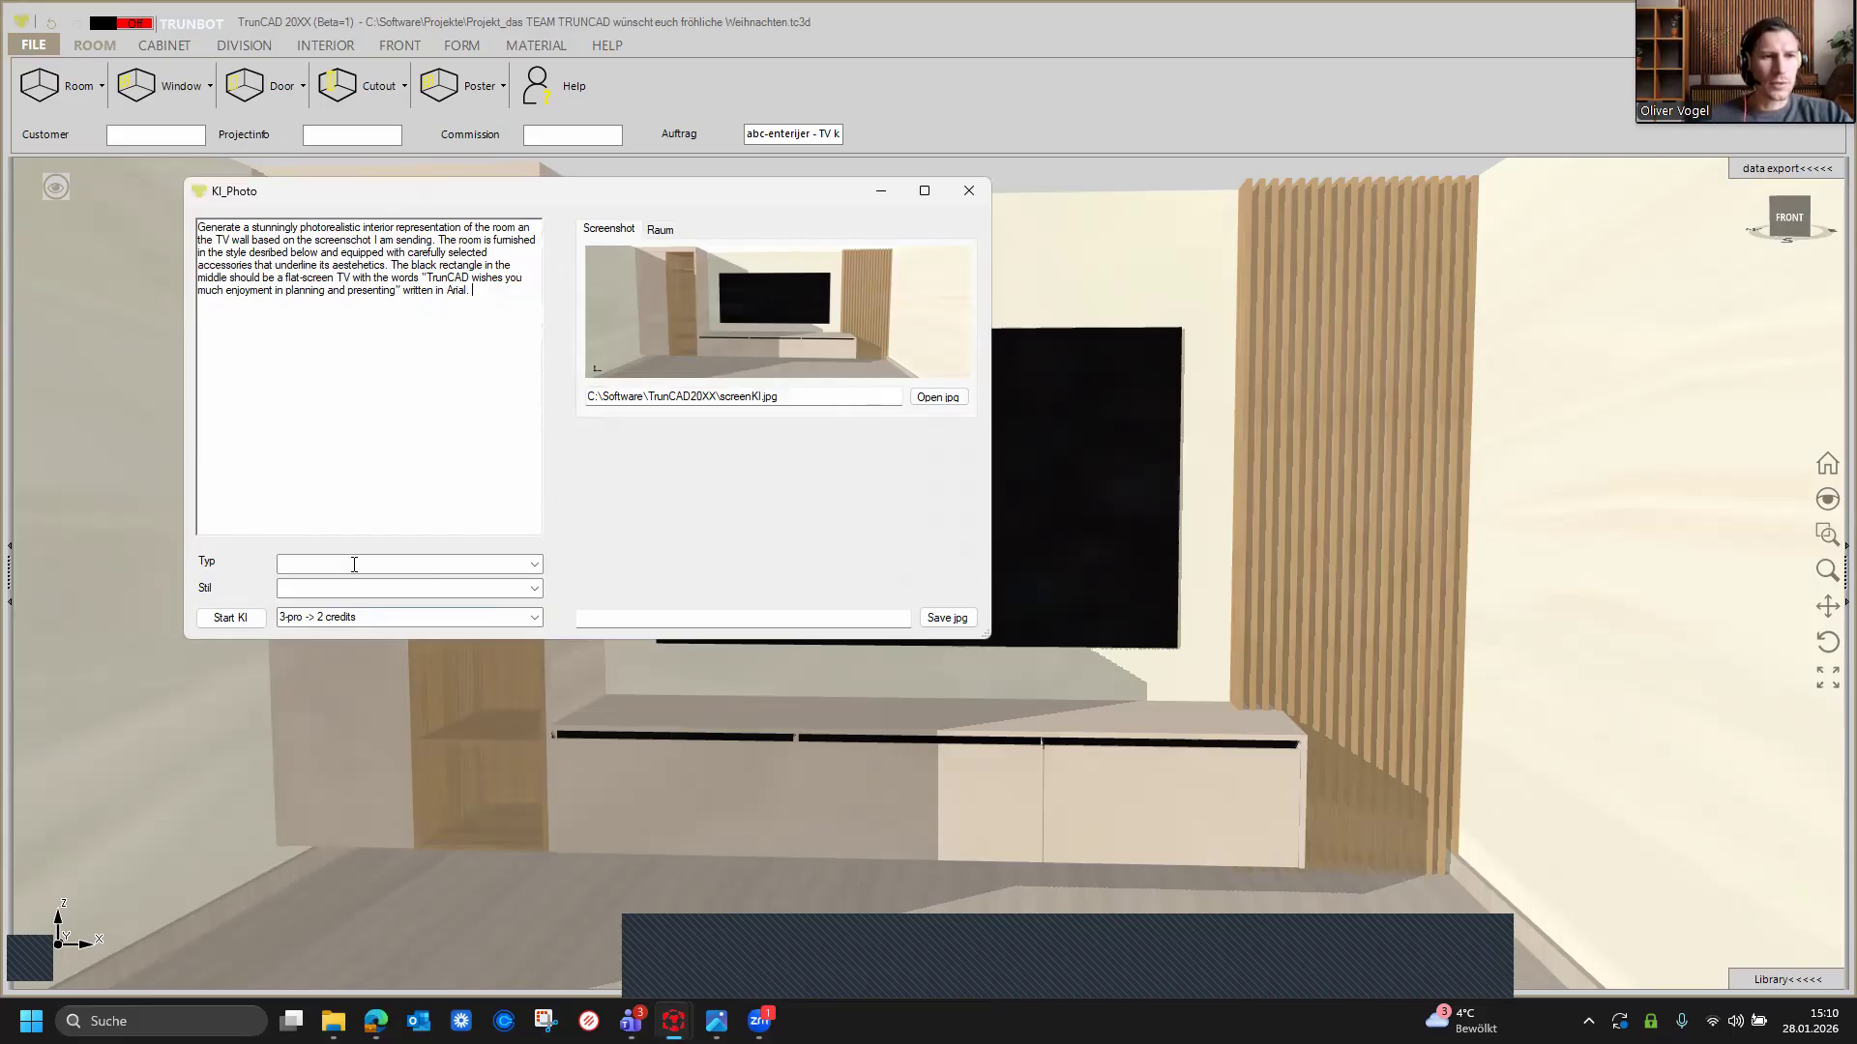
Step: Set the room type to Wohnzimmer and the style to modern
left_click(534, 565)
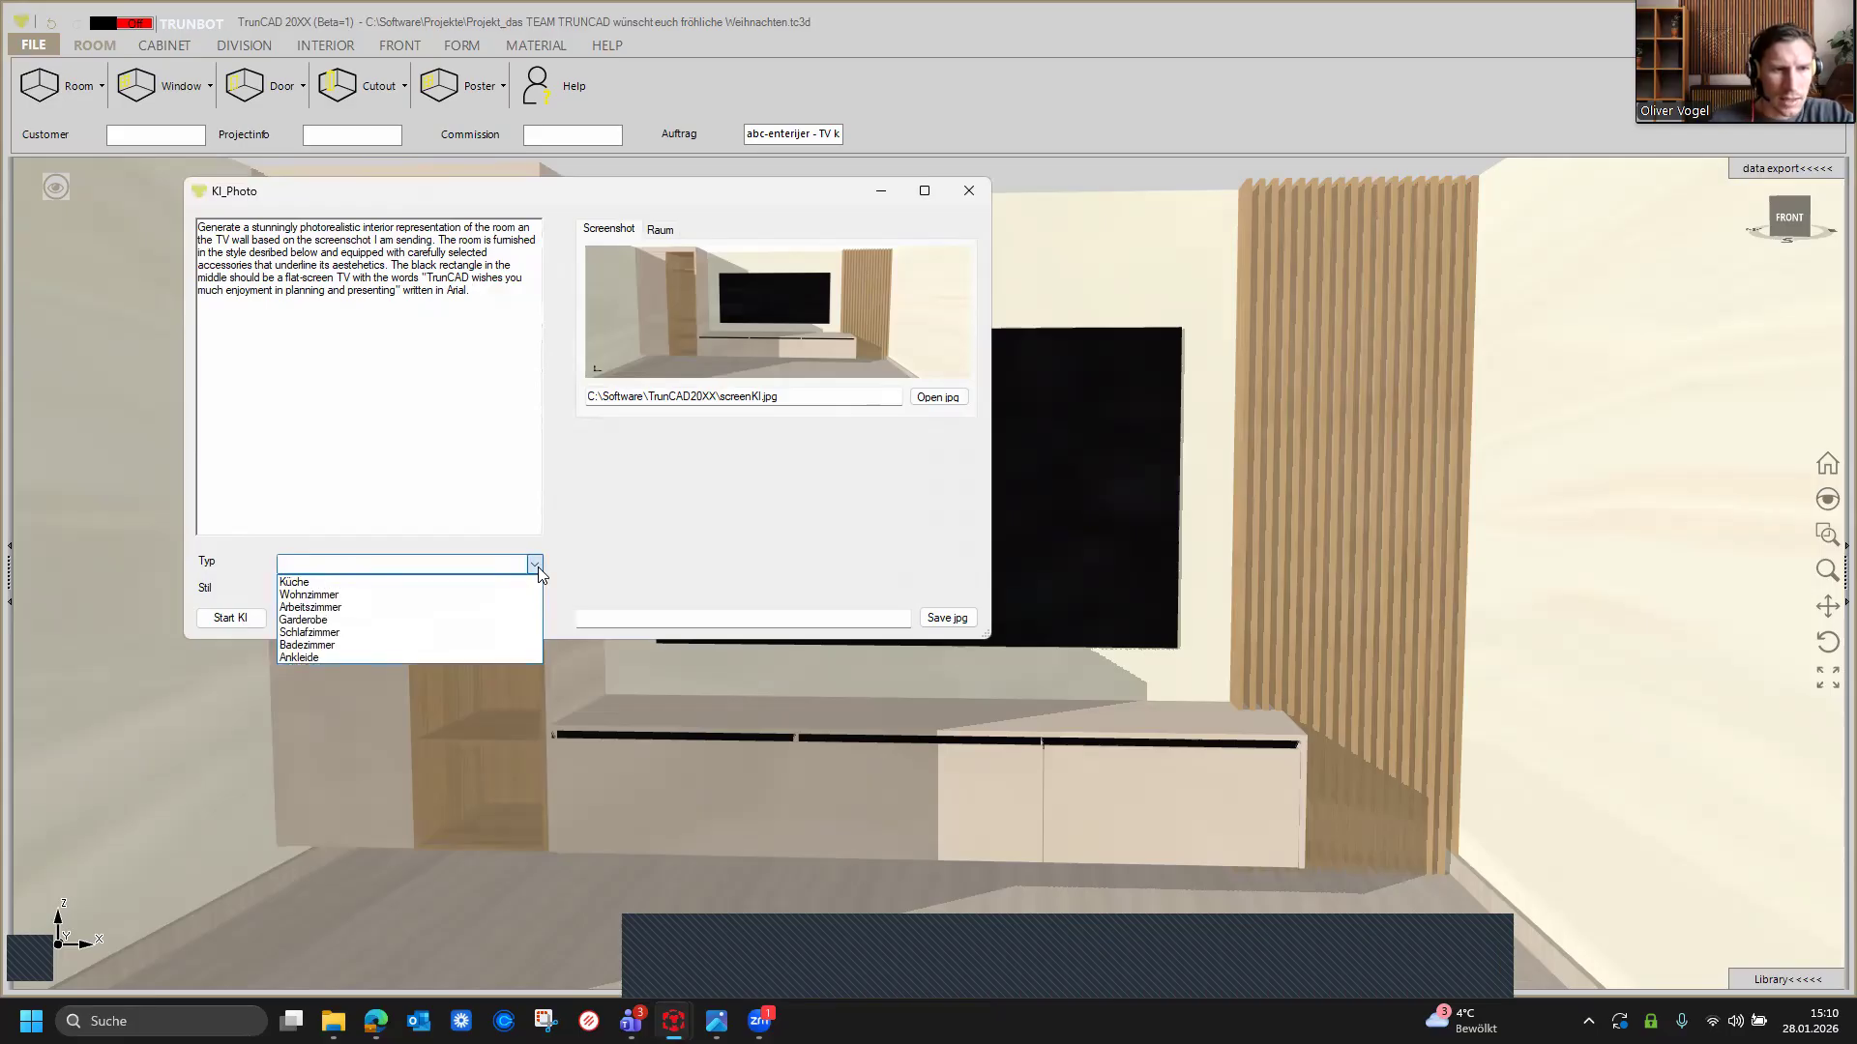
left_click(471, 595)
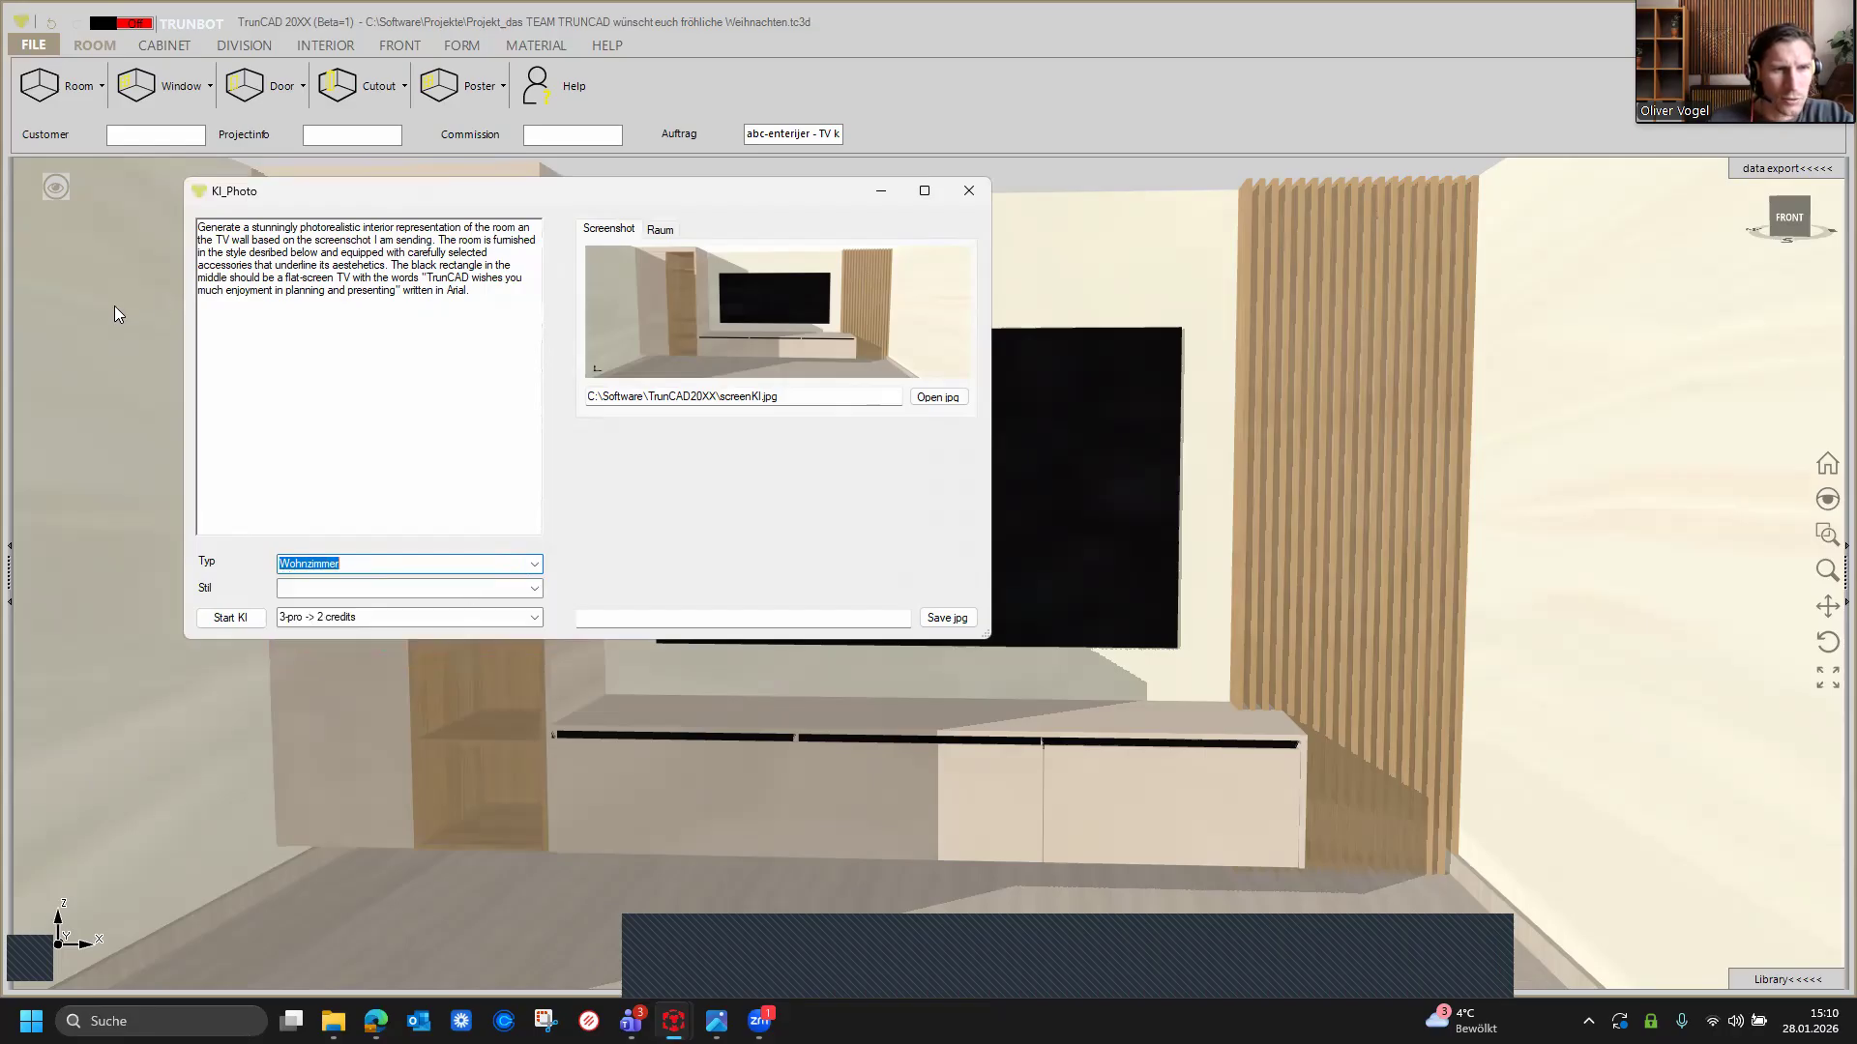
left_click(371, 329)
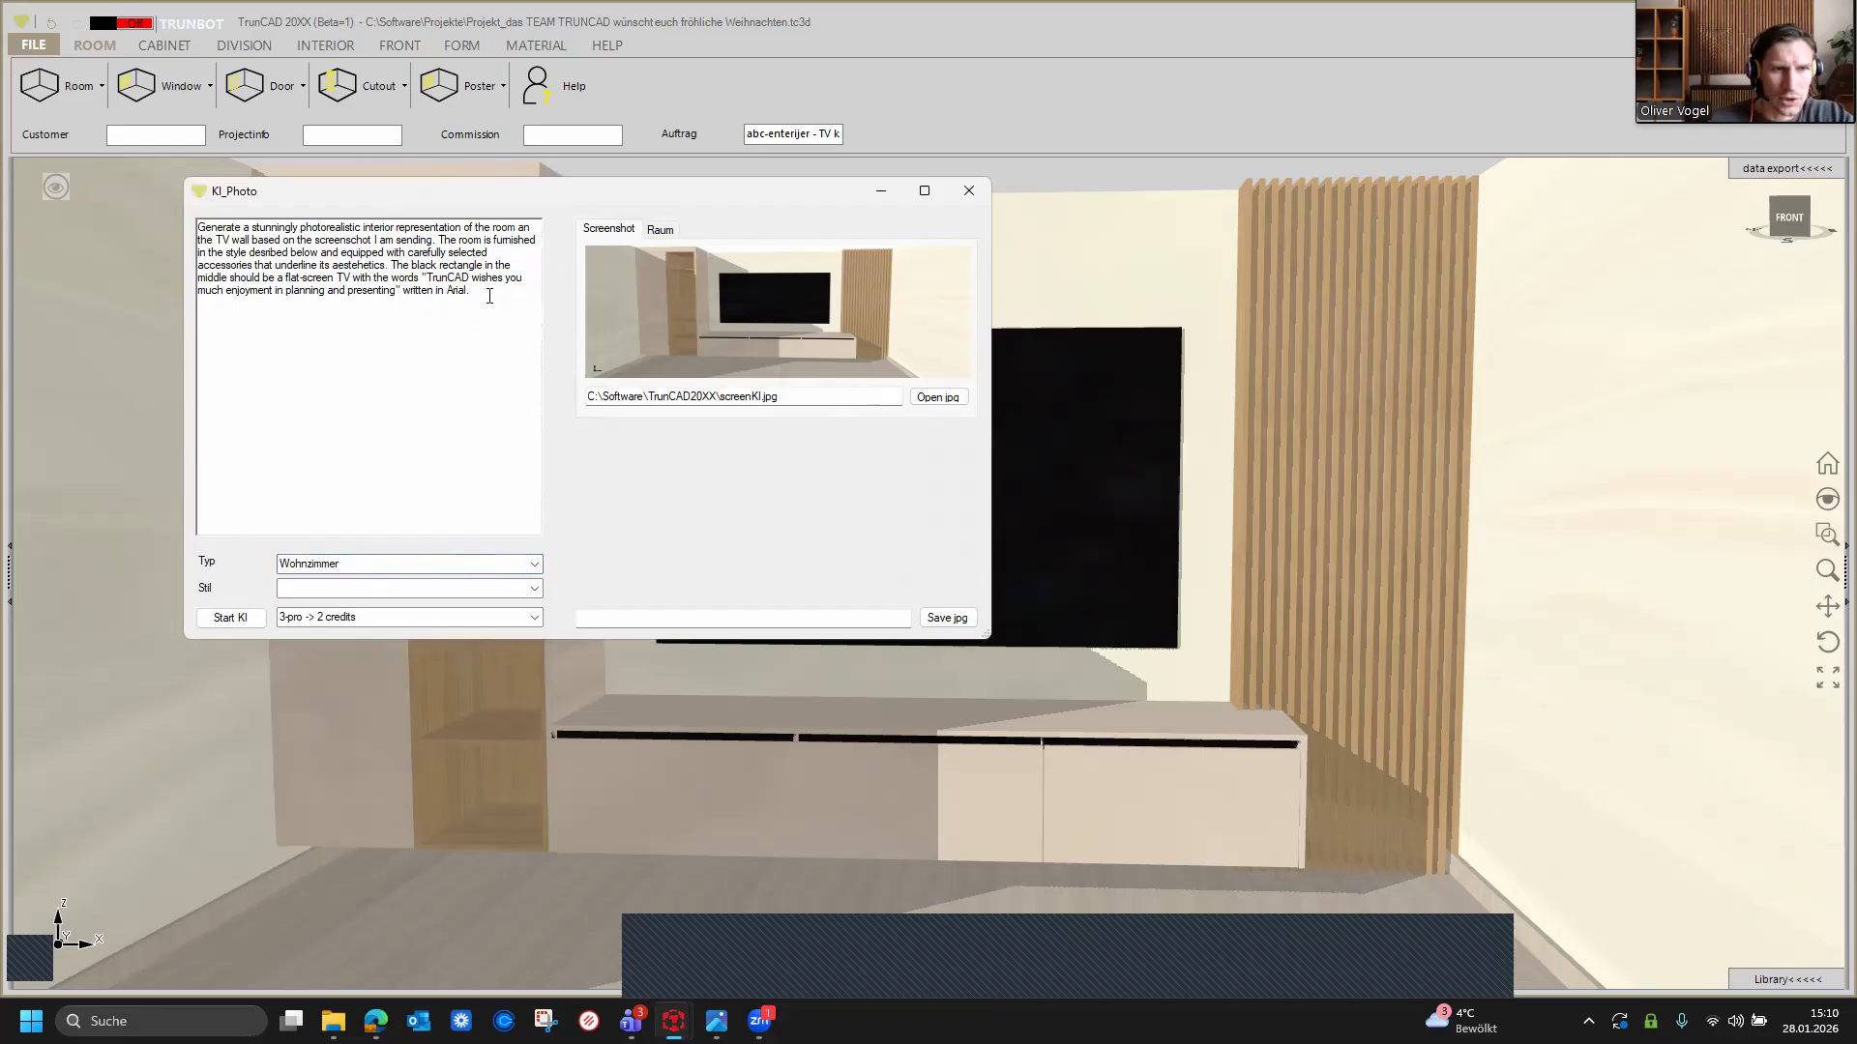
left_click(535, 589)
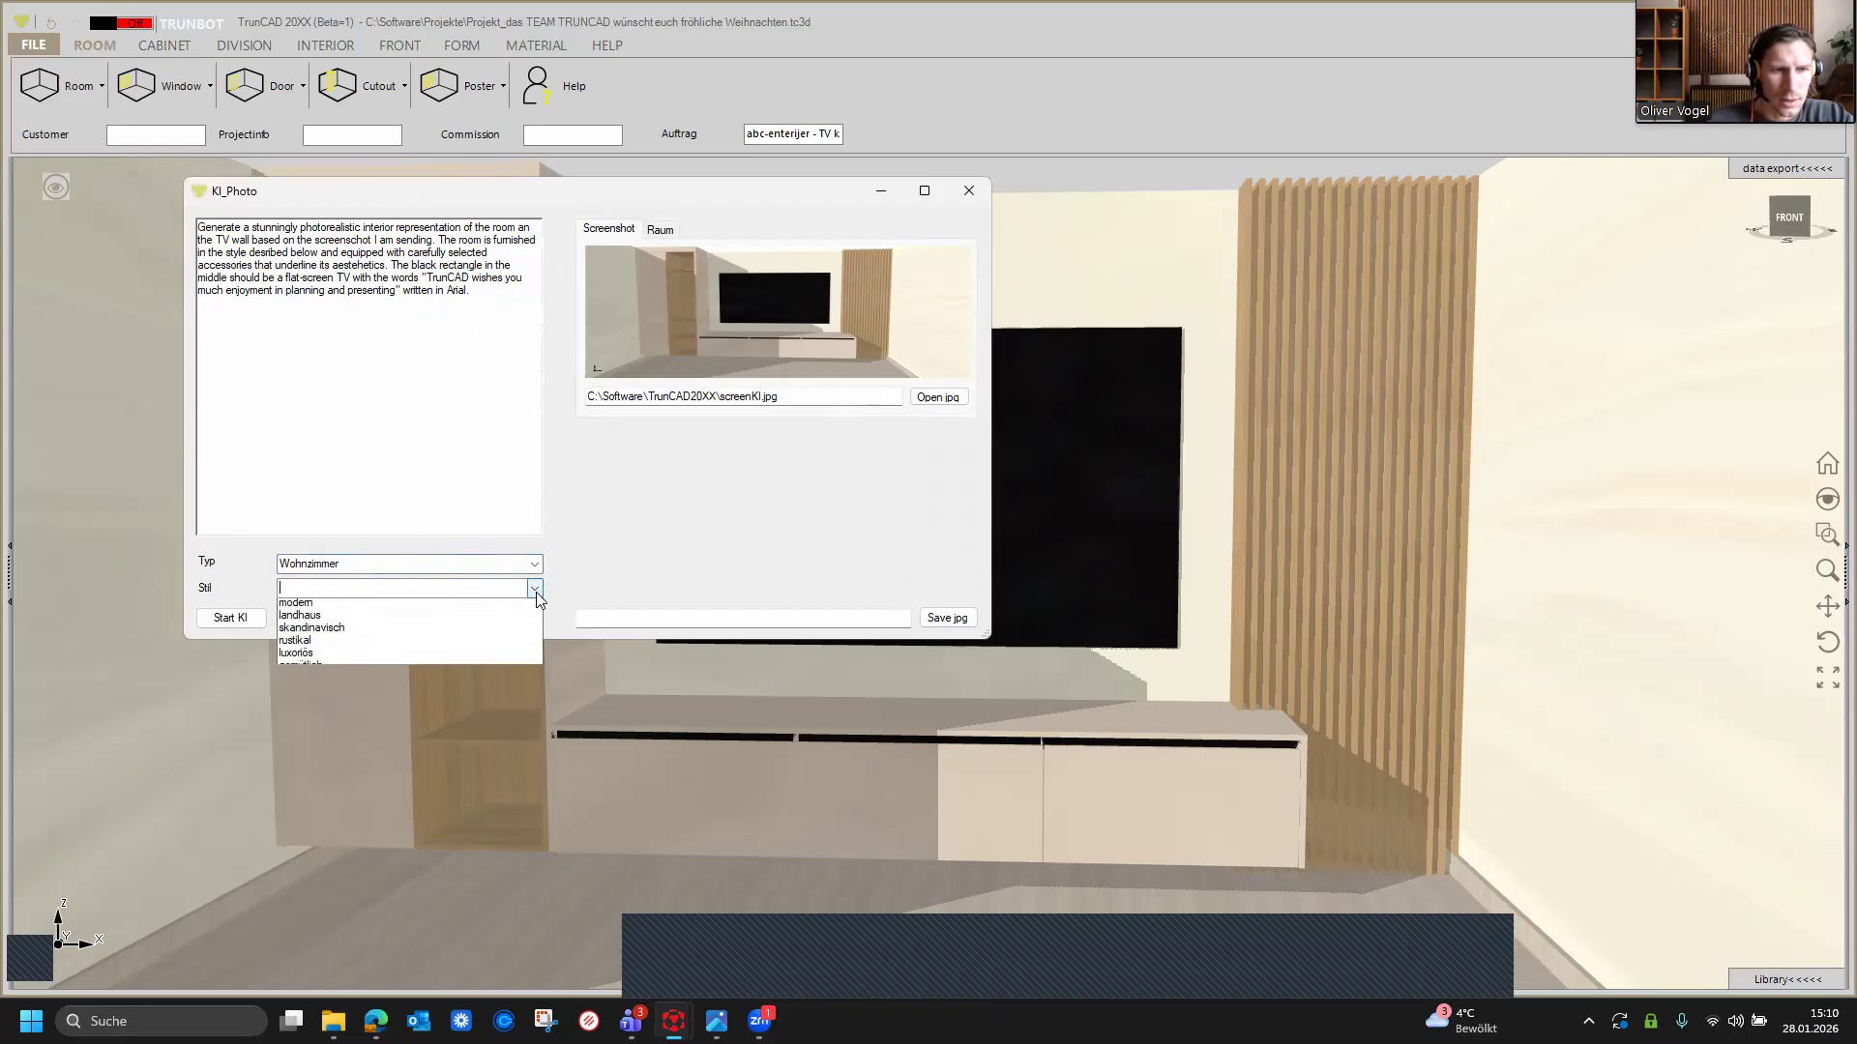
left_click(465, 608)
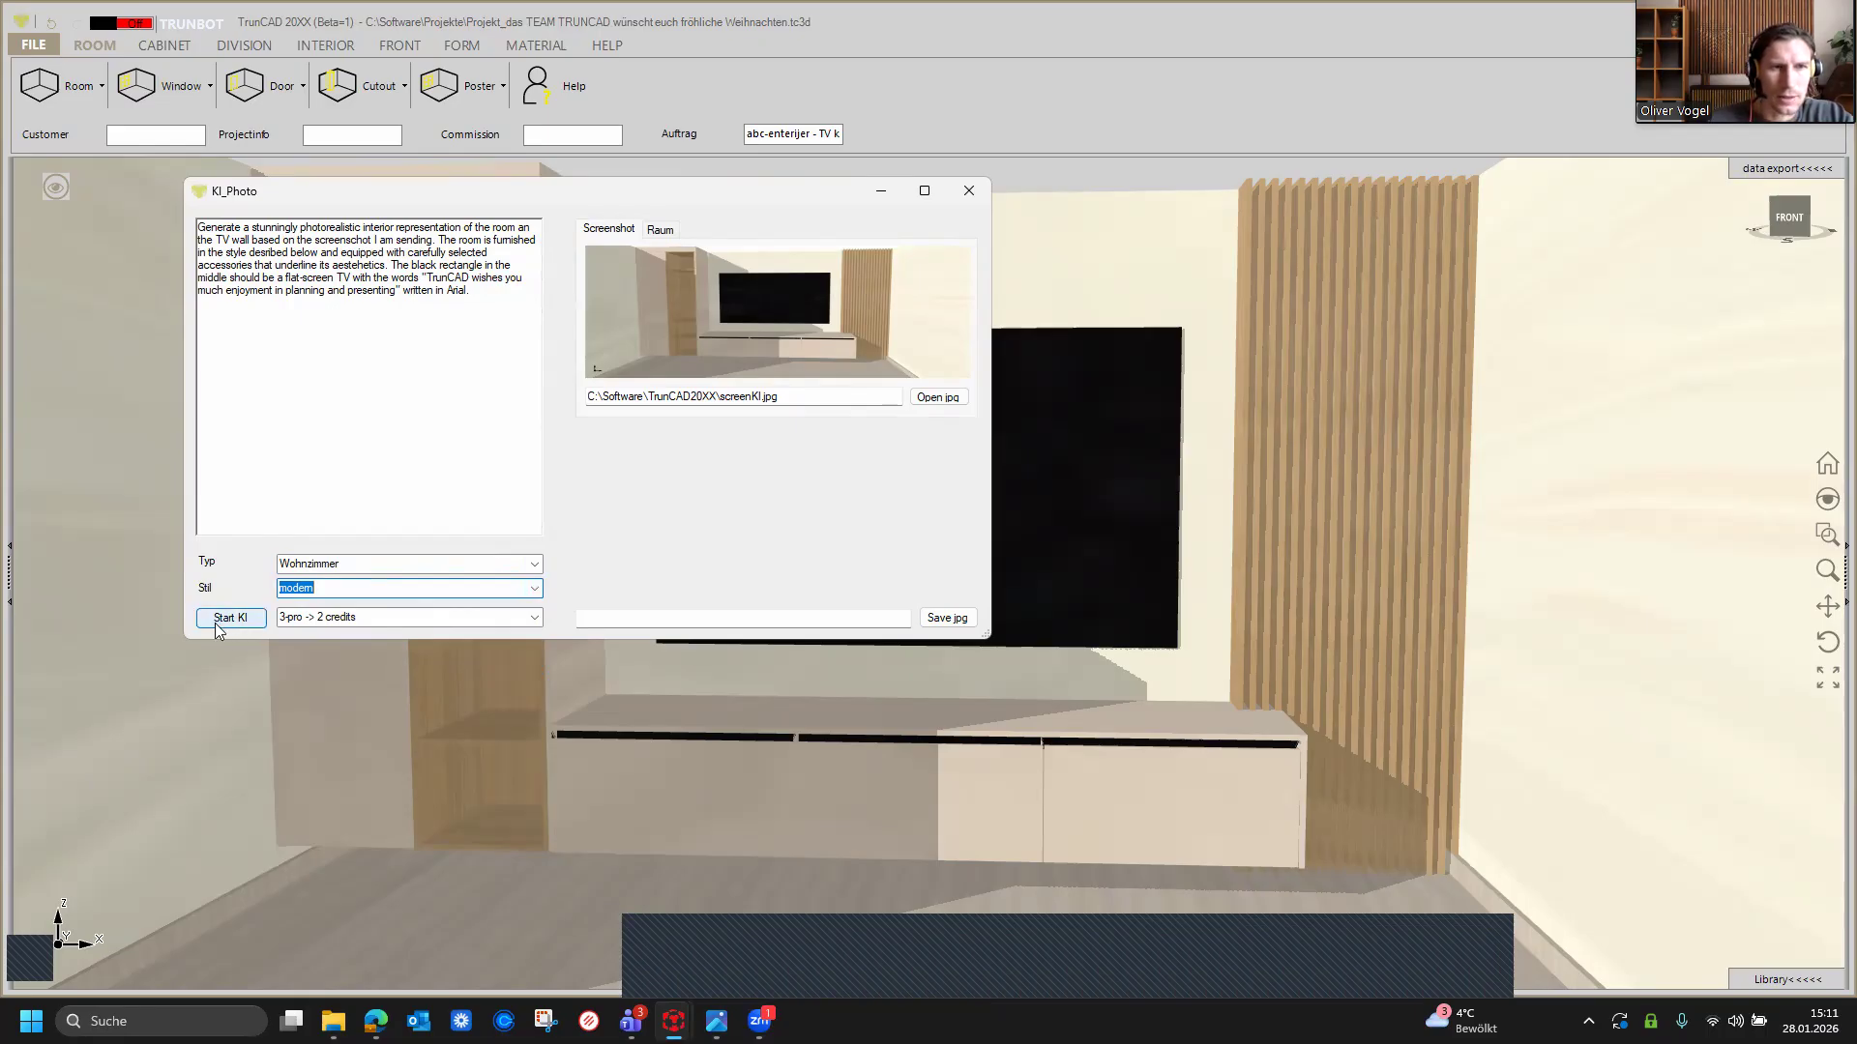
Step: Start the AI rendering with the finished prompt and acknowledge the saved result
left_click_drag(472, 293, 168, 221)
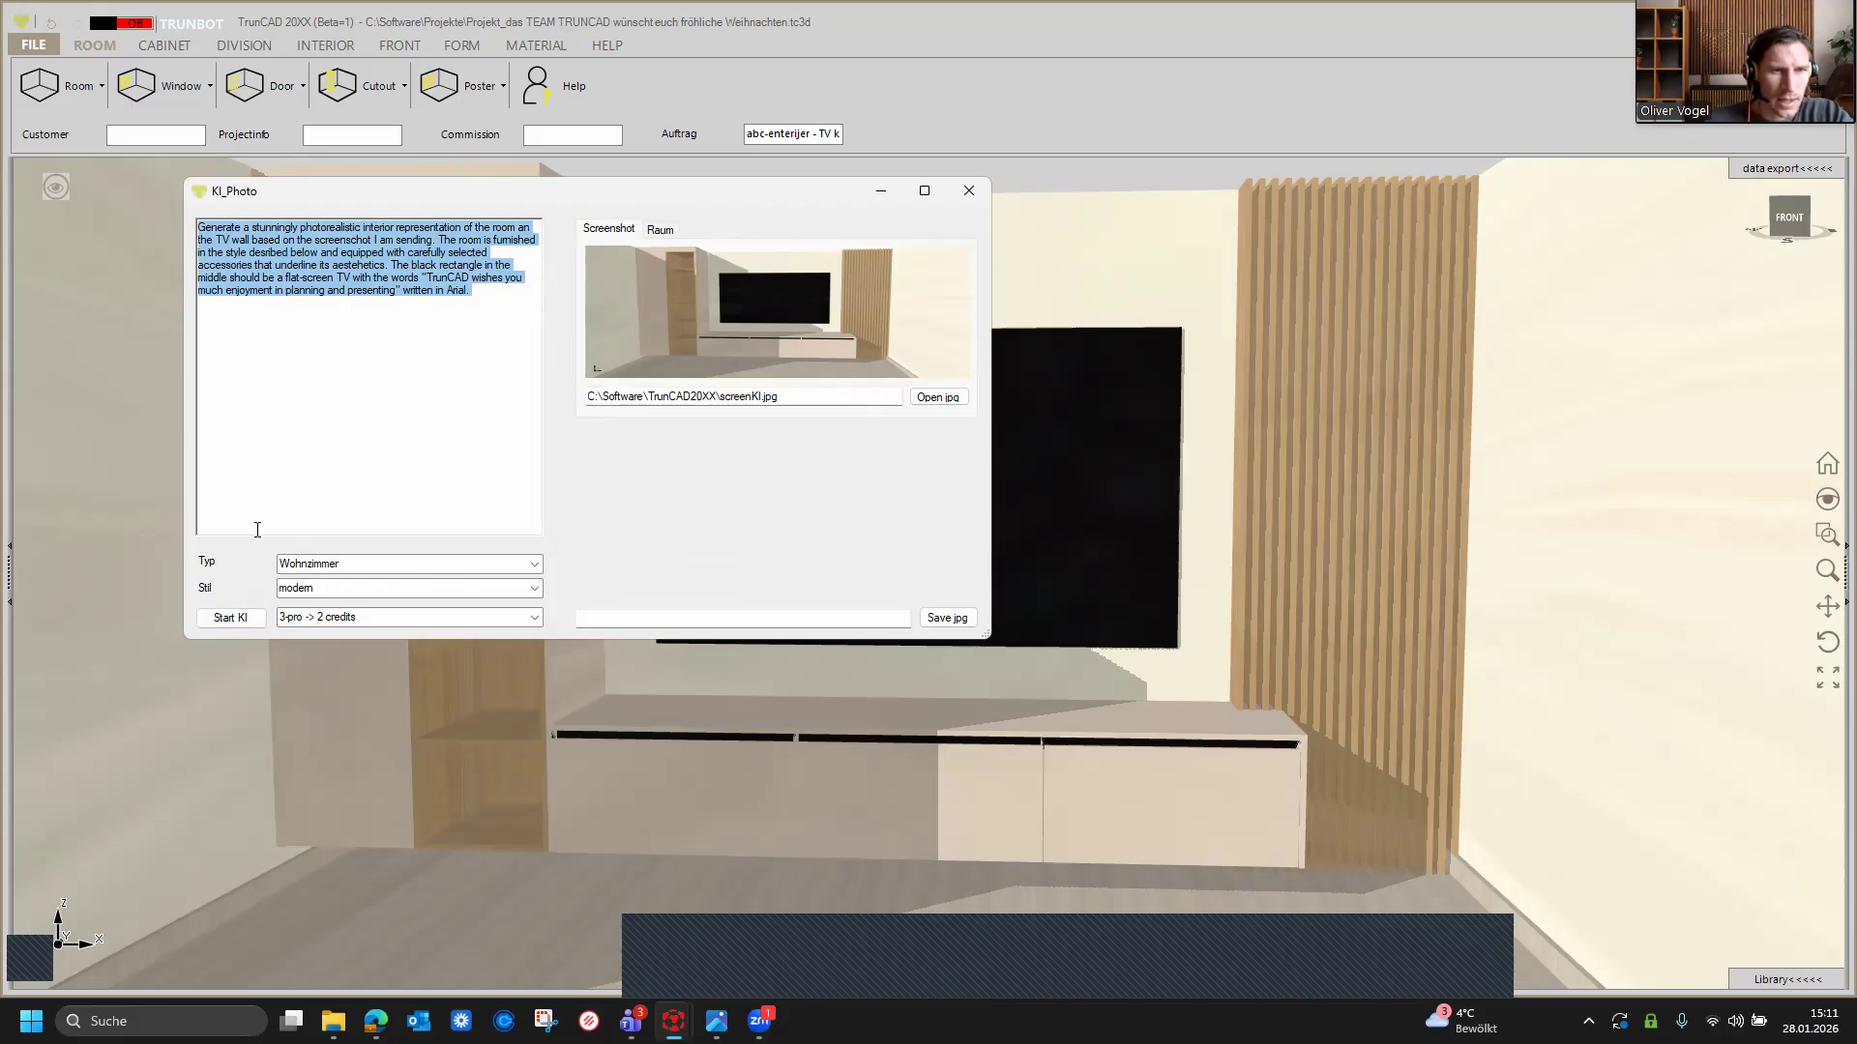
left_click(232, 623)
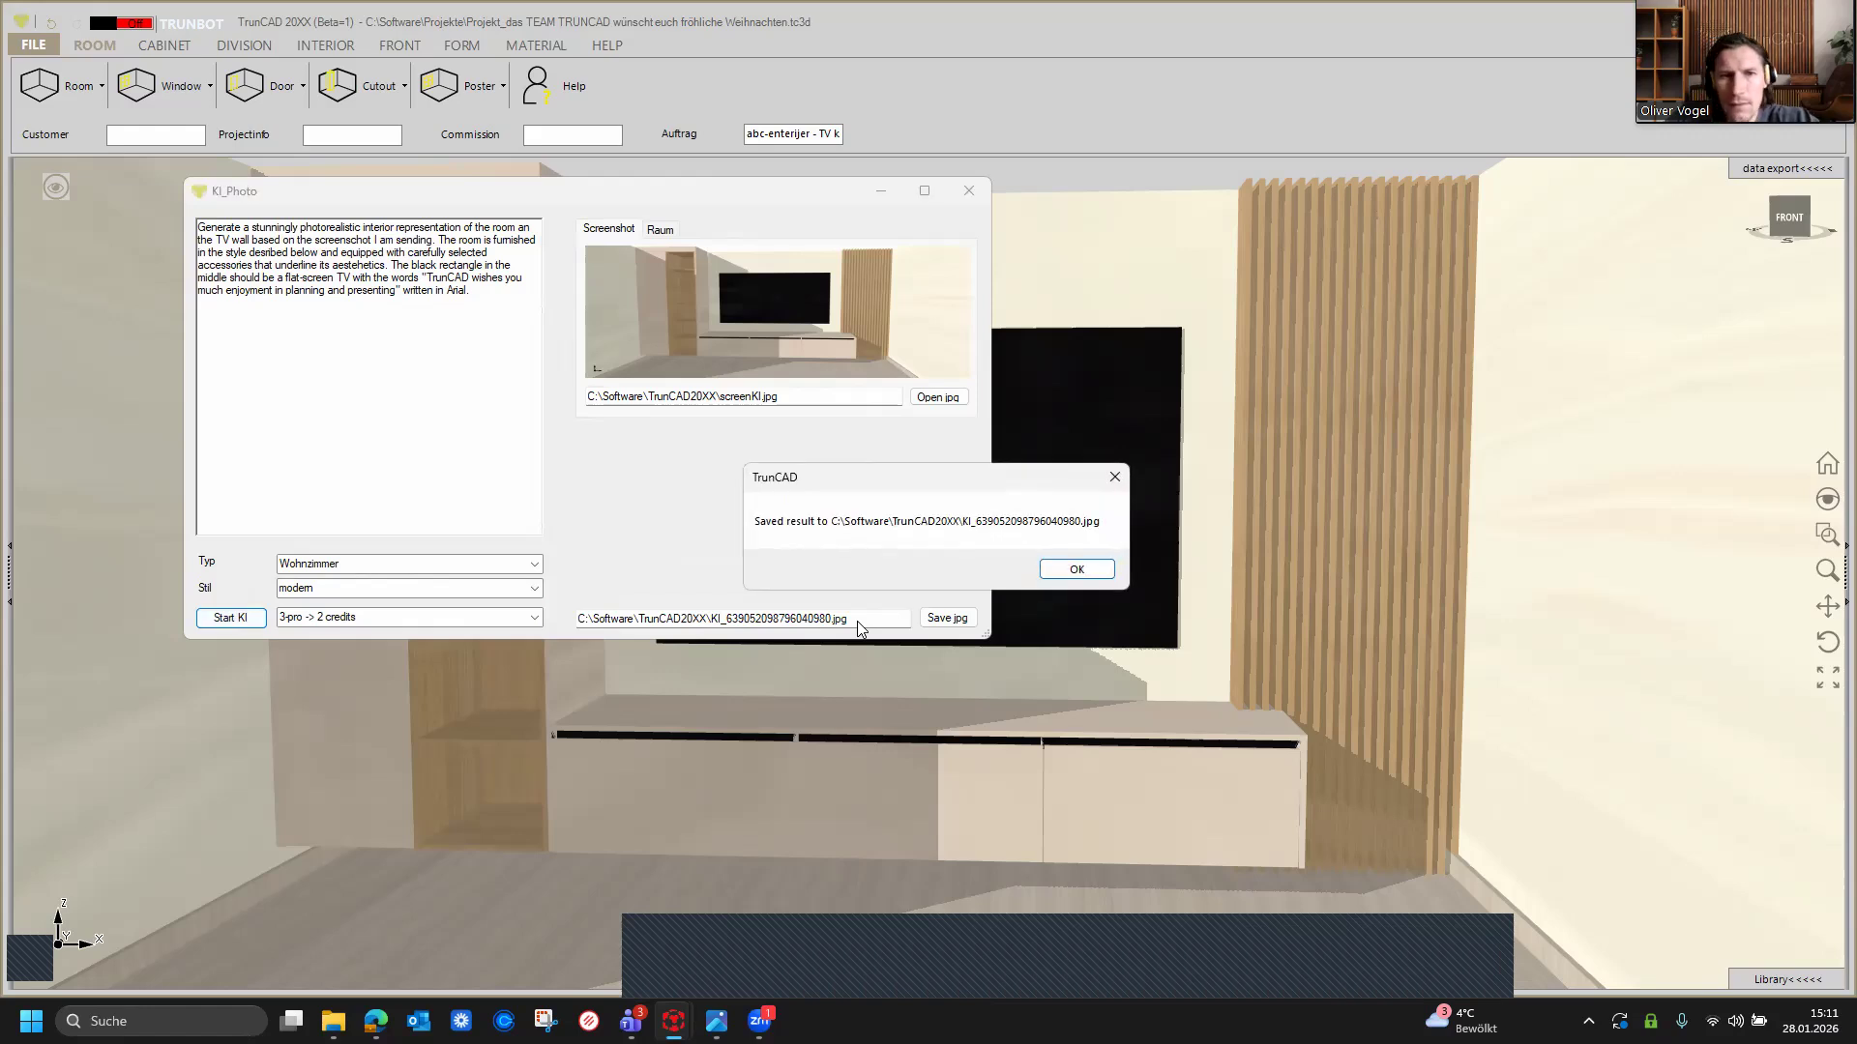
left_click(1079, 573)
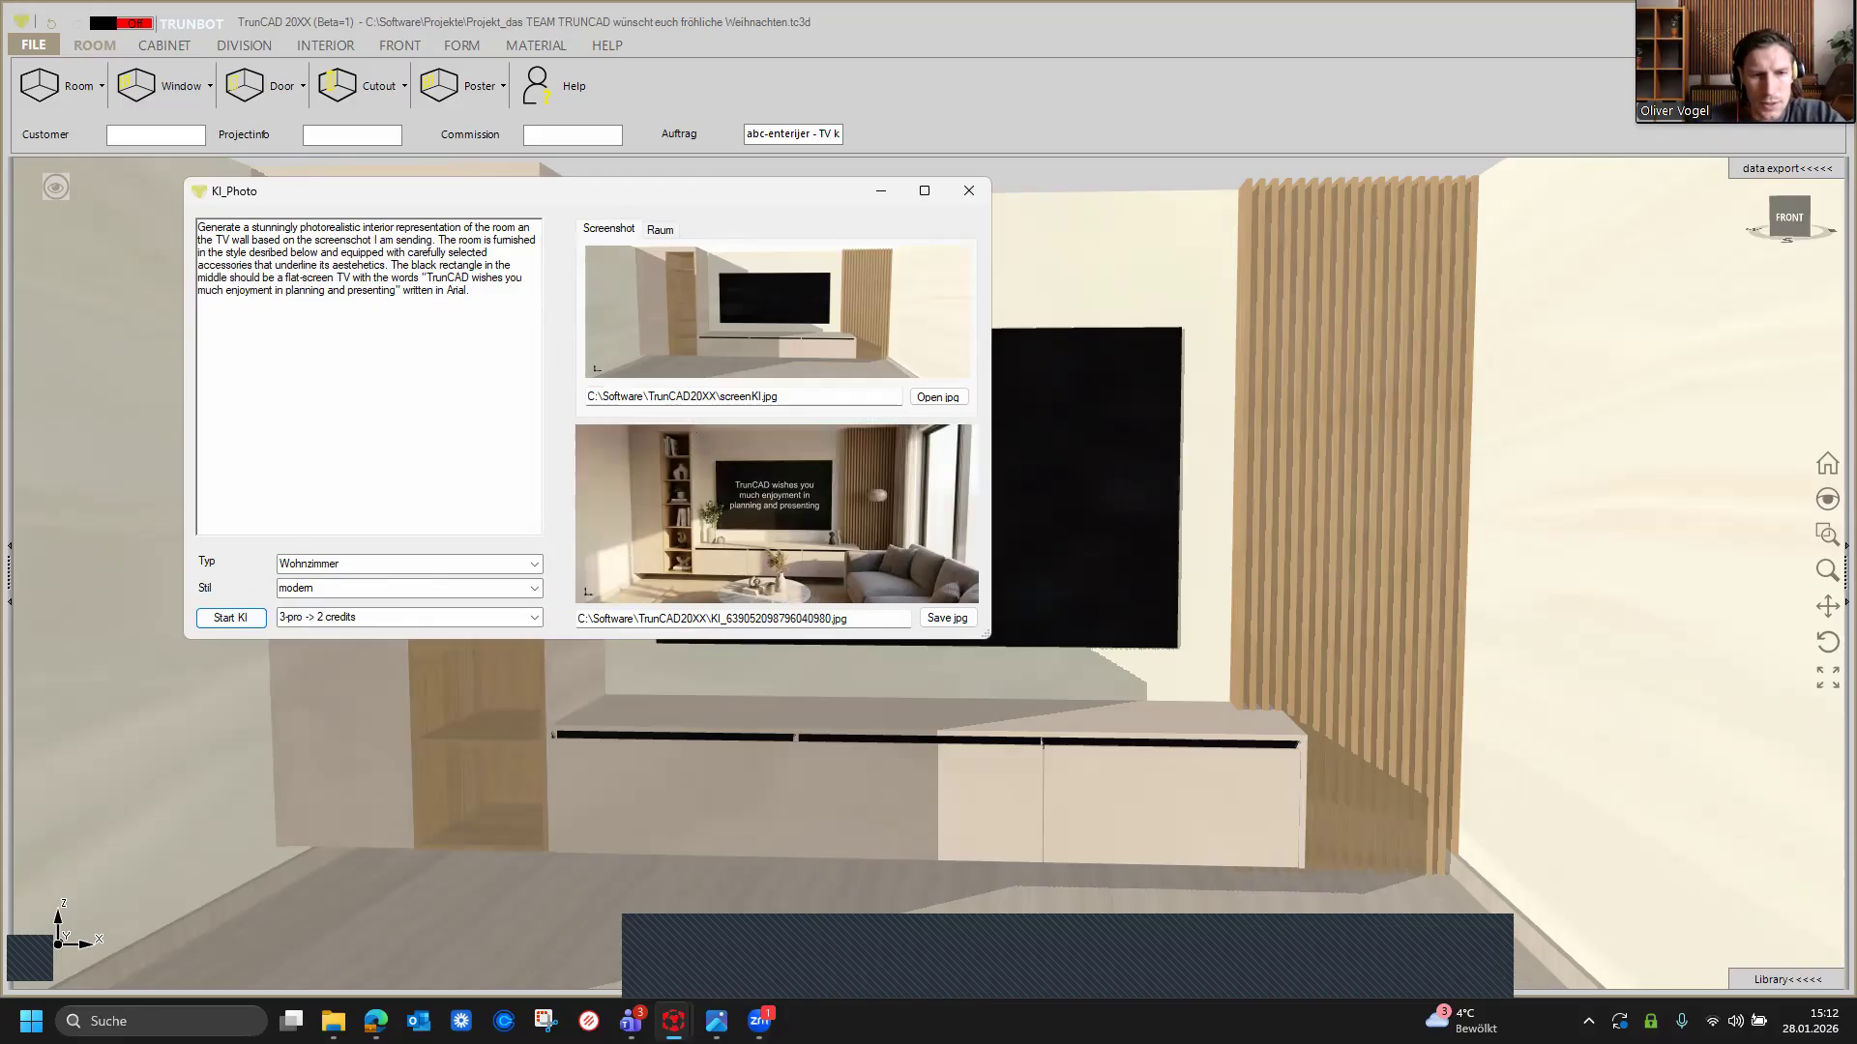
Step: Open the generated KI_639052098796040980.jpg from the TrunCAD20XX folder in the image viewer, view it and close it
left_click(334, 1021)
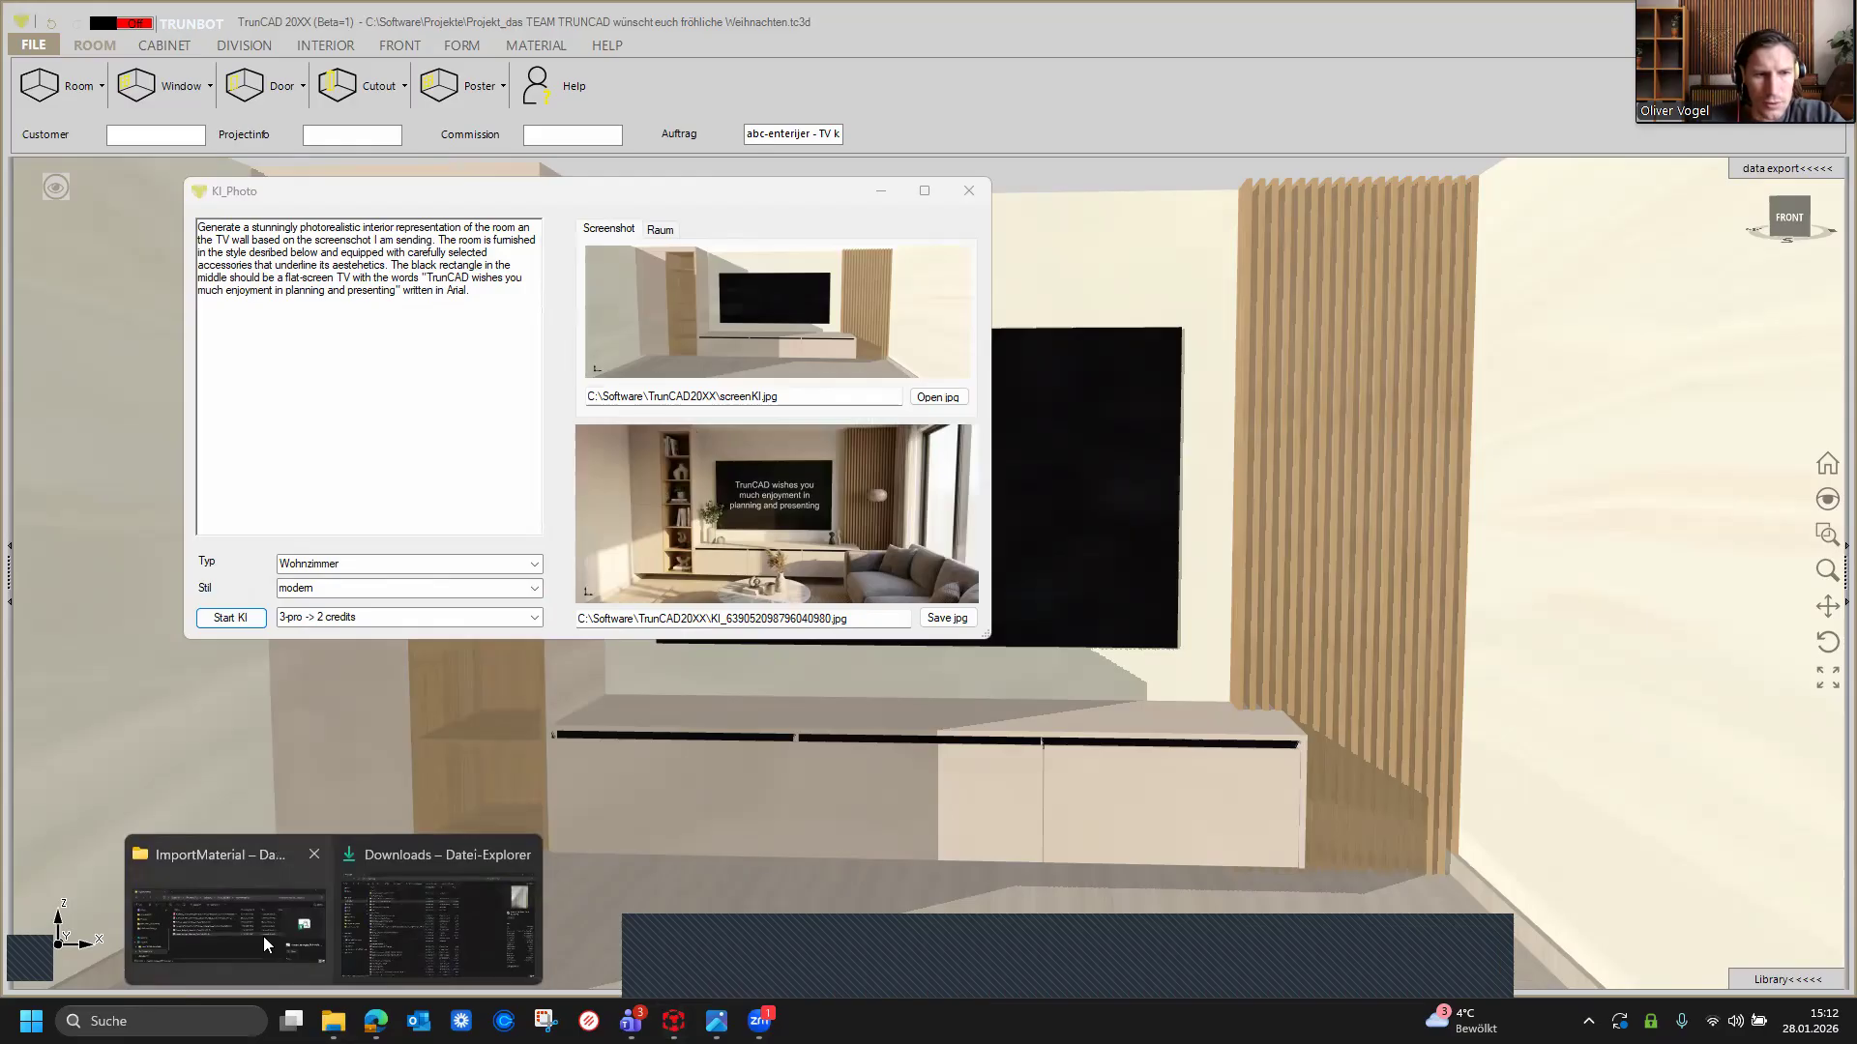
left_click(259, 931)
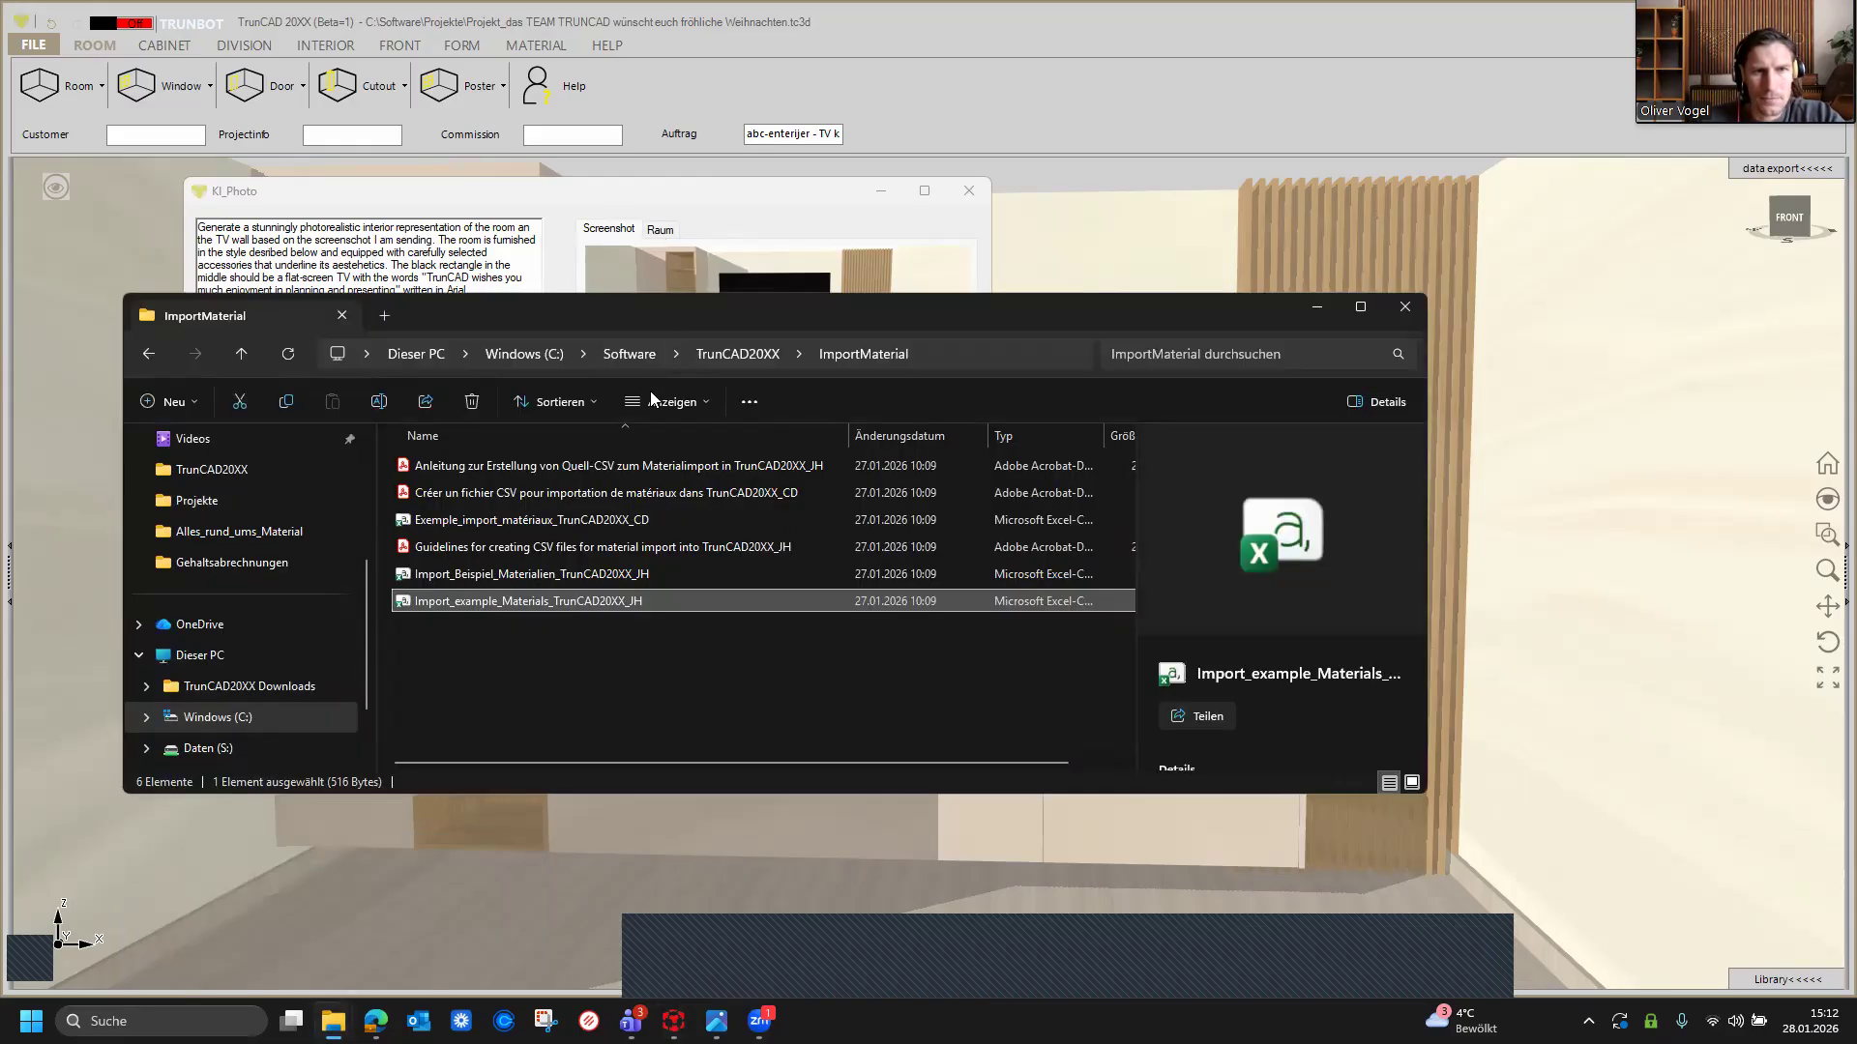
left_click(721, 350)
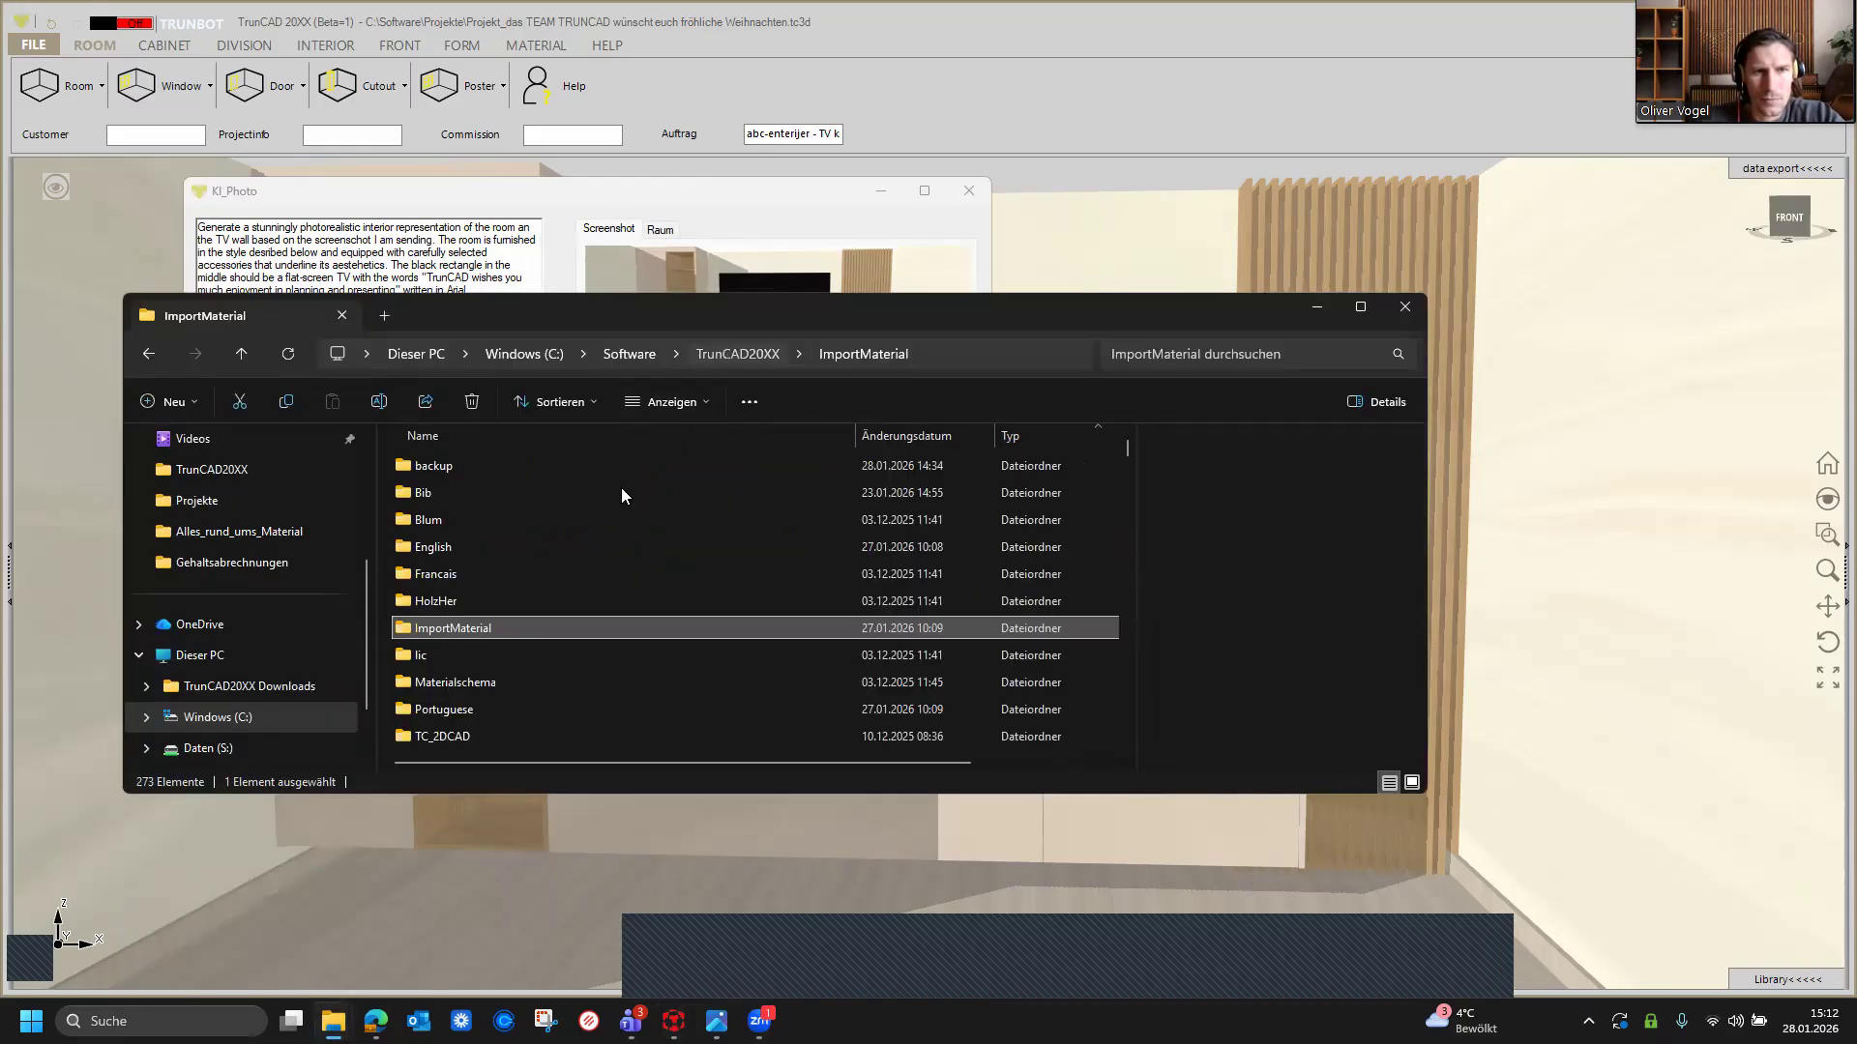
left_click(927, 437)
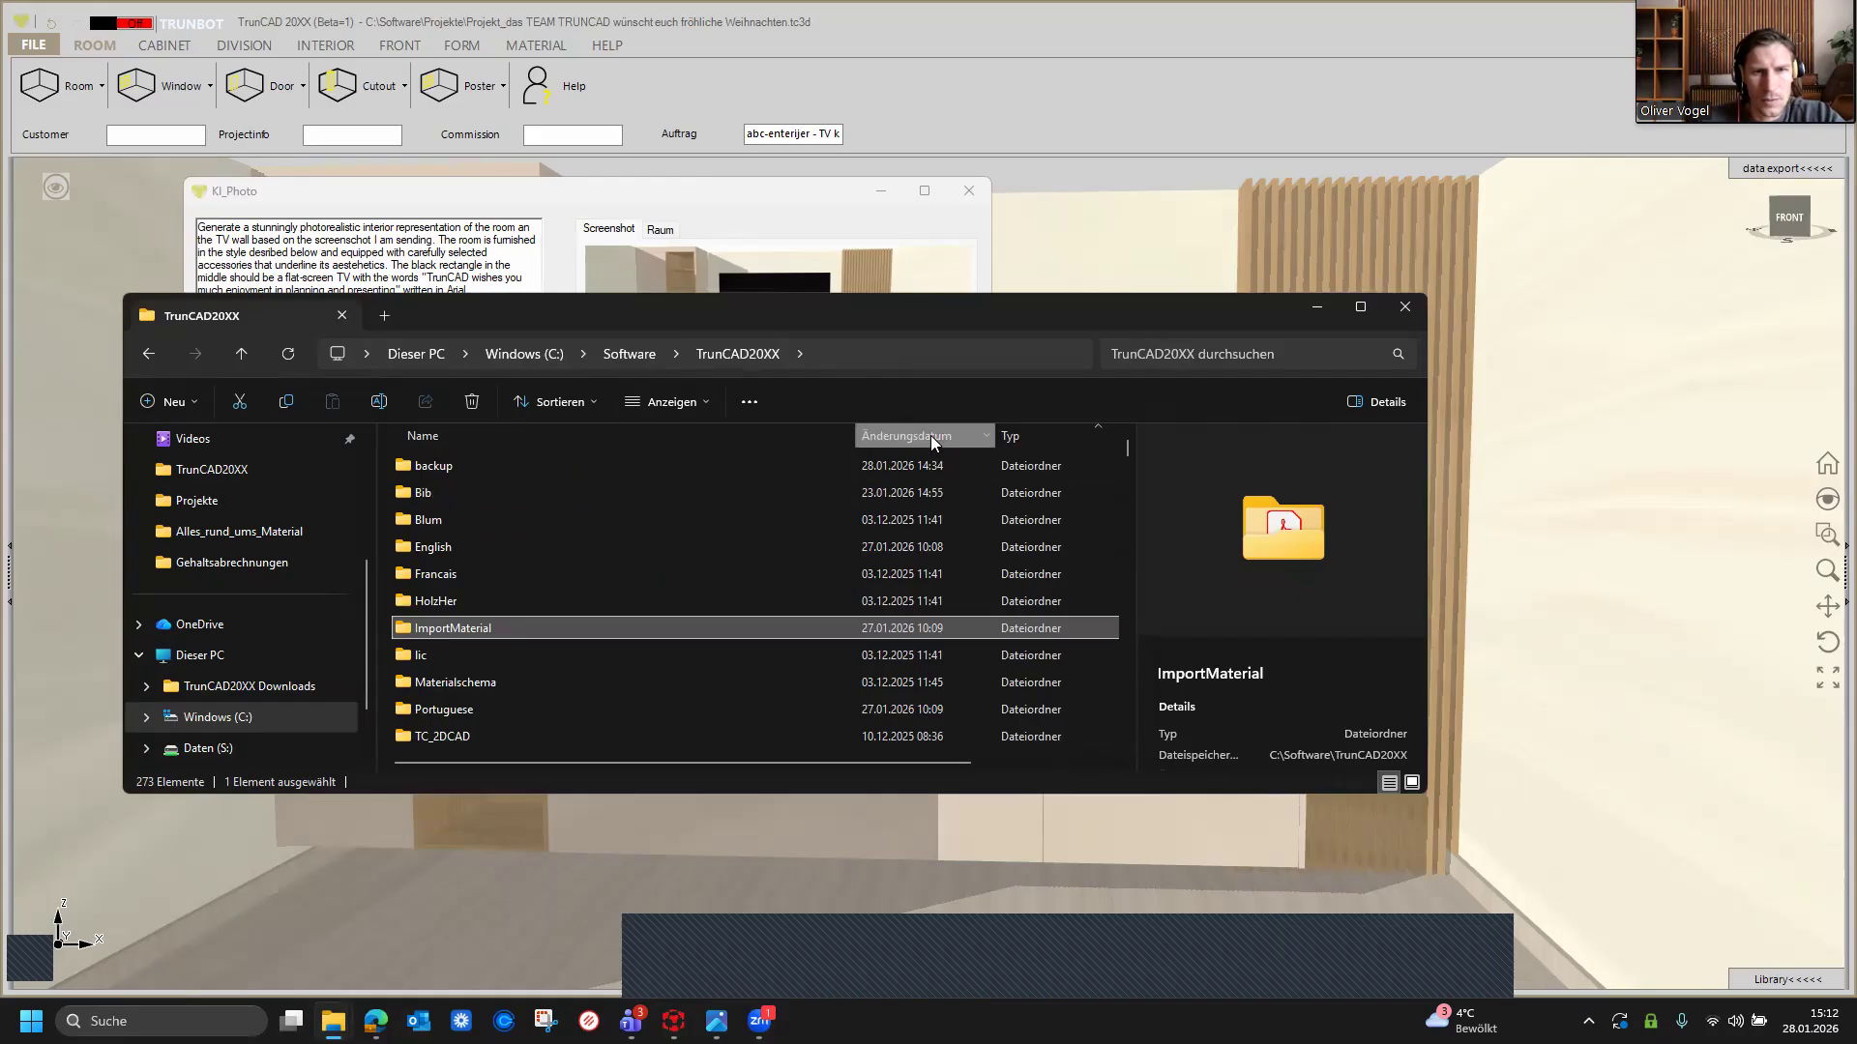
scroll(594, 524, "up", 15)
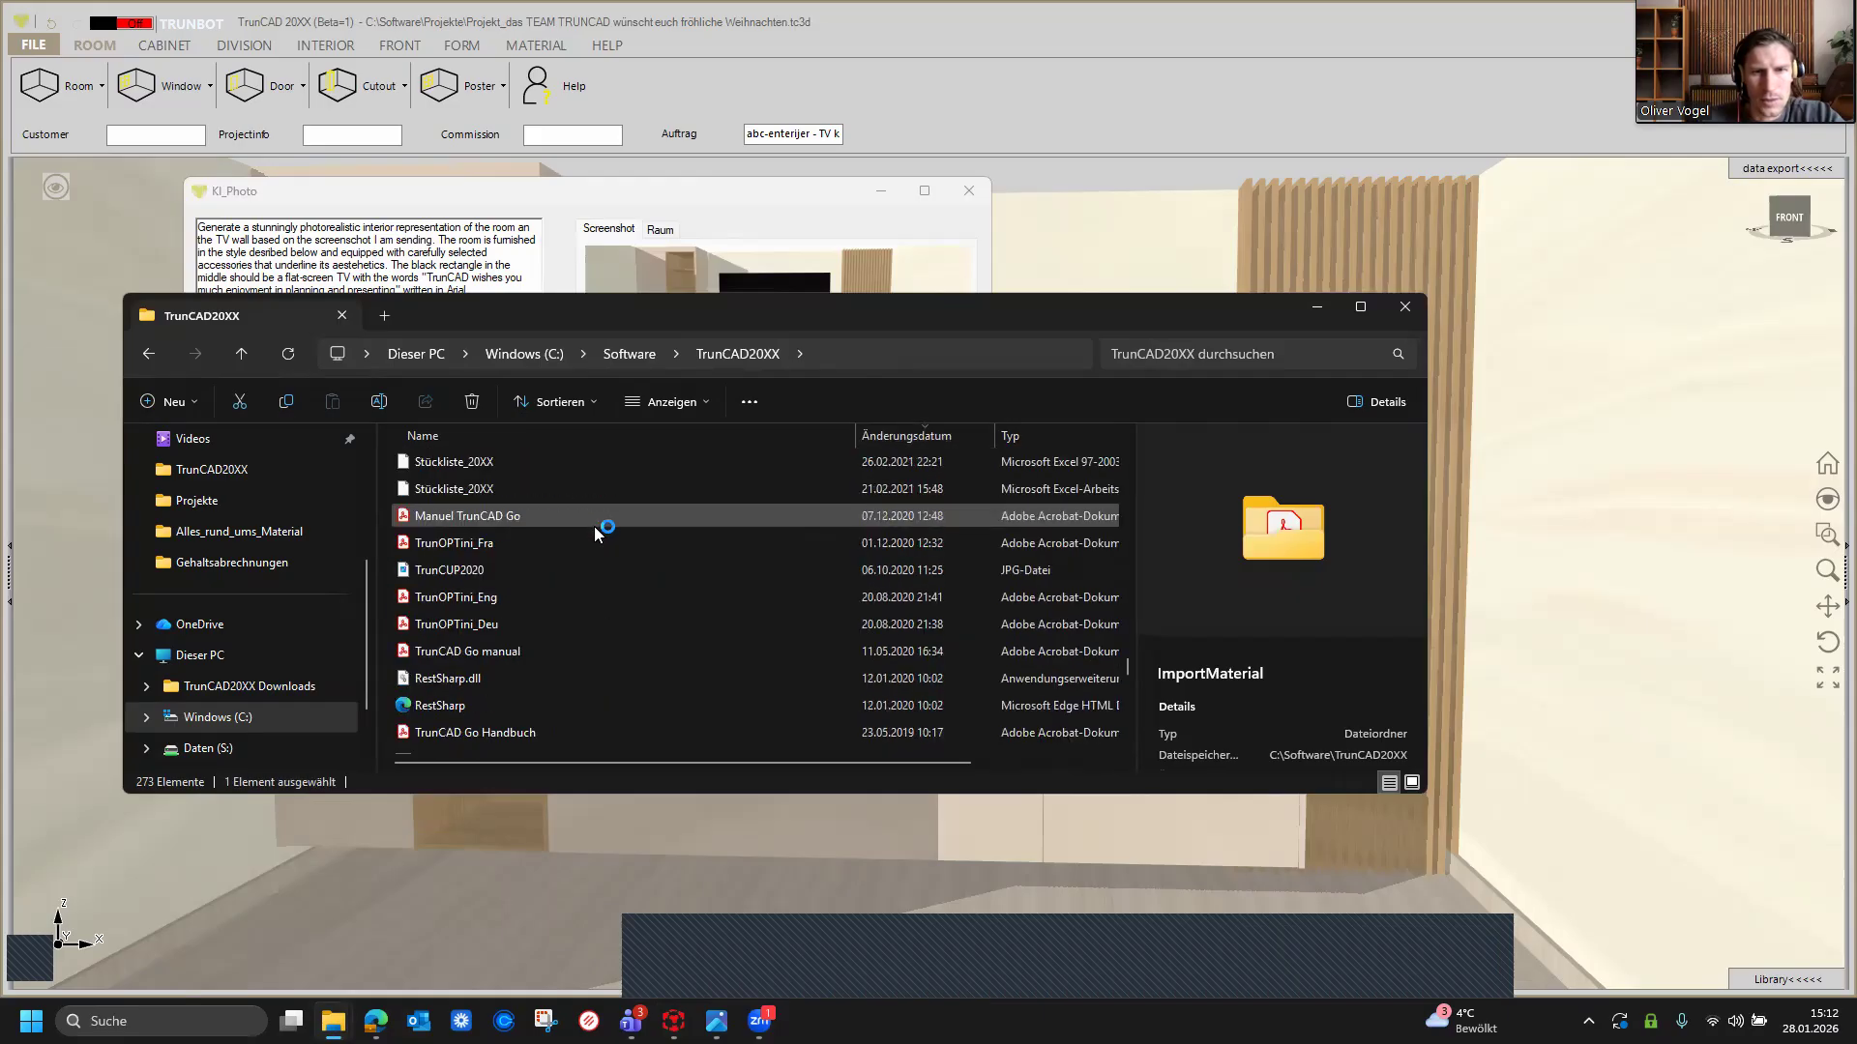
scroll(594, 526, "up", 15)
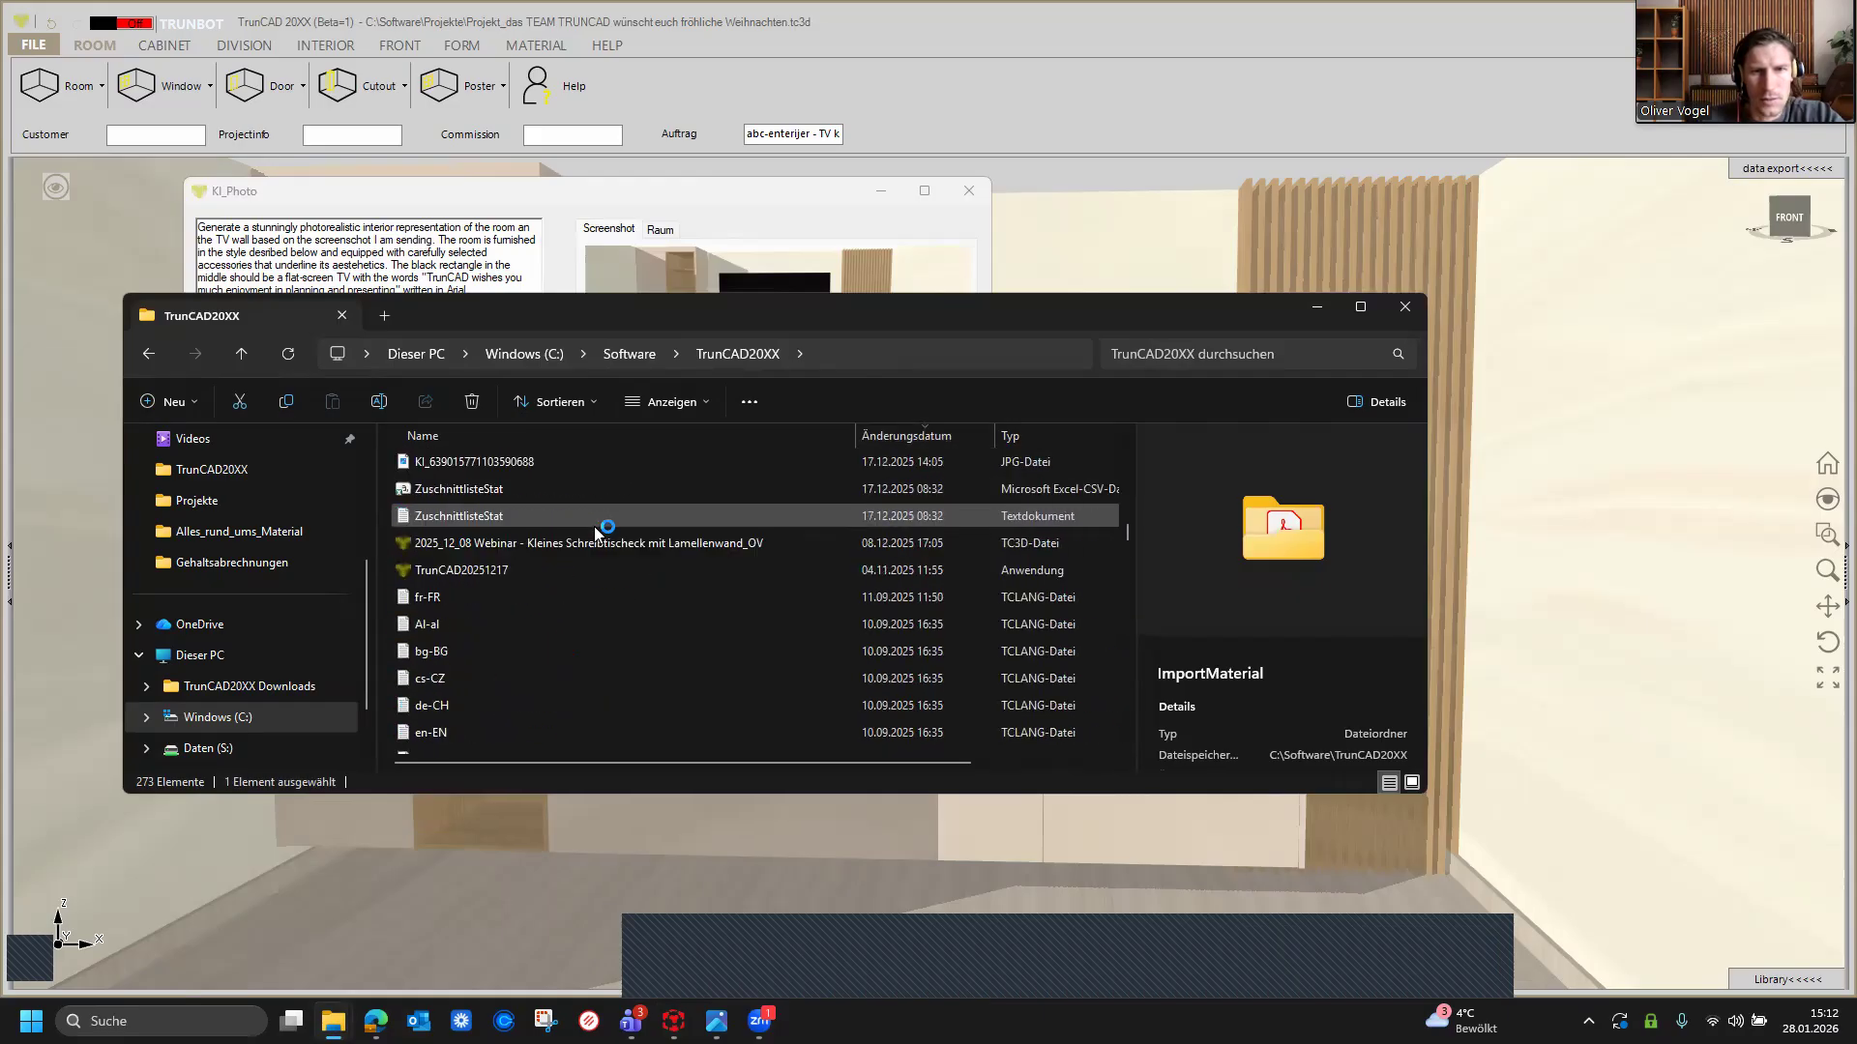
scroll(592, 526, "up", 5)
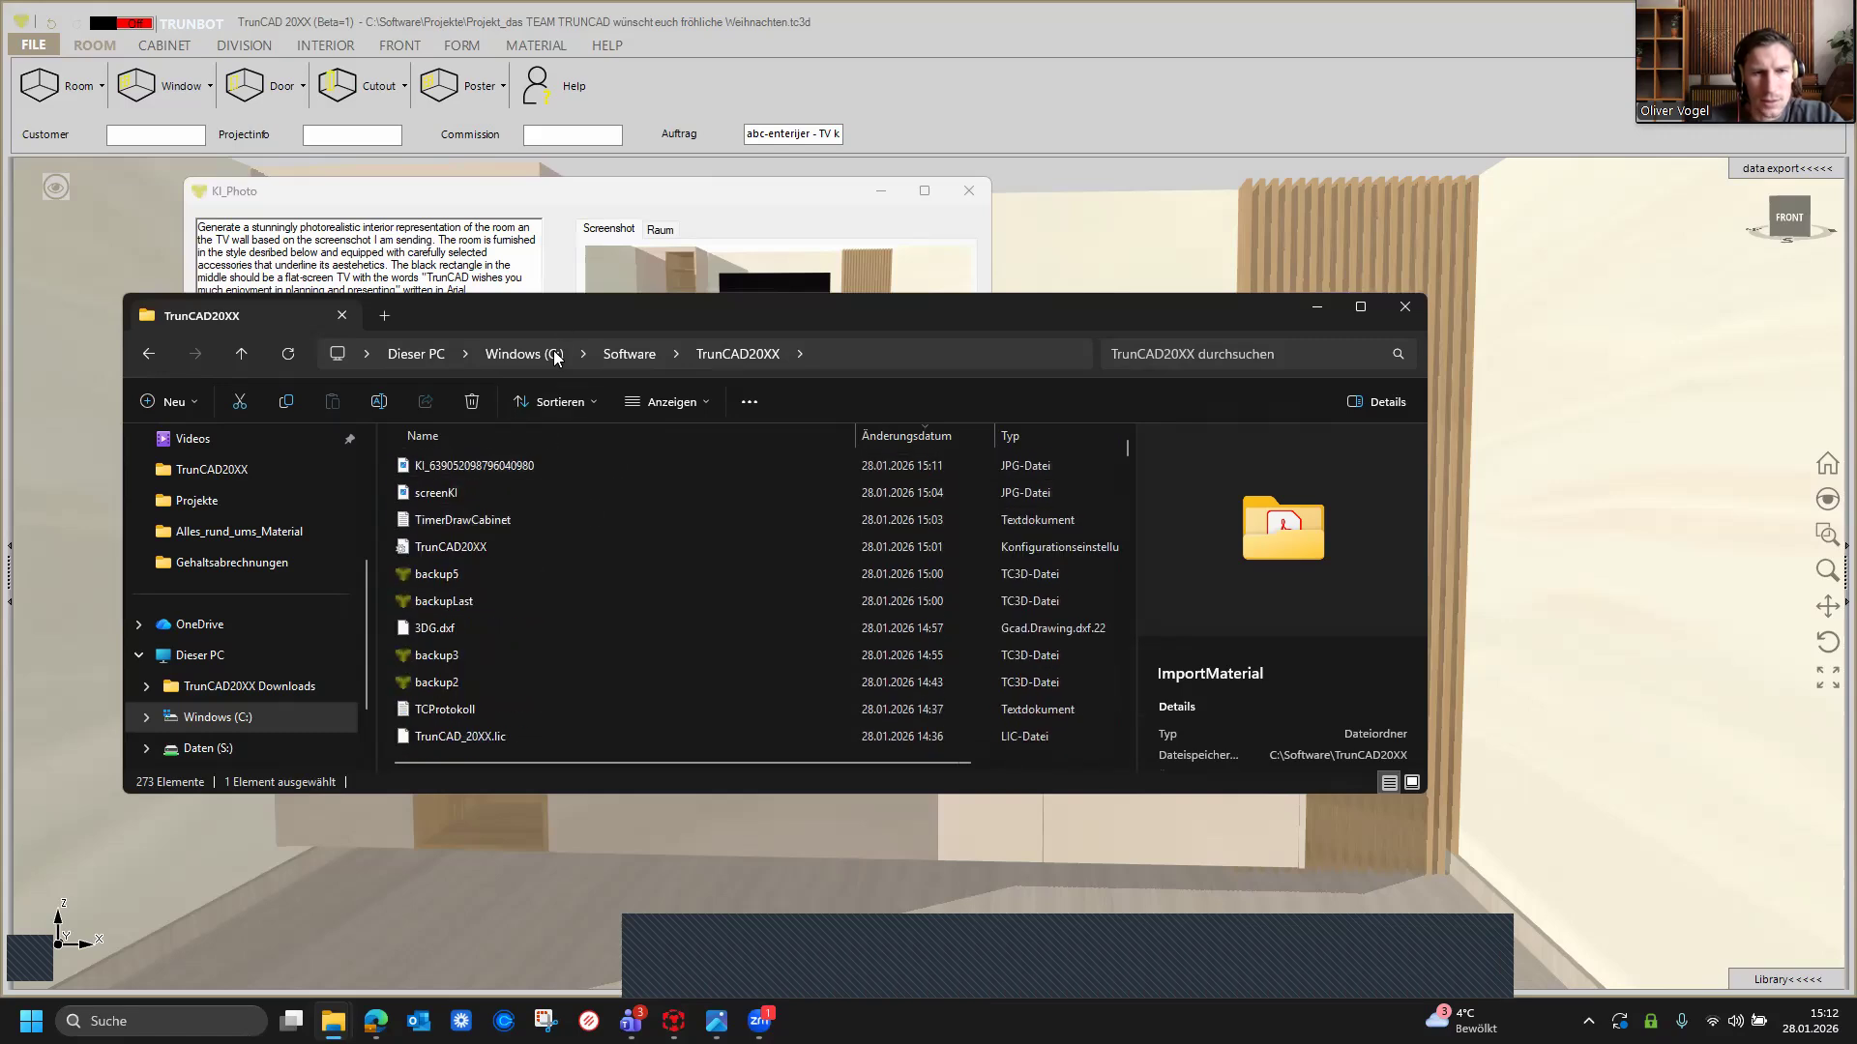
left_click_drag(571, 315, 807, 652)
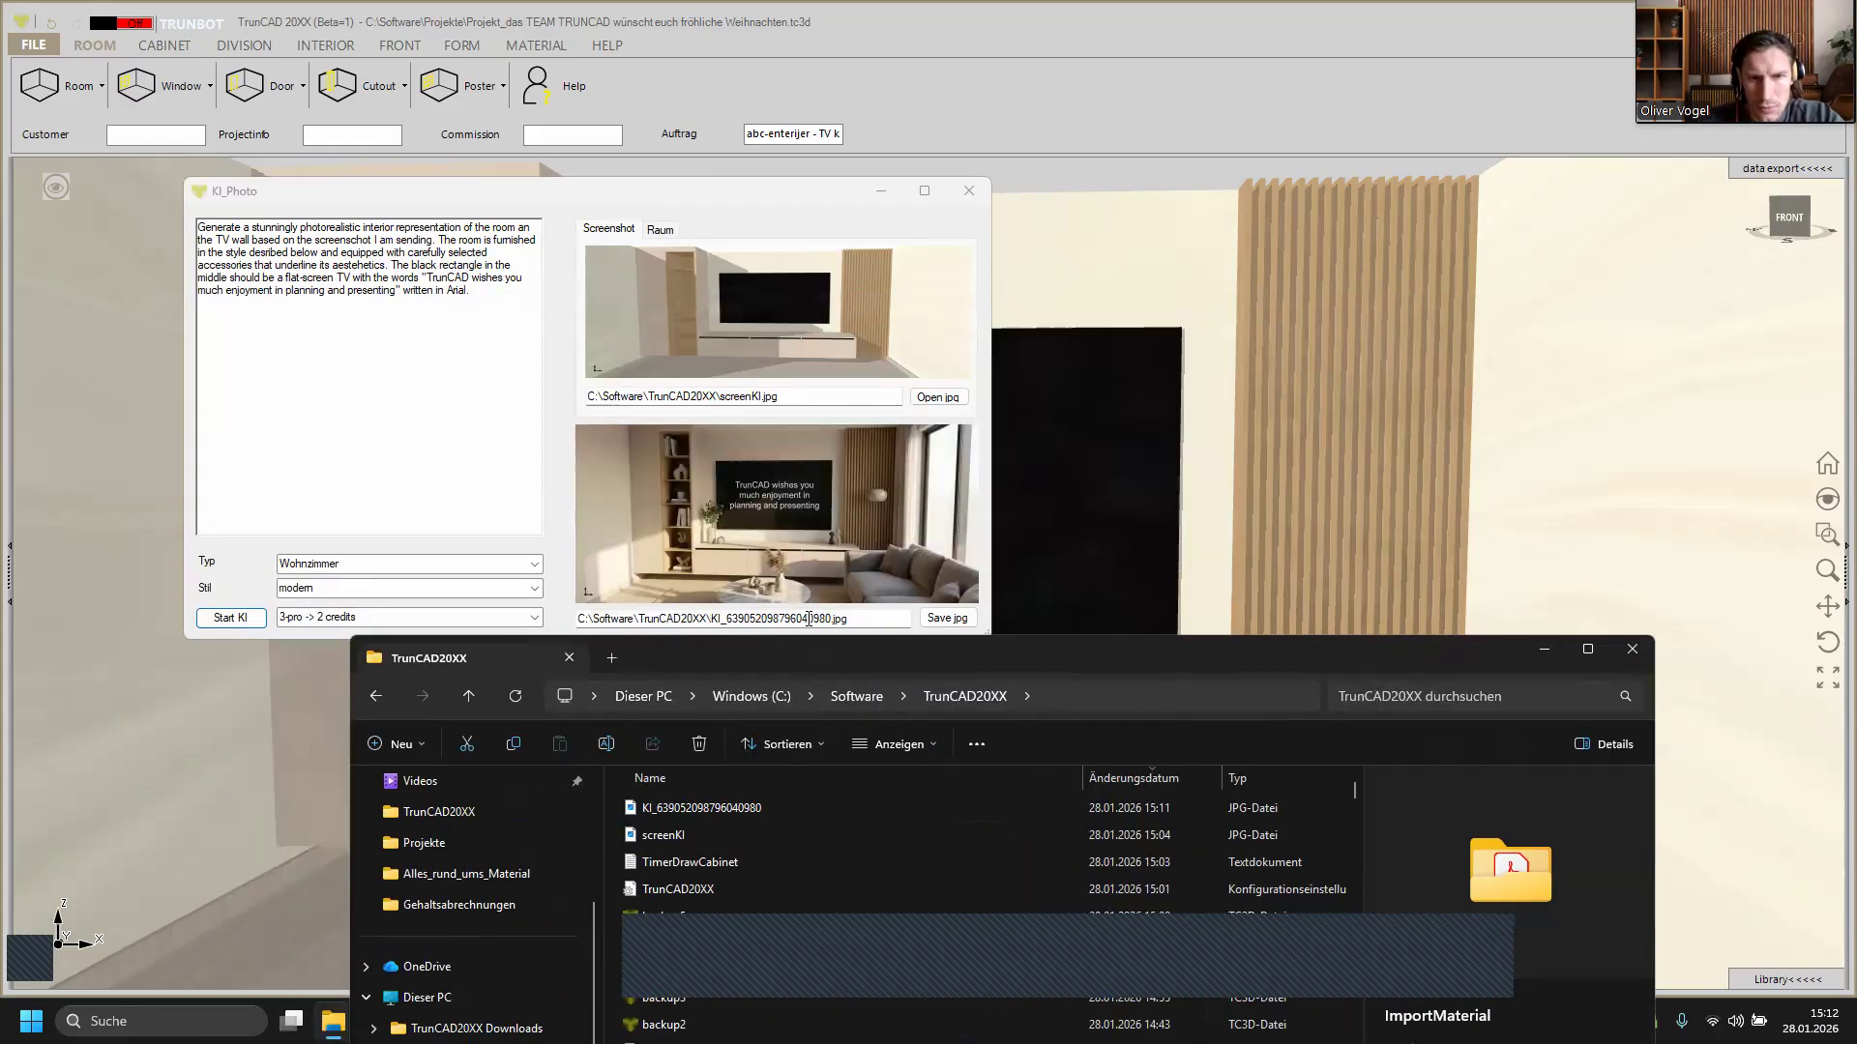
left_click(769, 809)
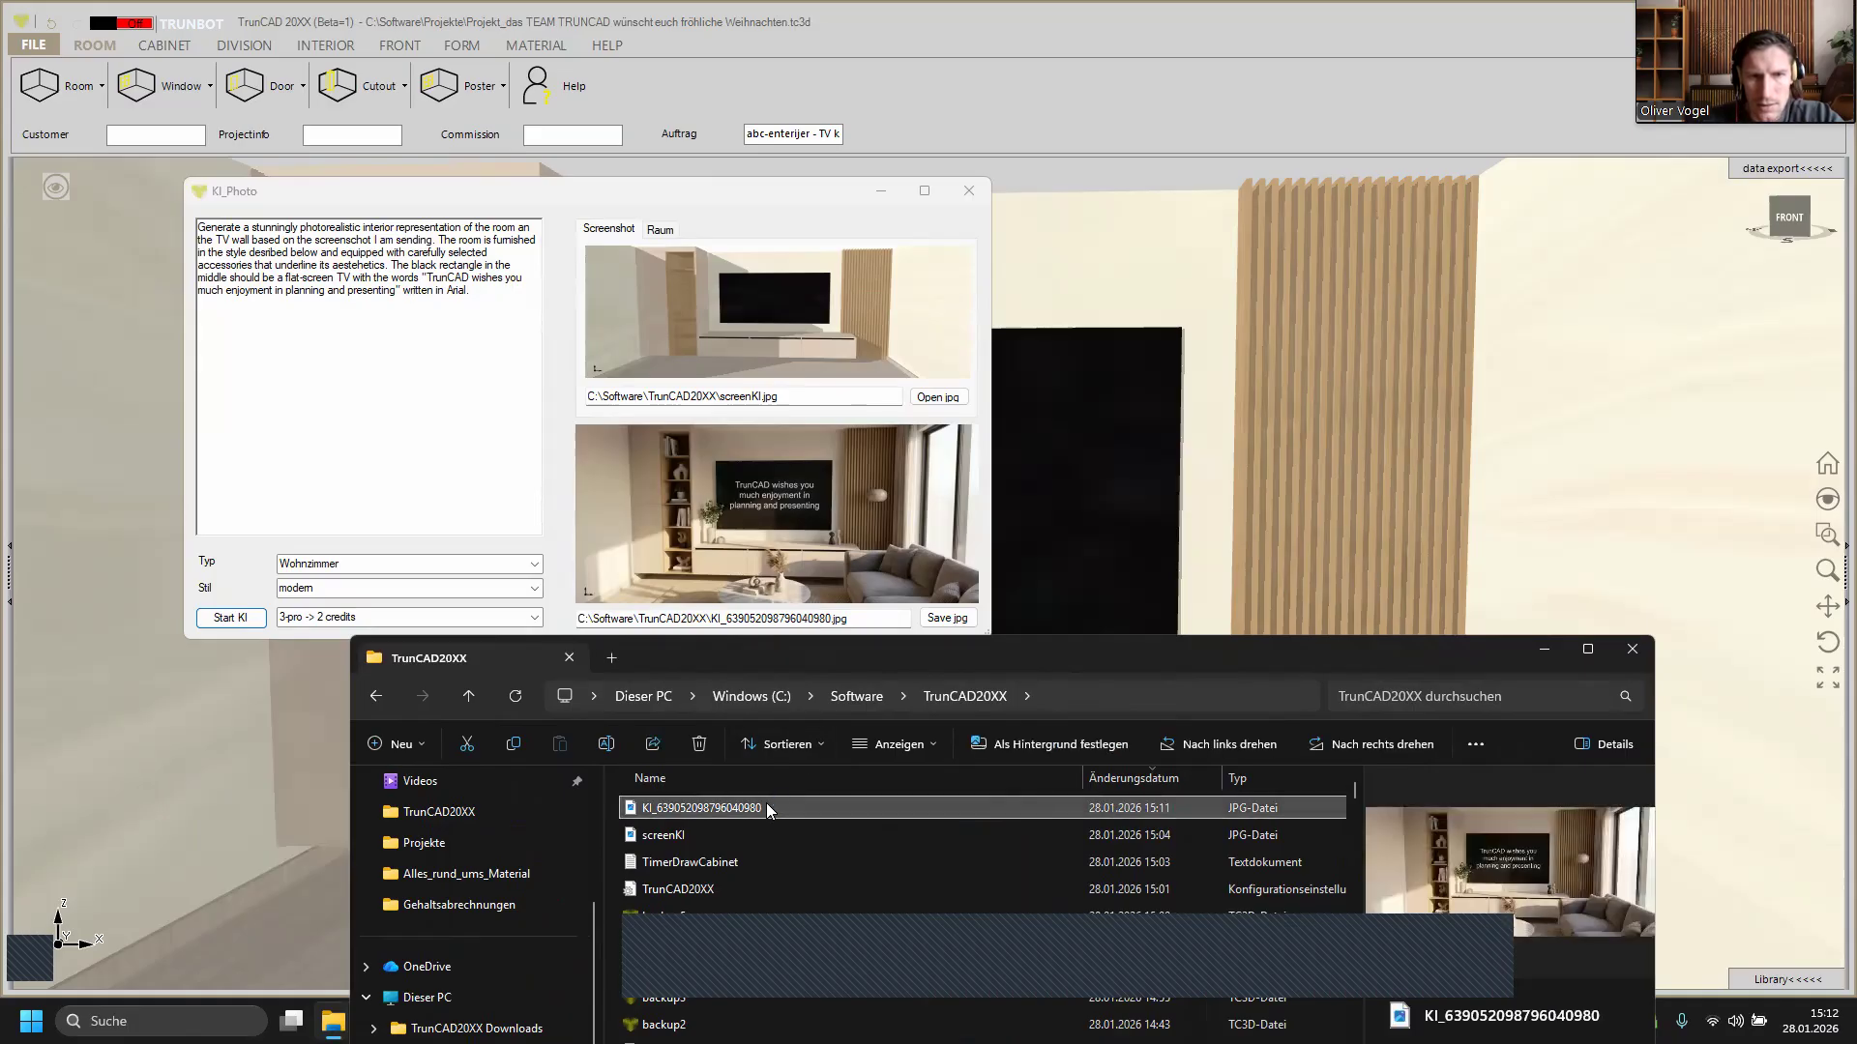
double_click(769, 808)
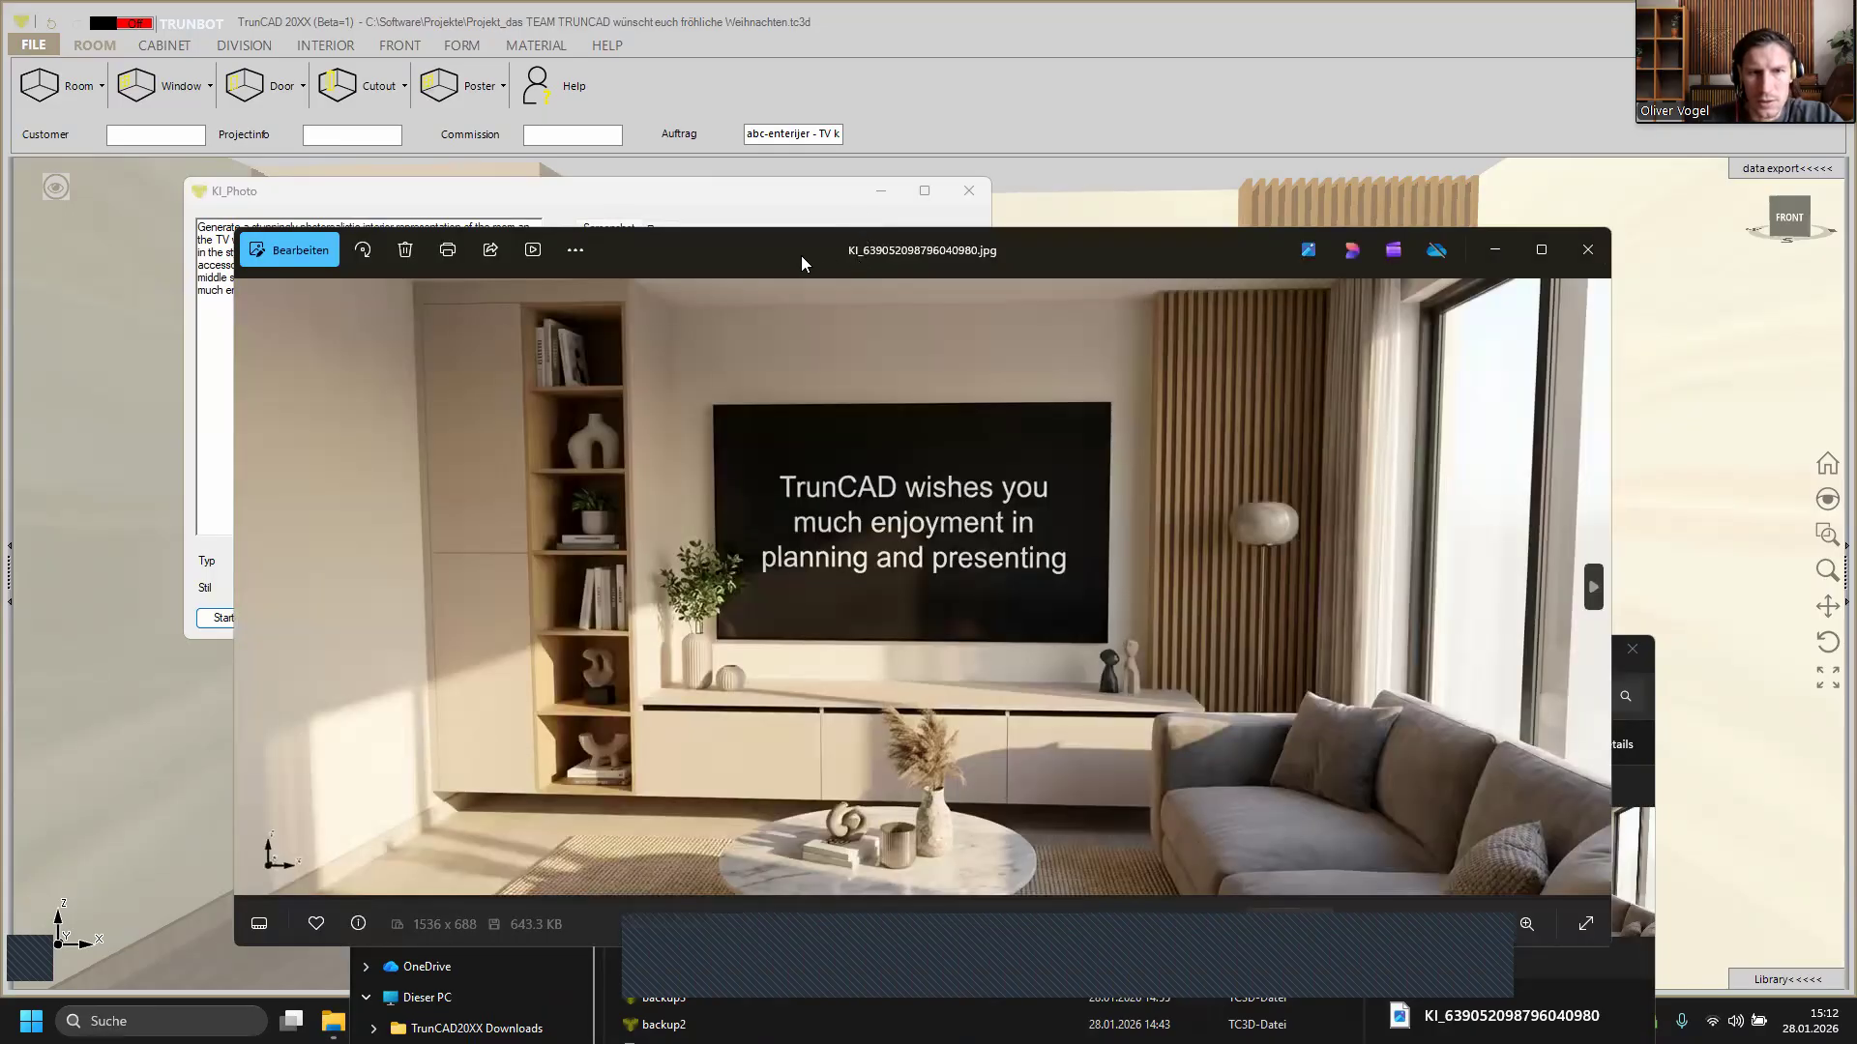
left_click_drag(801, 255, 725, 145)
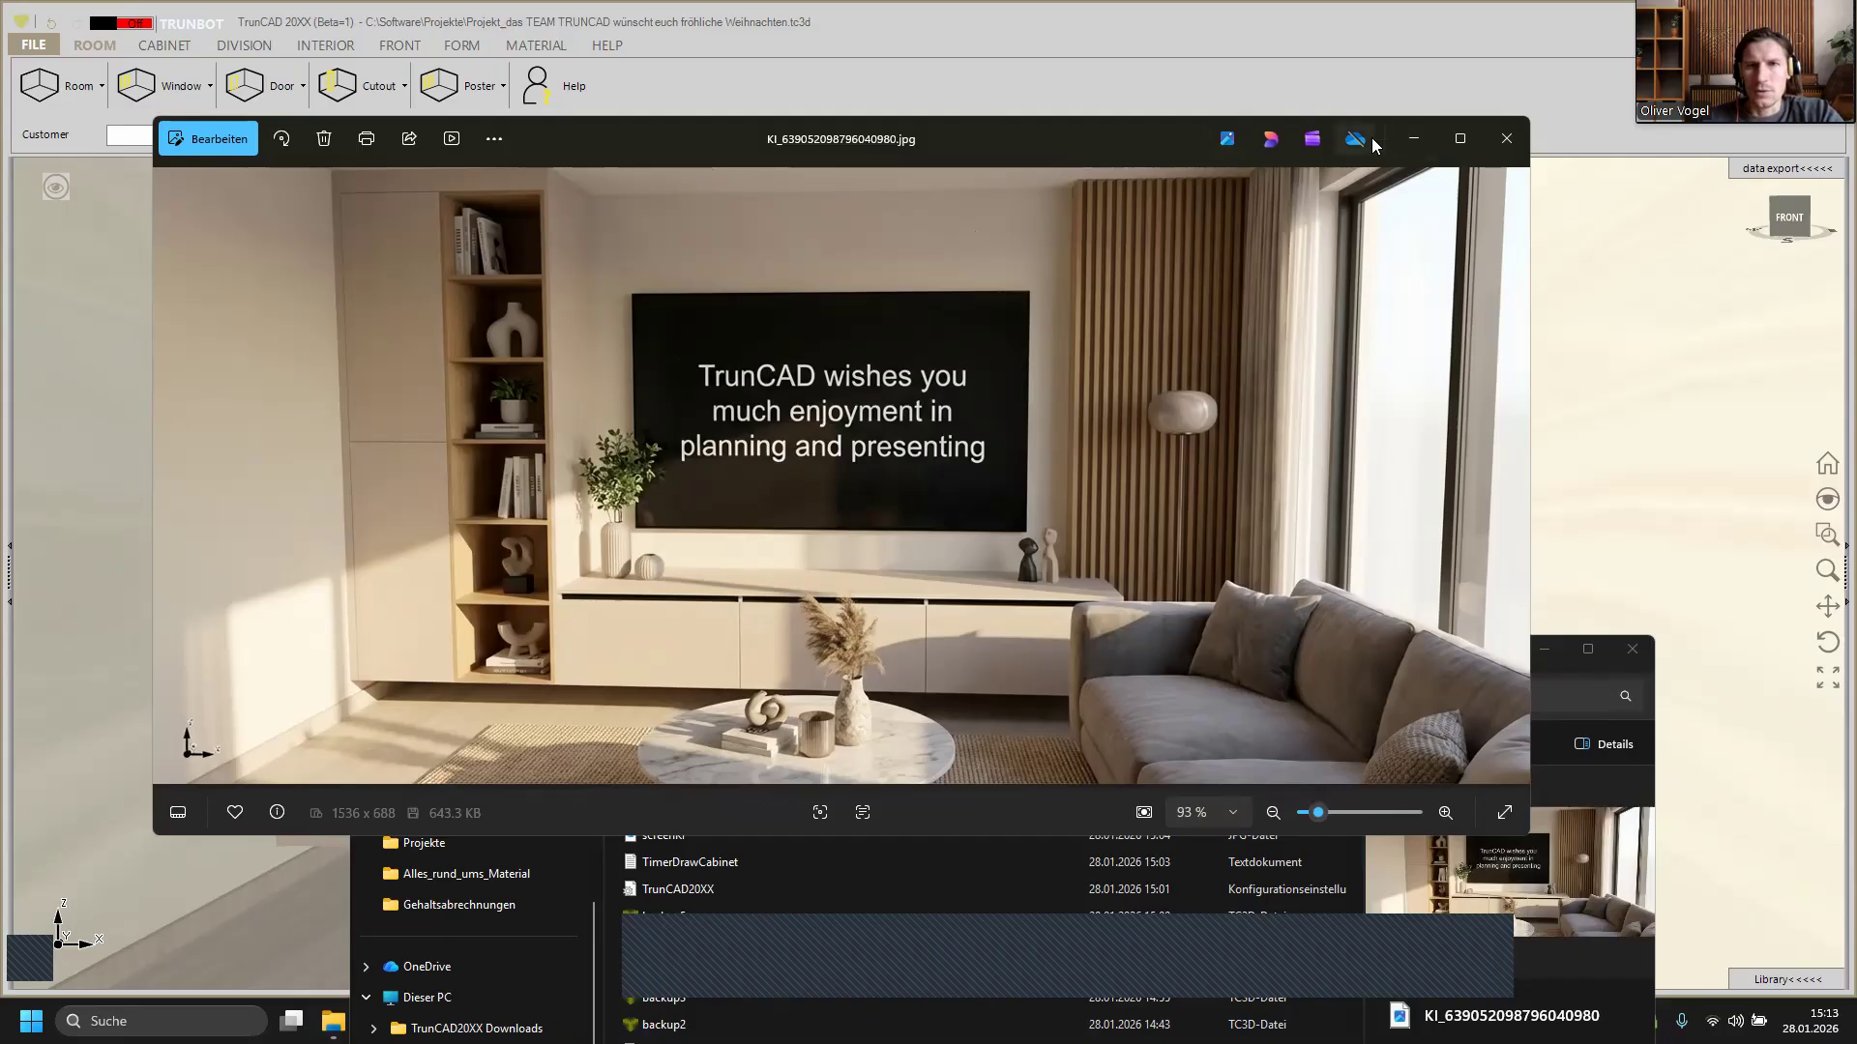
left_click(1505, 139)
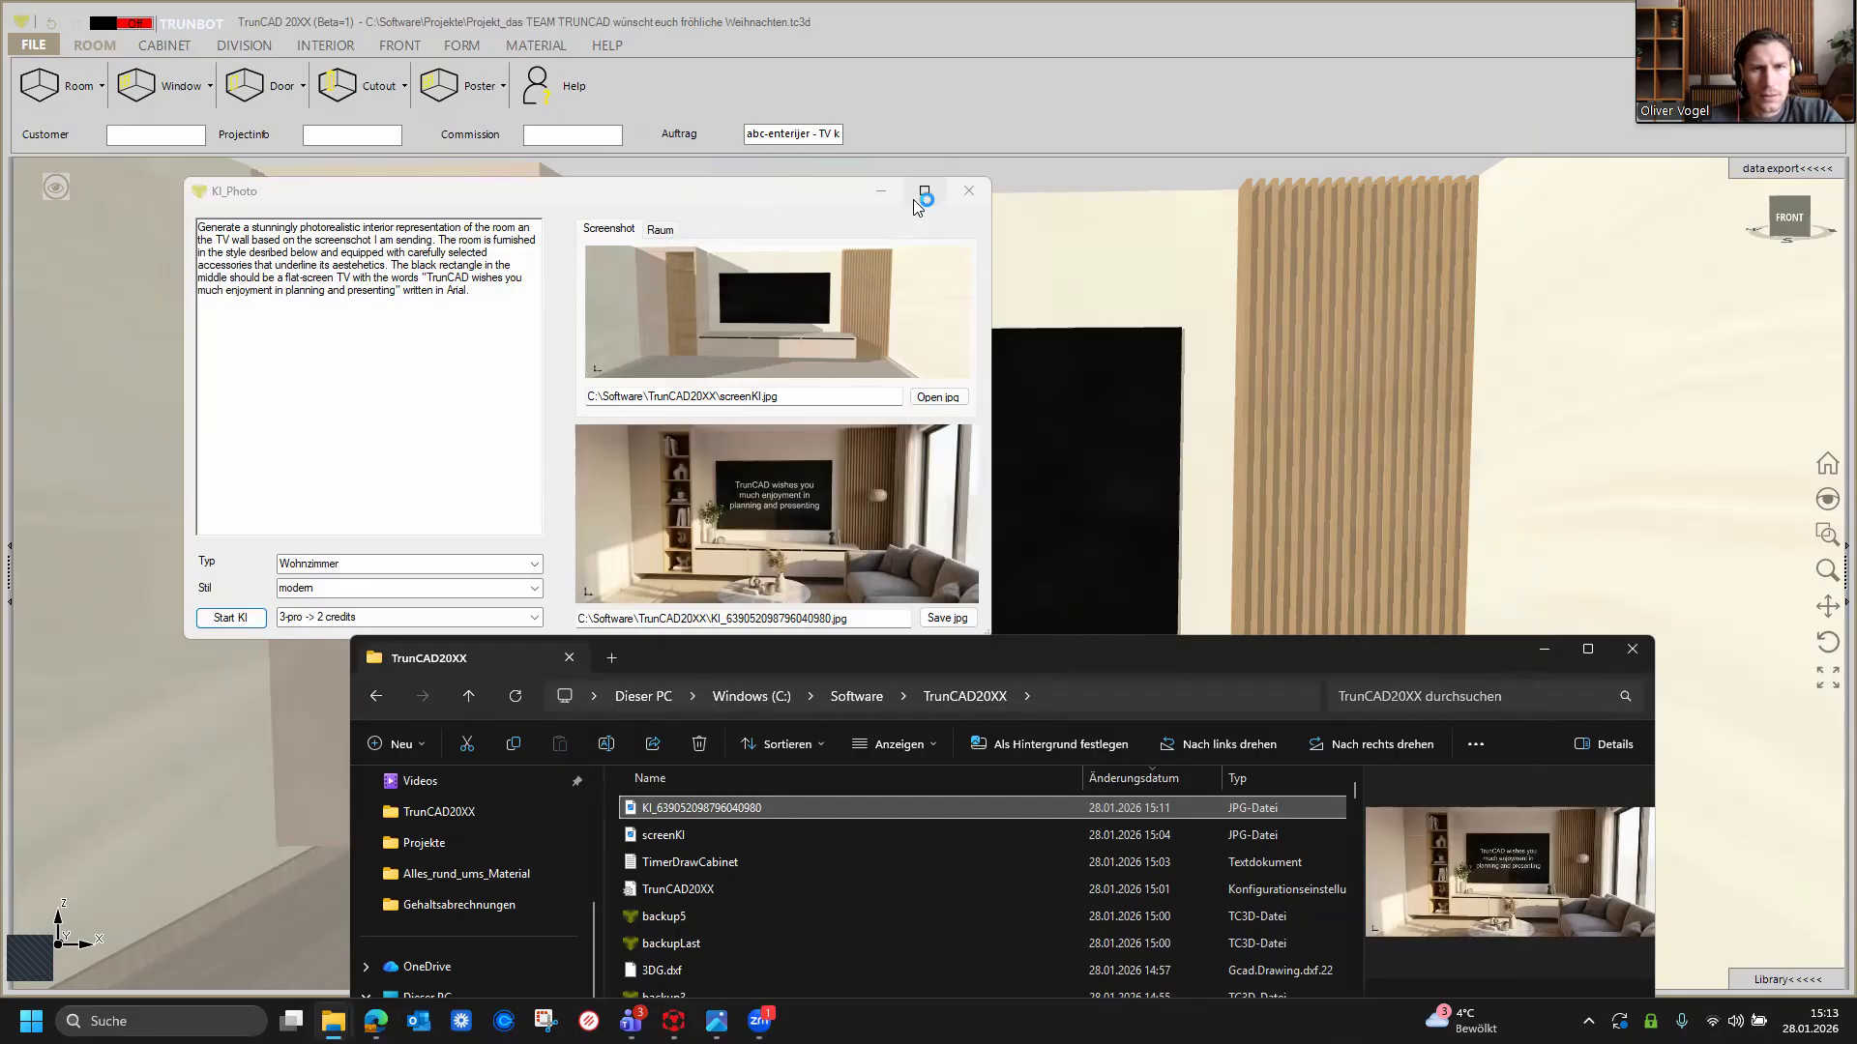
Step: Close the AI photo dialog and make the room's ceiling visible again
left_click(971, 195)
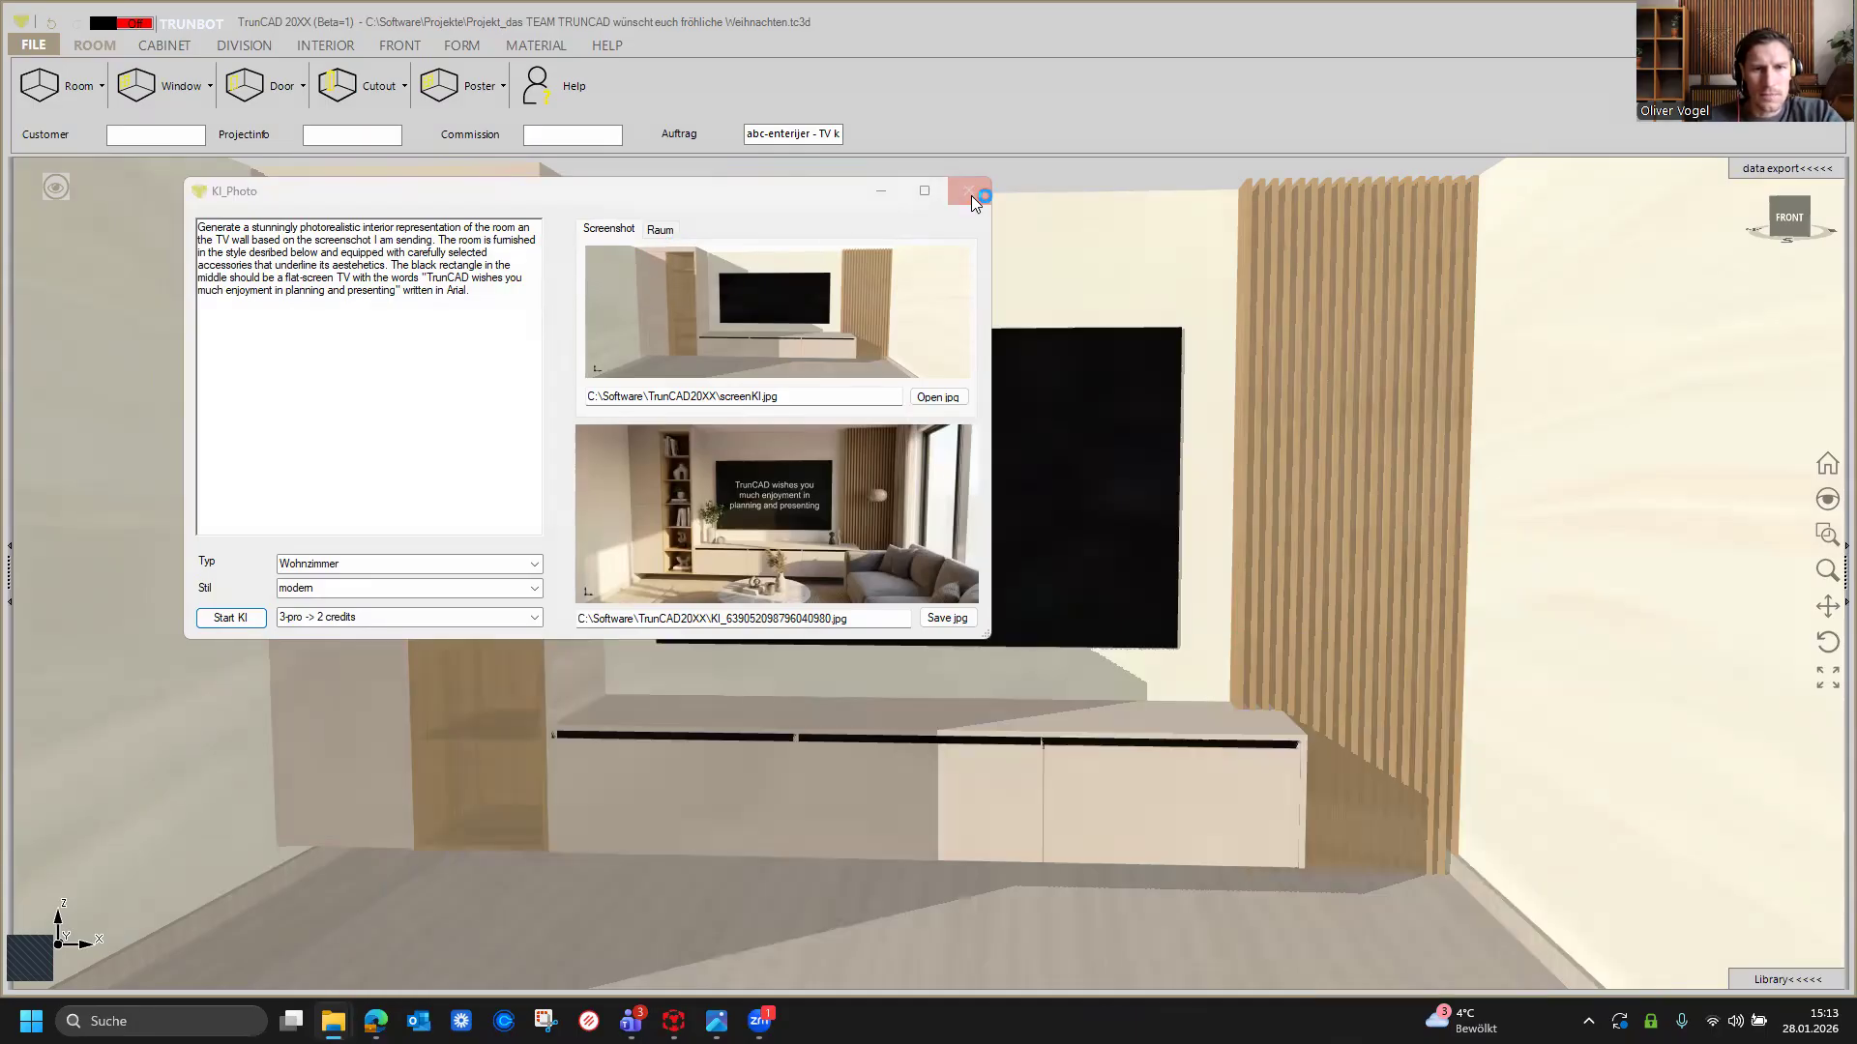
scroll(937, 182, "down", 5)
middle_click_drag(936, 187, 944, 307)
scroll(942, 317, "down", 2)
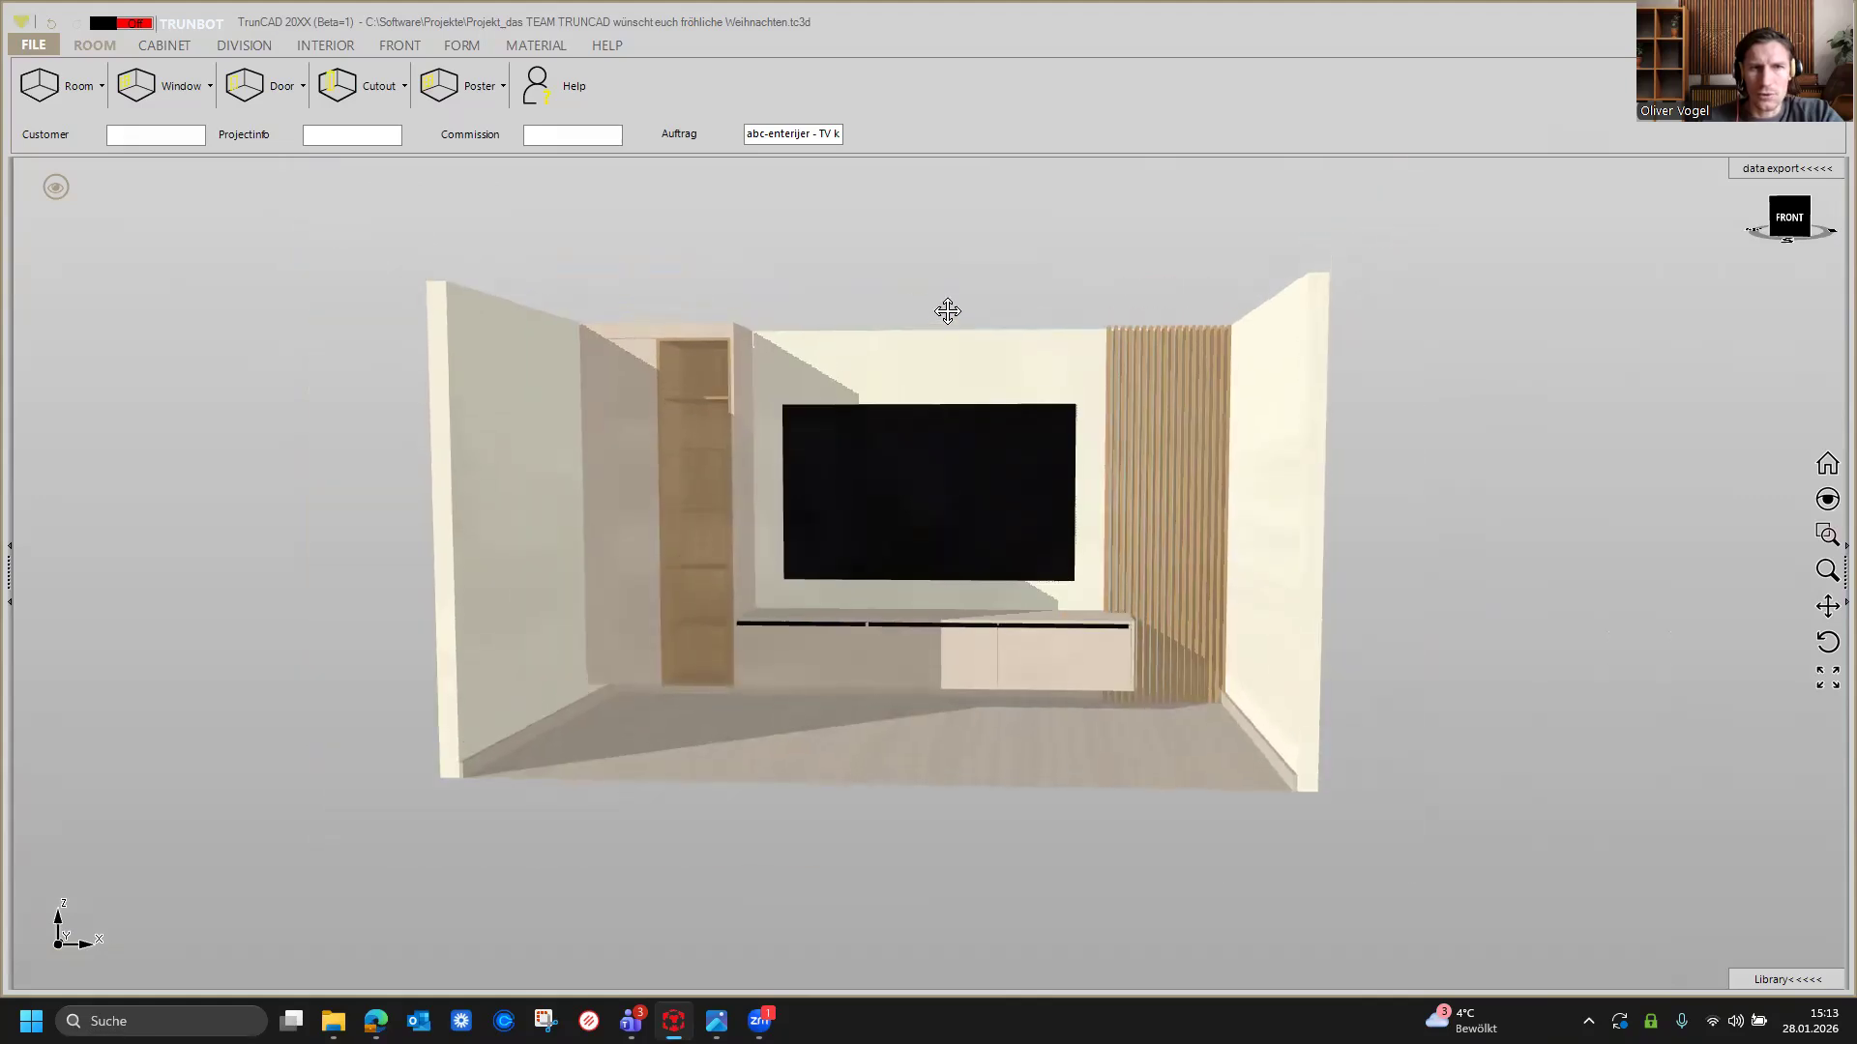
left_click(100, 87)
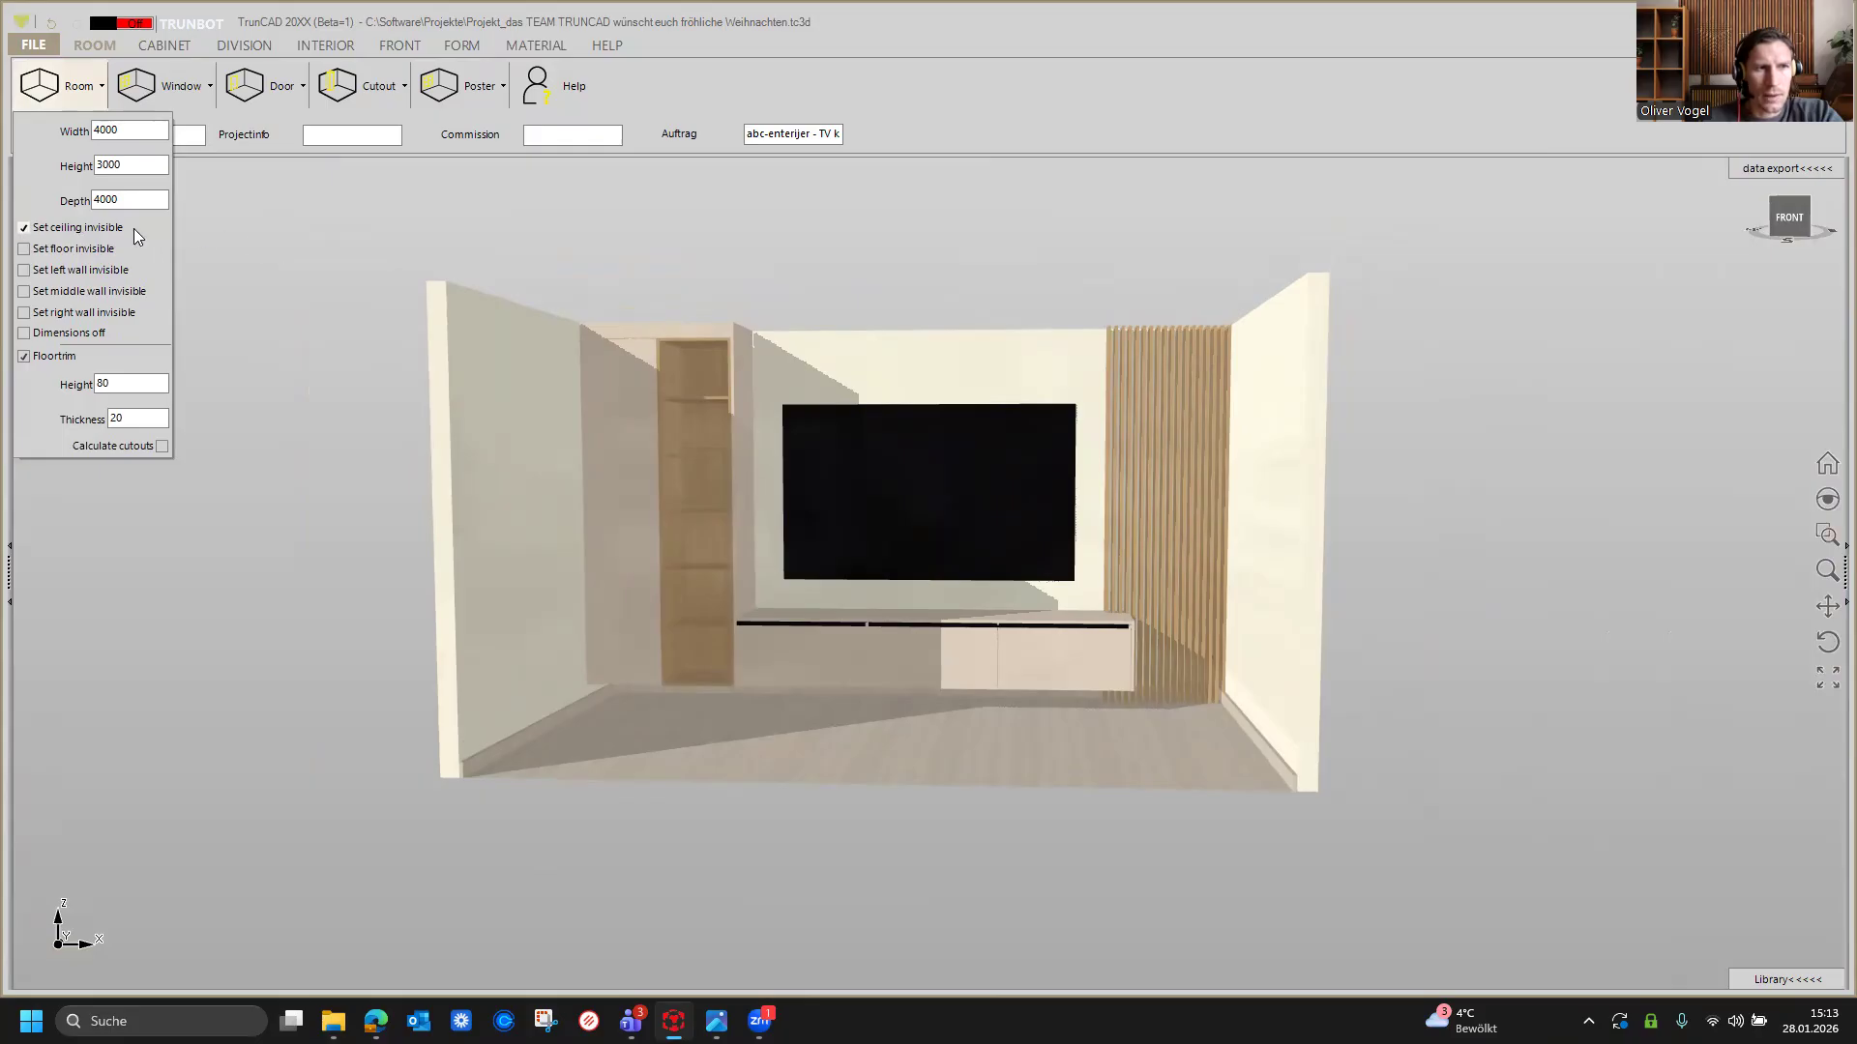
left_click(24, 228)
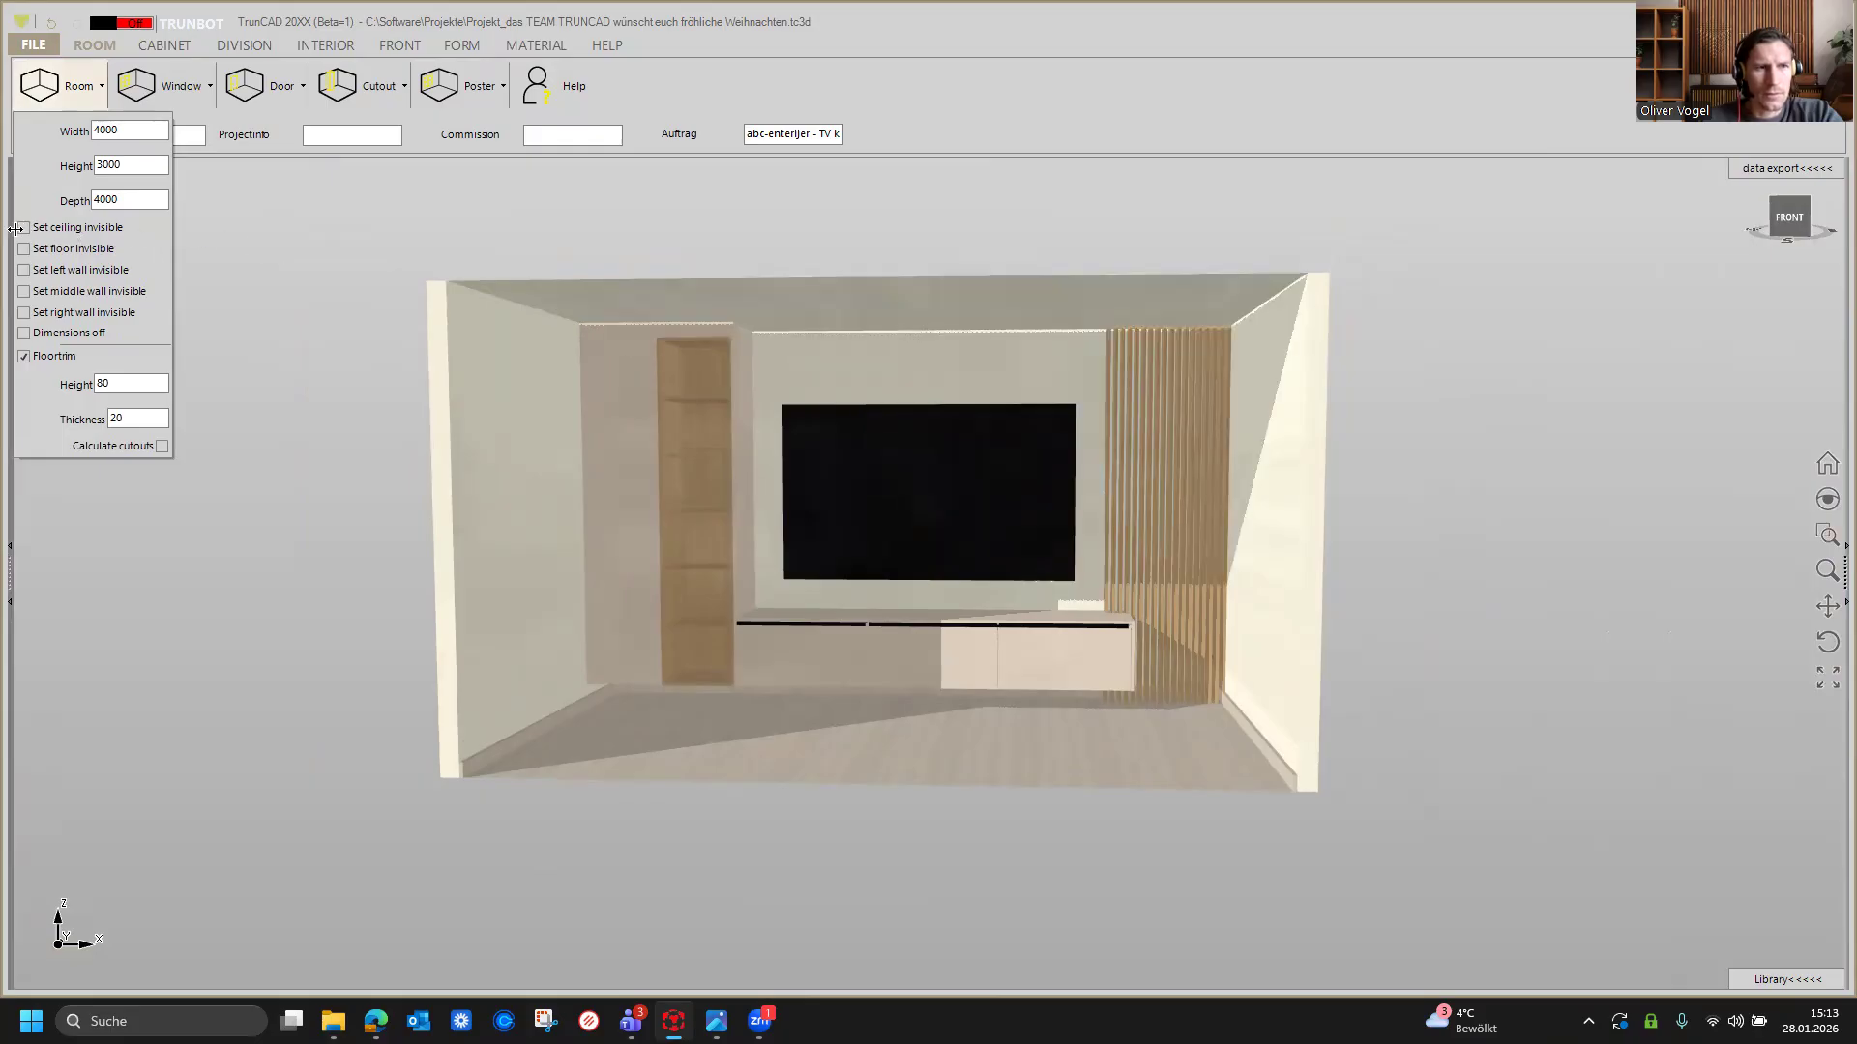
Step: Open the AI rendering dialog for the current front view of the TV wall room
scroll(924, 263, "up", 2)
left_click(924, 268)
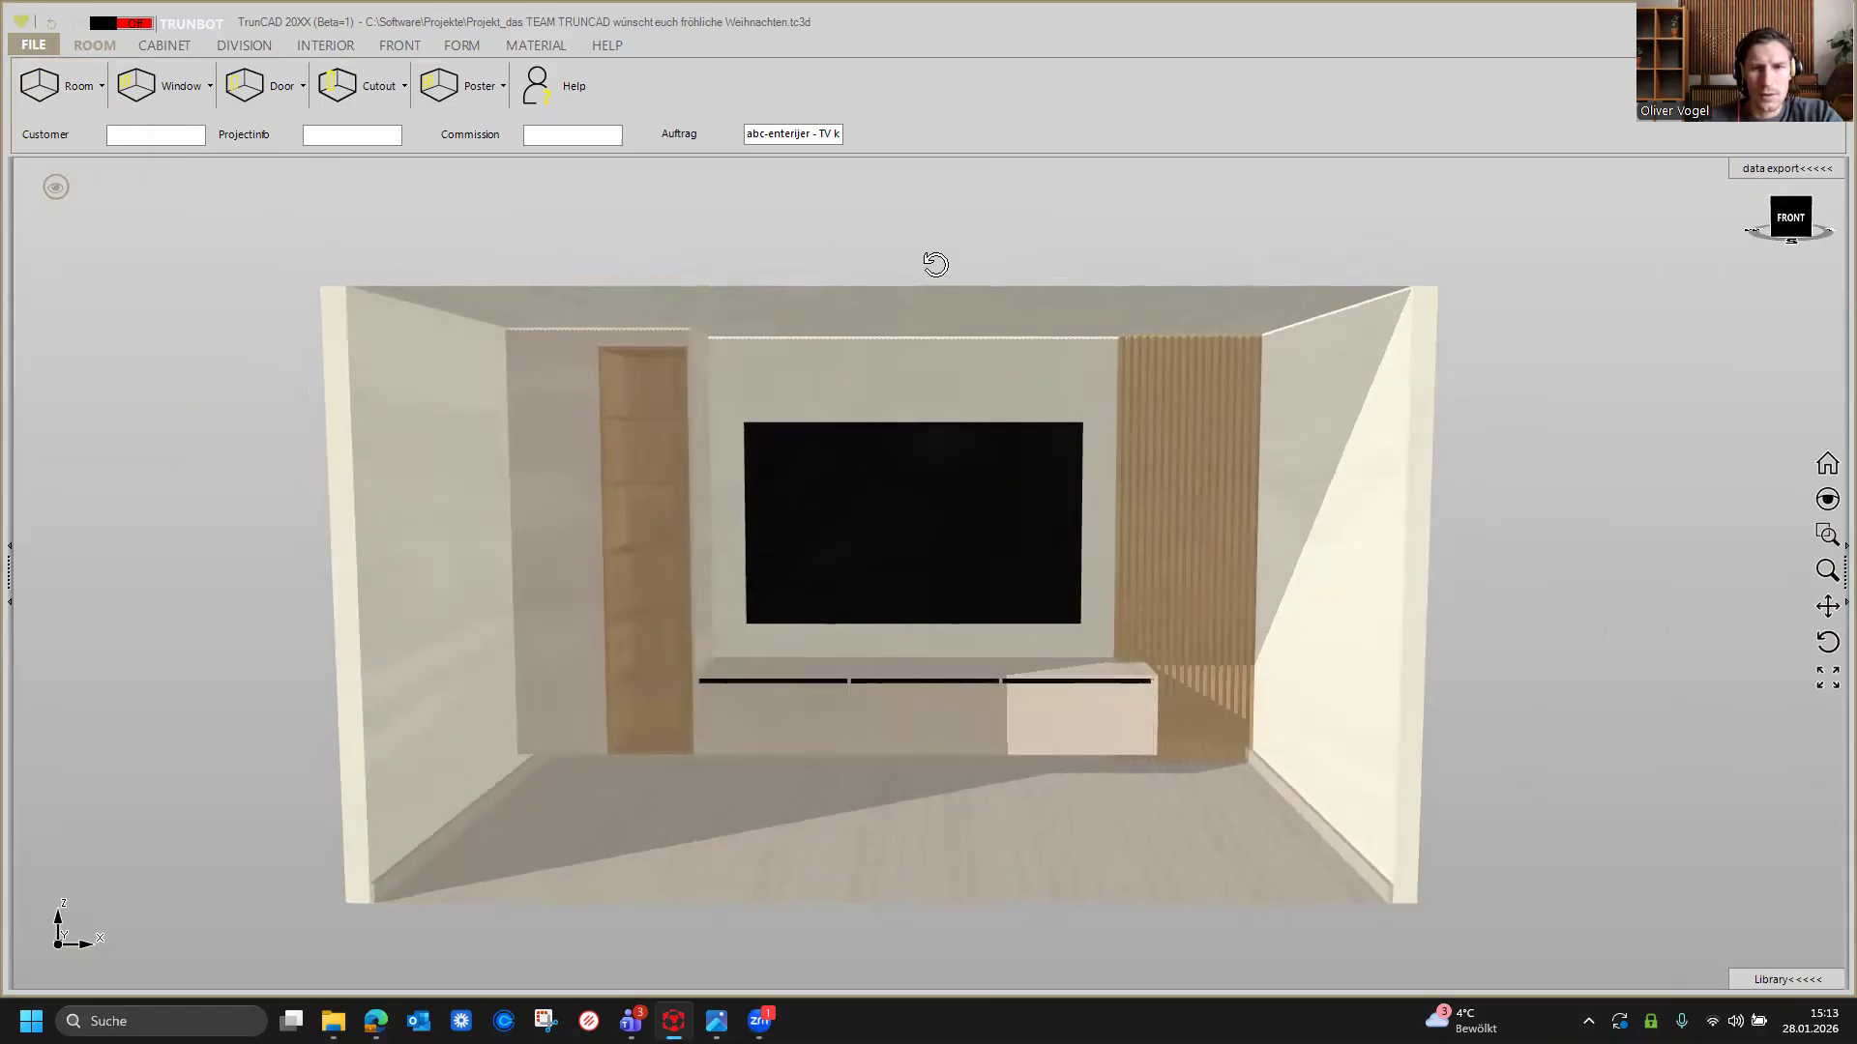
scroll(926, 271, "down", 2)
middle_click_drag(926, 279, 931, 280)
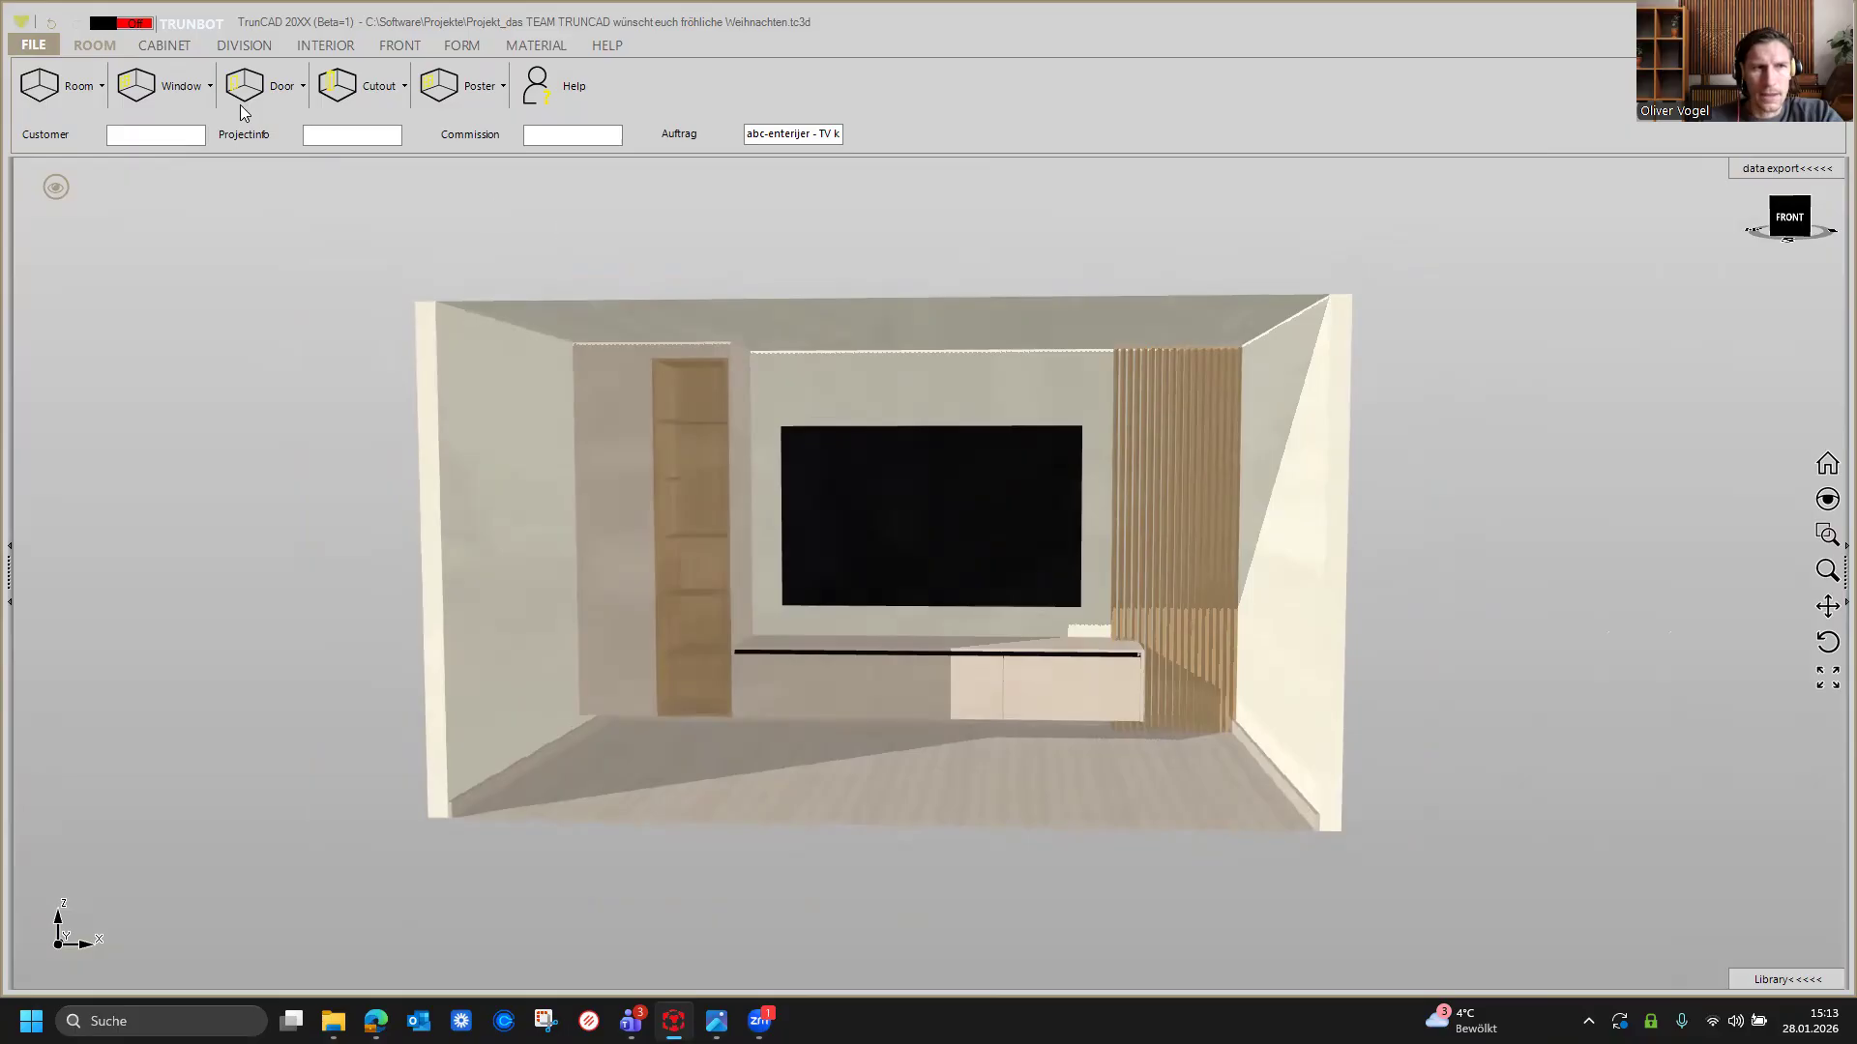
left_click(29, 46)
mouse_move(145, 377)
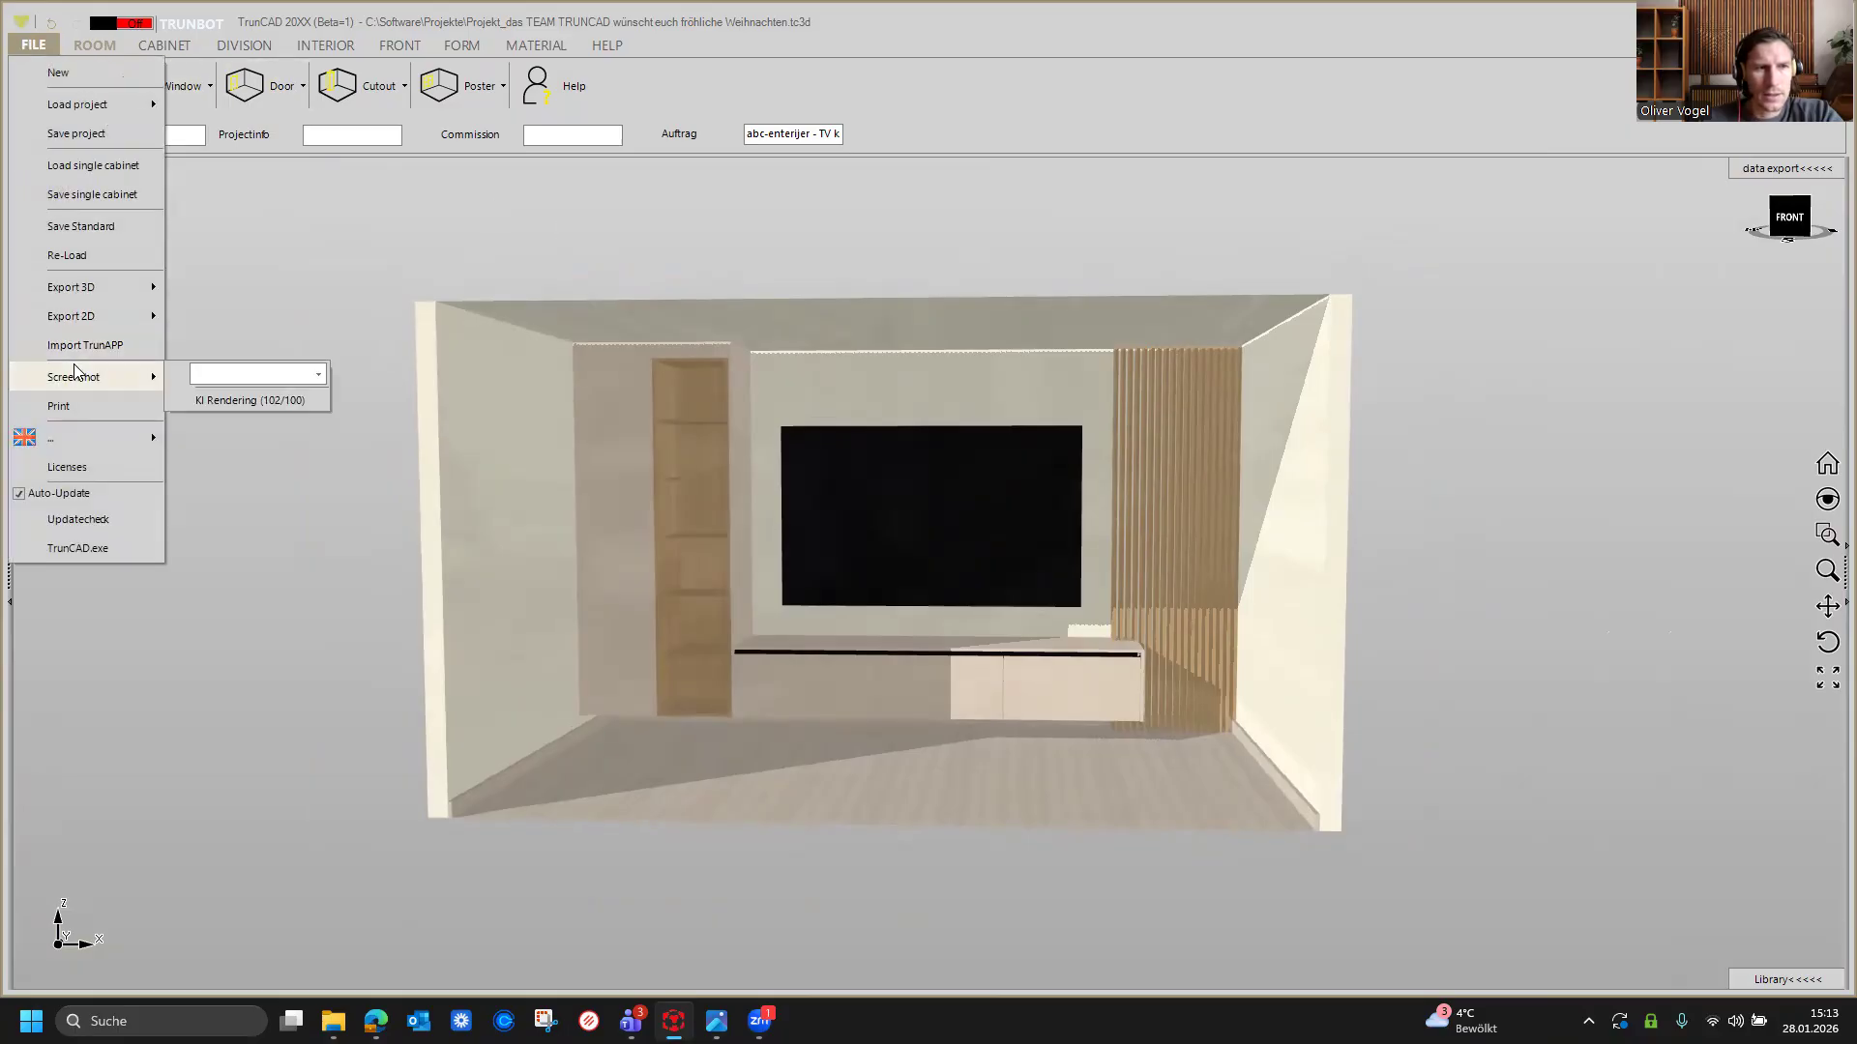
left_click(251, 401)
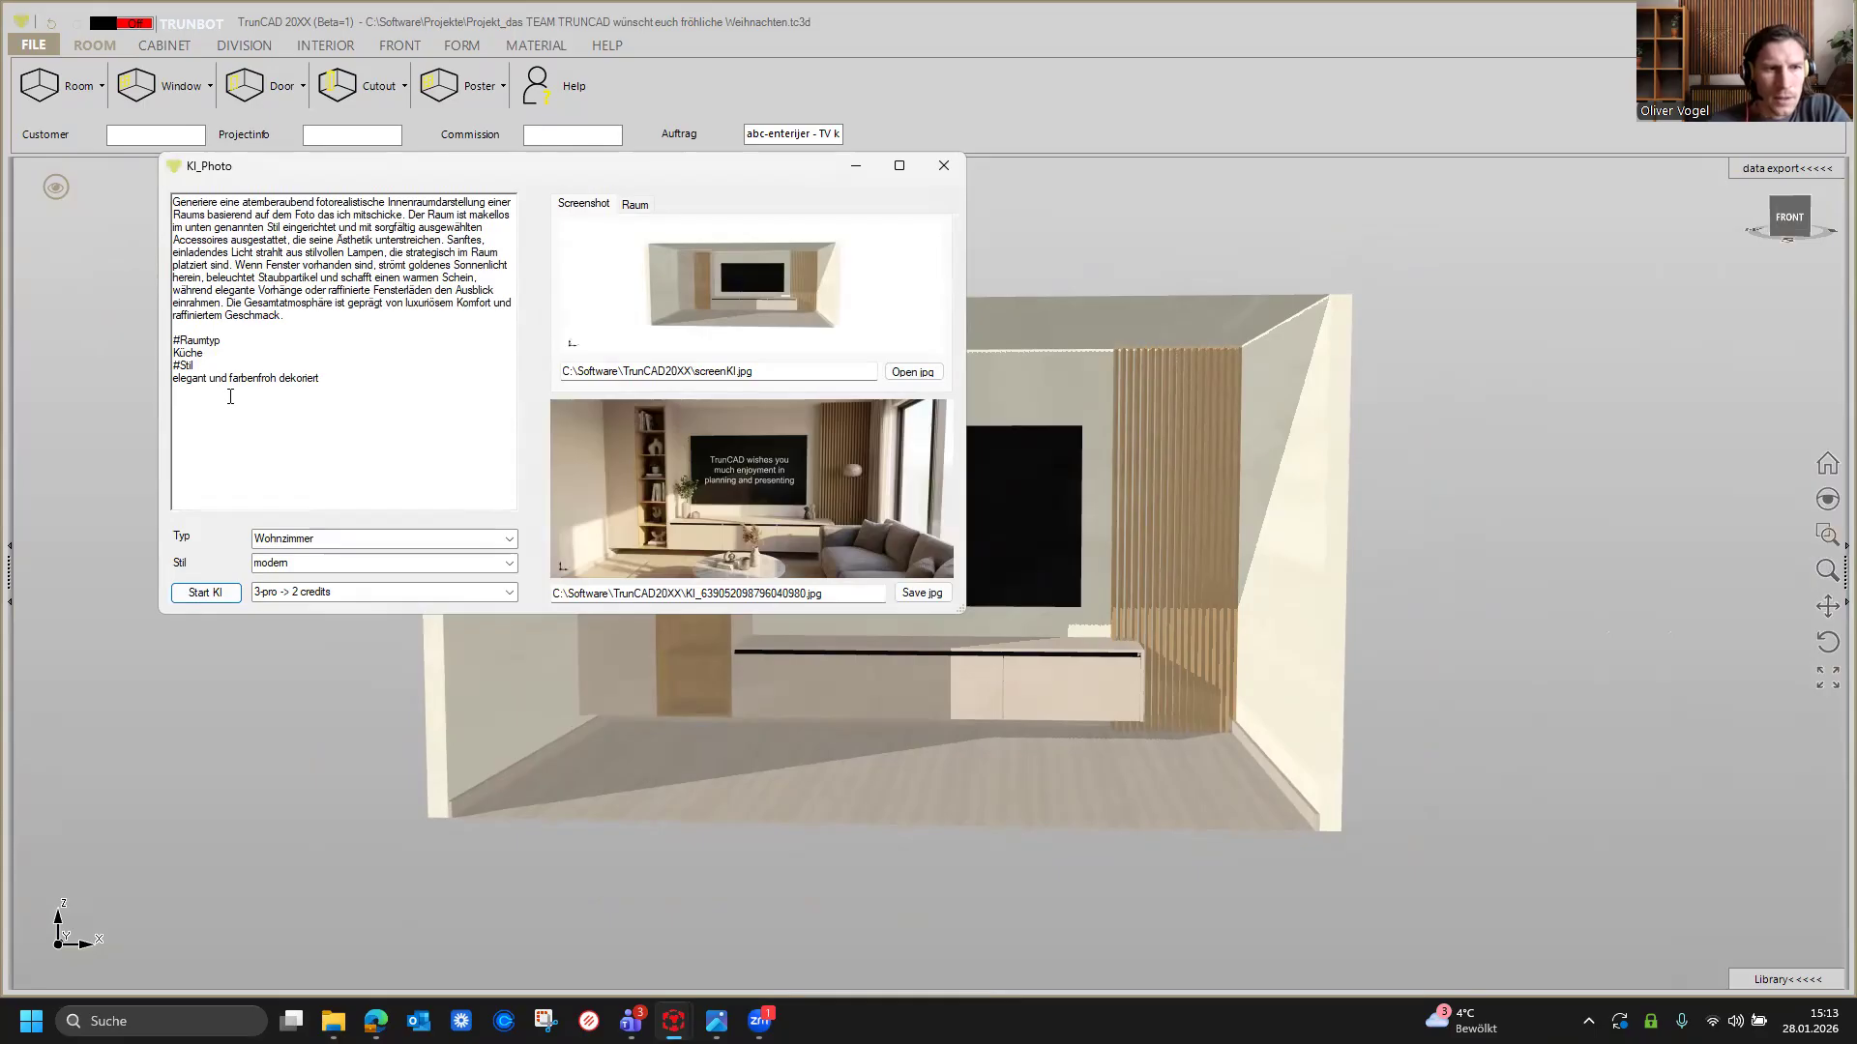
Step: Replace the prompt with the pasted English TV-wall description, start the AI rendering and acknowledge the saved result
left_click_drag(344, 380, 133, 170)
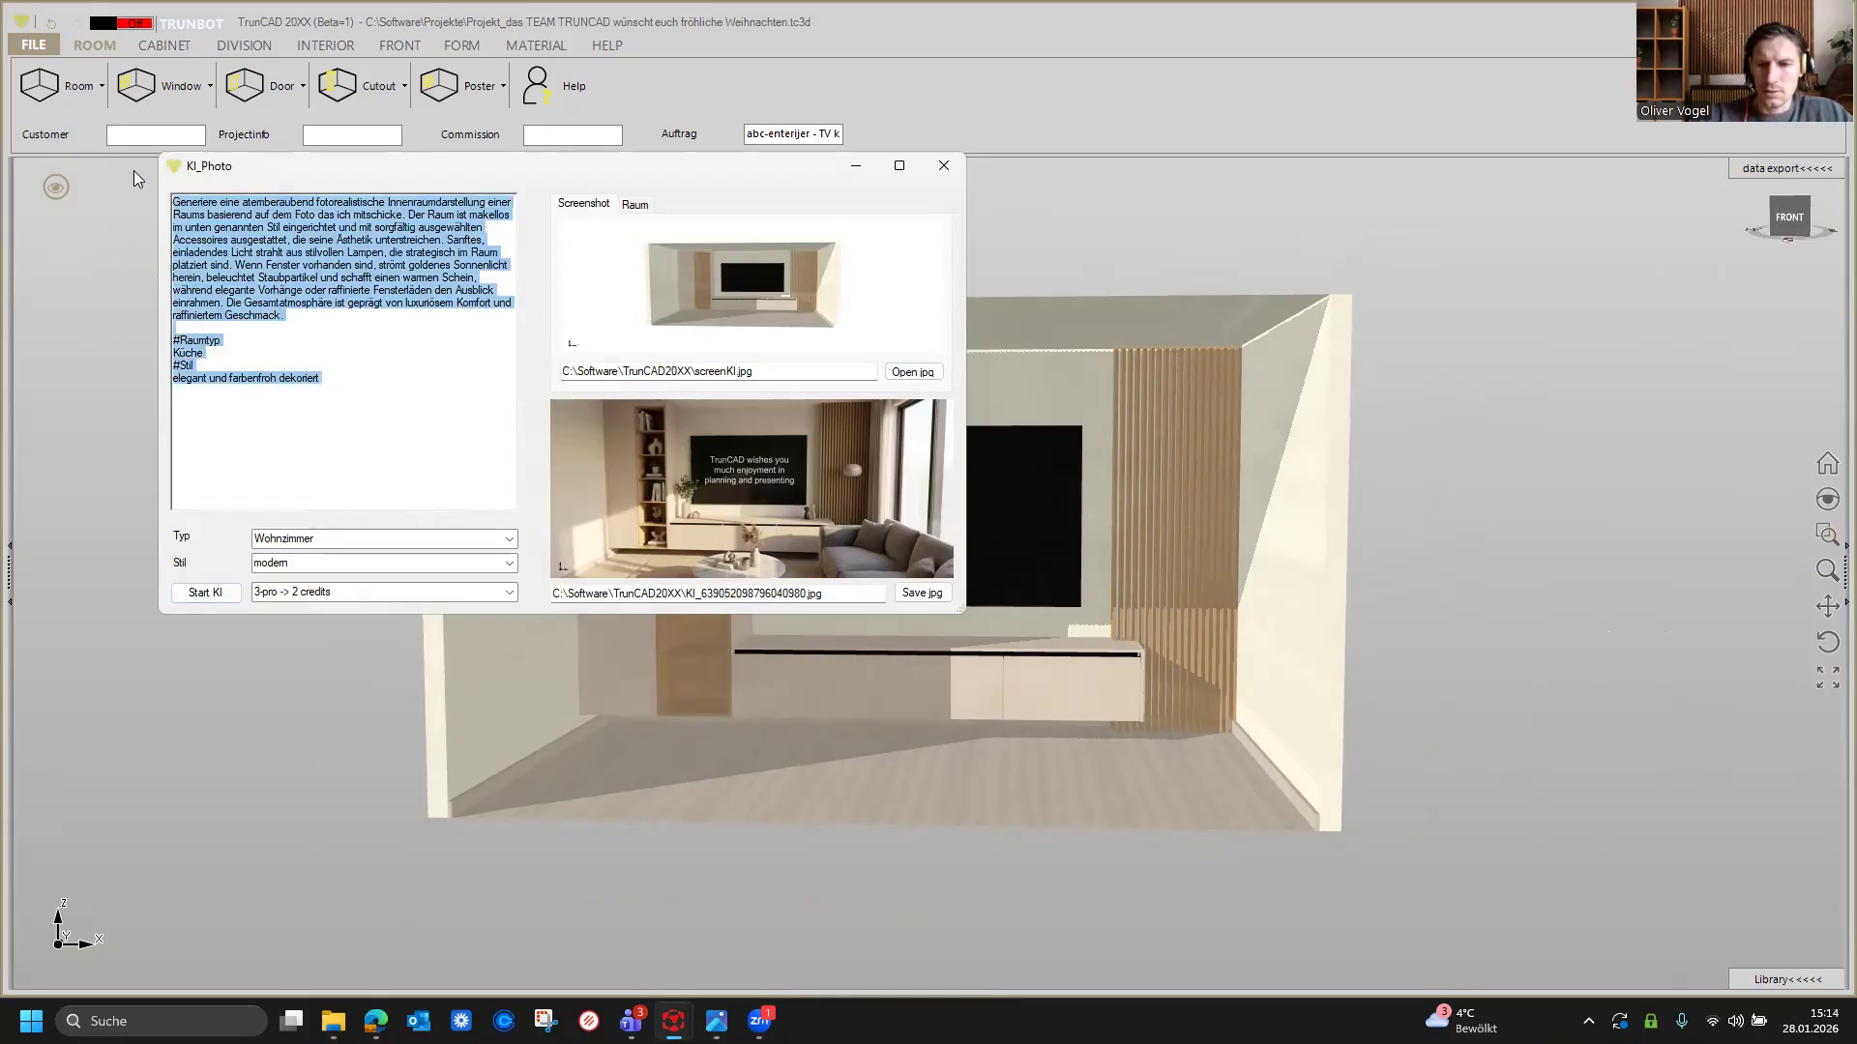
key("Delete")
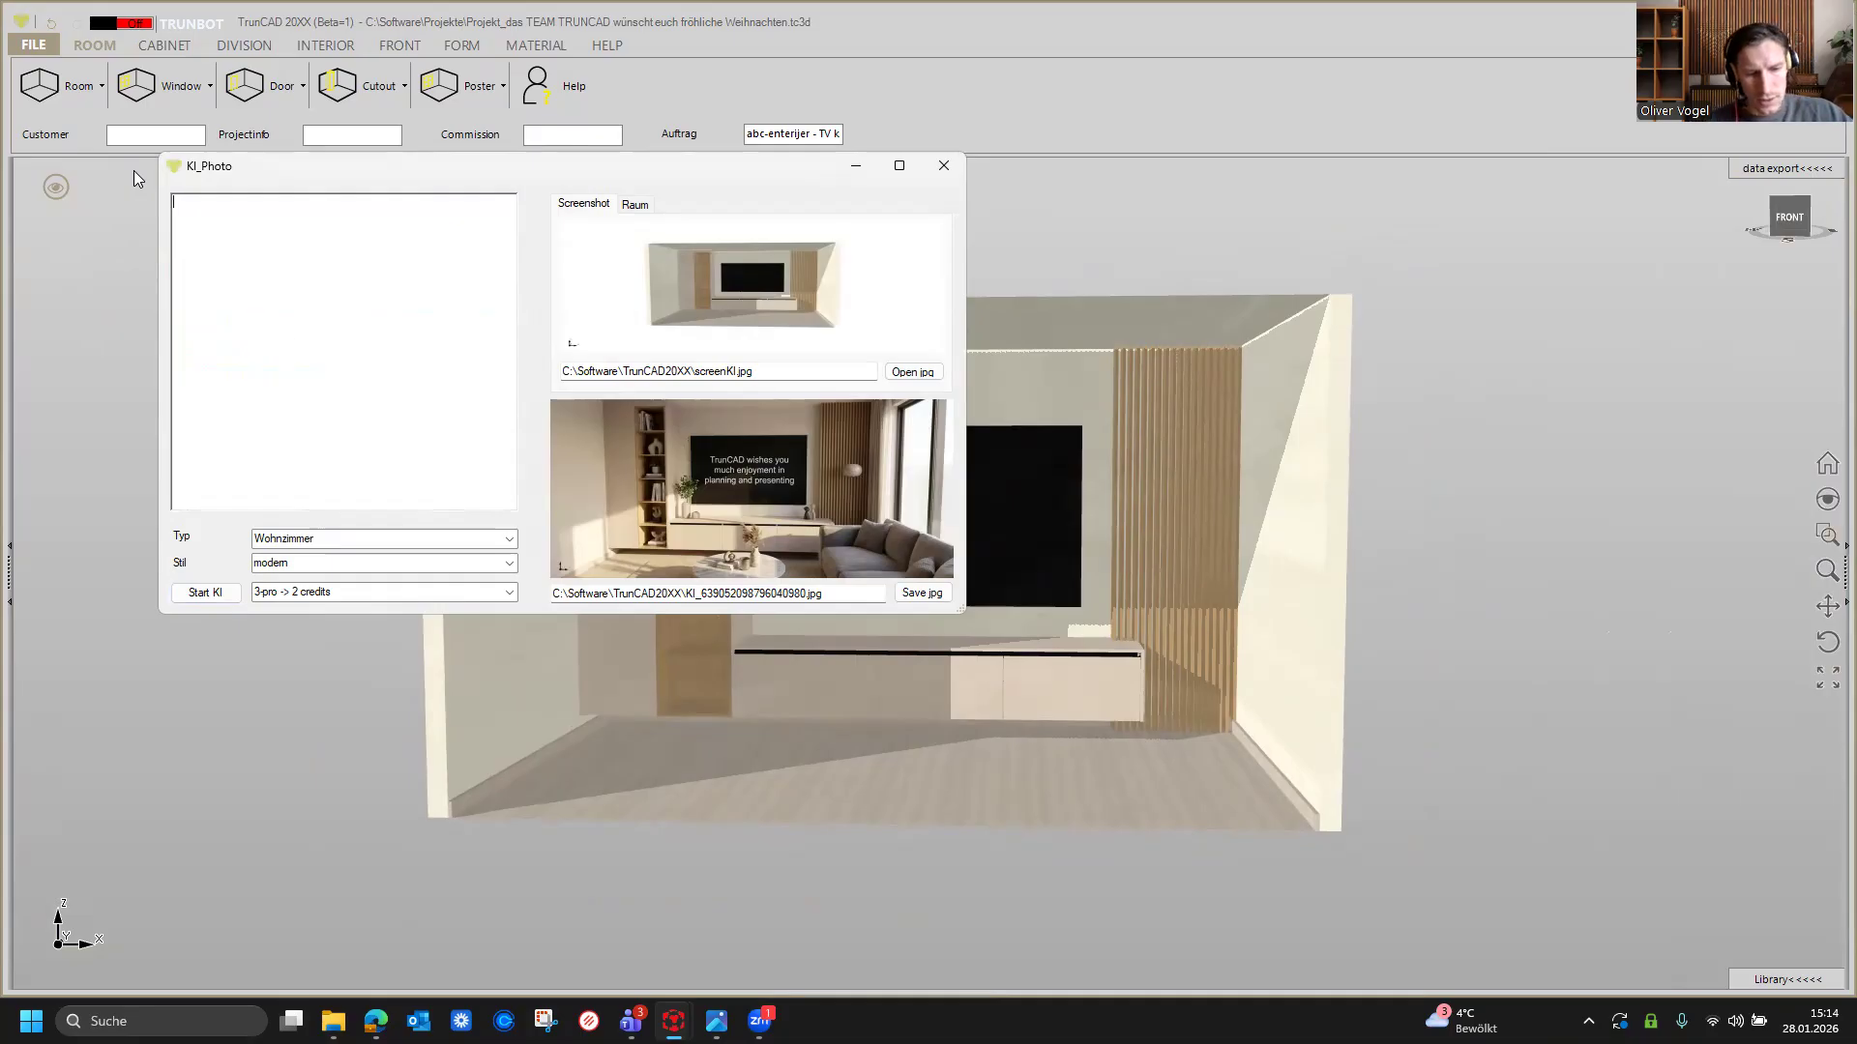
type("Generate a stunningly photorealistic interior representation of the room an the TV wall based on the screenshot I am sending. The room is furnished in the style desribed below and equipped with carefully selected accessories that underline its aestehetics. The black rectangle in the middle should be a flat-screen TV with the words \"TrunCAD wishes you much enjoyment in planning and presenting\" written in Arial.")
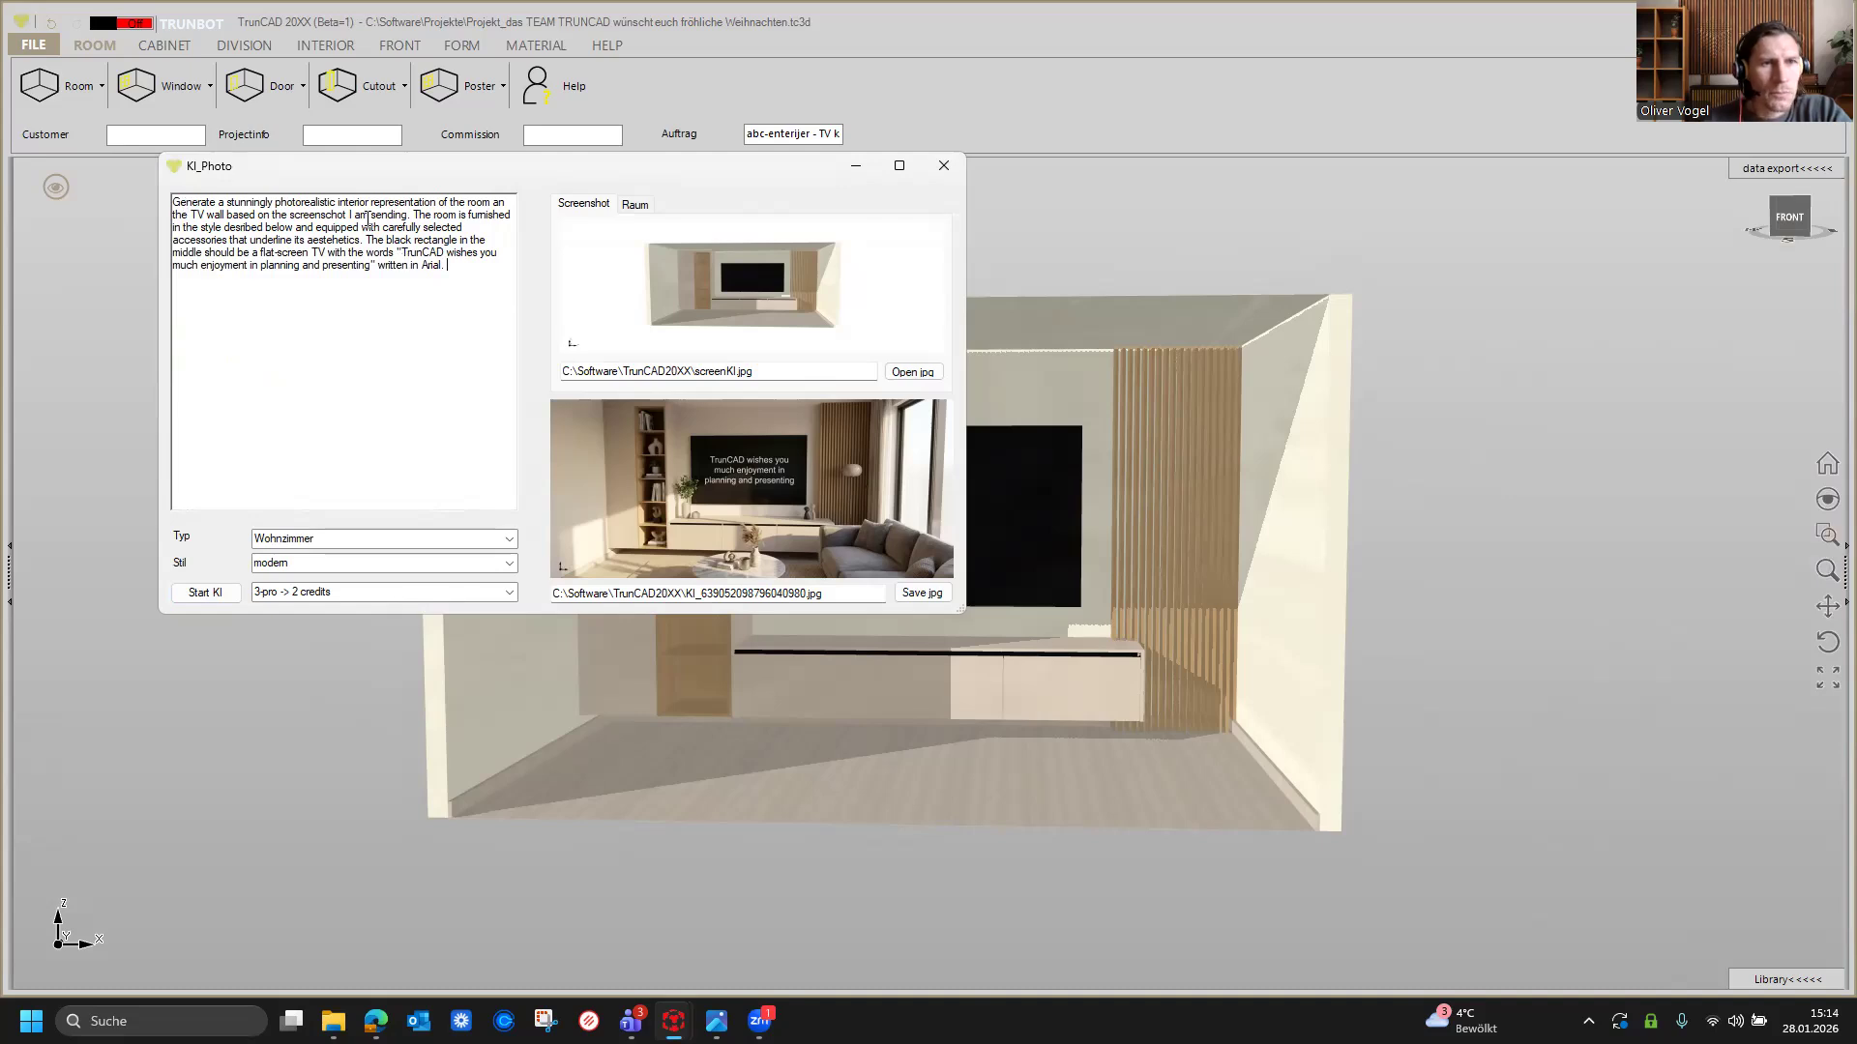
left_click(191, 597)
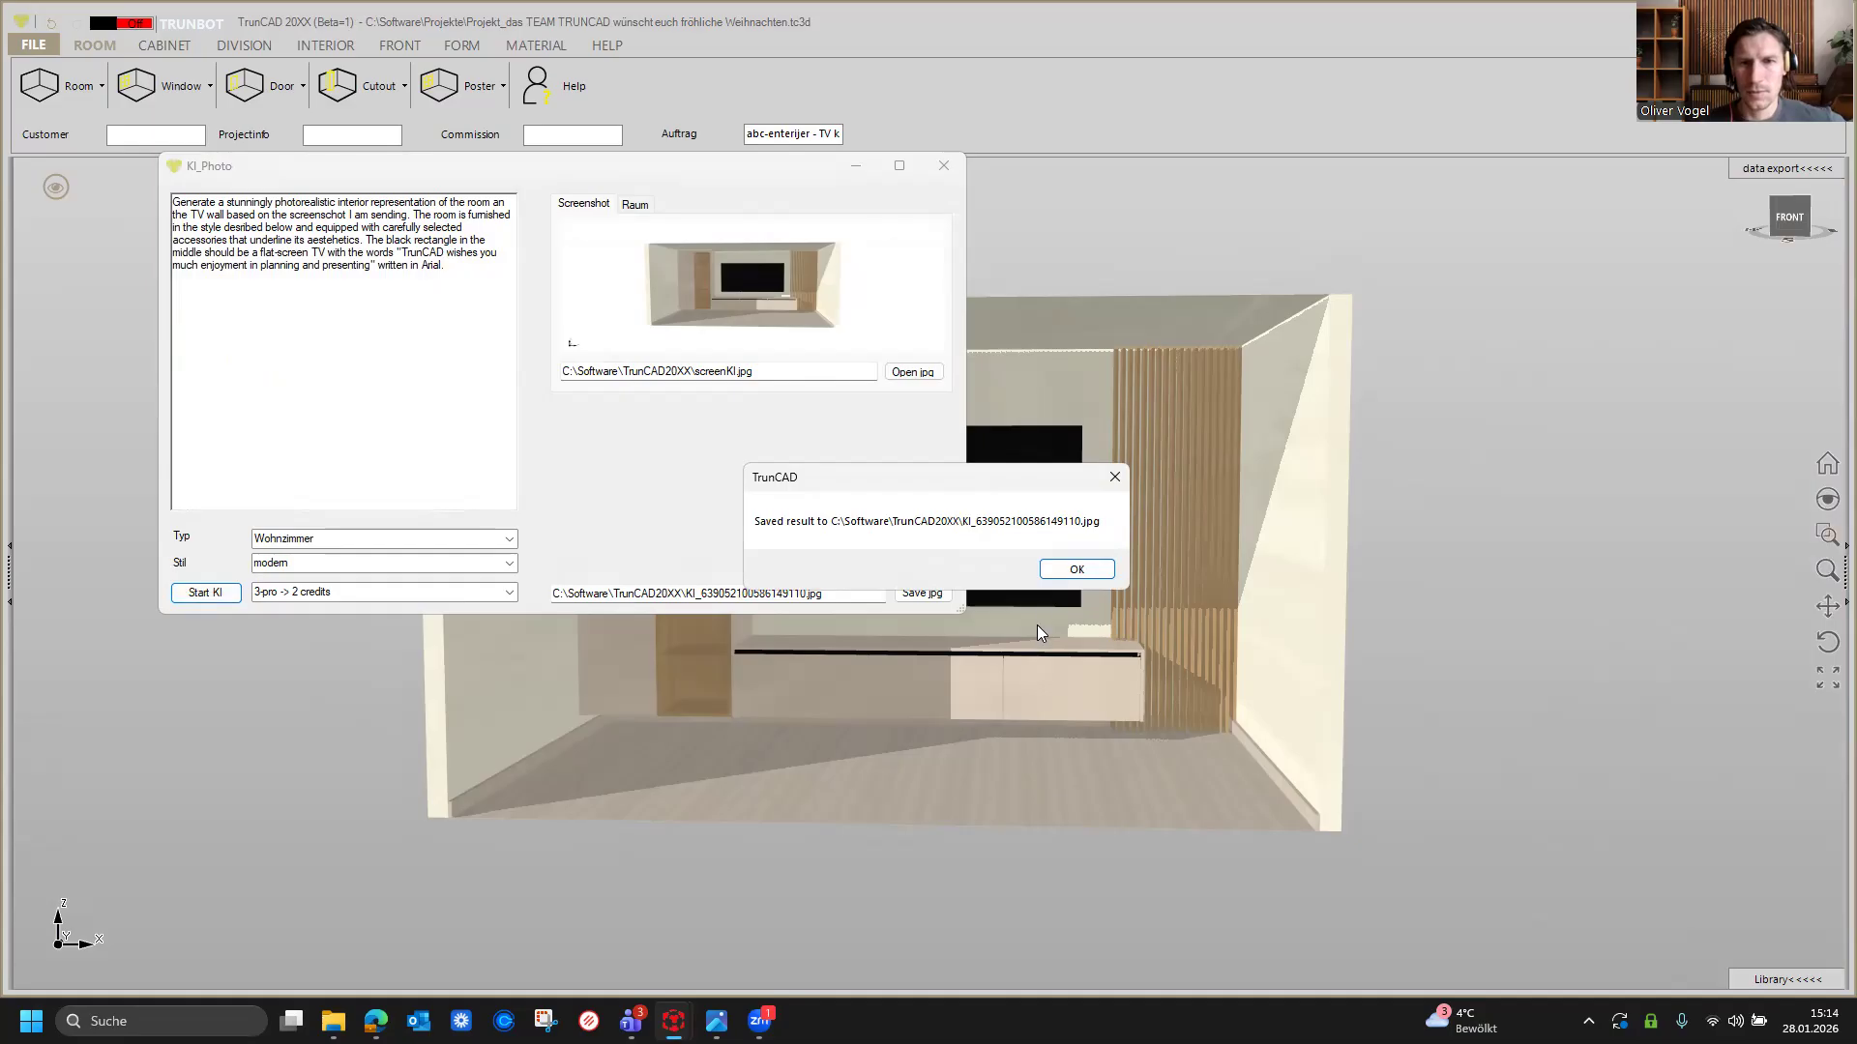
left_click(1050, 568)
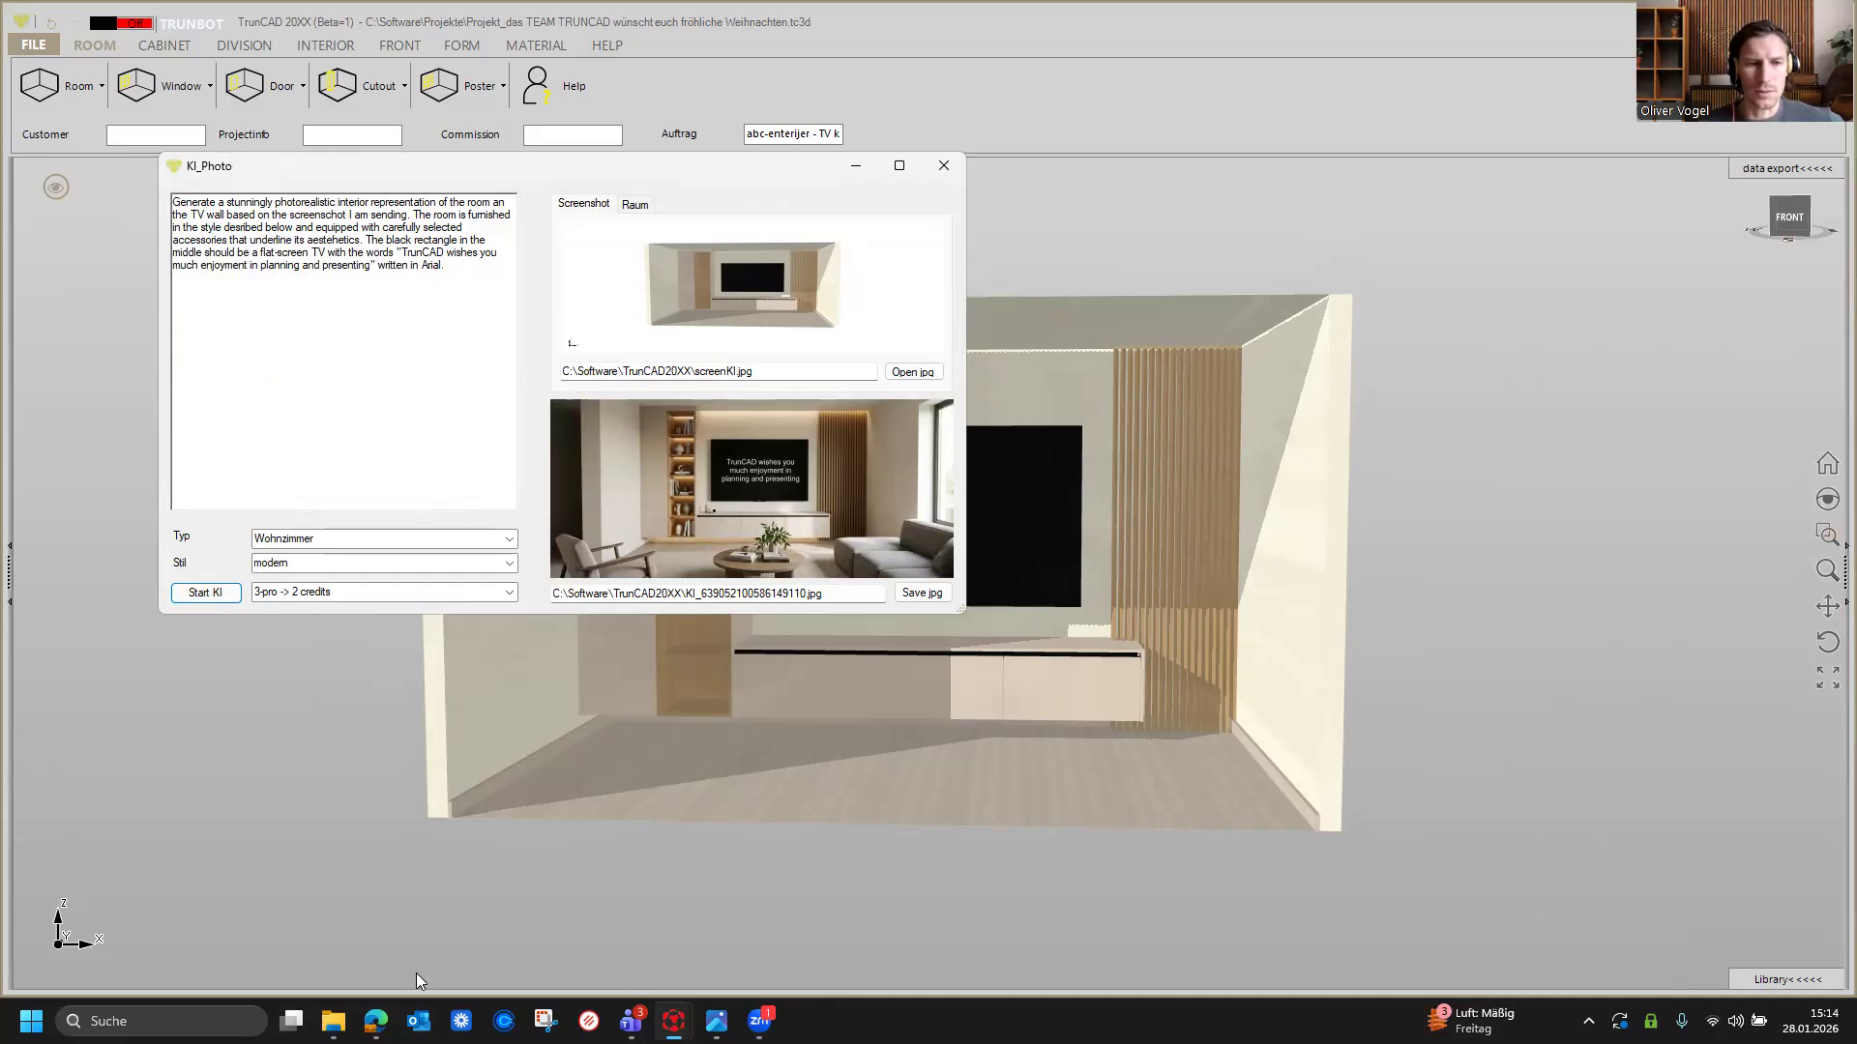
Step: Open KI_639052100586149110.jpg from the TrunCAD20XX folder in the image viewer, view it, then close the viewer and AI photo dialog
left_click(333, 1021)
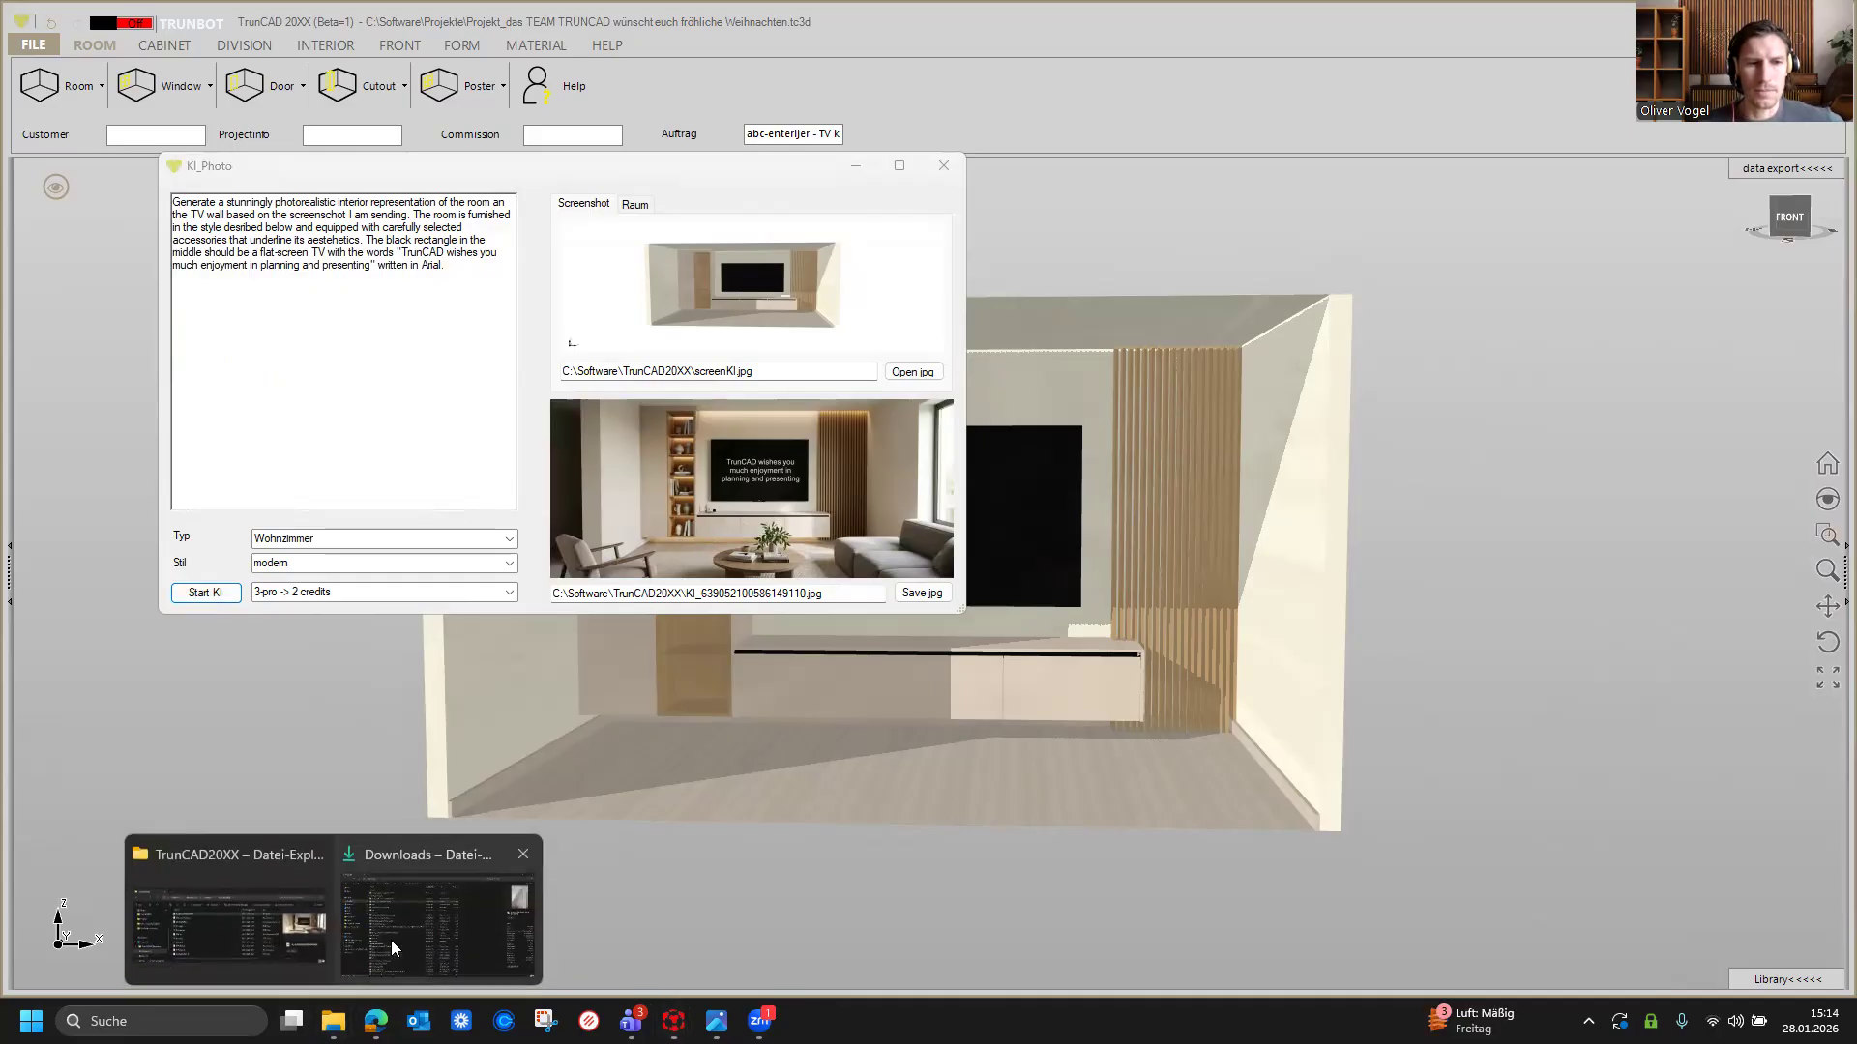
left_click(230, 926)
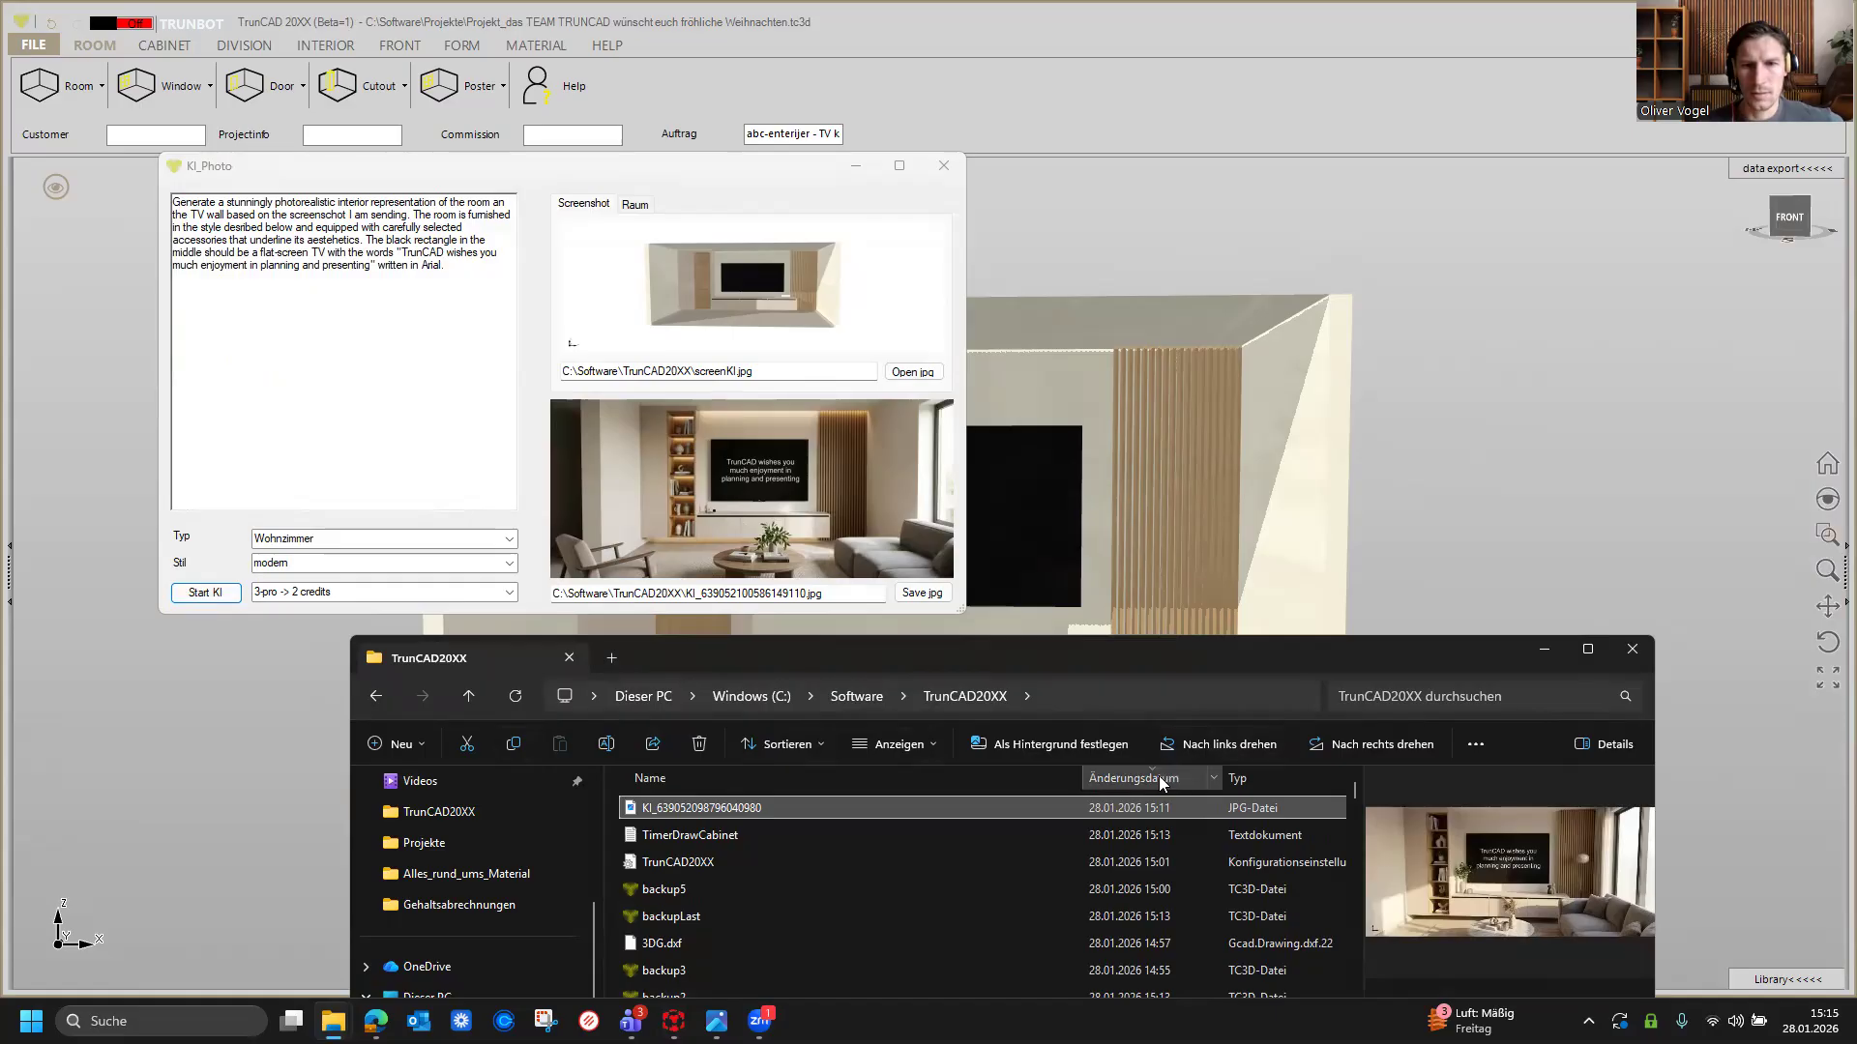
left_click(515, 697)
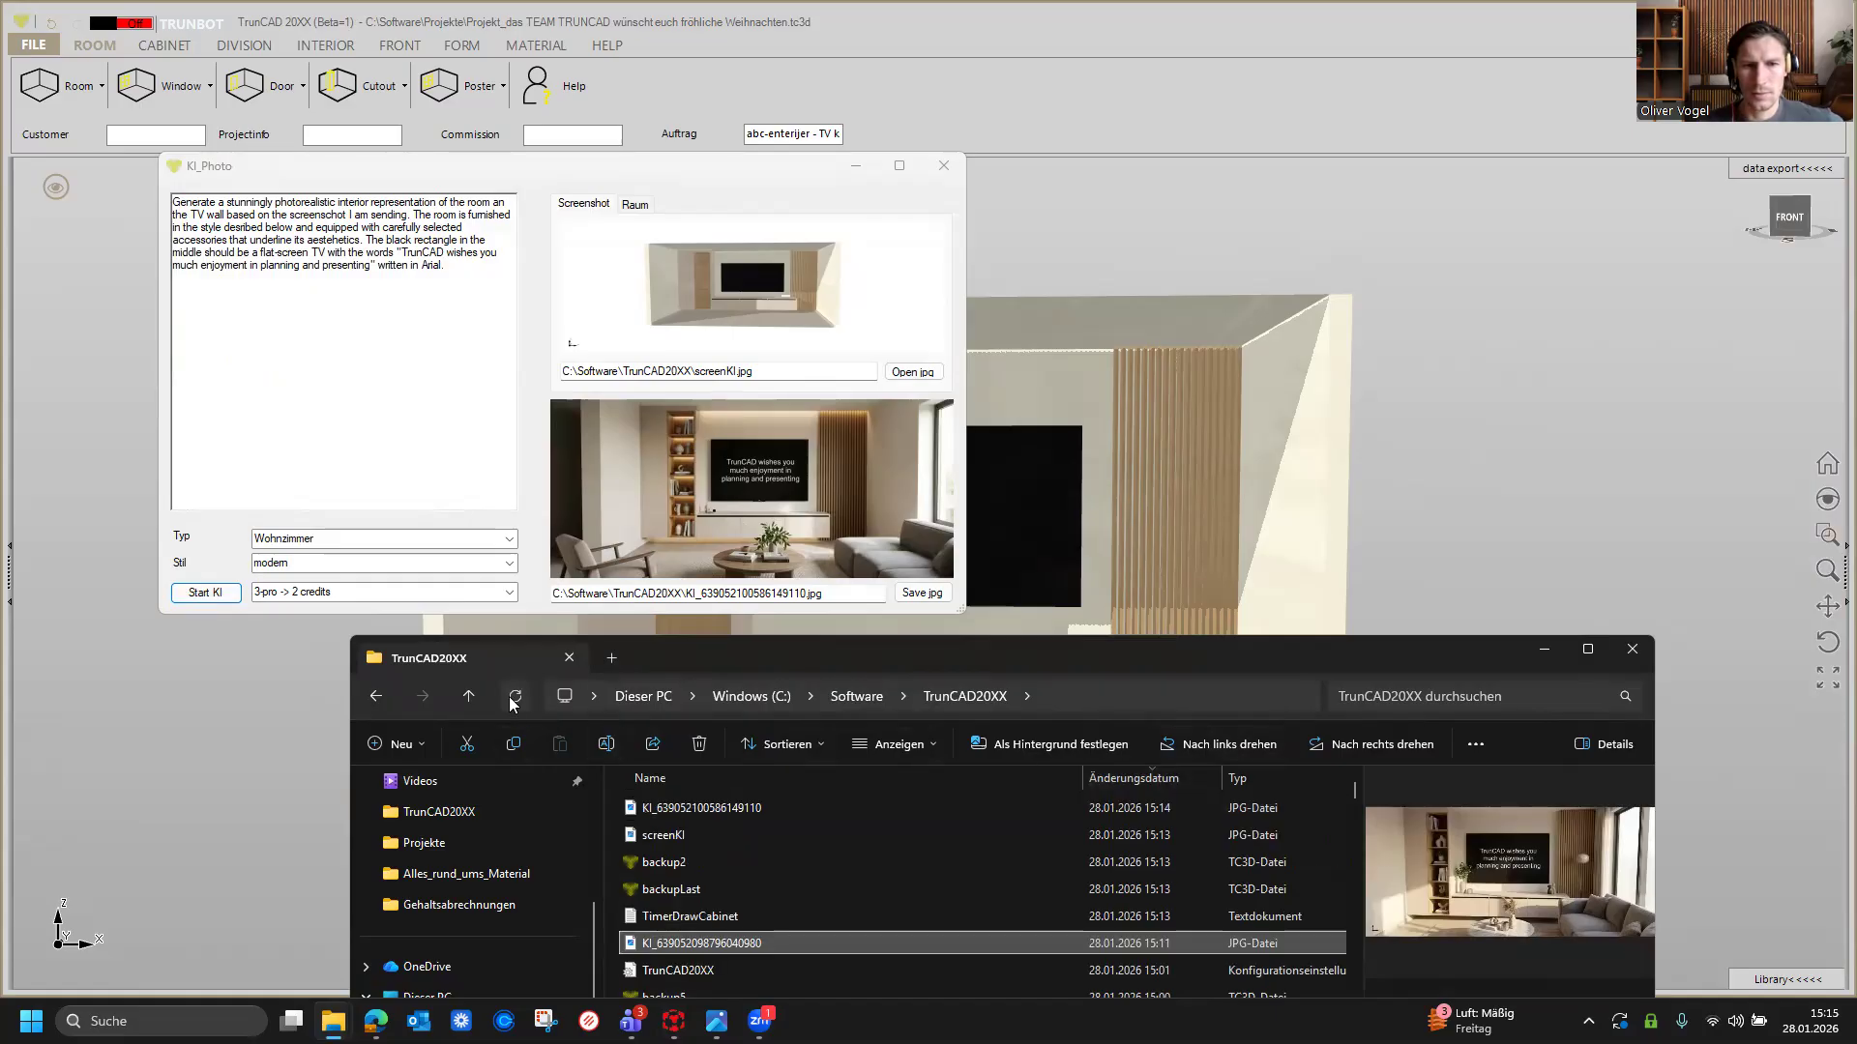
double_click(728, 806)
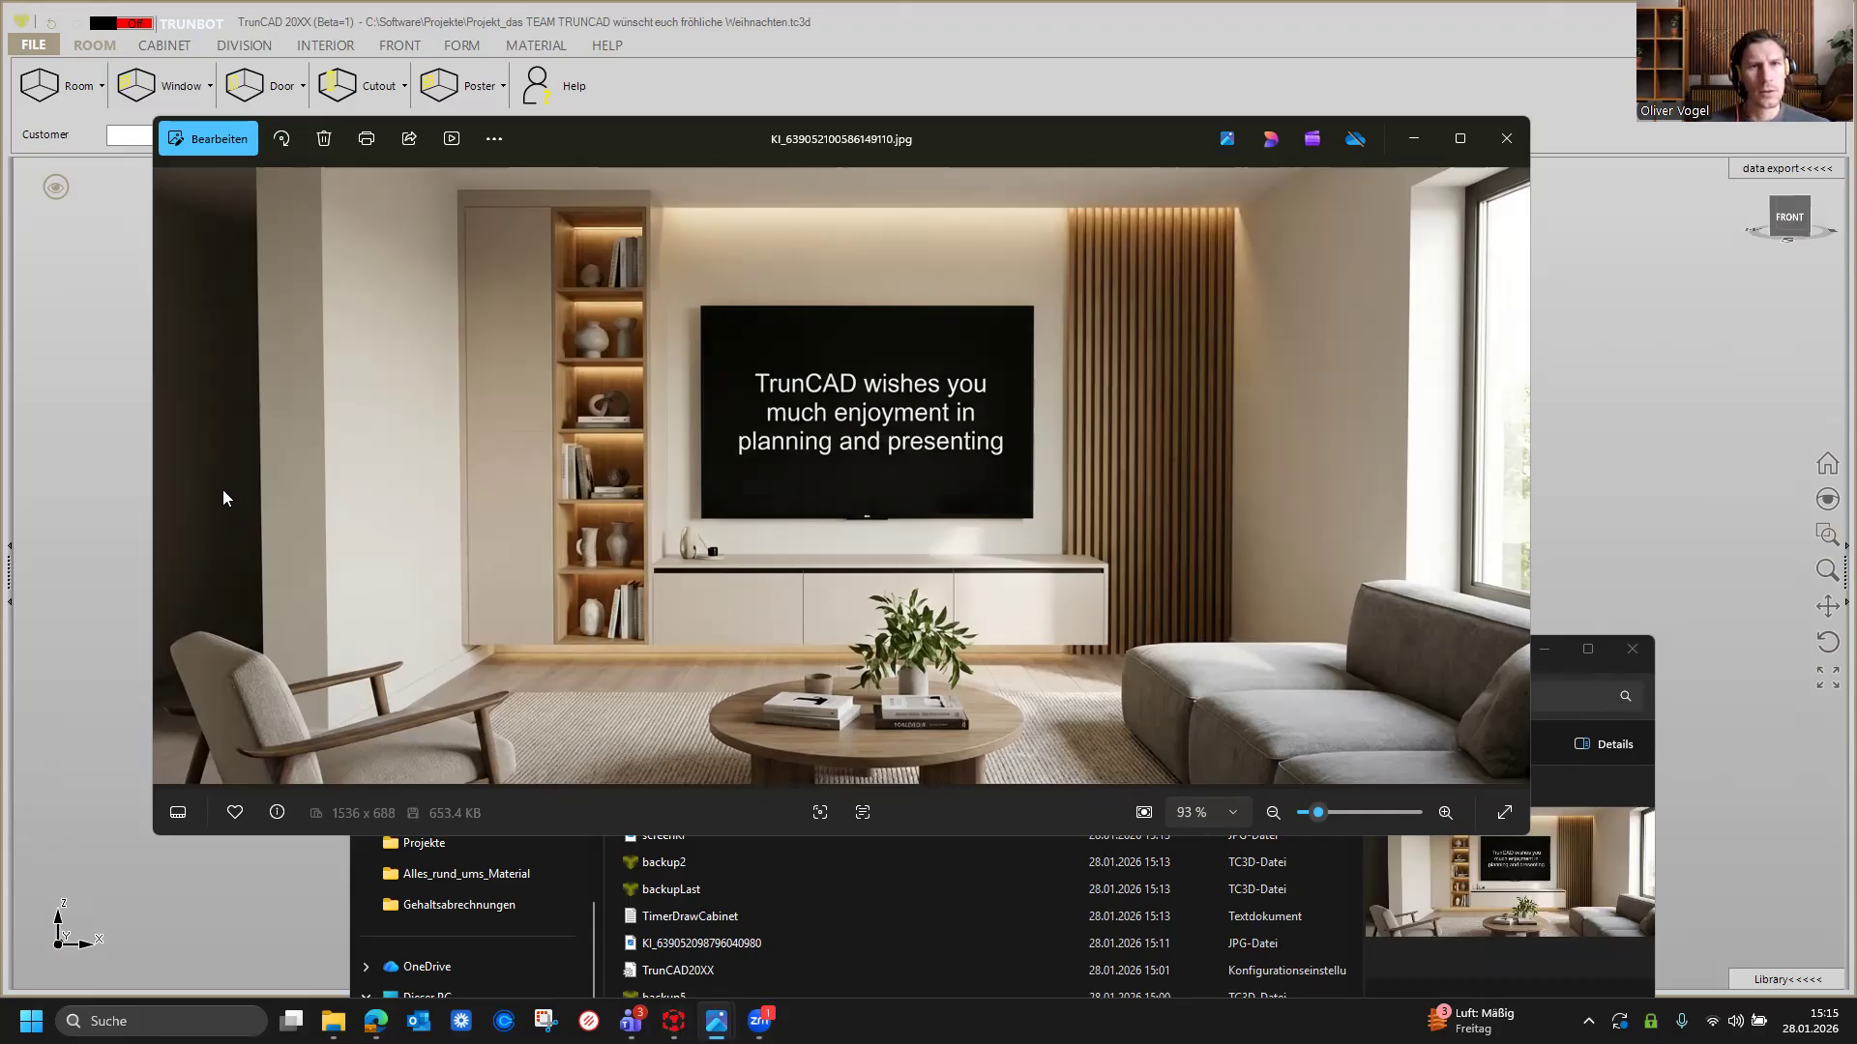
left_click(1506, 140)
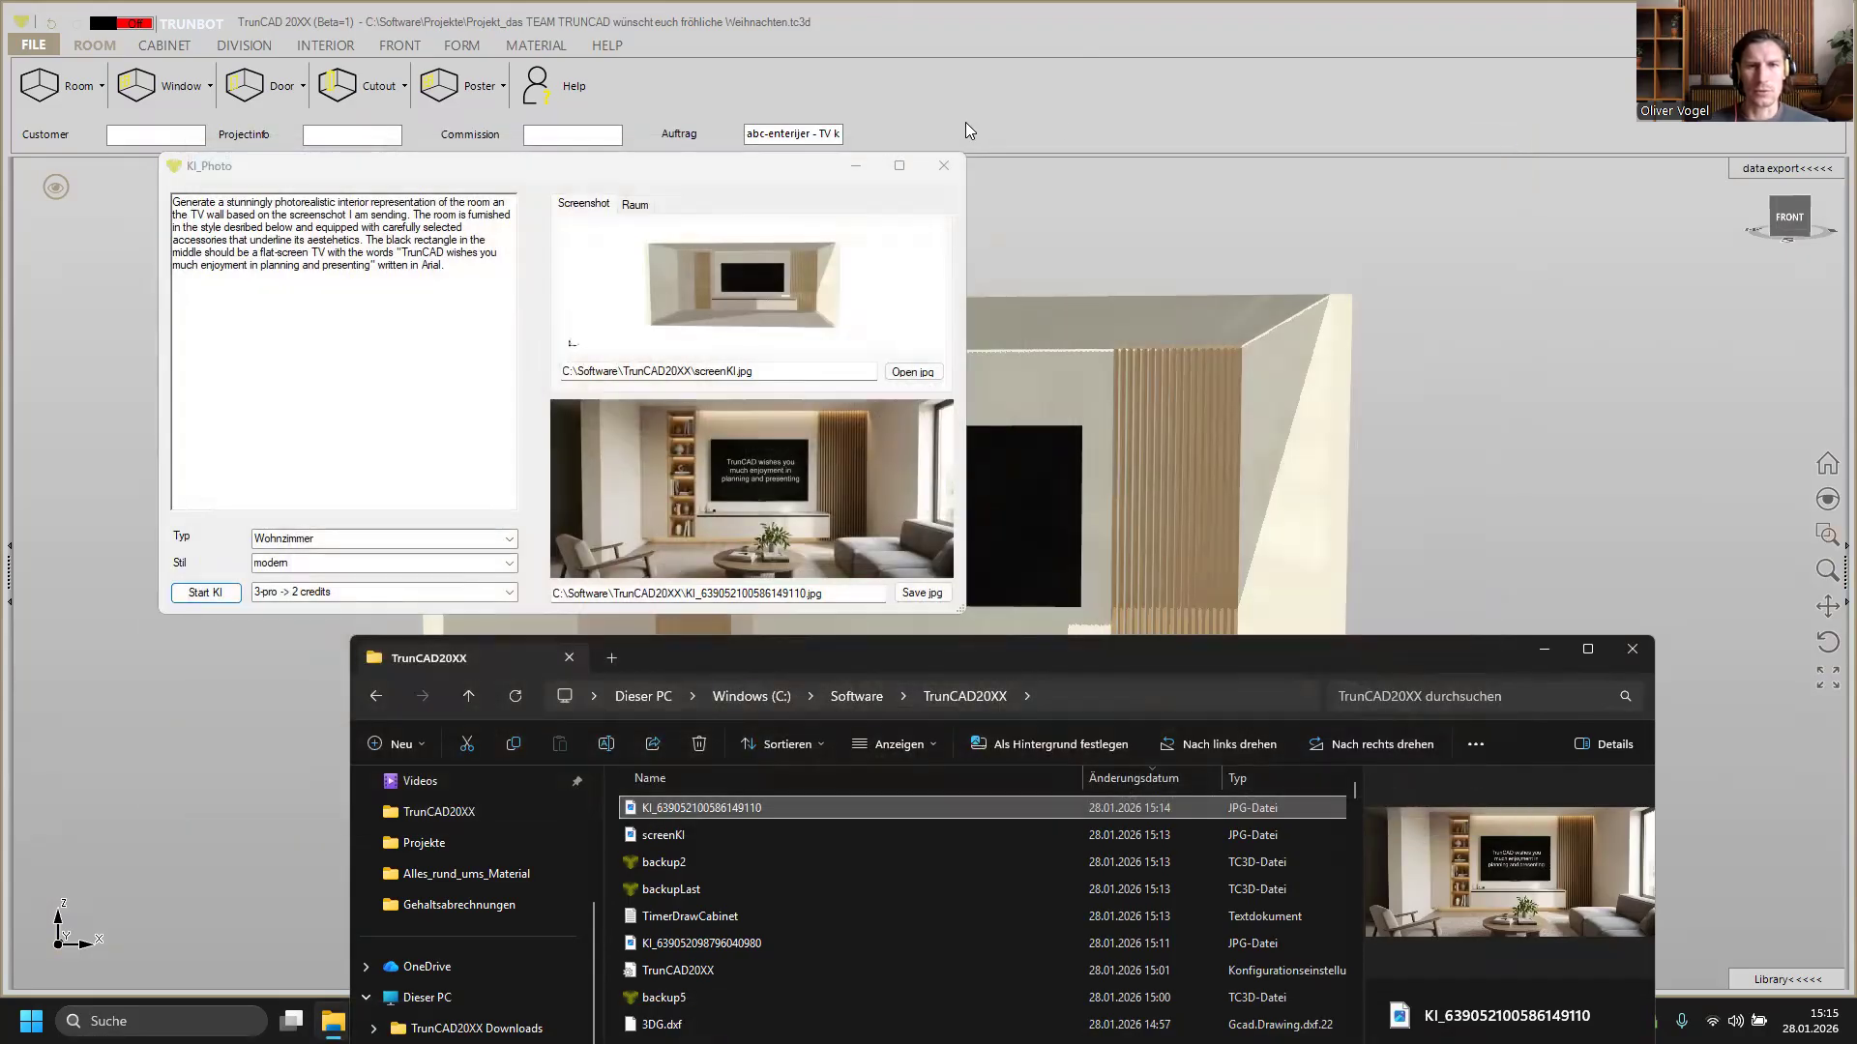
left_click(944, 170)
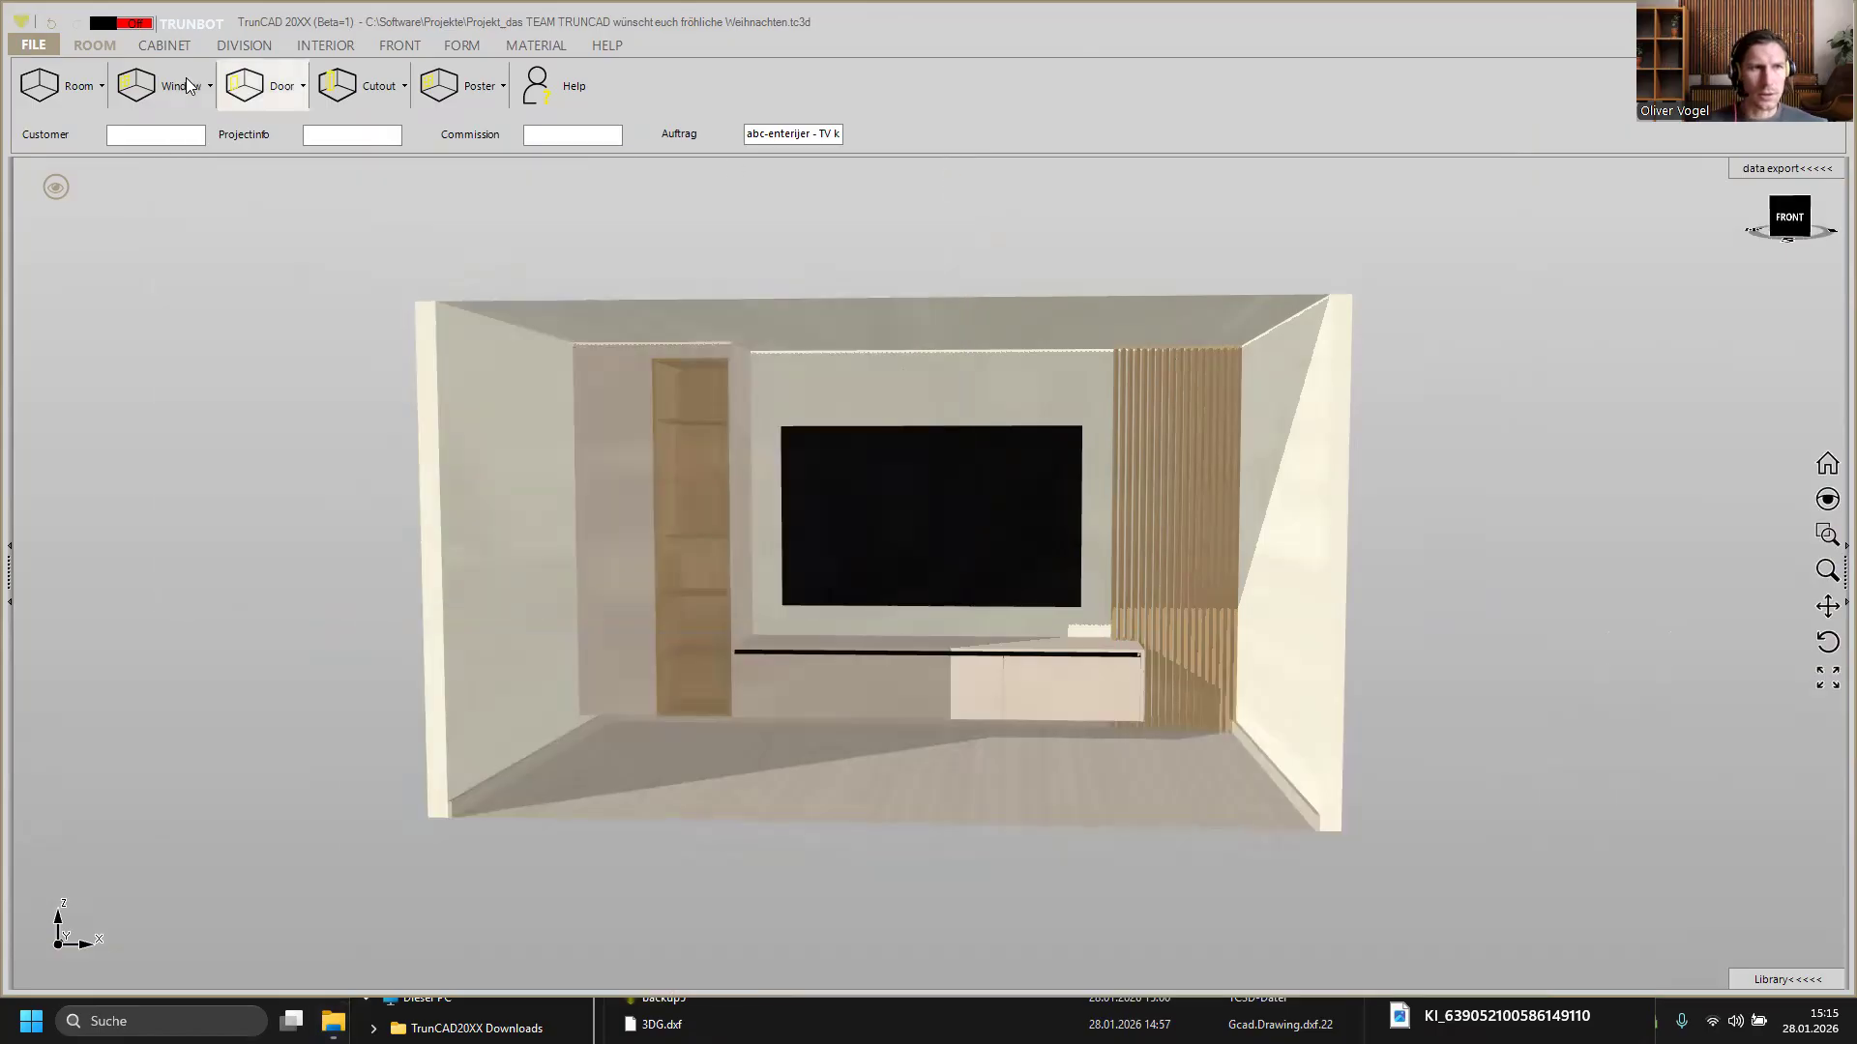
Step: Load the recent project KI Webinar_Schrank in Kundenraum.tc3d without saving the current project
left_click(40, 52)
mouse_move(82, 110)
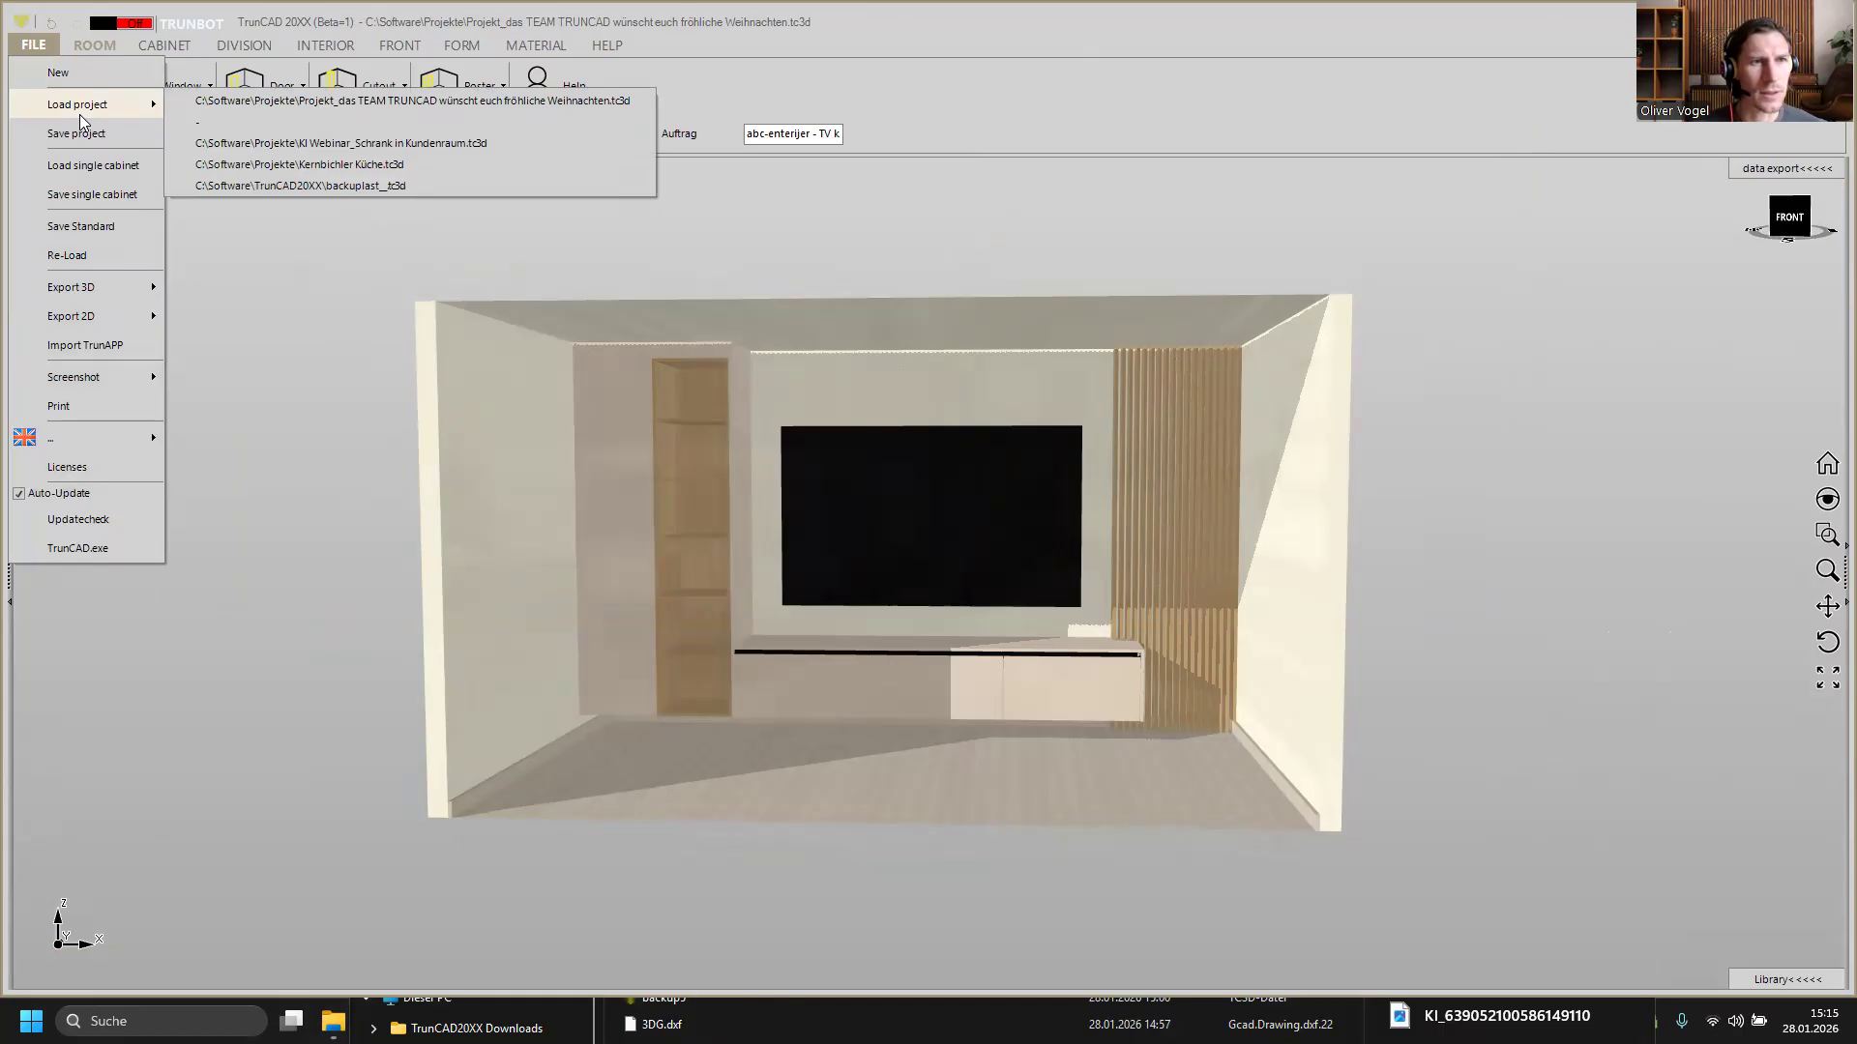
left_click(300, 145)
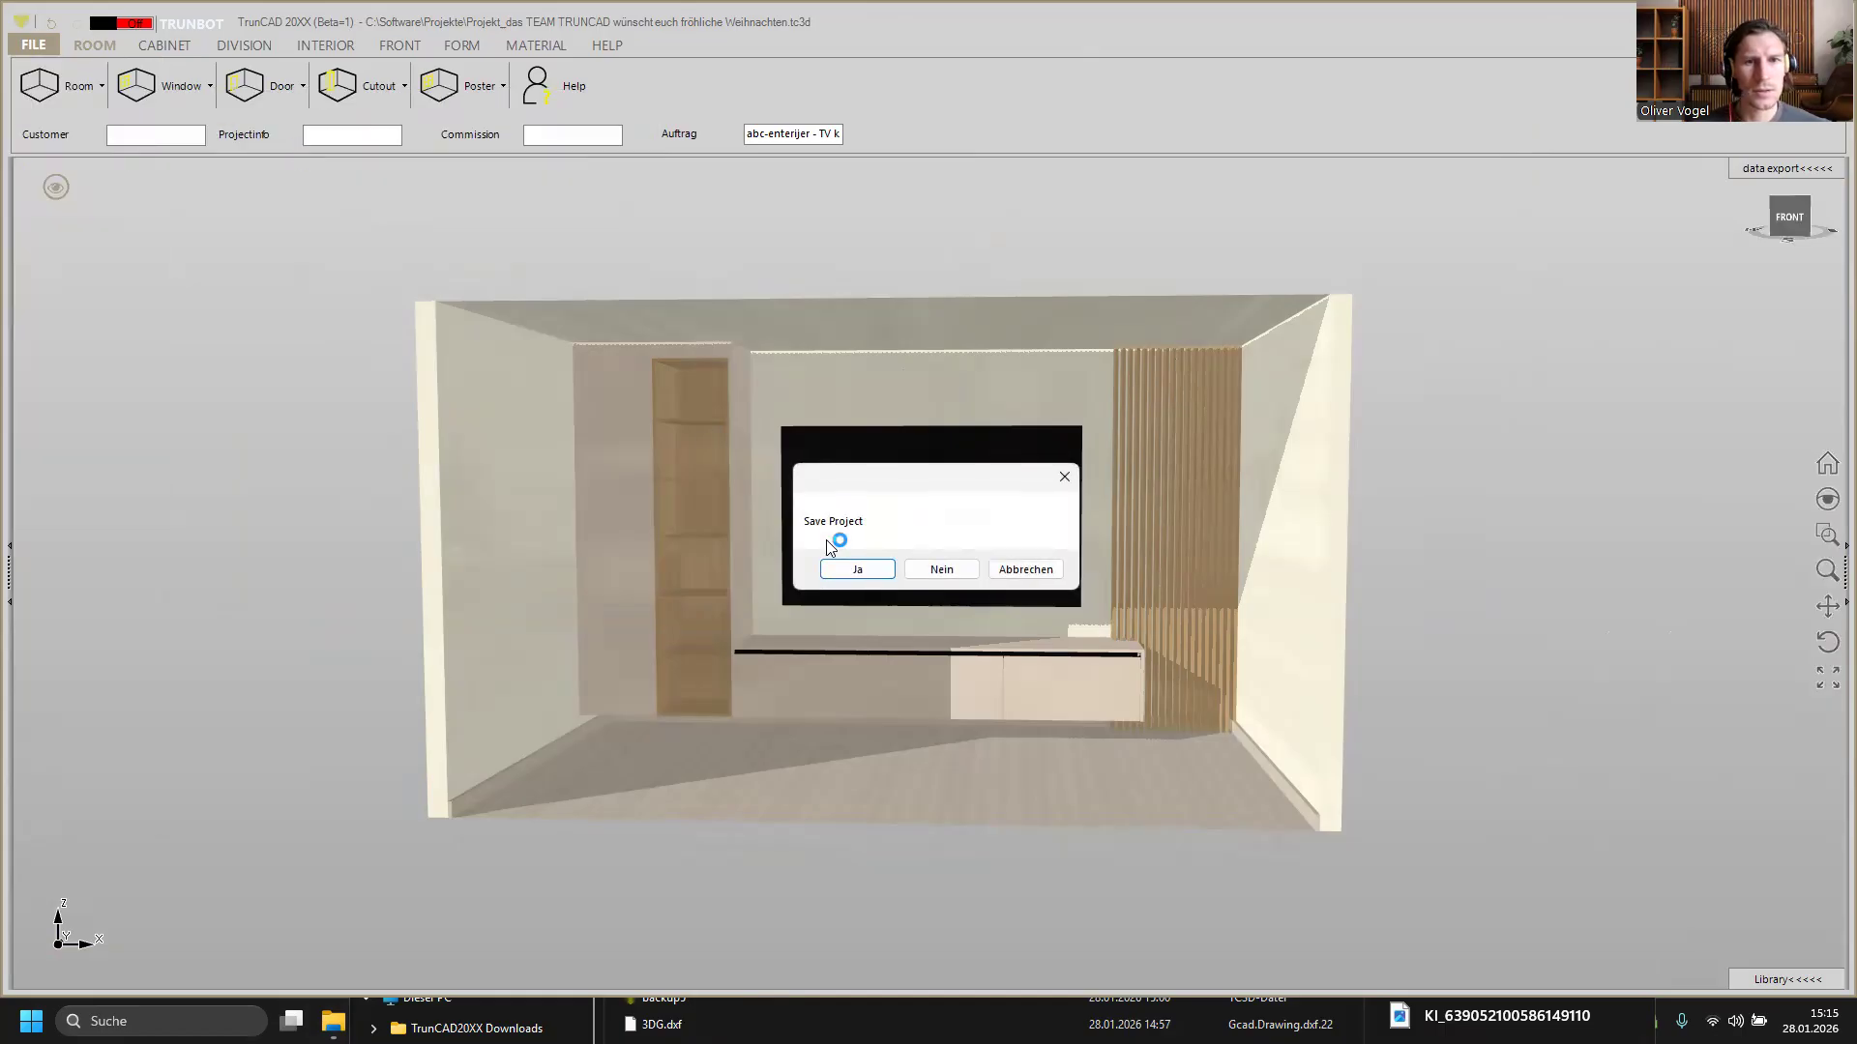
left_click(923, 570)
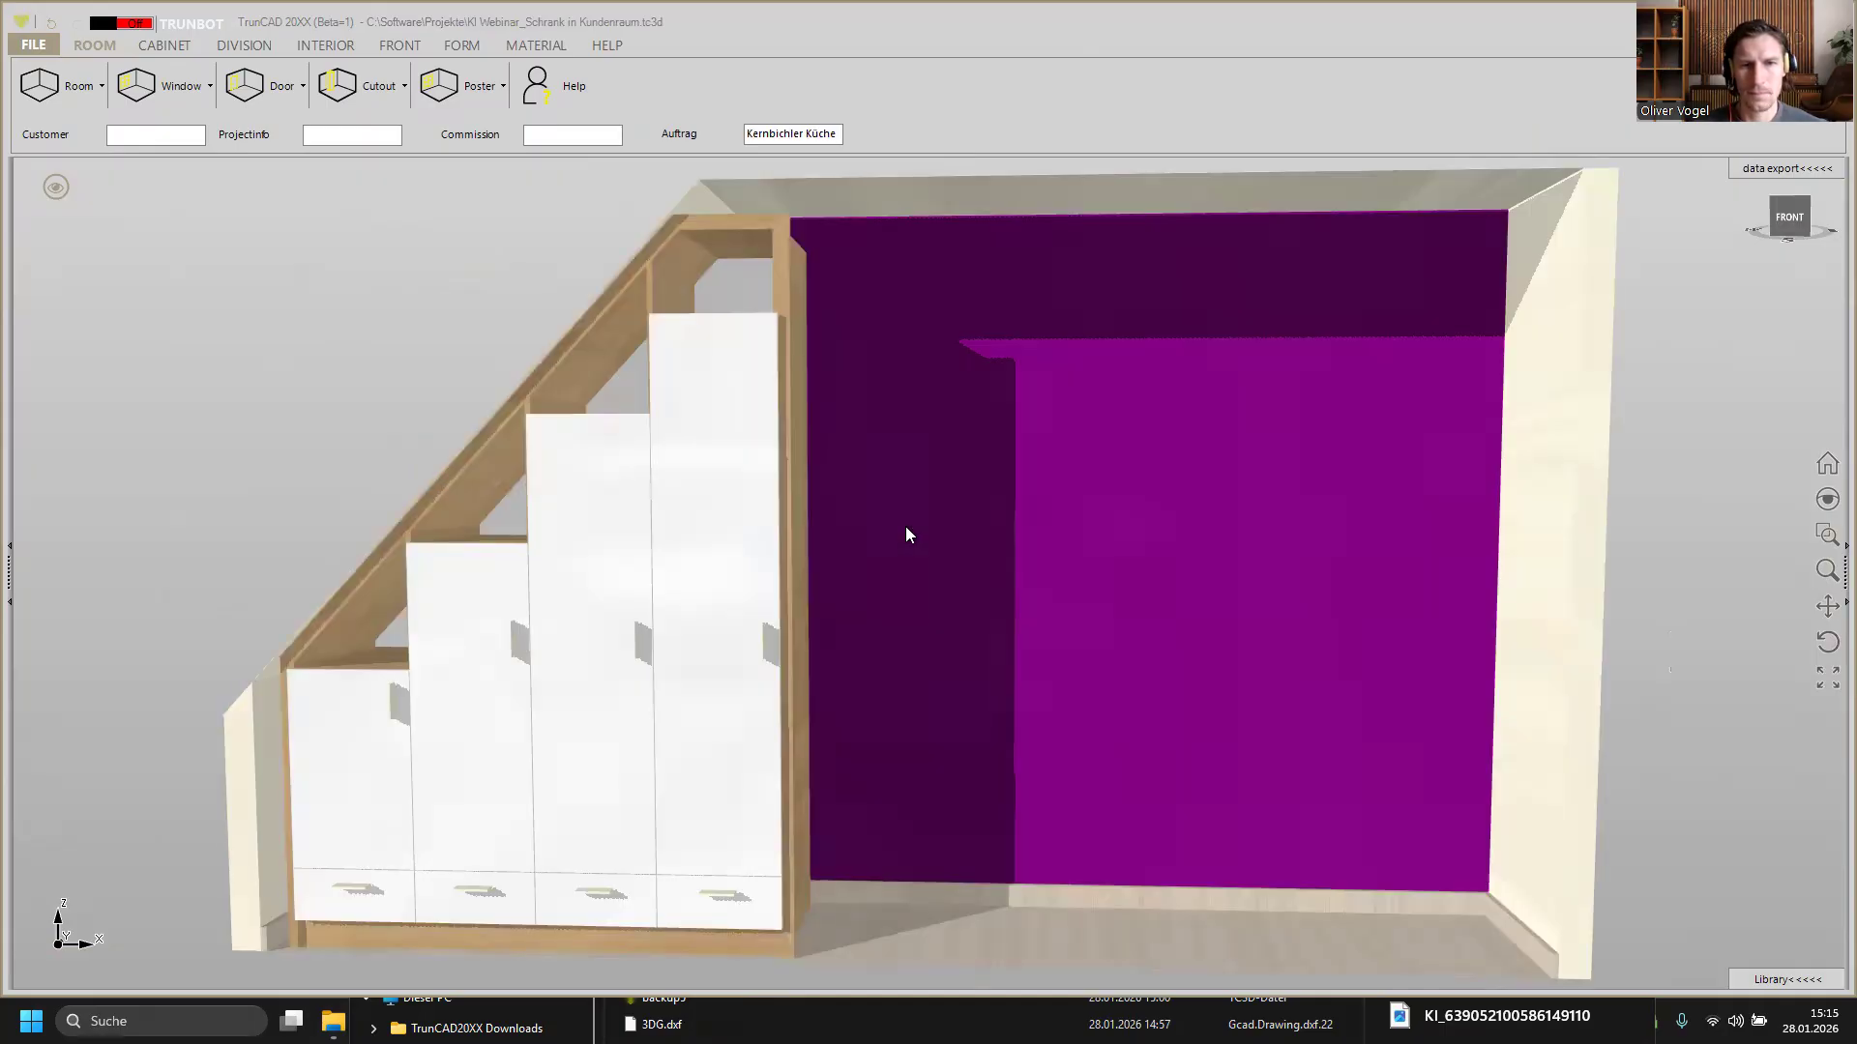
Step: Orbit and zoom around the loaded stair cabinet and its room to inspect them
scroll(896, 522, "down", 5)
mouse_move(896, 522)
middle_mouse_down()
mouse_move(865, 538)
mouse_move(912, 543)
mouse_move(869, 535)
middle_mouse_up()
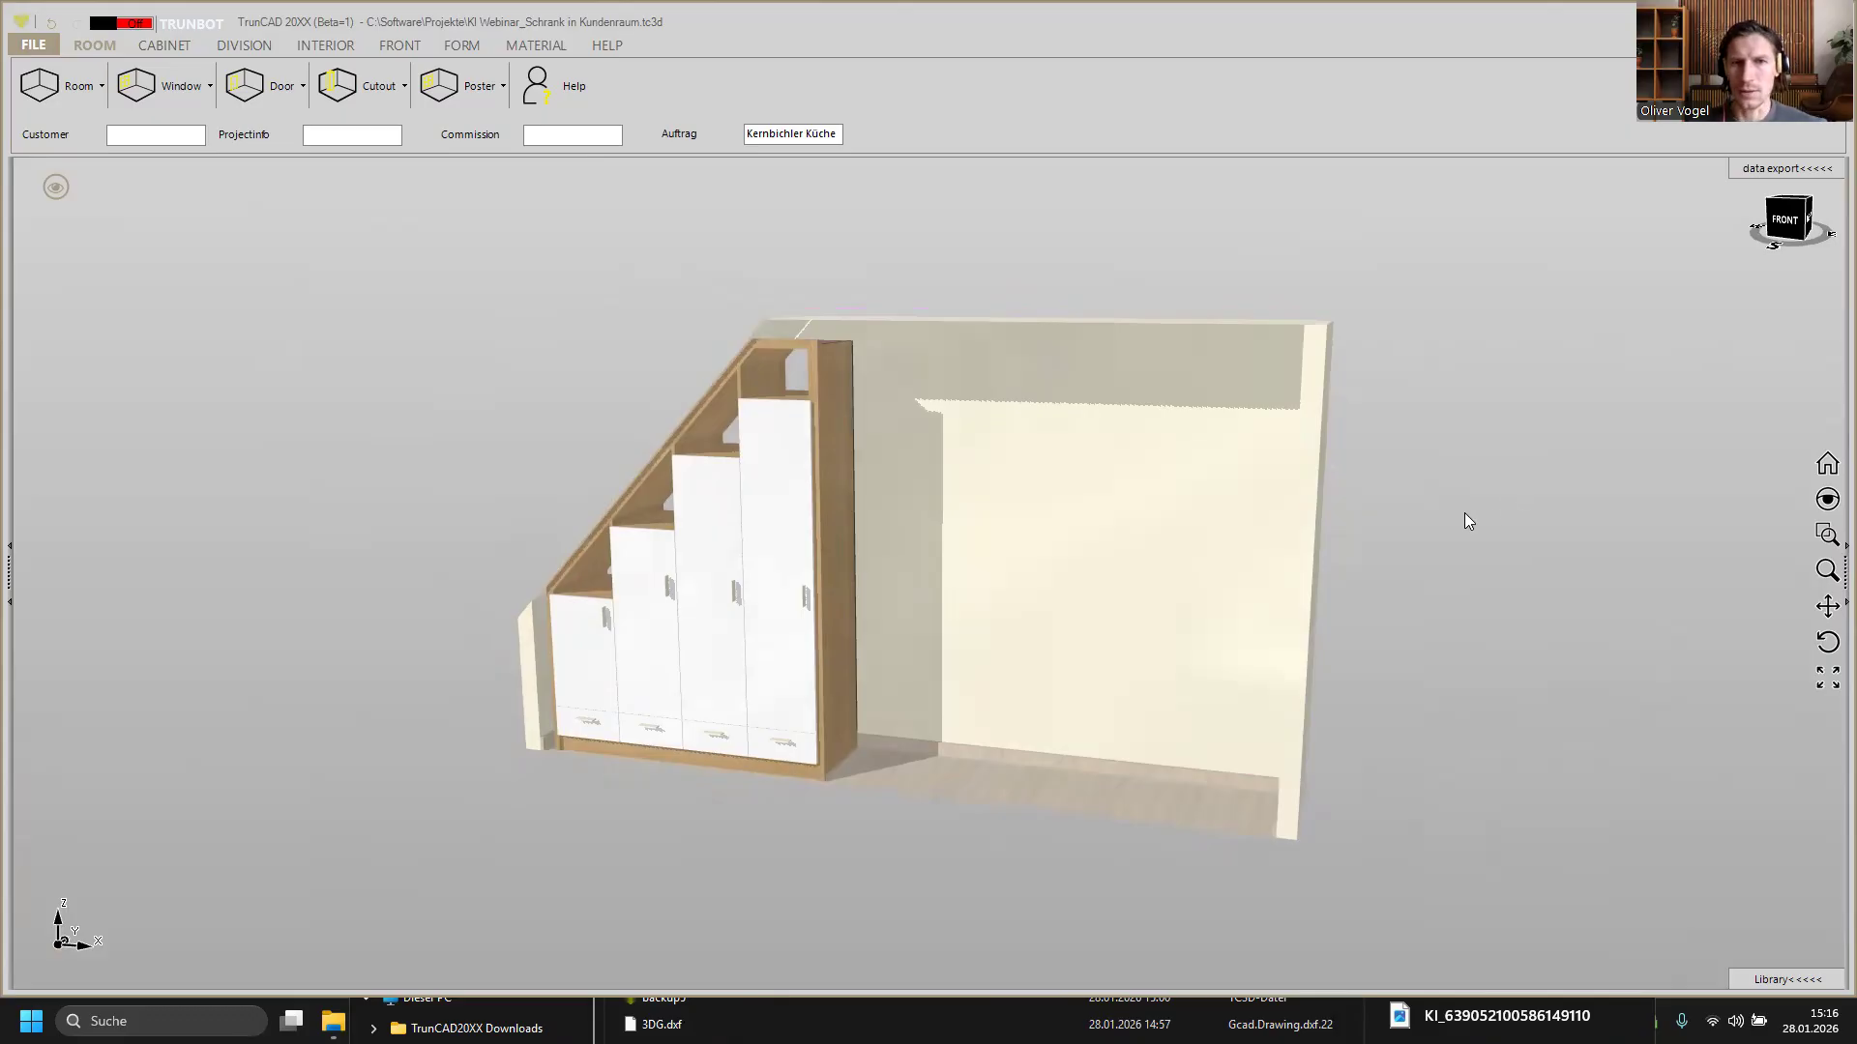
scroll(1464, 513, "up", 1)
scroll(1429, 512, "down", 1)
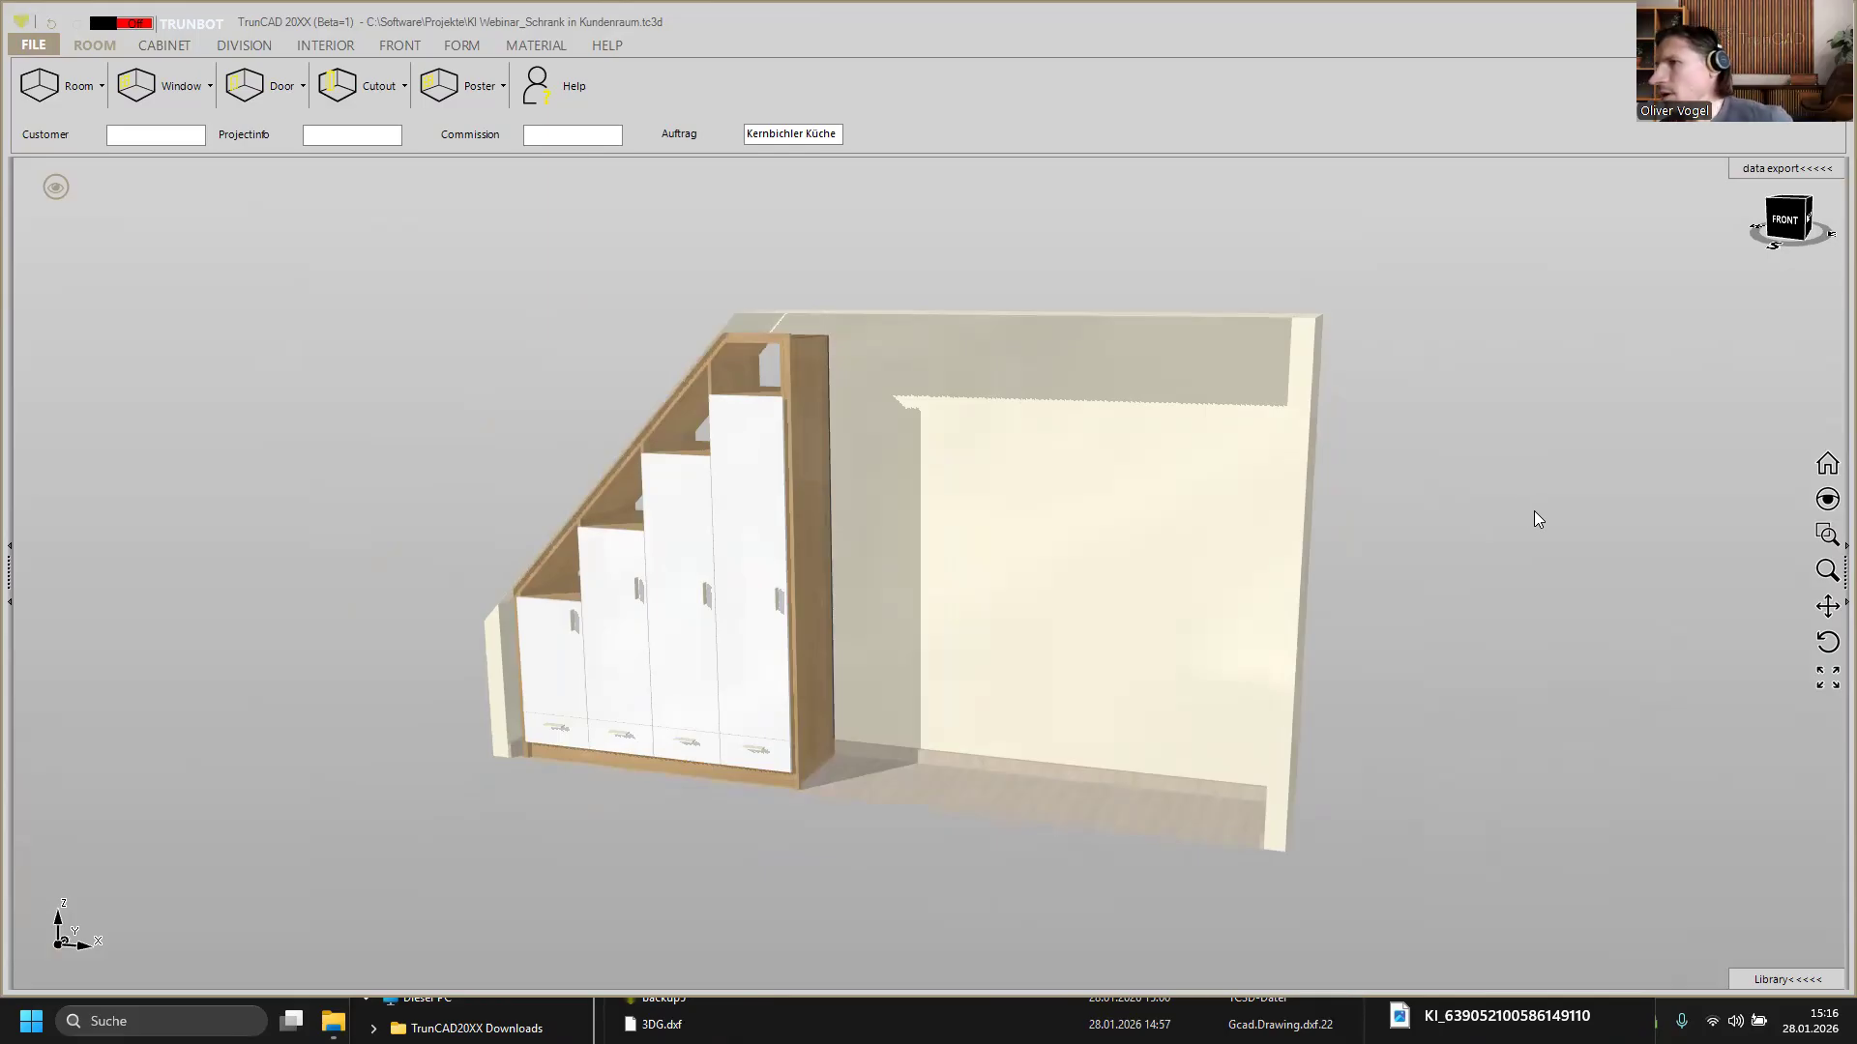
middle_click_drag(1063, 645, 1269, 660)
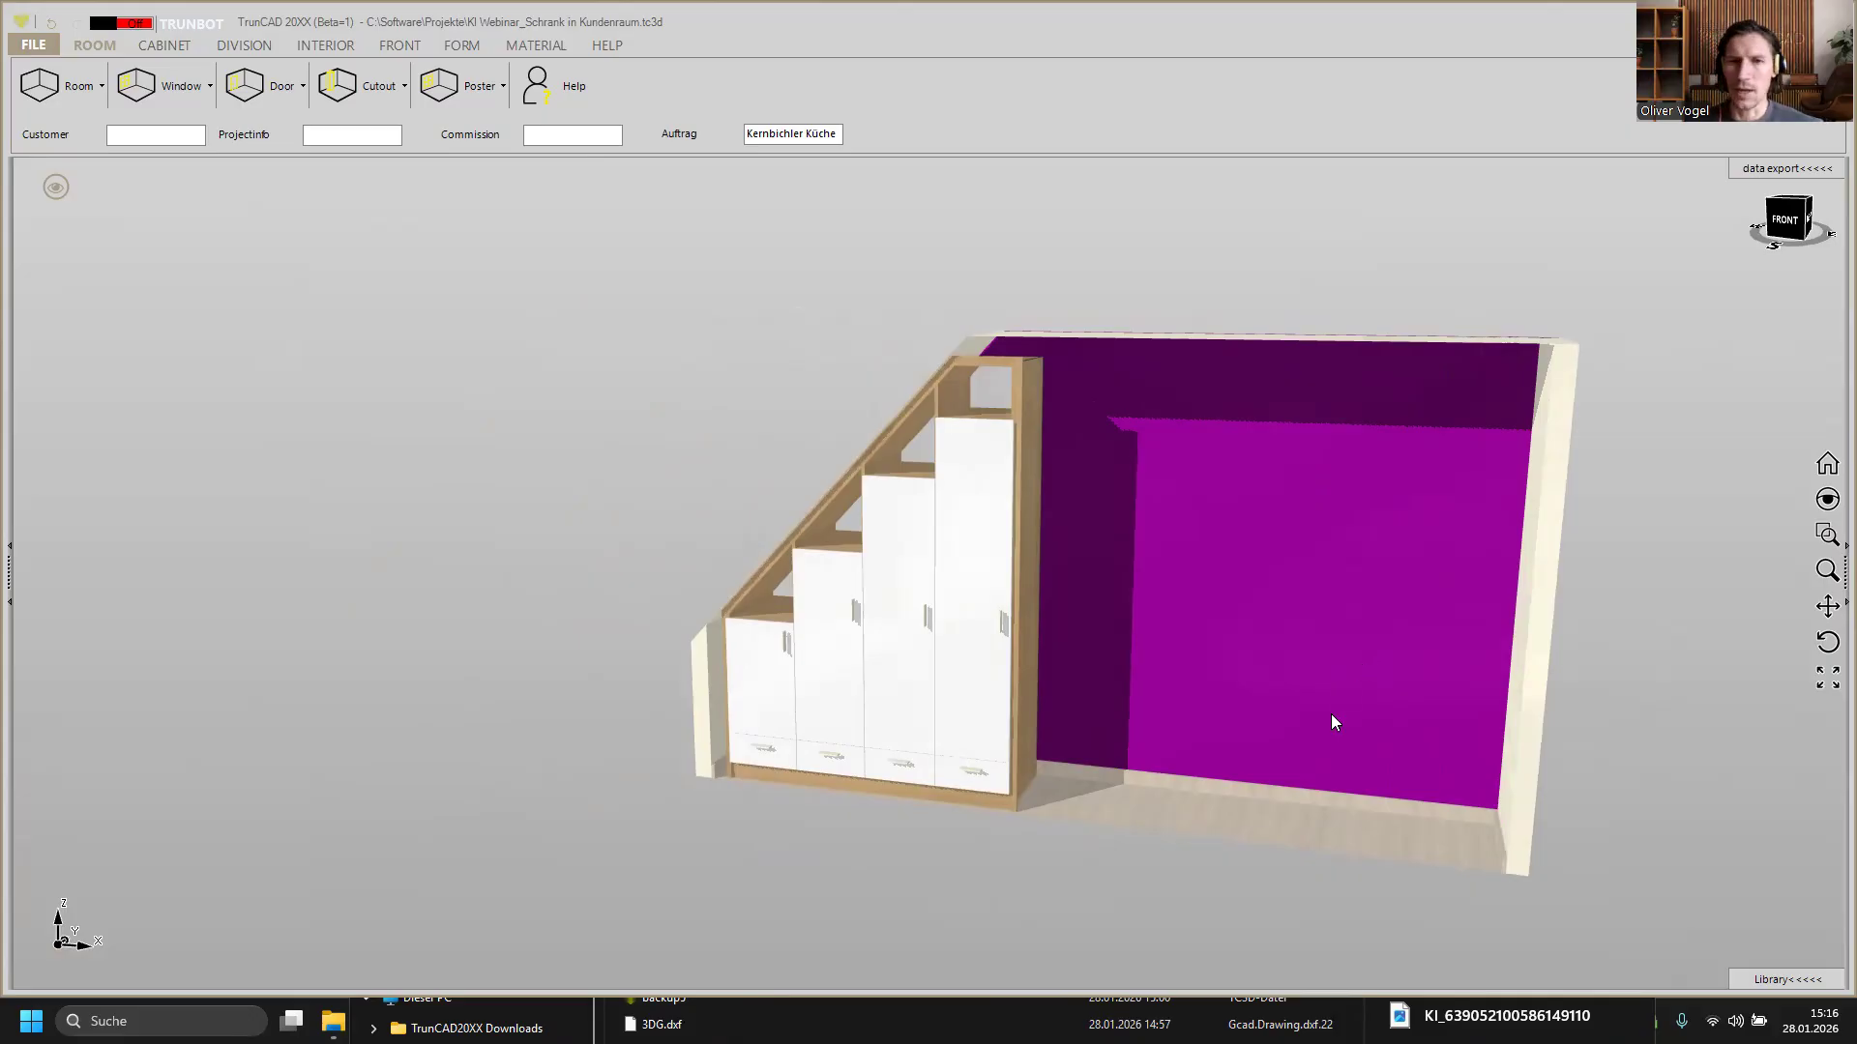
scroll(1299, 661, "down", 2)
scroll(1300, 662, "up", 2)
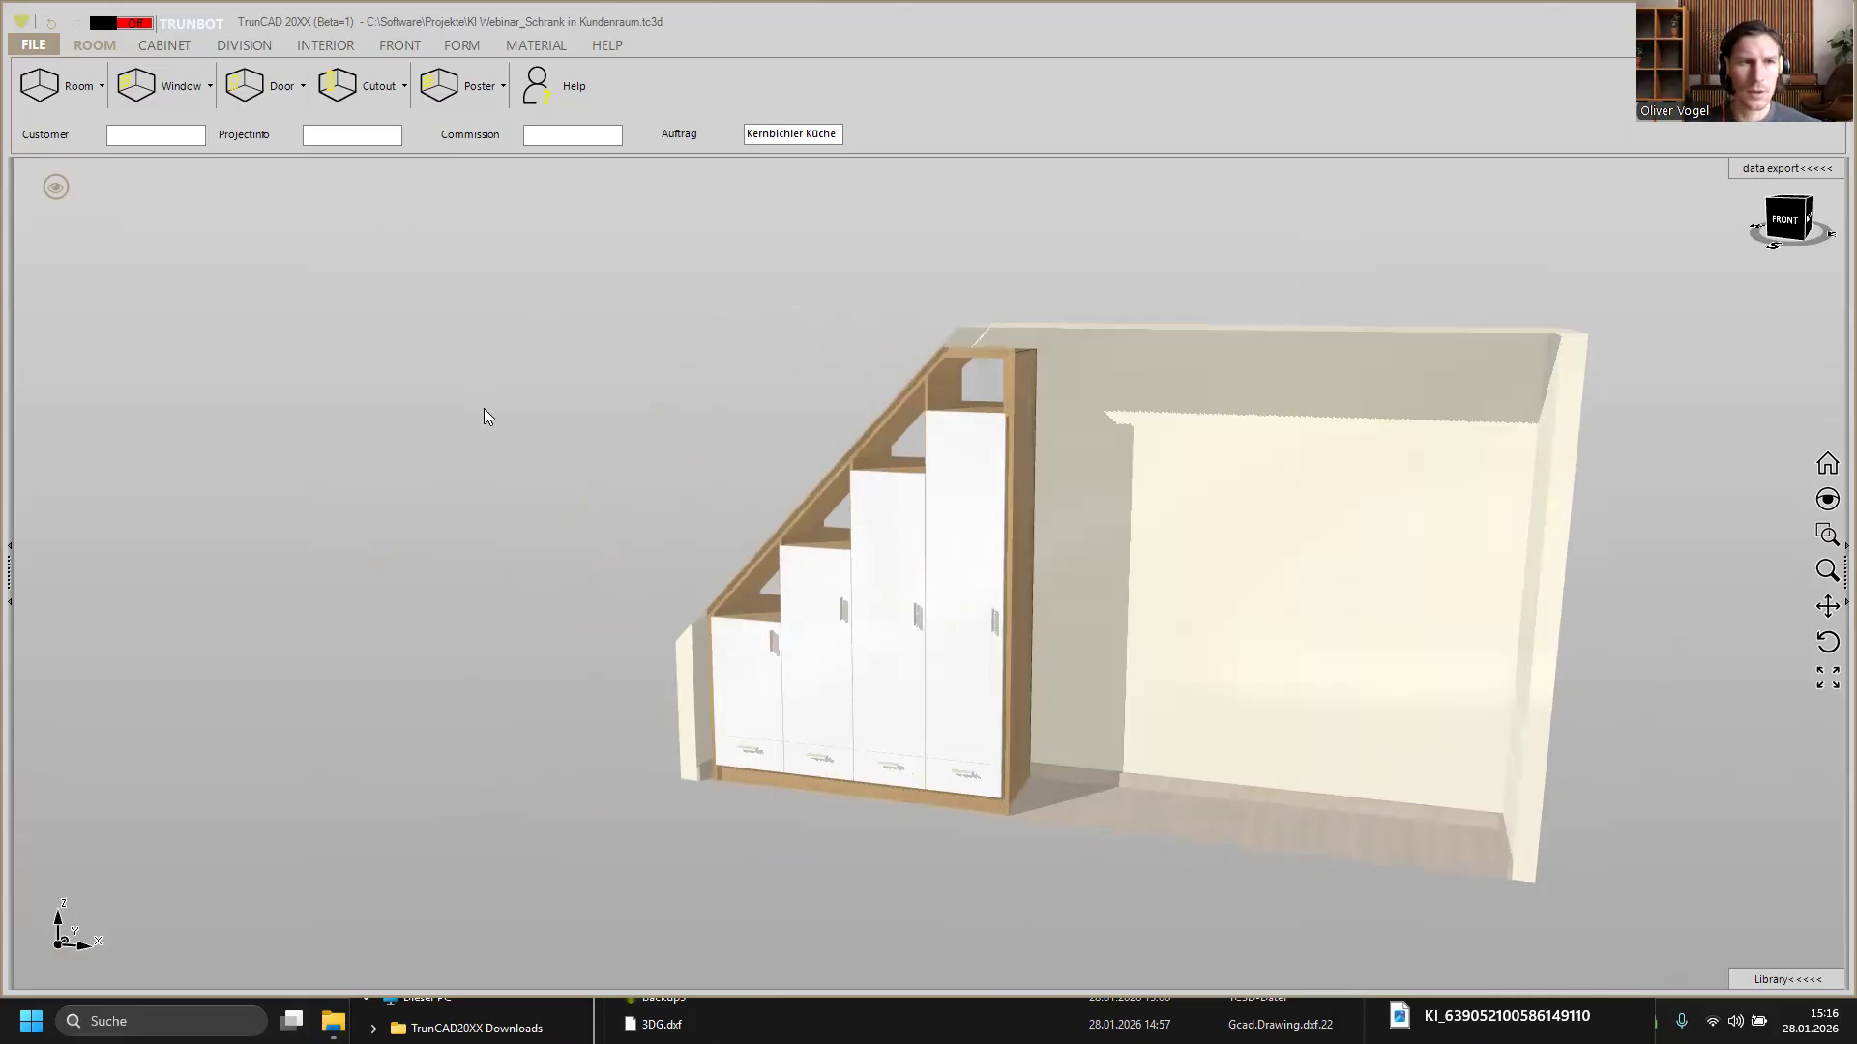
Step: Set the room depth to 1500
left_click(54, 187)
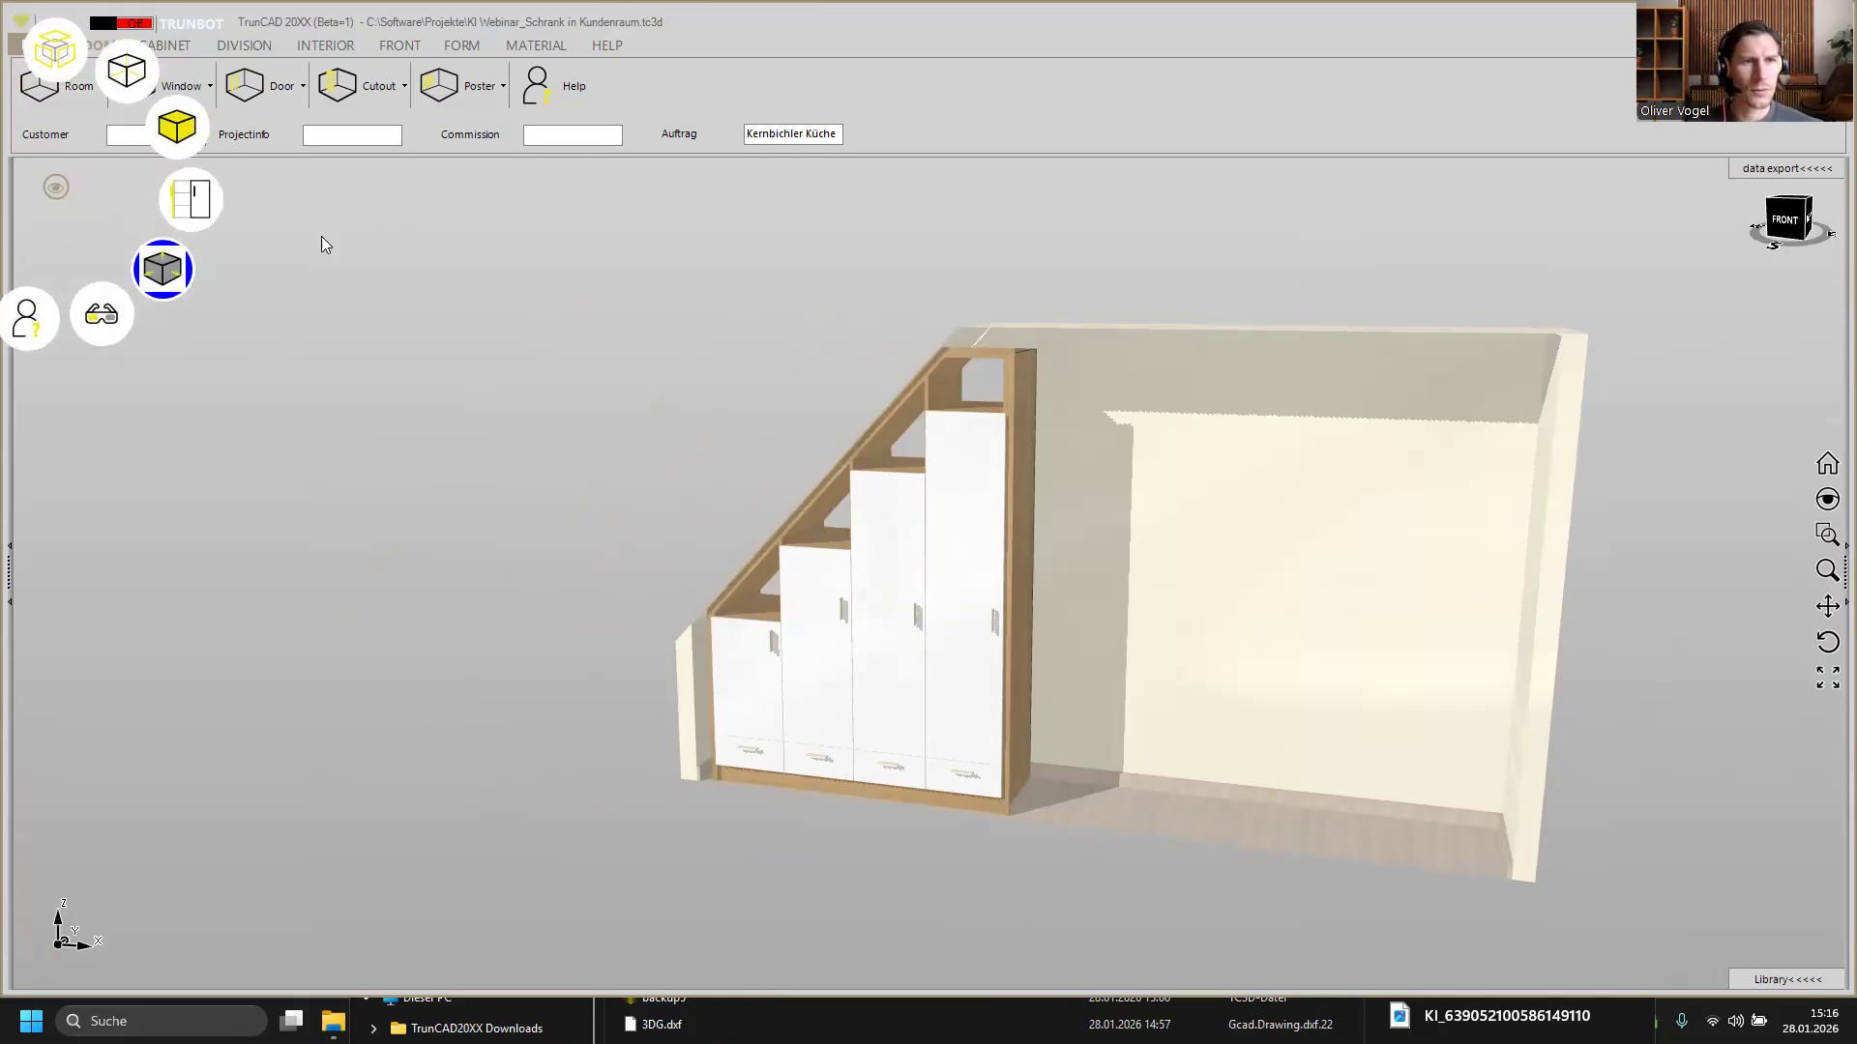
left_click(60, 85)
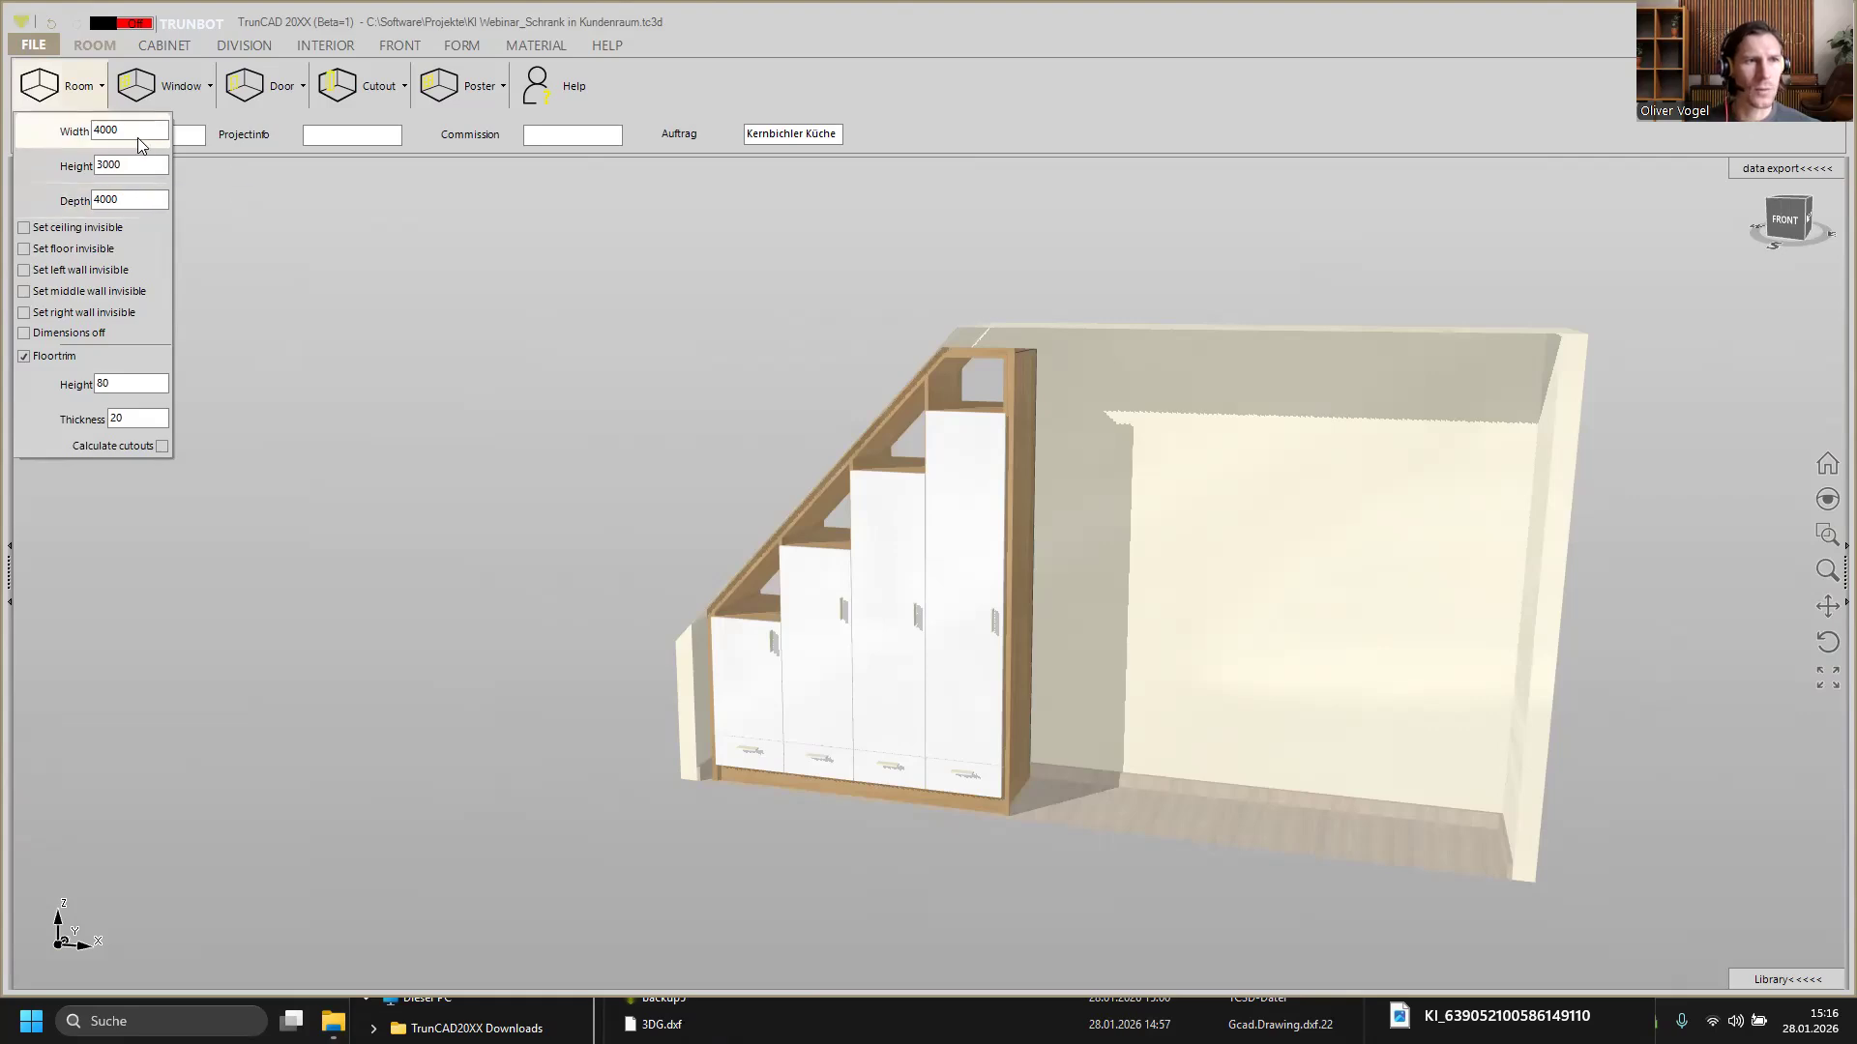
double_click(136, 198)
type("15")
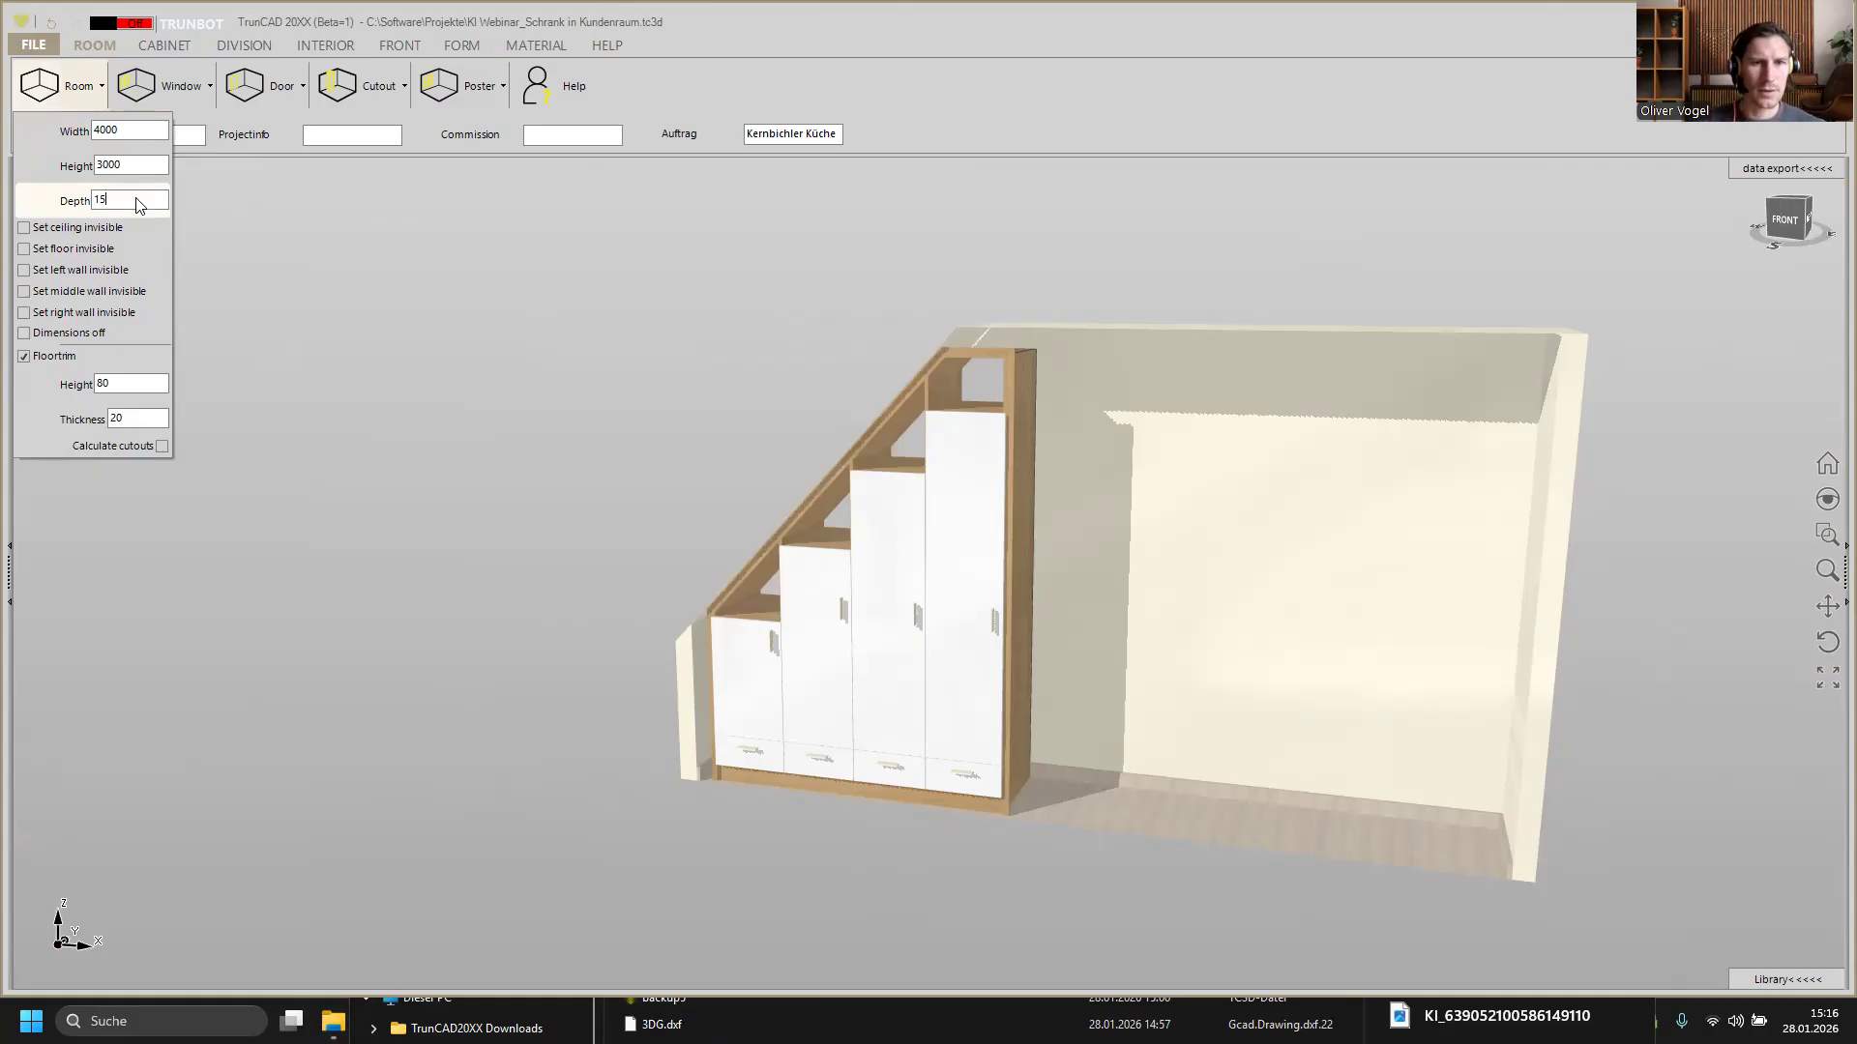
type("00")
key("Return")
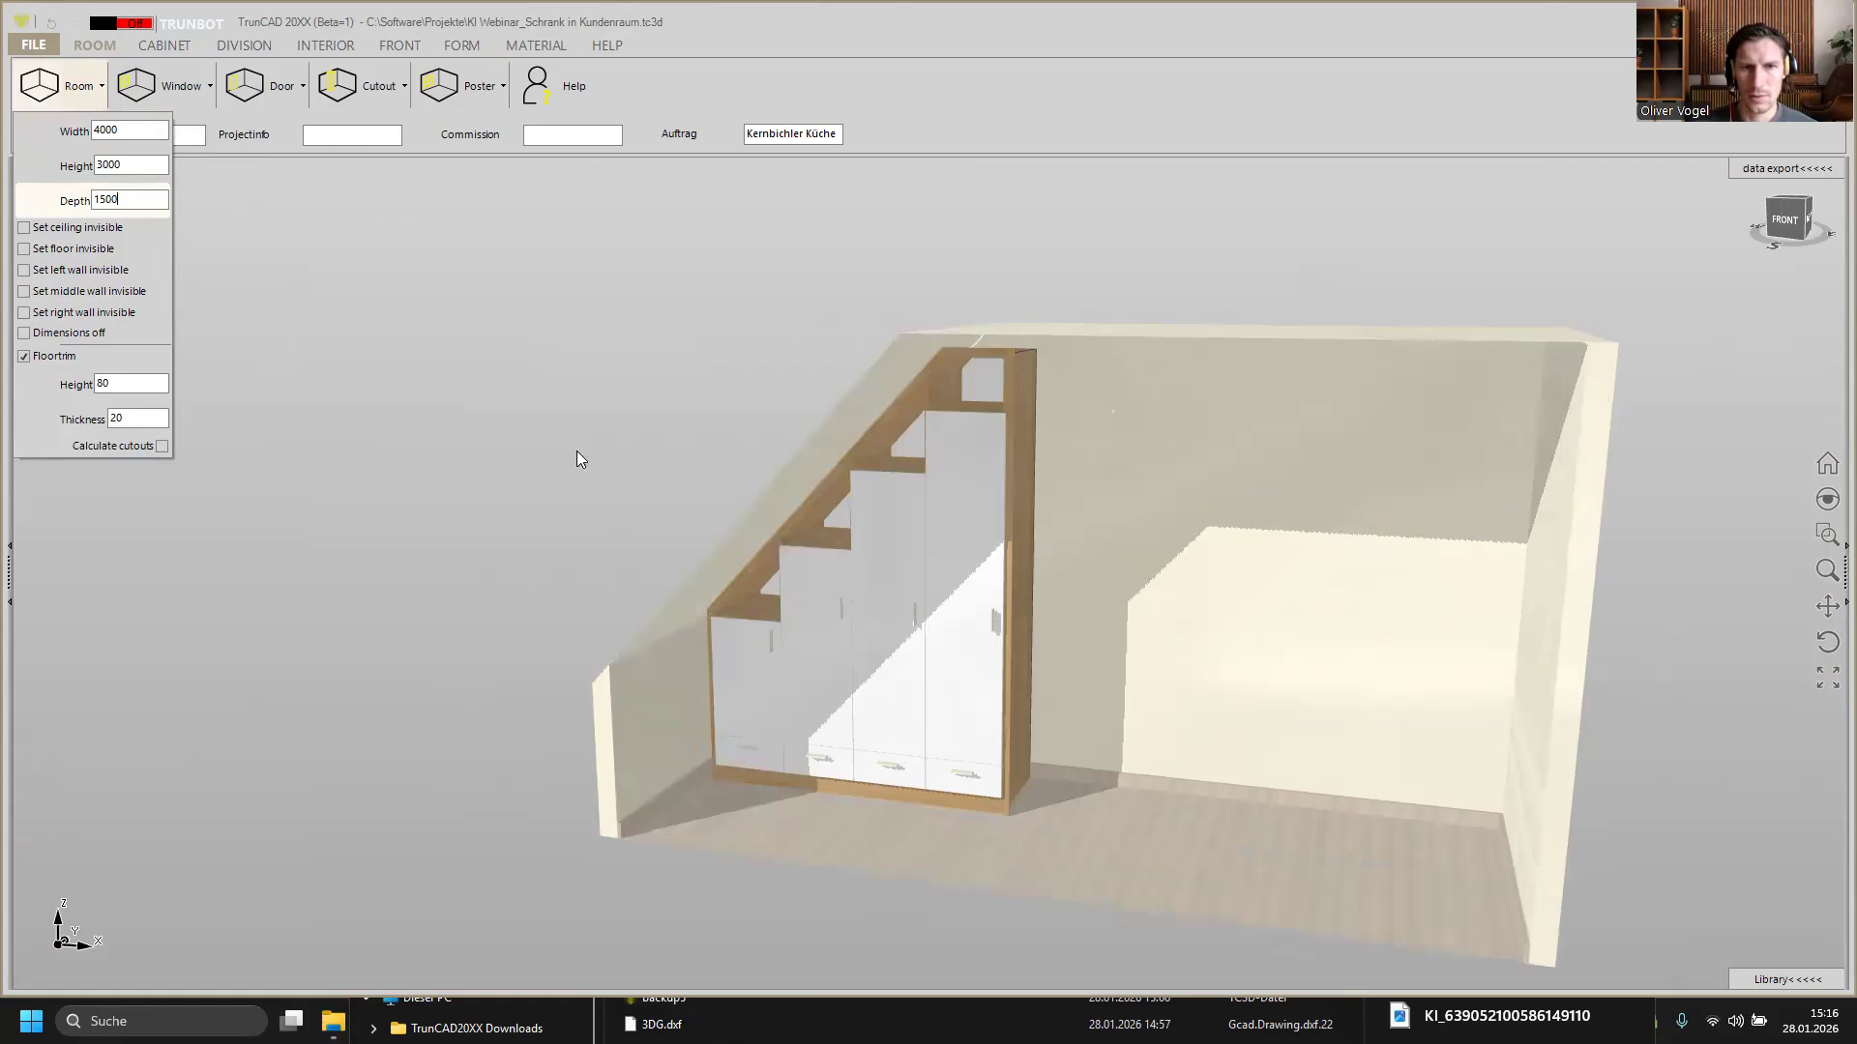
left_click(593, 470)
mouse_move(593, 470)
middle_mouse_down()
mouse_move(584, 448)
mouse_move(618, 464)
mouse_move(592, 462)
middle_mouse_up()
Step: Briefly switch the display to transparent wireframe mode and back to solid
right_click(69, 184)
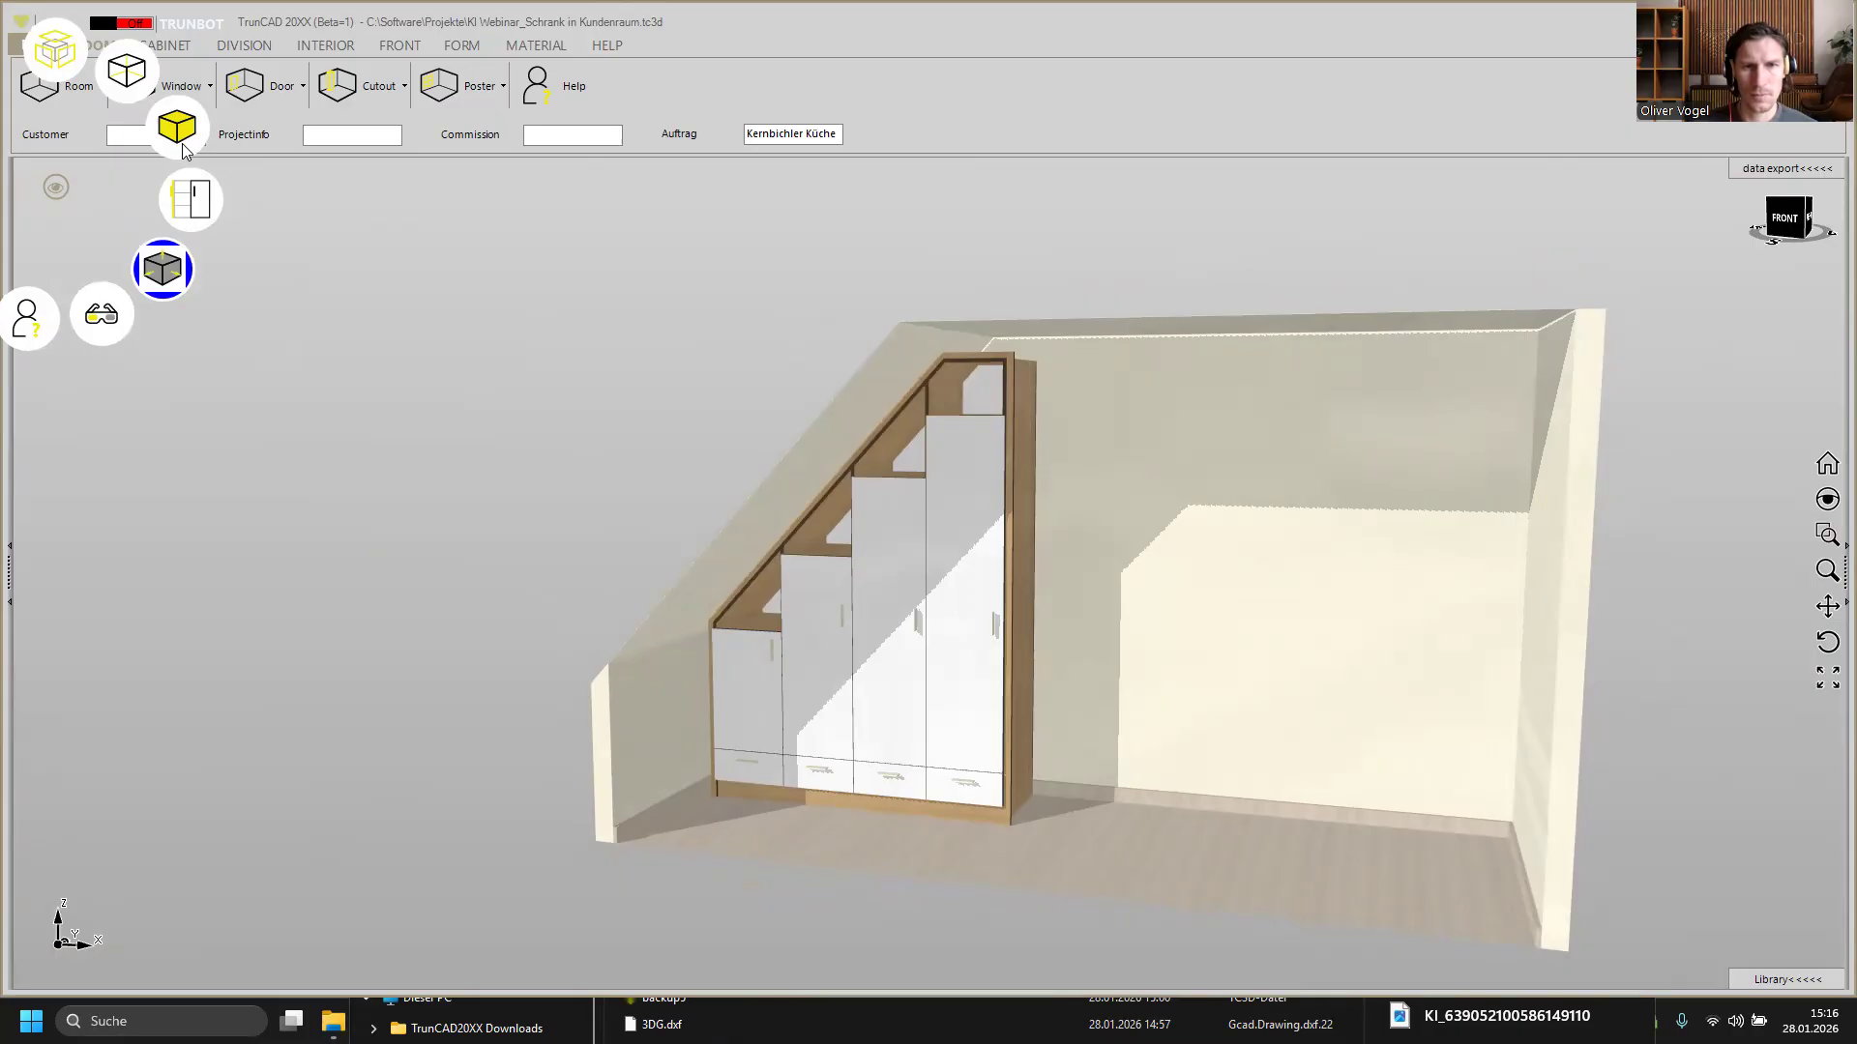
left_click(183, 145)
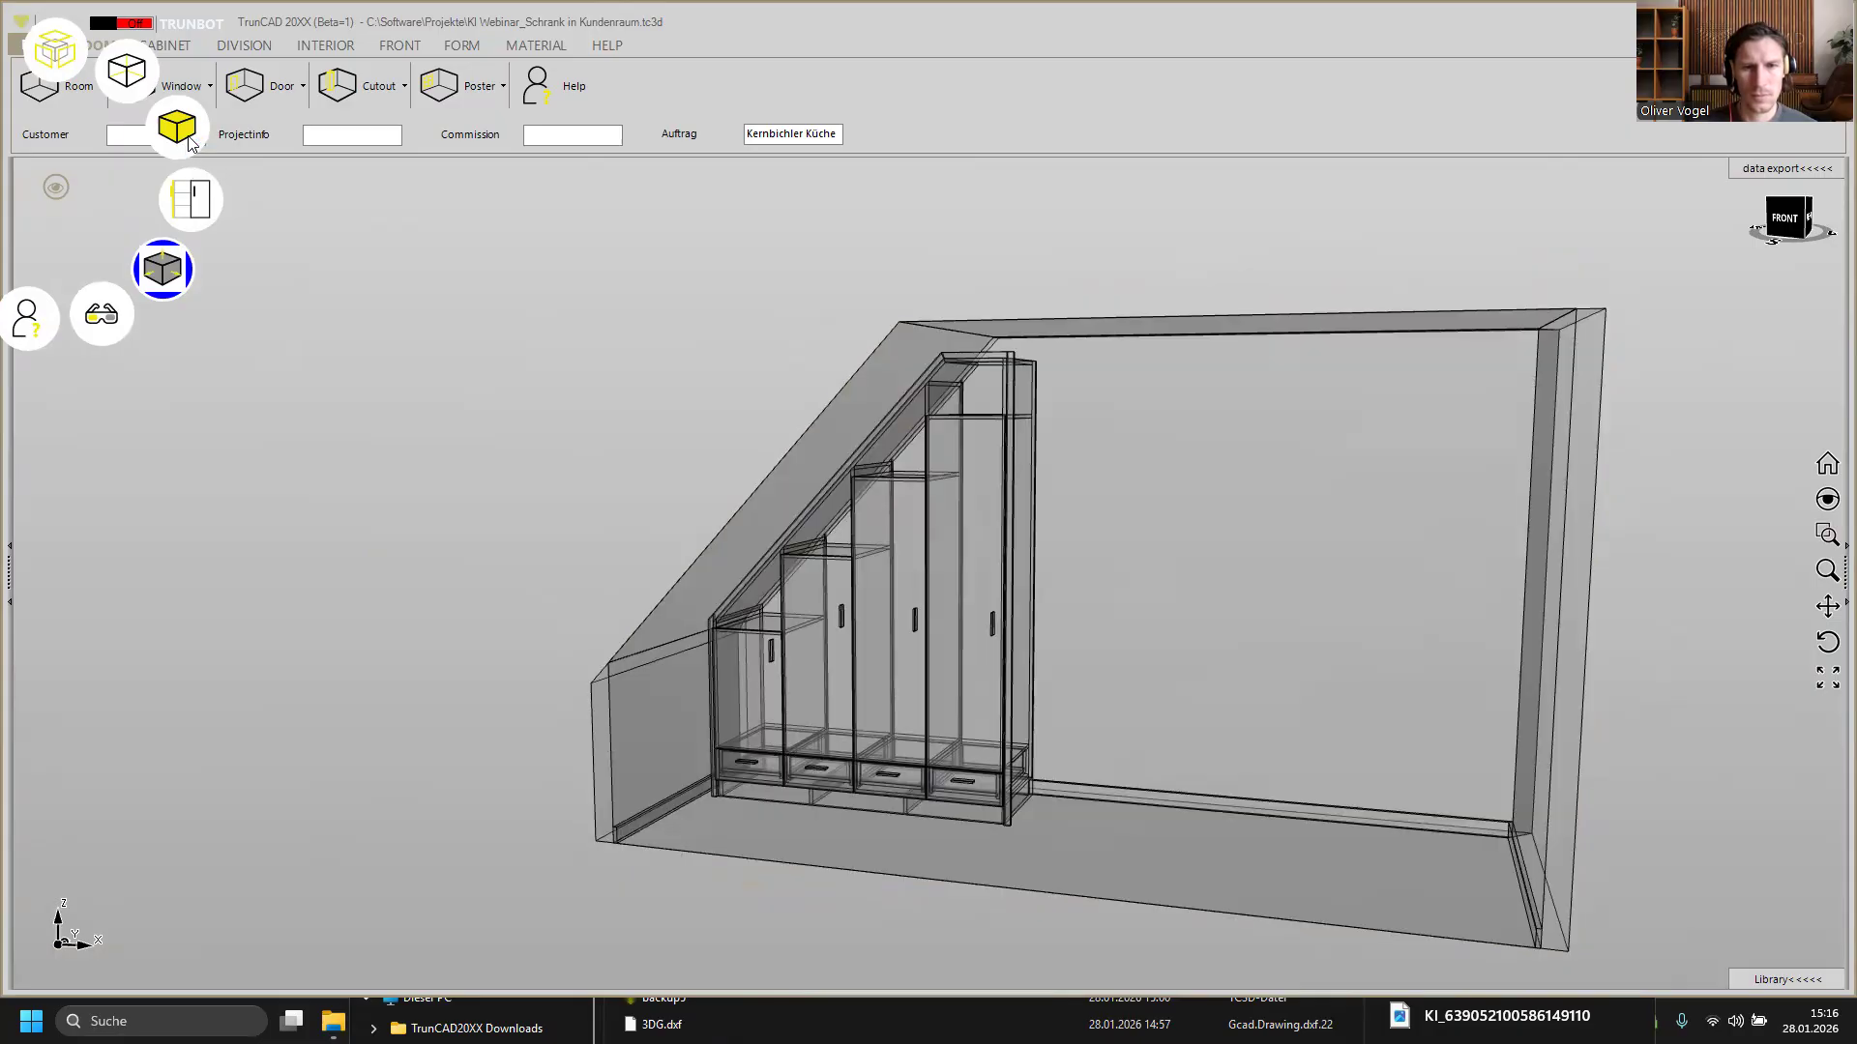
left_click(190, 142)
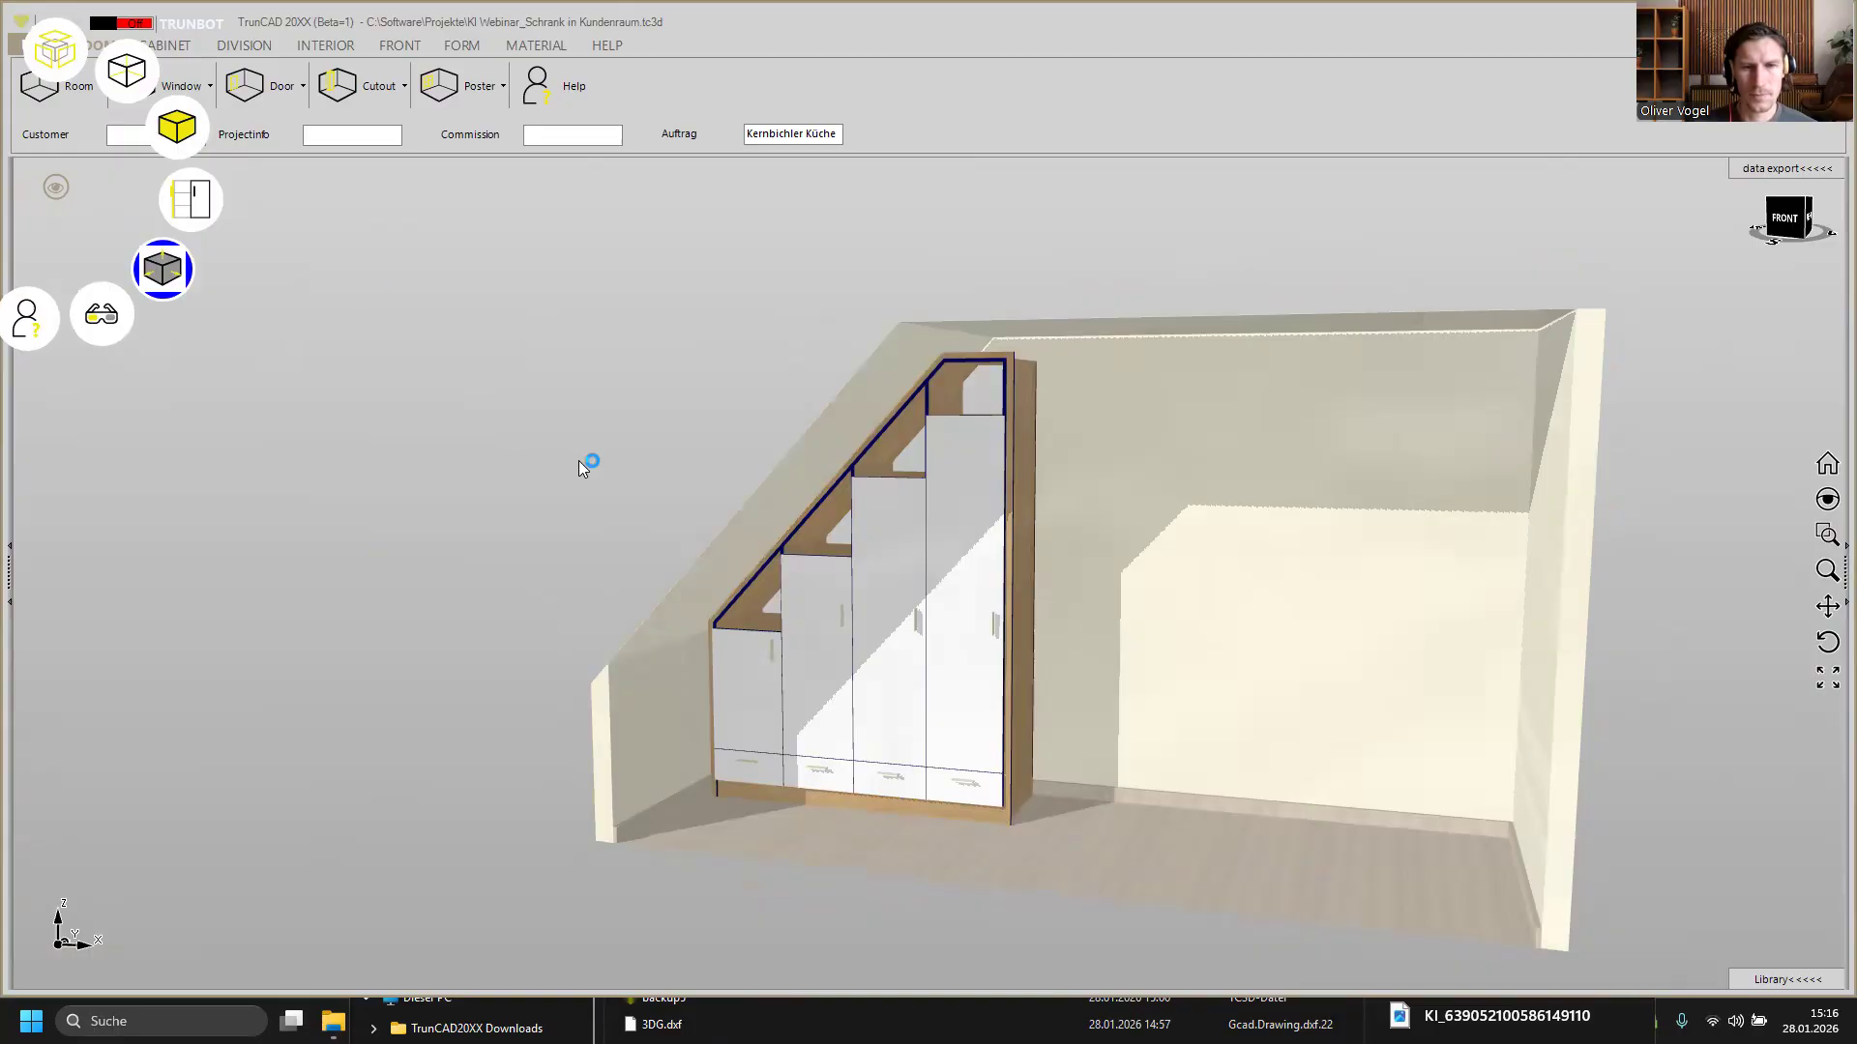
Step: Open the KI Rendering screenshot dialog for the current view of the stair cabinet
middle_click_drag(617, 472, 526, 484)
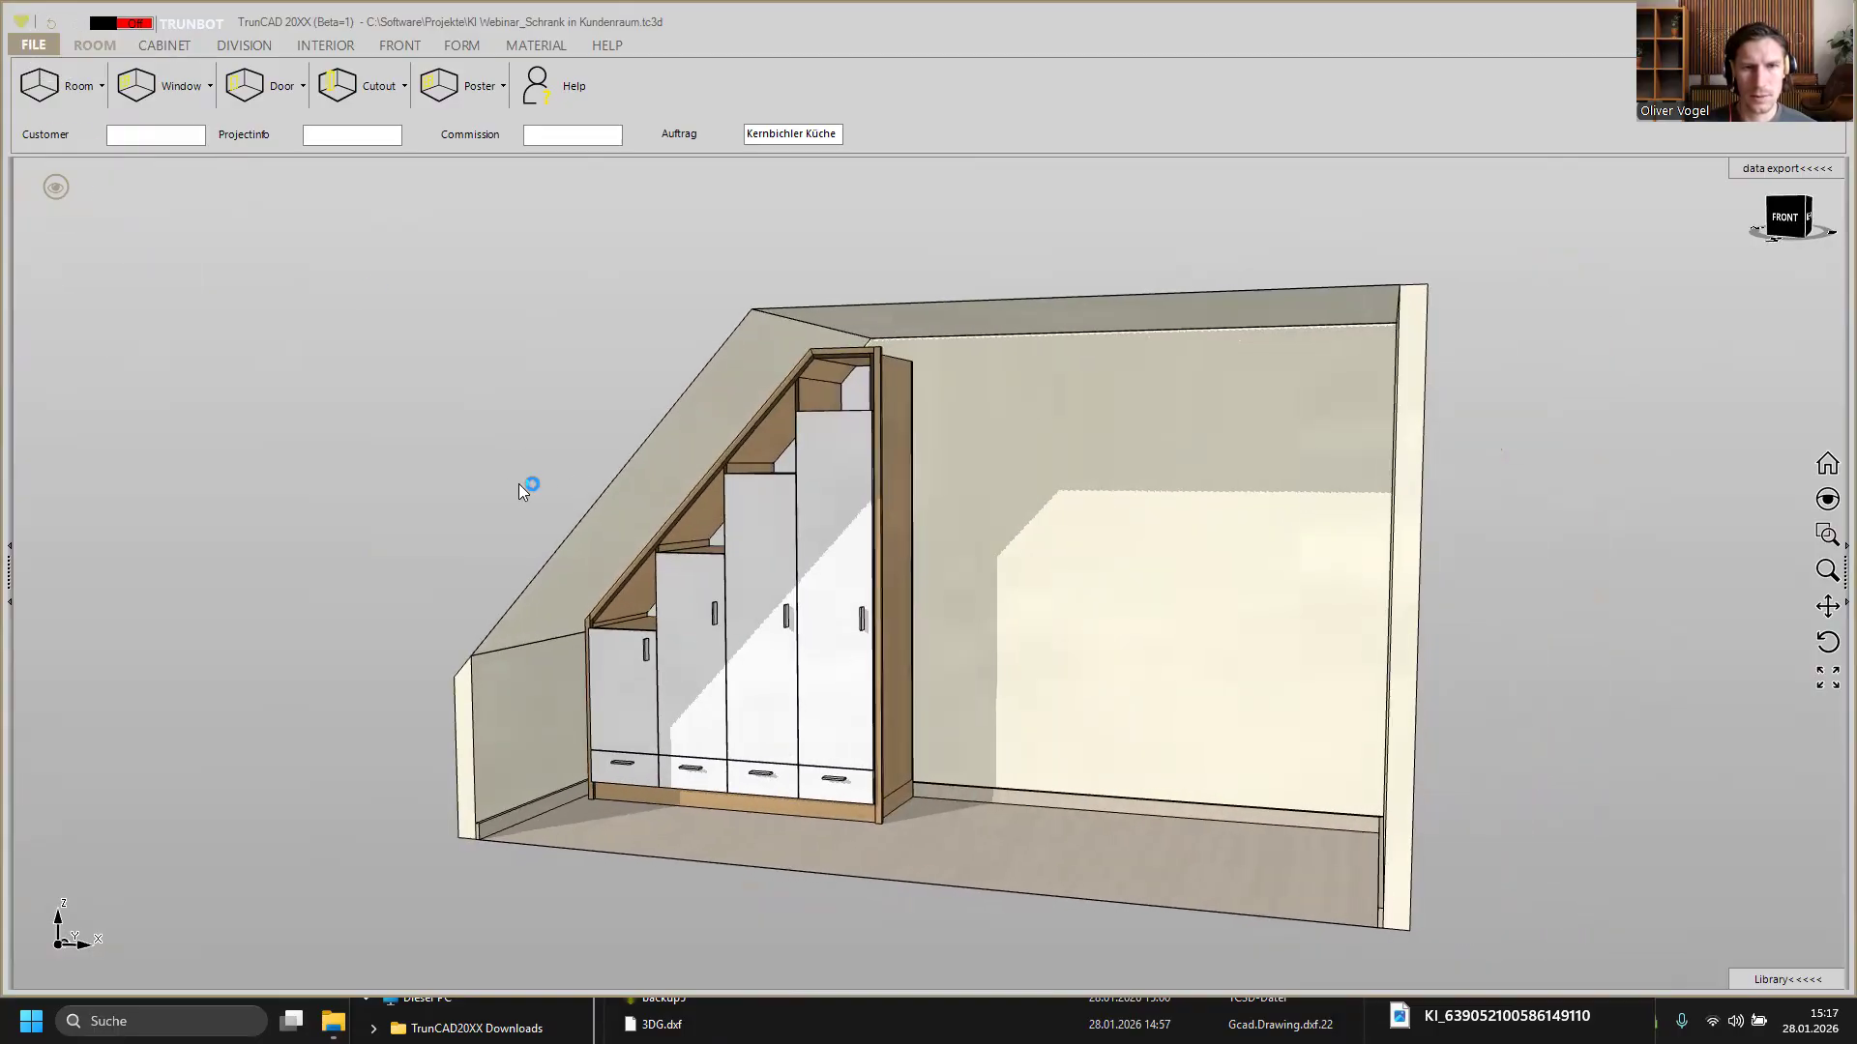
scroll(519, 489, "up", 2)
scroll(778, 539, "up", 2)
middle_click_drag(836, 546, 828, 495, "ctrl")
middle_click_drag(1142, 509, 1134, 517)
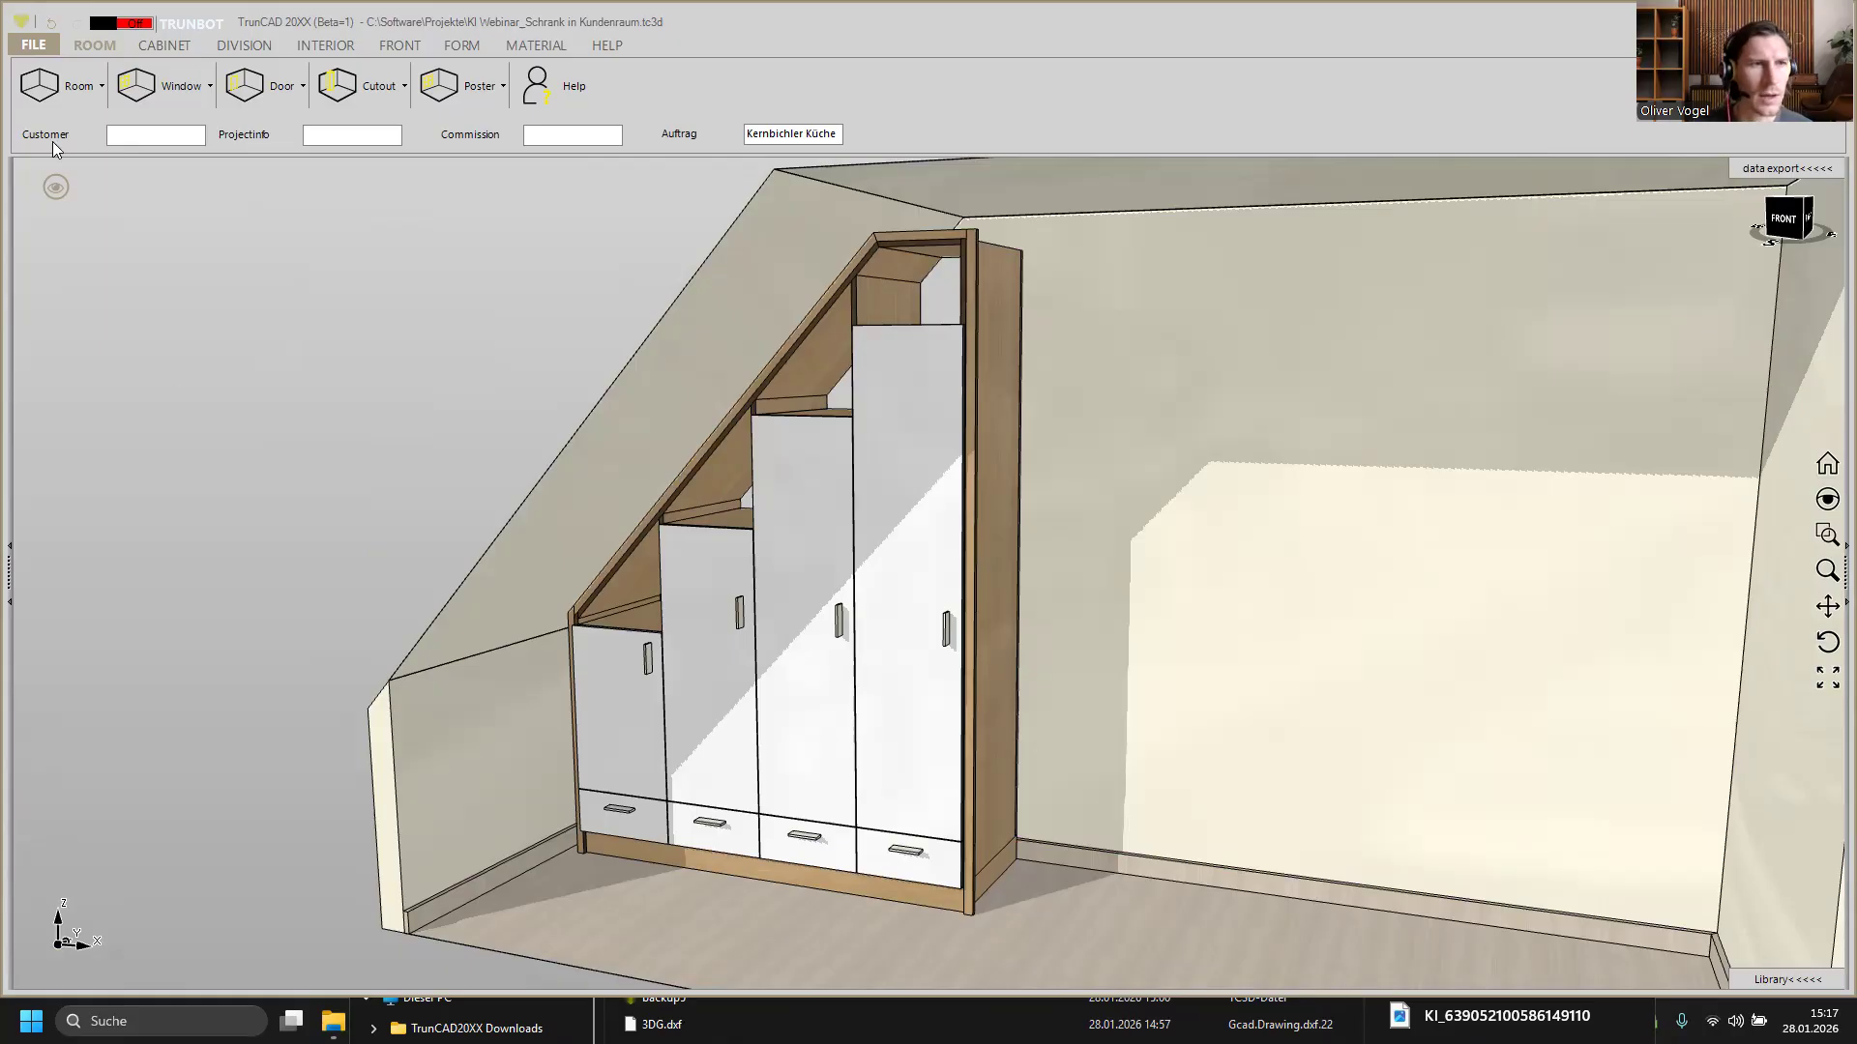
left_click(35, 44)
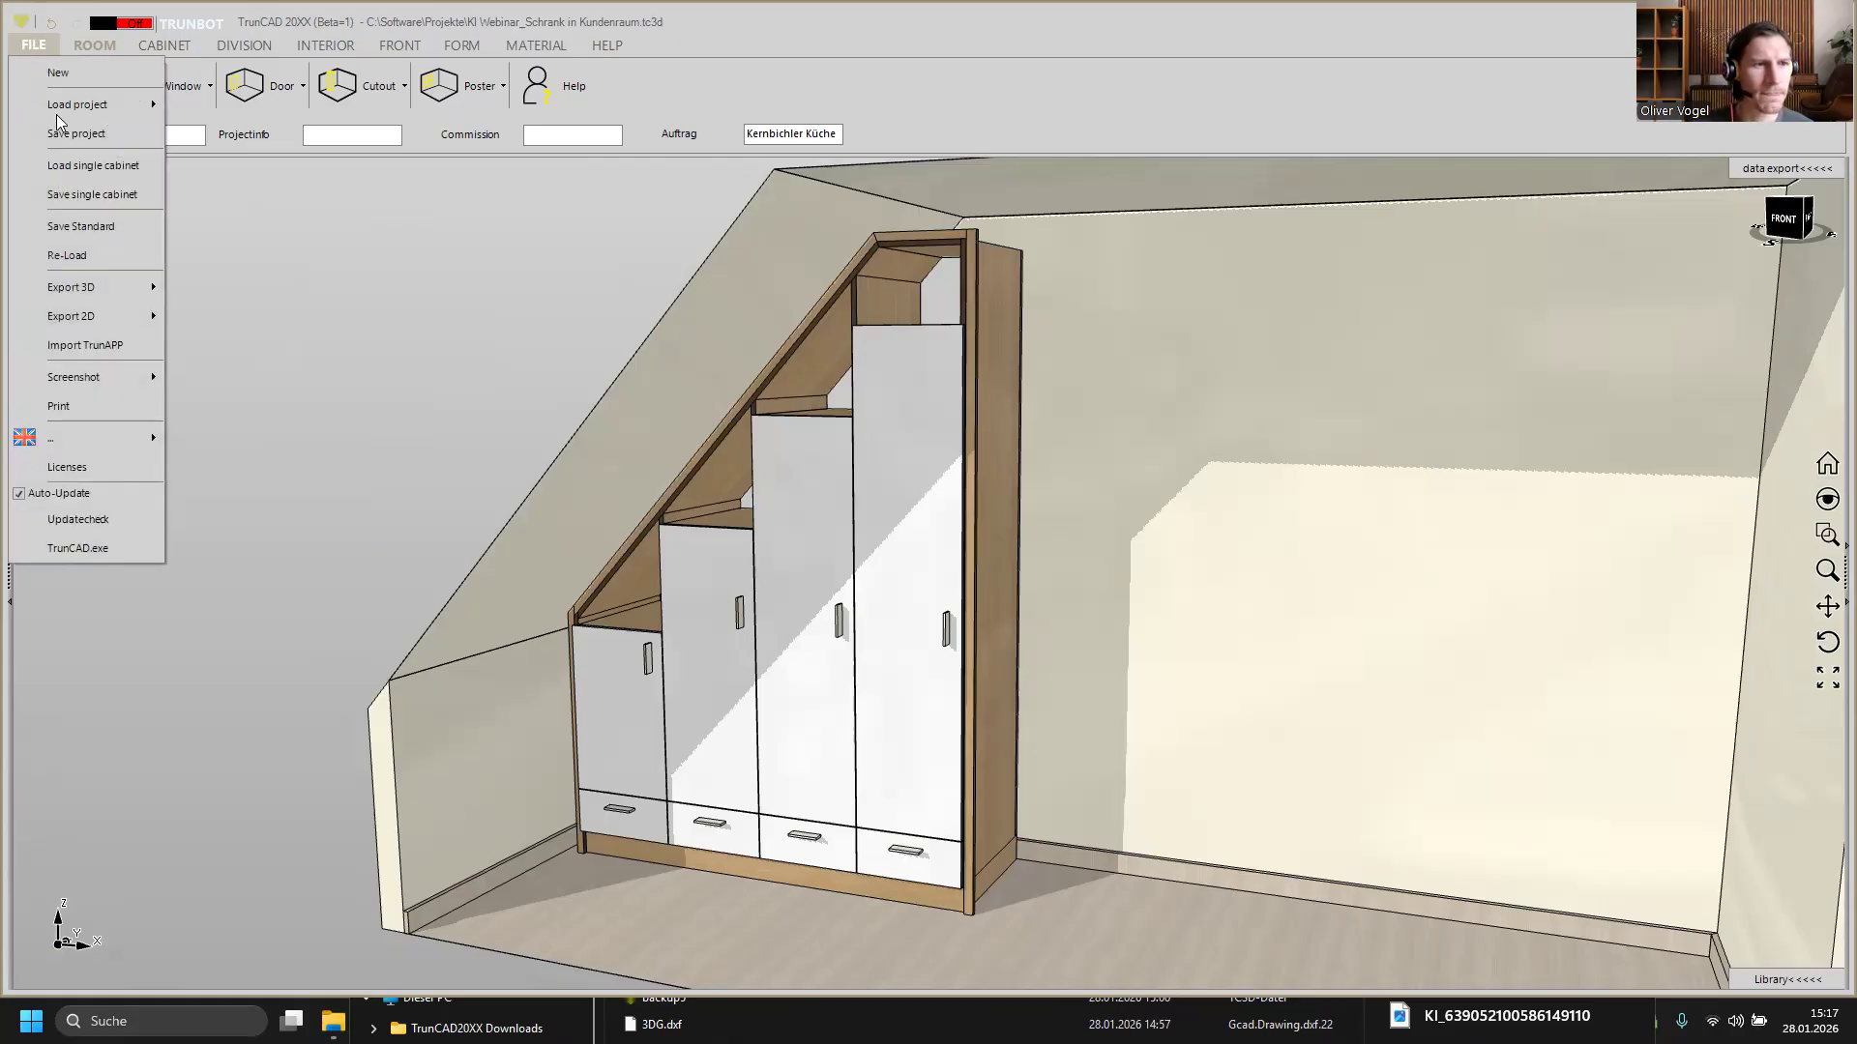
mouse_move(97, 379)
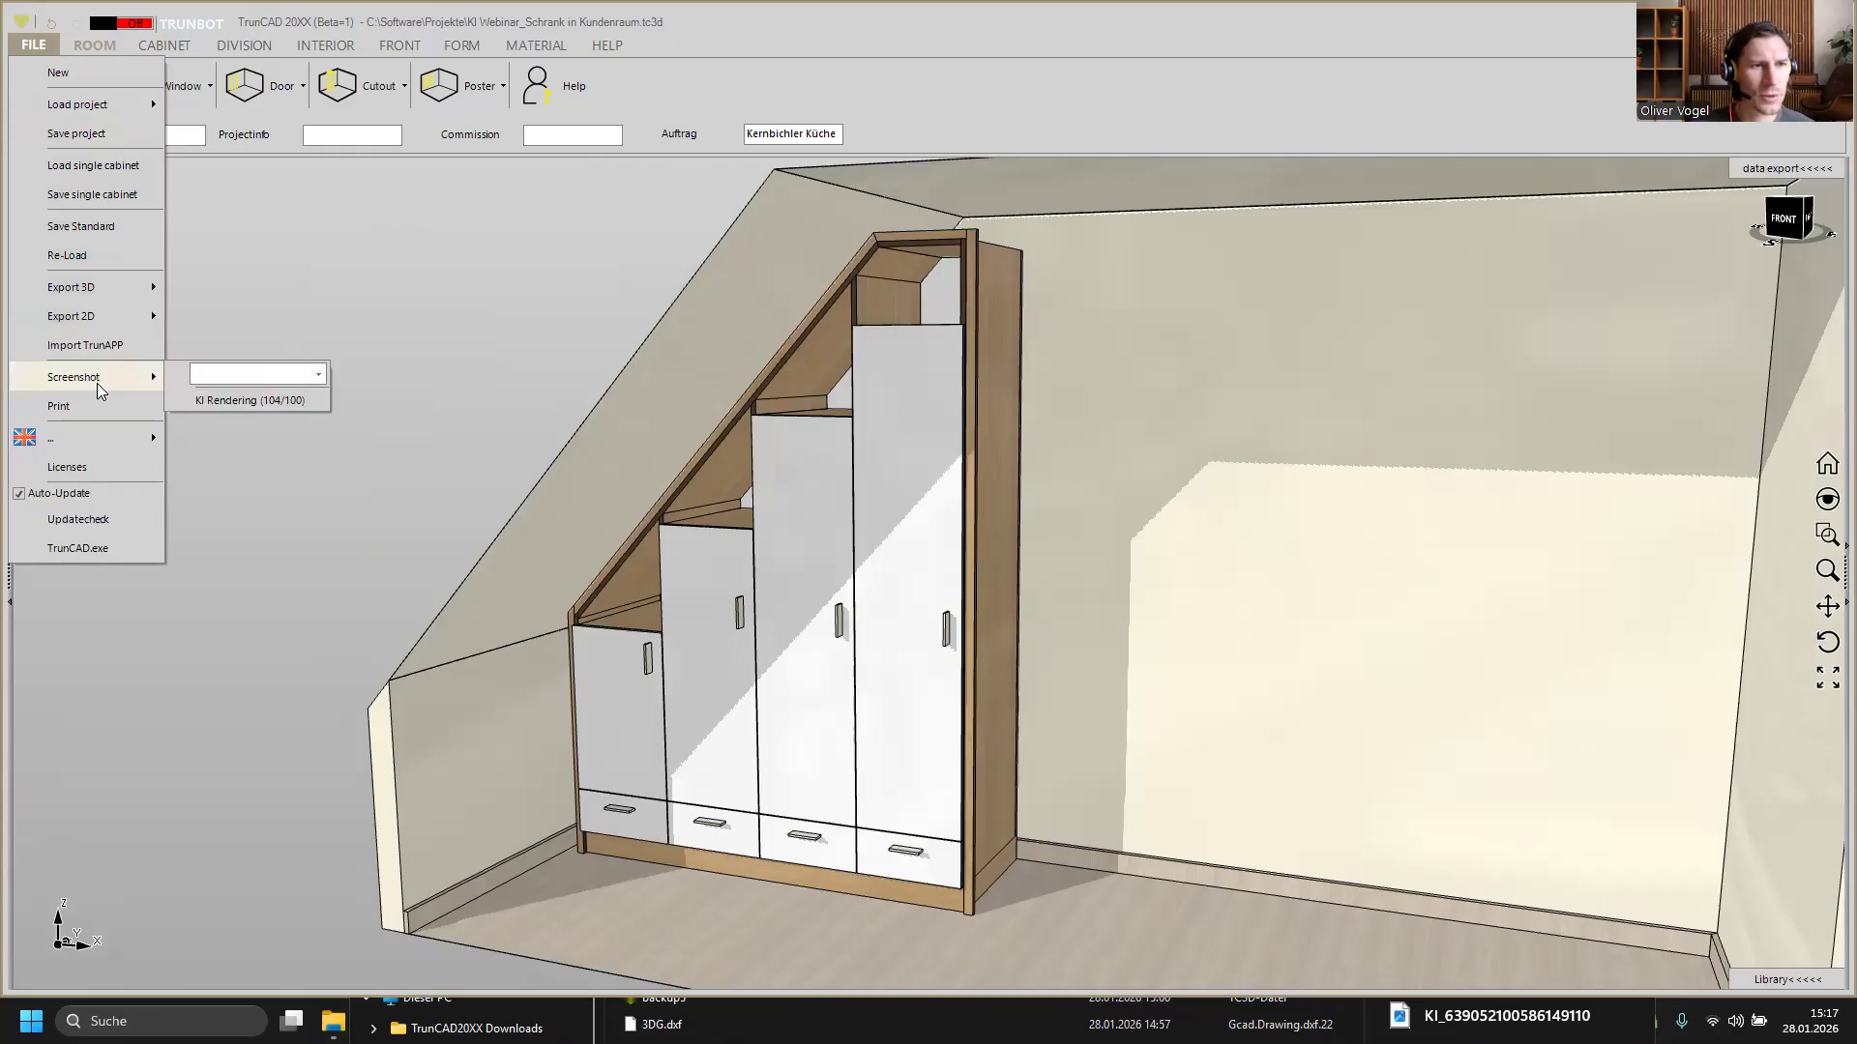
left_click(250, 400)
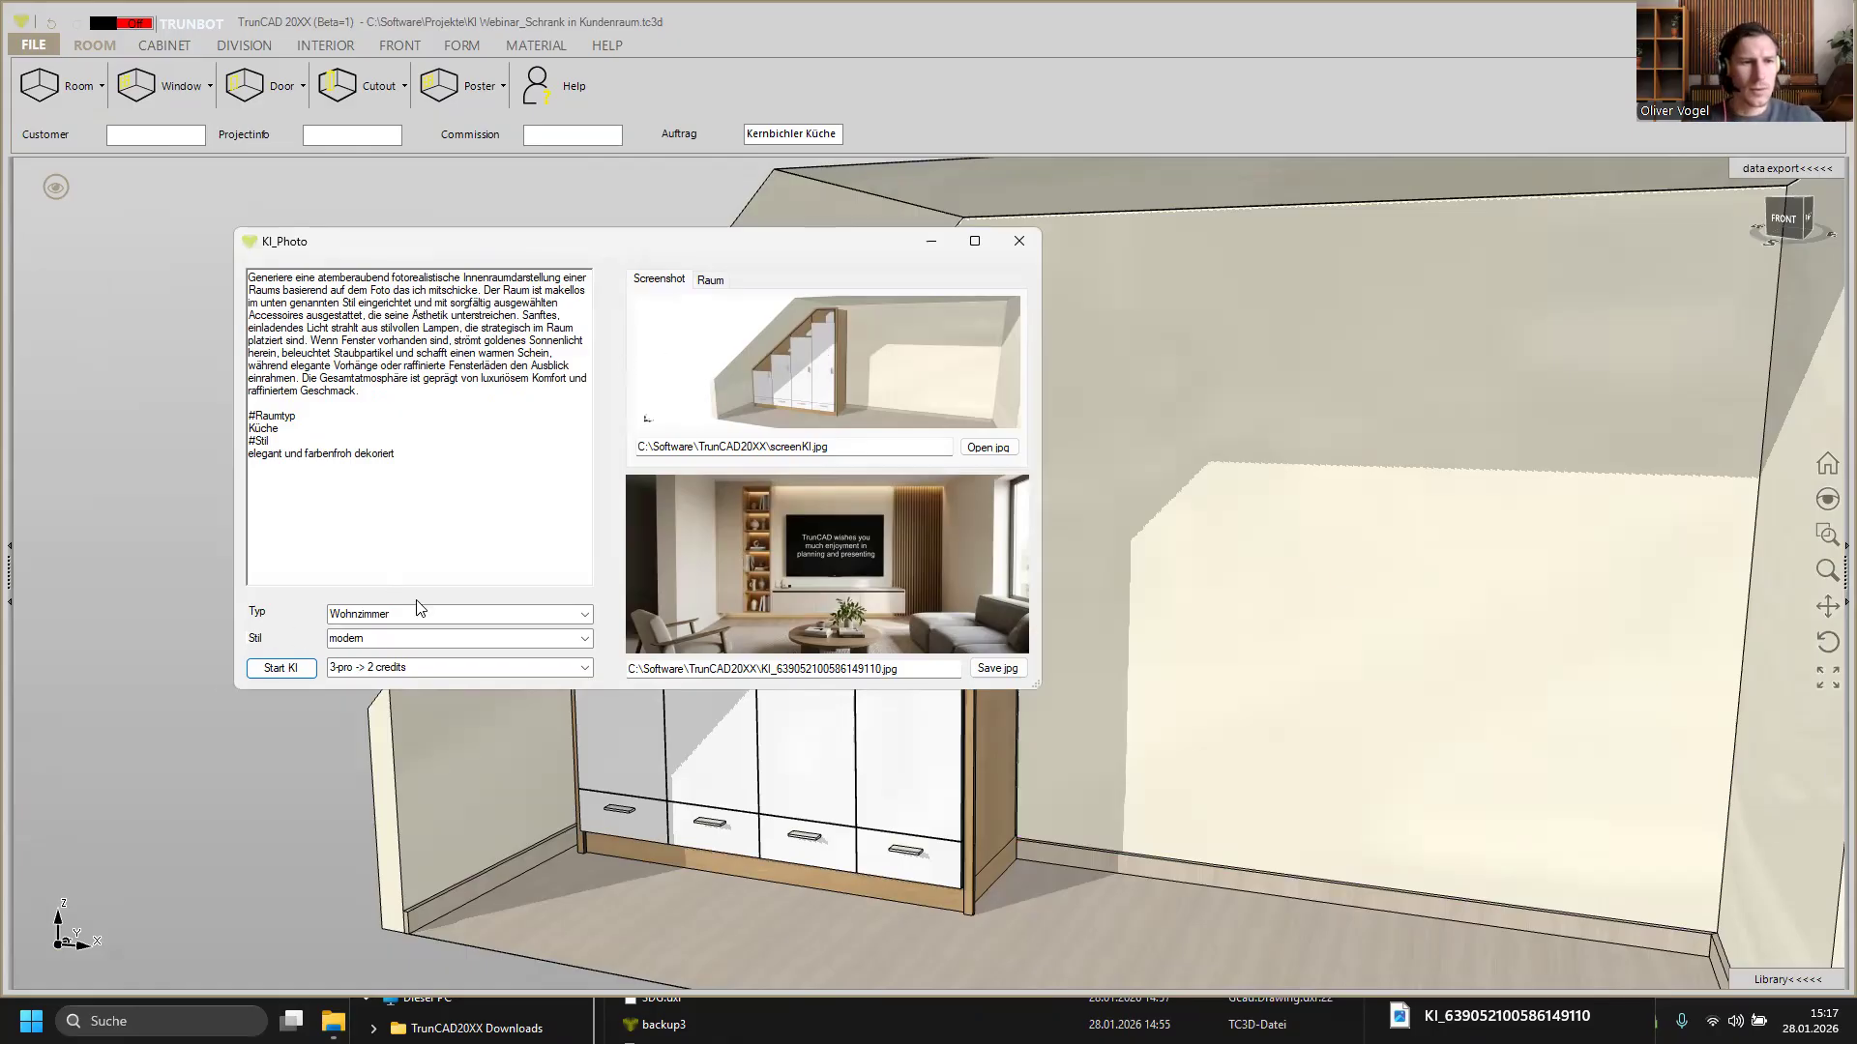
Step: Clear the Typ and Stil fields and delete the entire existing prompt text
left_click(491, 620)
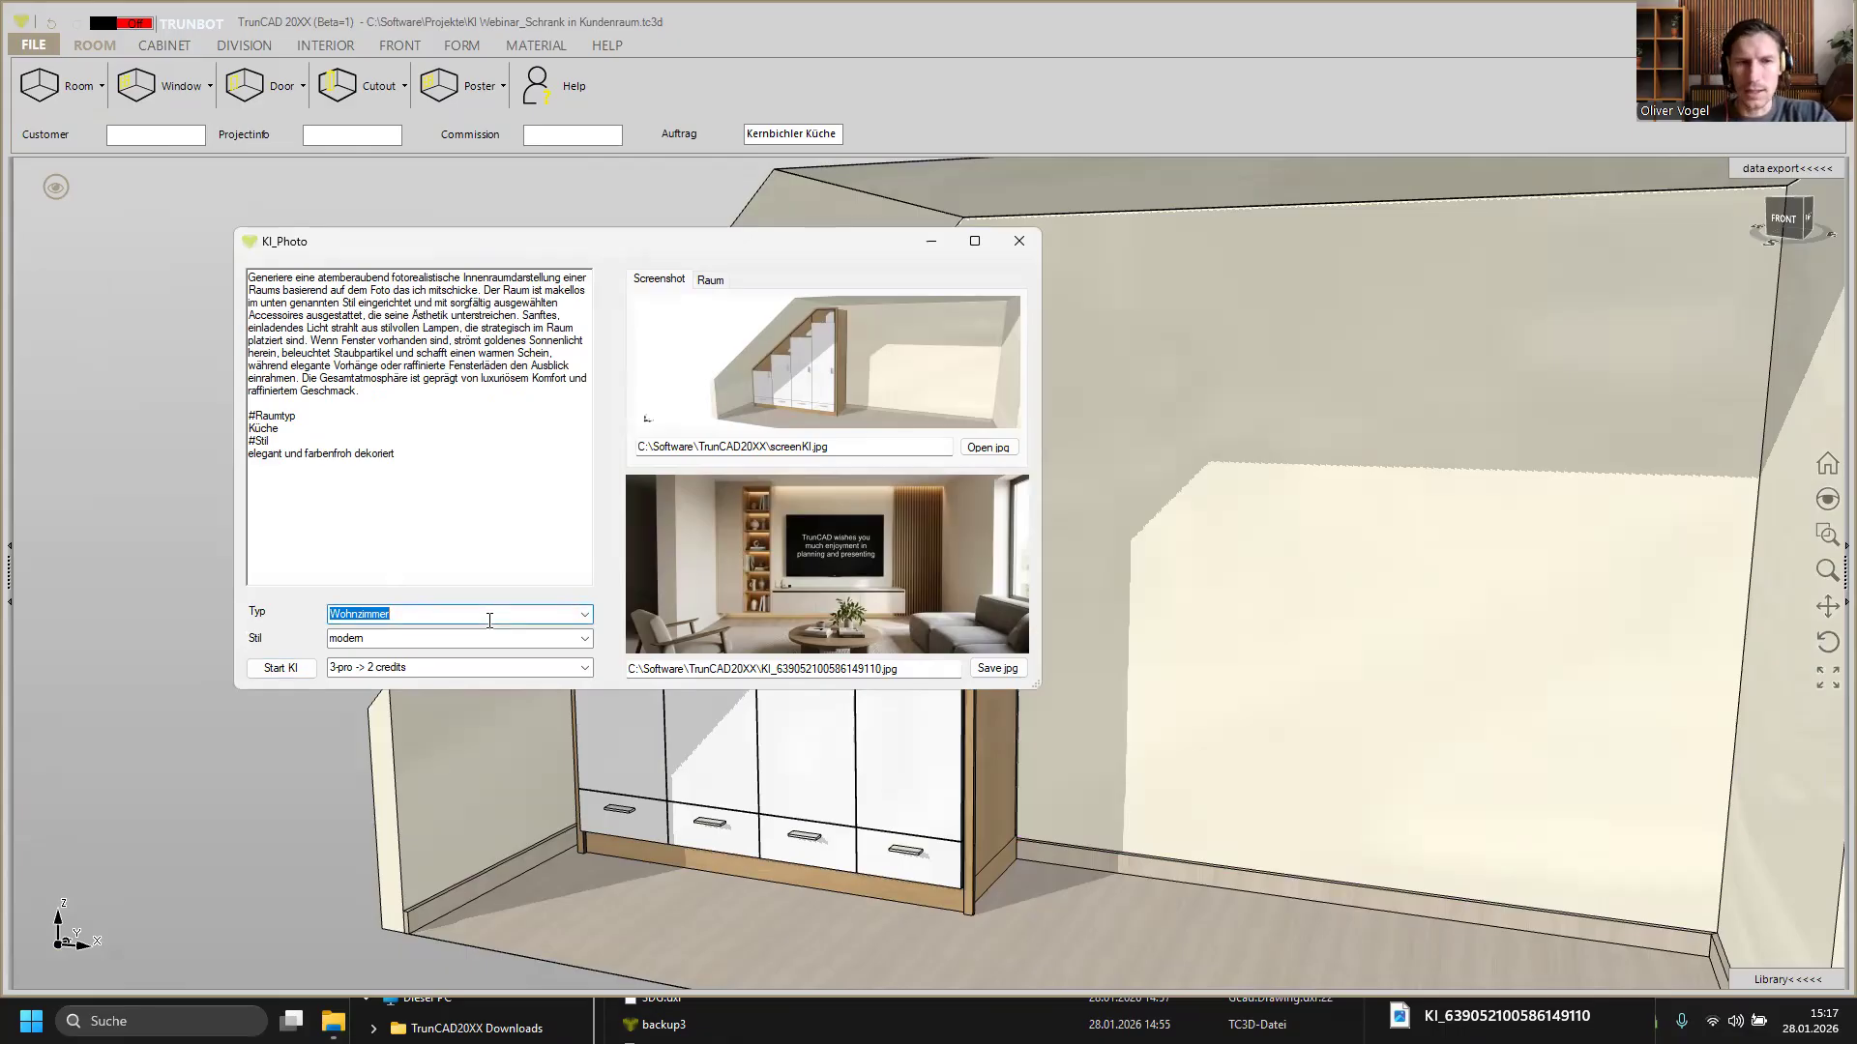
key("BackSpace")
left_click(423, 637)
key("BackSpace")
left_click_drag(410, 462, 151, 234)
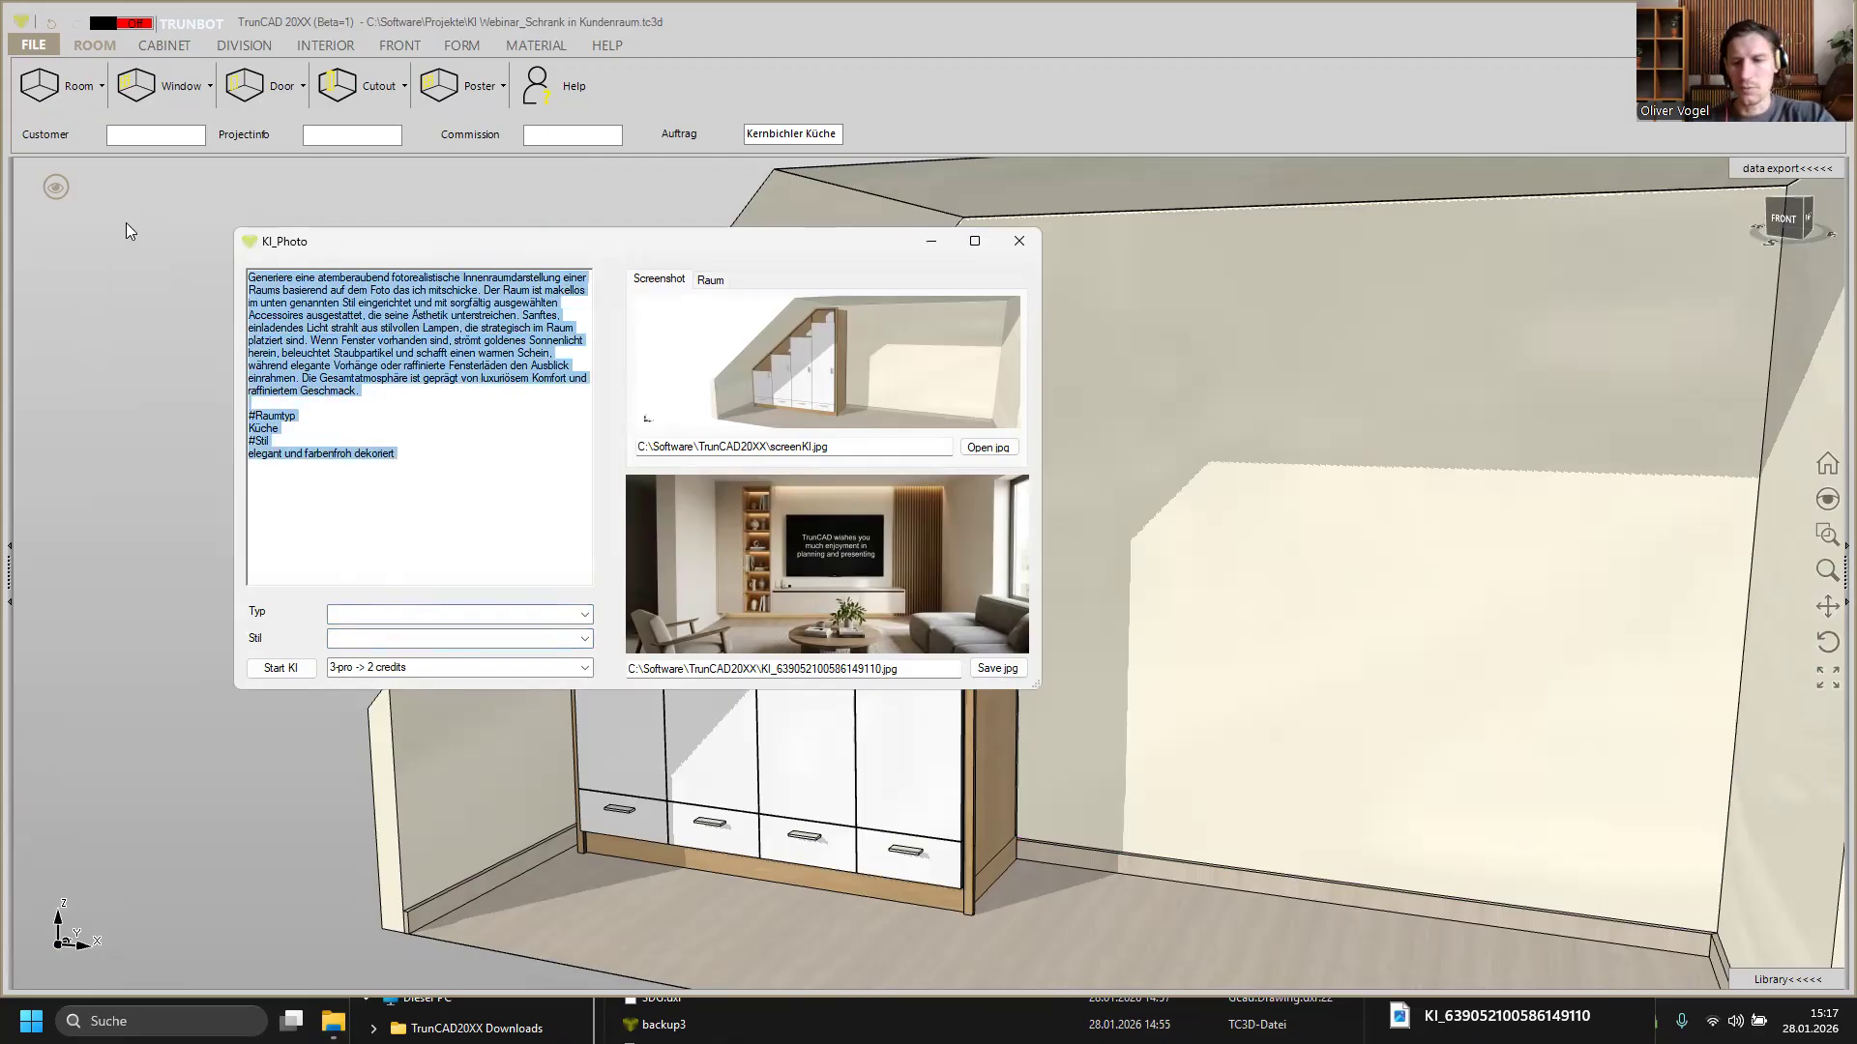
key("BackSpace")
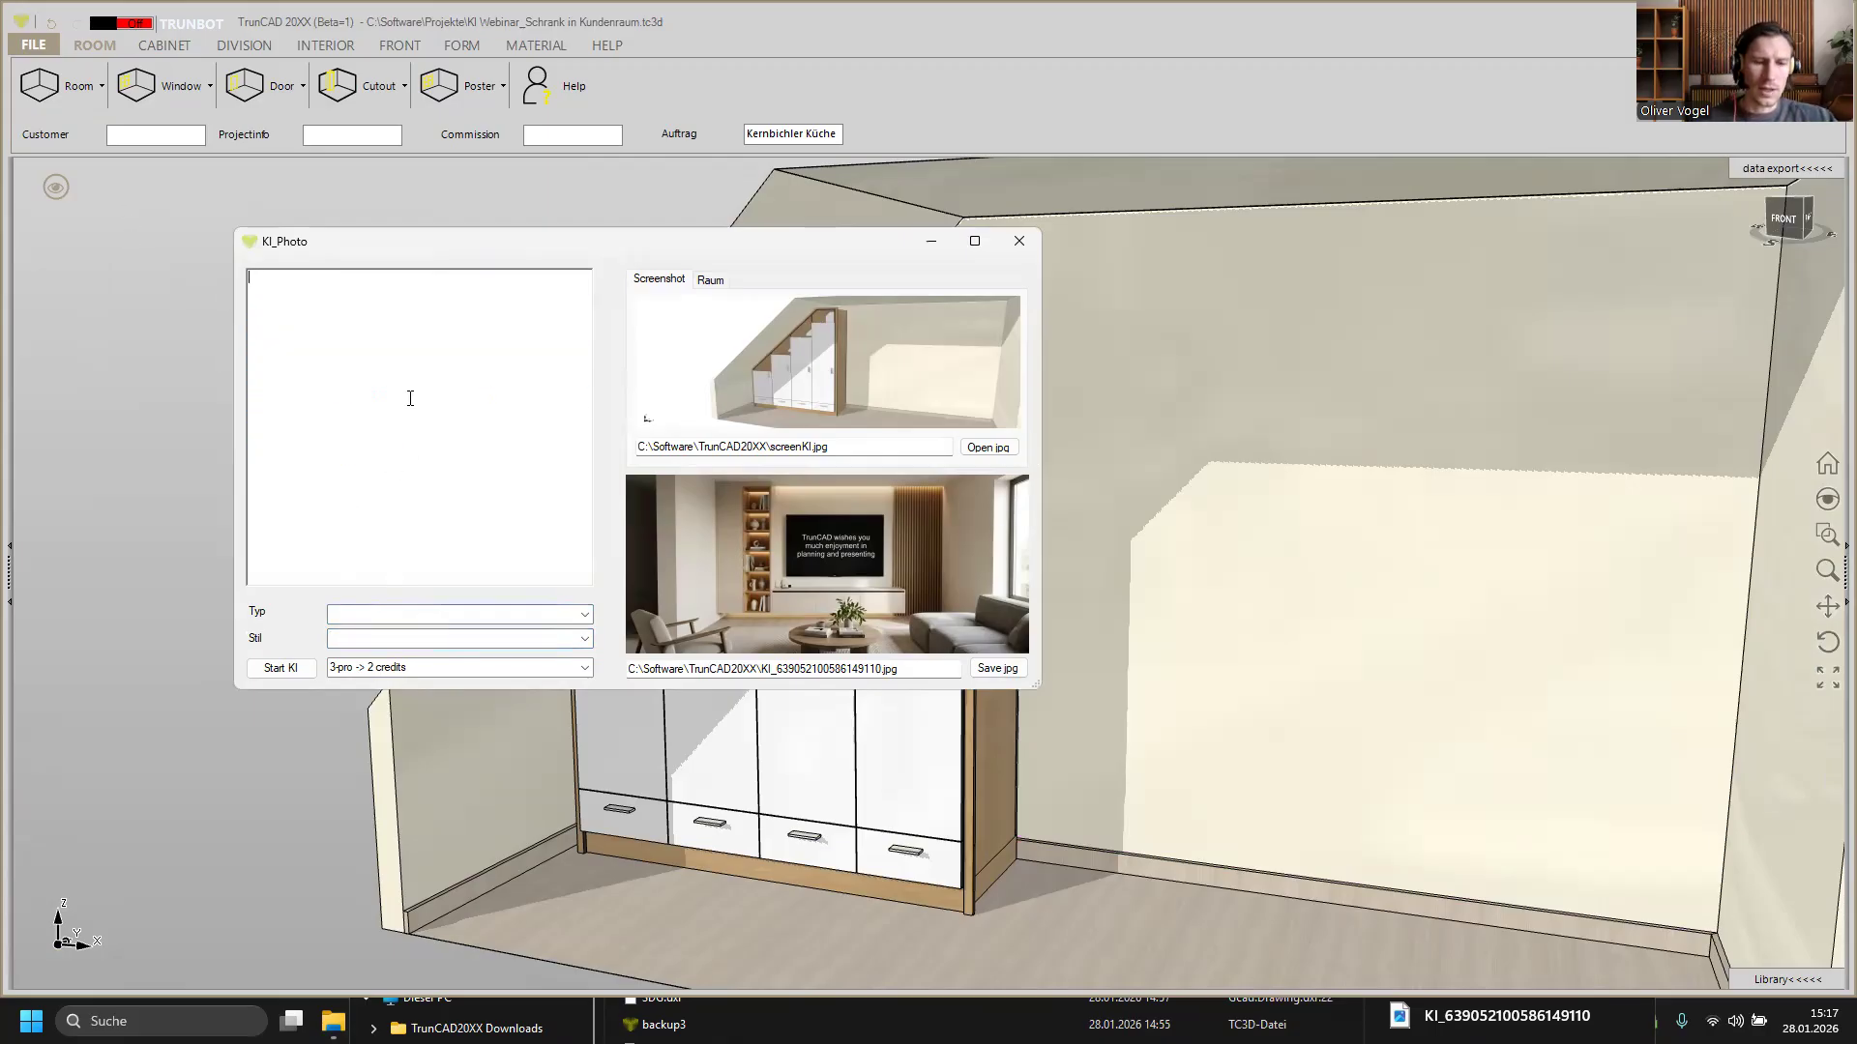
Step: Start the prompt with "Create a professional sketch of the sent cabinet in the sloping roof,"
type("Create a")
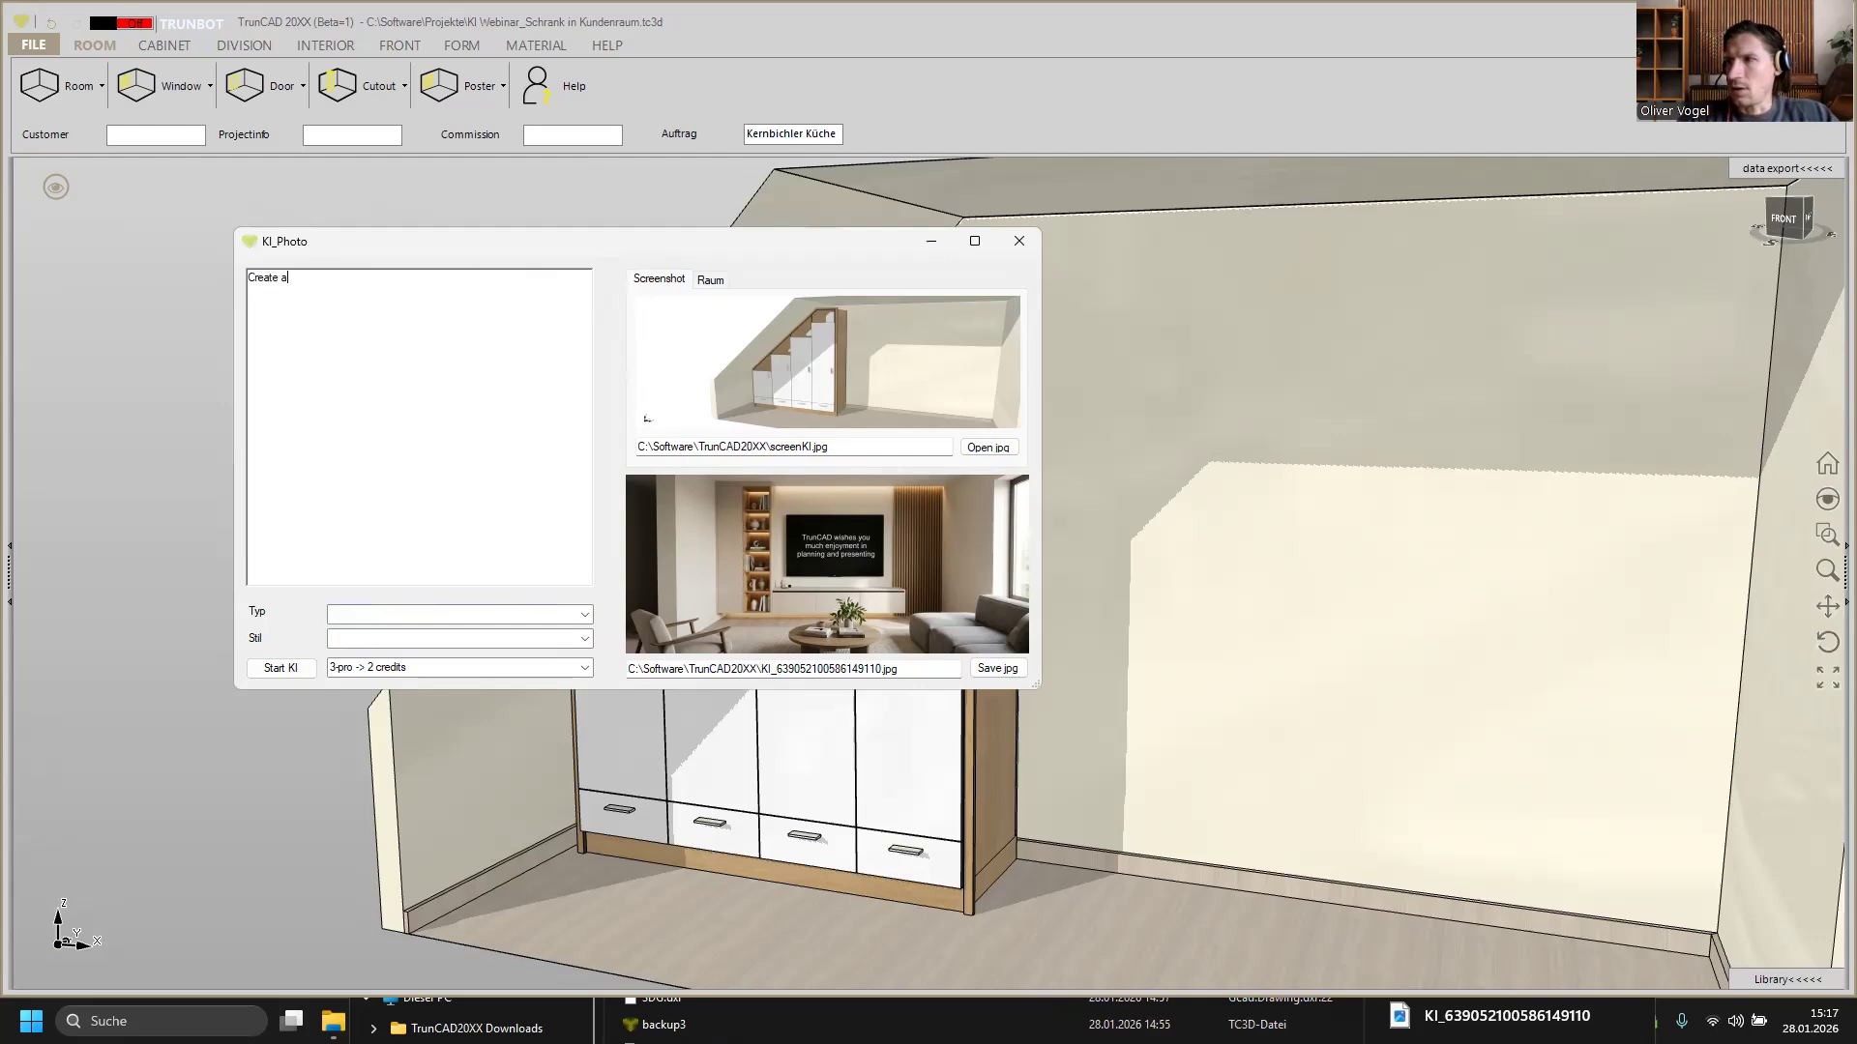
type(" professional sketch of the sen")
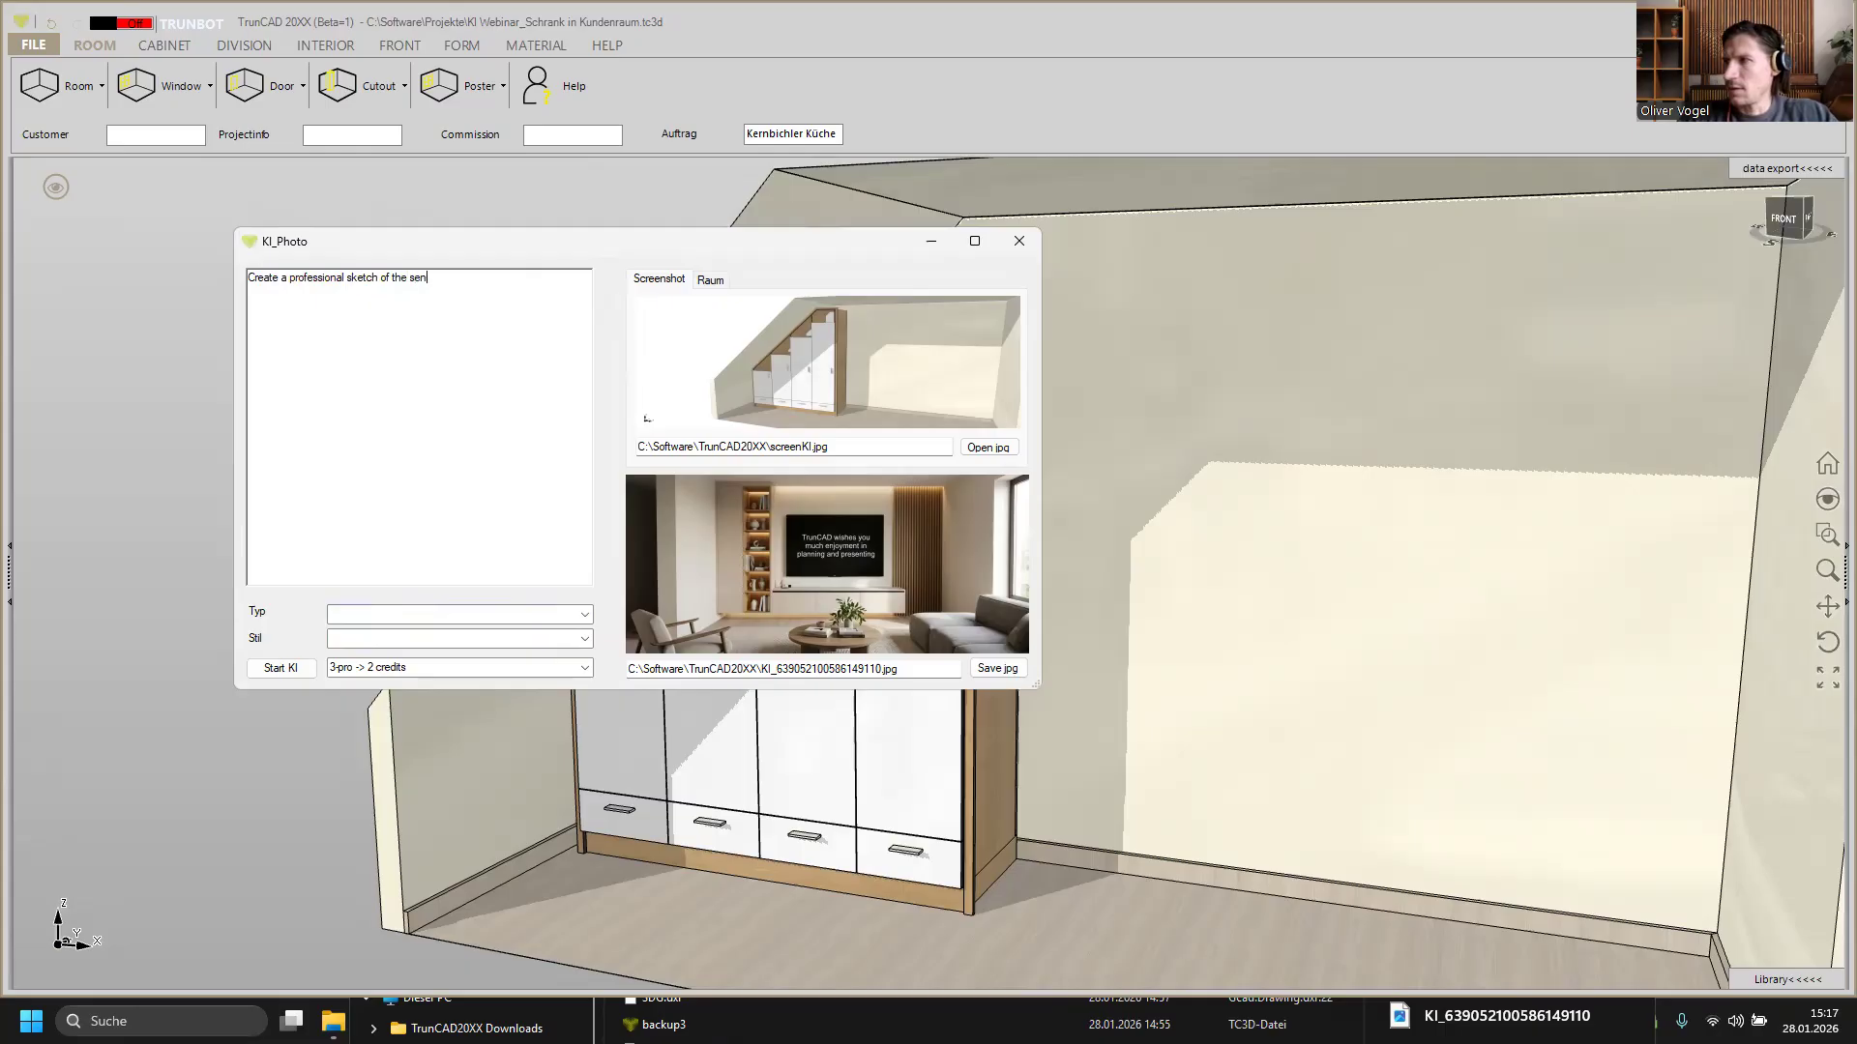
type("t cabinet")
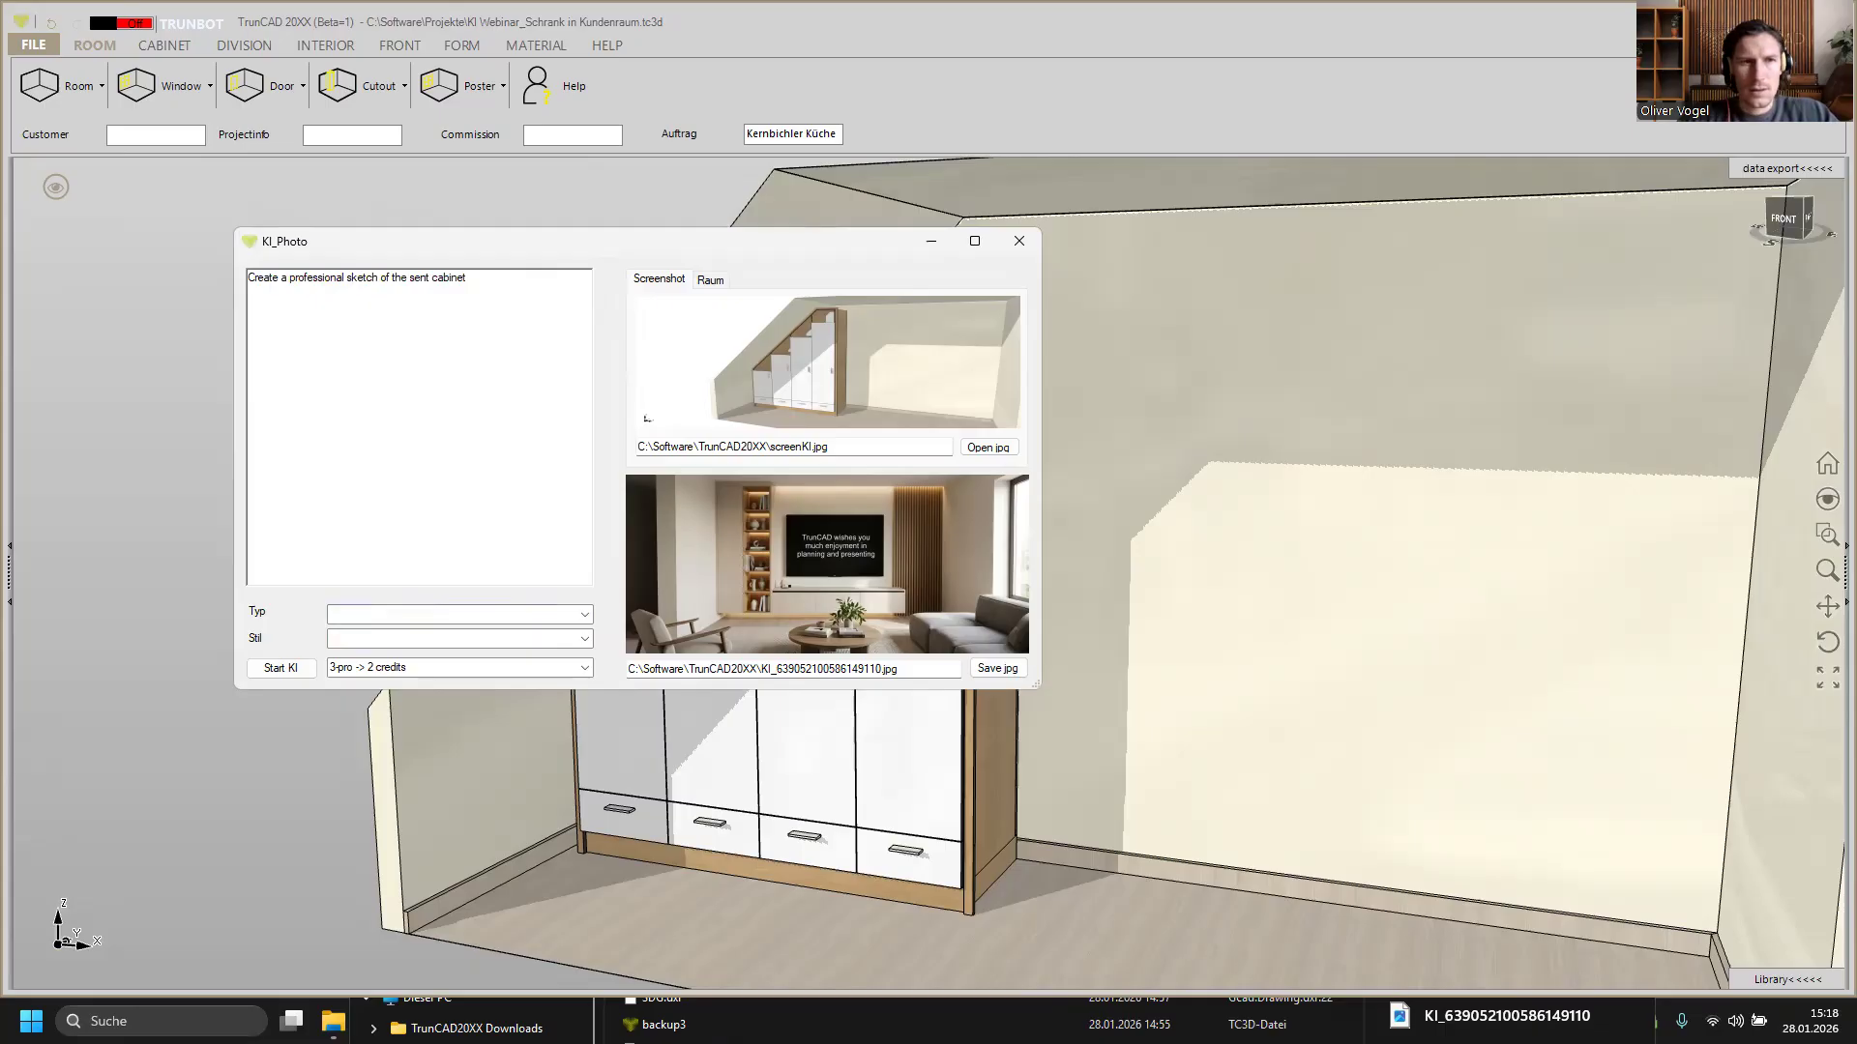
type(" in")
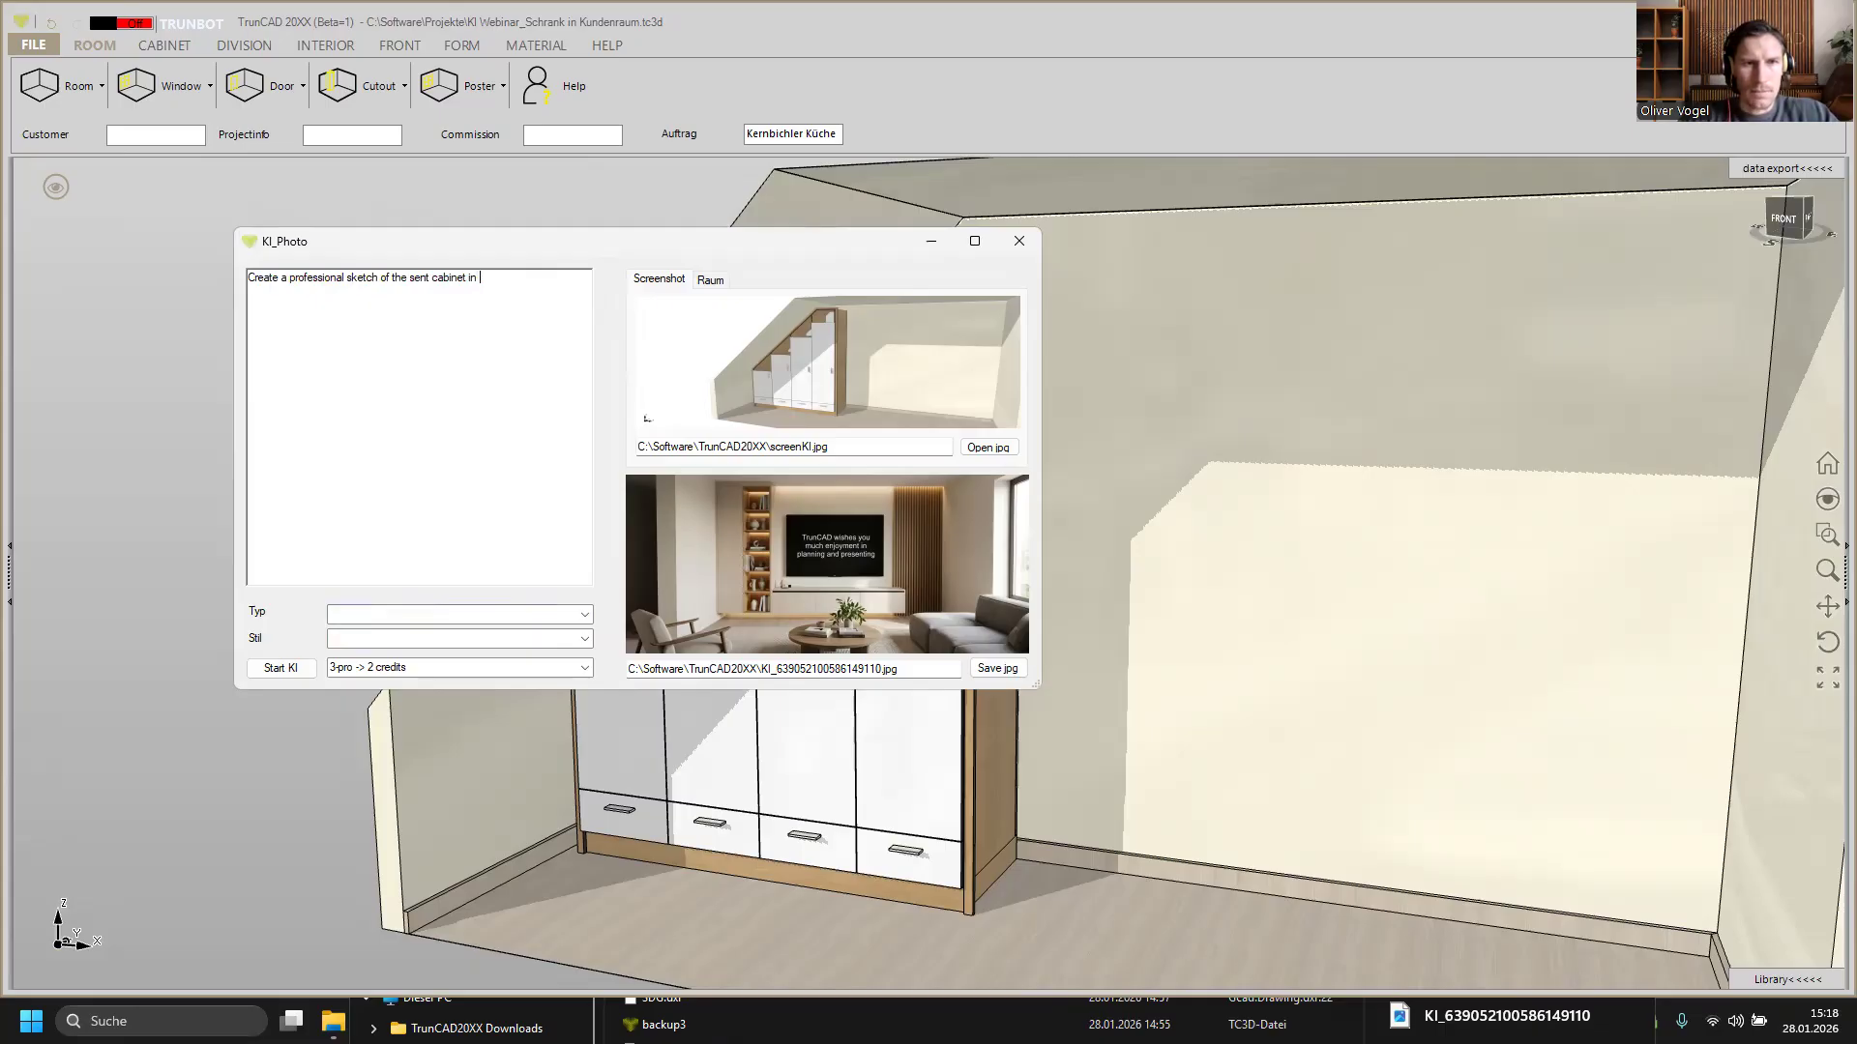
type(" the")
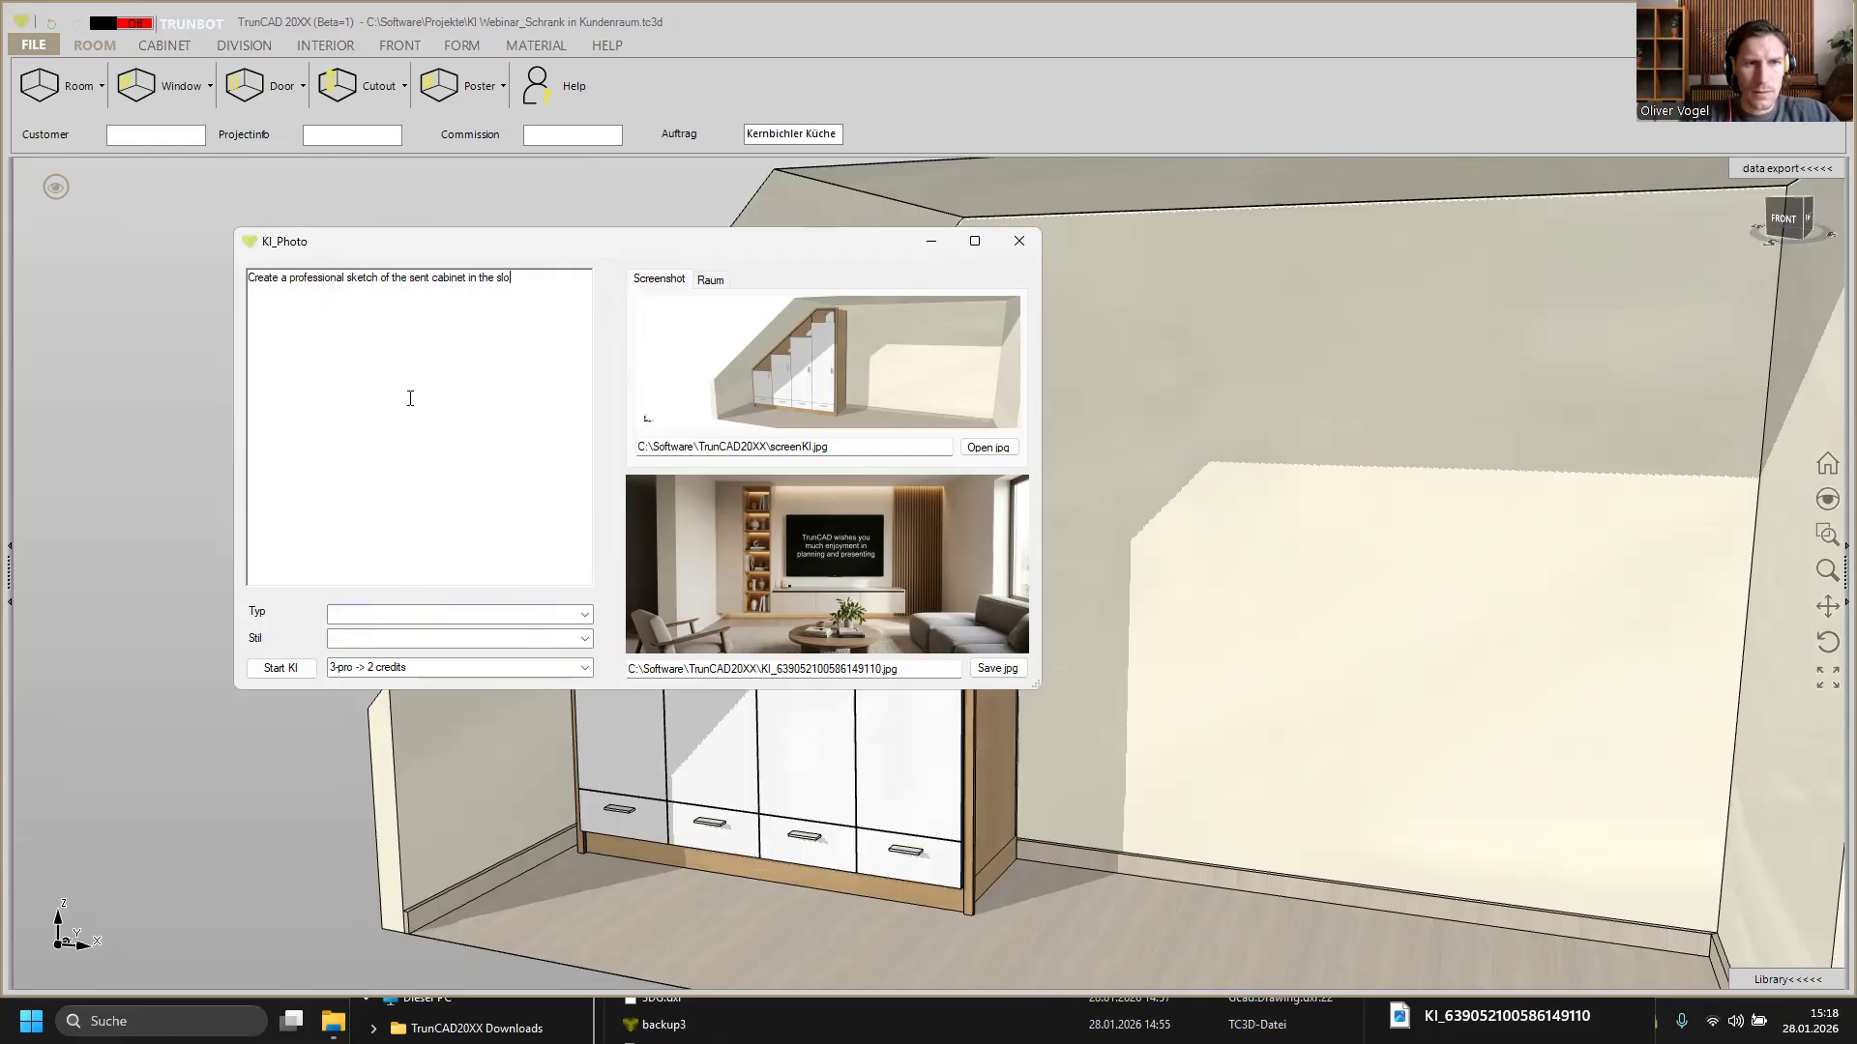
type("sloping roof,")
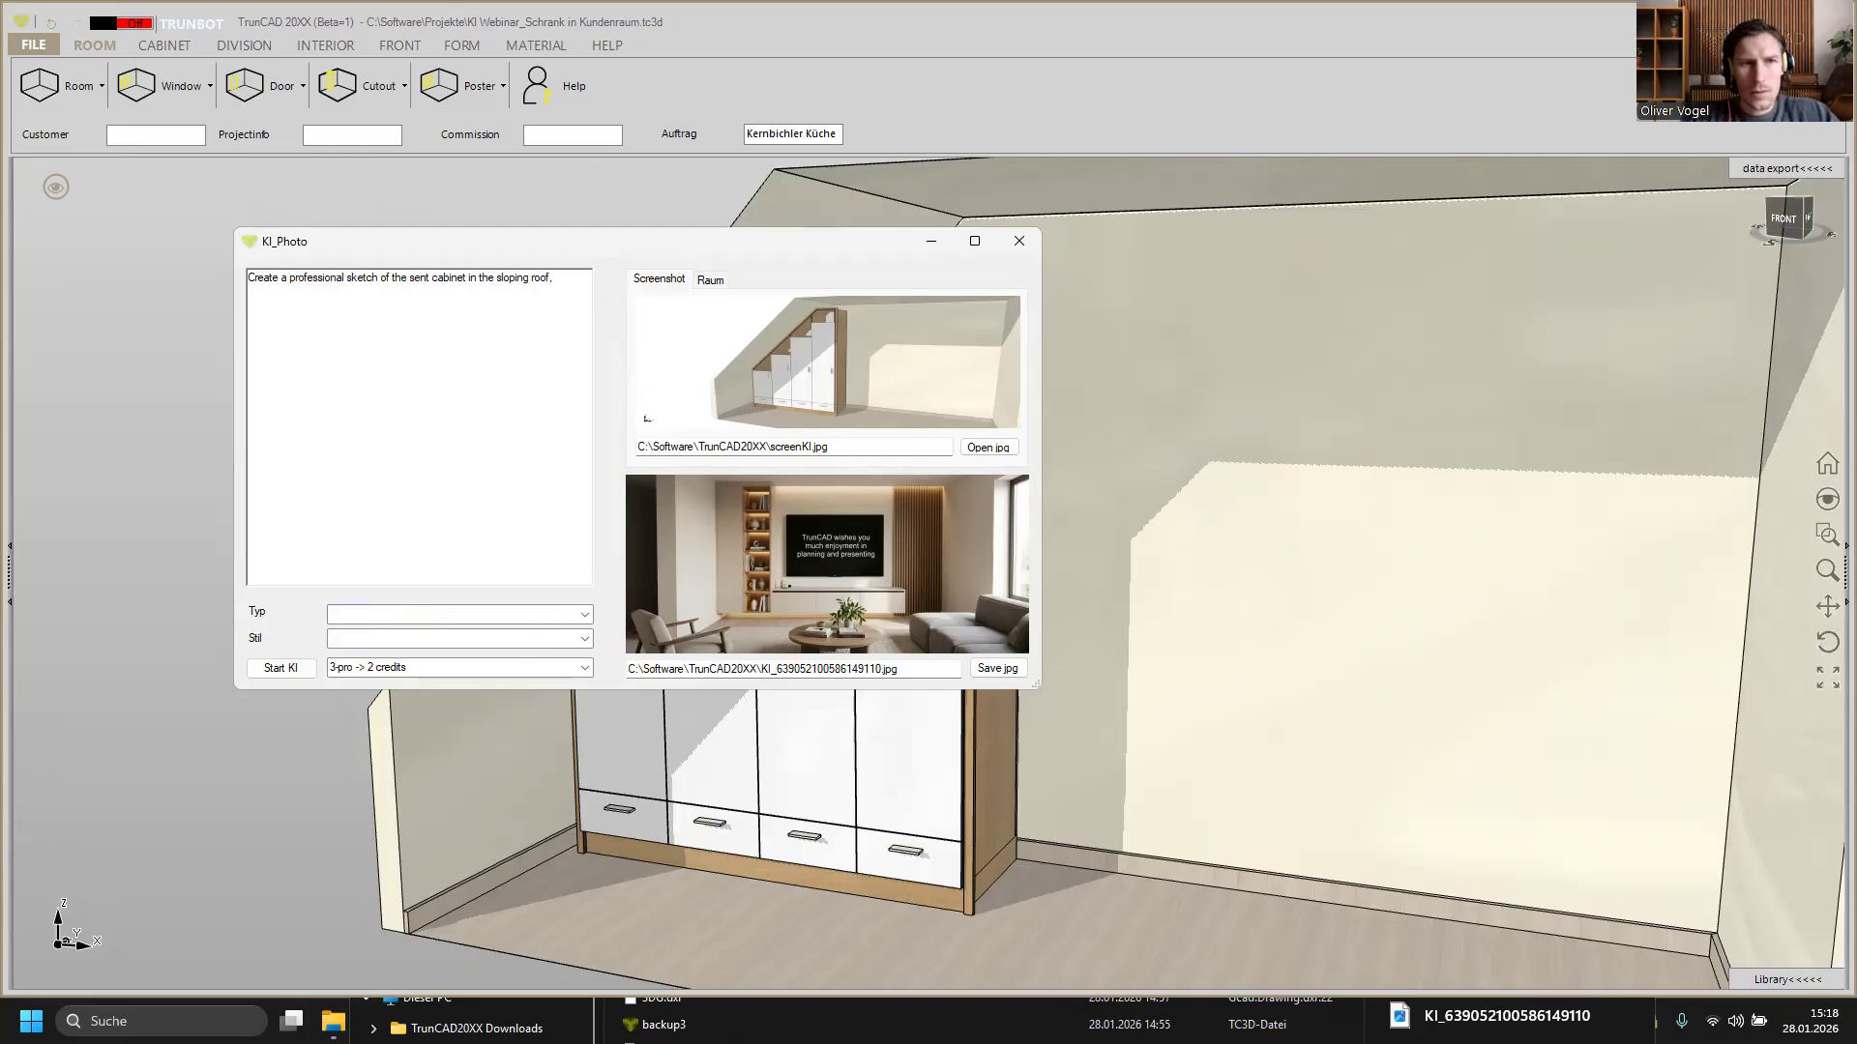
Step: Continue the prompt with "that looks like drawn by an experienced carpenter with colored pencils."
type("that")
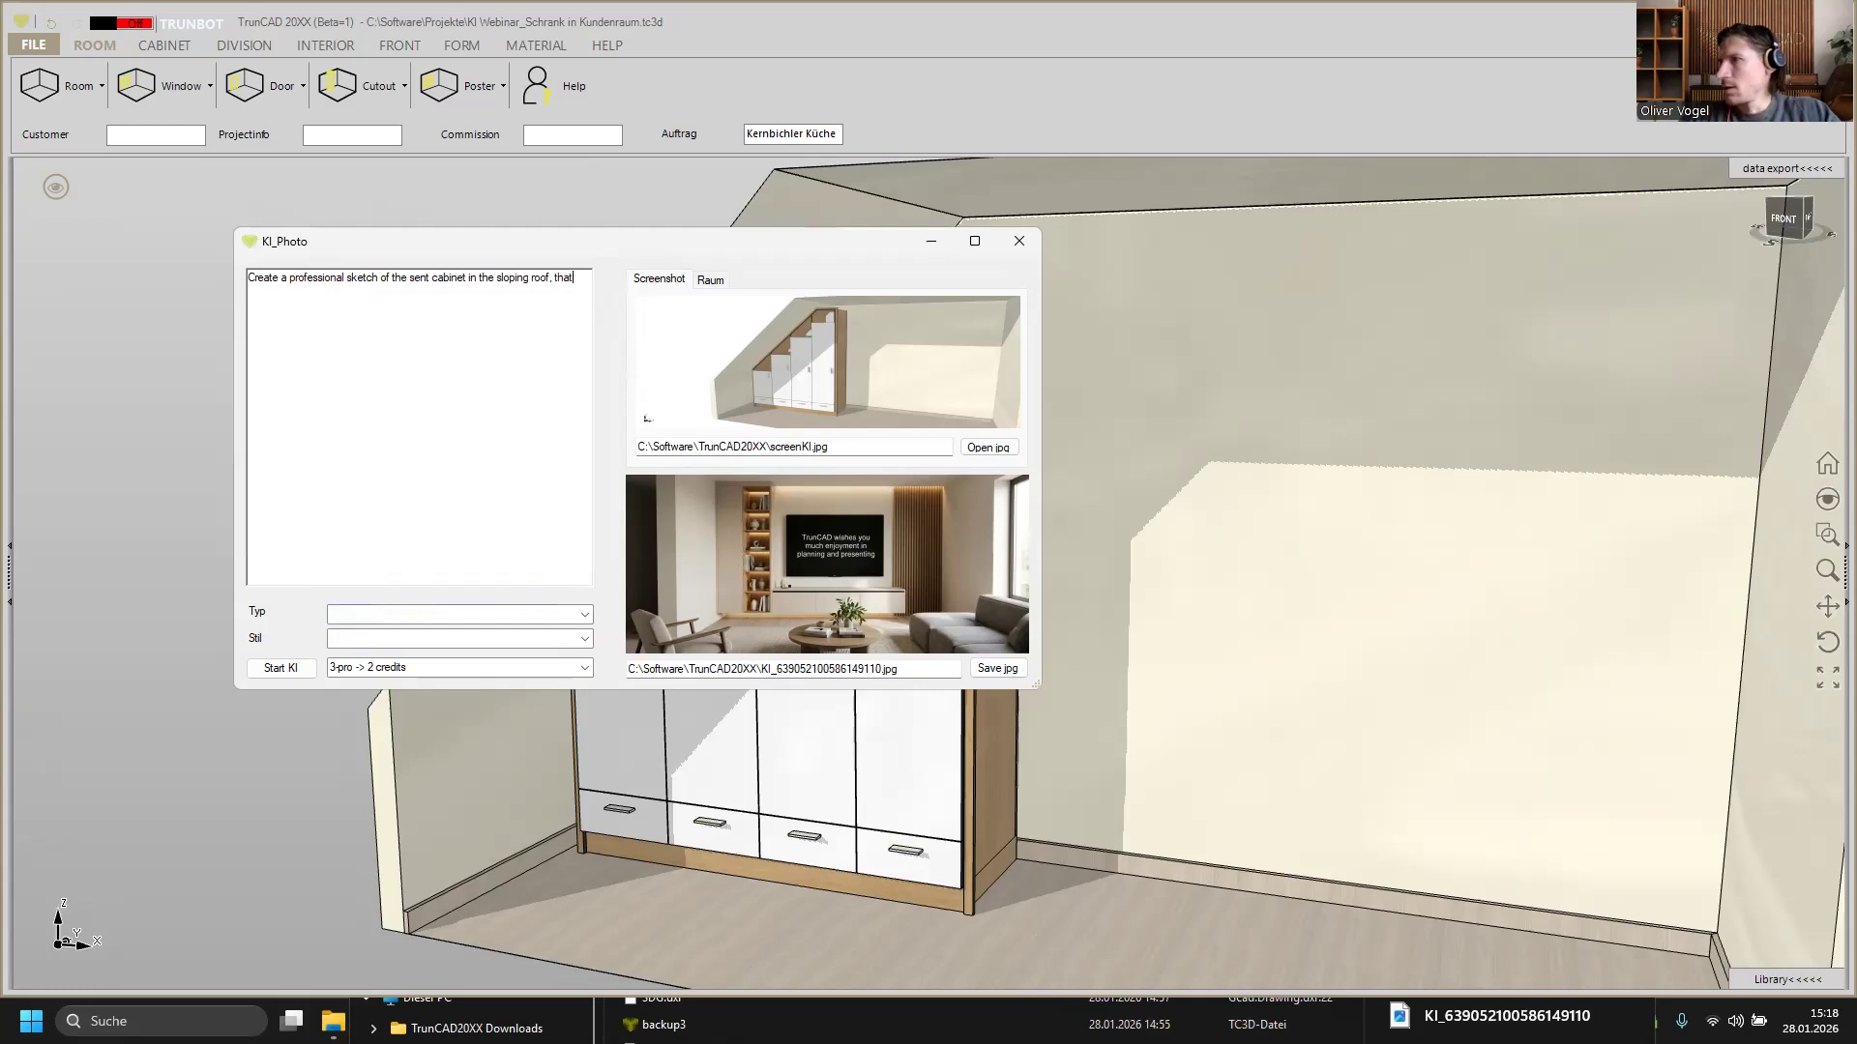
type(" looks ko")
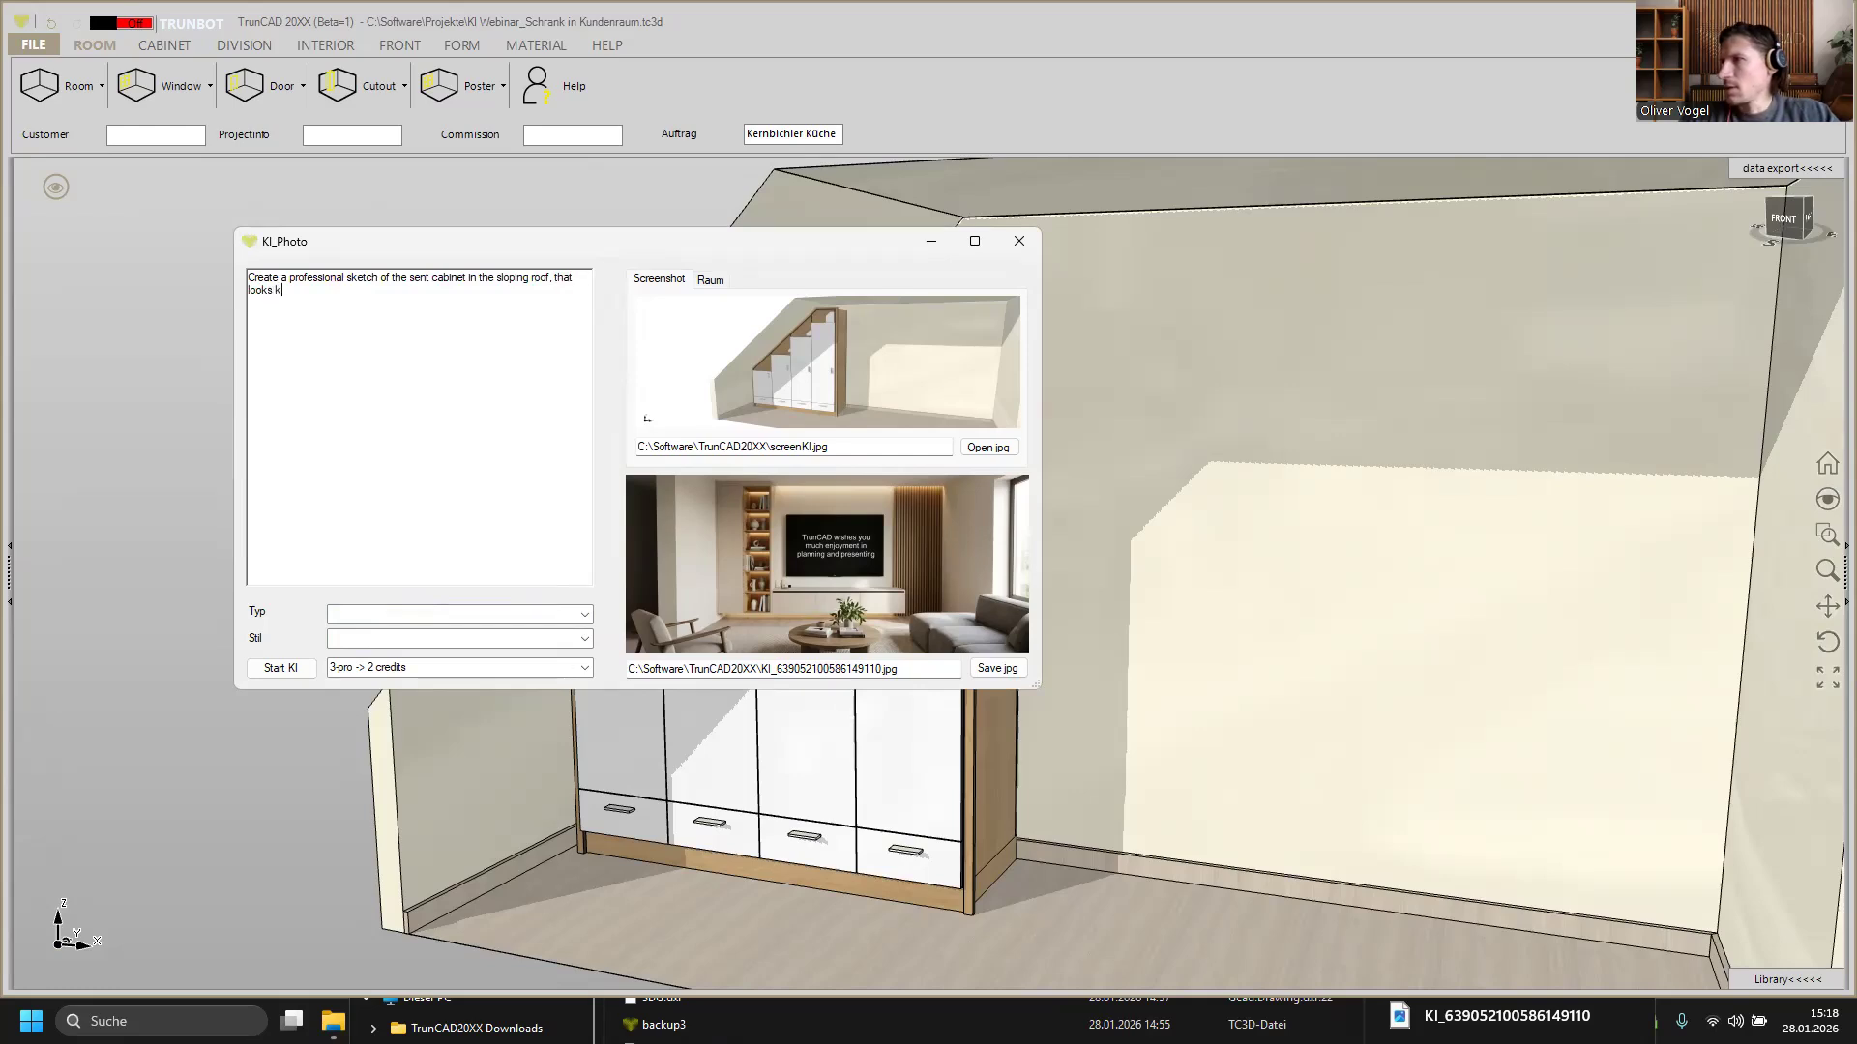
key("BackSpace")
key("BackSpace")
type("like")
type("drawn by an ex")
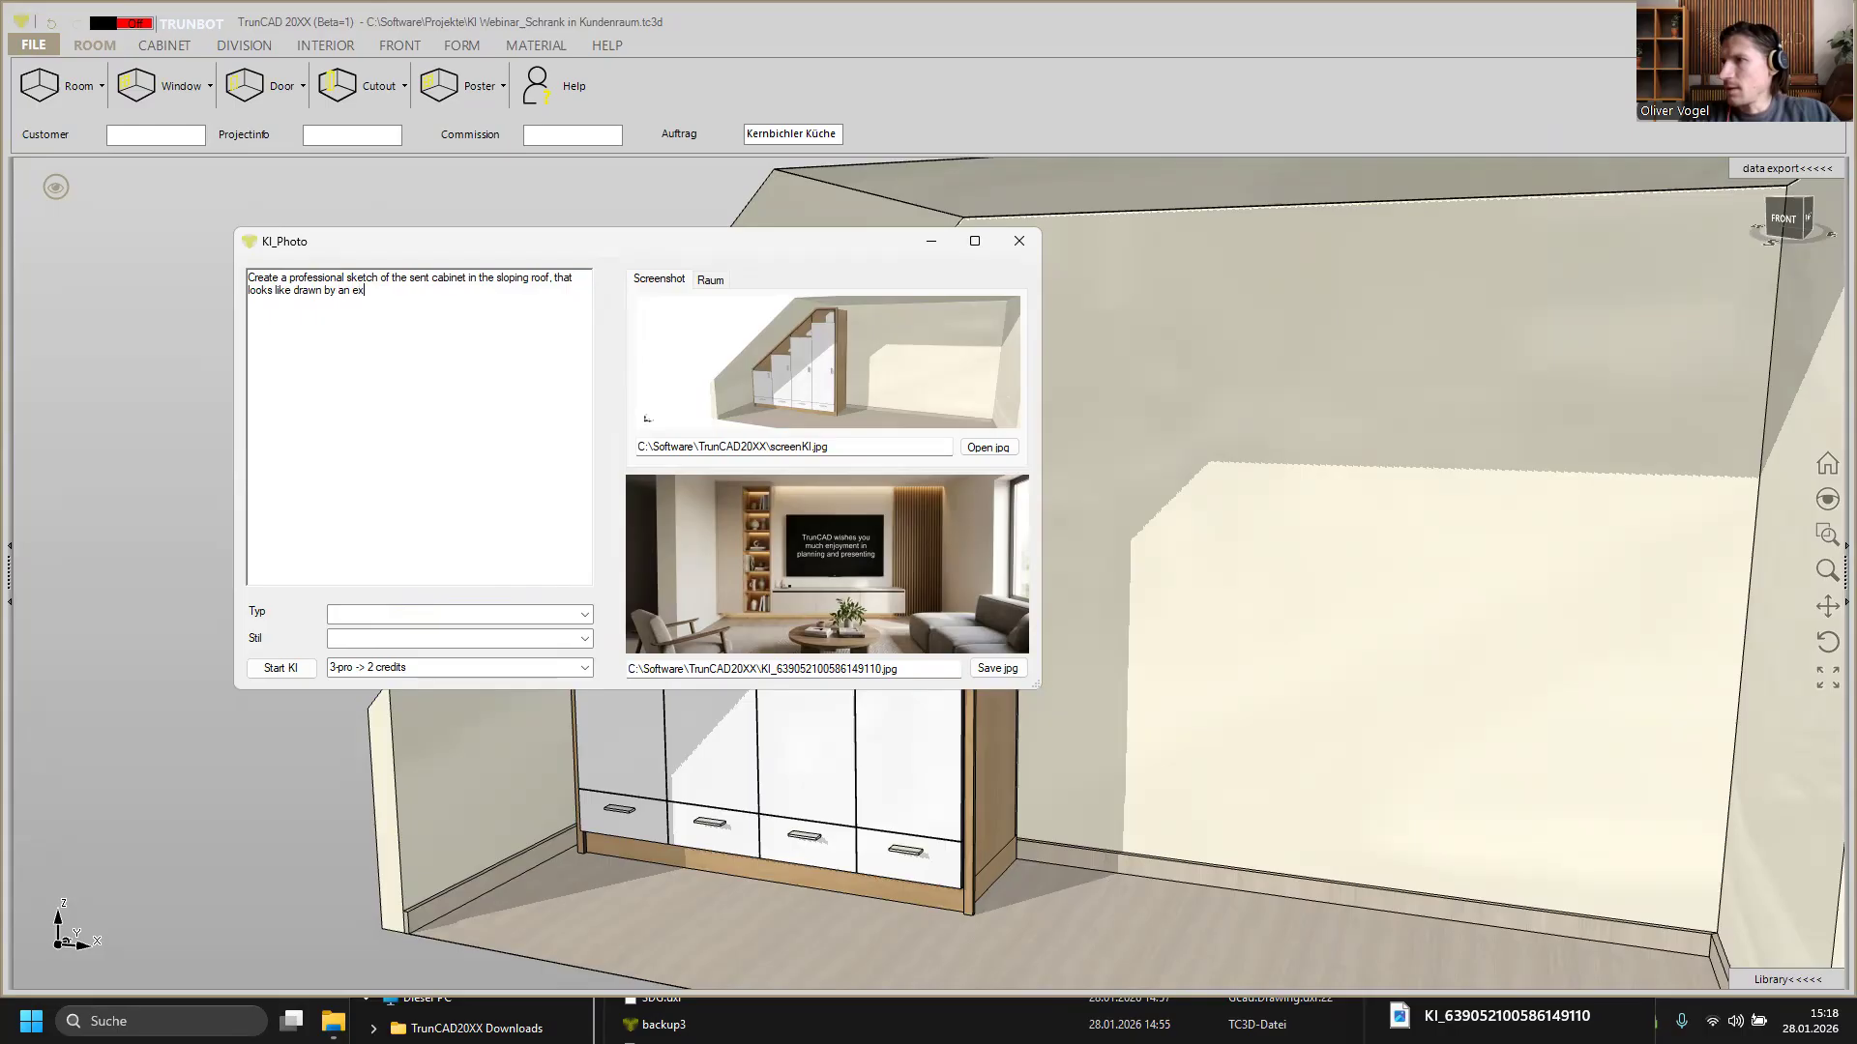
type("perienced")
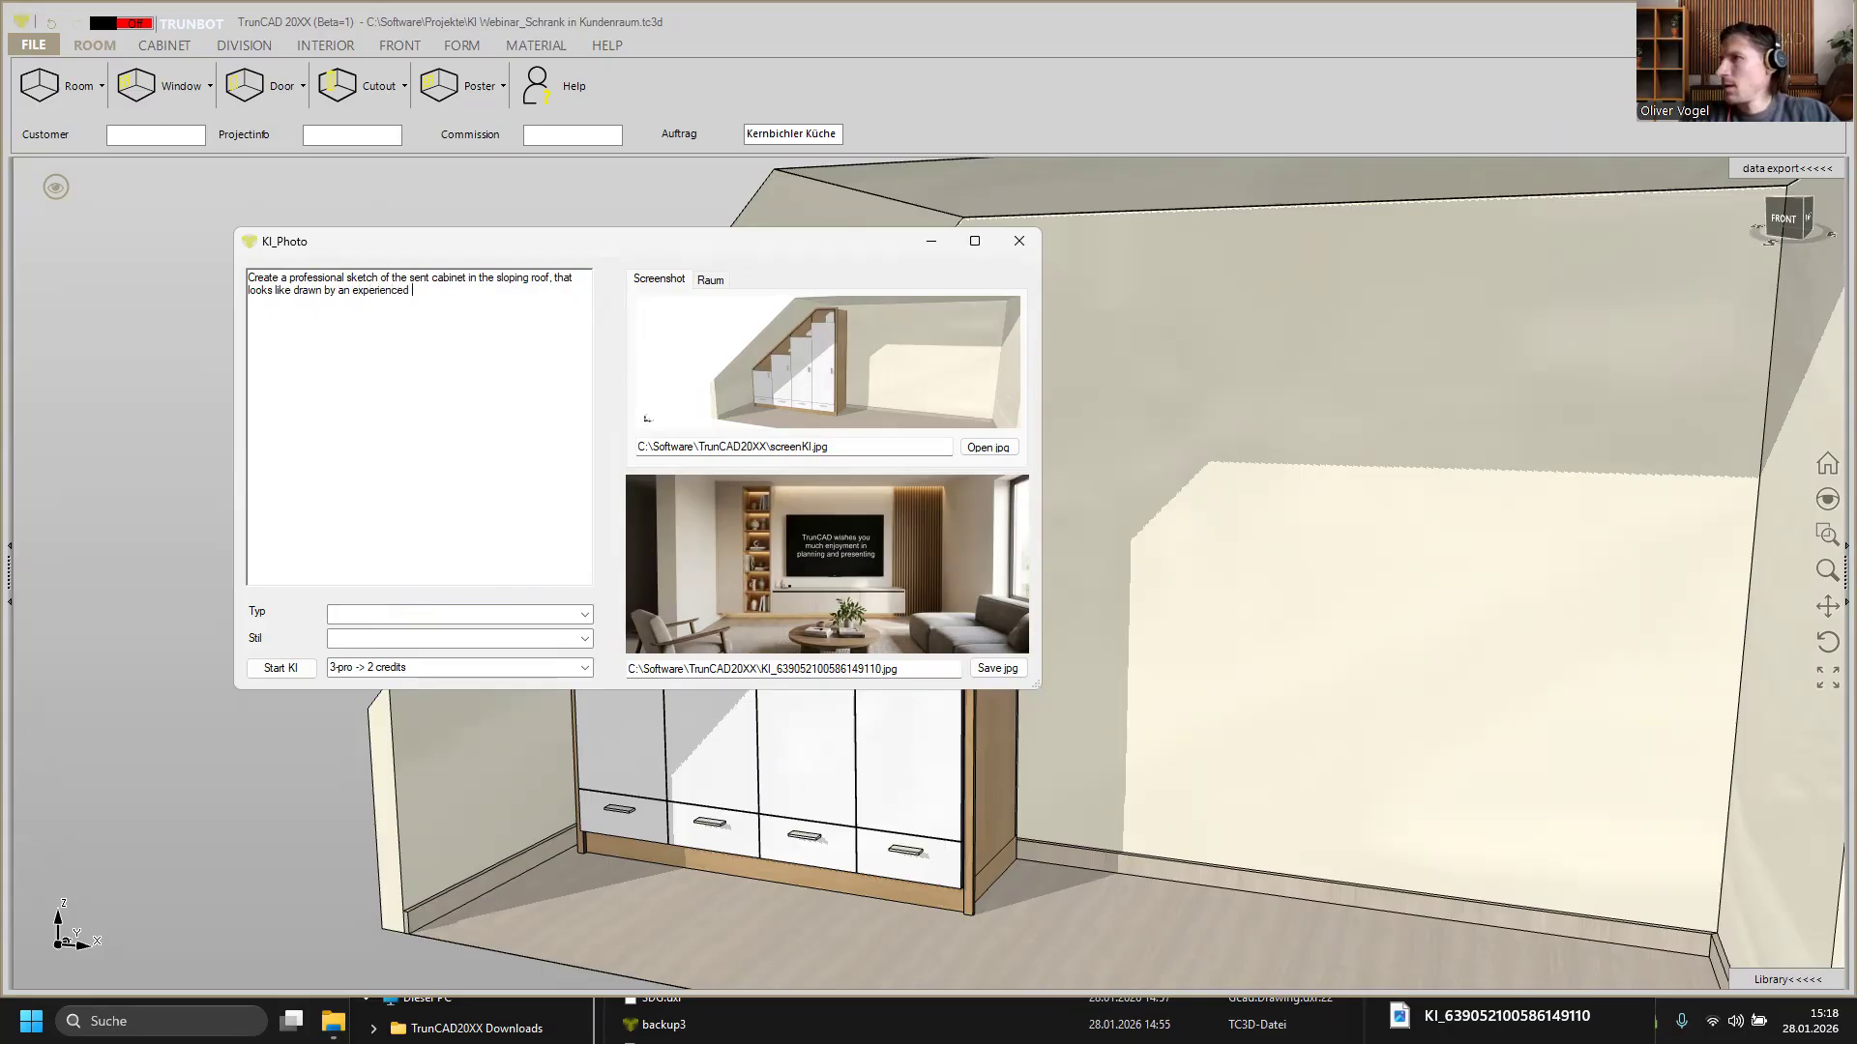
type("carpenter w")
type("ith col")
type("o")
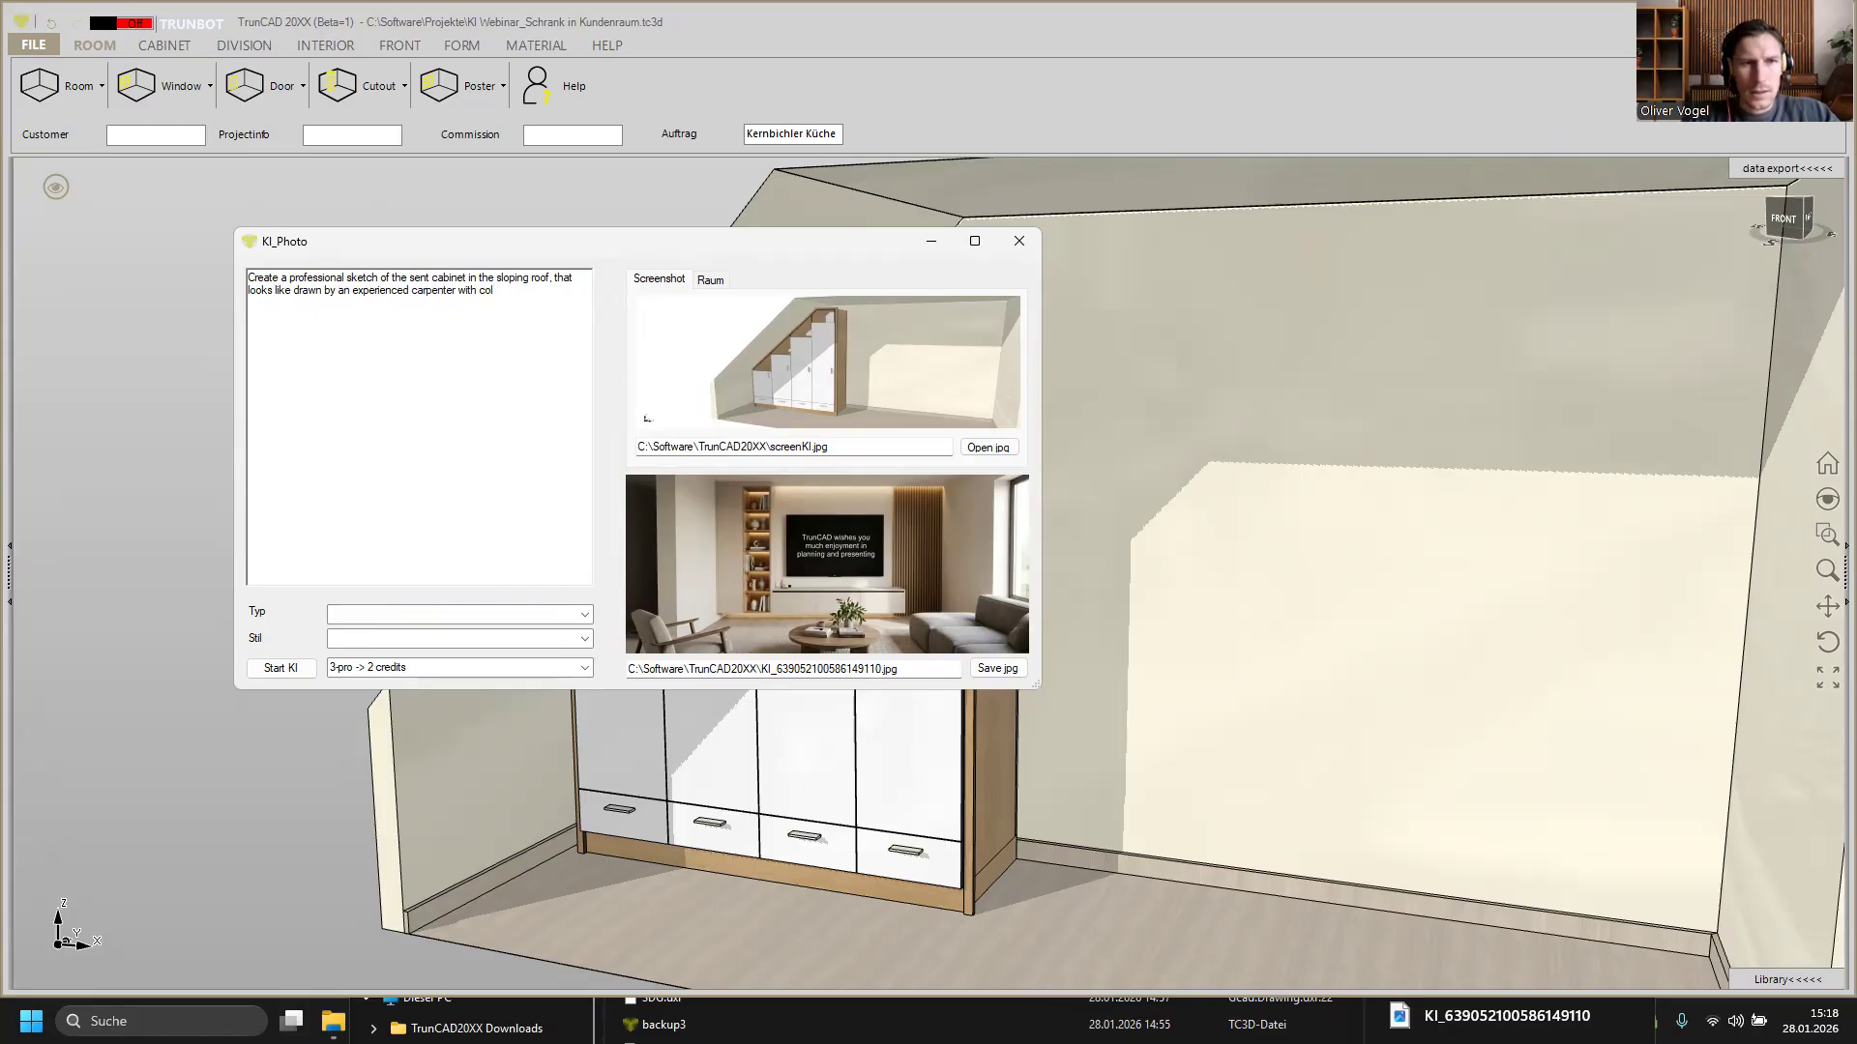
type("red ")
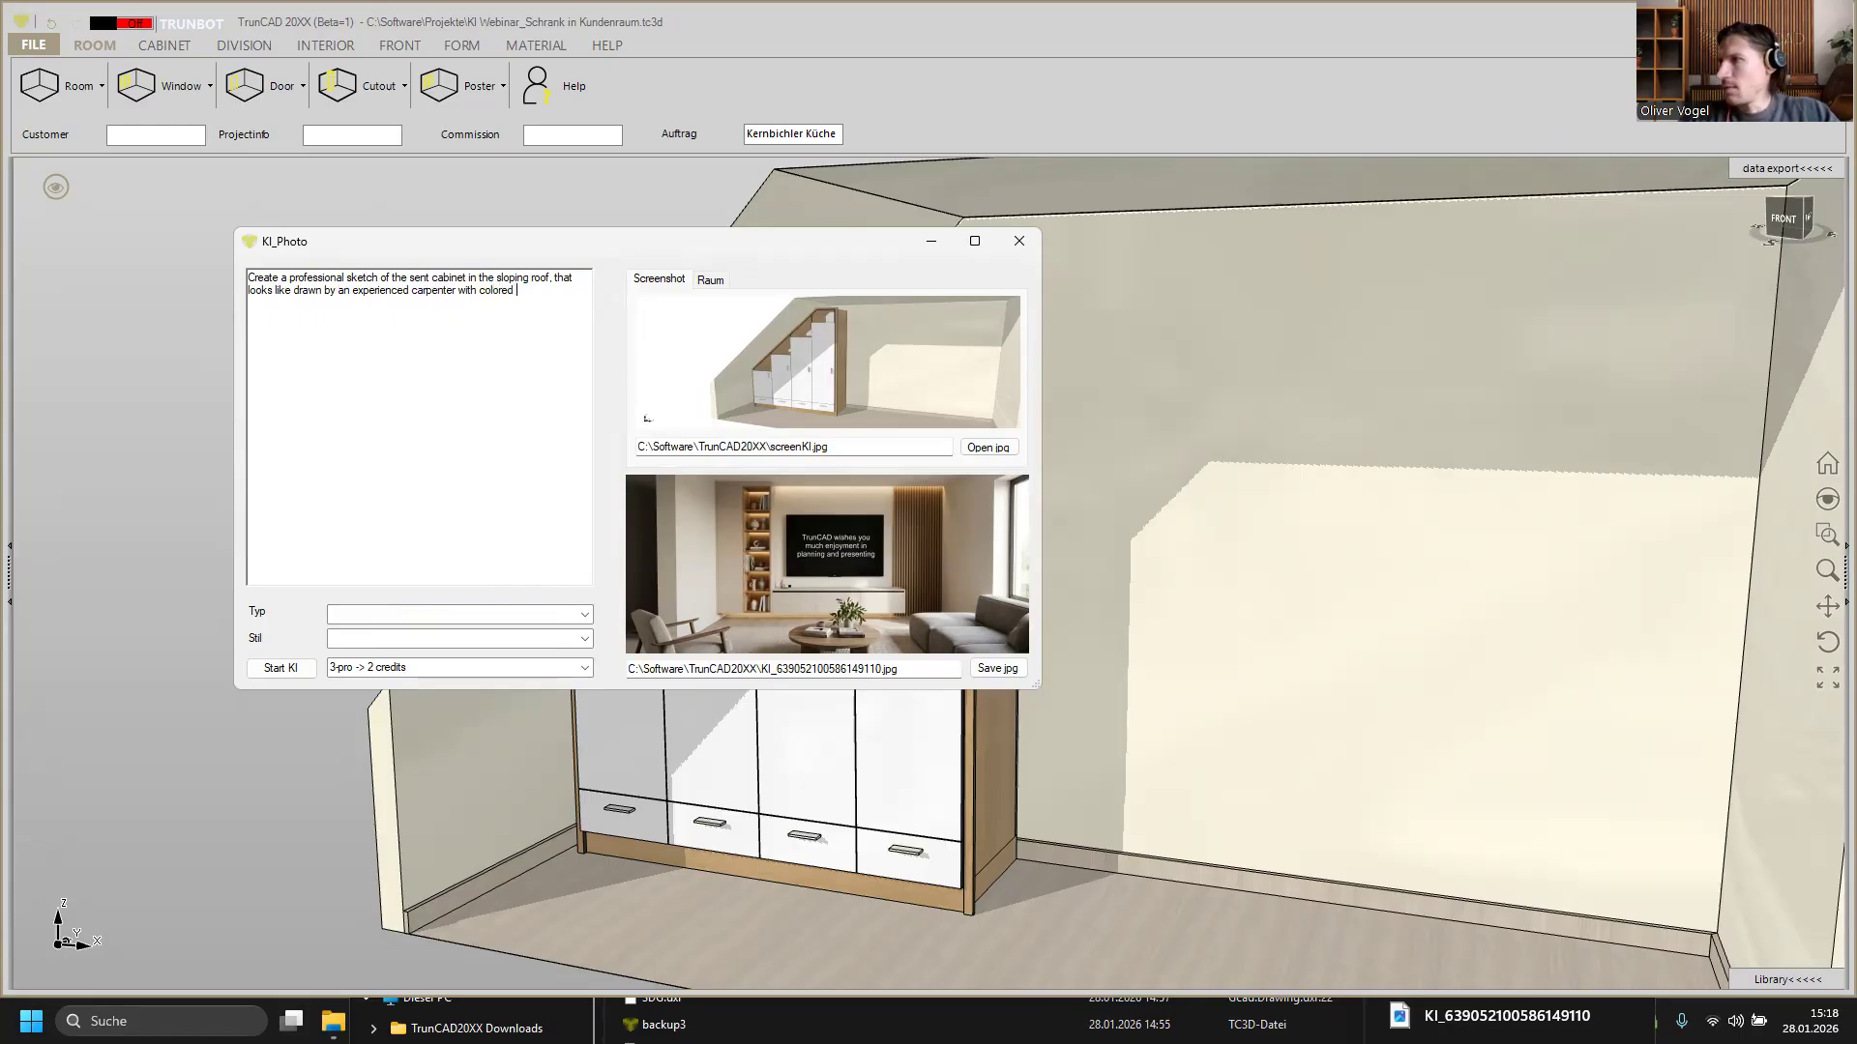
type("penci")
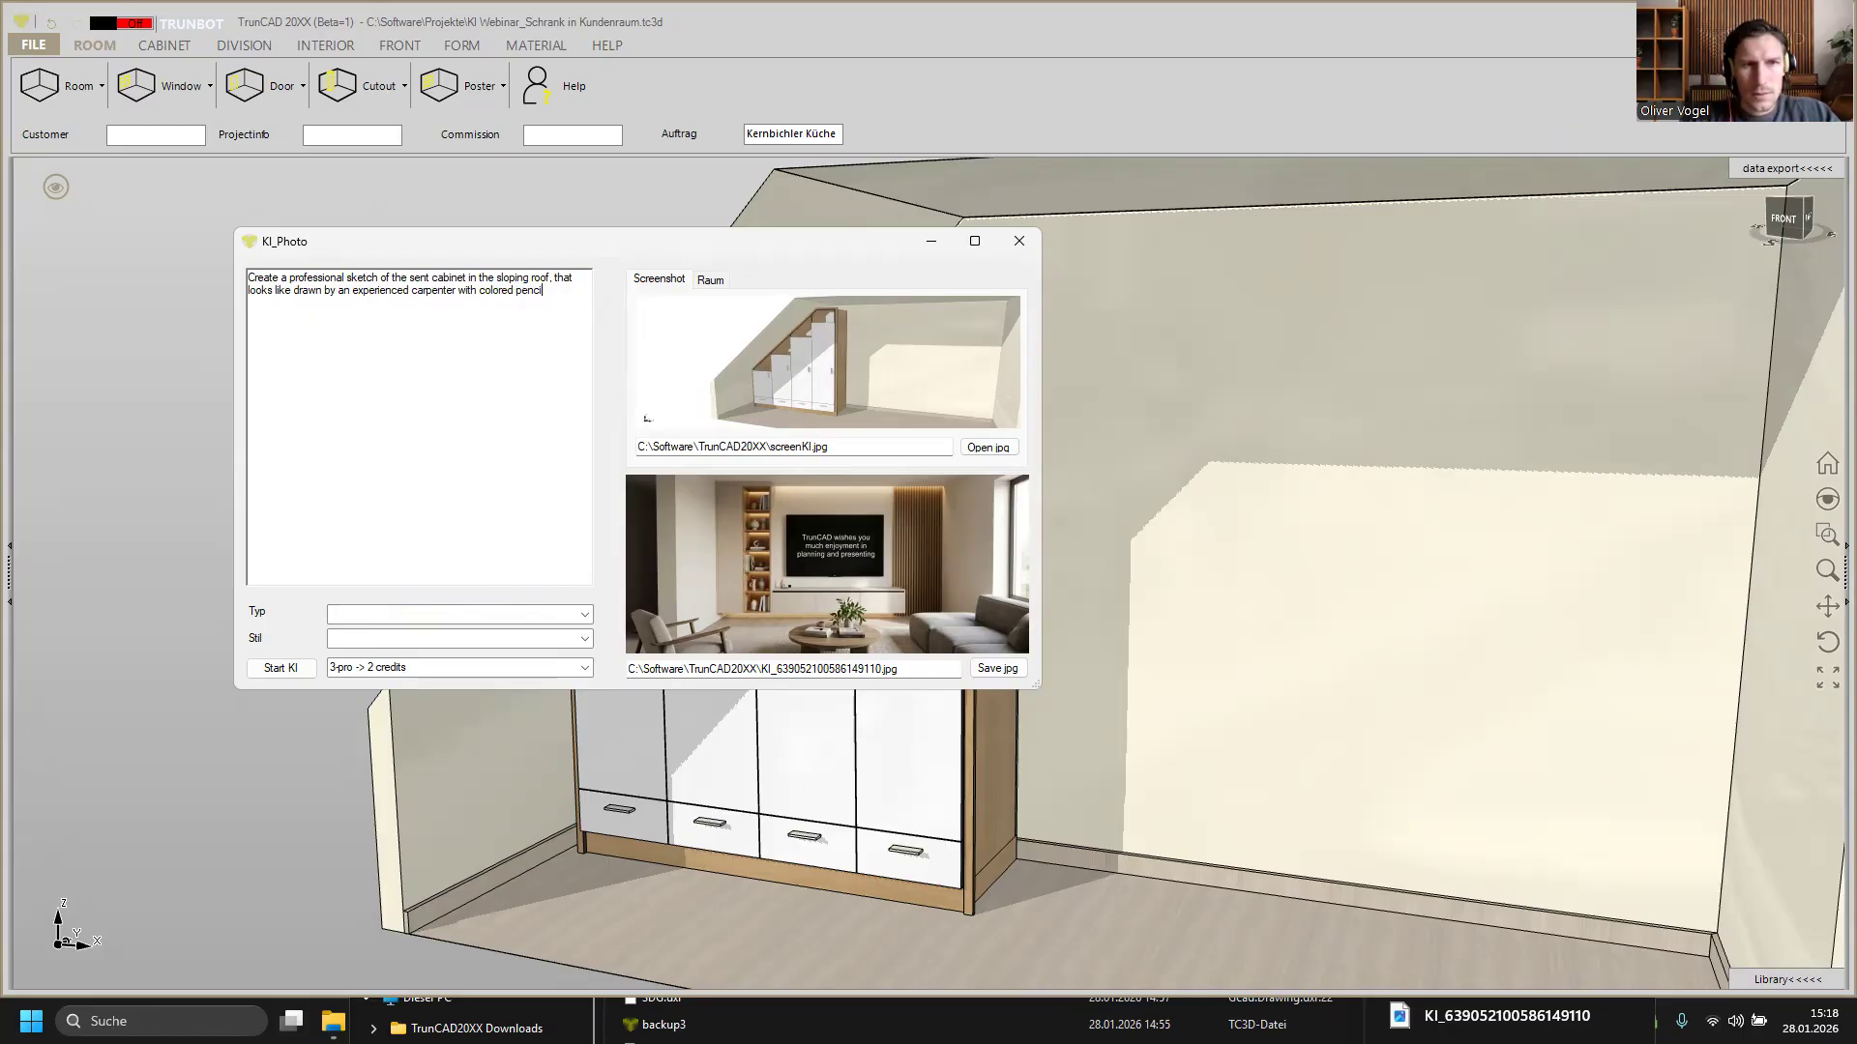
type("s")
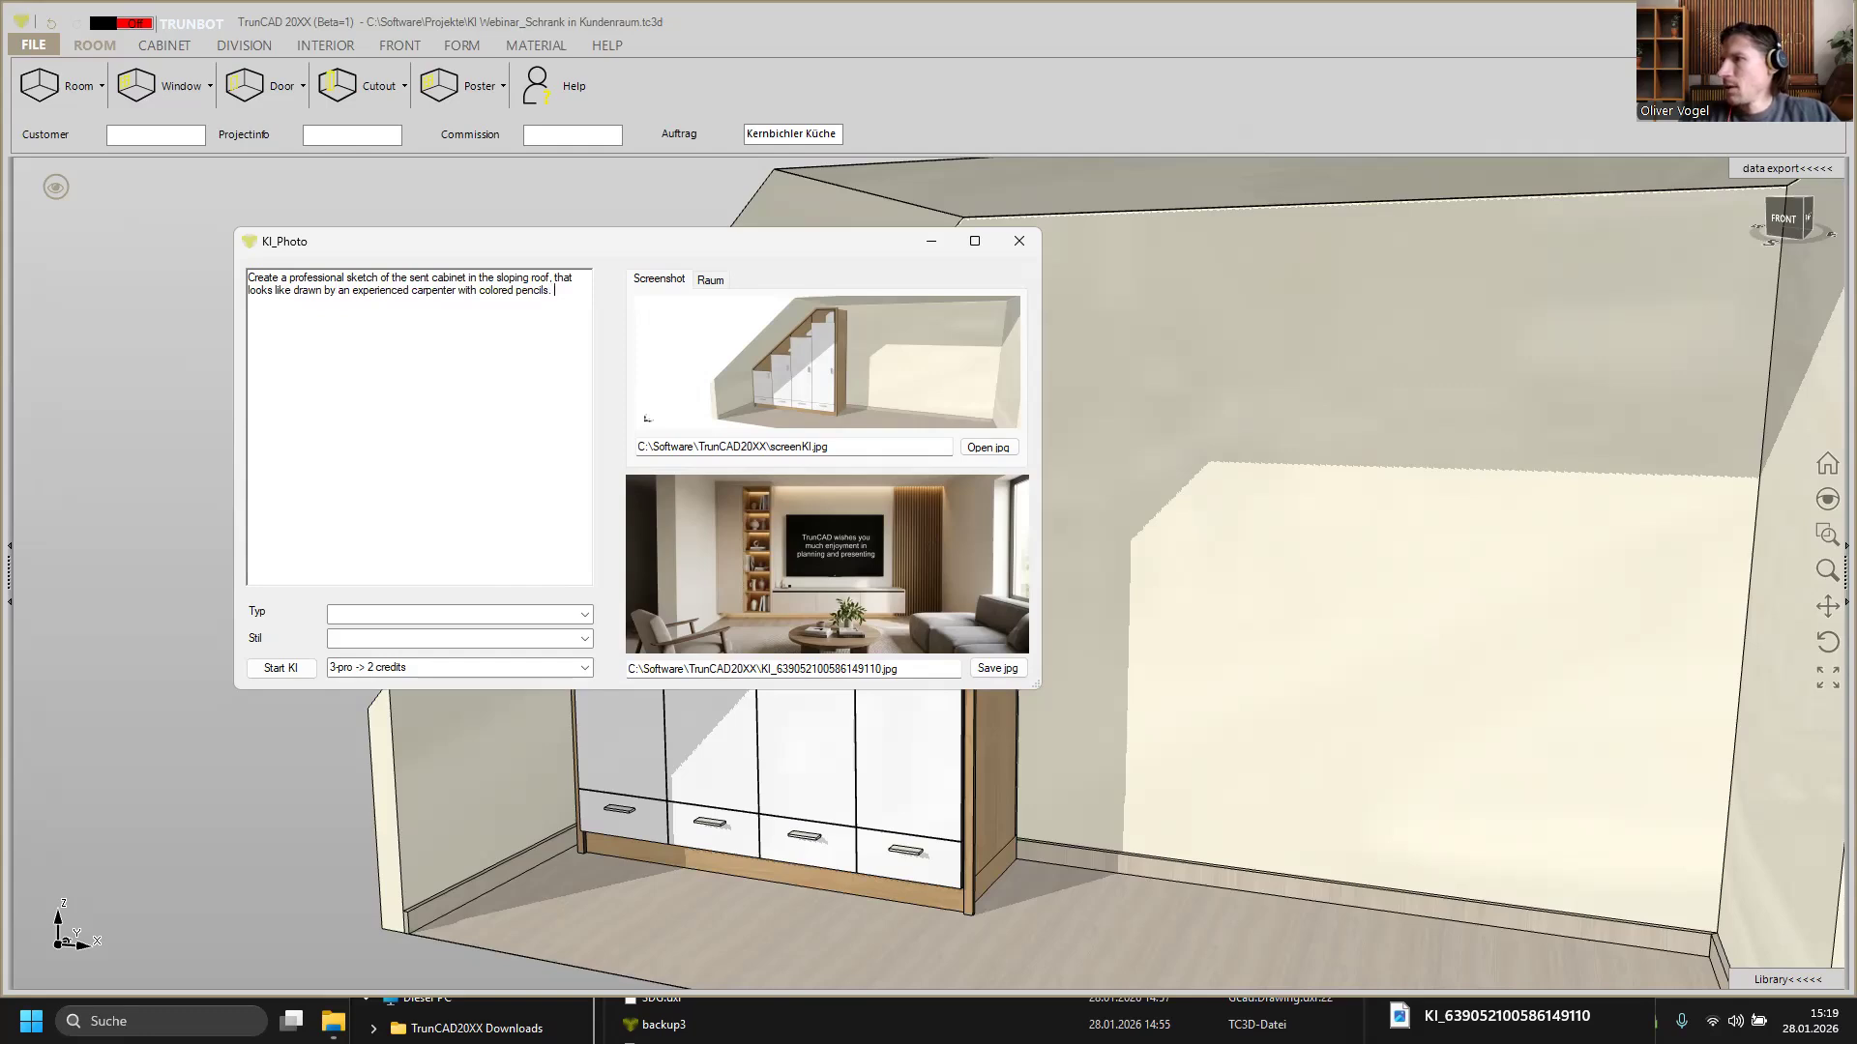
type(". Please add o")
Step: Add the sentence "Please add important height and width measurements." to the prompt
key("BackSpace")
type("ith colored pencils. Pleas add i")
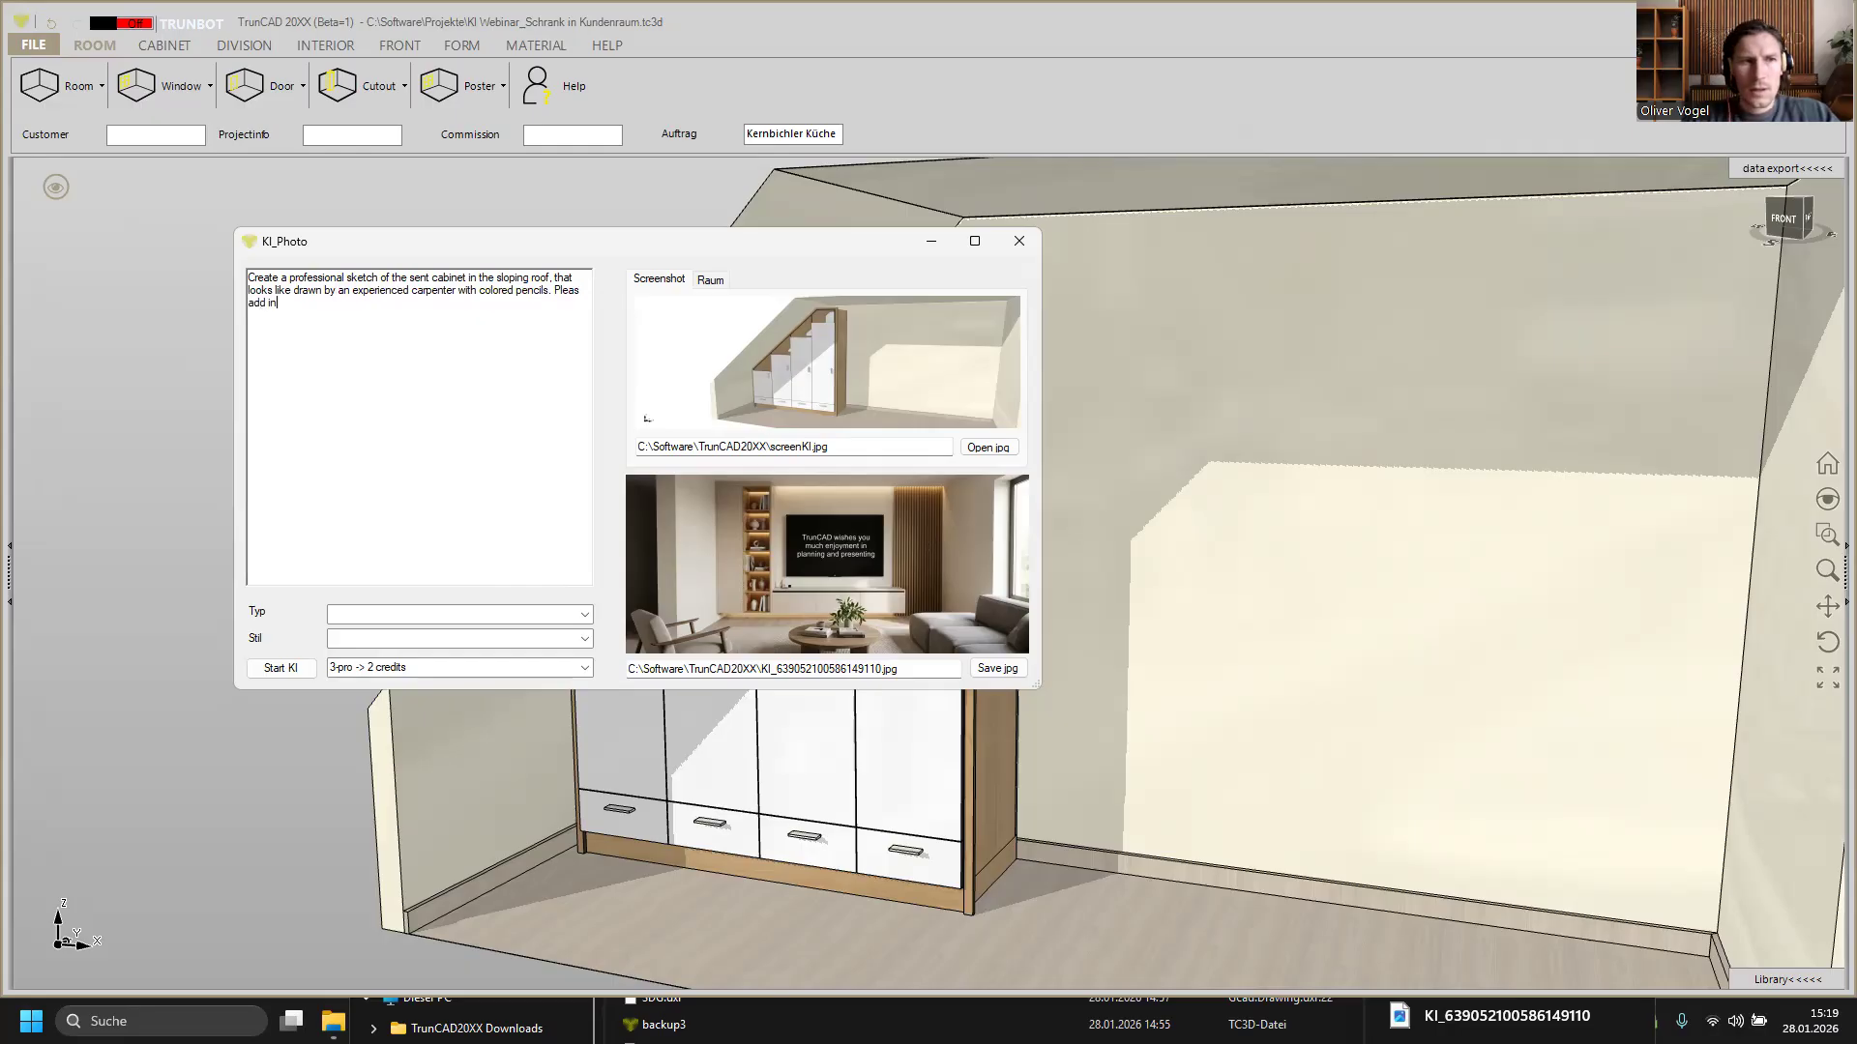
type("mport")
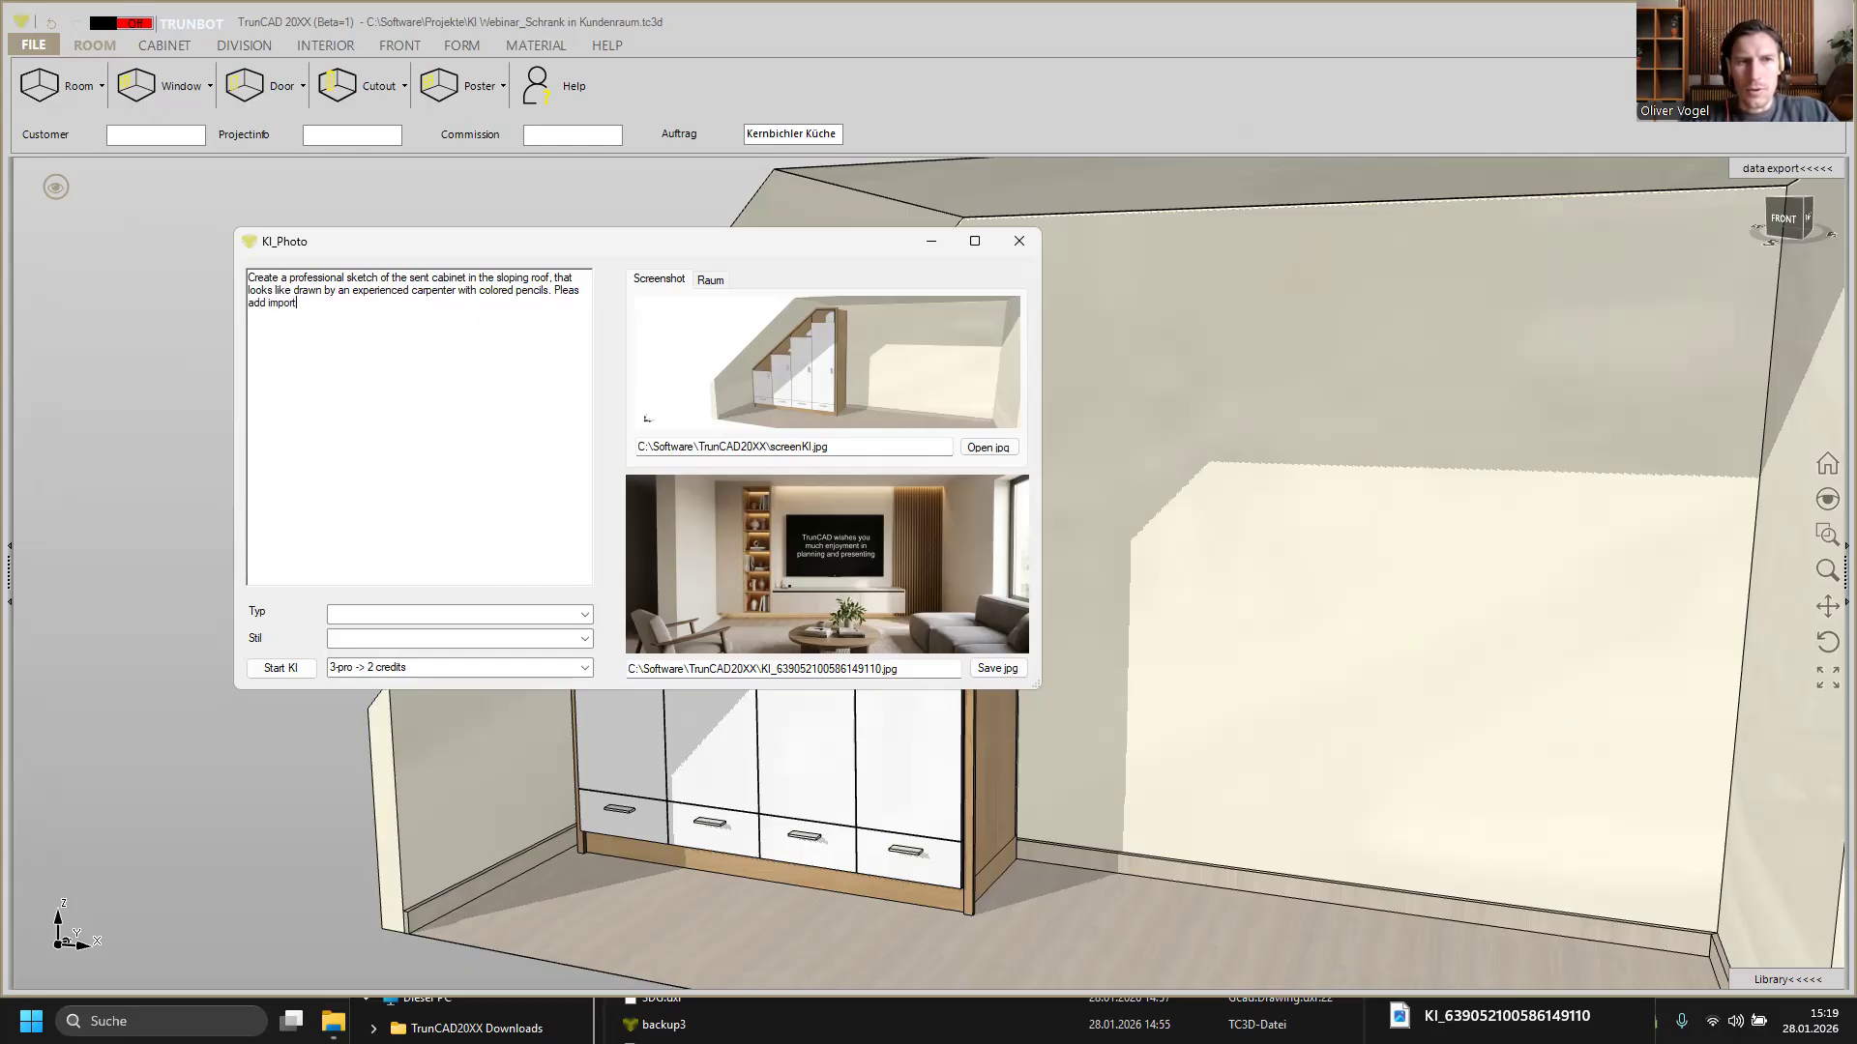
type("ant h")
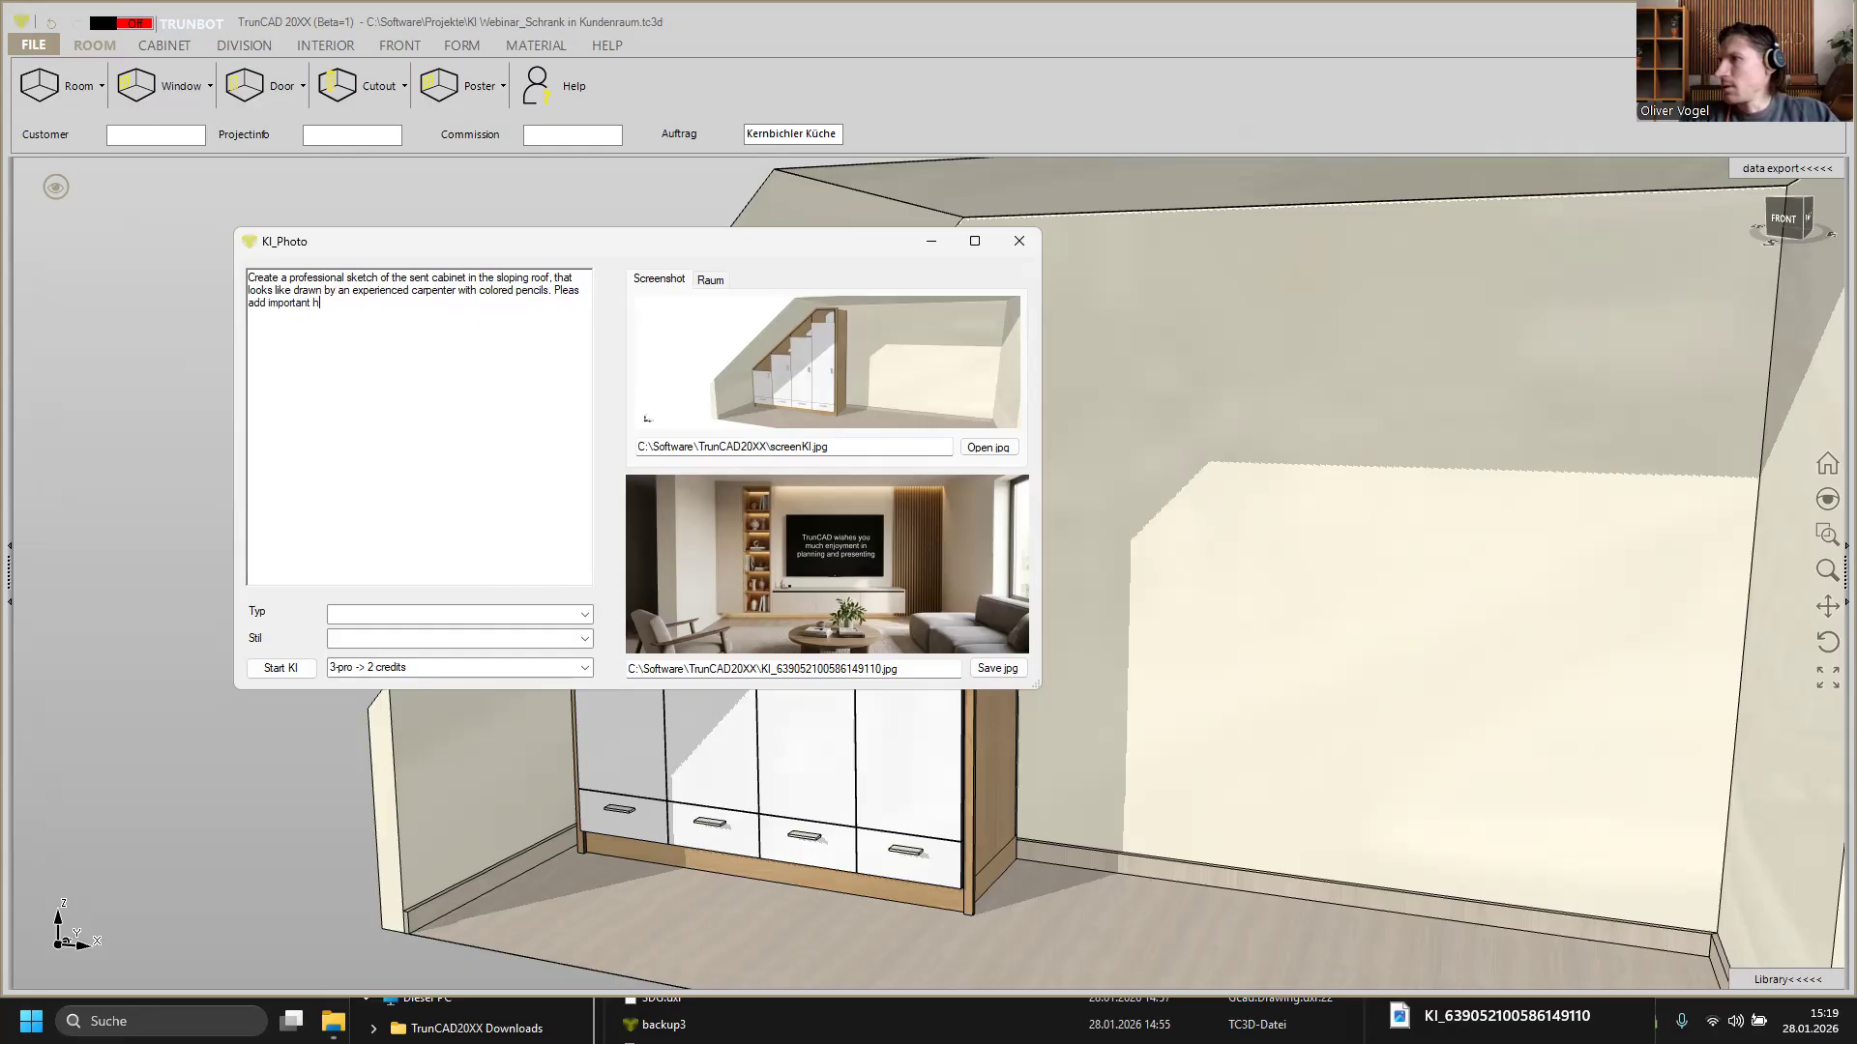
type("eight and")
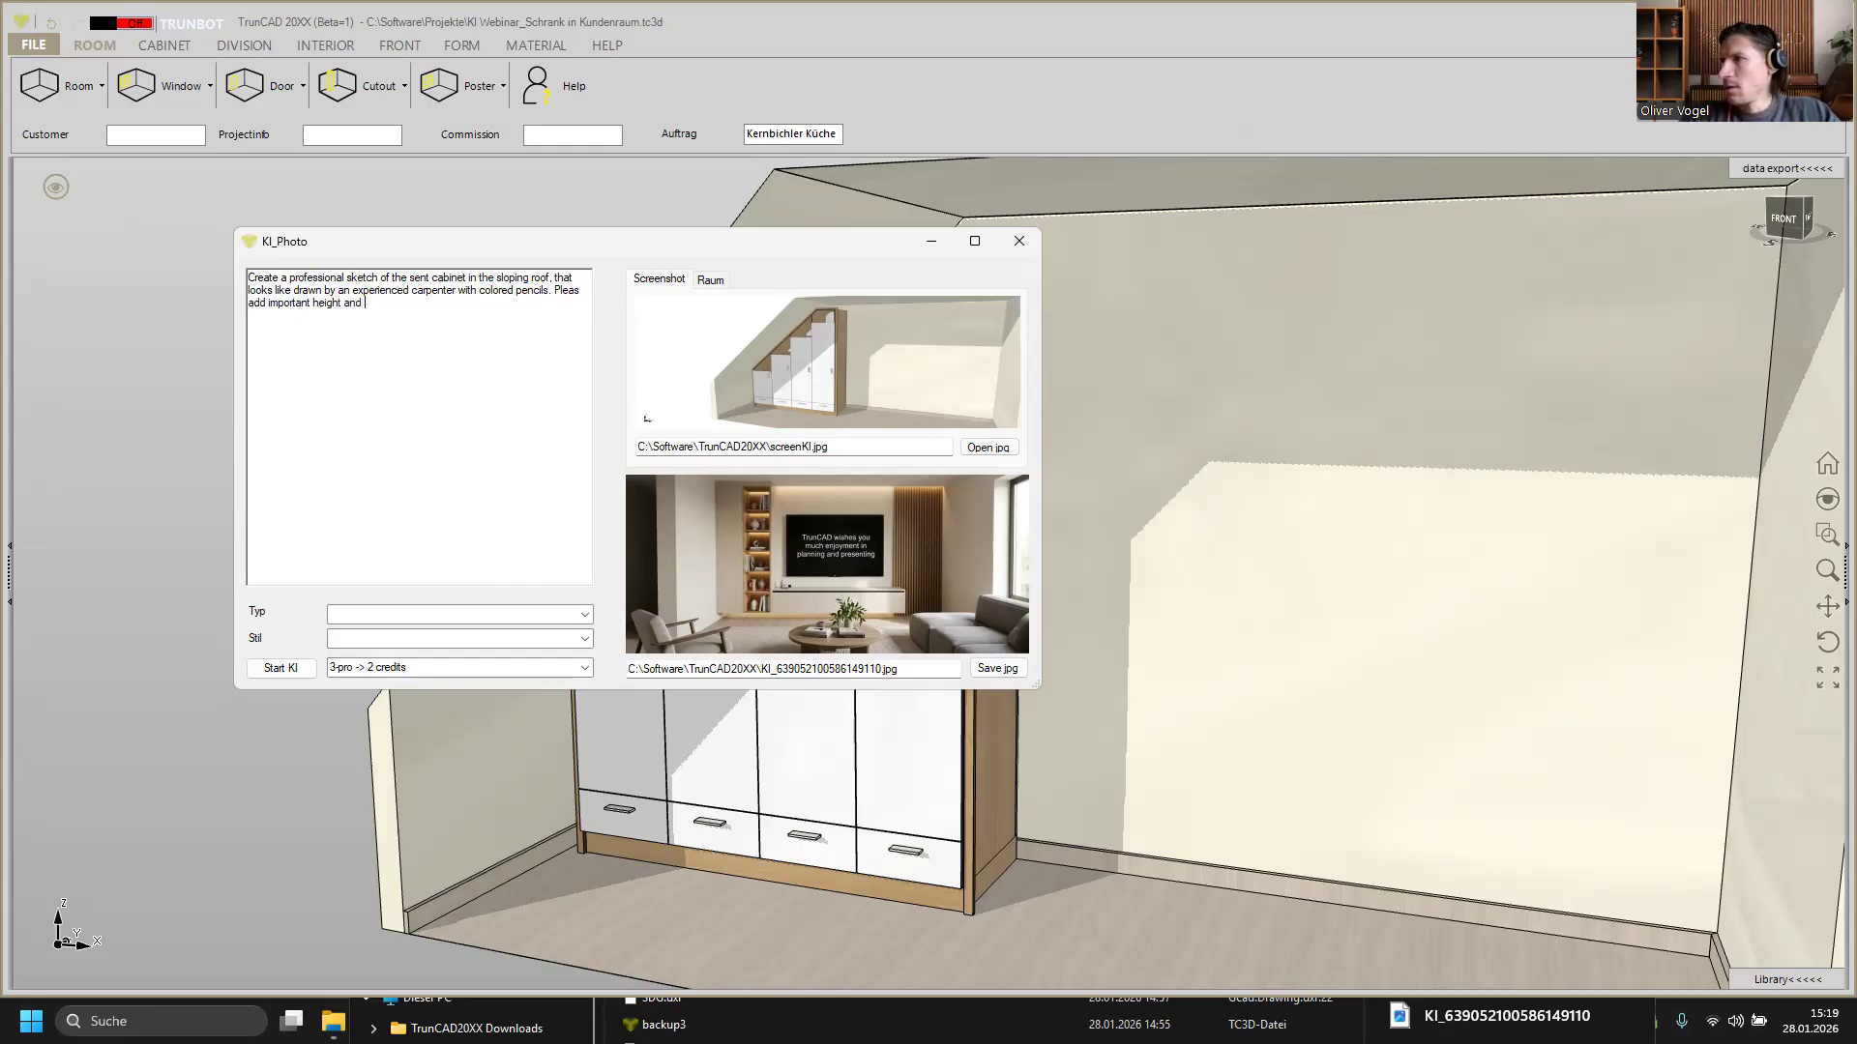
type(" wit")
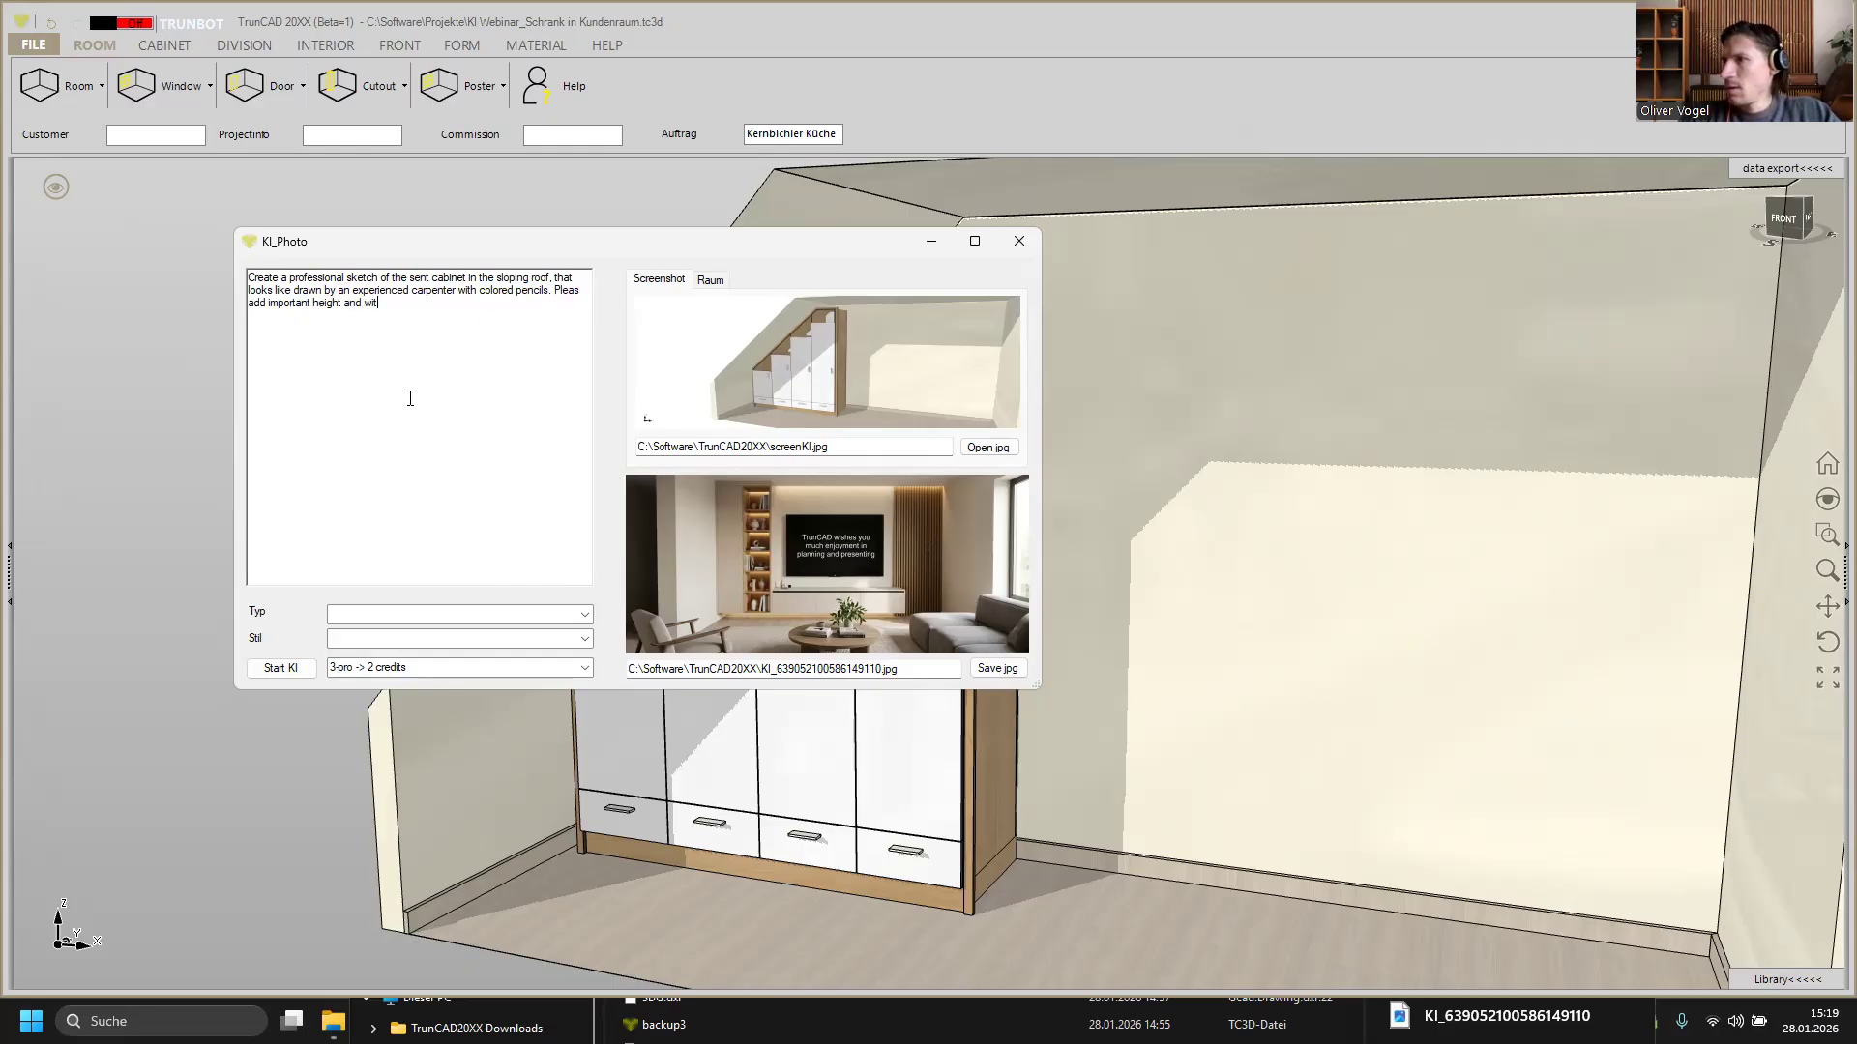
key("BackSpace")
type("dth m")
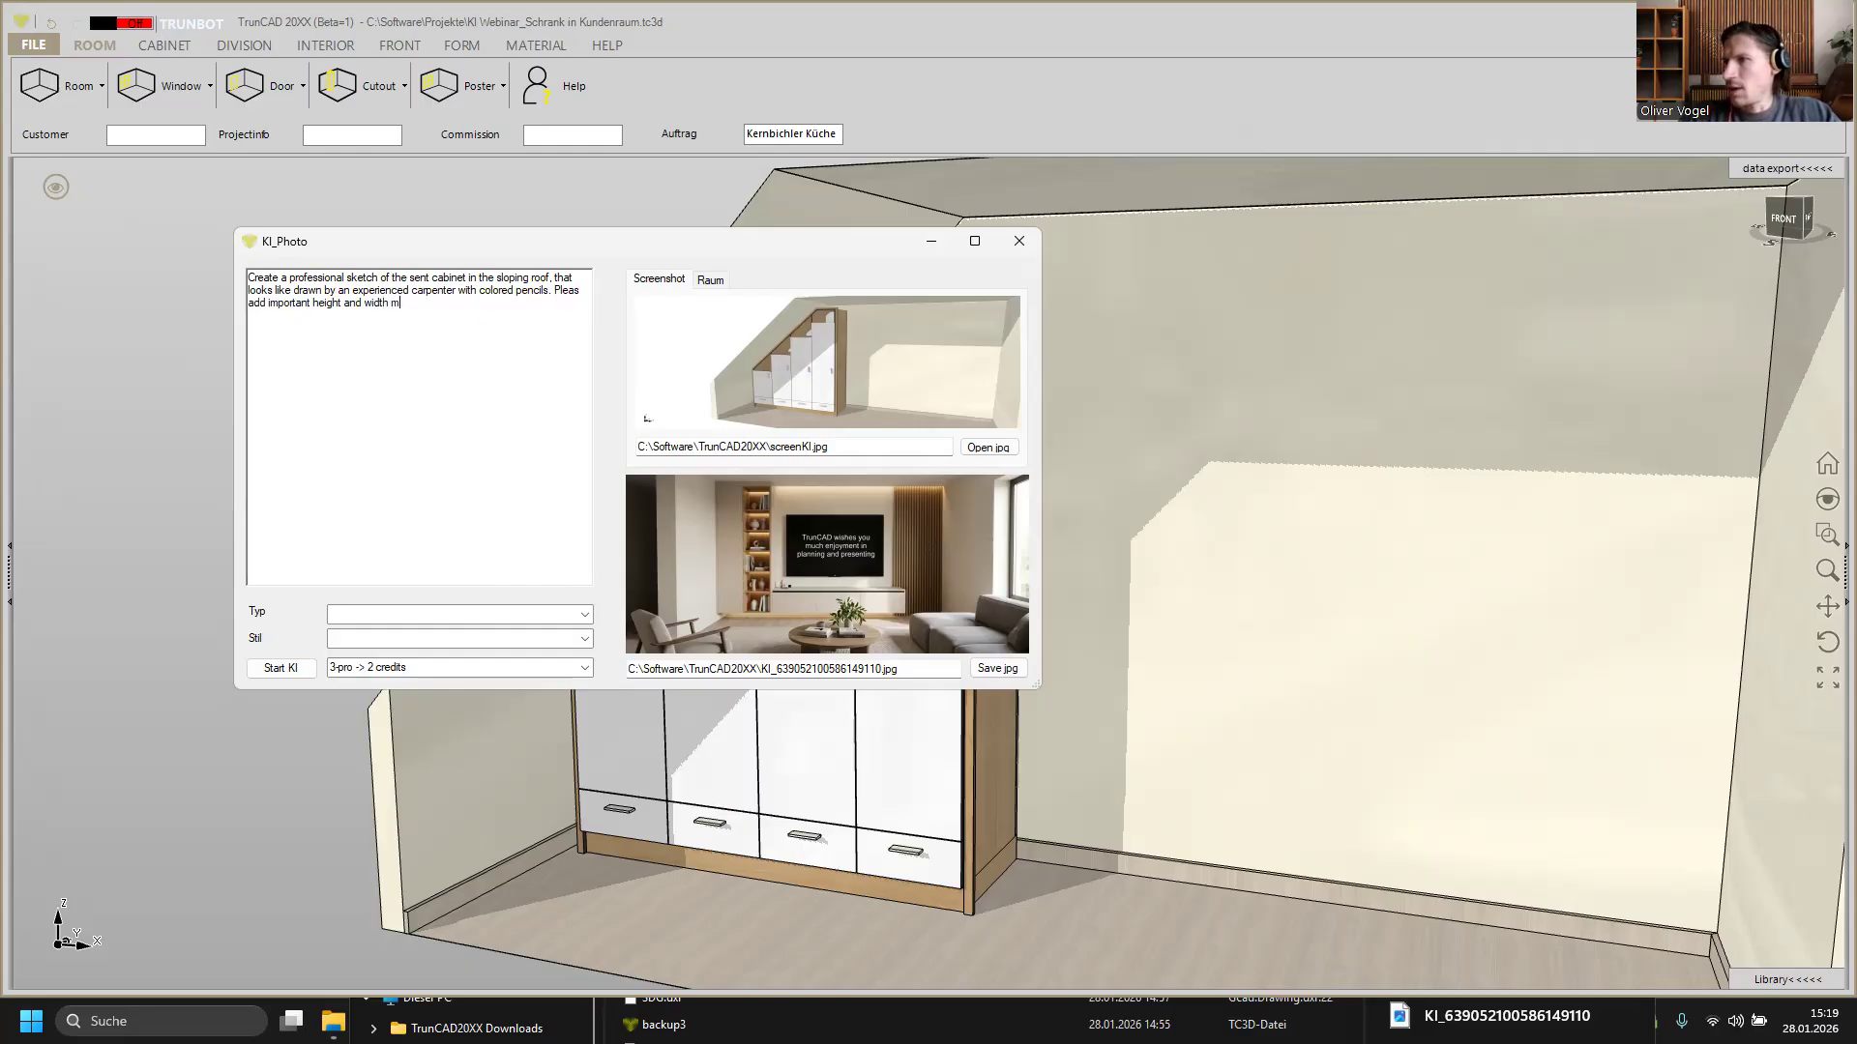
type("easurements.")
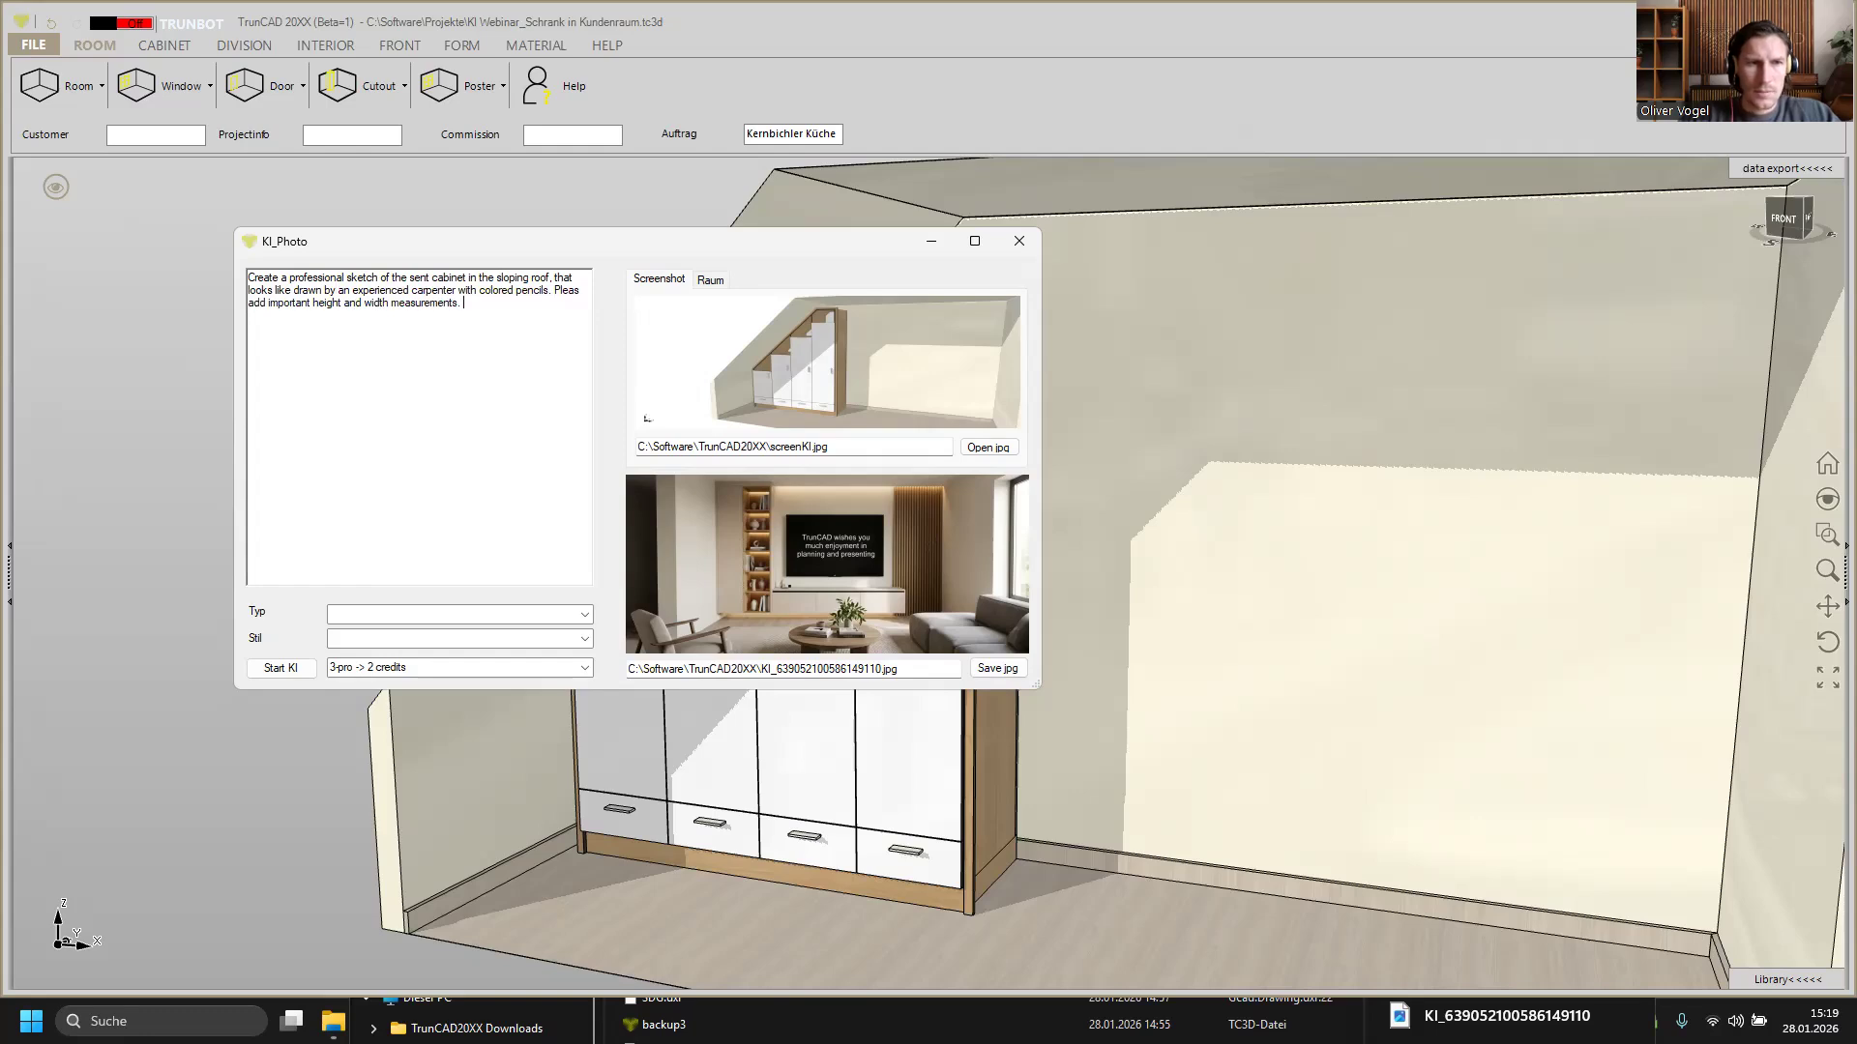
Step: Add "Height of the Cabinet is 2300mm." to the prompt
type("Height of the Ca")
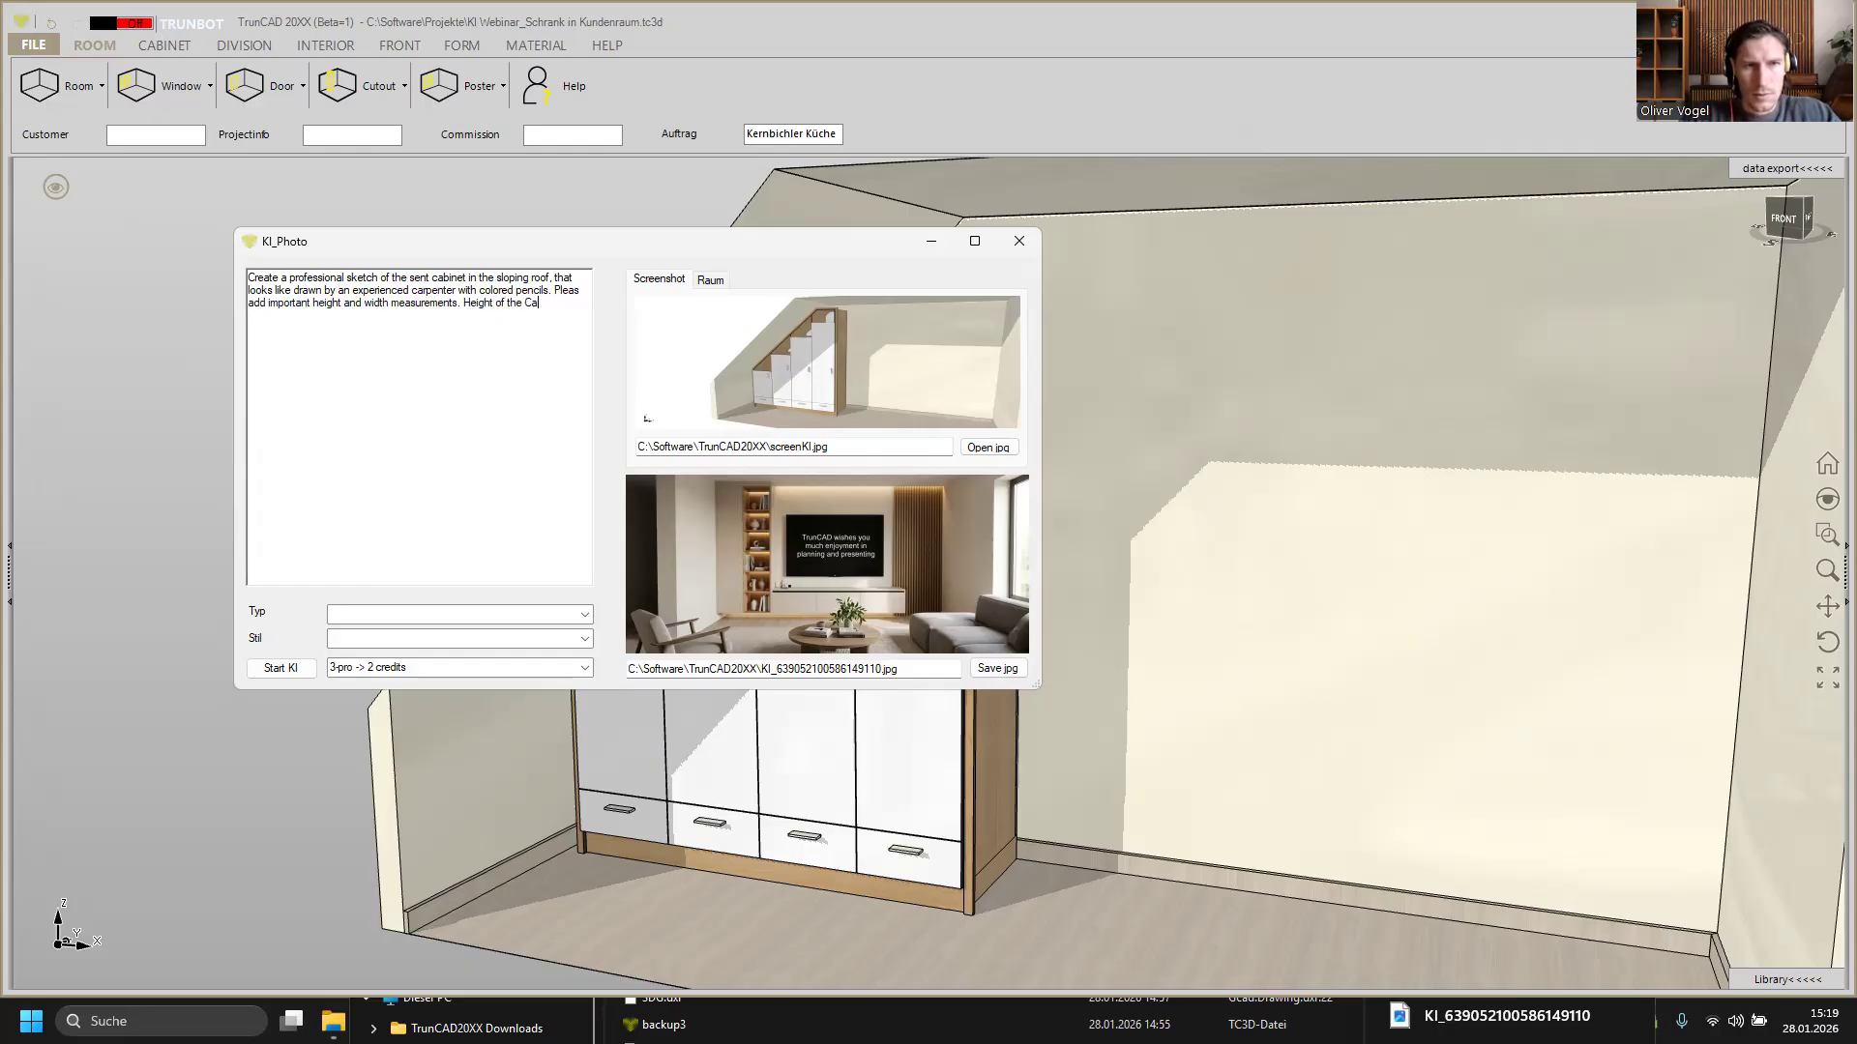
type("bine")
type("t is")
type(" 22")
type("300")
key("BackSpace")
key("BackSpace")
key("BackSpace")
type("3")
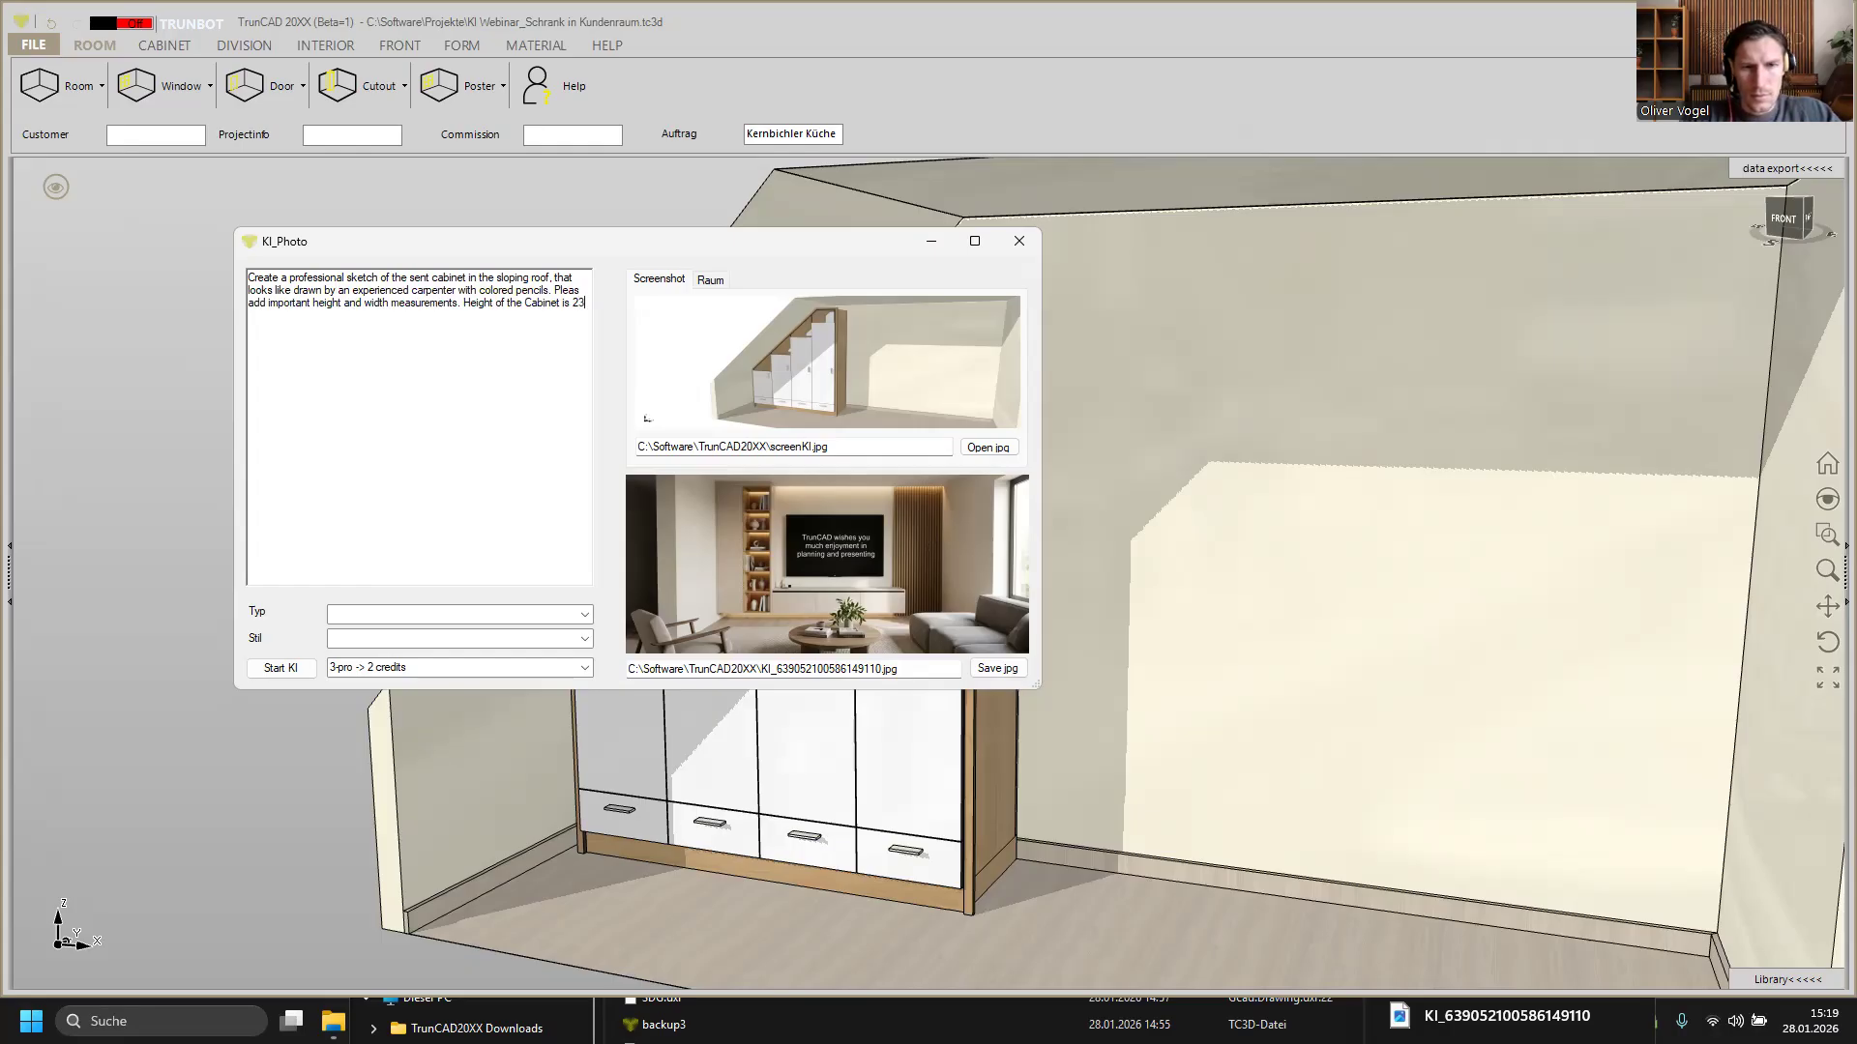
type("mm")
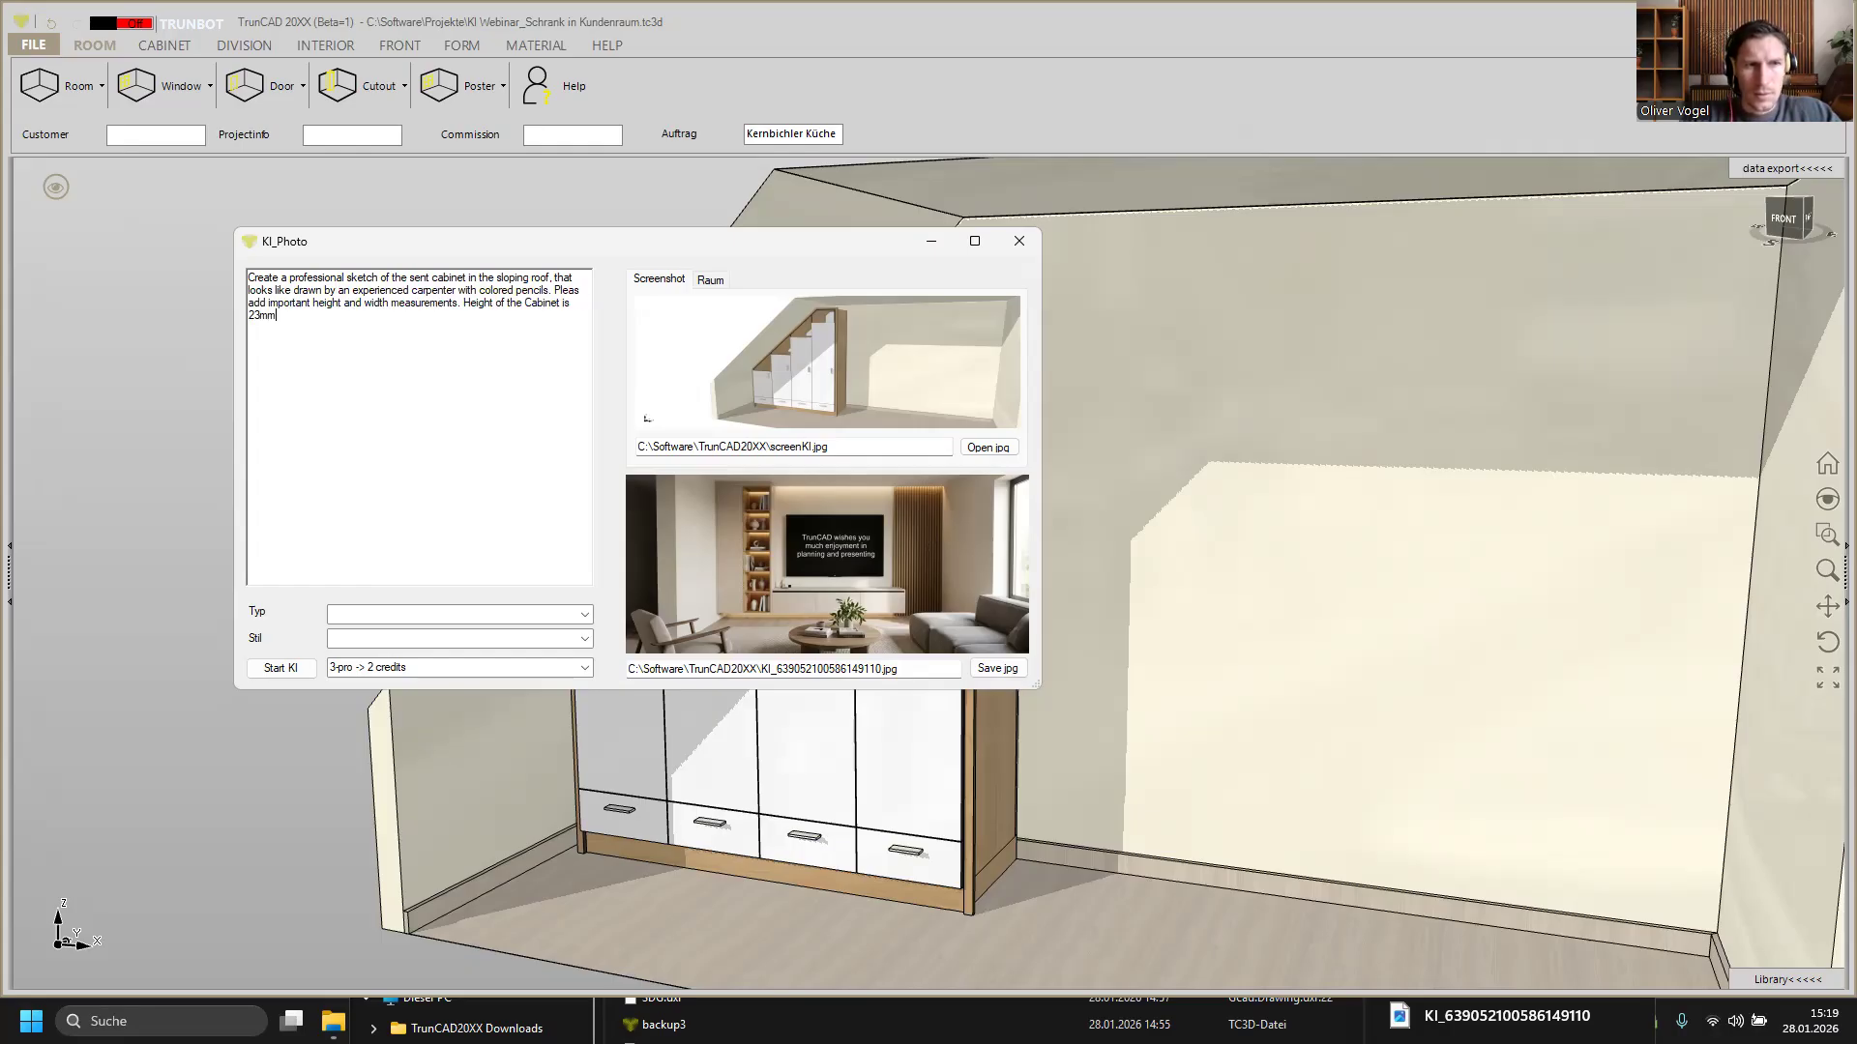
key("BackSpace")
key("BackSpace")
type("00mm. Pl")
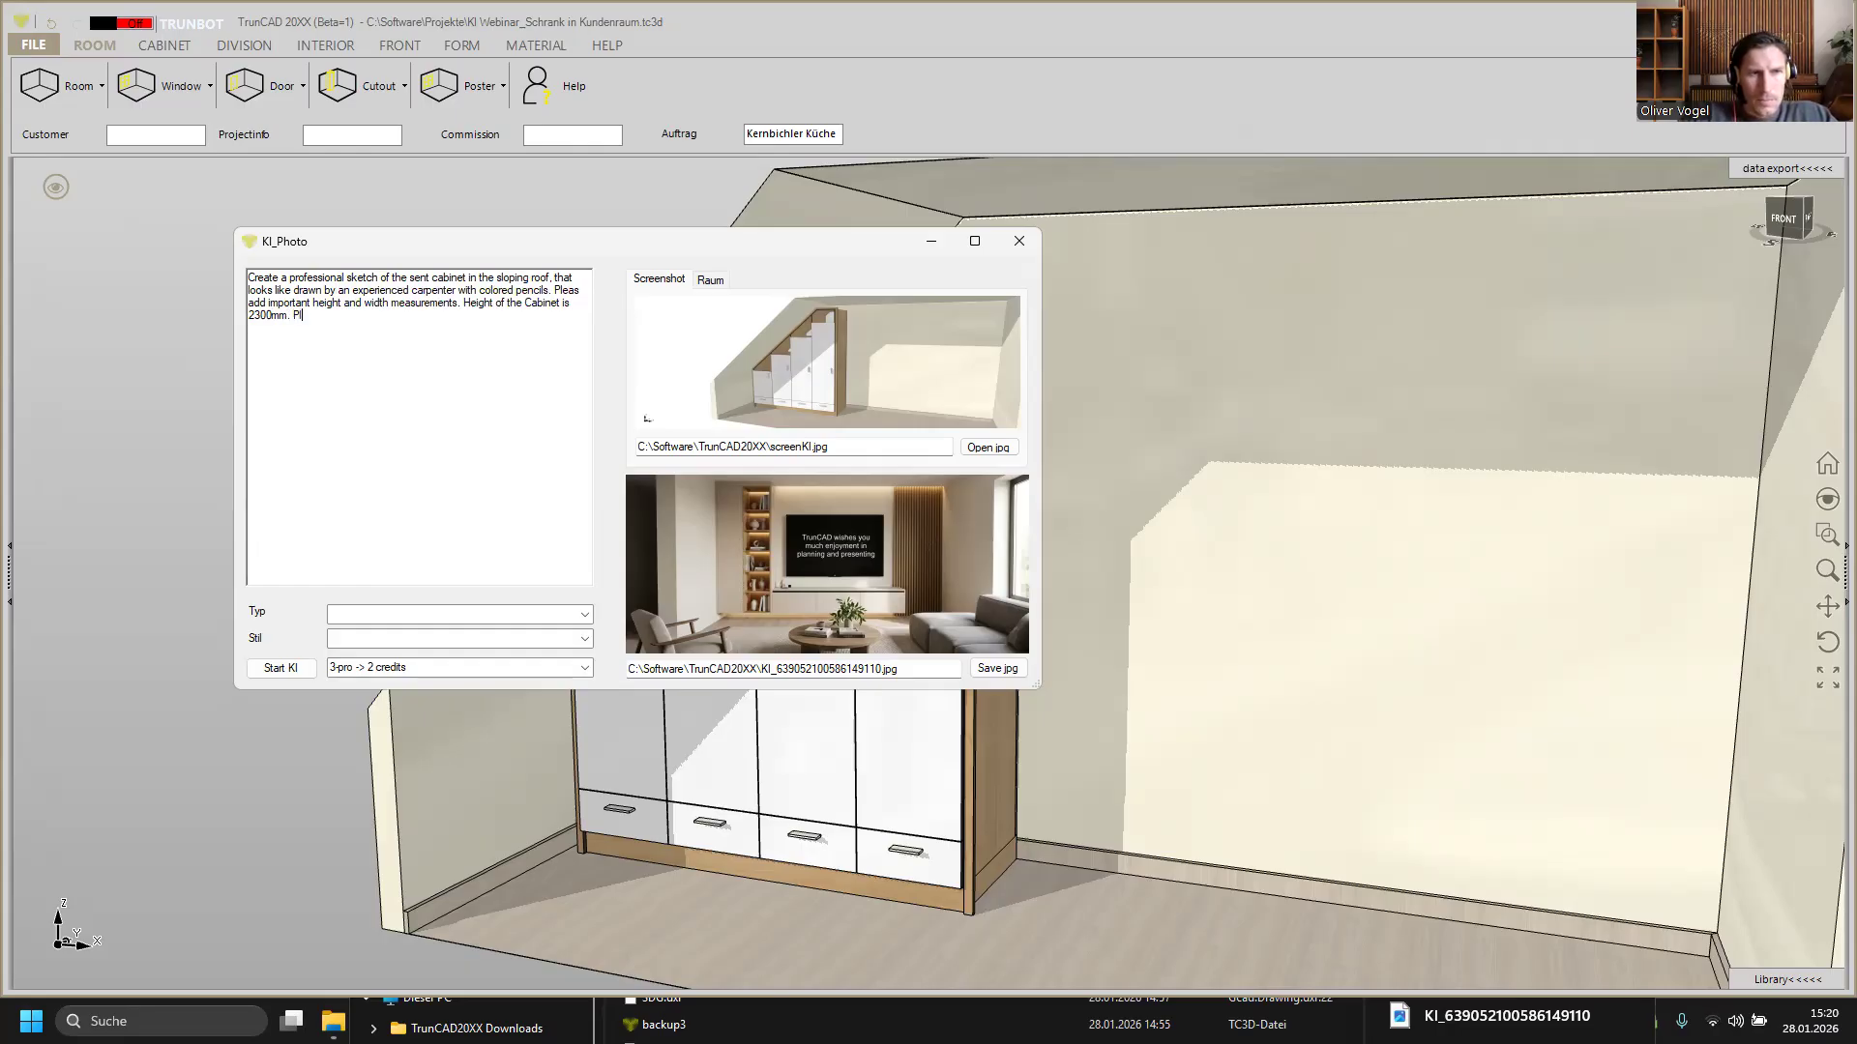
Step: Continue the prompt with "Please add also informations about the matirial"
type("ease add also infor")
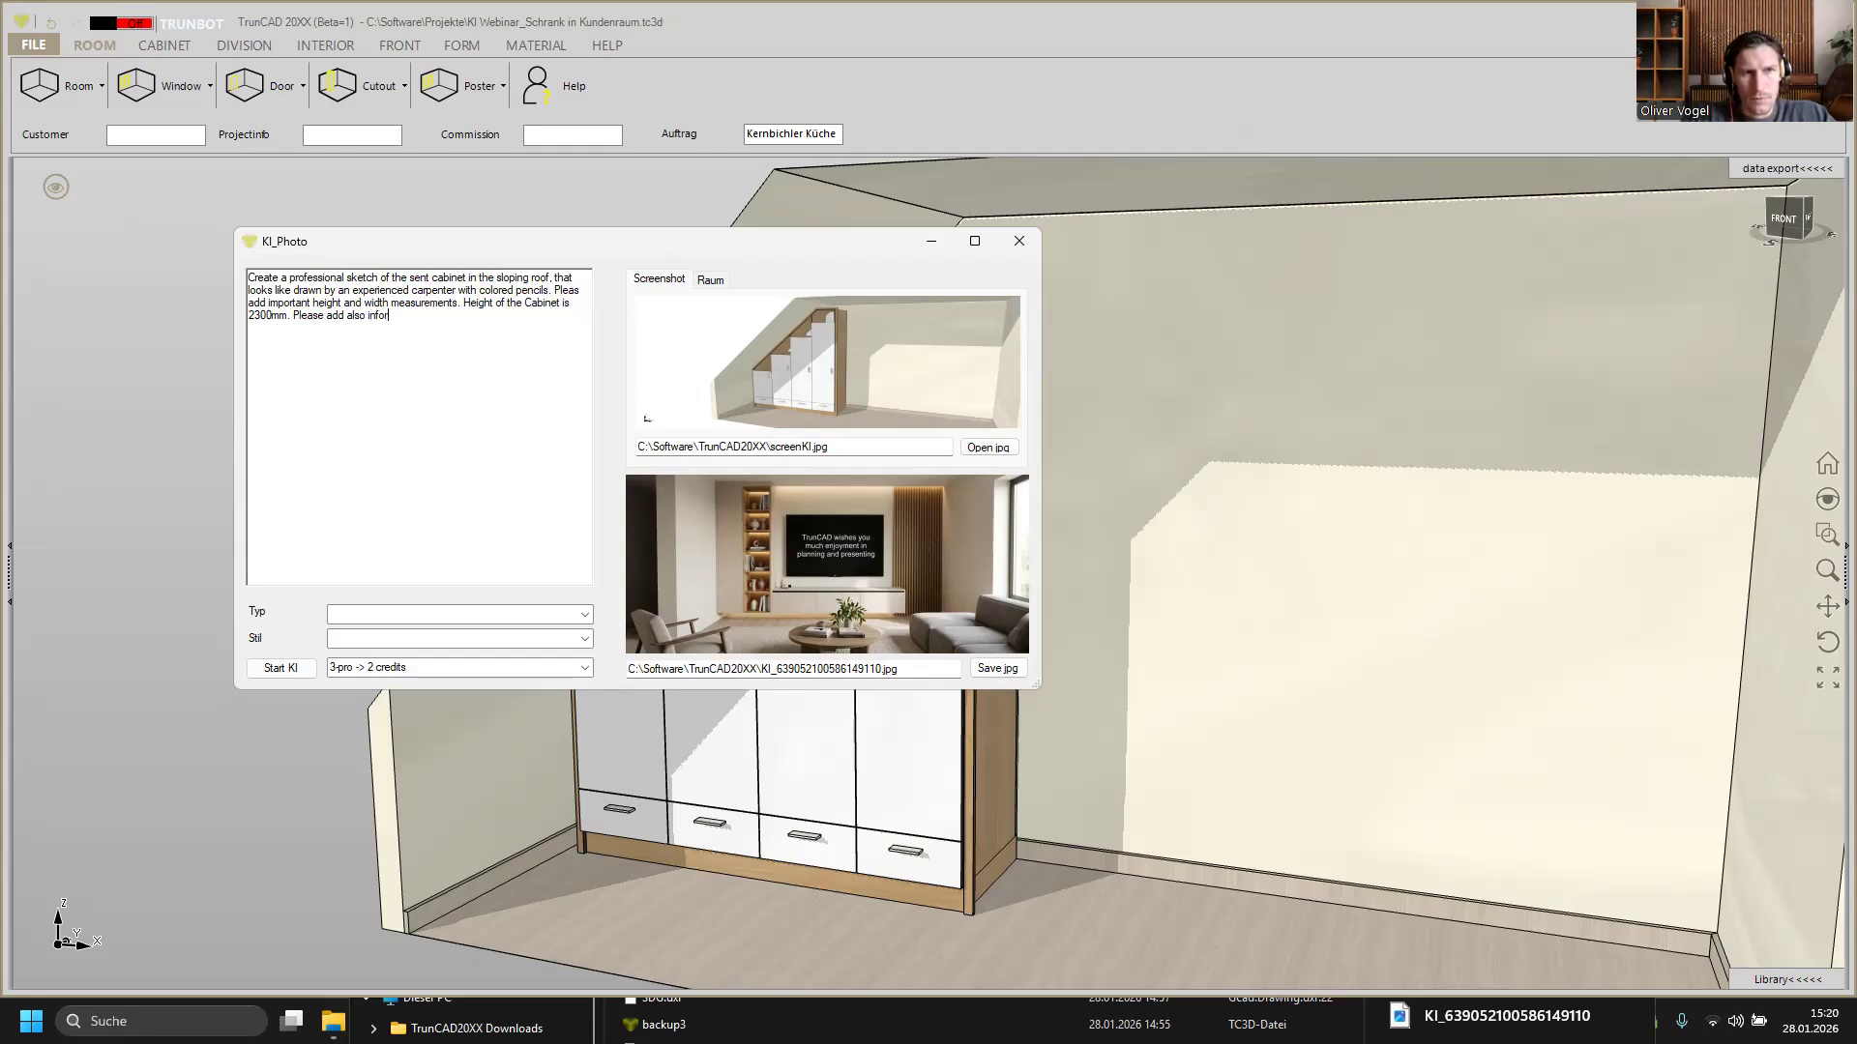
type("mations")
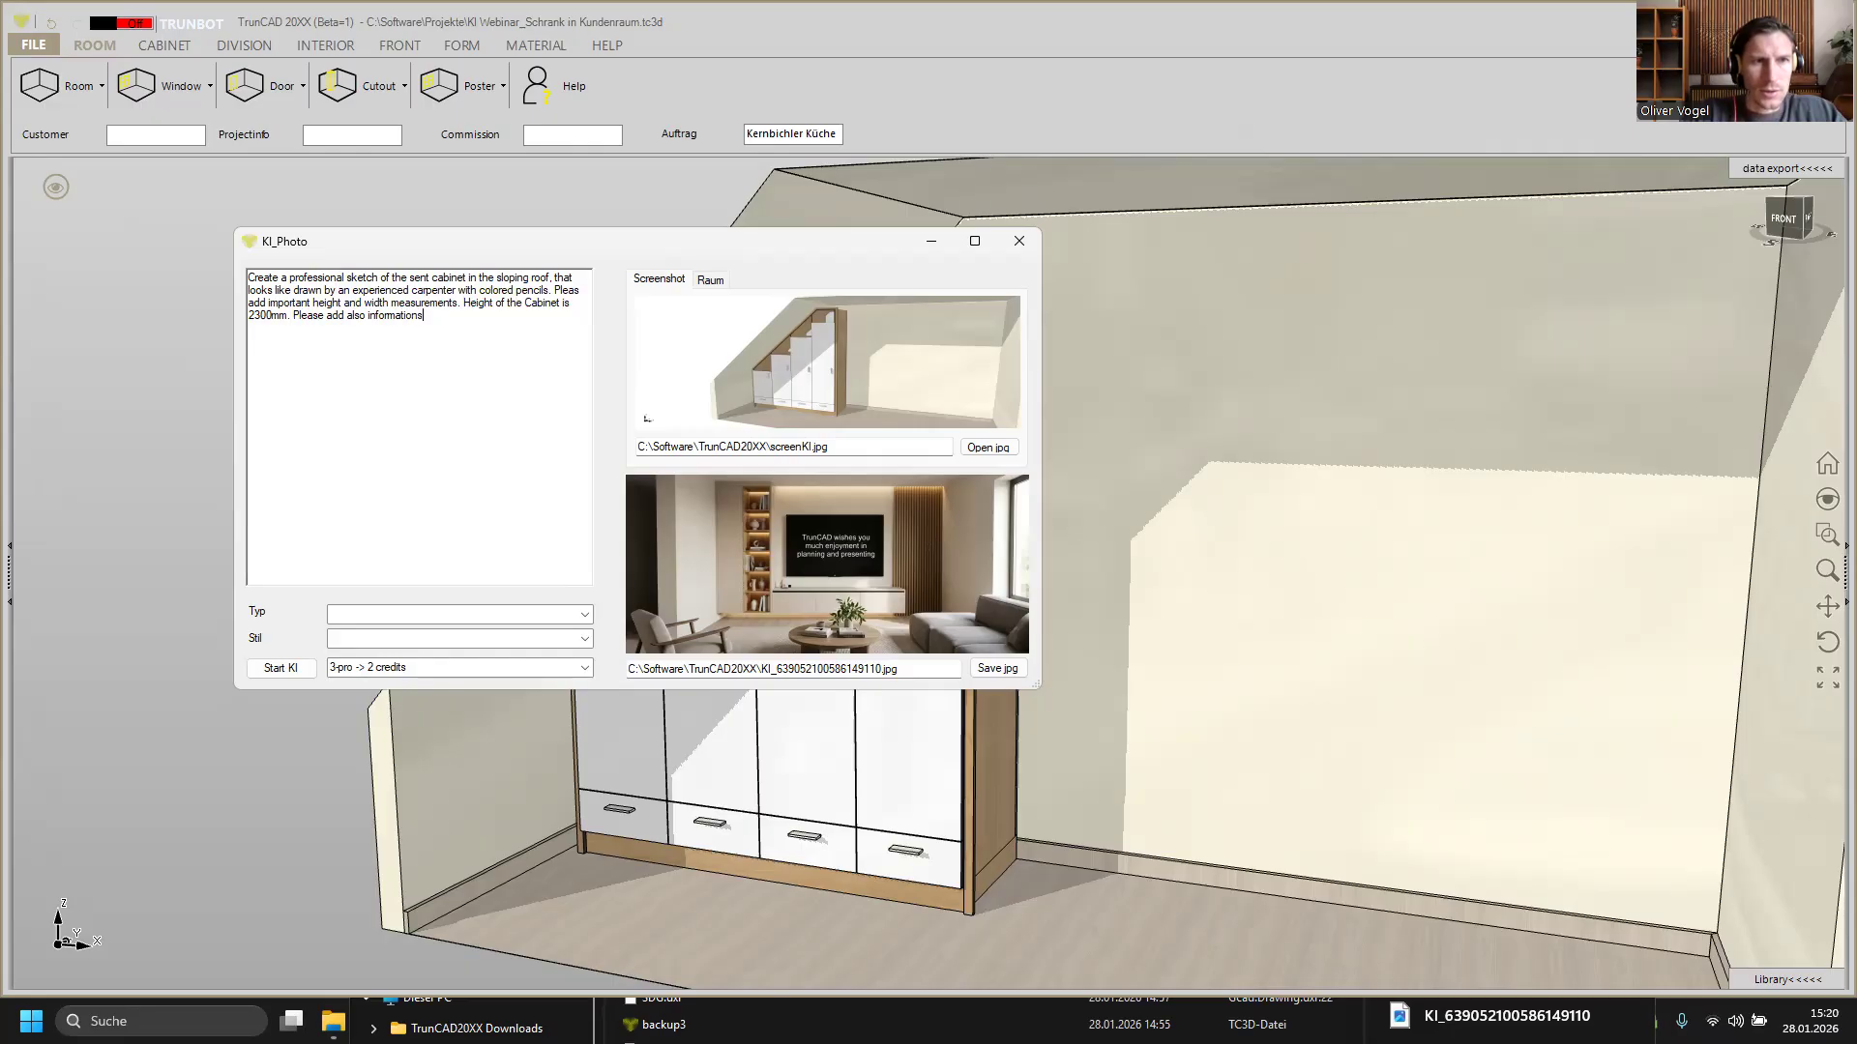
type(" about ")
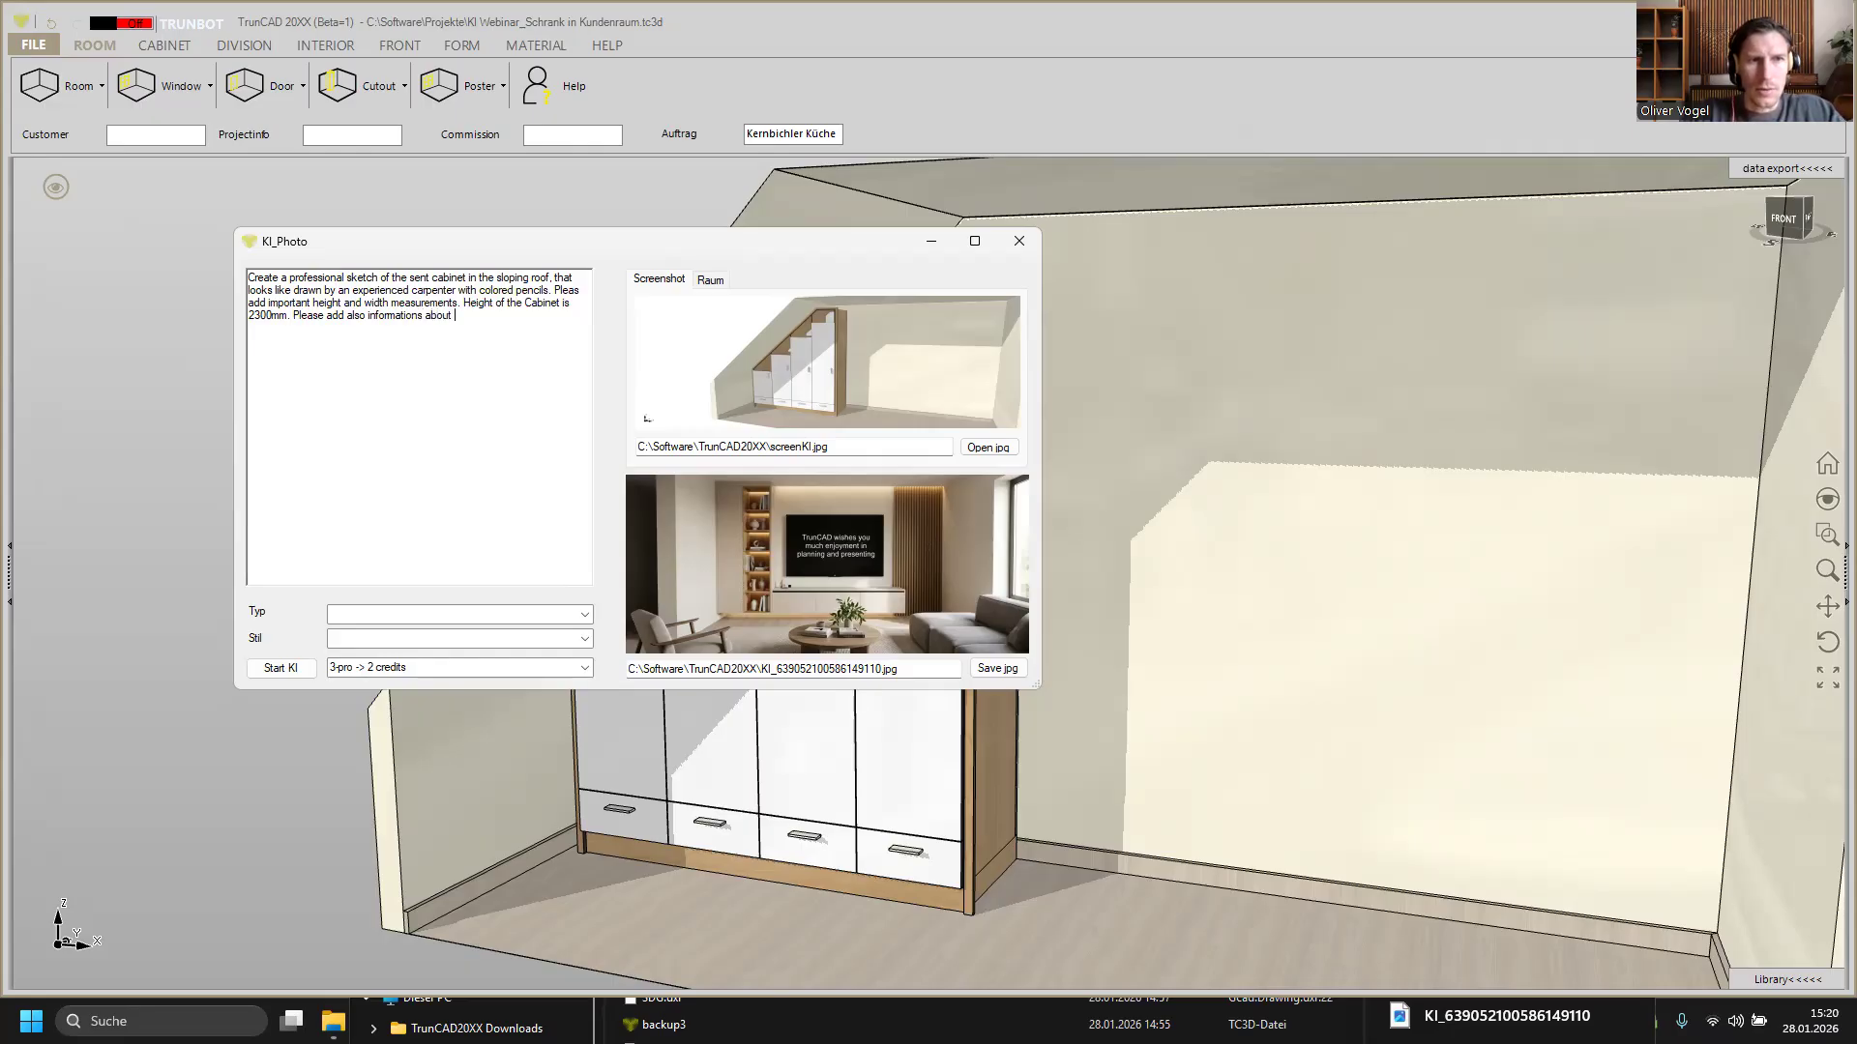
type("the mat")
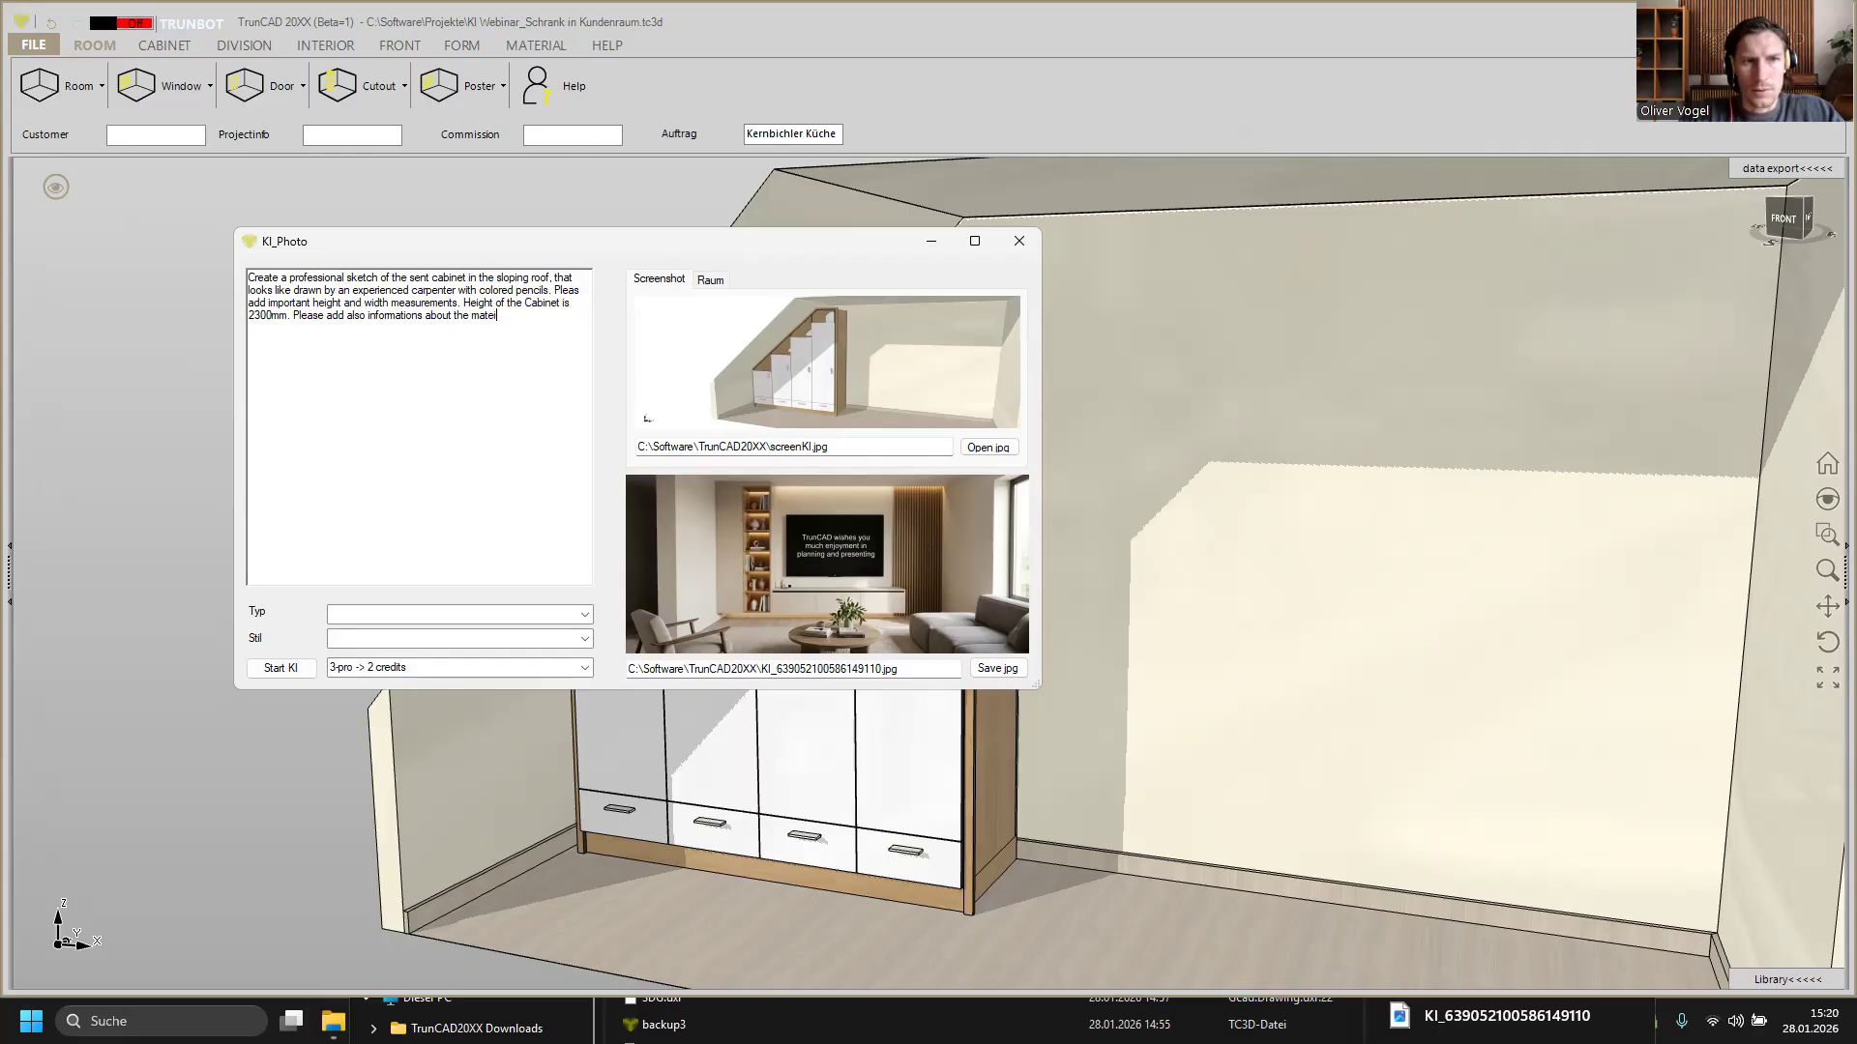
type("irial")
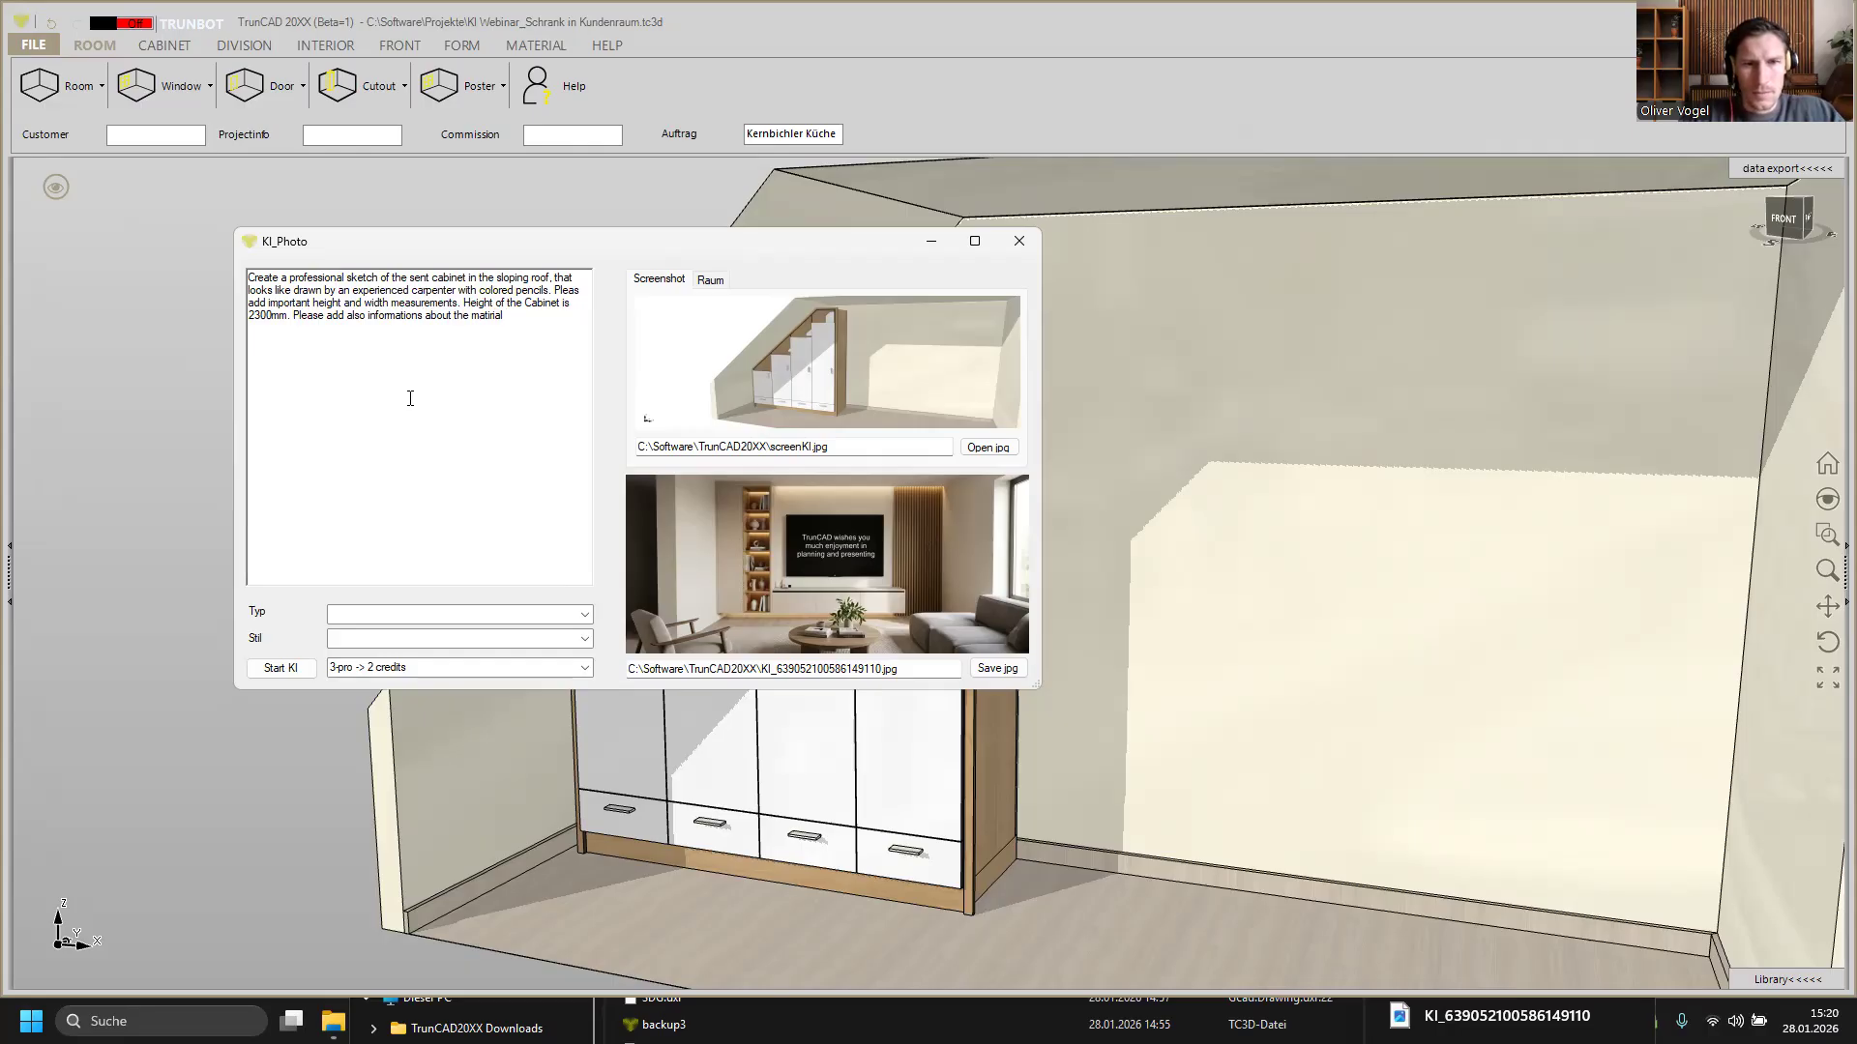
Step: Finish the prompt with ", the horizontals and the plins are made by oak"
type(".")
type(" the")
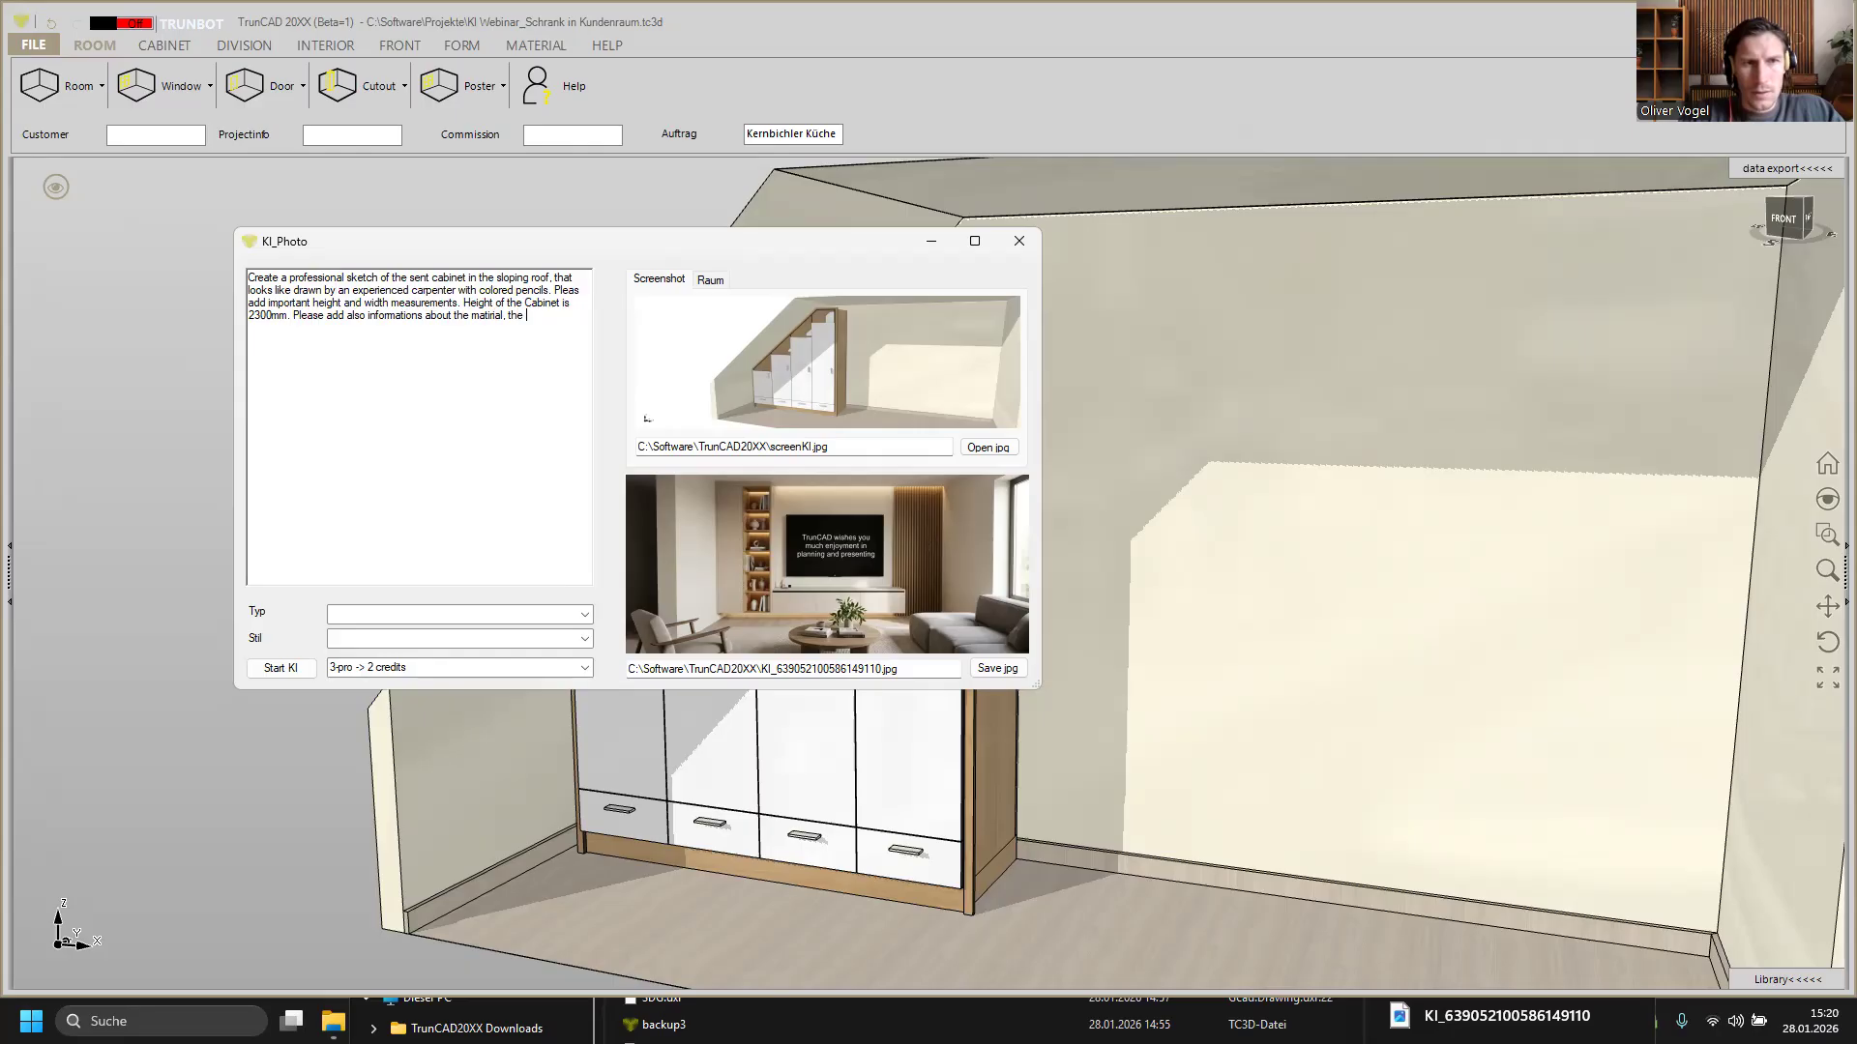
type("zontals")
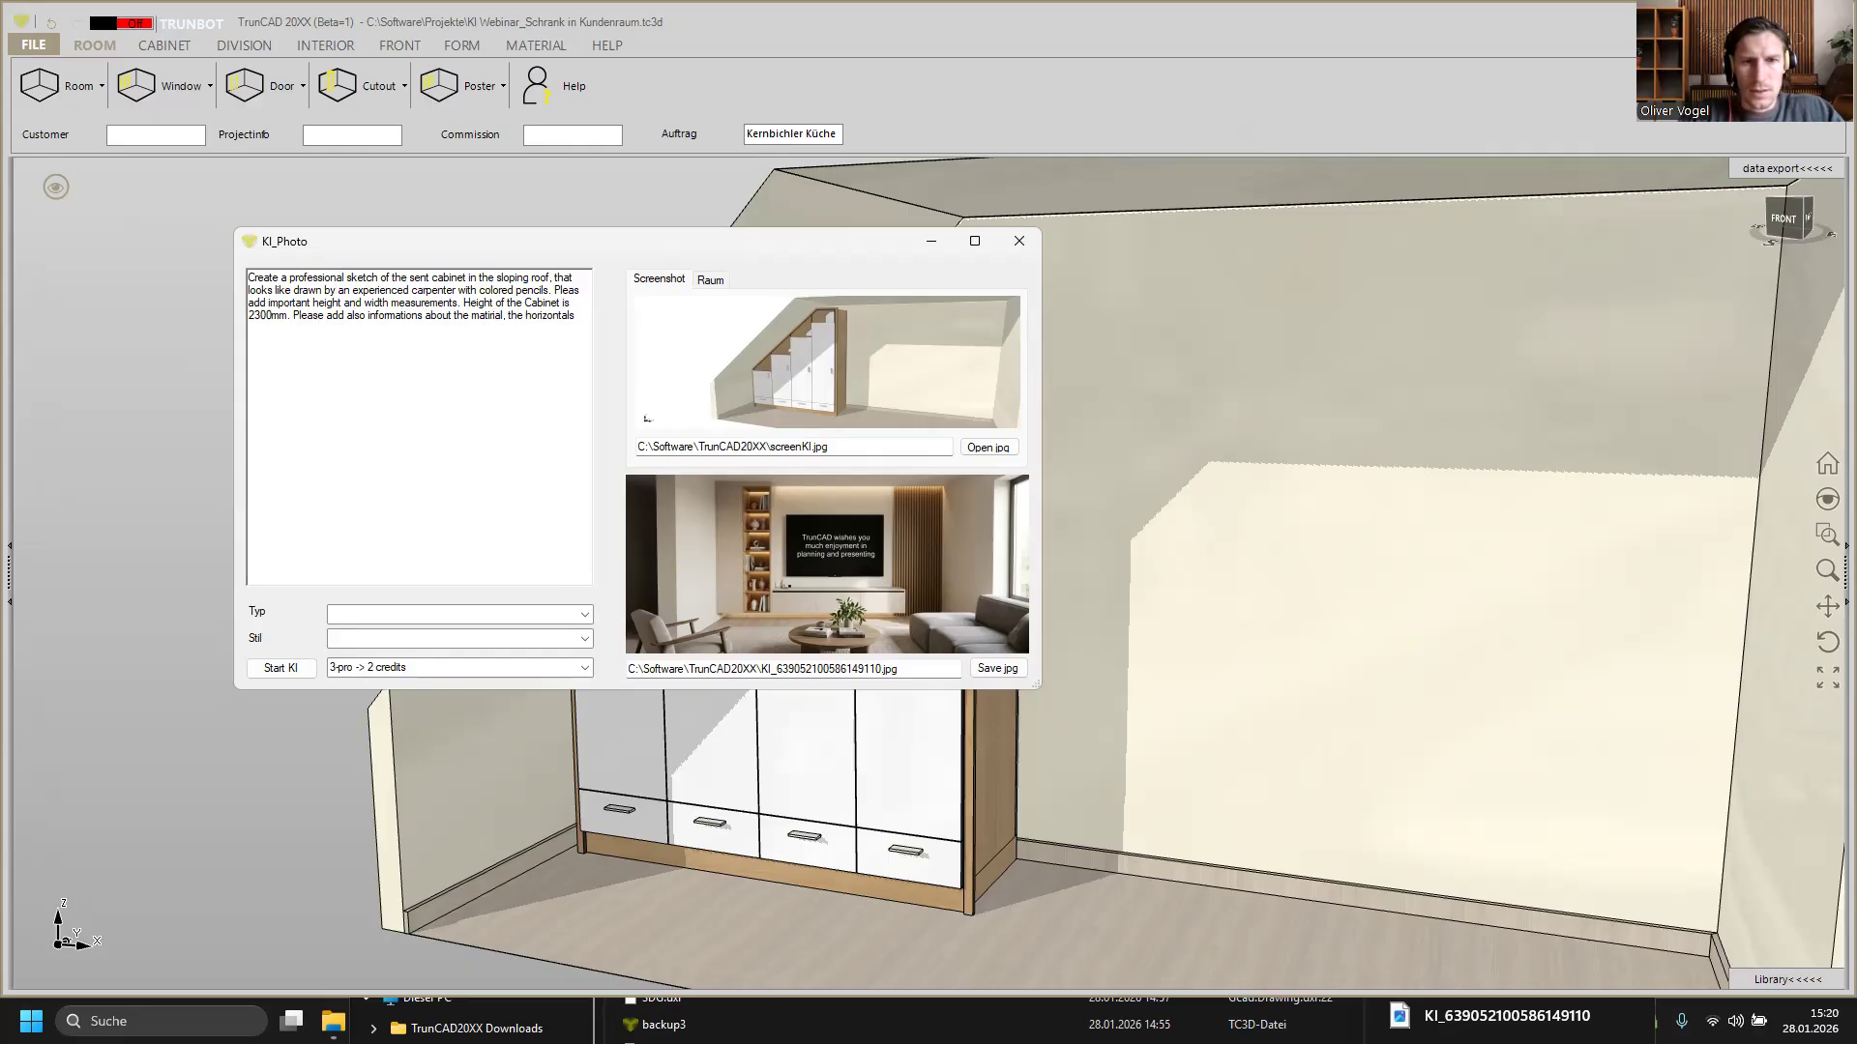
type(" and ")
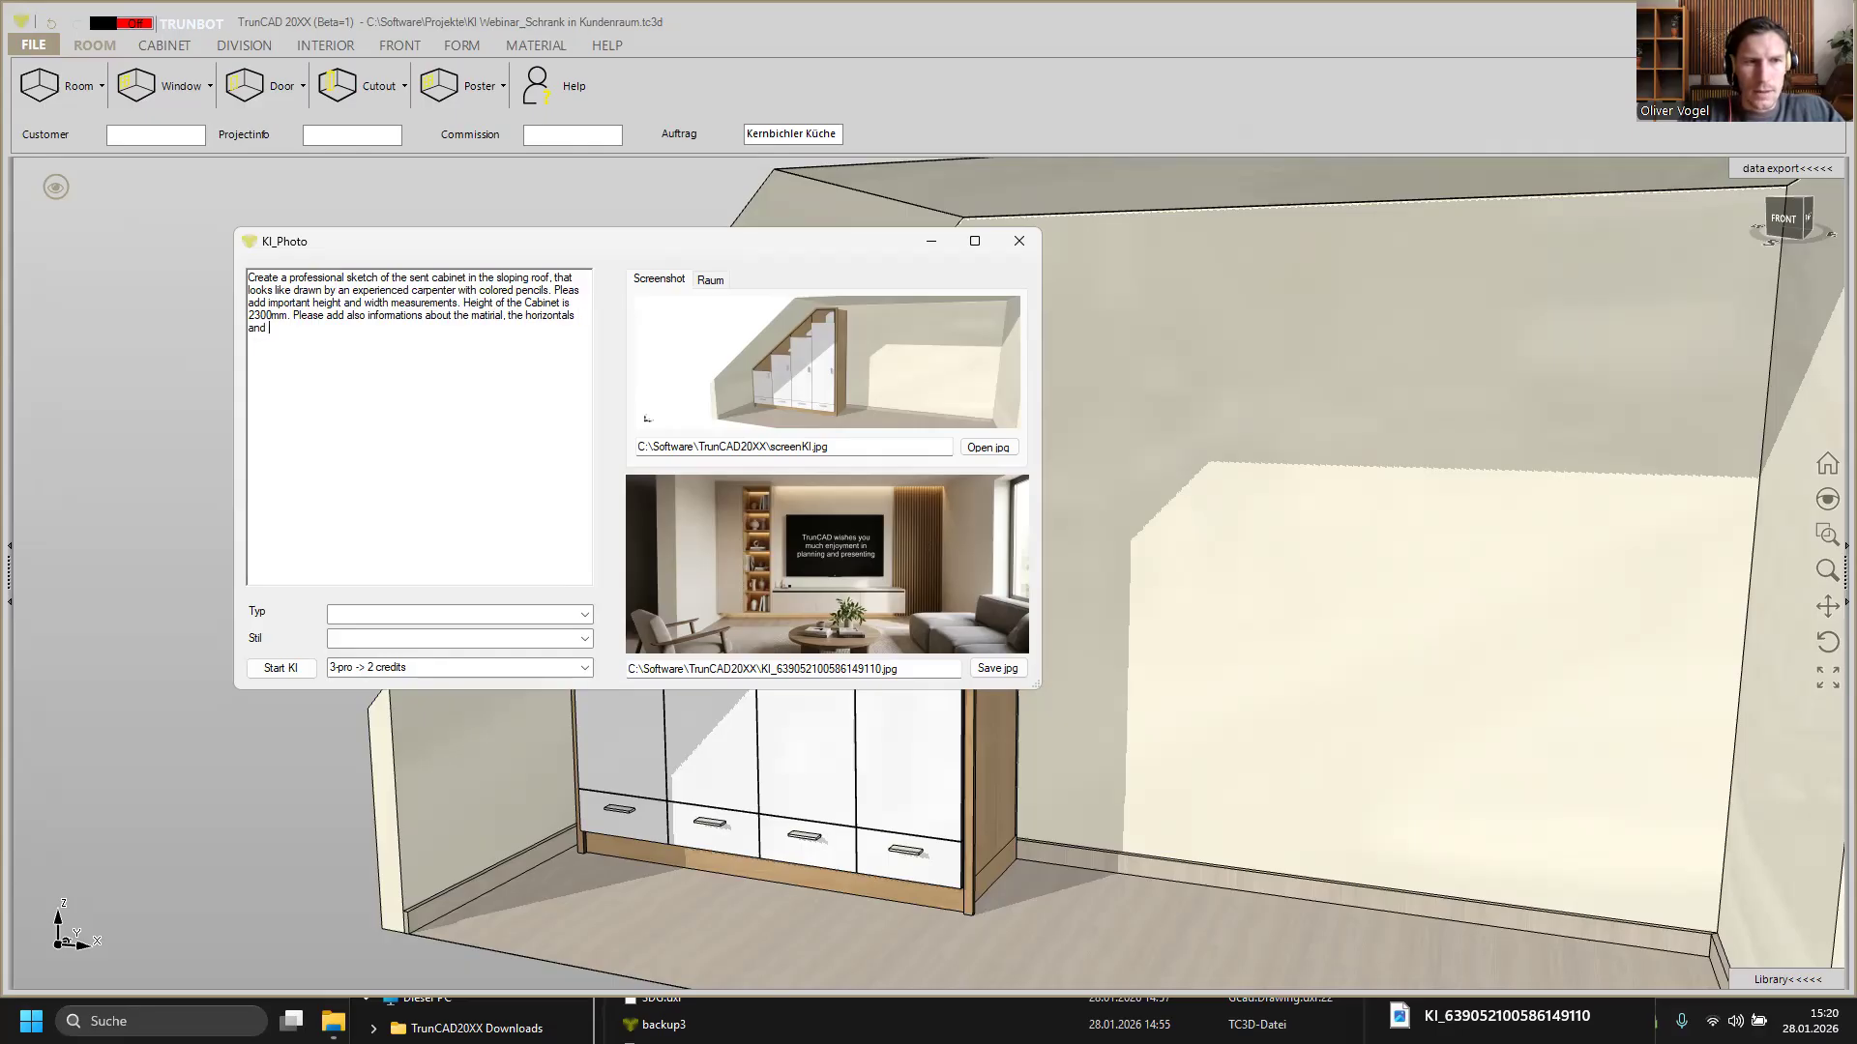
type("the ")
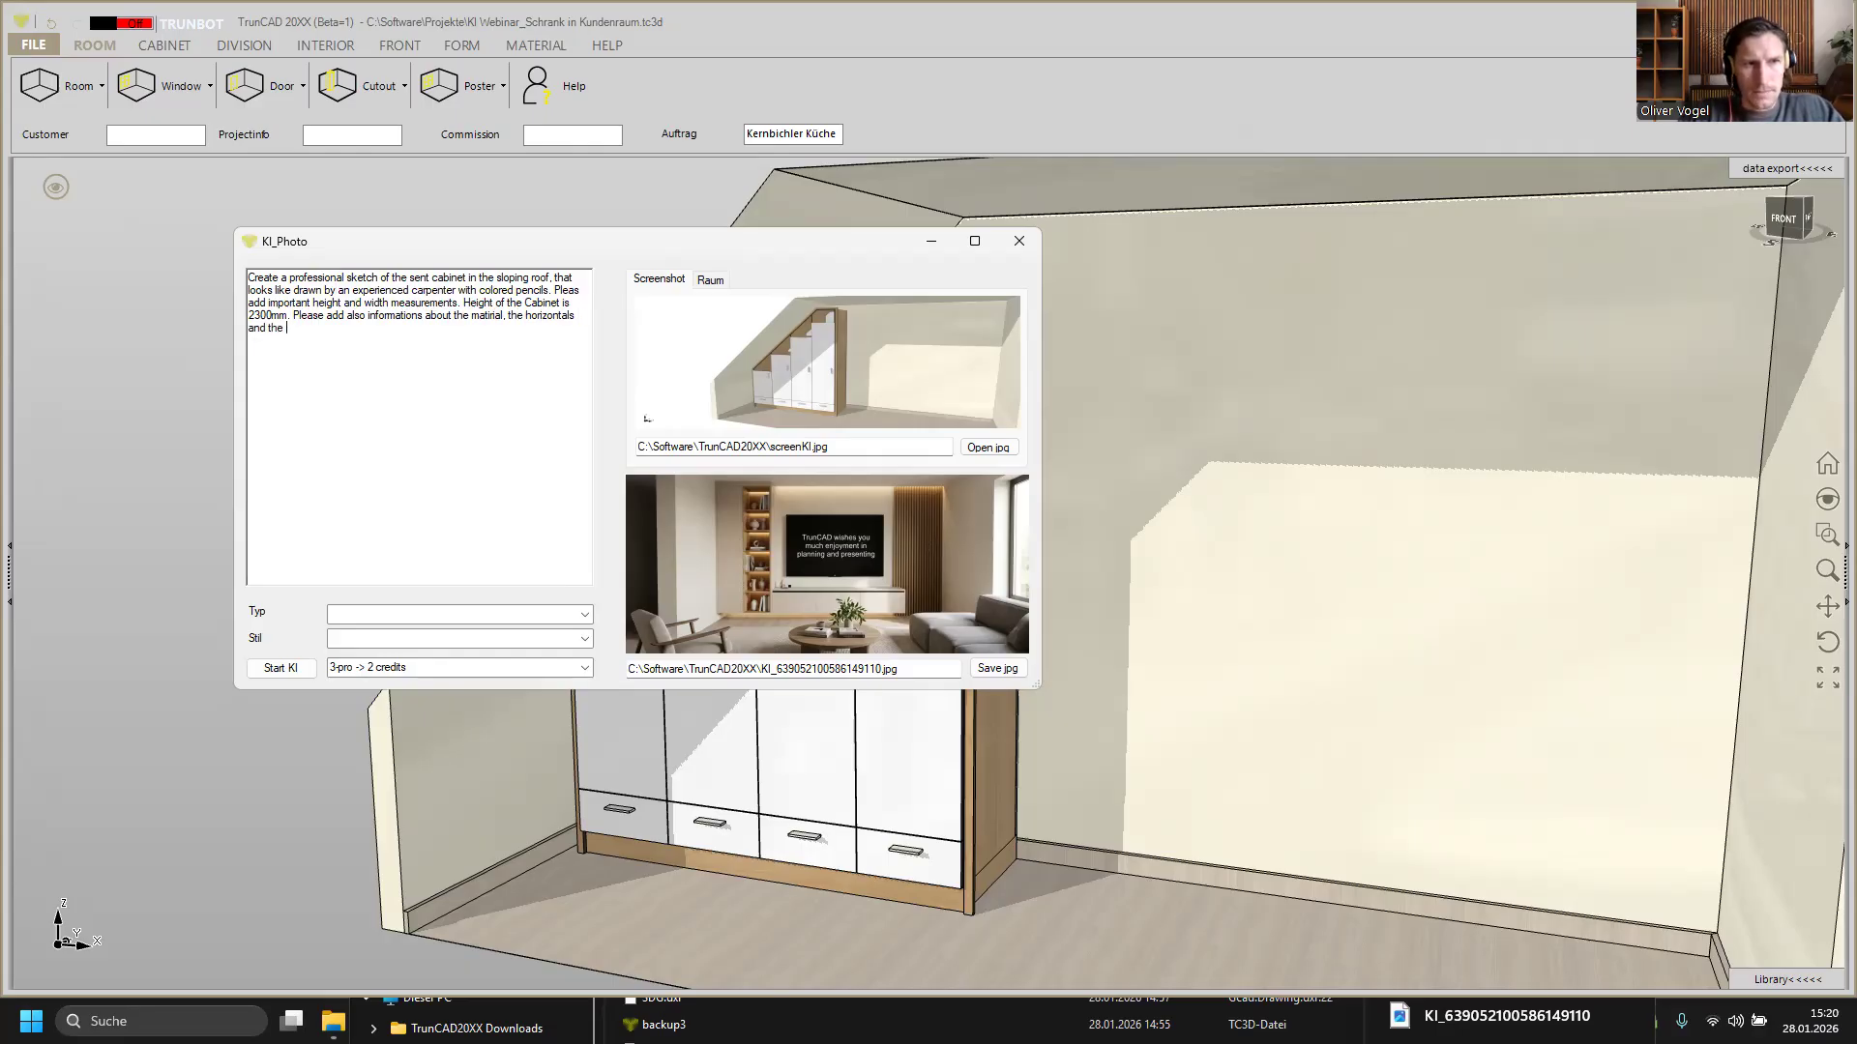
type("plins ar")
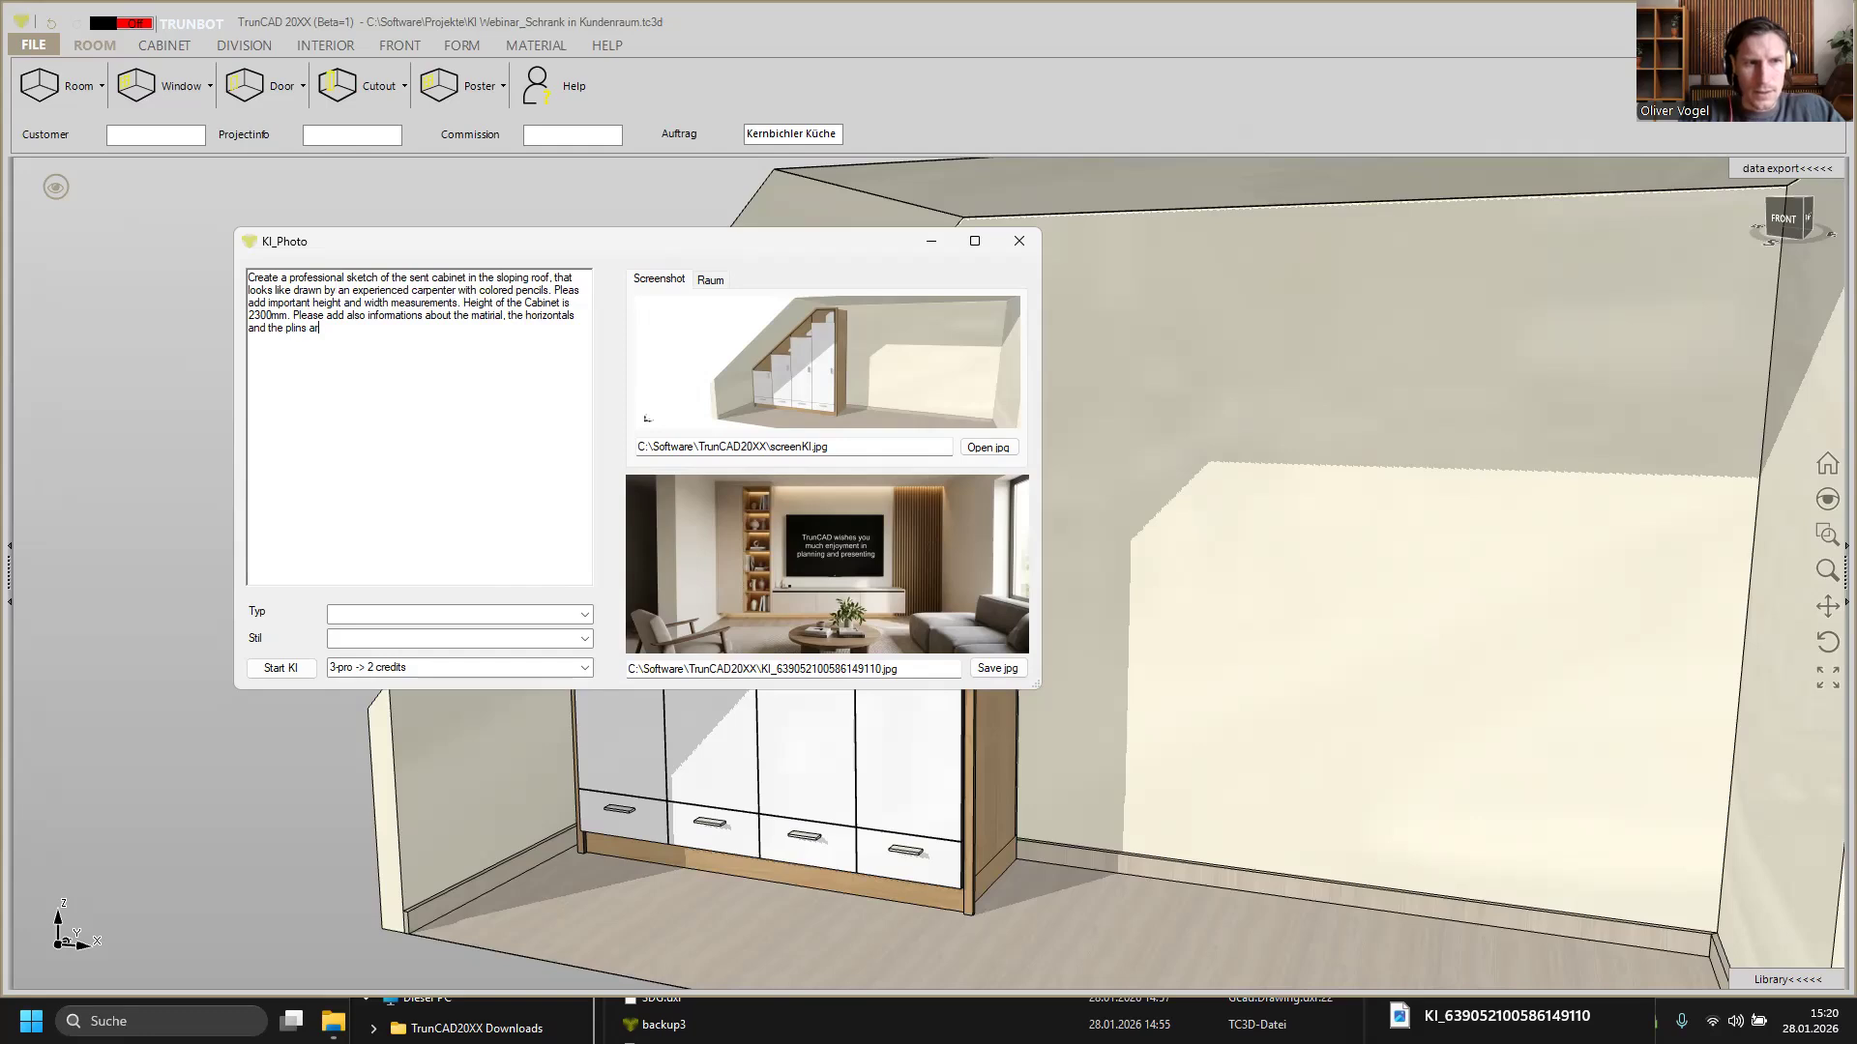
type("e ")
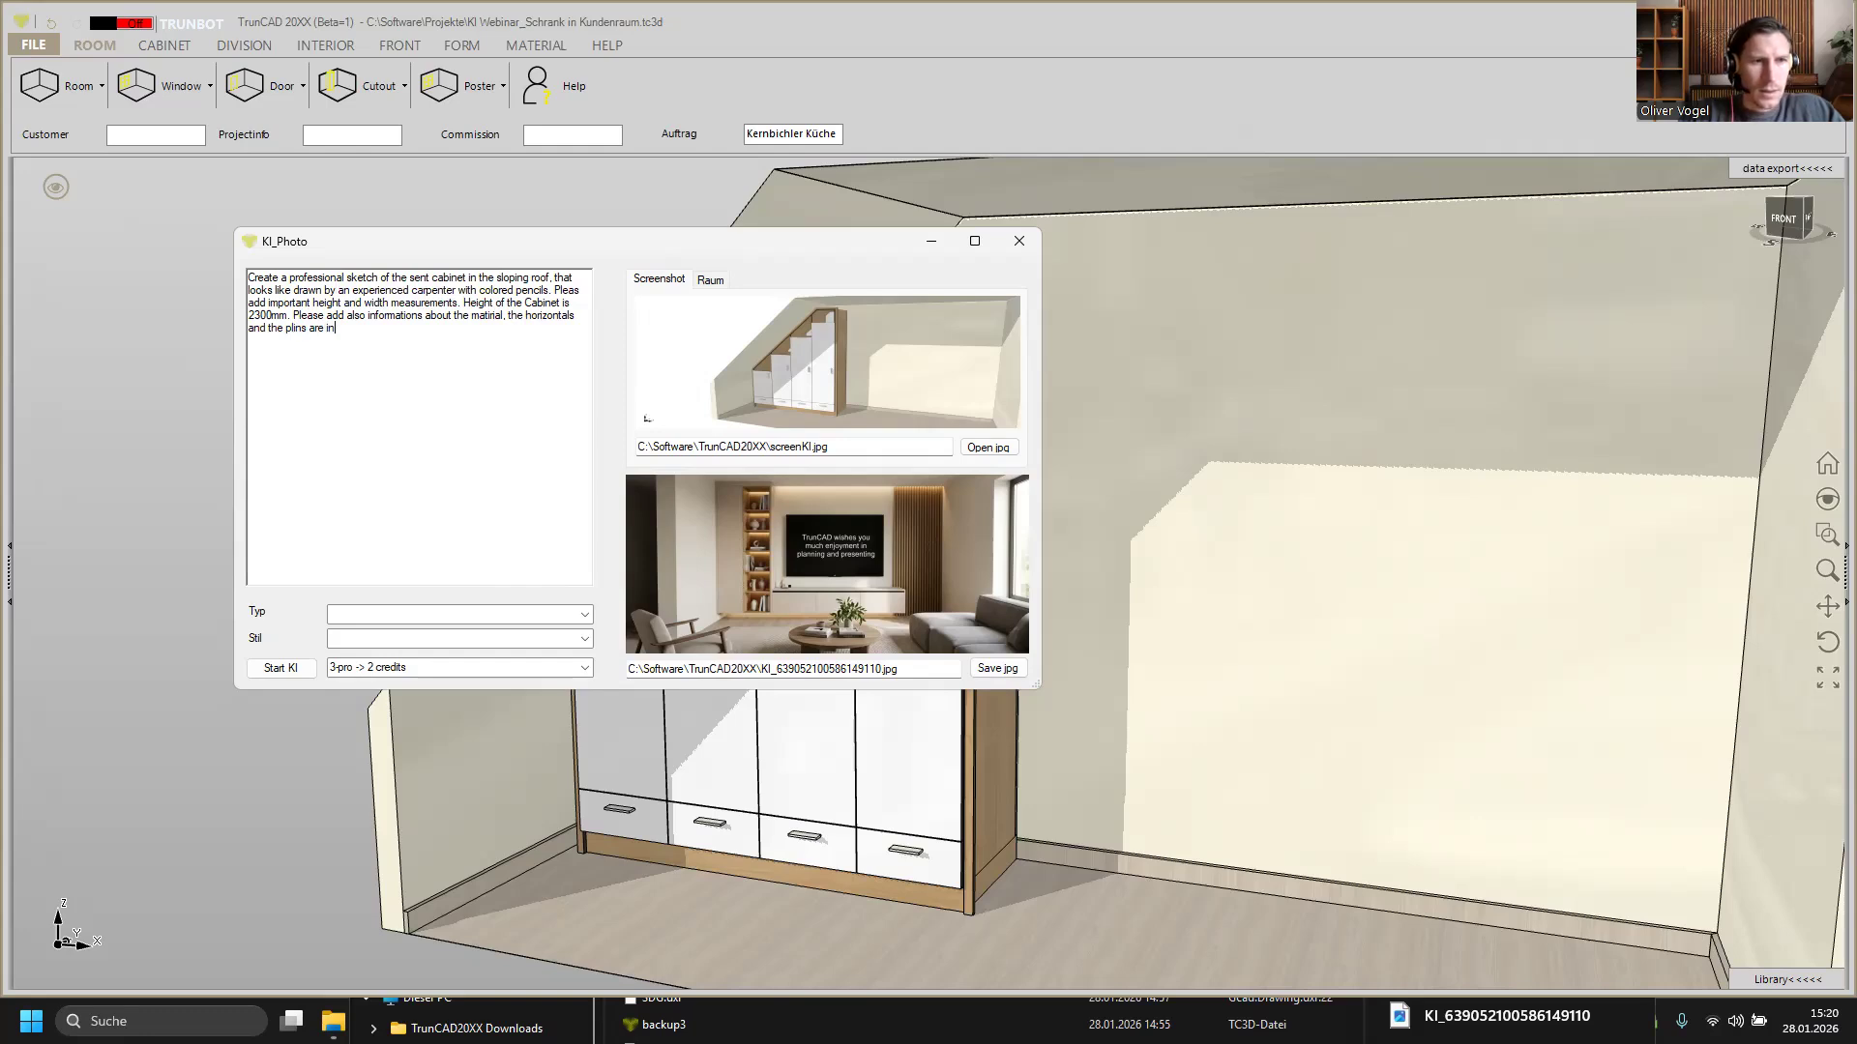
type("made by oak")
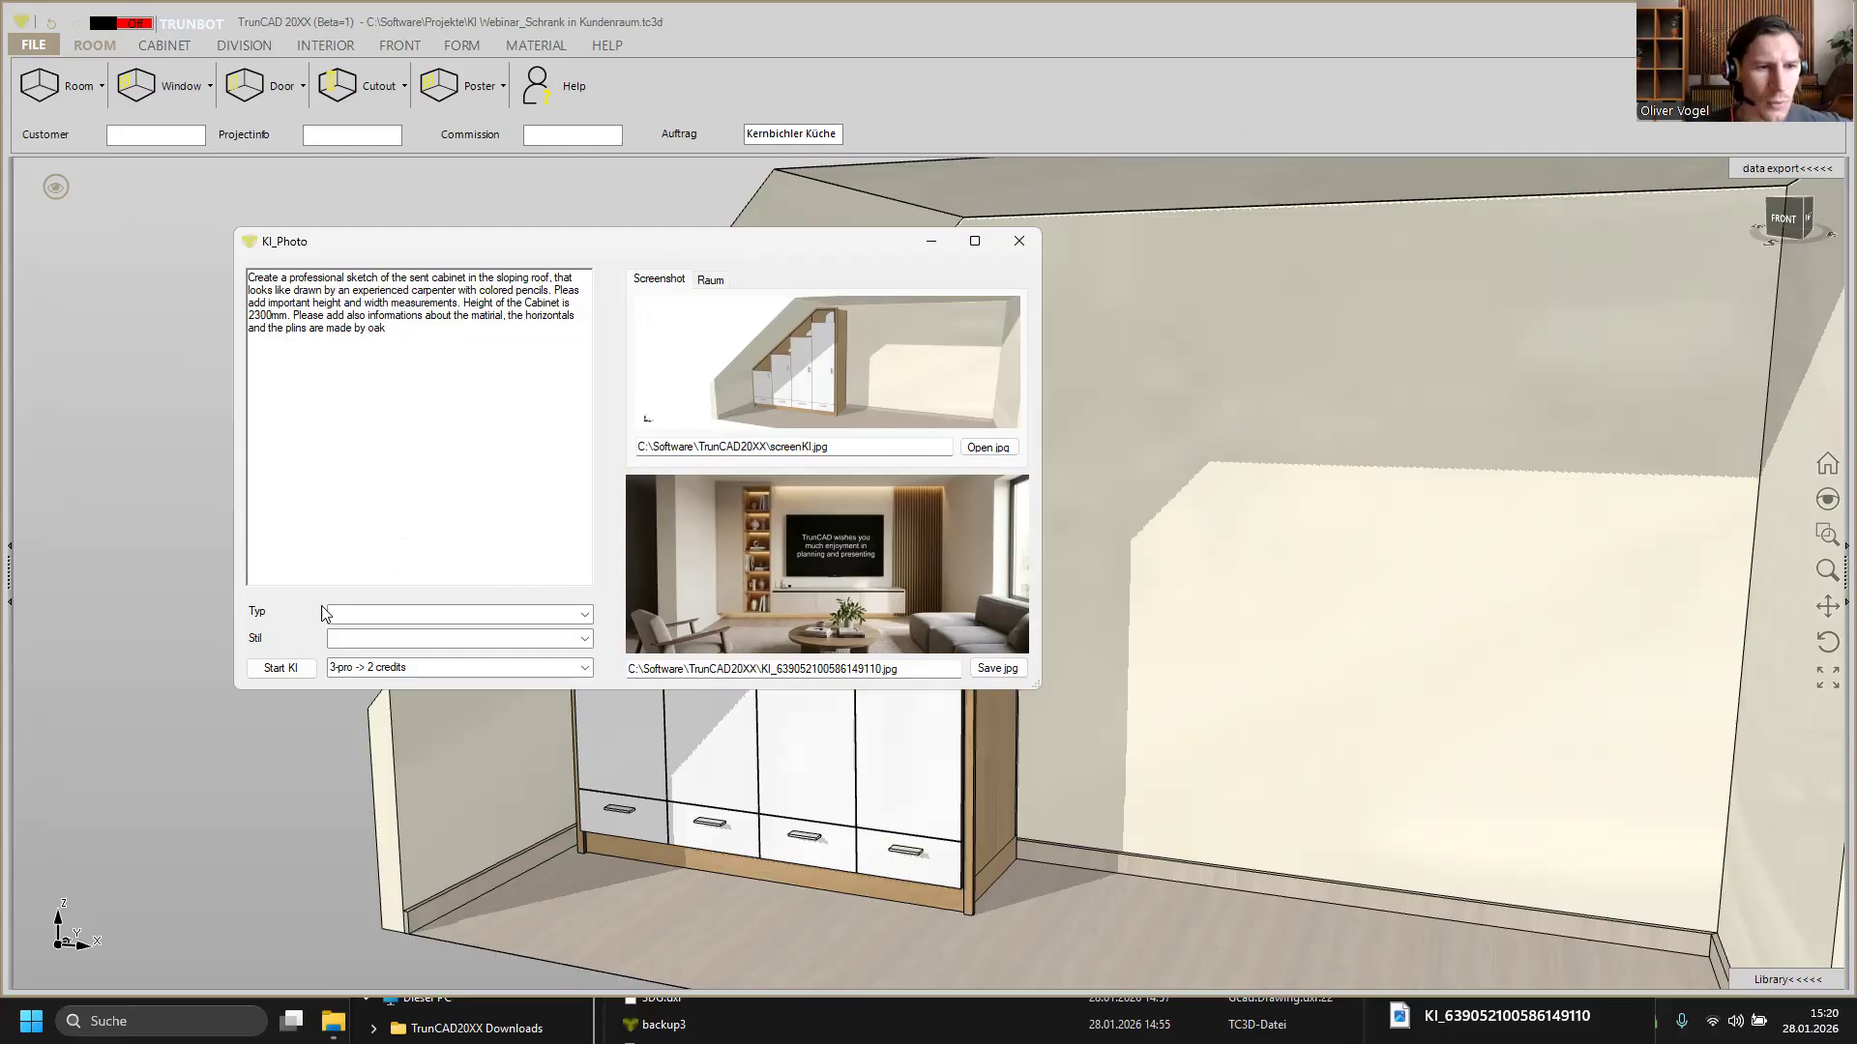
Step: Start the AI generation with the written prompt and acknowledge the saved-result notice
left_click(303, 672)
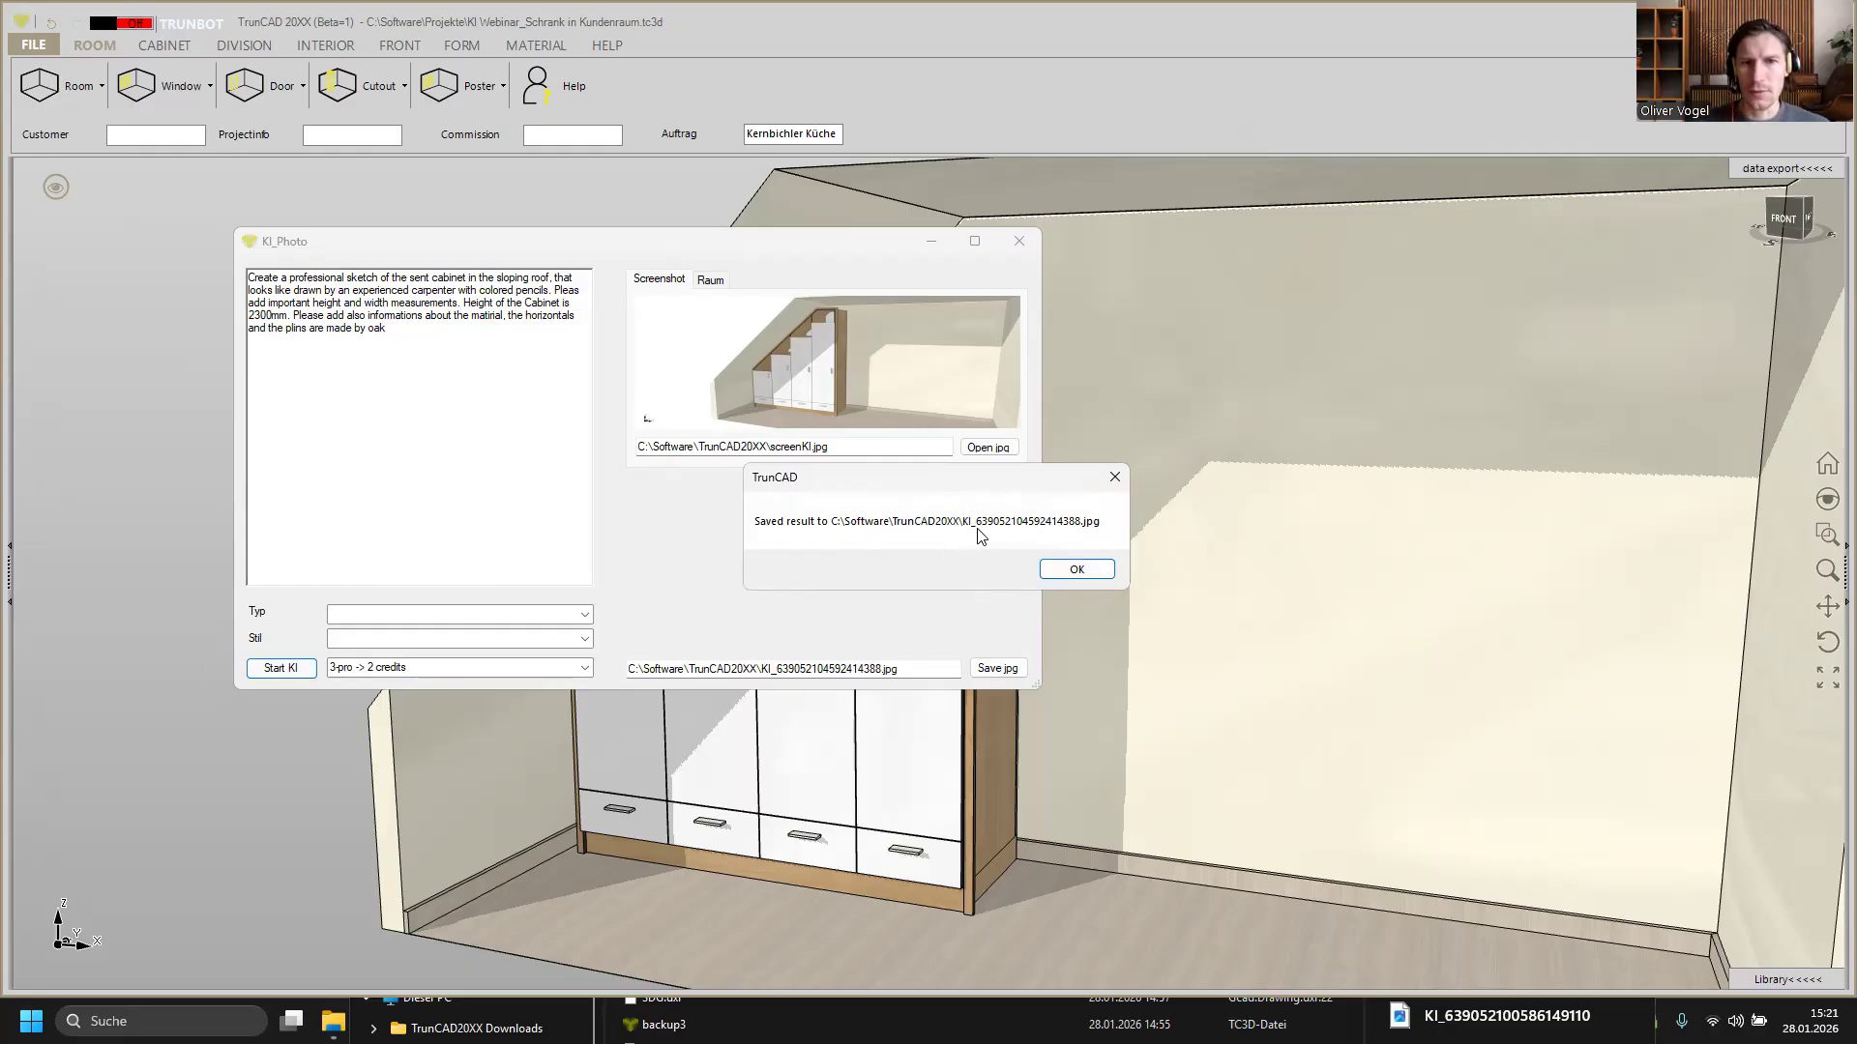
left_click(1089, 571)
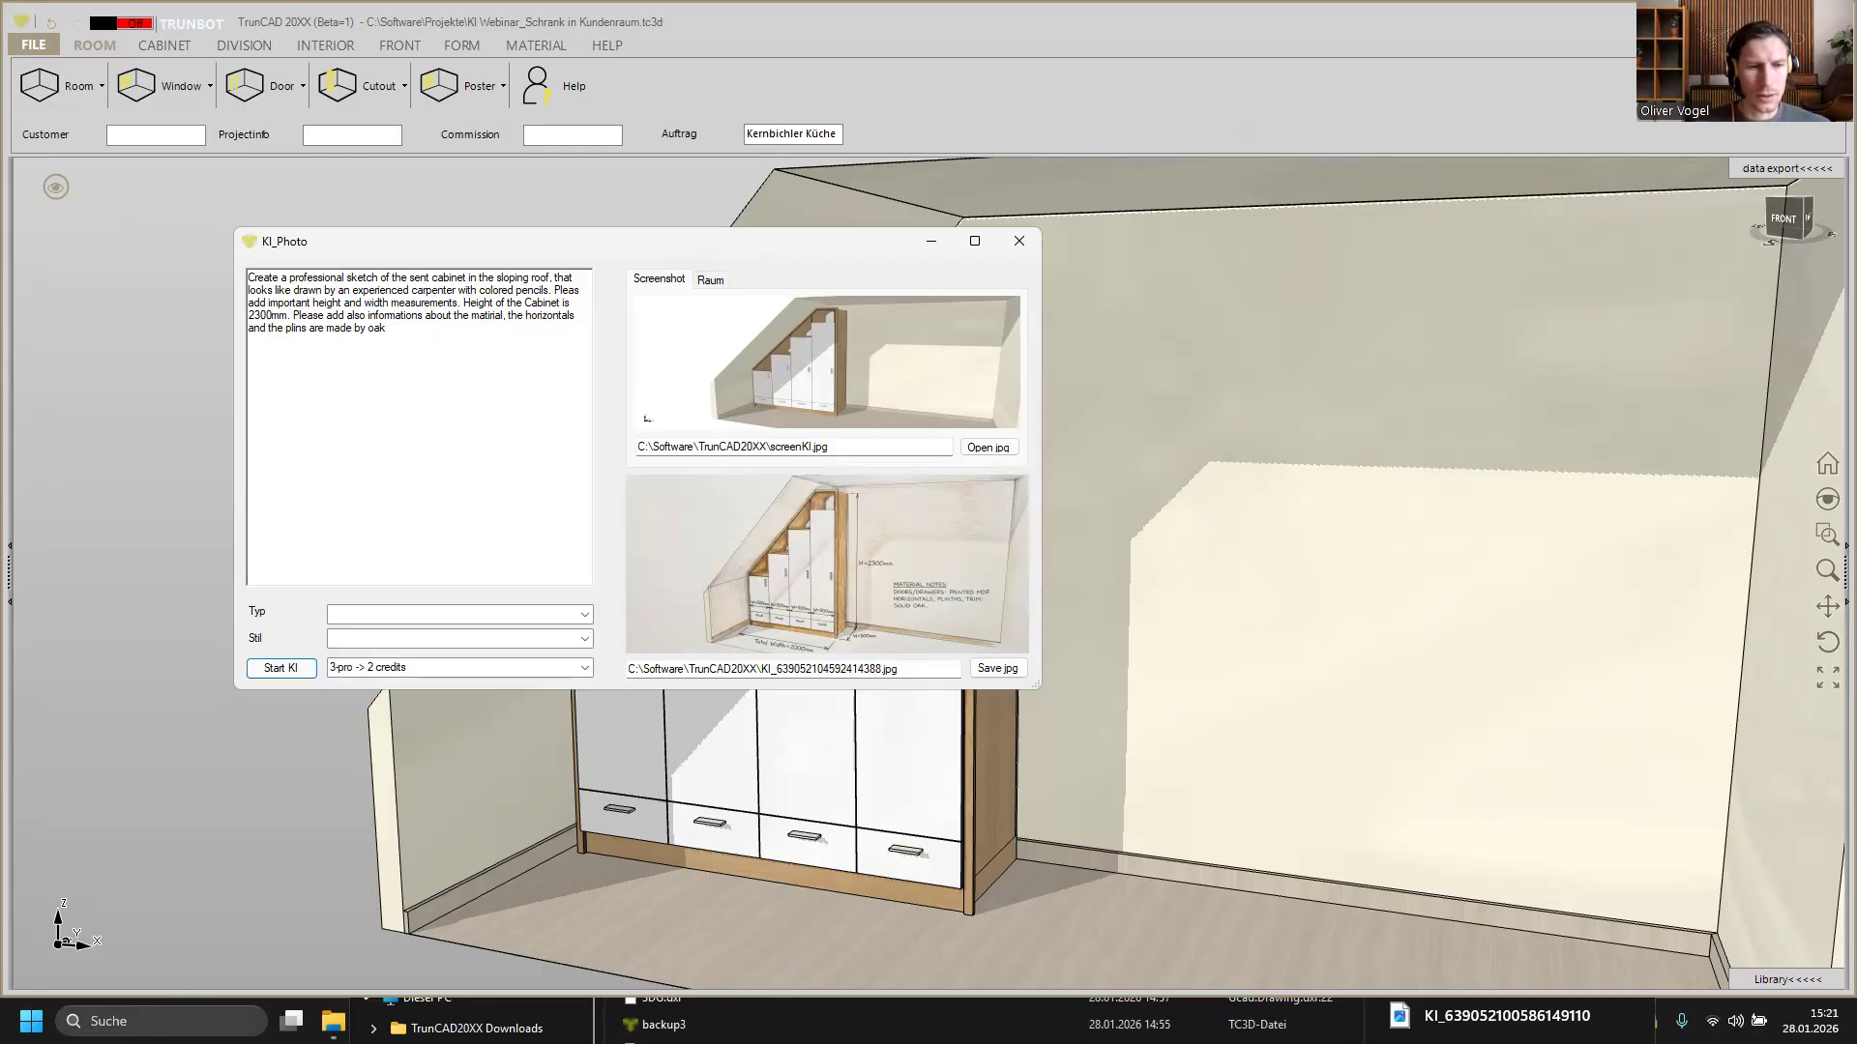
Step: Open the newly generated KI_639052104592414388.jpg from the TrunCAD20XX folder after refreshing it in File Explorer
left_click(831, 1025)
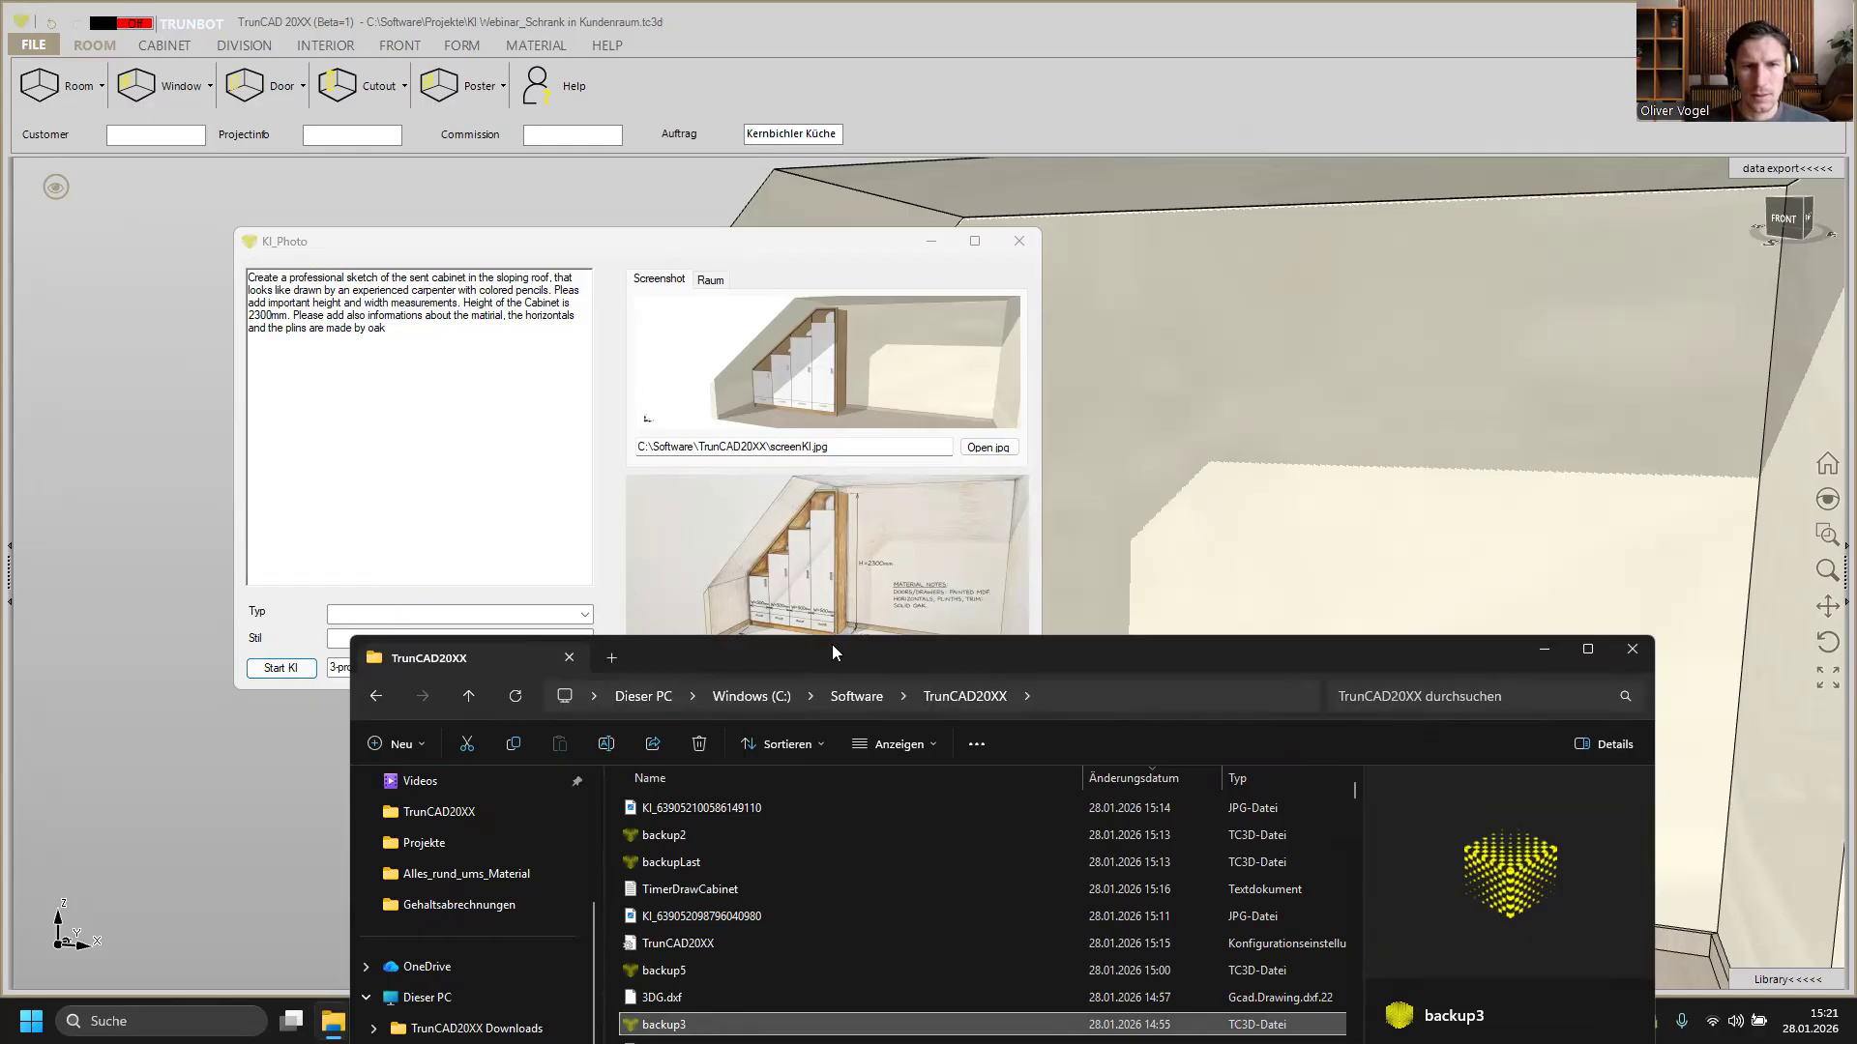
left_click(656, 242)
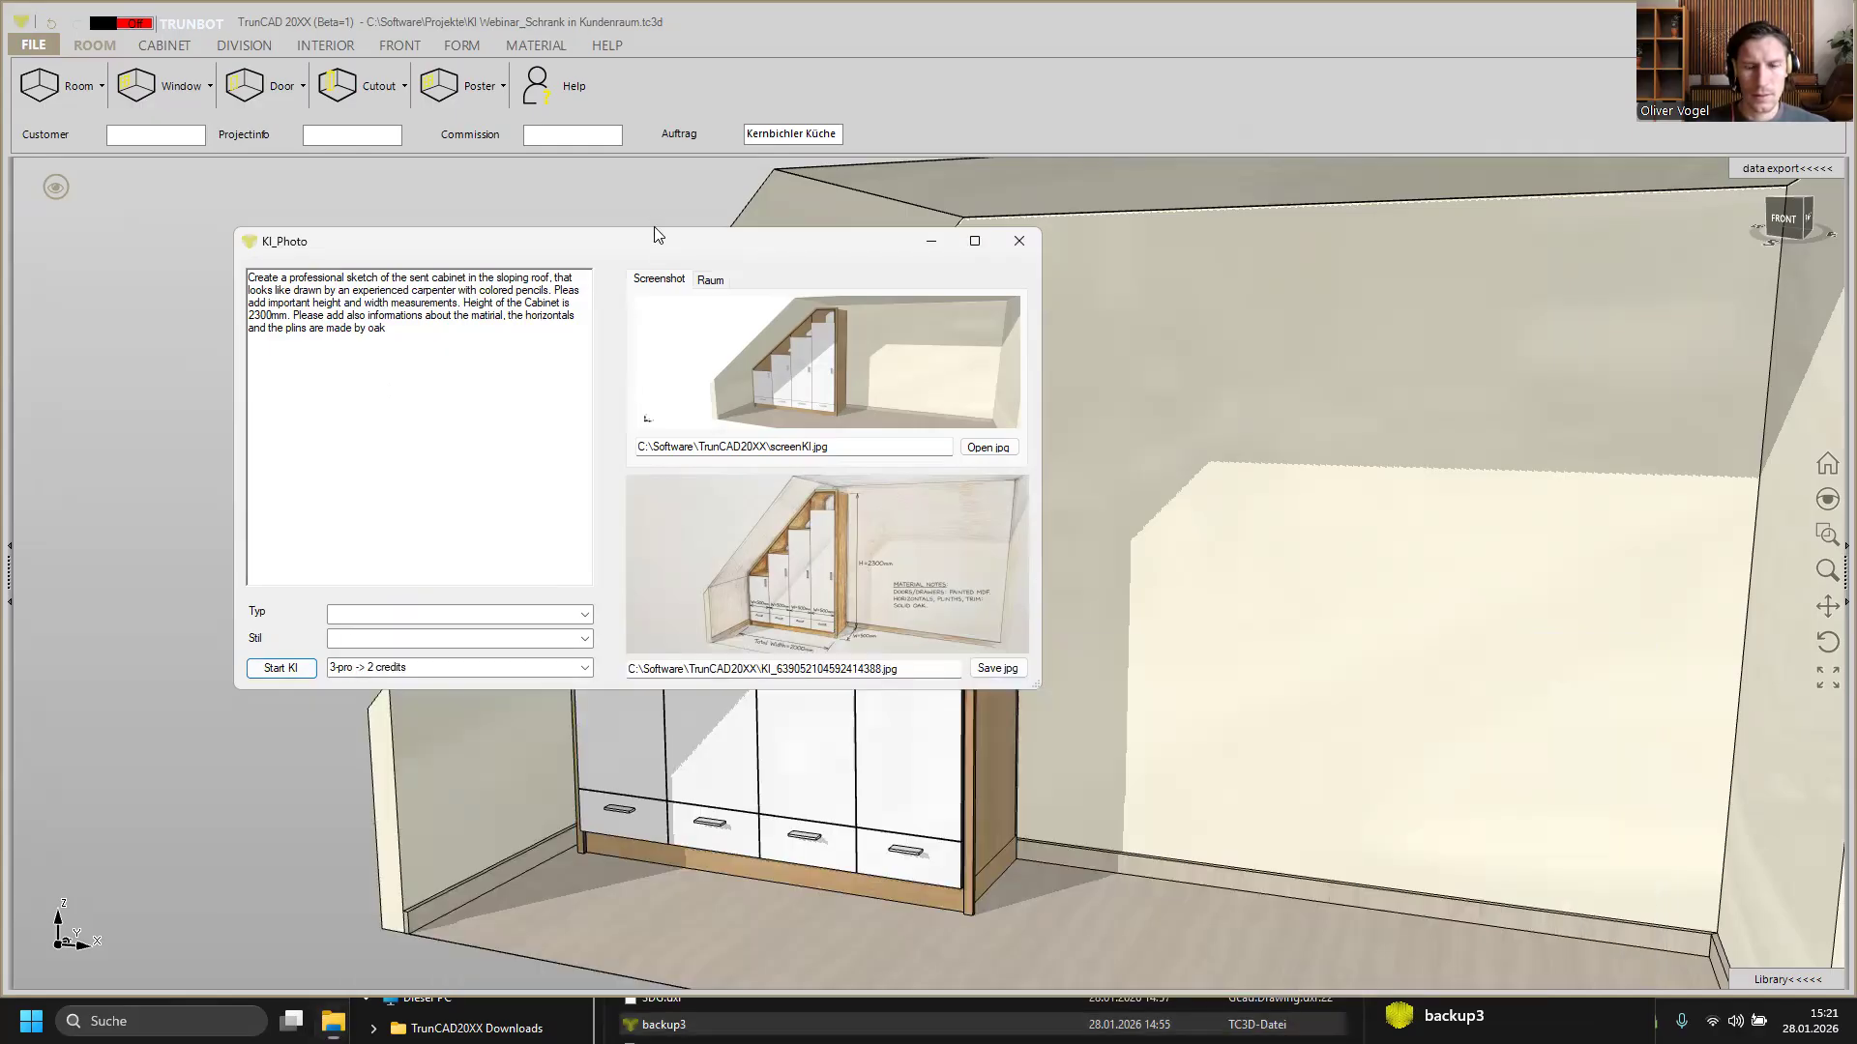
left_click_drag(653, 233, 657, 149)
left_click(677, 1025)
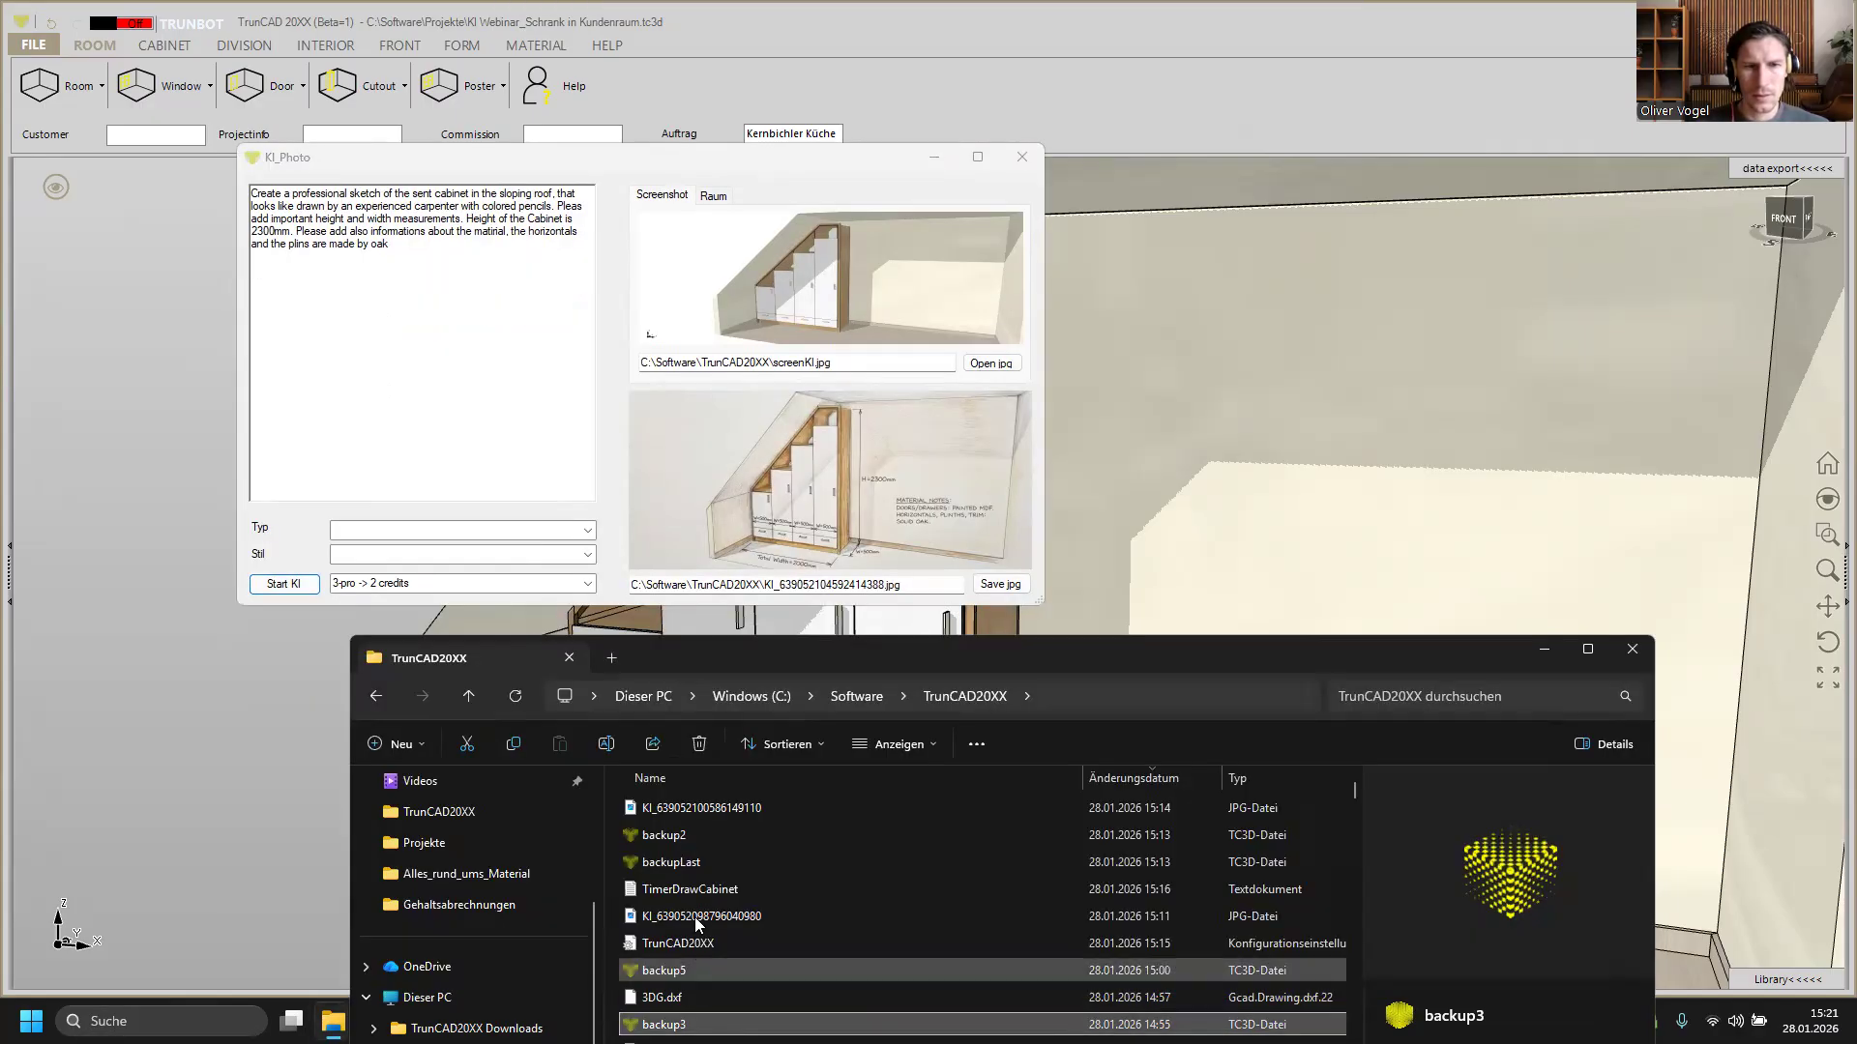
left_click(514, 696)
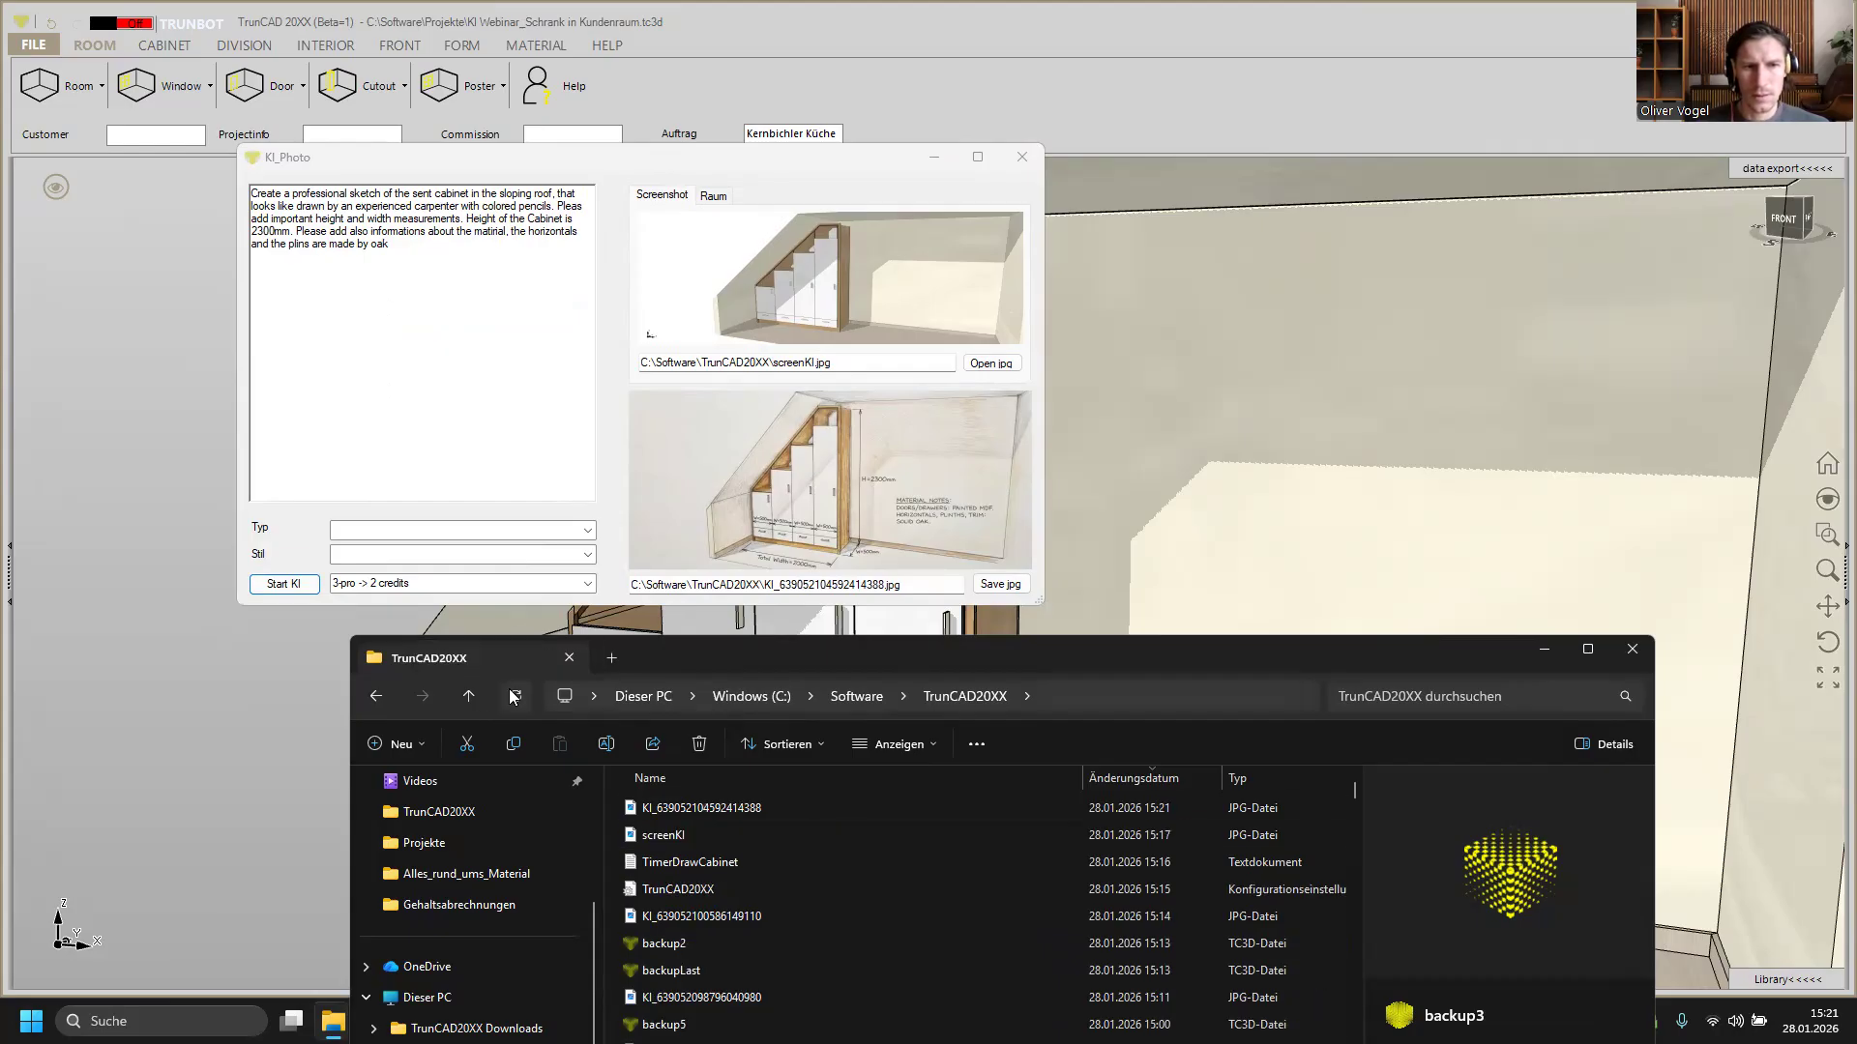
left_click(728, 809)
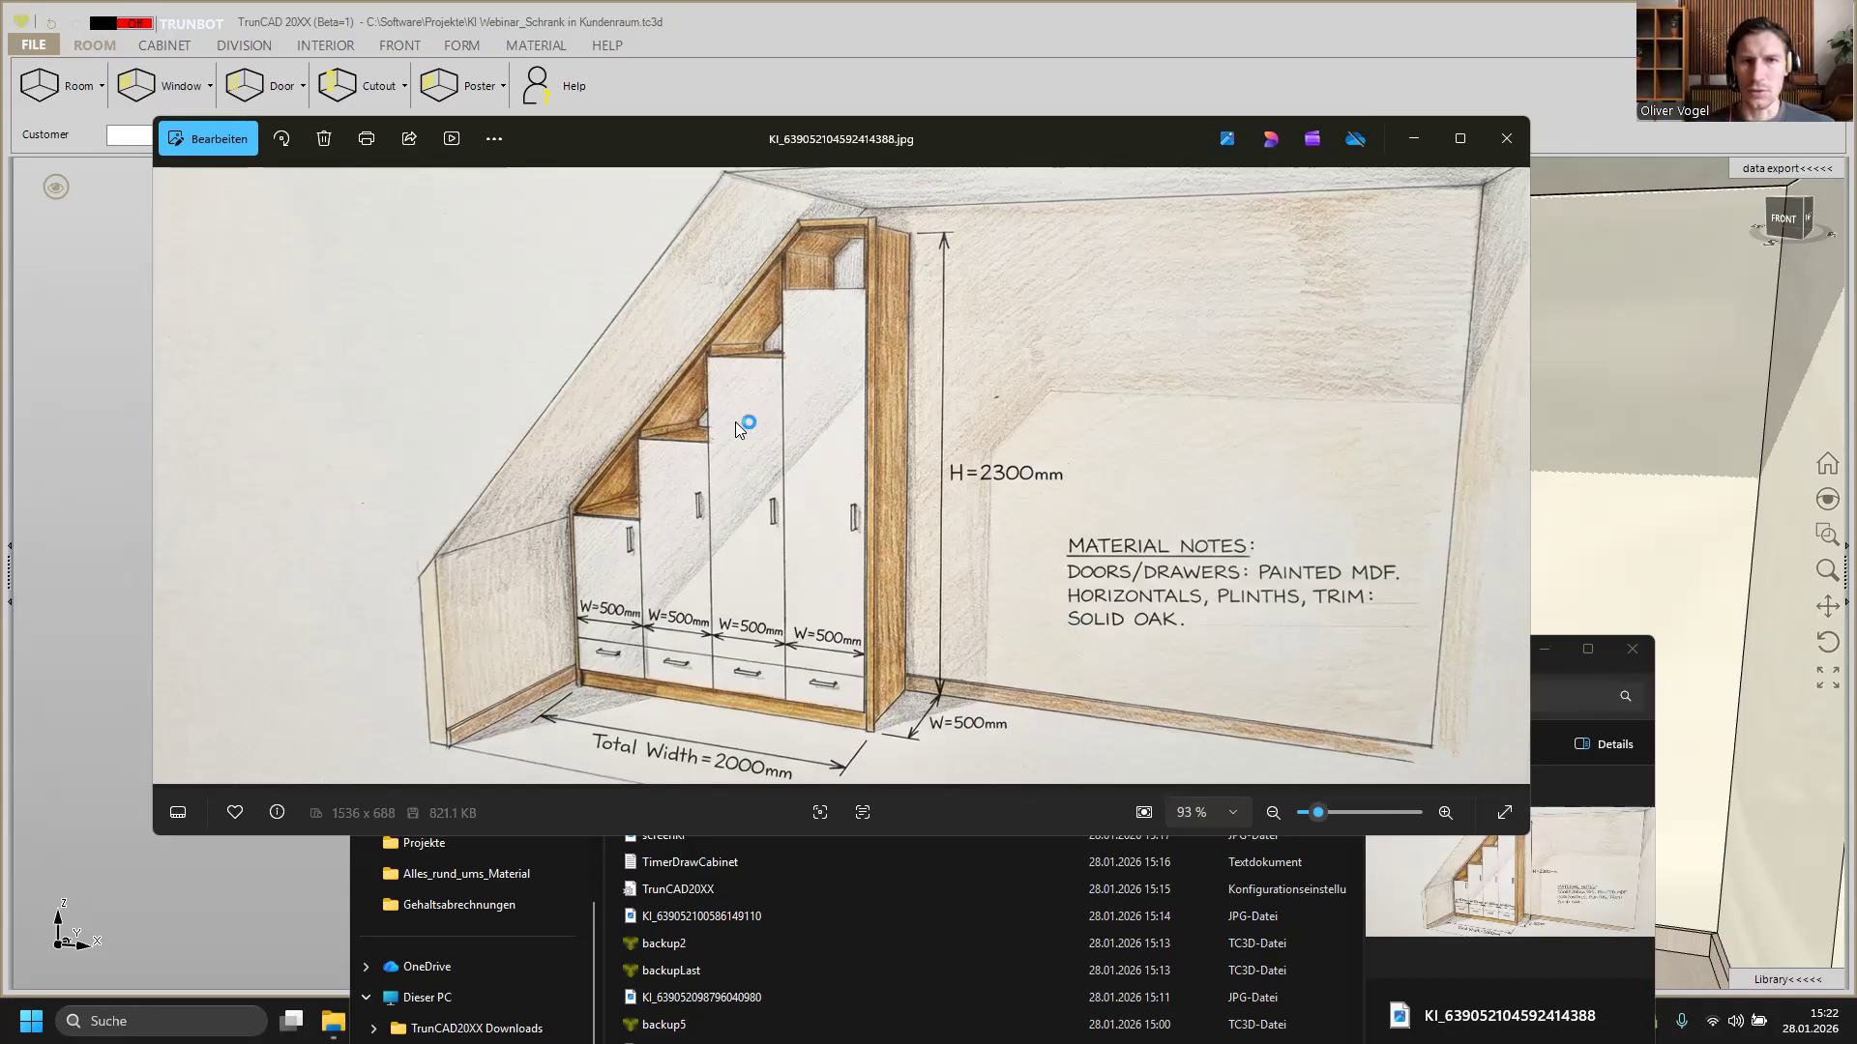
Step: Minimize the image viewer and File Explorer, and close the KI_Photo dialog
left_click(1425, 144)
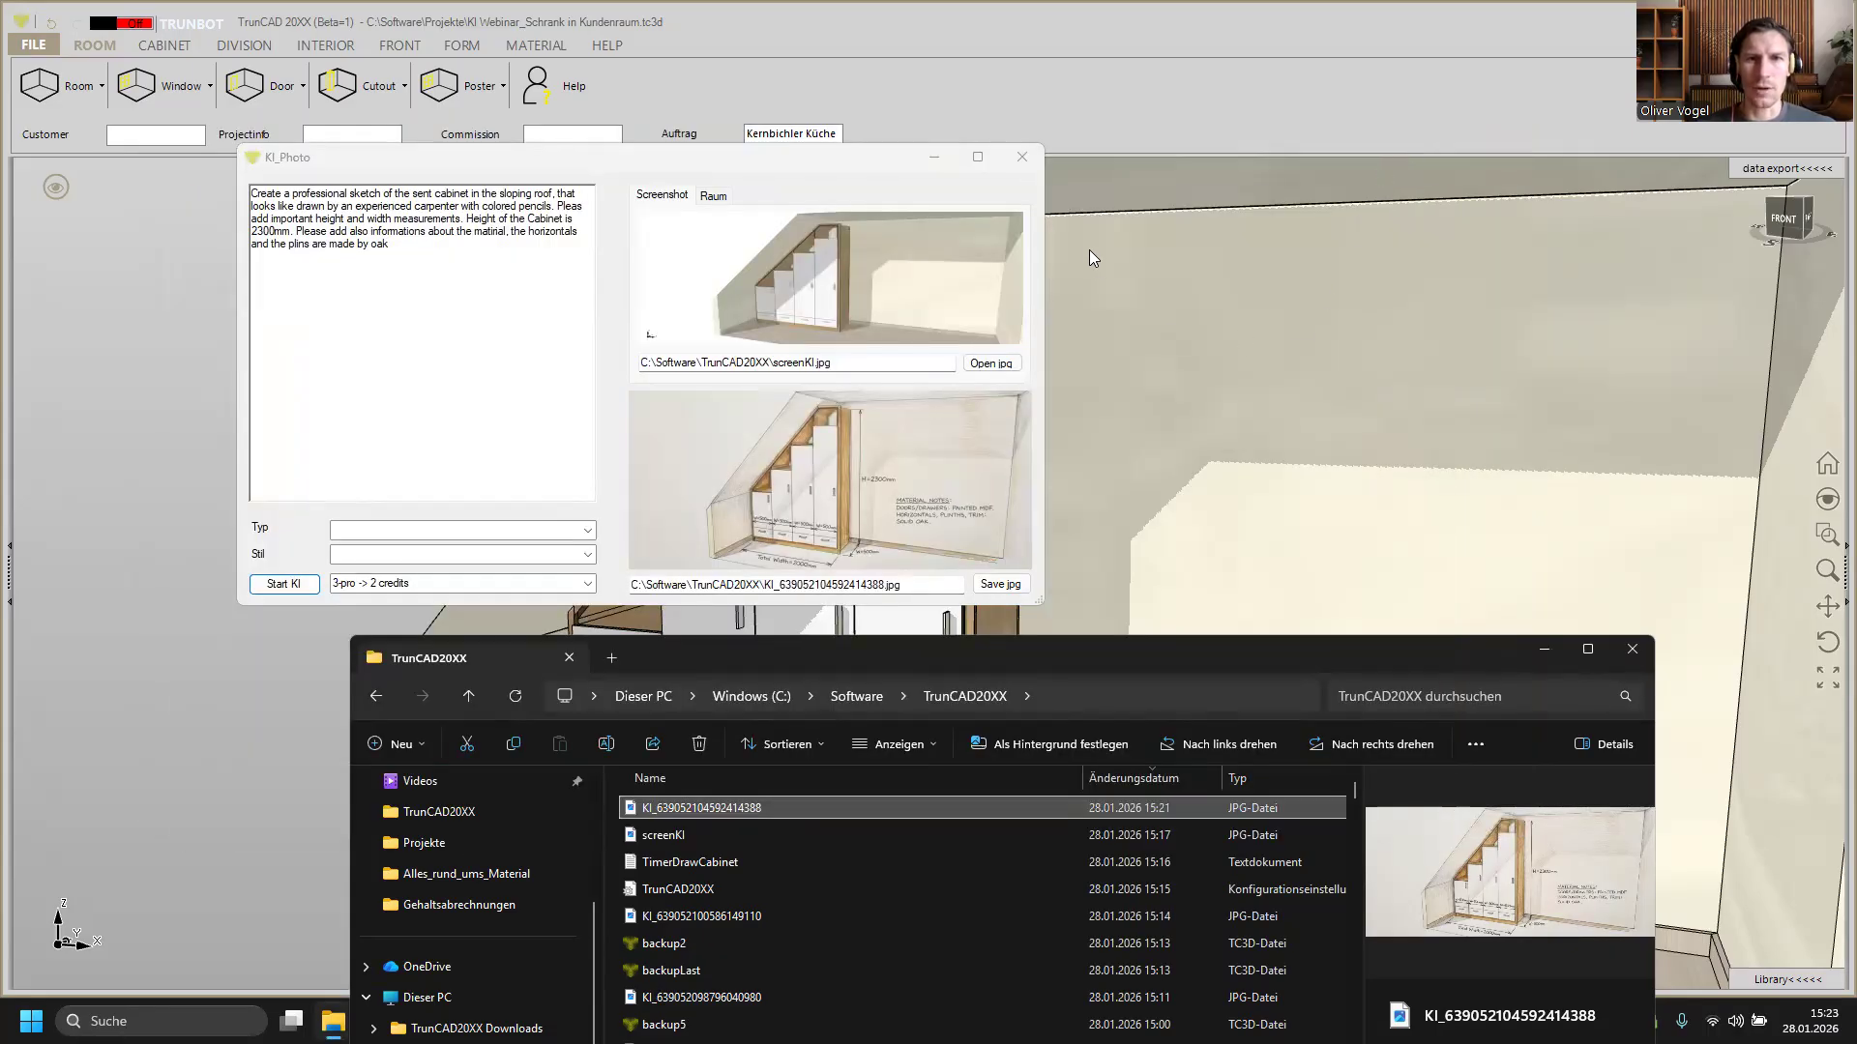
left_click(952, 164)
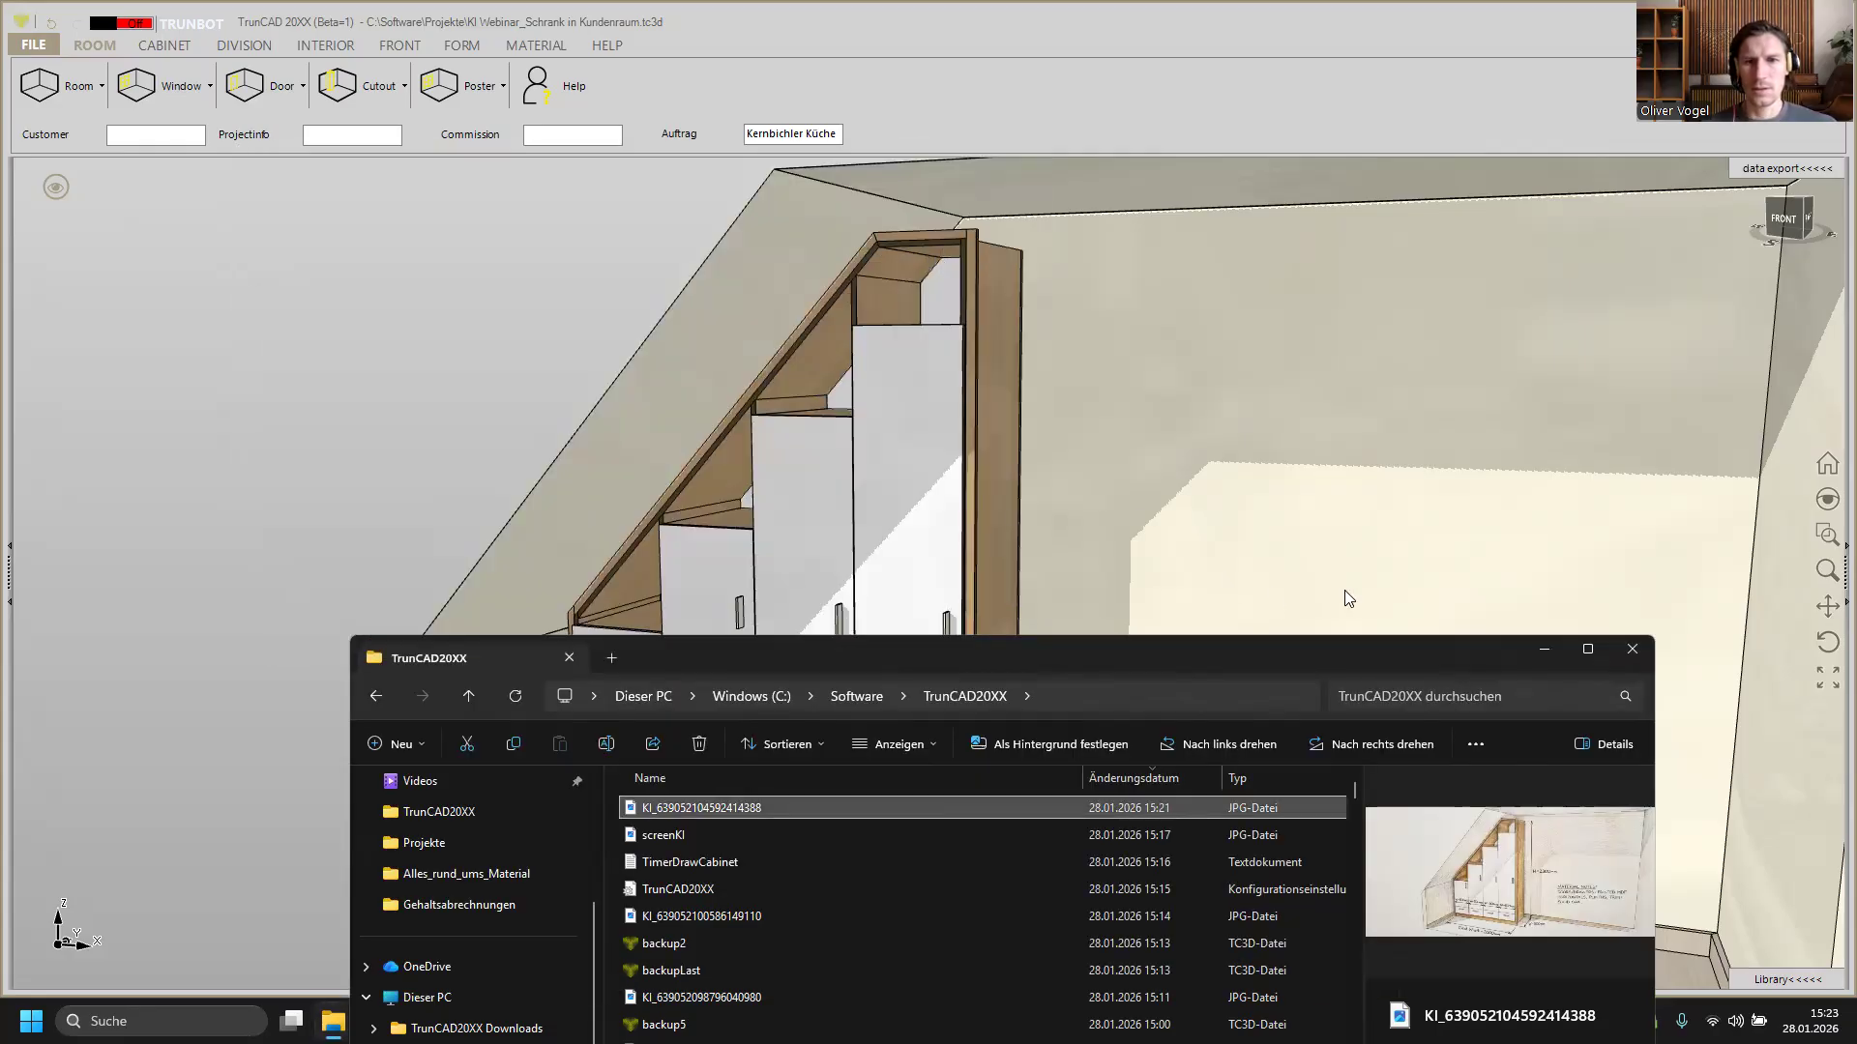
left_click(1544, 649)
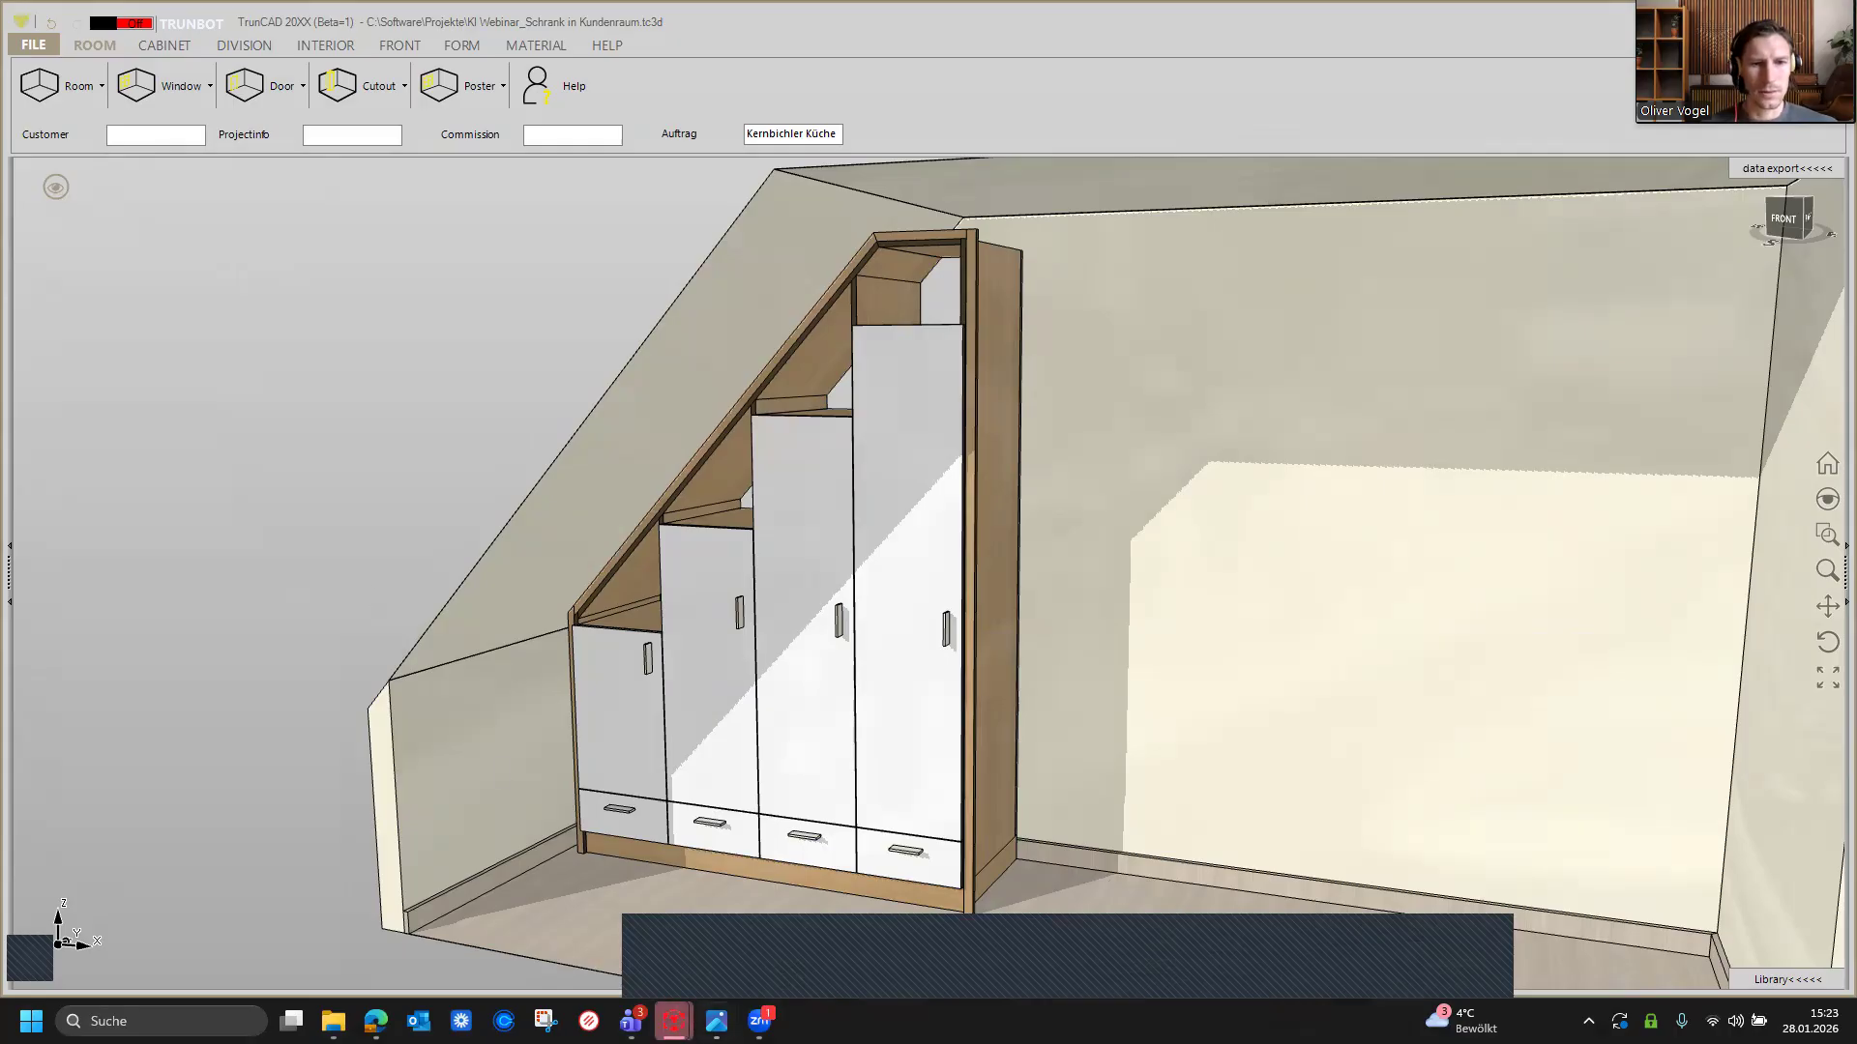
mouse_move(674, 1021)
left_click(787, 916)
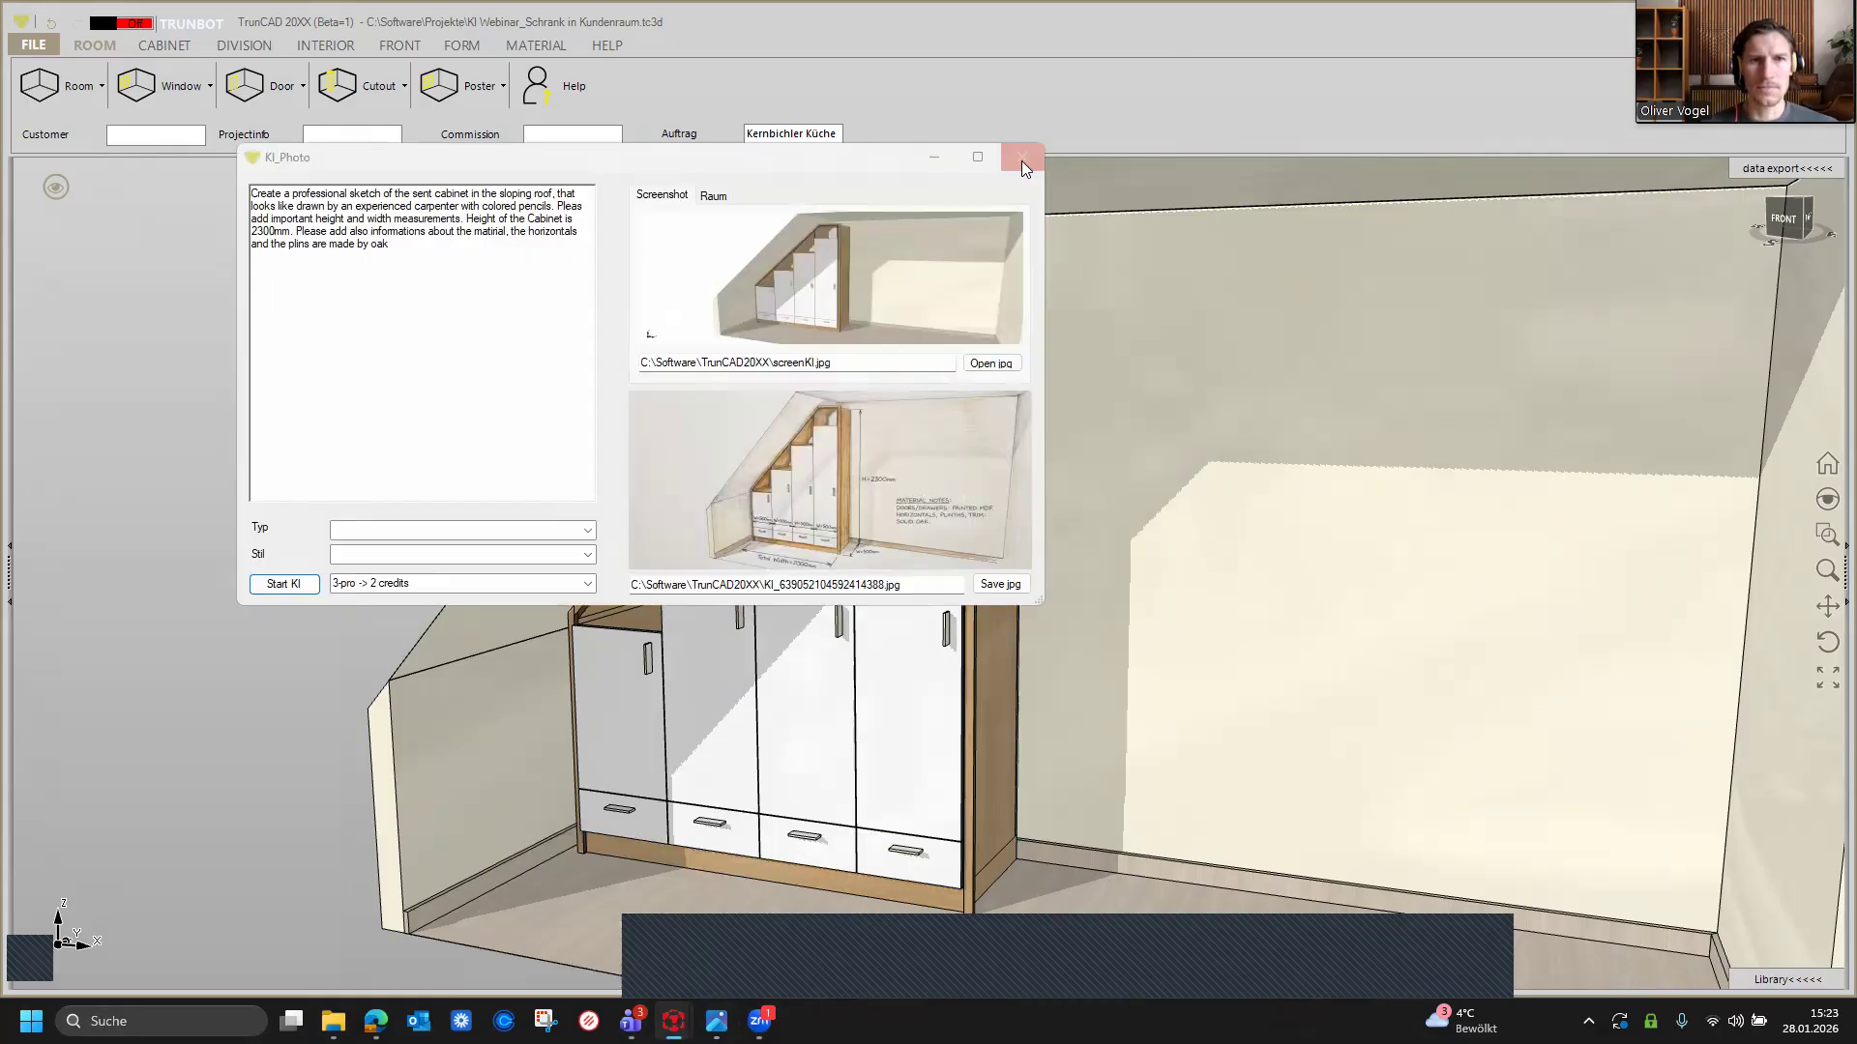
left_click(1021, 160)
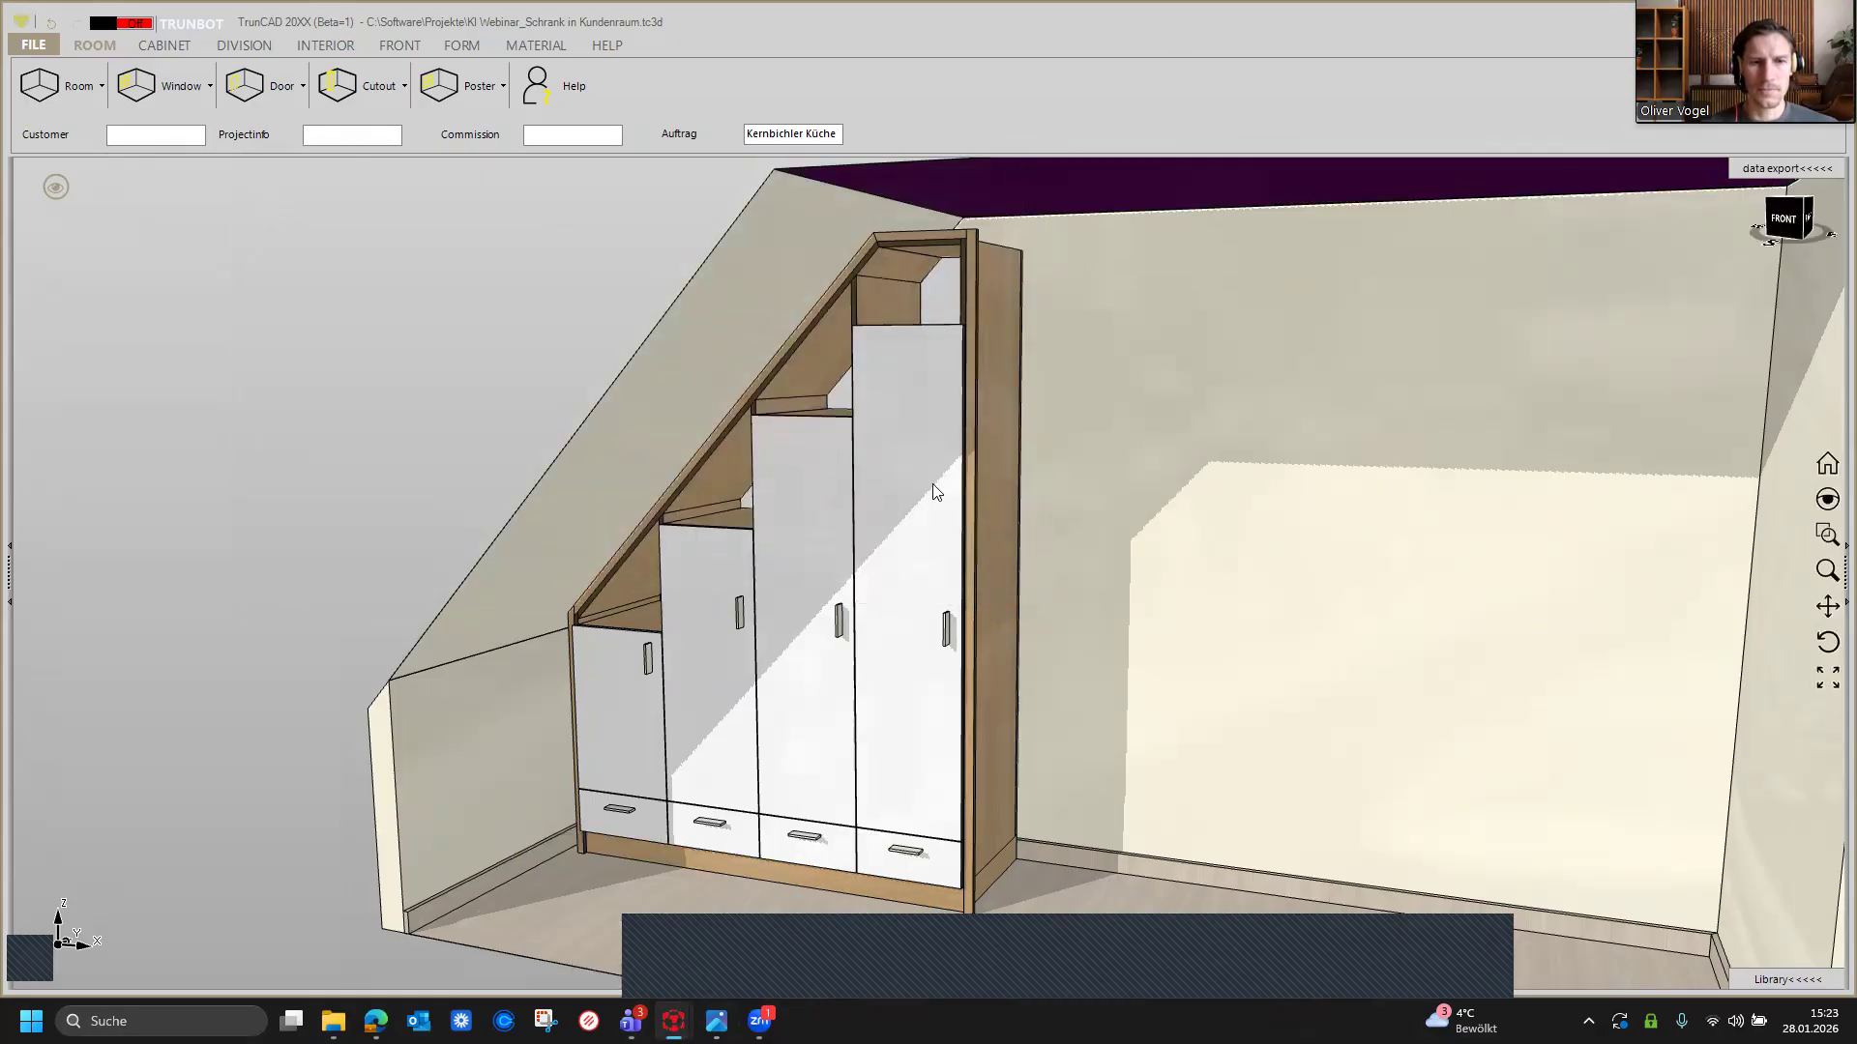
Step: Hide the room walls and switch the cabinet view back to rendered display
right_click(54, 192)
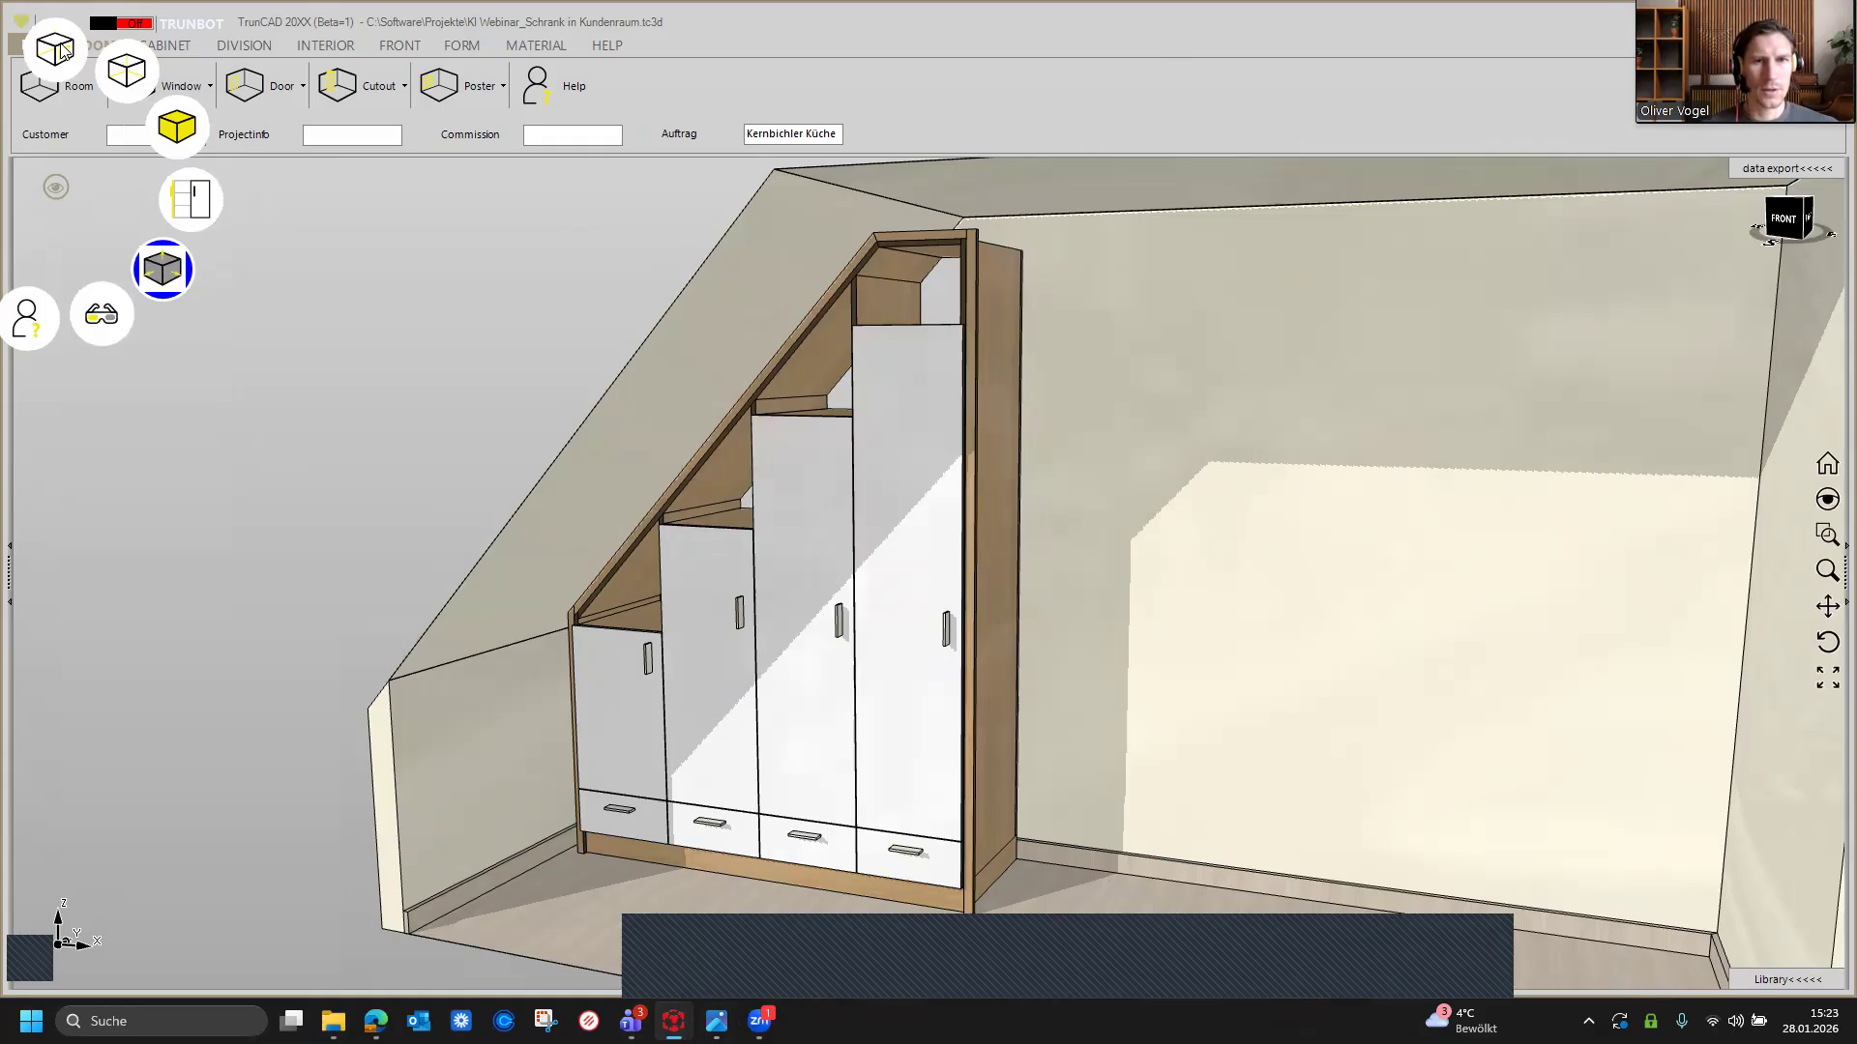
left_click(58, 49)
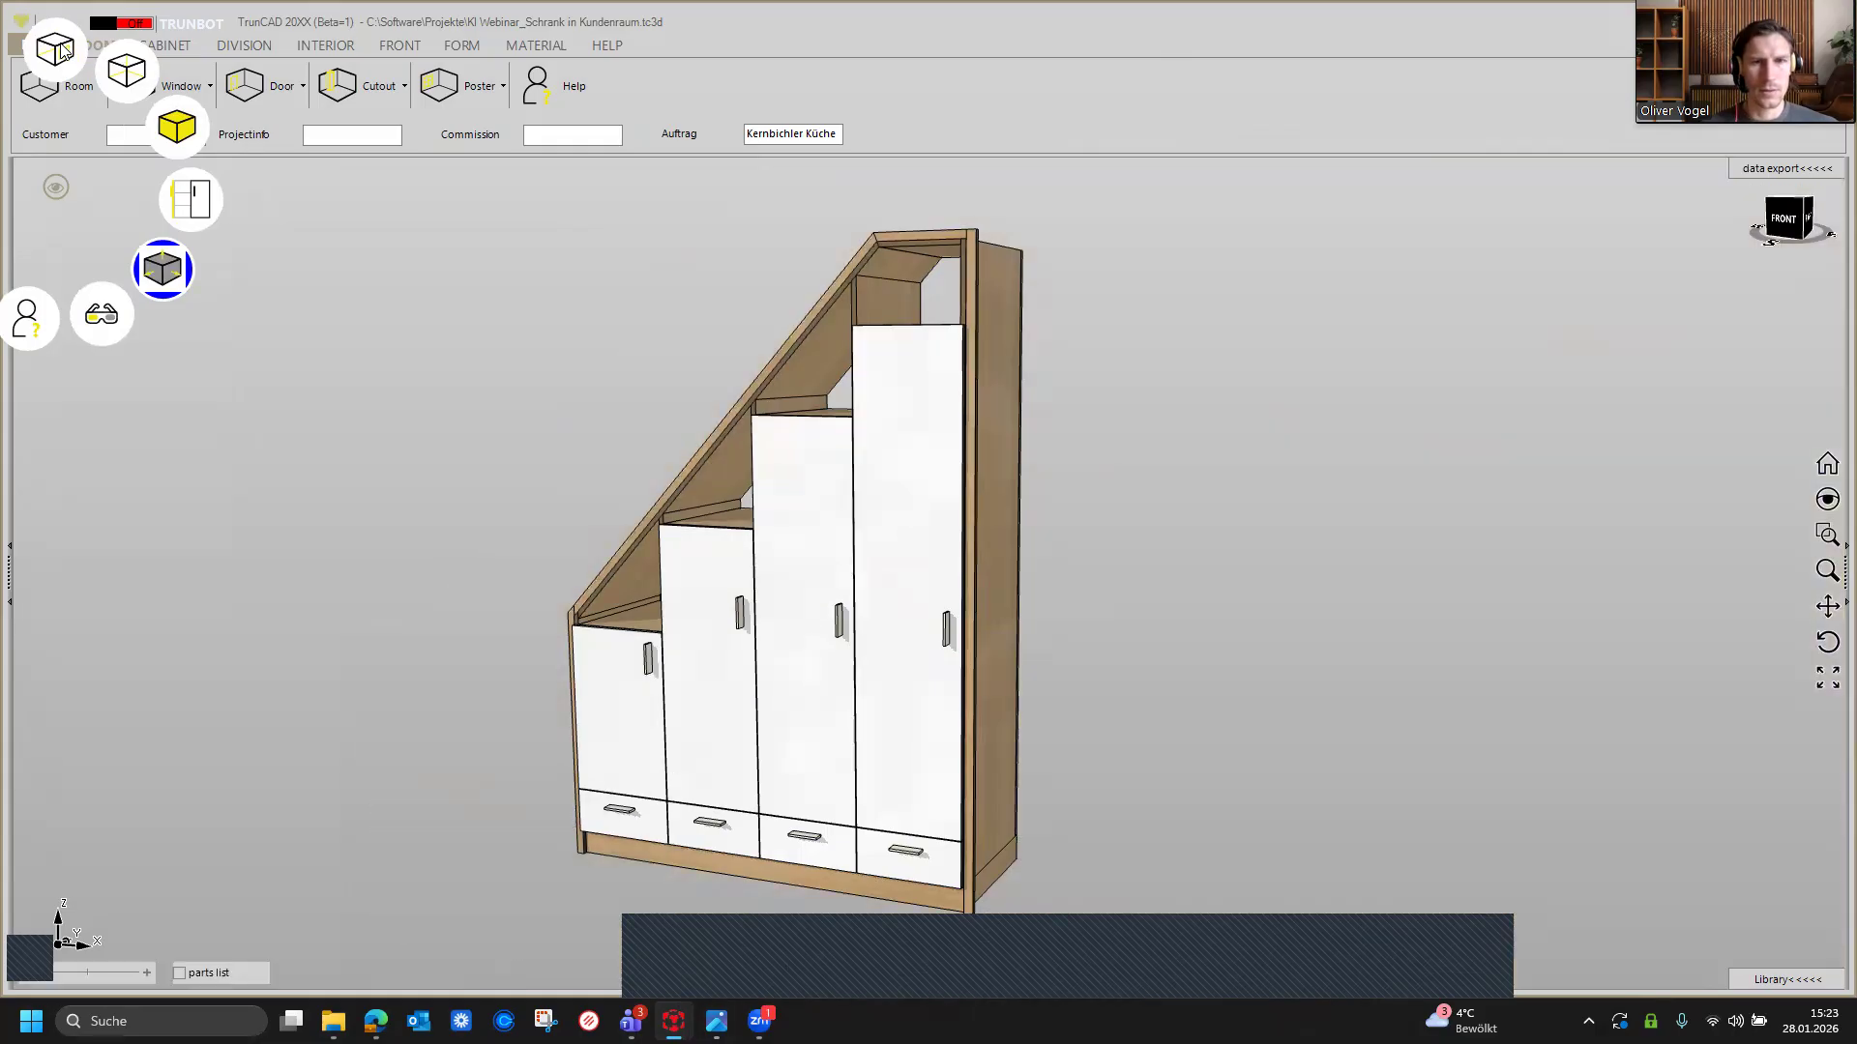
left_click(180, 134)
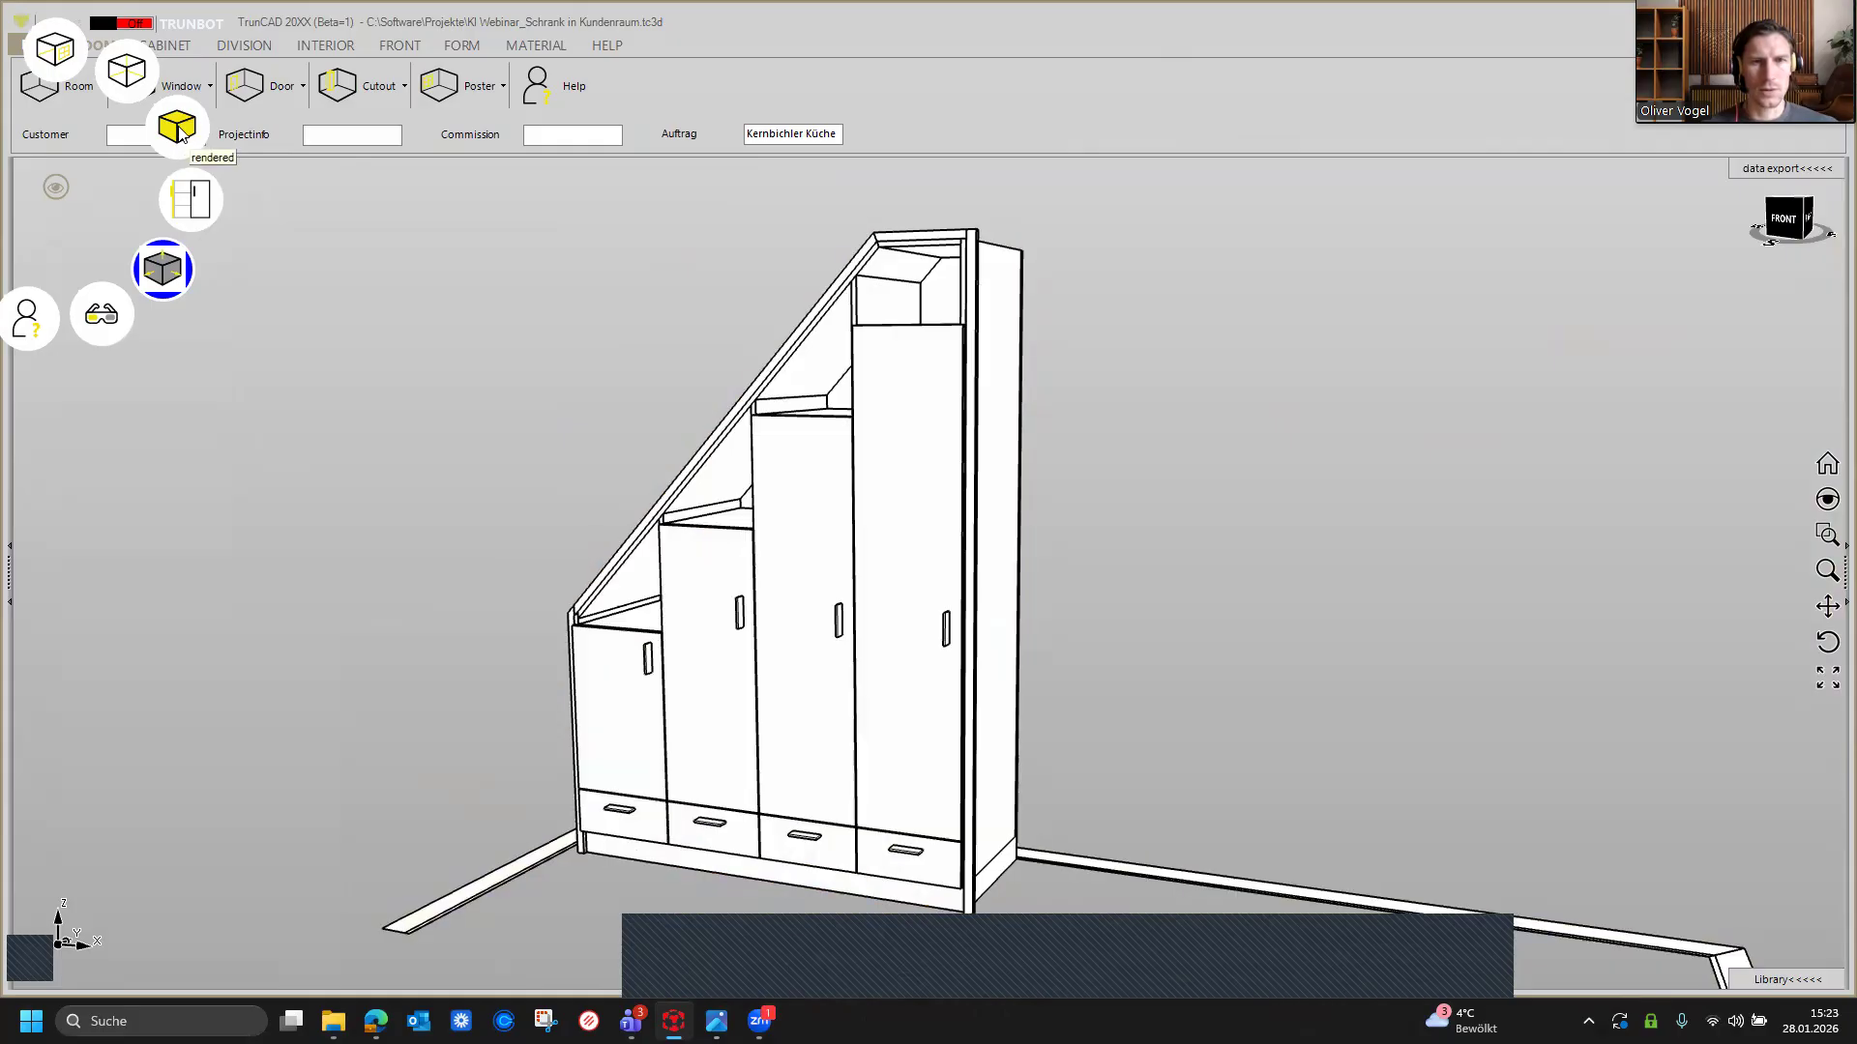
left_click(180, 133)
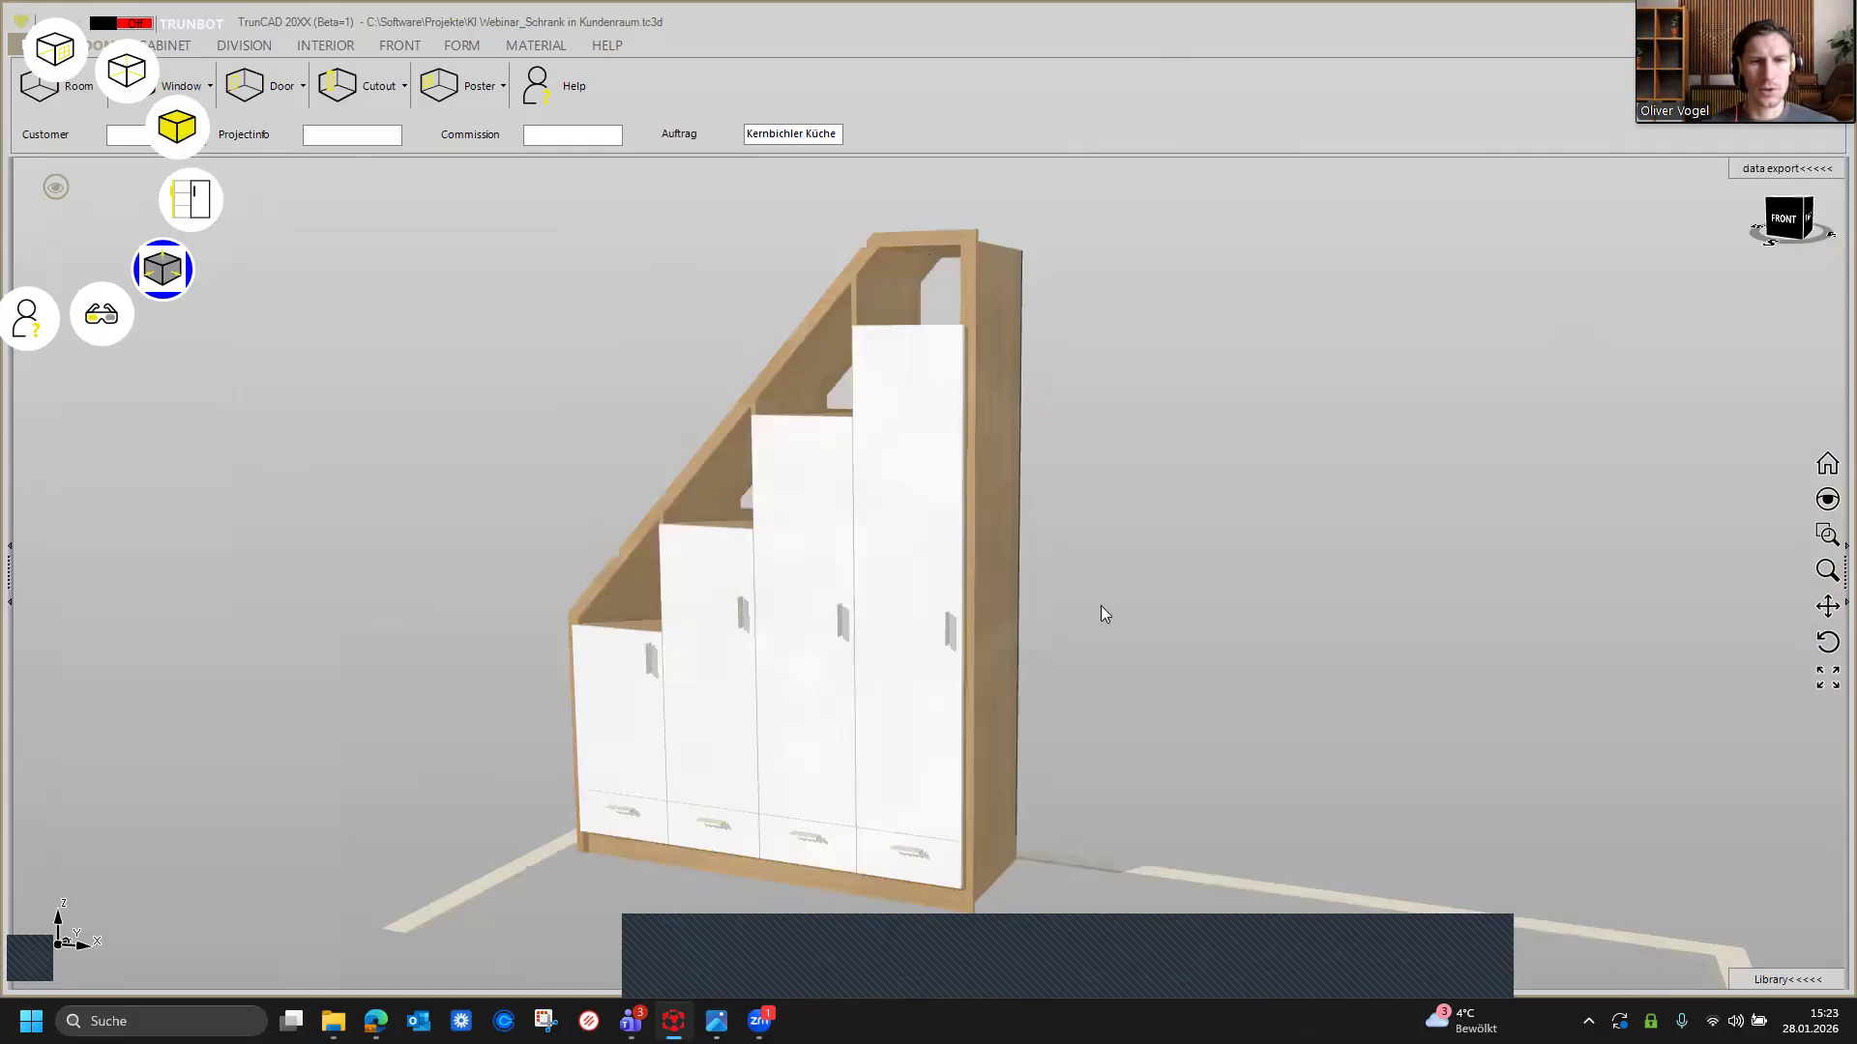
Step: Open the room photo Webinar_DS_Raum and the AI image KI_639052074238119082.jpg beside the cabinet model
scroll(1101, 607, "down", 3)
middle_click_drag(1101, 607, 1103, 558)
mouse_move(717, 1021)
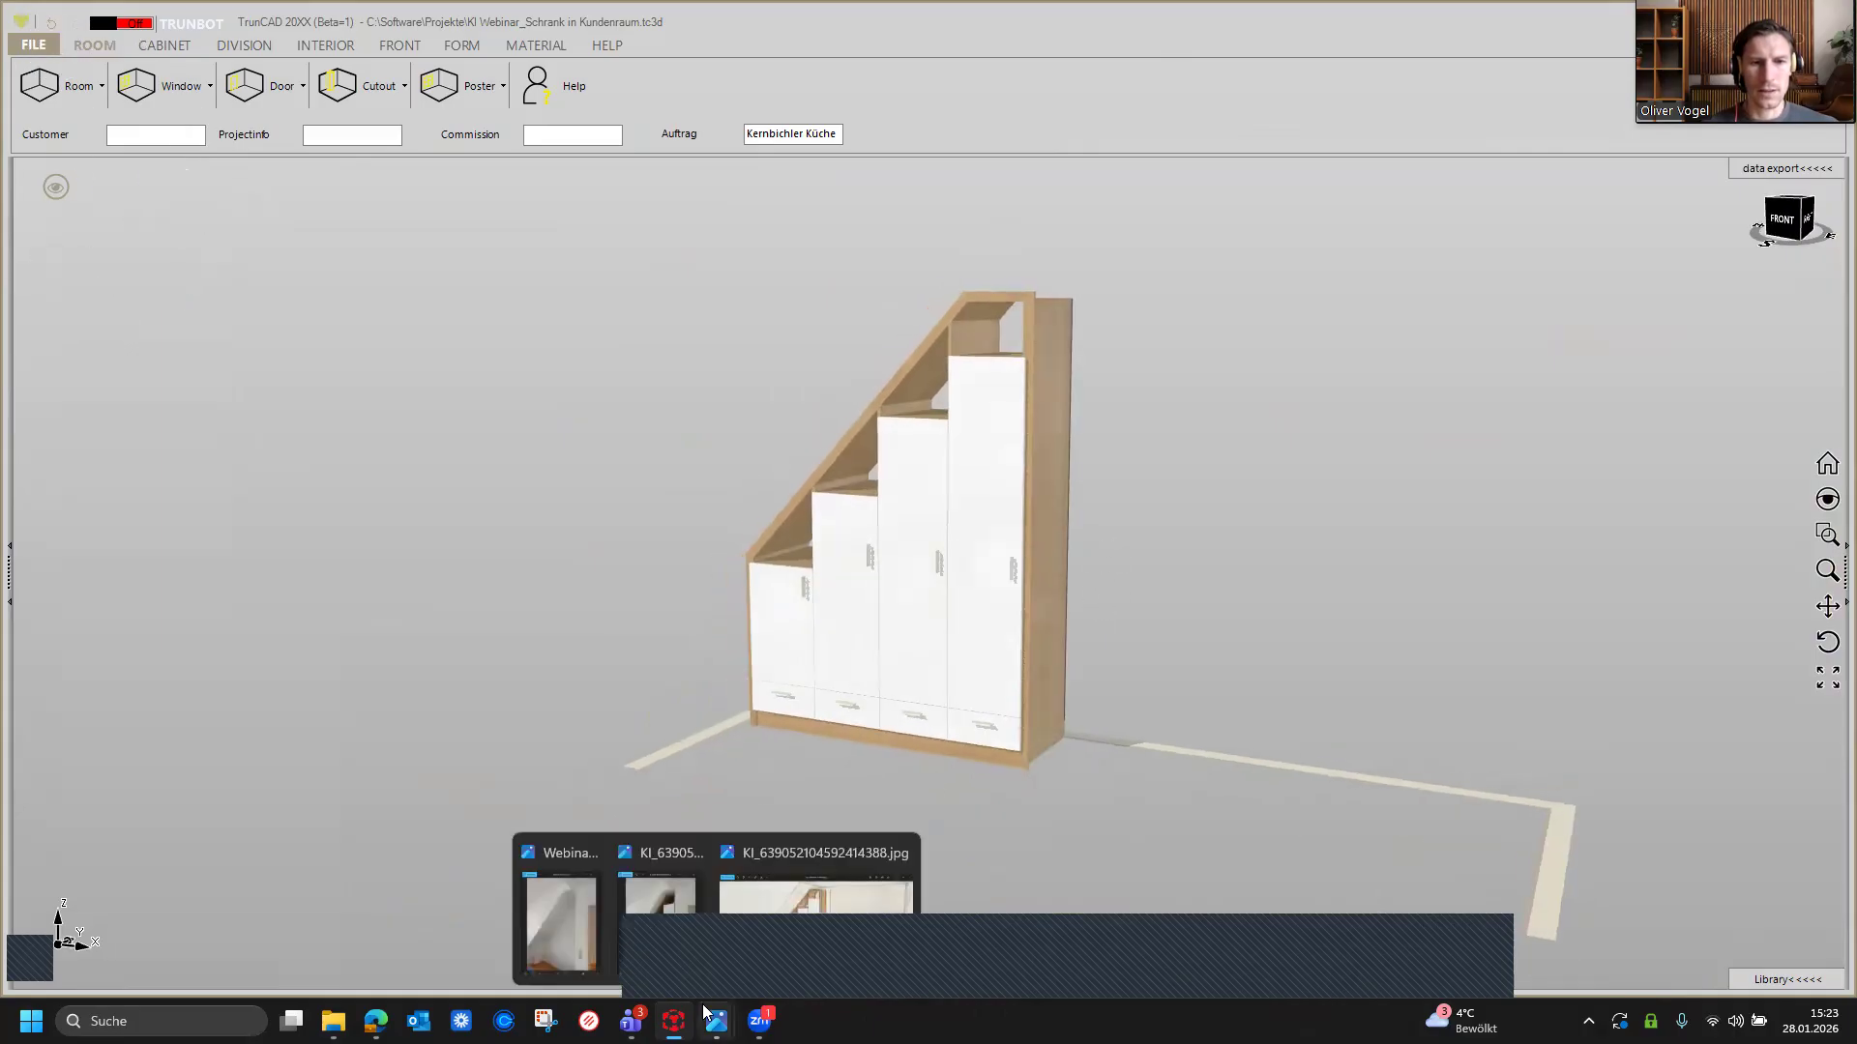
left_click(568, 938)
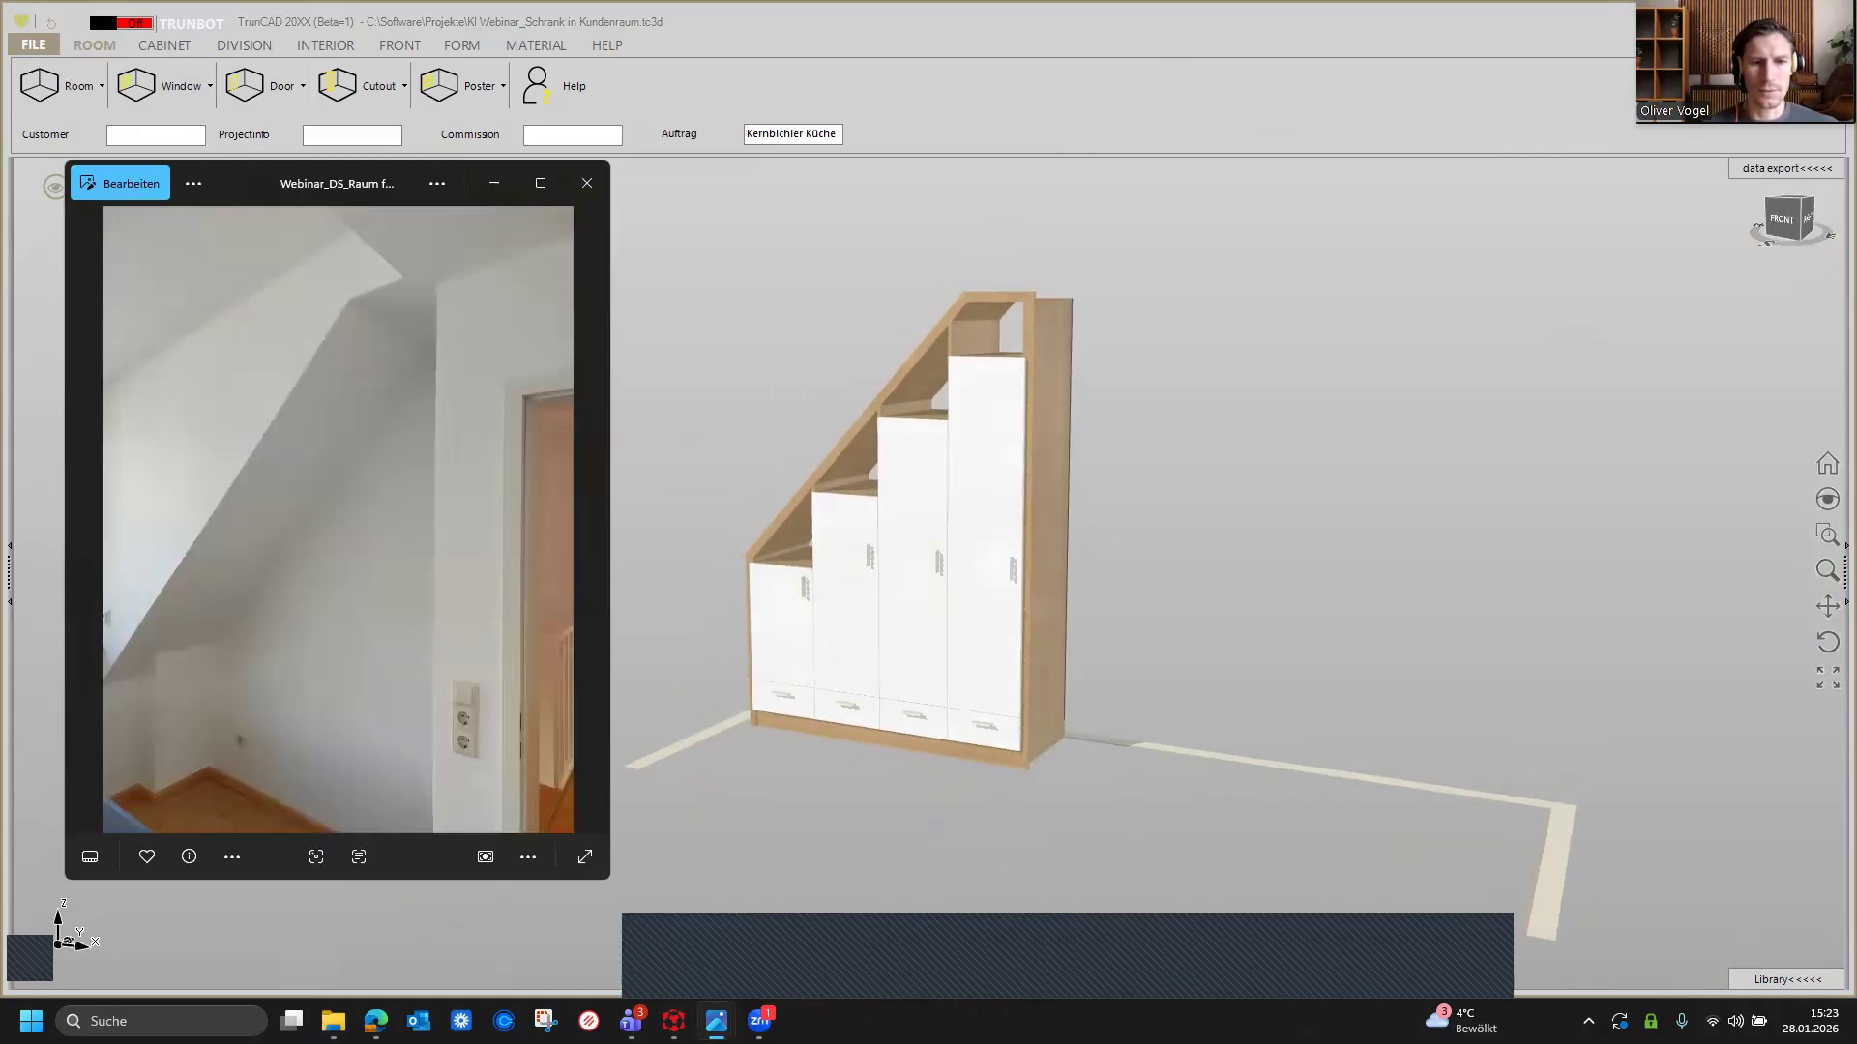
left_click(664, 918)
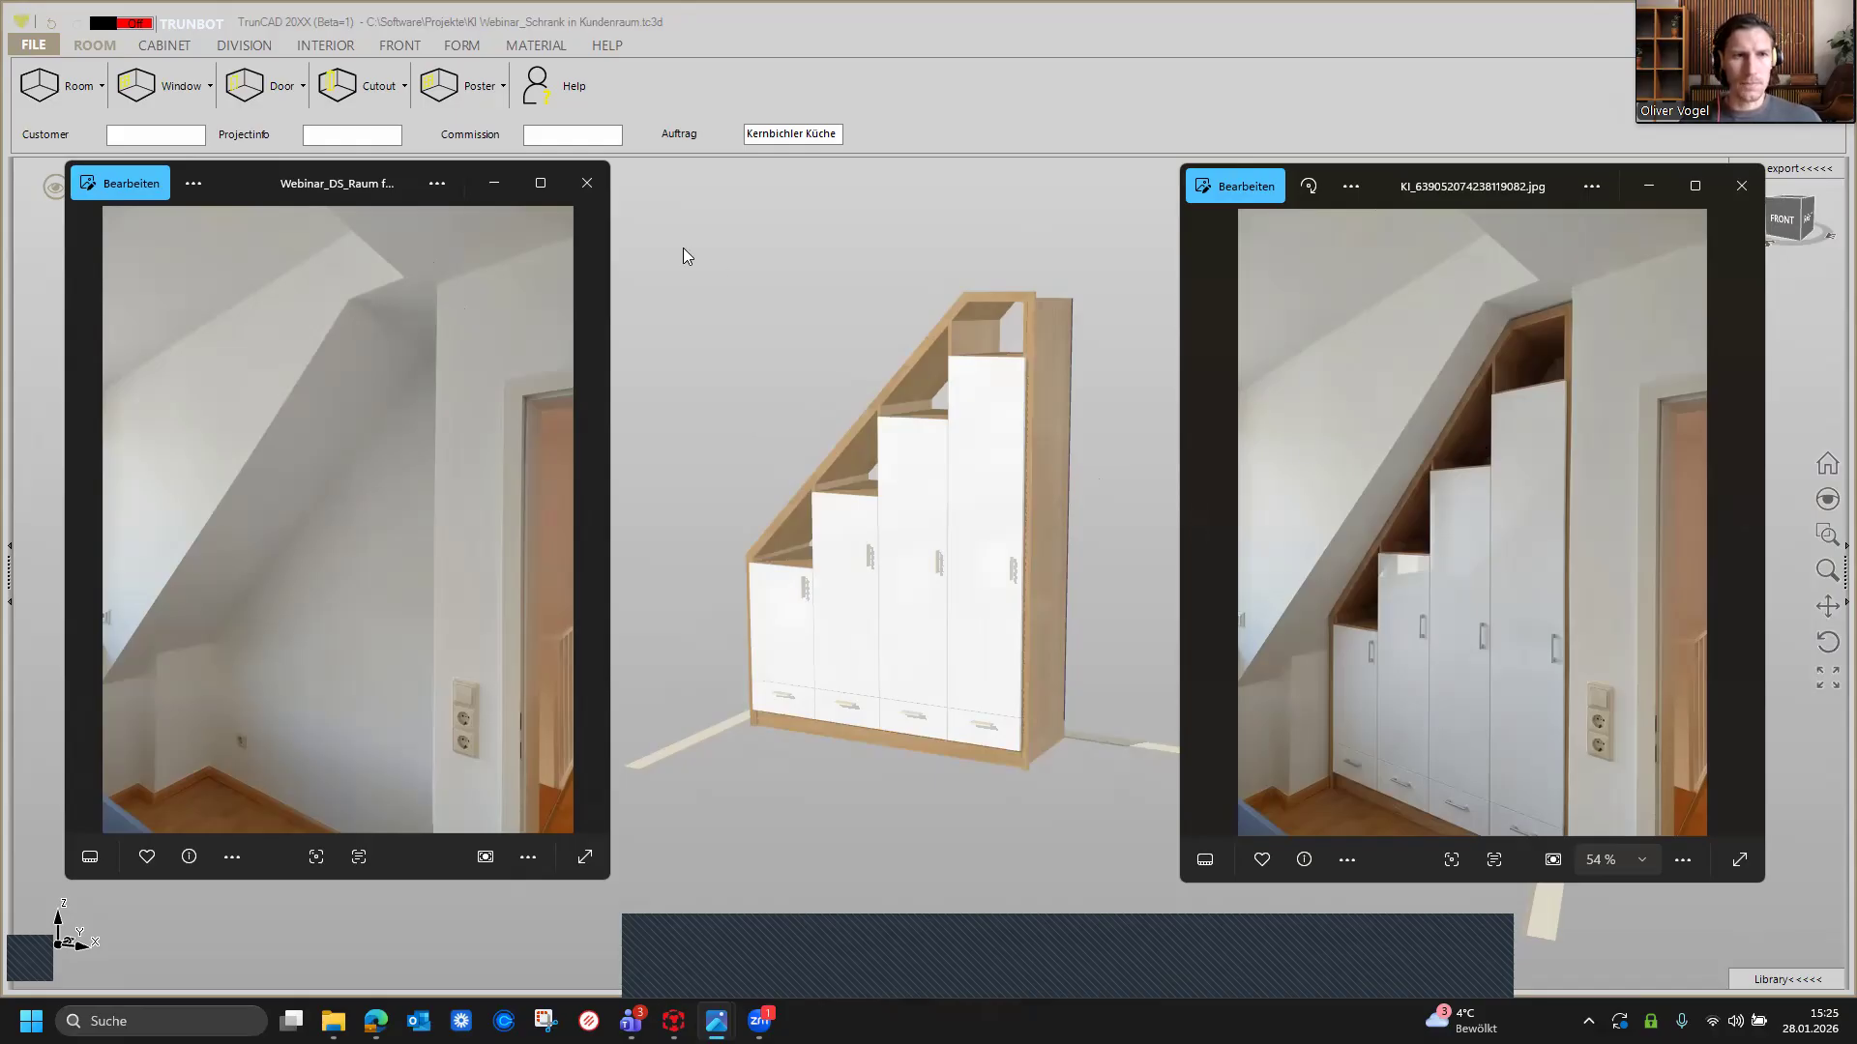
Step: Compare the room photo with the AI rendering and return to the cabinet model in the 3D view
left_click(493, 183)
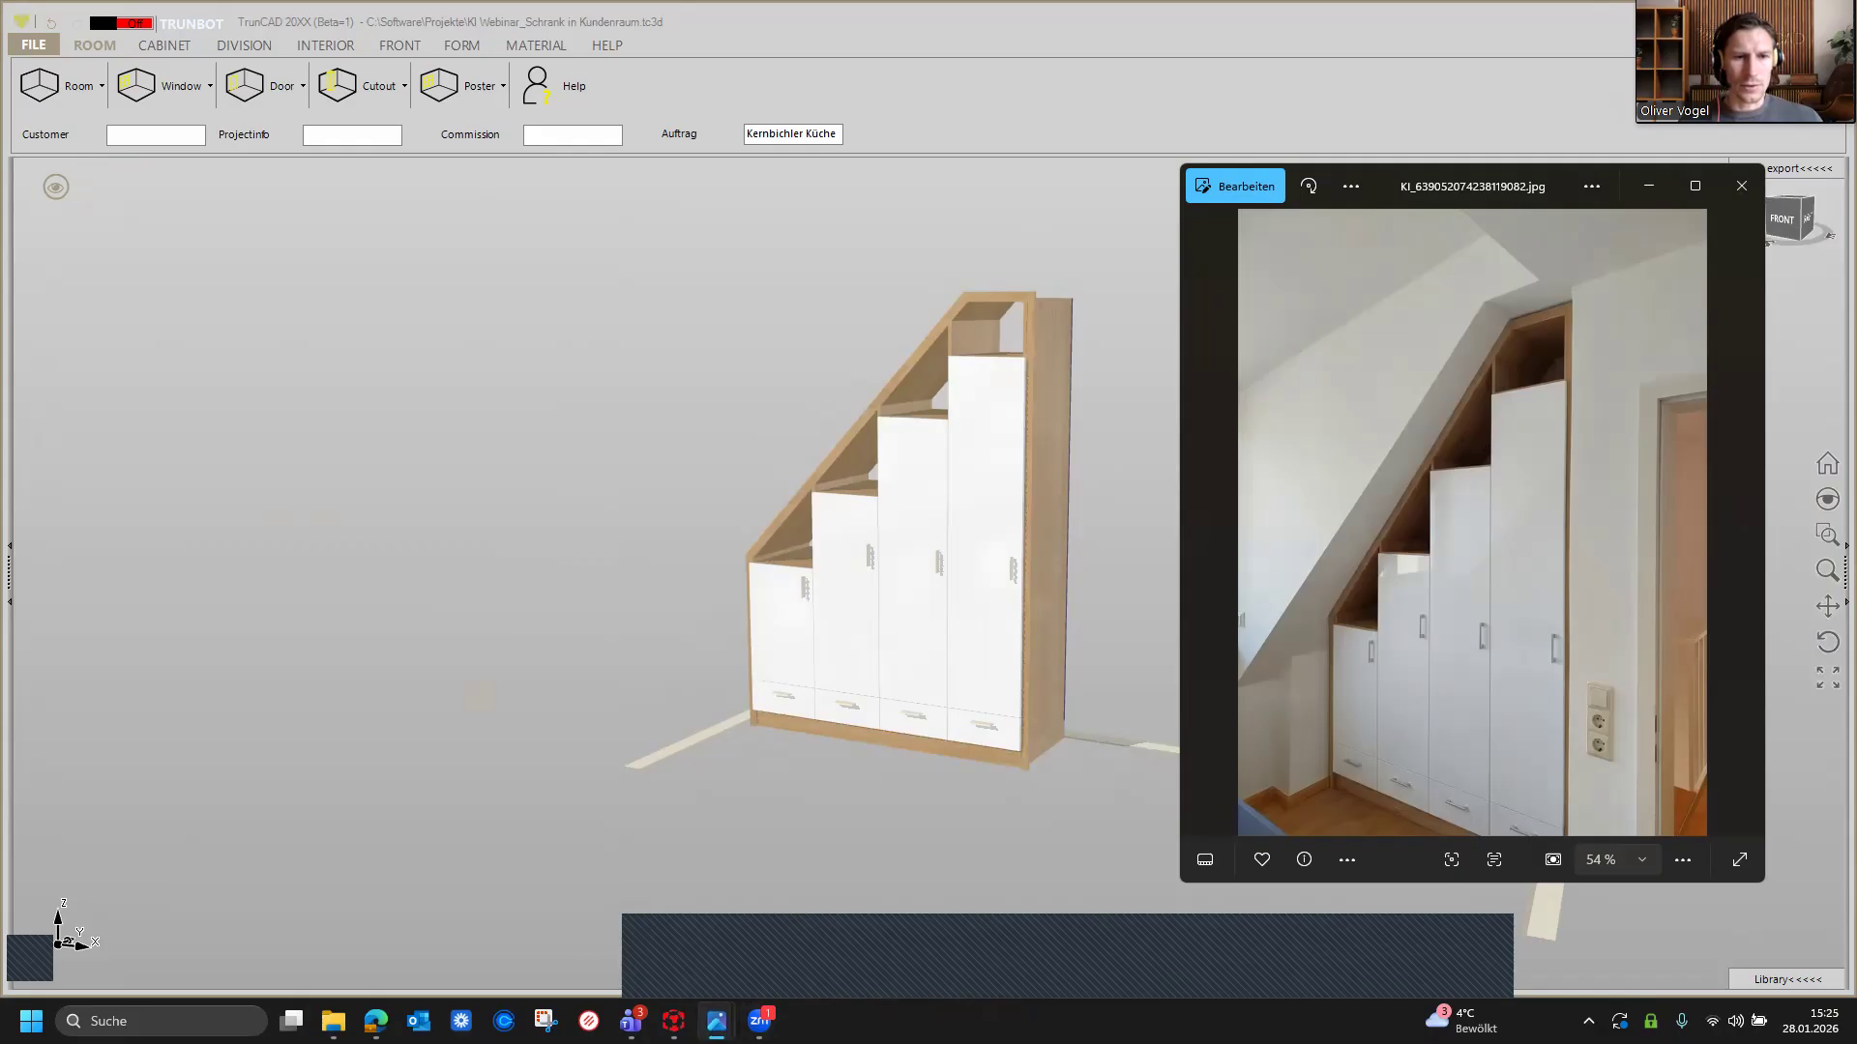
left_click(564, 909)
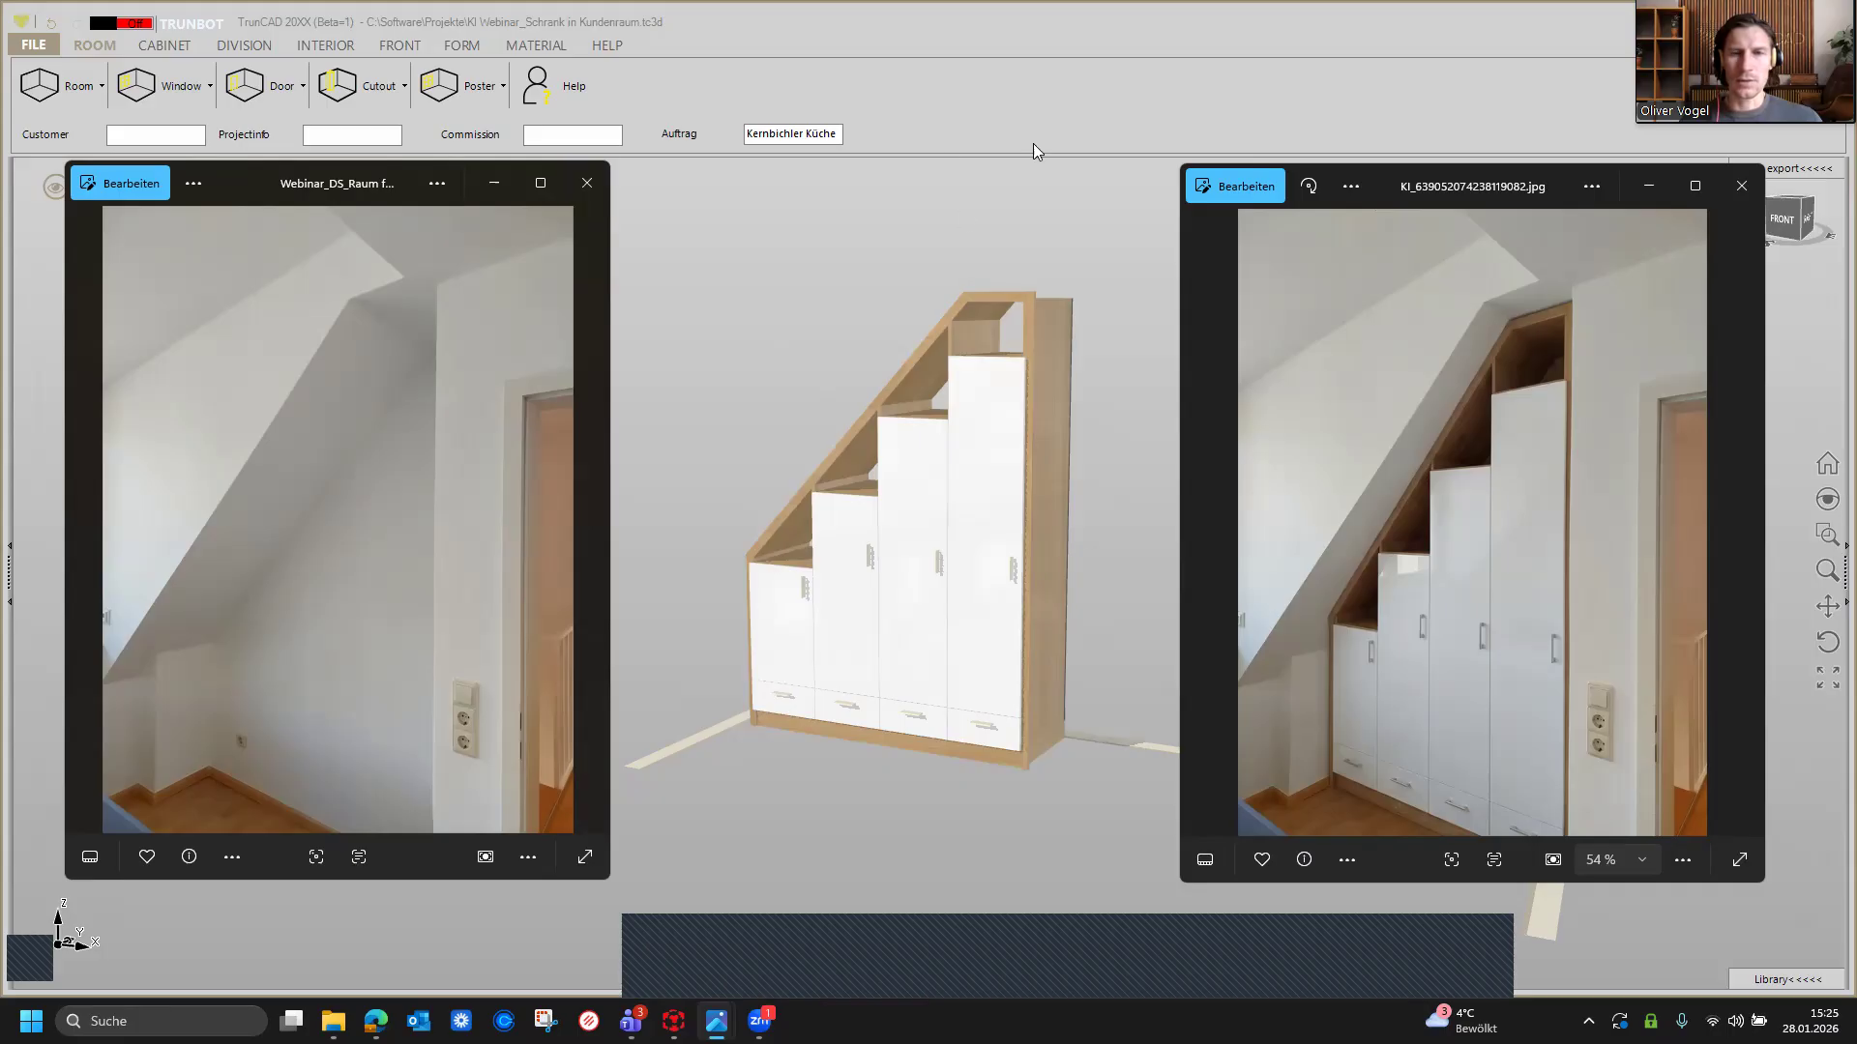
left_click(770, 286)
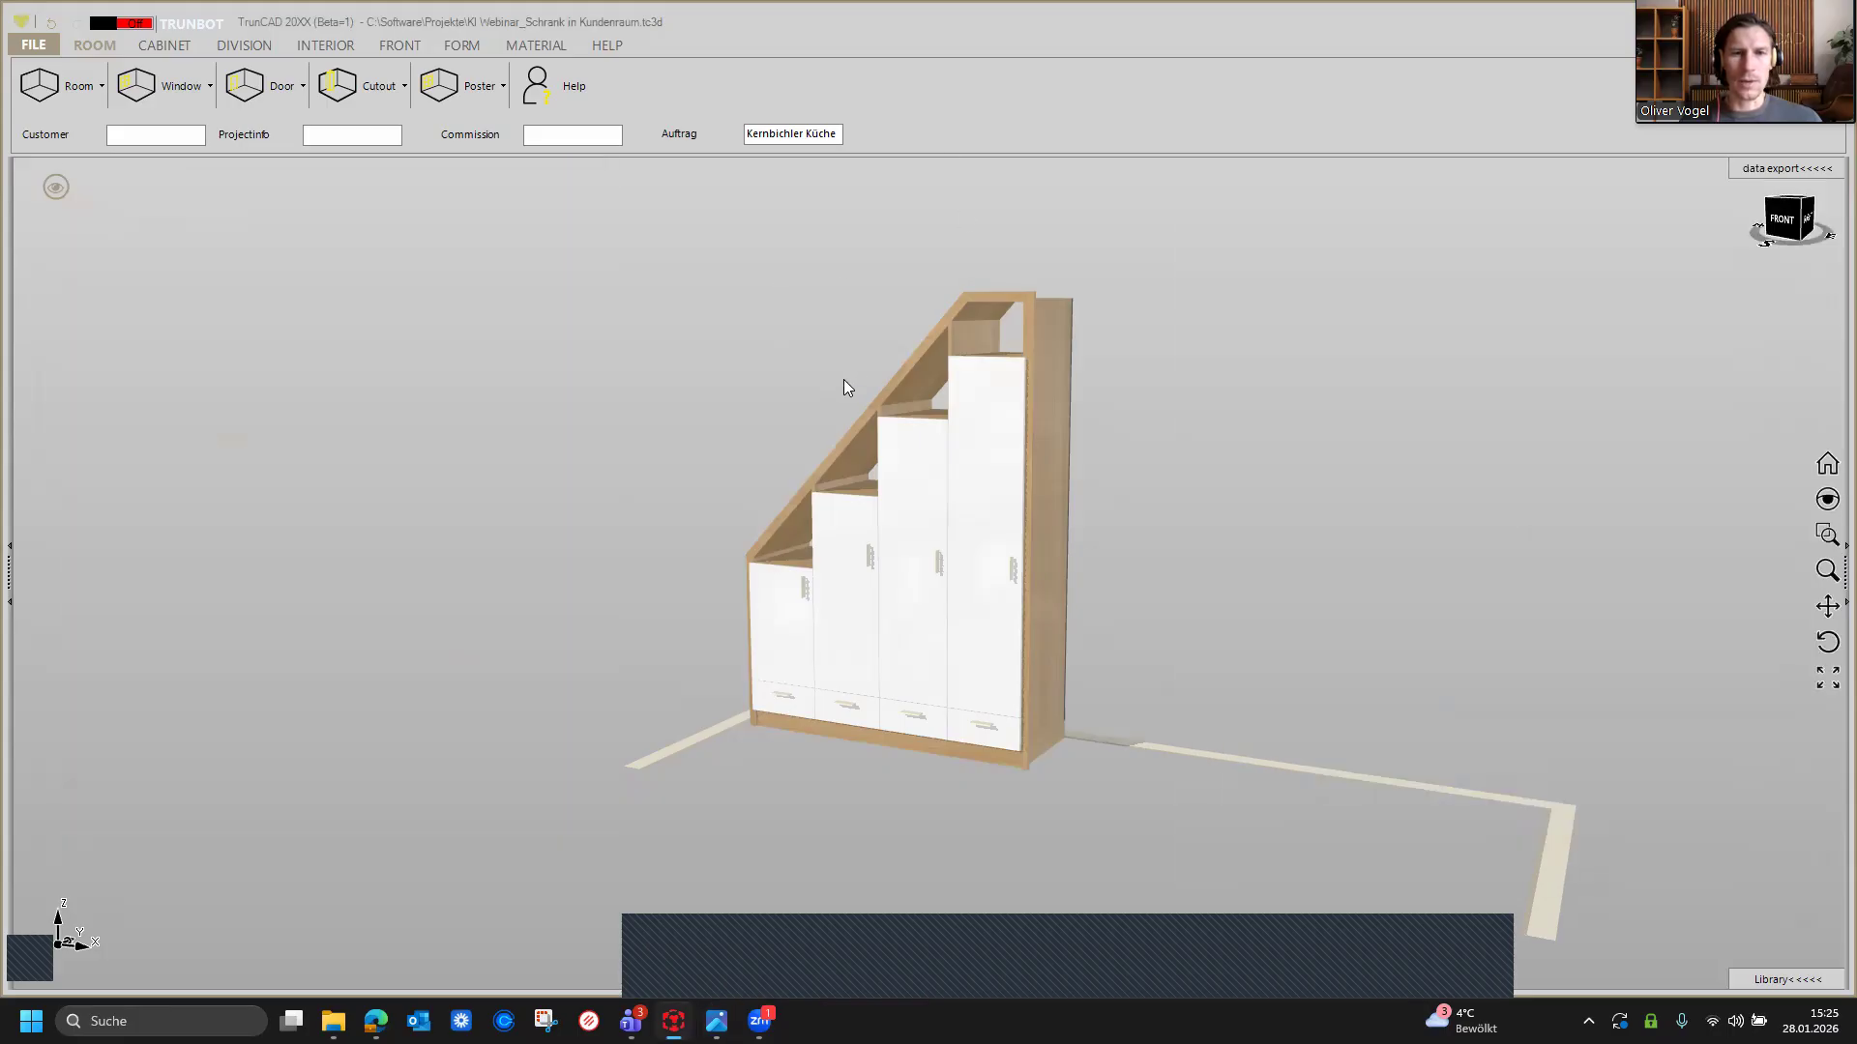
mouse_move(729, 377)
middle_mouse_down()
mouse_move(758, 385)
mouse_move(709, 389)
mouse_move(780, 409)
mouse_move(719, 375)
middle_mouse_up()
scroll(762, 407, "up", 2)
scroll(762, 410, "up", 2)
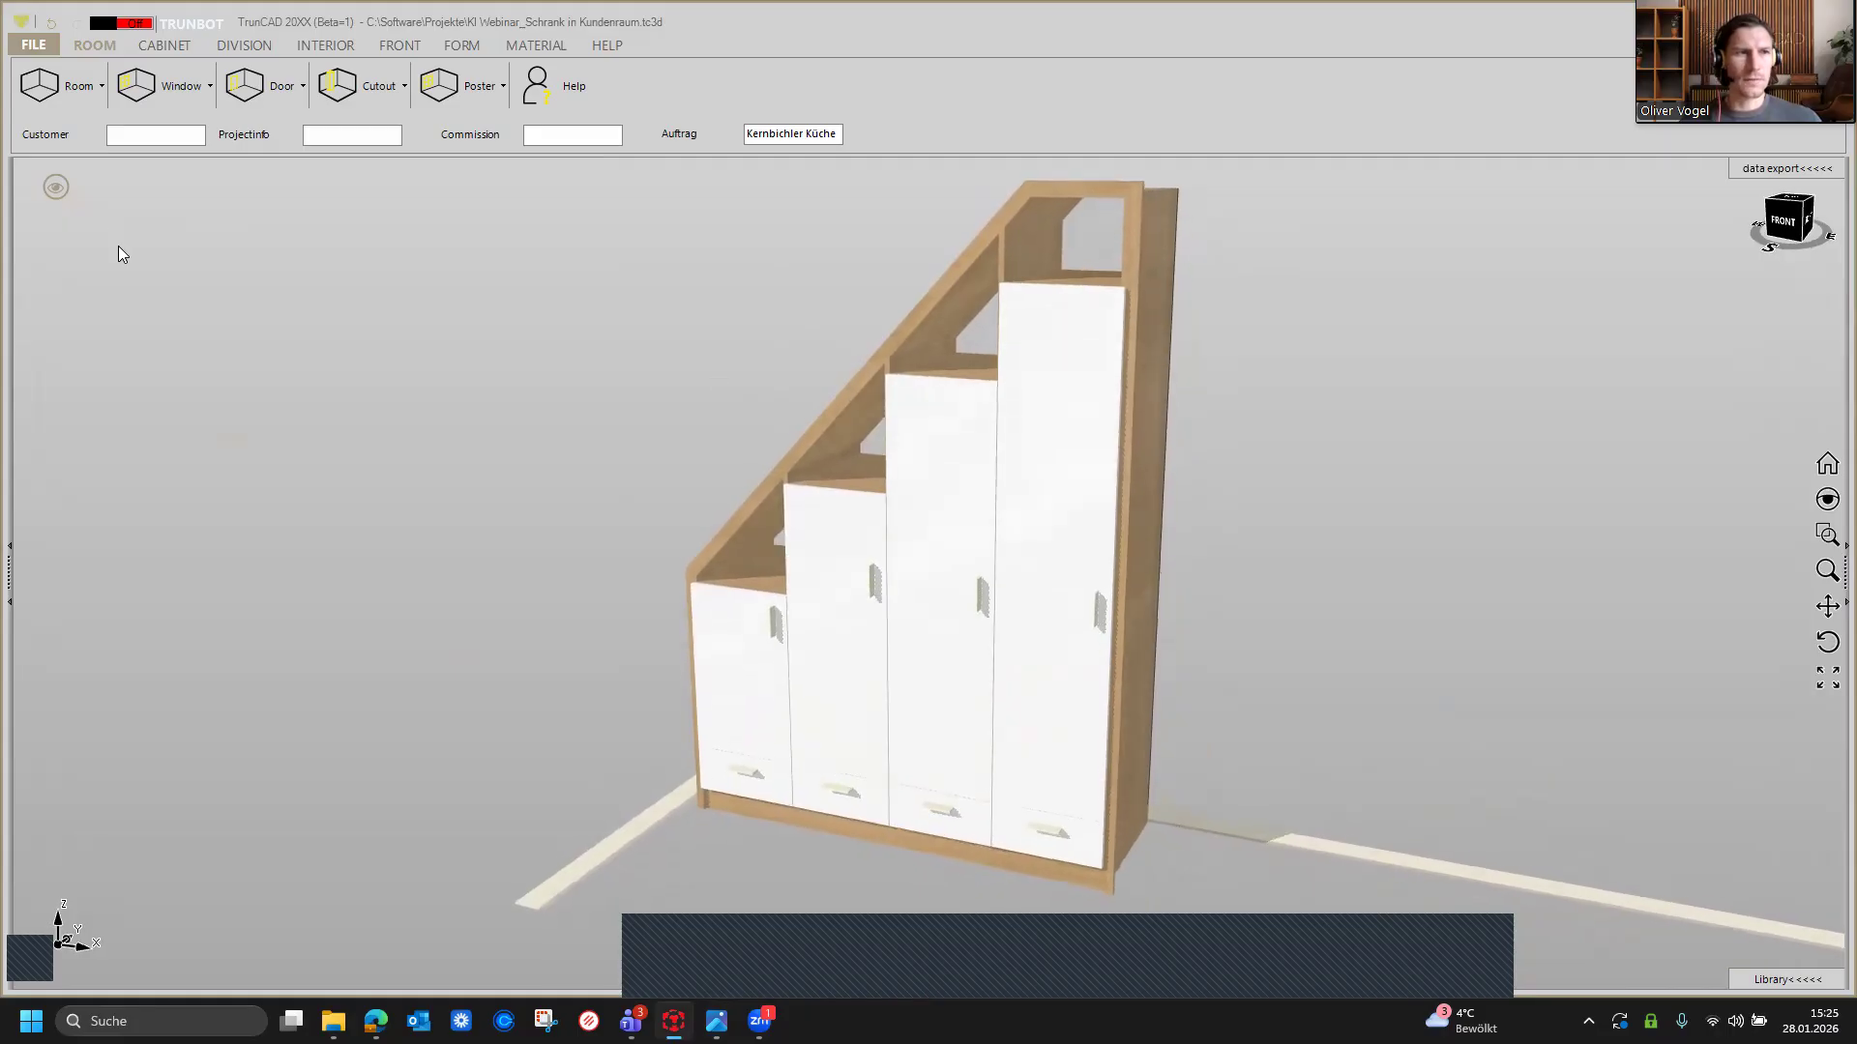
Step: Open the KI Rendering screenshot dialog and clear its existing prompt text
left_click(42, 43)
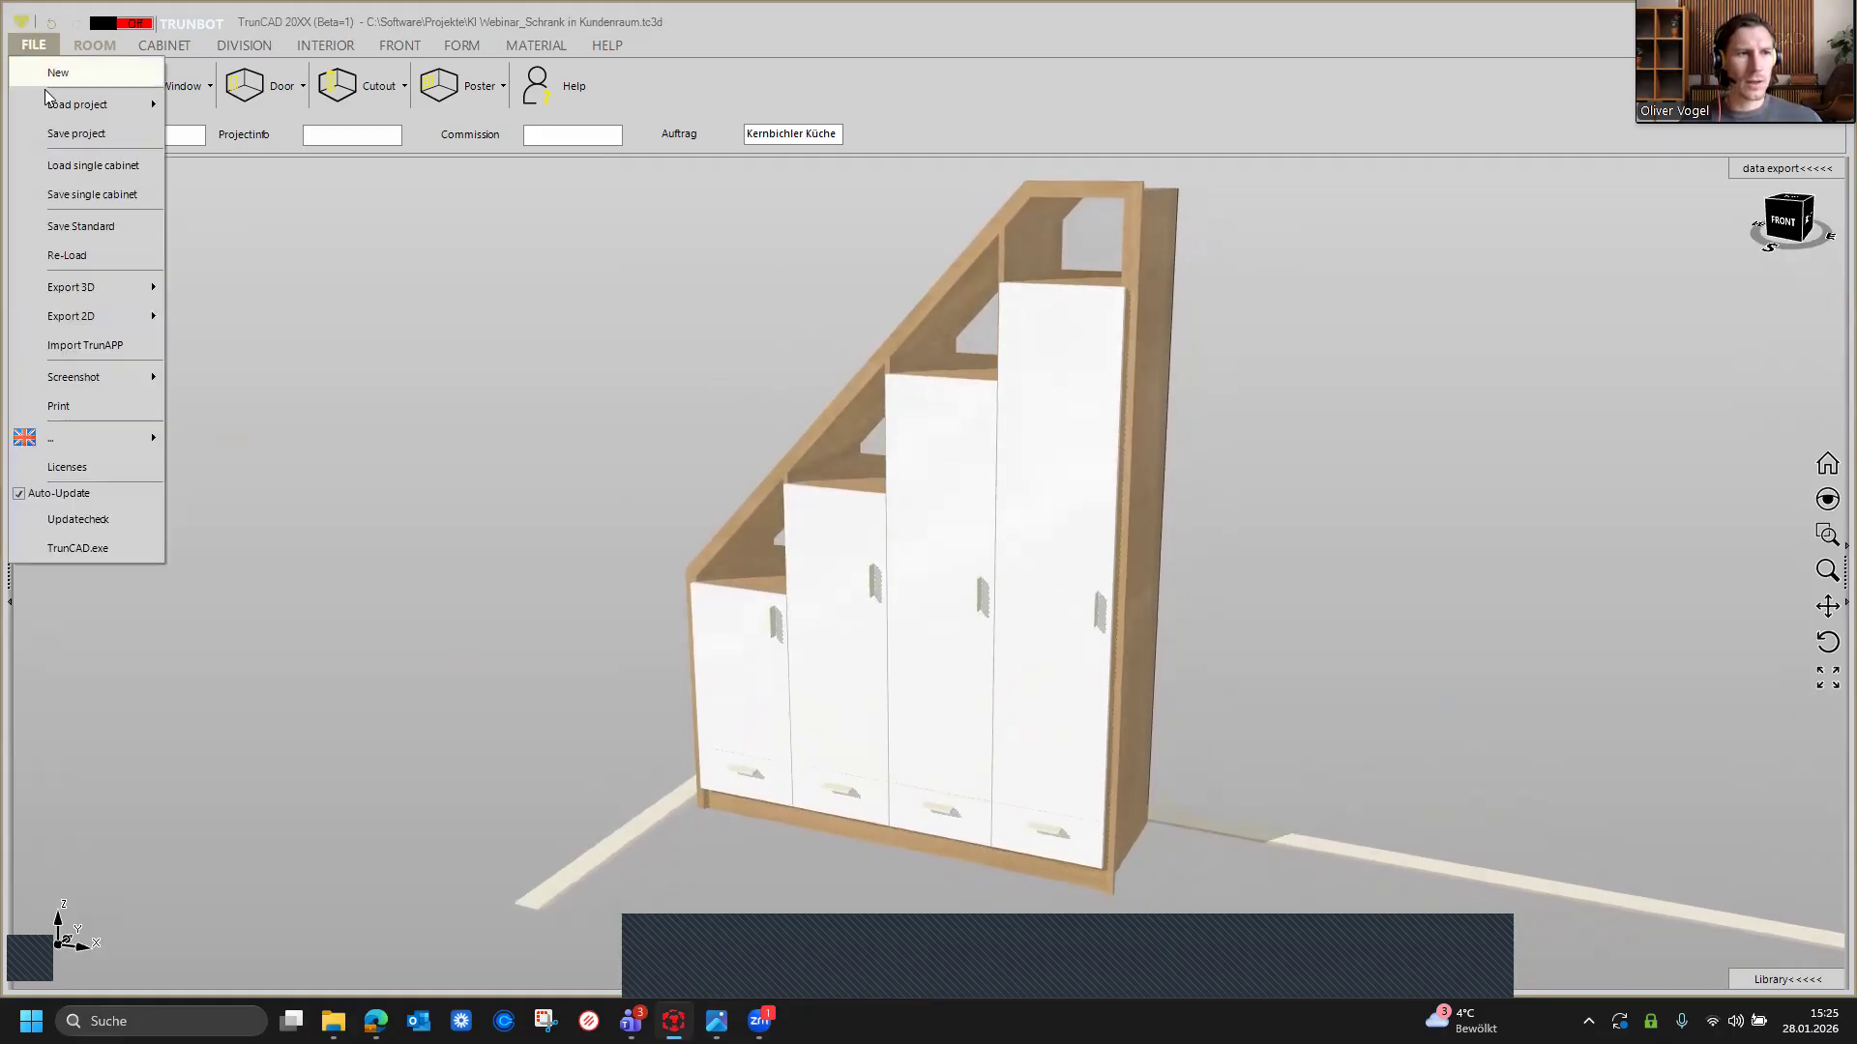
mouse_move(44, 379)
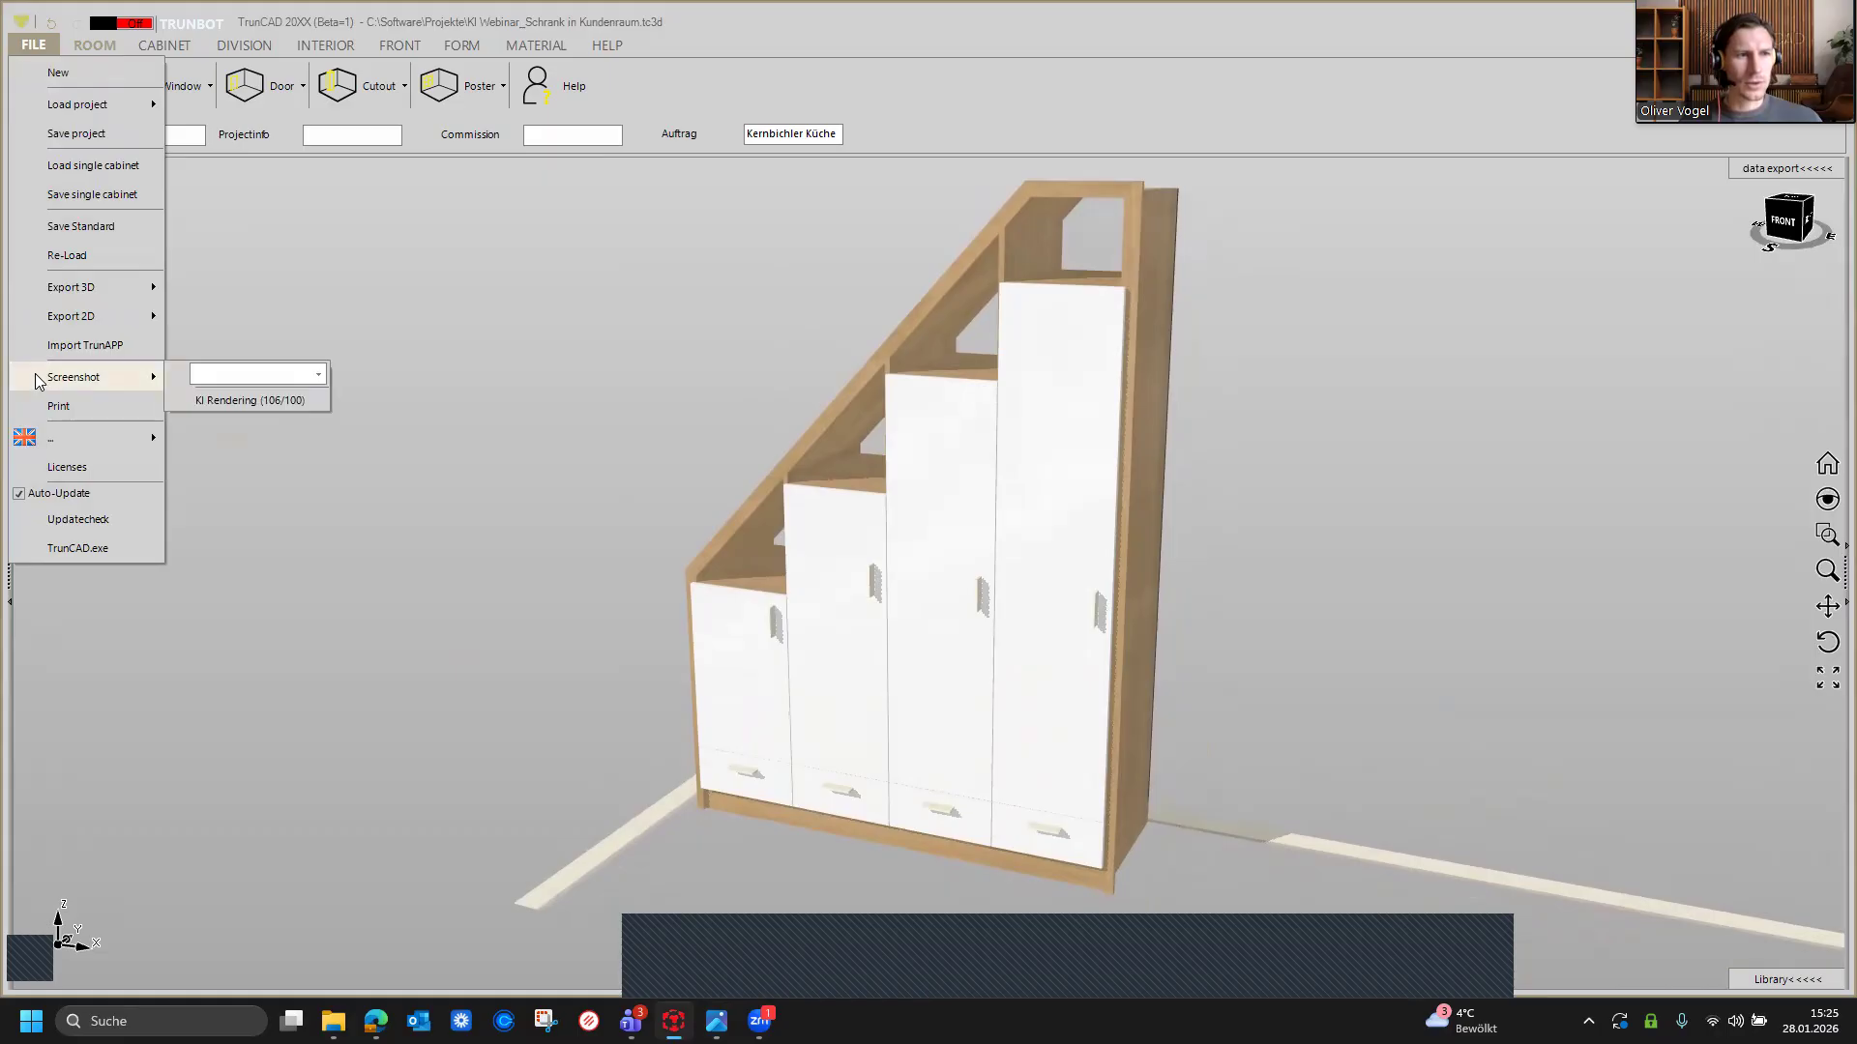
left_click(229, 409)
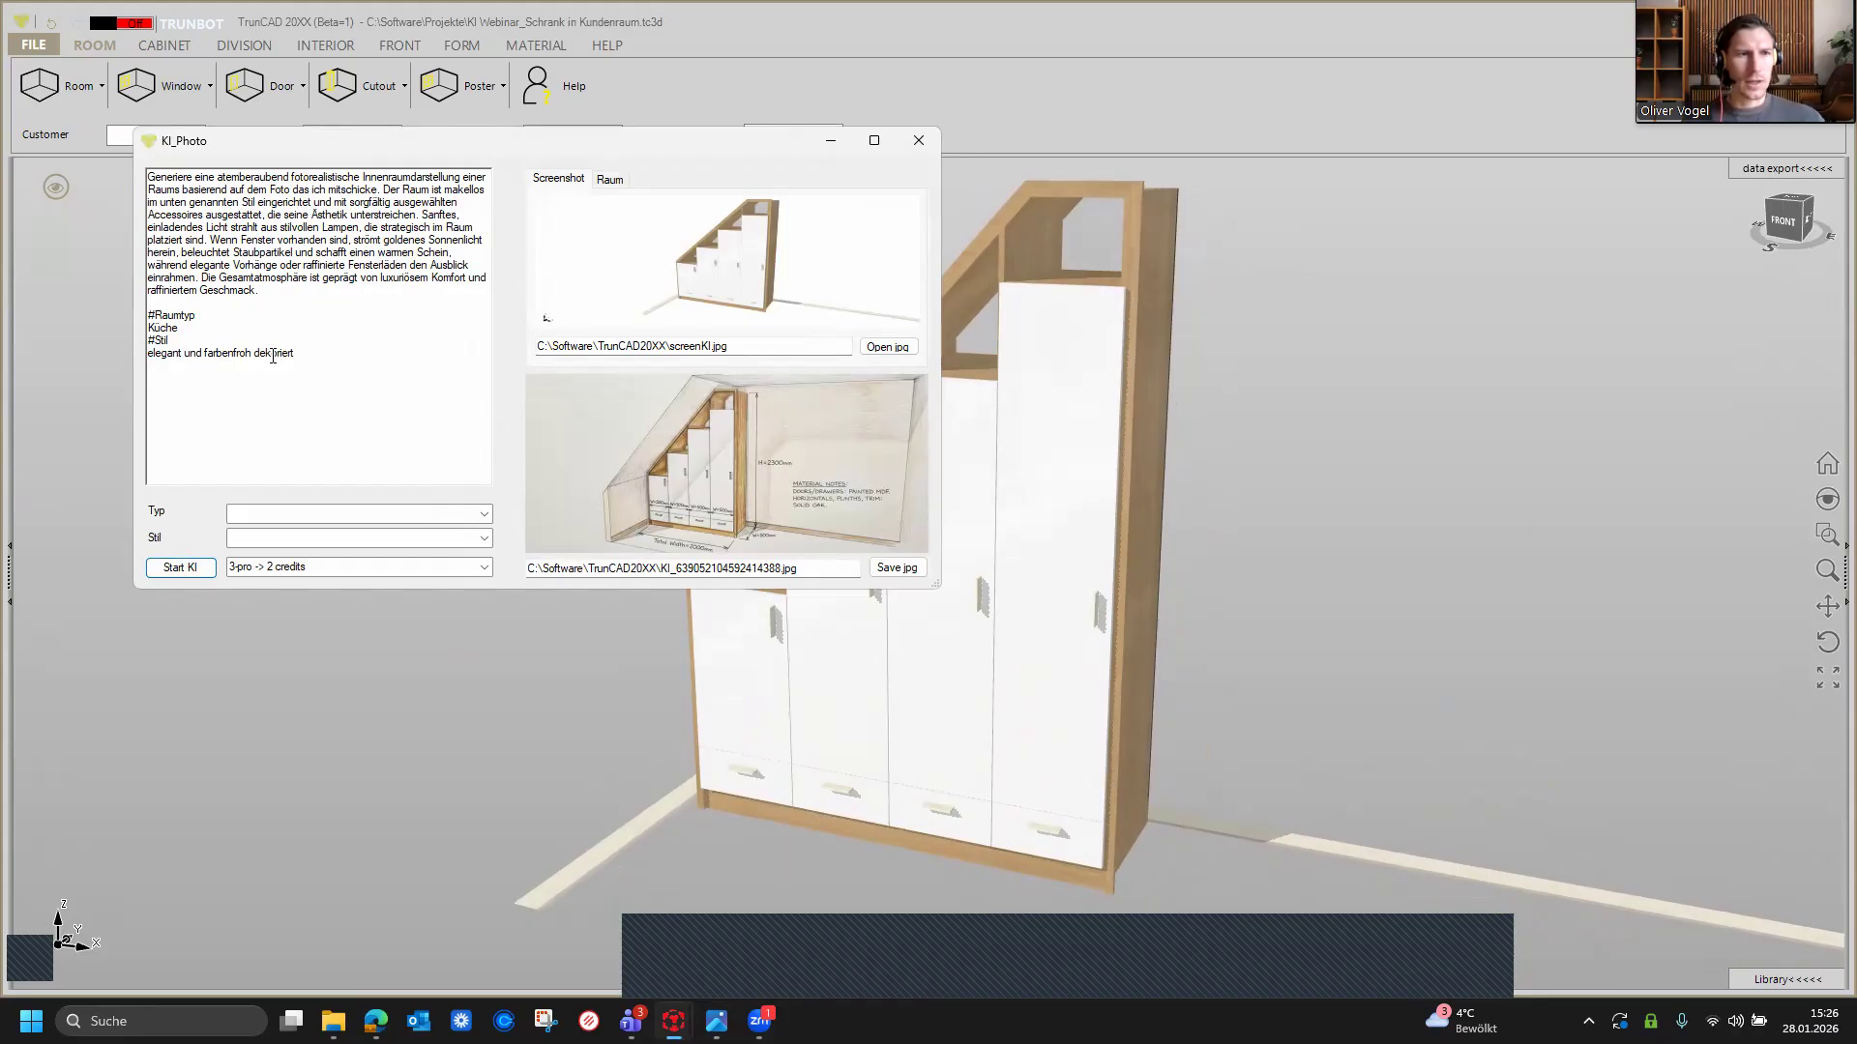
left_click_drag(298, 354, 98, 178)
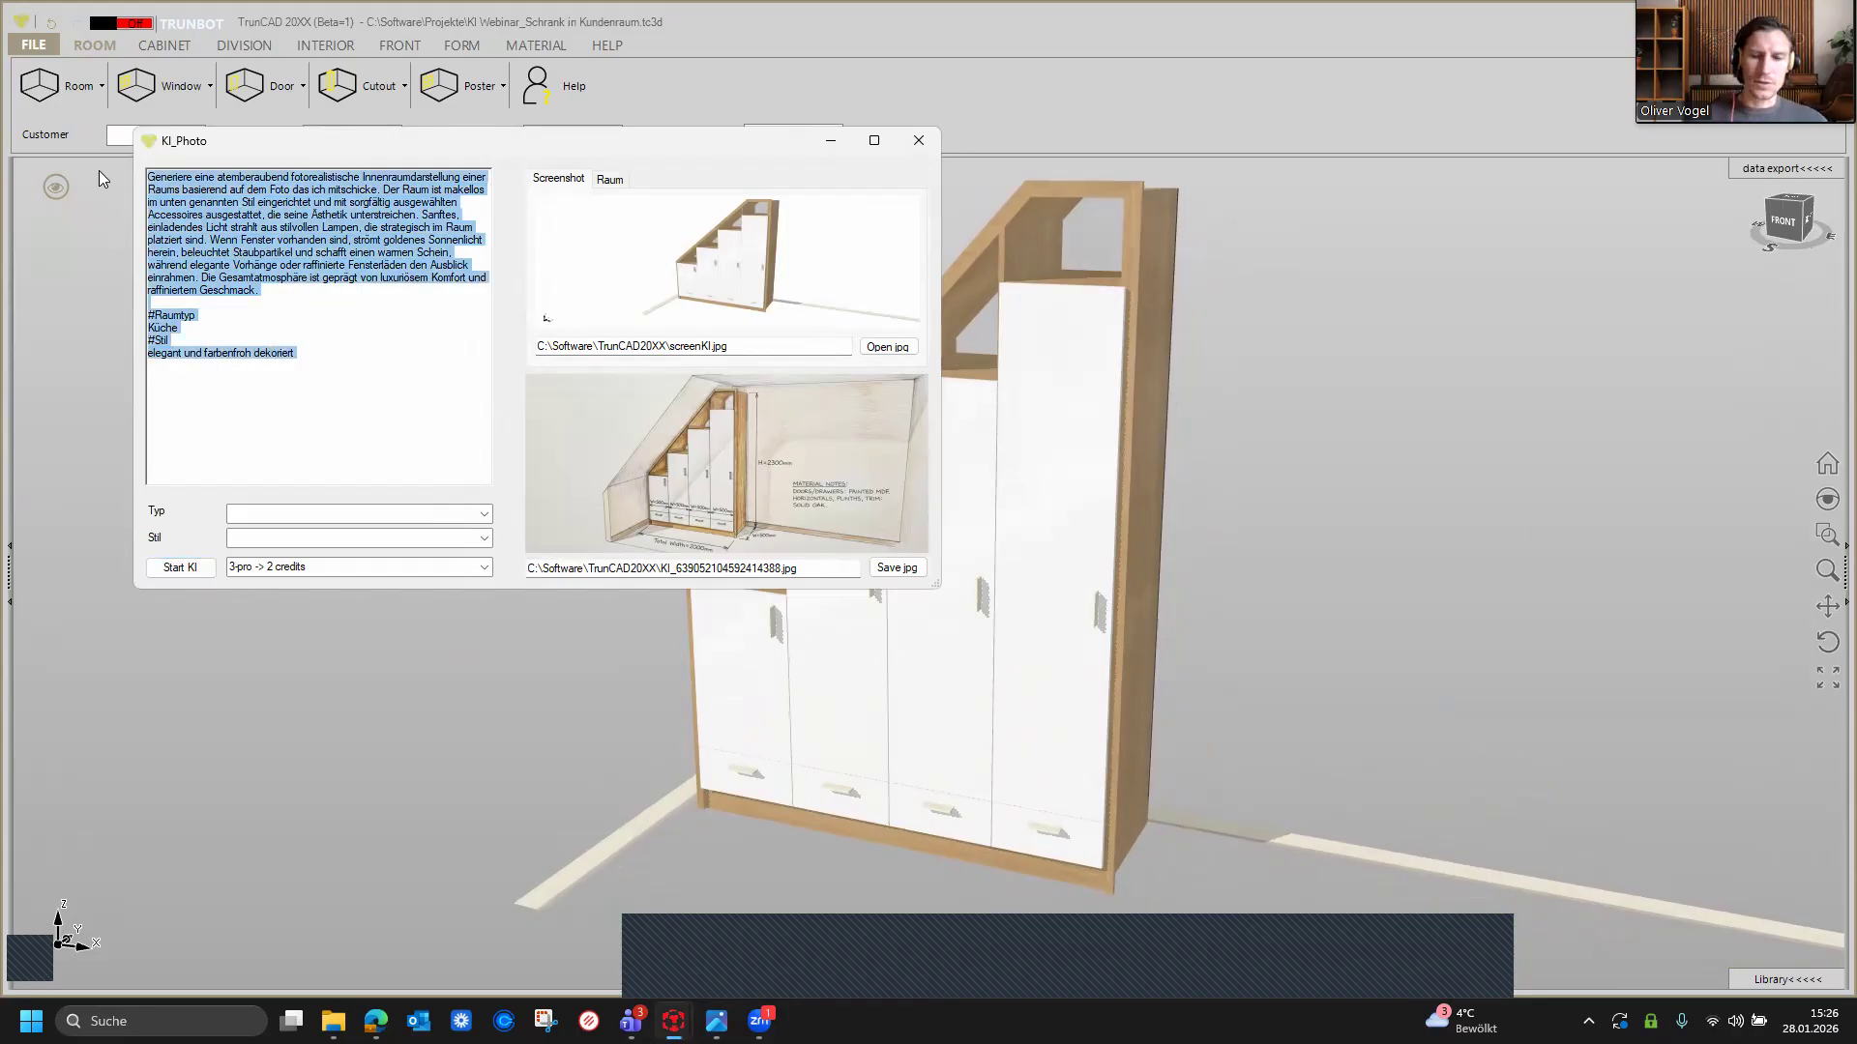
key("BackSpace")
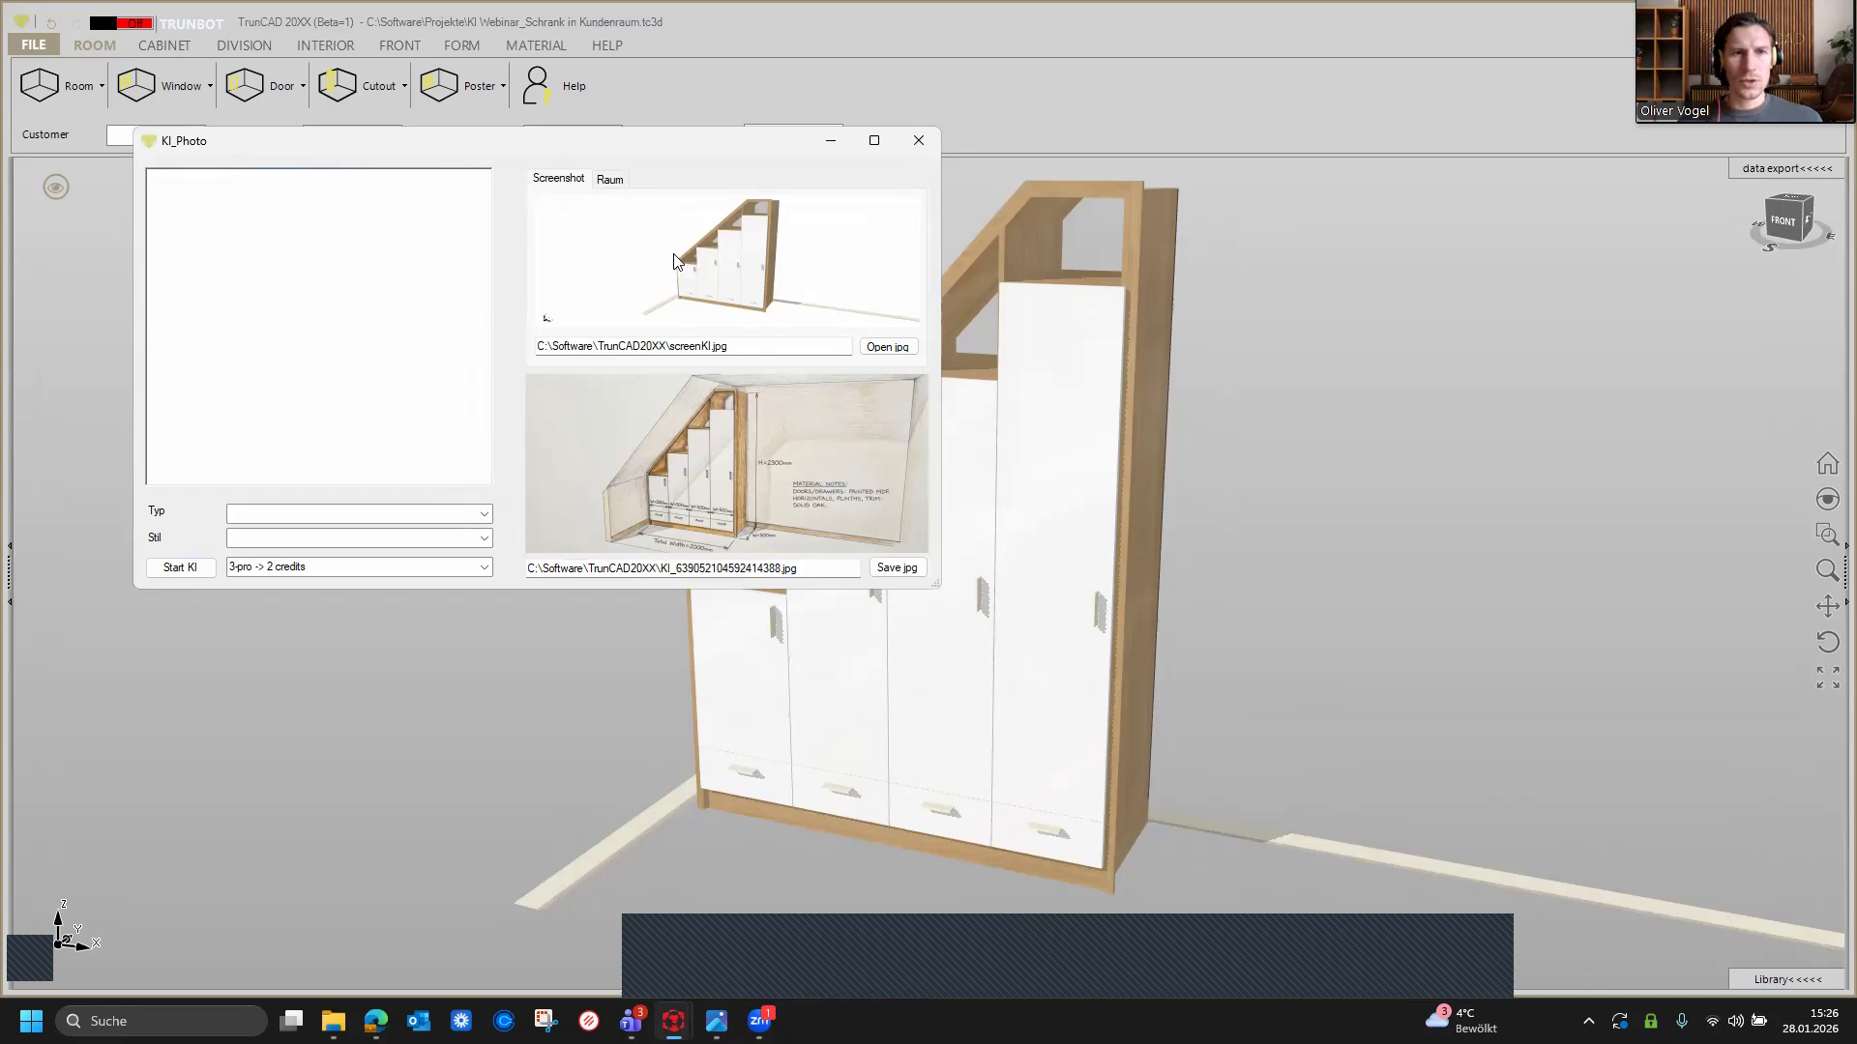
Step: Load the photo Webinar_DS_Raum für KI Rendering from Downloads as the room image
left_click(610, 182)
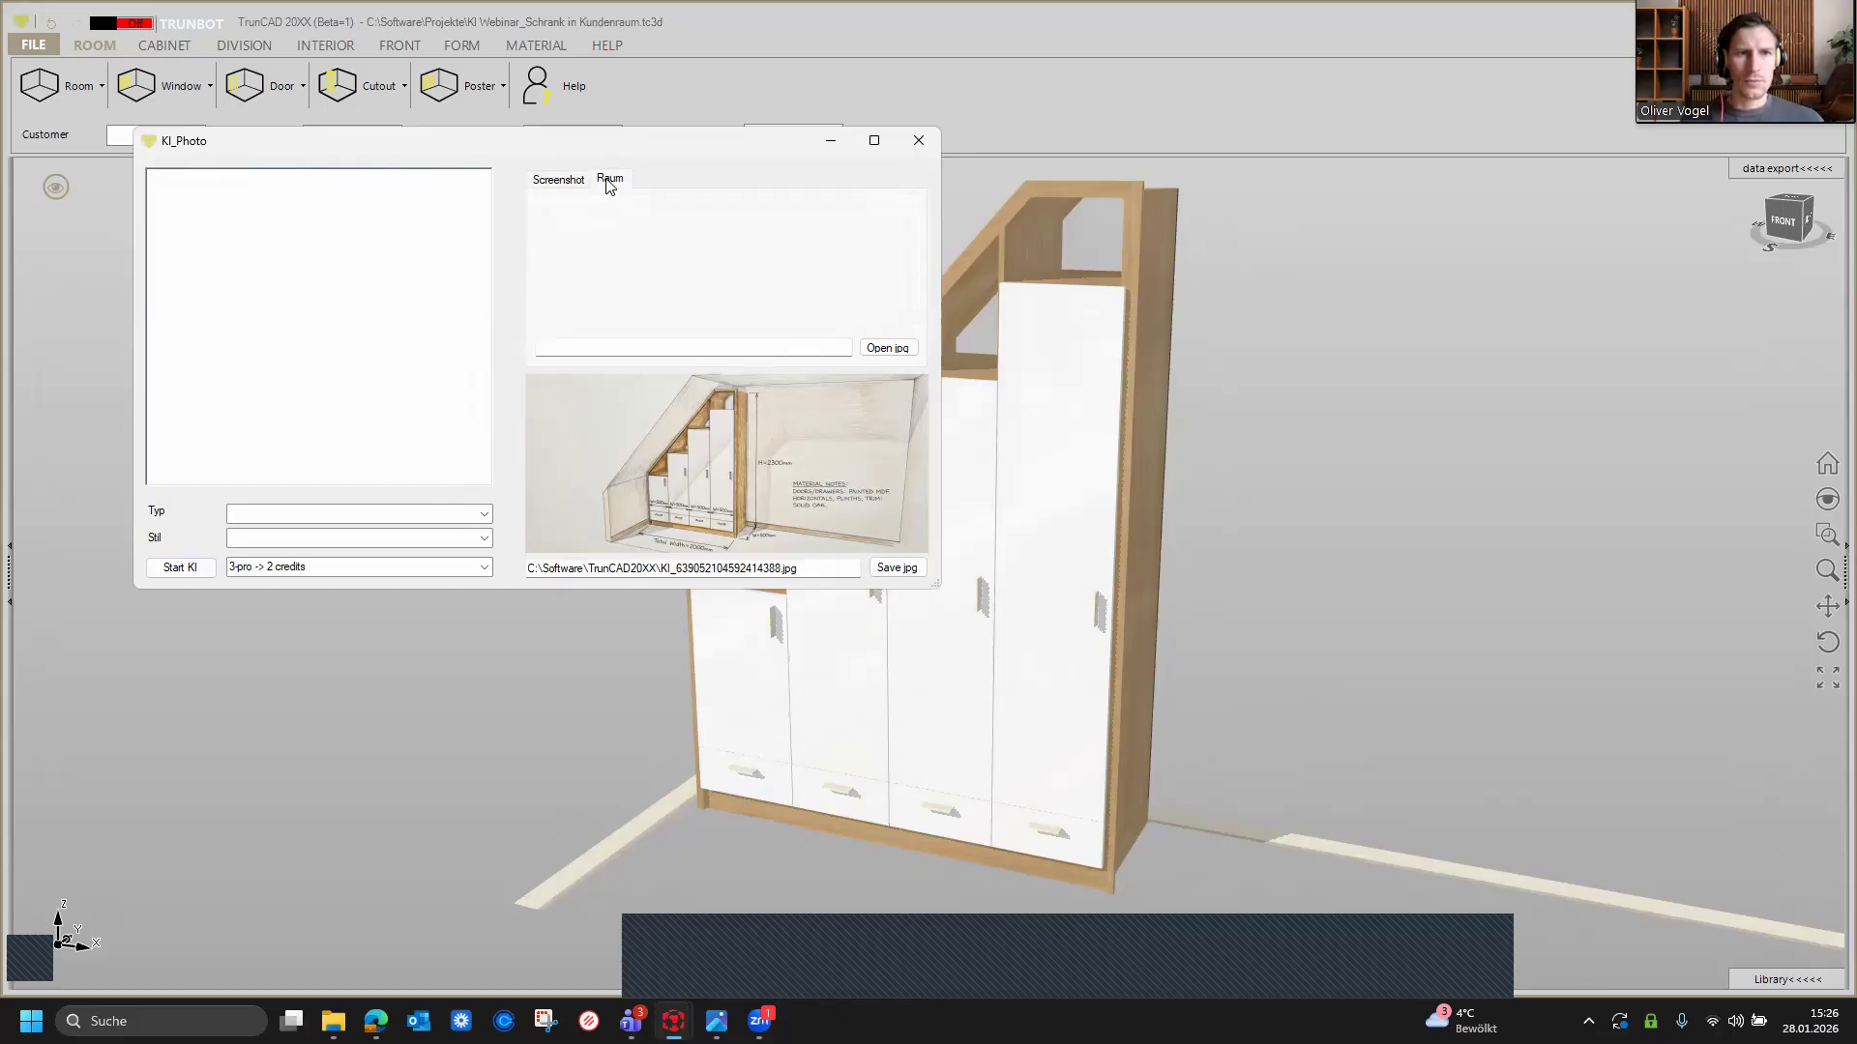
left_click(877, 357)
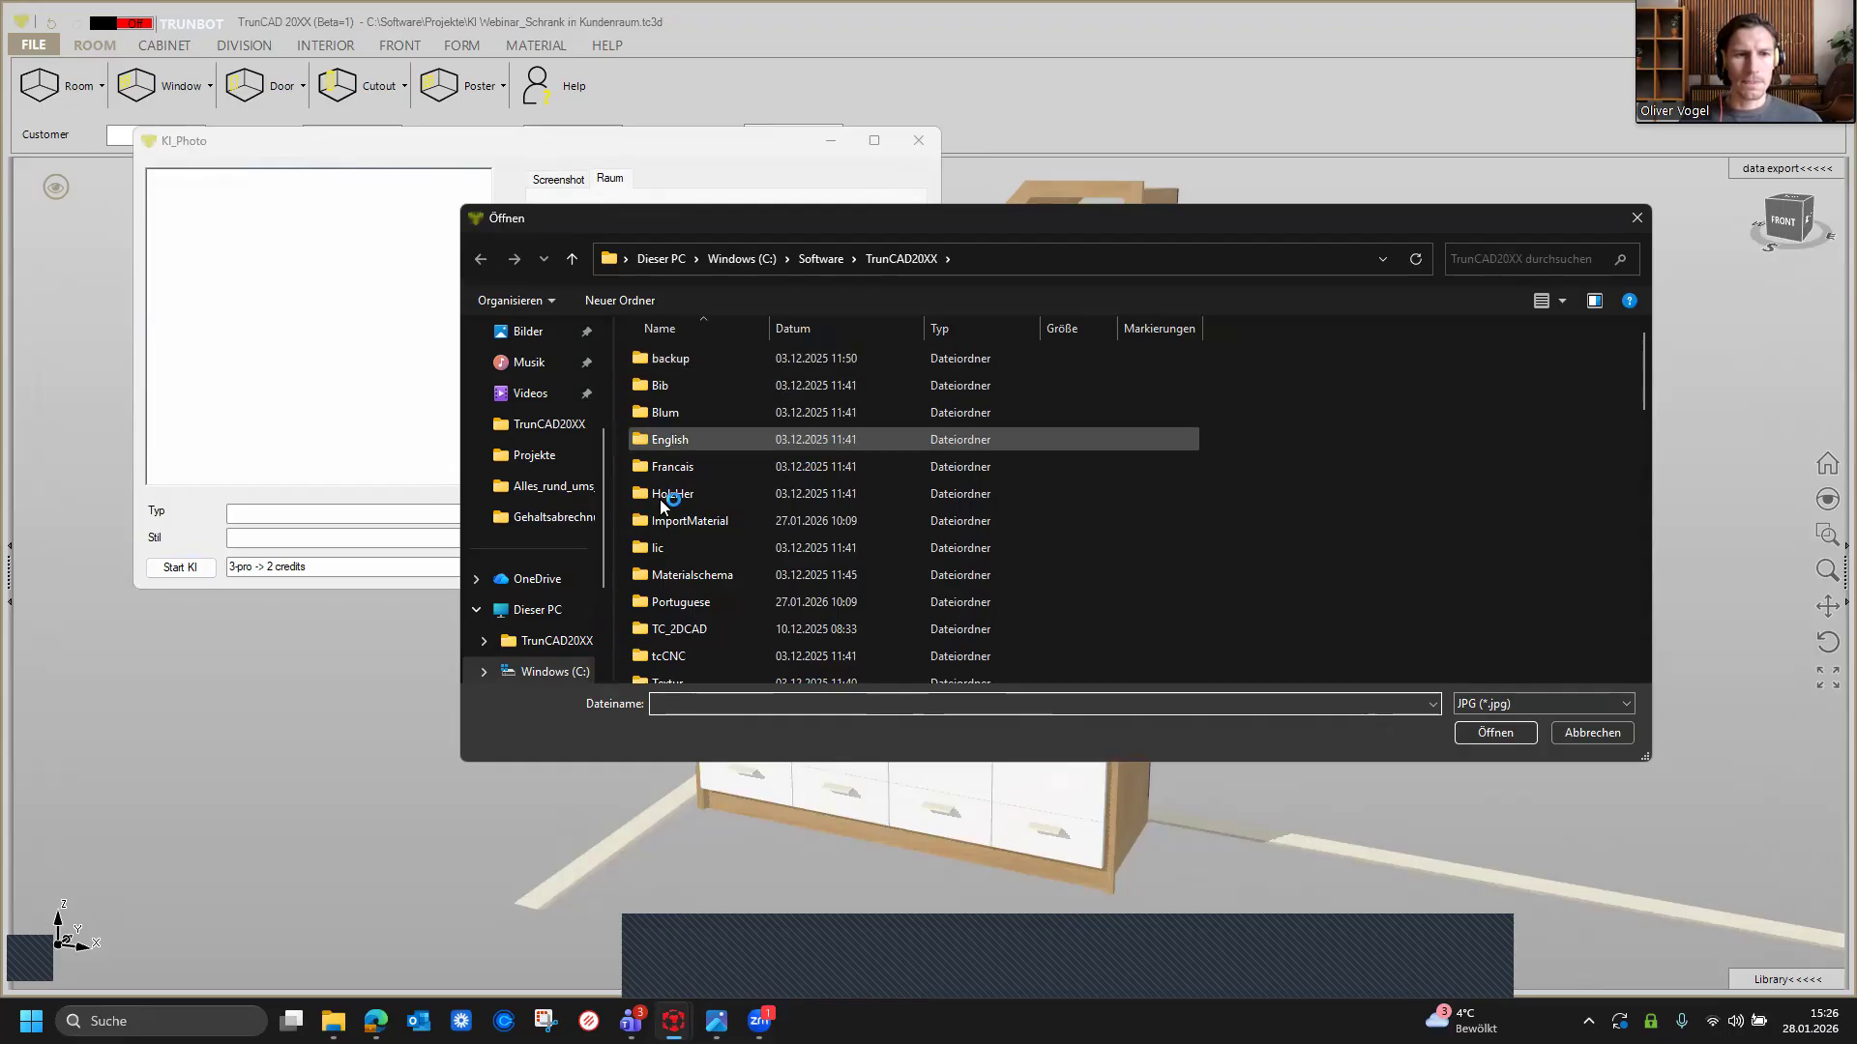
scroll(567, 561, "down", 1)
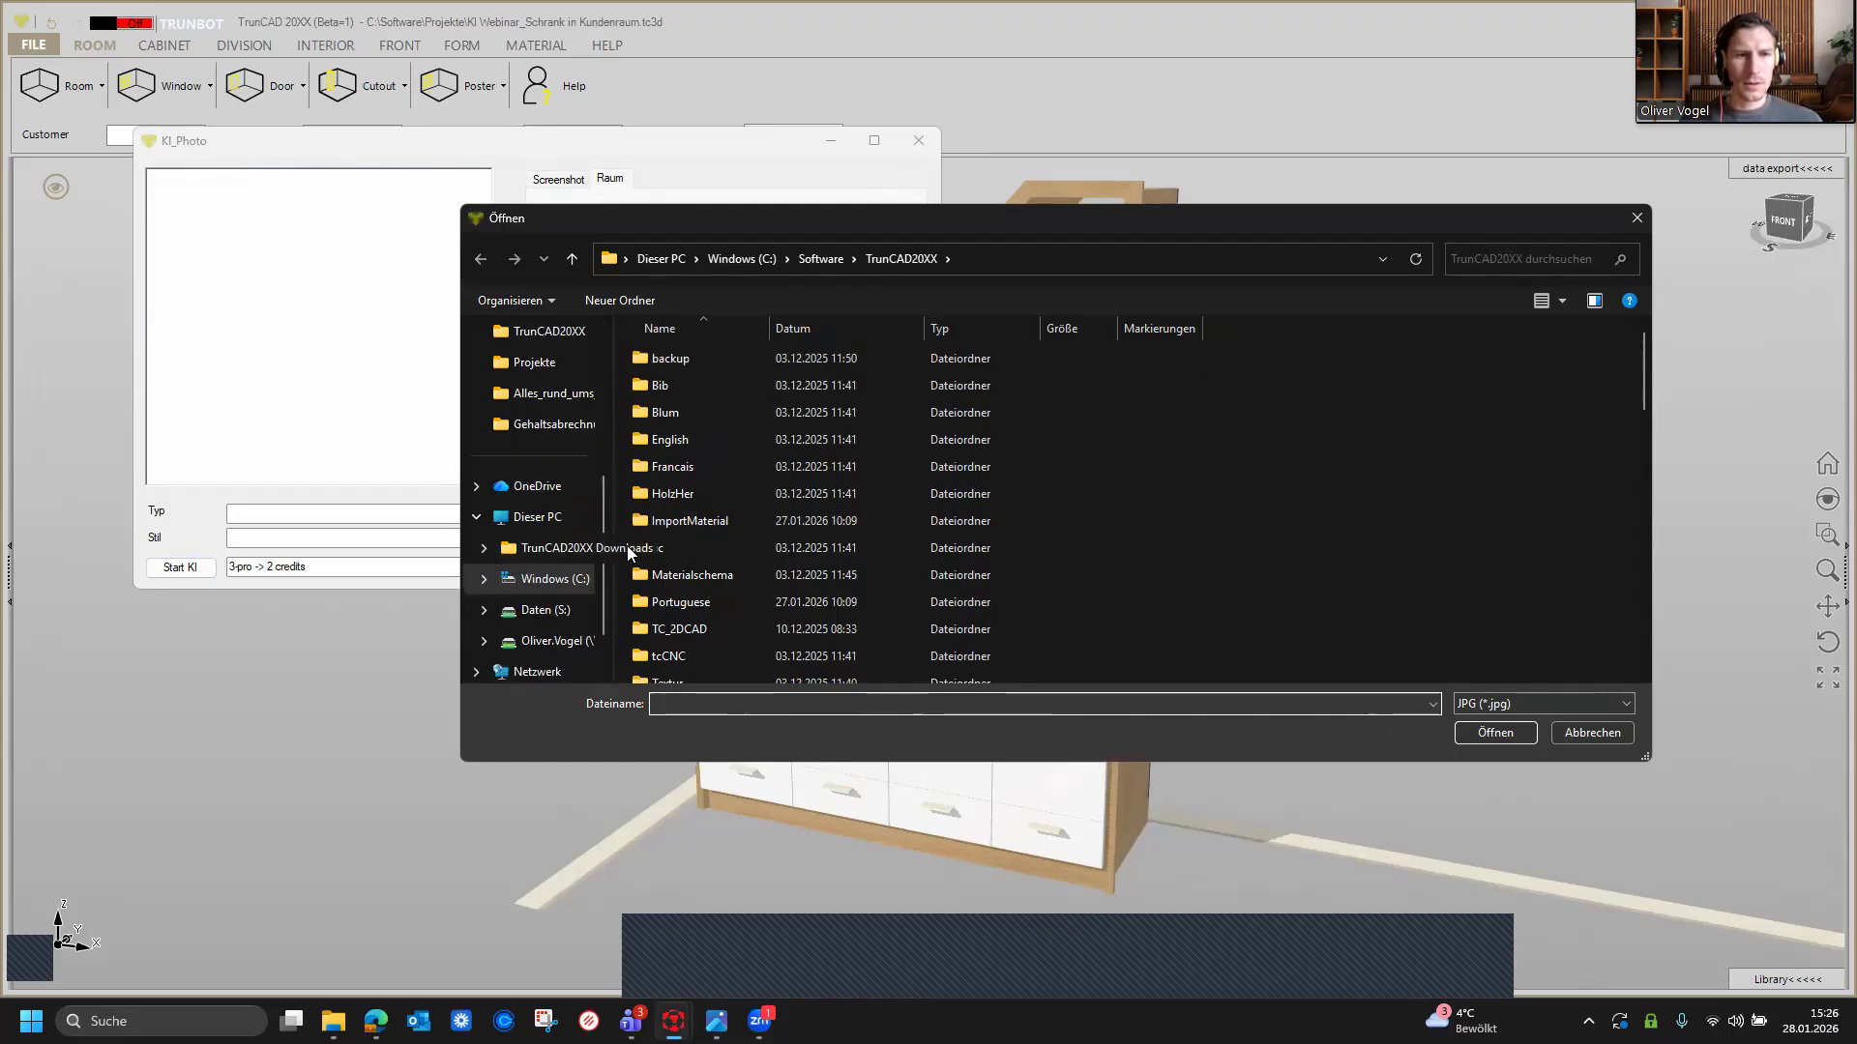
scroll(592, 512, "up", 3)
left_click(565, 462)
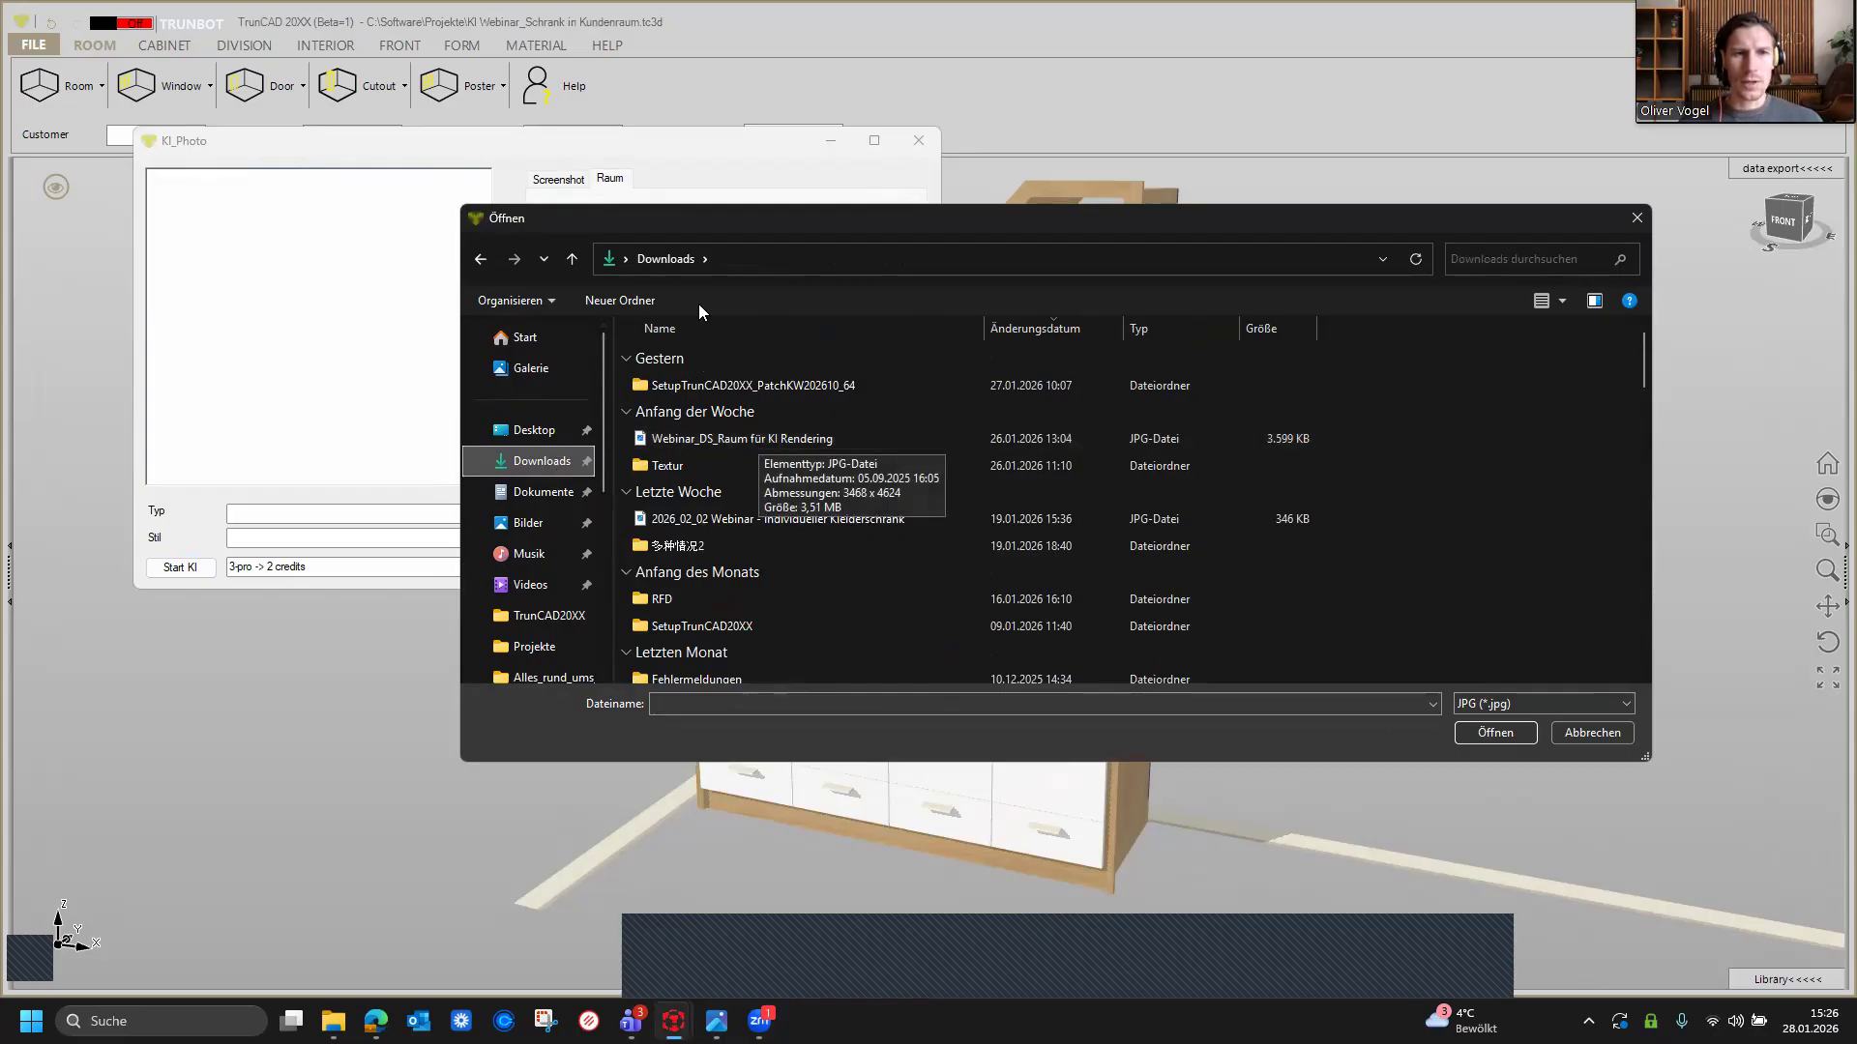
left_click(1560, 302)
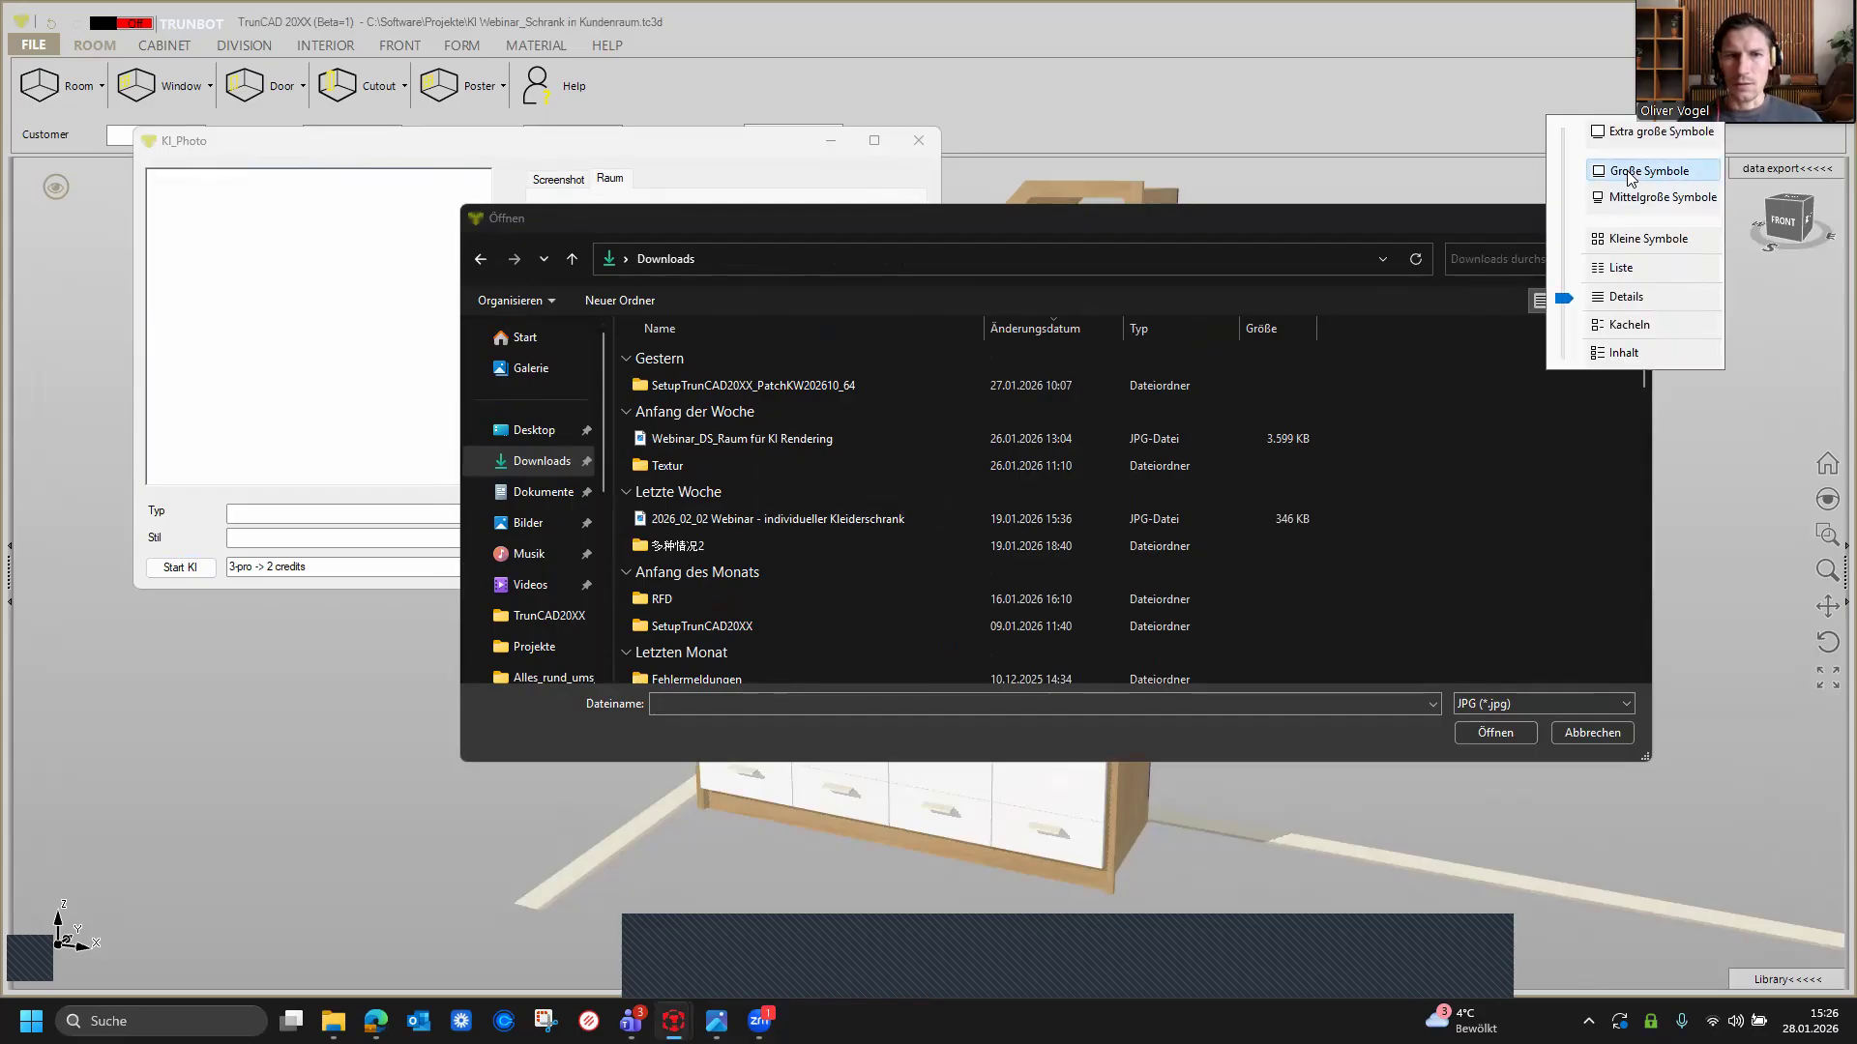
left_click(1626, 172)
left_click(1566, 301)
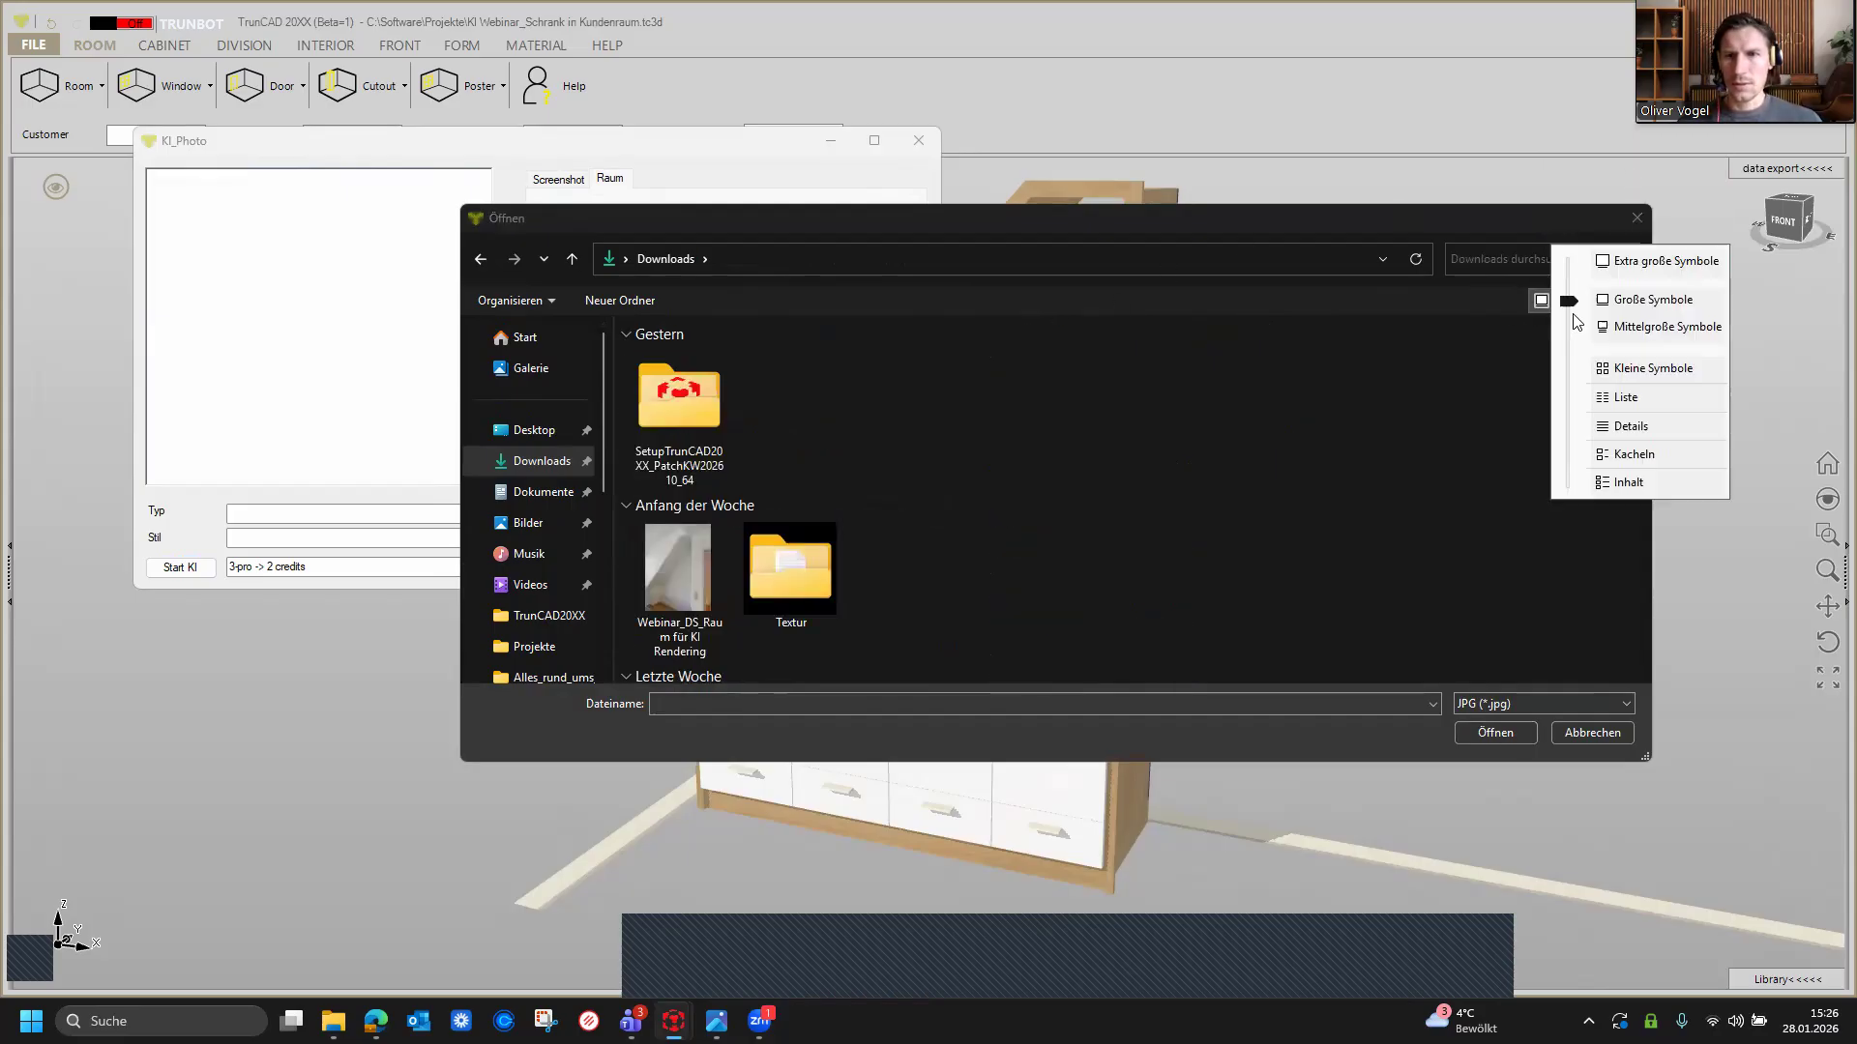
left_click(1622, 262)
scroll(895, 439, "down", 4)
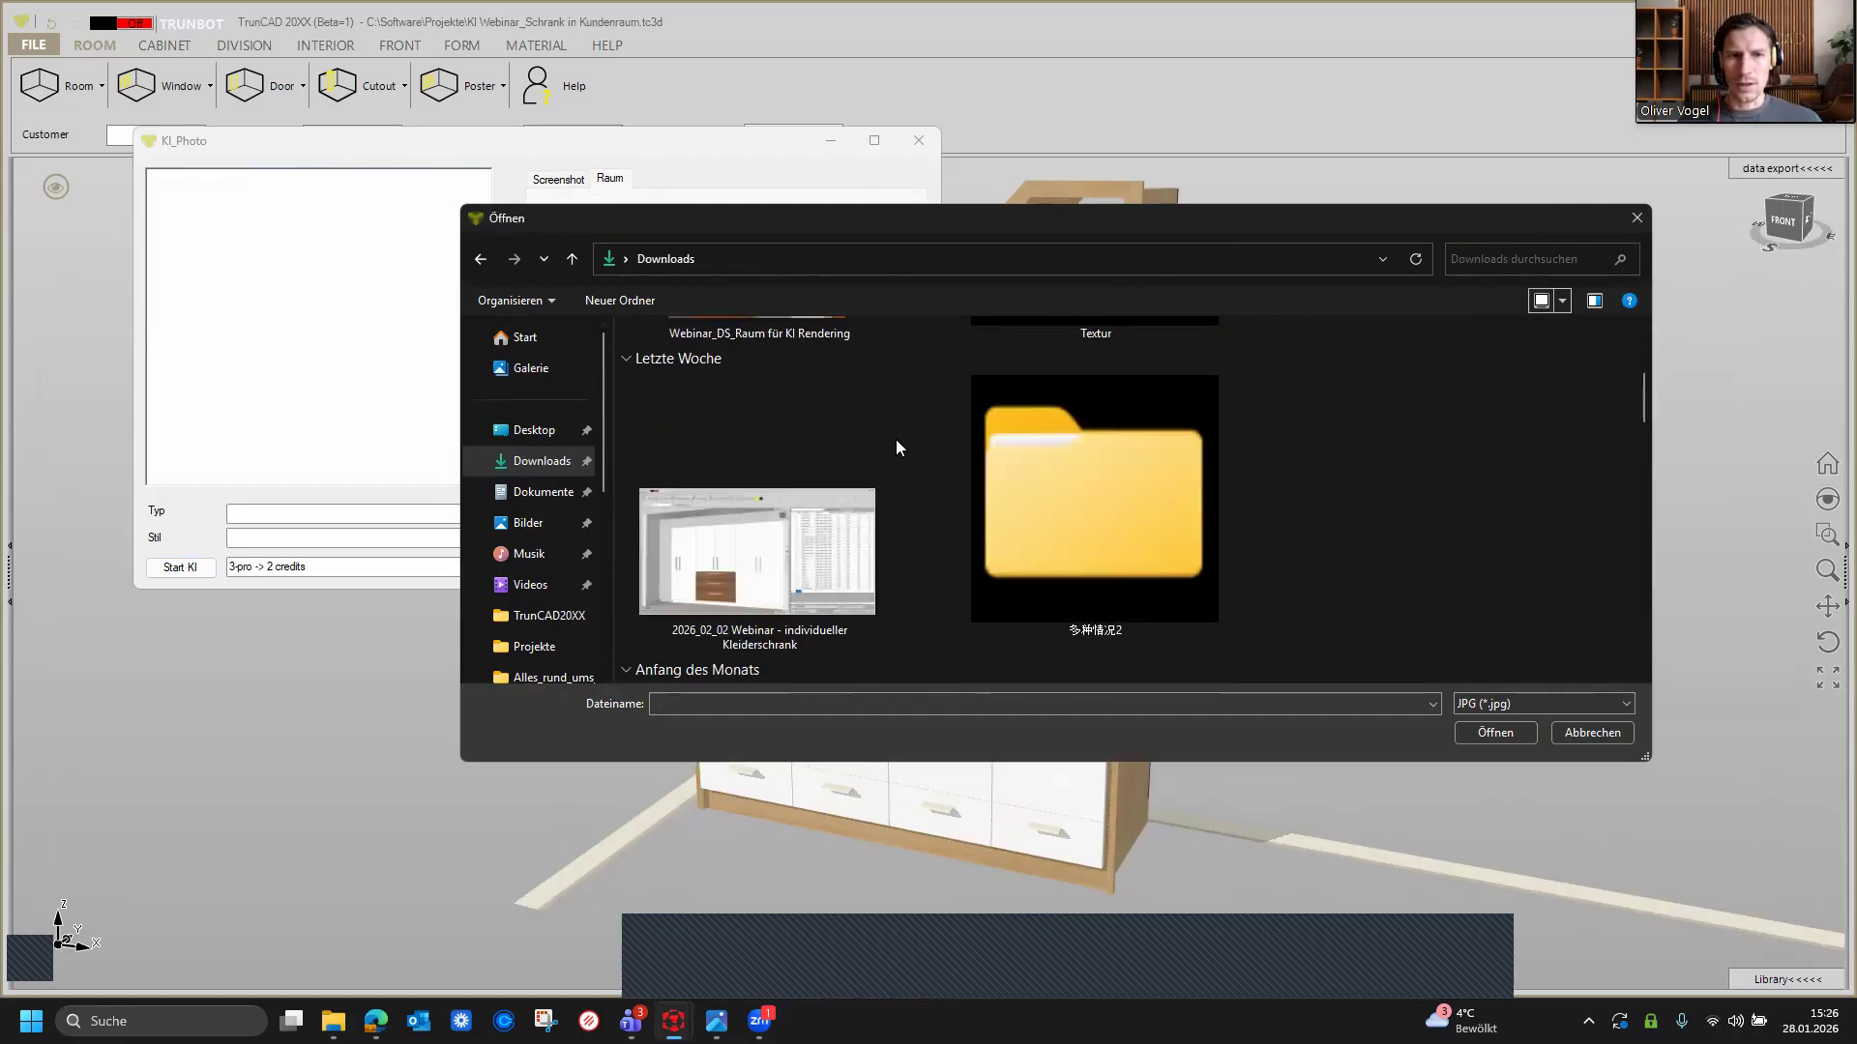
scroll(895, 439, "up", 2)
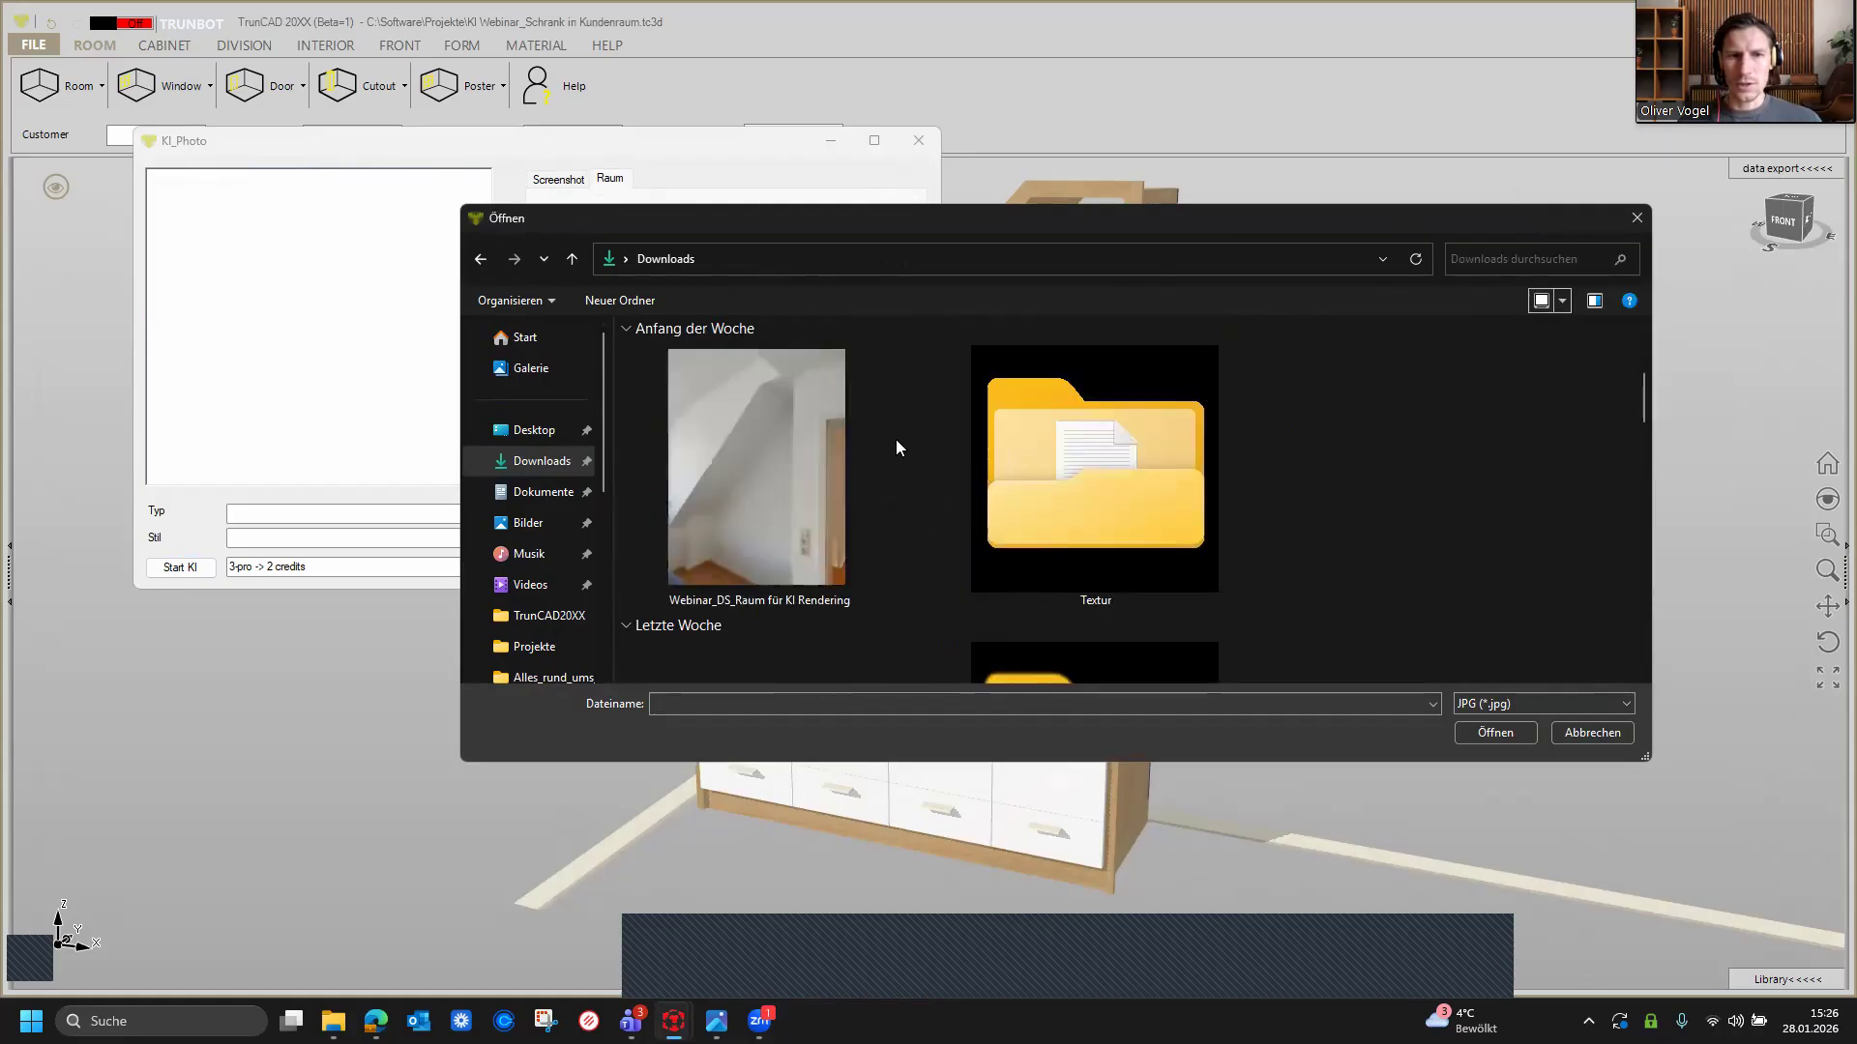
left_click(745, 431)
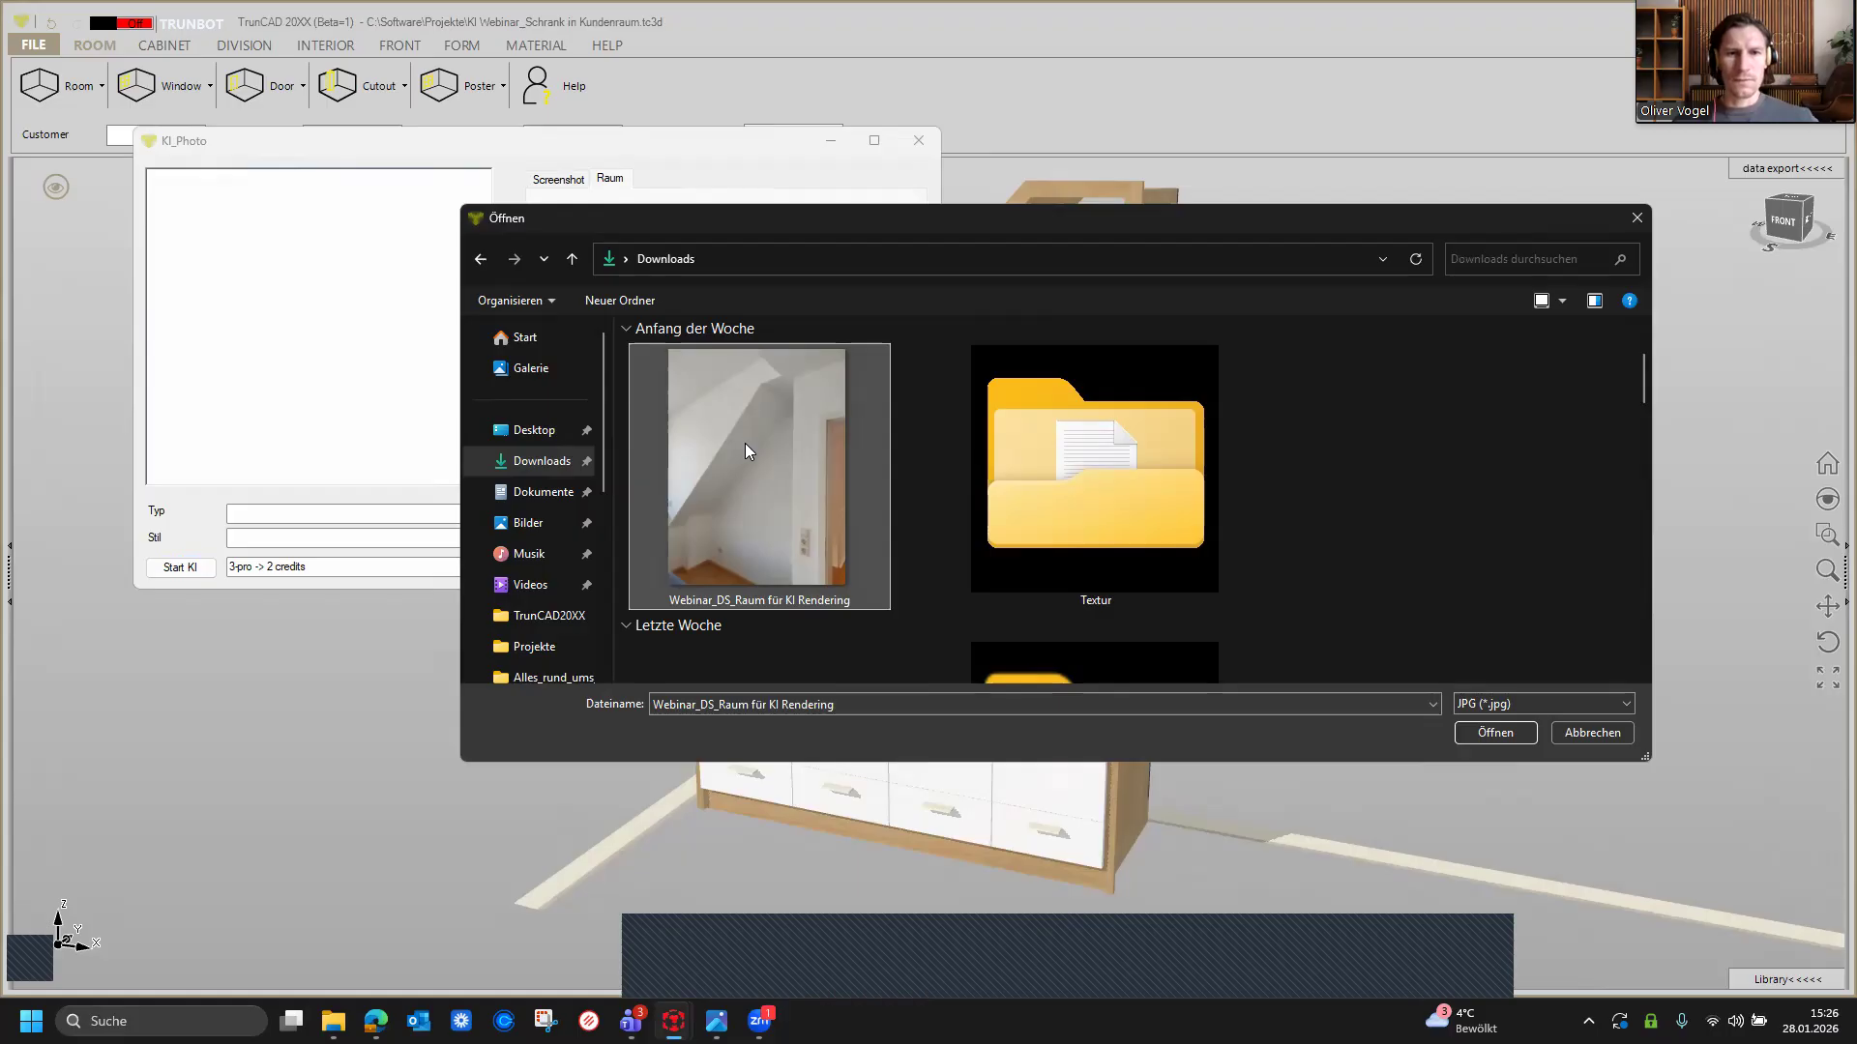
left_click(1474, 733)
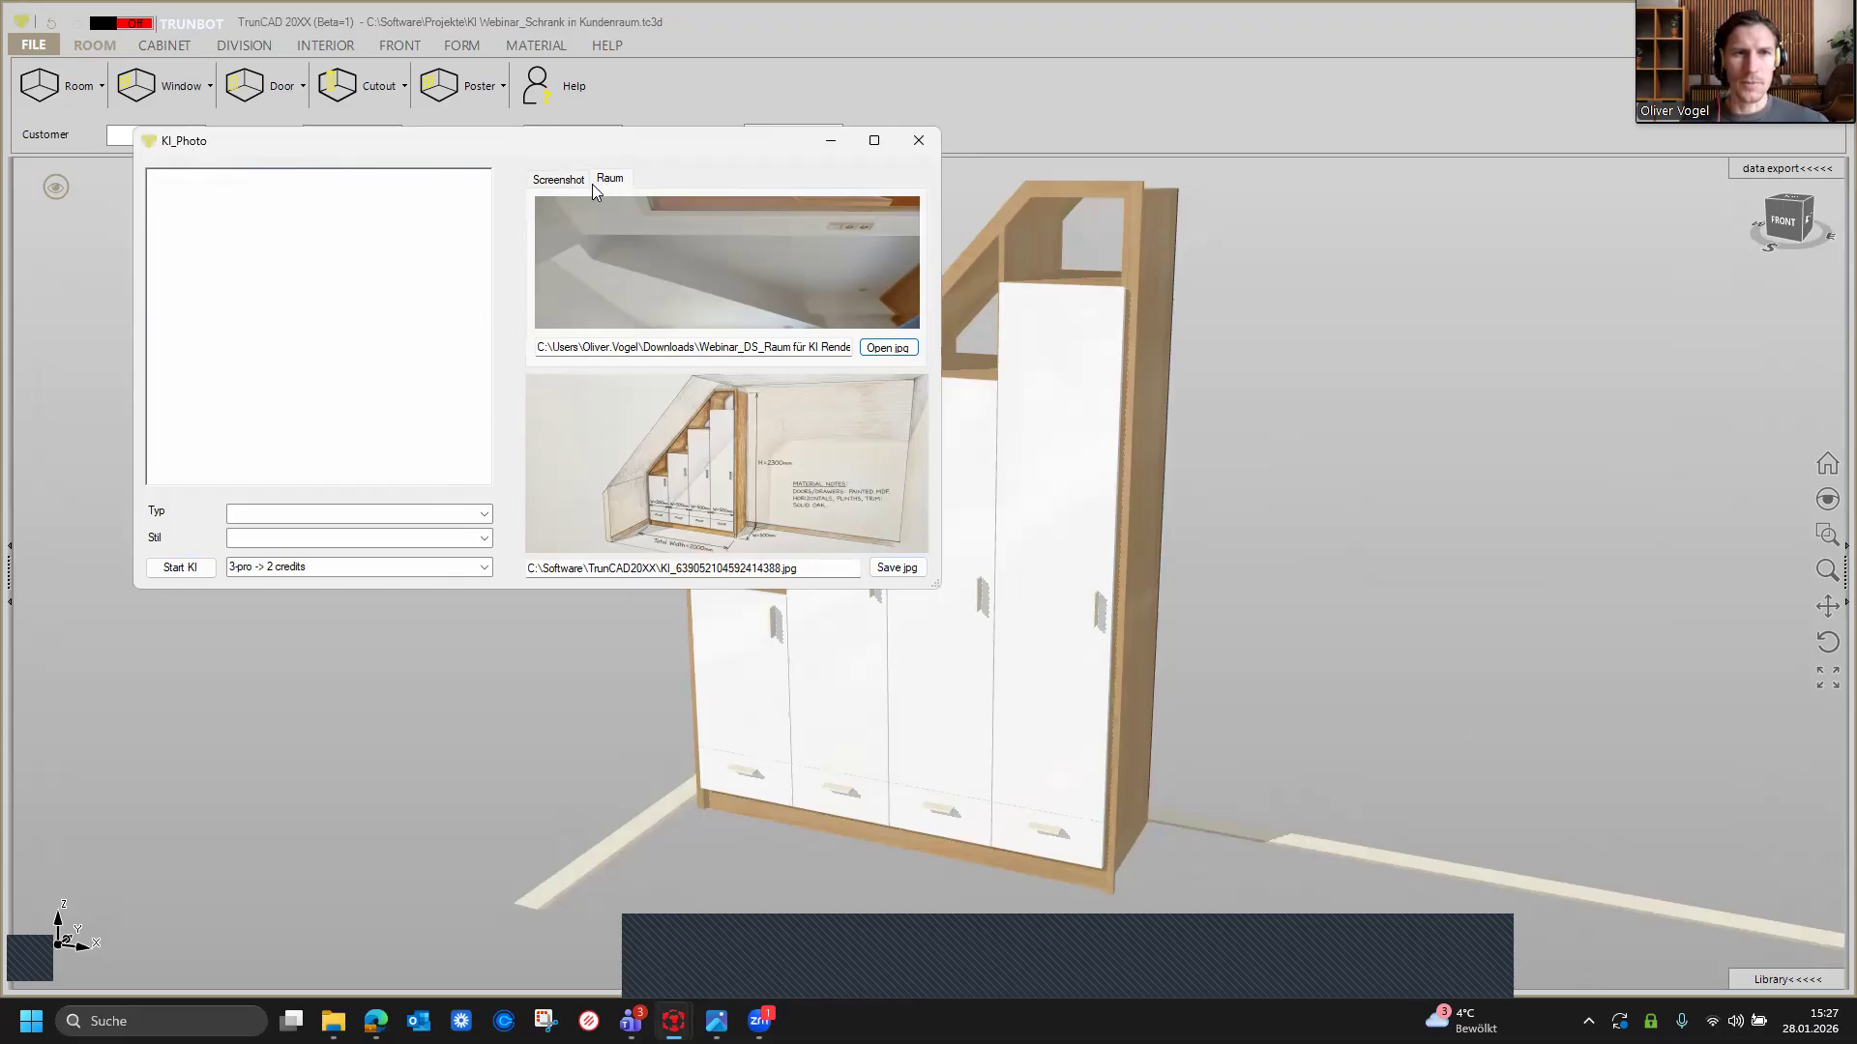
Step: Return to the screenshot preview and write the prompt 'Create a photo realistic representation of the sloping roof cabinet in exactly the same room as sent.'
left_click(557, 180)
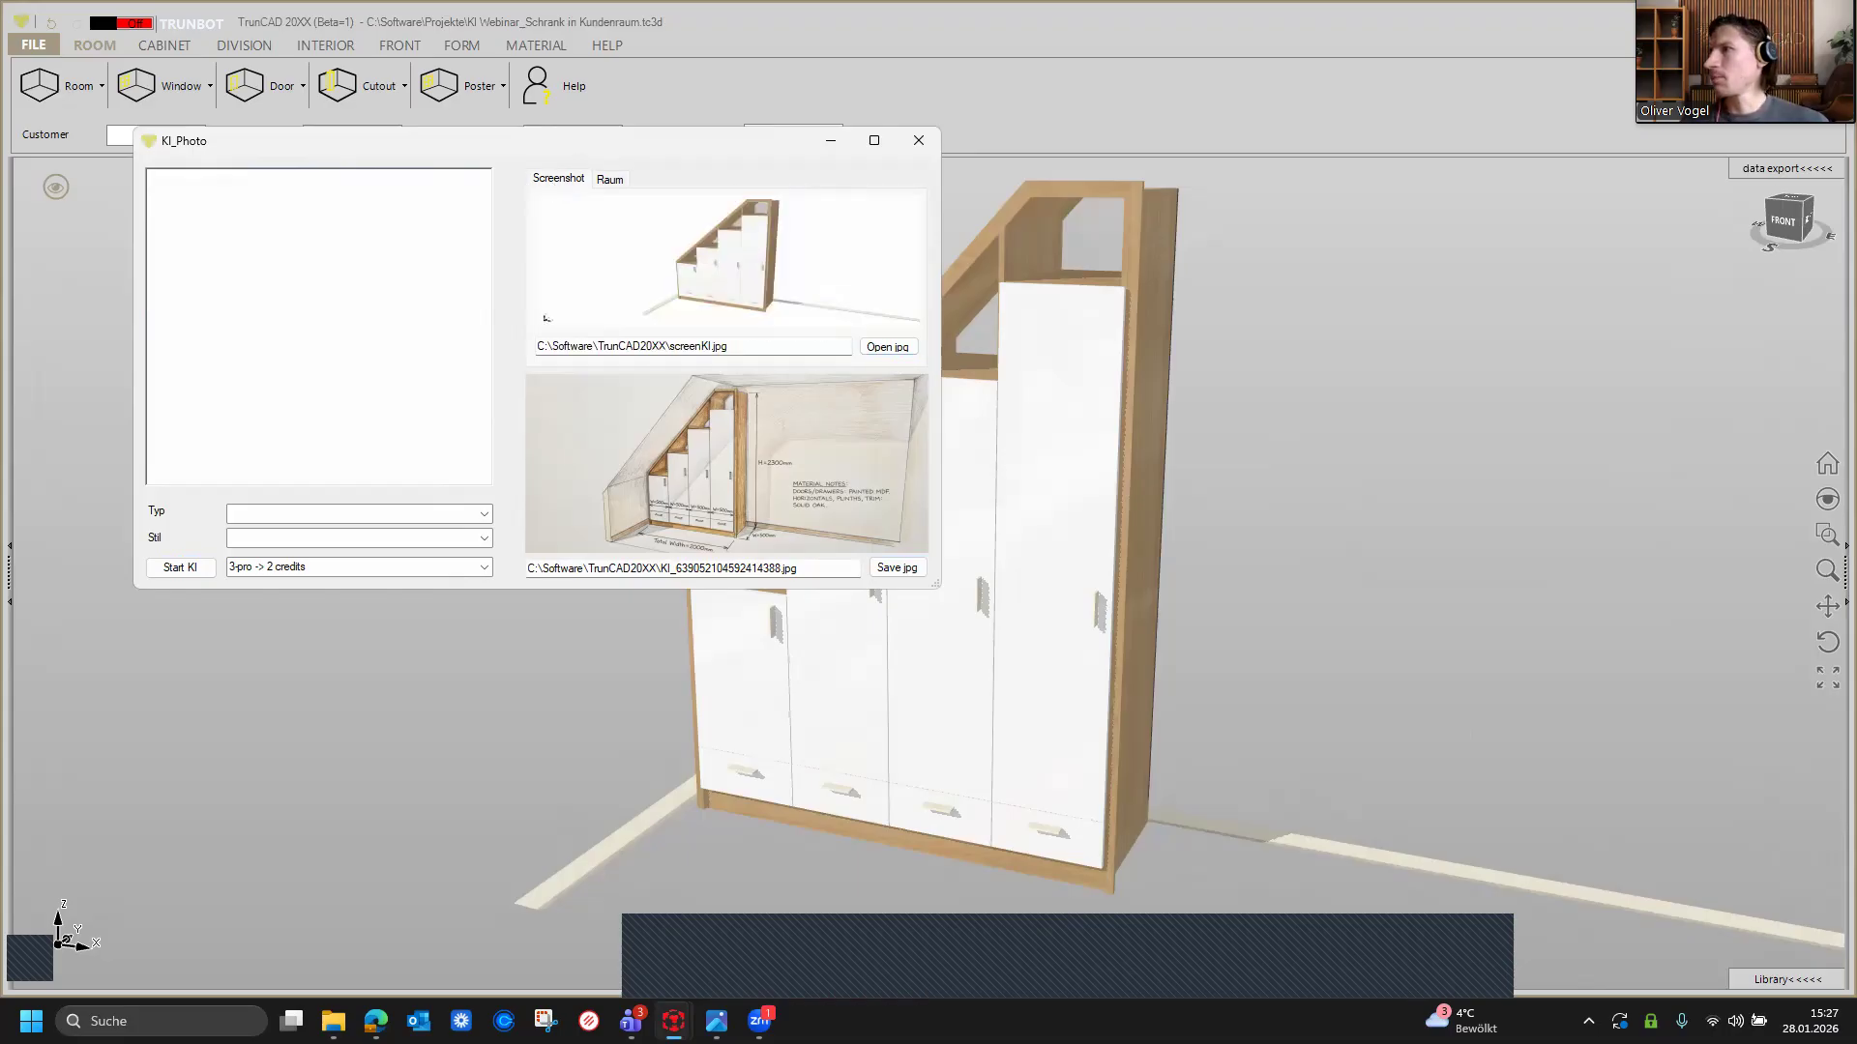
left_click(242, 336)
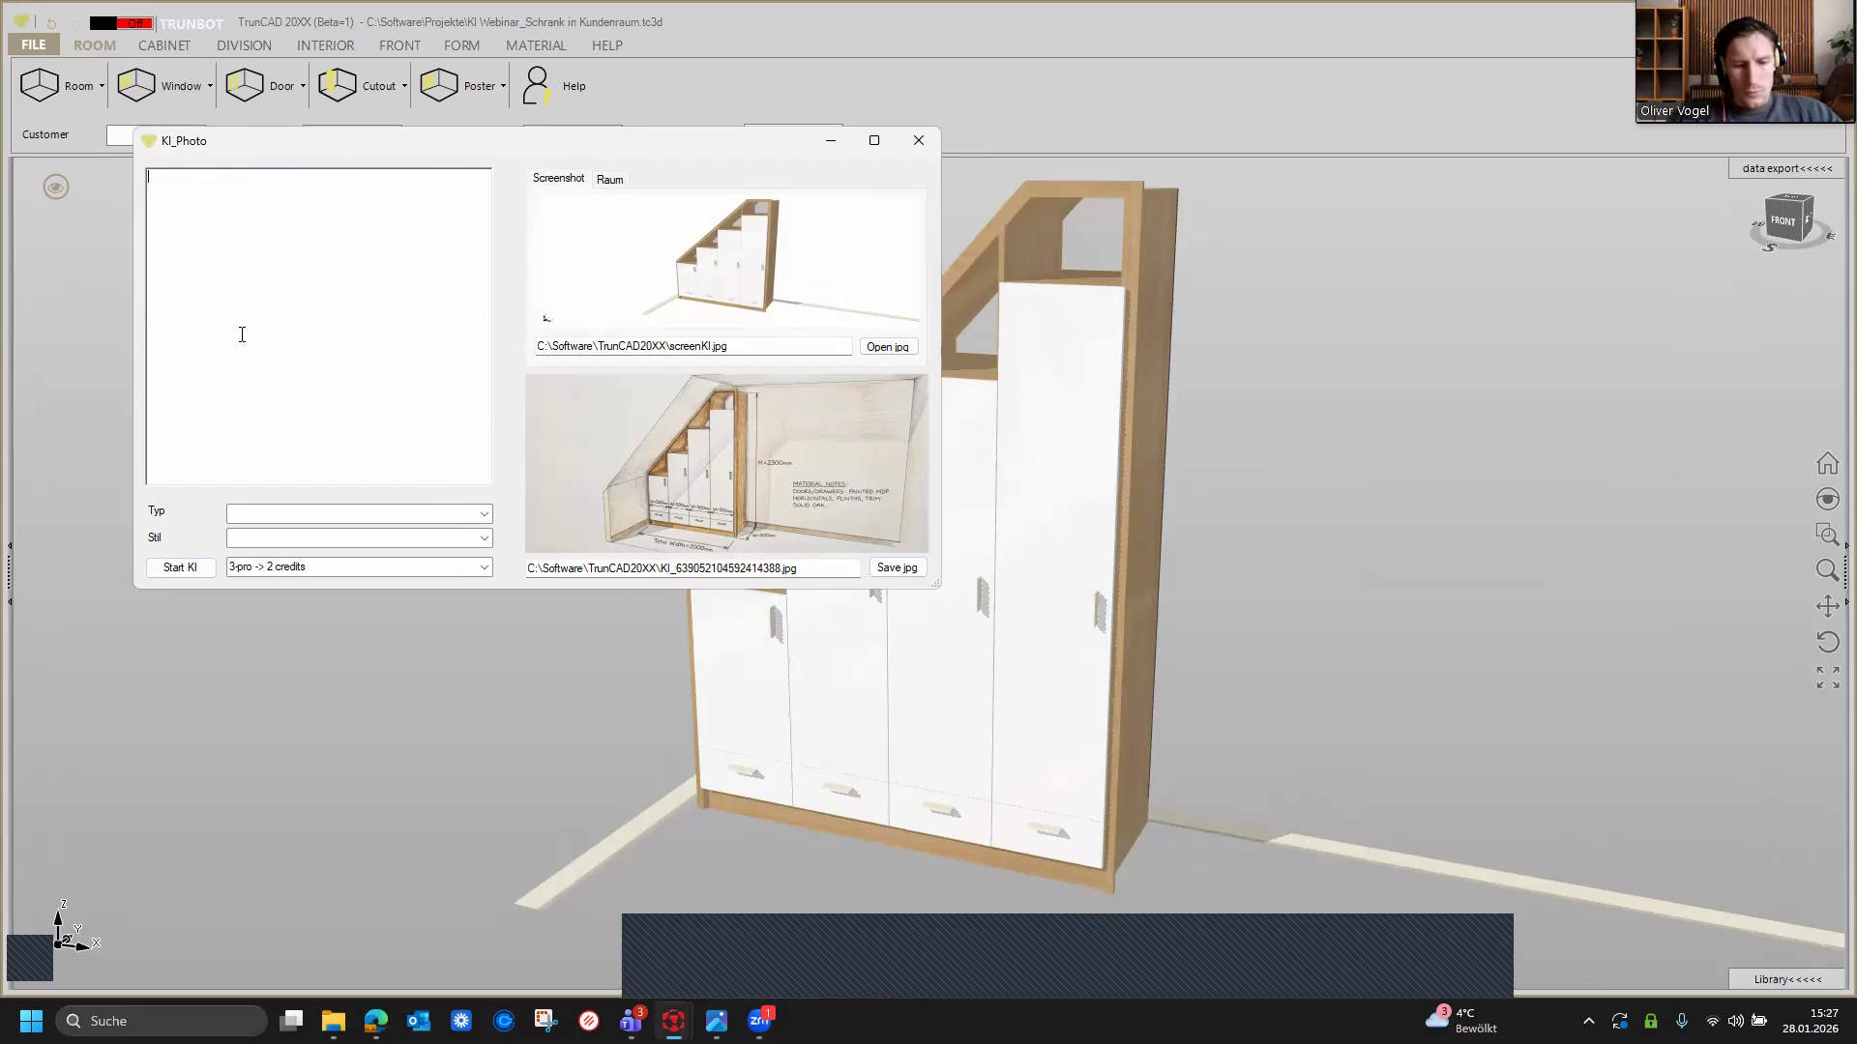
type("Create a ph")
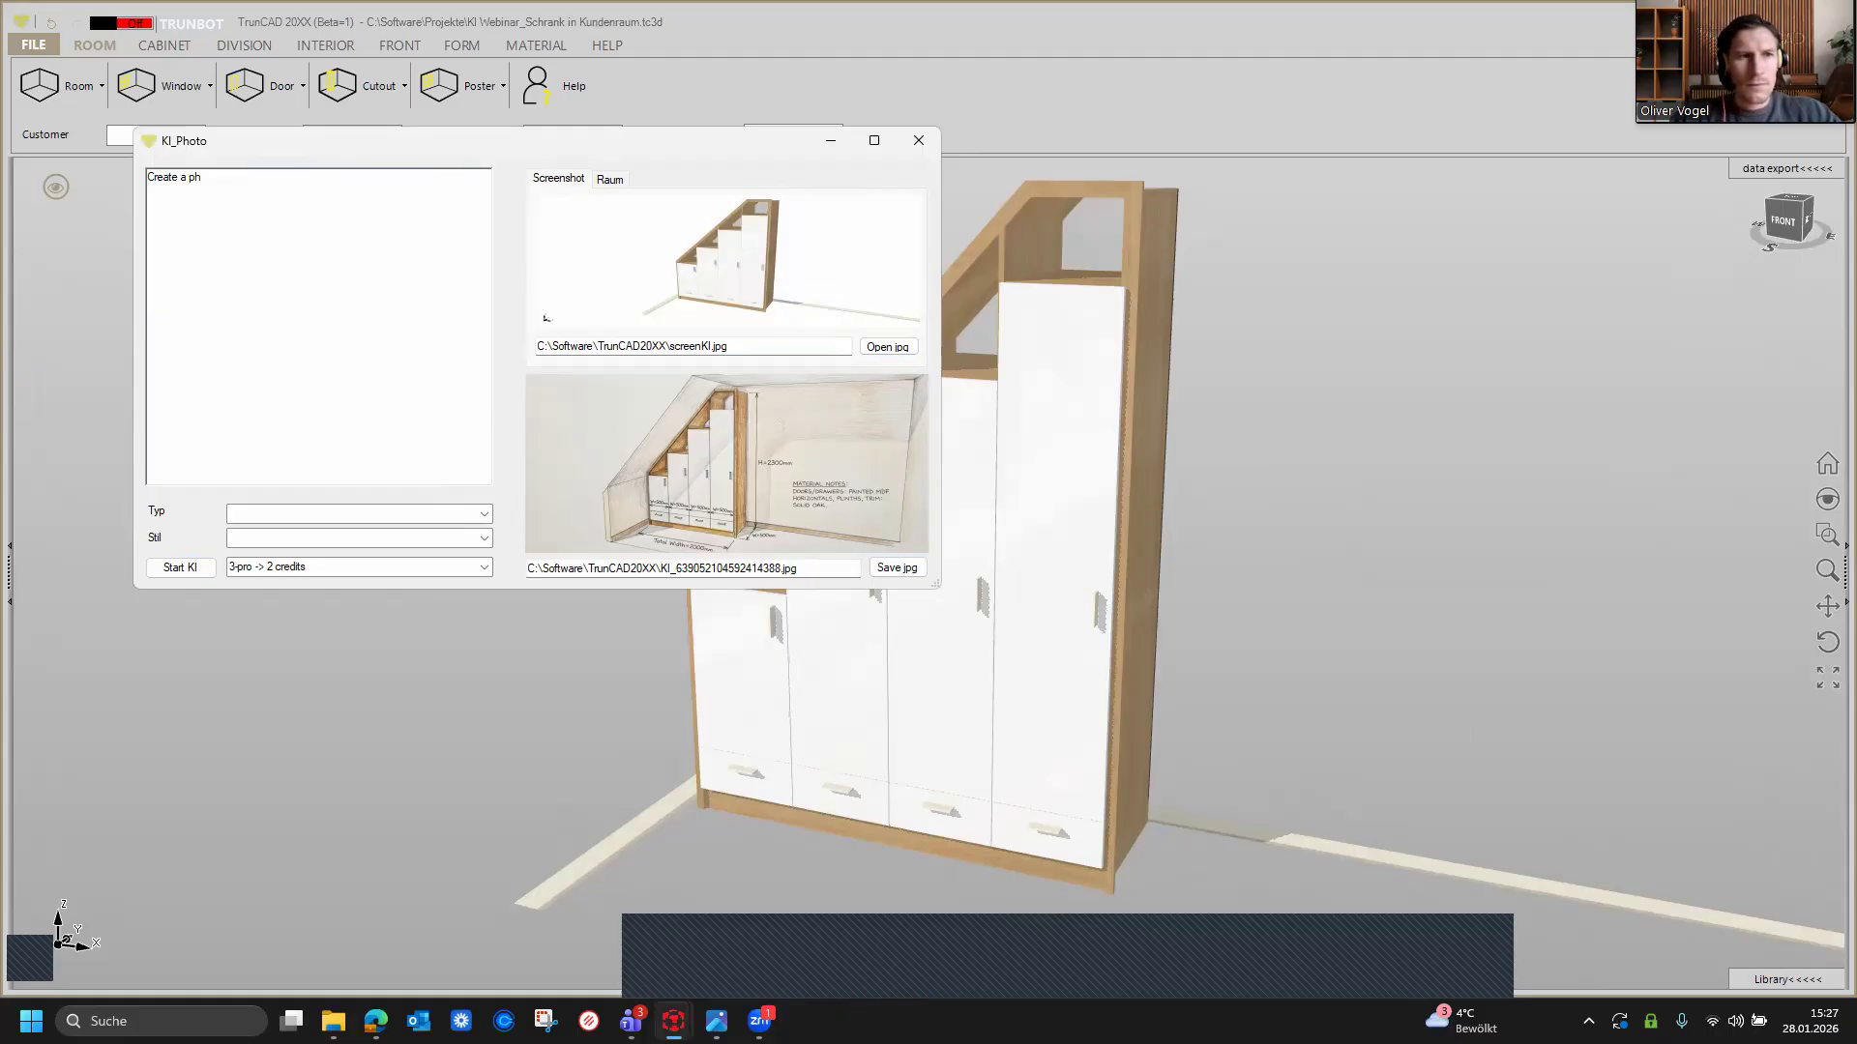
type("oto ")
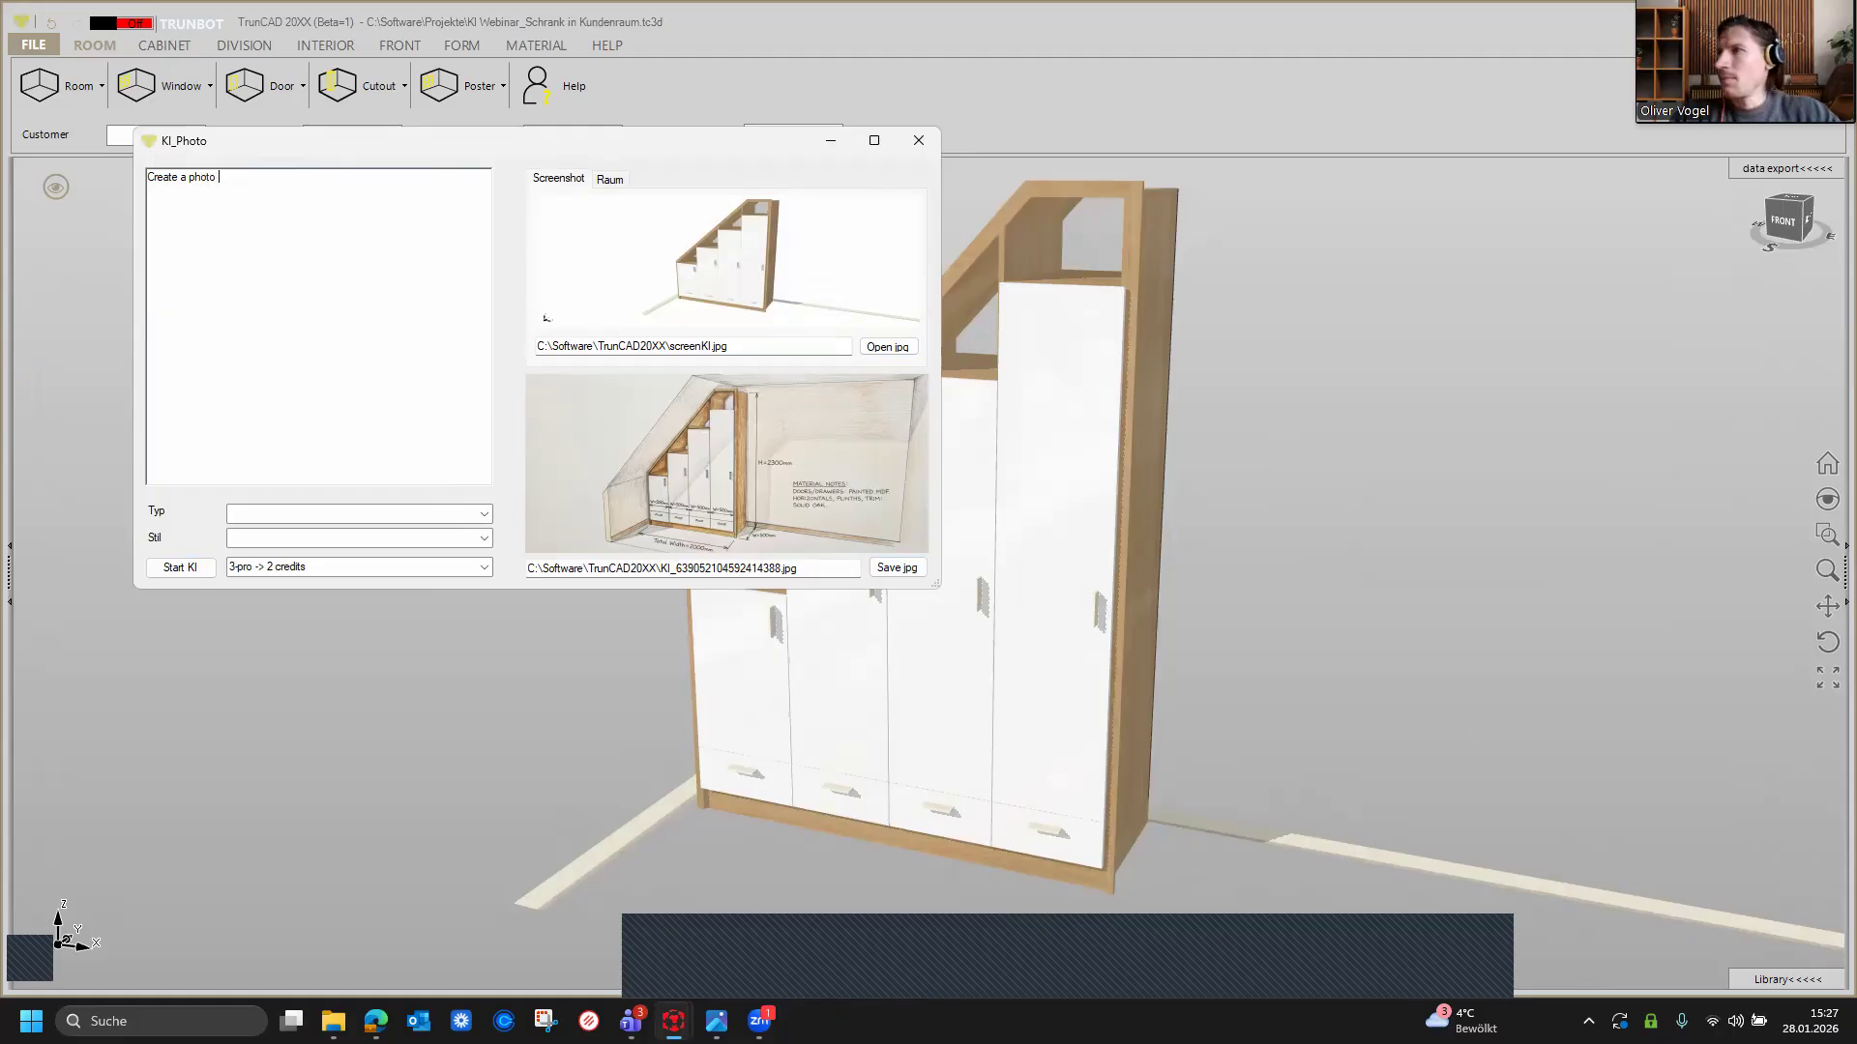
type("o  rea")
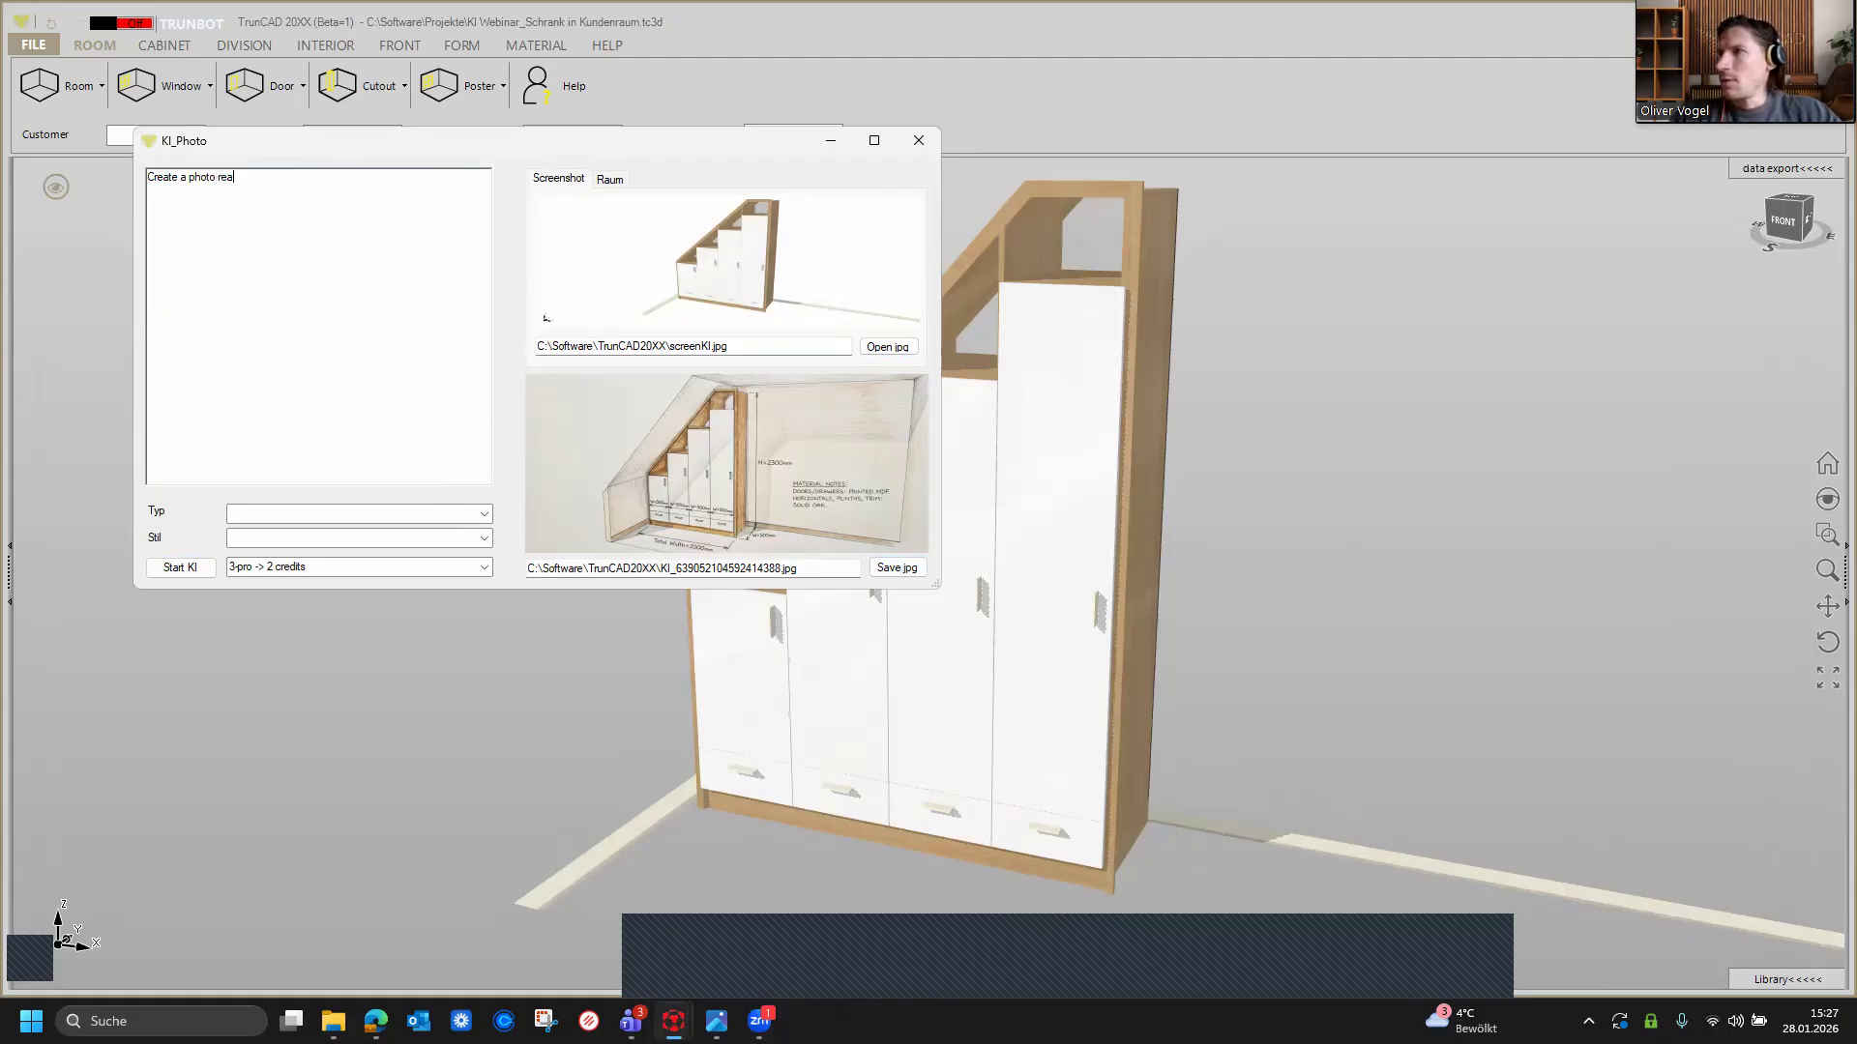
type("listic ")
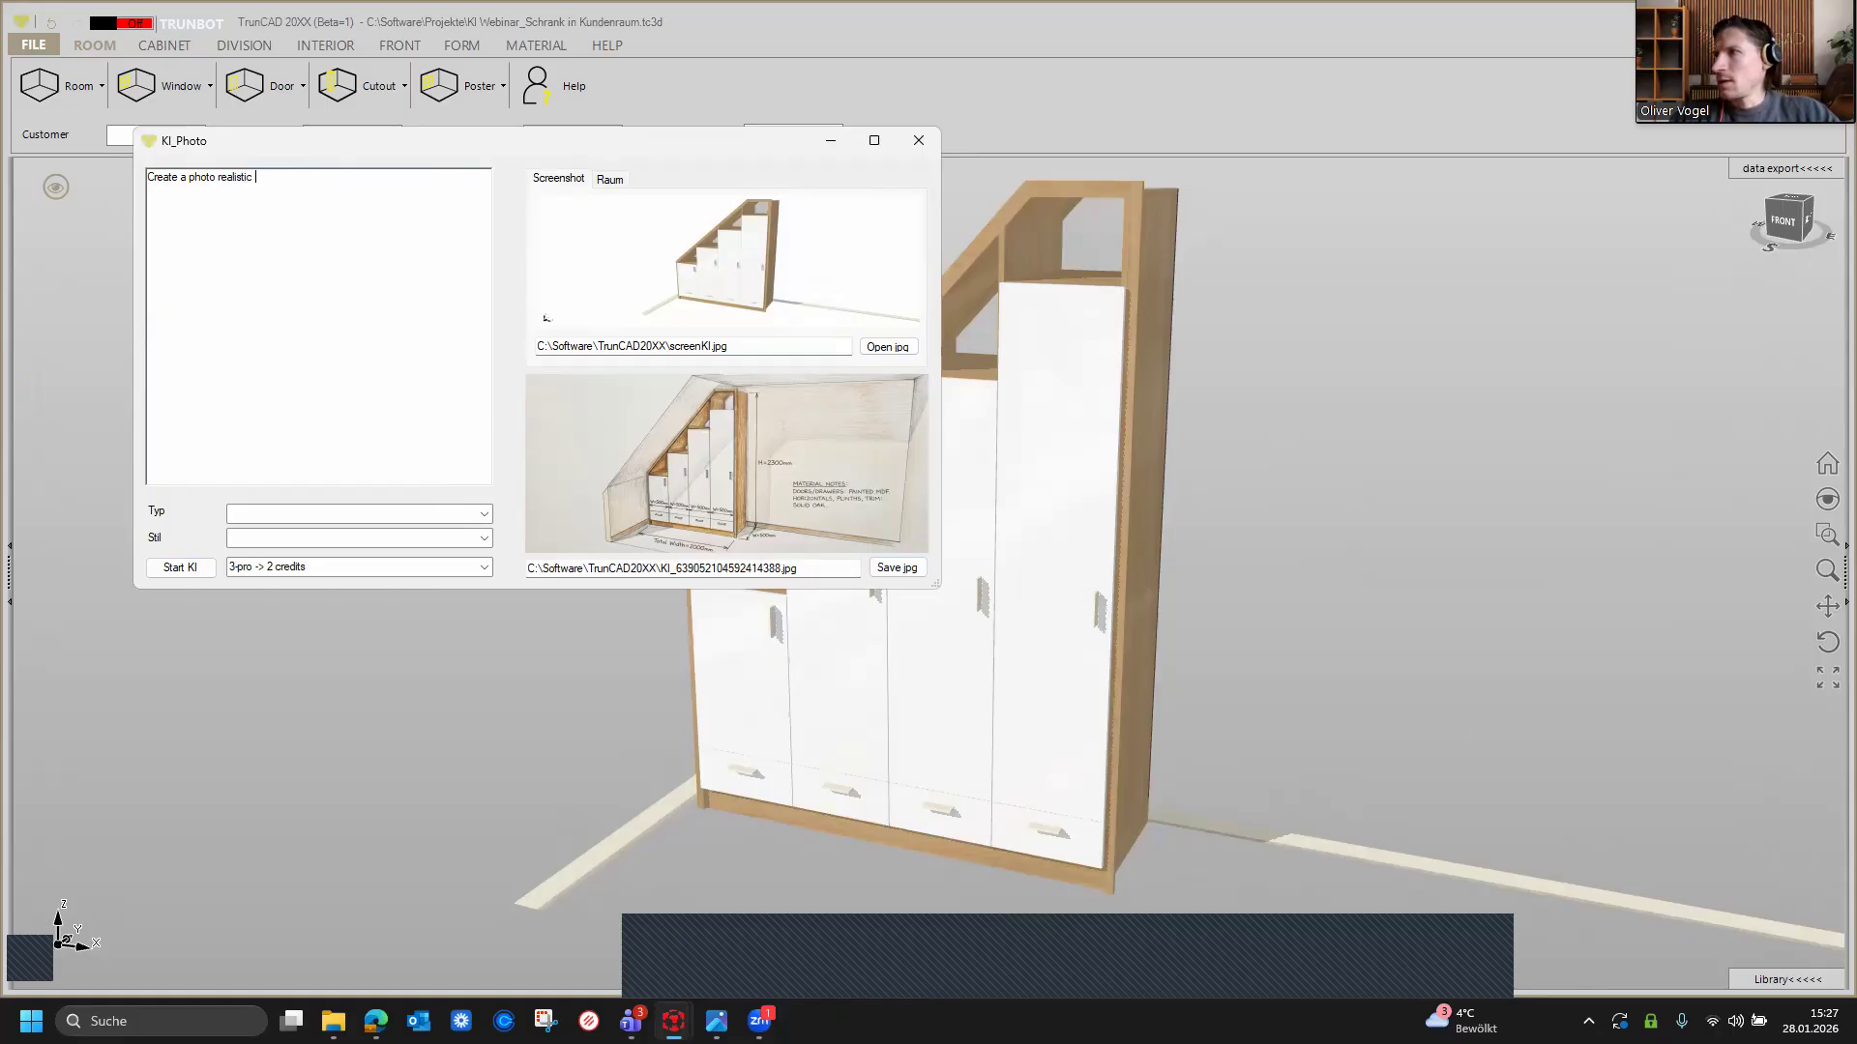
type("representation of the s")
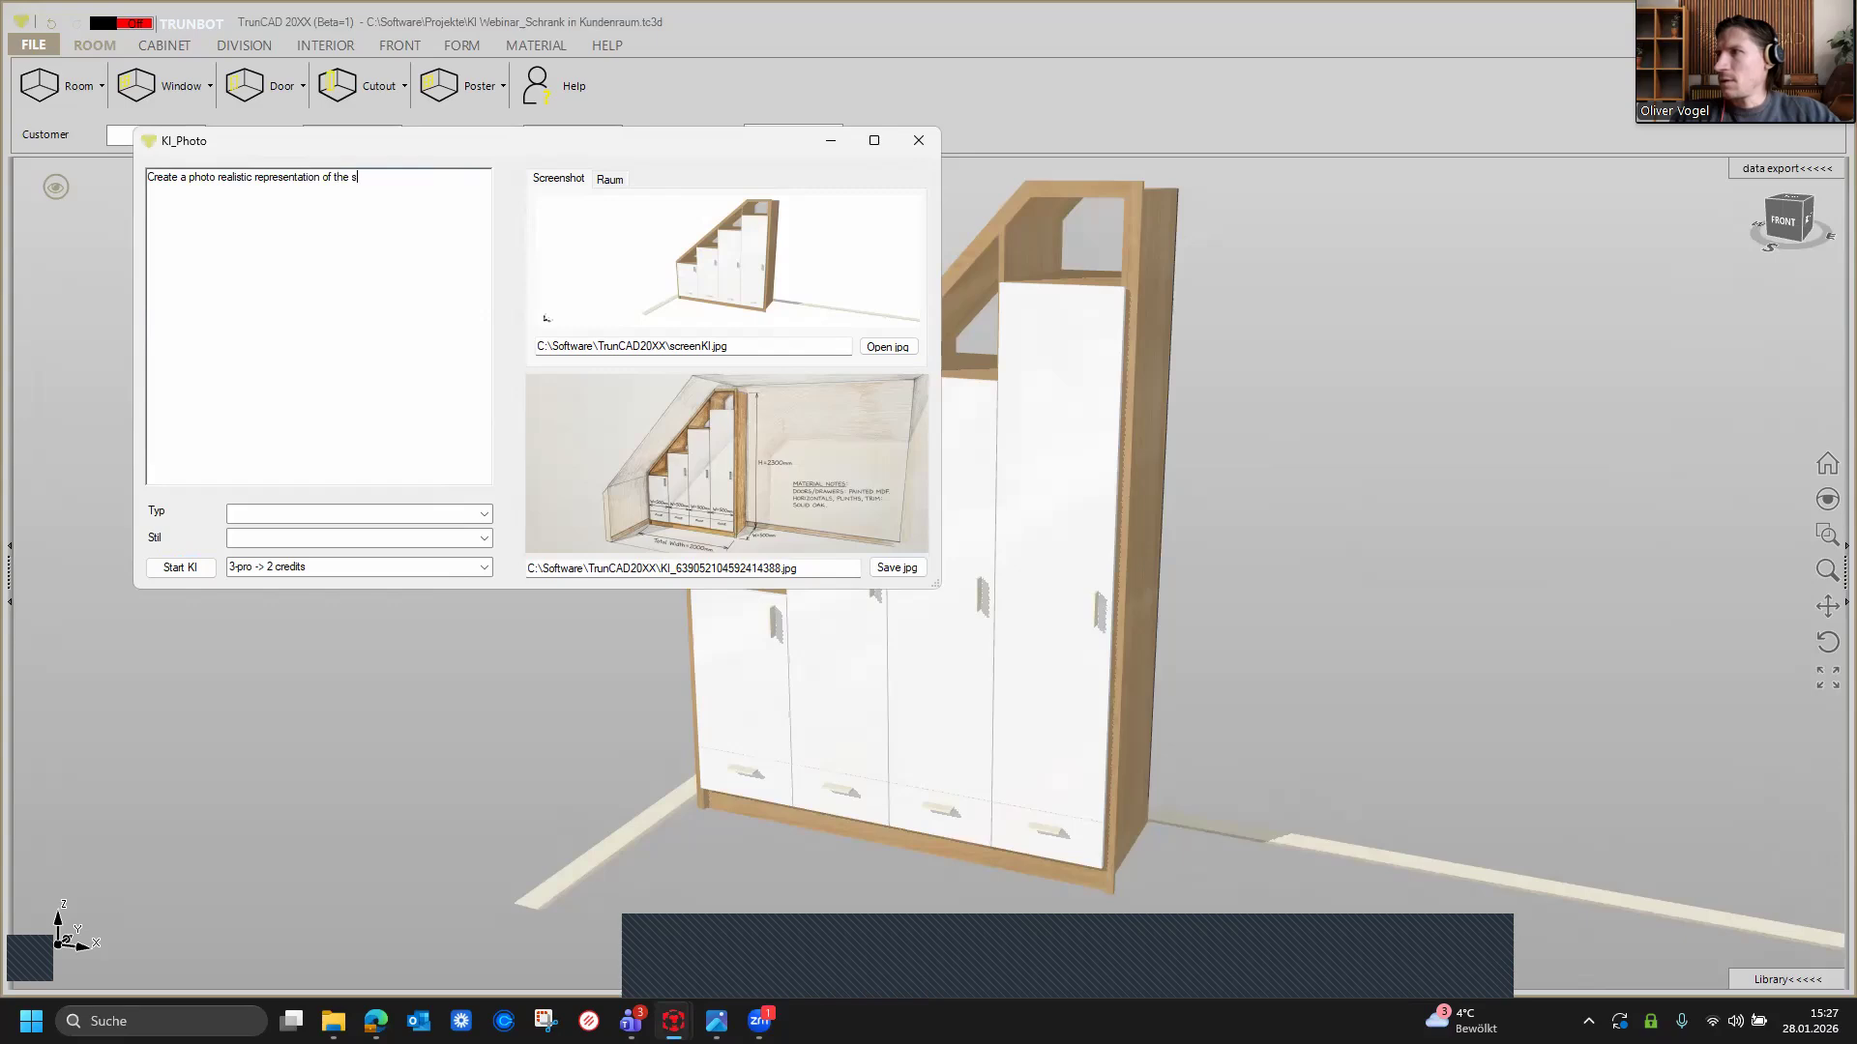
type("loping")
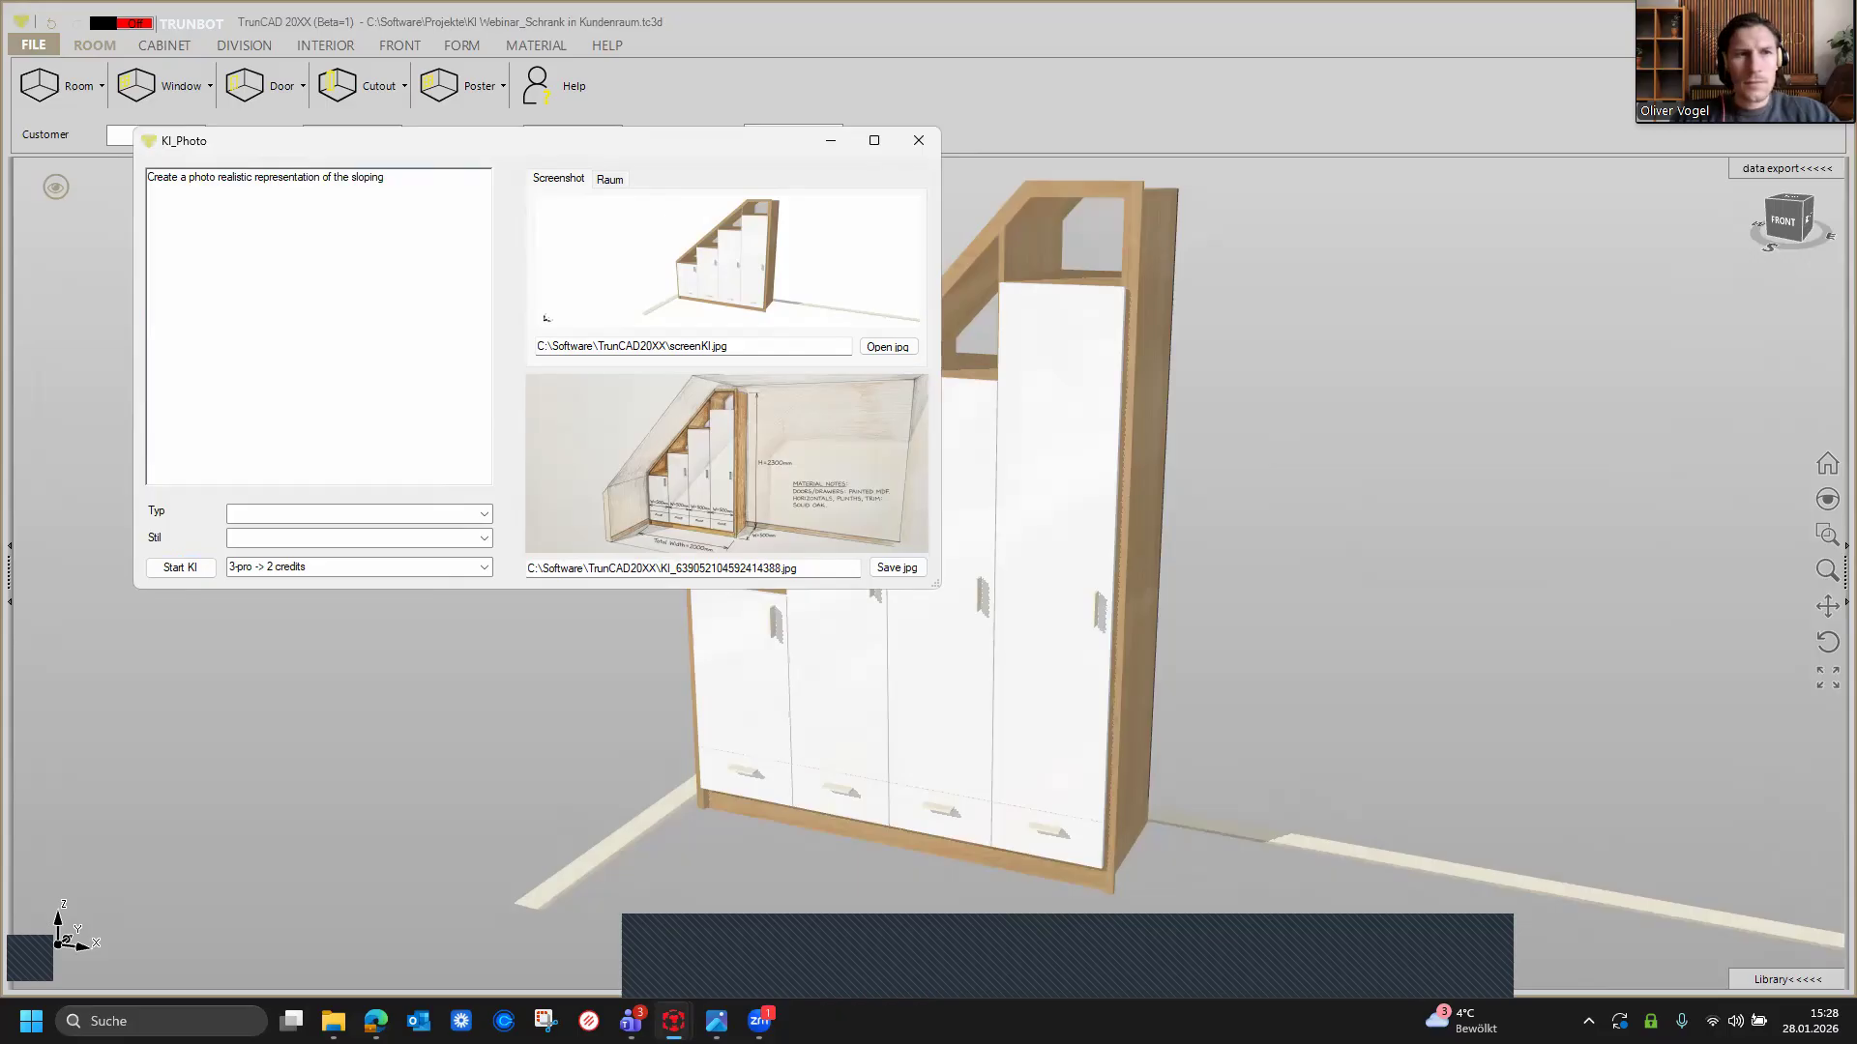
type(" roo")
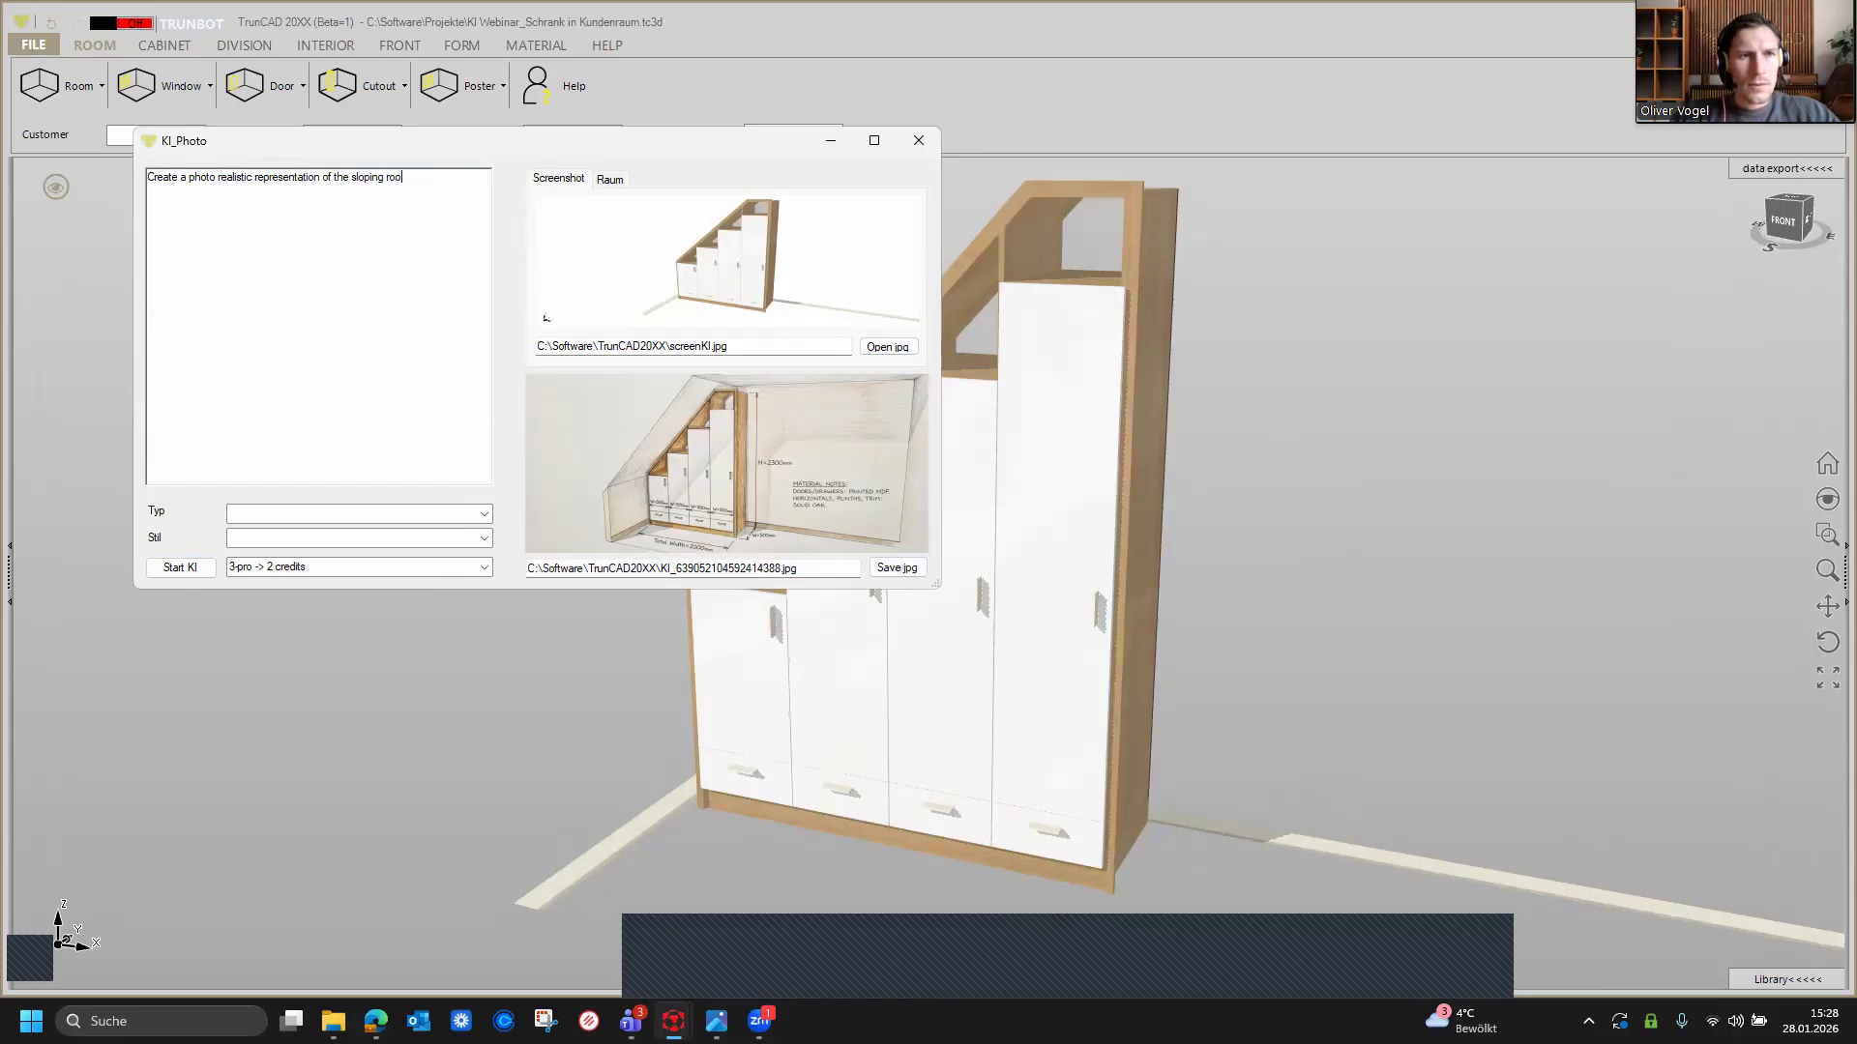
type("f cabinet in exactly the ")
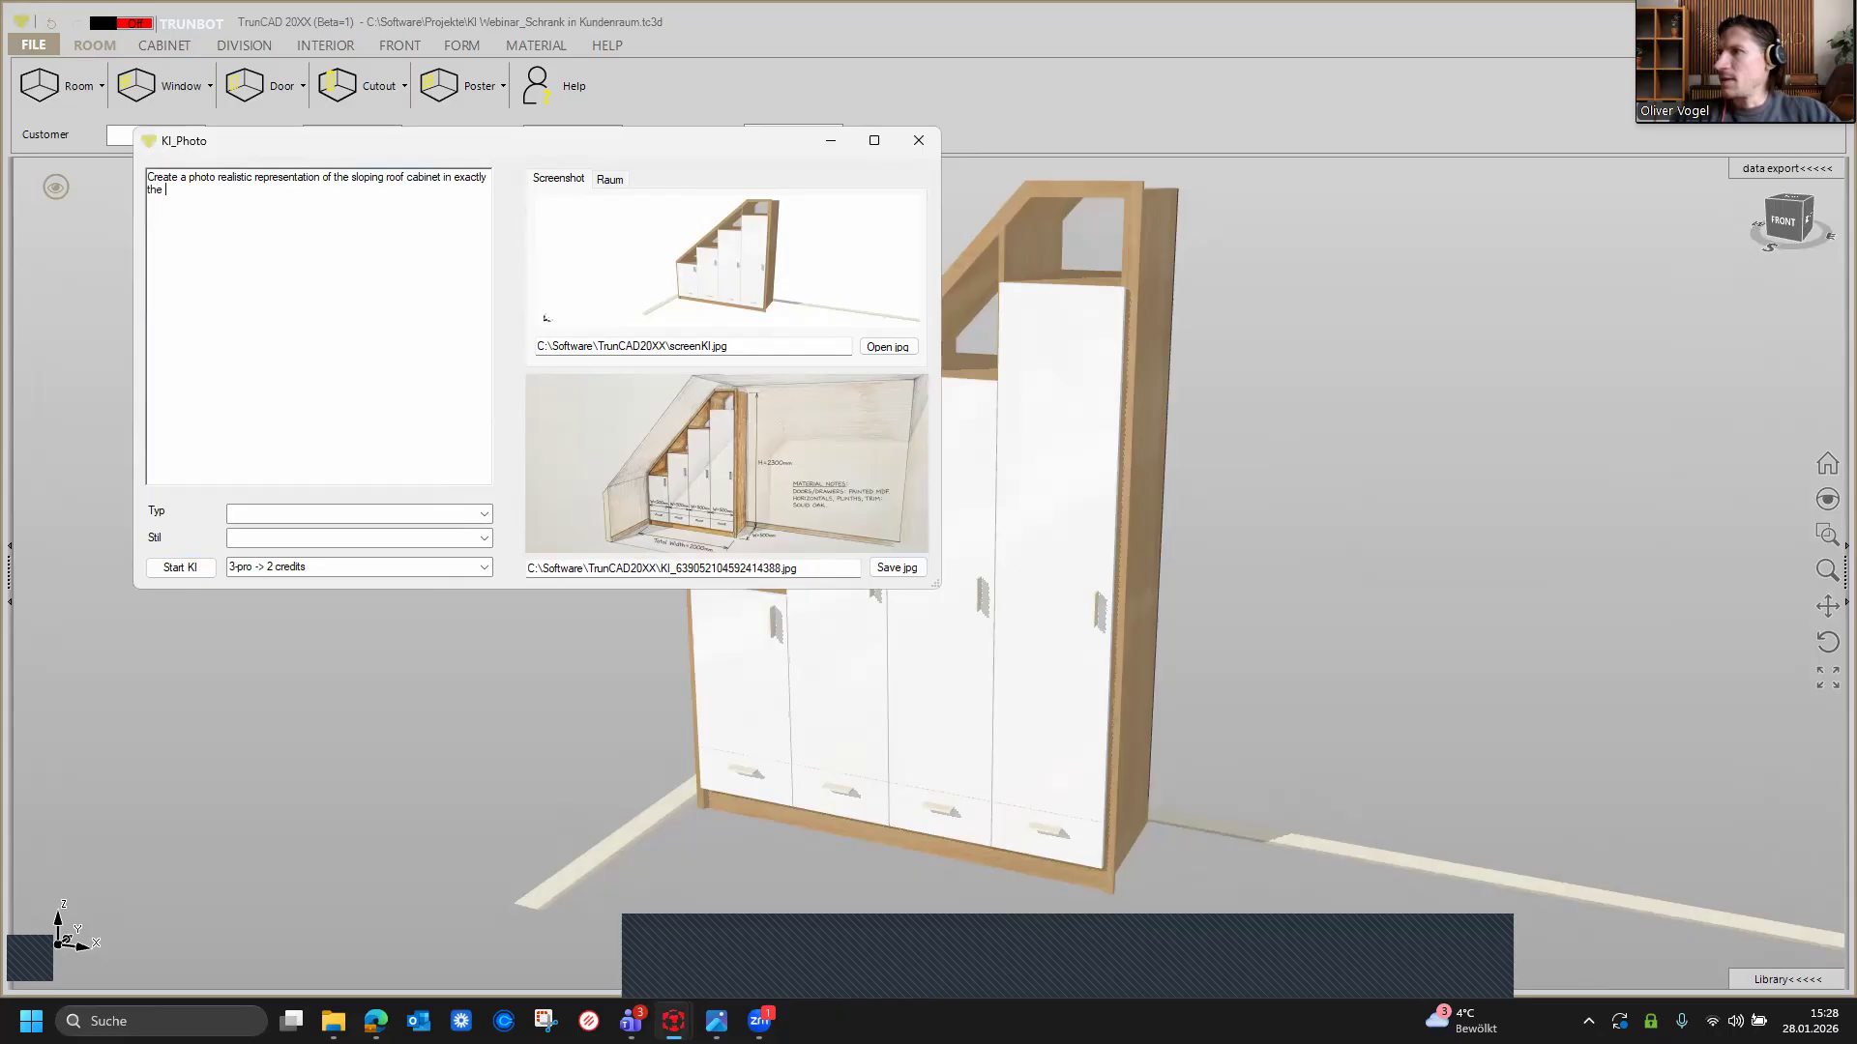
type("same room as")
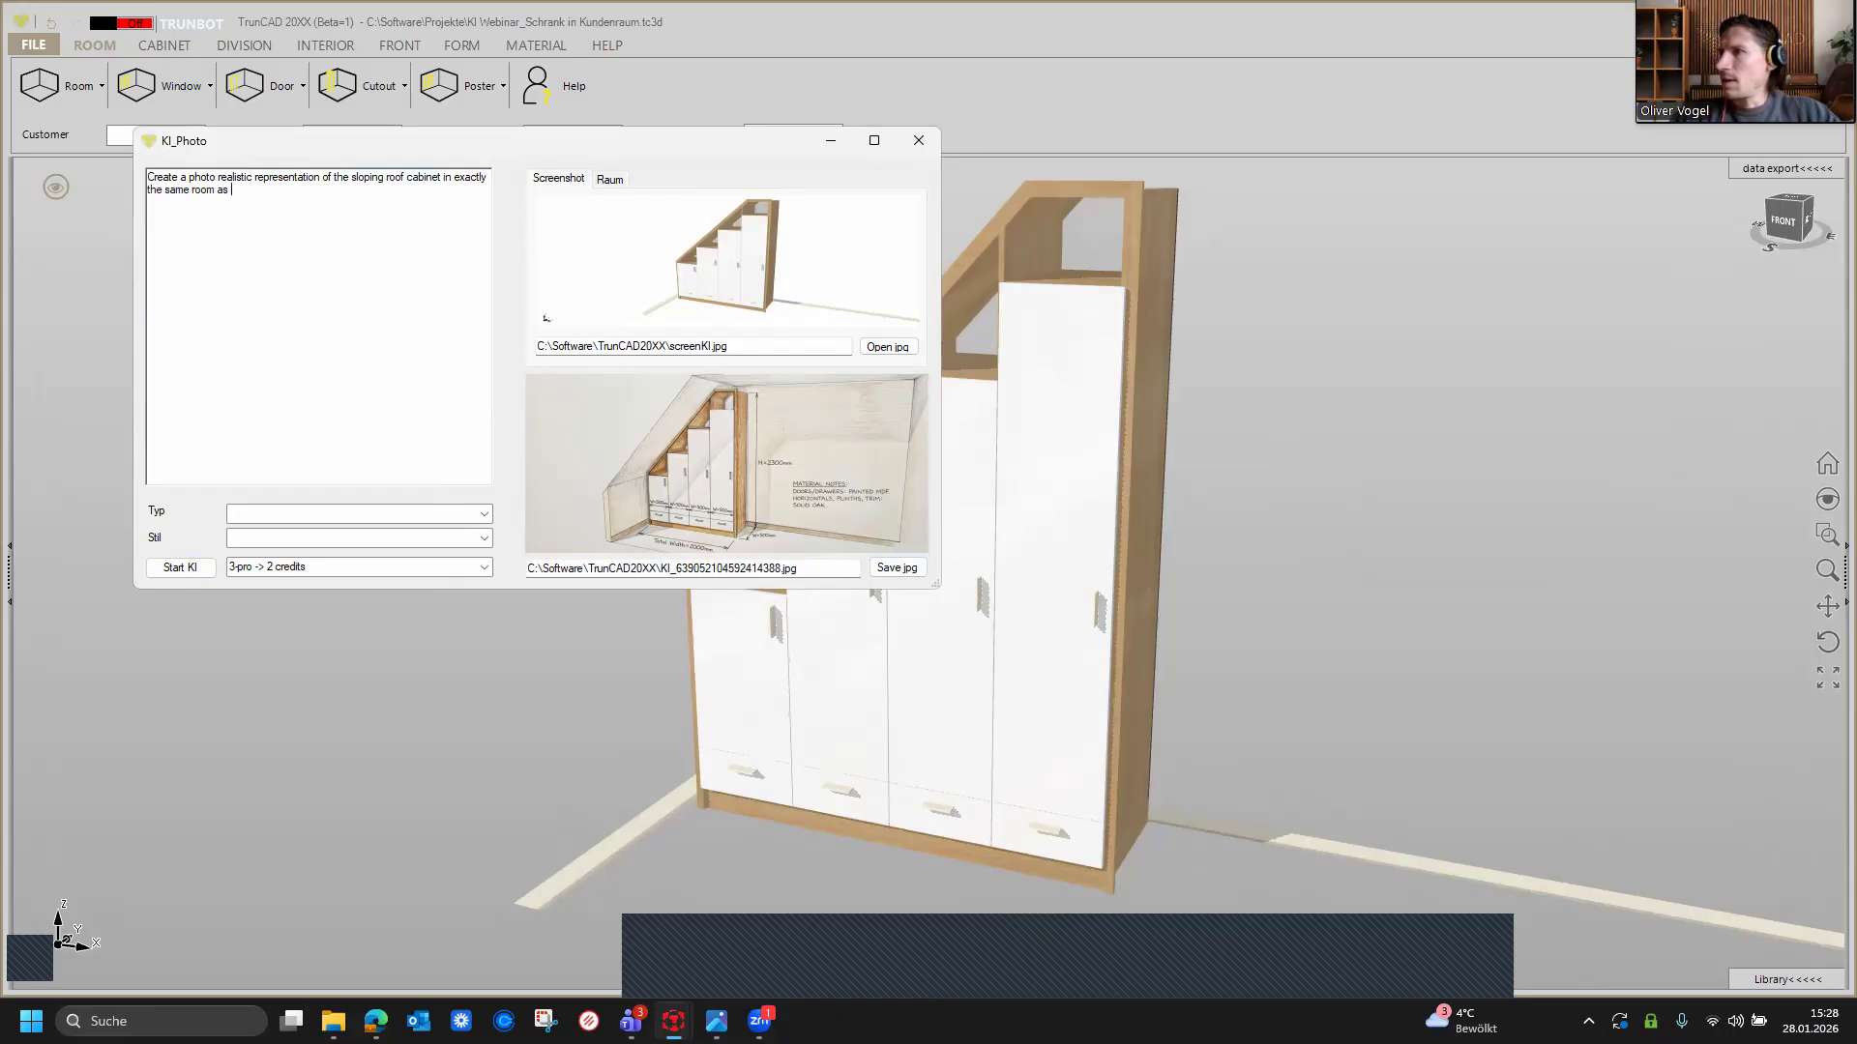
type(" sen")
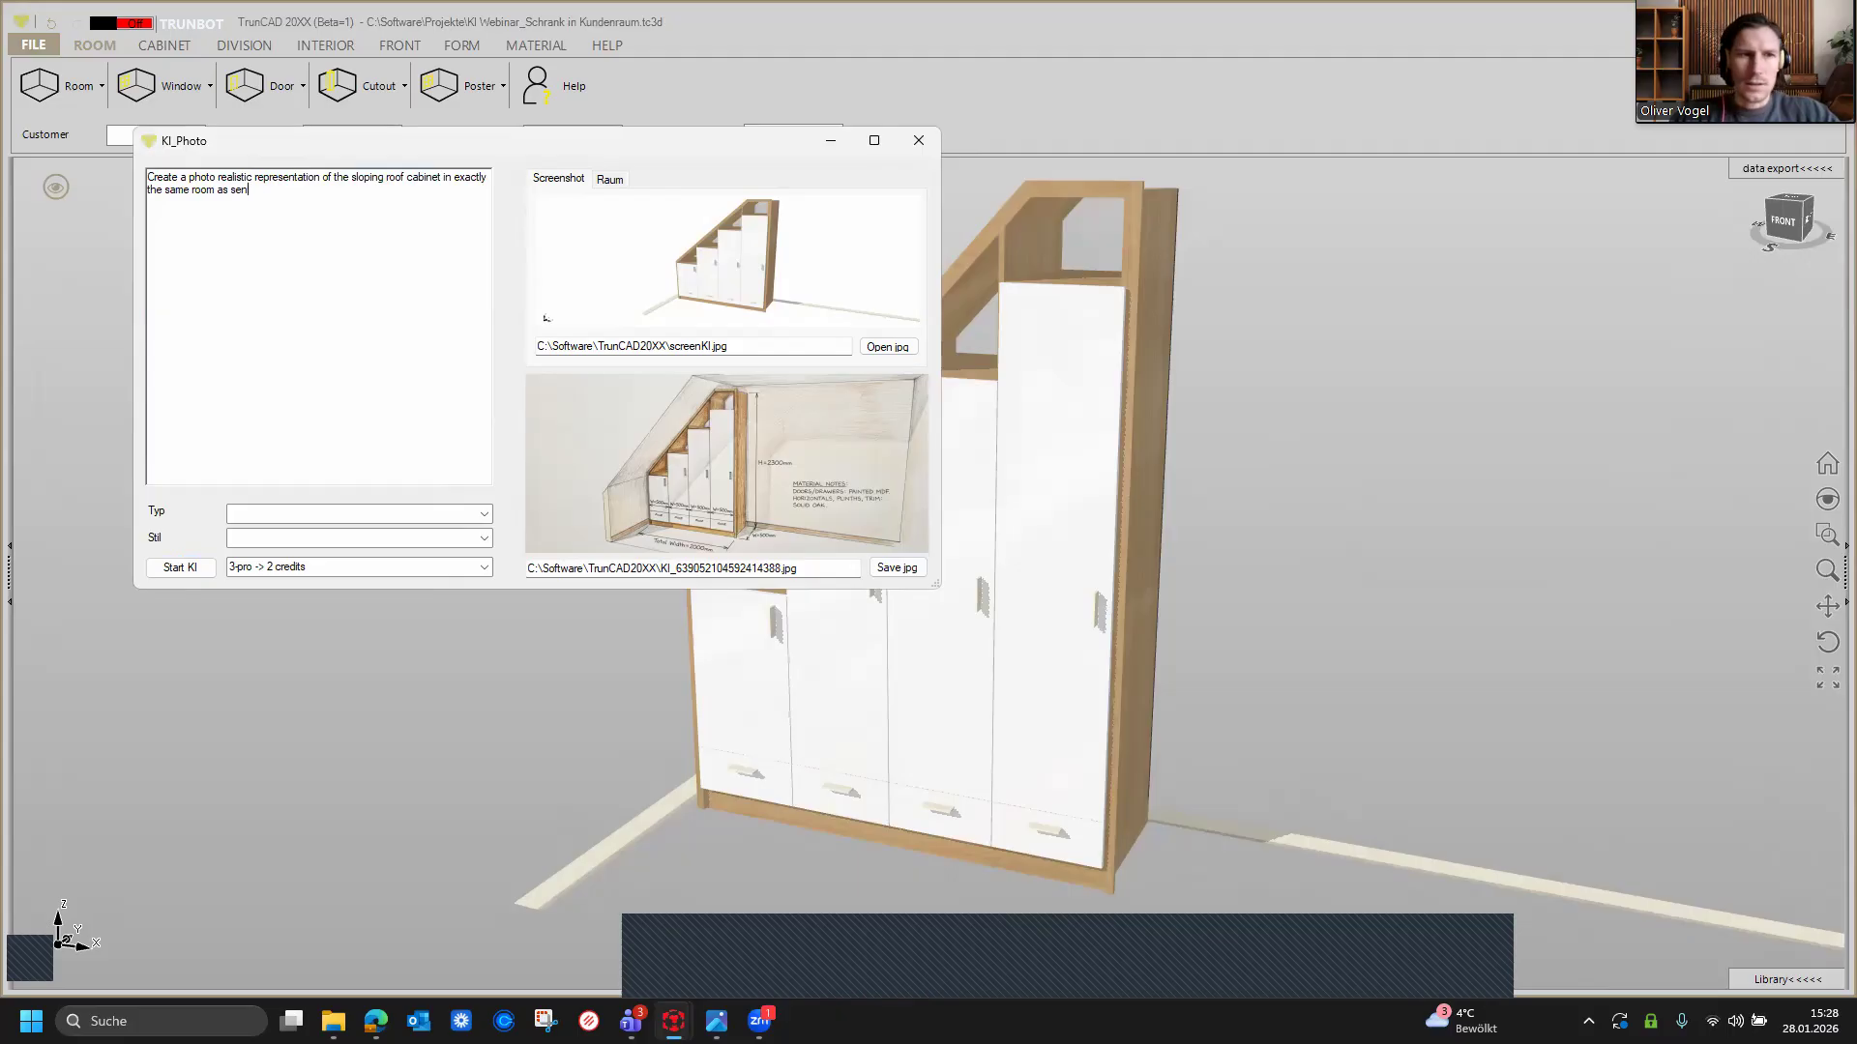
type("t. ")
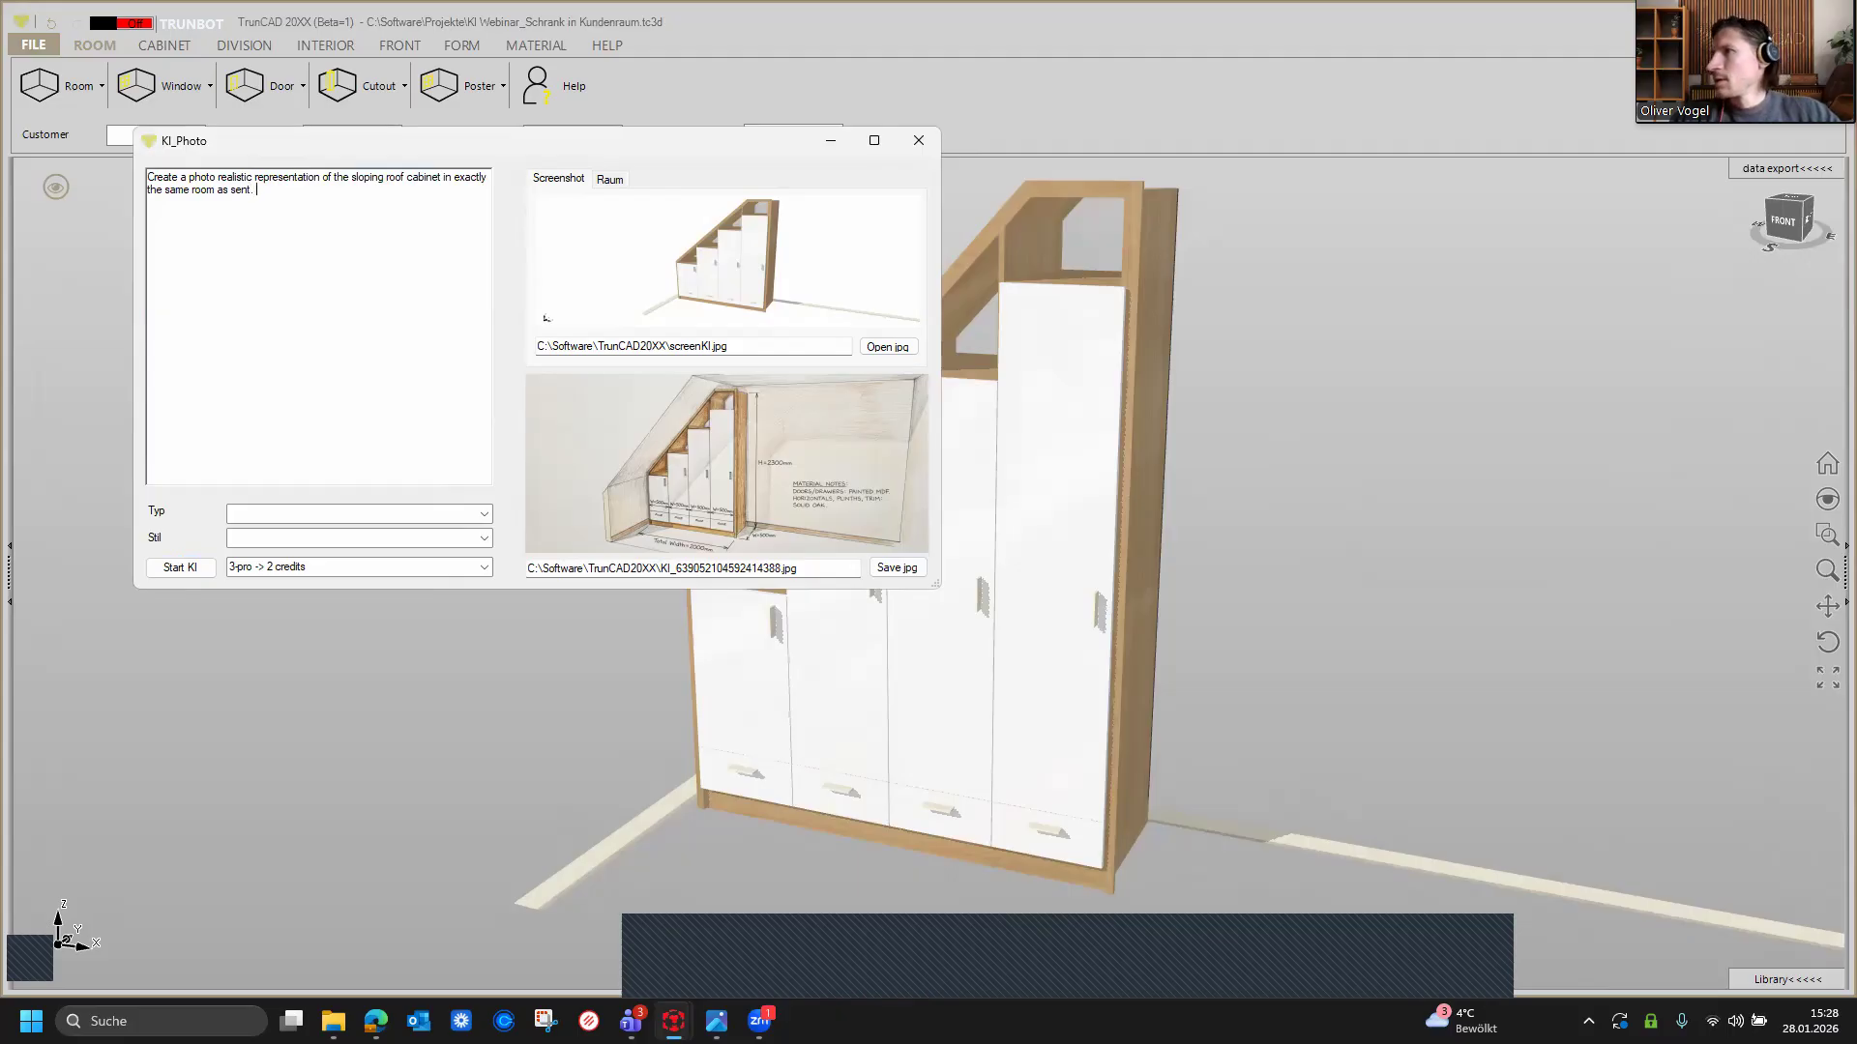
type("The slopinb roof cabinet fits")
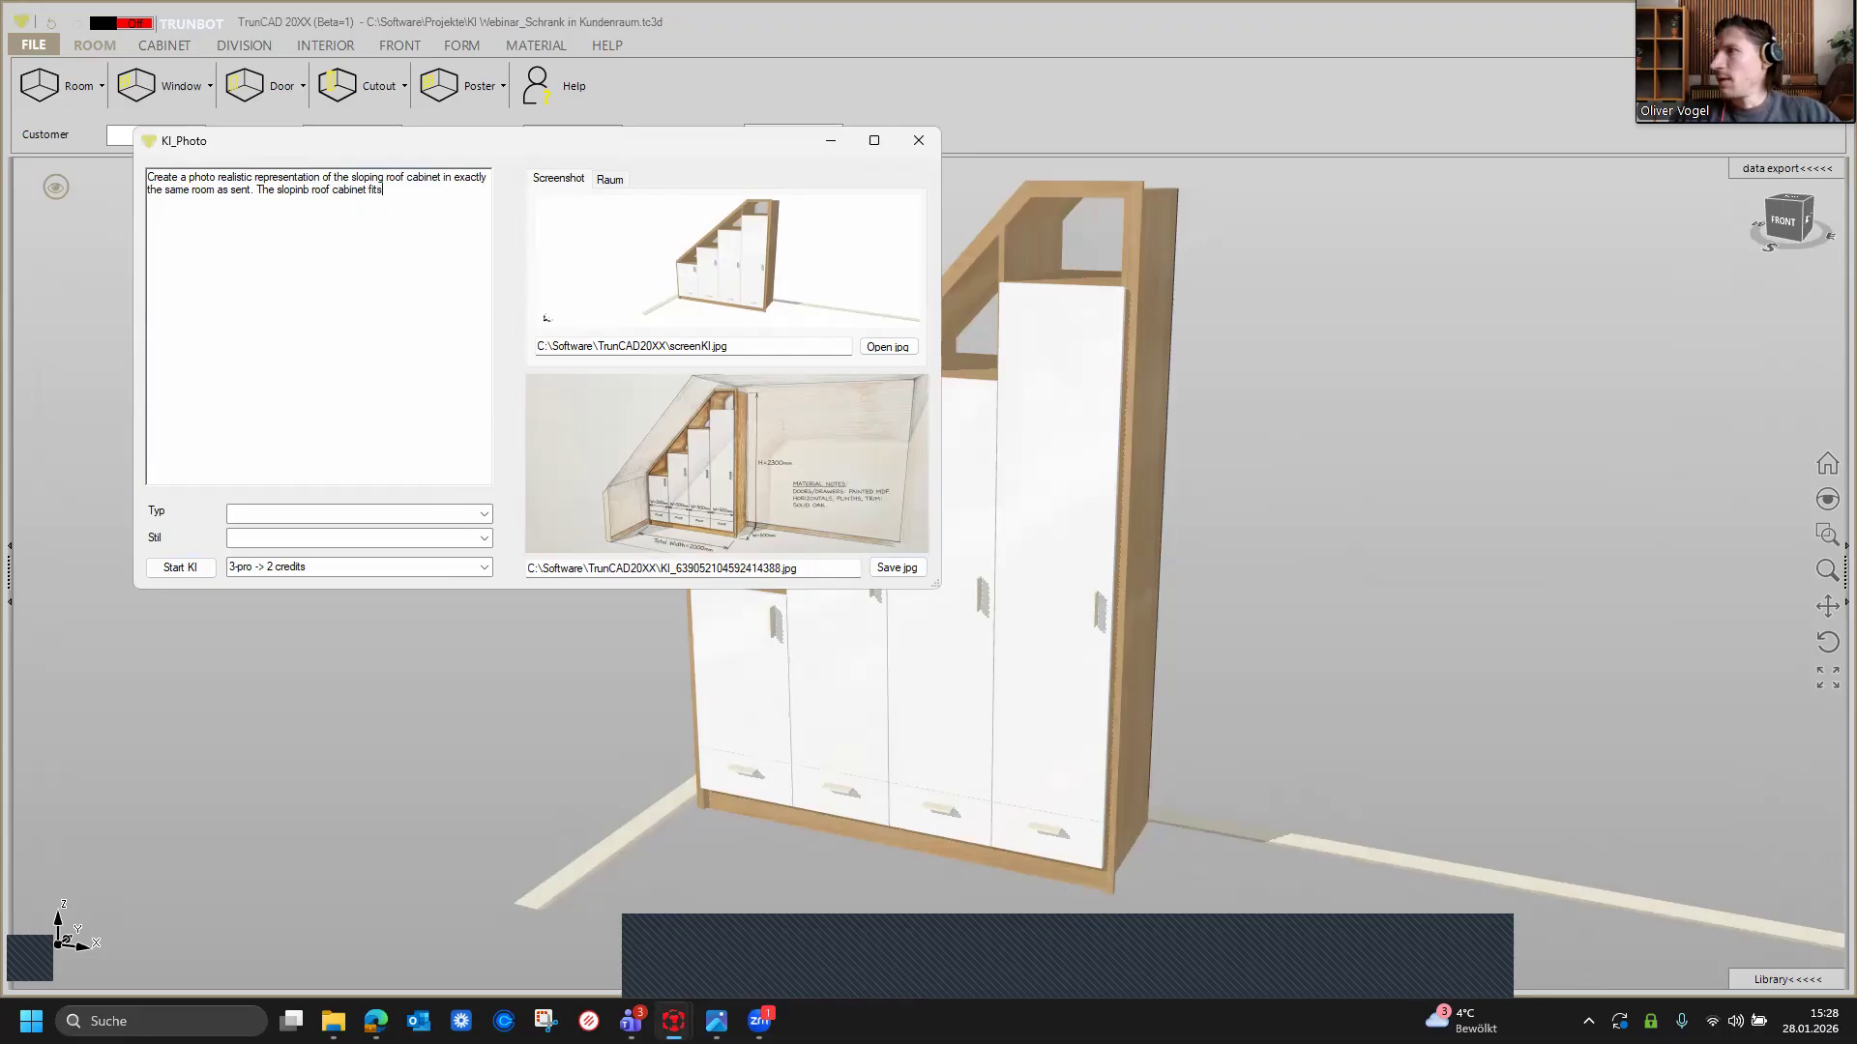
type(" exactl")
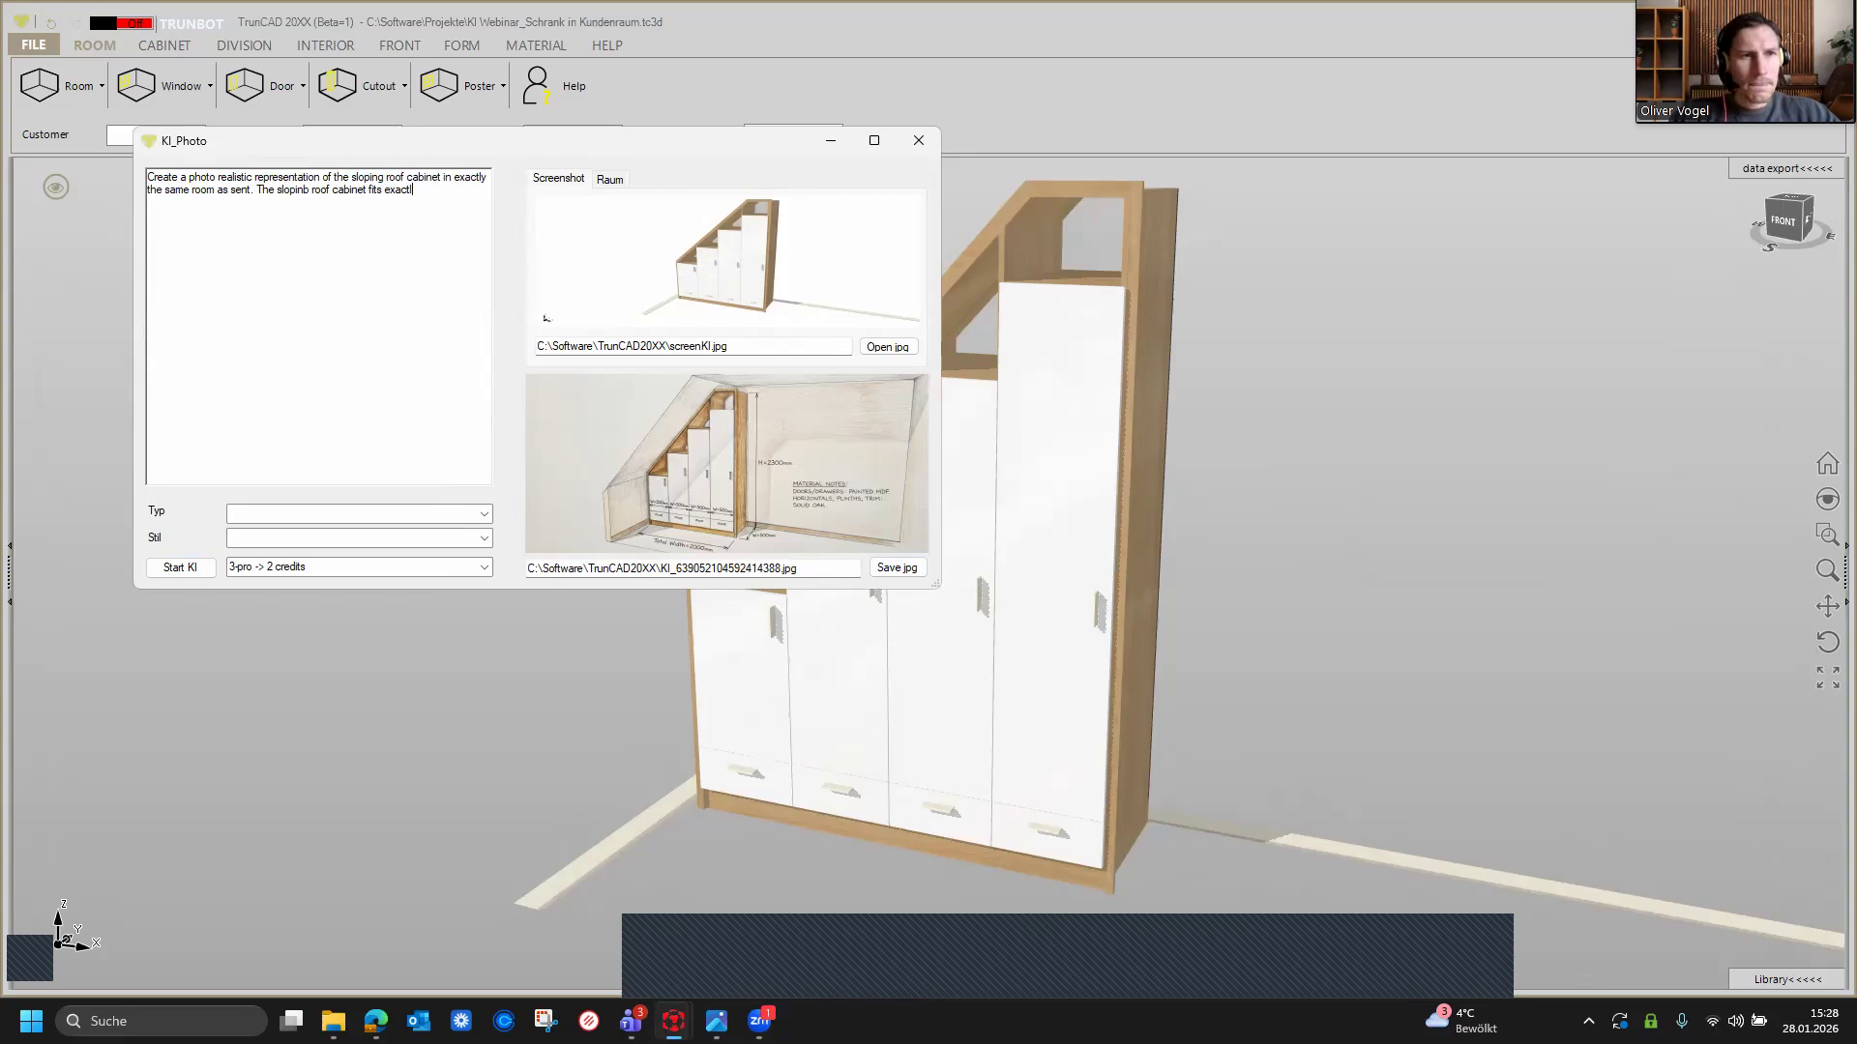
type("y into")
type(" t")
type("he nich")
Step: Extend the prompt with 'The slopinb roof cabinet fits exactly into the niche under the sloping roof and remains exactly as shonw in the screenshot'
type("de")
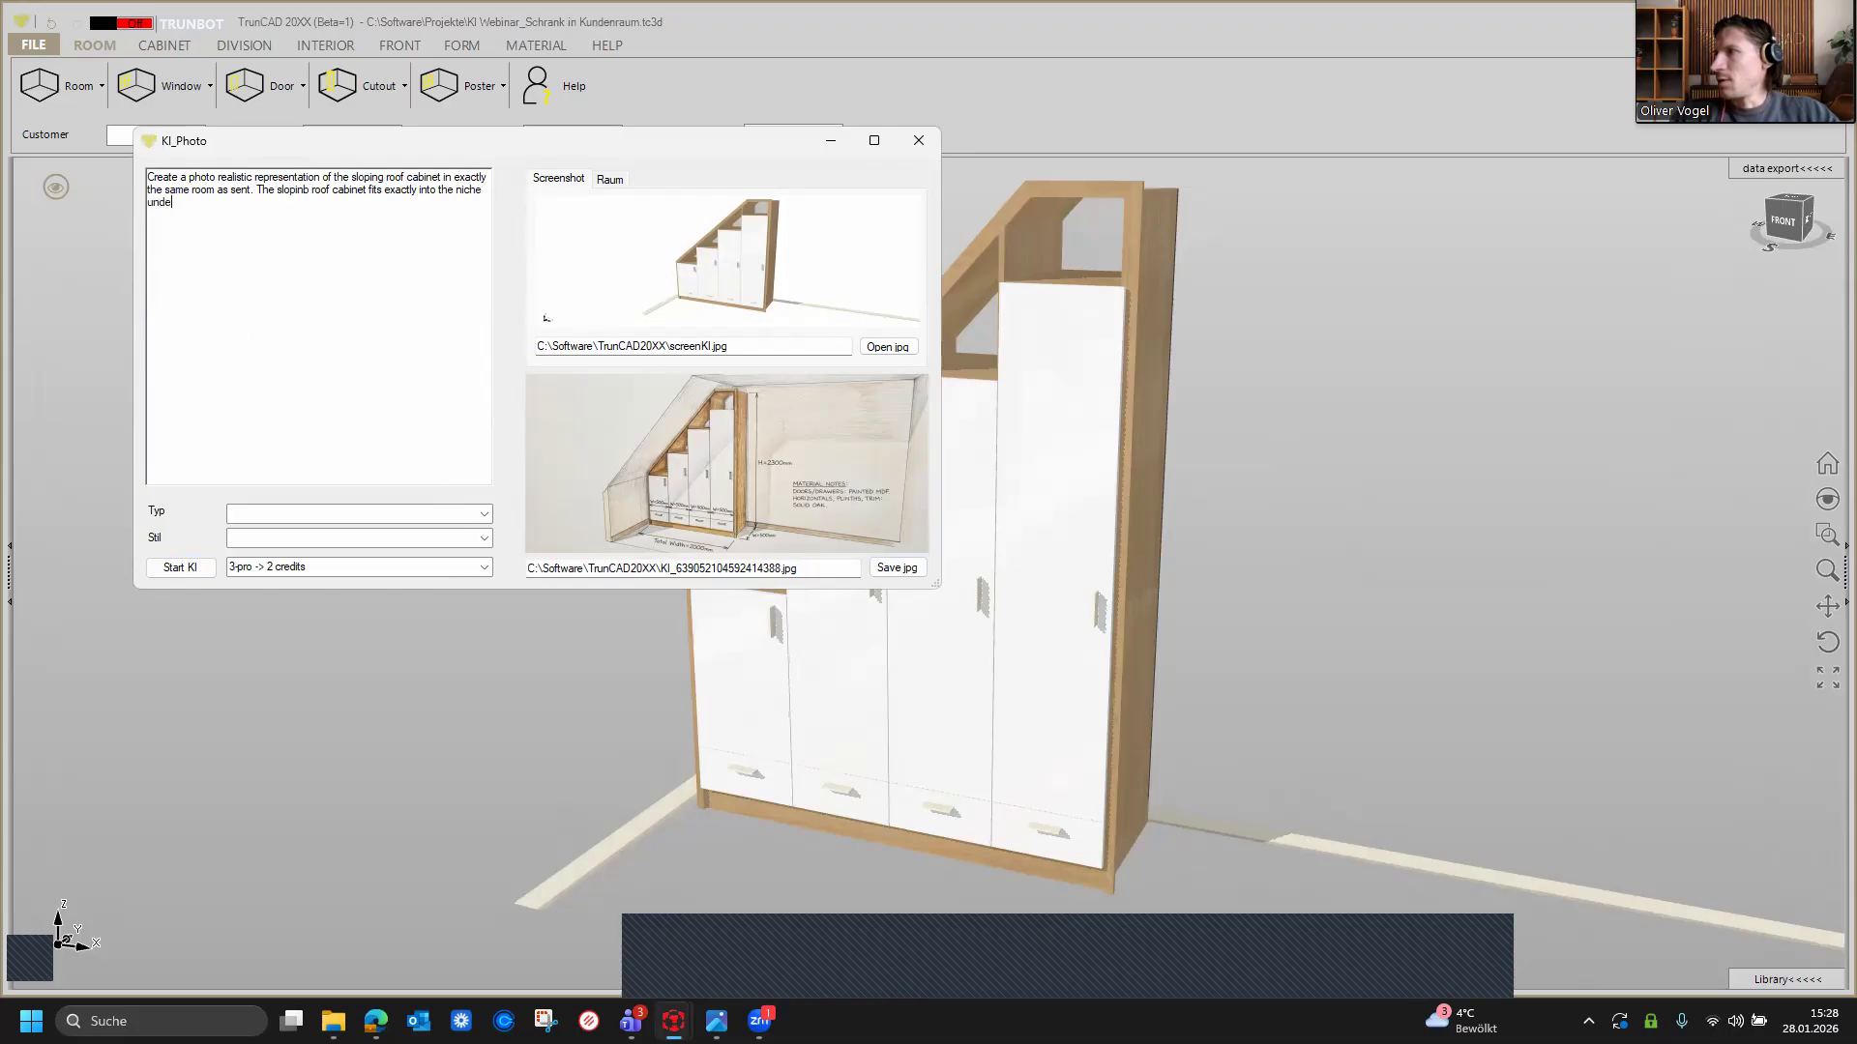
type("r the slopinb")
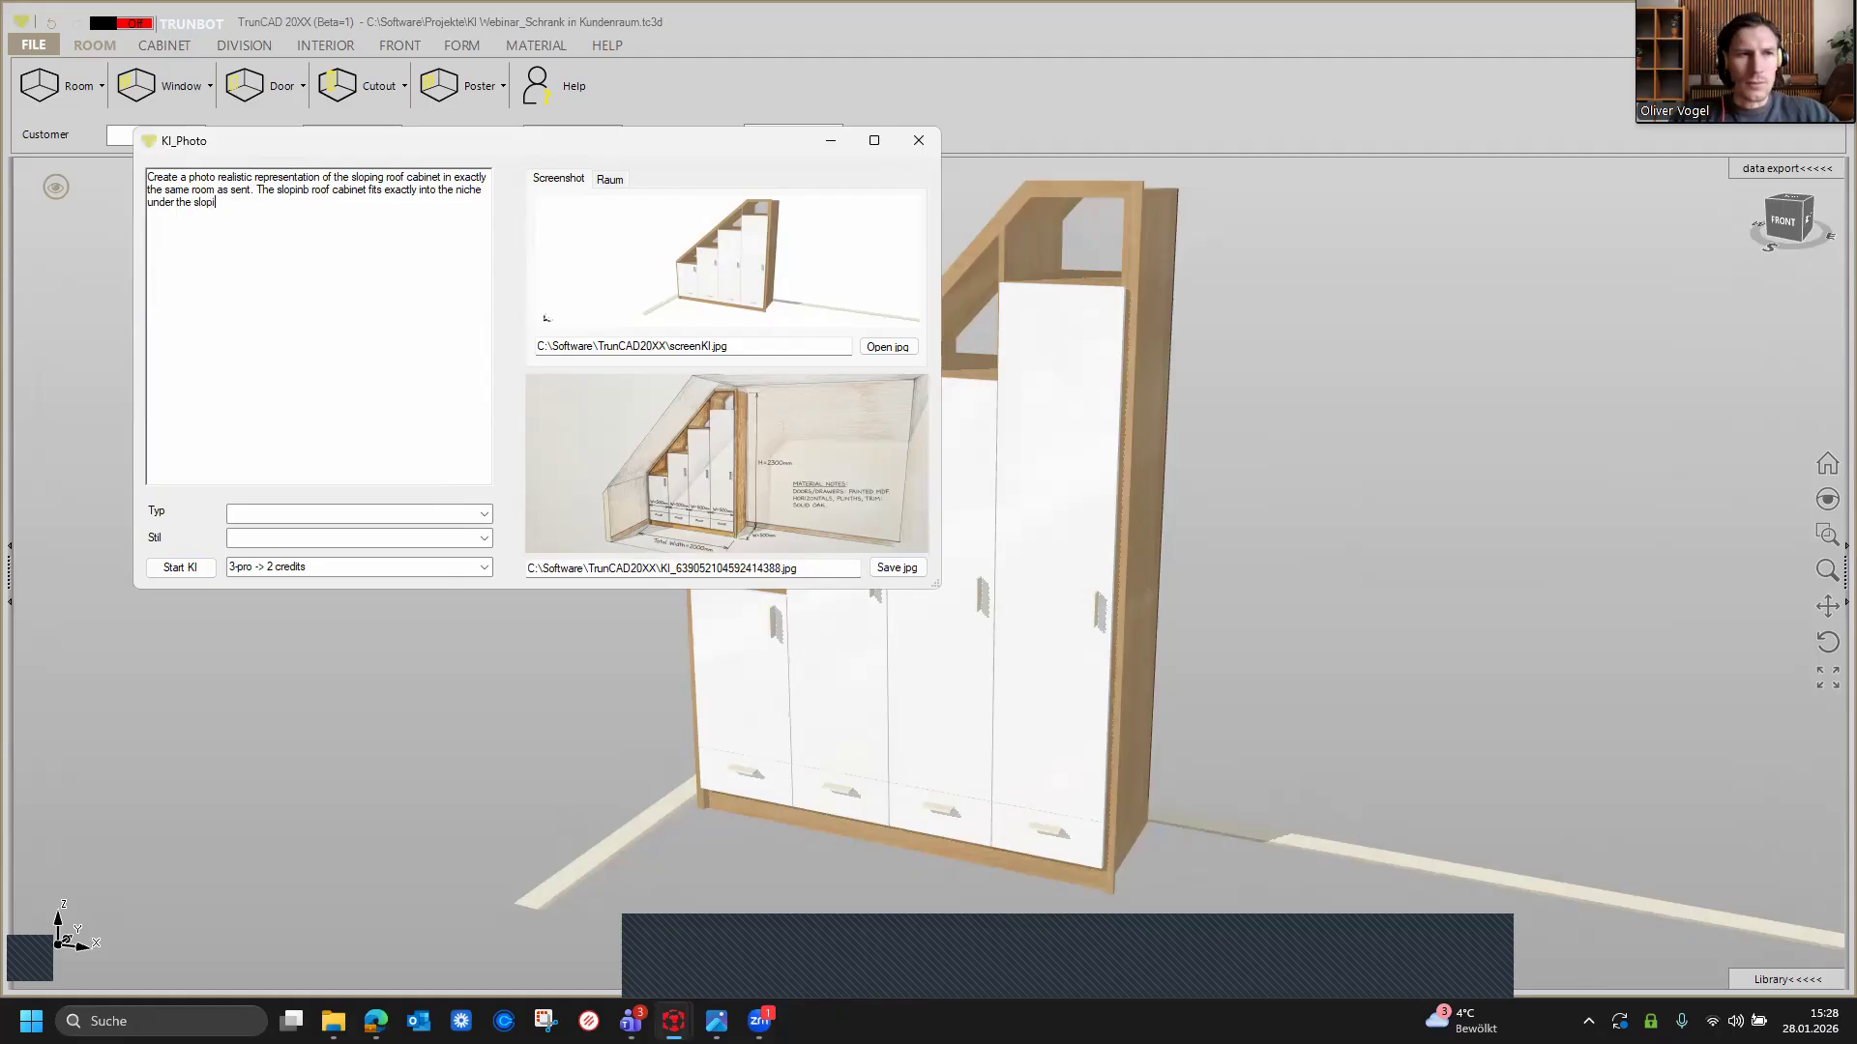
key("BackSpace")
key("BackSpace")
type("g ")
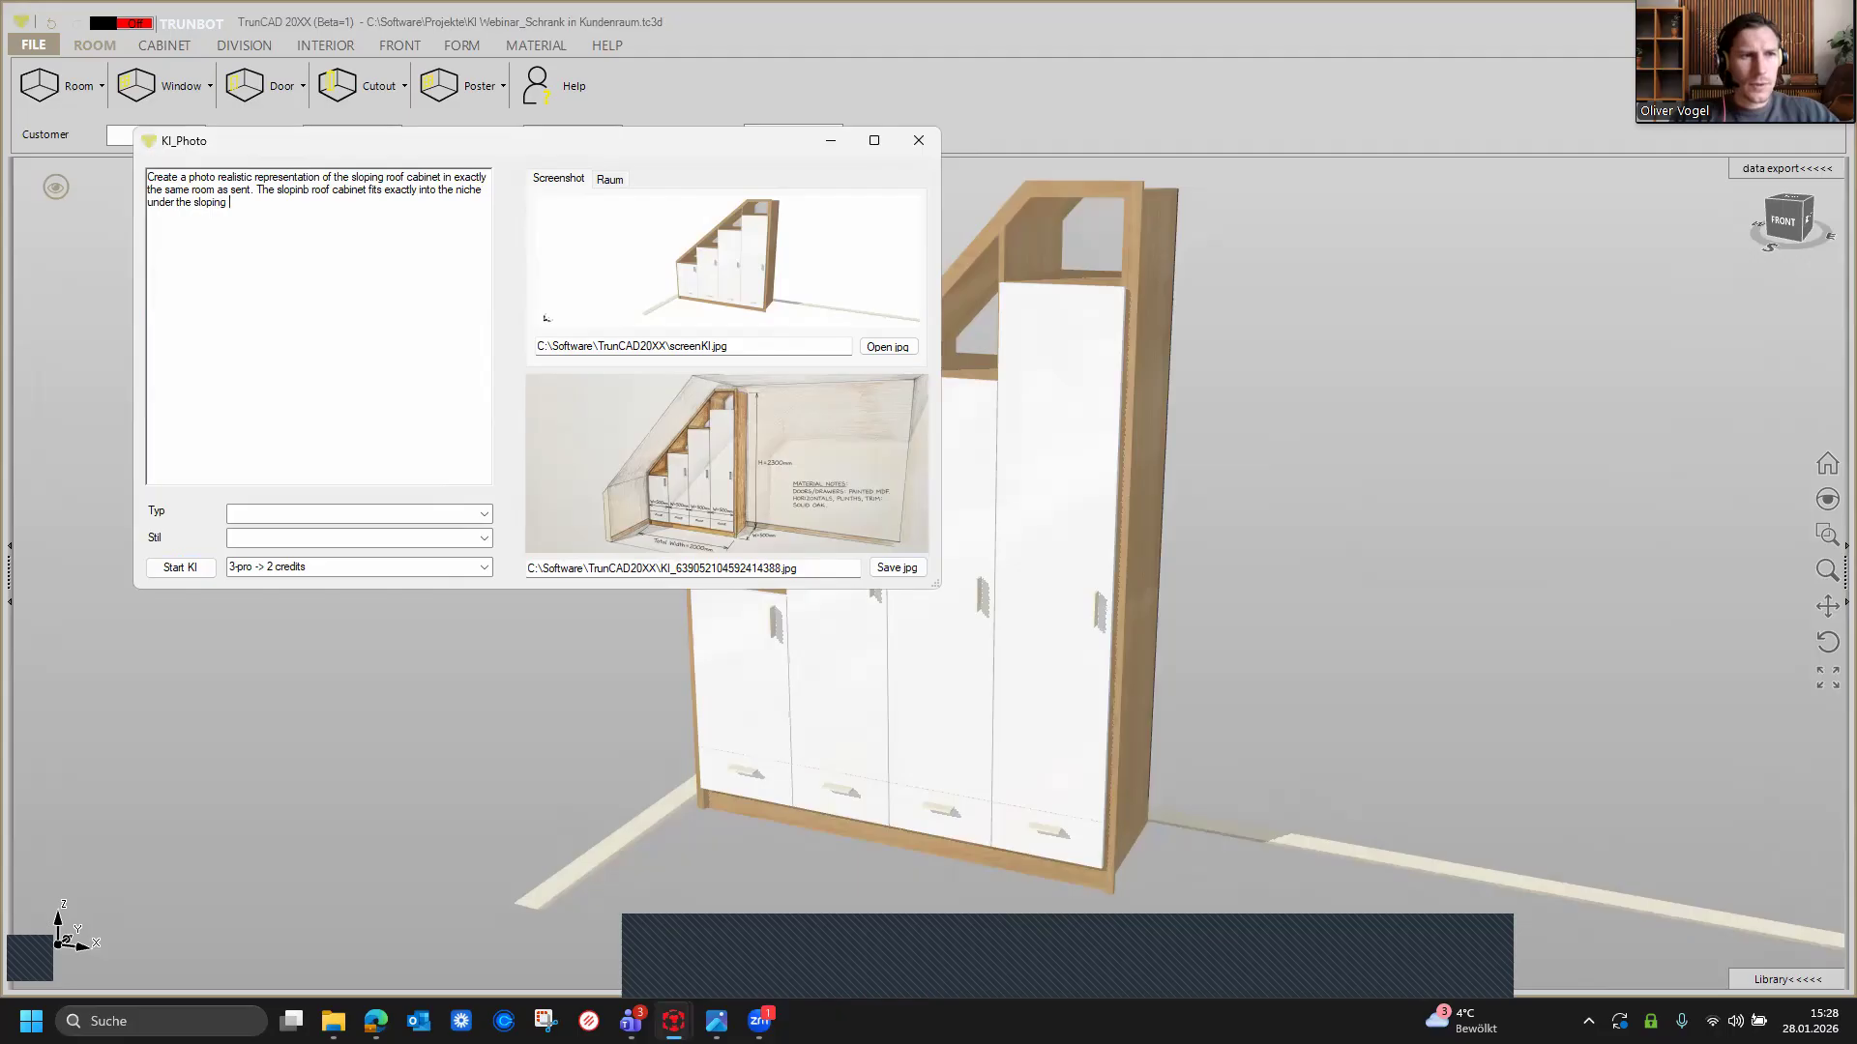
type("roof")
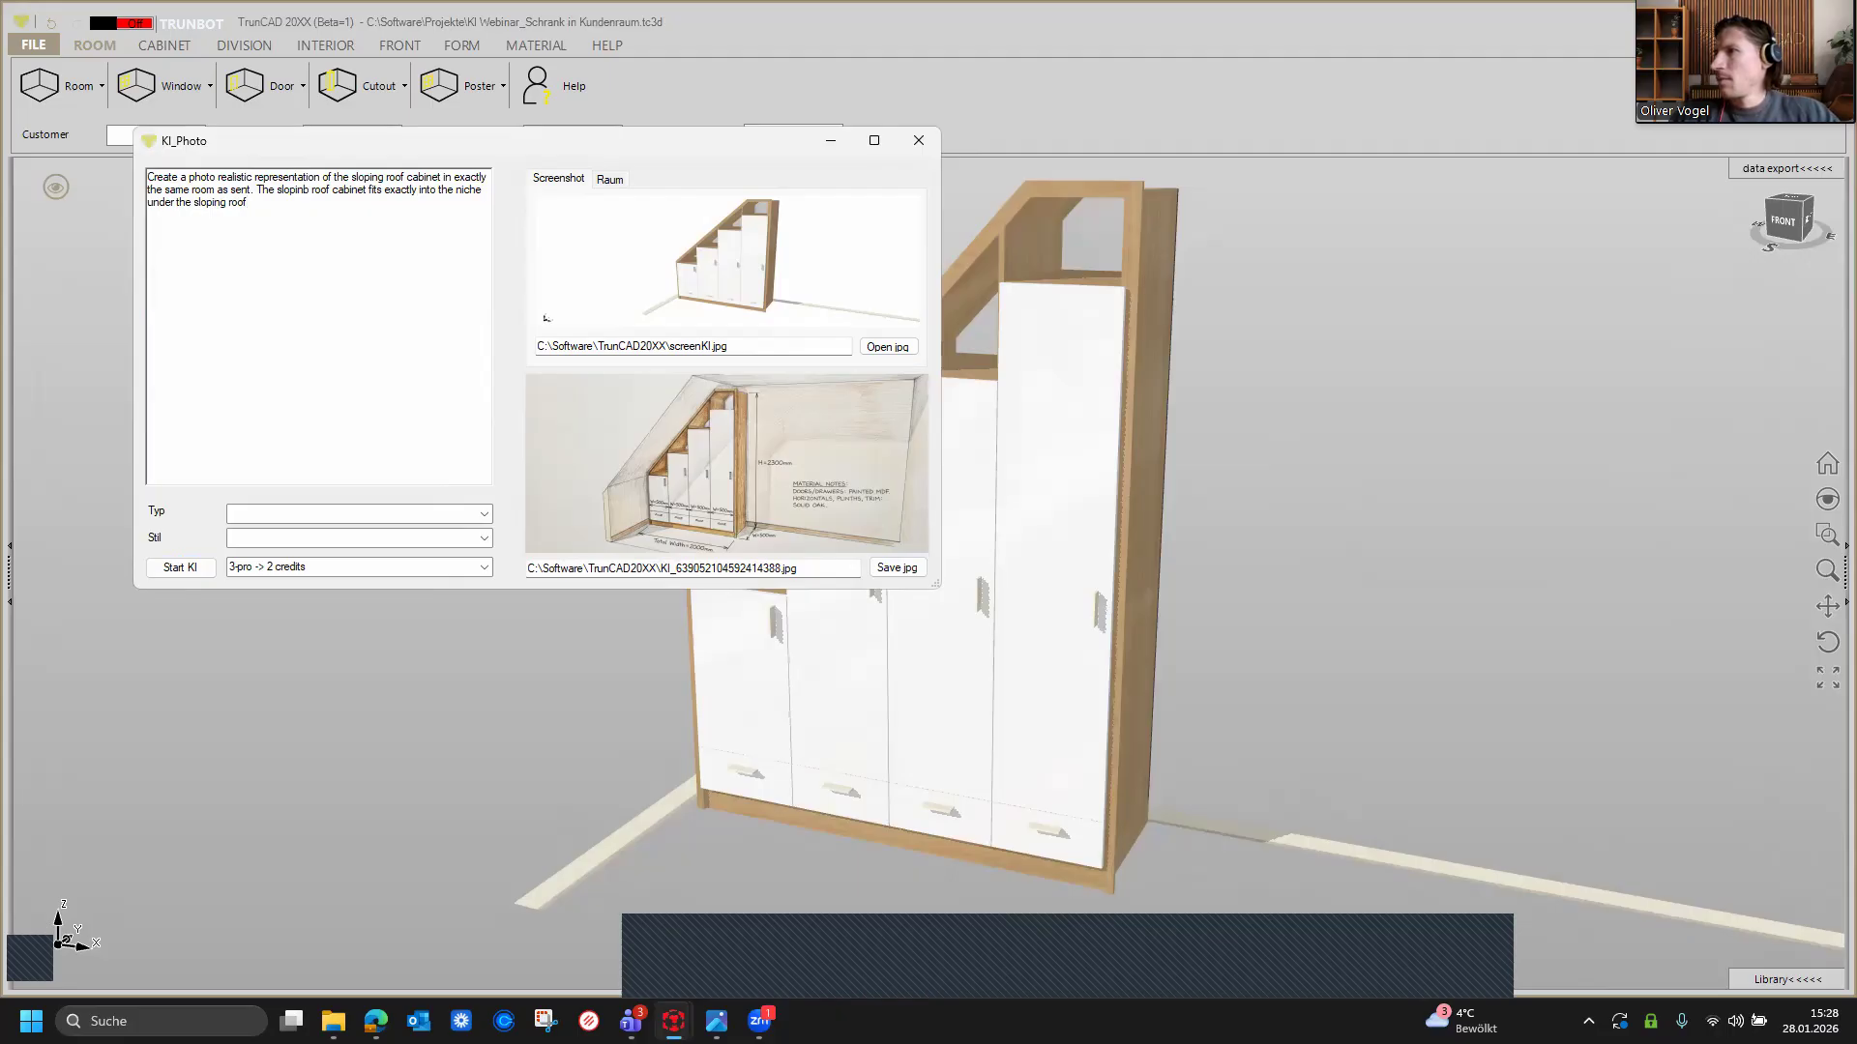
type("and re")
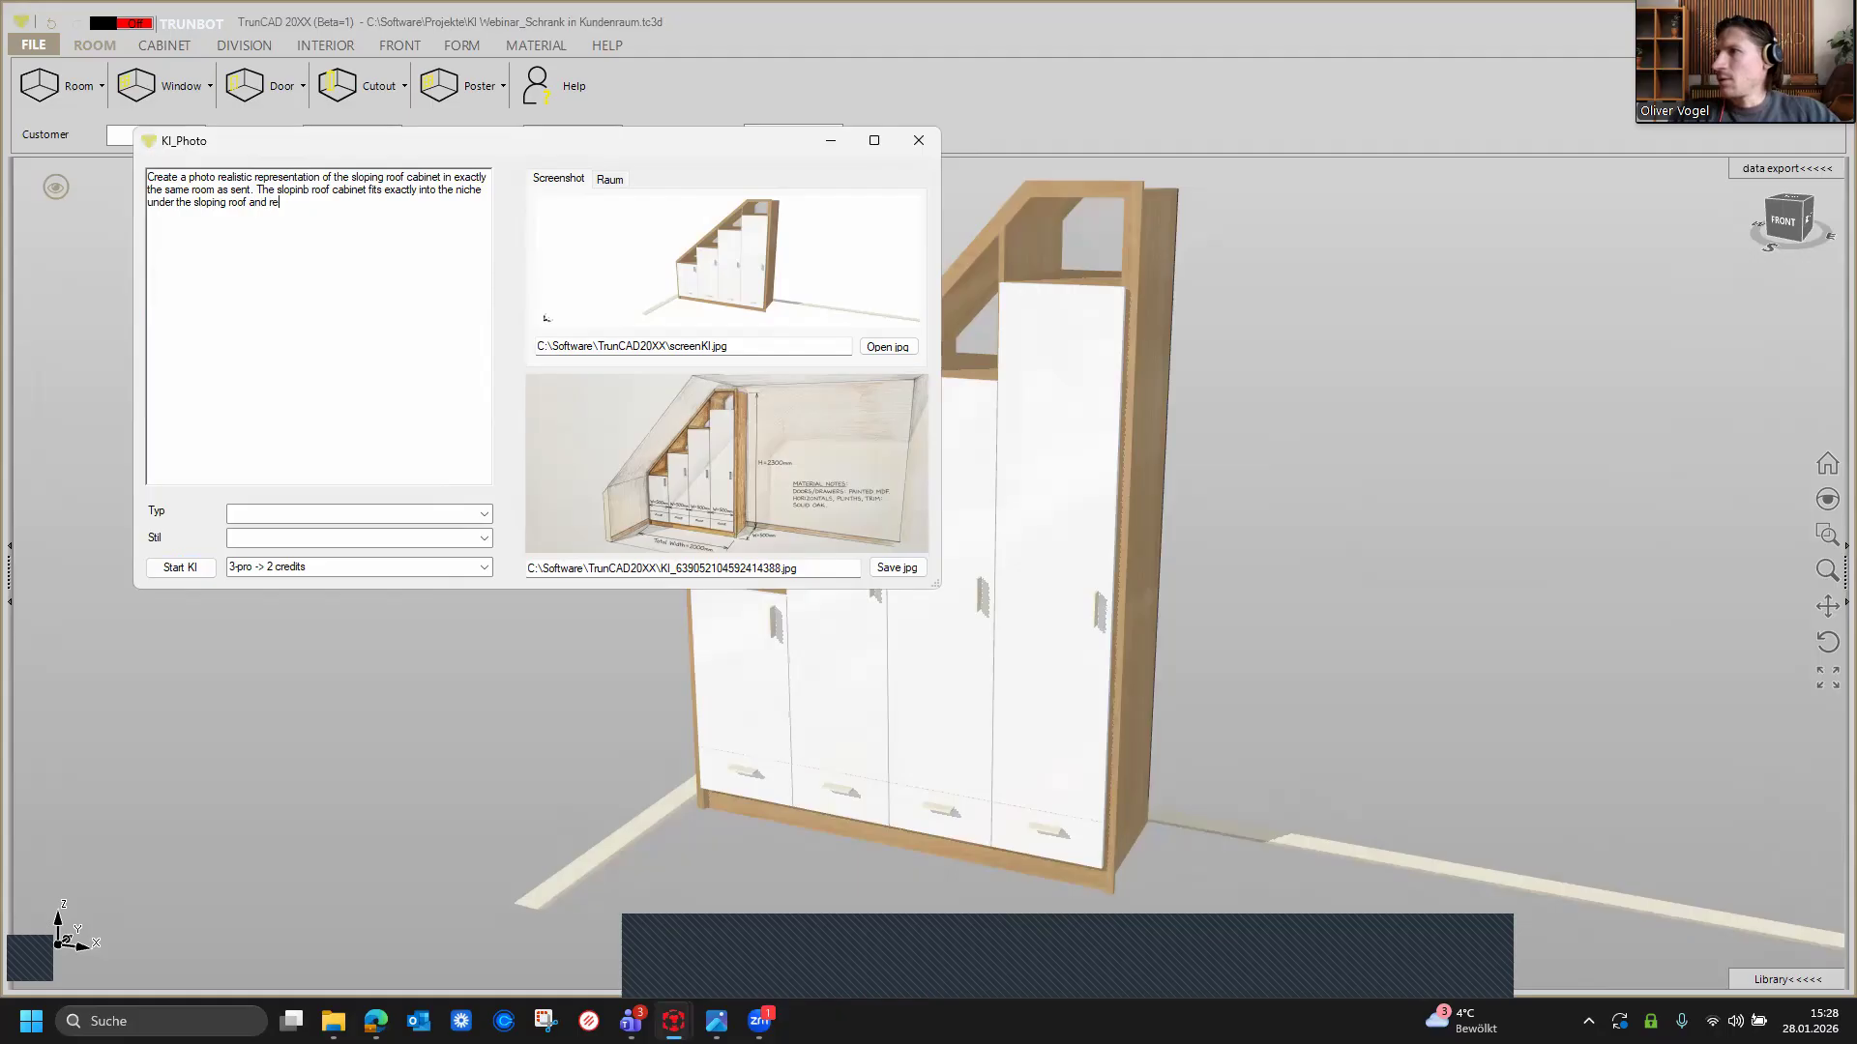
type("mains exactly as shonw in ")
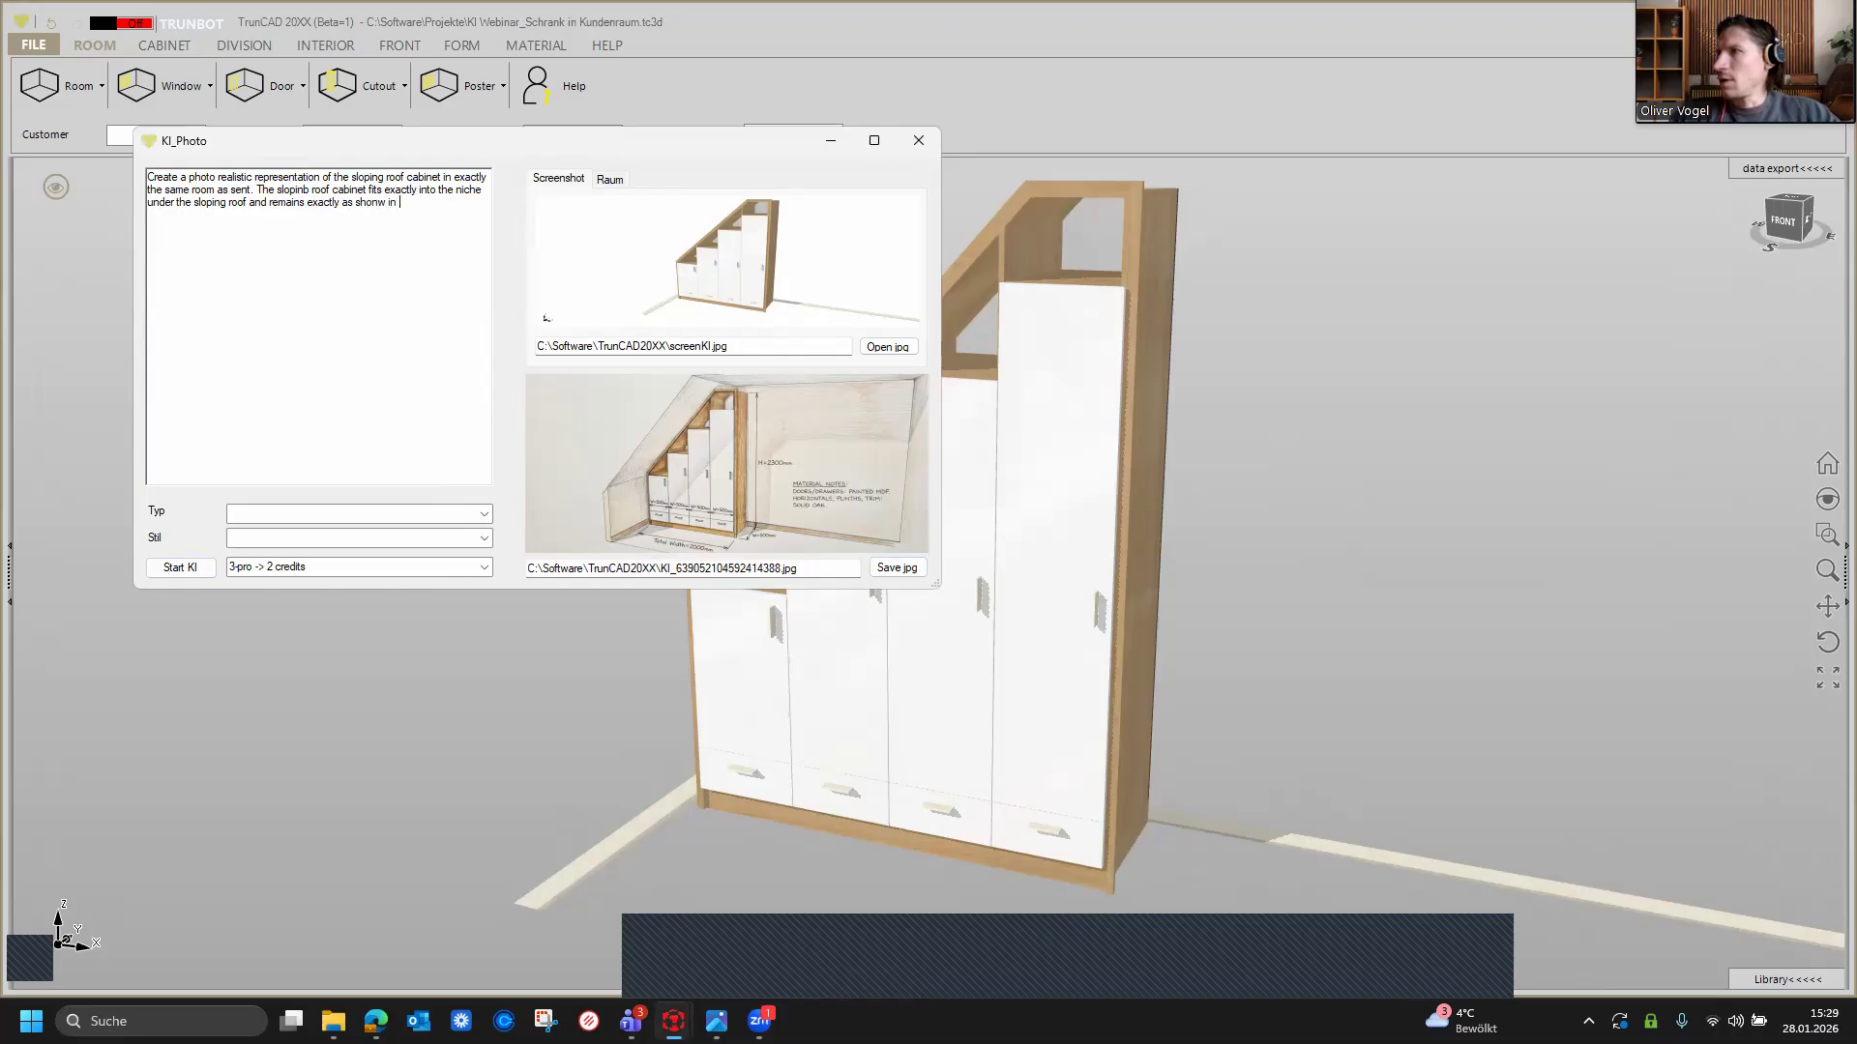
type("the screenshot")
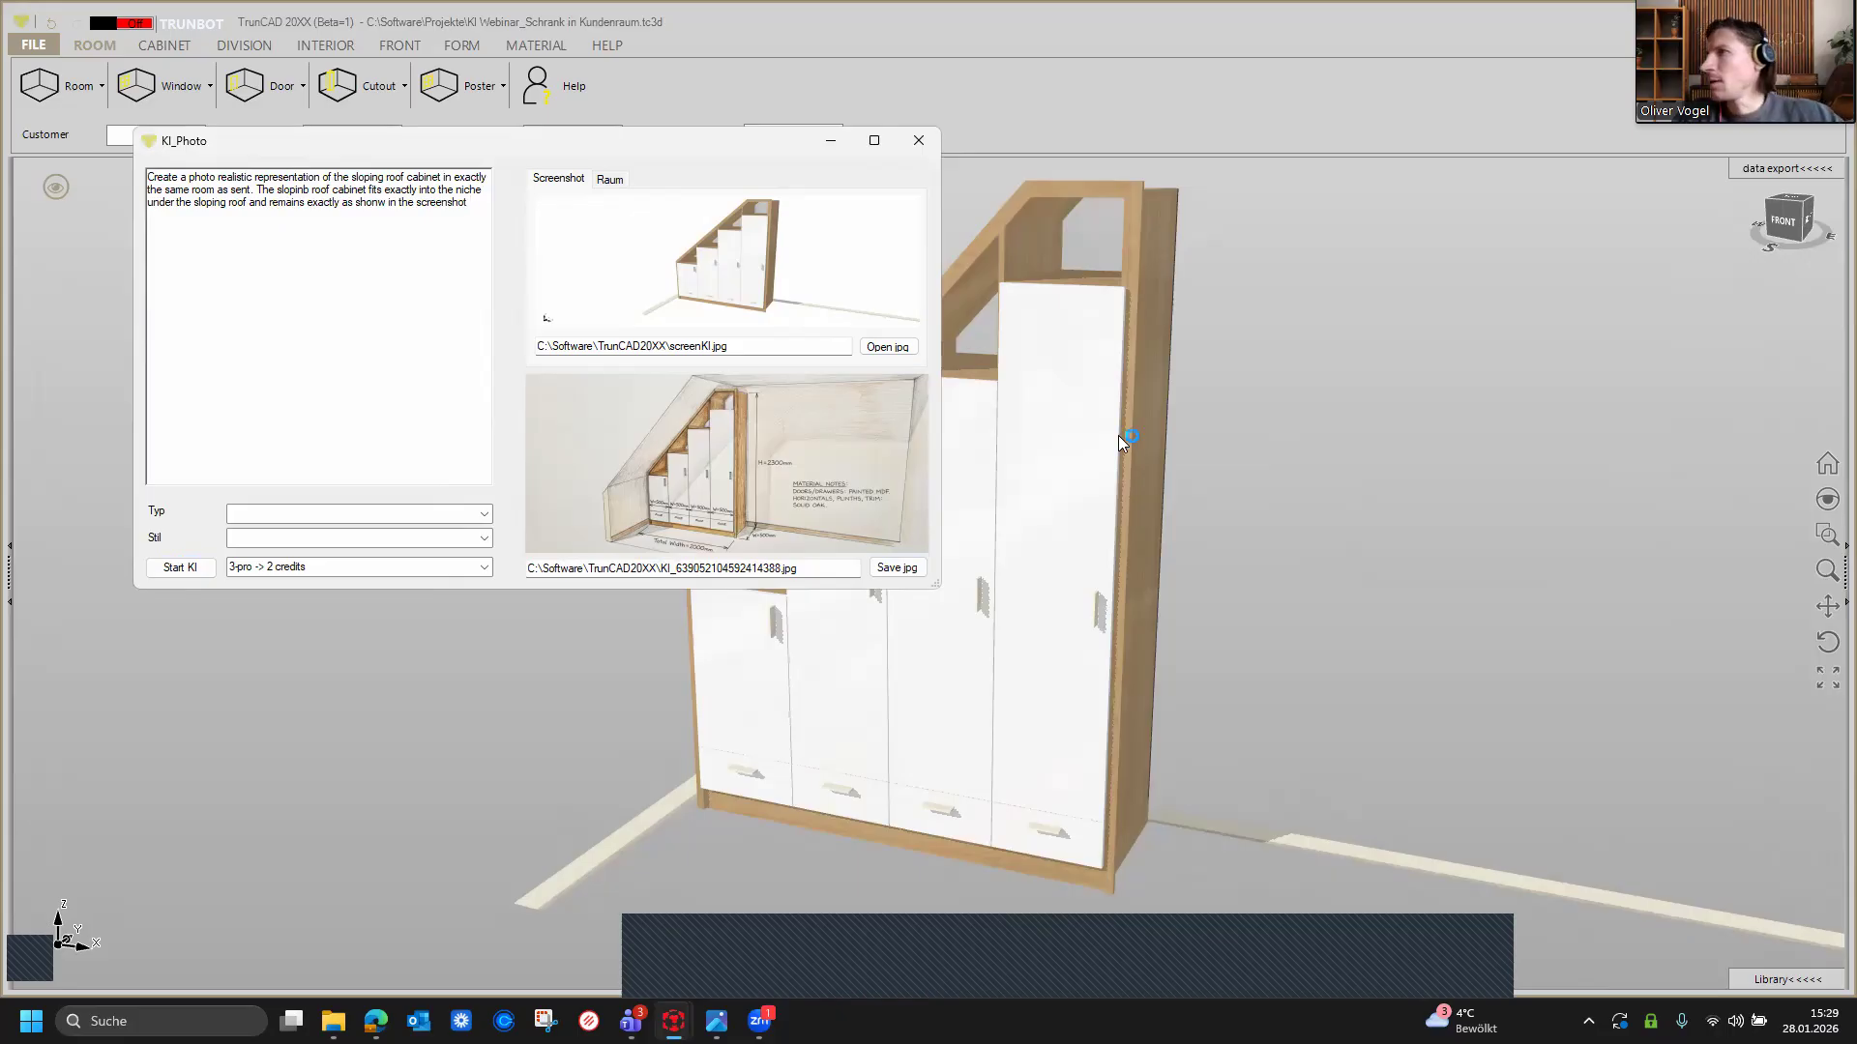
Step: Add a new prompt line 'Keep the room perspectiv exactly as i sent it and do not add anything else except the sloping roof cabinet.'
type("p the room per")
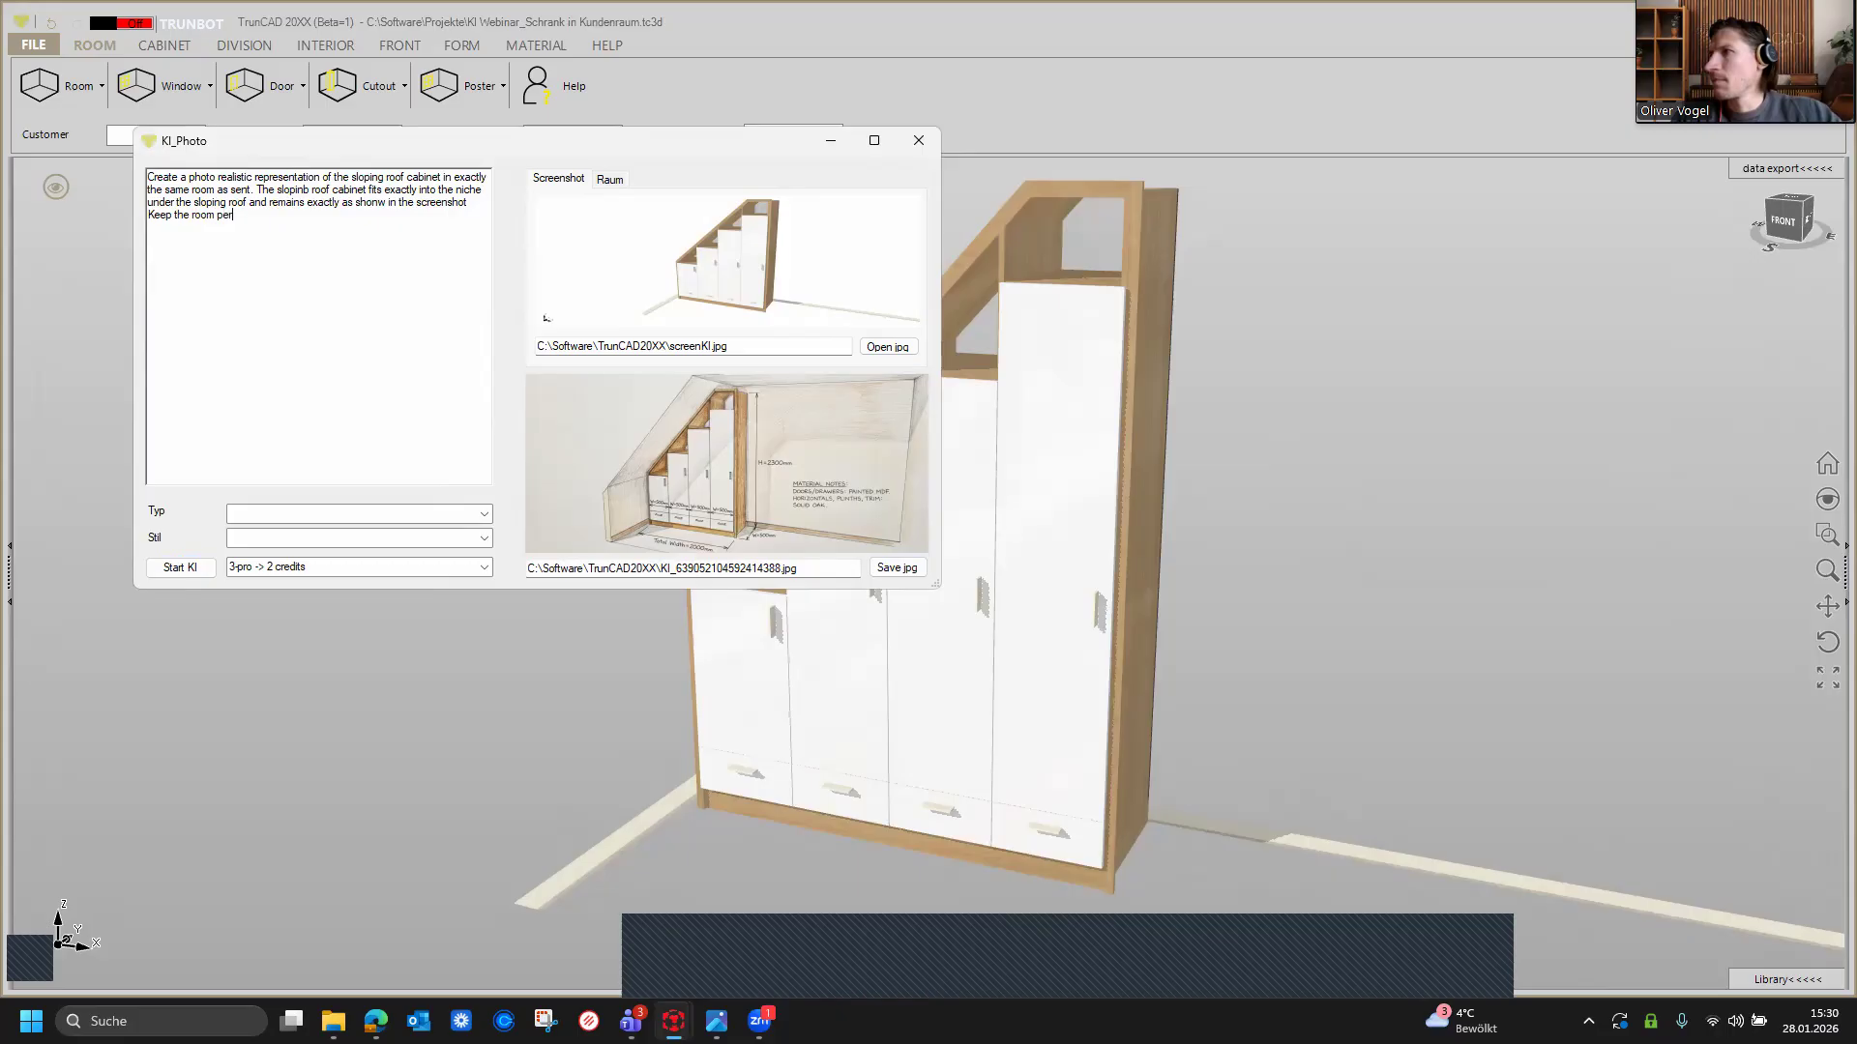
type("spectiv ")
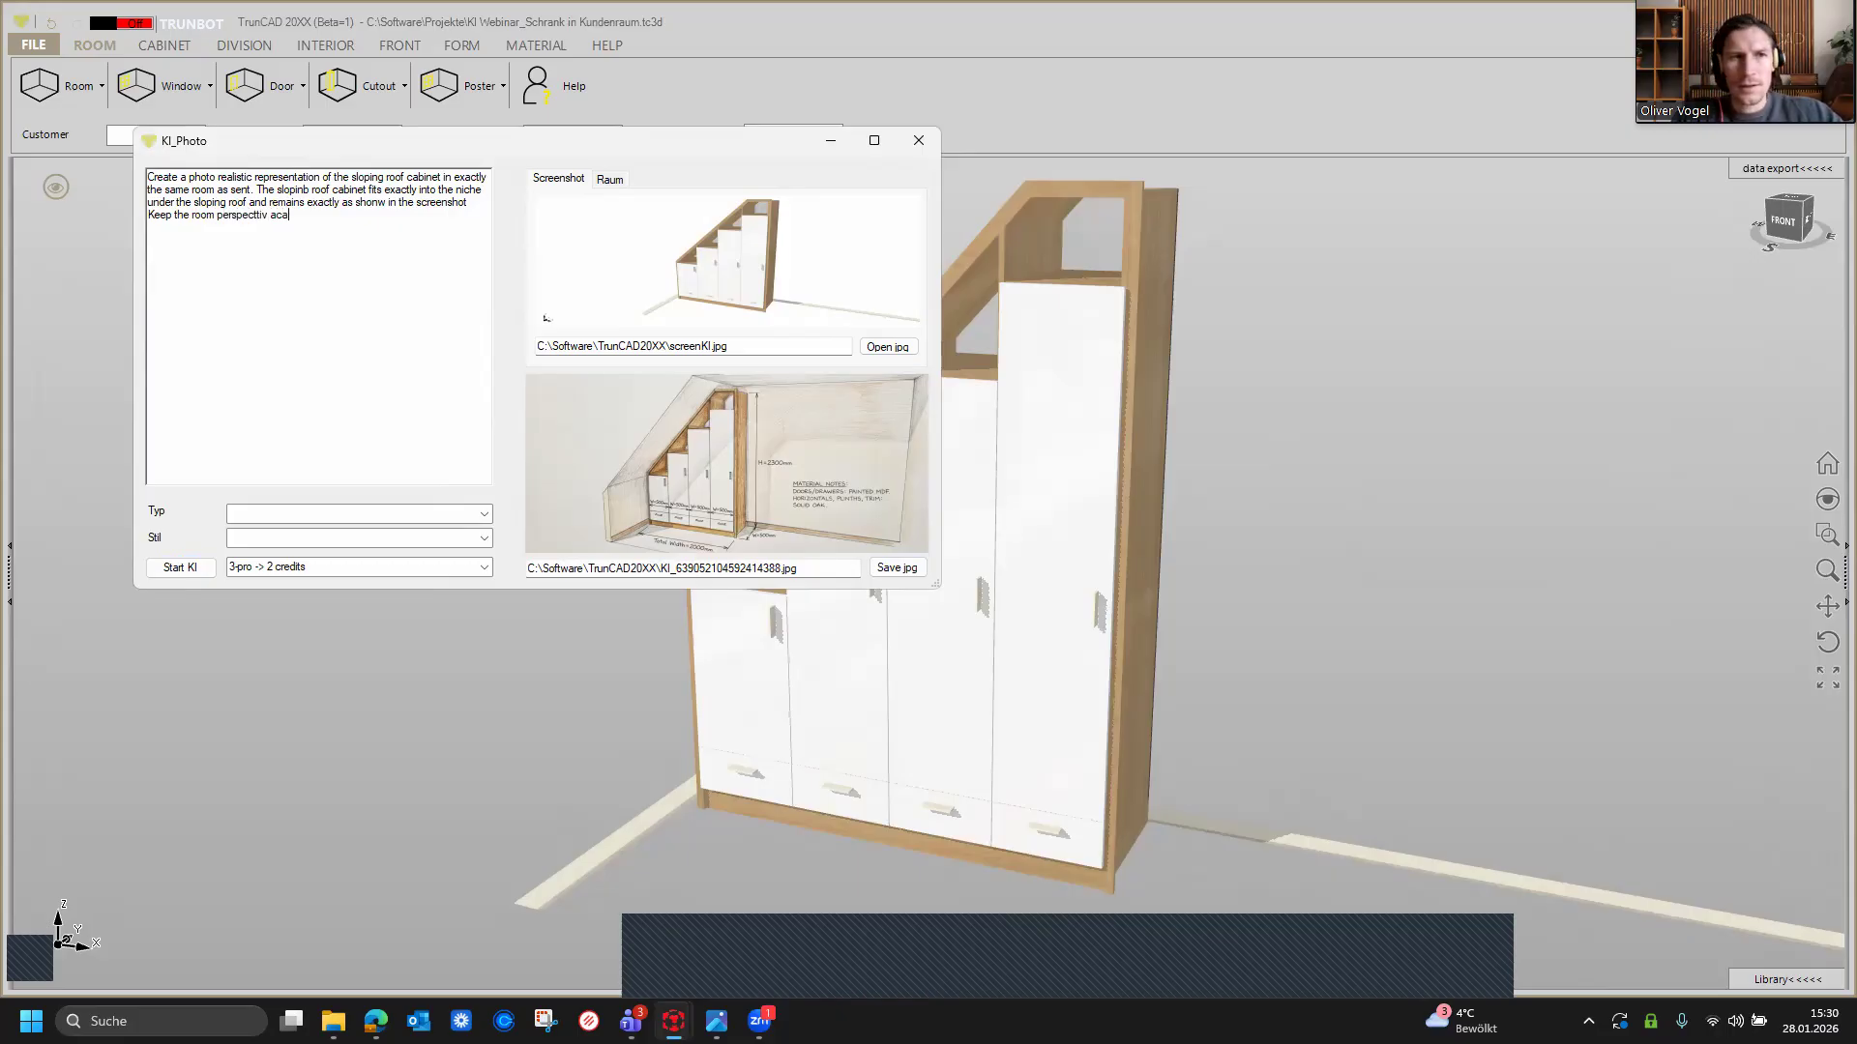
type("ac")
key("BackSpace")
key("BackSpace")
type("ex")
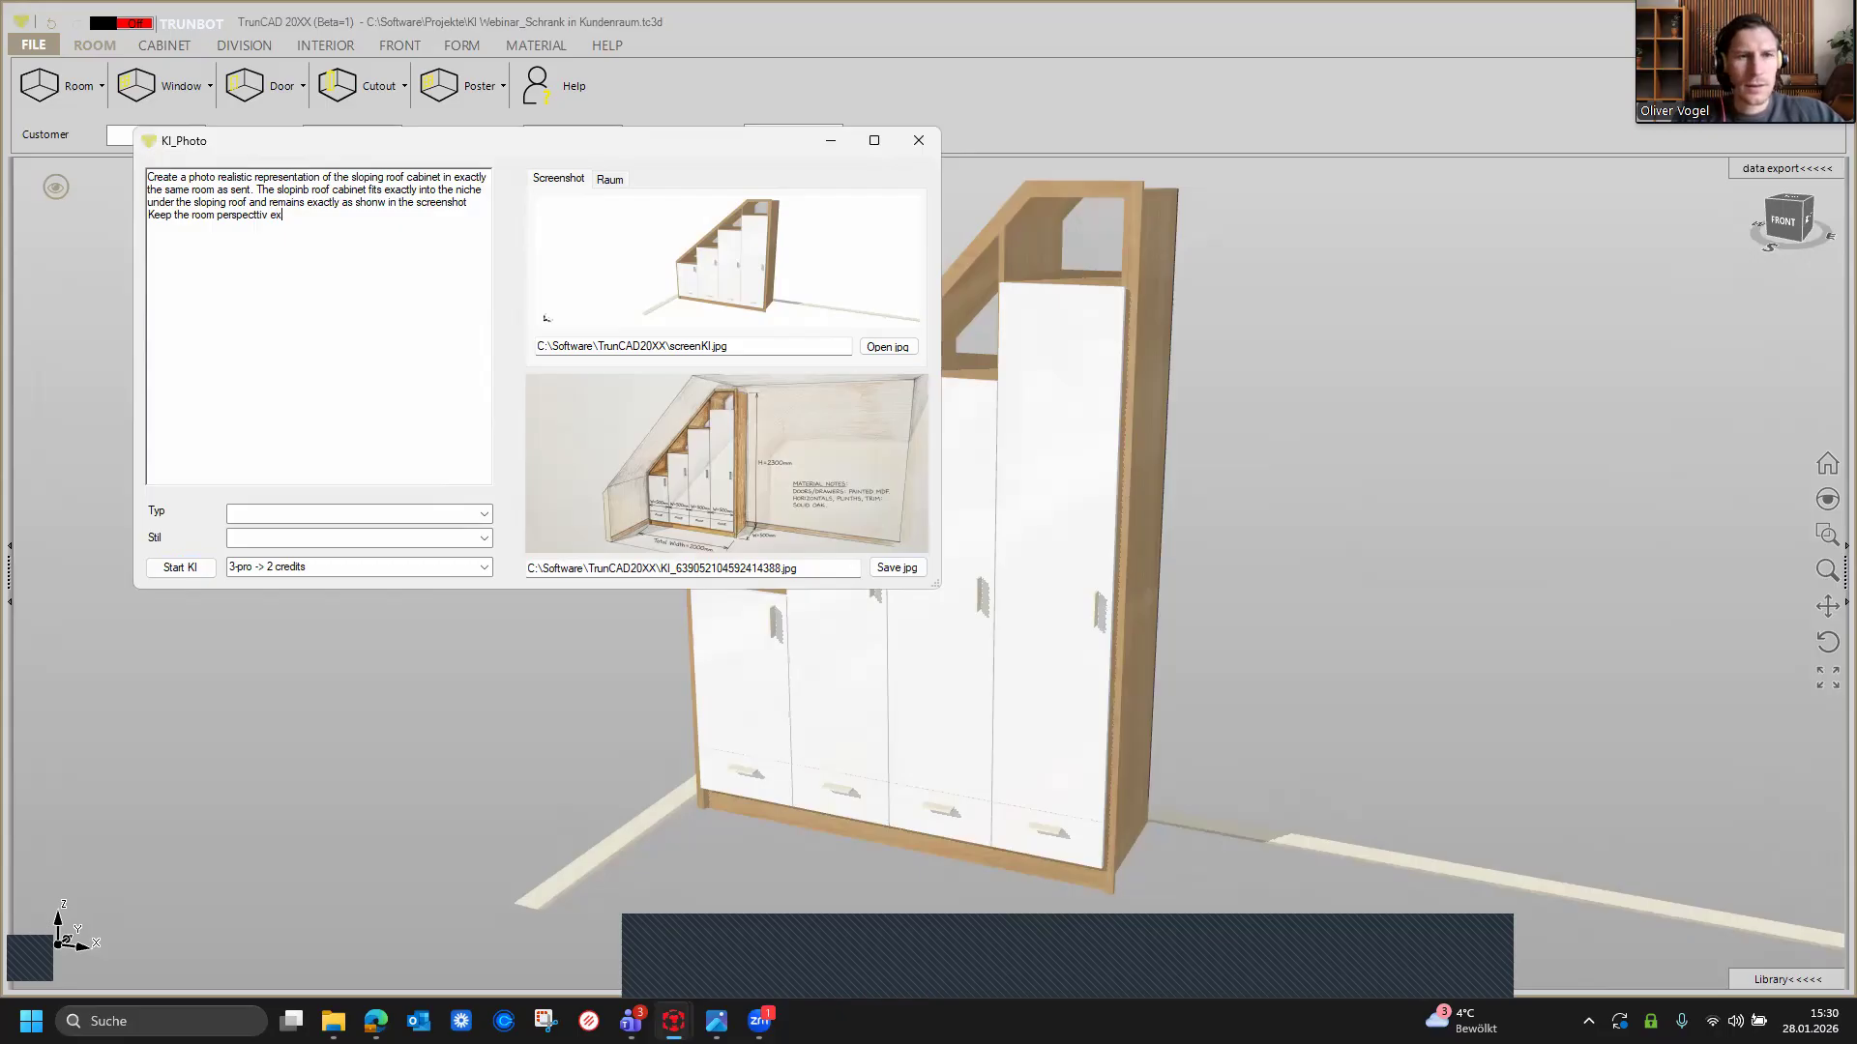
type("a")
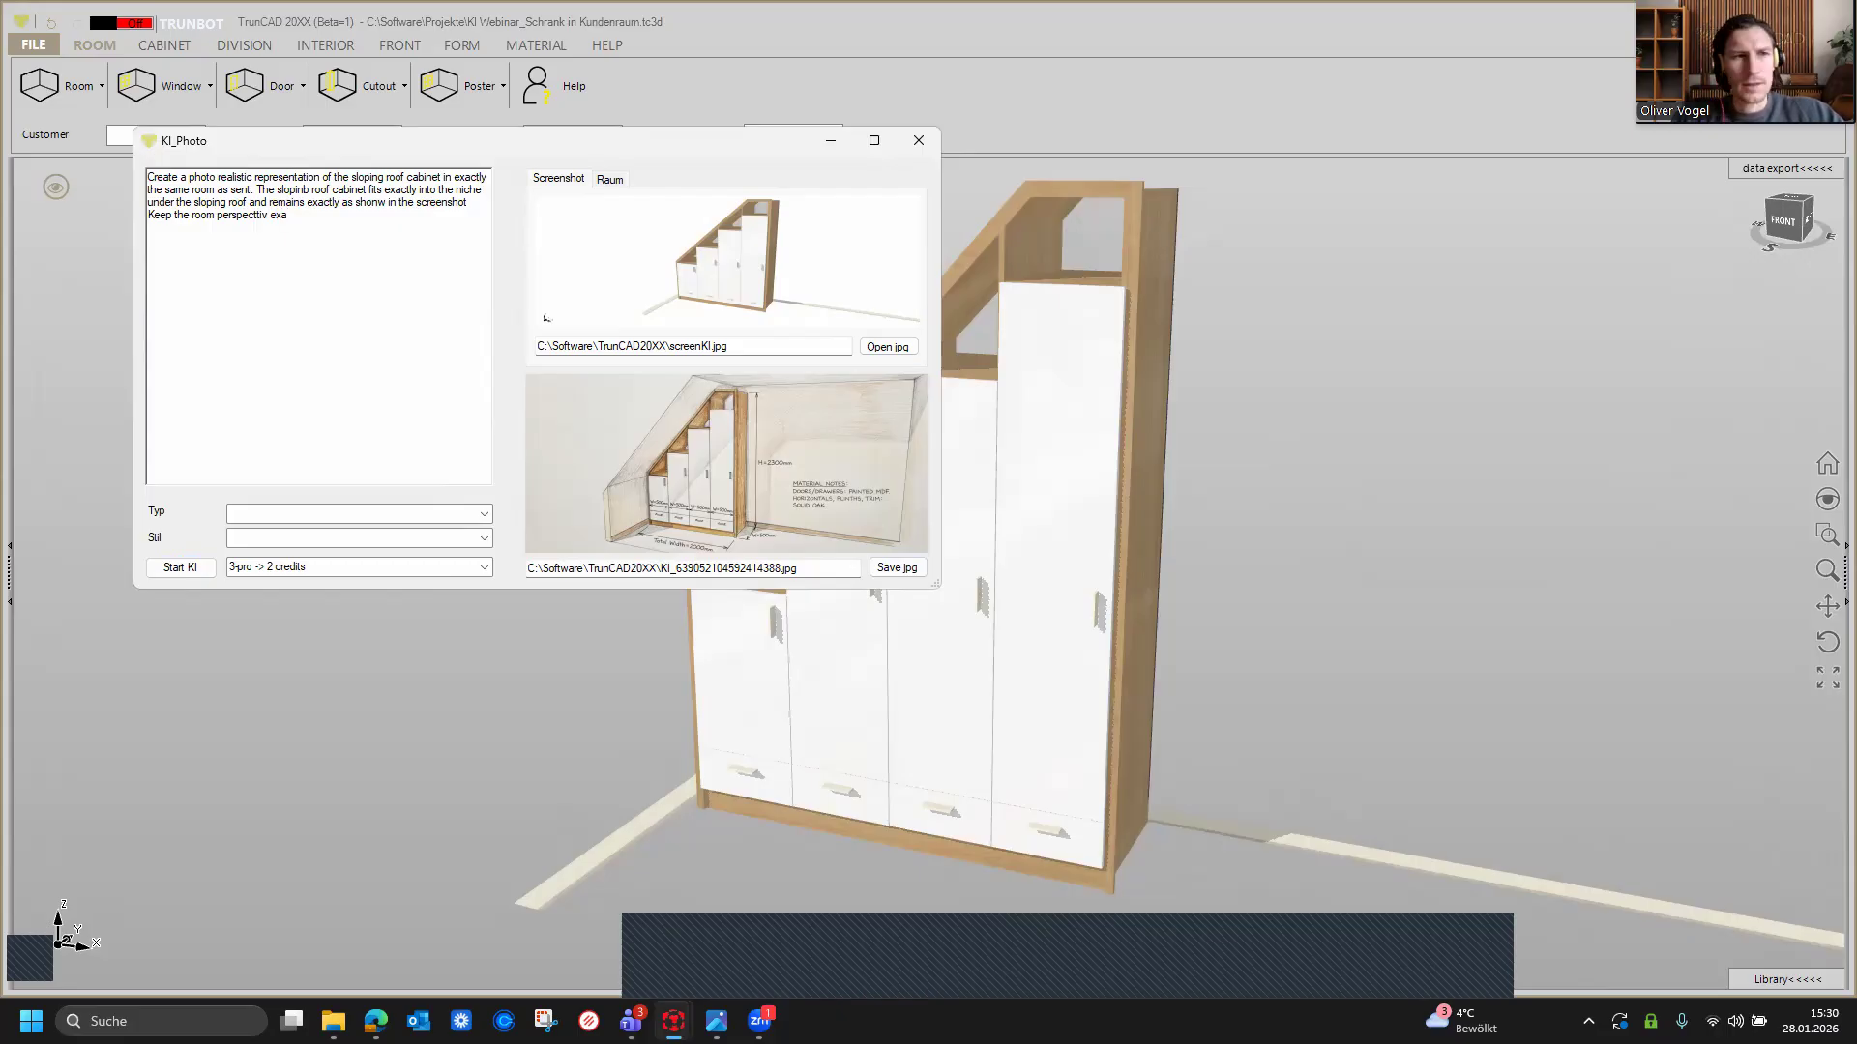
type("cthl")
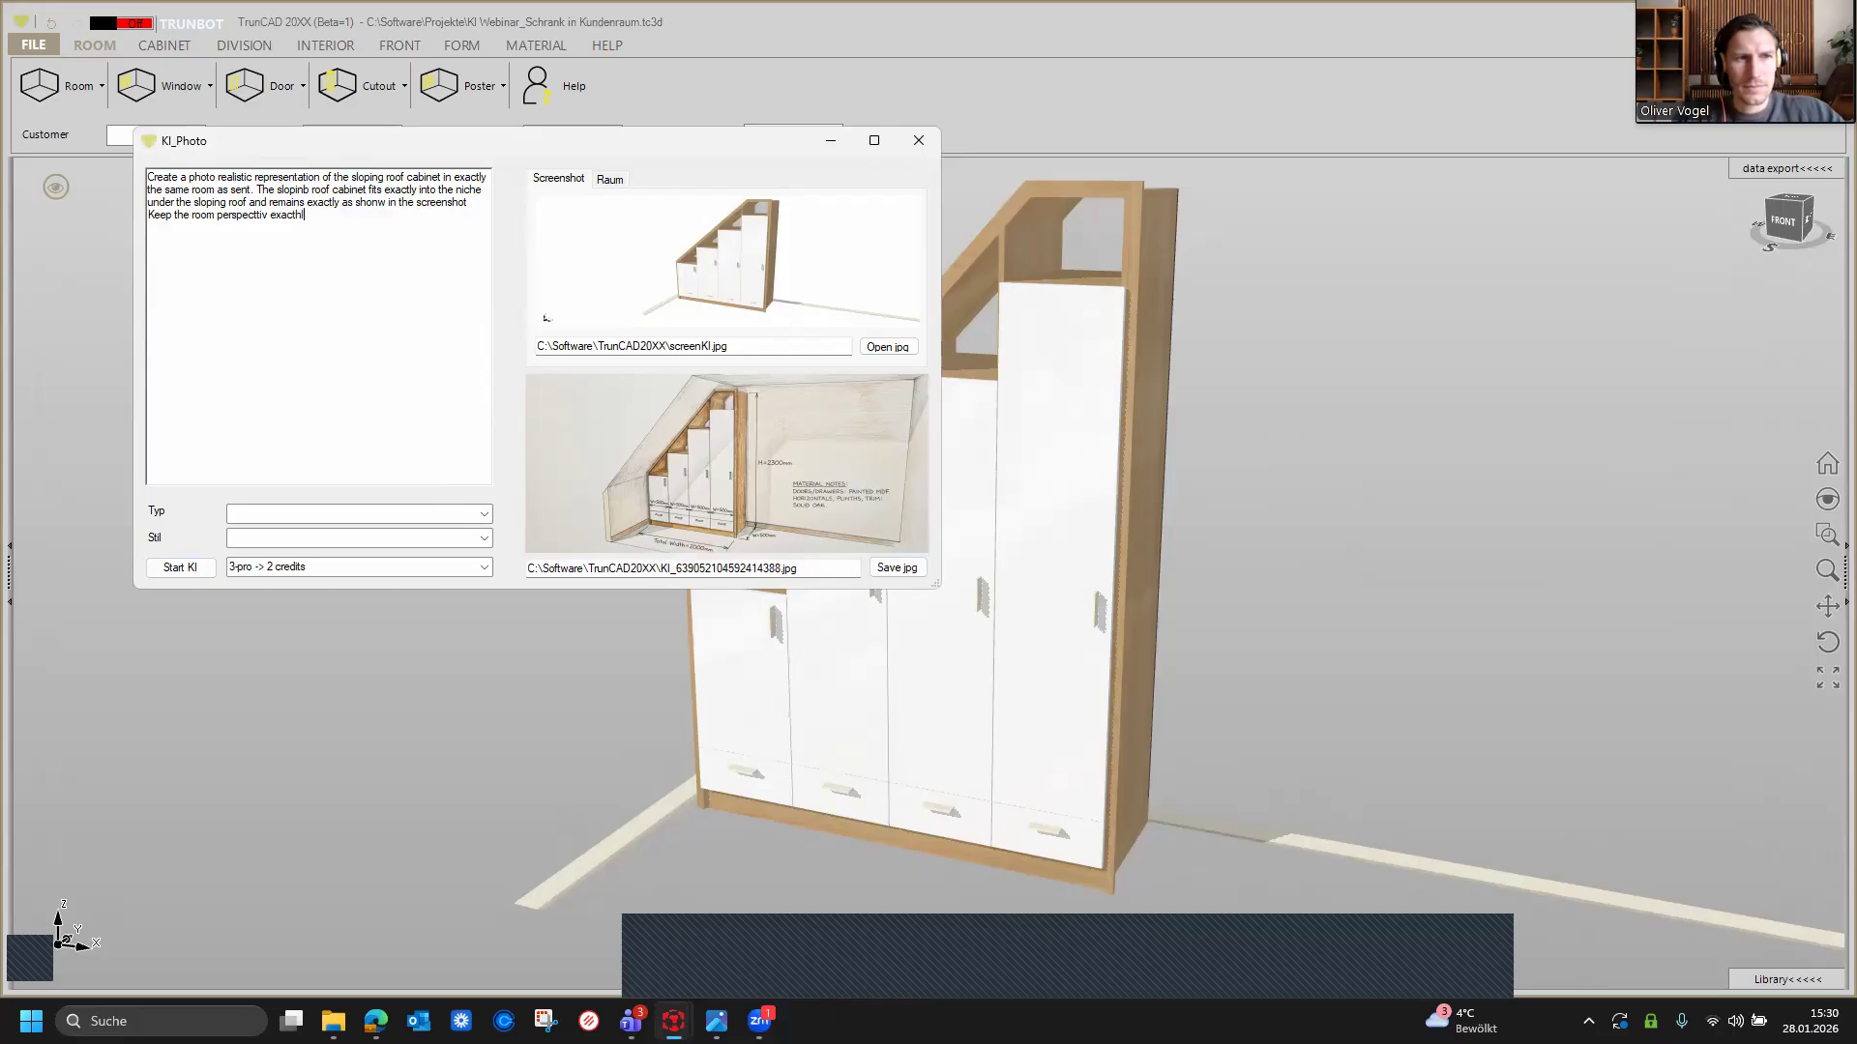
key("BackSpace")
type("ly")
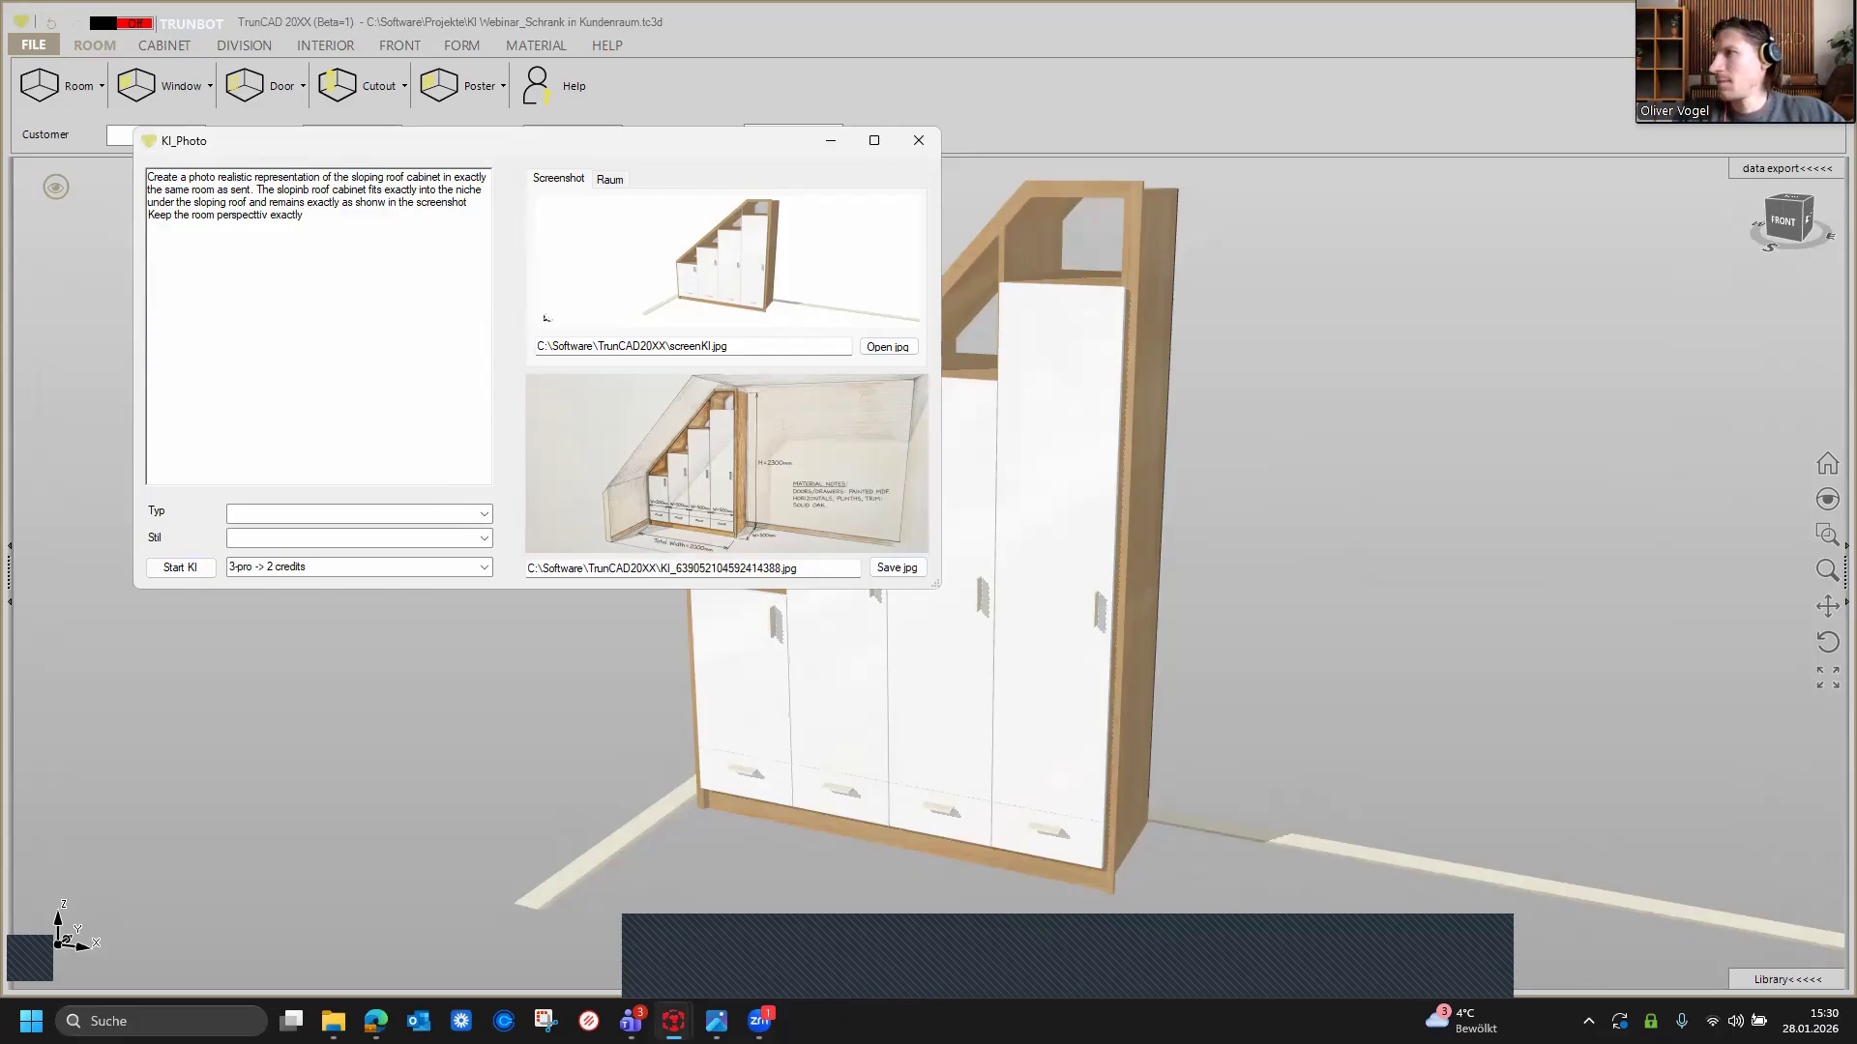
type(" as i sent it and ")
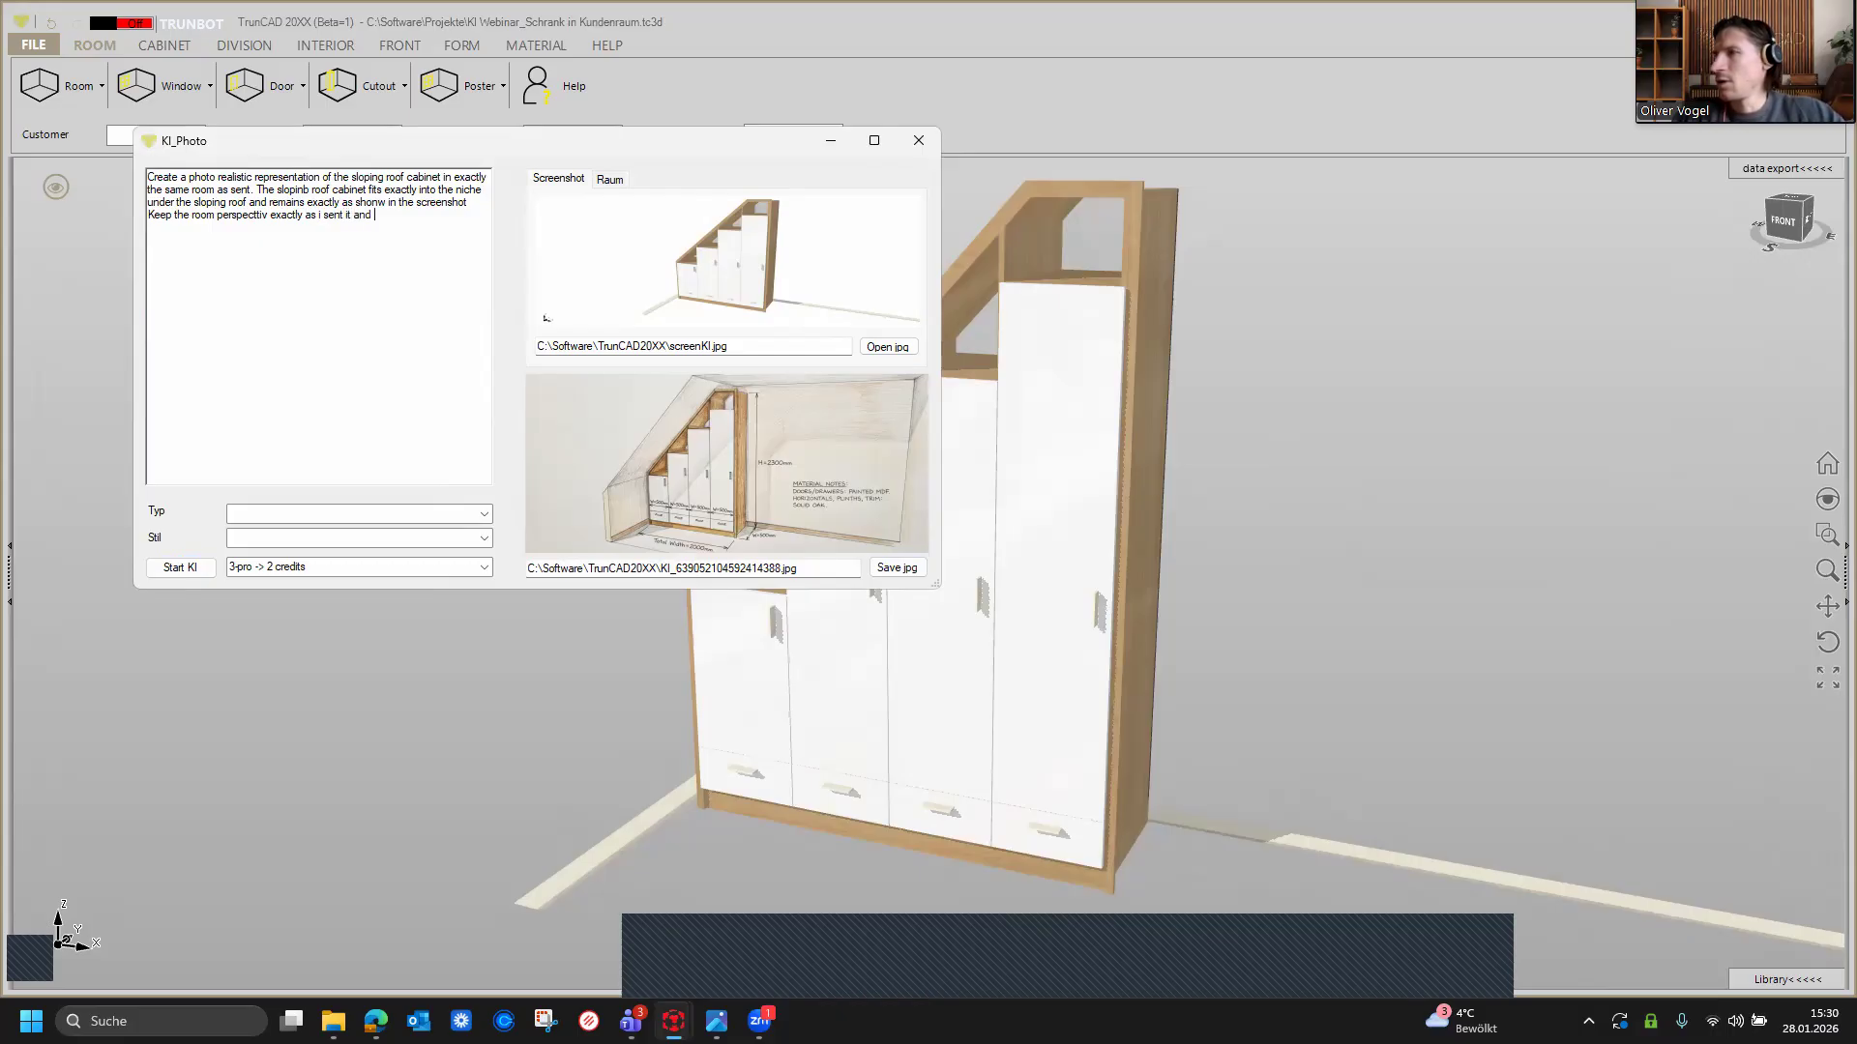
type("do n")
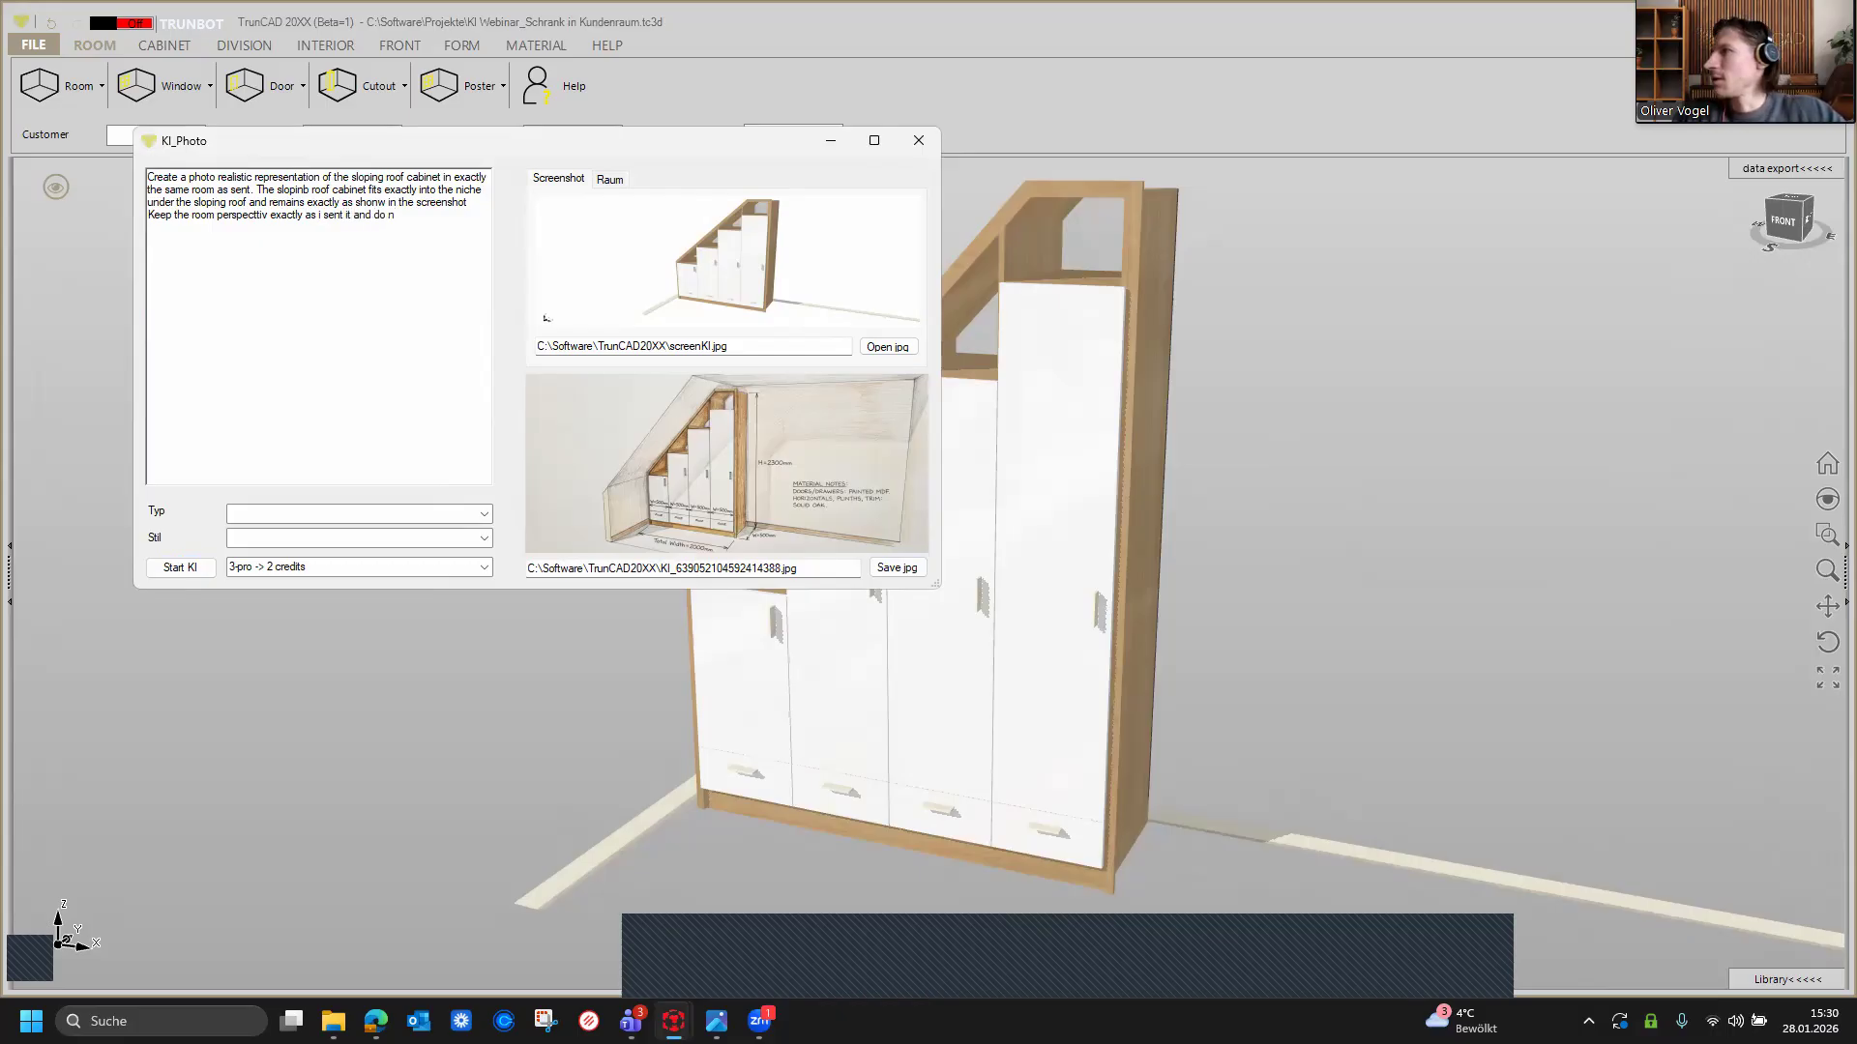
type("ot add")
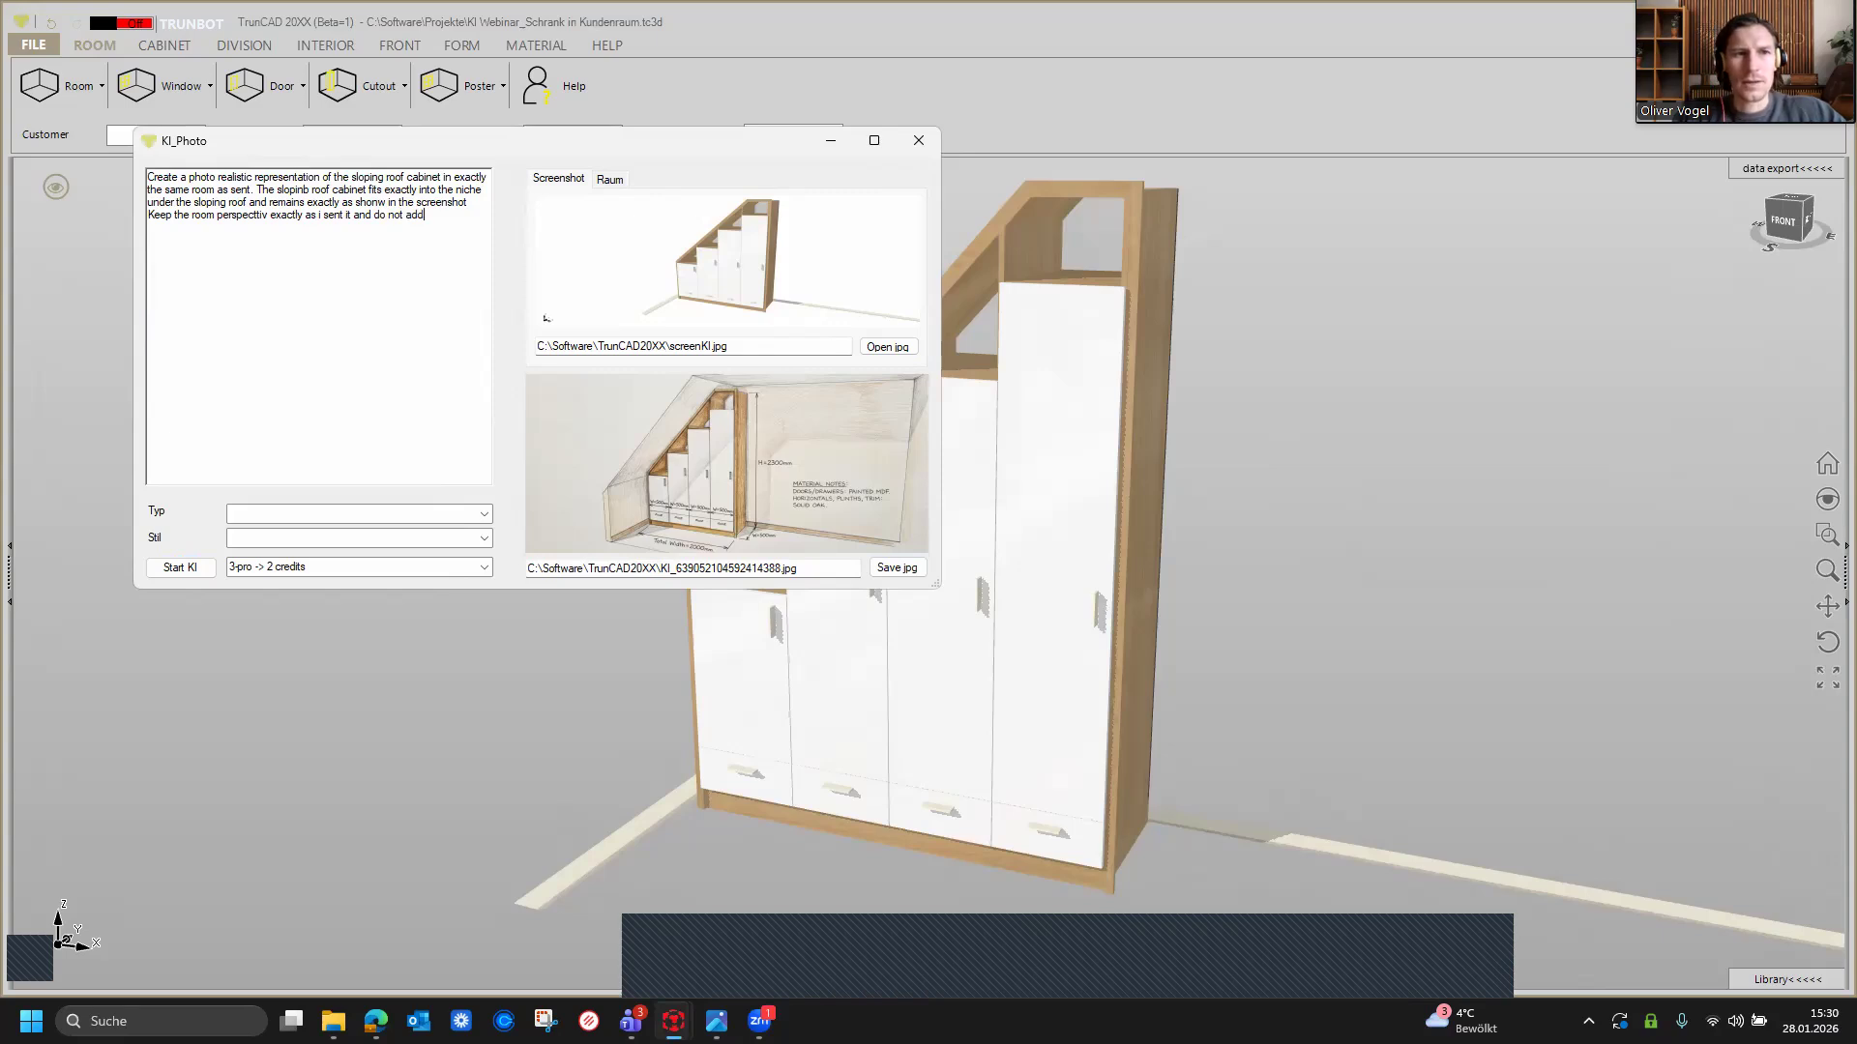
type(" anything else ex")
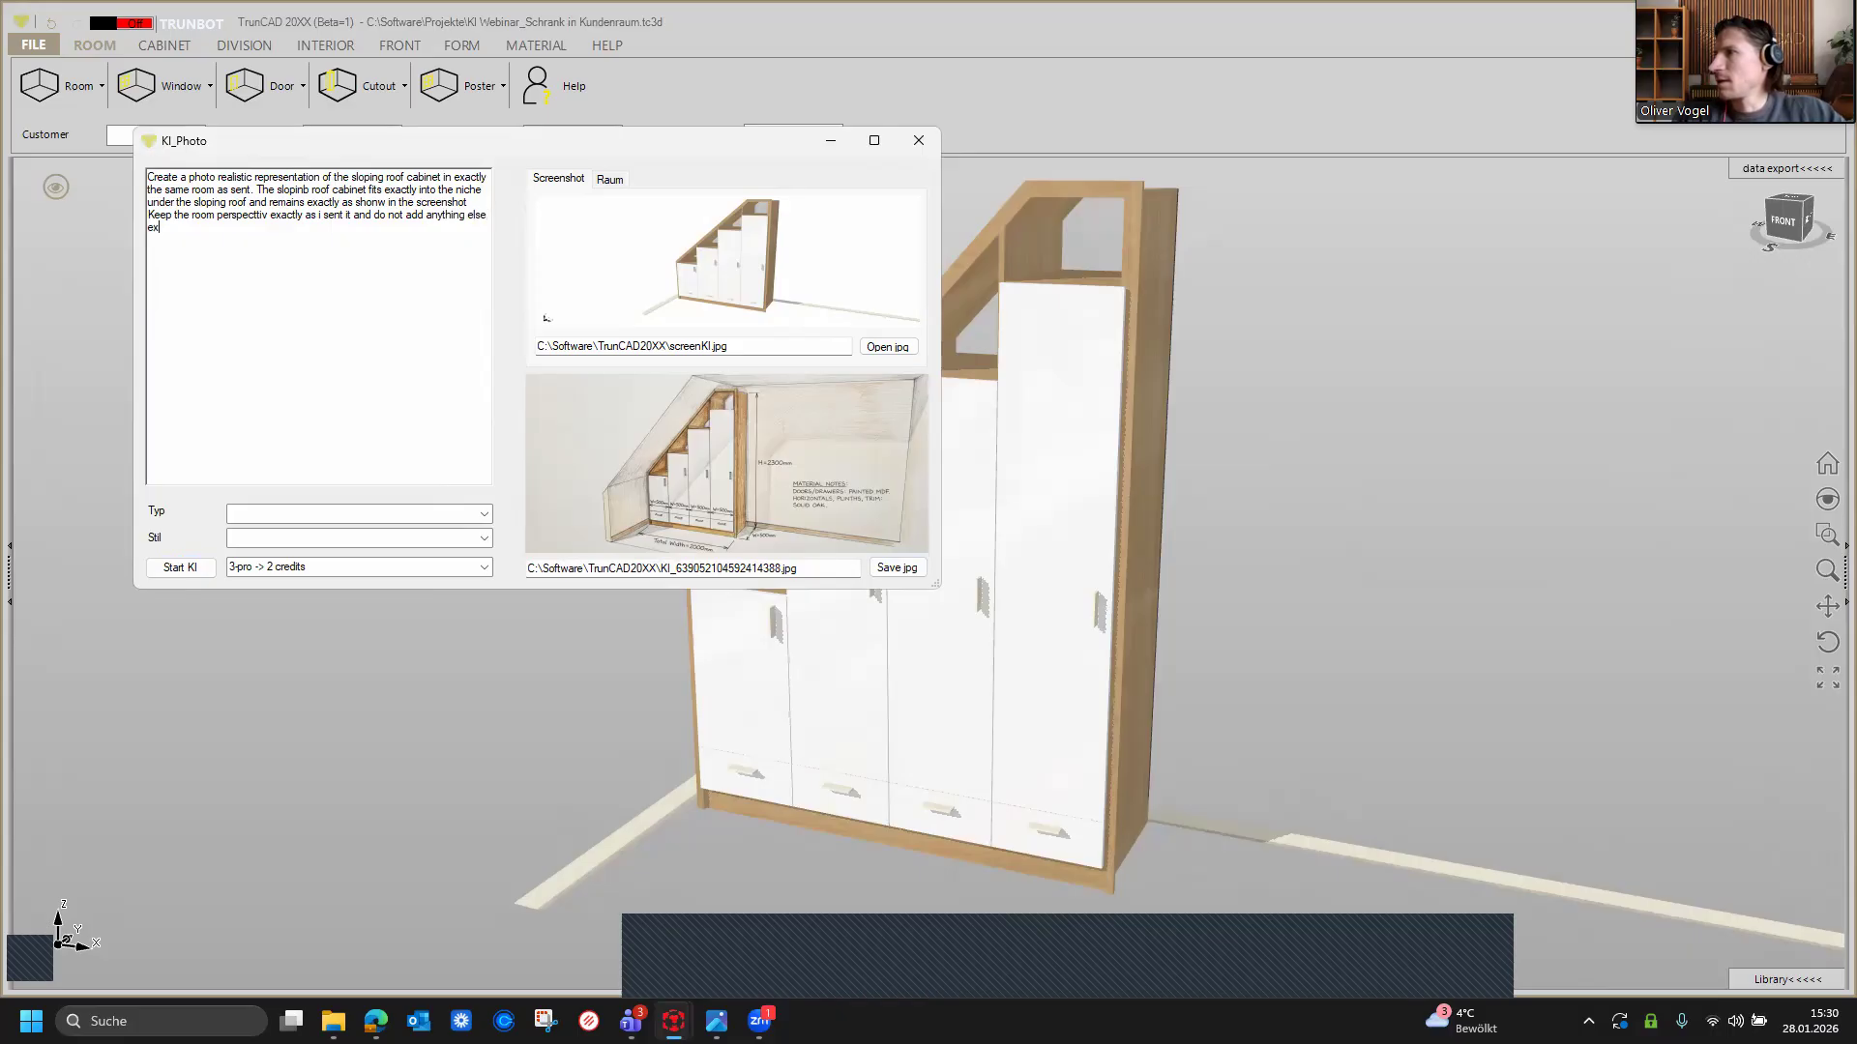
type("c")
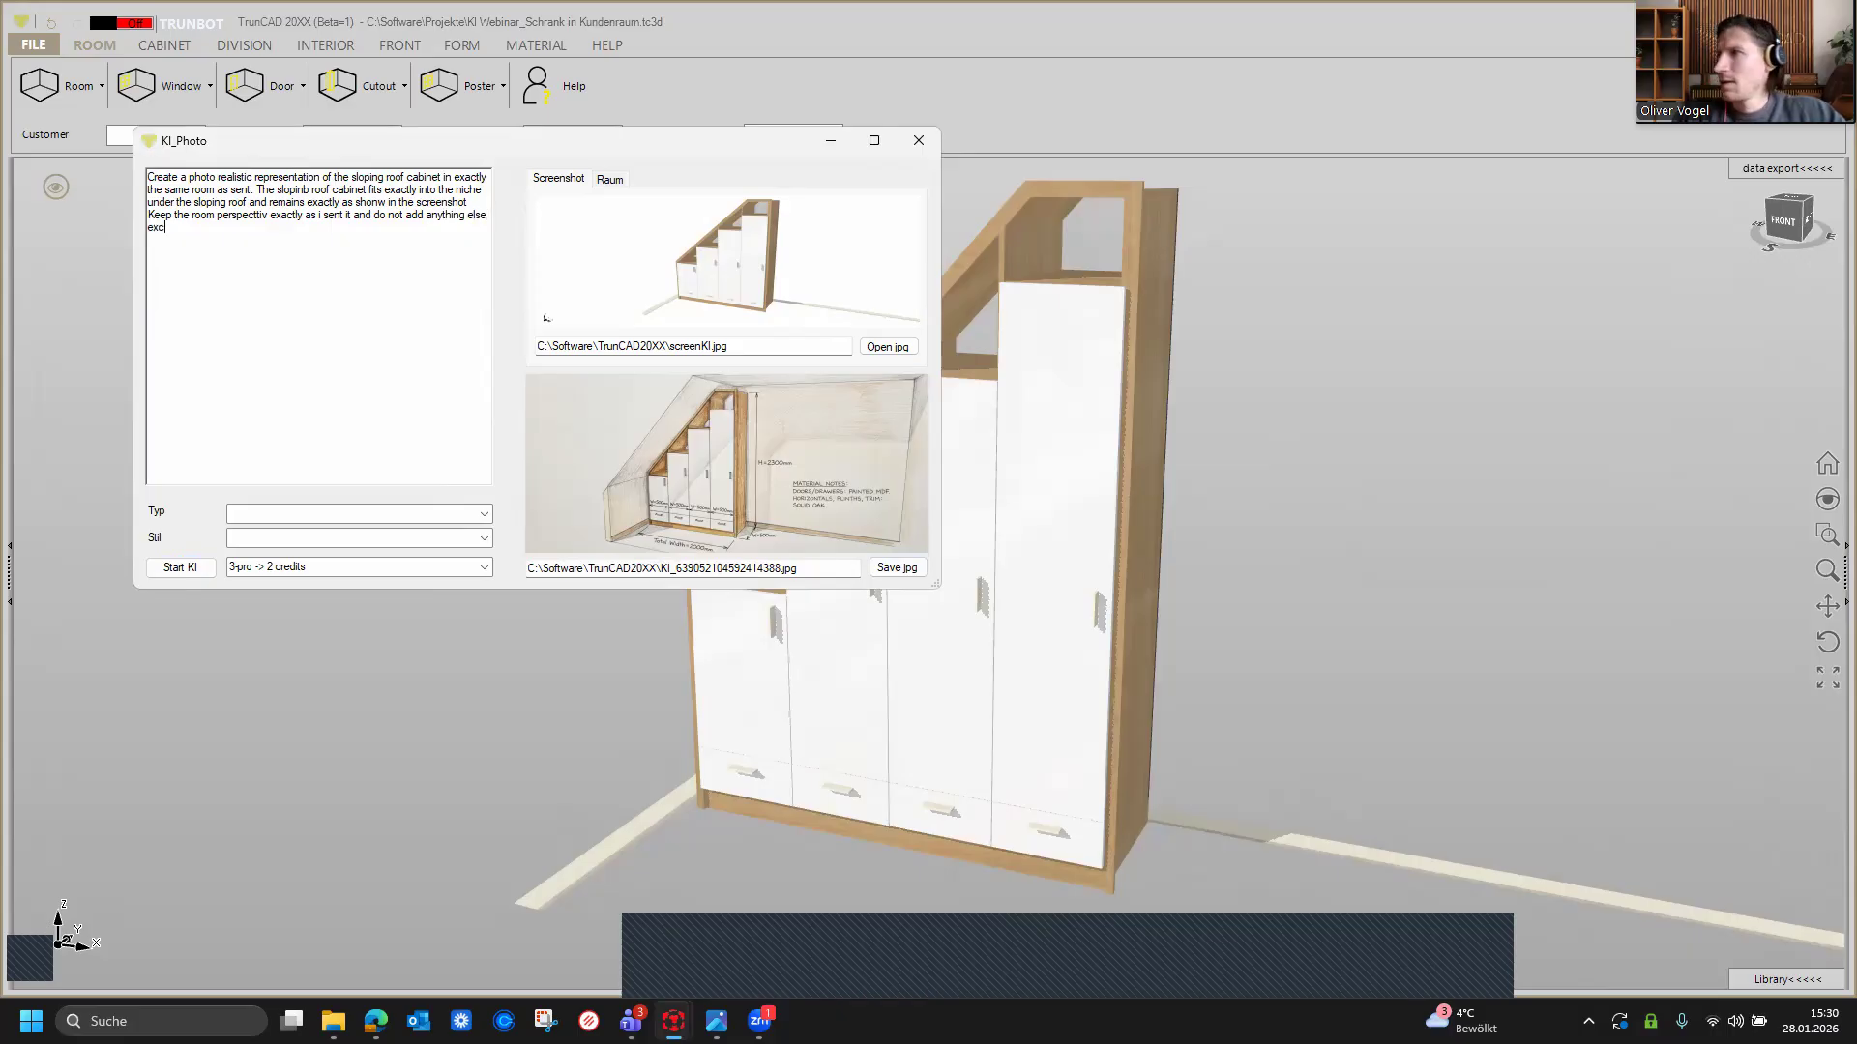
type("ept")
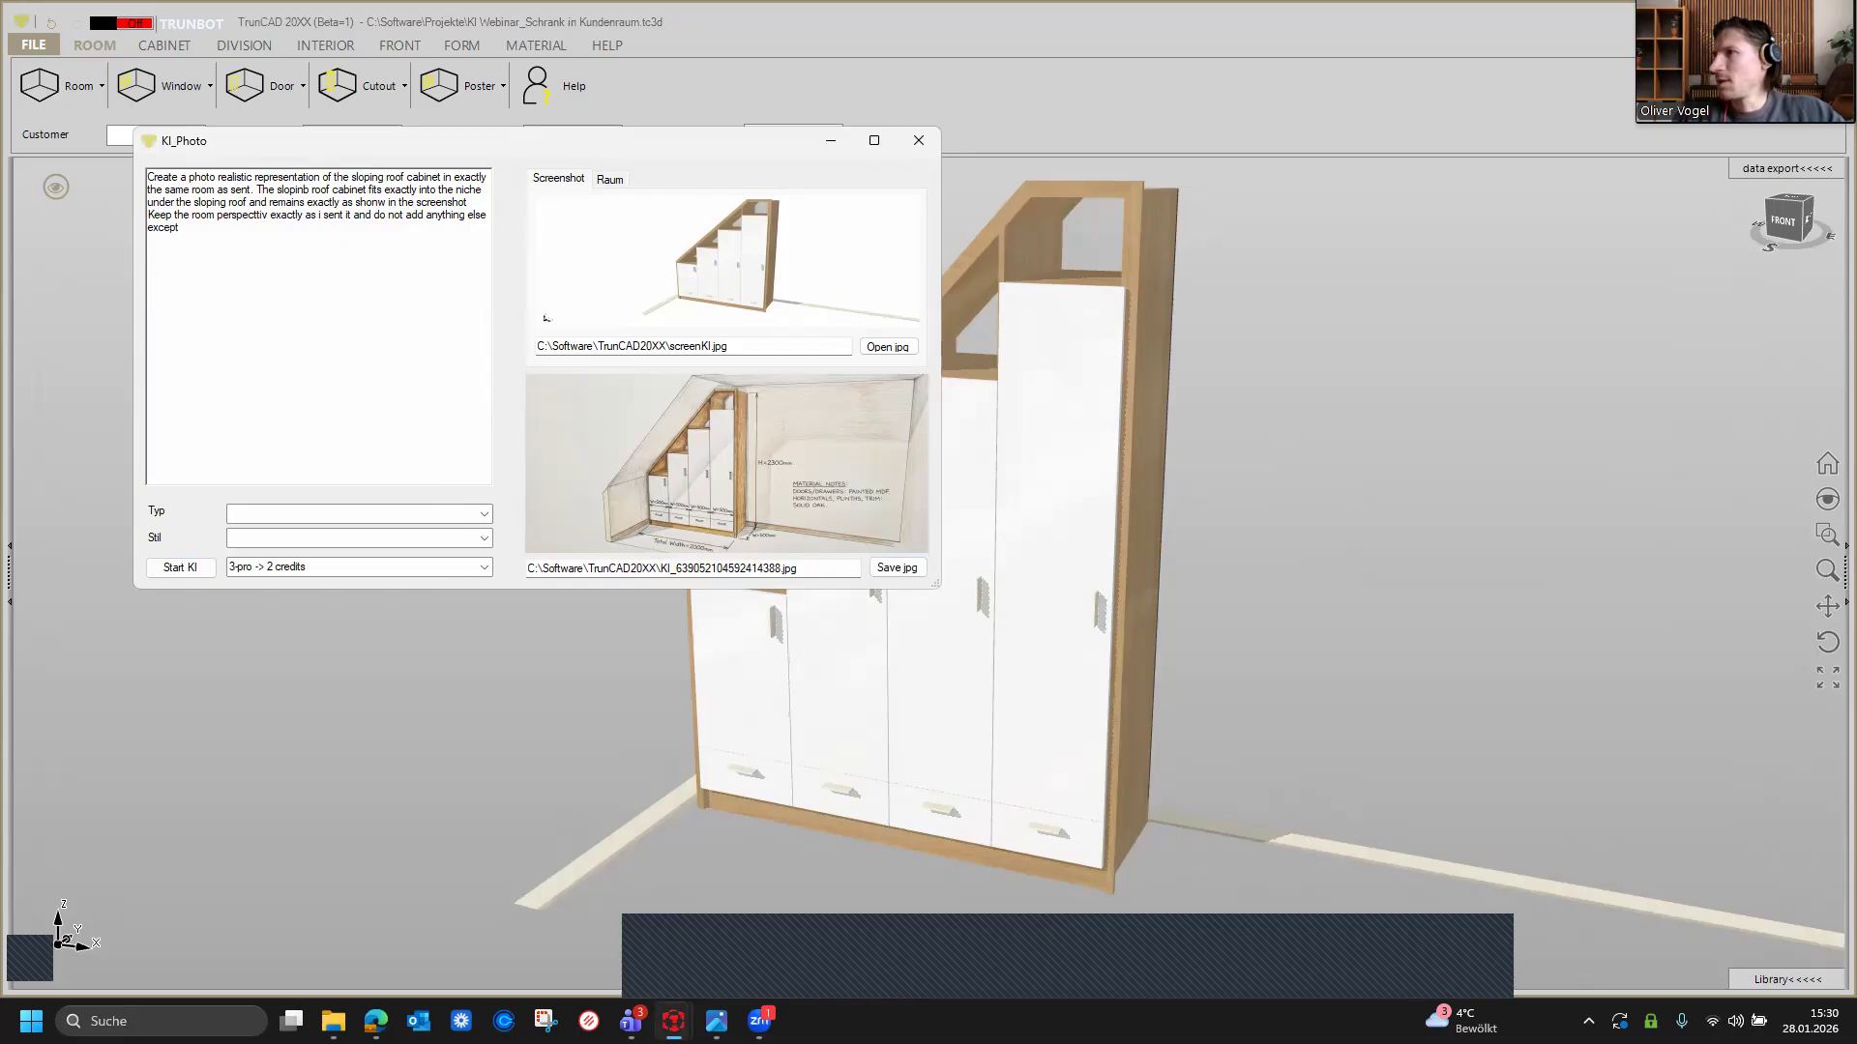
type(" the slo")
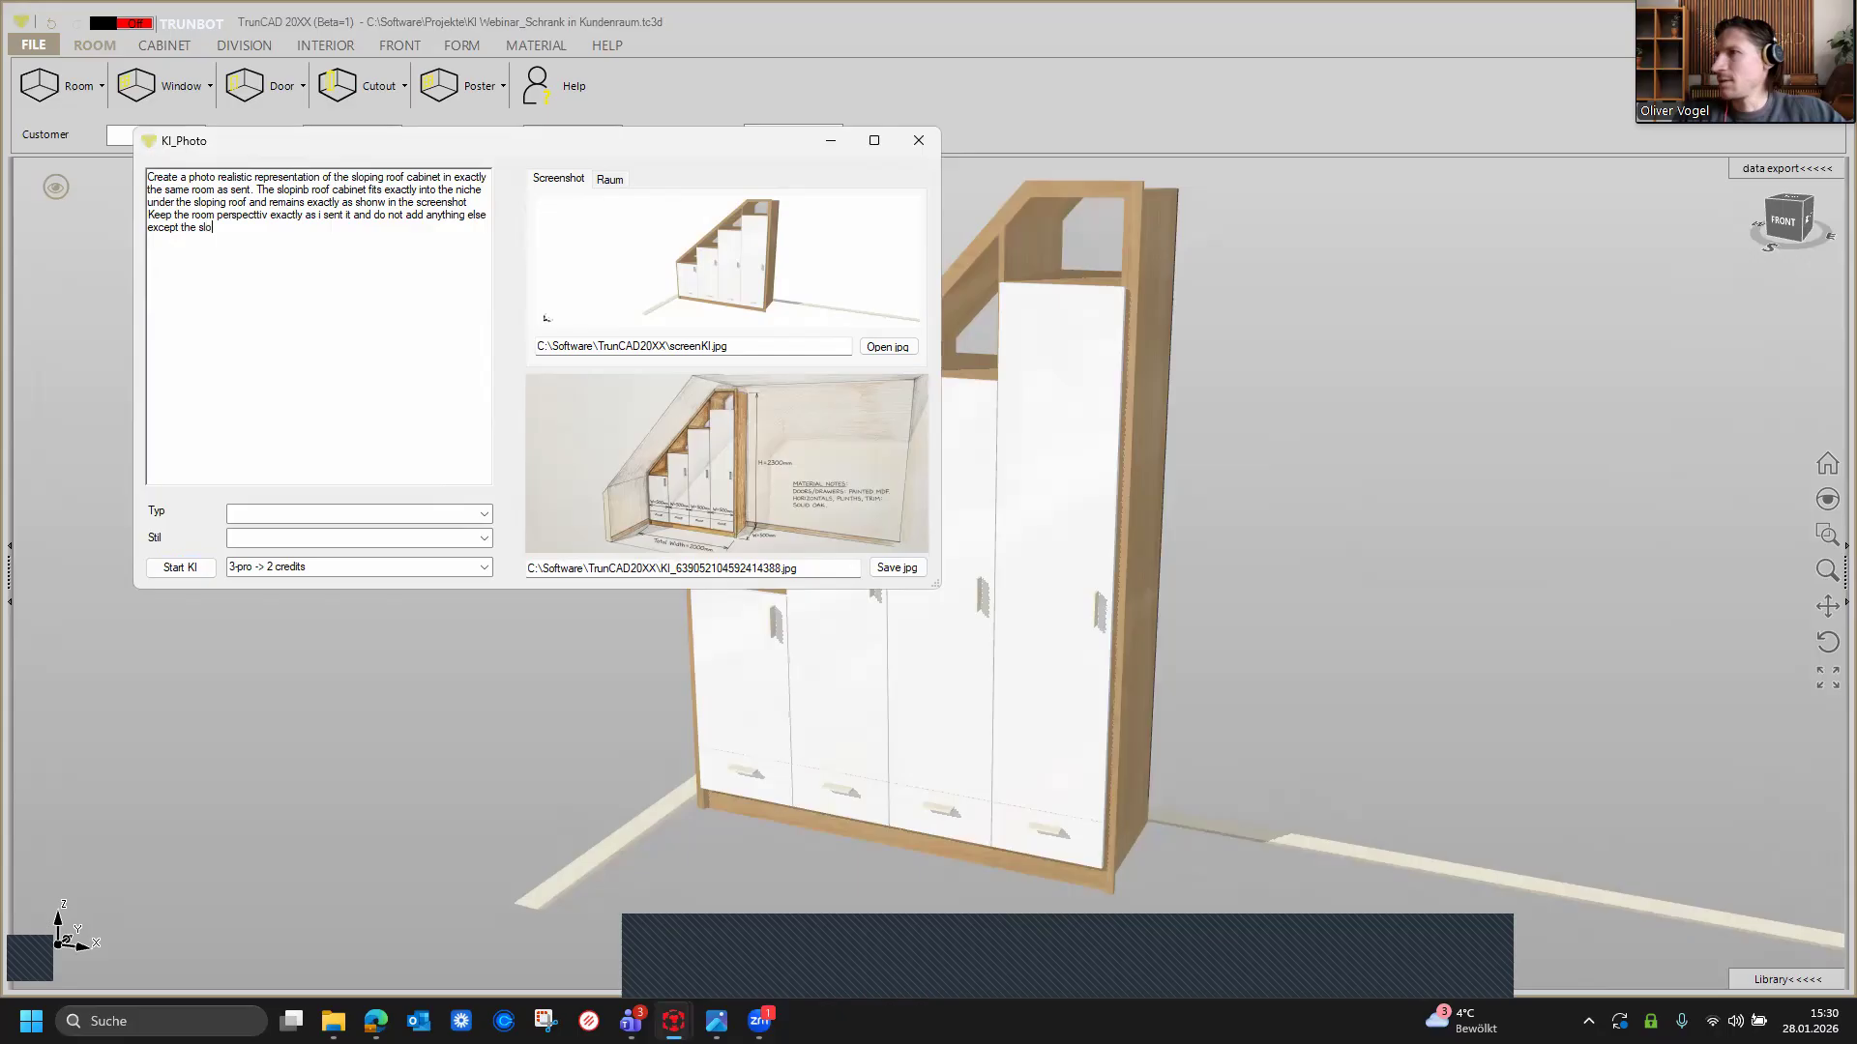
type("ping")
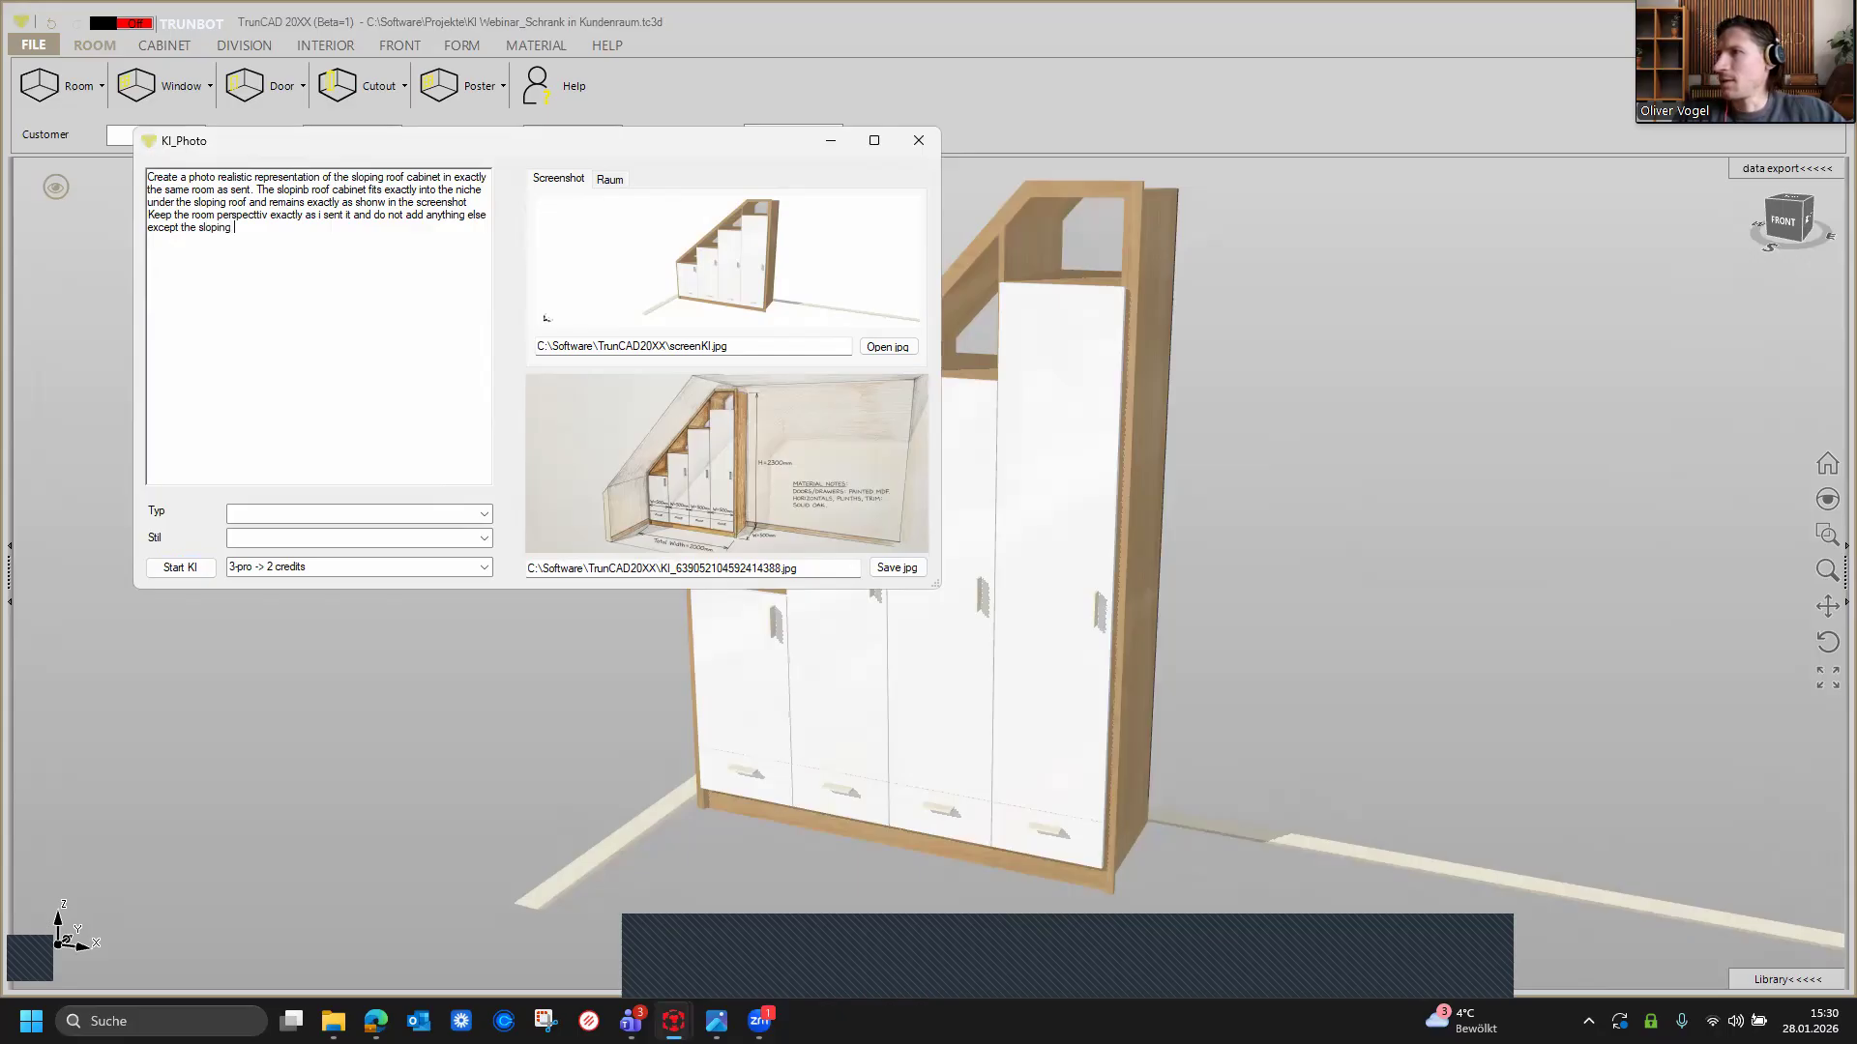
type(" roof")
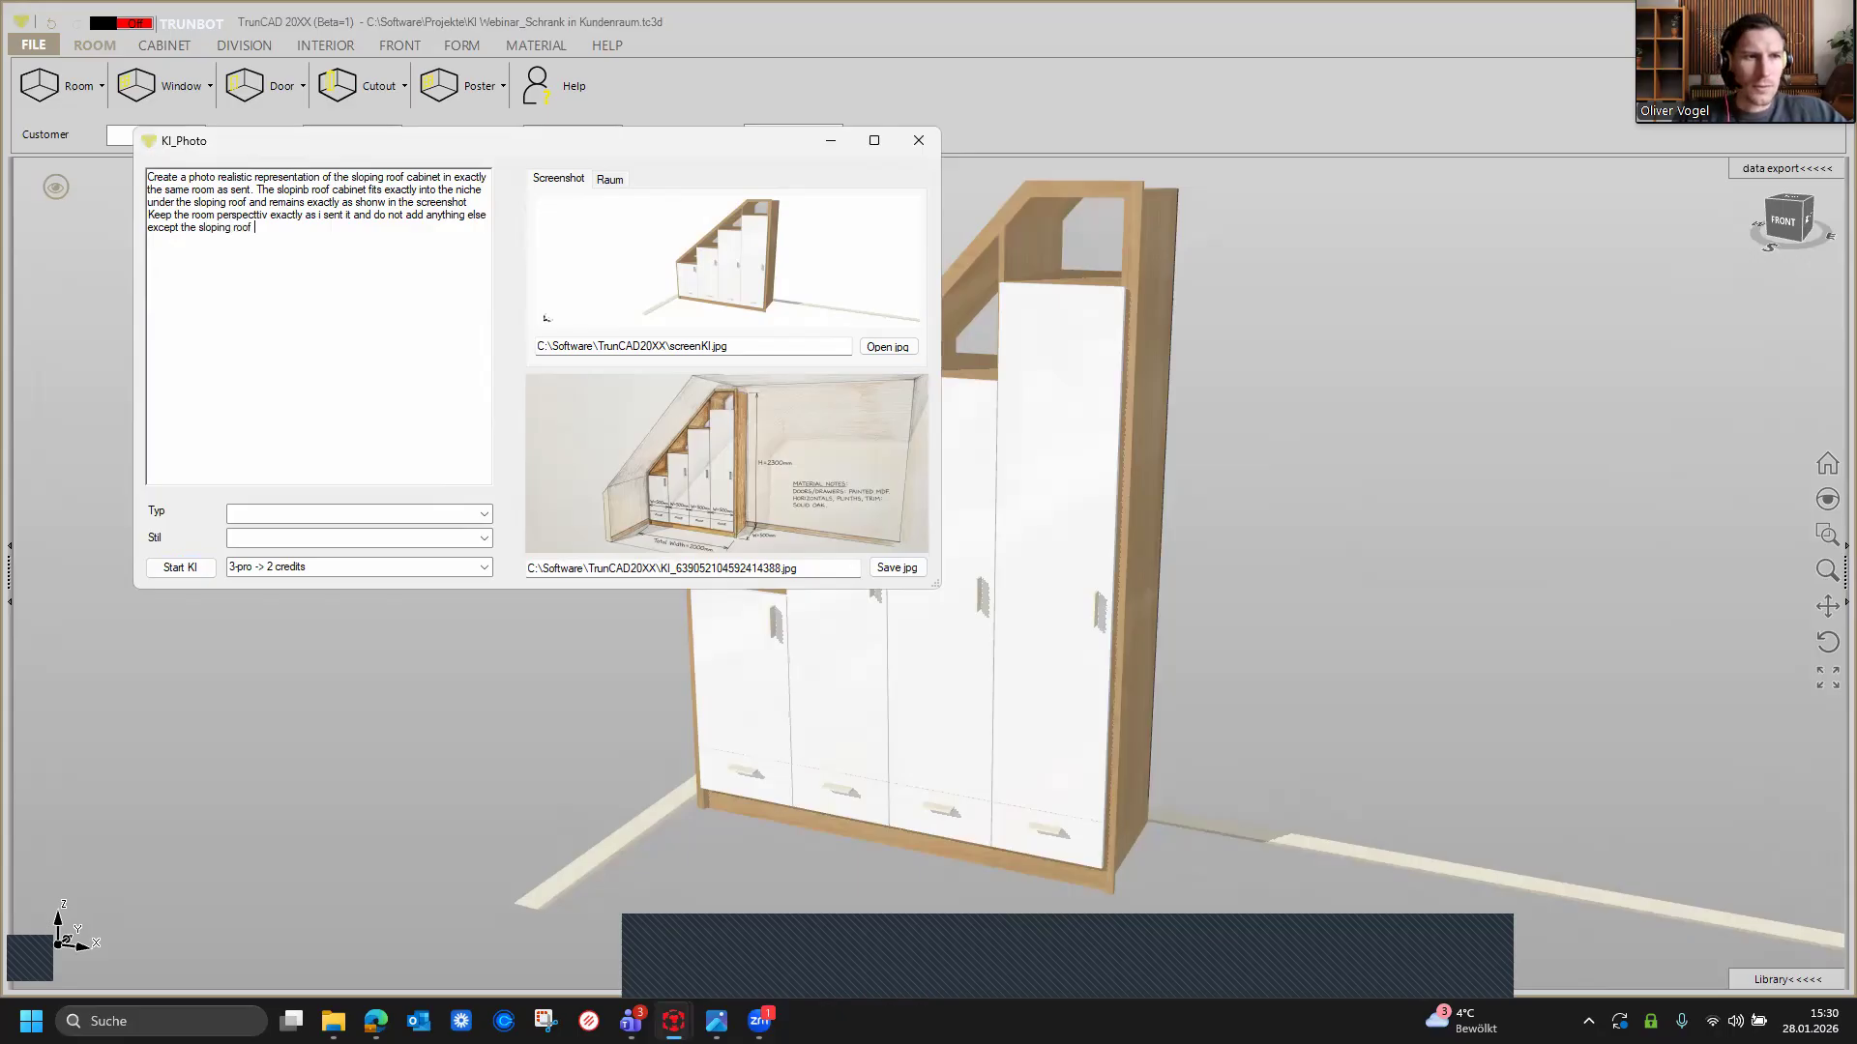
type(" cabinet.")
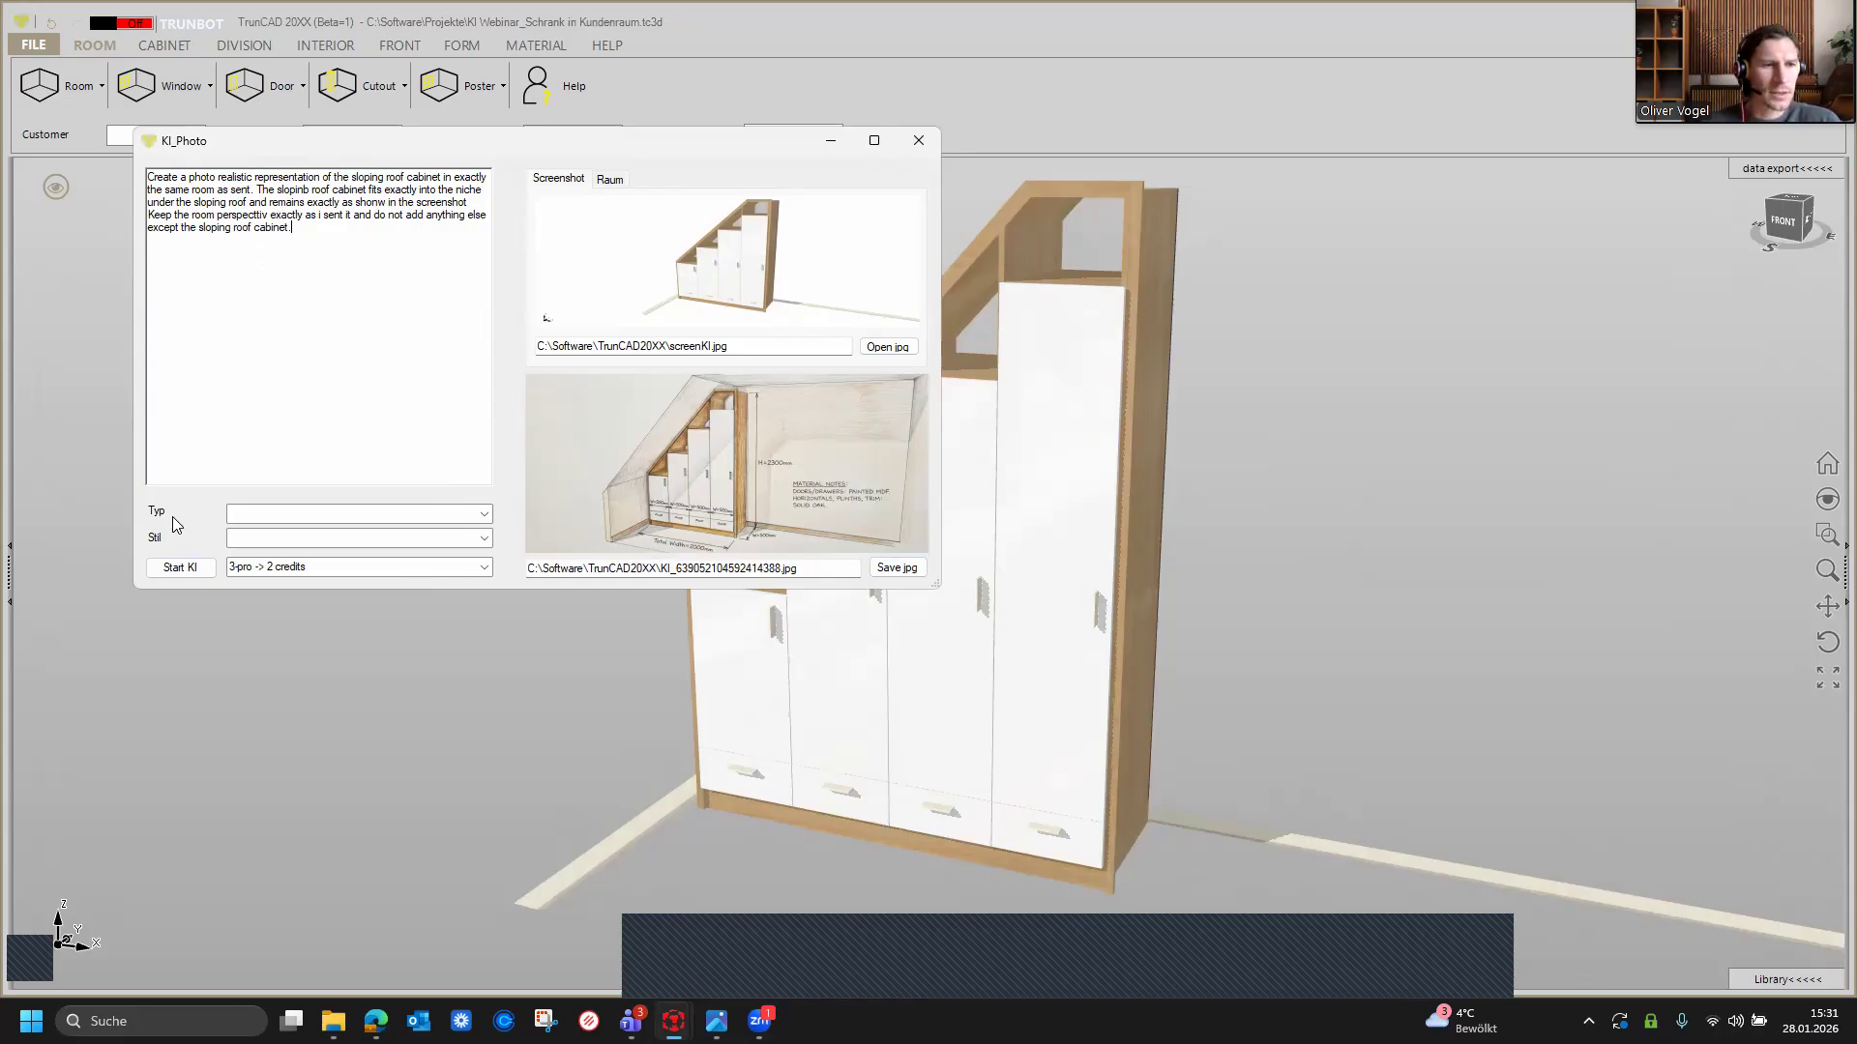
Step: Start the AI rendering with the 3-pro option and acknowledge the saved result message
left_click(172, 572)
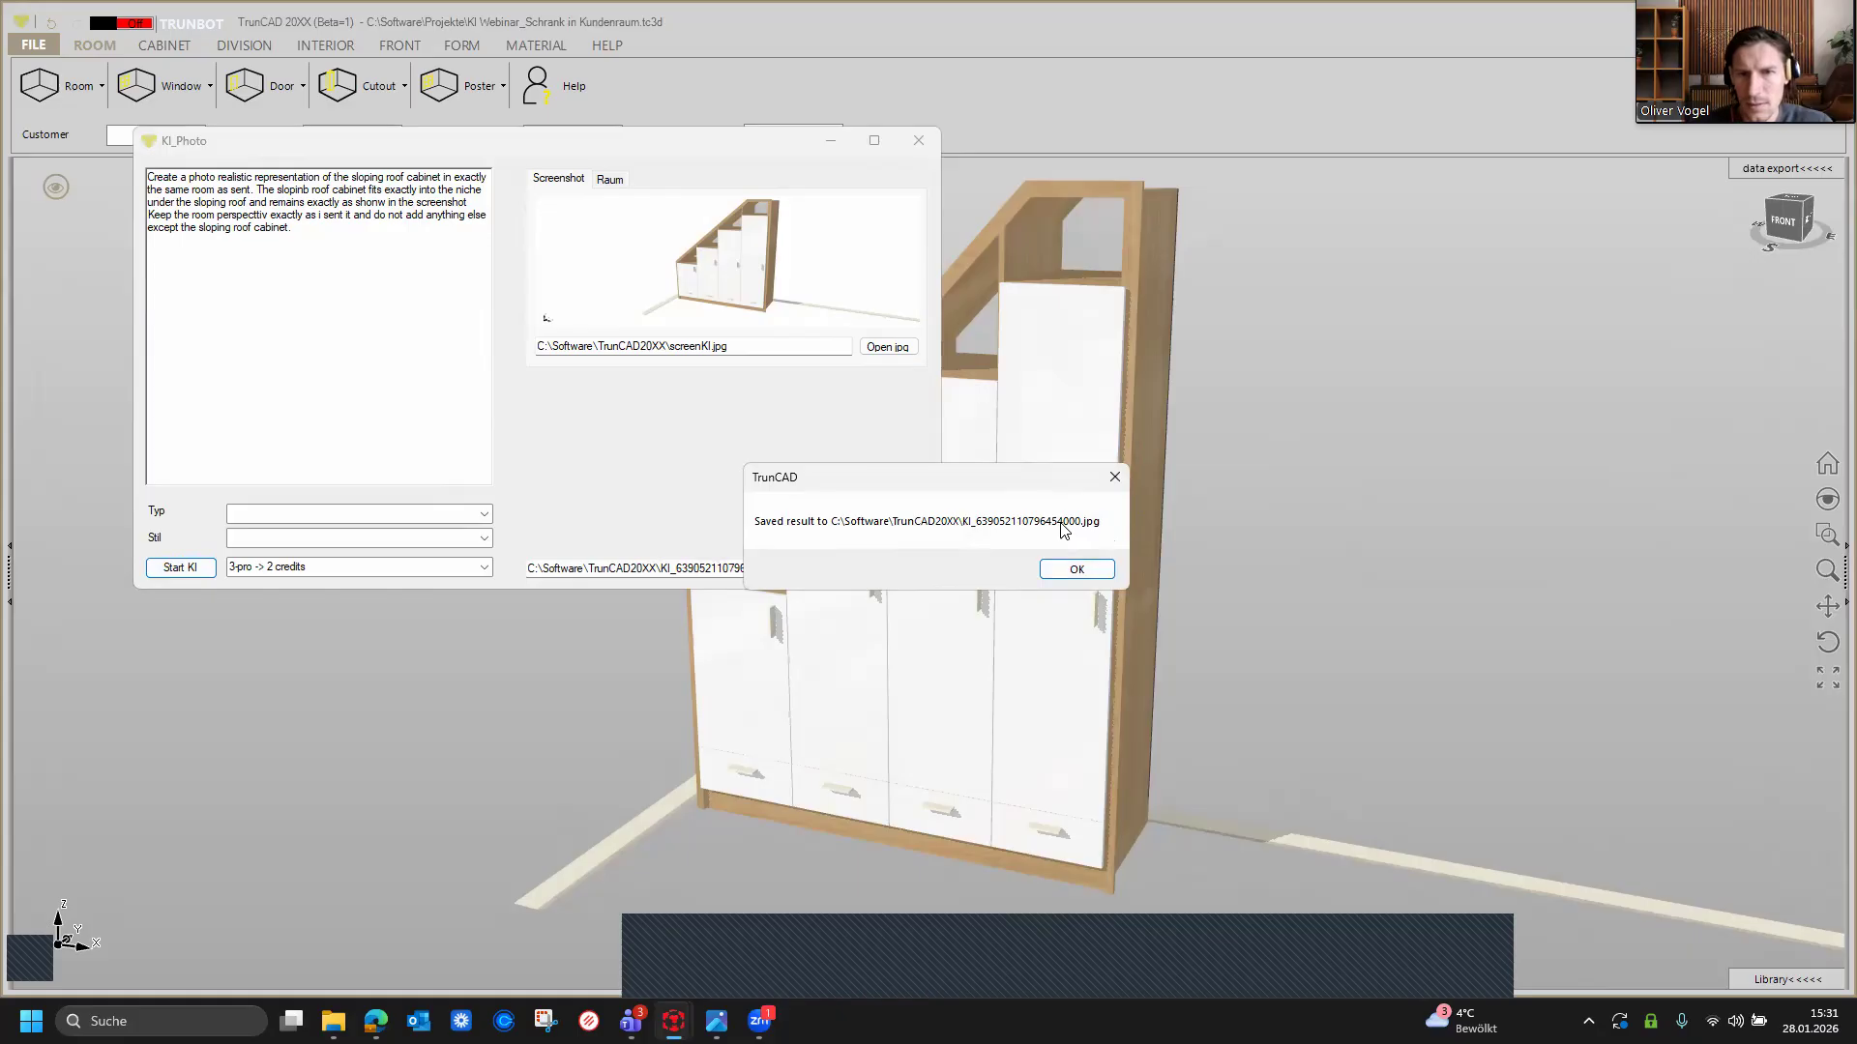
left_click(1080, 573)
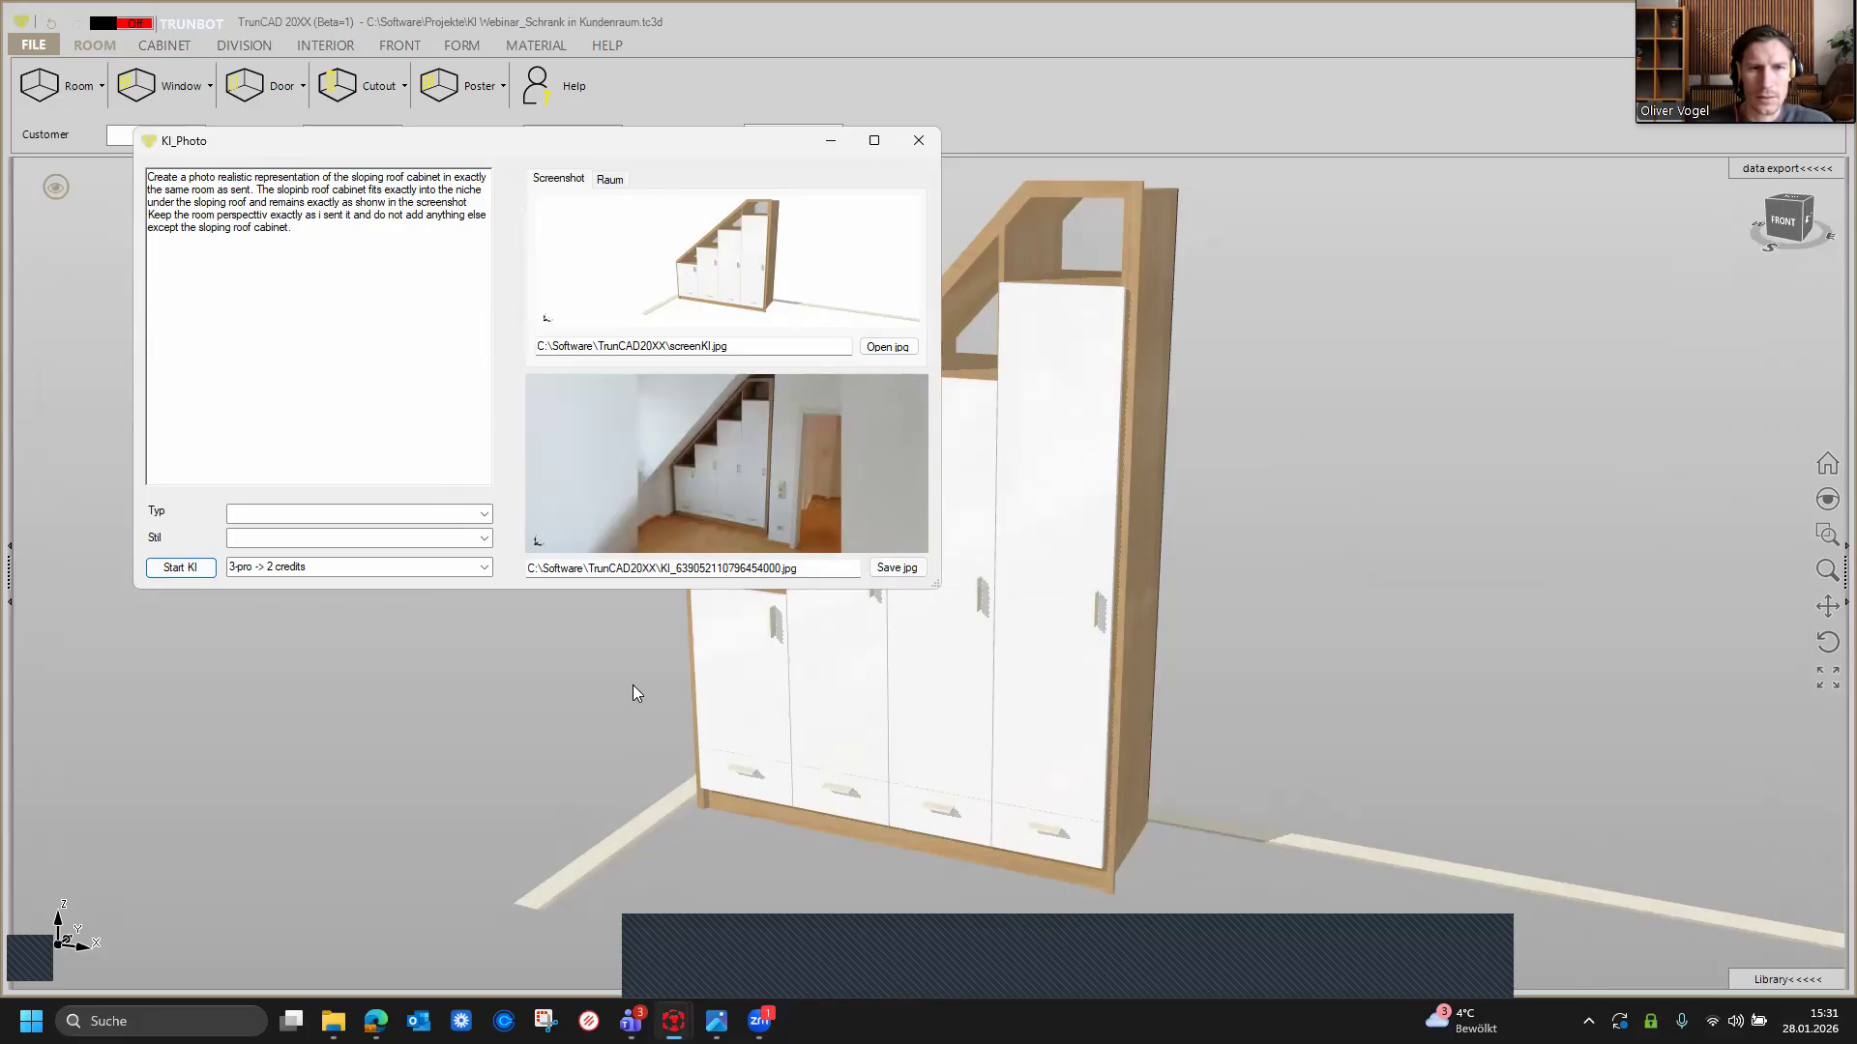
Step: Open the room photo Webinar_DS_Raum für KI Rendering from Downloads in the image viewer to compare it
mouse_move(630, 1021)
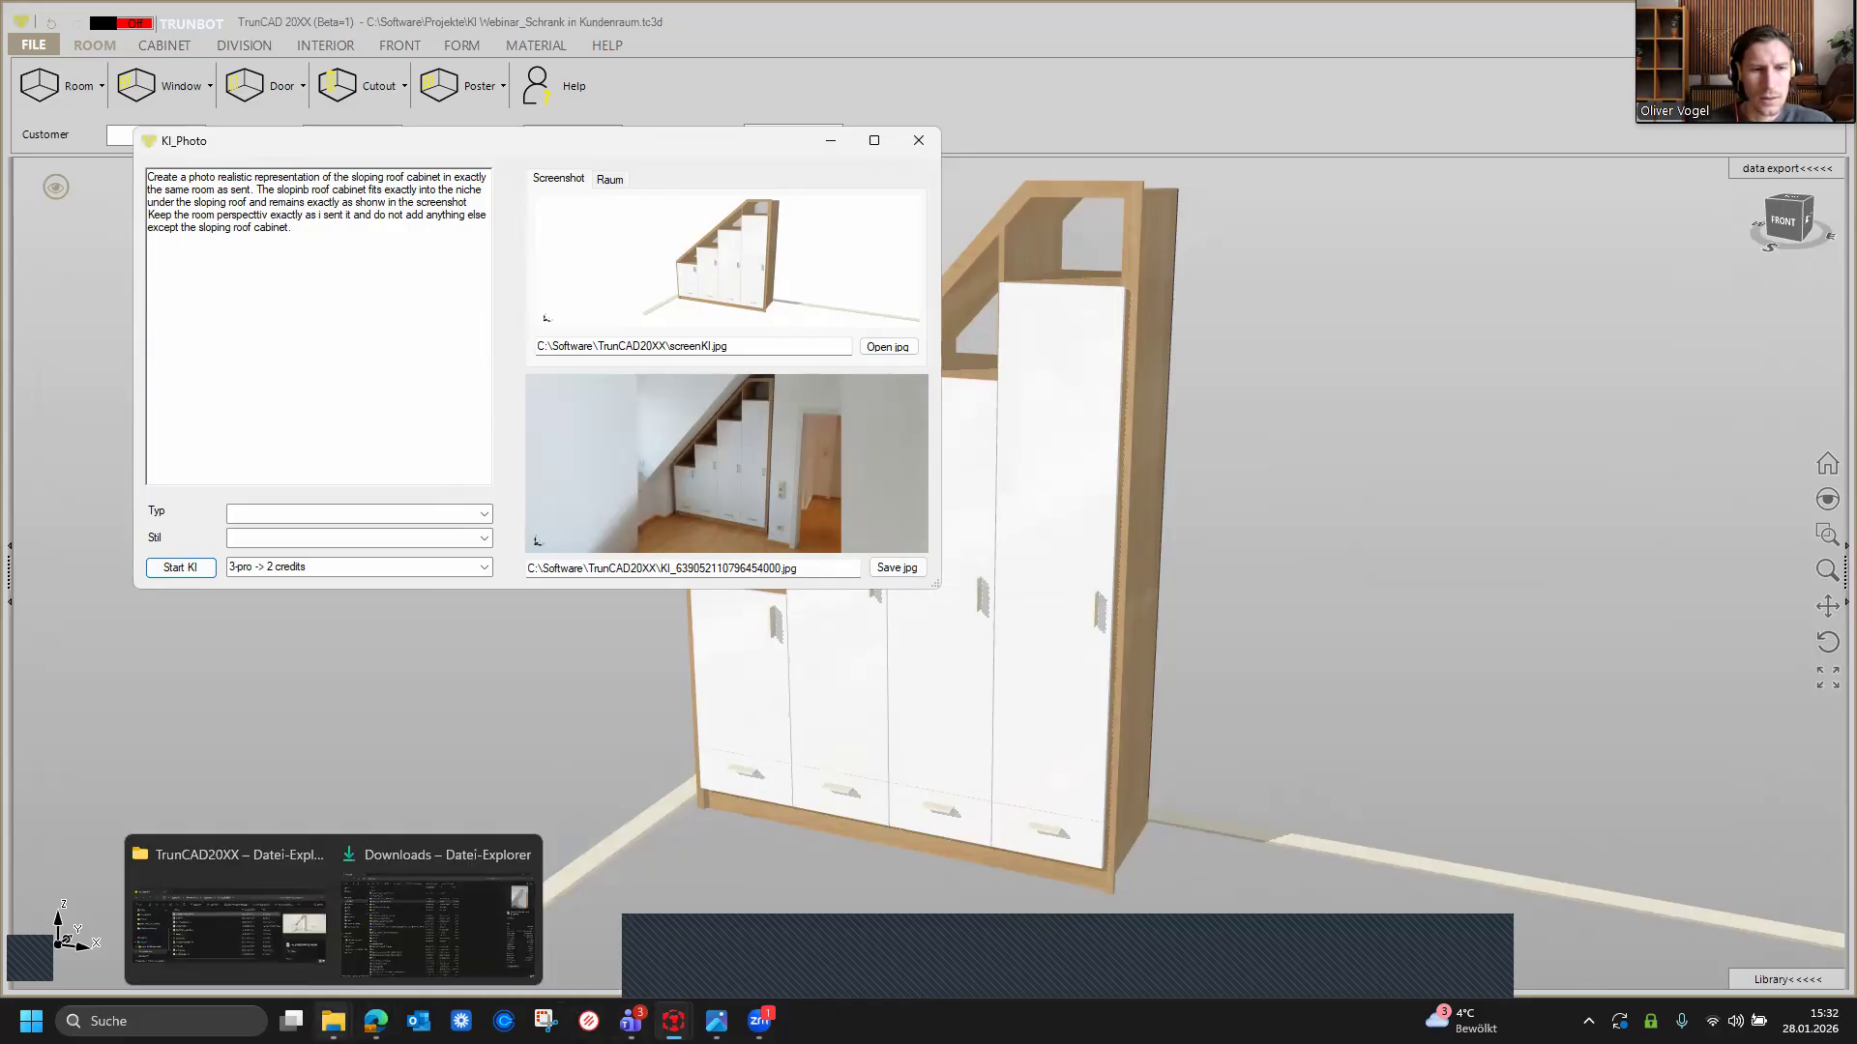
left_click(394, 956)
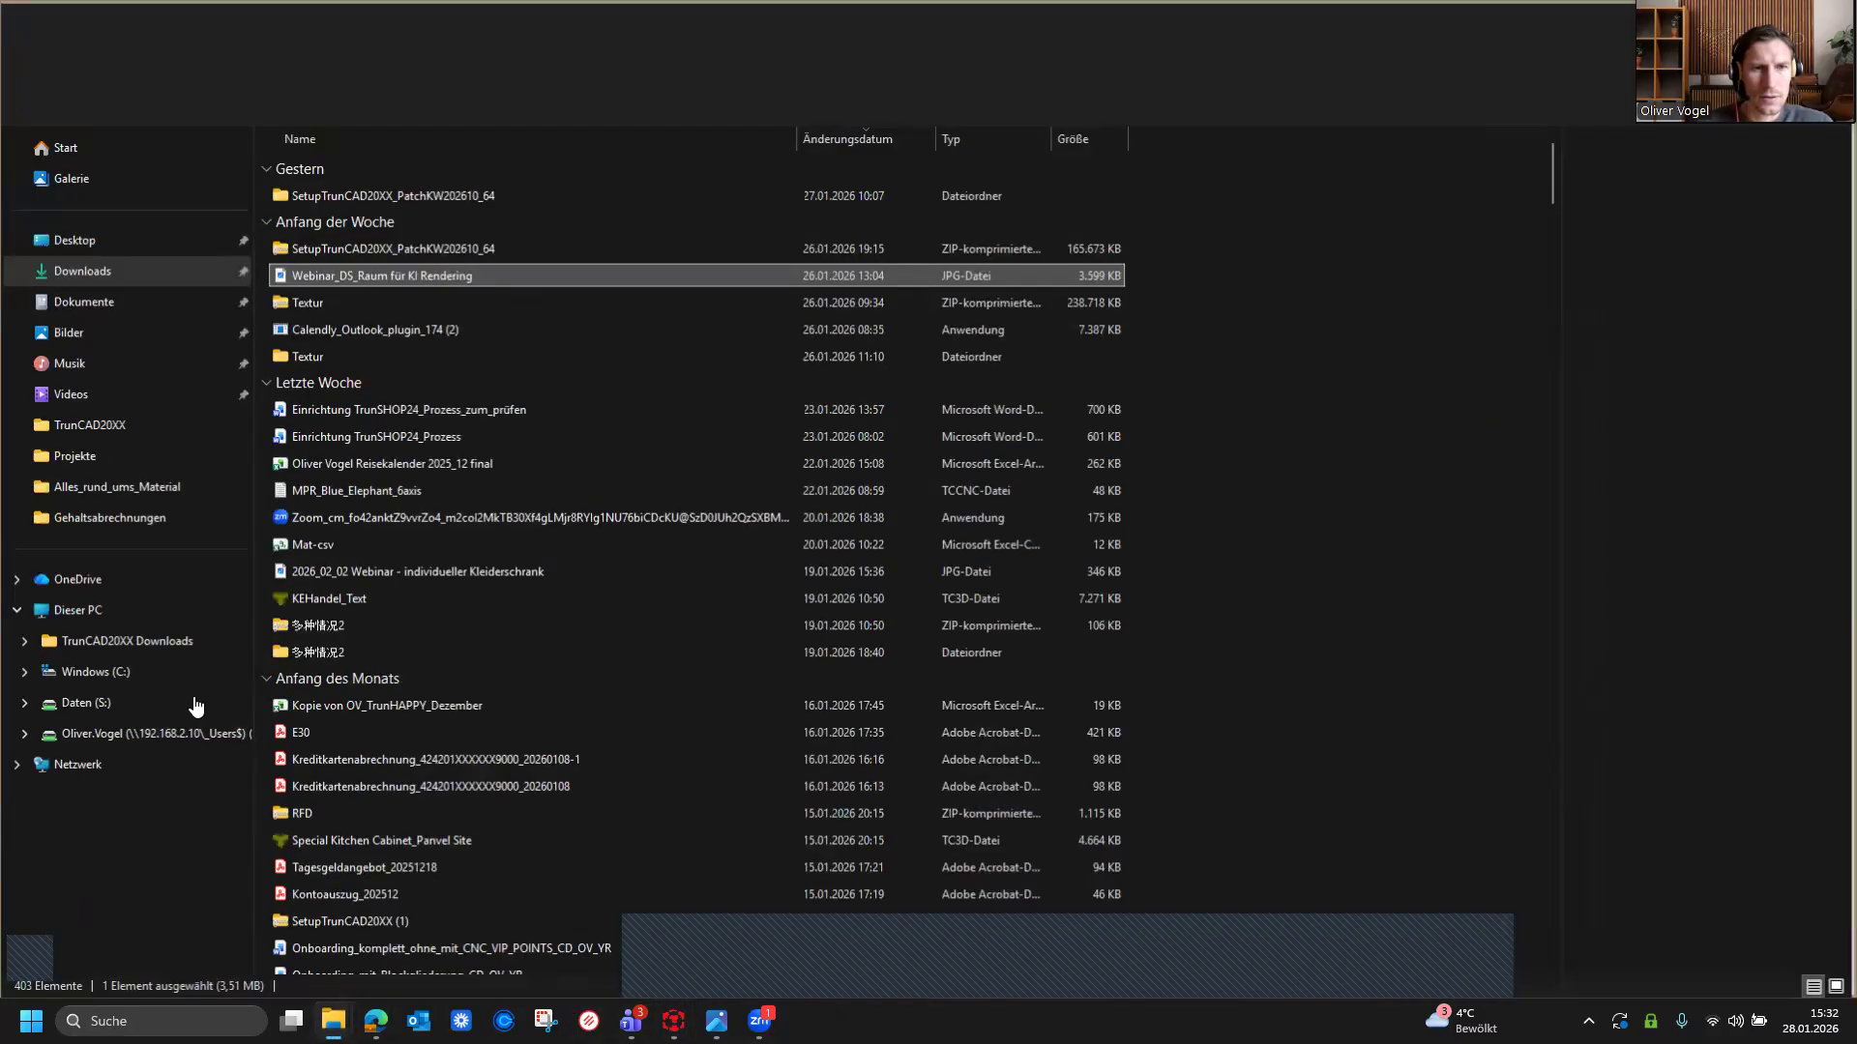
double_click(354, 279)
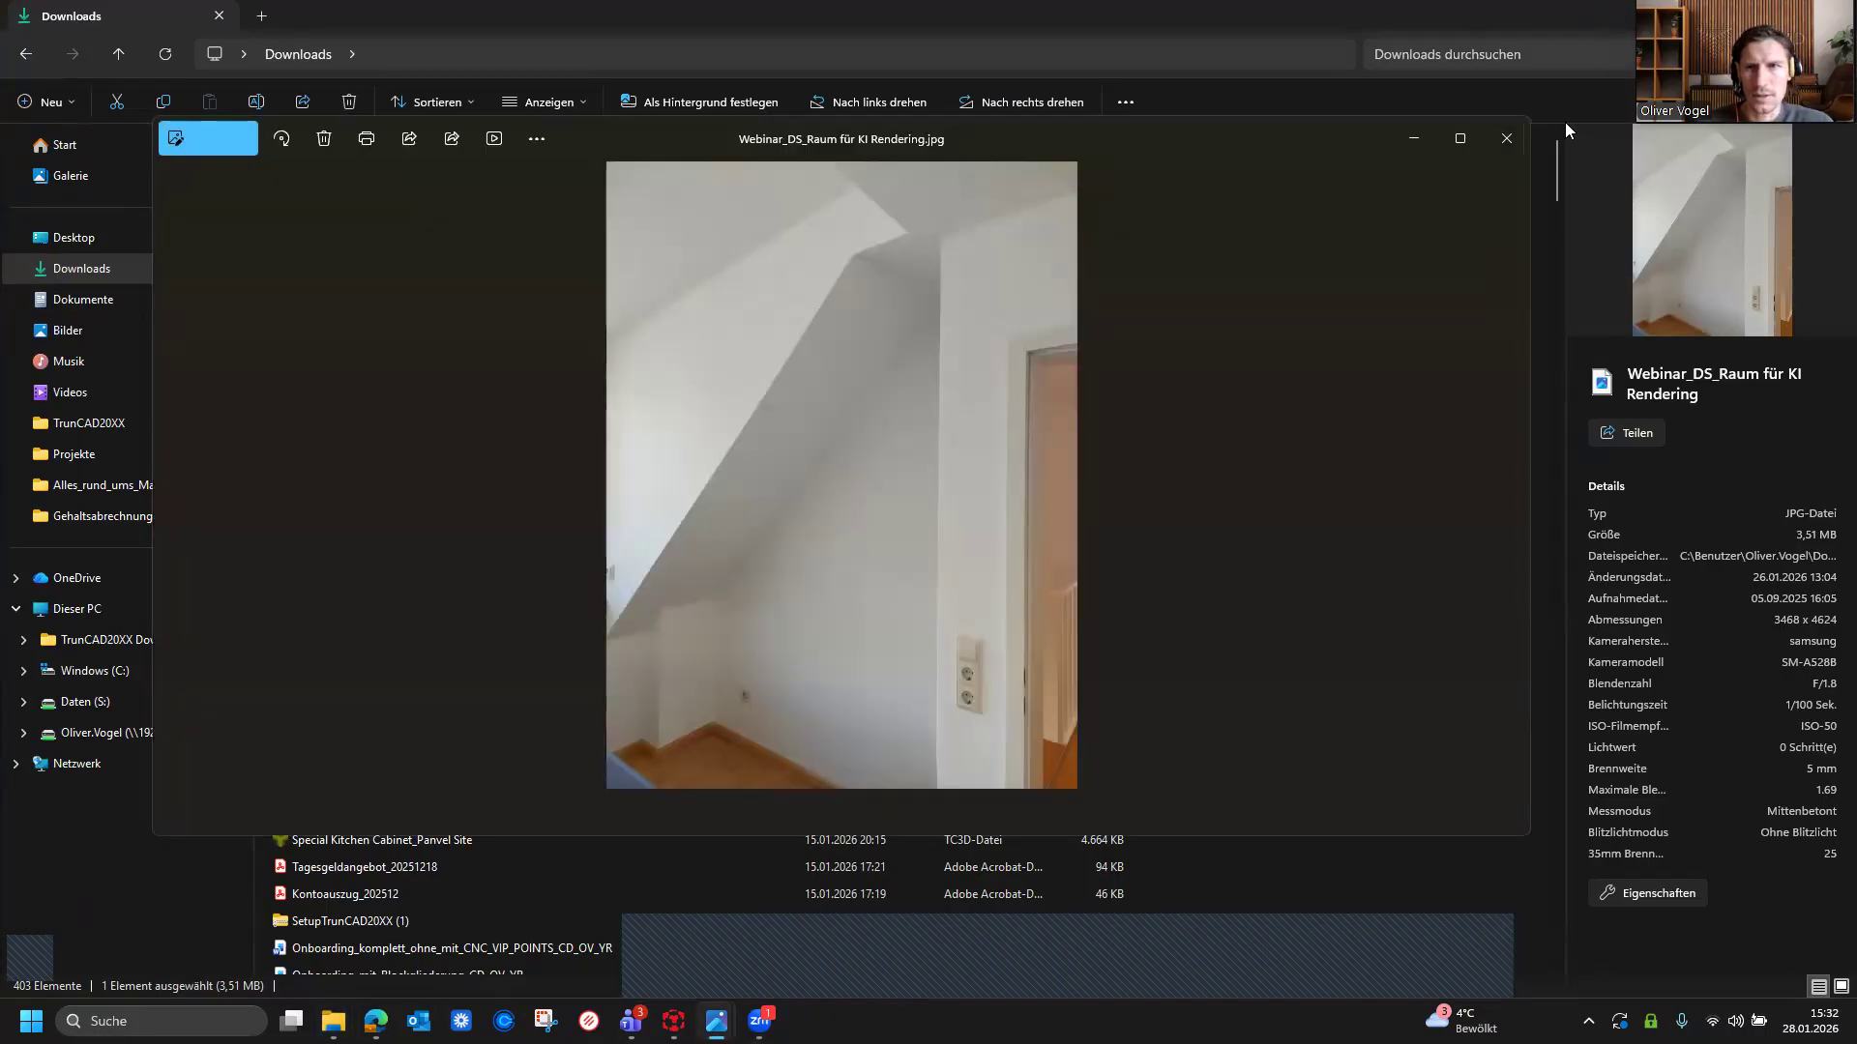
left_click(1505, 138)
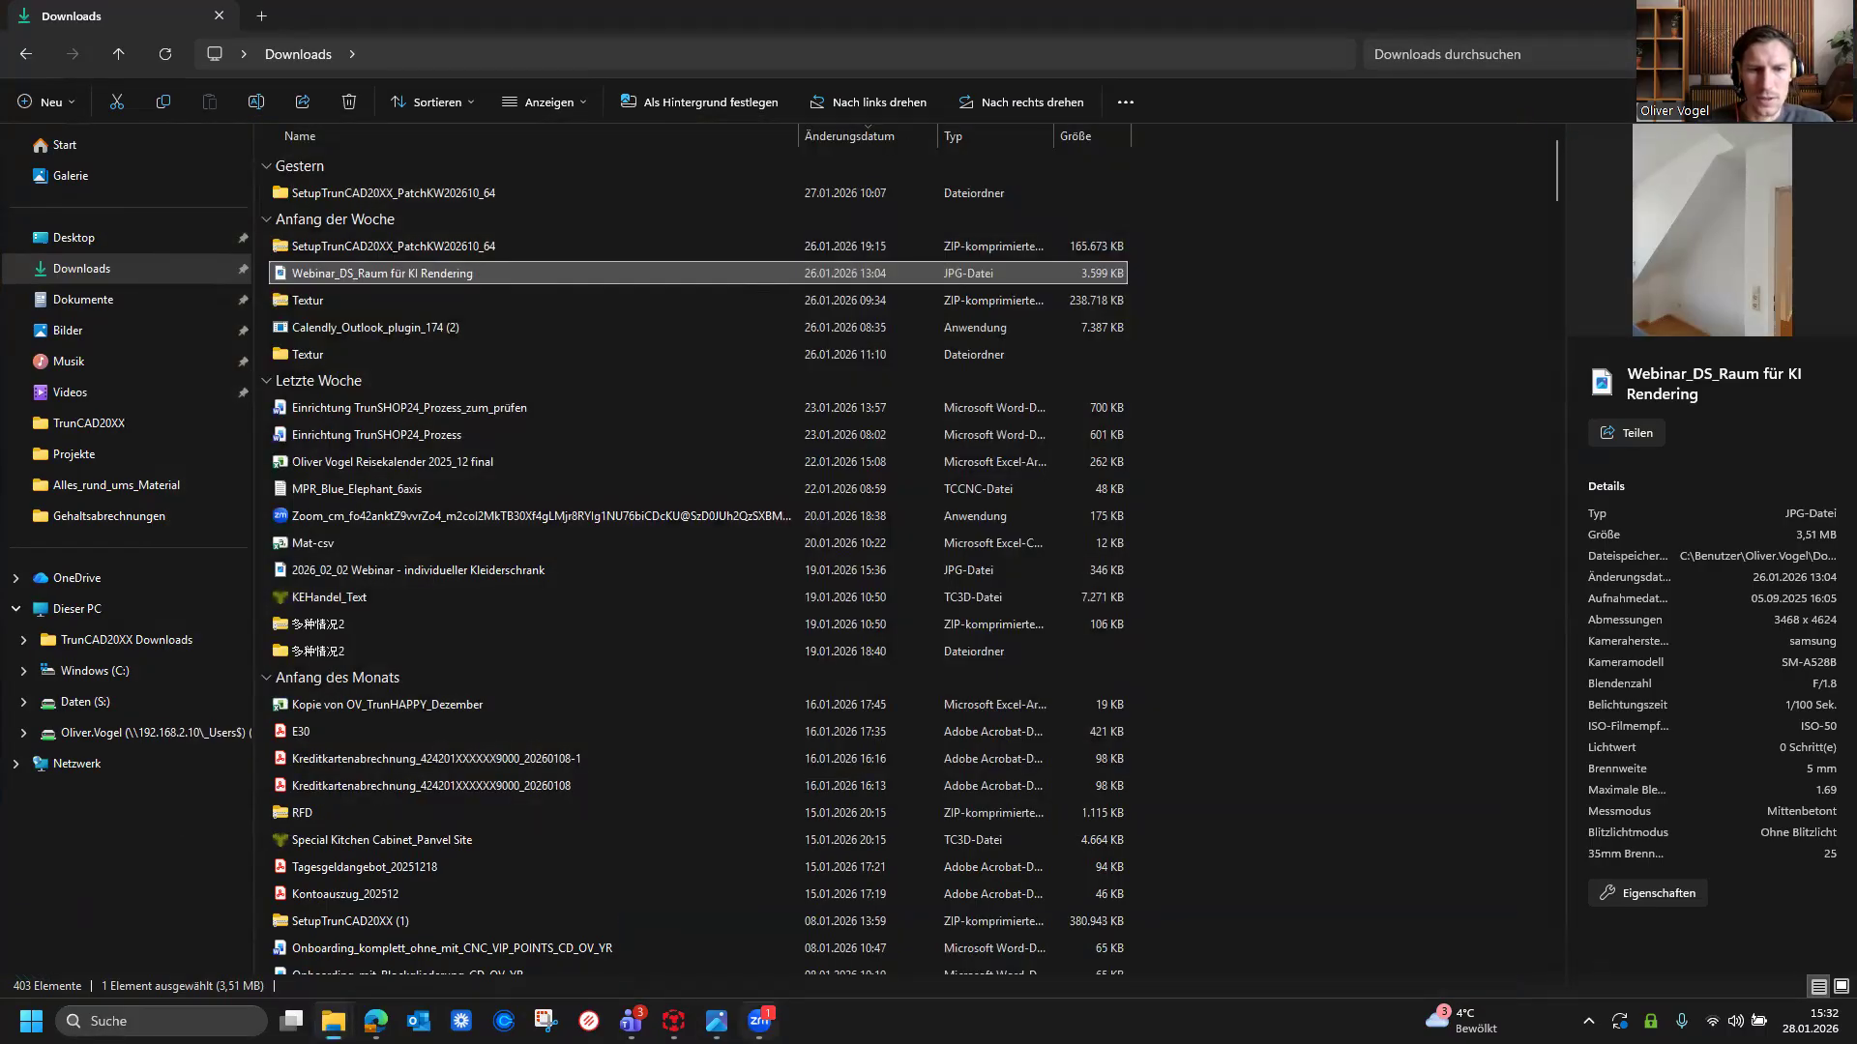
mouse_move(716, 1021)
left_click(572, 926)
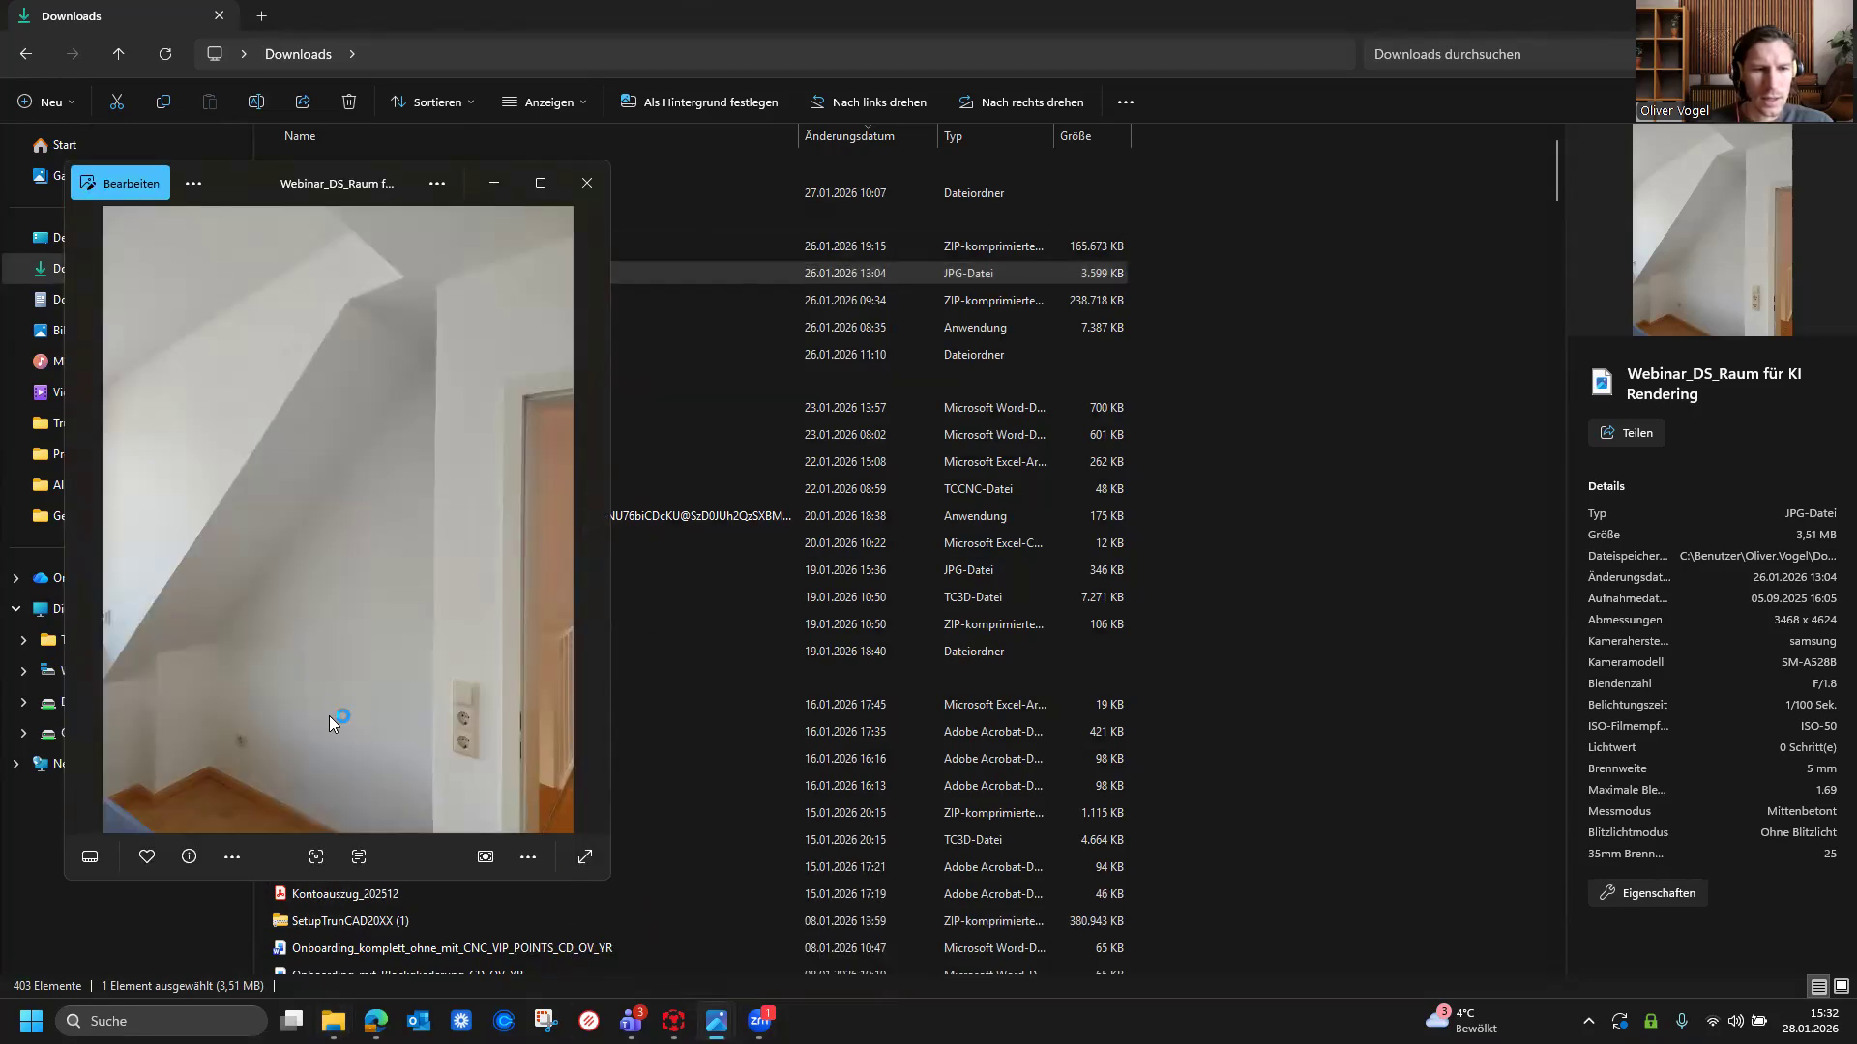
left_click(604, 17)
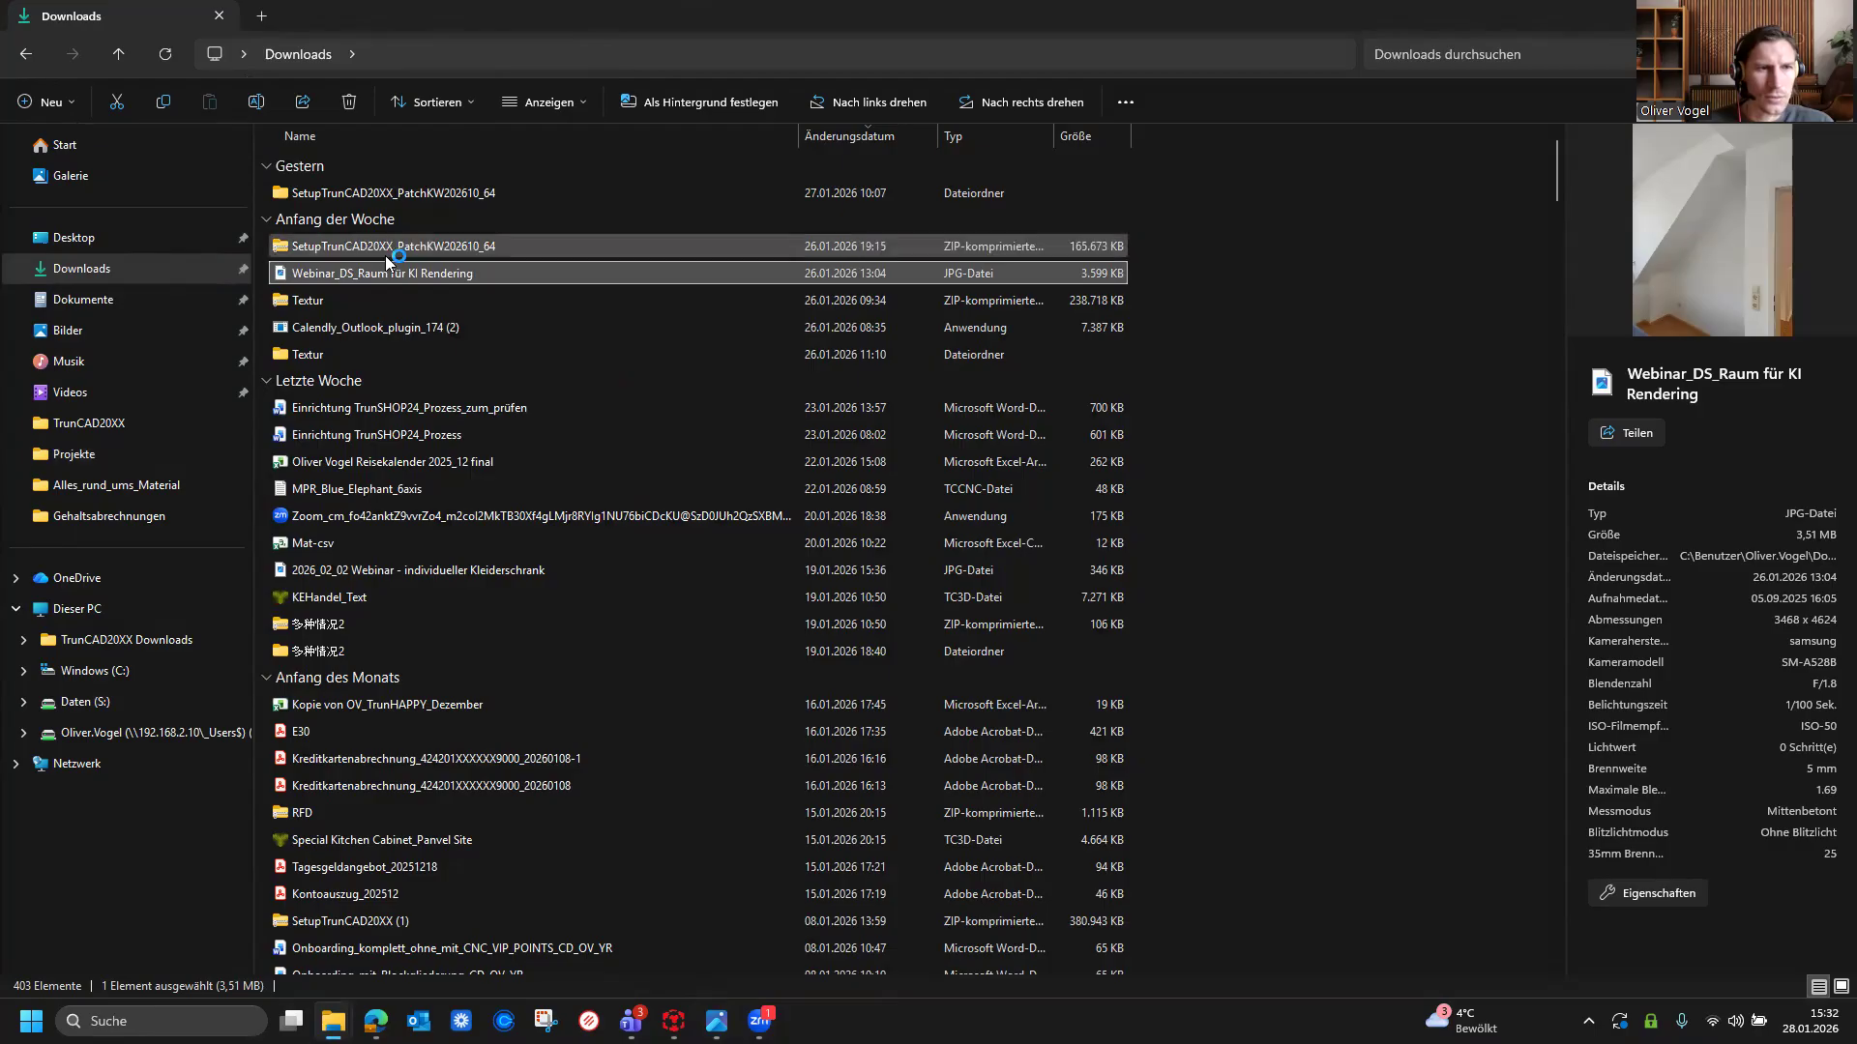
Step: Open the newest AI rendering KI_639052110796454000.jpg from C:\Software\TrunCAD20XX, sorted by date, in the image viewer
left_click(131, 672)
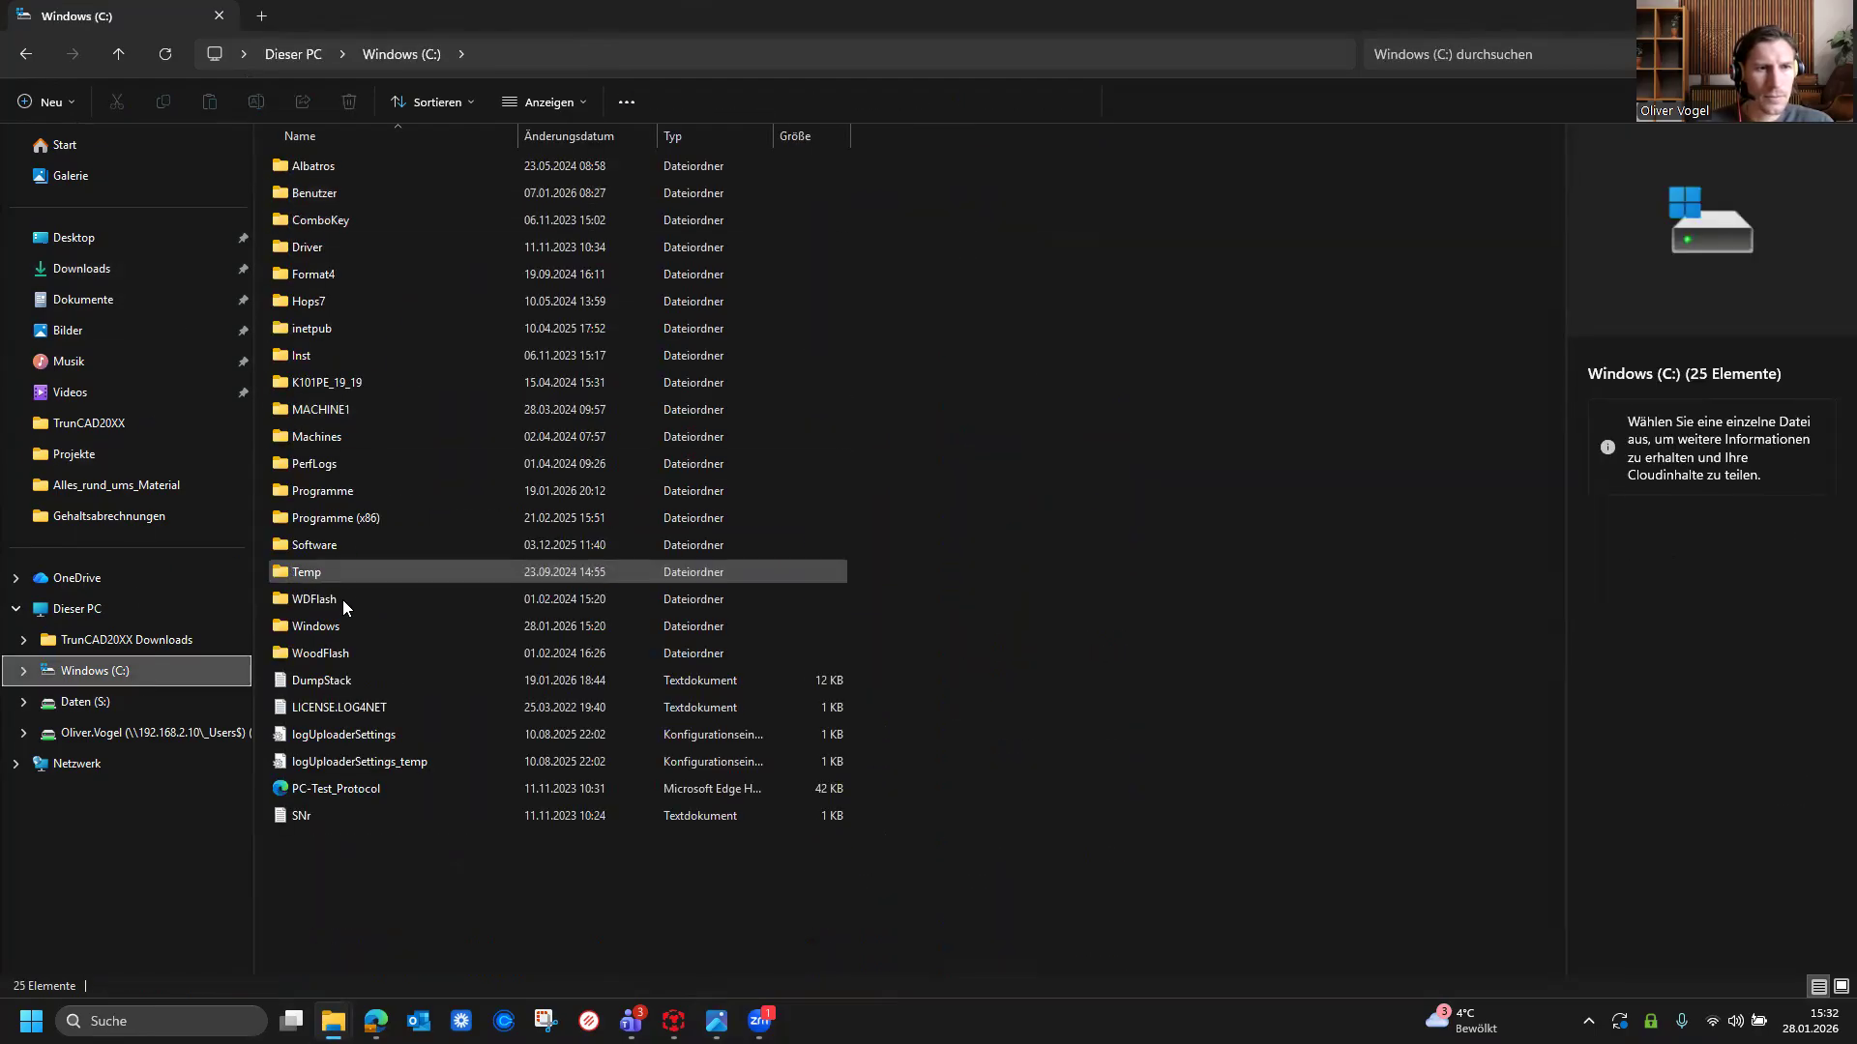
double_click(341, 546)
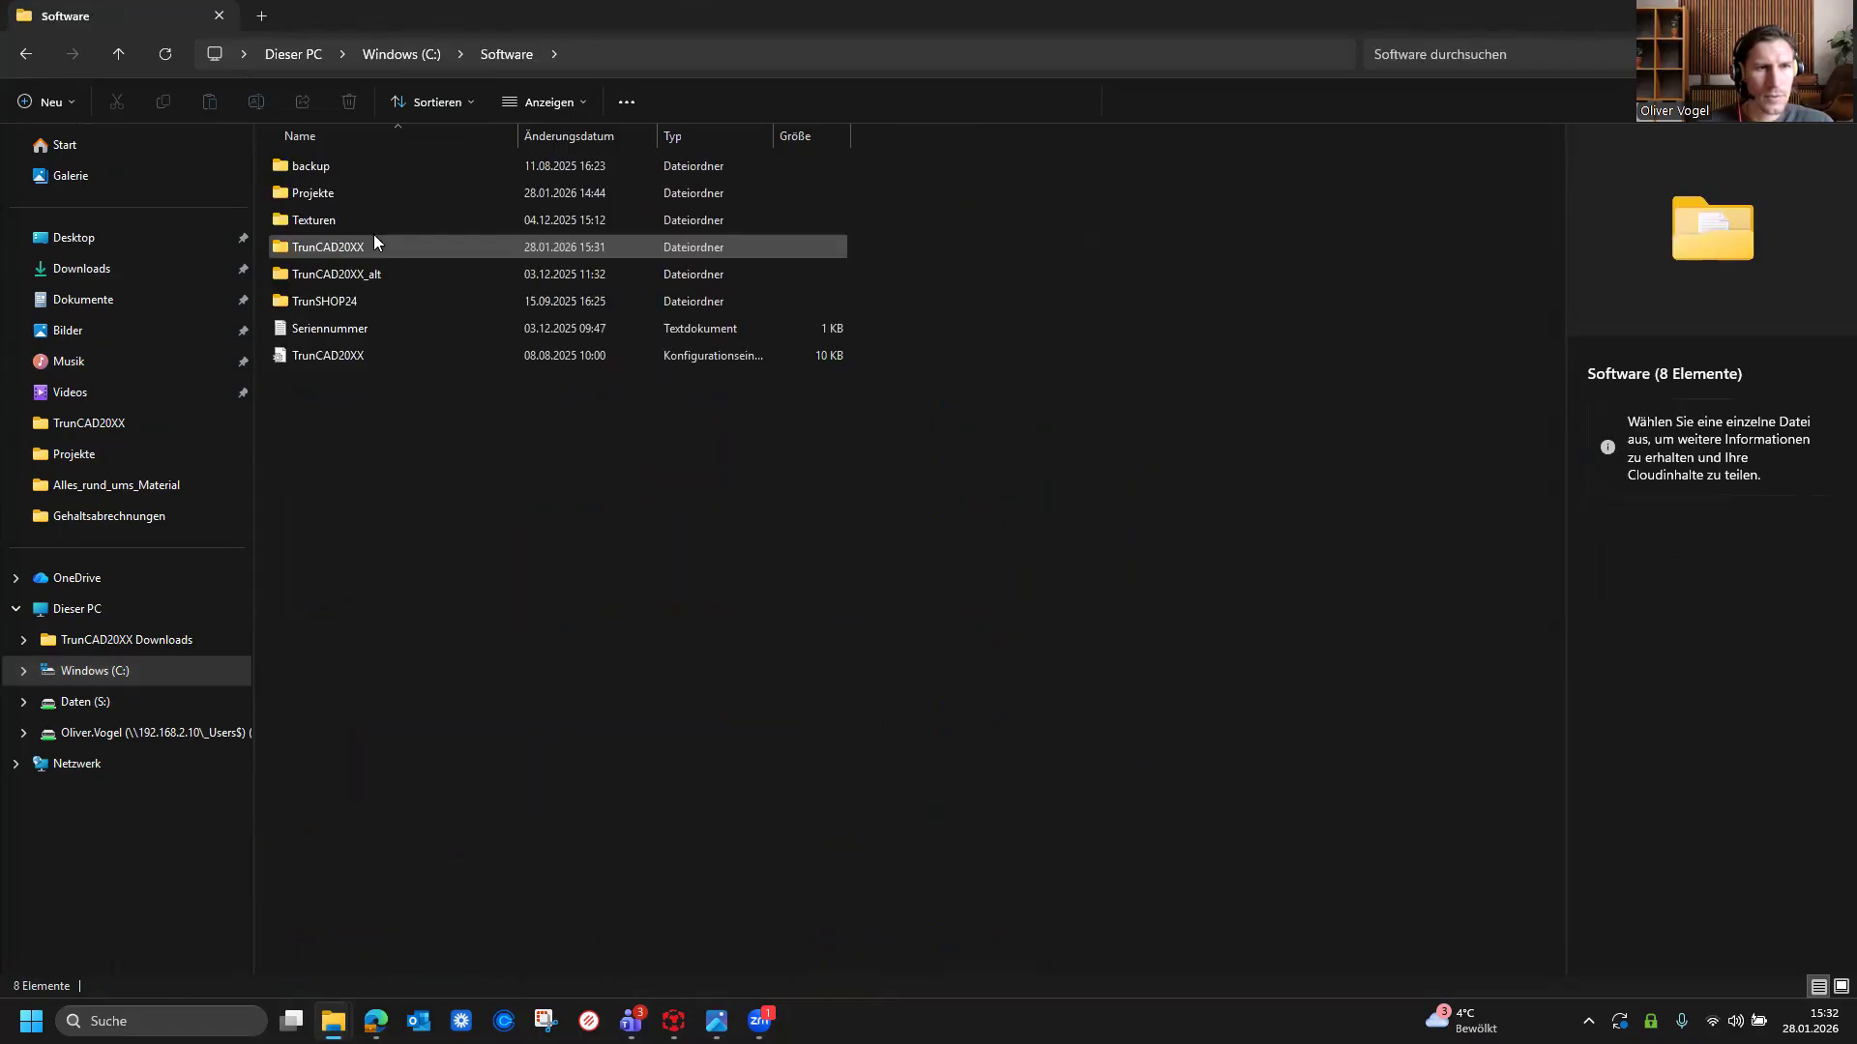
double_click(360, 248)
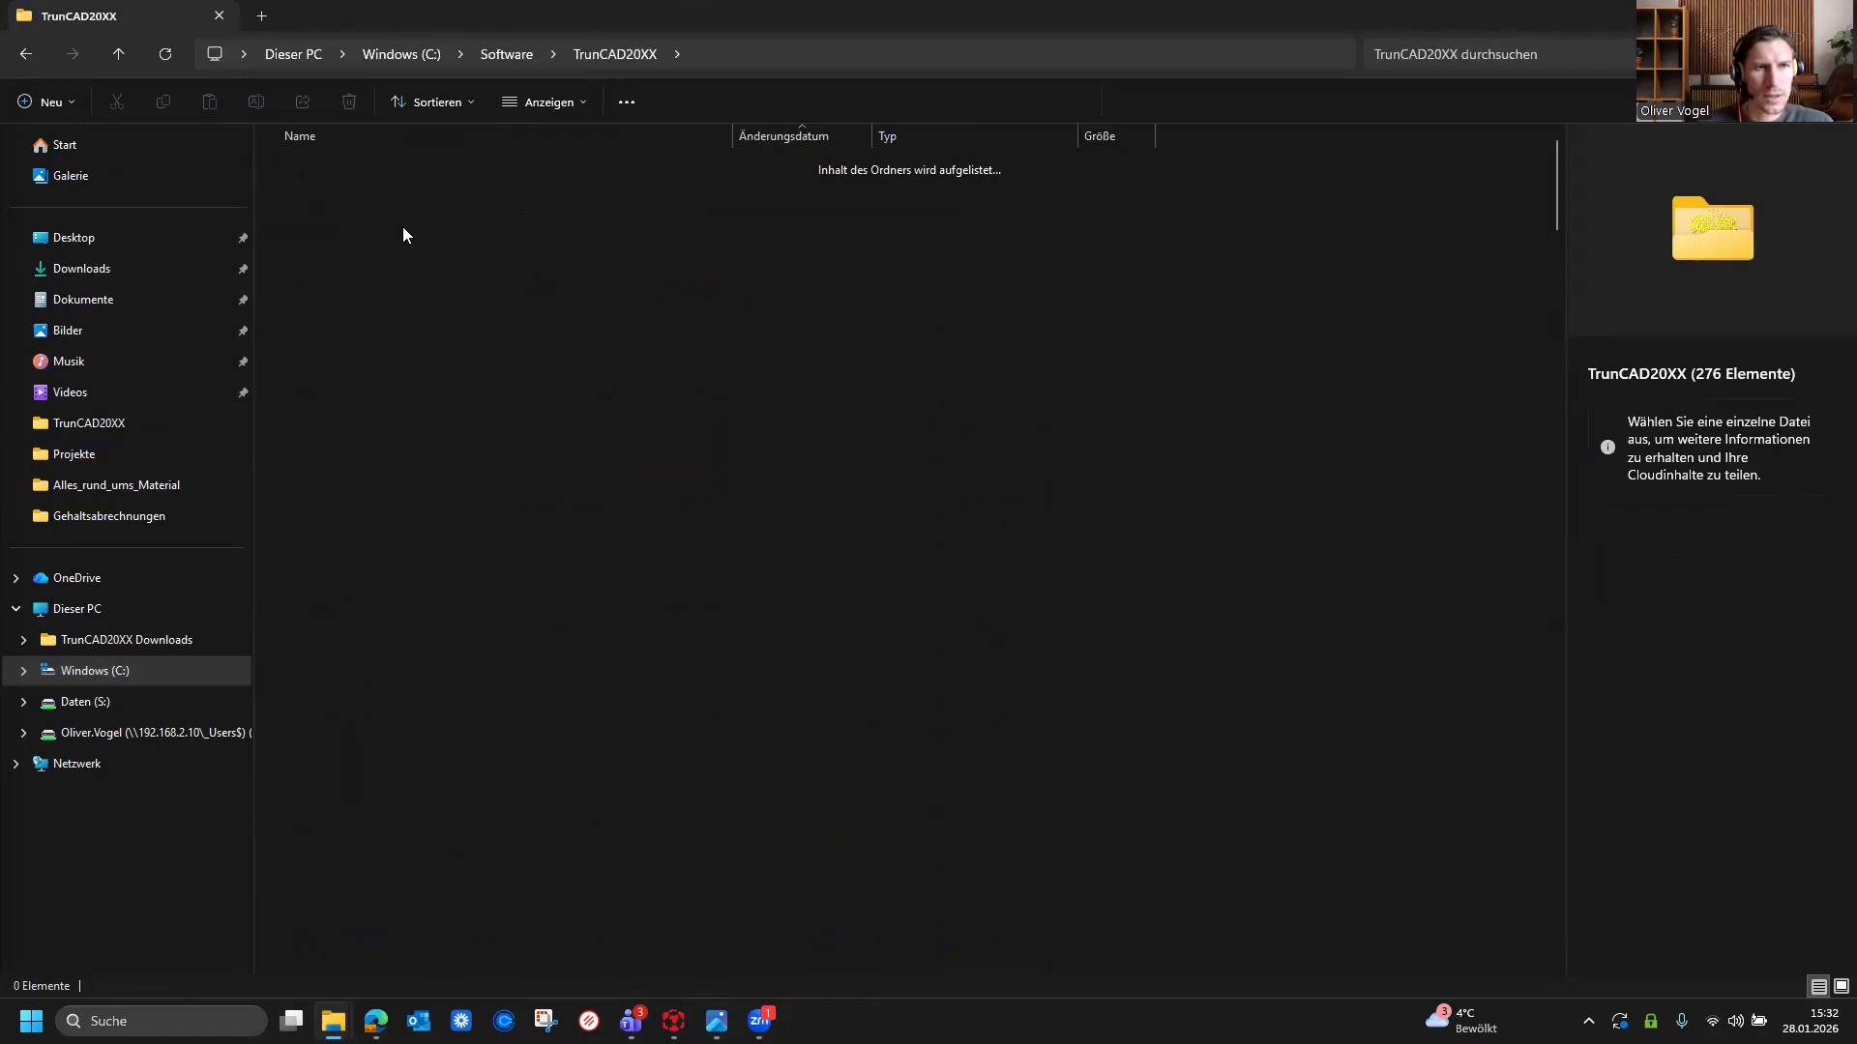
left_click(830, 129)
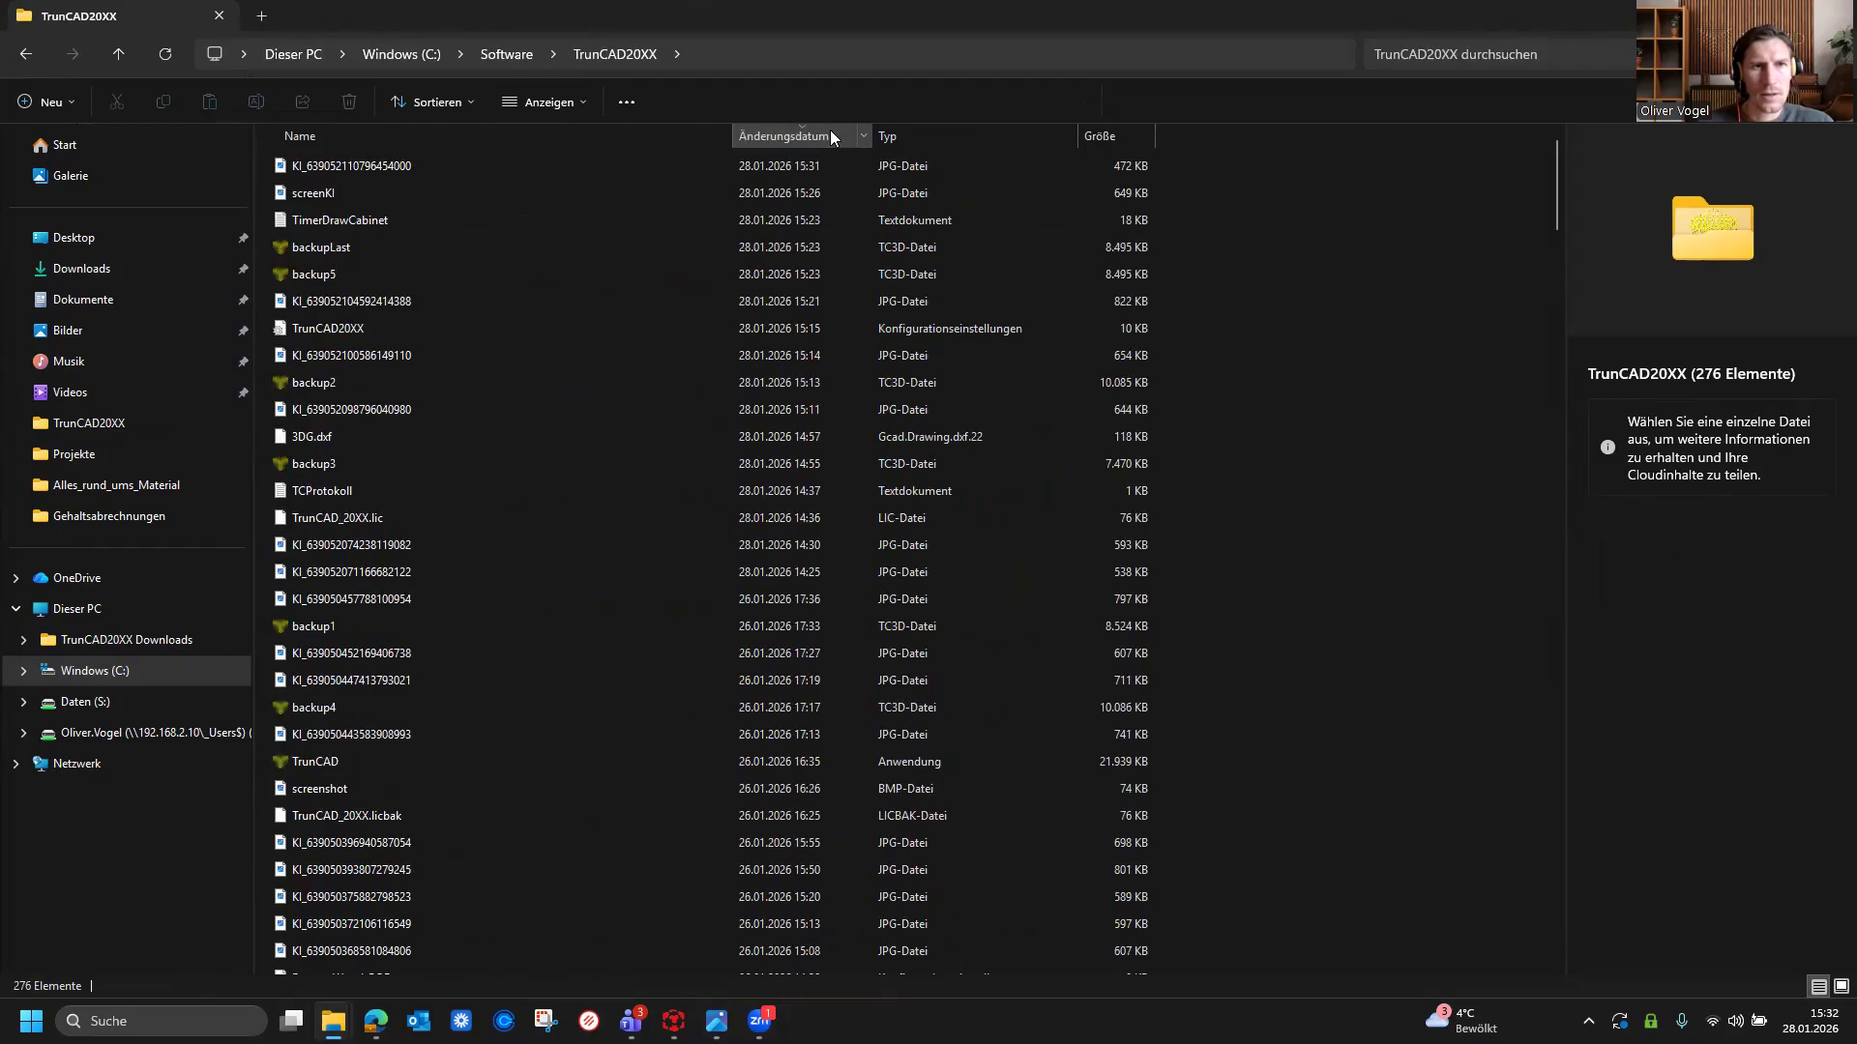
left_click(398, 165)
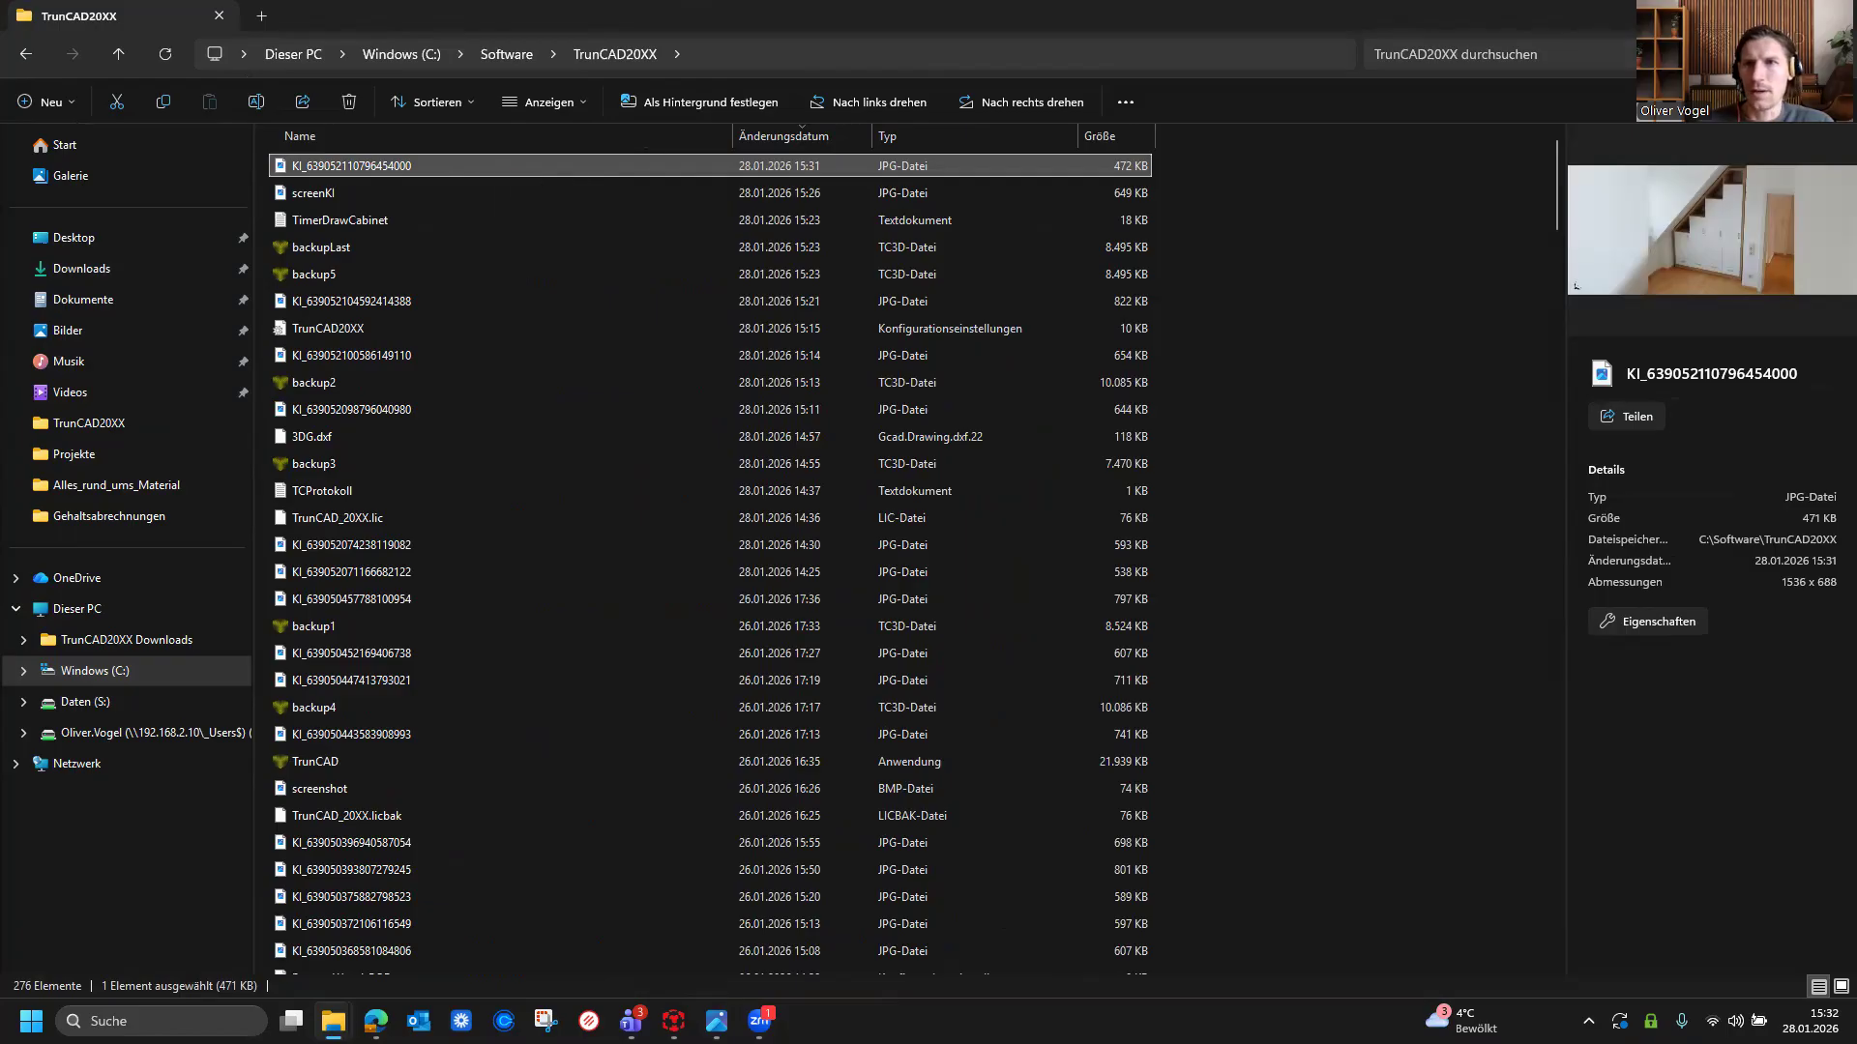
left_click(1787, 16)
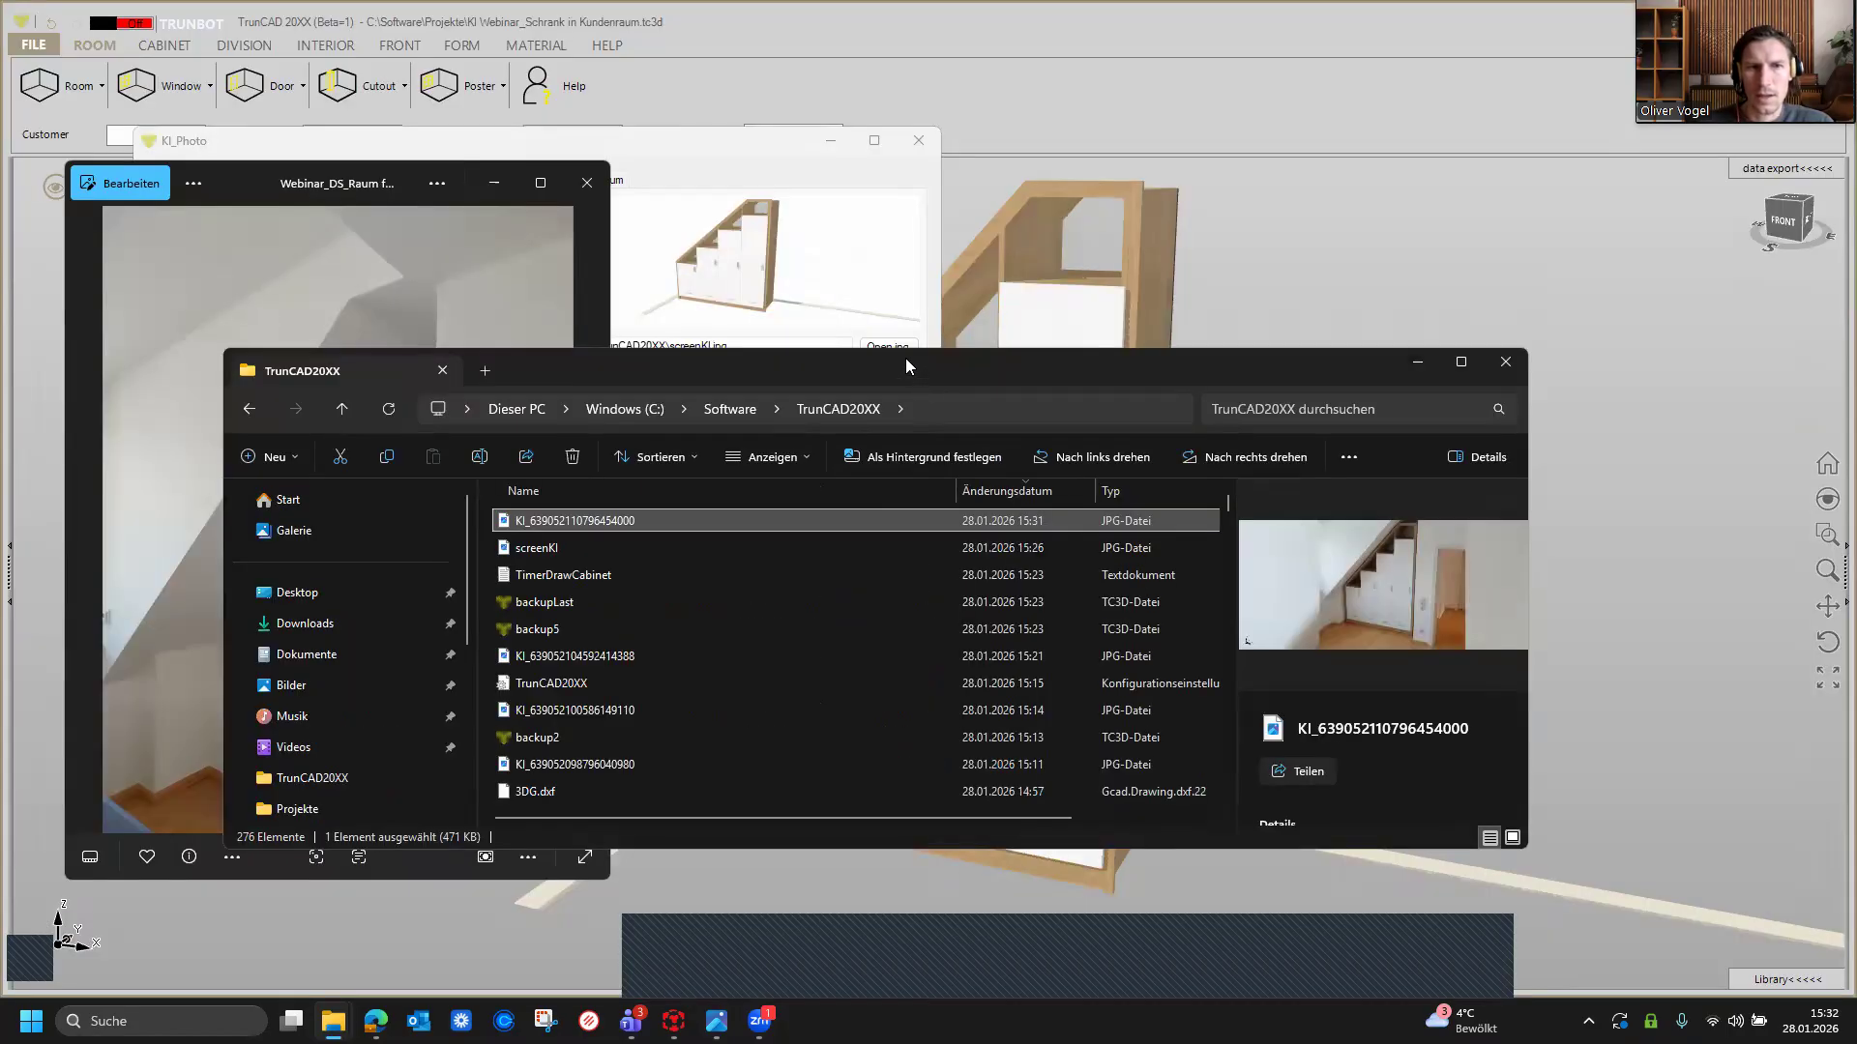
left_click_drag(906, 357, 902, 364)
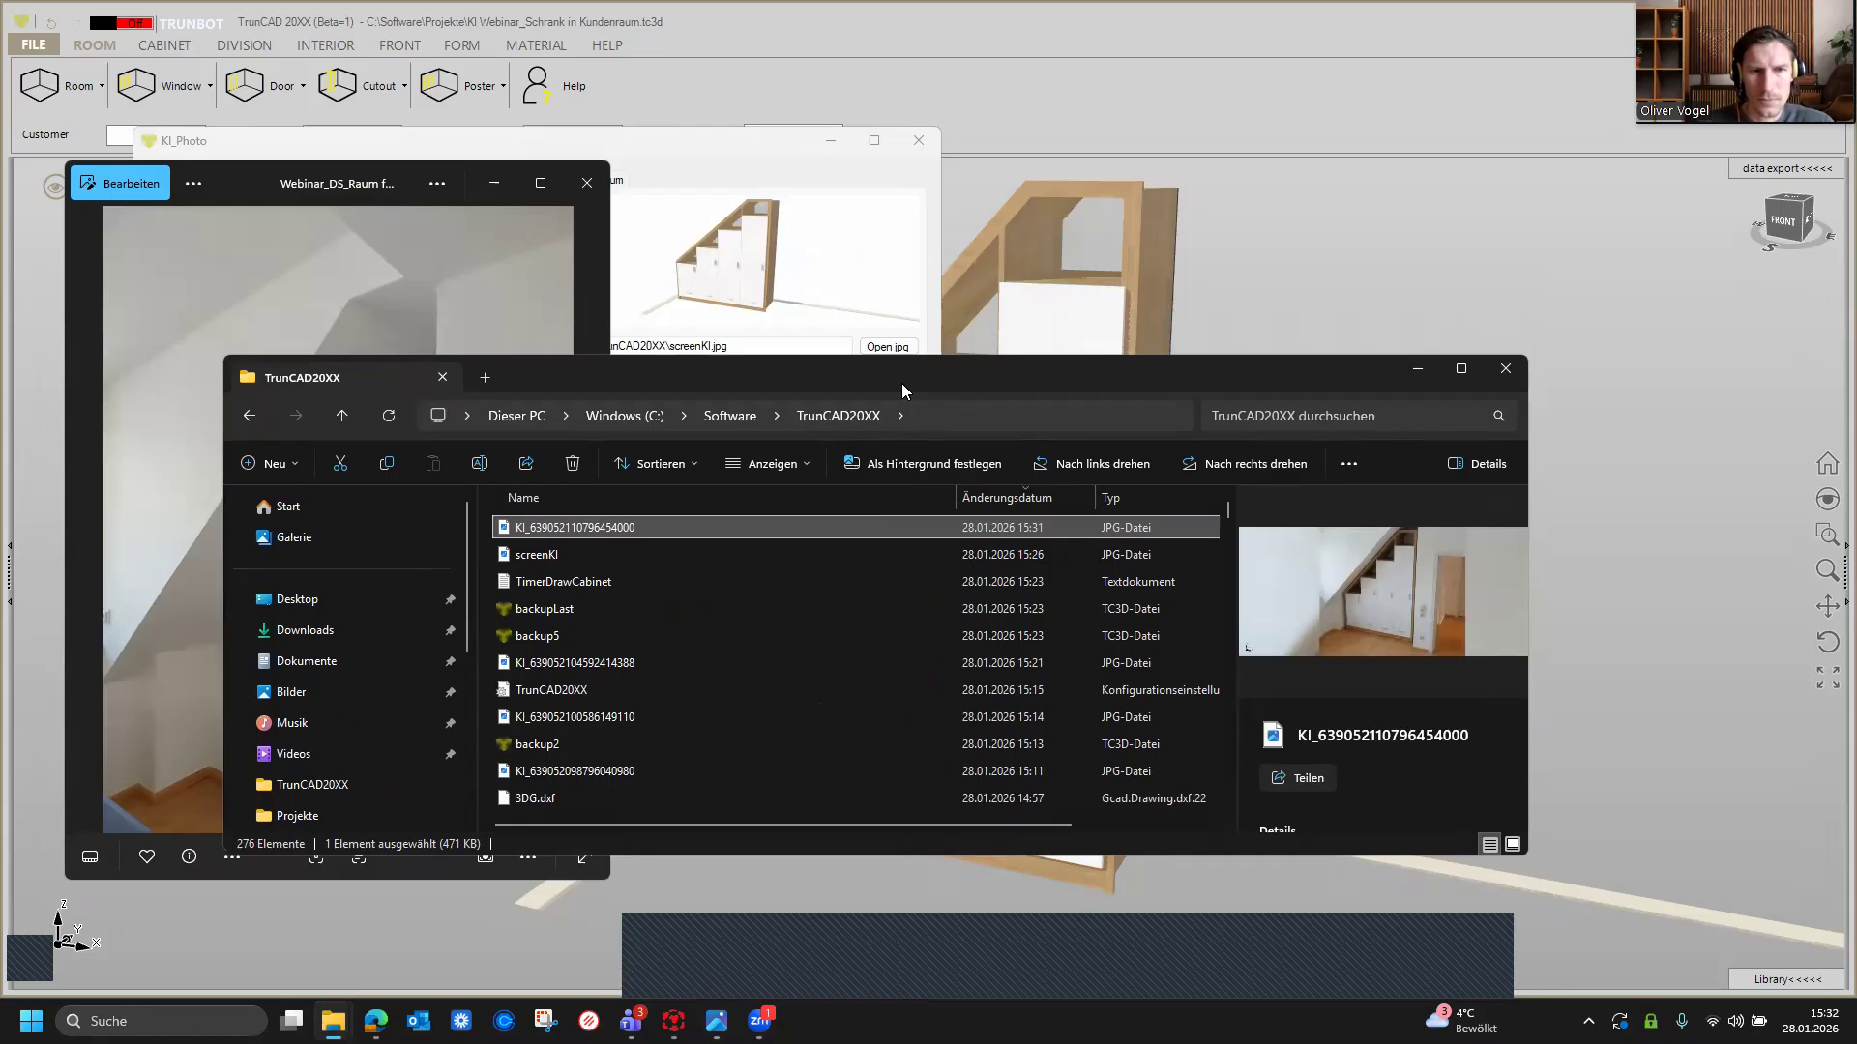
left_click_drag(901, 383, 1054, 612)
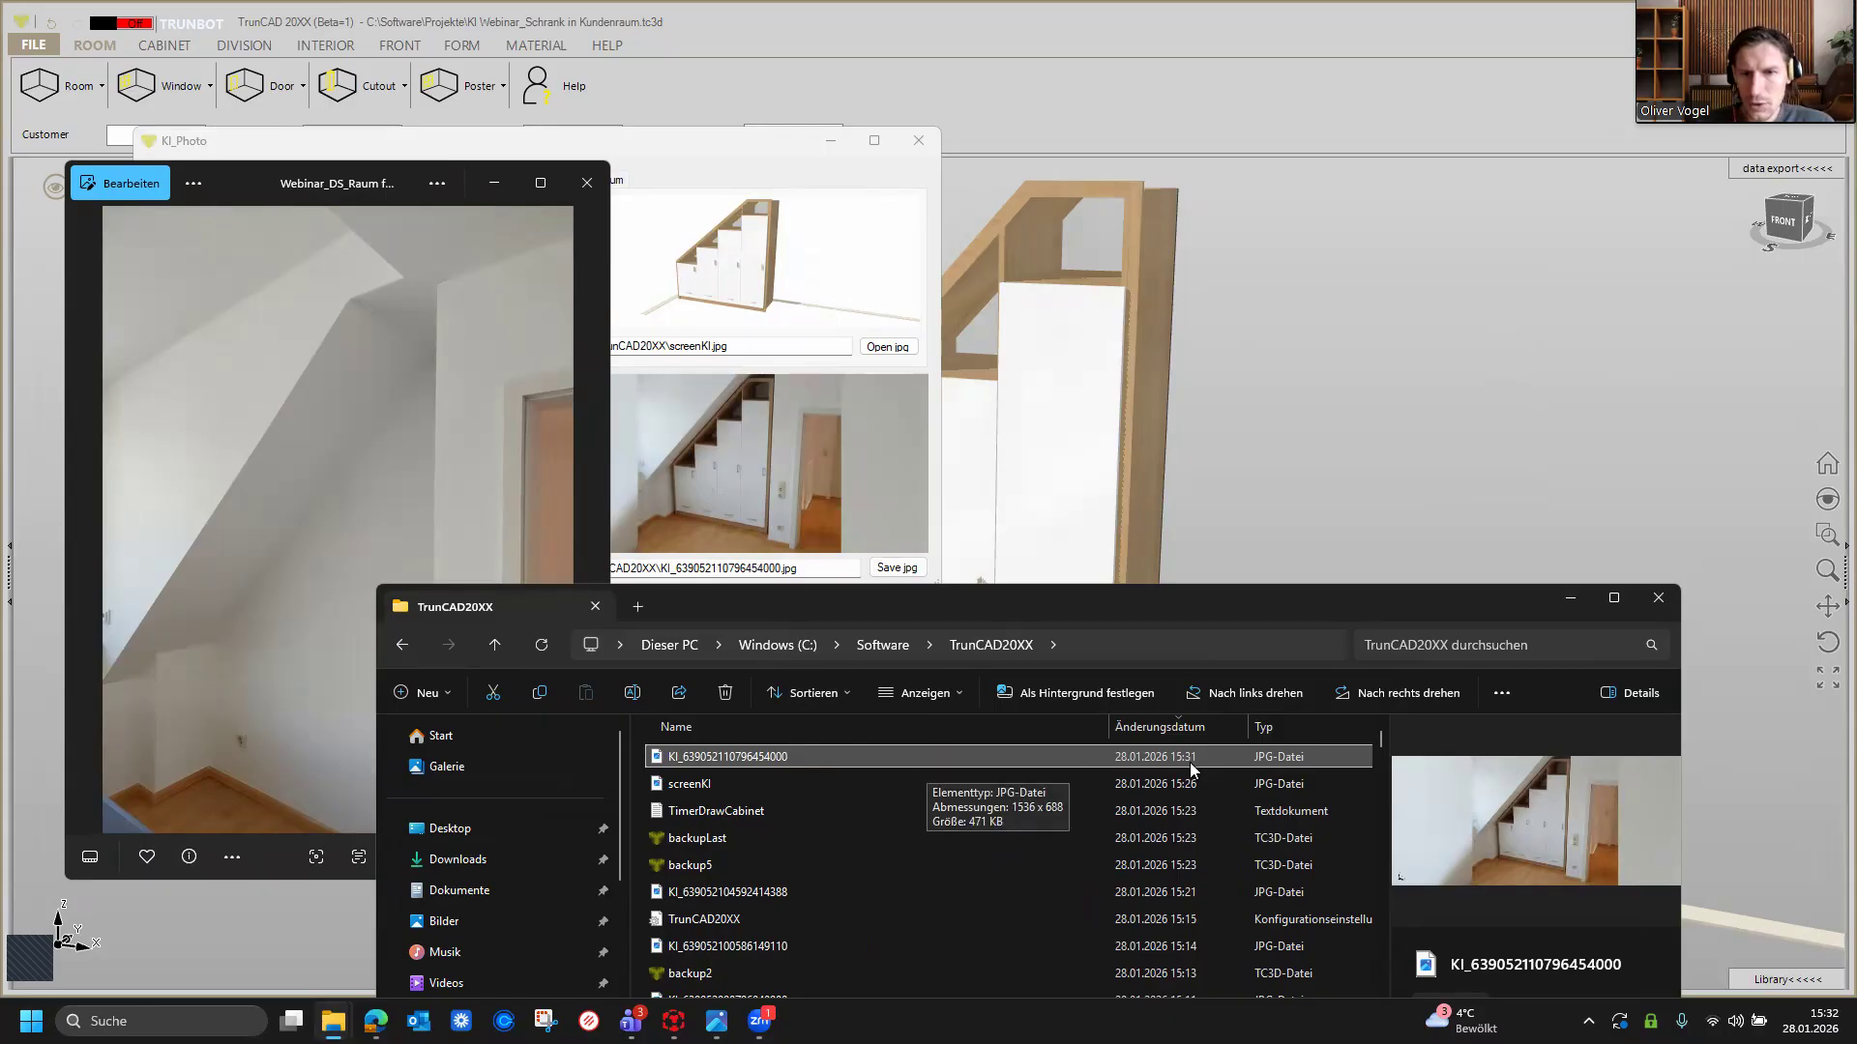
double_click(708, 752)
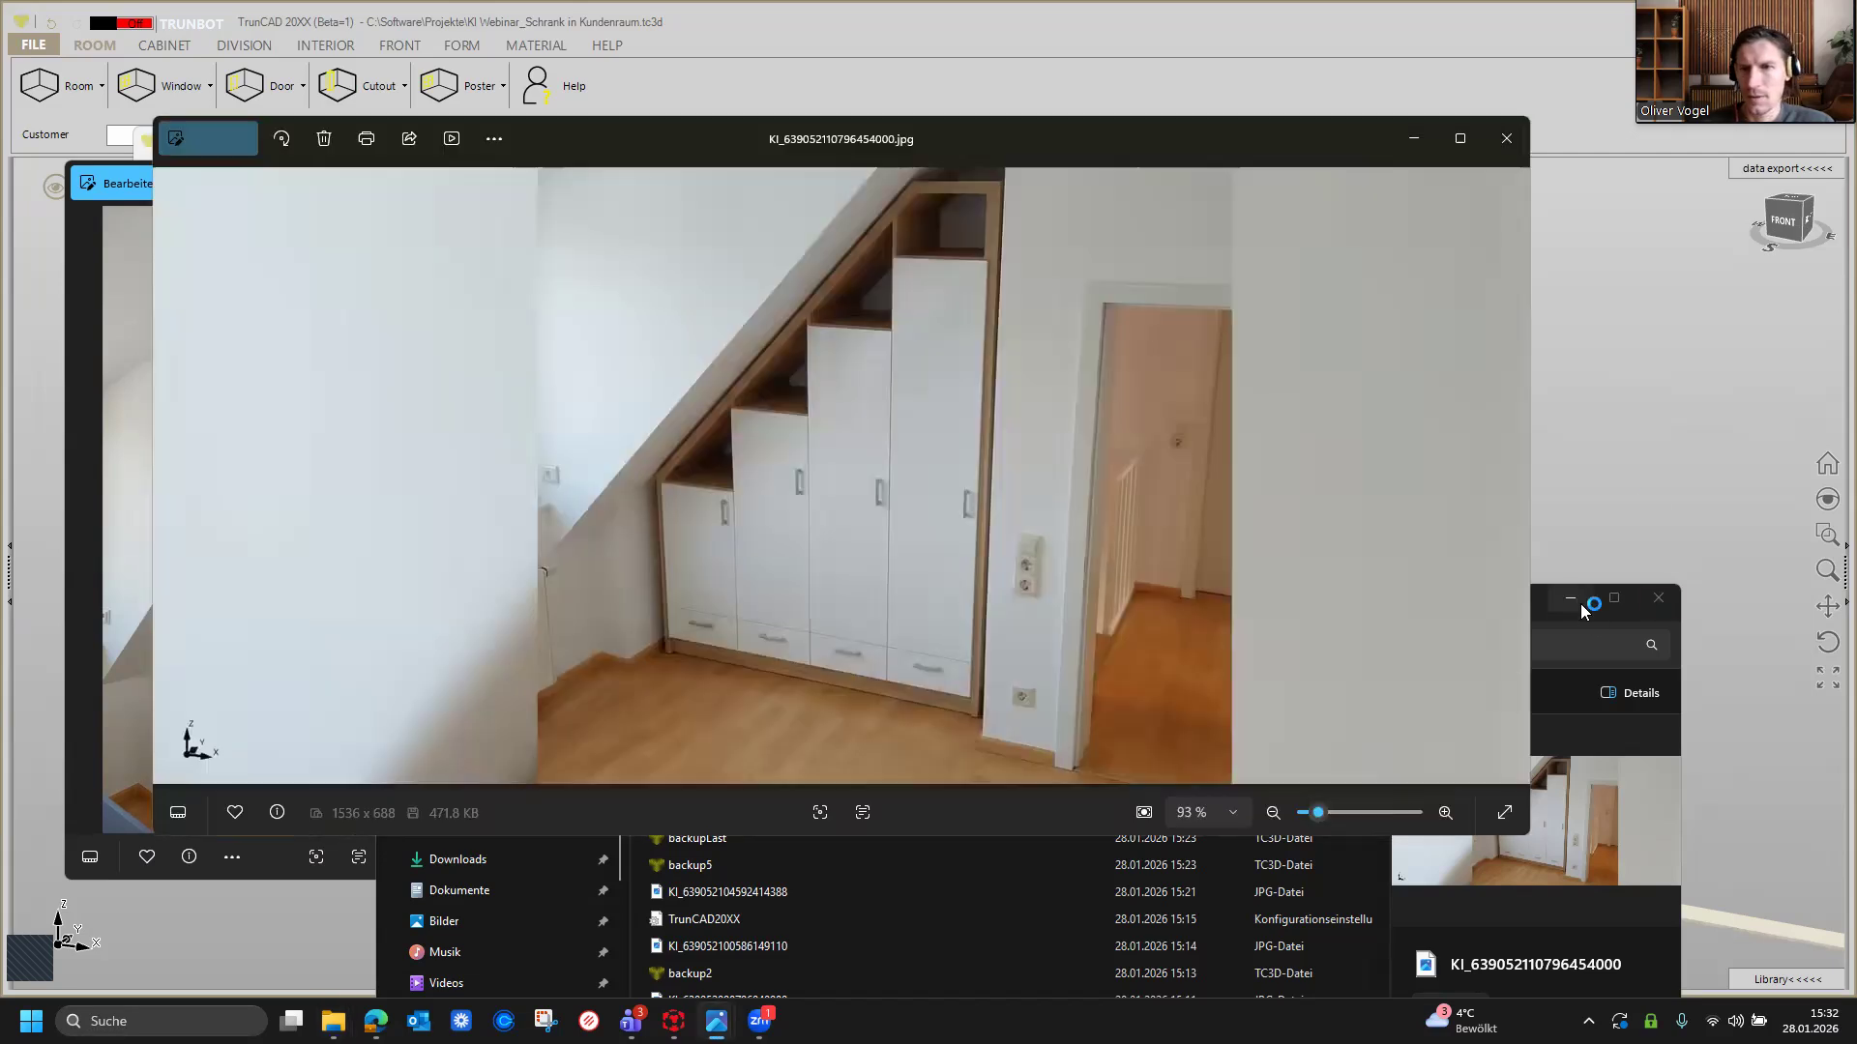
Step: Place the rendering viewer beside the room photo and enlarge the rendering to 100 % for comparison
left_click(1580, 604)
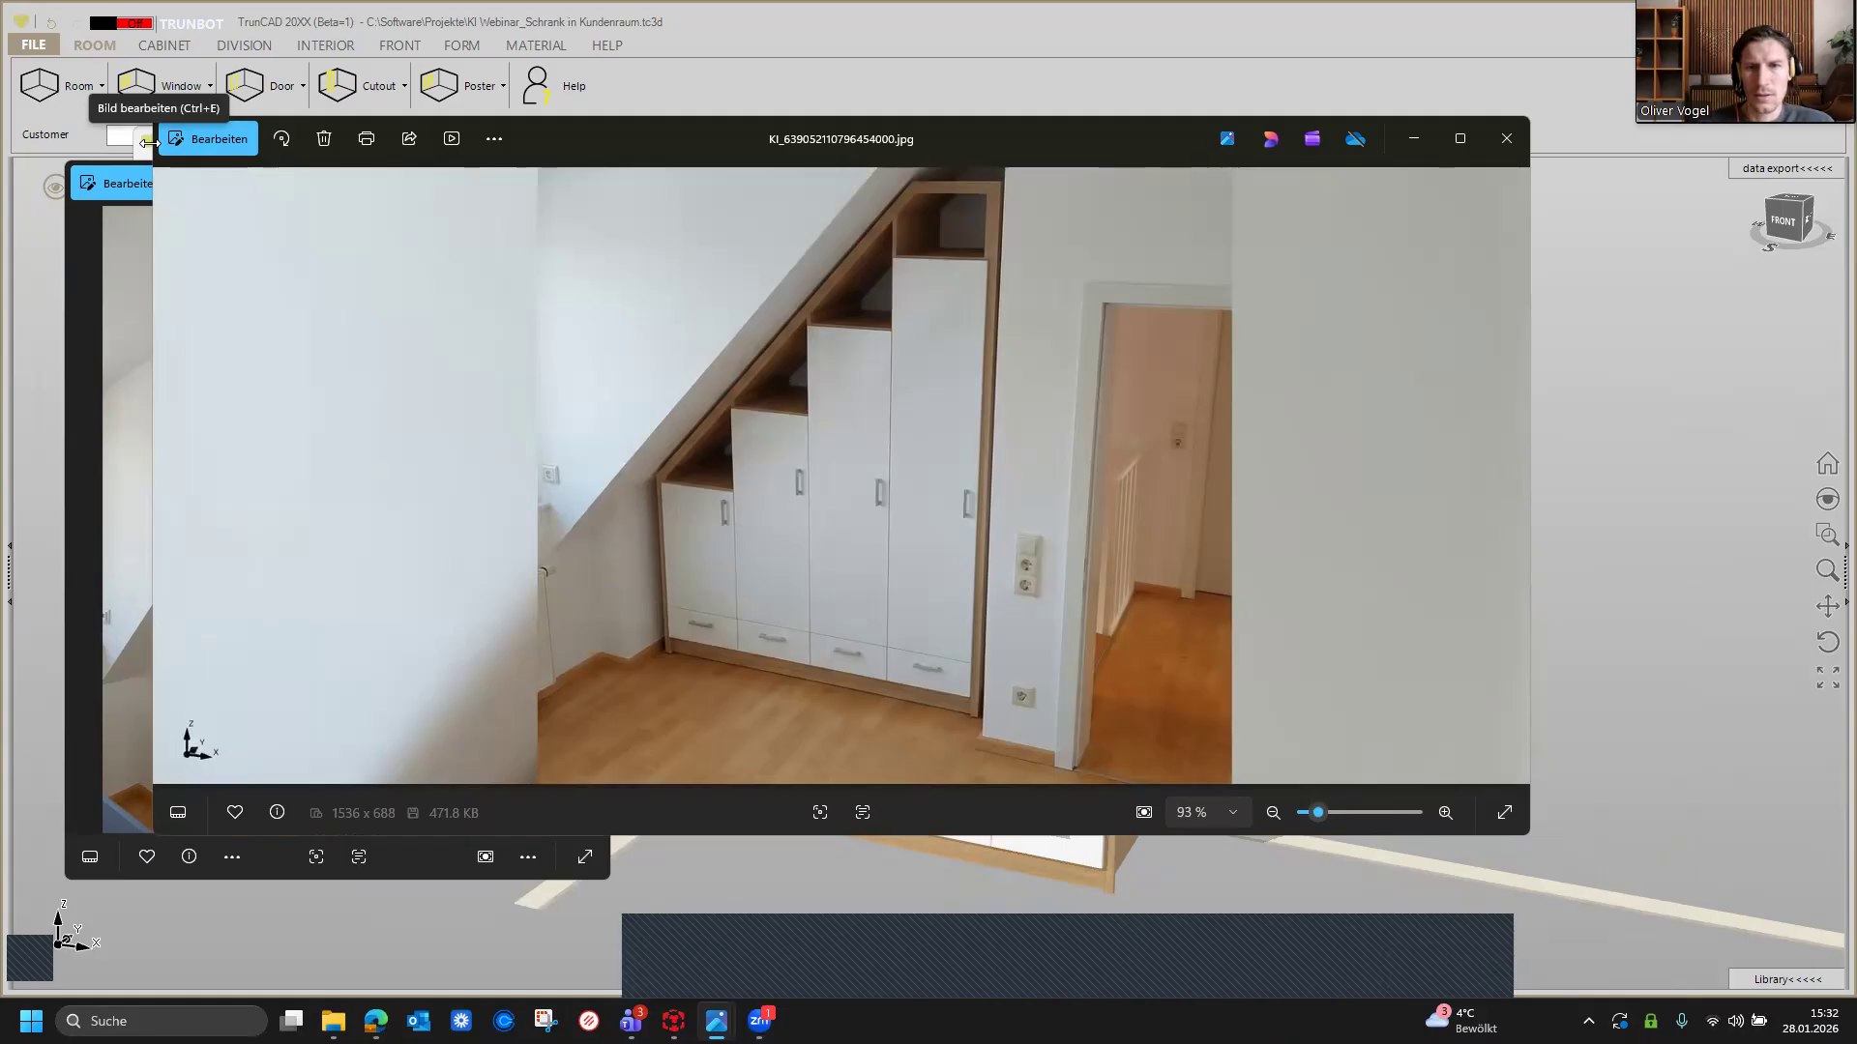
left_click_drag(149, 142, 870, 142)
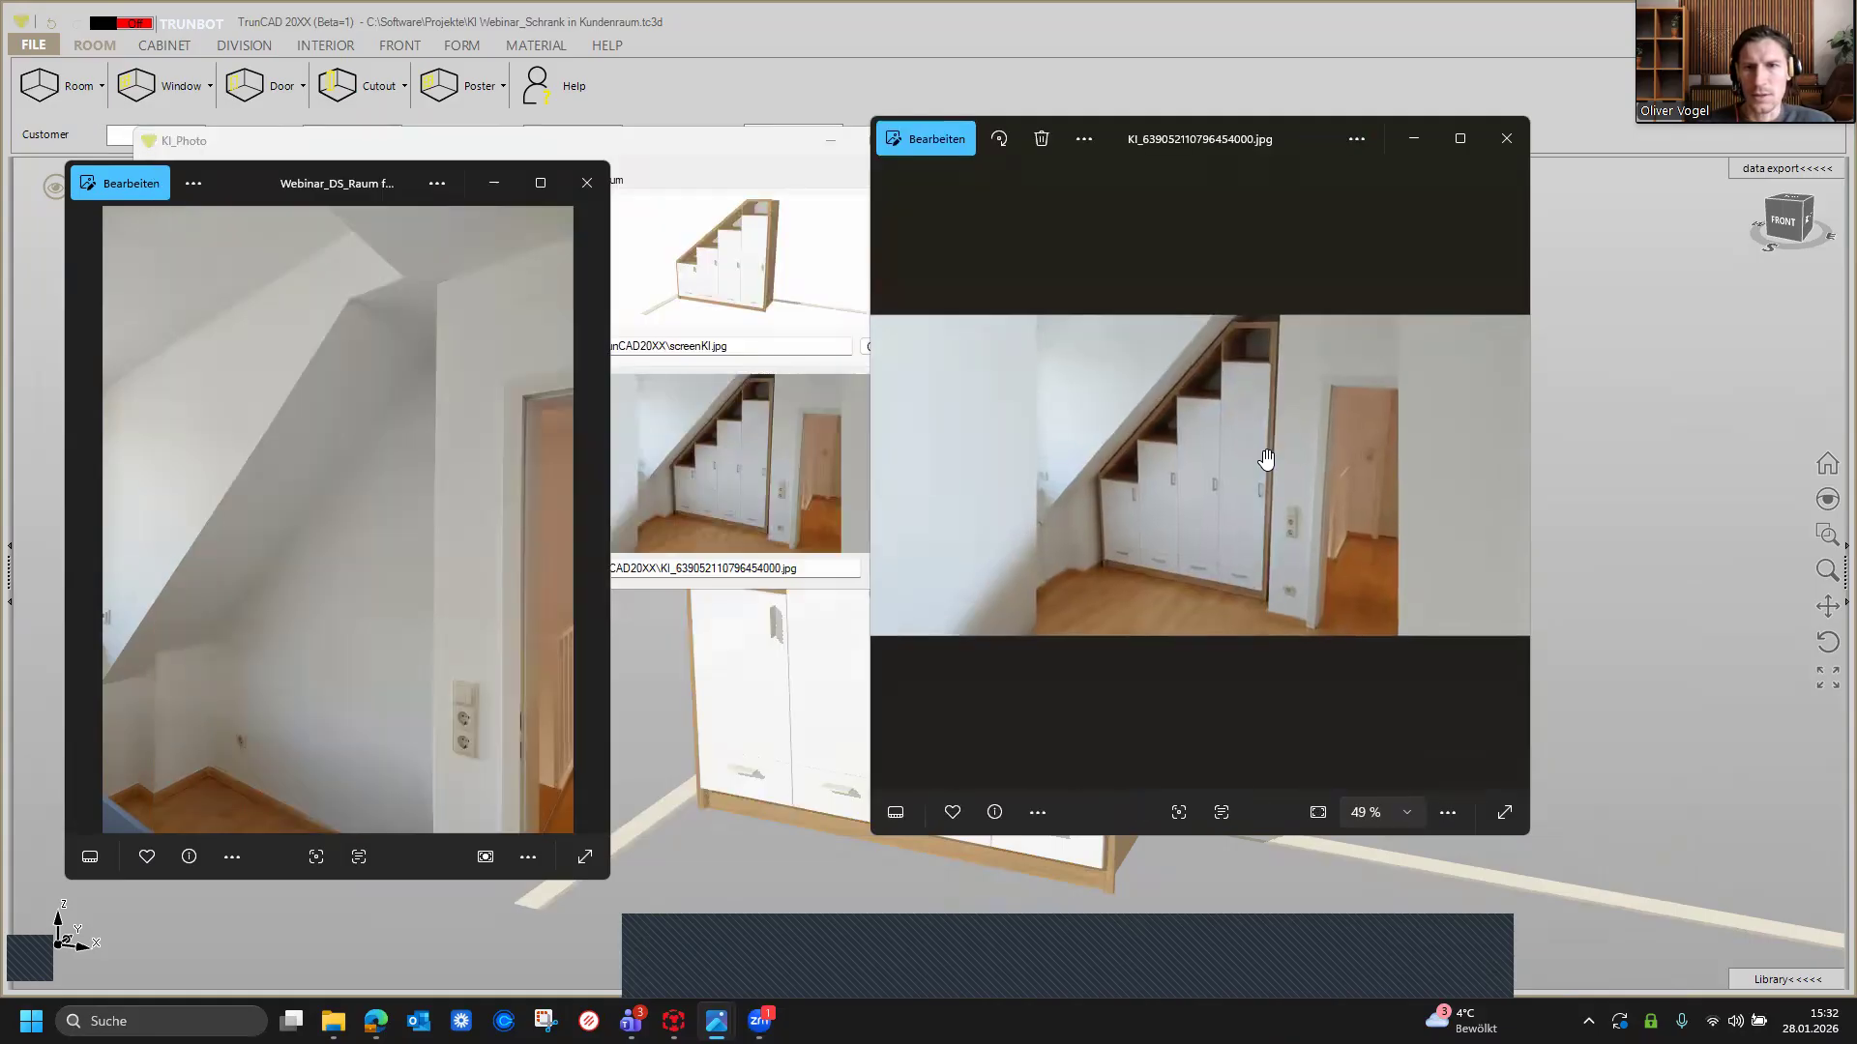
scroll(1266, 459, "up", 2)
left_click_drag(1169, 435, 1175, 487)
scroll(1264, 465, "up", 3)
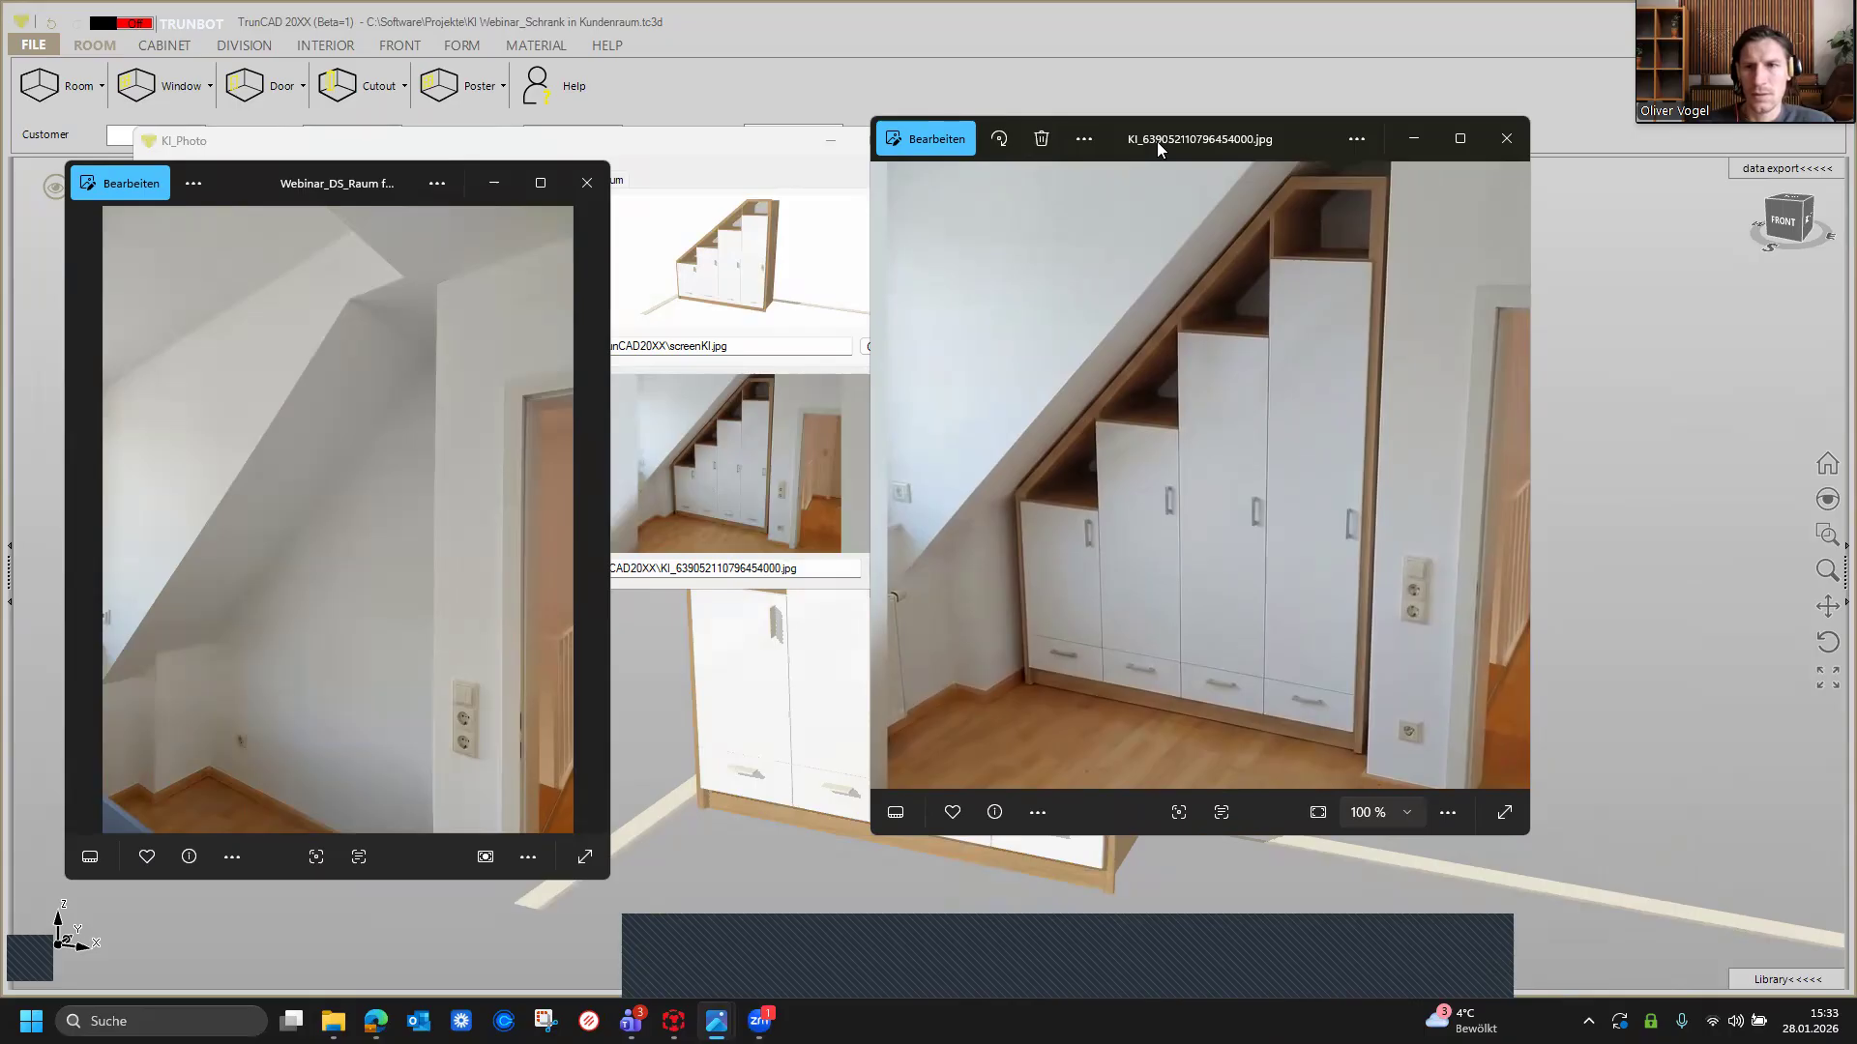
left_click_drag(1157, 141, 1483, 194)
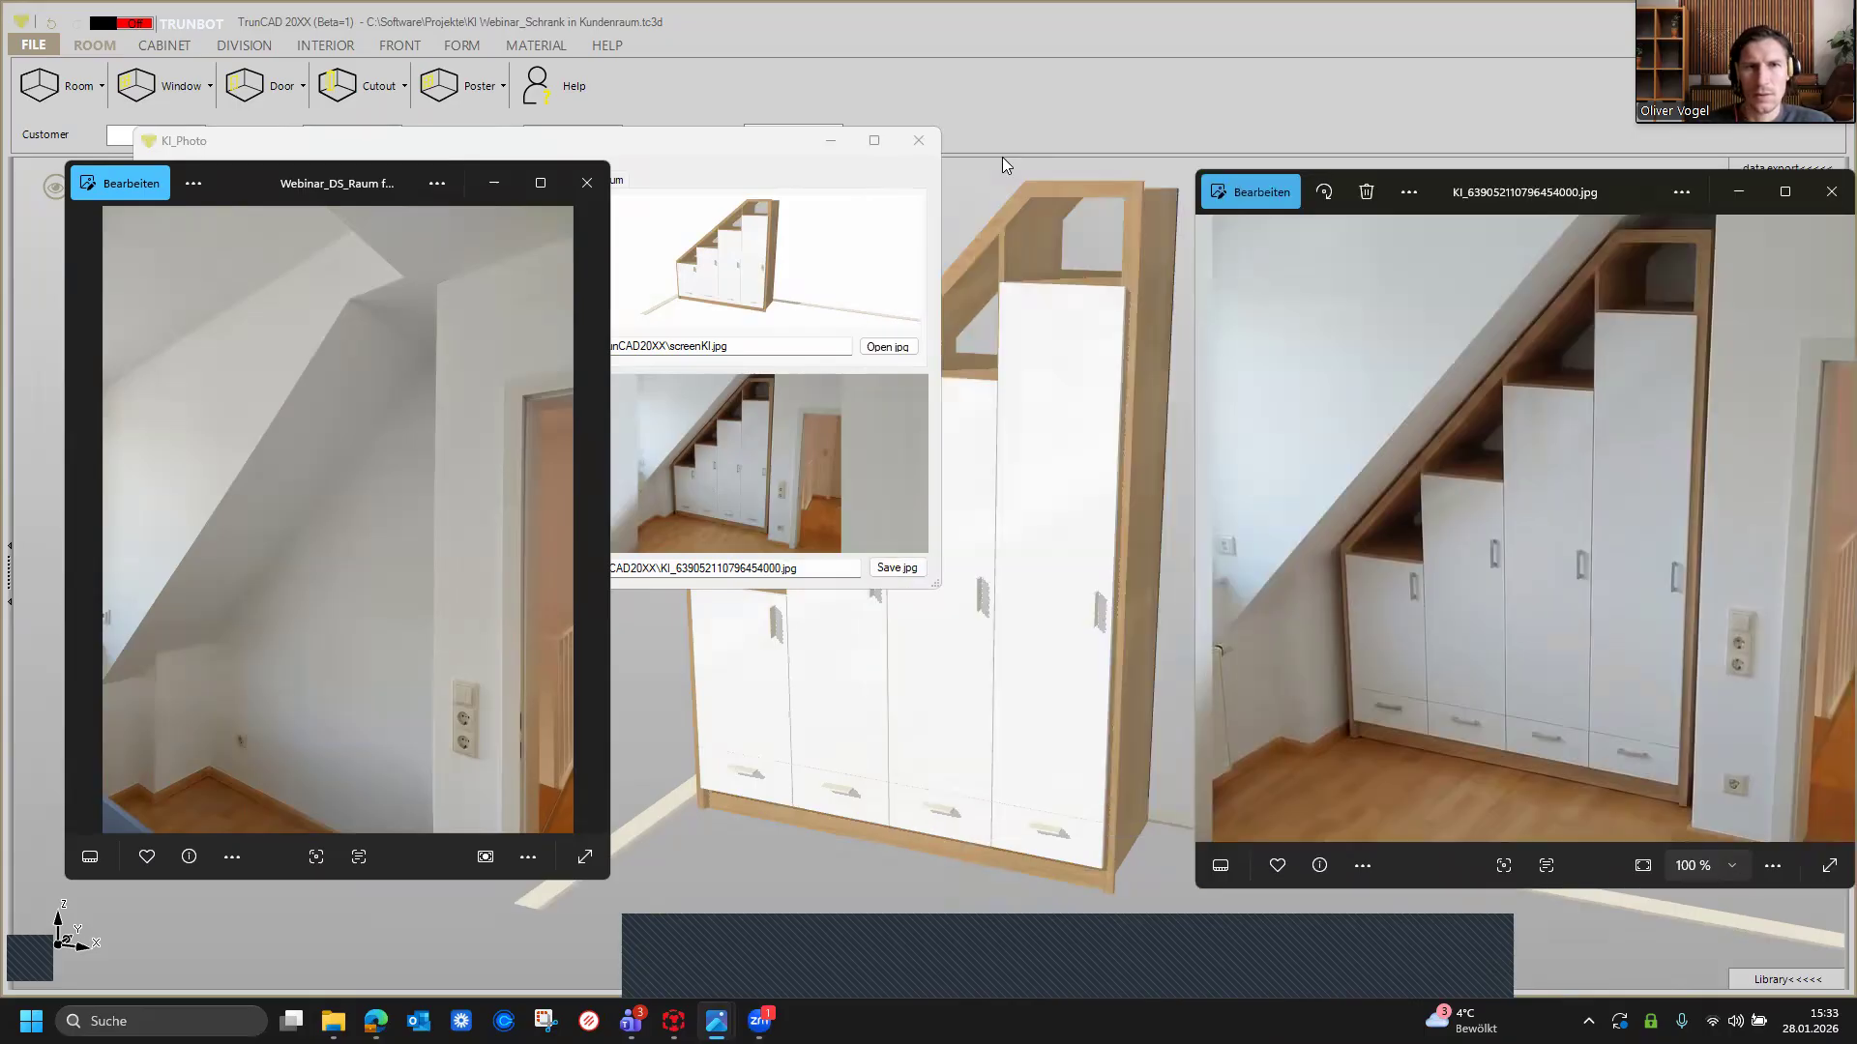
Step: Close the KI_Photo dialog and show the room photo and the rendering side by side over the cabinet model
left_click(917, 147)
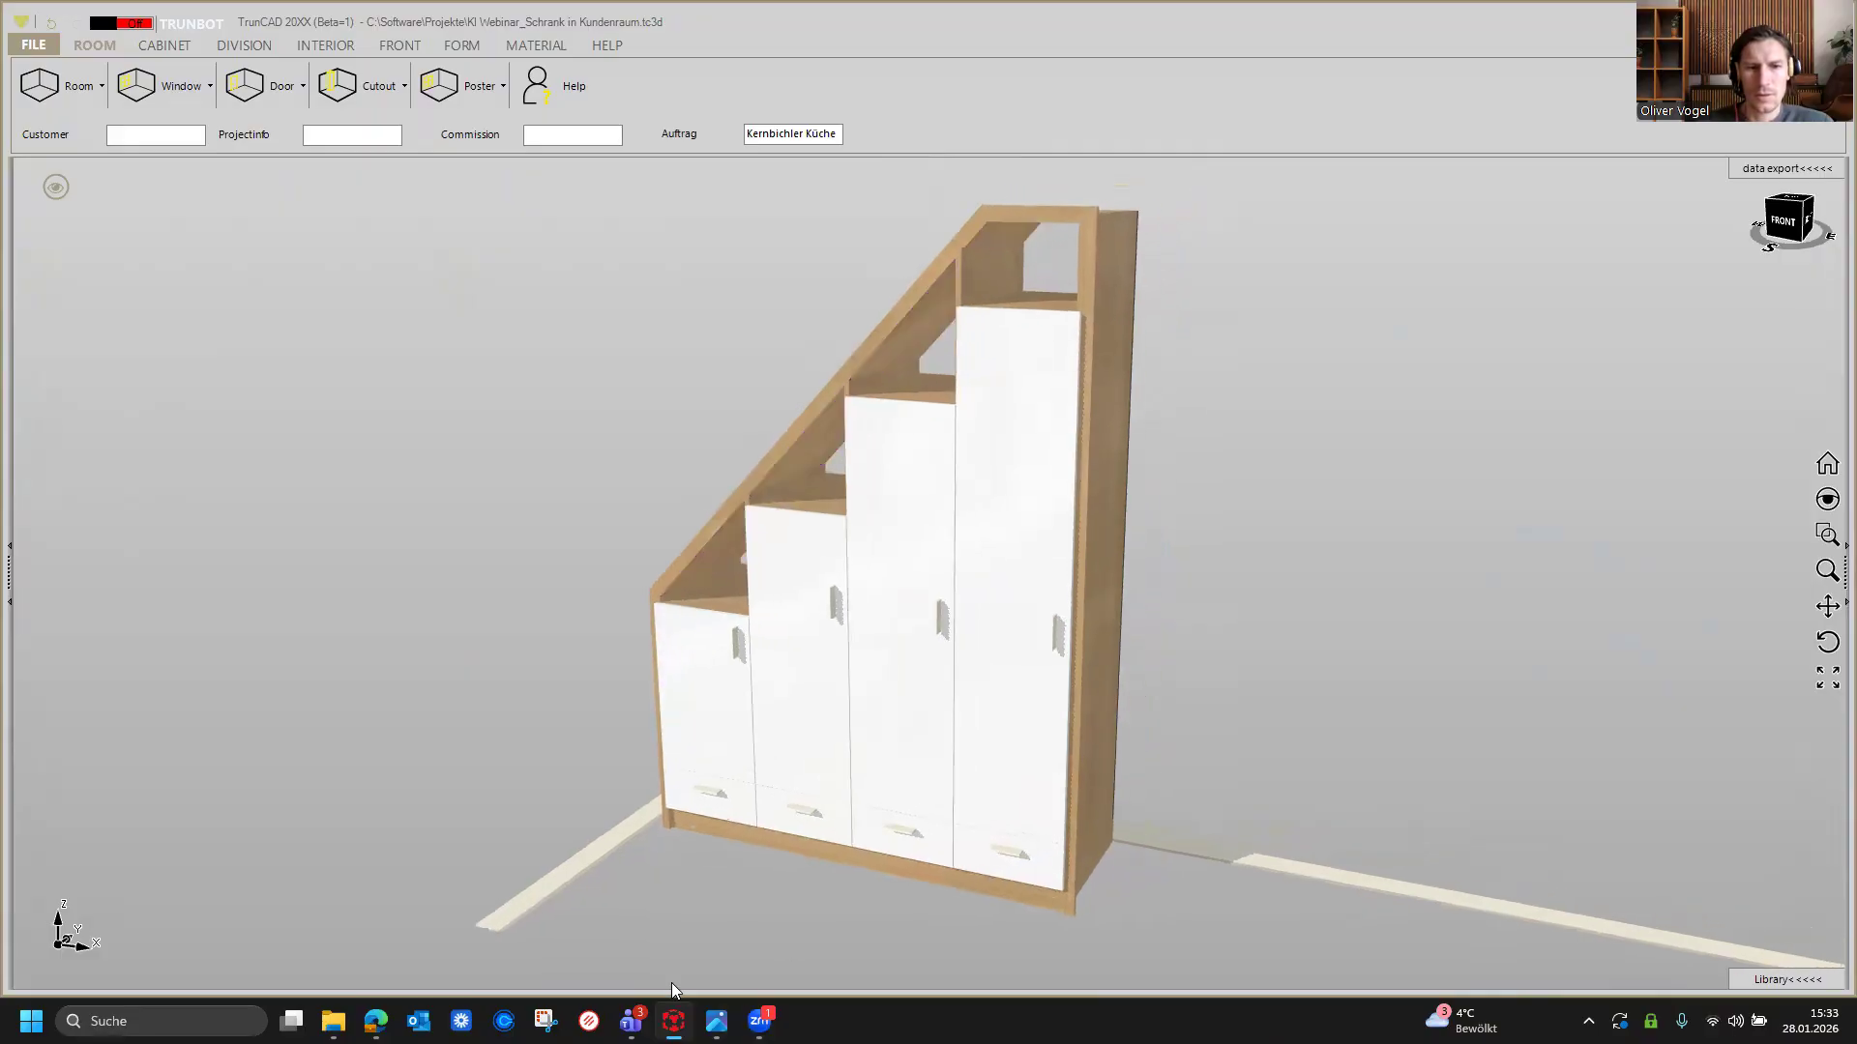
mouse_move(375, 1021)
mouse_move(715, 1021)
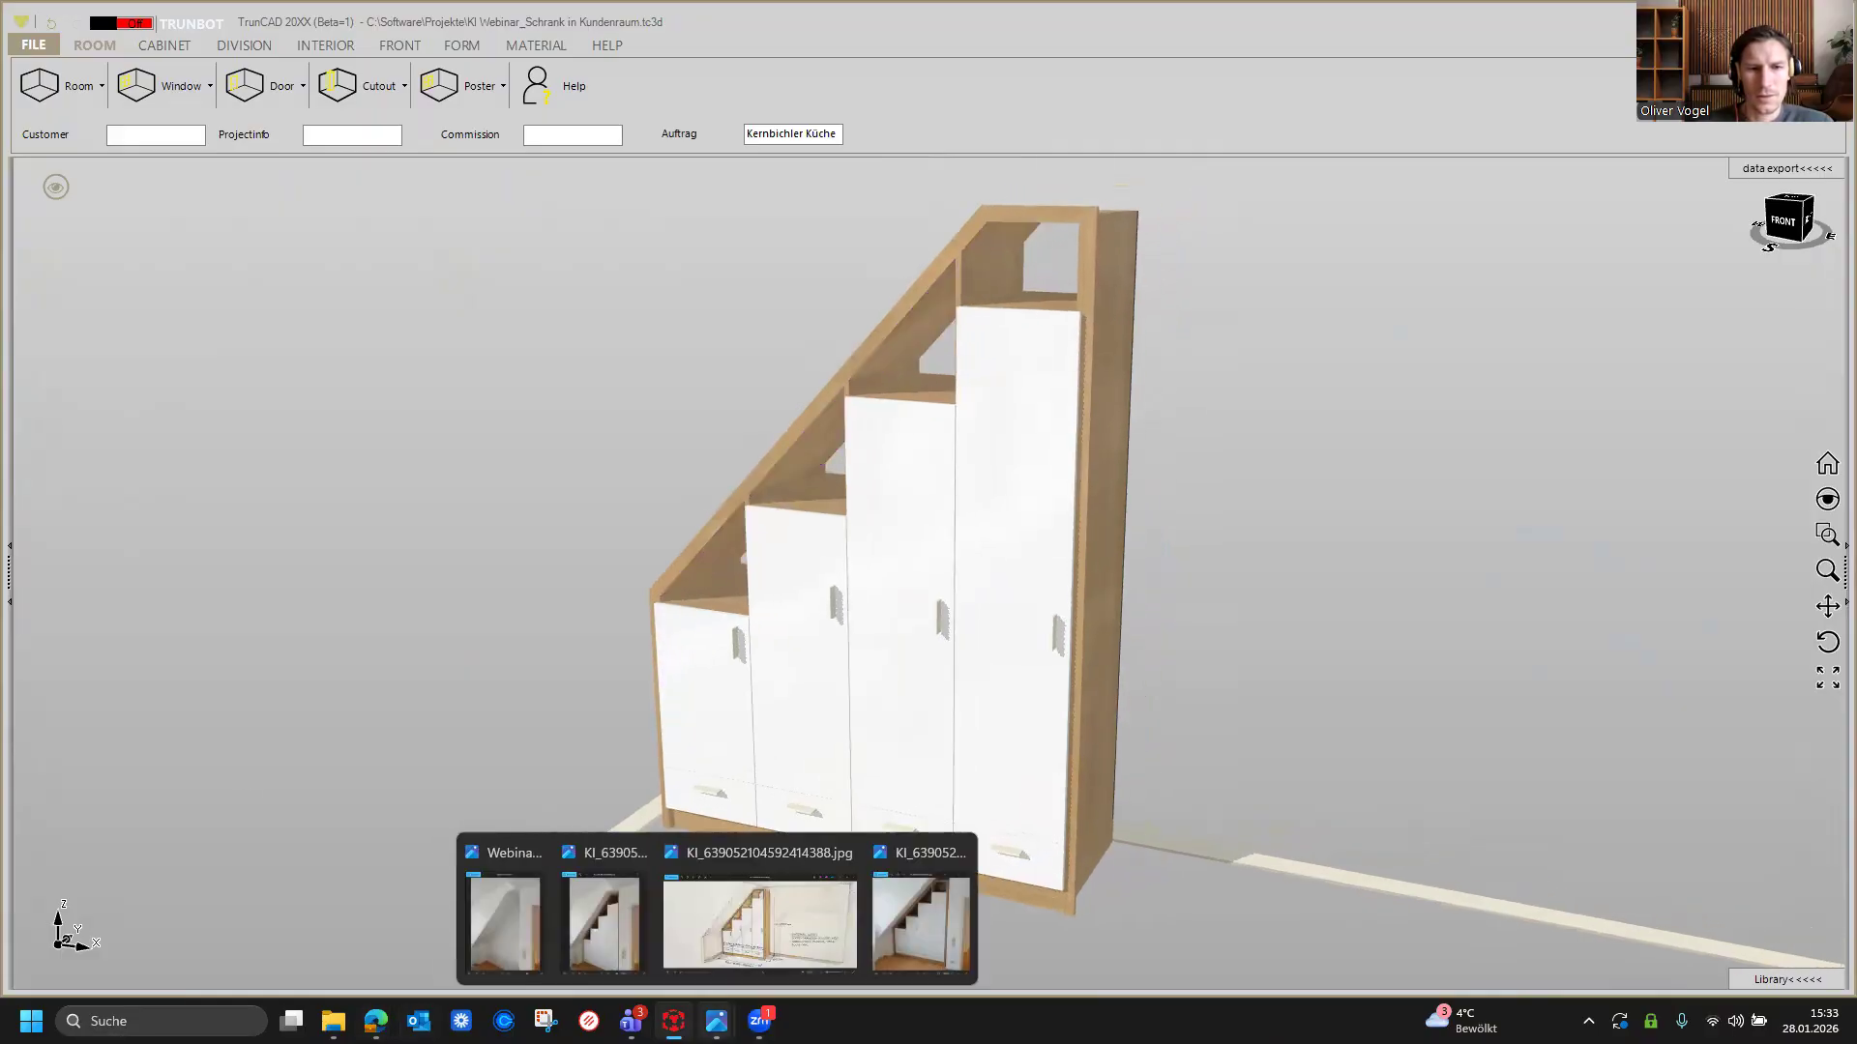
left_click(475, 905)
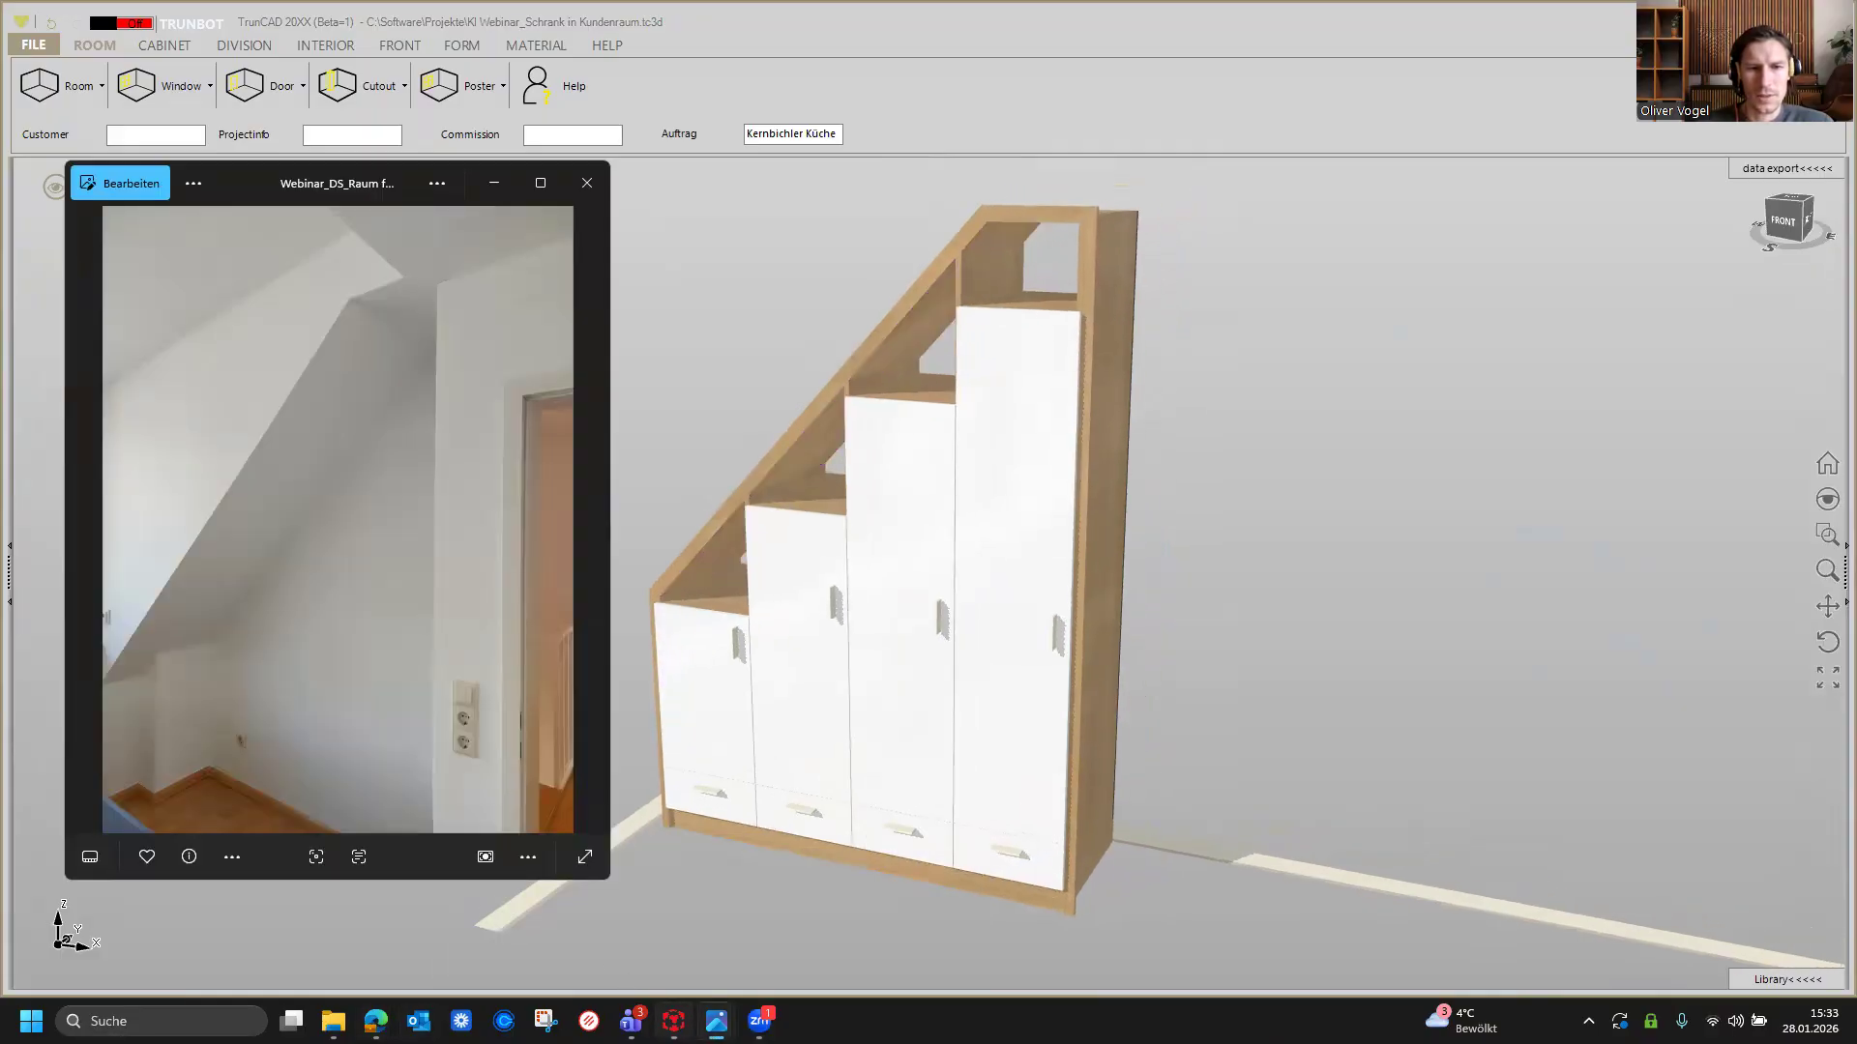
left_click(934, 930)
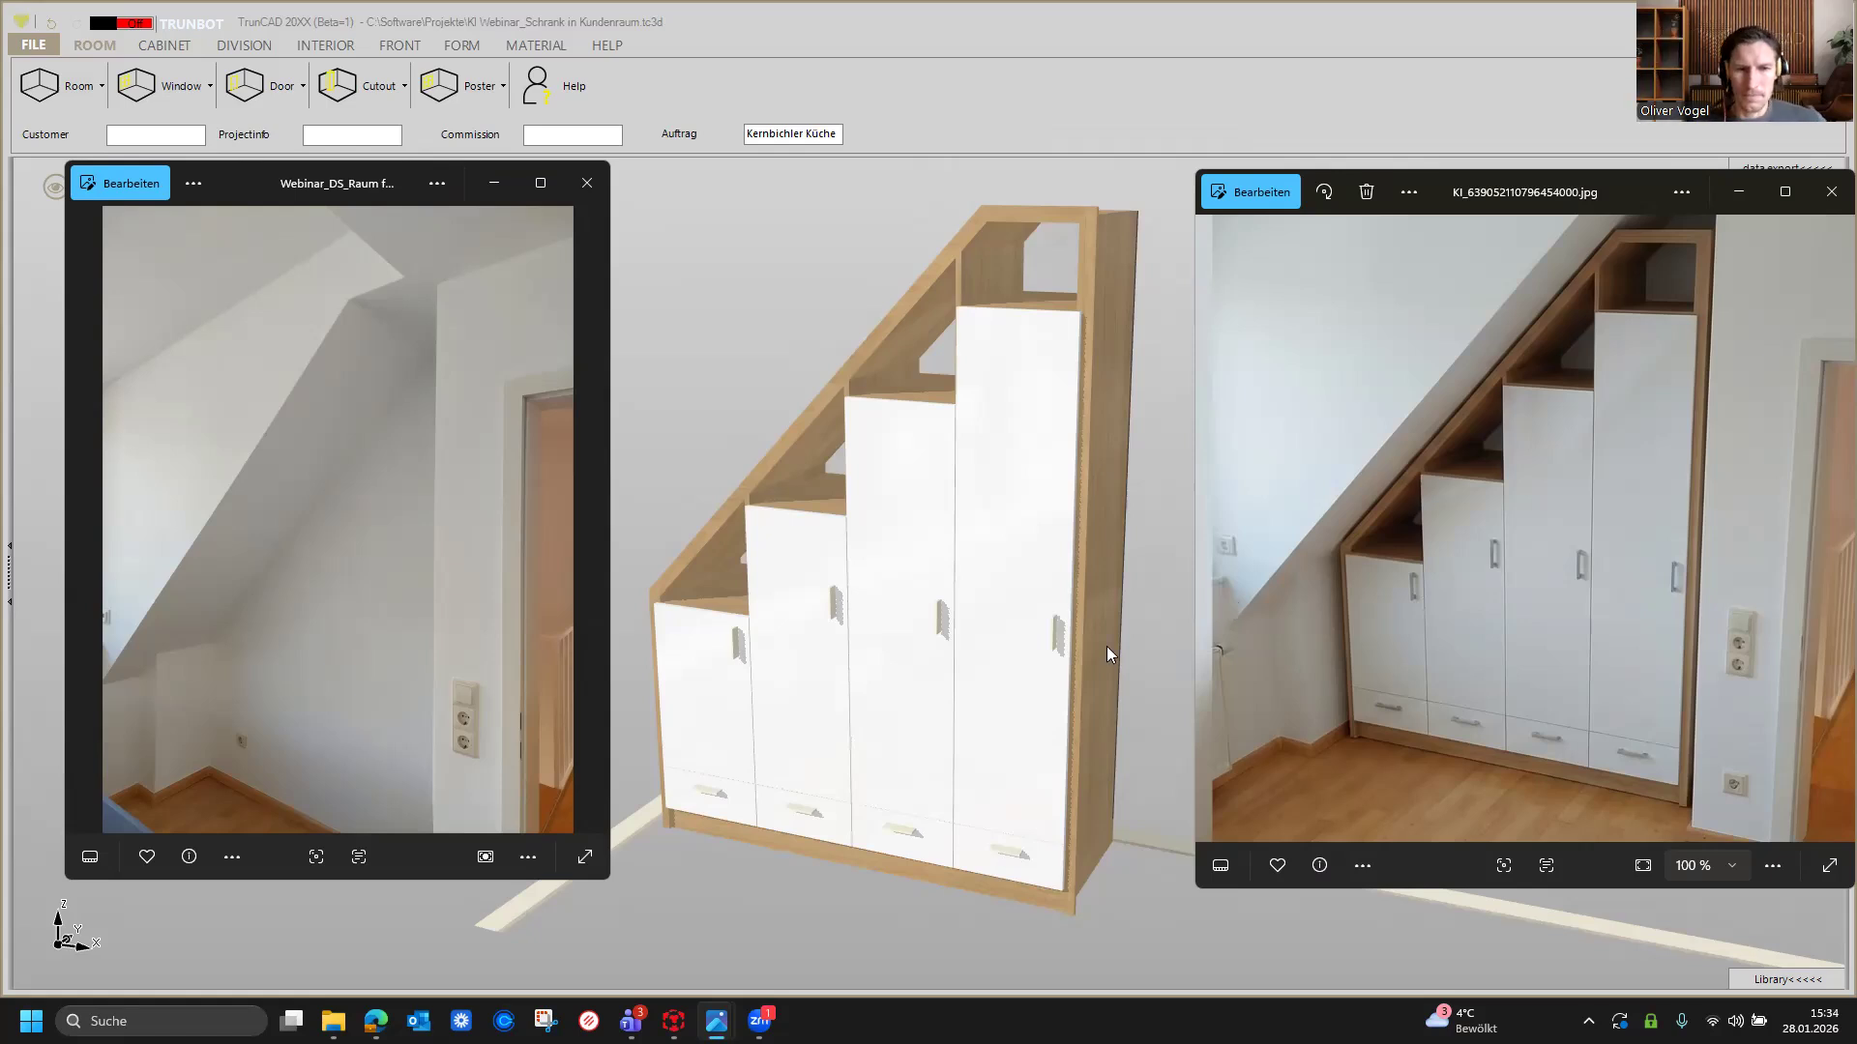
left_click(759, 1020)
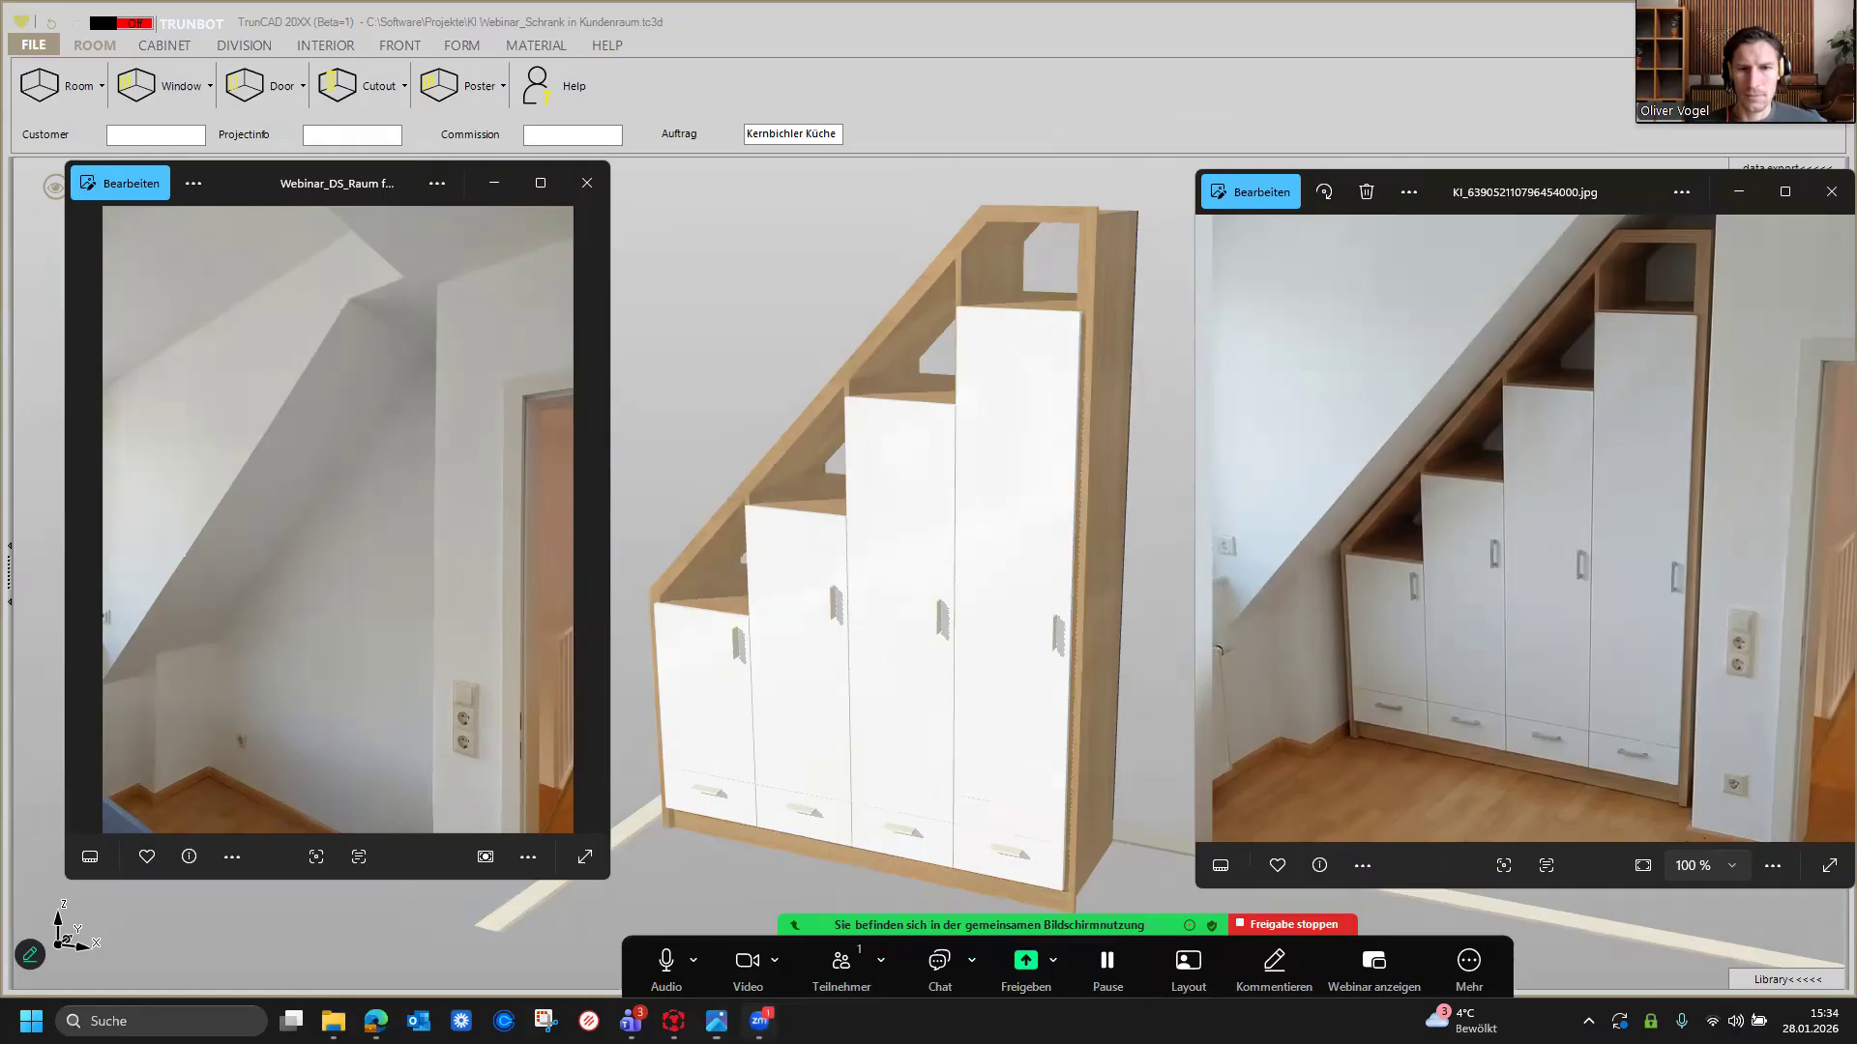